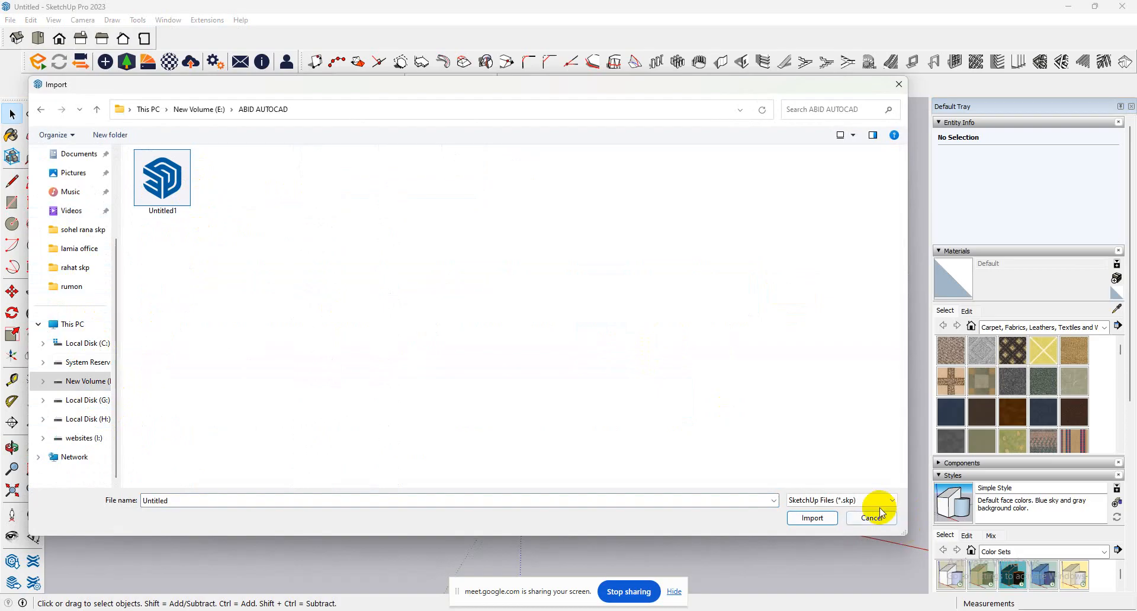
Import the AutoCAD drawing "madrasa plan" into the model and dismiss the import results.
{"action": "left_click", "coordinate": [875, 501]}
{"action": "left_click", "coordinate": [868, 319]}
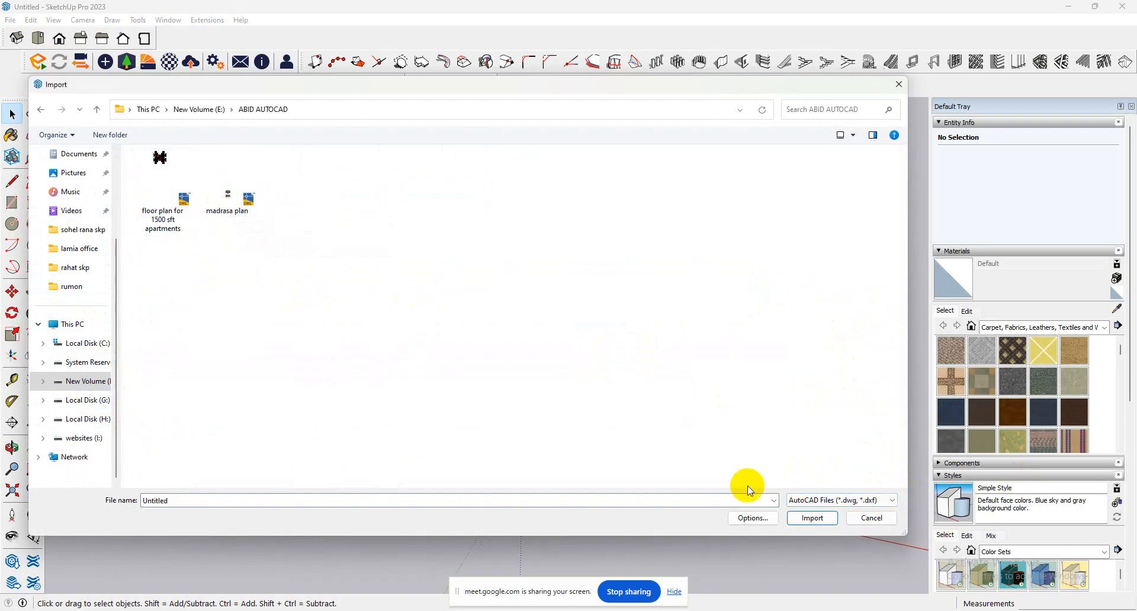
{"action": "double_click", "coordinate": [226, 208]}
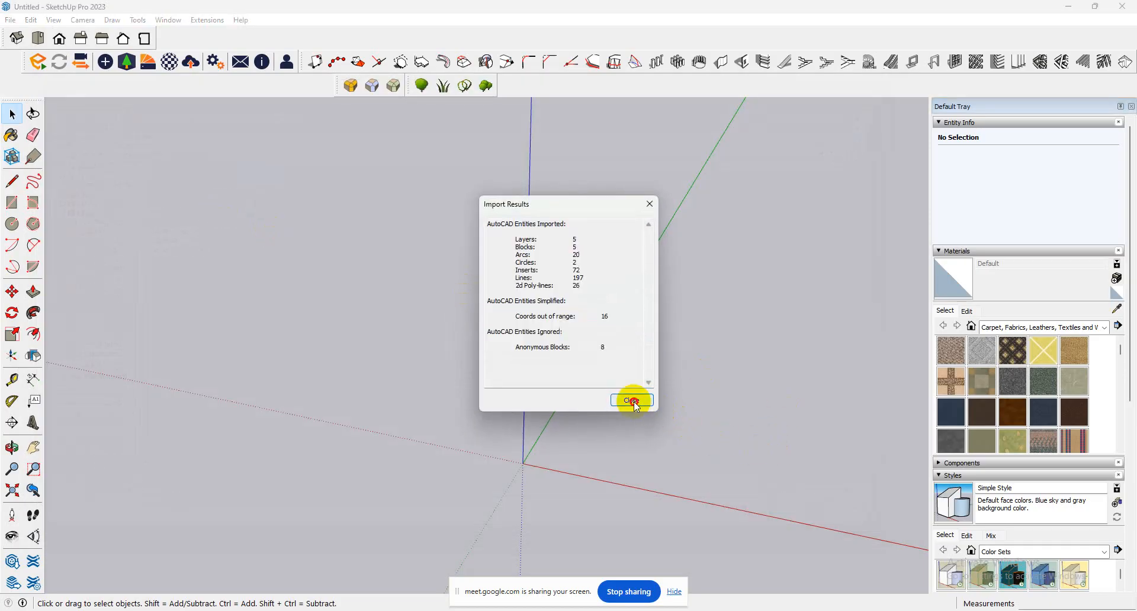
{"action": "left_click", "coordinate": [629, 397]}
Draw a rectangle of about 68' 8" by 29' 2" over the room block of the lower floor plan, corner to corner.
{"action": "middle_click_drag", "start_coordinate": [527, 362], "coordinate": [655, 414]}
{"action": "scroll", "coordinate": [655, 414], "scroll_direction": "up", "scroll_amount": 3}
{"action": "scroll", "coordinate": [680, 443], "scroll_direction": "up", "scroll_amount": 1}
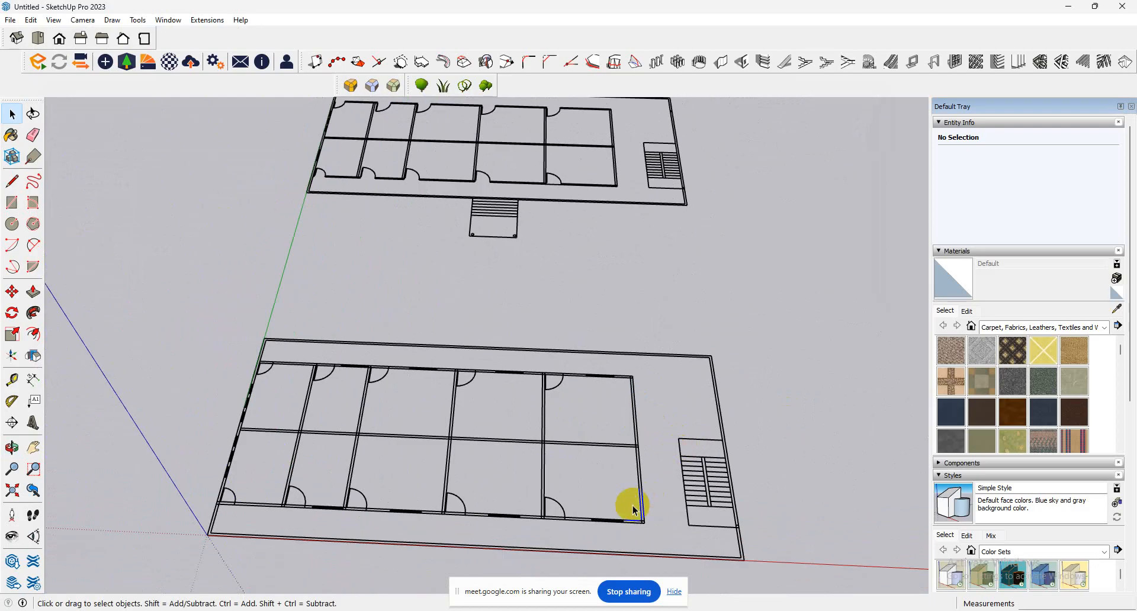
{"action": "scroll", "coordinate": [627, 503], "scroll_direction": "up", "scroll_amount": 5}
{"action": "scroll", "coordinate": [627, 502], "scroll_direction": "down", "scroll_amount": 5}
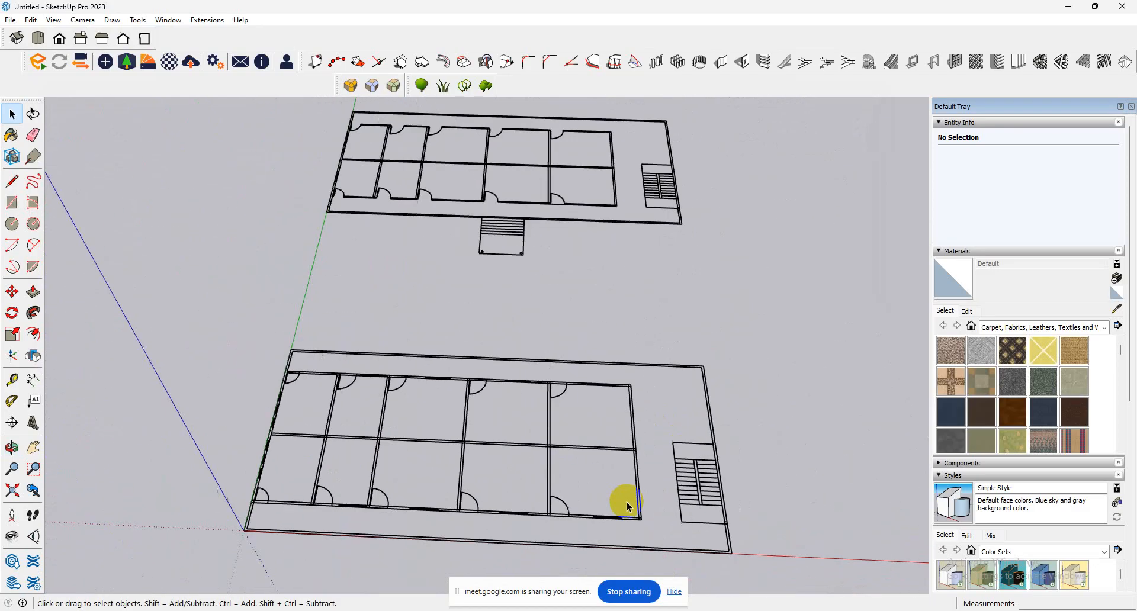
{"action": "middle_click_drag", "start_coordinate": [627, 502], "coordinate": [640, 536]}
{"action": "scroll", "coordinate": [553, 528], "scroll_direction": "up", "scroll_amount": 5}
{"action": "middle_click_drag", "start_coordinate": [795, 508], "coordinate": [755, 520]}
{"action": "scroll", "coordinate": [754, 520], "scroll_direction": "down", "scroll_amount": 2}
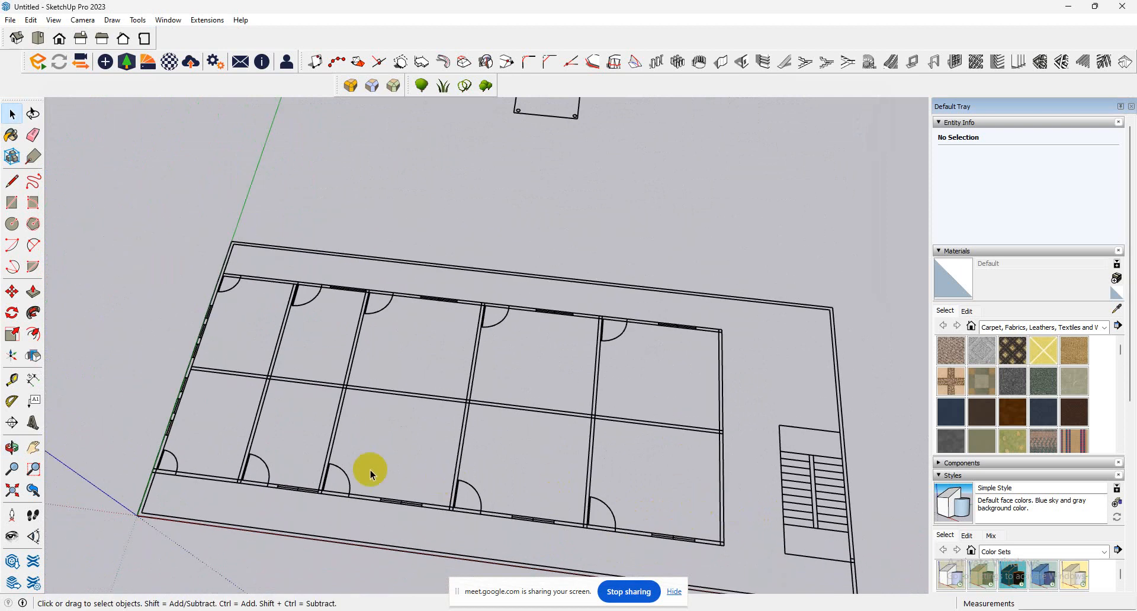
{"action": "left_click", "coordinate": [13, 204]}
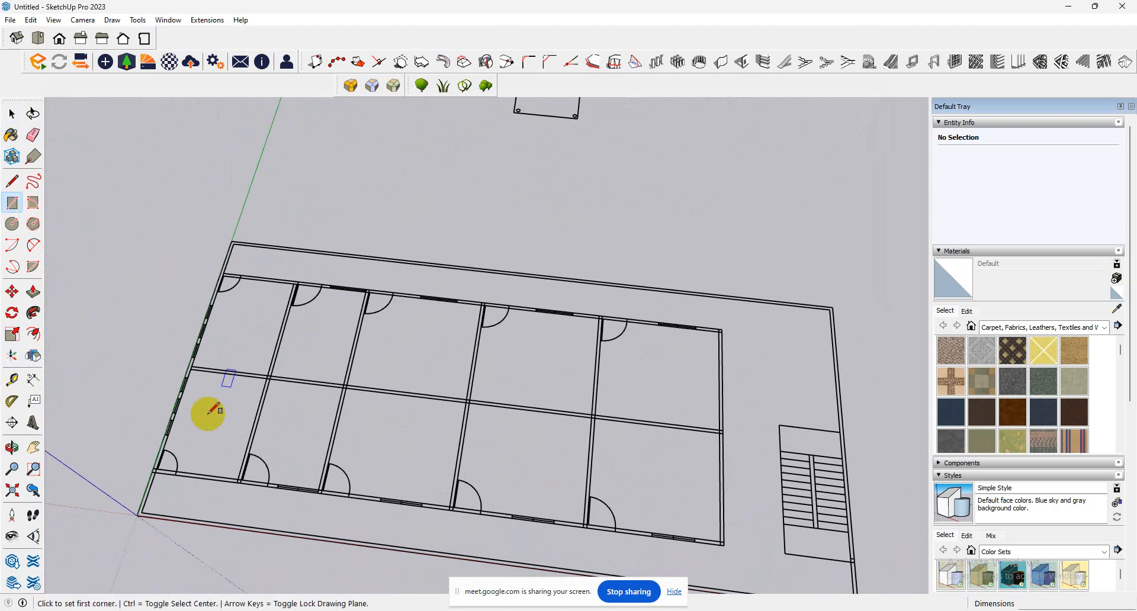
{"action": "left_click", "coordinate": [153, 472]}
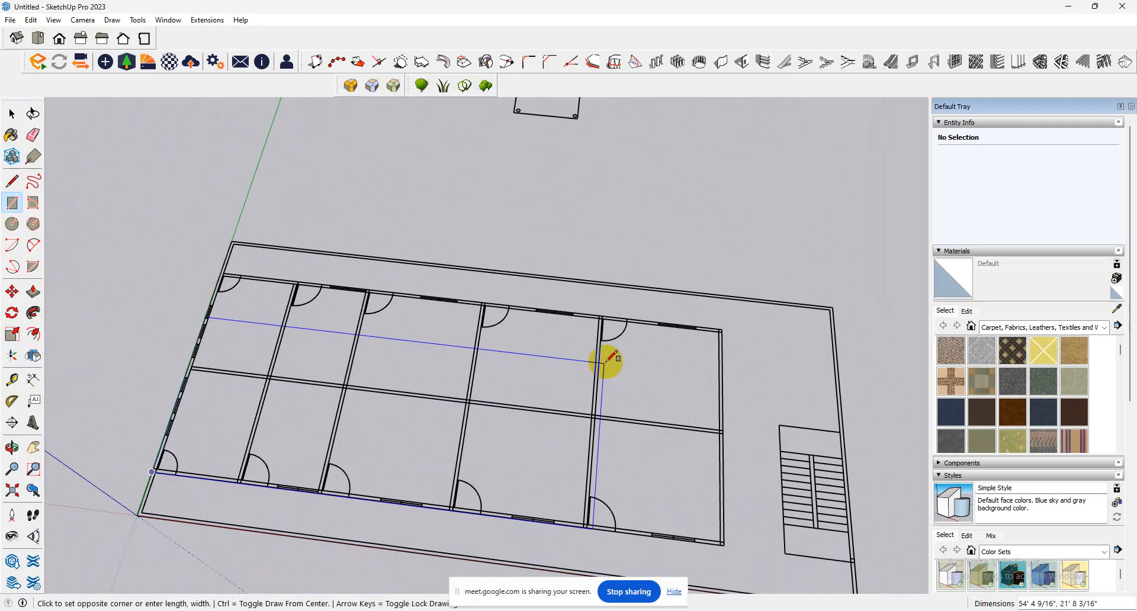
{"action": "left_click", "coordinate": [722, 329]}
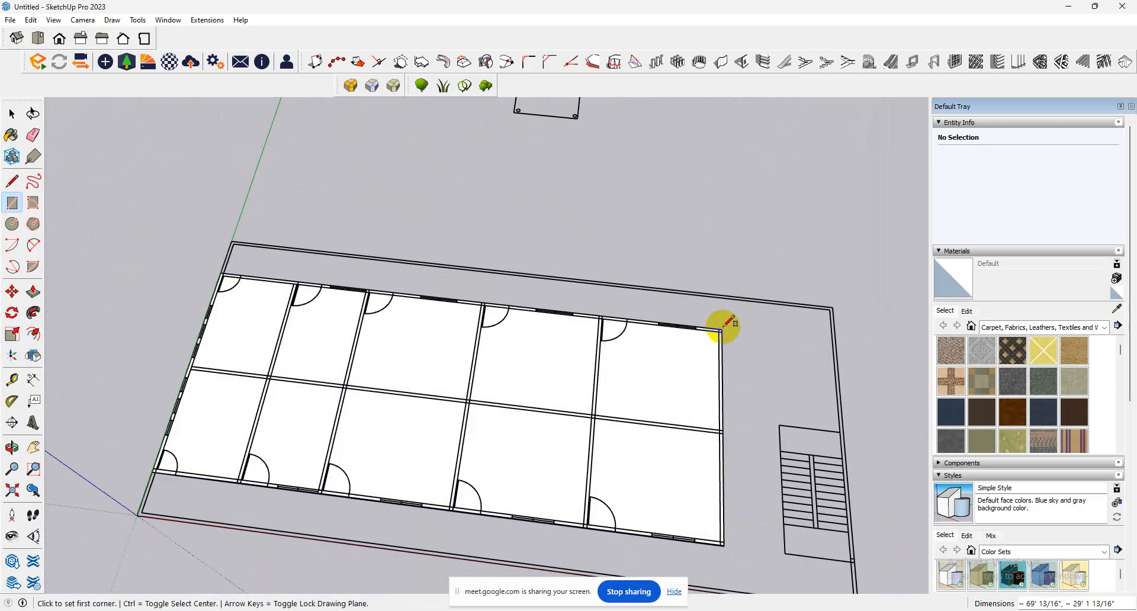
Draw a rectangle of about 84' by 5' 5" over the front corridor strip along the red axis.
{"action": "scroll", "coordinate": [71, 373], "scroll_direction": "down", "scroll_amount": 5}
{"action": "scroll", "coordinate": [144, 444], "scroll_direction": "up", "scroll_amount": 8}
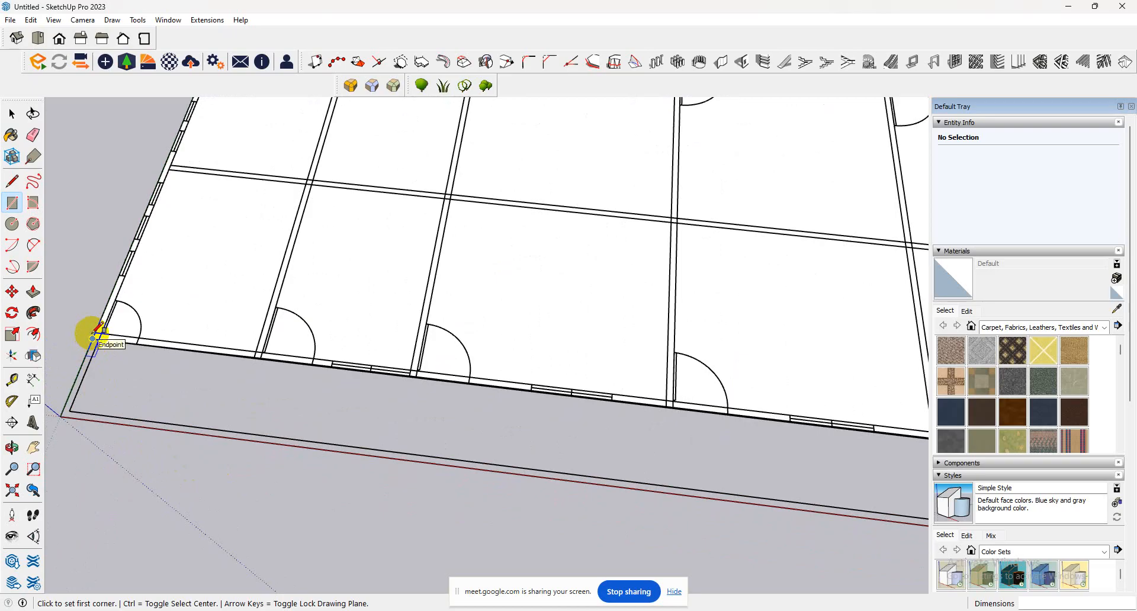
{"action": "left_click", "coordinate": [92, 338]}
{"action": "scroll", "coordinate": [101, 364], "scroll_direction": "down", "scroll_amount": 5}
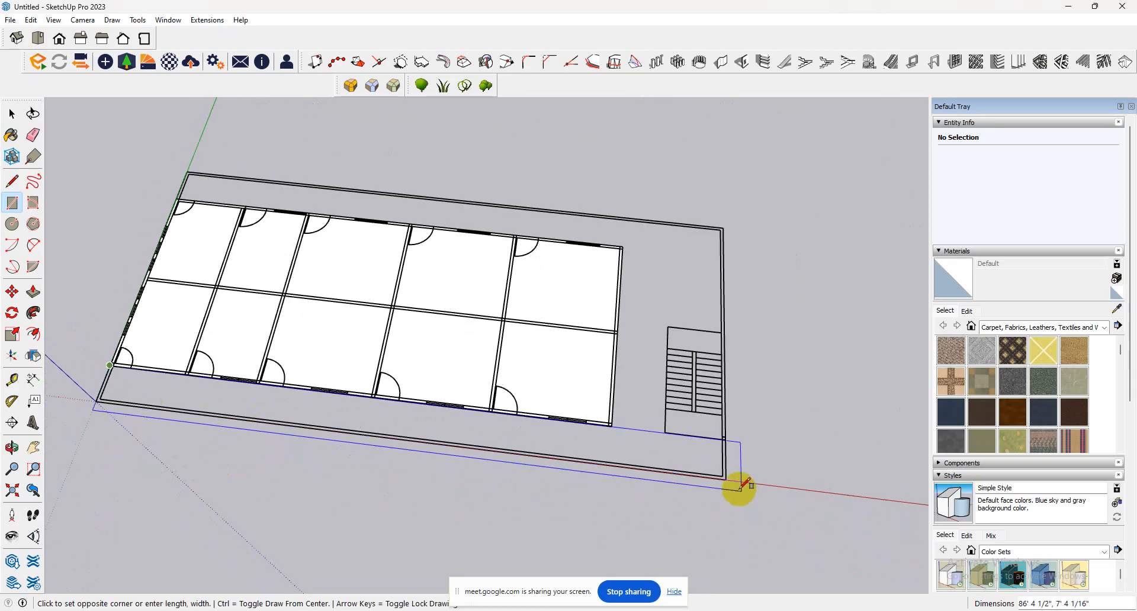
{"action": "left_click", "coordinate": [724, 477]}
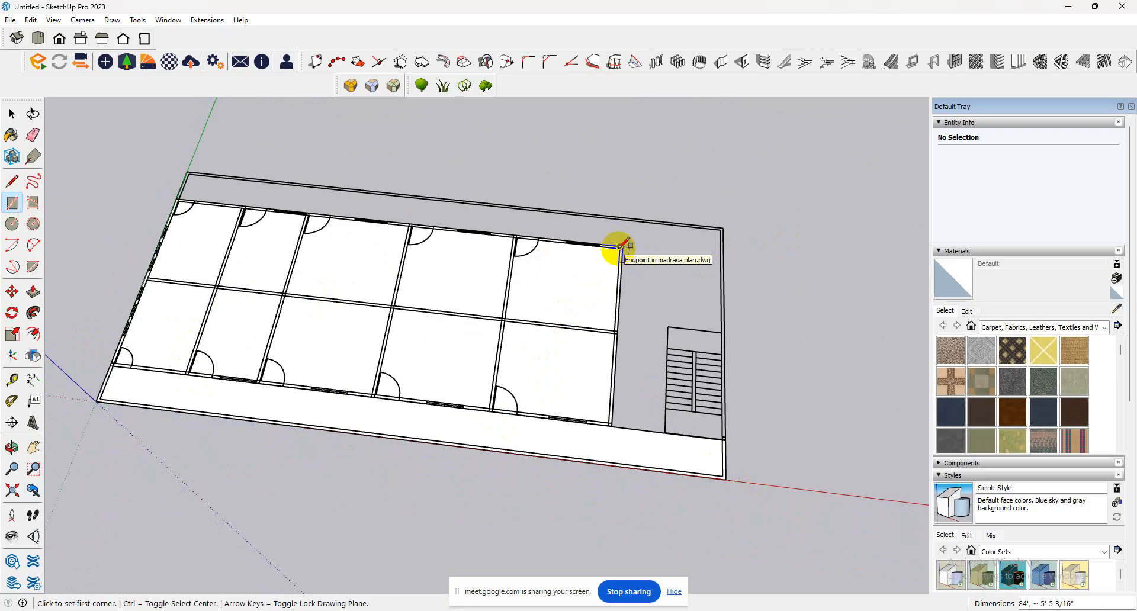
Draw rectangles over the rear corridor, 83' 7" by 5' 5", and the staircase area beside the rooms, about 29' 2" by 15' 4".
{"action": "left_click", "coordinate": [178, 199]}
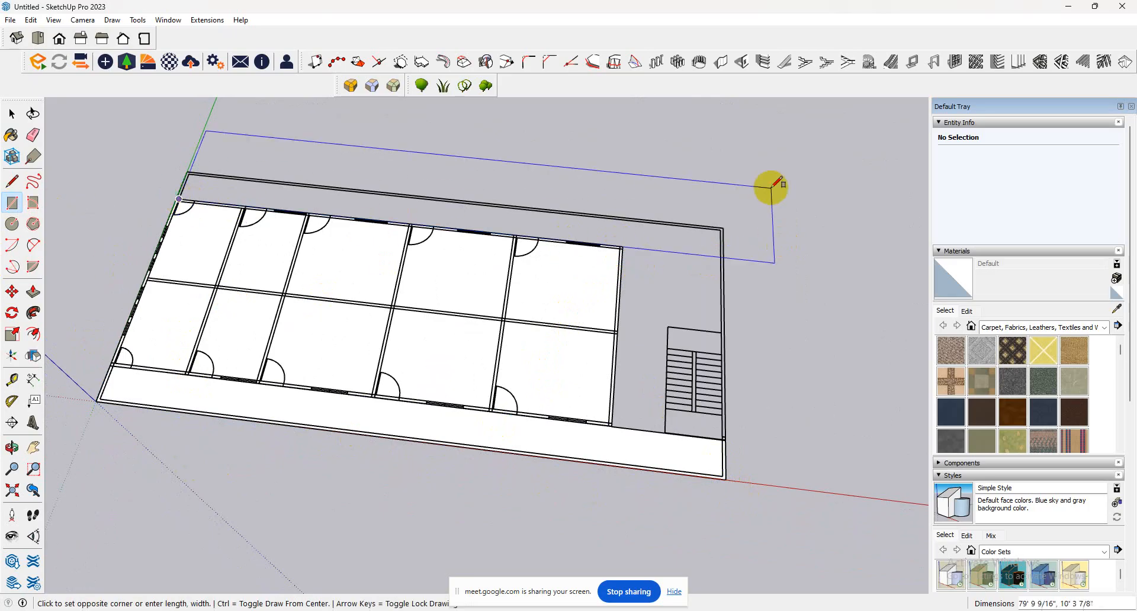
{"action": "left_click", "coordinate": [723, 242]}
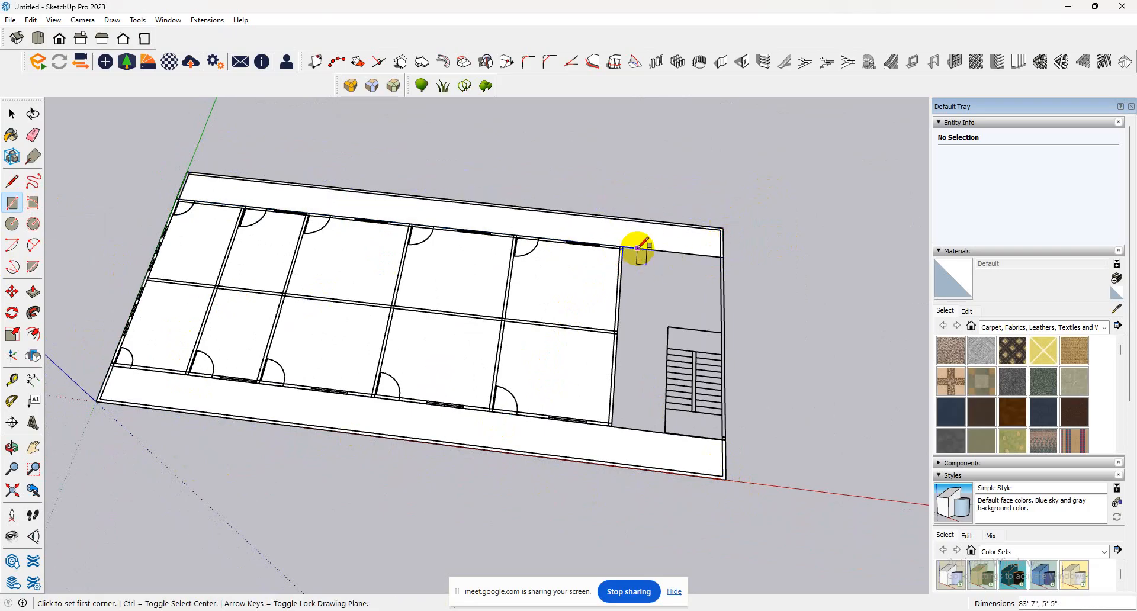
{"action": "left_click", "coordinate": [620, 247]}
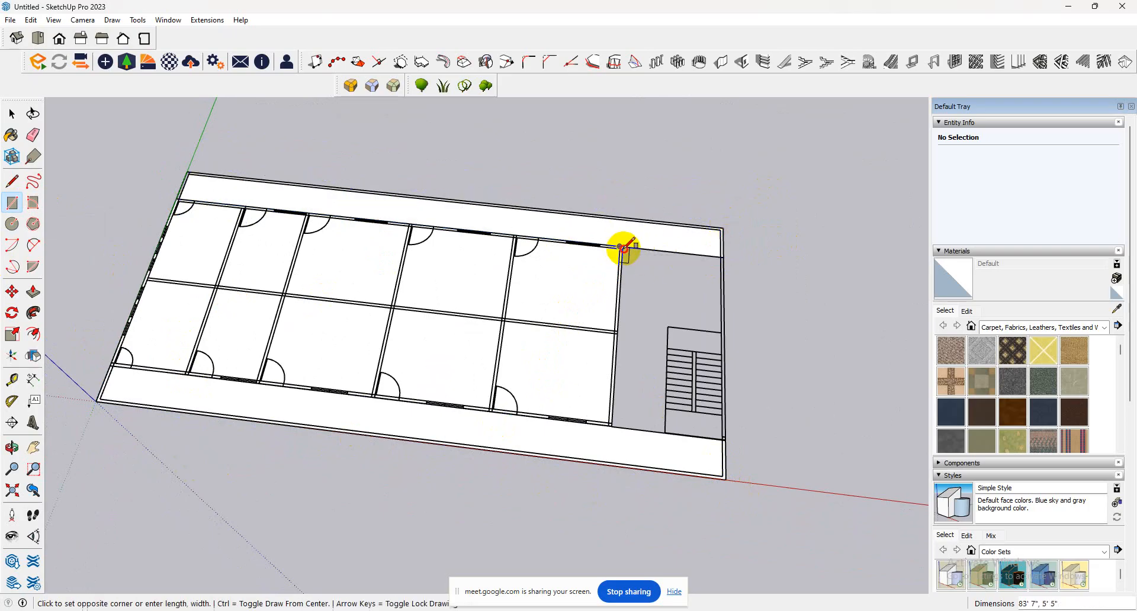
{"action": "left_click", "coordinate": [721, 439]}
Push/Pull the room block's face upward by 10'.
{"action": "scroll", "coordinate": [447, 459], "scroll_direction": "up", "scroll_amount": 3}
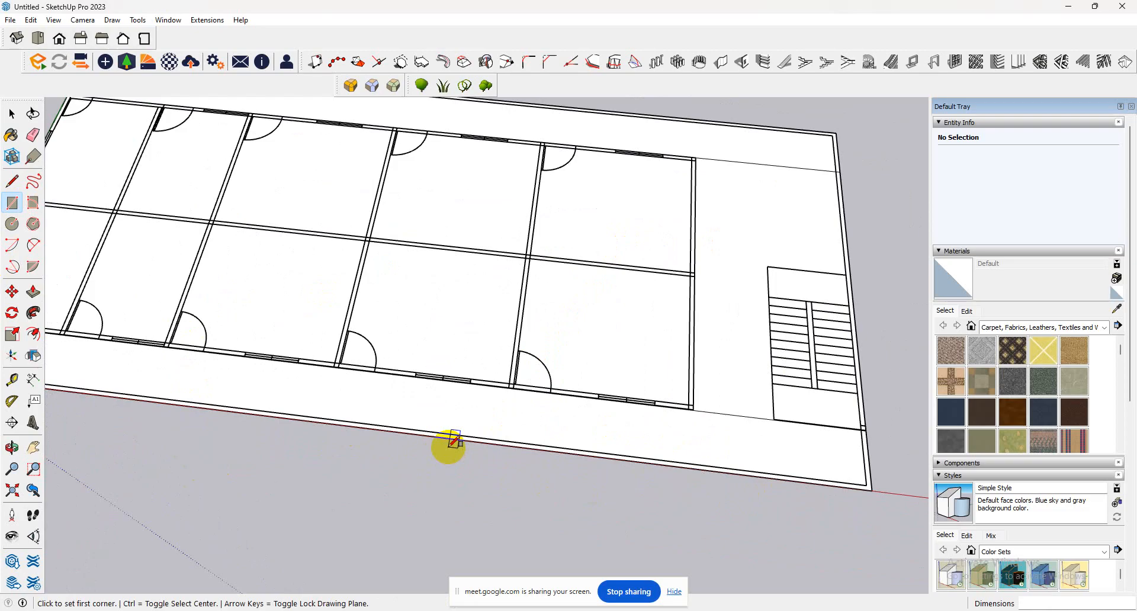
{"action": "scroll", "coordinate": [453, 444], "scroll_direction": "down", "scroll_amount": 2}
{"action": "scroll", "coordinate": [453, 444], "scroll_direction": "down", "scroll_amount": 3}
{"action": "scroll", "coordinate": [183, 495], "scroll_direction": "up", "scroll_amount": 7}
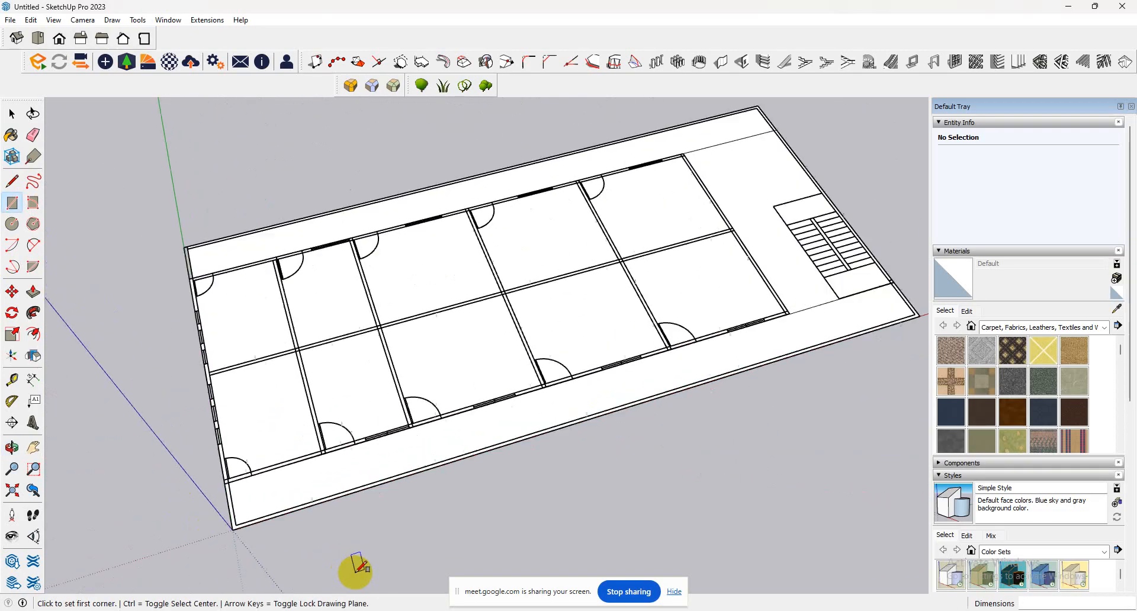
{"action": "scroll", "coordinate": [317, 527], "scroll_direction": "up", "scroll_amount": 1}
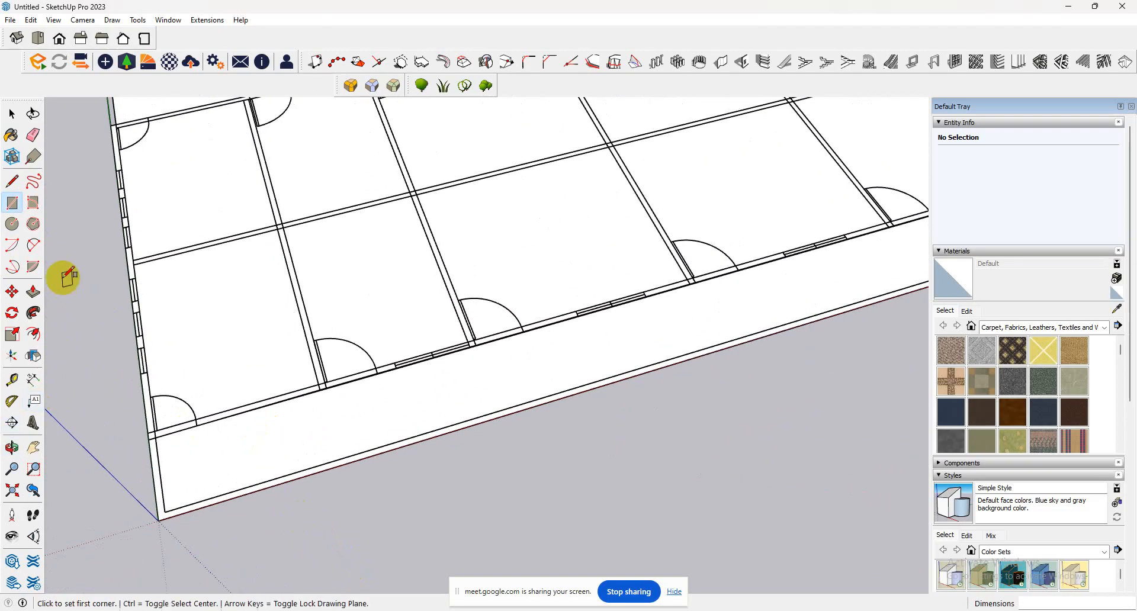
{"action": "left_click", "coordinate": [36, 293]}
{"action": "left_click", "coordinate": [287, 363]}
{"action": "scroll", "coordinate": [273, 272], "scroll_direction": "down", "scroll_amount": 3}
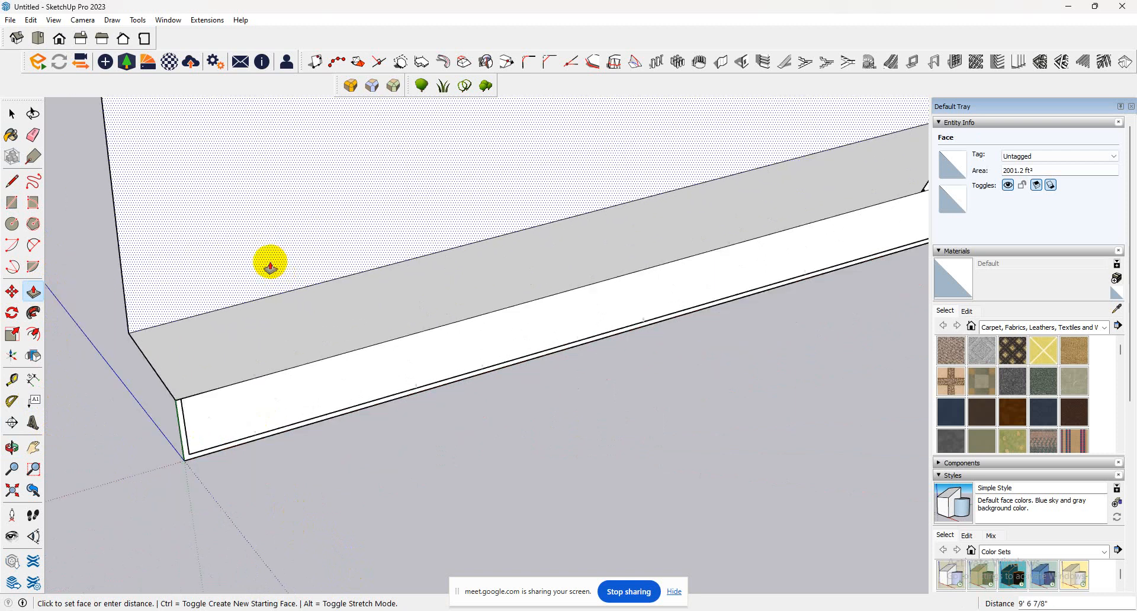
{"action": "scroll", "coordinate": [270, 266], "scroll_direction": "down", "scroll_amount": 2}
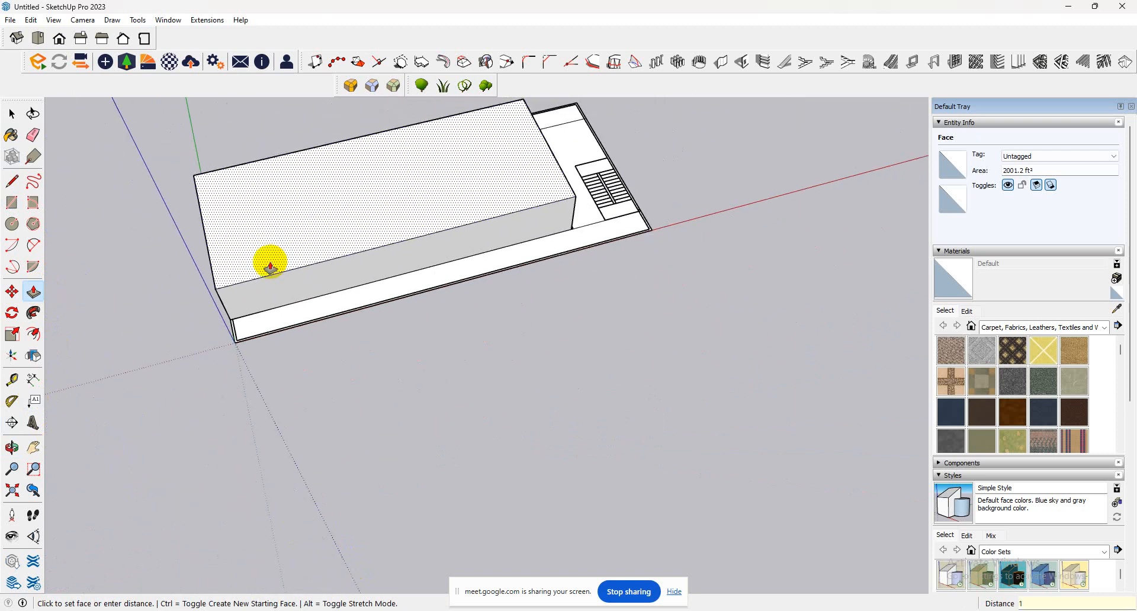
{"action": "left_click", "coordinate": [270, 268]}
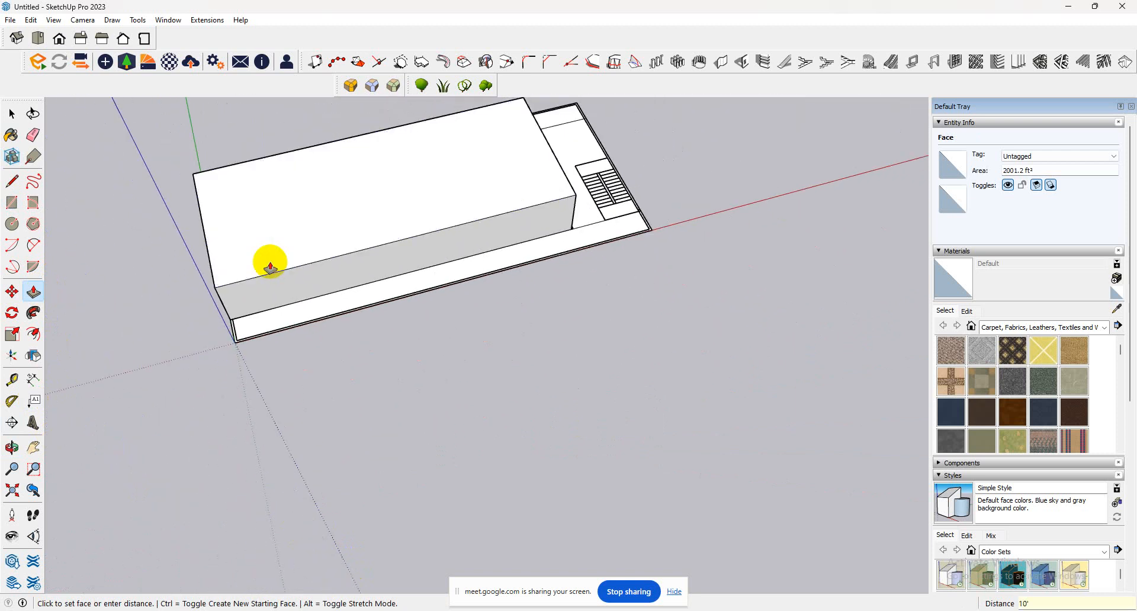
Try to raise the room block's top face by 9.5' as a new starting face above a dividing edge line.
{"action": "scroll", "coordinate": [331, 254], "scroll_direction": "up", "scroll_amount": 2}
{"action": "left_click", "coordinate": [346, 246]}
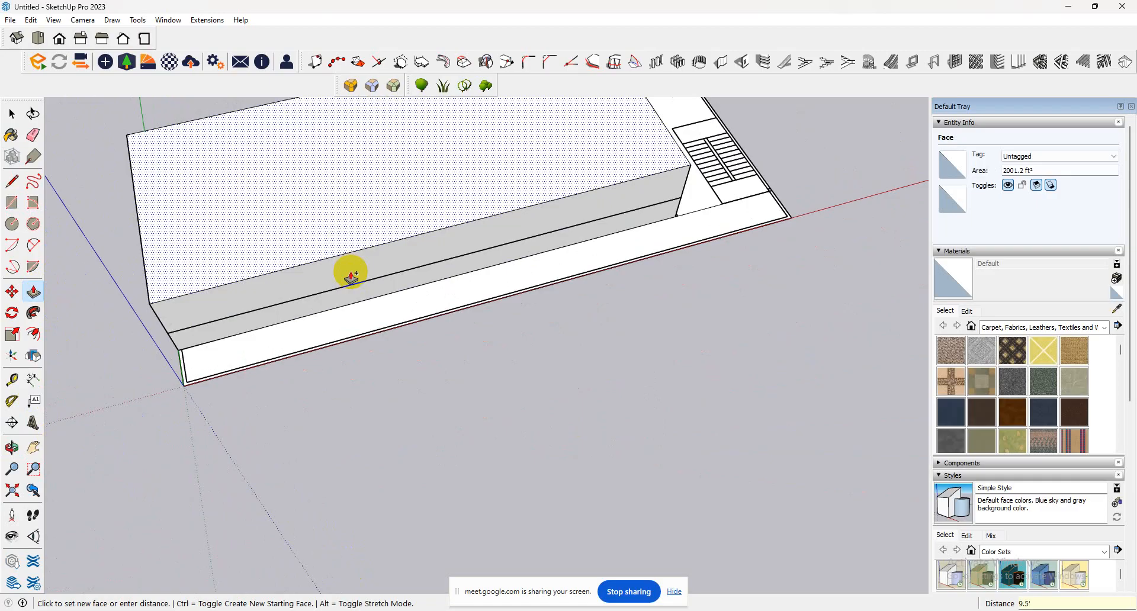
{"action": "left_click", "coordinate": [350, 272]}
{"action": "middle_click_drag", "start_coordinate": [350, 273], "coordinate": [391, 160]}
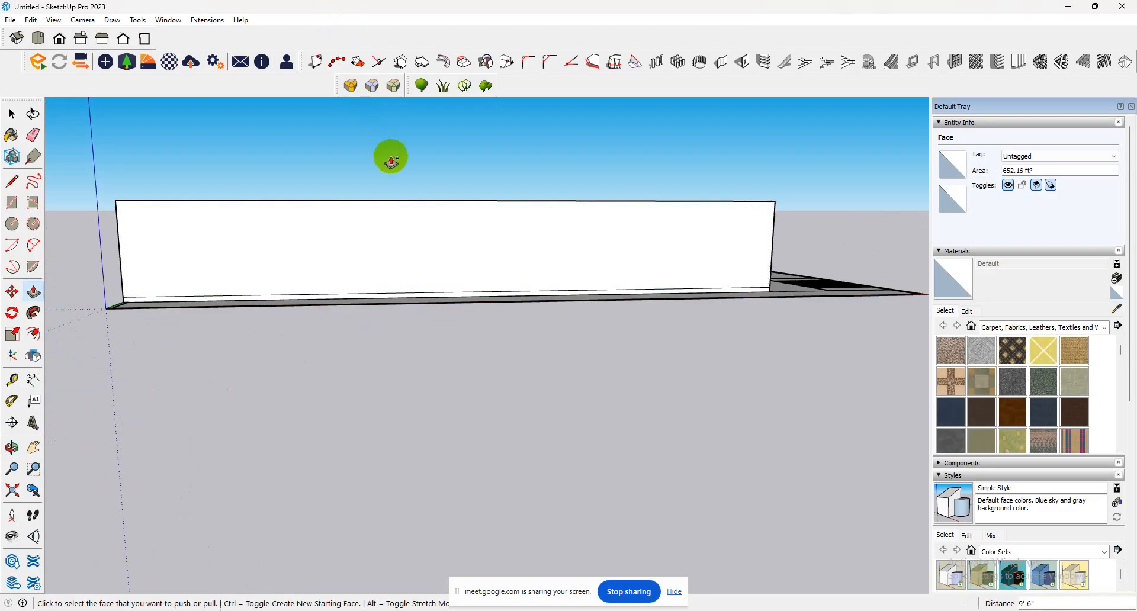
{"action": "scroll", "coordinate": [391, 159], "scroll_direction": "up", "scroll_amount": 2}
{"action": "key", "text": "ctrl+s"}
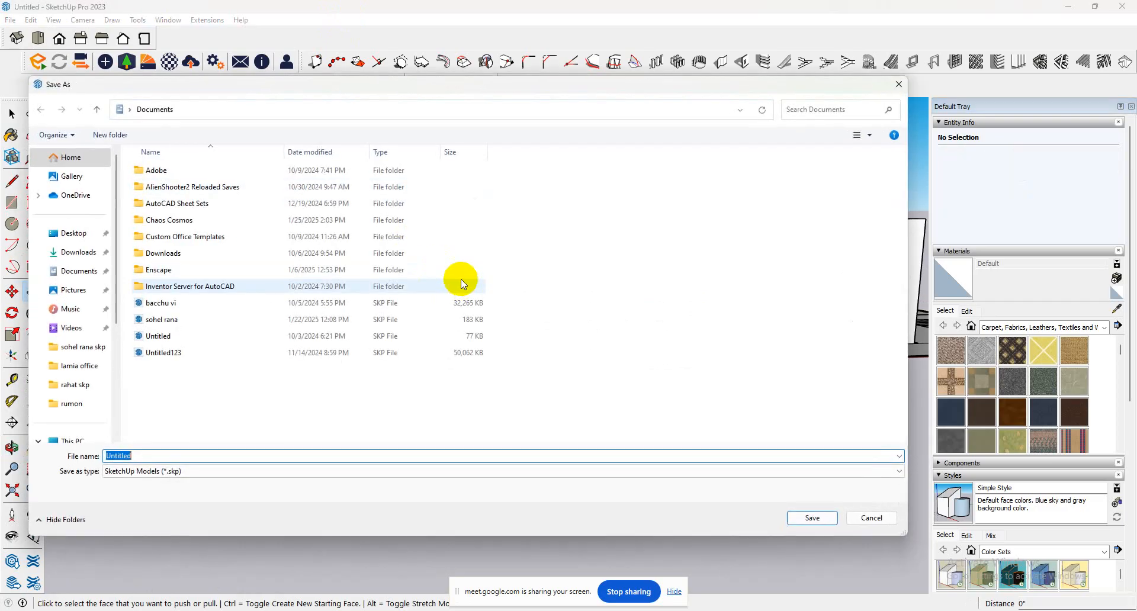
{"action": "left_click", "coordinate": [882, 524]}
{"action": "middle_click_drag", "start_coordinate": [414, 290], "coordinate": [300, 426]}
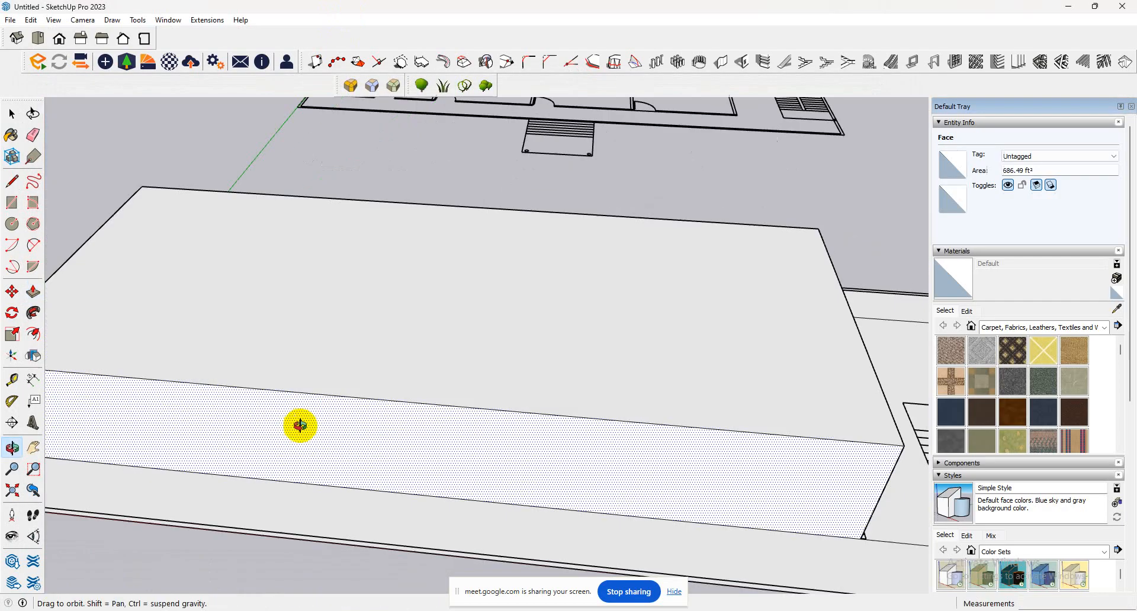
{"action": "scroll", "coordinate": [353, 332], "scroll_direction": "down", "scroll_amount": 3}
Save the model as "madrasa" in the AutoCAD project folder on New Volume (E:).
{"action": "left_click", "coordinate": [10, 19]}
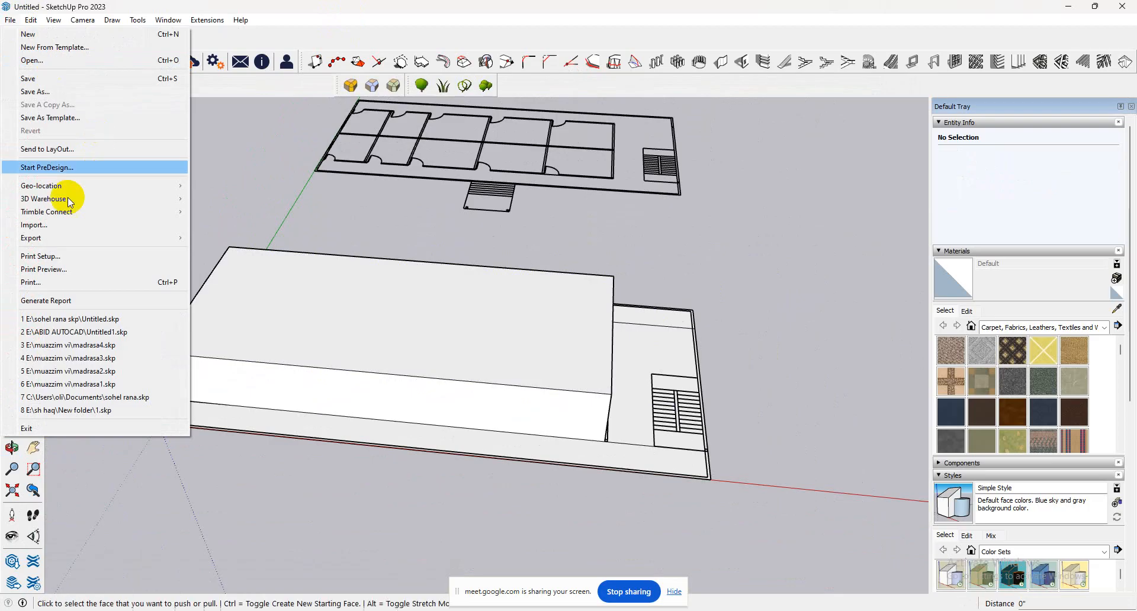
{"action": "left_click", "coordinate": [47, 94]}
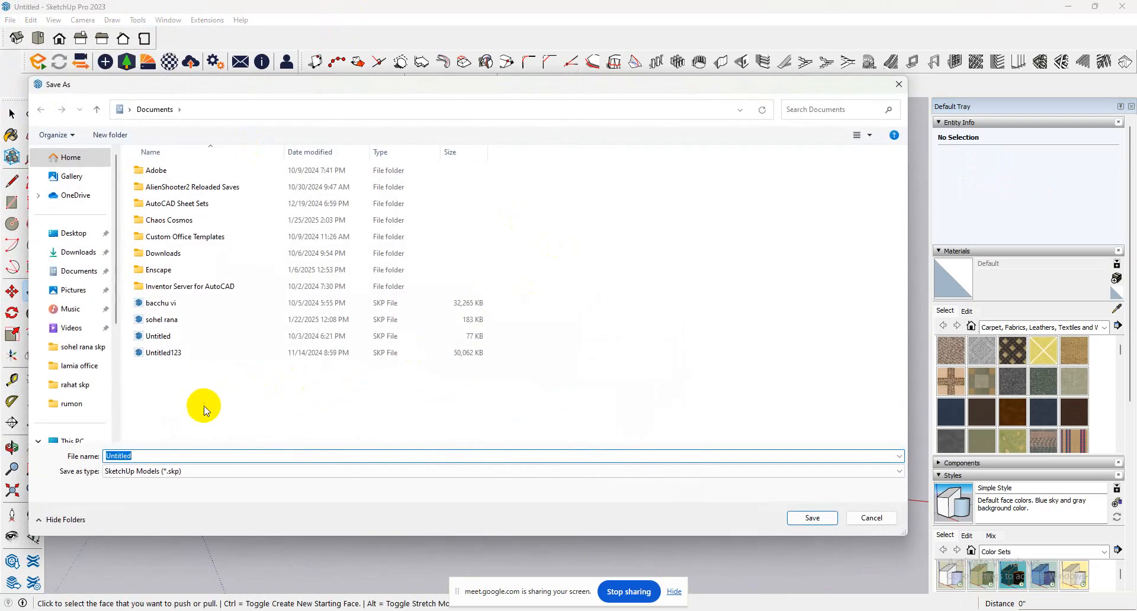
{"action": "scroll", "coordinate": [94, 264], "scroll_direction": "down", "scroll_amount": 3}
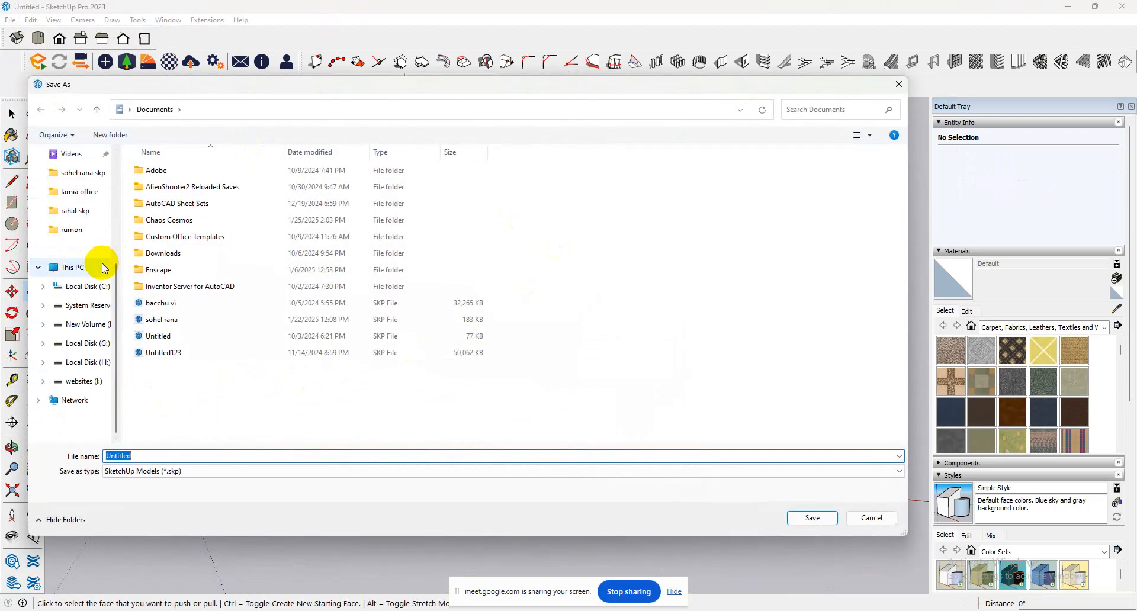
{"action": "left_click", "coordinate": [86, 325]}
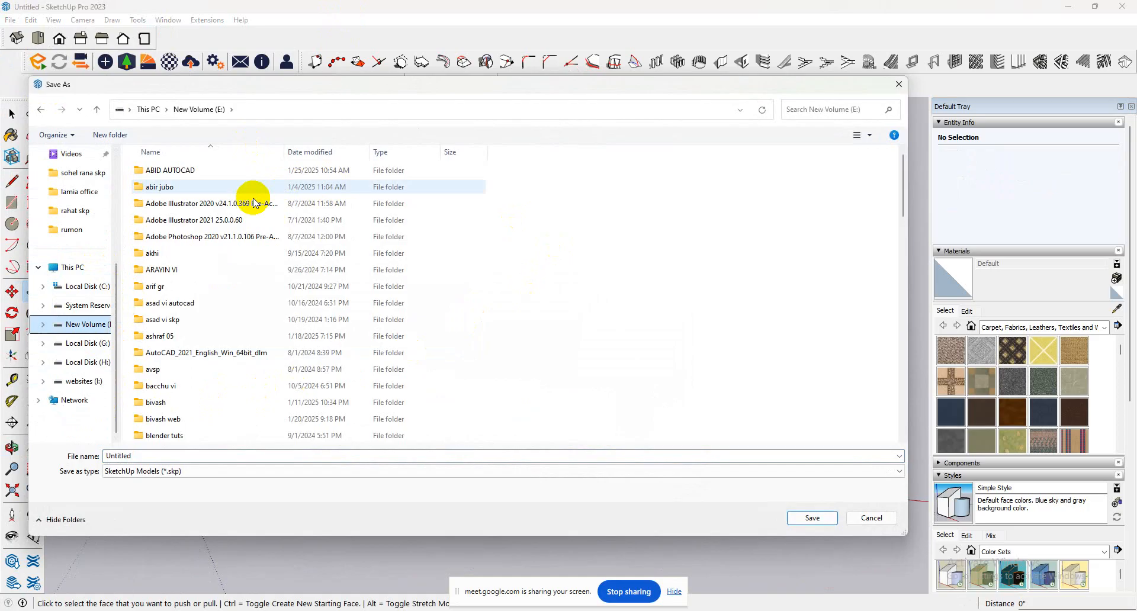
{"action": "left_click", "coordinate": [229, 289]}
{"action": "double_click", "coordinate": [207, 170]}
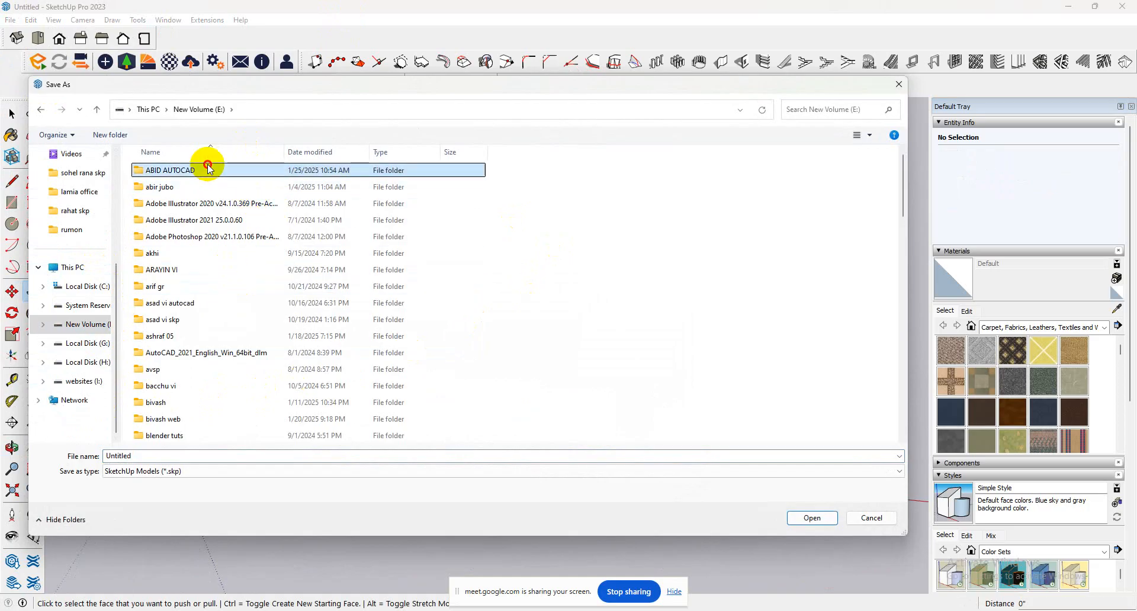
{"action": "left_click", "coordinate": [182, 454]}
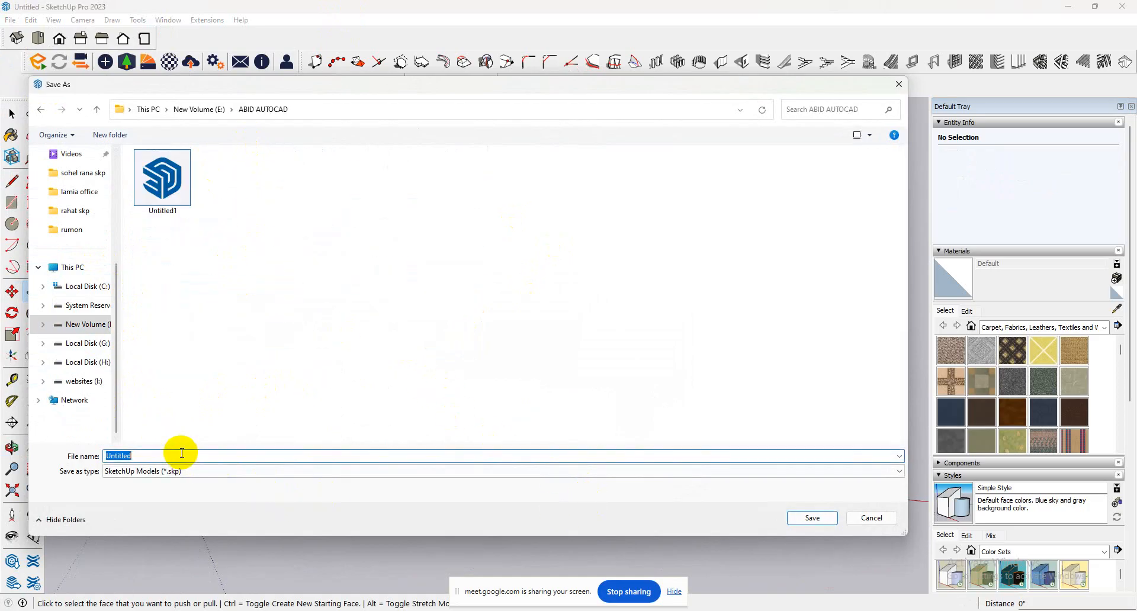
{"action": "type", "text": "madr"}
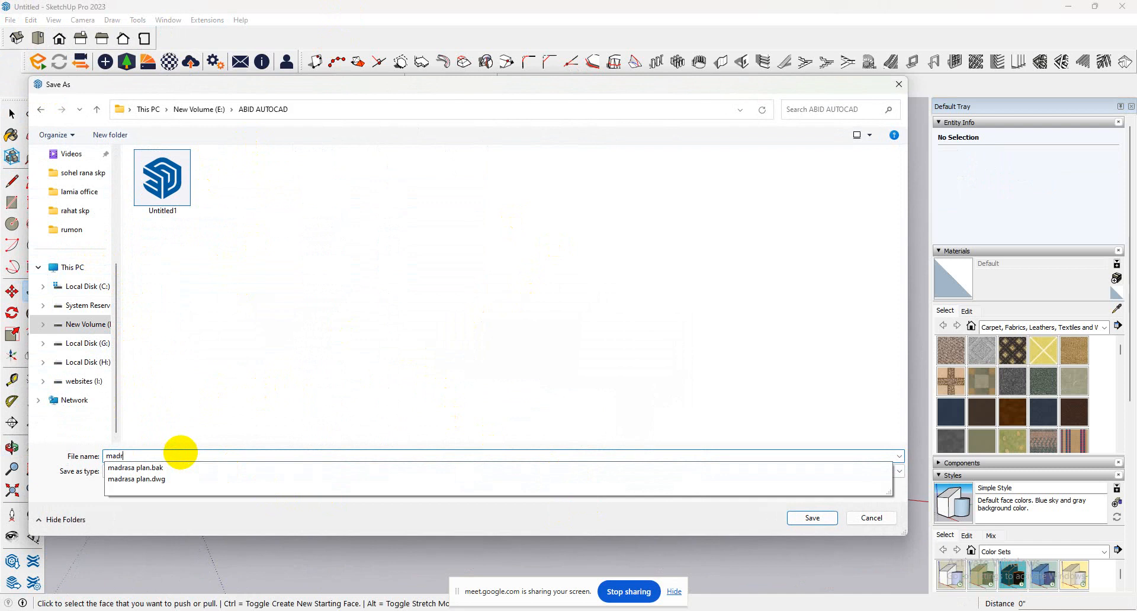
{"action": "type", "text": "s"}
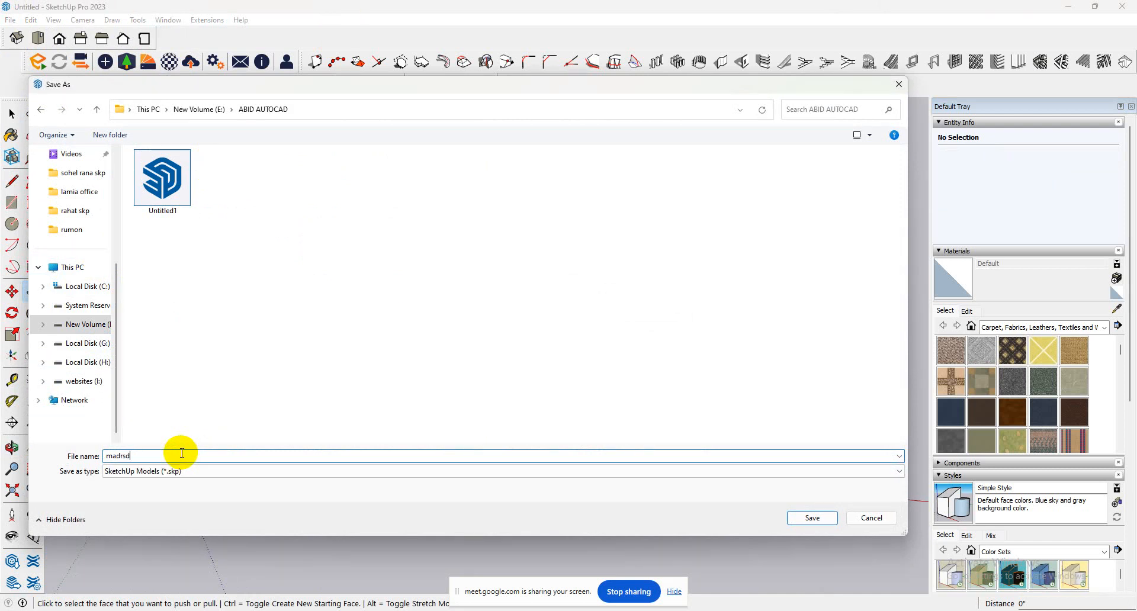
{"action": "key", "text": "BackSpace"}
{"action": "type", "text": "asa"}
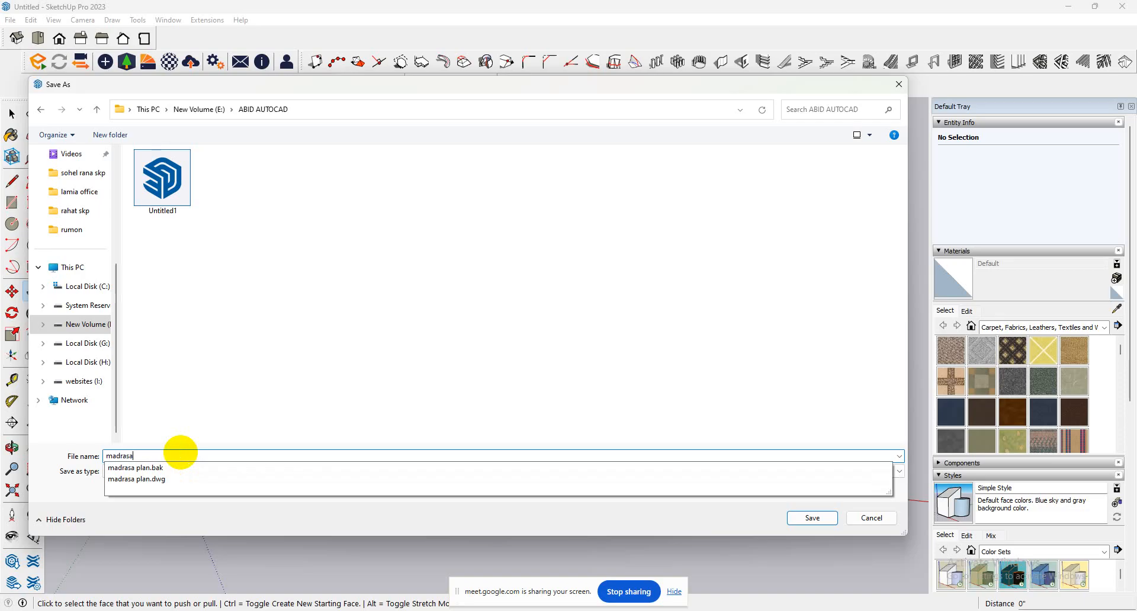
{"action": "key", "text": "Return"}
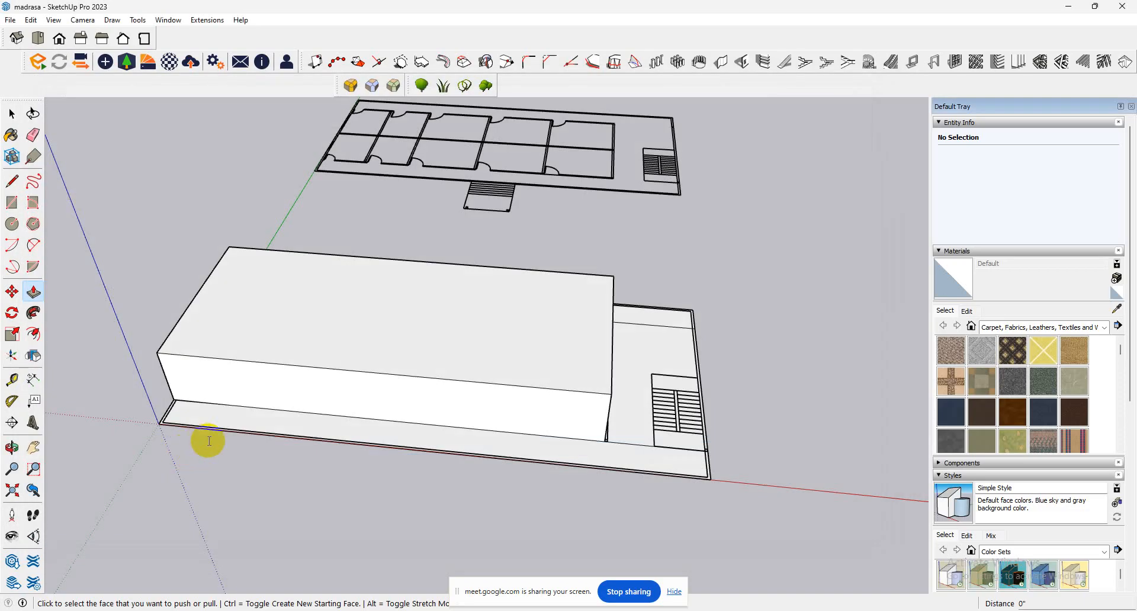
{"action": "scroll", "coordinate": [335, 284], "scroll_direction": "up", "scroll_amount": 1}
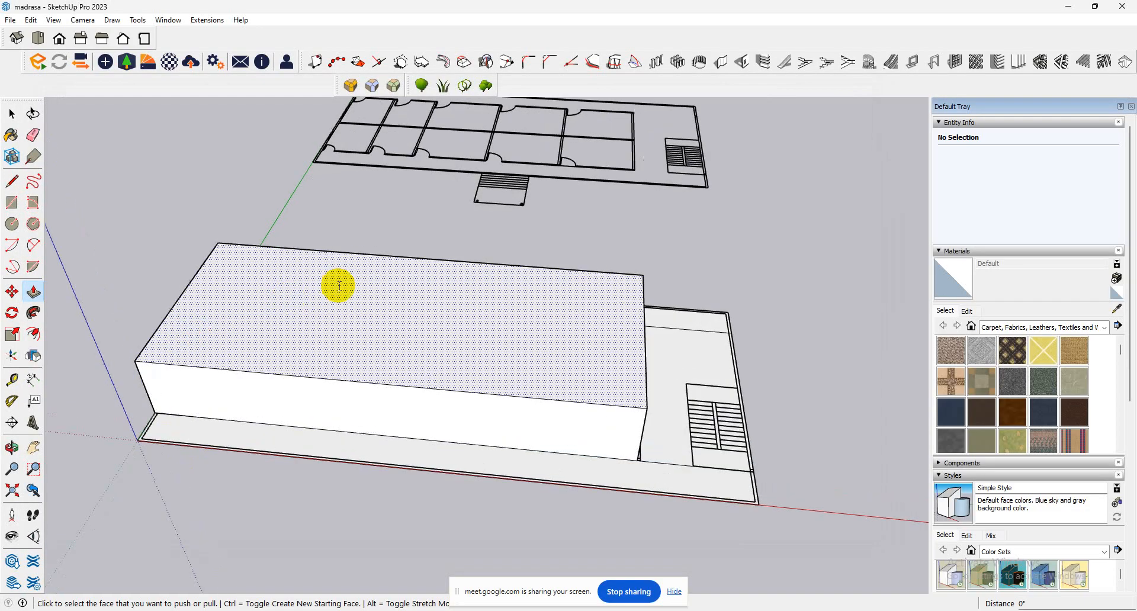
Raise the room block's top face by 5" as a new starting face, leaving a dividing edge line.
{"action": "left_click", "coordinate": [388, 361]}
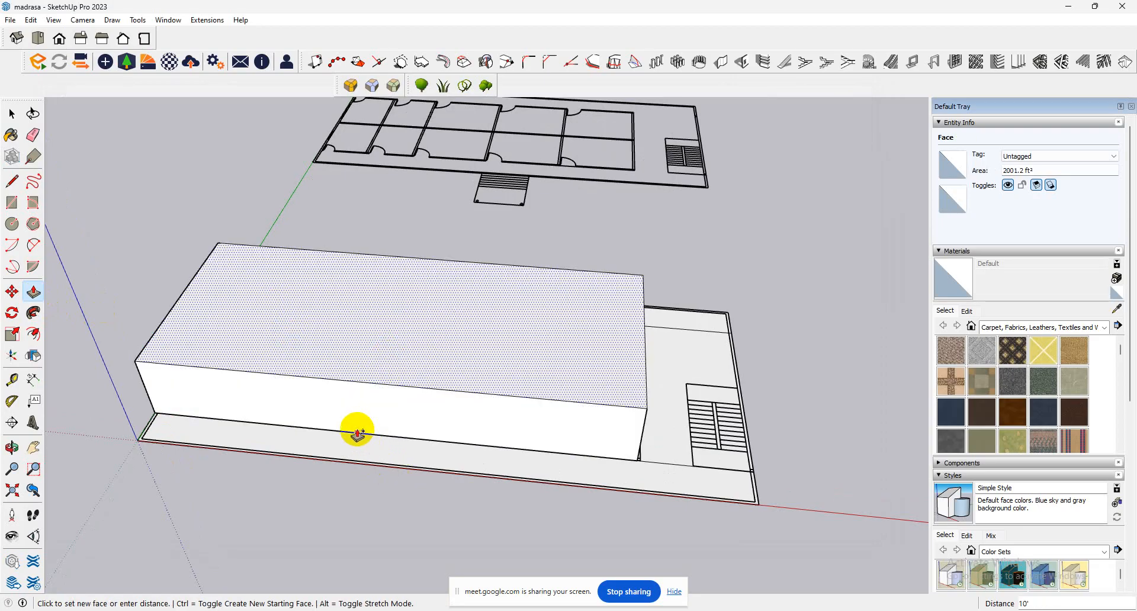
{"action": "type", "text": "5'"}
{"action": "key", "text": "Return"}
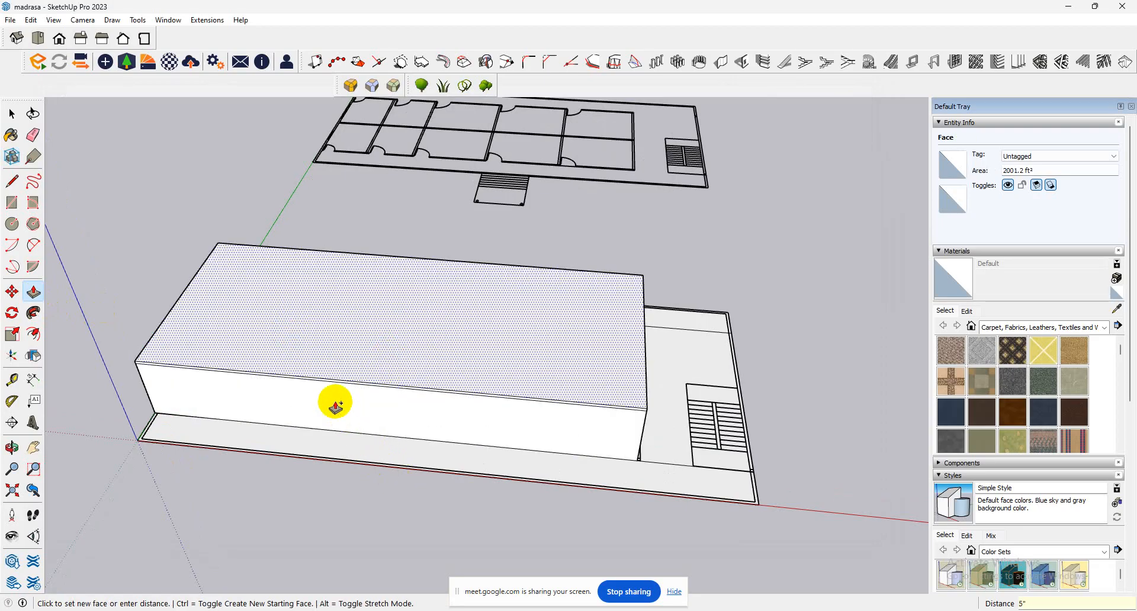
Examine the room block and the flat floor plan, including its entrance steps and staircase, from several sides.
{"action": "scroll", "coordinate": [310, 419], "scroll_direction": "up", "scroll_amount": 5}
{"action": "scroll", "coordinate": [473, 402], "scroll_direction": "down", "scroll_amount": 4}
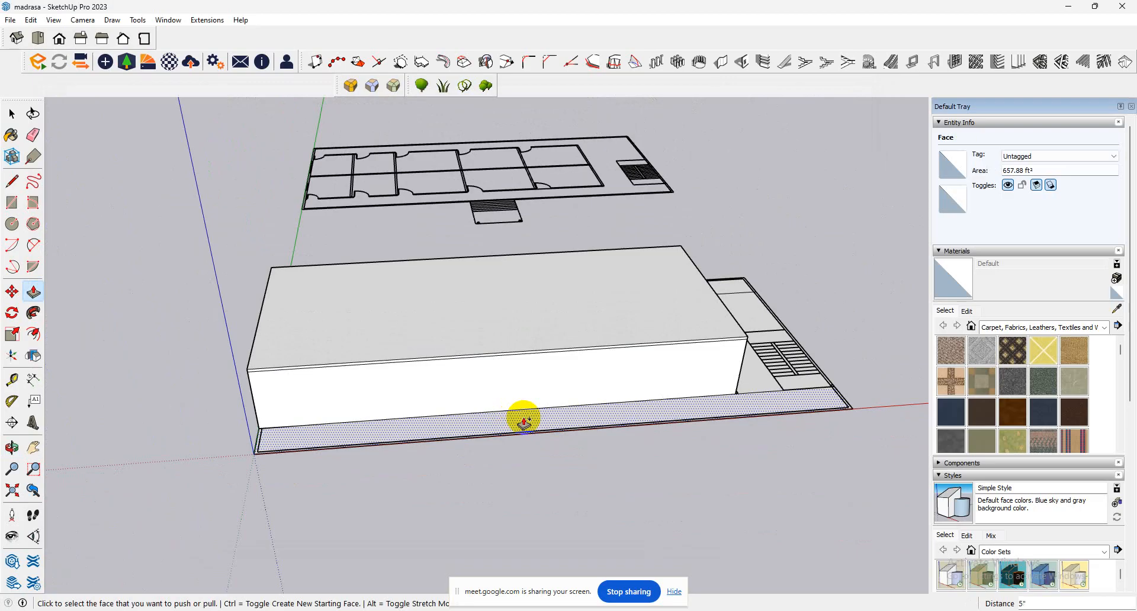
{"action": "scroll", "coordinate": [302, 437], "scroll_direction": "up", "scroll_amount": 3}
{"action": "scroll", "coordinate": [230, 462], "scroll_direction": "down", "scroll_amount": 2}
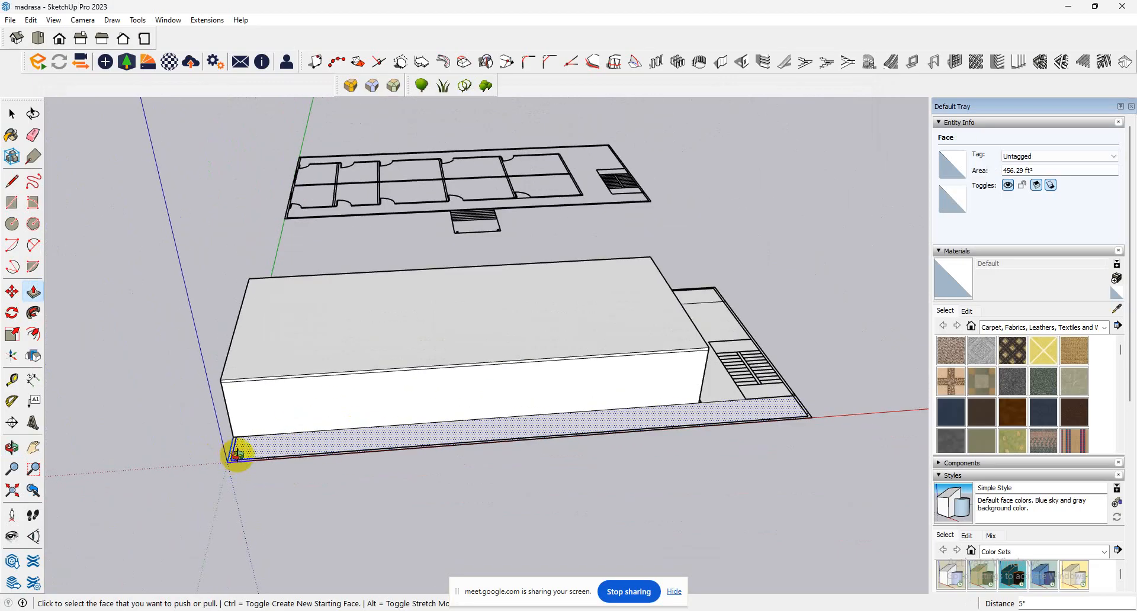
{"action": "middle_click_drag", "start_coordinate": [236, 452], "coordinate": [505, 478]}
{"action": "scroll", "coordinate": [505, 474], "scroll_direction": "down", "scroll_amount": 3}
{"action": "scroll", "coordinate": [413, 391], "scroll_direction": "up", "scroll_amount": 1}
{"action": "scroll", "coordinate": [297, 375], "scroll_direction": "up", "scroll_amount": 4}
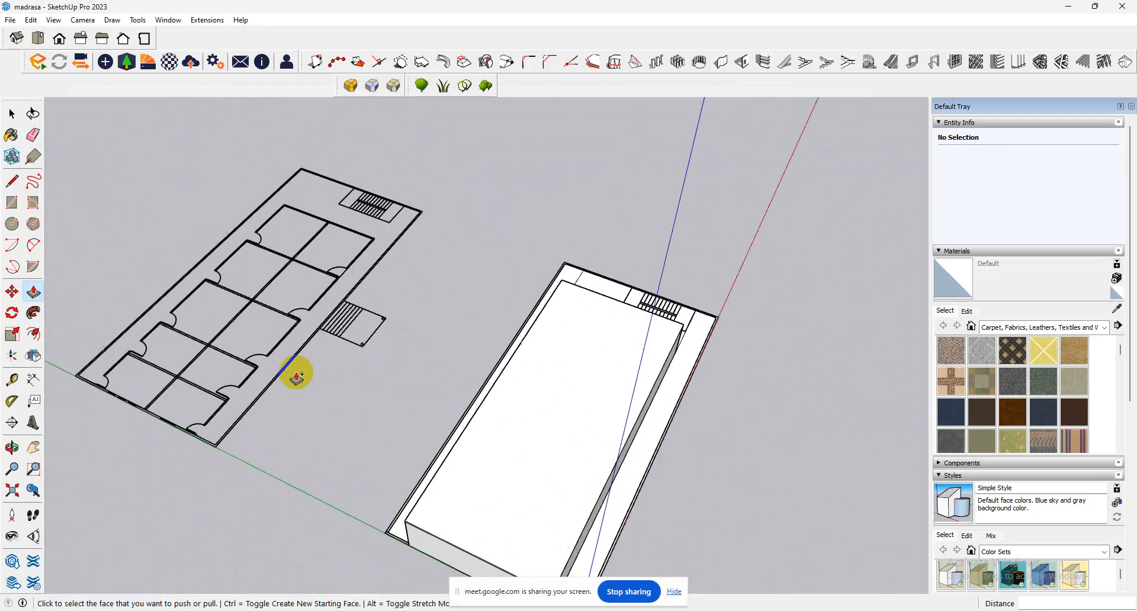
{"action": "scroll", "coordinate": [362, 350], "scroll_direction": "up", "scroll_amount": 4}
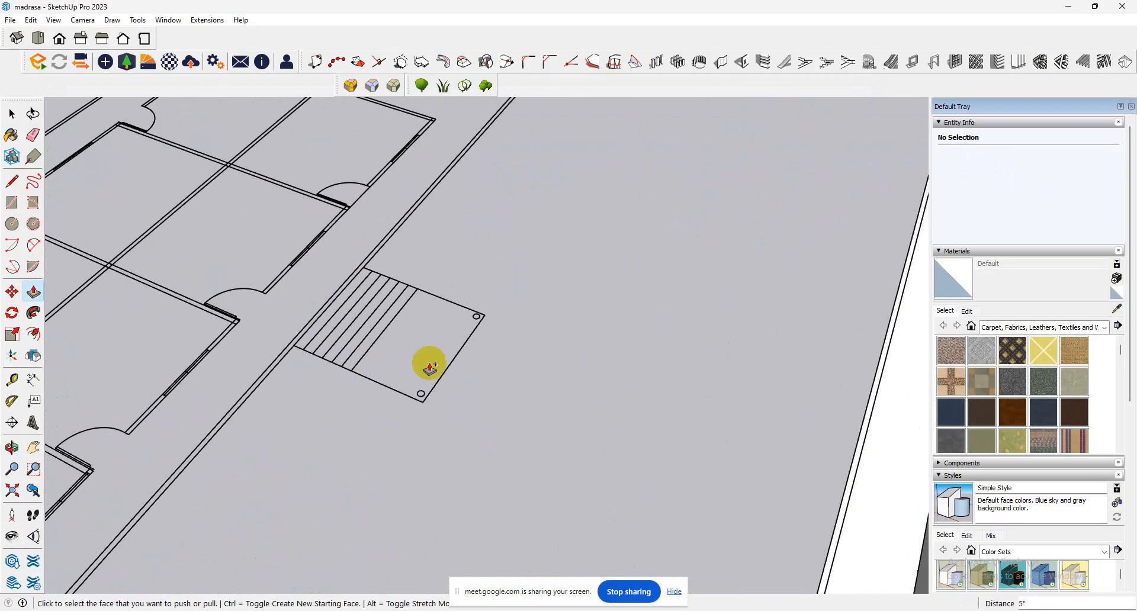
{"action": "scroll", "coordinate": [621, 435], "scroll_direction": "down", "scroll_amount": 5}
{"action": "middle_click_drag", "start_coordinate": [703, 437], "coordinate": [407, 360]}
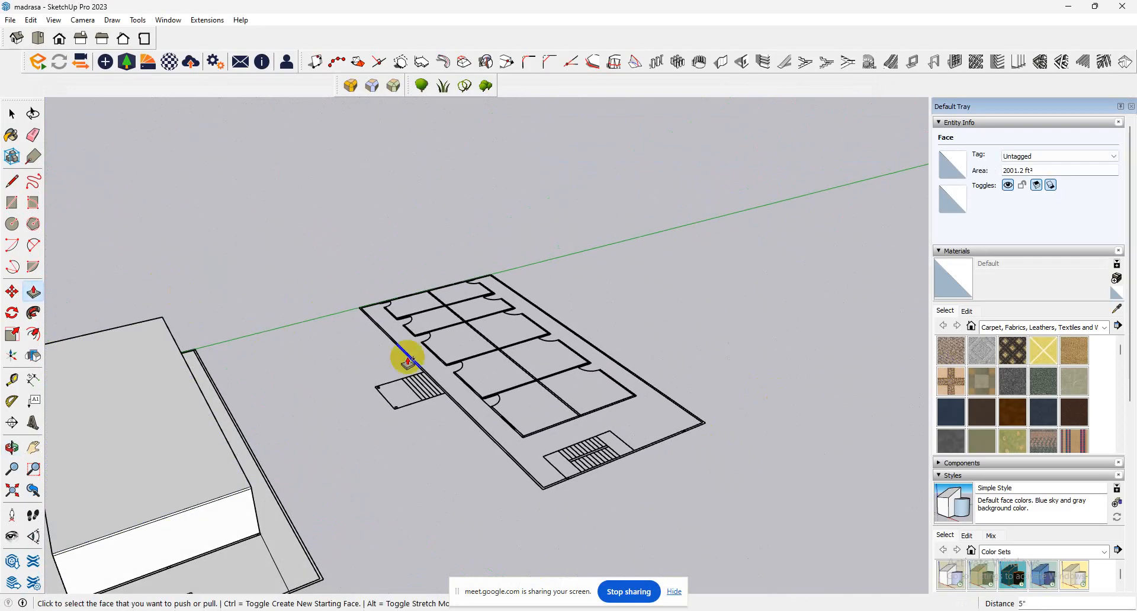
{"action": "scroll", "coordinate": [427, 385], "scroll_direction": "down", "scroll_amount": 3}
{"action": "scroll", "coordinate": [296, 509], "scroll_direction": "up", "scroll_amount": 2}
{"action": "scroll", "coordinate": [177, 468], "scroll_direction": "up", "scroll_amount": 4}
{"action": "middle_click_drag", "start_coordinate": [347, 521], "coordinate": [600, 603]}
{"action": "scroll", "coordinate": [478, 335], "scroll_direction": "down", "scroll_amount": 3}
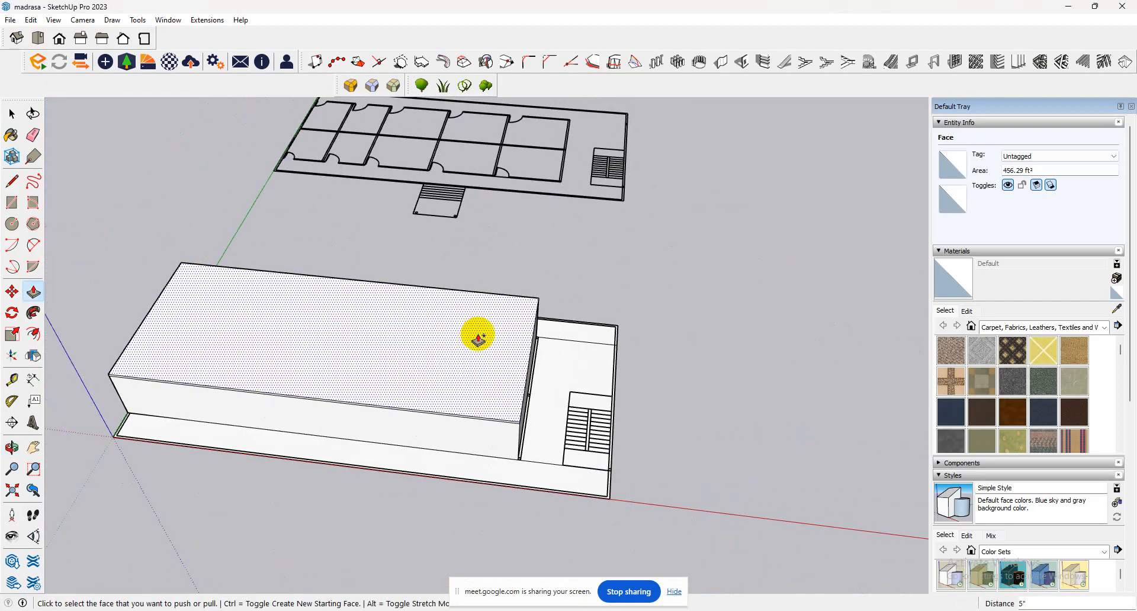
{"action": "scroll", "coordinate": [563, 355], "scroll_direction": "down", "scroll_amount": 2}
{"action": "scroll", "coordinate": [563, 211], "scroll_direction": "up", "scroll_amount": 4}
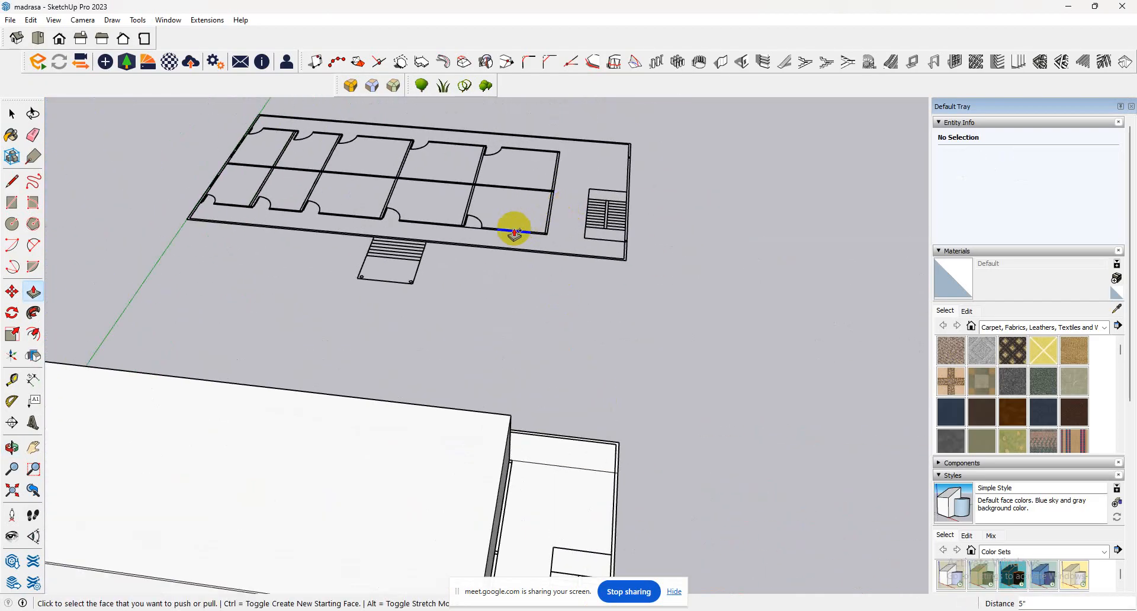
{"action": "scroll", "coordinate": [522, 233], "scroll_direction": "up", "scroll_amount": 2}
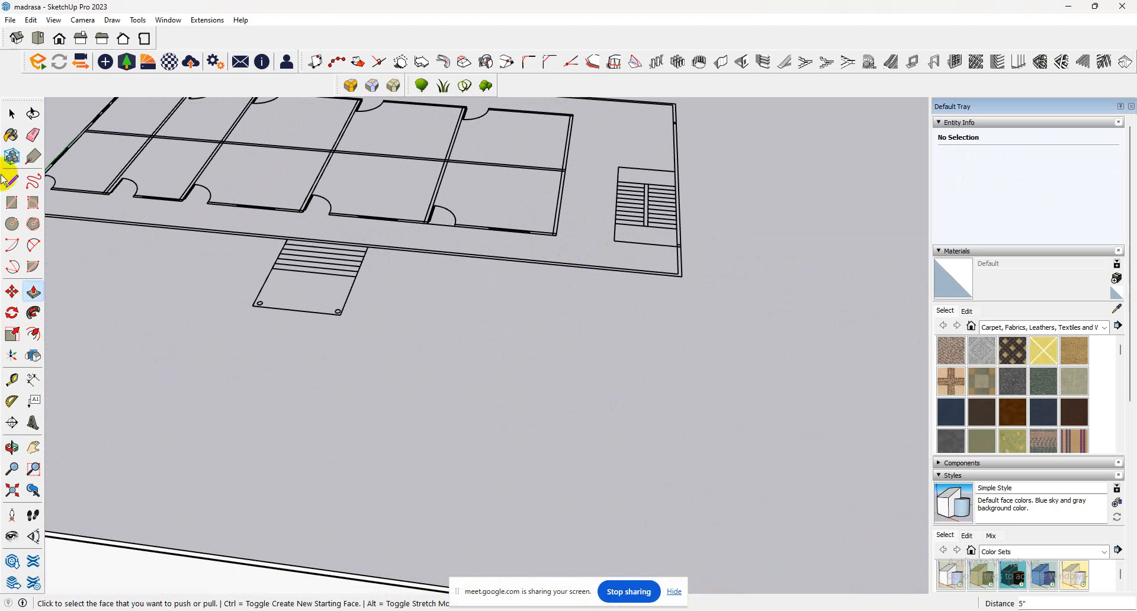
{"action": "left_click", "coordinate": [12, 113]}
{"action": "scroll", "coordinate": [444, 292], "scroll_direction": "down", "scroll_amount": 5}
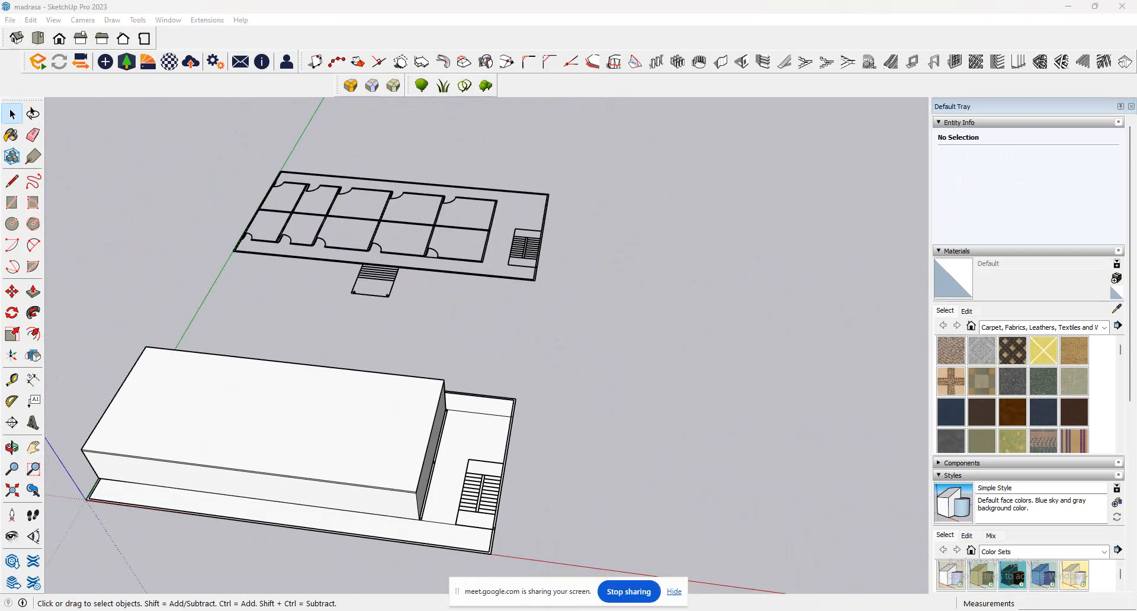
Switch to WhatsApp, open the madrasa building render from a contact's chat, and examine its facade before returning to the model.
{"action": "left_click", "coordinate": [562, 610]}
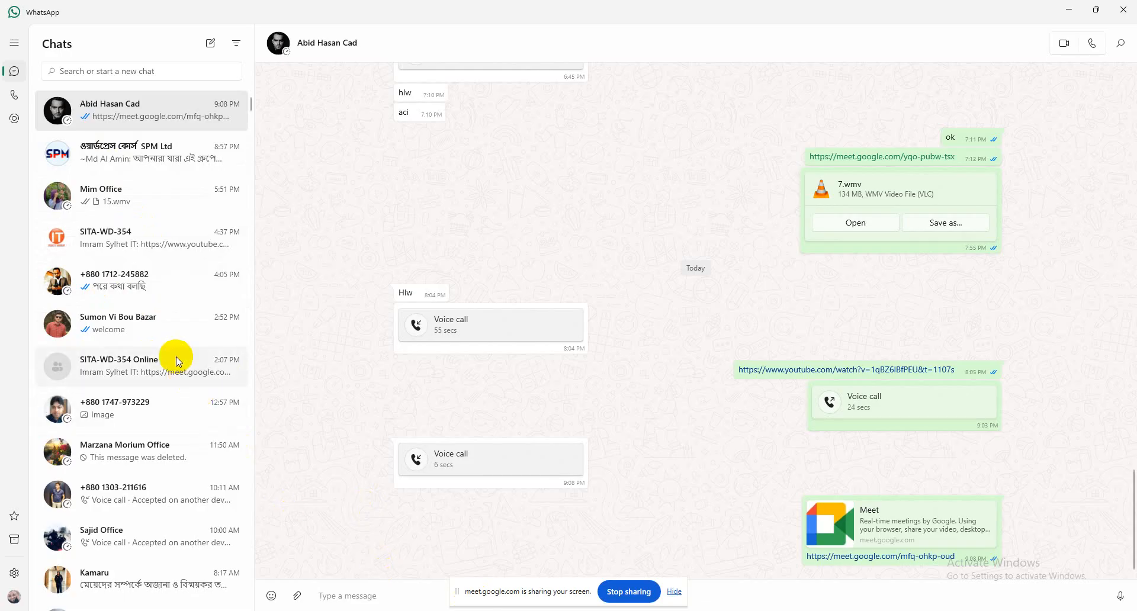
{"action": "scroll", "coordinate": [169, 362], "scroll_direction": "down", "scroll_amount": 2}
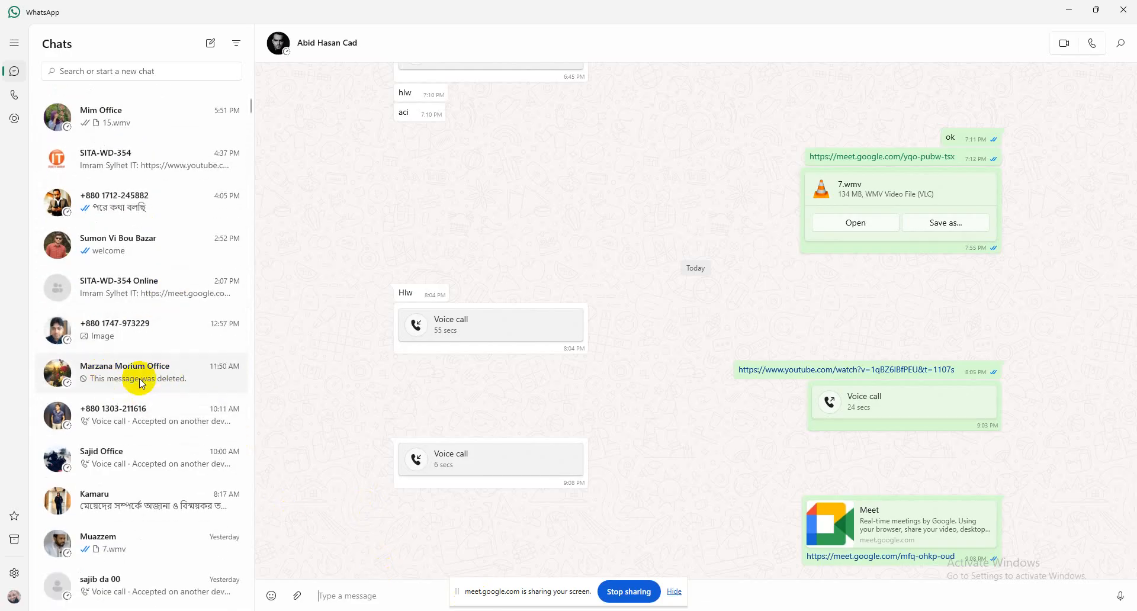
{"action": "scroll", "coordinate": [194, 469], "scroll_direction": "up", "scroll_amount": 2}
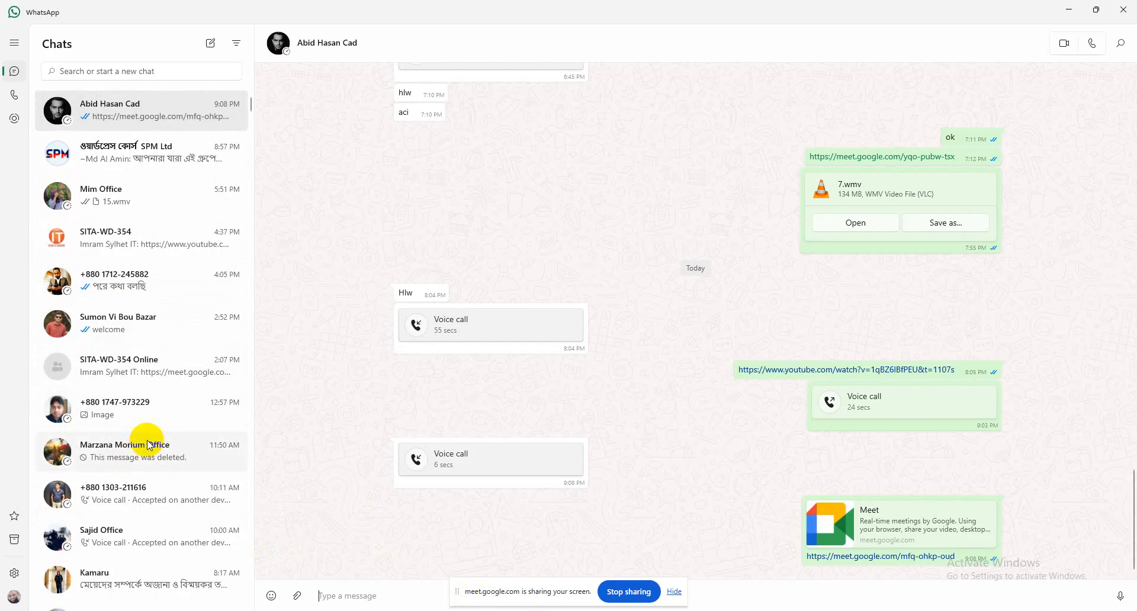
{"action": "scroll", "coordinate": [152, 439], "scroll_direction": "down", "scroll_amount": 10}
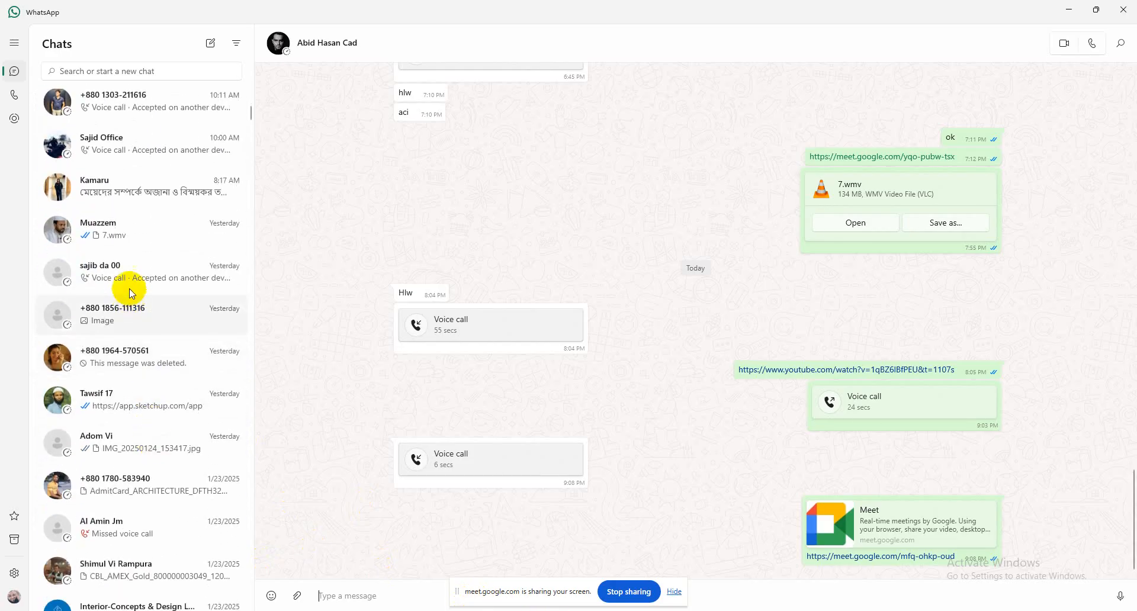
{"action": "left_click", "coordinate": [150, 225]}
{"action": "left_click", "coordinate": [928, 428]}
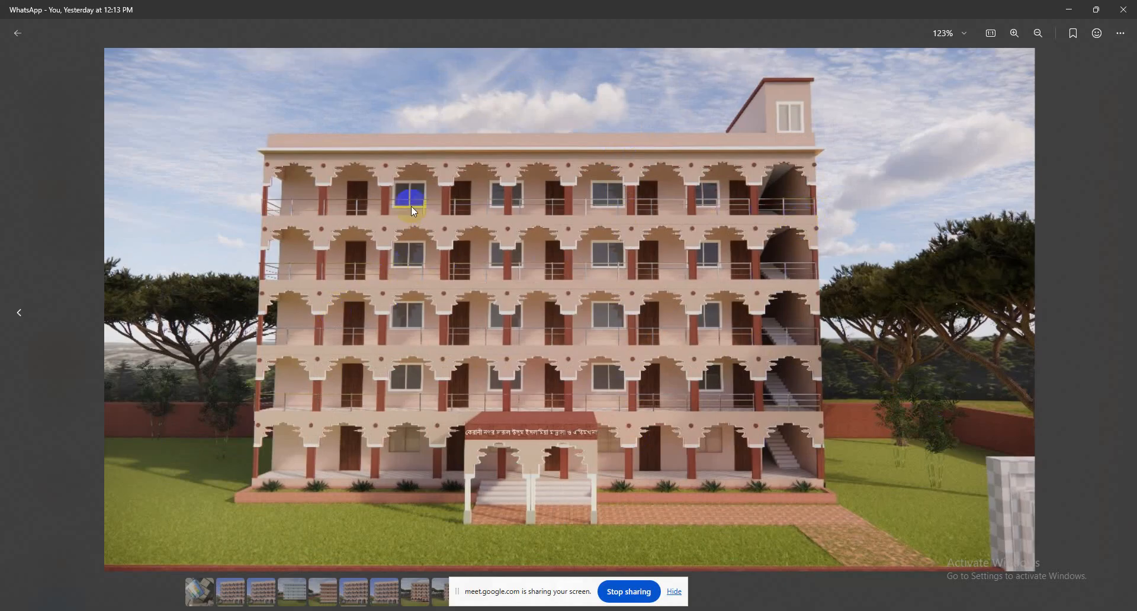
{"action": "left_click", "coordinate": [1068, 9]}
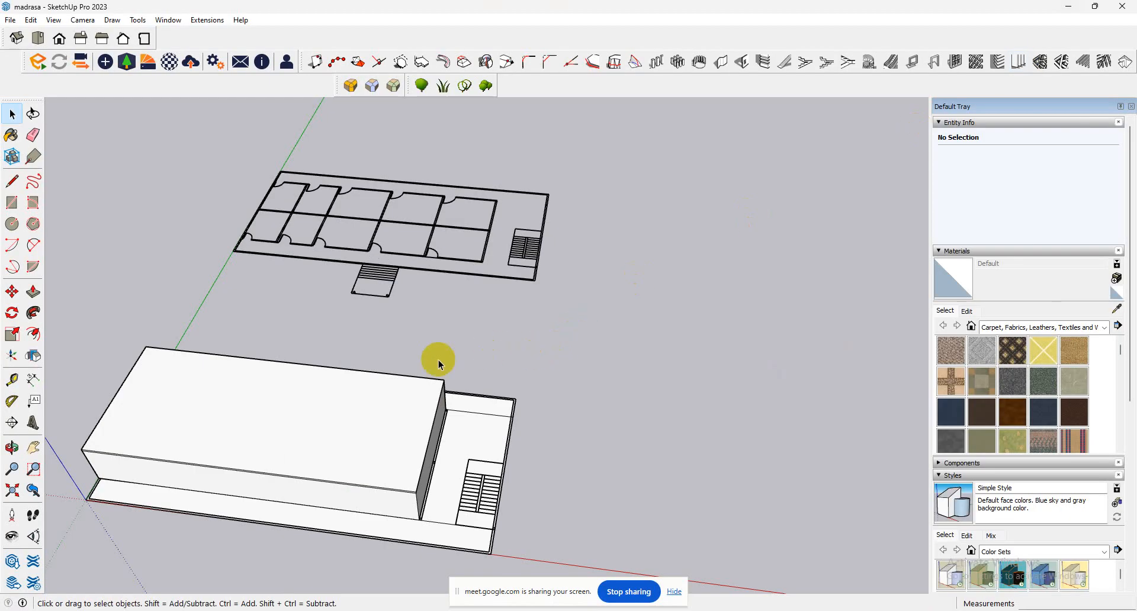
Push/Pull the room block's top face down by 3' as a new starting face, adding an edge line around the walls.
{"action": "scroll", "coordinate": [271, 479], "scroll_direction": "up", "scroll_amount": 3}
{"action": "mouse_move", "coordinate": [241, 469]}
{"action": "middle_mouse_down"}
{"action": "mouse_move", "coordinate": [297, 385]}
{"action": "mouse_move", "coordinate": [399, 337]}
{"action": "middle_mouse_up"}
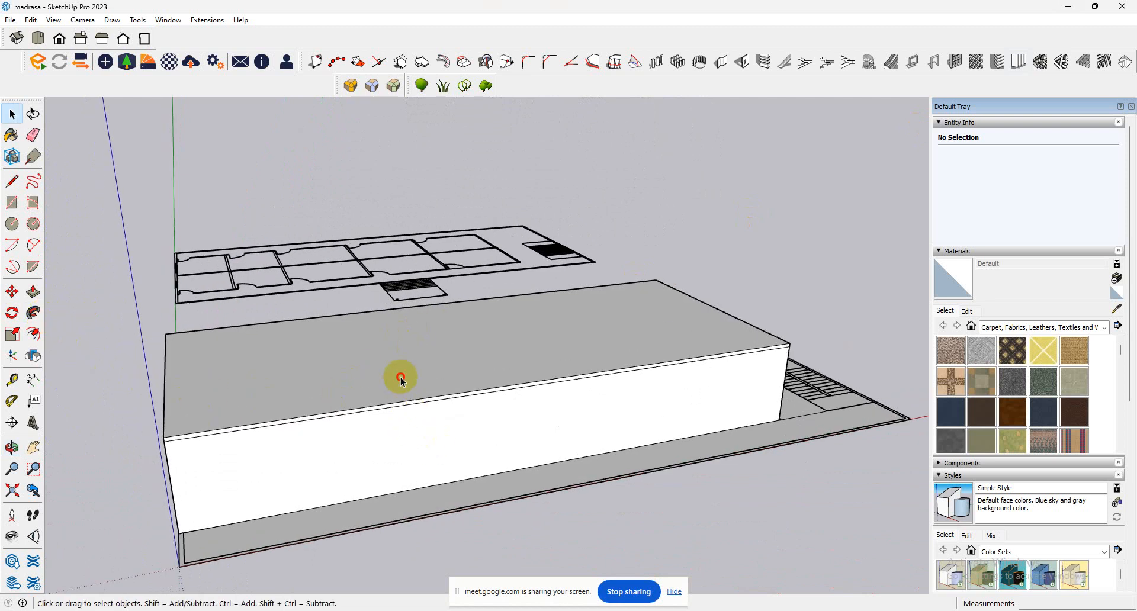
{"action": "left_click", "coordinate": [400, 379]}
{"action": "left_click", "coordinate": [33, 291]}
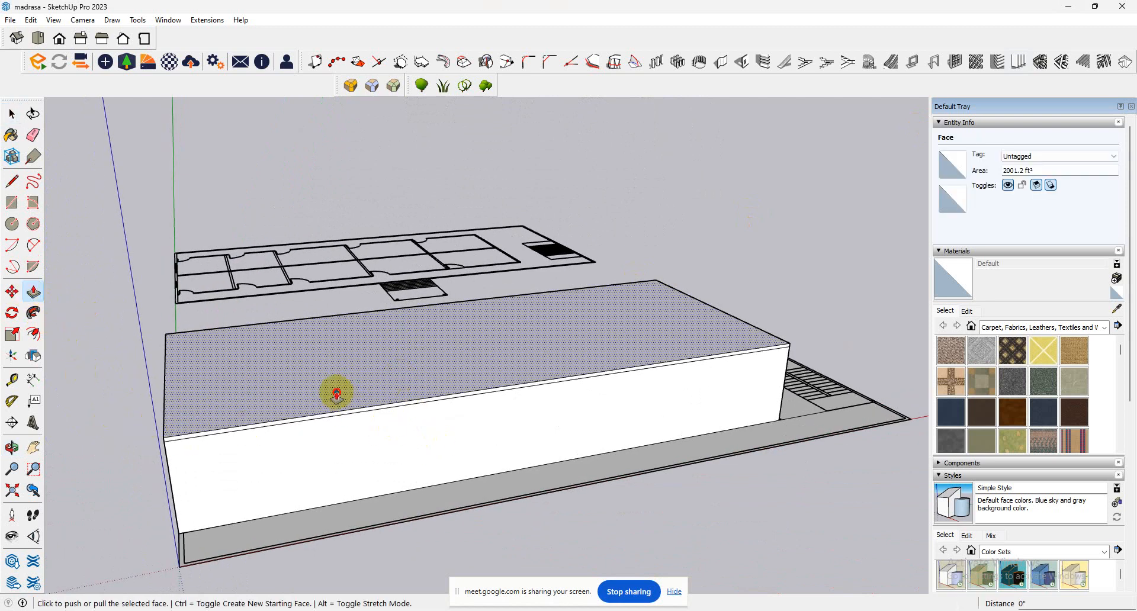
{"action": "left_click", "coordinate": [337, 393]}
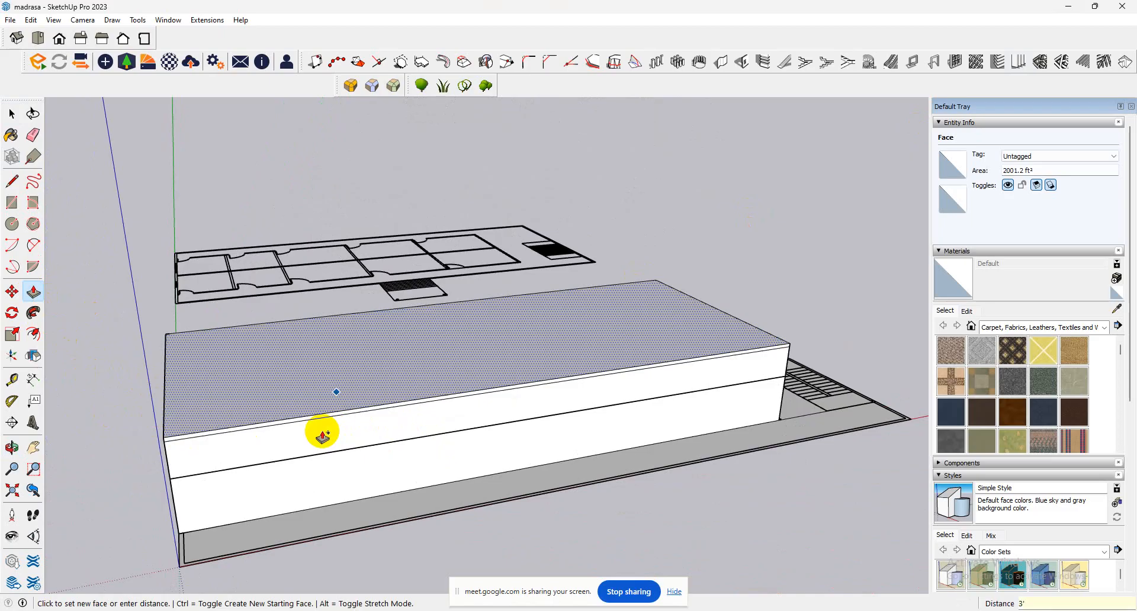
{"action": "key", "text": "Return"}
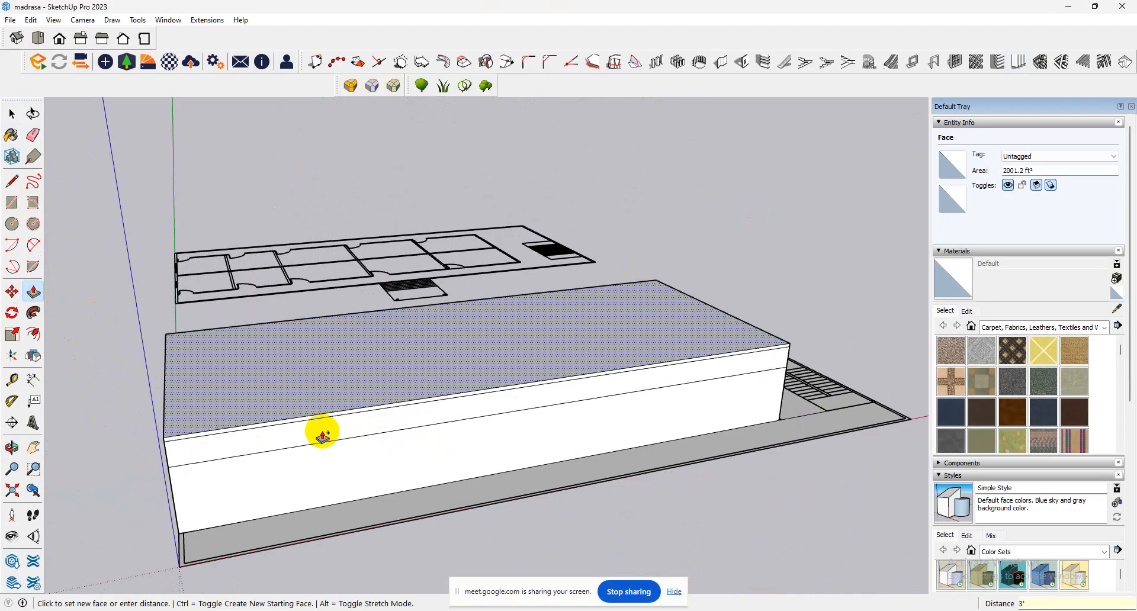
Turn on X-ray display so the floor plan inside the room block shows through its faces.
{"action": "left_click", "coordinate": [34, 293]}
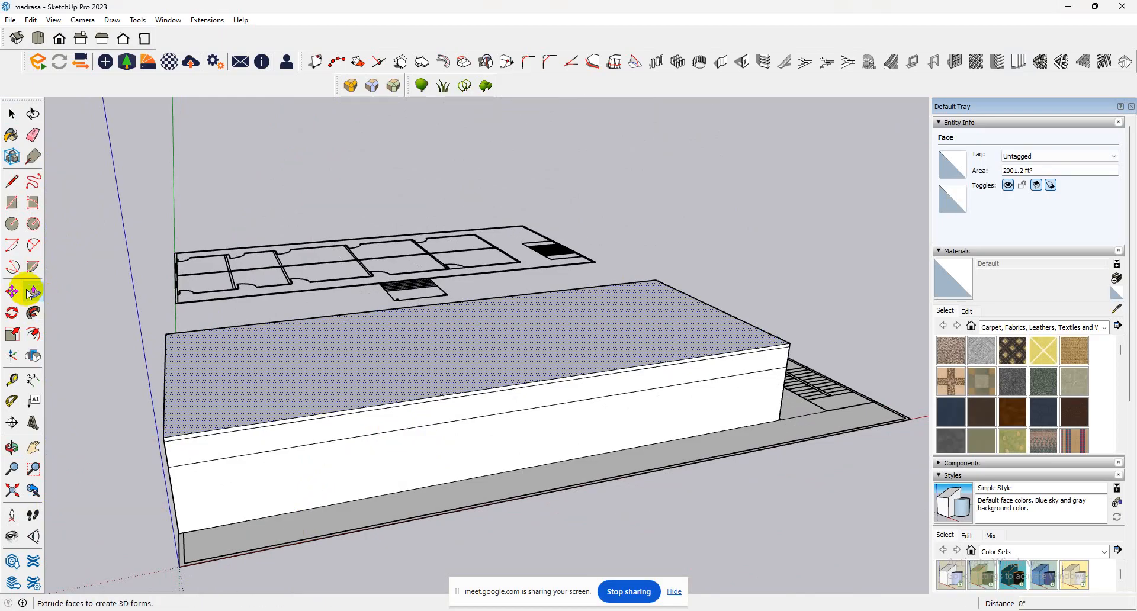
{"action": "scroll", "coordinate": [382, 491], "scroll_direction": "up", "scroll_amount": 3}
{"action": "middle_click_drag", "start_coordinate": [385, 509], "coordinate": [358, 462]}
{"action": "scroll", "coordinate": [402, 422], "scroll_direction": "down", "scroll_amount": 5}
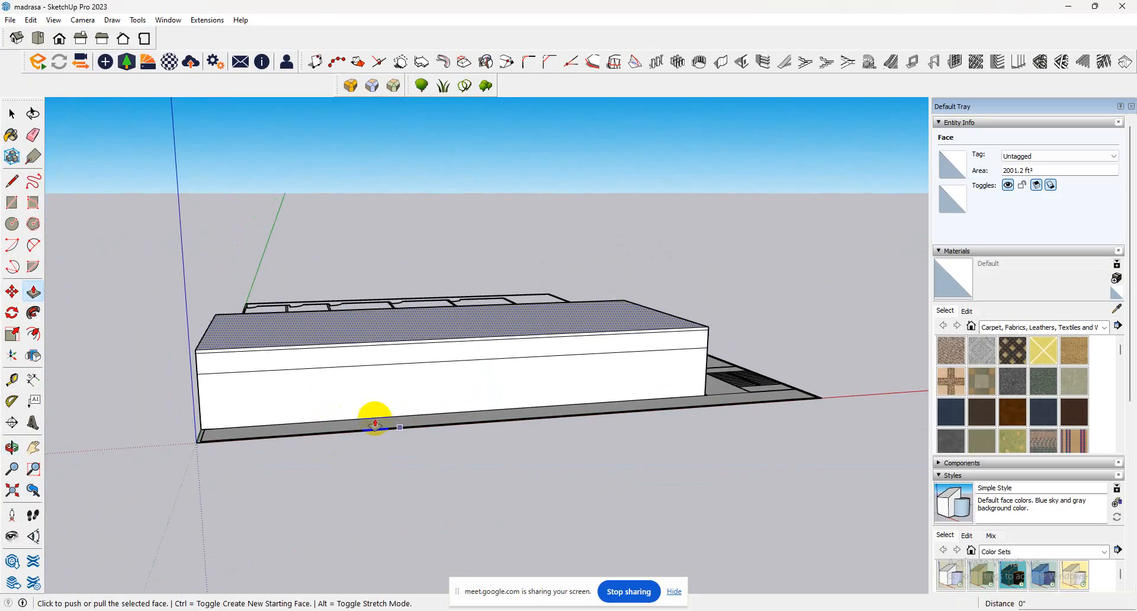
{"action": "middle_click_drag", "start_coordinate": [277, 408], "coordinate": [236, 552]}
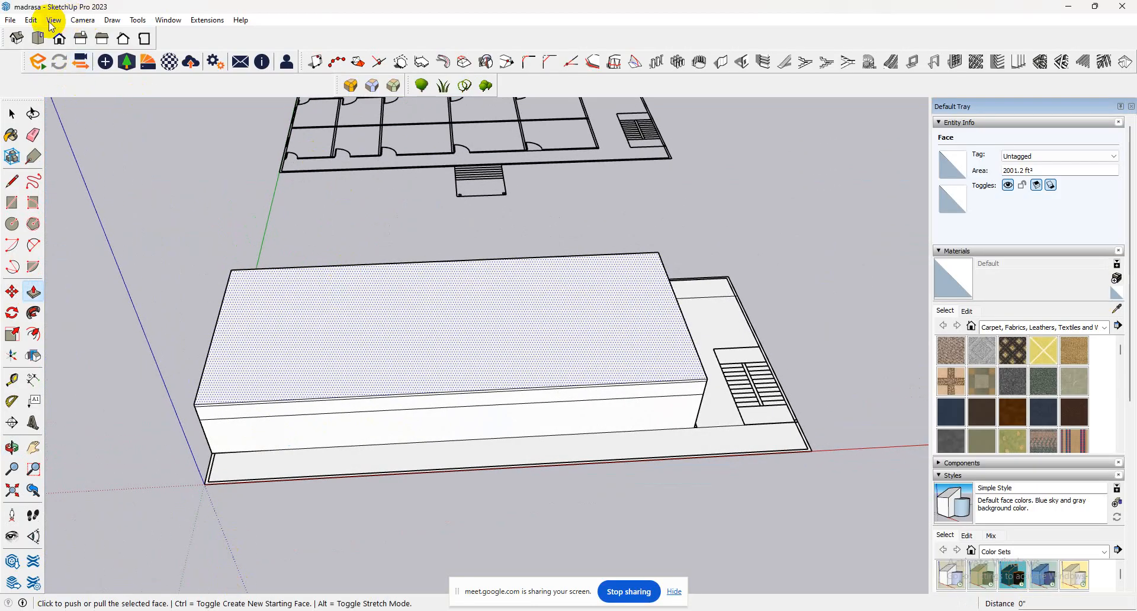
{"action": "left_click", "coordinate": [52, 20]}
{"action": "left_click", "coordinate": [162, 207]}
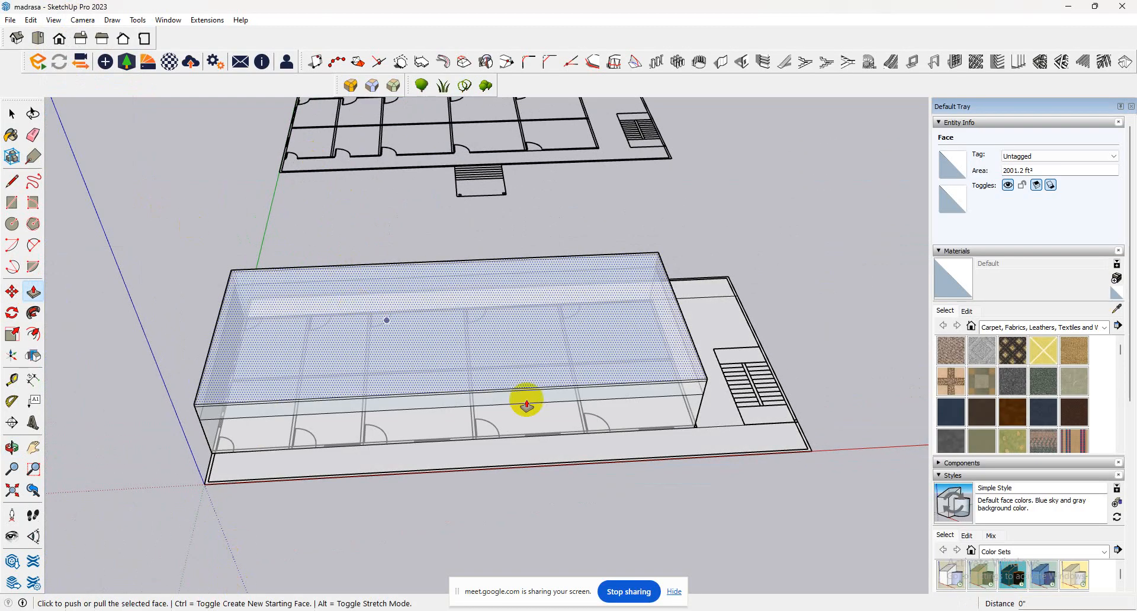
Examine the door and window positions along the room block's front wall and select the wall's lower face.
{"action": "scroll", "coordinate": [457, 411], "scroll_direction": "up", "scroll_amount": 8}
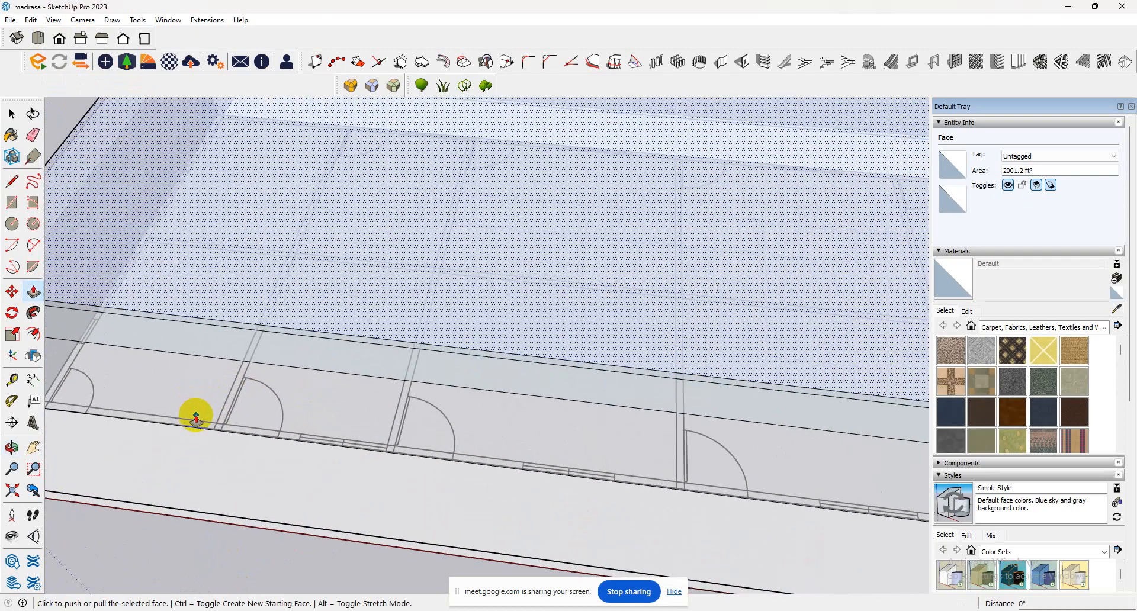
{"action": "scroll", "coordinate": [196, 419], "scroll_direction": "down", "scroll_amount": 6}
{"action": "scroll", "coordinate": [315, 411], "scroll_direction": "up", "scroll_amount": 2}
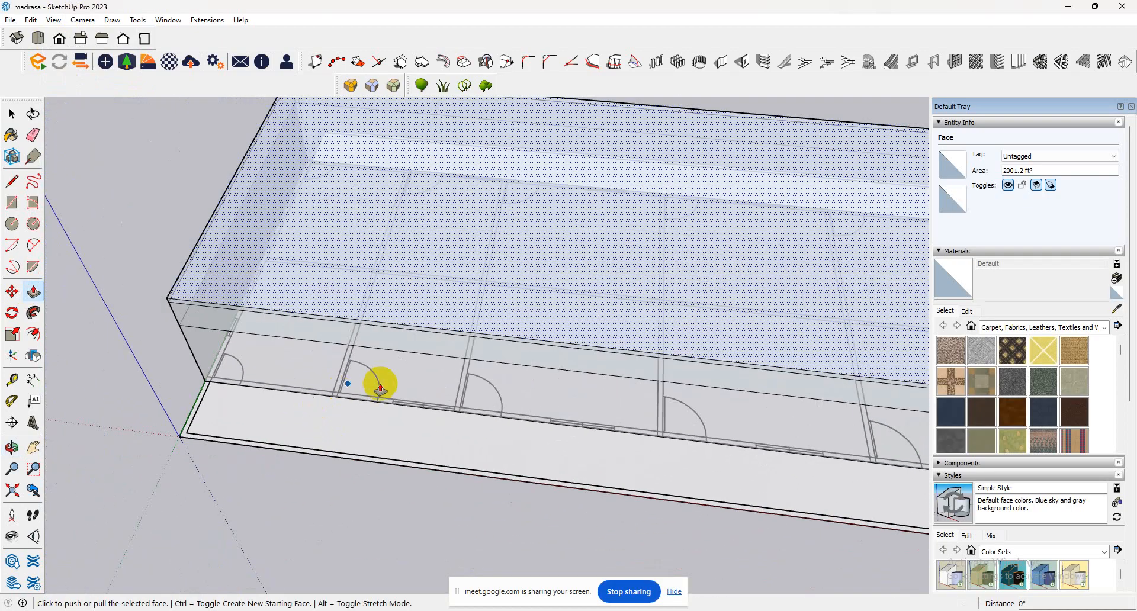
{"action": "scroll", "coordinate": [382, 419], "scroll_direction": "up", "scroll_amount": 2}
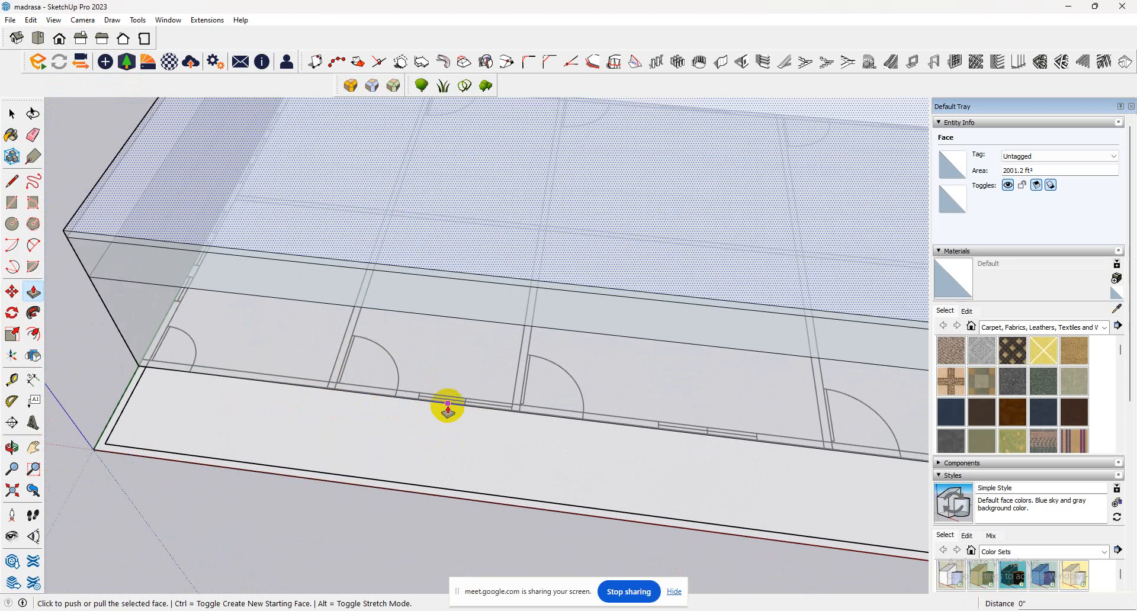
{"action": "scroll", "coordinate": [415, 426], "scroll_direction": "down", "scroll_amount": 1}
{"action": "scroll", "coordinate": [401, 421], "scroll_direction": "up", "scroll_amount": 4}
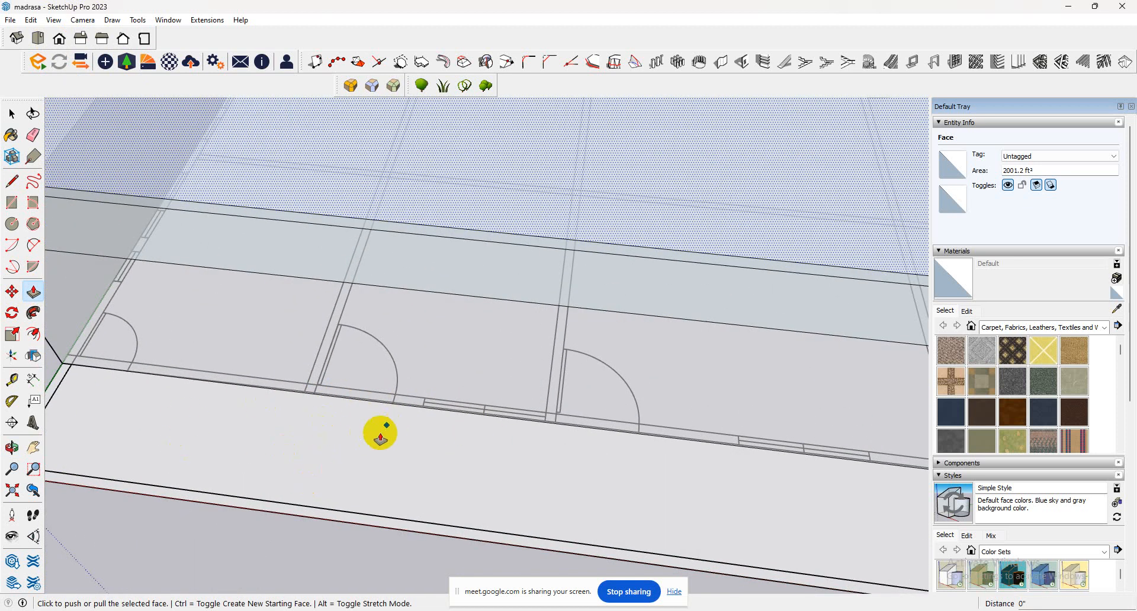
{"action": "left_click", "coordinate": [12, 114]}
{"action": "left_click", "coordinate": [360, 396]}
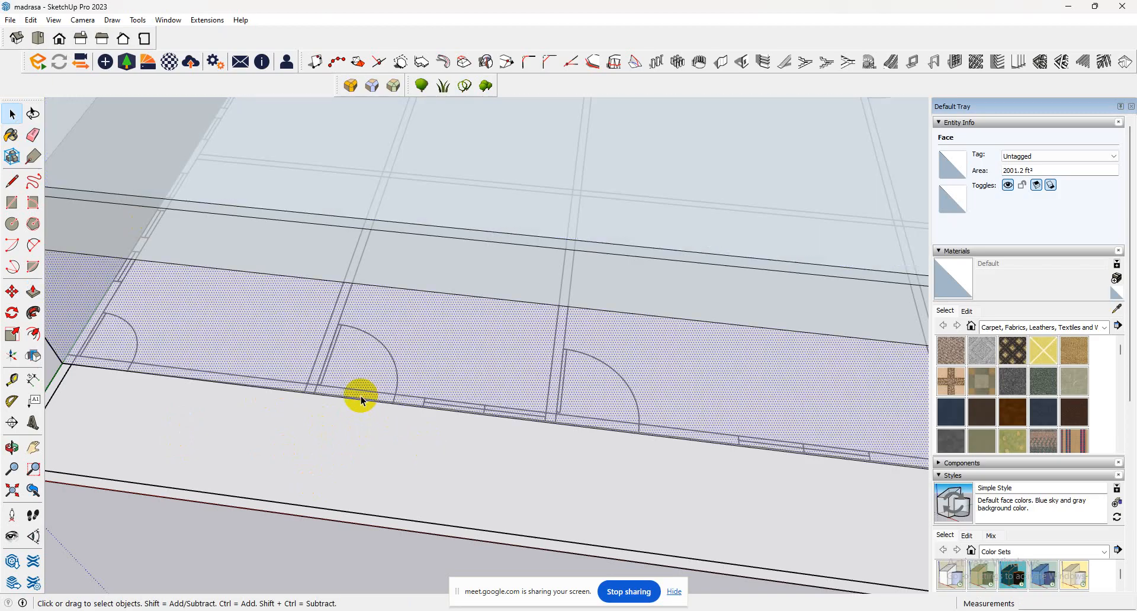
{"action": "scroll", "coordinate": [367, 396], "scroll_direction": "down", "scroll_amount": 4}
{"action": "mouse_move", "coordinate": [444, 456]}
{"action": "middle_mouse_down"}
{"action": "mouse_move", "coordinate": [432, 457]}
{"action": "mouse_move", "coordinate": [501, 353]}
{"action": "middle_mouse_up"}
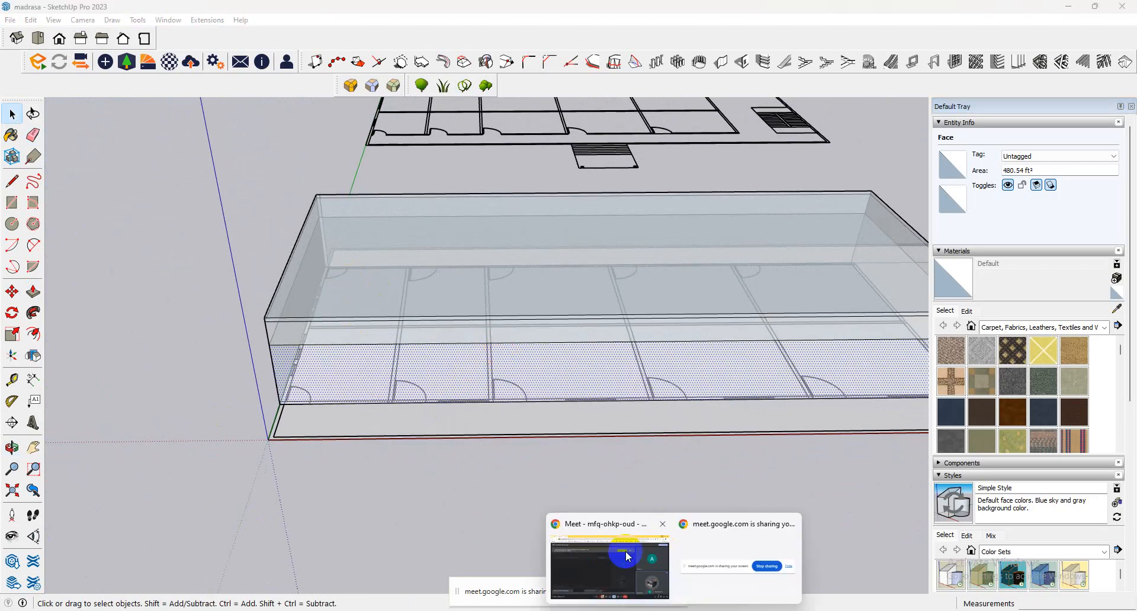
Switch to Chrome, open the 3D Warehouse model search, and search it for door.
{"action": "left_click", "coordinate": [627, 557]}
{"action": "left_click", "coordinate": [172, 14]}
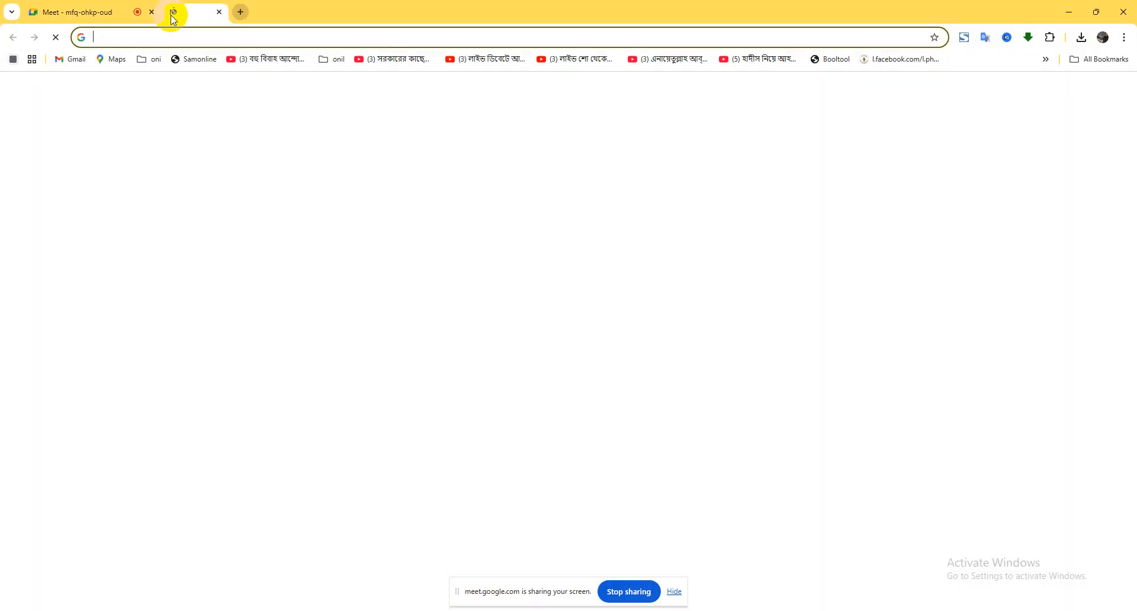
{"action": "type", "text": "3dwarehouse.sketchup.com/search/models?q=cnc+"}
{"action": "key", "text": "Return"}
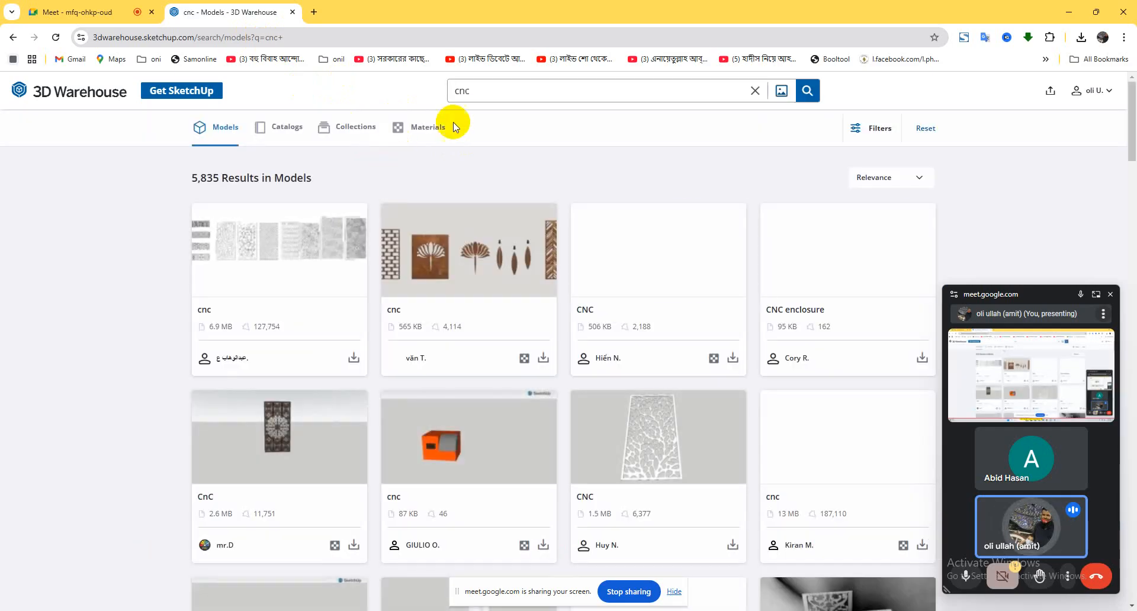
{"action": "left_click", "coordinate": [468, 93]}
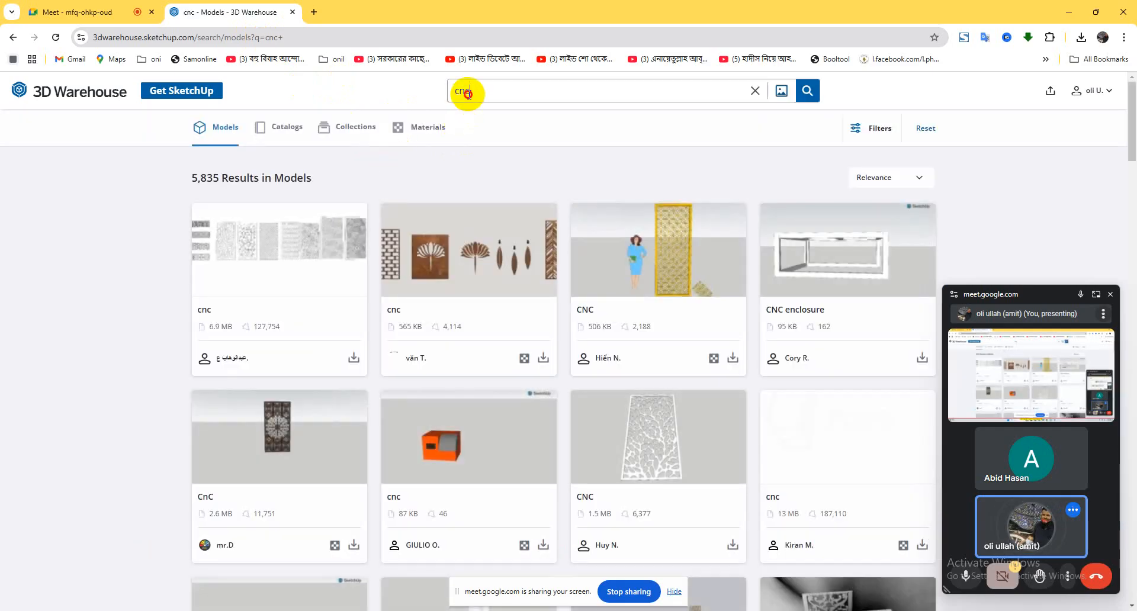
{"action": "double_click", "coordinate": [468, 93]}
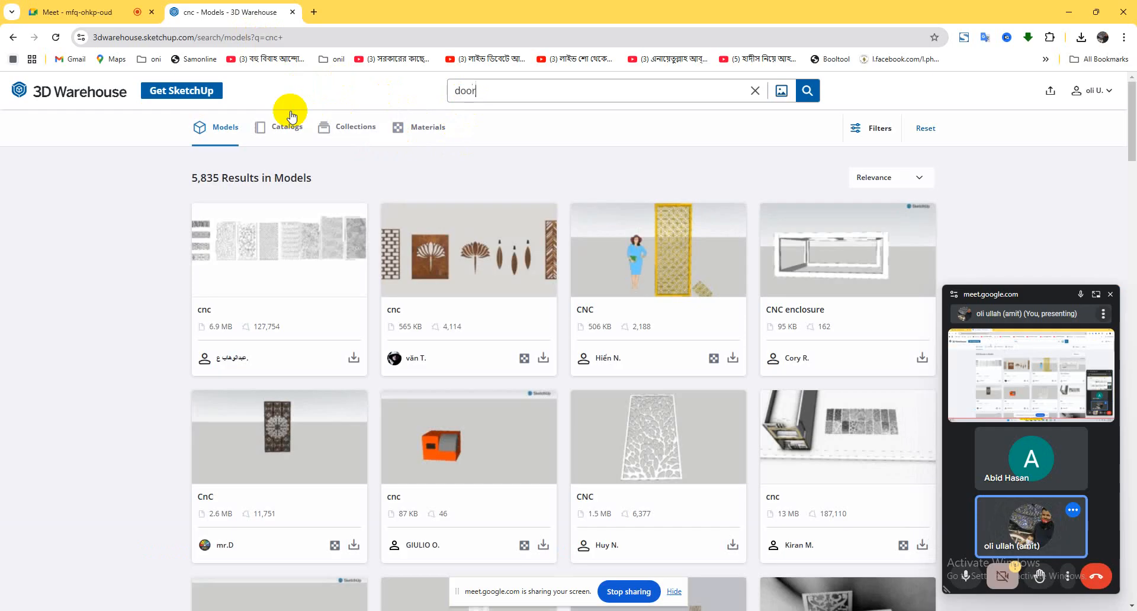
{"action": "key", "text": "Return"}
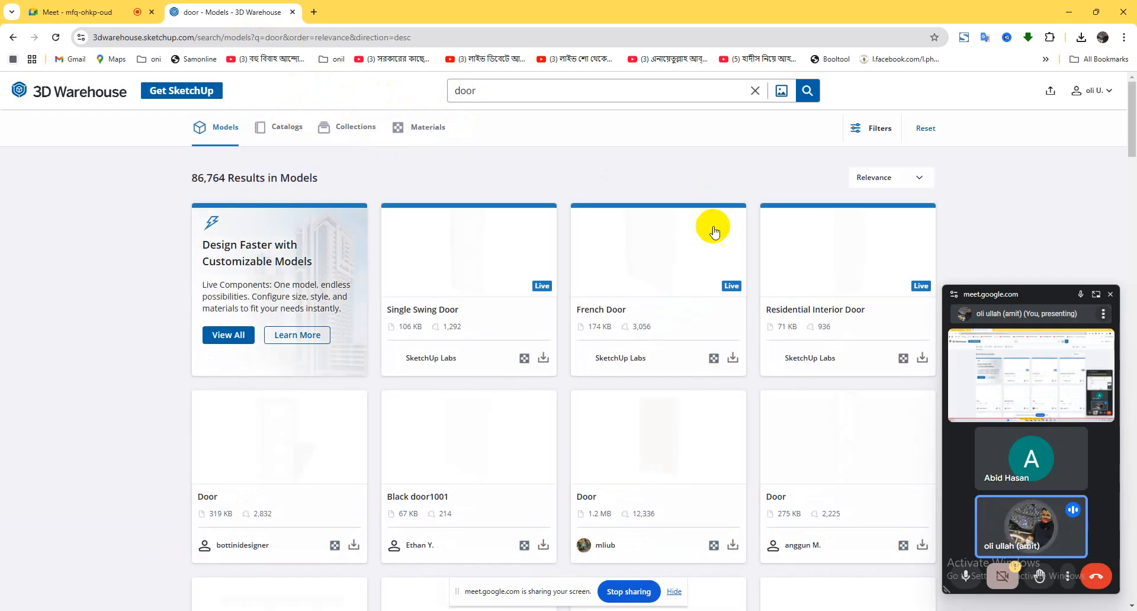
Browse the door models and download the light-wood panelled Door (319 KB) as a SketchUp file.
{"action": "scroll", "coordinate": [728, 353], "scroll_direction": "down", "scroll_amount": 1}
{"action": "scroll", "coordinate": [728, 353], "scroll_direction": "down", "scroll_amount": 3}
{"action": "scroll", "coordinate": [540, 279], "scroll_direction": "up", "scroll_amount": 3}
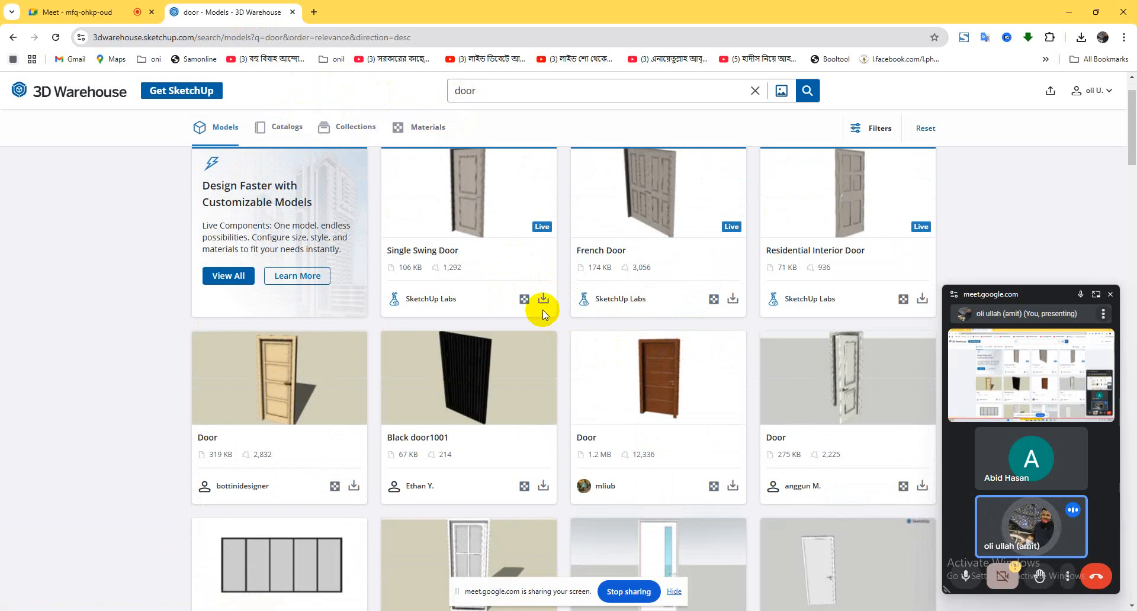
{"action": "scroll", "coordinate": [592, 319], "scroll_direction": "down", "scroll_amount": 3}
{"action": "scroll", "coordinate": [589, 317], "scroll_direction": "up", "scroll_amount": 3}
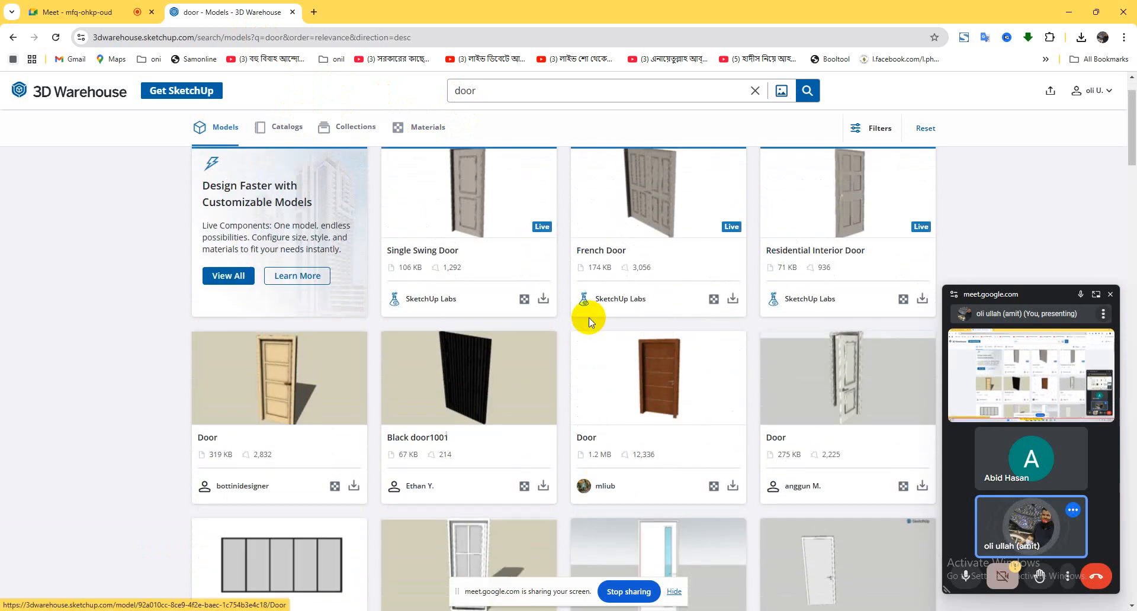
{"action": "left_click", "coordinate": [354, 488]}
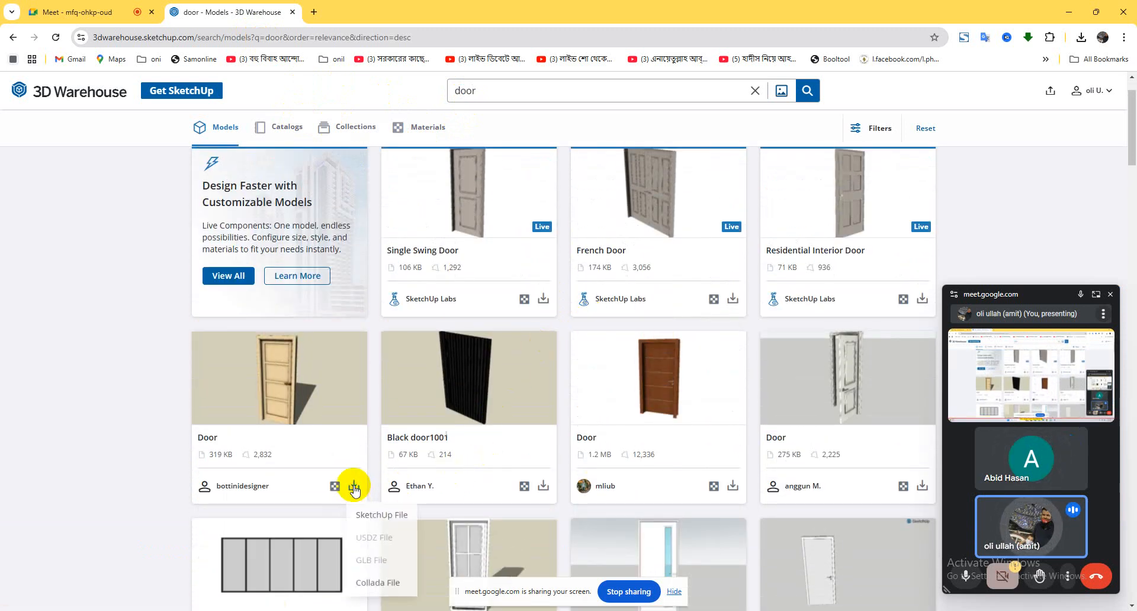
{"action": "left_click", "coordinate": [379, 516]}
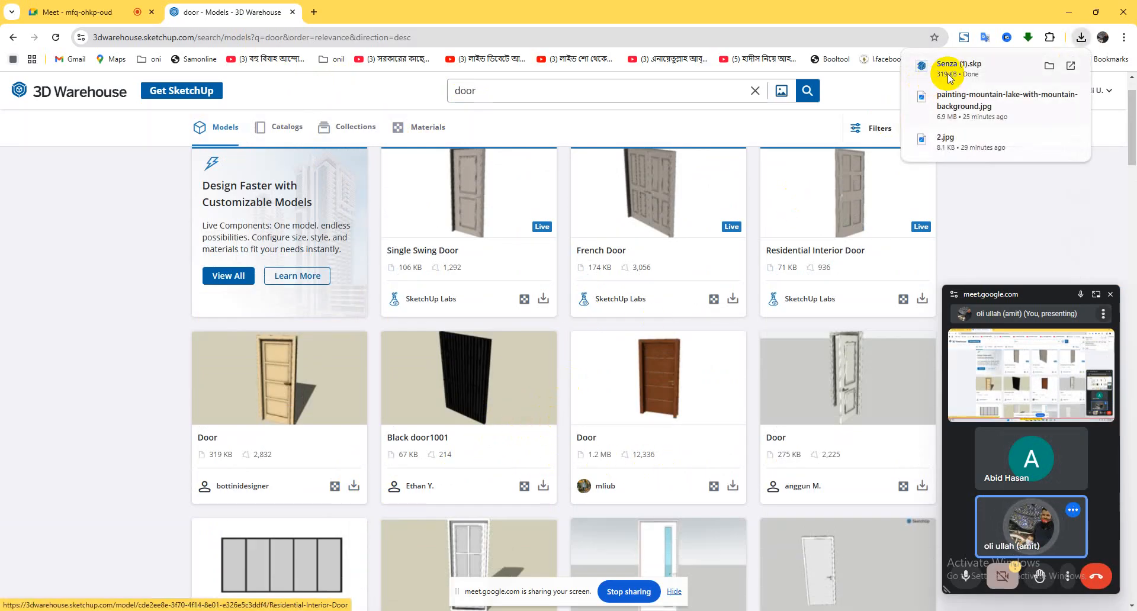
Return to SketchUp, import Senza (1) from Downloads as a SketchUp file, and place it at the room block's front corner.
{"action": "double_click", "coordinate": [1058, 22]}
{"action": "left_click", "coordinate": [1058, 22]}
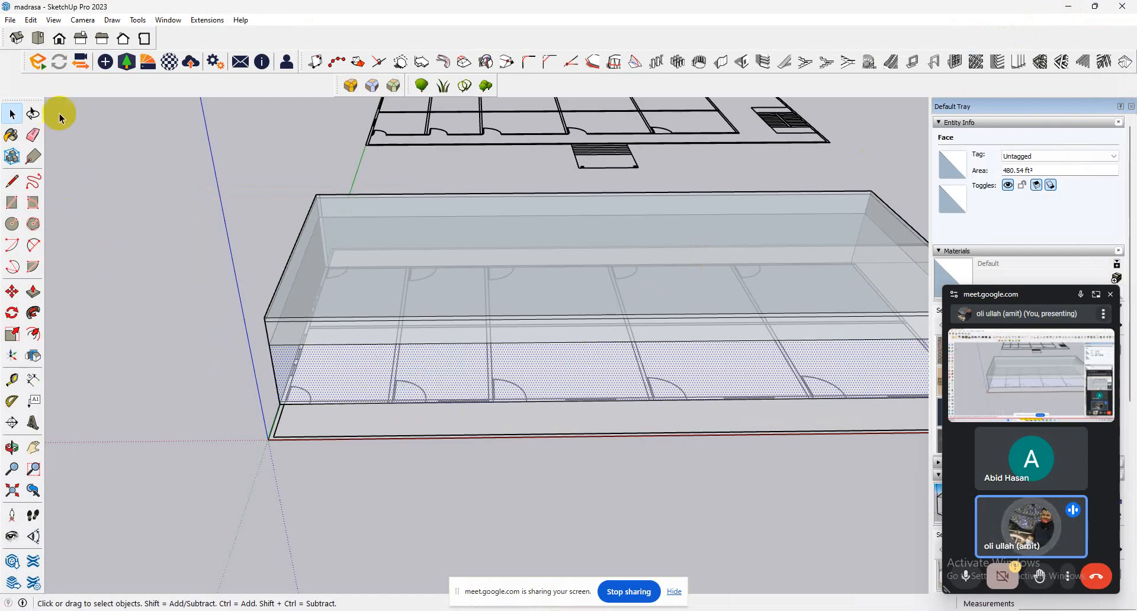
{"action": "left_click", "coordinate": [11, 19]}
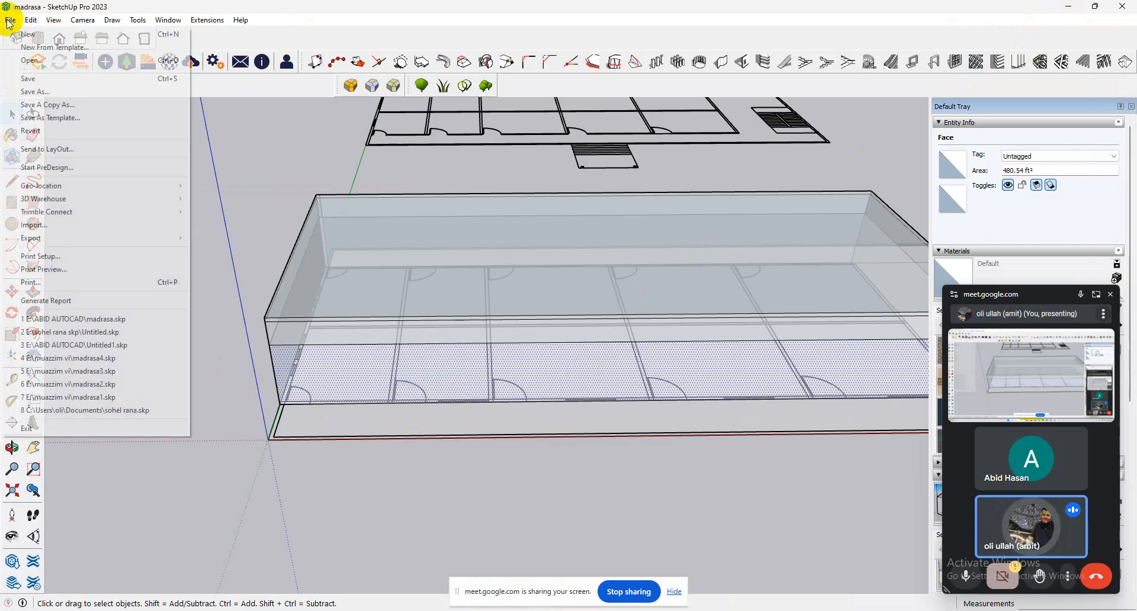
{"action": "left_click", "coordinate": [66, 225]}
{"action": "left_click", "coordinate": [840, 500]}
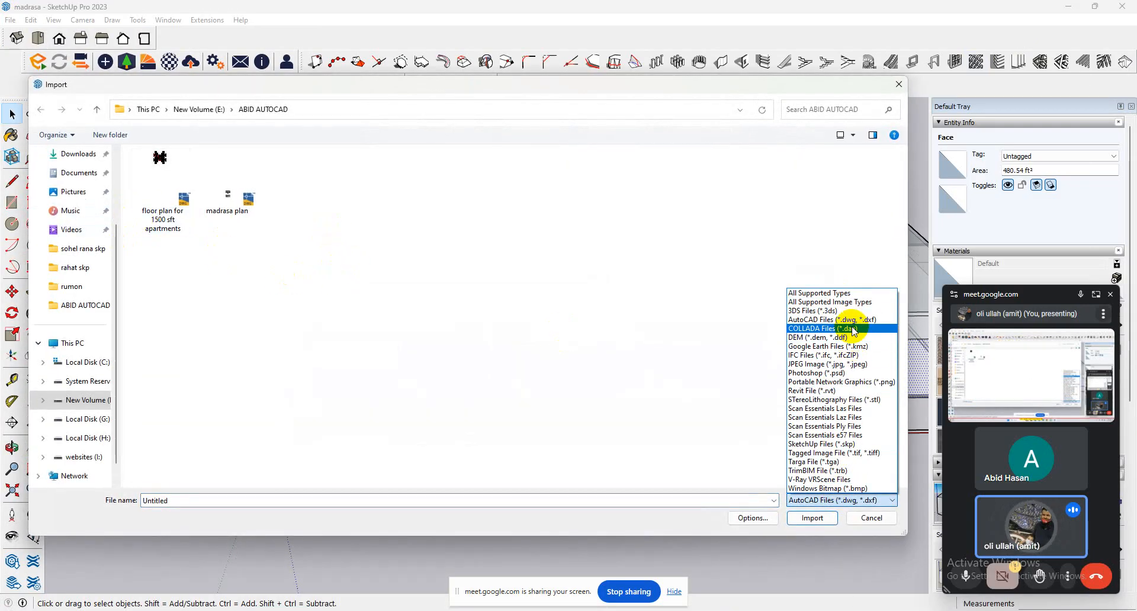
{"action": "left_click", "coordinate": [845, 445]}
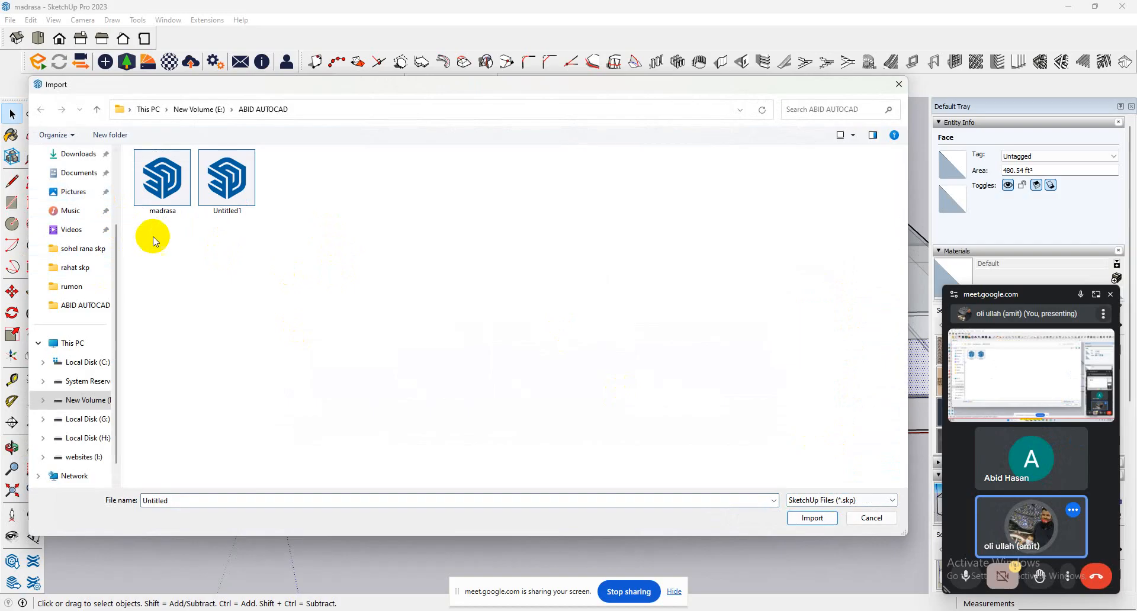
{"action": "scroll", "coordinate": [64, 214], "scroll_direction": "up", "scroll_amount": 2}
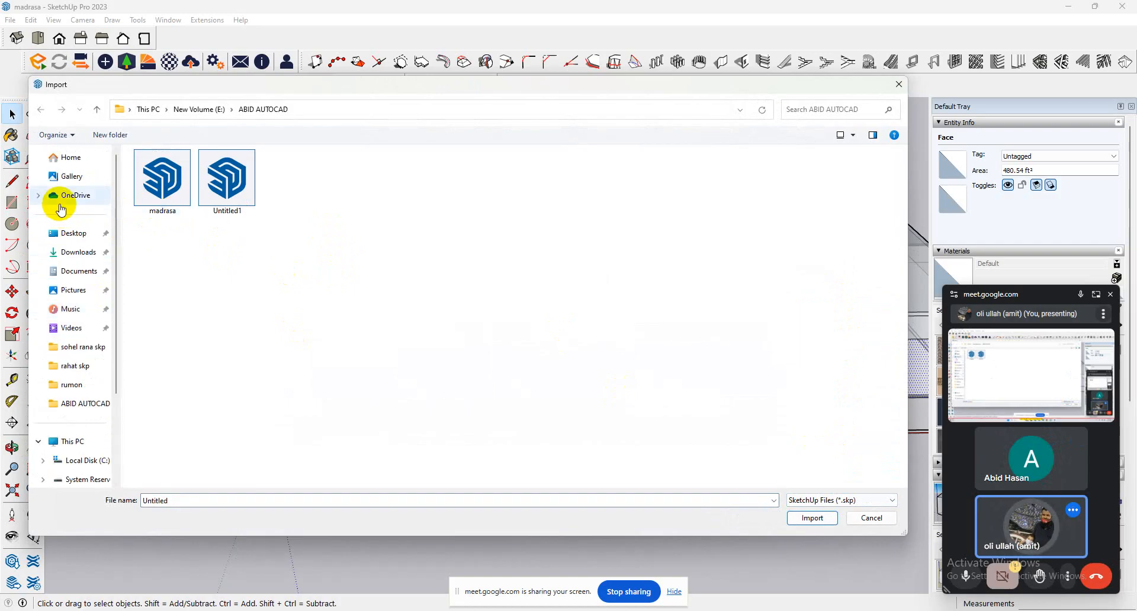
{"action": "left_click", "coordinate": [65, 252]}
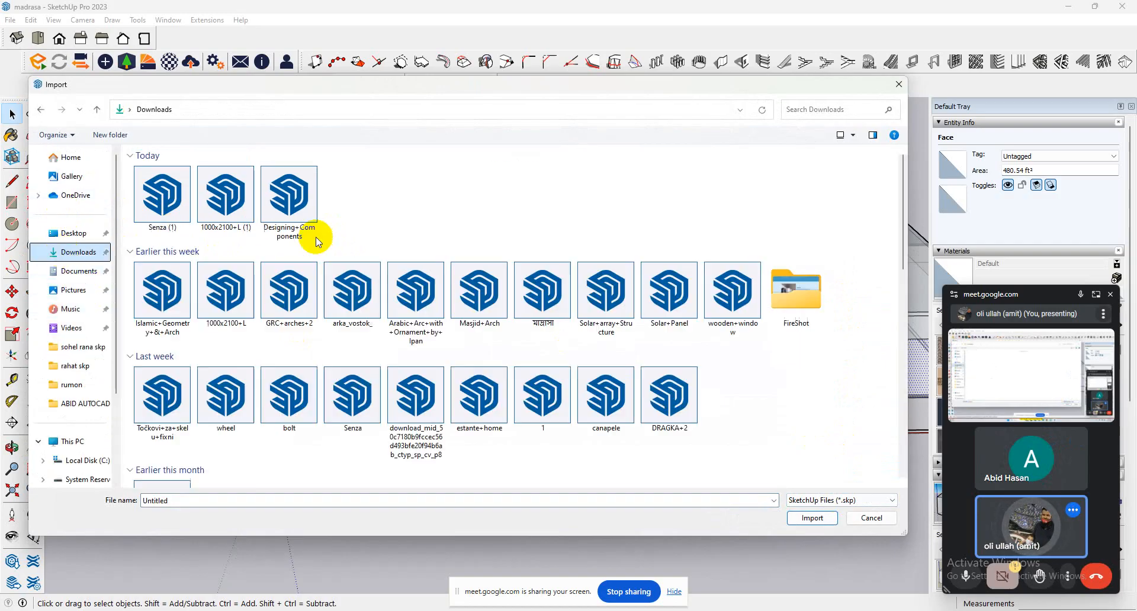
{"action": "double_click", "coordinate": [175, 207]}
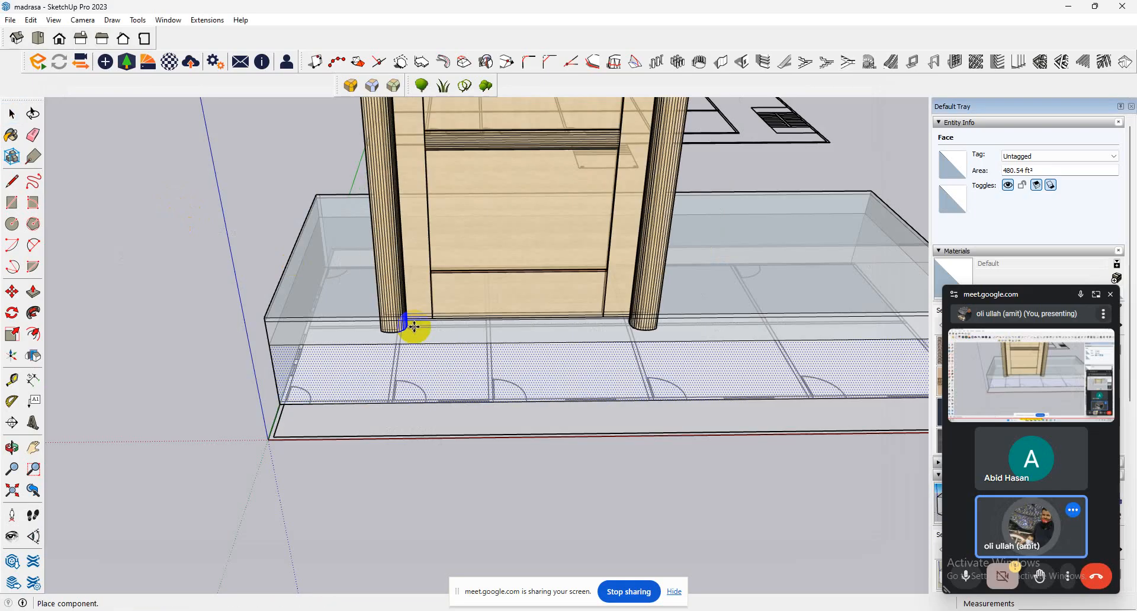
{"action": "left_click", "coordinate": [324, 400]}
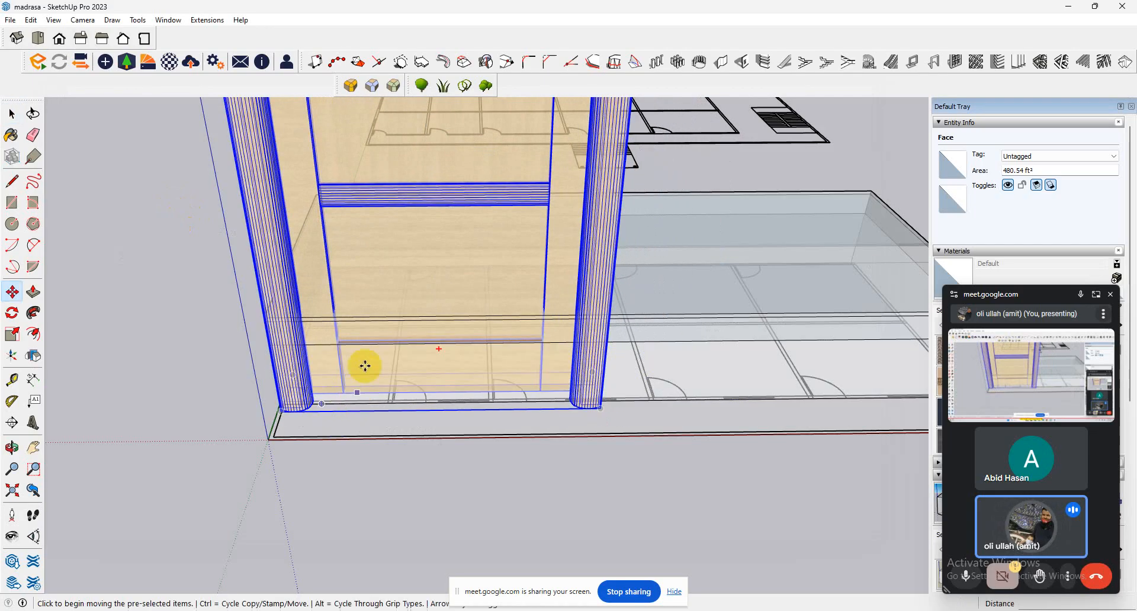
Scale the door down uniformly from its upper corner by about 0.11 and again by about 0.88 to suit the front wall.
{"action": "scroll", "coordinate": [363, 363], "scroll_direction": "down", "scroll_amount": 5}
{"action": "middle_click_drag", "start_coordinate": [394, 354], "coordinate": [670, 369]}
{"action": "scroll", "coordinate": [576, 367], "scroll_direction": "down", "scroll_amount": 4}
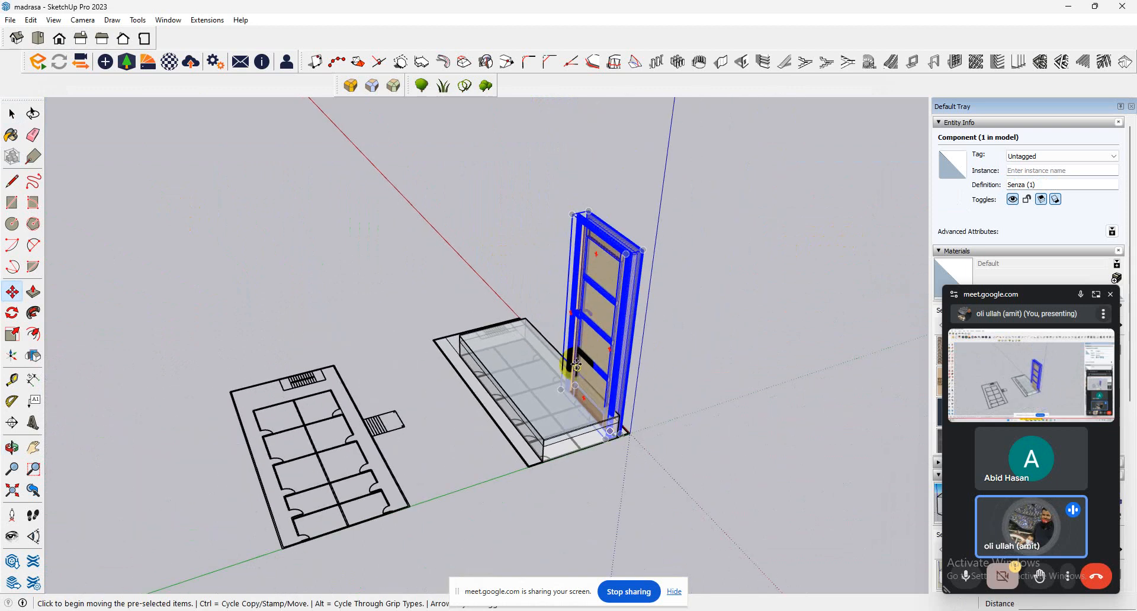
{"action": "left_click", "coordinate": [12, 341]}
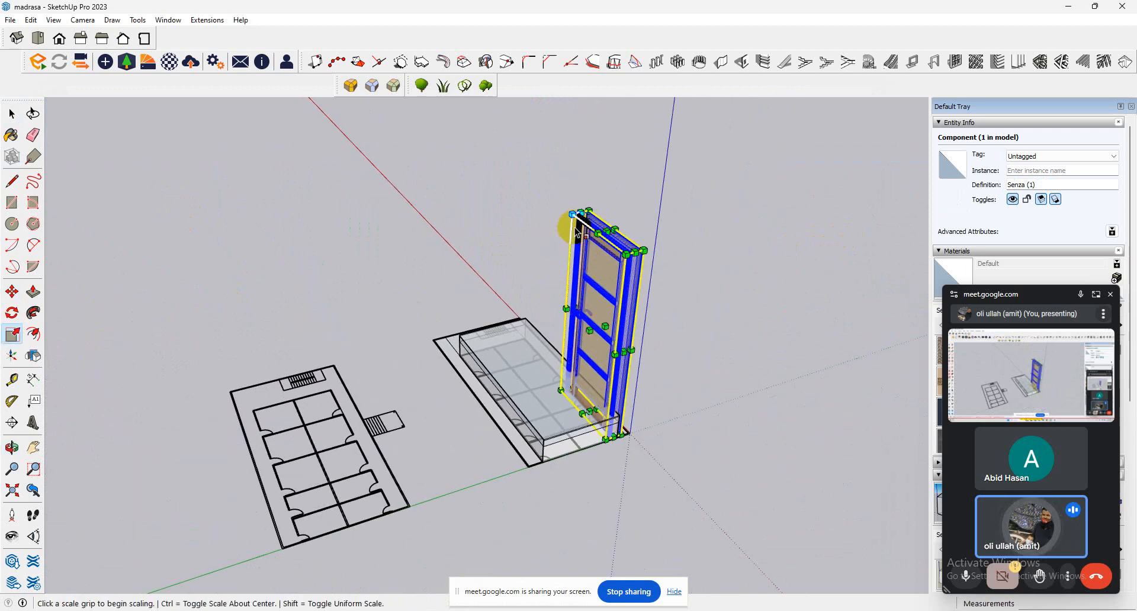
{"action": "left_click_drag", "start_coordinate": [572, 213], "coordinate": [642, 362]}
{"action": "middle_click_drag", "start_coordinate": [642, 362], "coordinate": [208, 355]}
{"action": "scroll", "coordinate": [414, 403], "scroll_direction": "up", "scroll_amount": 6}
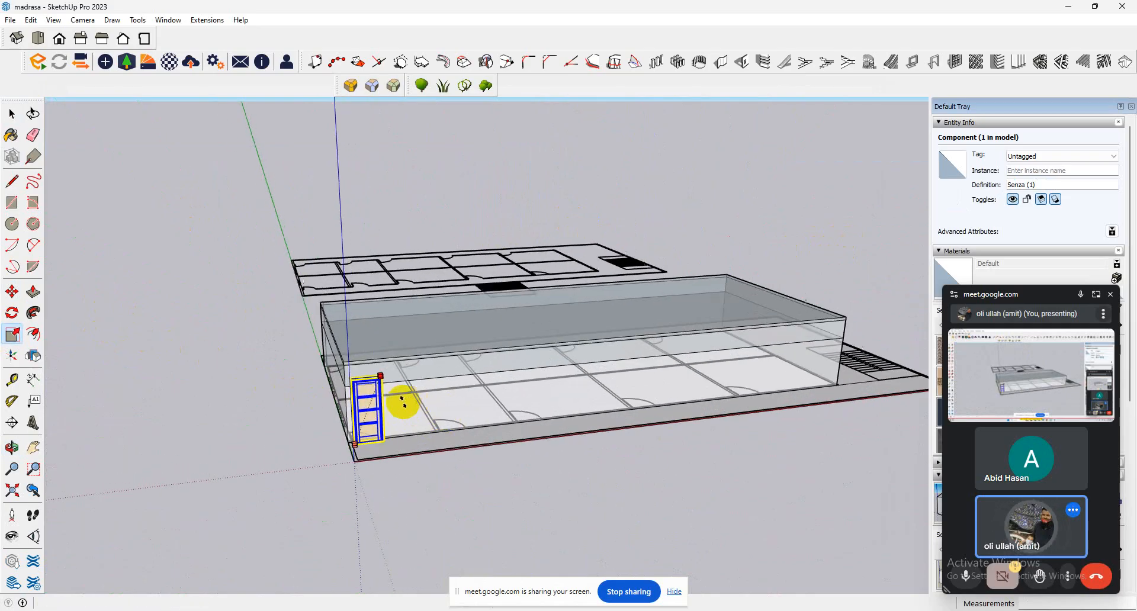
{"action": "scroll", "coordinate": [385, 385], "scroll_direction": "up", "scroll_amount": 2}
{"action": "left_click", "coordinate": [373, 356]}
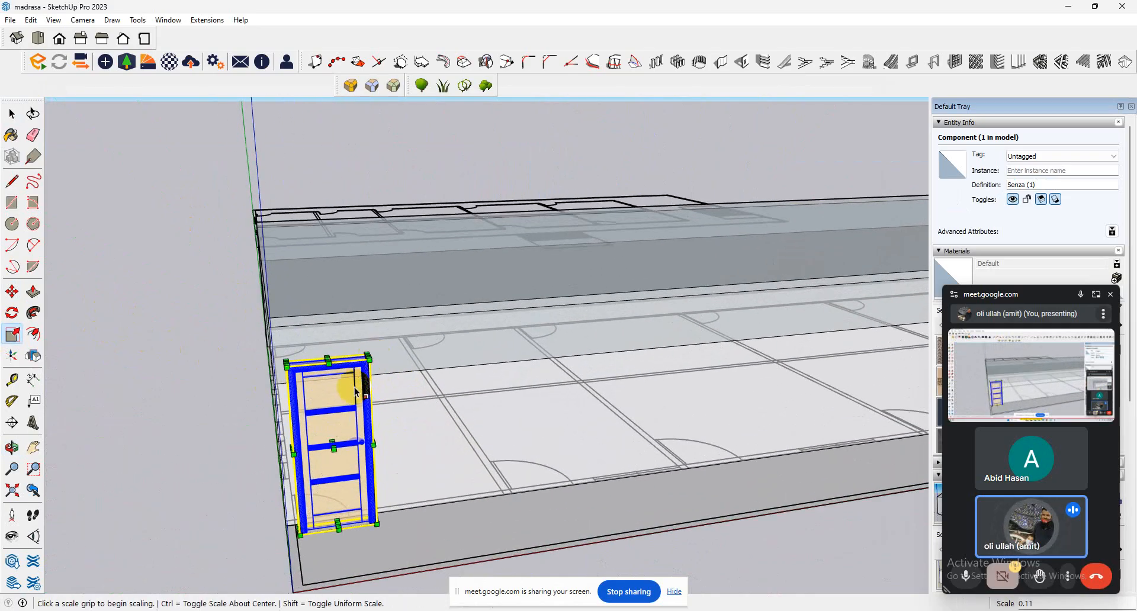
{"action": "left_click", "coordinate": [369, 356]}
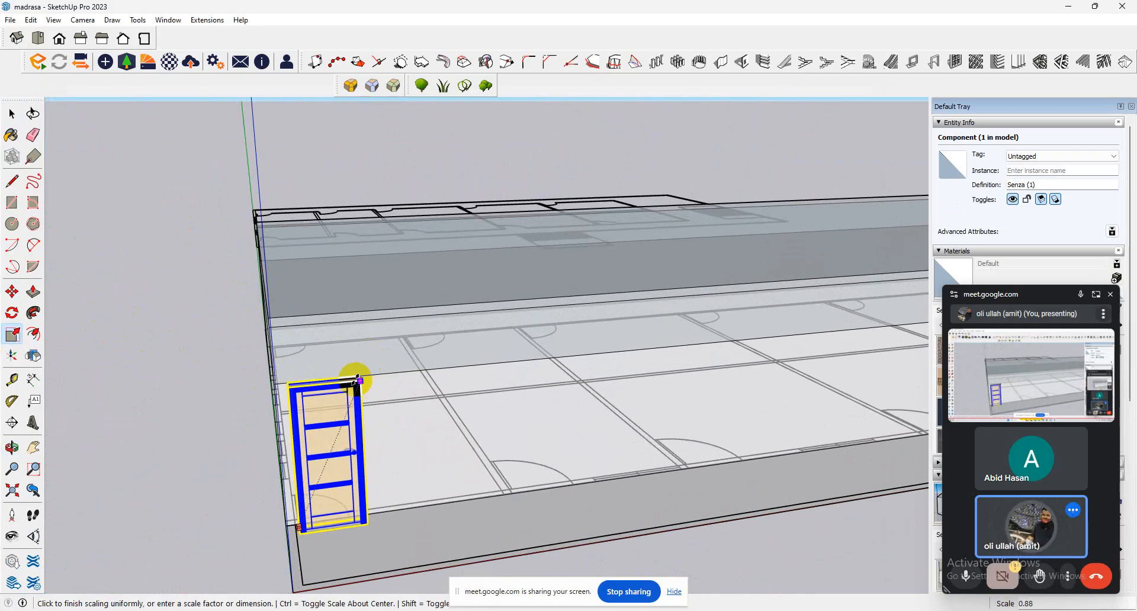
{"action": "left_click", "coordinate": [357, 379]}
Move the door by its lower frame endpoint onto the plan's wall endpoint at the first front door opening.
{"action": "scroll", "coordinate": [308, 402], "scroll_direction": "up", "scroll_amount": 3}
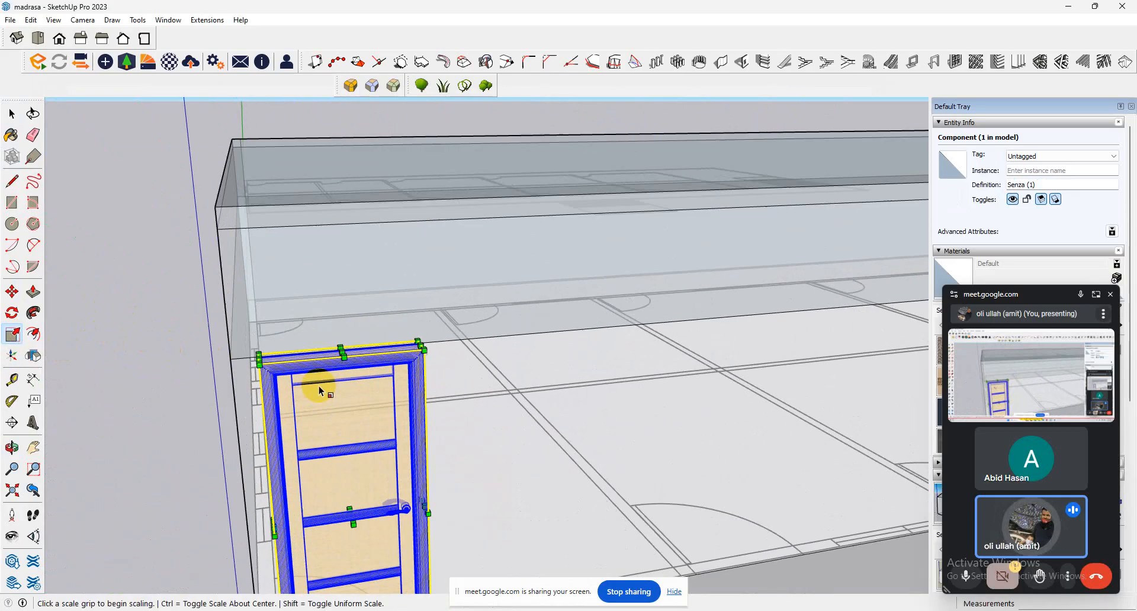
{"action": "middle_click_drag", "start_coordinate": [317, 393], "coordinate": [581, 416]}
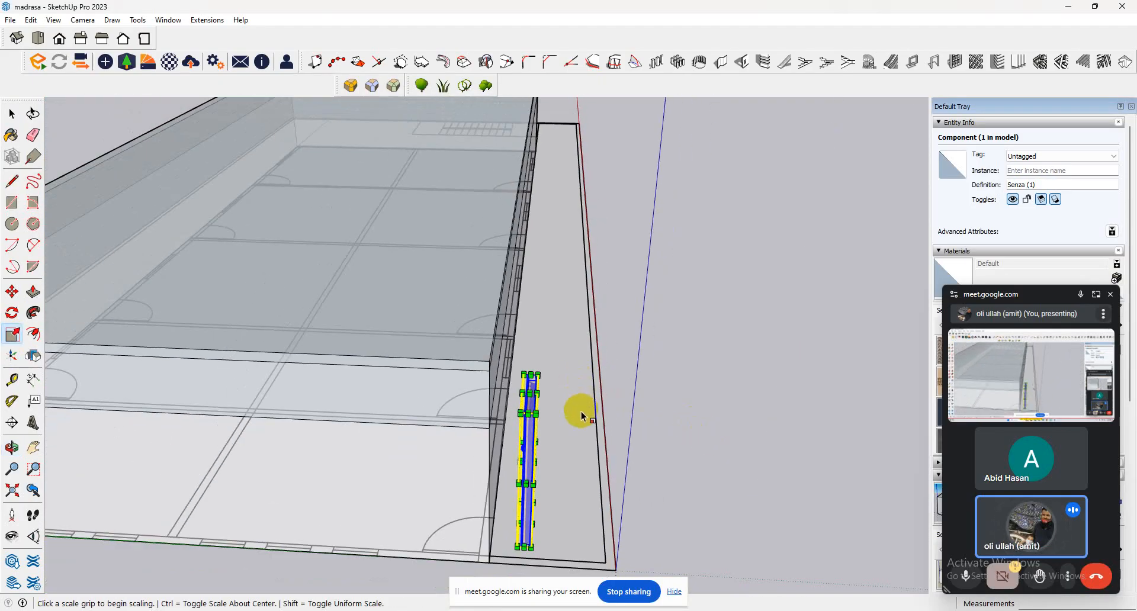
{"action": "left_click", "coordinate": [12, 291]}
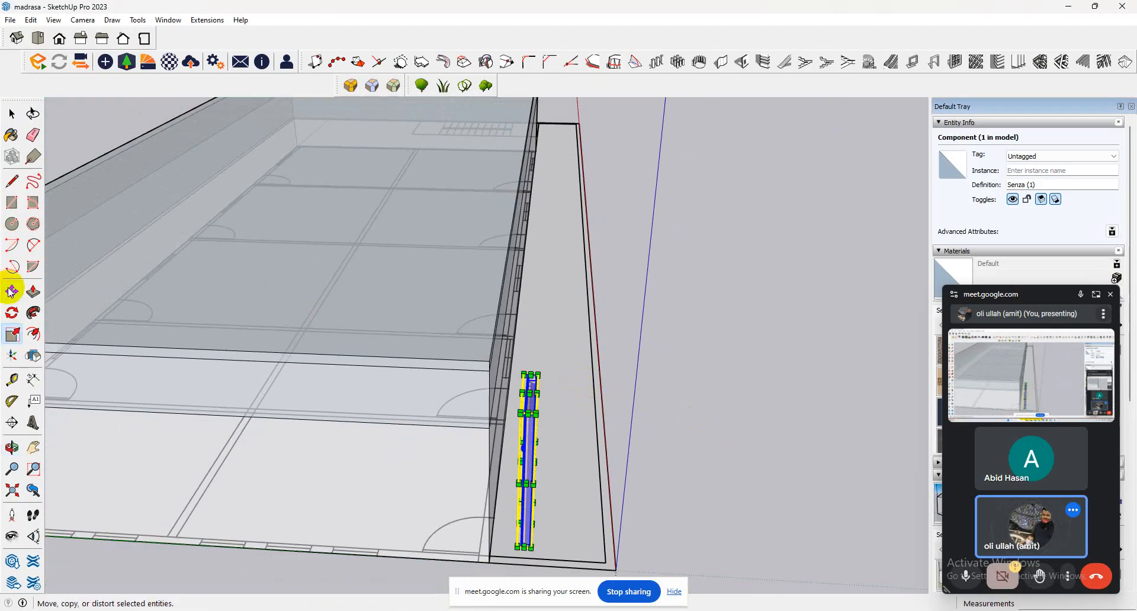
{"action": "left_click", "coordinate": [522, 545]}
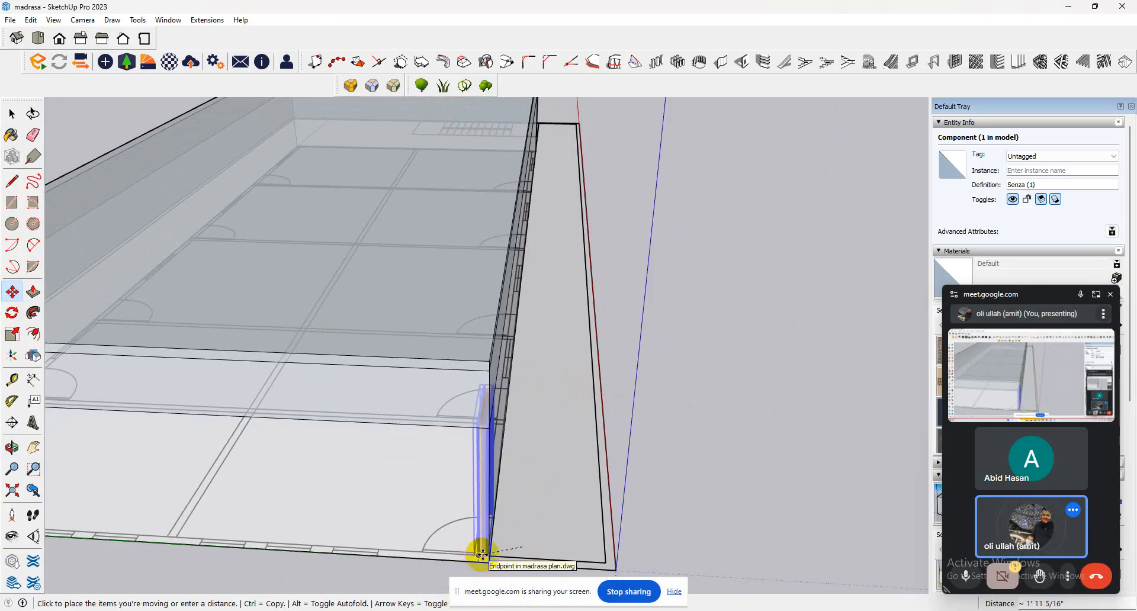
{"action": "left_click", "coordinate": [482, 555]}
Fine-tune the door's position by its lower frame corner to align it with the first opening in the front wall.
{"action": "middle_click_drag", "start_coordinate": [505, 547], "coordinate": [190, 561]}
{"action": "scroll", "coordinate": [410, 521], "scroll_direction": "up", "scroll_amount": 5}
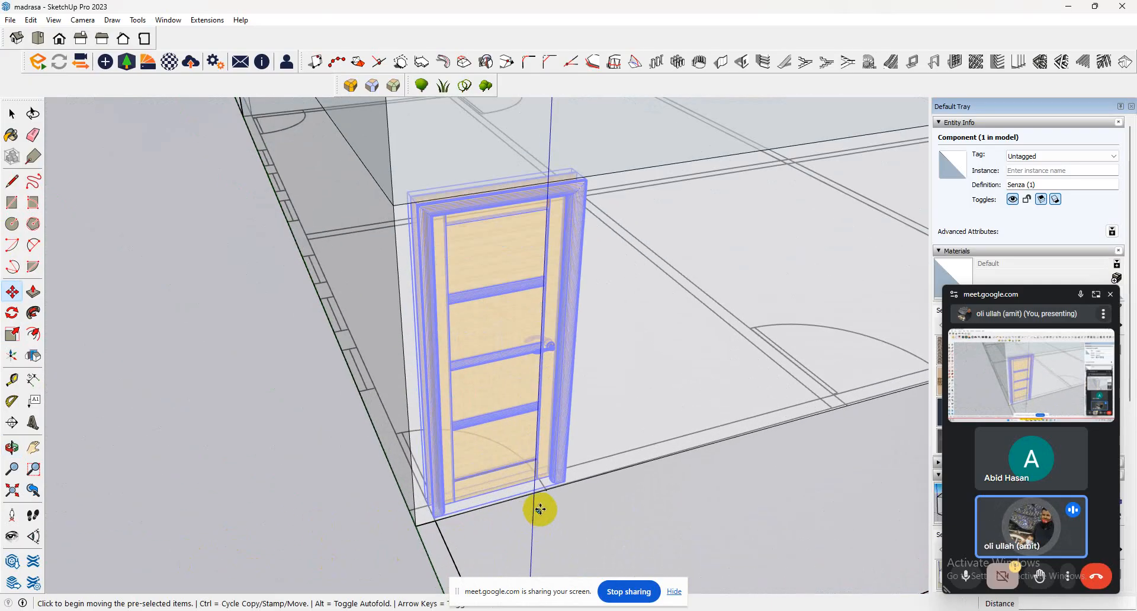
{"action": "scroll", "coordinate": [540, 509], "scroll_direction": "up", "scroll_amount": 3}
{"action": "left_click", "coordinate": [579, 473]}
{"action": "scroll", "coordinate": [592, 487], "scroll_direction": "up", "scroll_amount": 3}
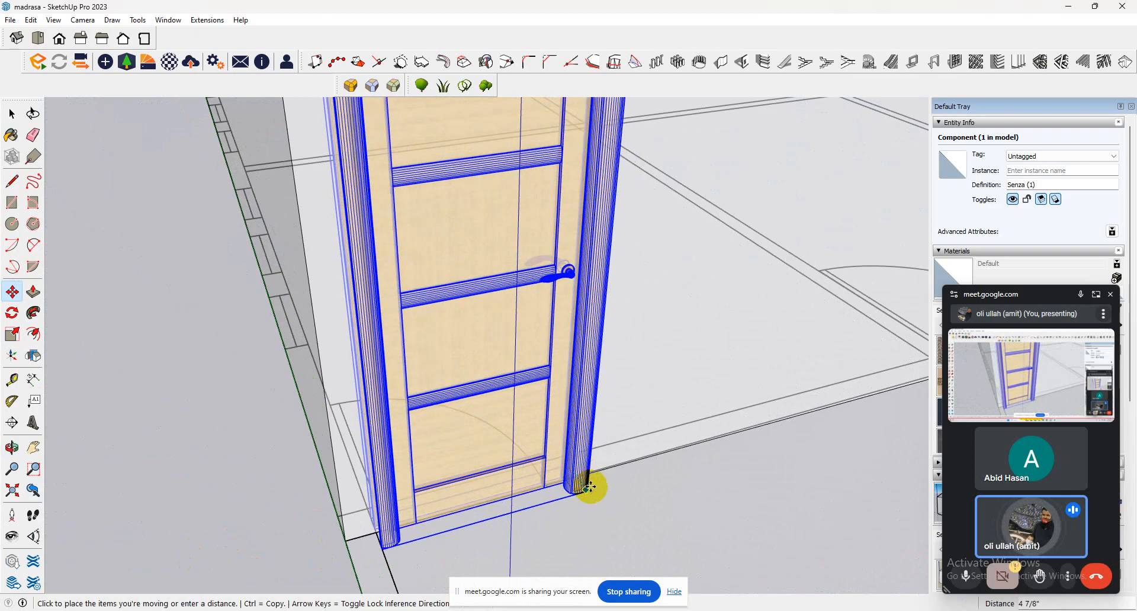
{"action": "left_click", "coordinate": [582, 484]}
{"action": "scroll", "coordinate": [560, 486], "scroll_direction": "up", "scroll_amount": 4}
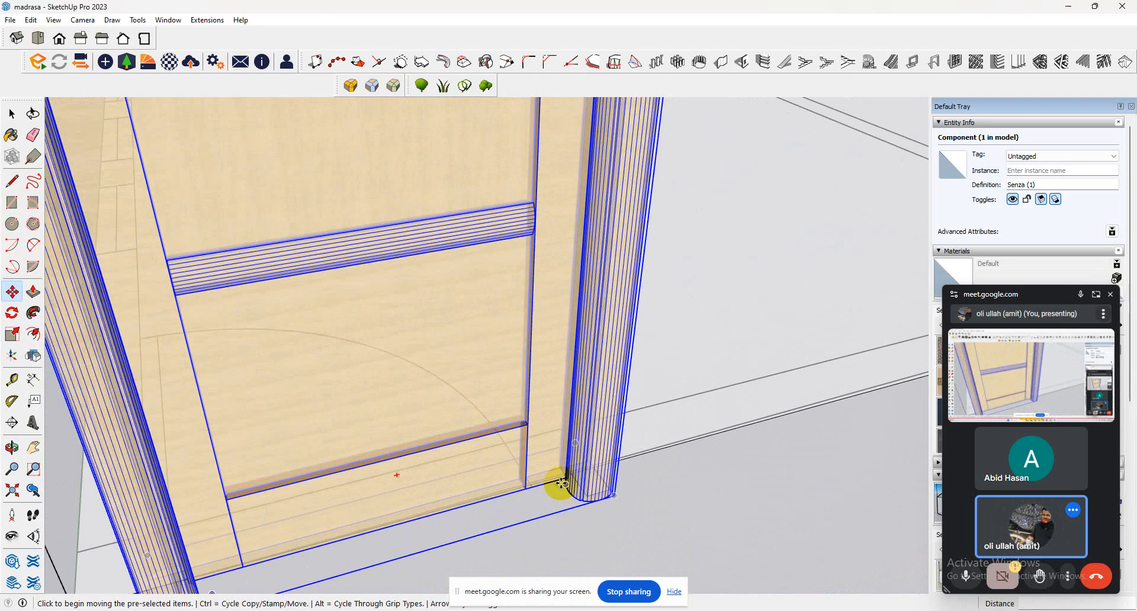
{"action": "left_click", "coordinate": [561, 484]}
{"action": "left_click", "coordinate": [557, 476]}
{"action": "scroll", "coordinate": [557, 475], "scroll_direction": "down", "scroll_amount": 8}
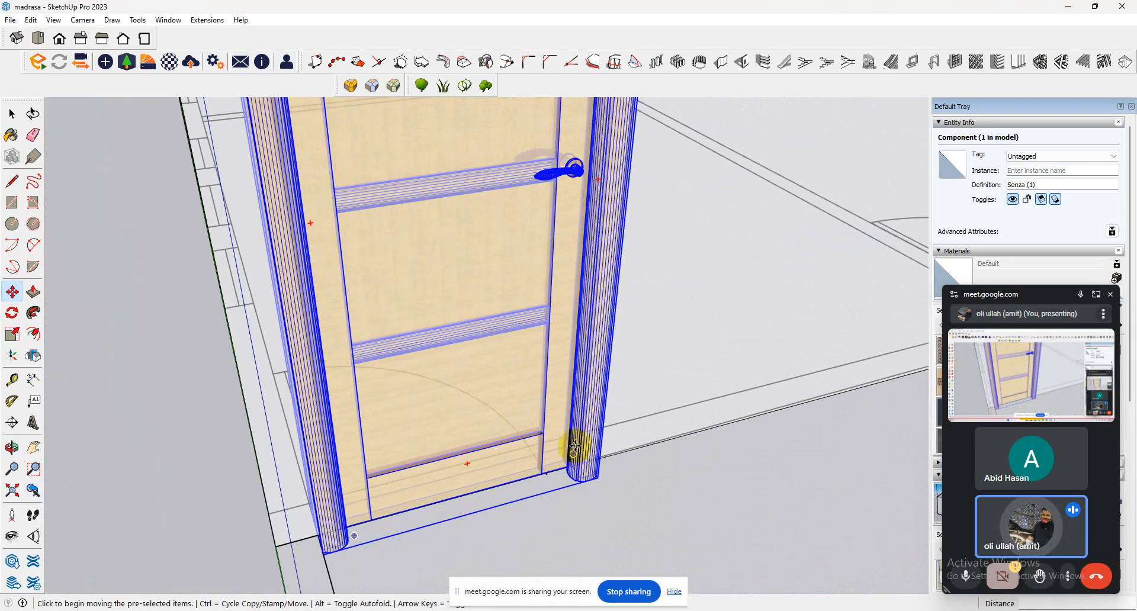
{"action": "middle_click_drag", "start_coordinate": [459, 444], "coordinate": [520, 424]}
{"action": "scroll", "coordinate": [497, 316], "scroll_direction": "up", "scroll_amount": 5}
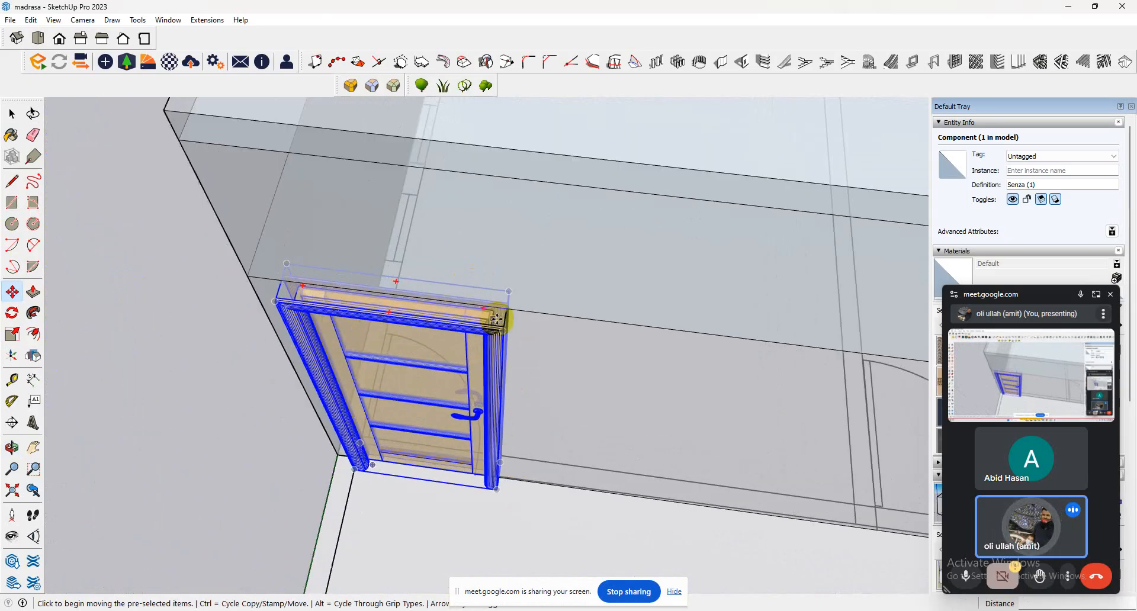
{"action": "key", "text": "alt"}
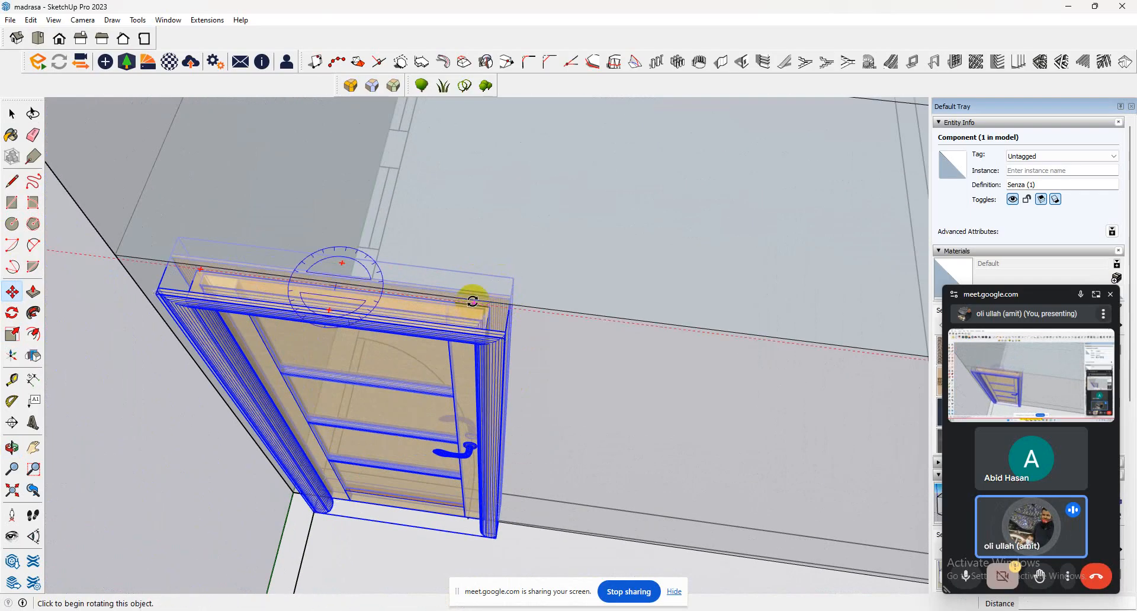
{"action": "left_click", "coordinate": [474, 310]}
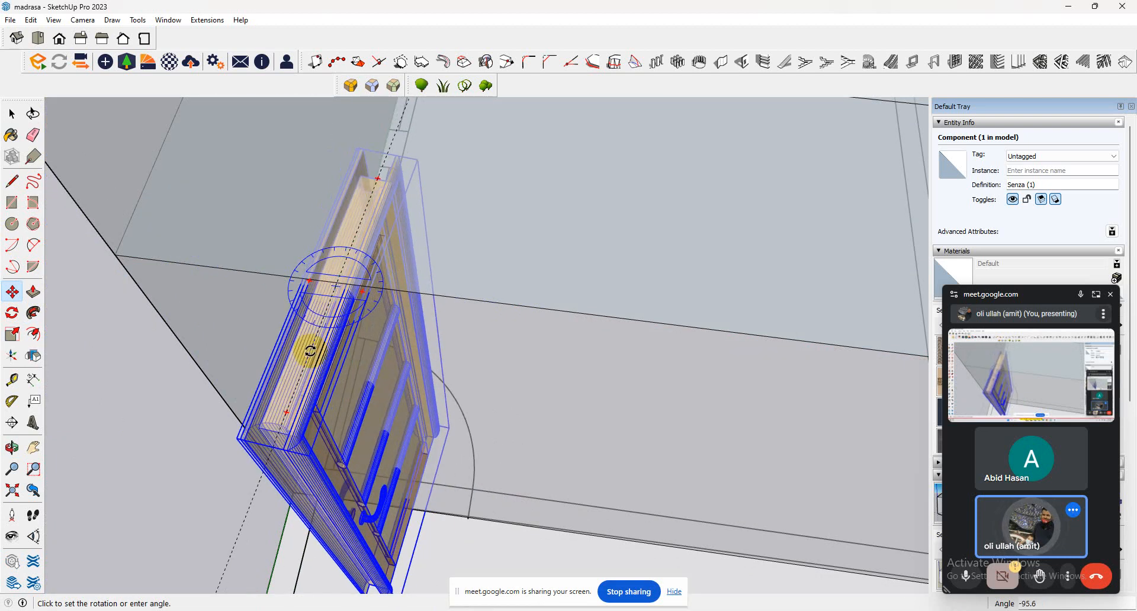
{"action": "key", "text": "Escape"}
{"action": "scroll", "coordinate": [310, 352], "scroll_direction": "down", "scroll_amount": 10}
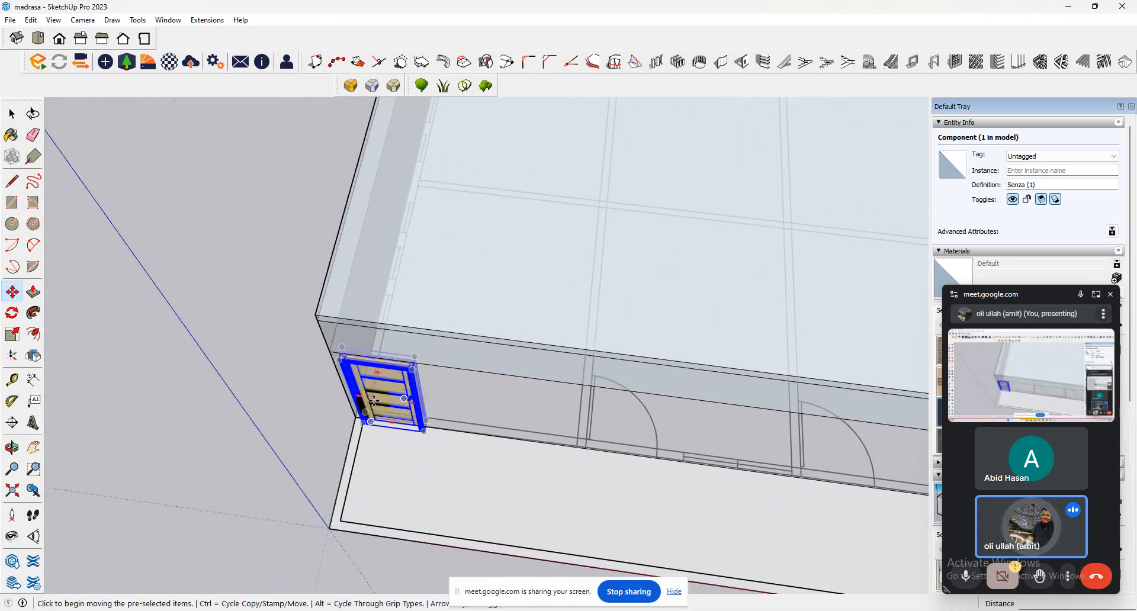
{"action": "left_click", "coordinate": [11, 113]}
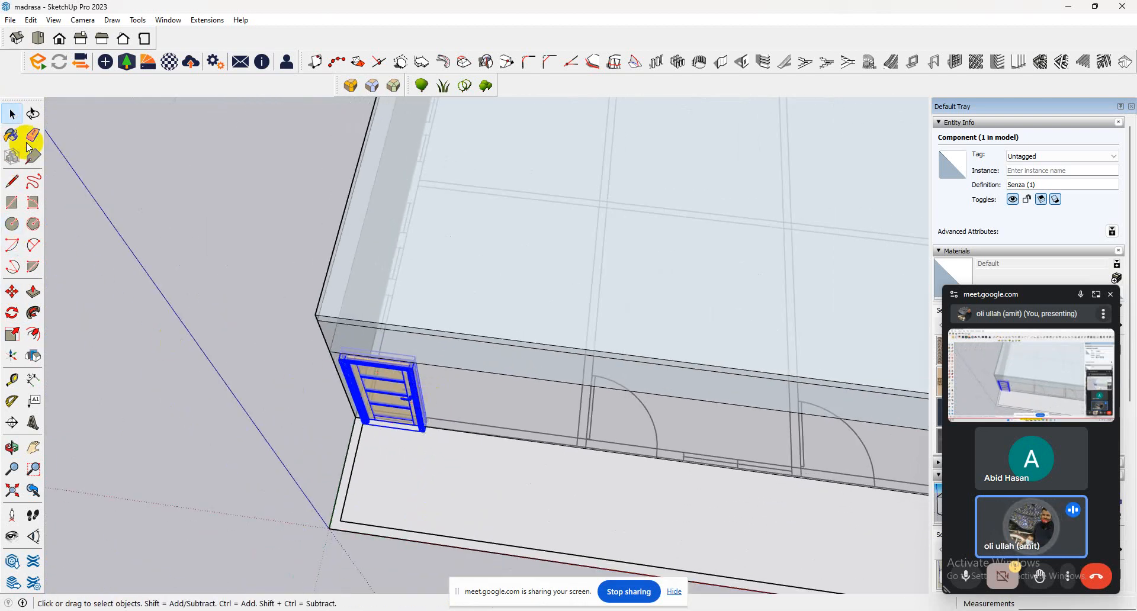
Try to copy the first door by its lower frame corner along the front wall, and delete that copy.
{"action": "left_click", "coordinate": [540, 437]}
{"action": "left_click", "coordinate": [423, 411]}
{"action": "scroll", "coordinate": [435, 437], "scroll_direction": "up", "scroll_amount": 2}
{"action": "middle_click_drag", "start_coordinate": [400, 424], "coordinate": [524, 353]}
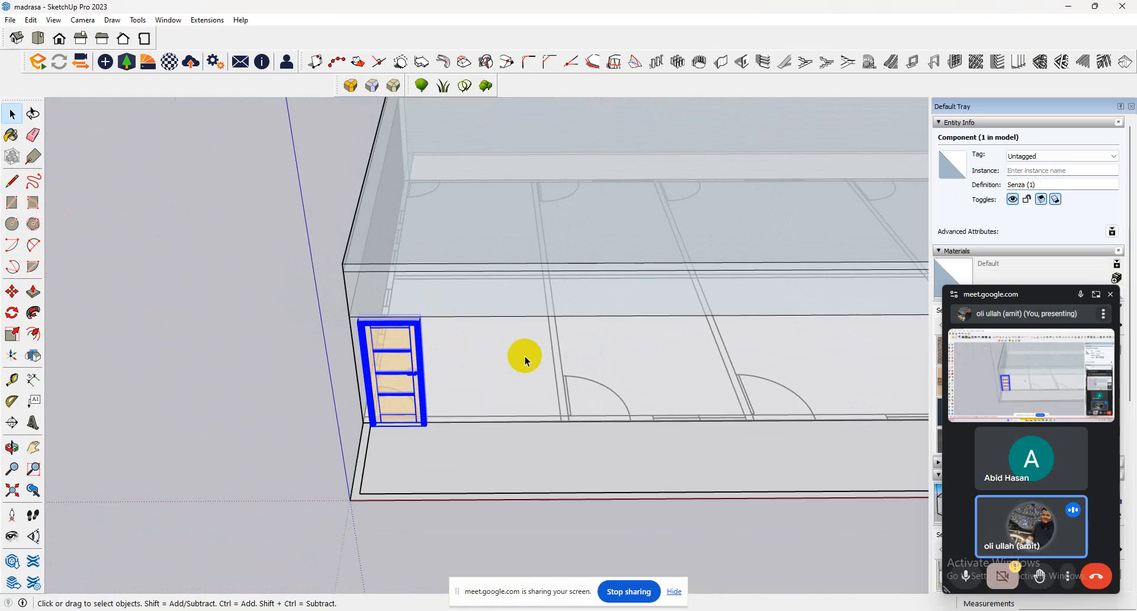
{"action": "scroll", "coordinate": [343, 412], "scroll_direction": "up", "scroll_amount": 3}
{"action": "scroll", "coordinate": [474, 408], "scroll_direction": "up", "scroll_amount": 2}
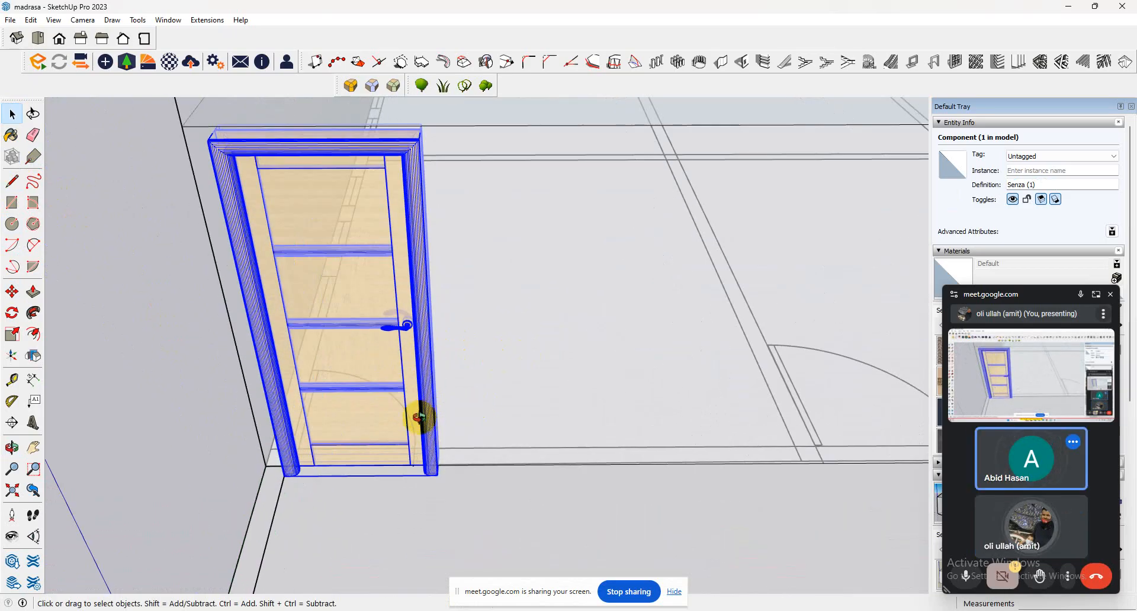
{"action": "middle_click_drag", "start_coordinate": [420, 415], "coordinate": [353, 354]}
{"action": "scroll", "coordinate": [379, 384], "scroll_direction": "down", "scroll_amount": 2}
{"action": "scroll", "coordinate": [405, 435], "scroll_direction": "down", "scroll_amount": 1}
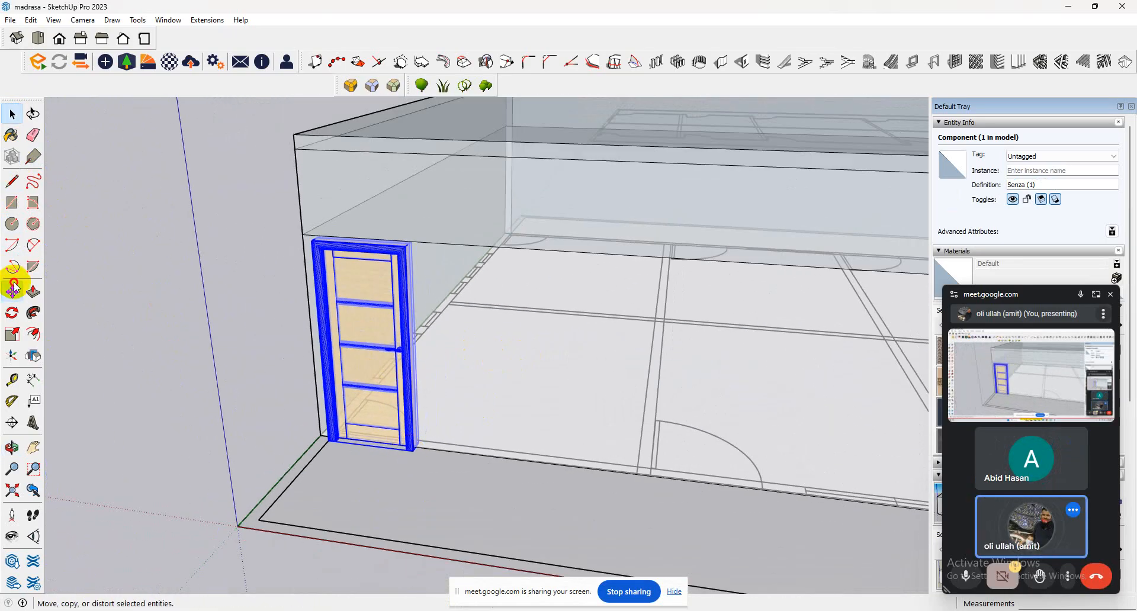
{"action": "left_click", "coordinate": [14, 291]}
{"action": "left_click", "coordinate": [409, 452]}
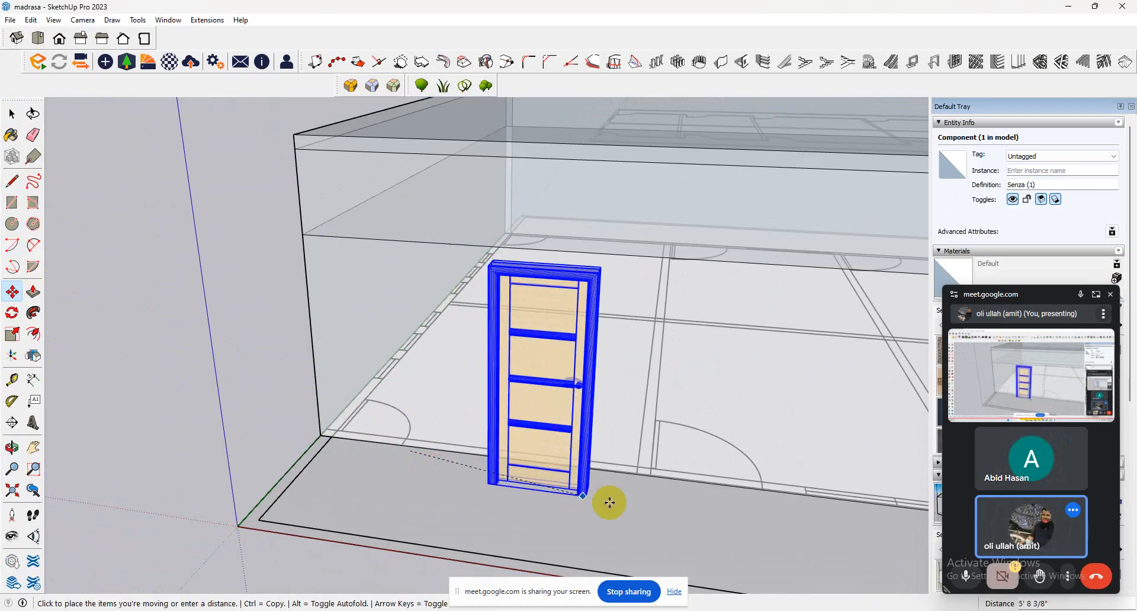
{"action": "key", "text": "ctrl"}
{"action": "left_click", "coordinate": [763, 487]}
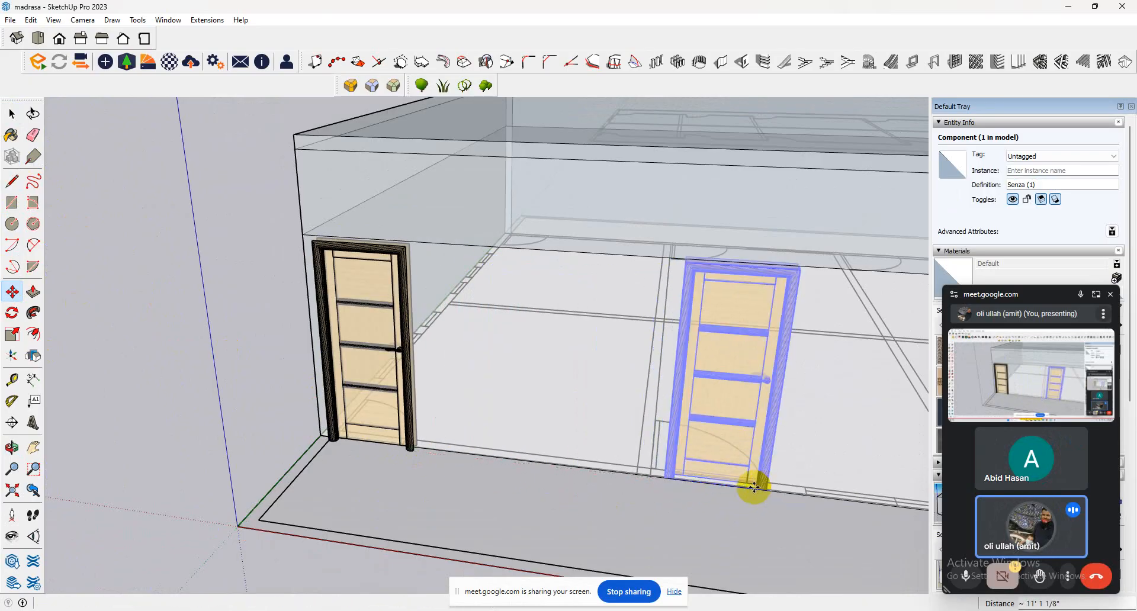
{"action": "scroll", "coordinate": [451, 447], "scroll_direction": "down", "scroll_amount": 2}
{"action": "key", "text": "Delete"}
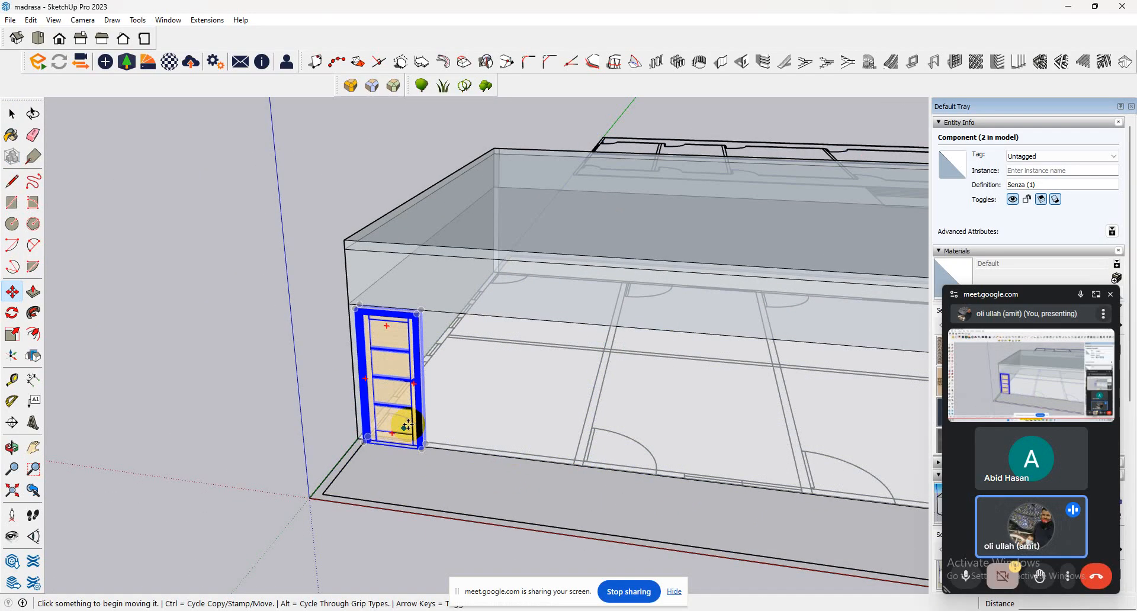
Copy the first door along the red axis to the second door opening in the front wall.
{"action": "left_click", "coordinate": [413, 425]}
{"action": "key", "text": "ctrl"}
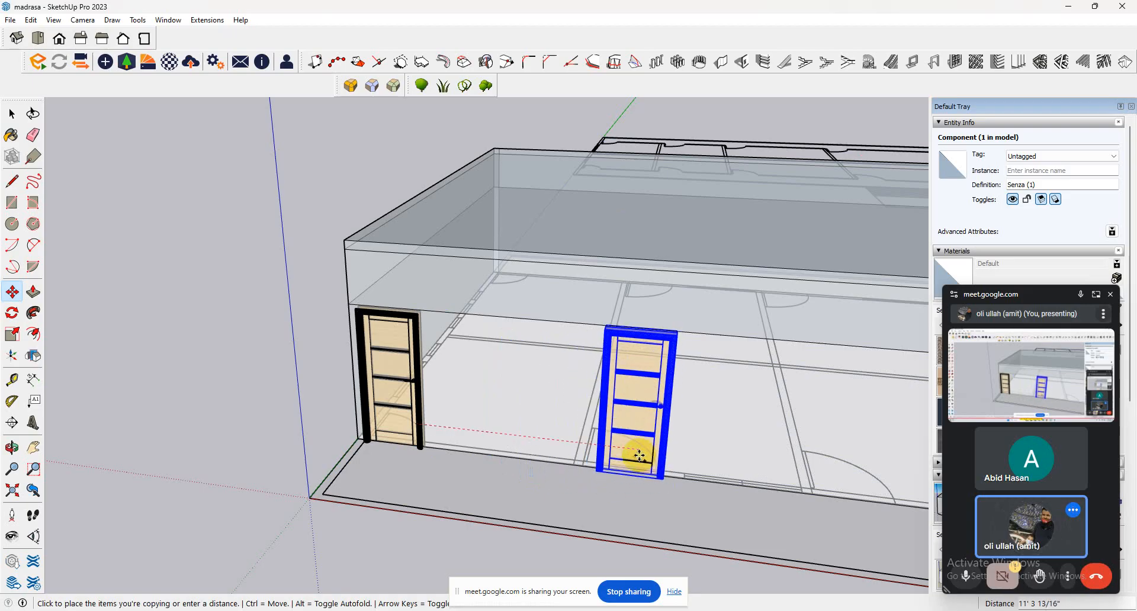
{"action": "left_click", "coordinate": [628, 453]}
{"action": "scroll", "coordinate": [616, 496], "scroll_direction": "up", "scroll_amount": 5}
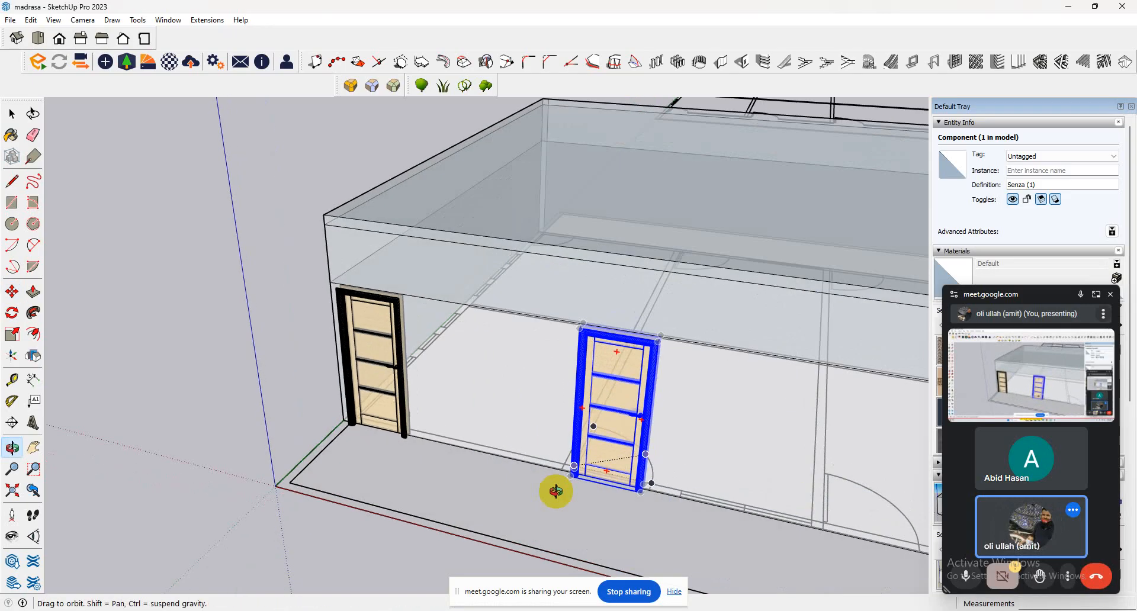
{"action": "middle_click_drag", "start_coordinate": [633, 498], "coordinate": [584, 524]}
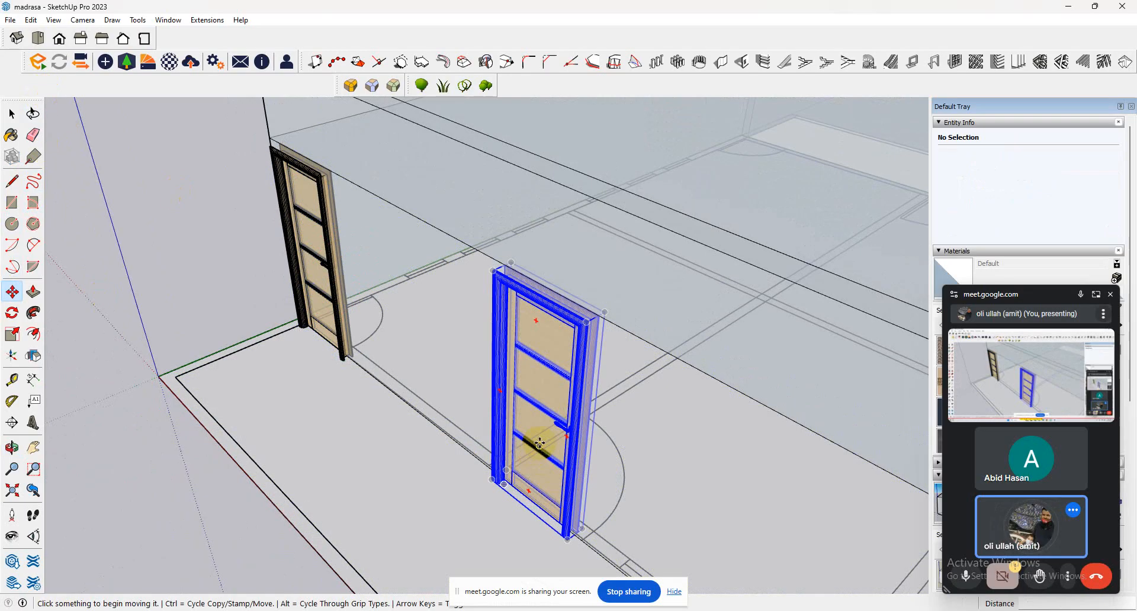
{"action": "left_click", "coordinate": [14, 335]}
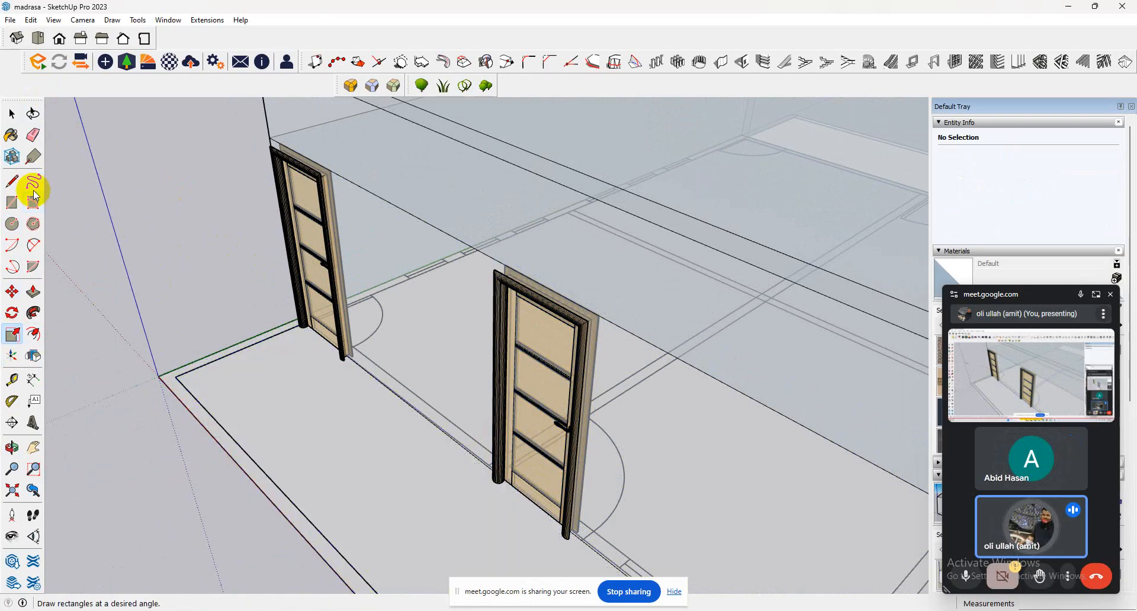
{"action": "left_click", "coordinate": [12, 114]}
{"action": "left_click", "coordinate": [323, 306]}
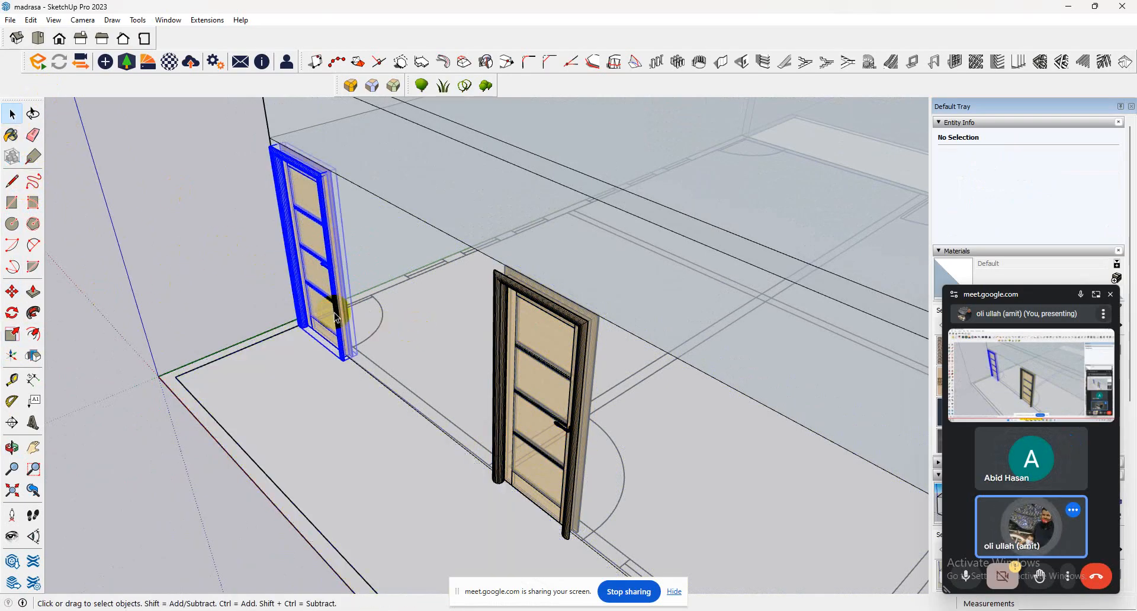
{"action": "middle_click_drag", "start_coordinate": [324, 309], "coordinate": [700, 431]}
{"action": "left_click", "coordinate": [791, 337]}
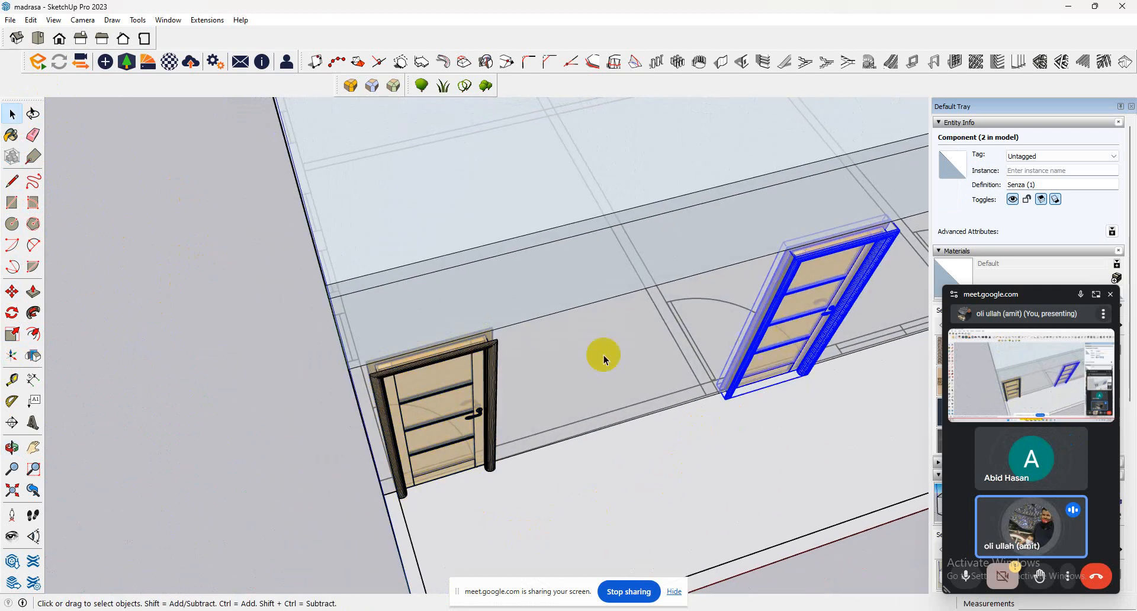
{"action": "middle_click_drag", "start_coordinate": [603, 355], "coordinate": [502, 461]}
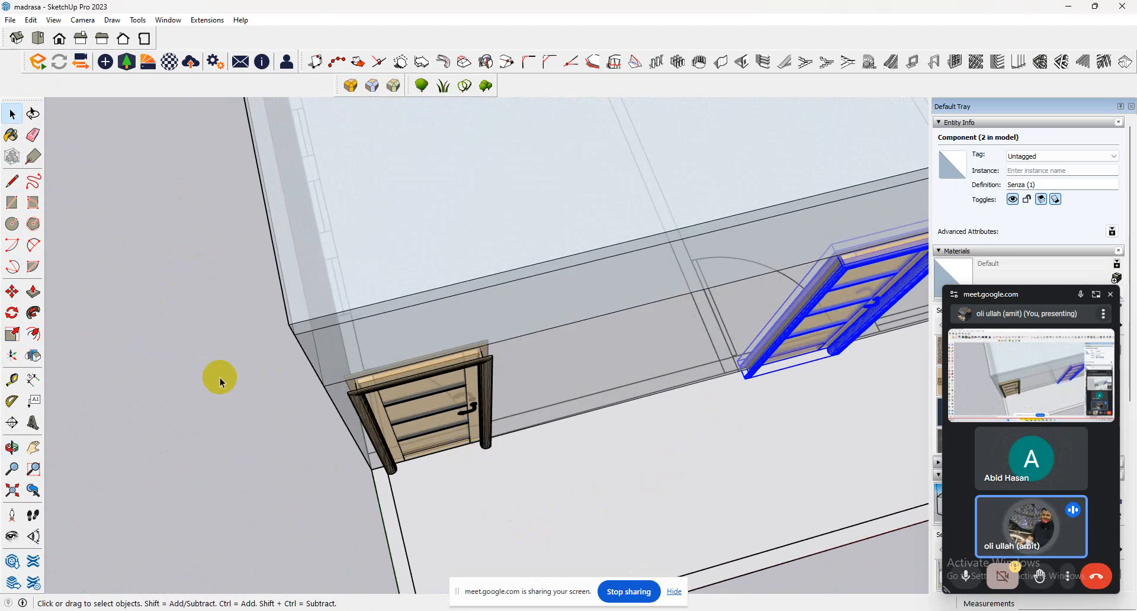
{"action": "left_click", "coordinate": [12, 314]}
{"action": "left_click", "coordinate": [12, 333]}
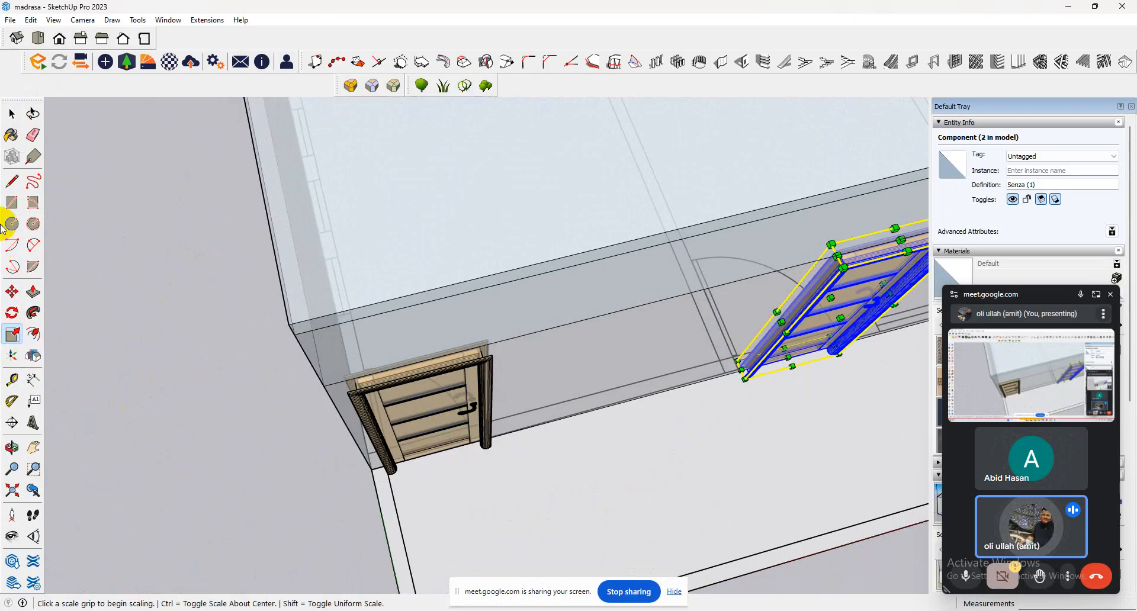
{"action": "left_click", "coordinate": [12, 114]}
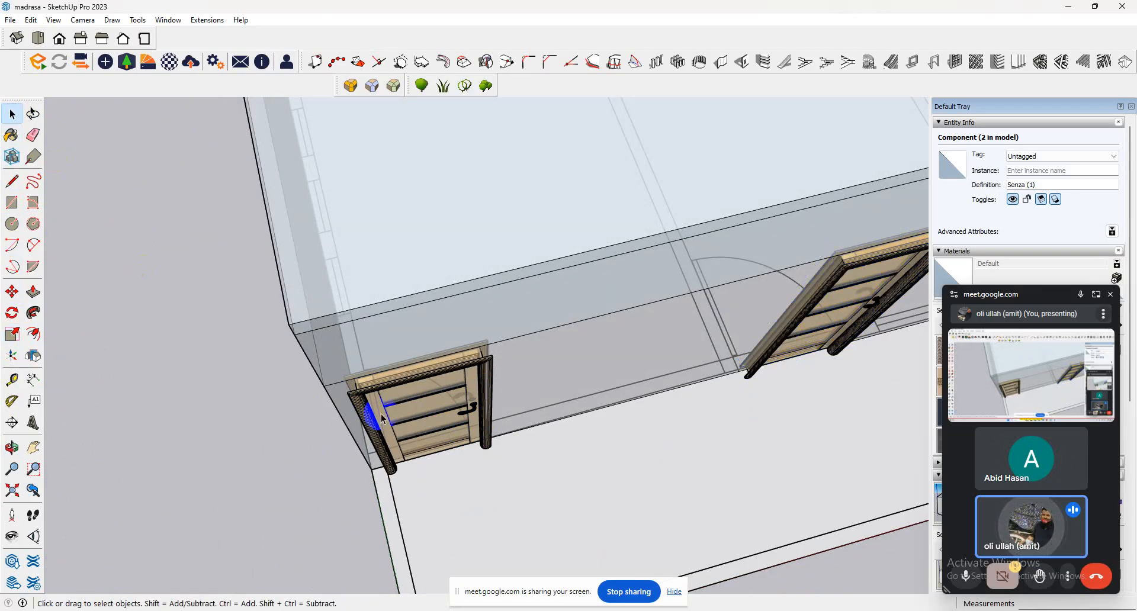
Draw a 2.5' line along the first door's base from its lower outer corner and scale the door's width to 0.85 to match.
{"action": "left_click", "coordinate": [414, 409]}
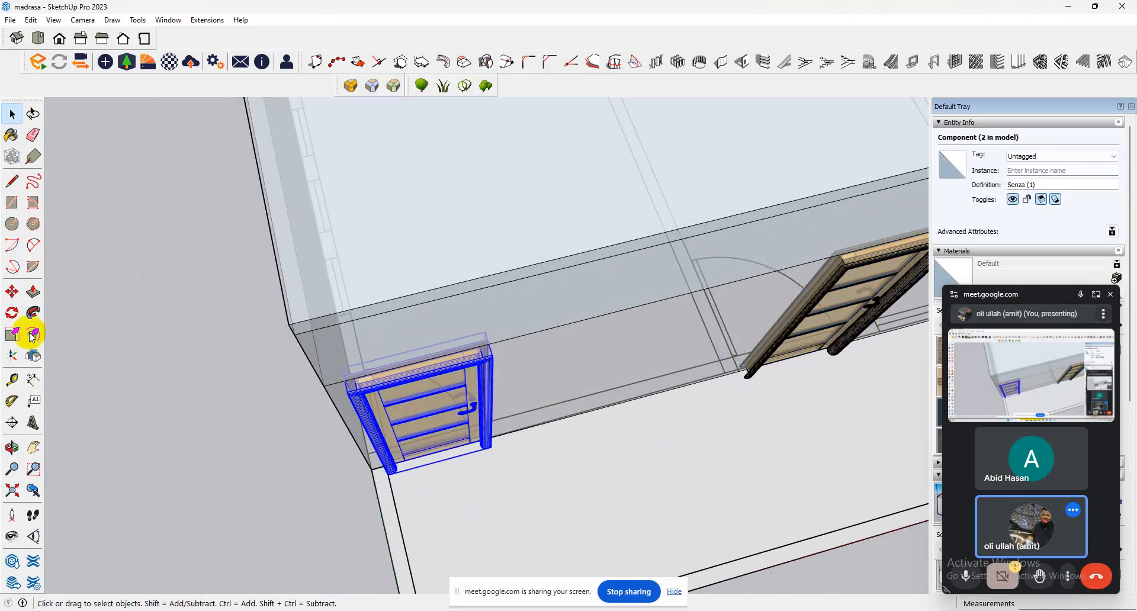
{"action": "left_click", "coordinate": [13, 181]}
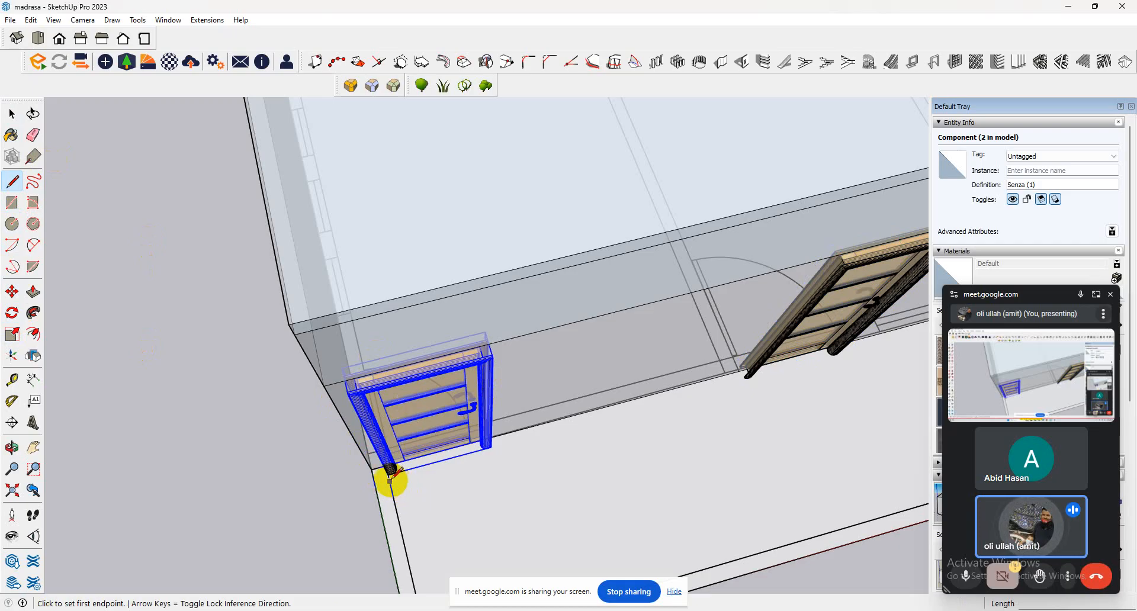
{"action": "left_click", "coordinate": [390, 473]}
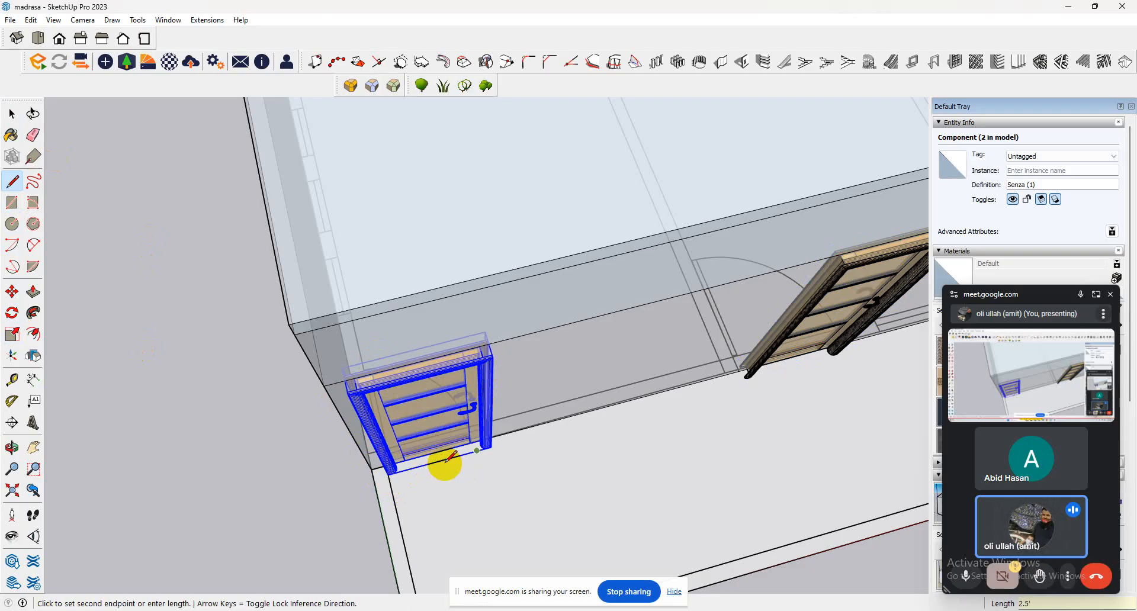
{"action": "left_click", "coordinate": [476, 450]}
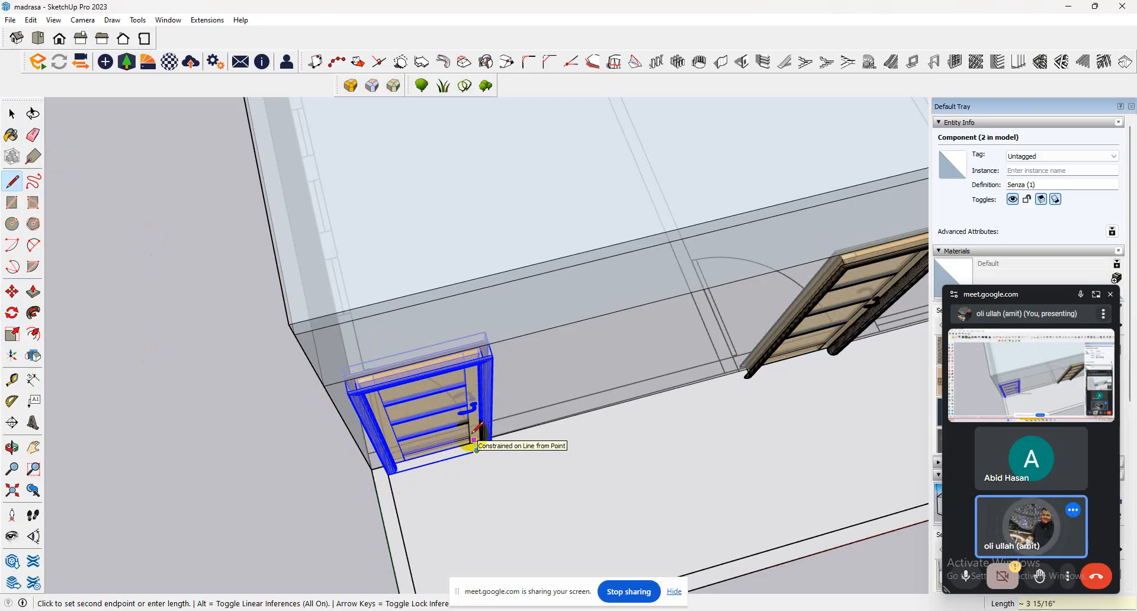
{"action": "key", "text": "s"}
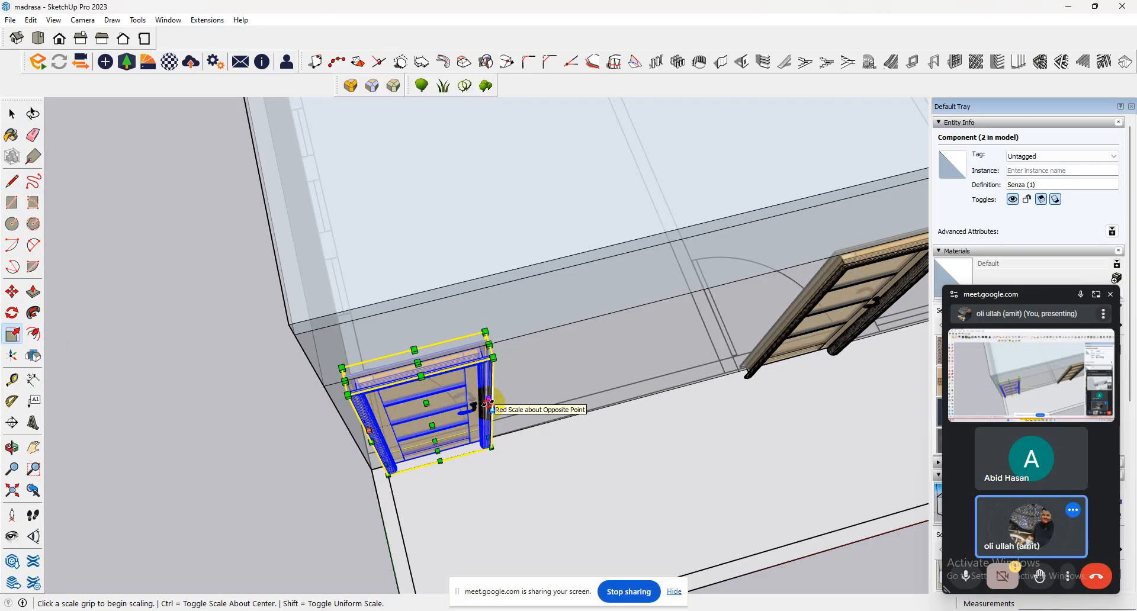
{"action": "left_click", "coordinate": [488, 404]}
{"action": "left_click", "coordinate": [472, 411]}
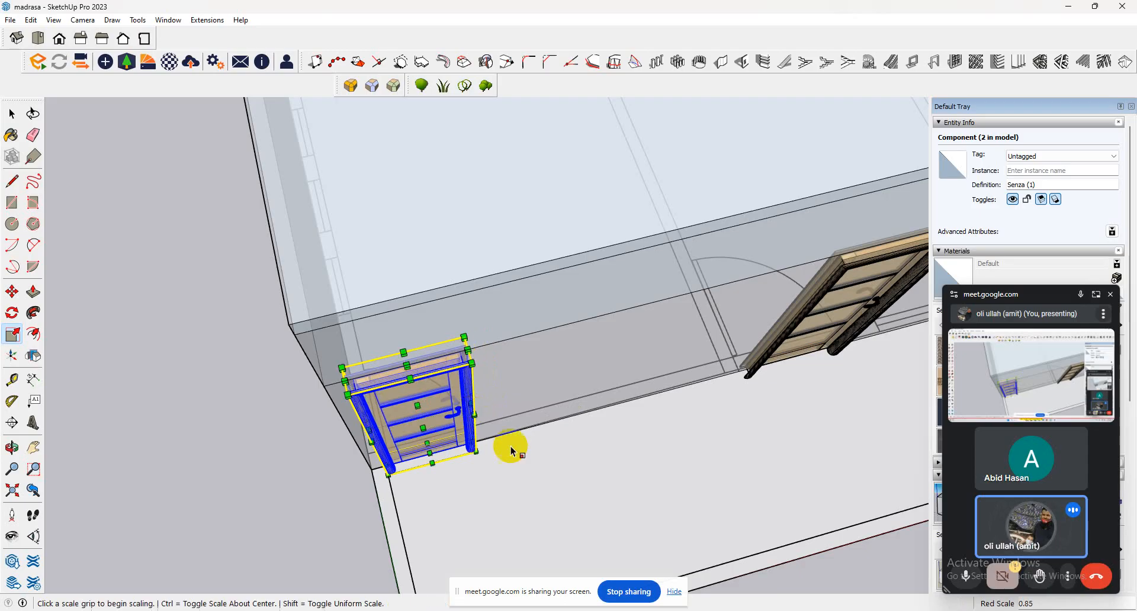
Copy the second door about 9' 9" along the front wall to the third door opening.
{"action": "middle_click_drag", "start_coordinate": [536, 464], "coordinate": [329, 405]}
{"action": "scroll", "coordinate": [329, 405], "scroll_direction": "down", "scroll_amount": 5}
{"action": "scroll", "coordinate": [418, 457], "scroll_direction": "down", "scroll_amount": 3}
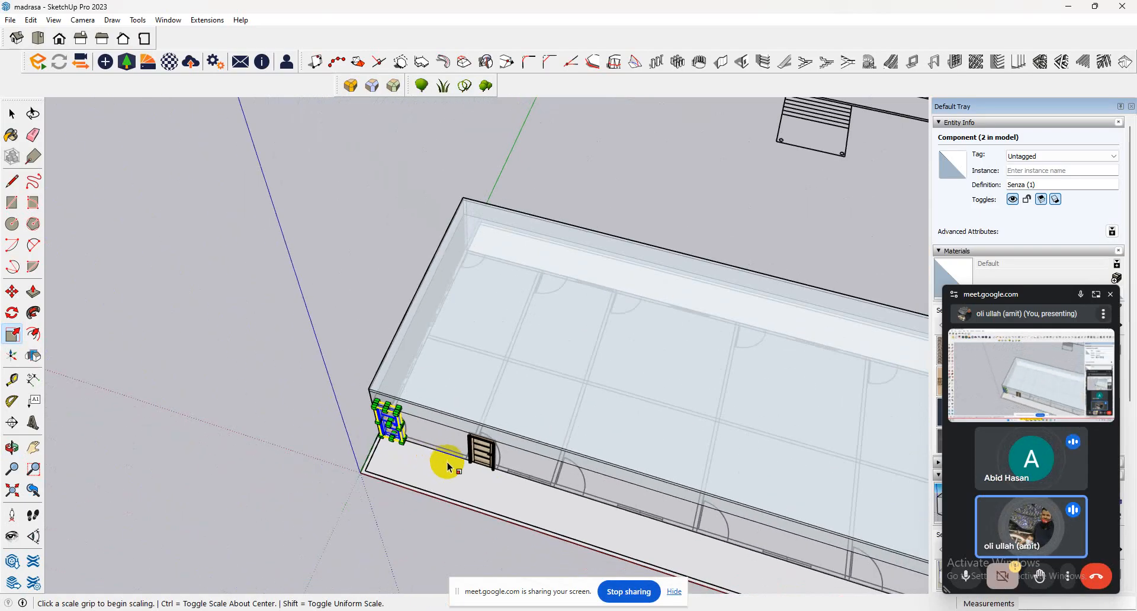
{"action": "left_click", "coordinate": [12, 114]}
{"action": "scroll", "coordinate": [504, 469], "scroll_direction": "up", "scroll_amount": 5}
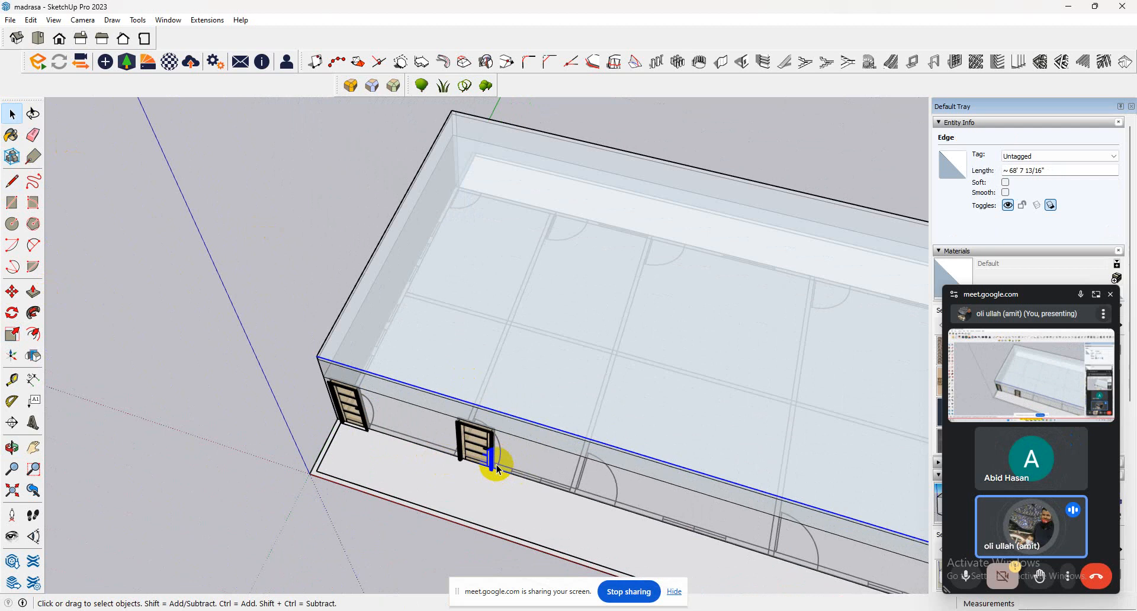
{"action": "left_click", "coordinate": [480, 462]}
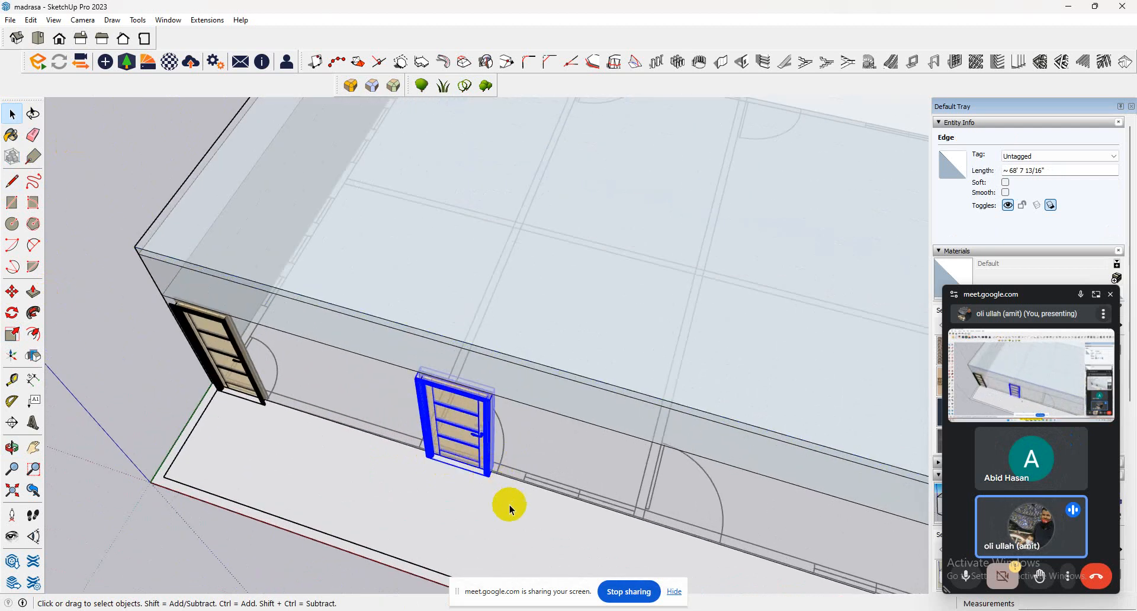
{"action": "left_click", "coordinate": [12, 292]}
{"action": "left_click", "coordinate": [419, 382]}
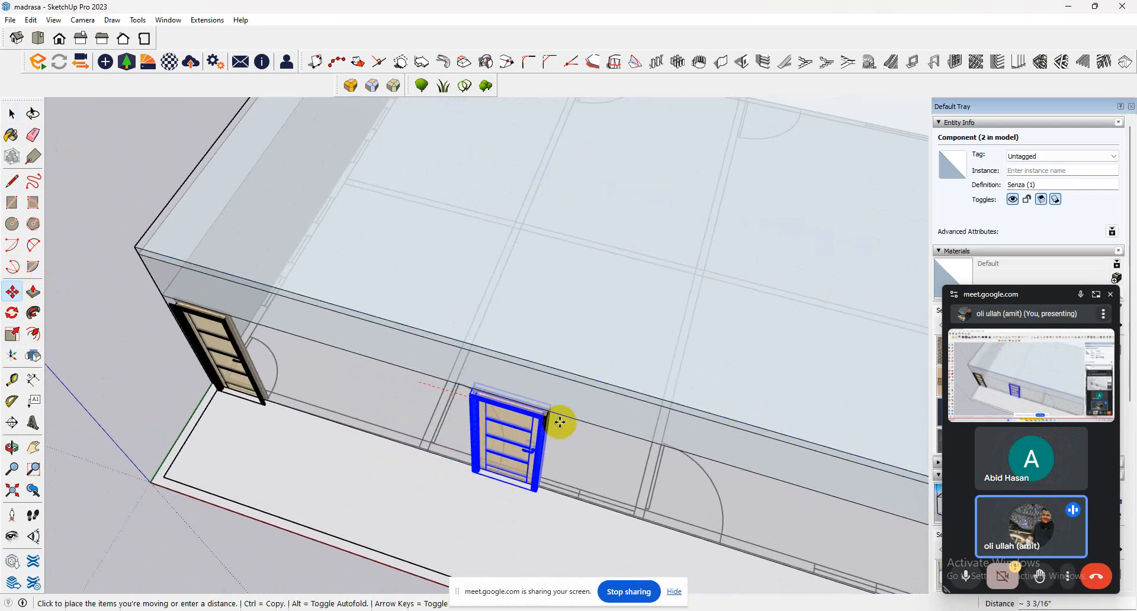
{"action": "key", "text": "ctrl"}
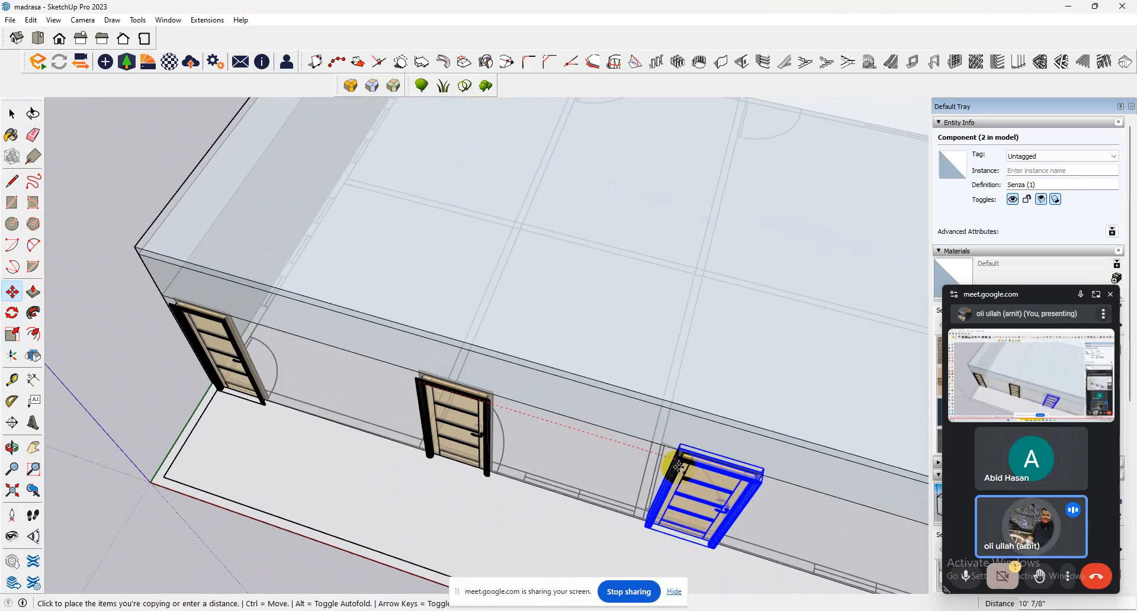
{"action": "left_click", "coordinate": [669, 460]}
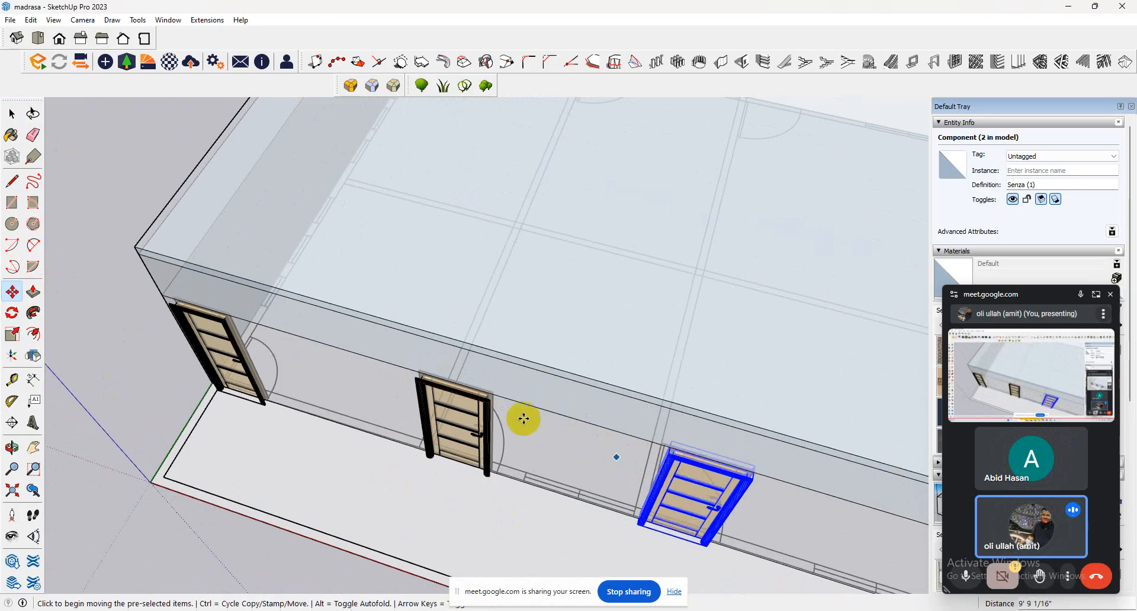
Copy the third door about 16' 4" along the front wall to the fourth opening and repeat the copy 2x for the fifth.
{"action": "scroll", "coordinate": [451, 394], "scroll_direction": "down", "scroll_amount": 5}
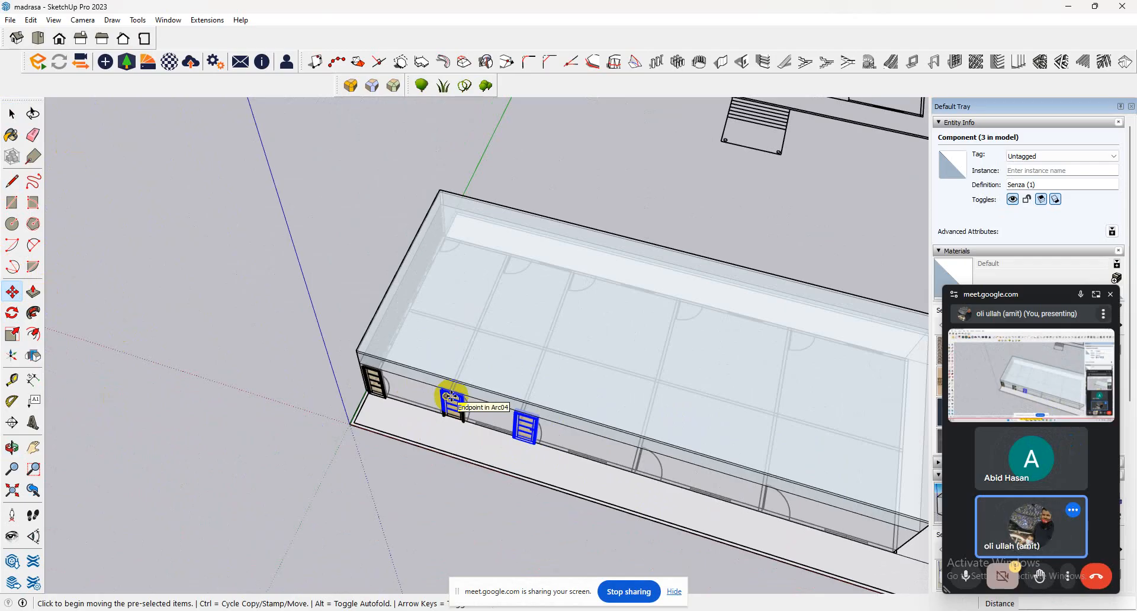
{"action": "left_click", "coordinate": [541, 454]}
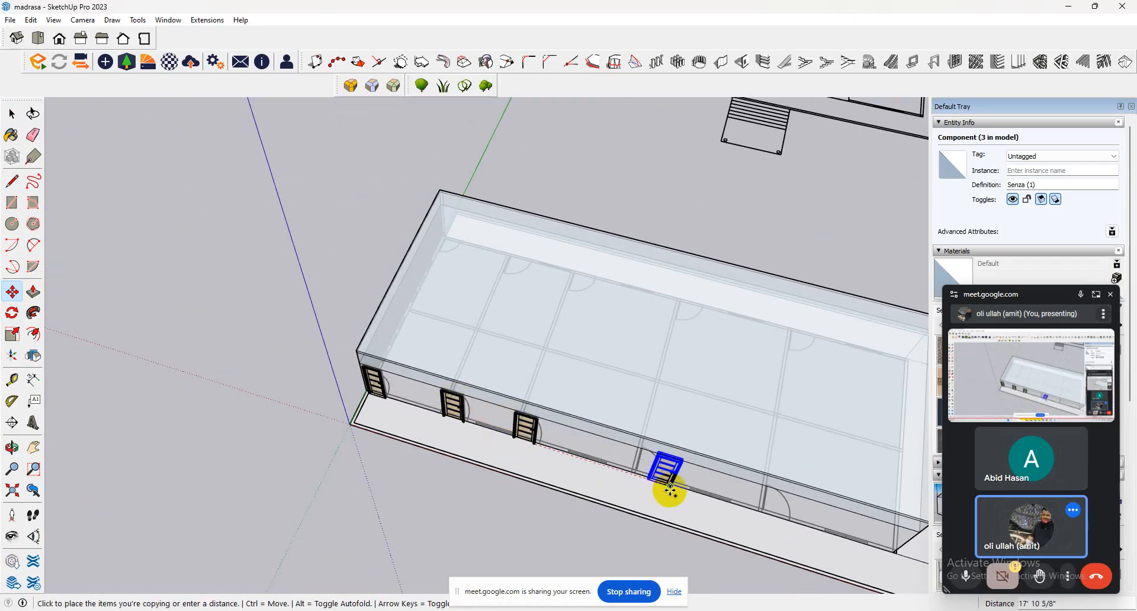
{"action": "scroll", "coordinate": [659, 484], "scroll_direction": "up", "scroll_amount": 5}
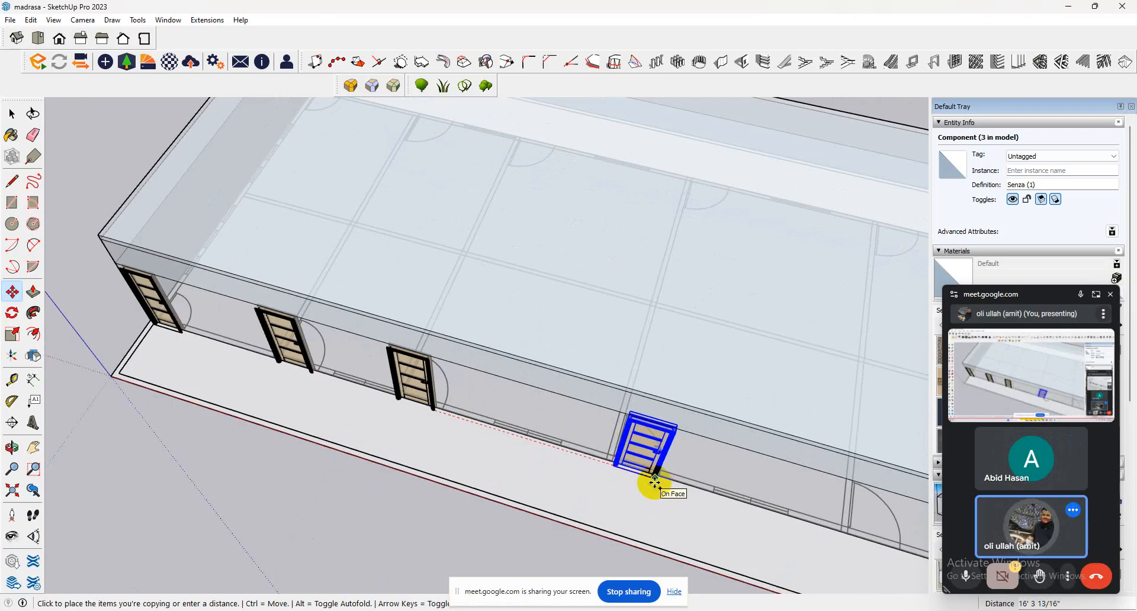
{"action": "left_click", "coordinate": [654, 482]}
{"action": "scroll", "coordinate": [501, 457], "scroll_direction": "down", "scroll_amount": 6}
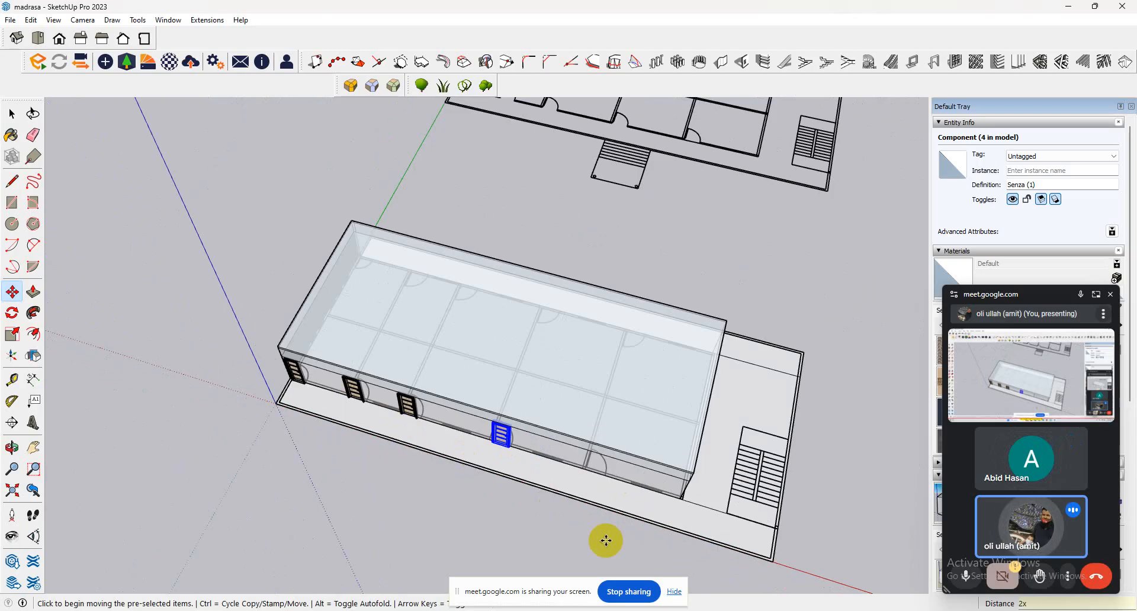
{"action": "key", "text": "Escape"}
Examine how the copied doors line up with the upper wall band, from eye level and from above.
{"action": "scroll", "coordinate": [589, 438], "scroll_direction": "up", "scroll_amount": 7}
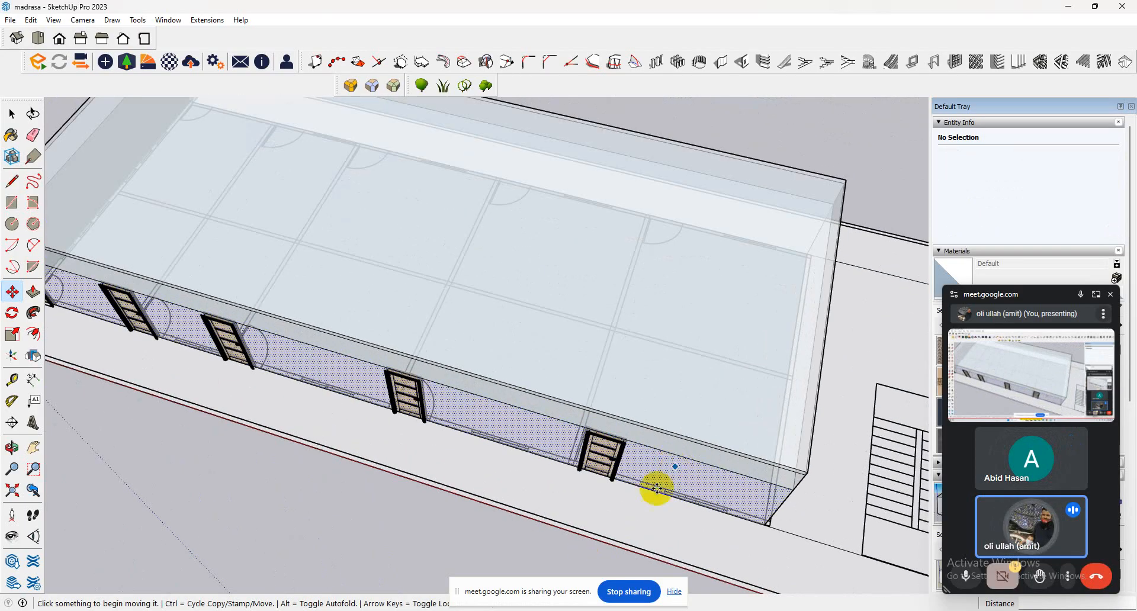
{"action": "middle_click_drag", "start_coordinate": [631, 487], "coordinate": [655, 211]}
{"action": "scroll", "coordinate": [619, 281], "scroll_direction": "down", "scroll_amount": 3}
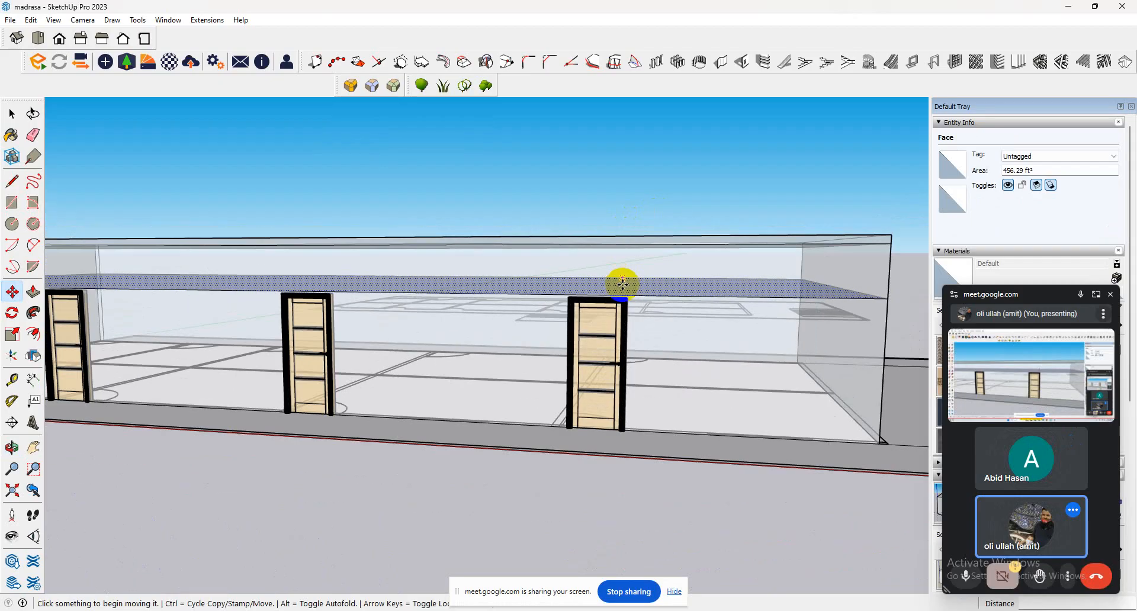
{"action": "scroll", "coordinate": [675, 297], "scroll_direction": "up", "scroll_amount": 5}
{"action": "middle_click_drag", "start_coordinate": [675, 261], "coordinate": [660, 373]}
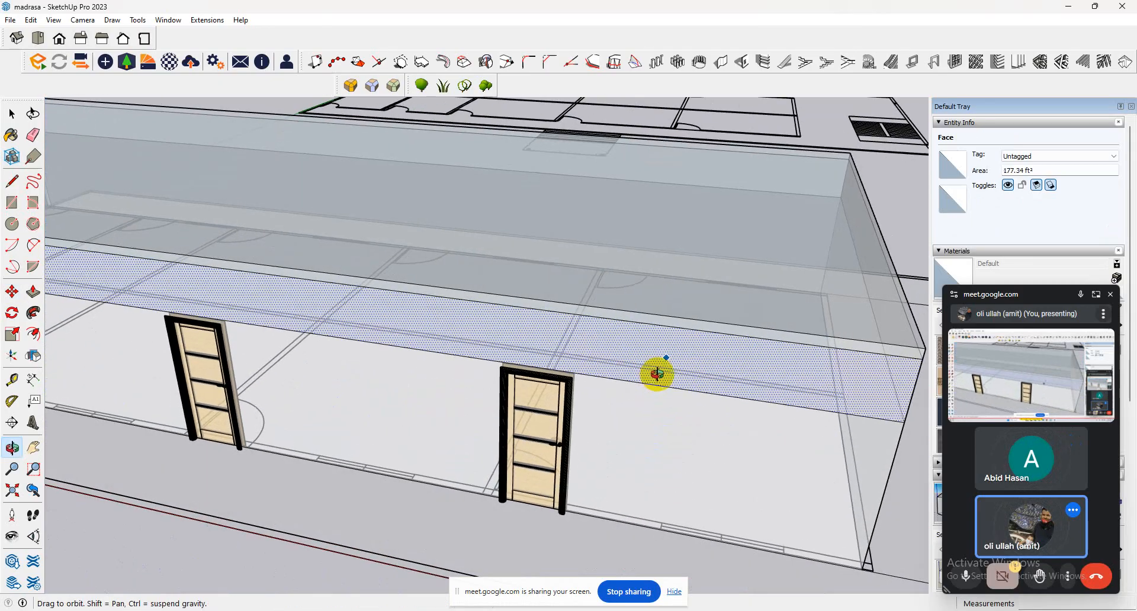
{"action": "left_click", "coordinate": [12, 113]}
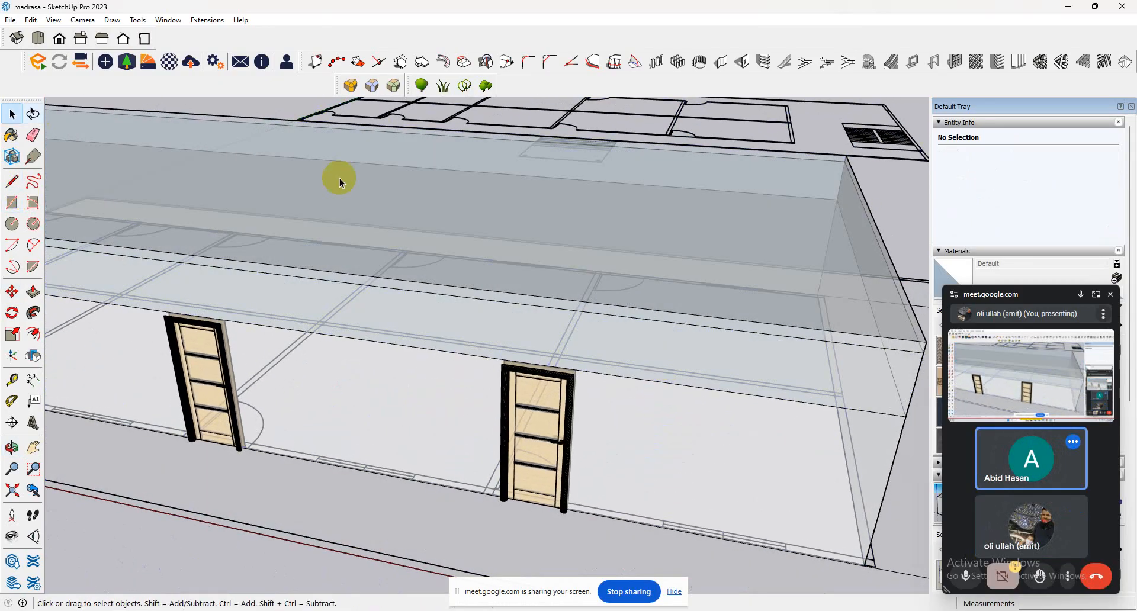
Delete the large wall face below the upper wall band, working from inside the building beside the doors.
{"action": "left_click", "coordinate": [551, 338]}
{"action": "scroll", "coordinate": [550, 338], "scroll_direction": "up", "scroll_amount": 2}
{"action": "middle_click_drag", "start_coordinate": [551, 338], "coordinate": [538, 273]}
{"action": "left_click", "coordinate": [347, 360]}
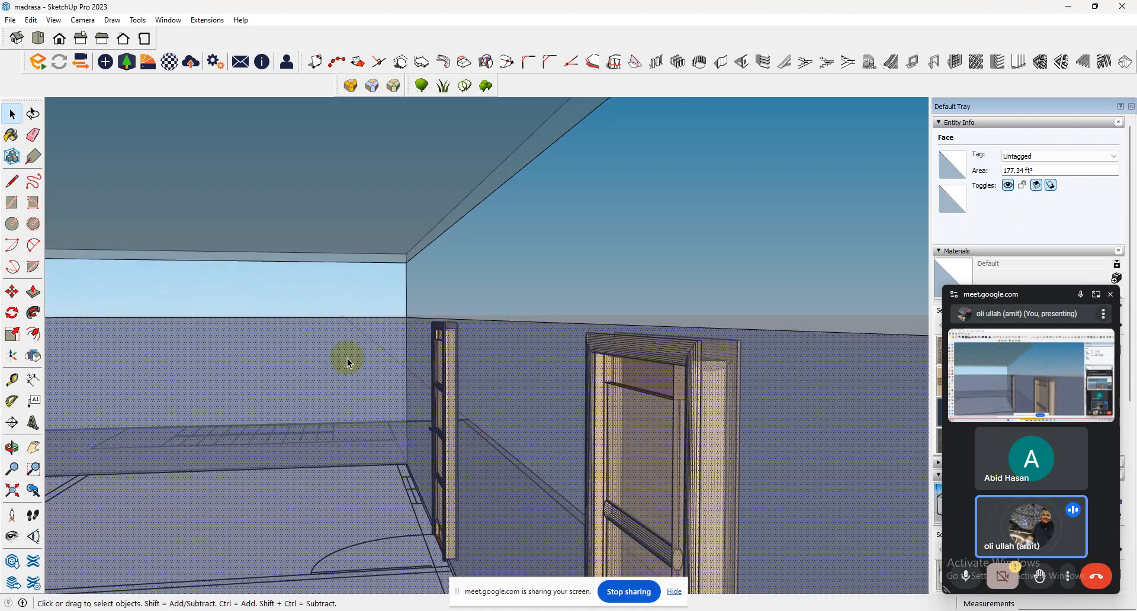
{"action": "key", "text": "Delete"}
{"action": "middle_click_drag", "start_coordinate": [490, 332], "coordinate": [348, 432]}
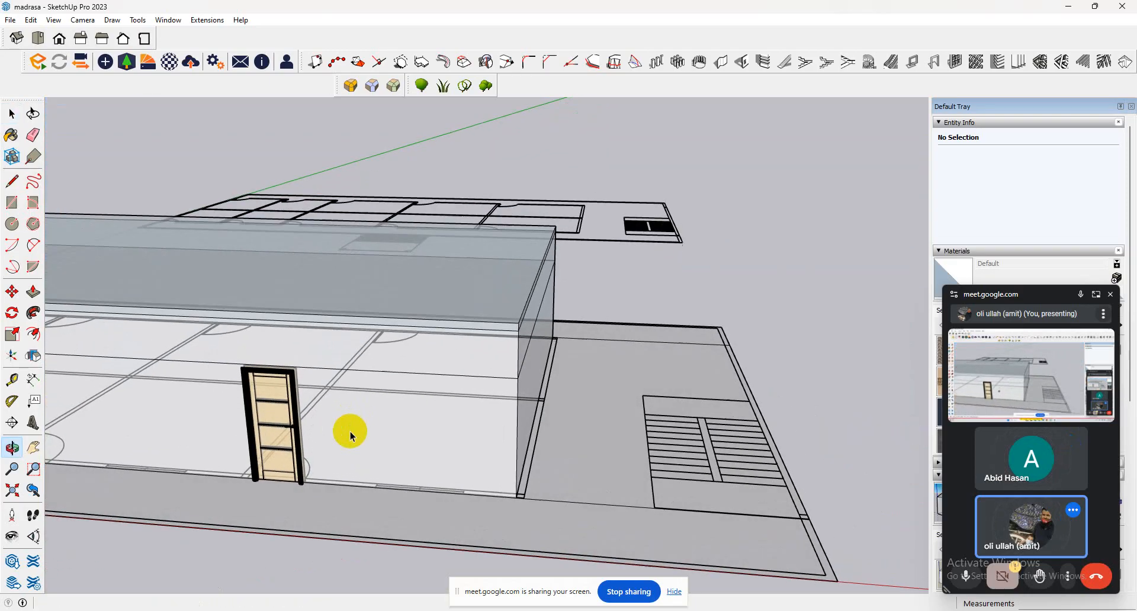
Try to push the building's top face down by 7".
{"action": "left_click", "coordinate": [347, 289]}
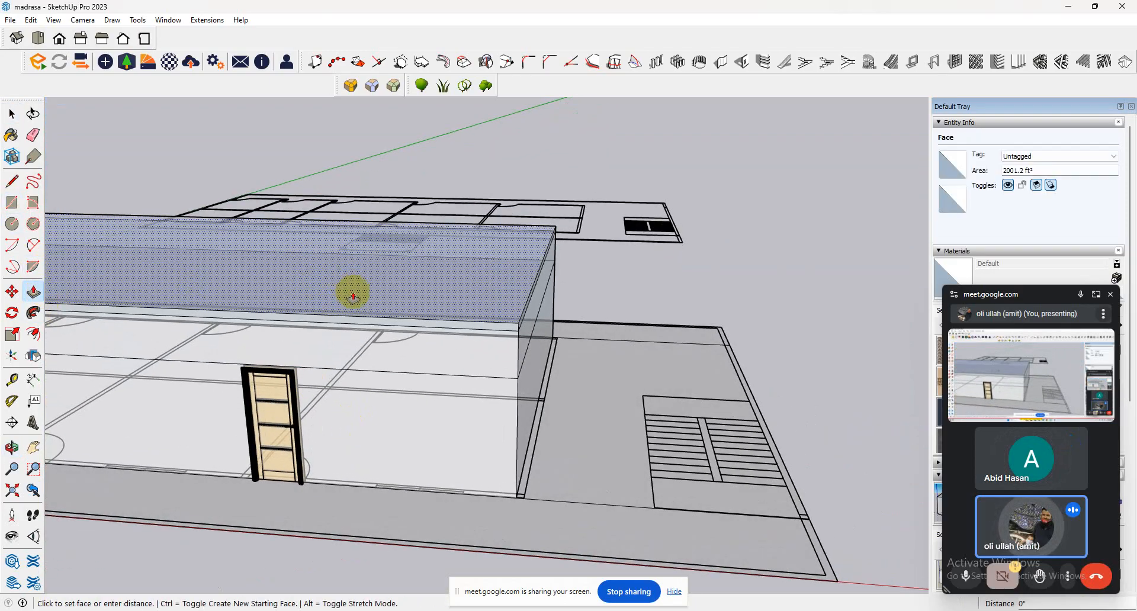
{"action": "middle_click_drag", "start_coordinate": [403, 414], "coordinate": [406, 220]}
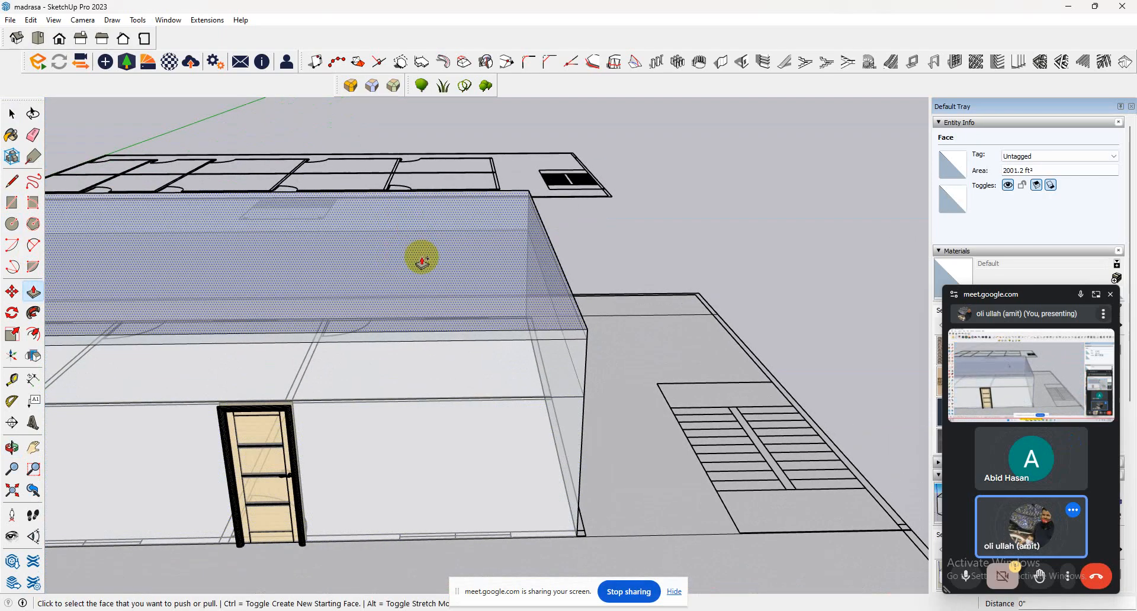
{"action": "left_click", "coordinate": [422, 261]}
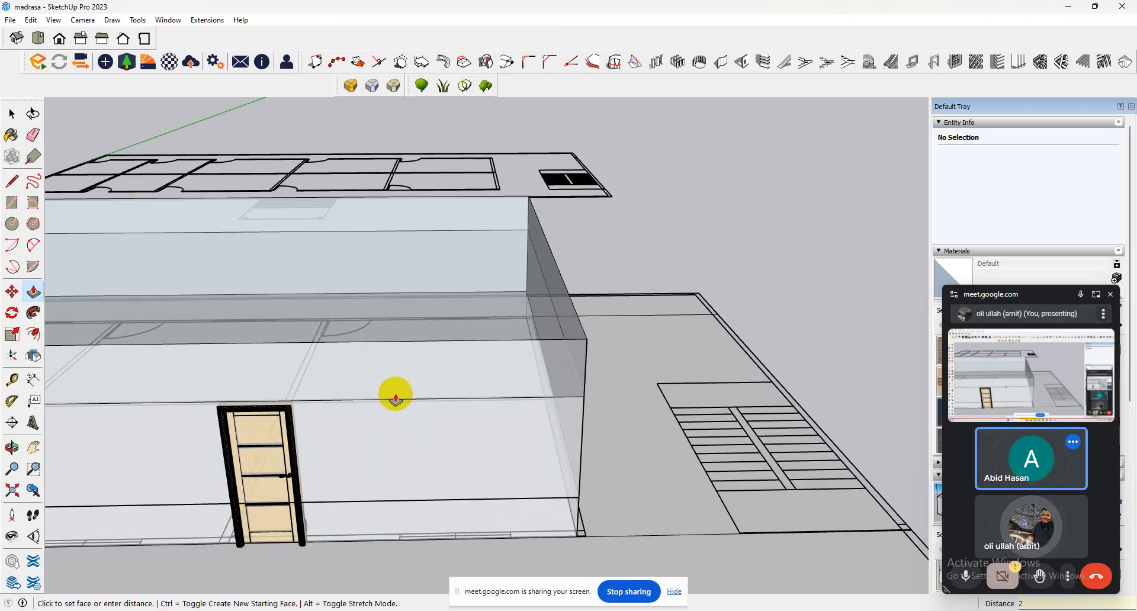
{"action": "type", "text": "\""}
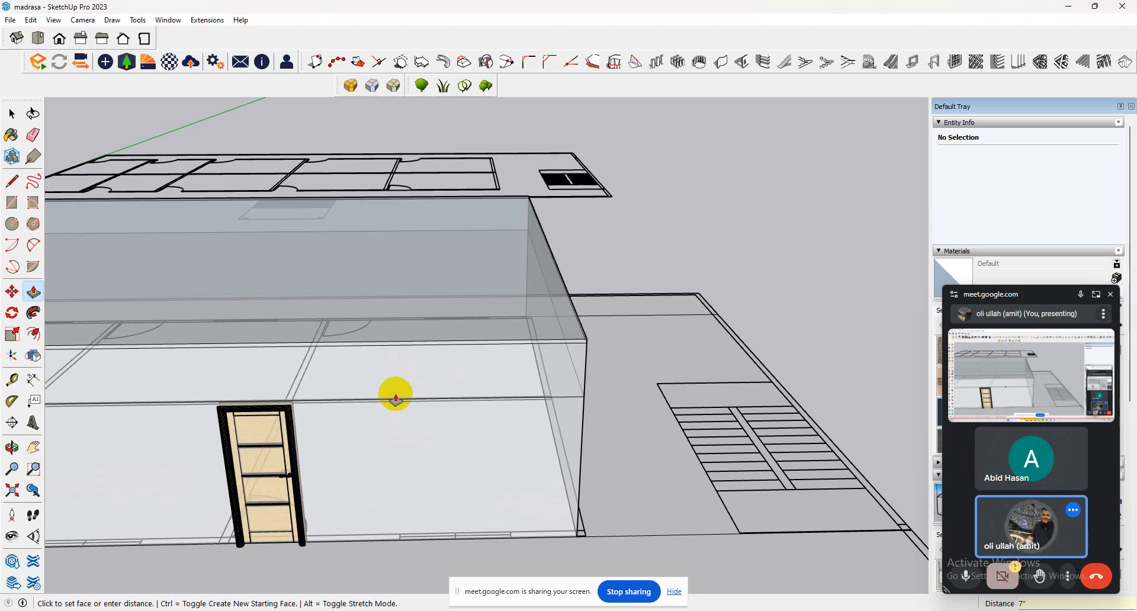
{"action": "key", "text": "Return"}
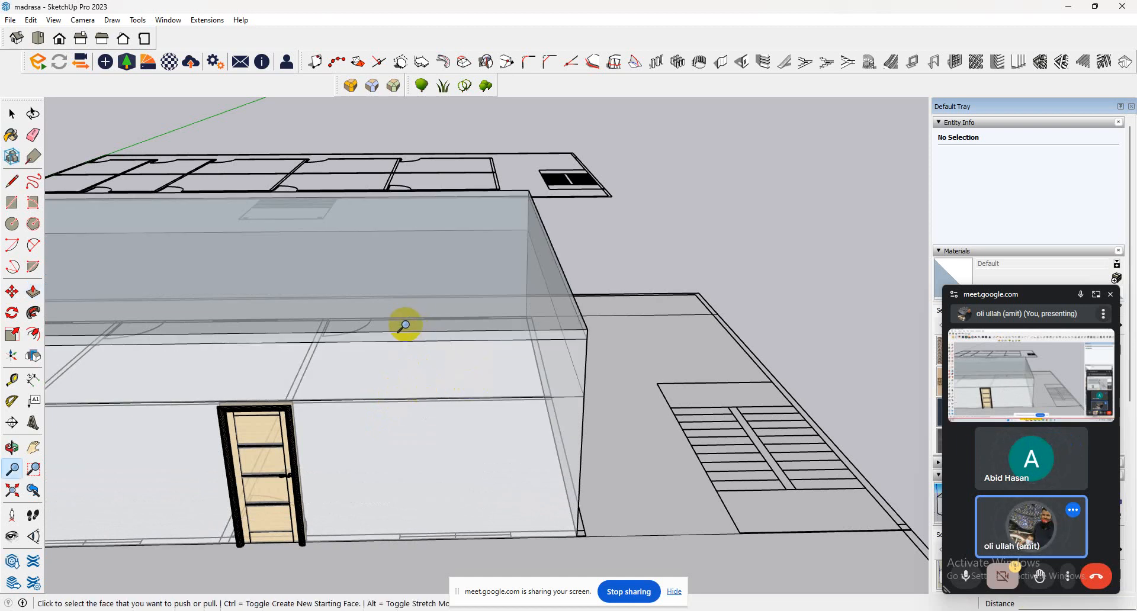
Push/Pull the building's top face down 7.5' as a new face, leaving the original roof level in place.
{"action": "left_click", "coordinate": [31, 292]}
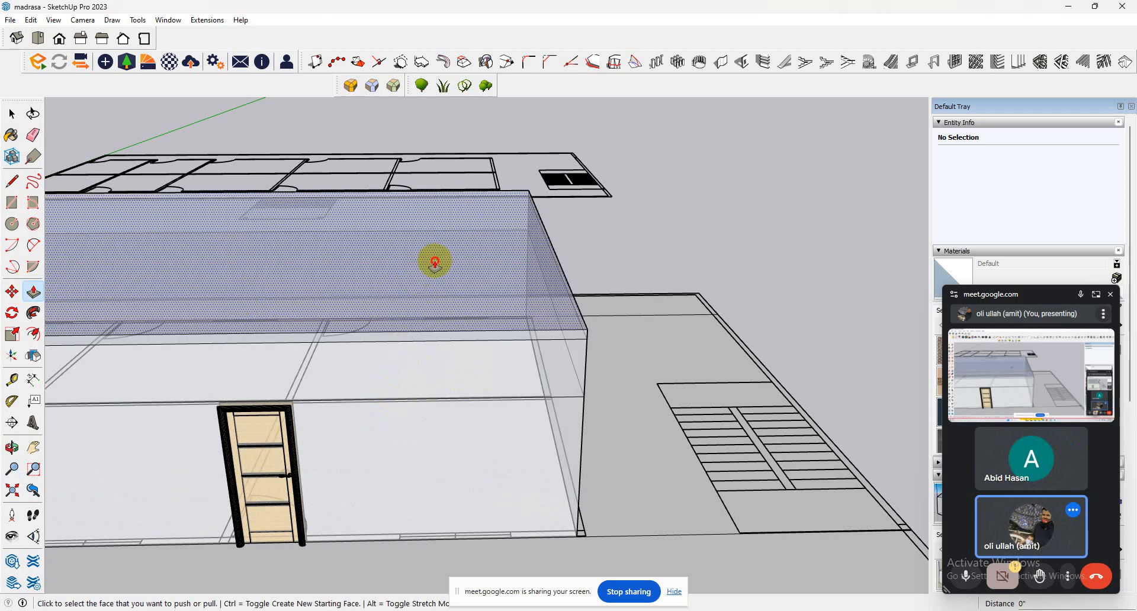
{"action": "left_click", "coordinate": [441, 355]}
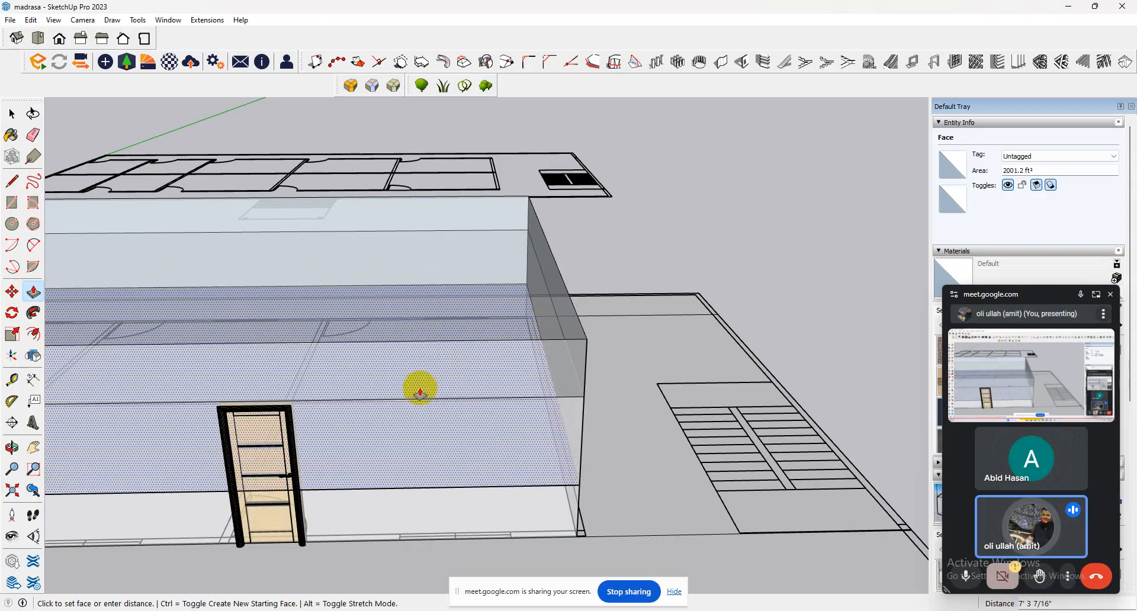
{"action": "left_click", "coordinate": [441, 405]}
{"action": "middle_click_drag", "start_coordinate": [437, 398], "coordinate": [401, 292]}
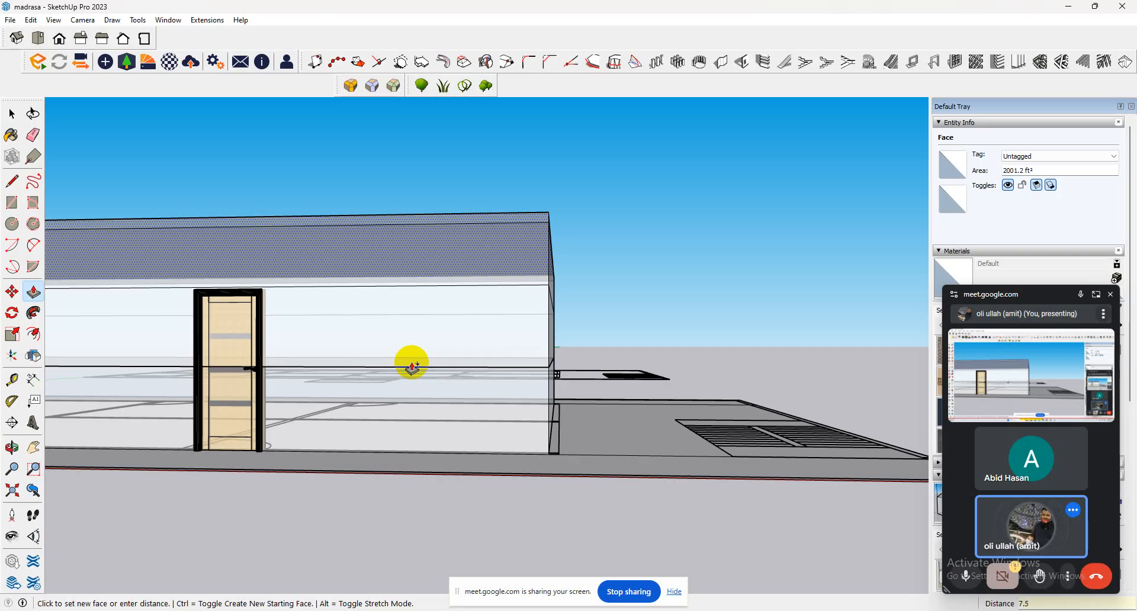
{"action": "key", "text": "Return"}
Draw 2' 6" vertical lines from both ends of the window mark between the second and third doors up to the sill-height line.
{"action": "scroll", "coordinate": [380, 294], "scroll_direction": "down", "scroll_amount": 5}
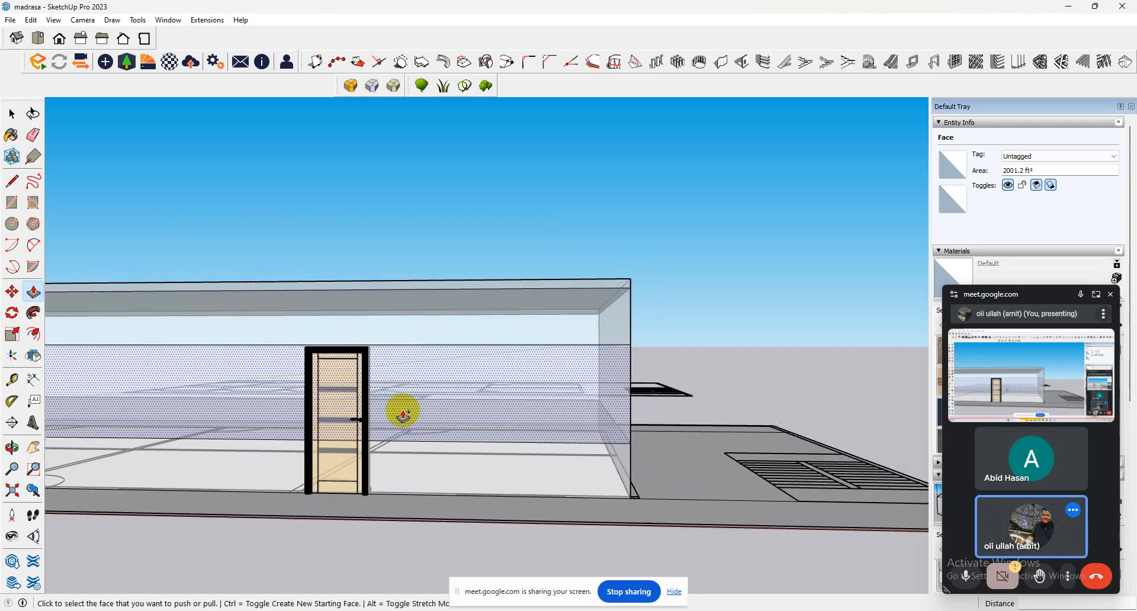
{"action": "scroll", "coordinate": [494, 308], "scroll_direction": "down", "scroll_amount": 3}
{"action": "middle_click_drag", "start_coordinate": [491, 305], "coordinate": [563, 426]}
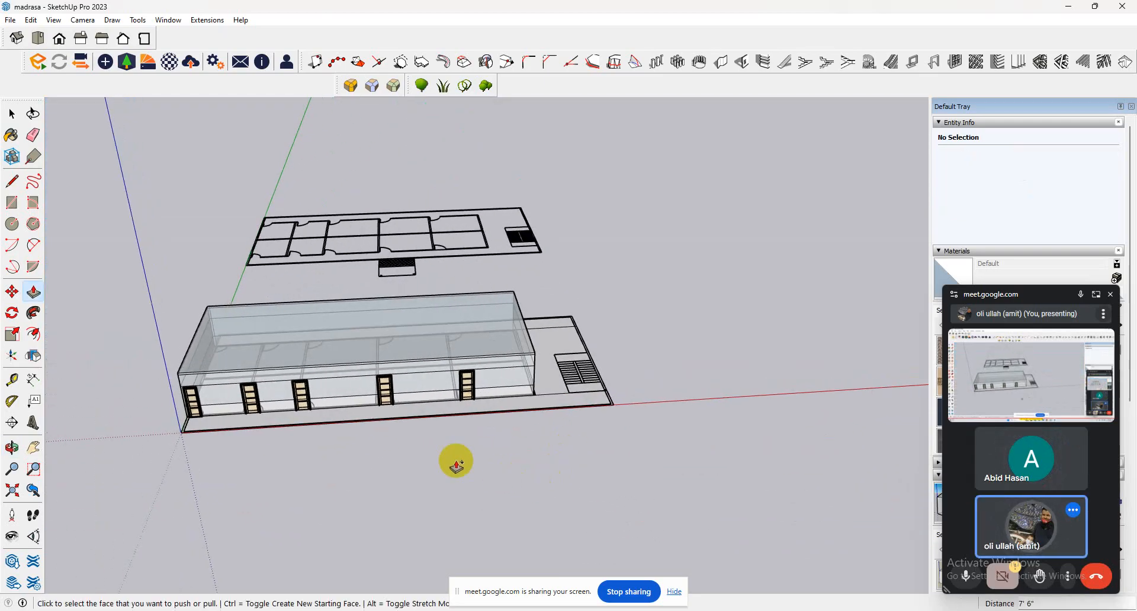
{"action": "scroll", "coordinate": [102, 396], "scroll_direction": "up", "scroll_amount": 4}
{"action": "scroll", "coordinate": [102, 396], "scroll_direction": "up", "scroll_amount": 6}
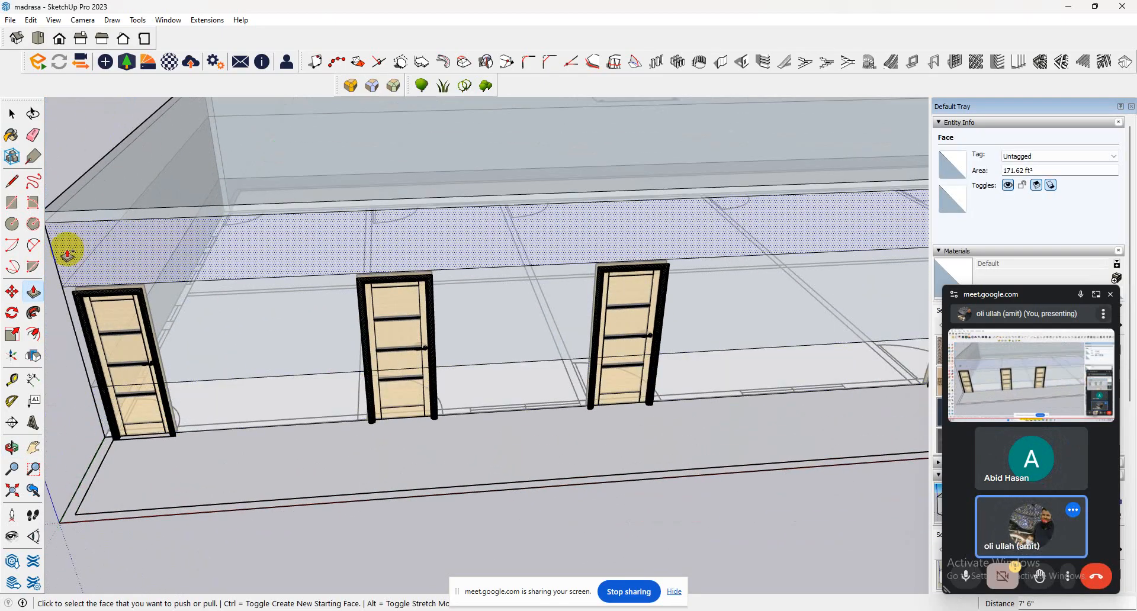
{"action": "left_click", "coordinate": [12, 181]}
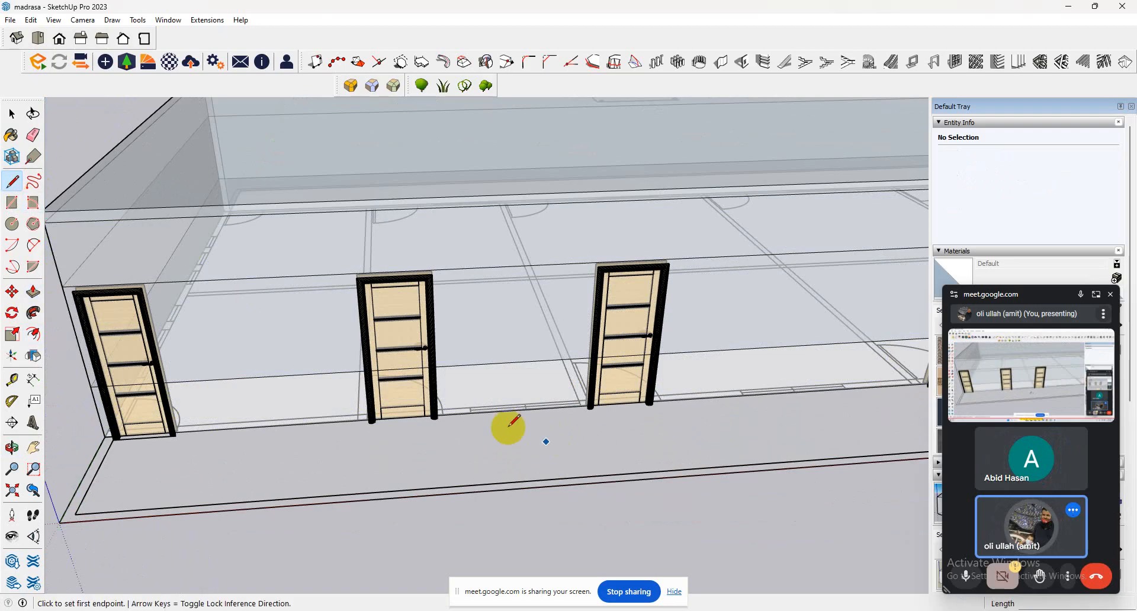
{"action": "left_click", "coordinate": [470, 412]}
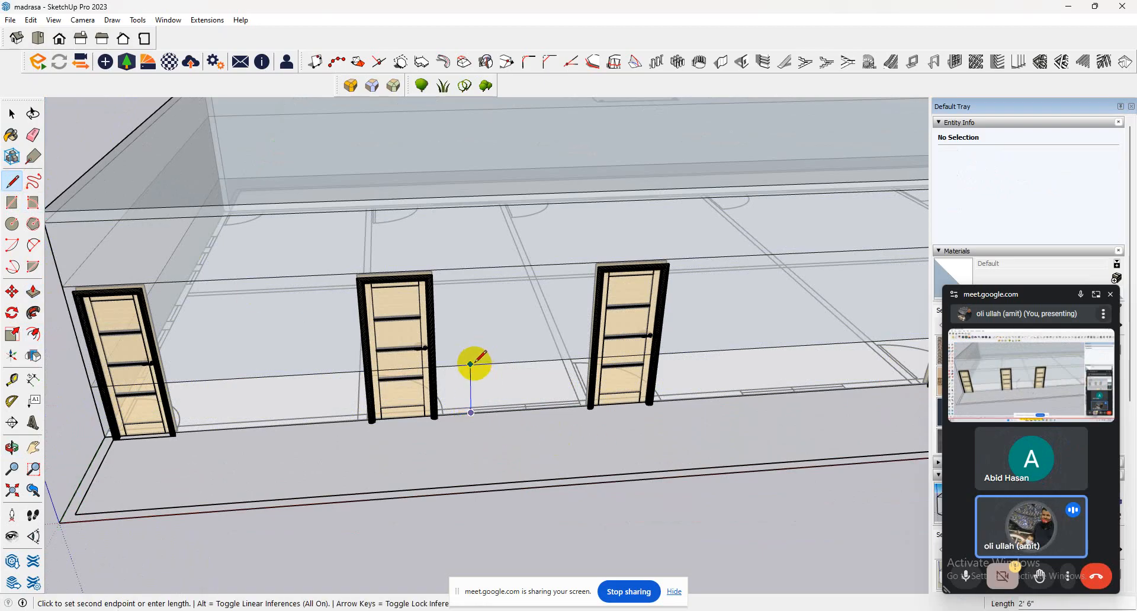
{"action": "left_click", "coordinate": [471, 364]}
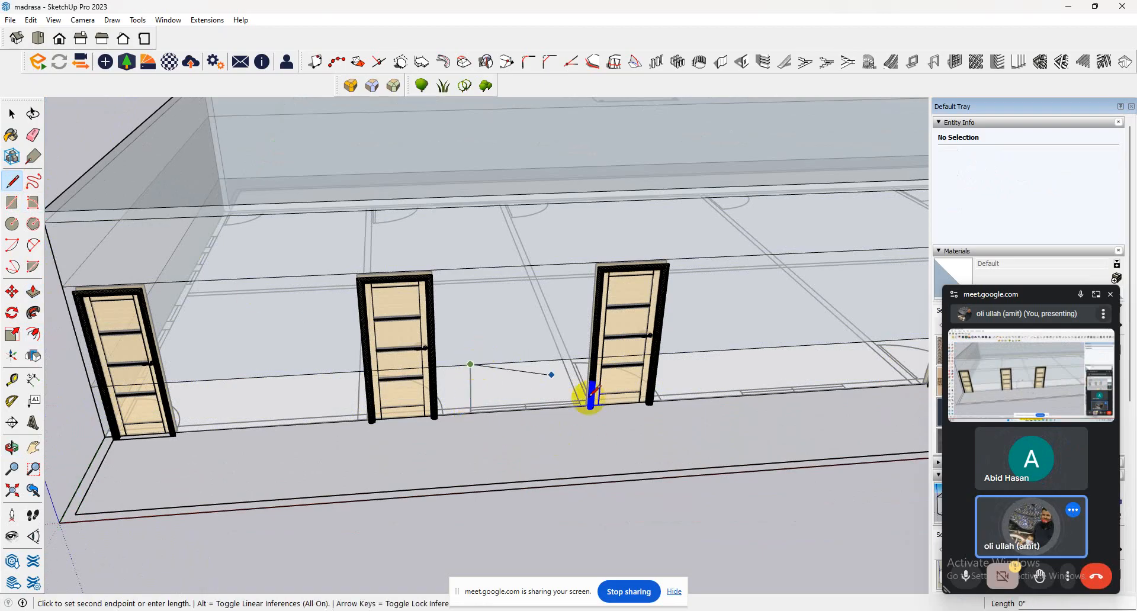
{"action": "left_click", "coordinate": [565, 359]}
{"action": "left_click", "coordinate": [582, 403]}
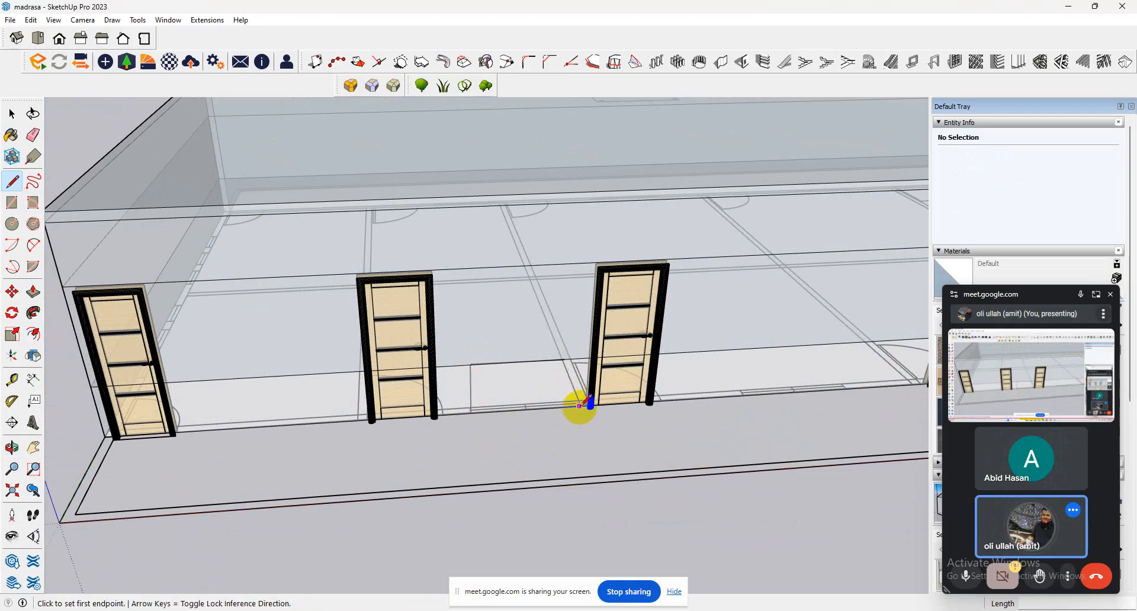
{"action": "left_click", "coordinate": [580, 406]}
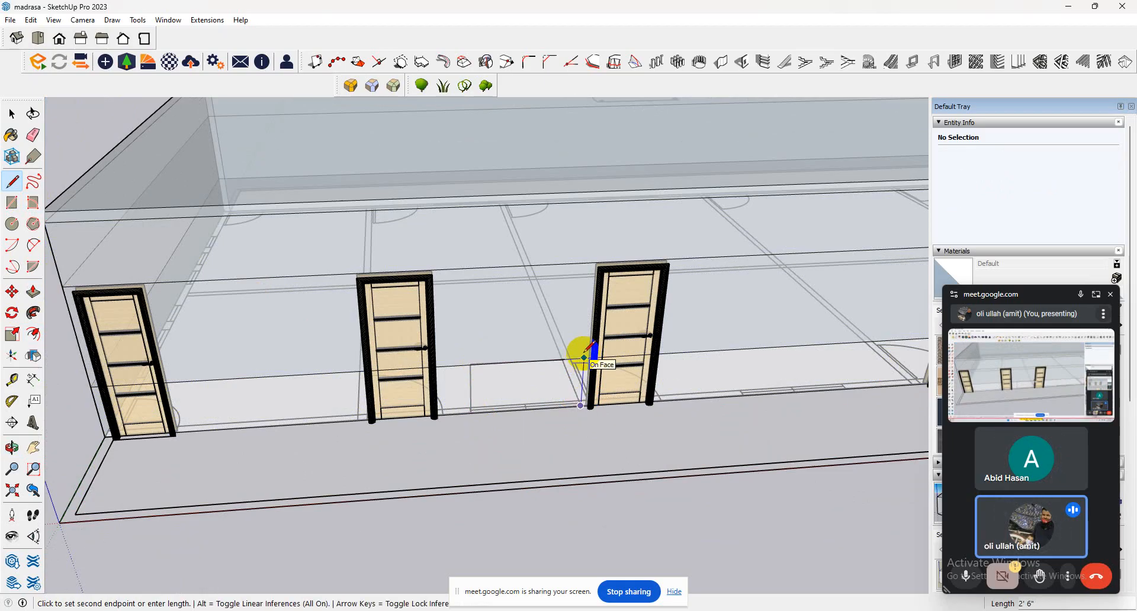
{"action": "left_click", "coordinate": [584, 357]}
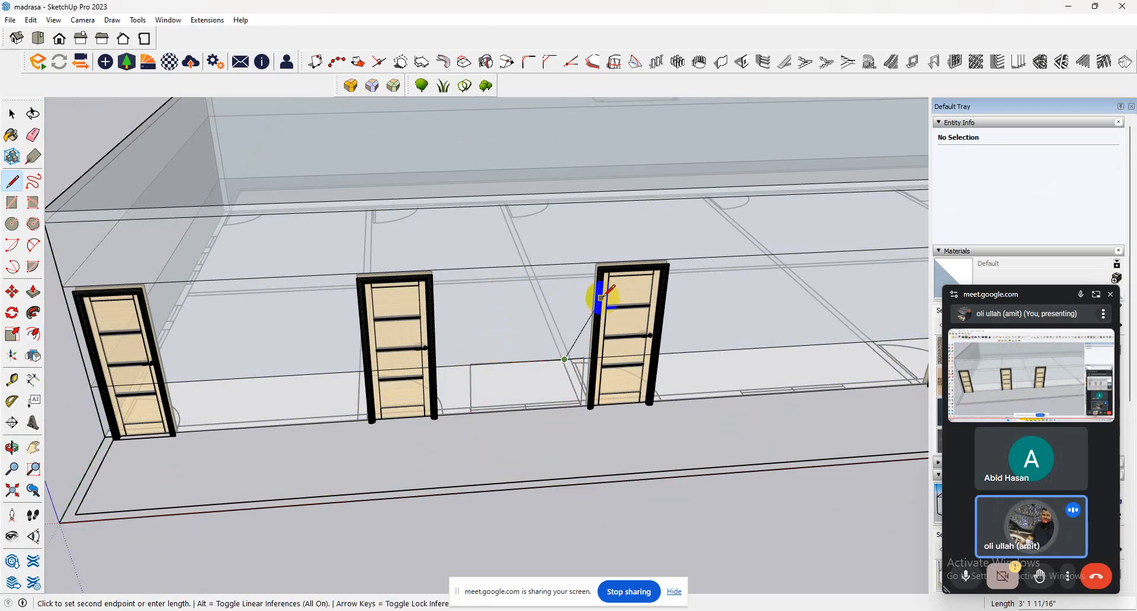
Complete the window outline with about 4' 6" vertical lines up to the door-top line and a 5' top edge between them.
{"action": "middle_click_drag", "start_coordinate": [601, 292], "coordinate": [574, 225]}
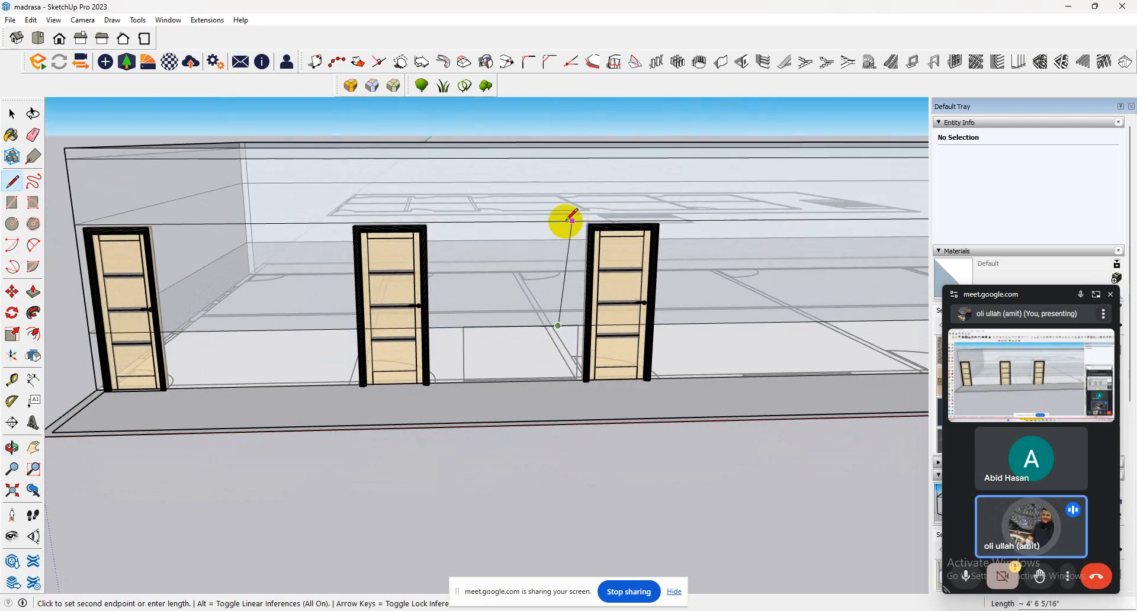
{"action": "left_click", "coordinate": [560, 220]}
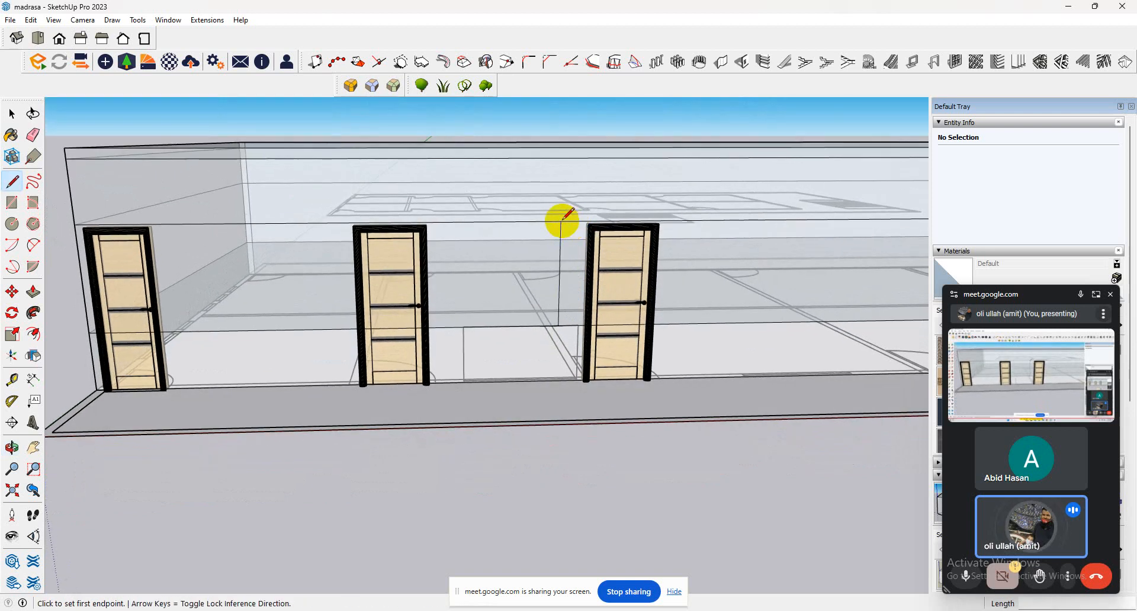
{"action": "left_click", "coordinate": [578, 325]}
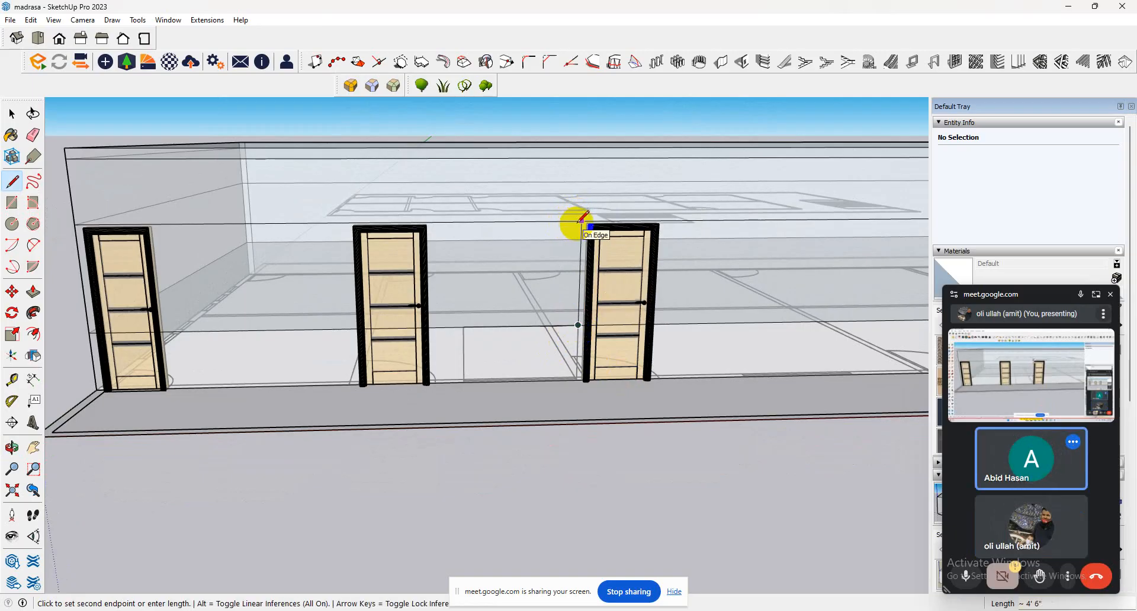
{"action": "left_click", "coordinate": [581, 221]}
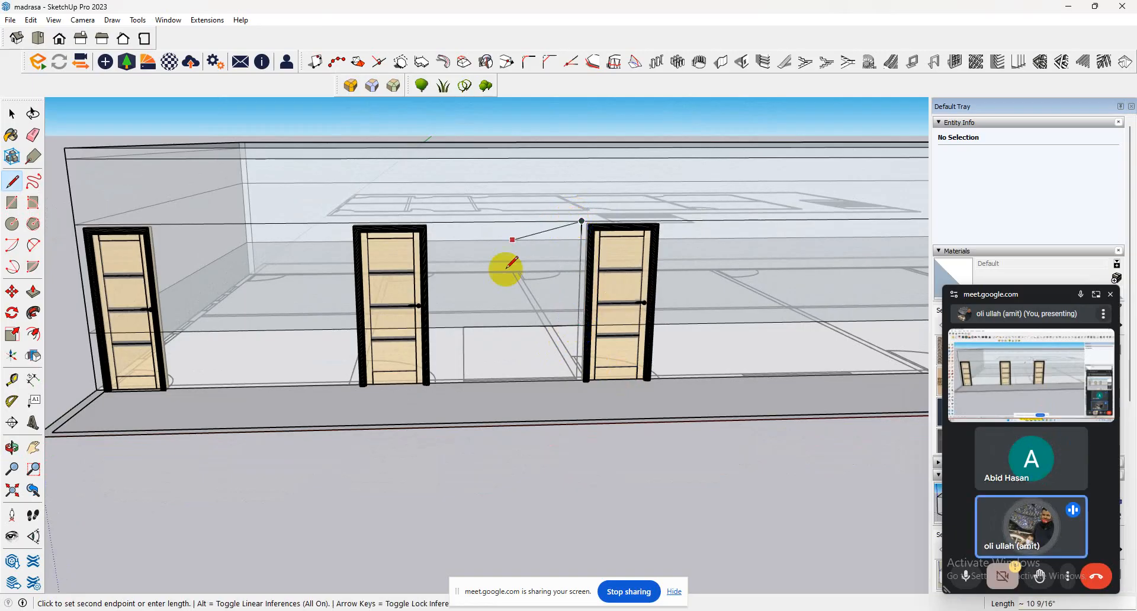
{"action": "left_click", "coordinate": [462, 222]}
{"action": "left_click", "coordinate": [463, 327]}
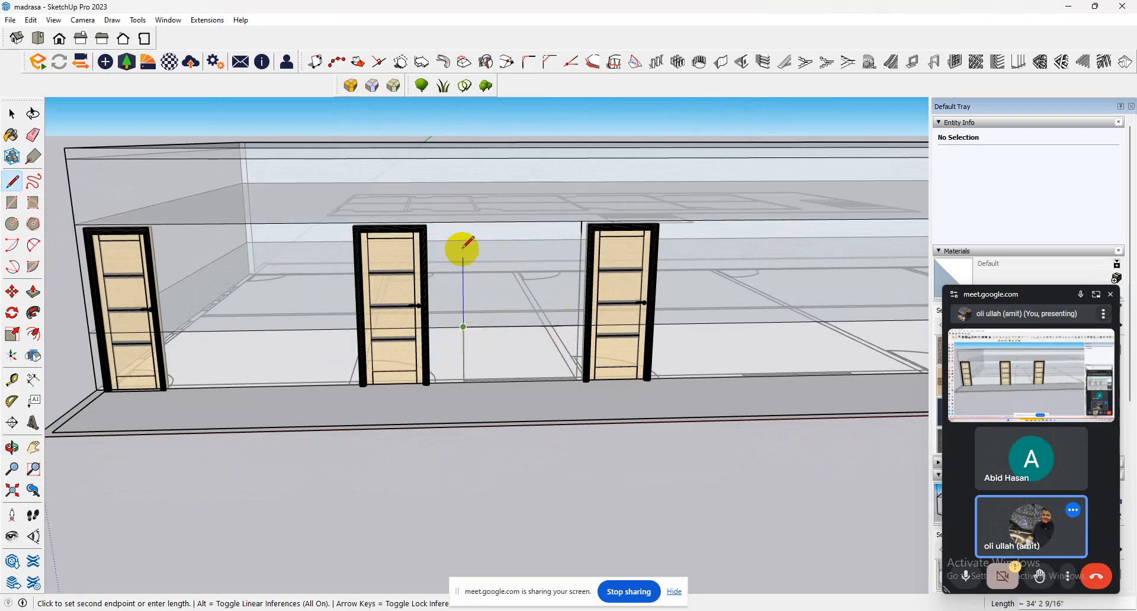
{"action": "left_click", "coordinate": [463, 222]}
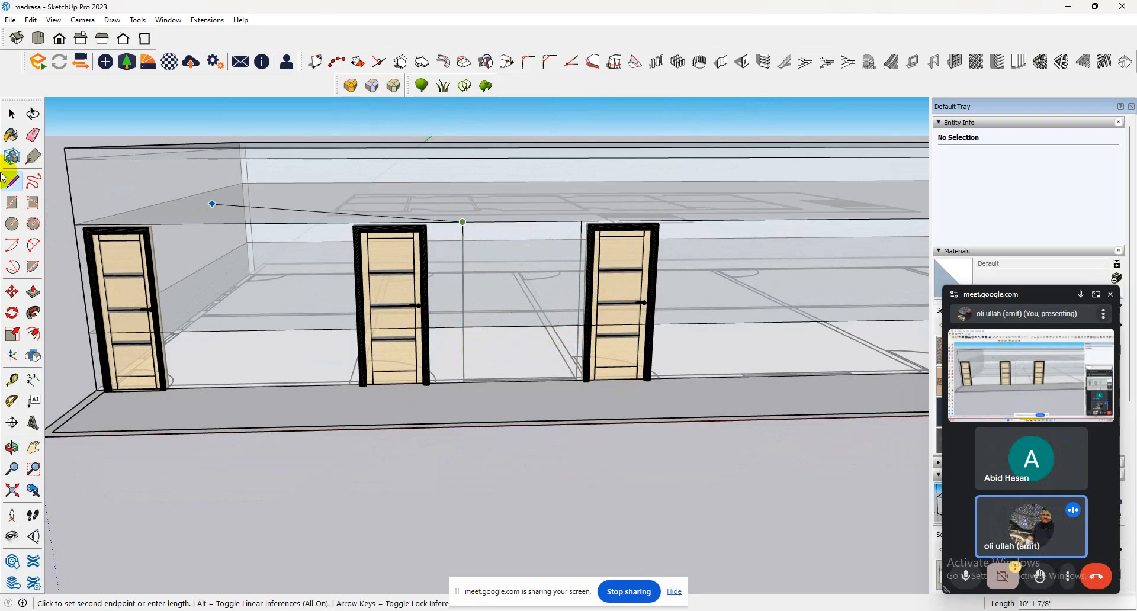
Select the front wall face around the window outline and turn off the X-ray face style.
{"action": "left_click", "coordinate": [12, 113]}
{"action": "left_click", "coordinate": [491, 279]}
{"action": "scroll", "coordinate": [523, 268], "scroll_direction": "down", "scroll_amount": 5}
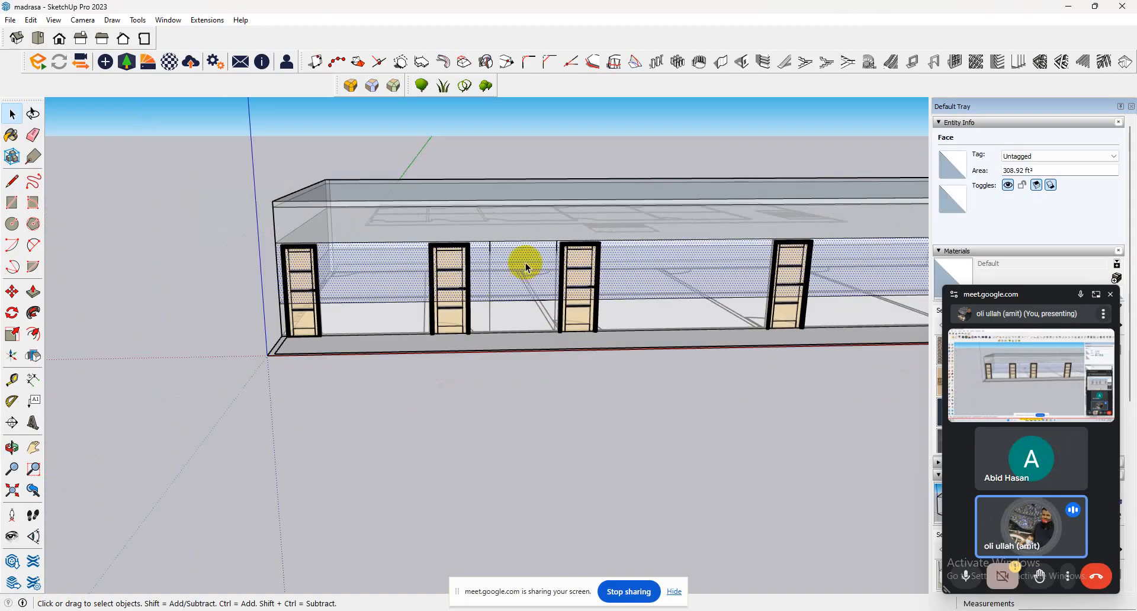
{"action": "scroll", "coordinate": [521, 261], "scroll_direction": "up", "scroll_amount": 1}
{"action": "middle_click_drag", "start_coordinate": [483, 232], "coordinate": [444, 376]}
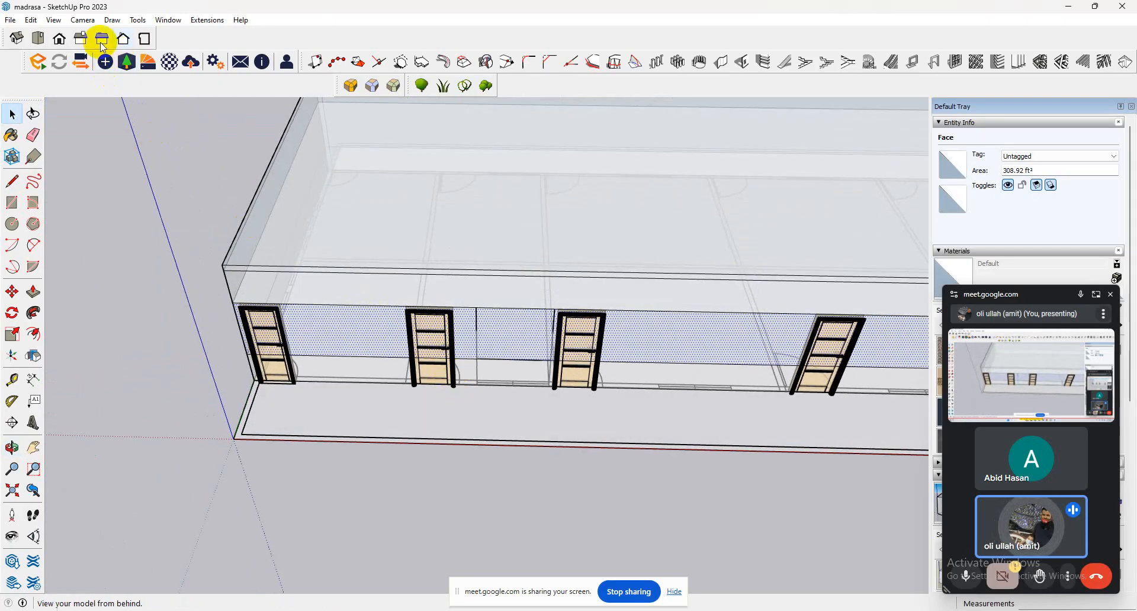
{"action": "left_click", "coordinate": [53, 20]}
{"action": "mouse_move", "coordinate": [119, 207]}
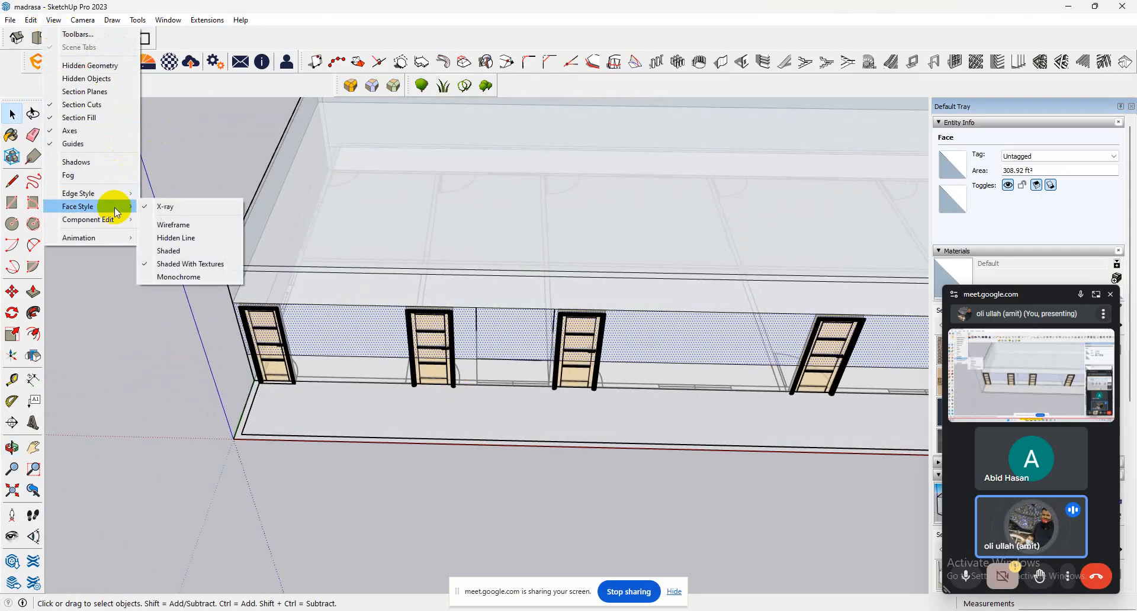
{"action": "left_click", "coordinate": [231, 206]}
{"action": "middle_click_drag", "start_coordinate": [560, 382], "coordinate": [622, 325]}
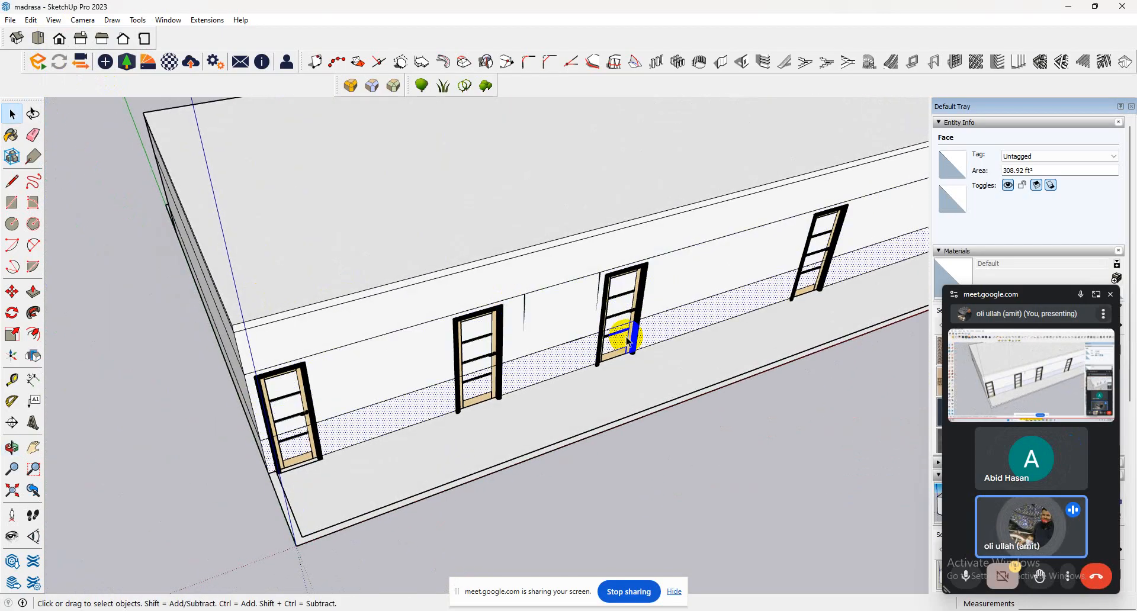
{"action": "left_click", "coordinate": [628, 341]}
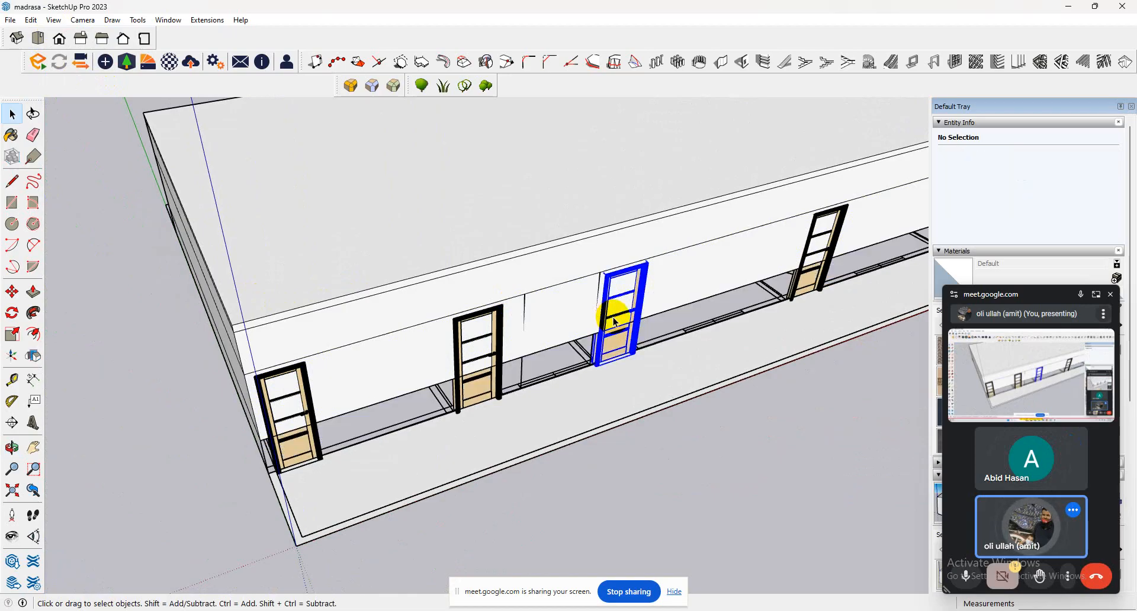
{"action": "left_click", "coordinate": [479, 359], "text": "shift"}
{"action": "scroll", "coordinate": [482, 370], "scroll_direction": "up", "scroll_amount": 3}
{"action": "left_click", "coordinate": [482, 370]}
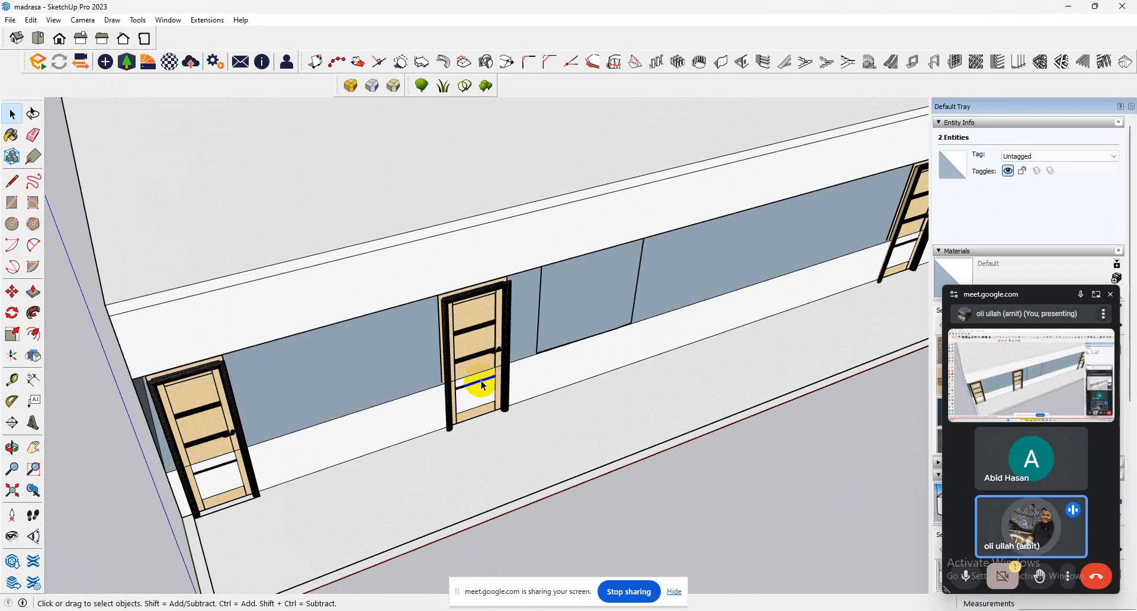
{"action": "key", "text": "super"}
{"action": "key", "text": "Escape"}
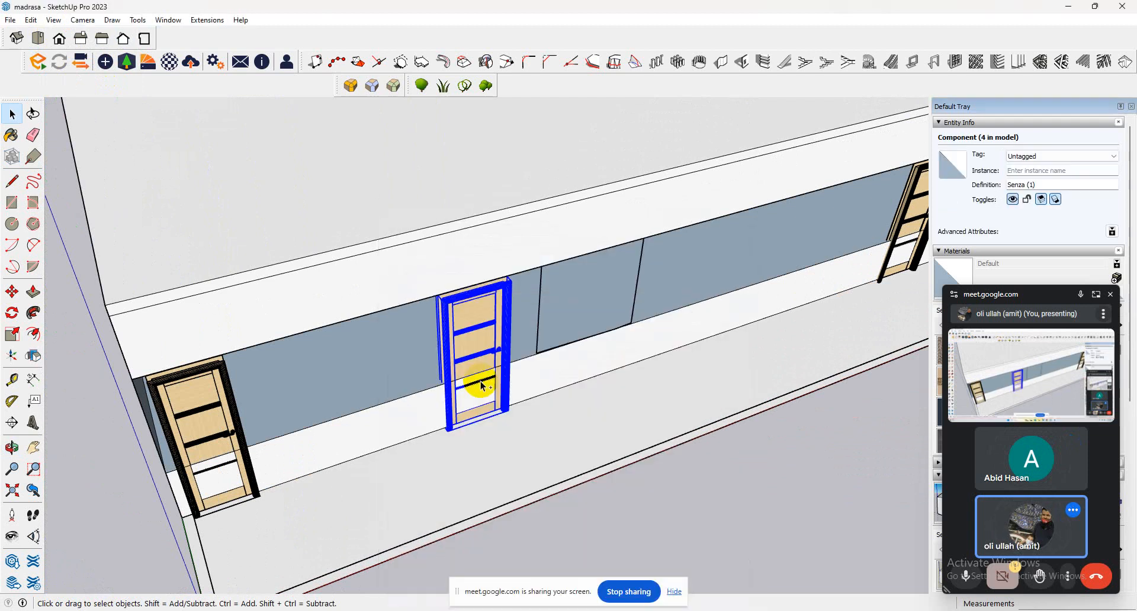
Move the two front-wall doors nearest the building's corner together about 5 11/16" along the wall, away from the corner.
{"action": "middle_click_drag", "start_coordinate": [483, 393], "coordinate": [752, 213]}
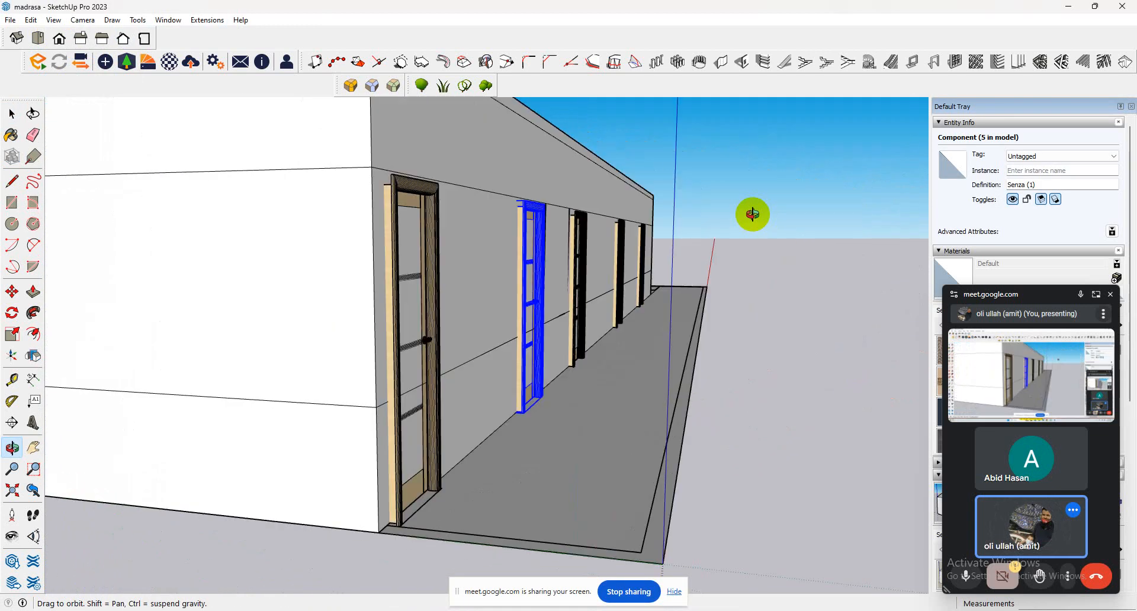
{"action": "left_click", "coordinate": [545, 373]}
{"action": "left_click", "coordinate": [539, 378]}
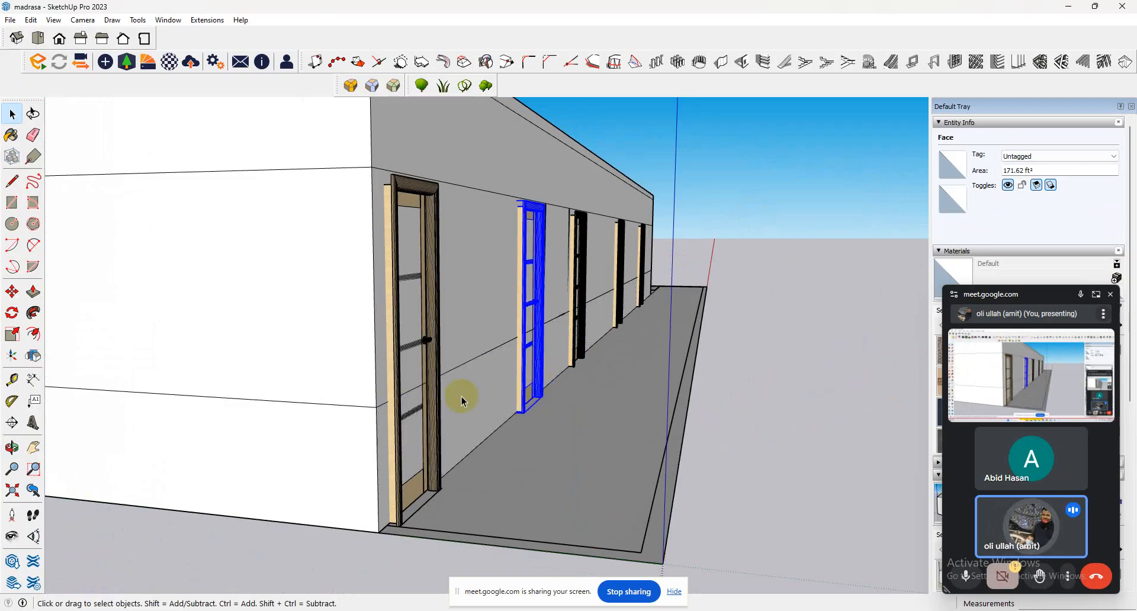
{"action": "left_click", "coordinate": [400, 453], "text": "shift"}
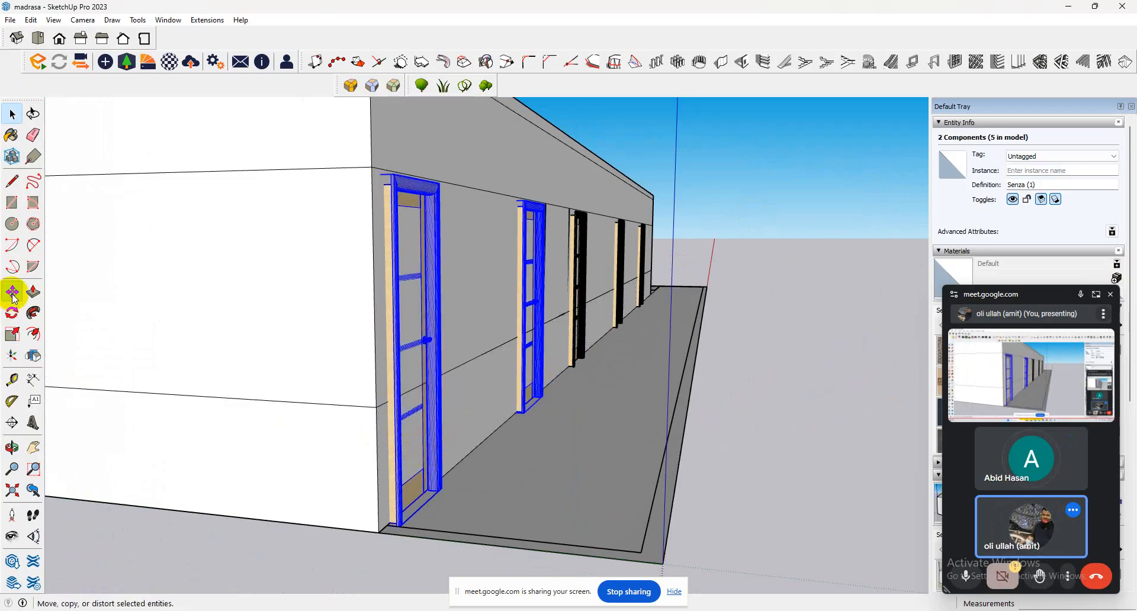
{"action": "left_click", "coordinate": [12, 294]}
{"action": "left_click", "coordinate": [391, 452]}
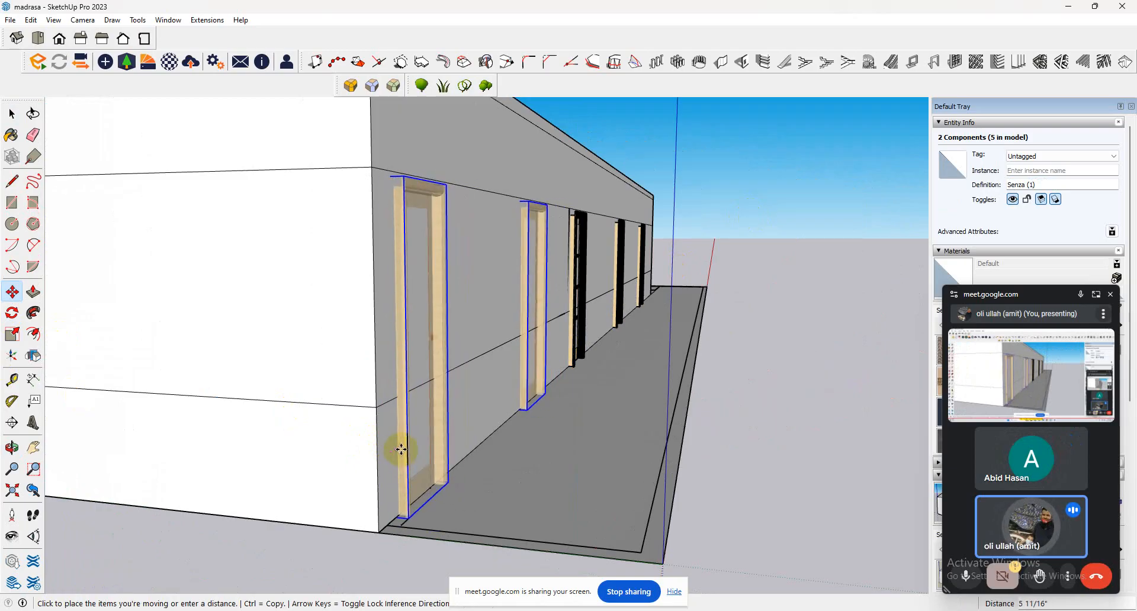
{"action": "left_click", "coordinate": [401, 450]}
Intersect the faces of the first door beside the building's corner with the model.
{"action": "middle_click_drag", "start_coordinate": [594, 388], "coordinate": [93, 282]}
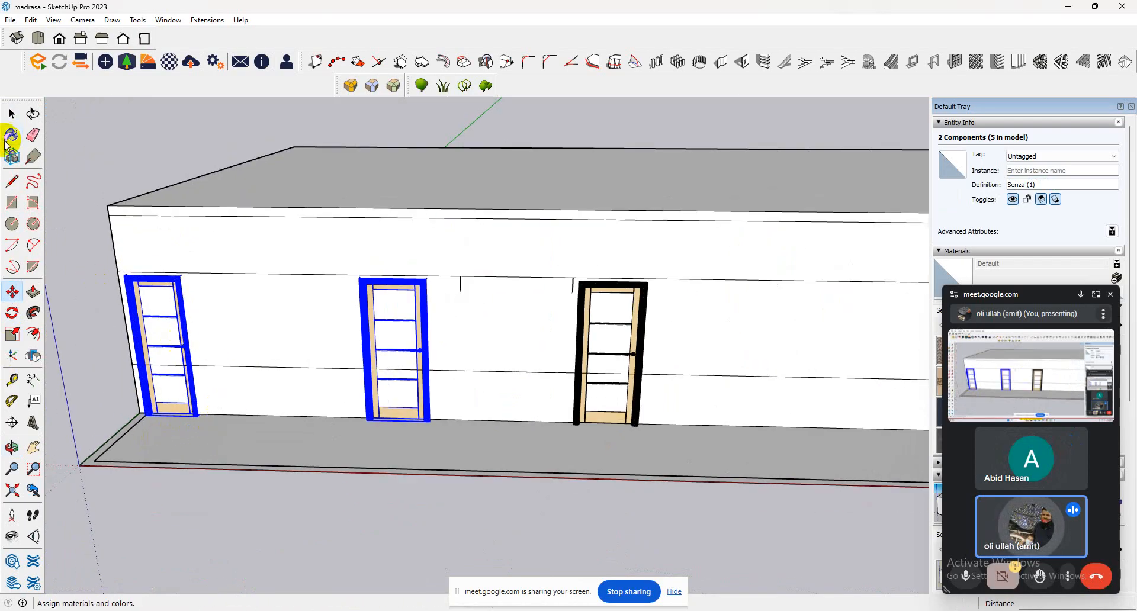
{"action": "left_click", "coordinate": [12, 113]}
{"action": "left_click", "coordinate": [282, 323]}
{"action": "left_click", "coordinate": [178, 297]}
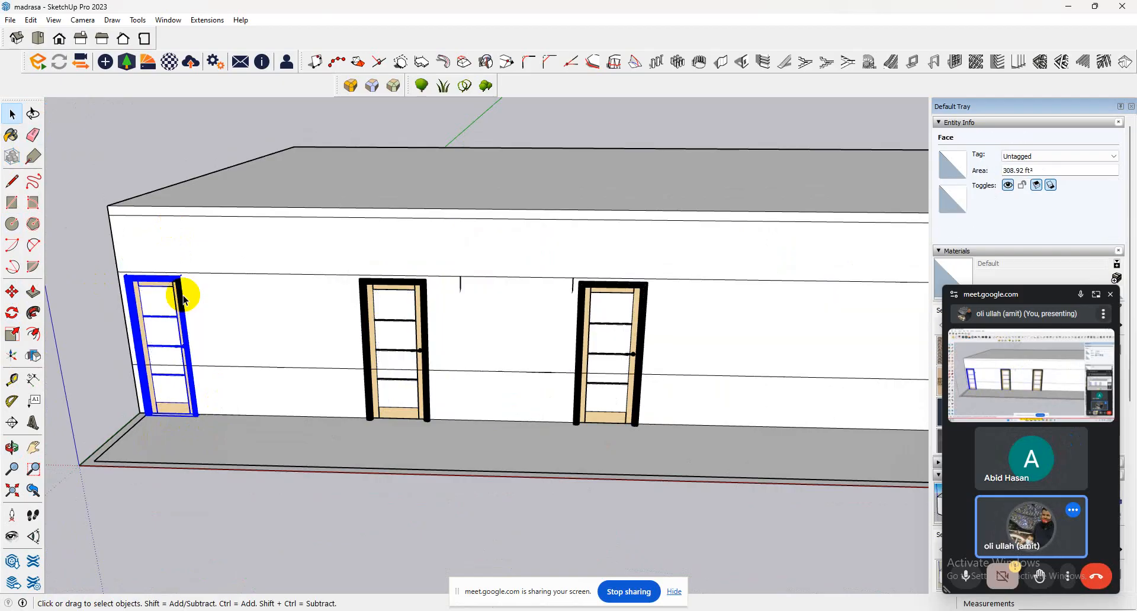
{"action": "right_click", "coordinate": [179, 297]}
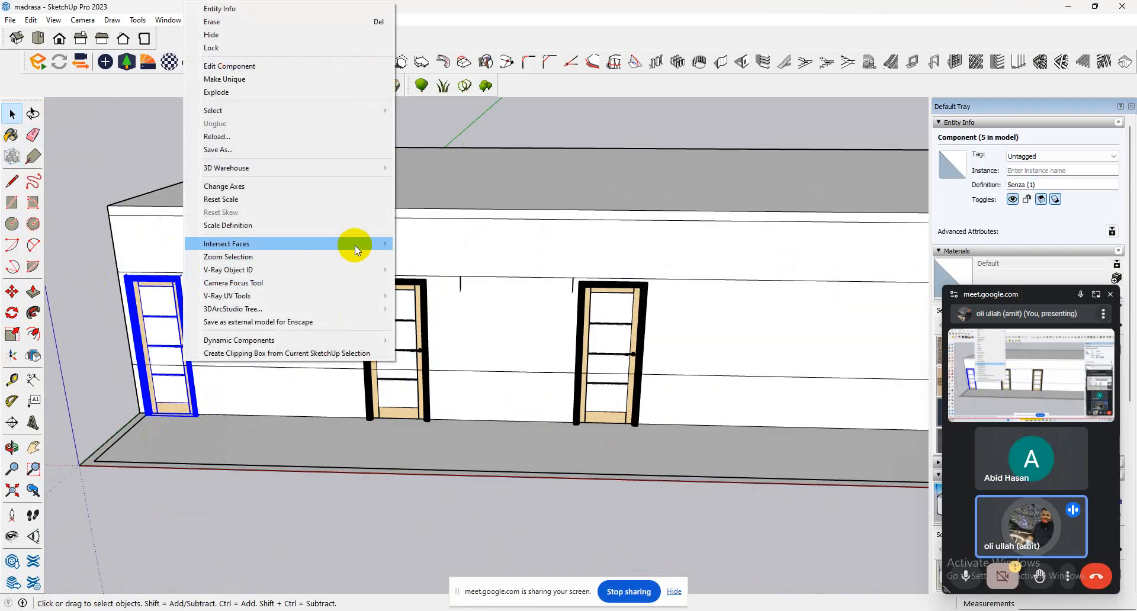
{"action": "mouse_move", "coordinate": [355, 243]}
{"action": "left_click", "coordinate": [428, 243]}
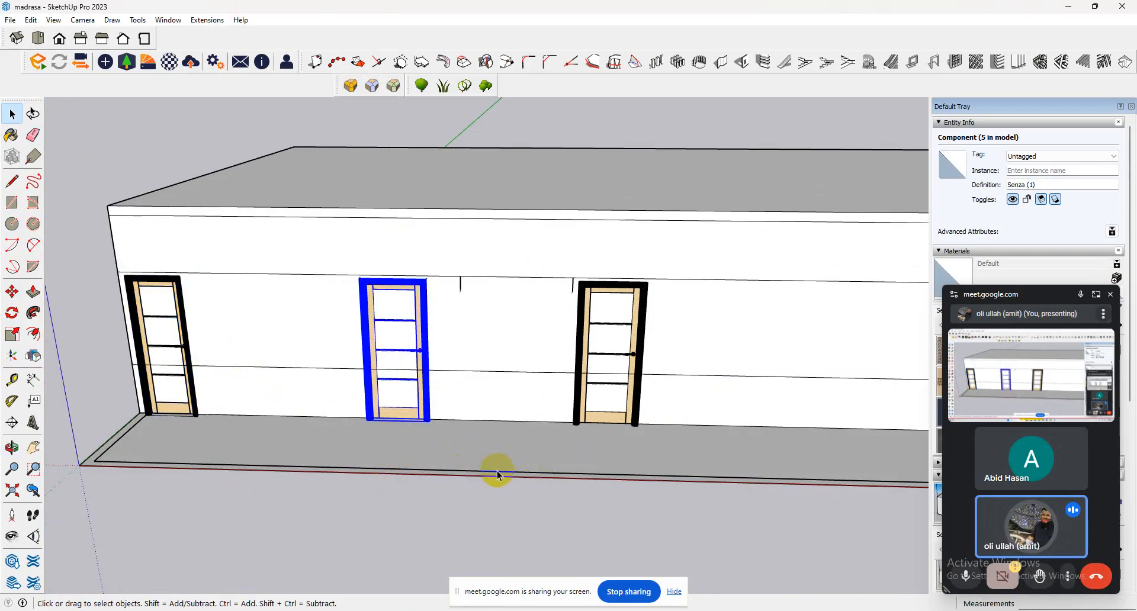
Delete the lower and upper wall faces enclosed by the first door's frame.
{"action": "scroll", "coordinate": [295, 378], "scroll_direction": "up", "scroll_amount": 5}
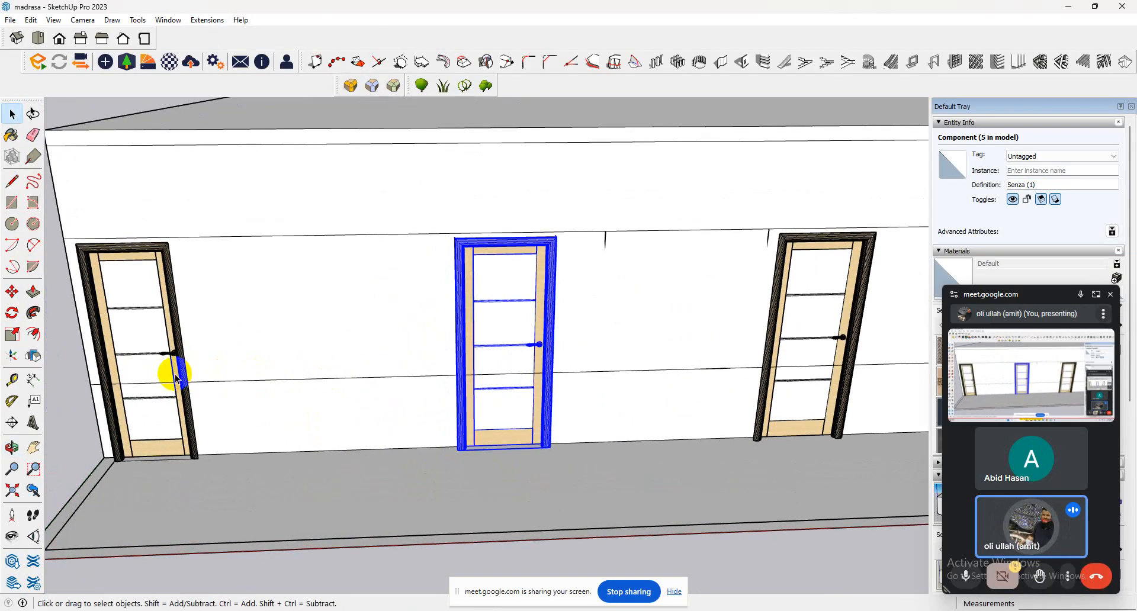
{"action": "scroll", "coordinate": [175, 379], "scroll_direction": "up", "scroll_amount": 3}
{"action": "left_click", "coordinate": [171, 400]}
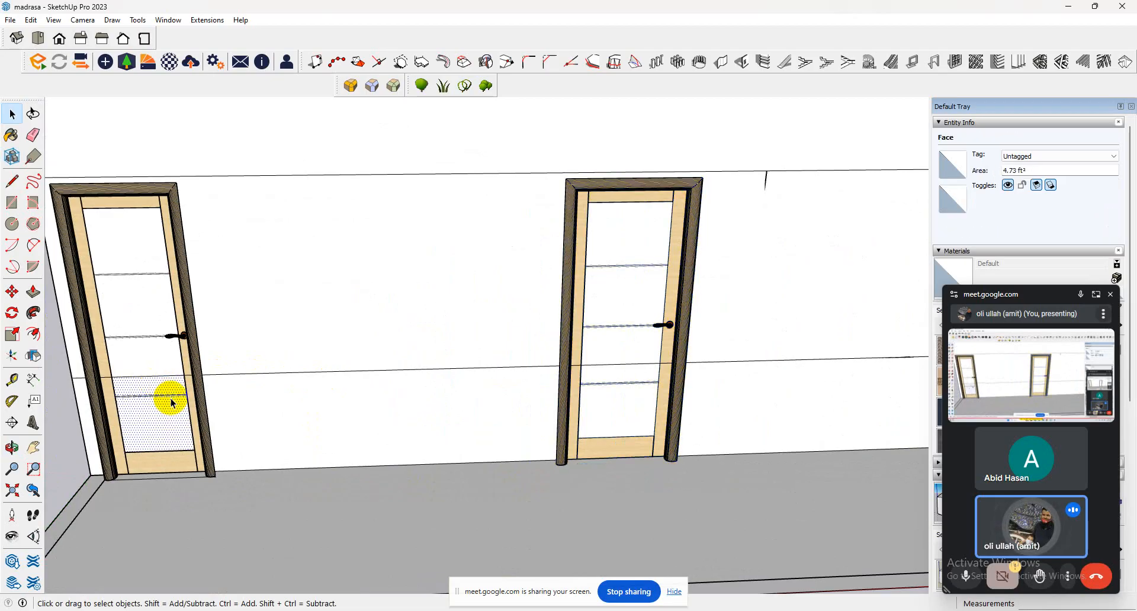
{"action": "key", "text": "Delete"}
{"action": "left_click", "coordinate": [163, 350]}
{"action": "key", "text": "Delete"}
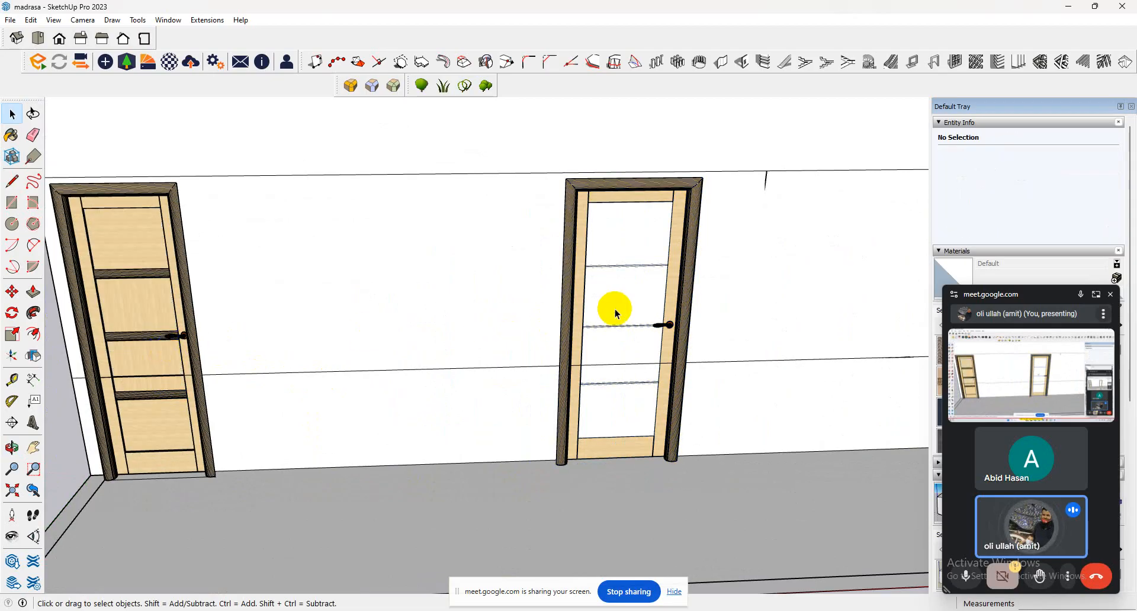
{"action": "left_click", "coordinate": [620, 346]}
{"action": "key", "text": "Delete"}
{"action": "key", "text": "ctrl+z"}
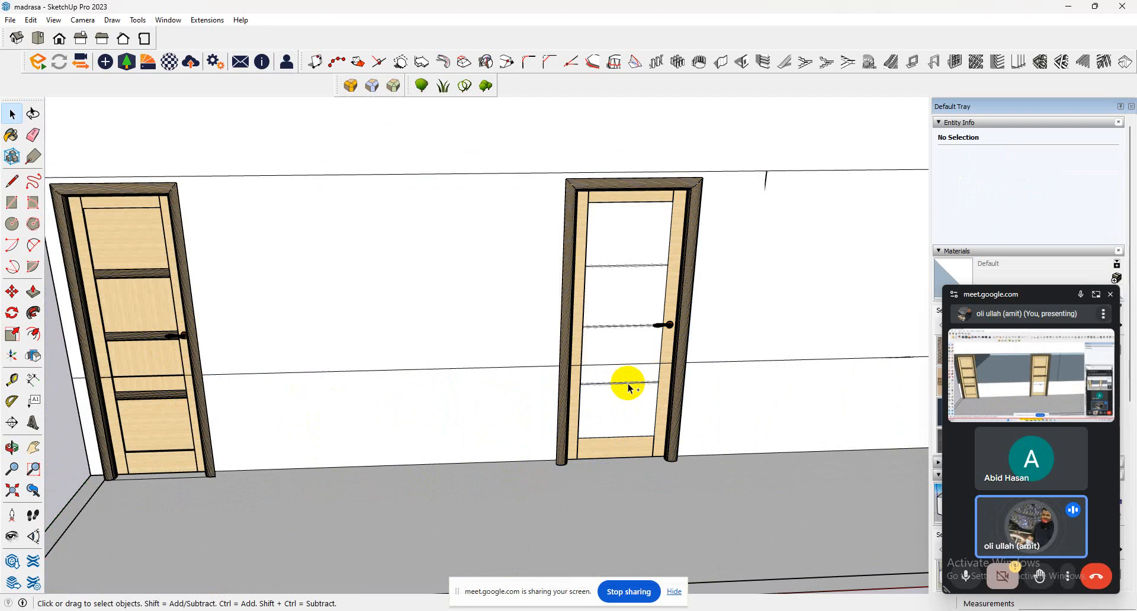
Intersect the second door's faces with the model.
{"action": "left_click", "coordinate": [629, 387]}
{"action": "right_click", "coordinate": [638, 392]}
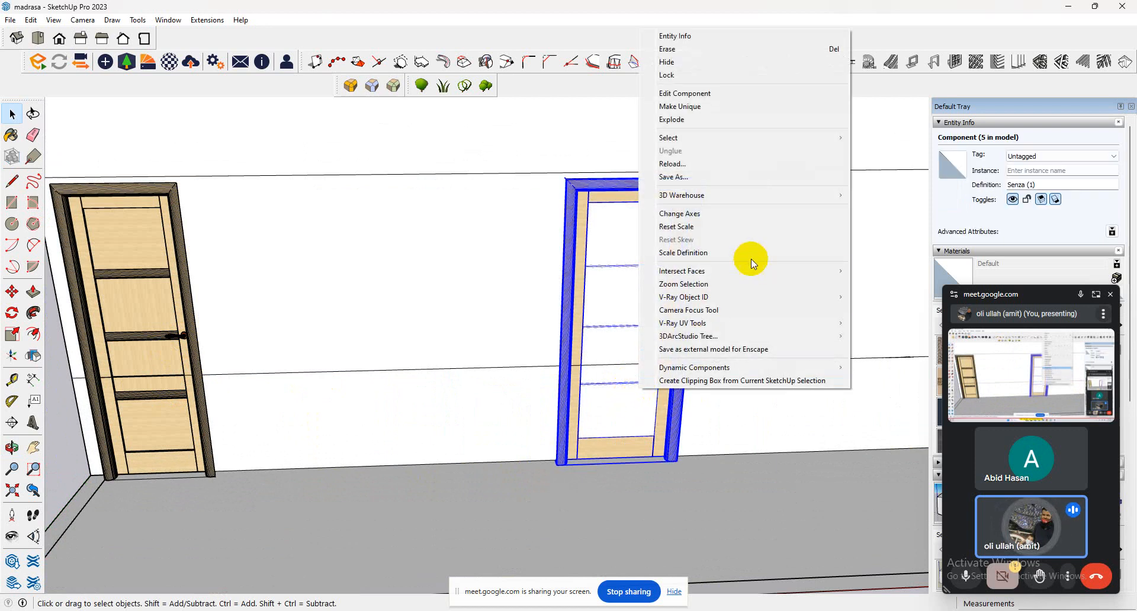
{"action": "mouse_move", "coordinate": [770, 271]}
{"action": "left_click", "coordinate": [865, 272]}
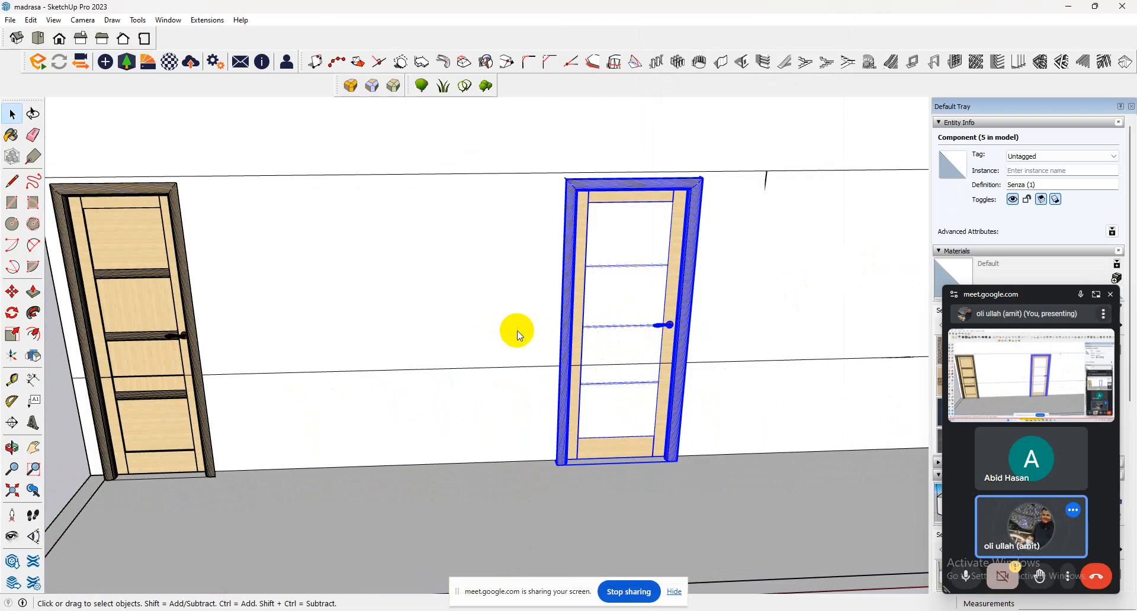
Delete the upper and lower wall faces enclosed by the second door's frame.
{"action": "scroll", "coordinate": [517, 331], "scroll_direction": "down", "scroll_amount": 4}
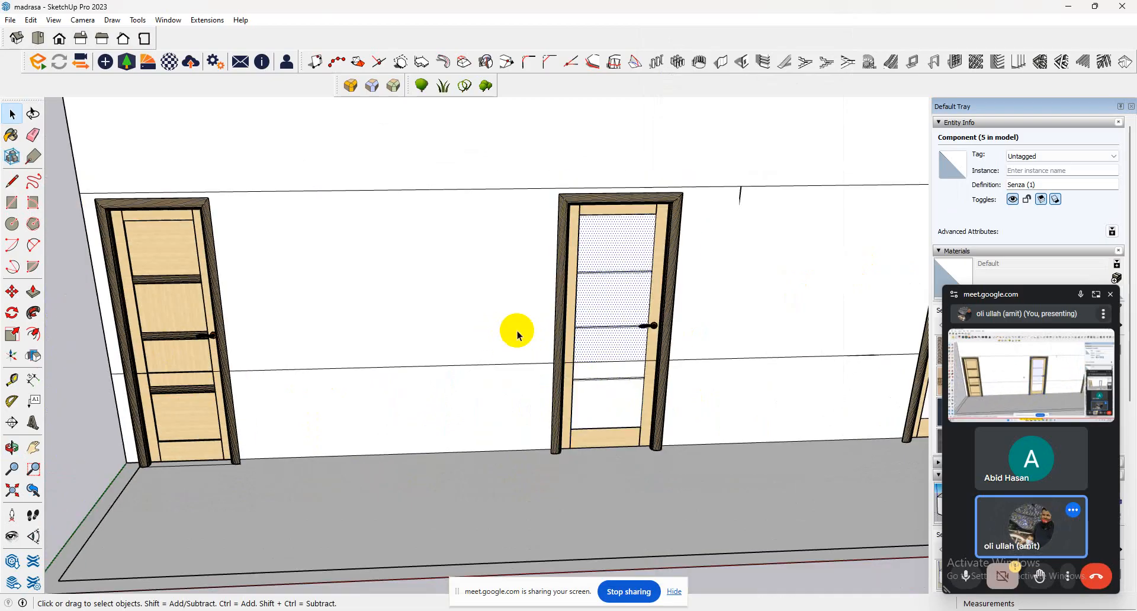
{"action": "left_click", "coordinate": [571, 395]}
{"action": "key", "text": "Delete"}
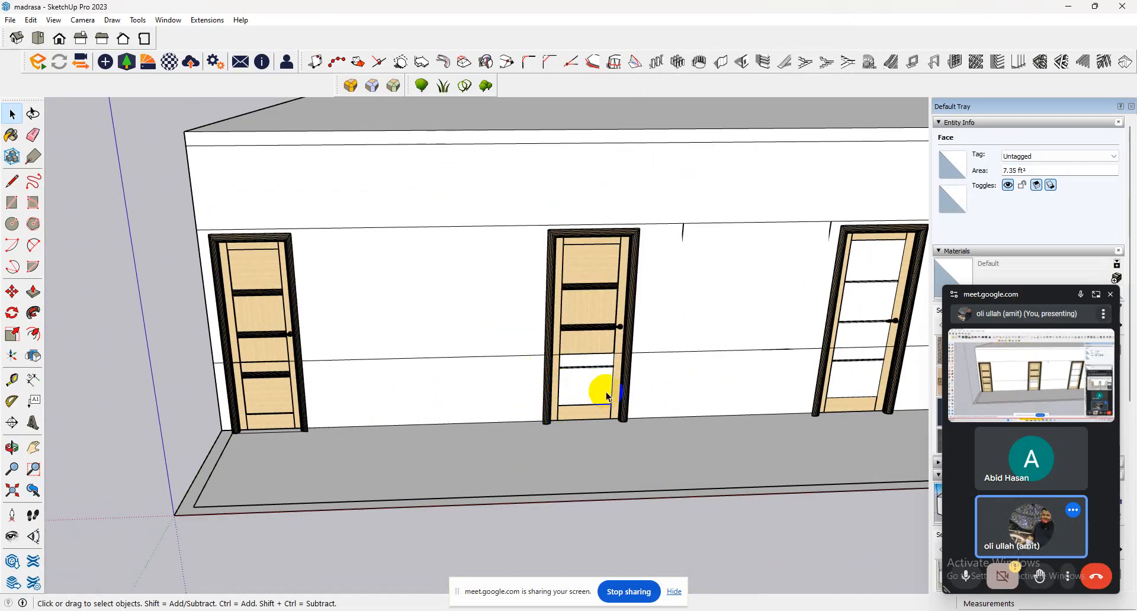
{"action": "left_click", "coordinate": [596, 390]}
{"action": "key", "text": "Delete"}
Try to intersect the third door with the model and check the wall face behind it by selecting it.
{"action": "left_click", "coordinate": [850, 375]}
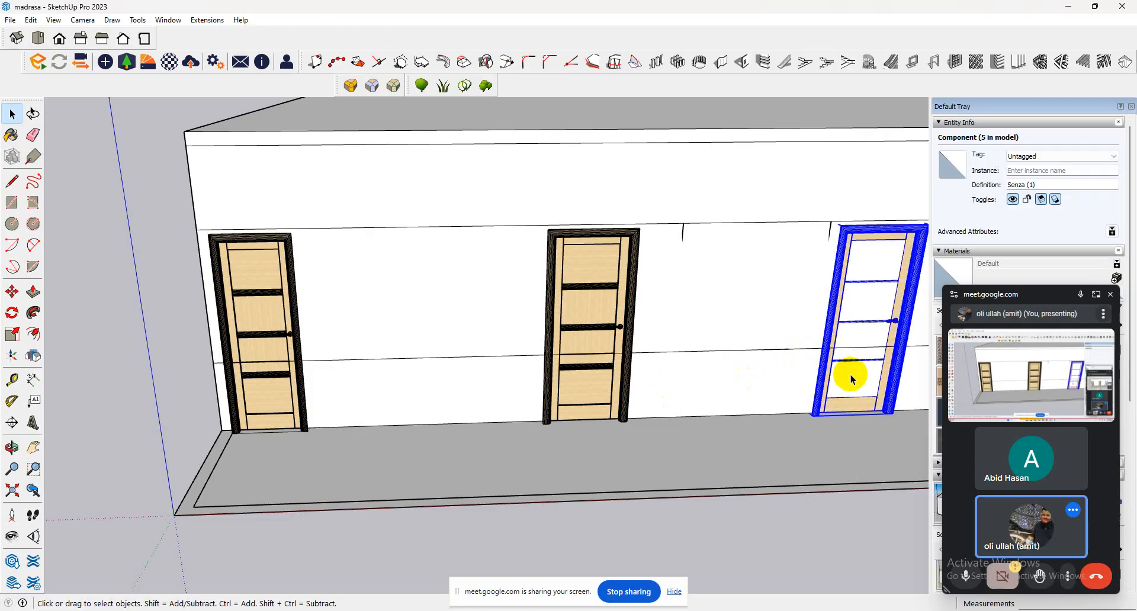
{"action": "right_click", "coordinate": [851, 375]}
{"action": "mouse_move", "coordinate": [961, 241]}
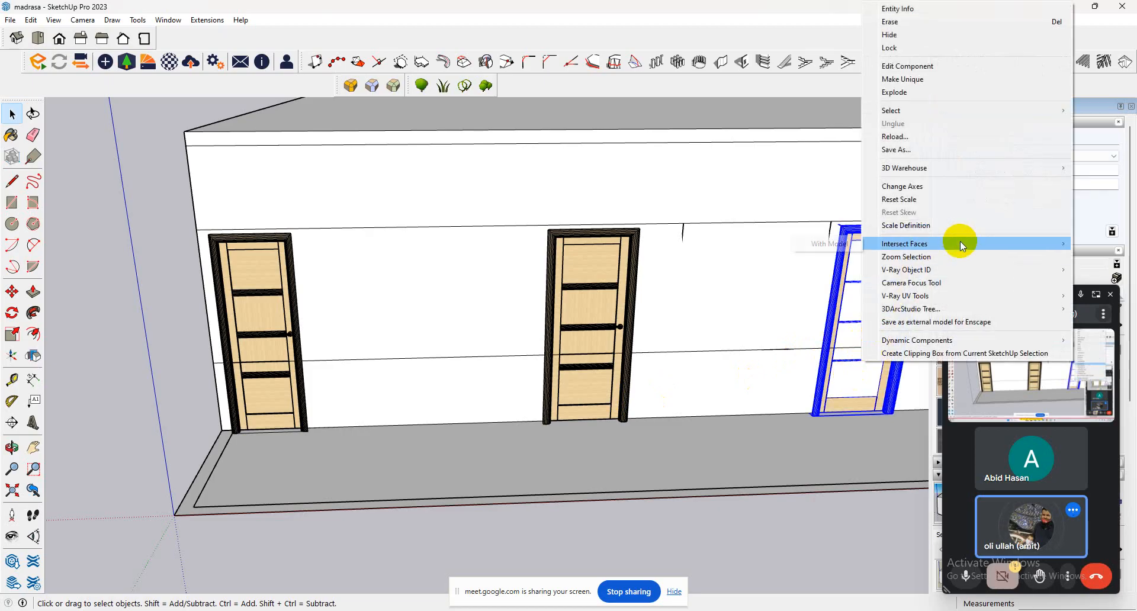
{"action": "left_click", "coordinate": [796, 249]}
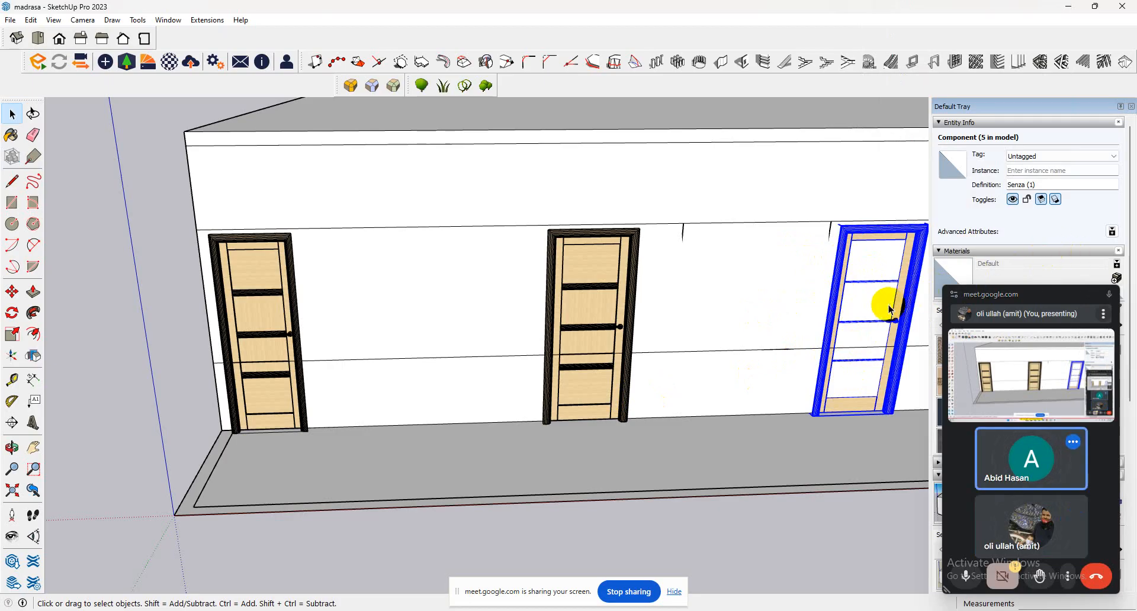
{"action": "scroll", "coordinate": [832, 310], "scroll_direction": "up", "scroll_amount": 2}
{"action": "scroll", "coordinate": [577, 343], "scroll_direction": "down", "scroll_amount": 4}
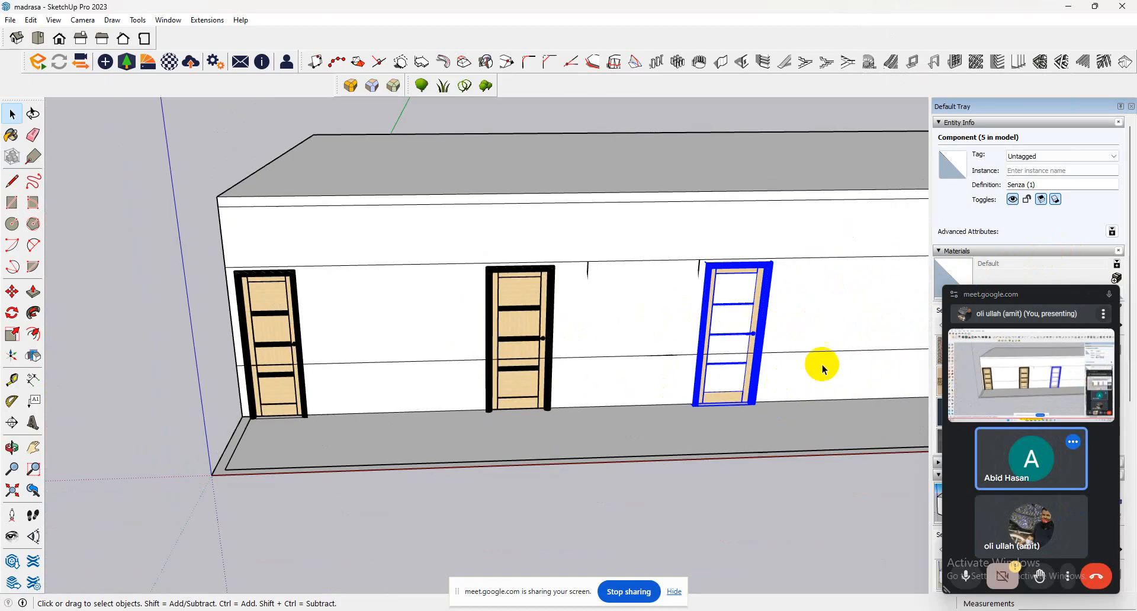
{"action": "scroll", "coordinate": [822, 365], "scroll_direction": "up", "scroll_amount": 2}
{"action": "scroll", "coordinate": [738, 331], "scroll_direction": "up", "scroll_amount": 3}
{"action": "left_click", "coordinate": [702, 319]}
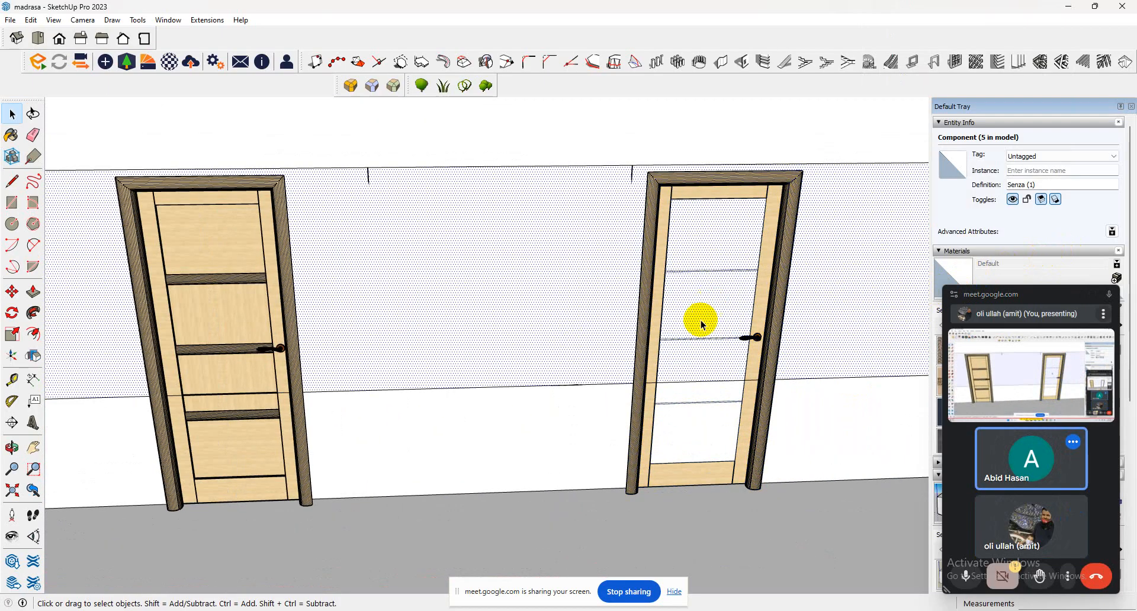
{"action": "scroll", "coordinate": [533, 356], "scroll_direction": "down", "scroll_amount": 5}
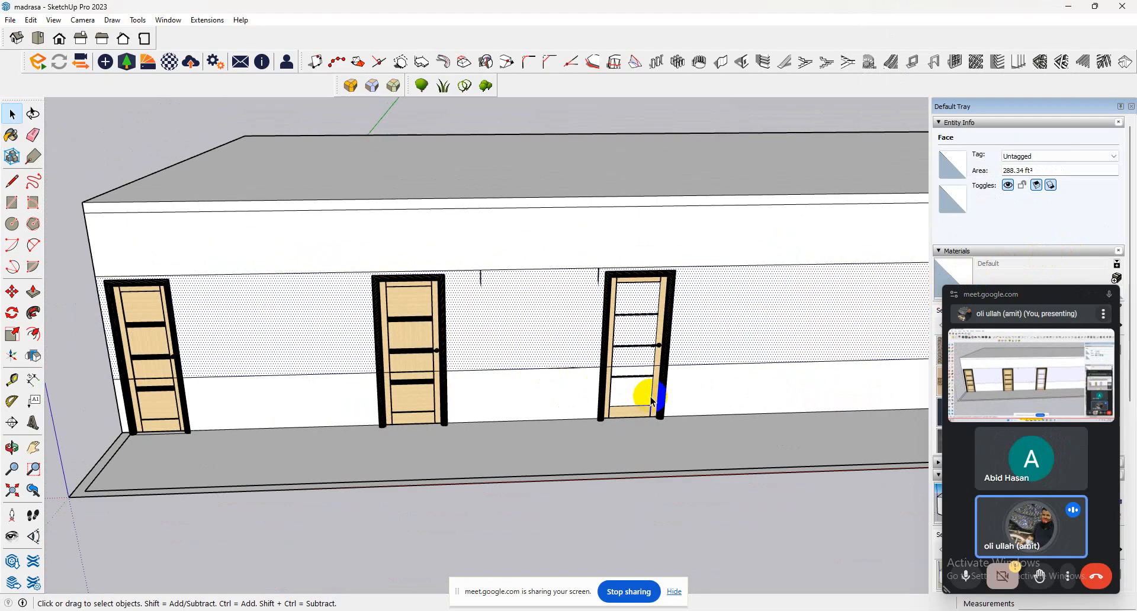
{"action": "left_click", "coordinate": [641, 393]}
{"action": "scroll", "coordinate": [641, 407], "scroll_direction": "up", "scroll_amount": 2}
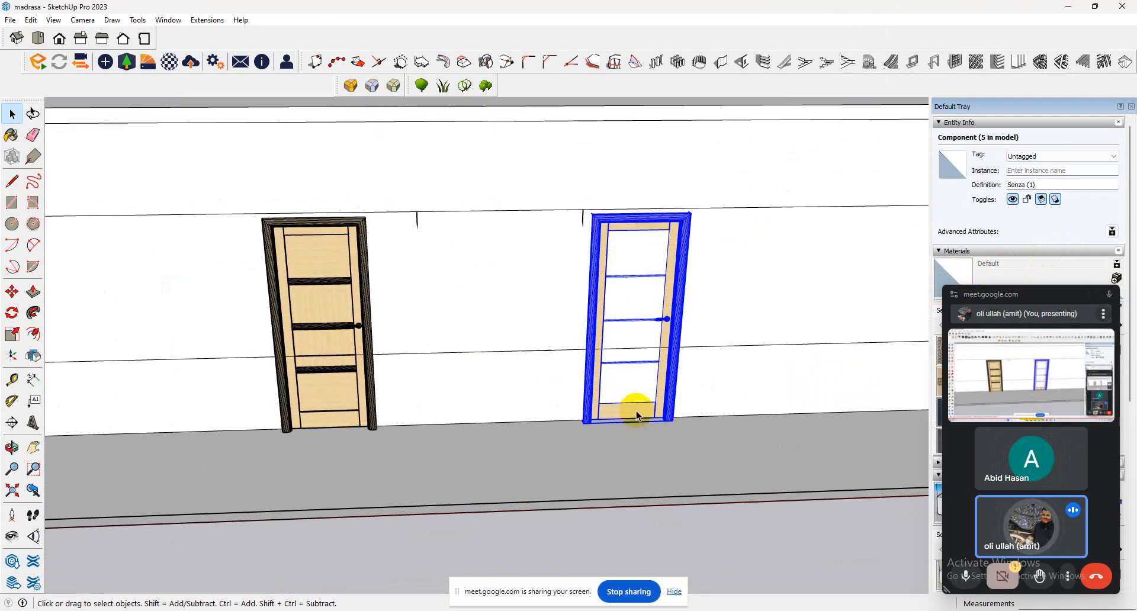
{"action": "double_click", "coordinate": [637, 403]}
{"action": "double_click", "coordinate": [637, 403]}
{"action": "left_click", "coordinate": [643, 520]}
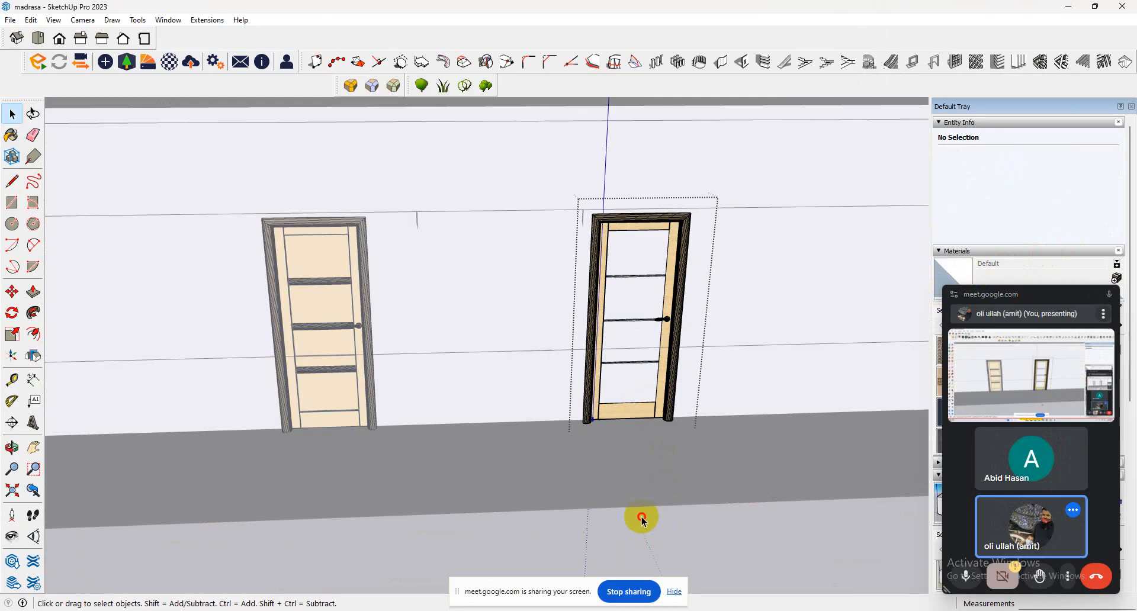
{"action": "left_click", "coordinate": [647, 520]}
{"action": "scroll", "coordinate": [648, 329], "scroll_direction": "up", "scroll_amount": 2}
{"action": "left_click", "coordinate": [650, 246]}
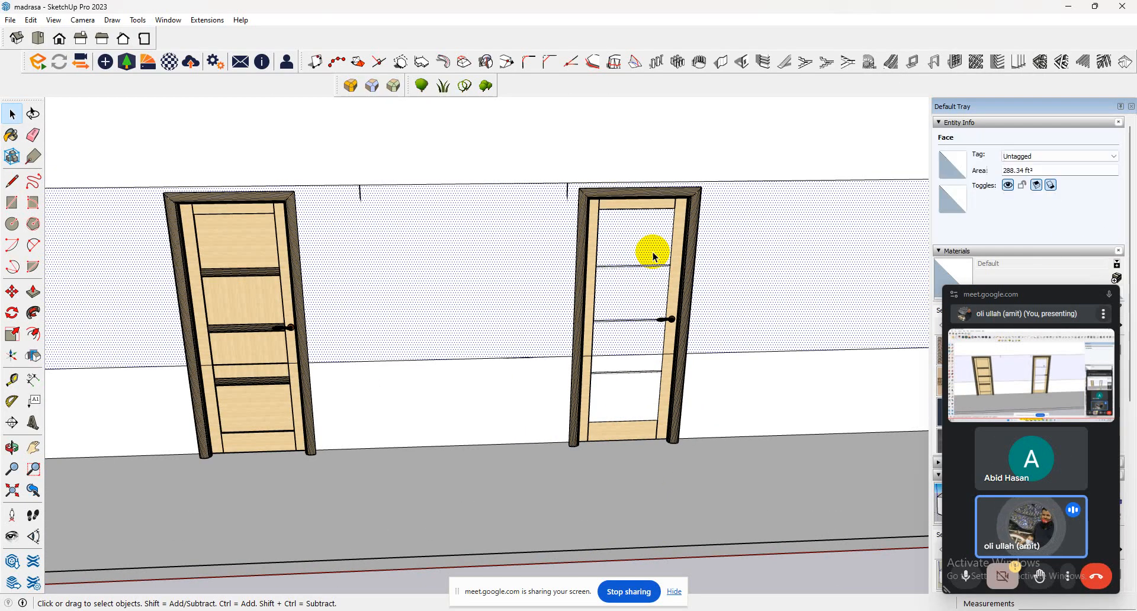
{"action": "left_click", "coordinate": [629, 381]}
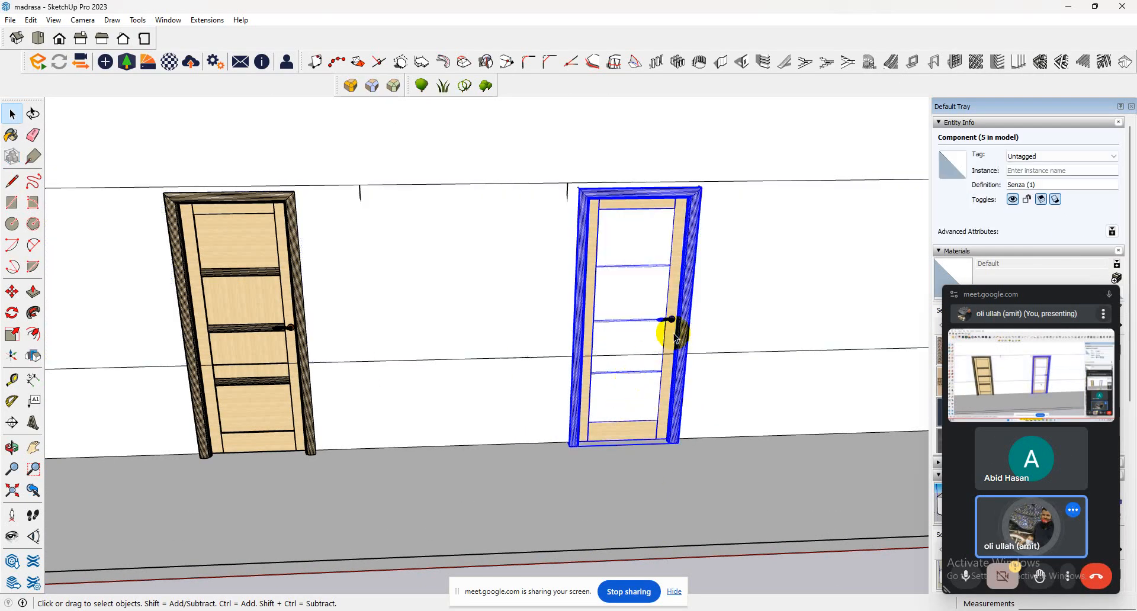
{"action": "scroll", "coordinate": [580, 325], "scroll_direction": "down", "scroll_amount": 3}
{"action": "mouse_move", "coordinate": [584, 303]}
{"action": "middle_mouse_down"}
{"action": "mouse_move", "coordinate": [738, 416]}
{"action": "mouse_move", "coordinate": [883, 431]}
{"action": "mouse_move", "coordinate": [601, 318]}
{"action": "middle_mouse_up"}
{"action": "double_click", "coordinate": [554, 318]}
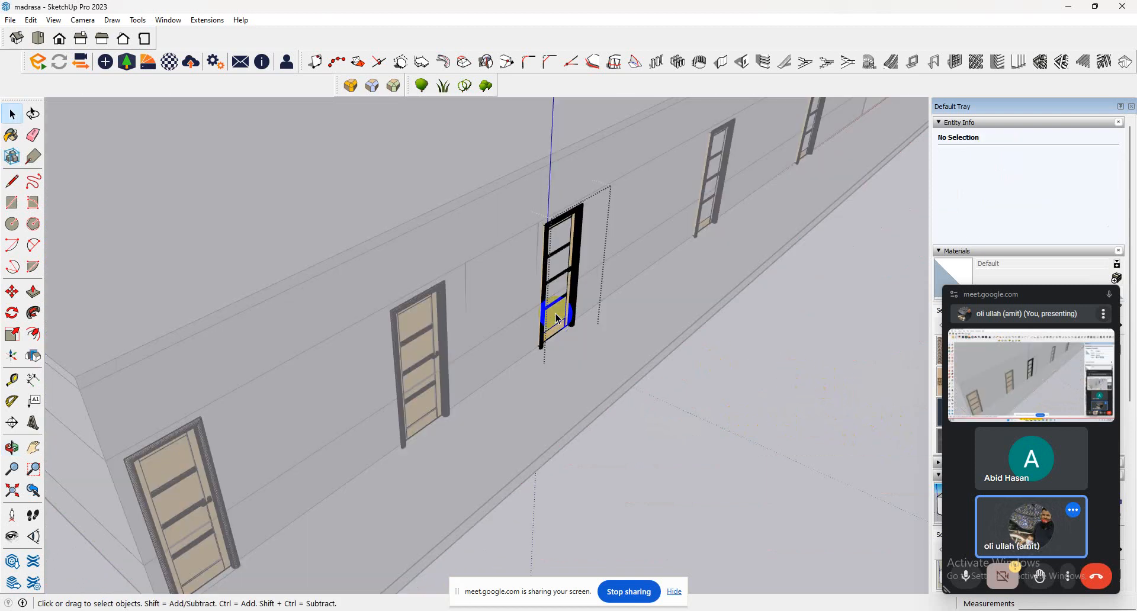
{"action": "left_click", "coordinate": [738, 431]}
Select the third door and intersect its faces with the model again.
{"action": "left_click", "coordinate": [536, 282]}
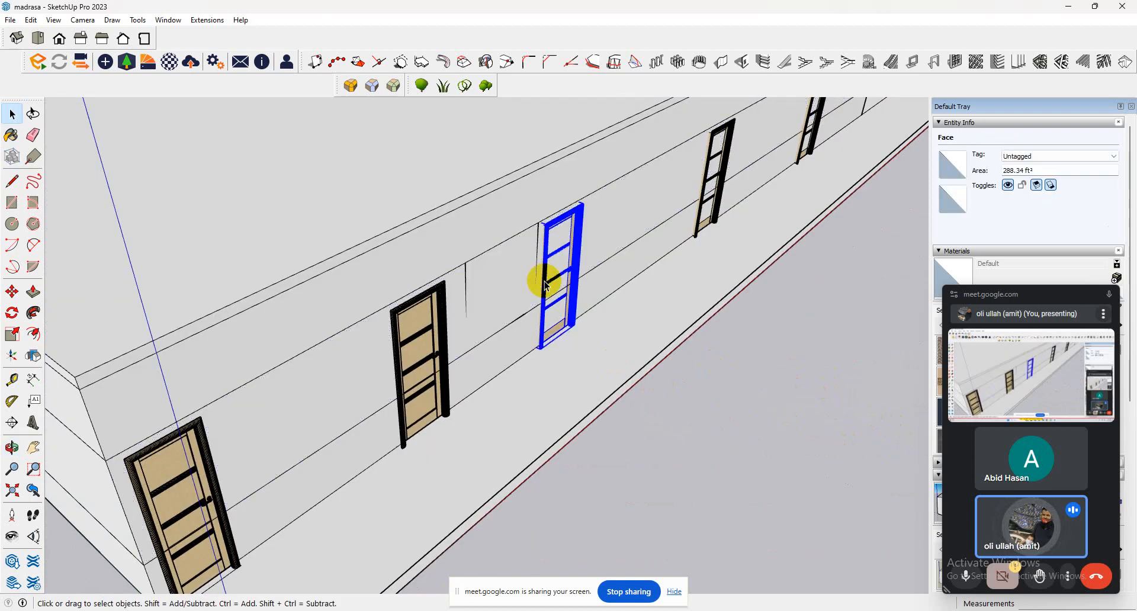
{"action": "right_click", "coordinate": [542, 279]}
{"action": "mouse_move", "coordinate": [673, 245]}
{"action": "left_click", "coordinate": [783, 243]}
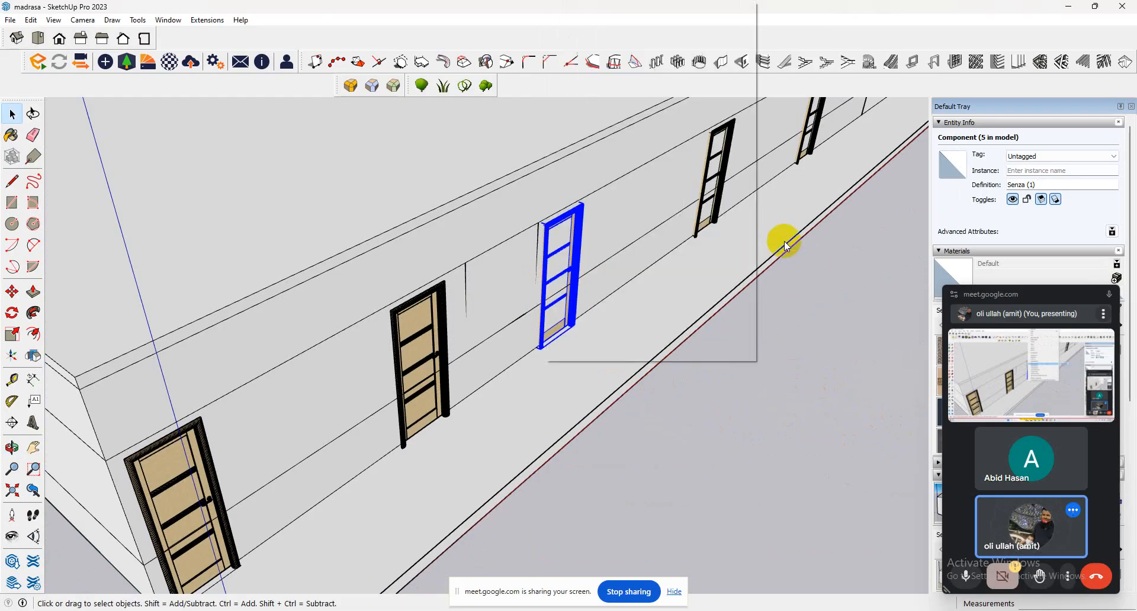
Delete the upper and lower wall faces enclosed by the third door's frame.
{"action": "left_click", "coordinate": [564, 273]}
{"action": "middle_click_drag", "start_coordinate": [587, 284], "coordinate": [278, 292]}
{"action": "key", "text": "Delete"}
{"action": "left_click", "coordinate": [613, 368]}
{"action": "key", "text": "Delete"}
{"action": "scroll", "coordinate": [515, 359], "scroll_direction": "down", "scroll_amount": 2}
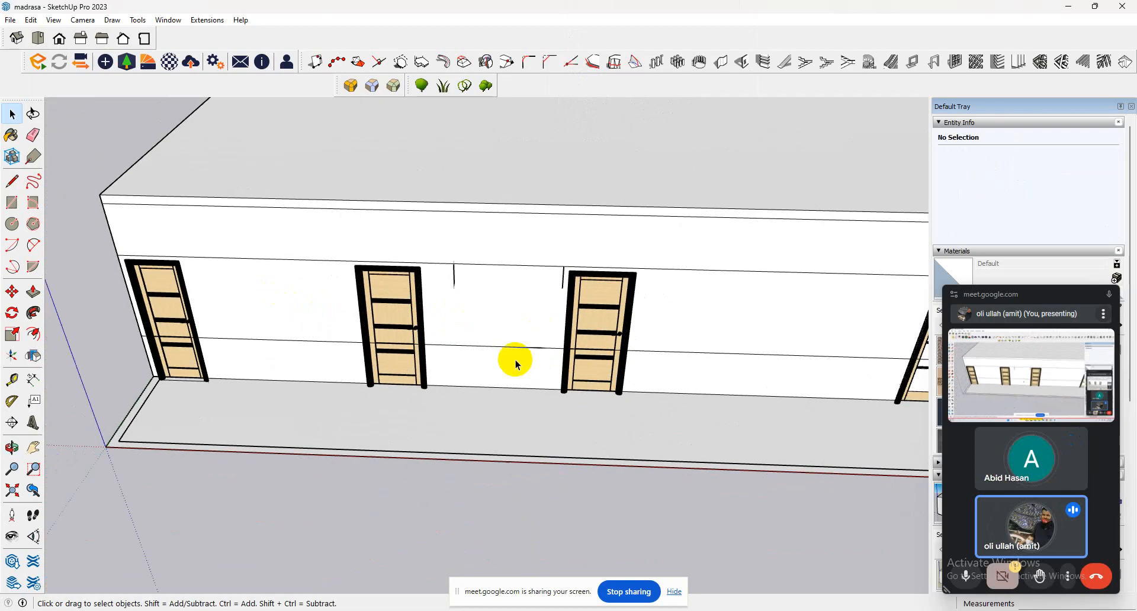
Select the front wall face behind the fourth door and intersect it with the model.
{"action": "scroll", "coordinate": [515, 363], "scroll_direction": "down", "scroll_amount": 3}
{"action": "left_click", "coordinate": [776, 355]}
{"action": "scroll", "coordinate": [776, 355], "scroll_direction": "up", "scroll_amount": 3}
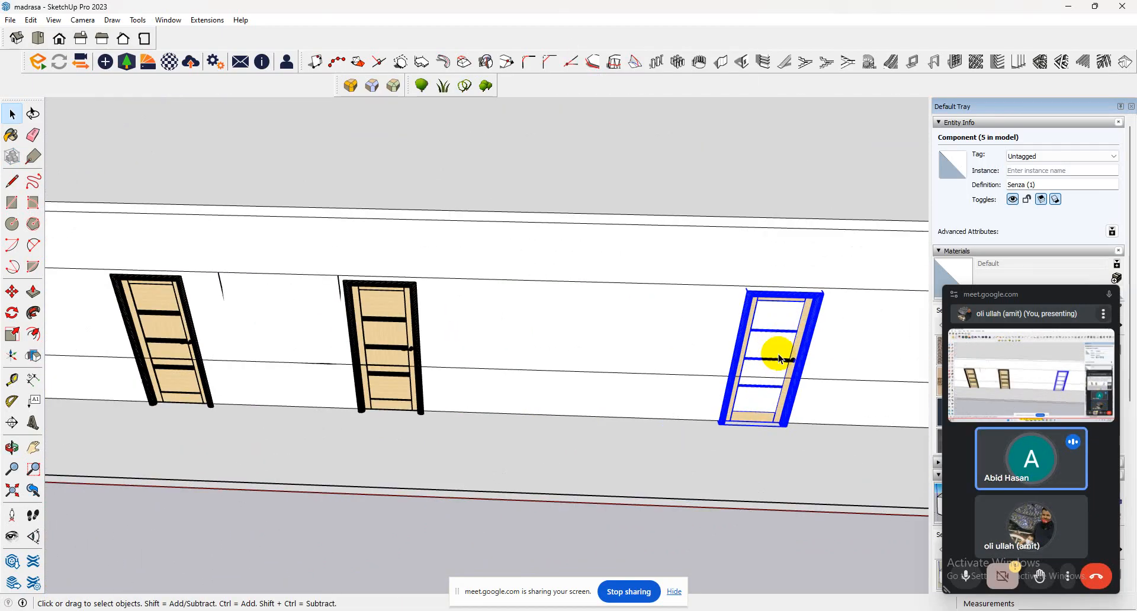
{"action": "middle_click_drag", "start_coordinate": [778, 354], "coordinate": [576, 260]}
{"action": "key", "text": "space"}
{"action": "scroll", "coordinate": [801, 378], "scroll_direction": "up", "scroll_amount": 5}
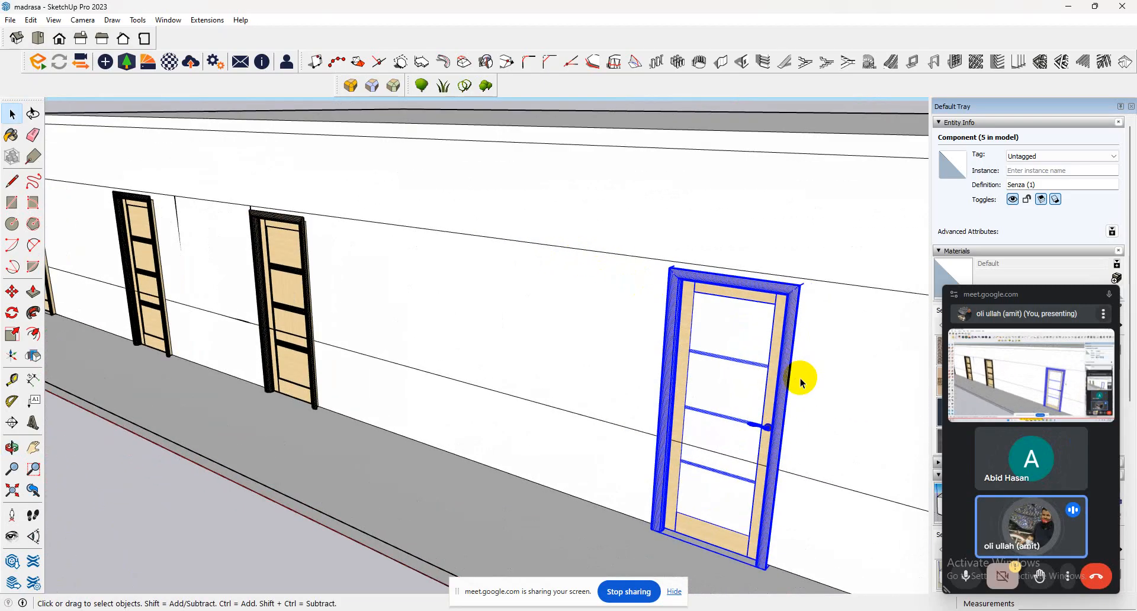
{"action": "left_click", "coordinate": [733, 379]}
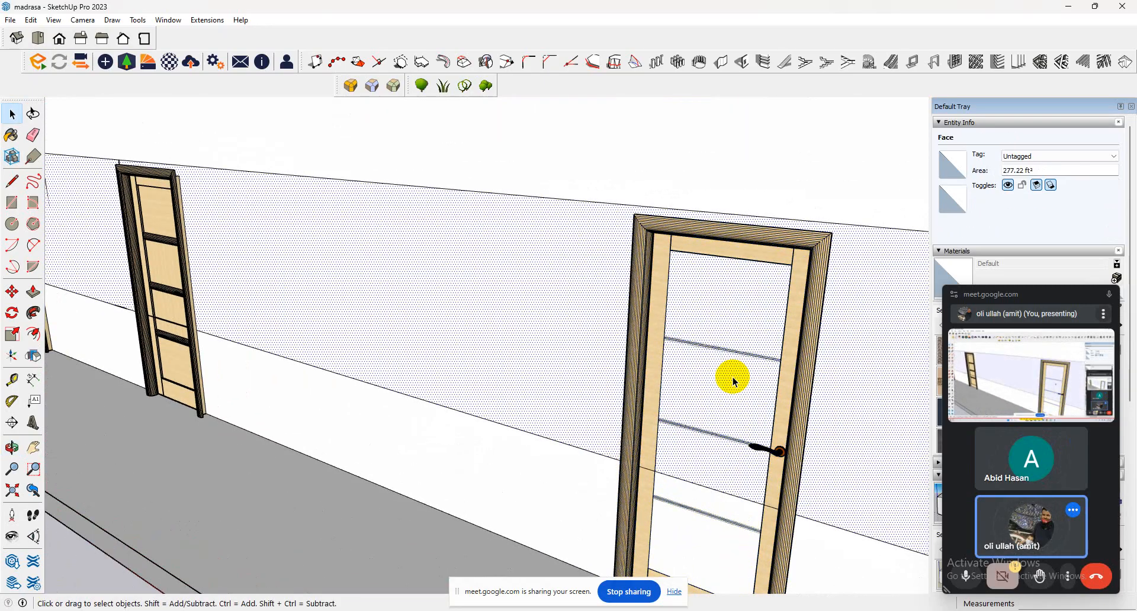
{"action": "right_click", "coordinate": [733, 380]}
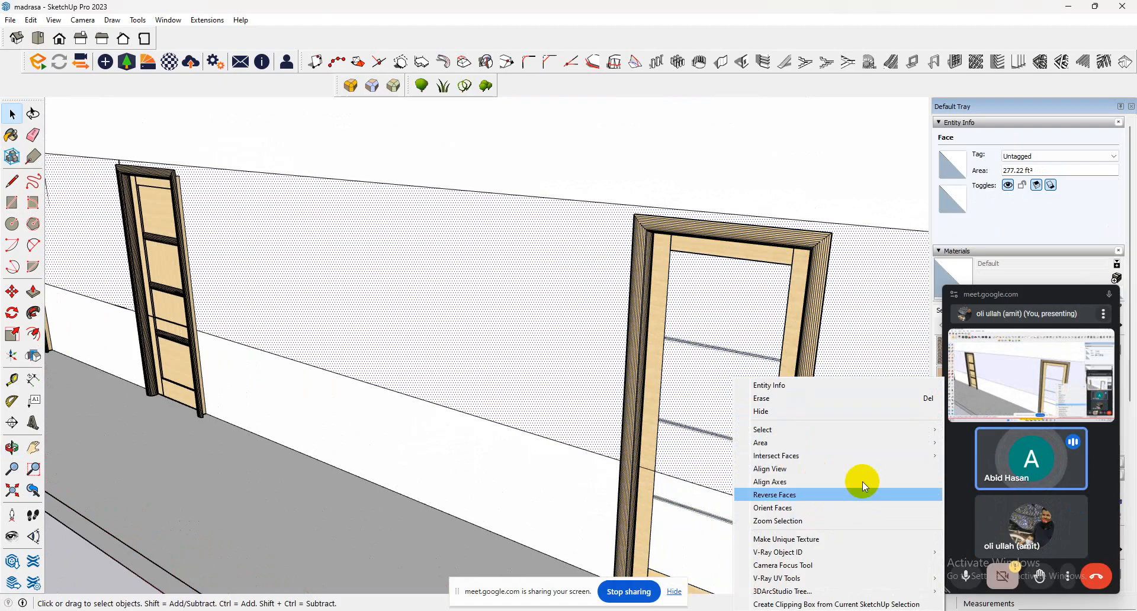
{"action": "mouse_move", "coordinate": [874, 453]}
{"action": "left_click", "coordinate": [981, 456]}
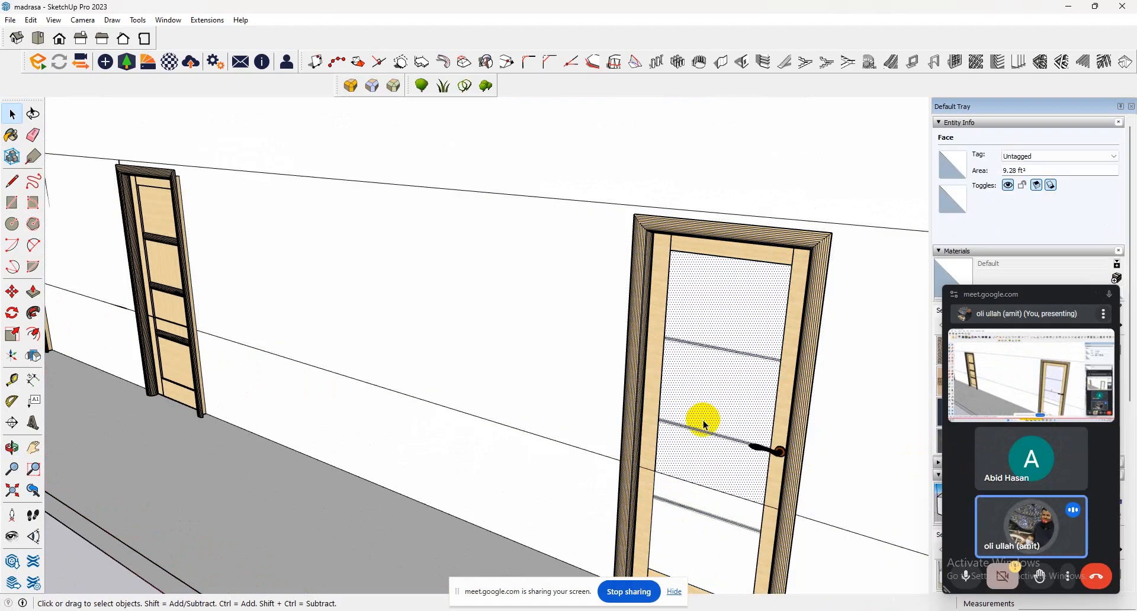
Delete the upper wall face inside the fourth door's frame, then intersect the lower wall face with the model and delete its enclosed part.
{"action": "key", "text": "Delete"}
{"action": "left_click", "coordinate": [691, 524]}
{"action": "left_click", "coordinate": [724, 503]}
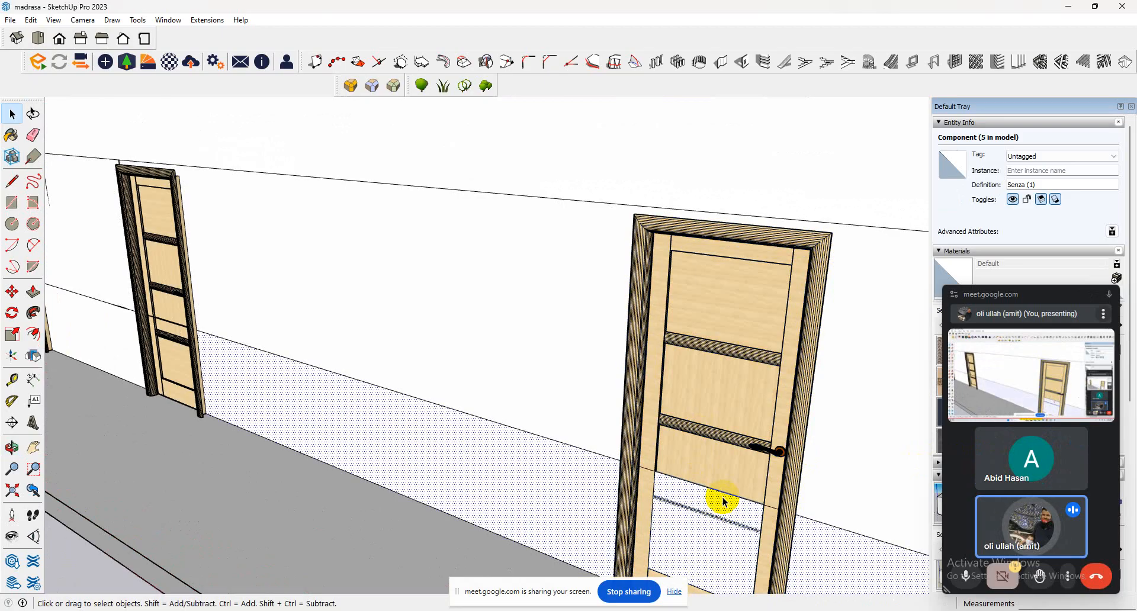
{"action": "right_click", "coordinate": [722, 504]}
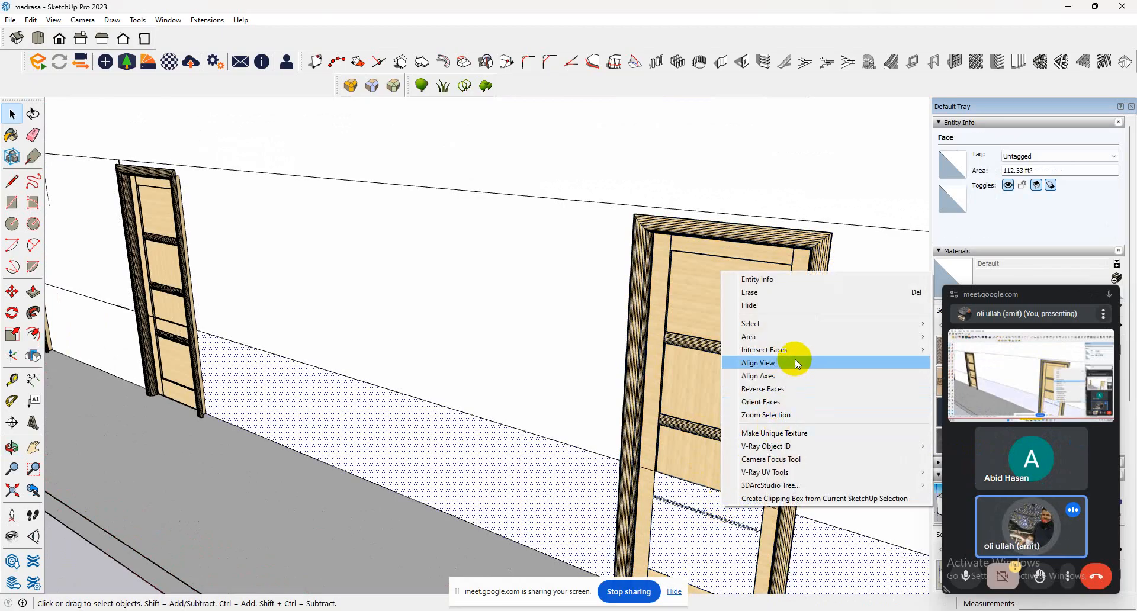
{"action": "left_click", "coordinate": [650, 507]}
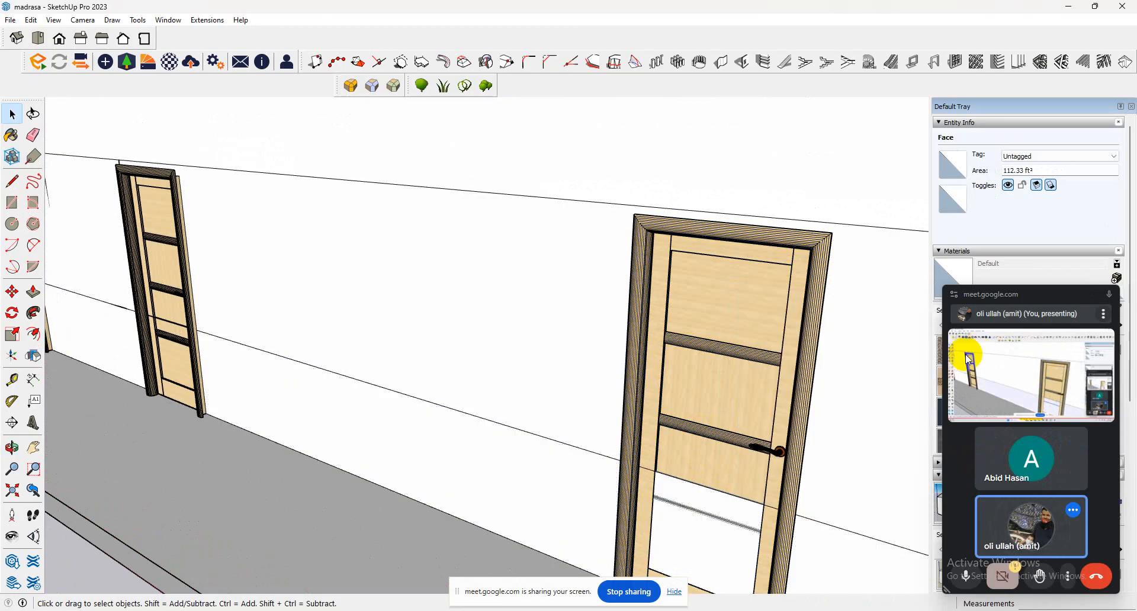
{"action": "left_click", "coordinate": [667, 507]}
{"action": "key", "text": "Delete"}
{"action": "left_click", "coordinate": [678, 478]}
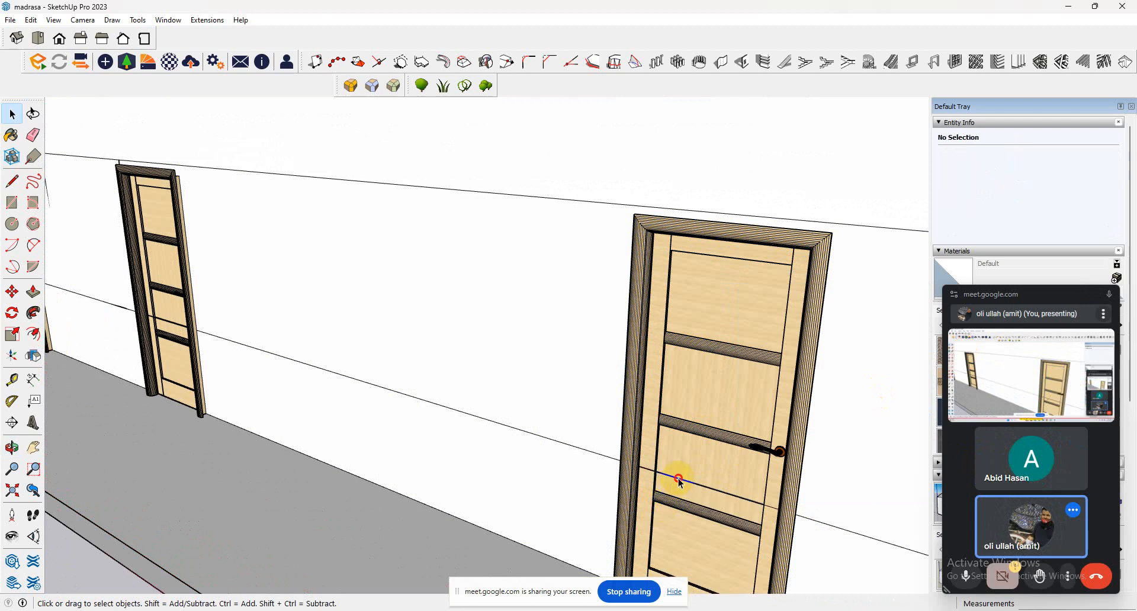
Delete the upper and lower wall faces enclosed by the fifth door's frame.
{"action": "scroll", "coordinate": [679, 481], "scroll_direction": "down", "scroll_amount": 10}
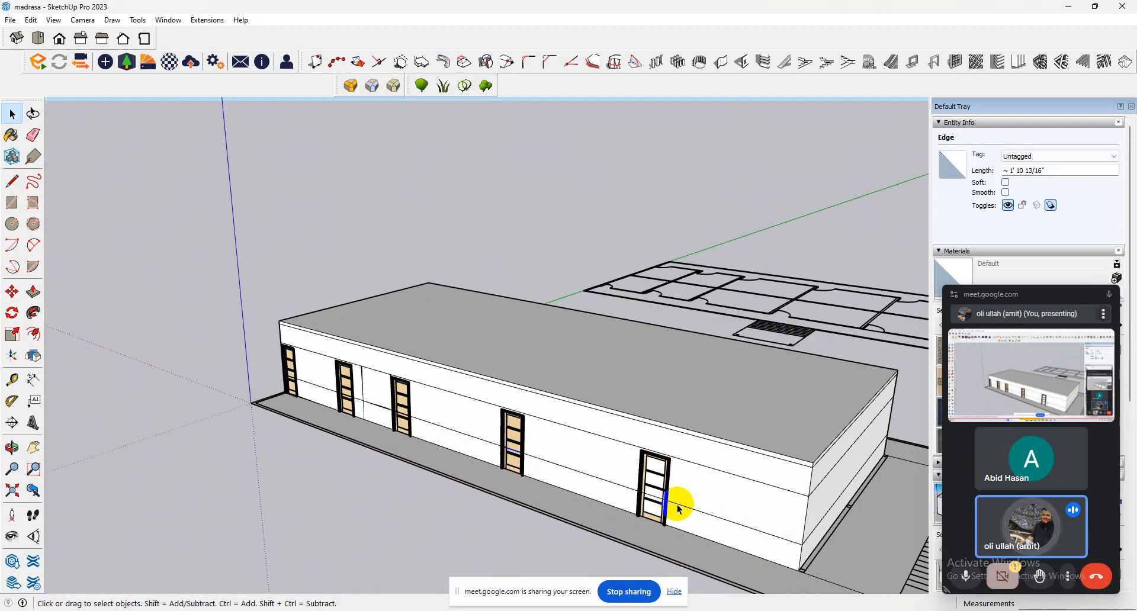
{"action": "scroll", "coordinate": [660, 494], "scroll_direction": "up", "scroll_amount": 5}
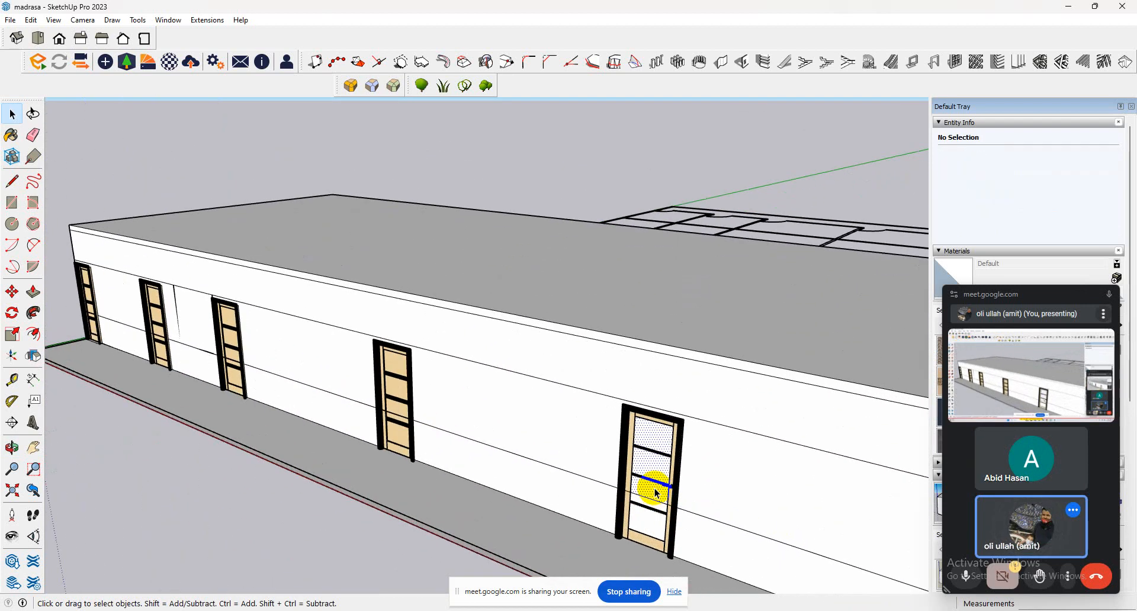
{"action": "left_click", "coordinate": [655, 489]}
{"action": "left_click", "coordinate": [646, 520]}
{"action": "middle_click_drag", "start_coordinate": [646, 521], "coordinate": [562, 398]}
{"action": "scroll", "coordinate": [510, 403], "scroll_direction": "up", "scroll_amount": 6}
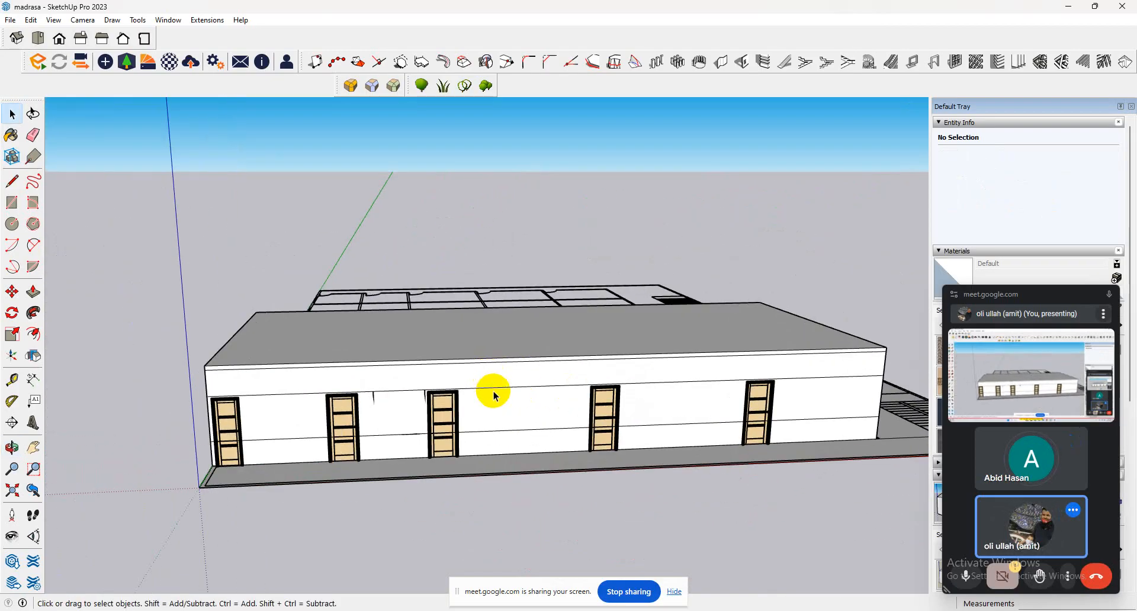
Draw a window rectangle about 4' 9" by 4' 6" on the front wall between the second and third doors.
{"action": "left_click", "coordinate": [11, 203]}
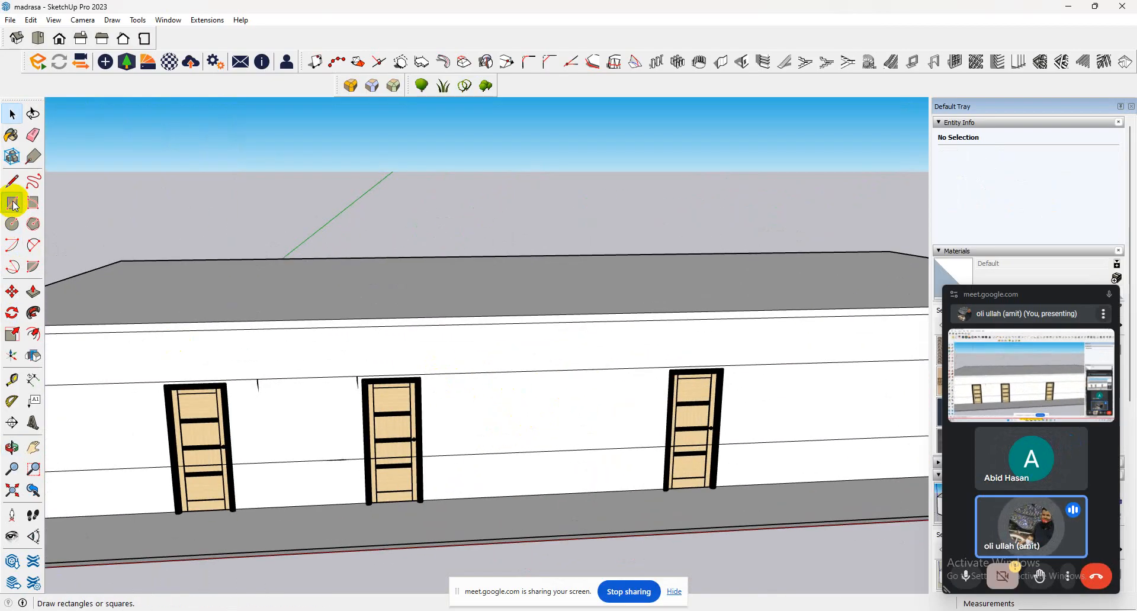
{"action": "scroll", "coordinate": [490, 399], "scroll_direction": "down", "scroll_amount": 5}
{"action": "left_click", "coordinate": [346, 389]}
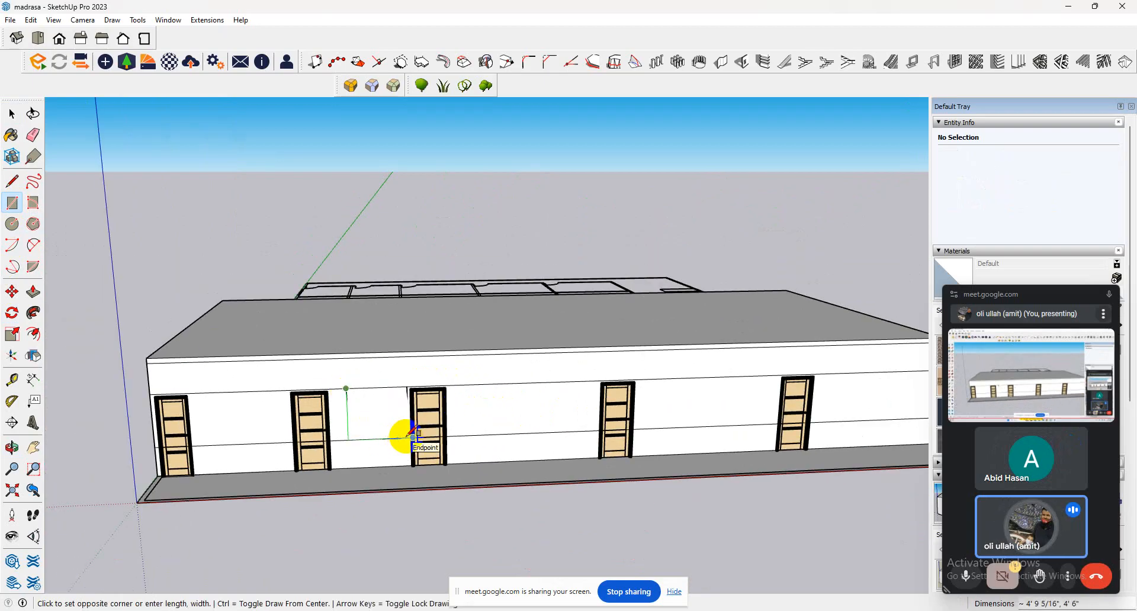
{"action": "scroll", "coordinate": [413, 435], "scroll_direction": "up", "scroll_amount": 3}
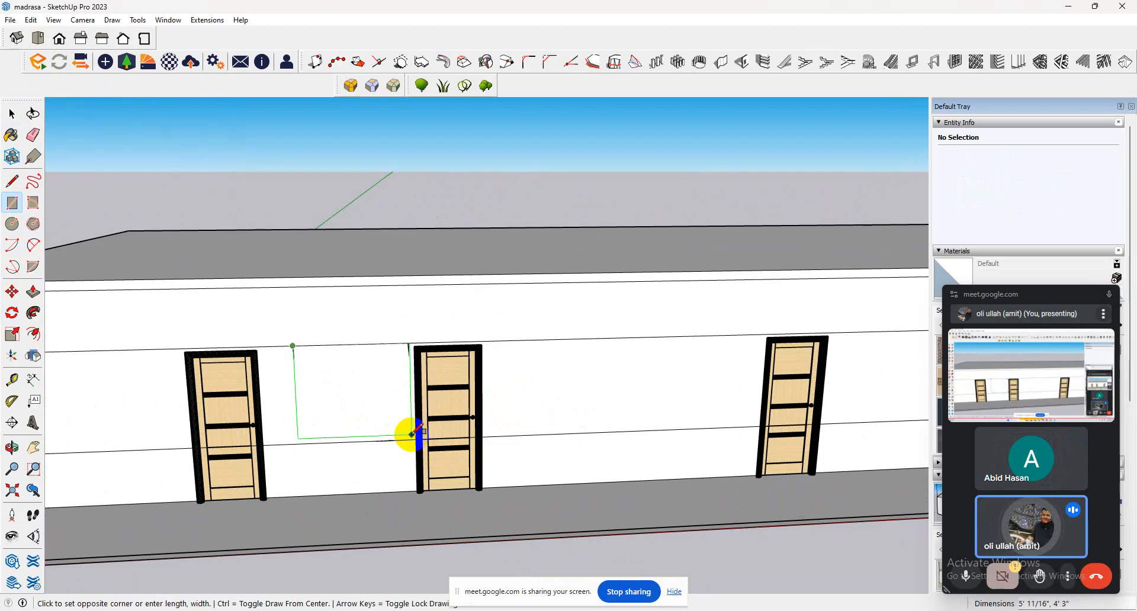
{"action": "left_click", "coordinate": [406, 440]}
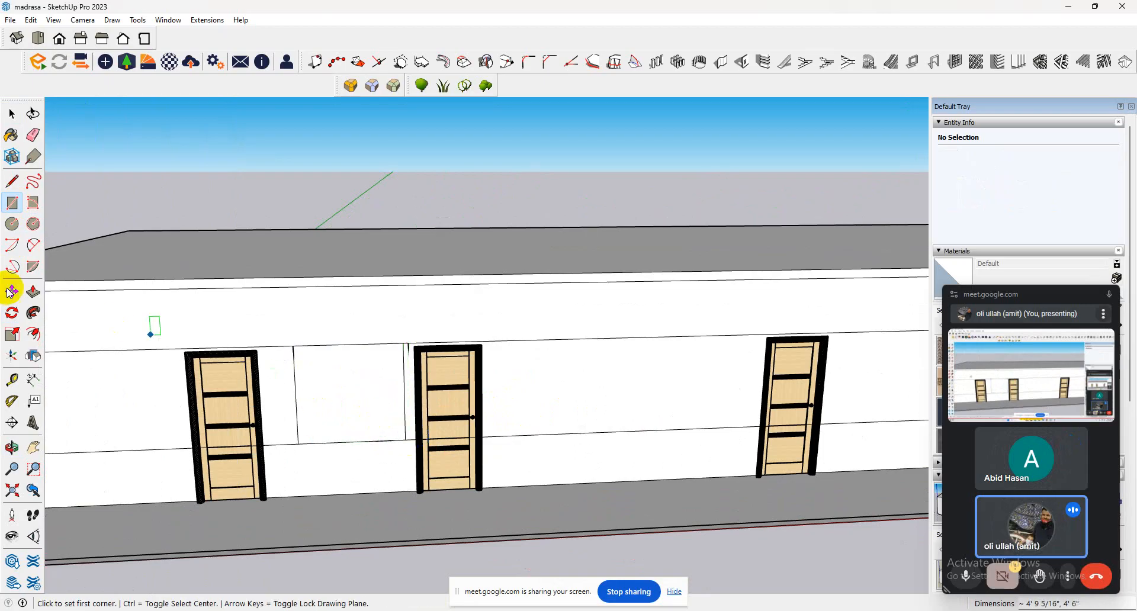
Copy the window face about 13' 6" along the front wall into the bay between the third and fourth doors.
{"action": "left_click", "coordinate": [12, 114]}
{"action": "left_click", "coordinate": [332, 385]}
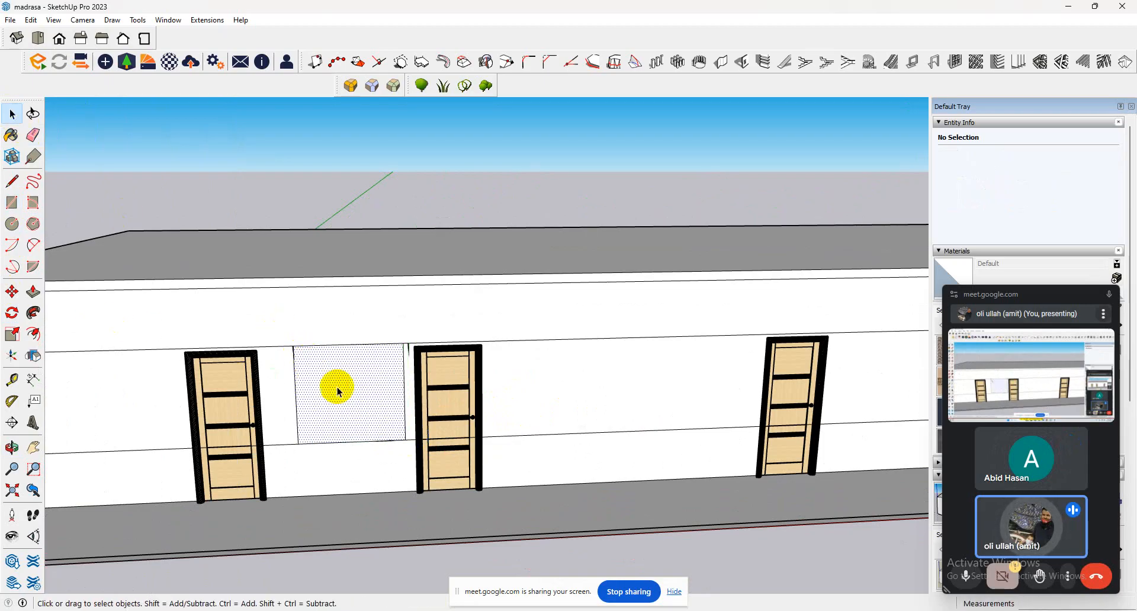
{"action": "left_click", "coordinate": [12, 292]}
{"action": "left_click", "coordinate": [292, 346]}
{"action": "key", "text": "ctrl"}
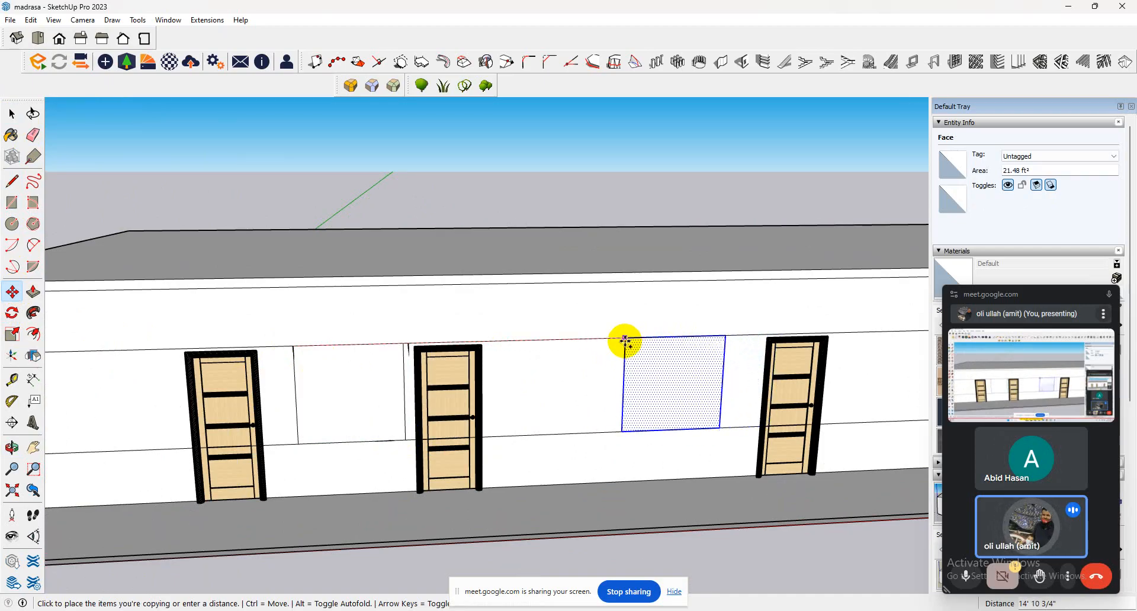
{"action": "left_click", "coordinate": [597, 337]}
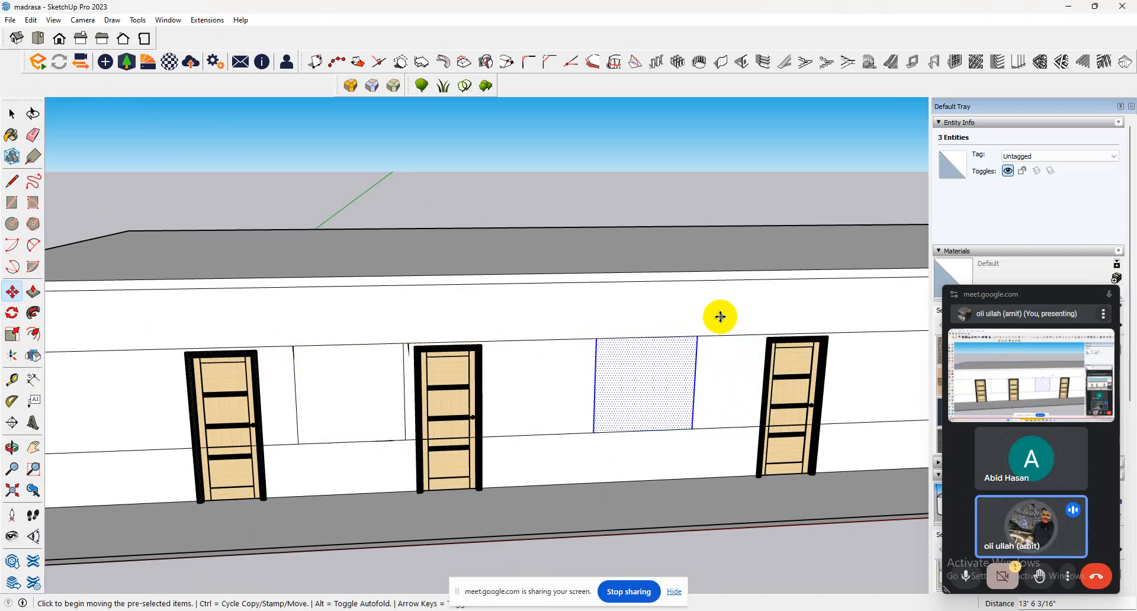
Copy the selected window outline about 14' 8" along the wall into the bay between the fourth and fifth doors.
{"action": "key", "text": "ctrl"}
{"action": "left_click", "coordinate": [699, 336]}
{"action": "scroll", "coordinate": [533, 436], "scroll_direction": "down", "scroll_amount": 3}
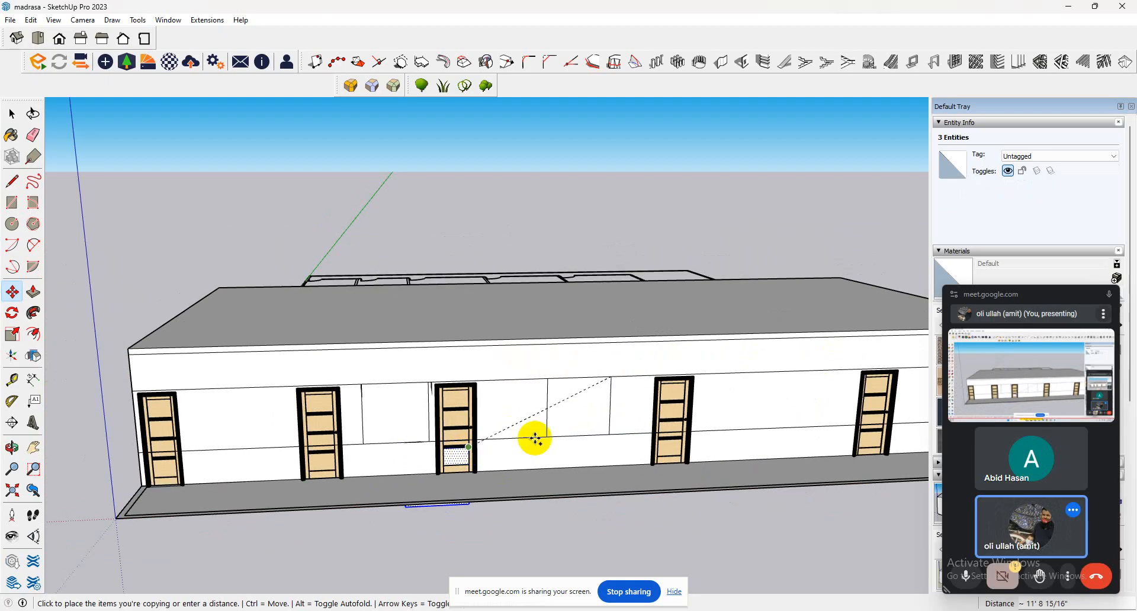
{"action": "left_click", "coordinate": [800, 373]}
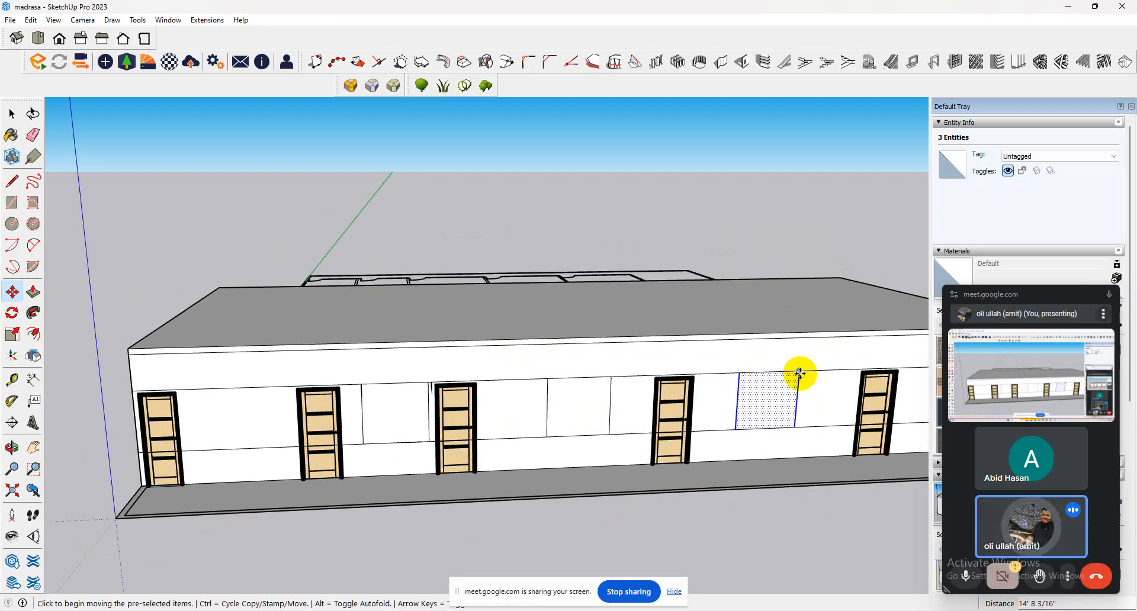
Copy the window outline about 15' 5" along the wall to the bay between the fifth door and the building's end.
{"action": "left_click", "coordinate": [800, 373]}
{"action": "key", "text": "ctrl"}
{"action": "scroll", "coordinate": [550, 465], "scroll_direction": "down", "scroll_amount": 2}
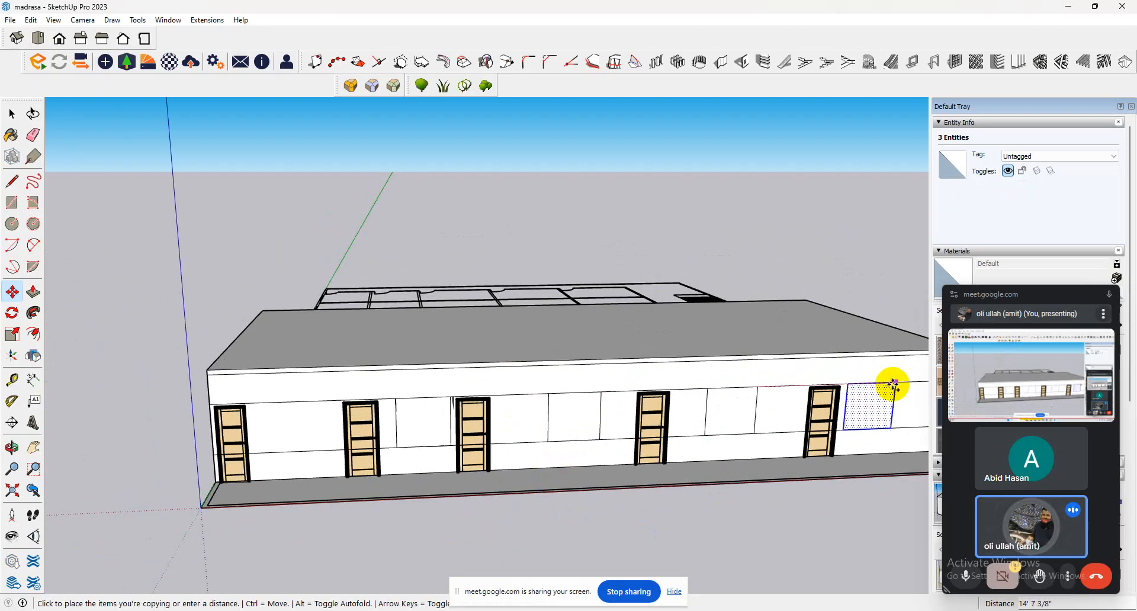
{"action": "middle_click_drag", "start_coordinate": [901, 385], "coordinate": [755, 460]}
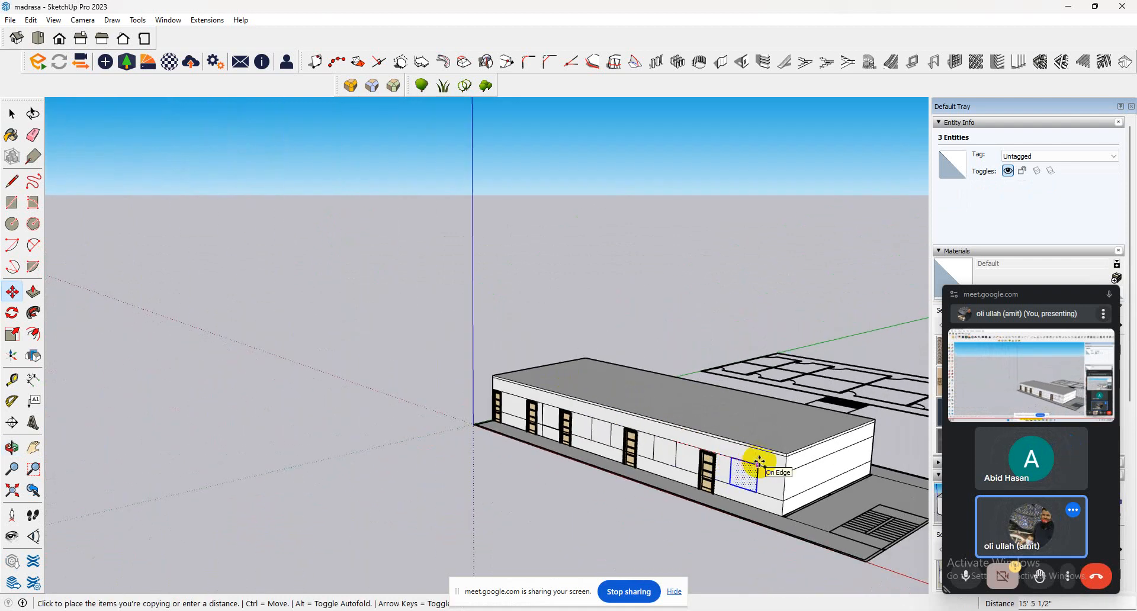
{"action": "left_click", "coordinate": [759, 463]}
{"action": "left_click", "coordinate": [12, 114]}
Undock the 1001bit - tools toolbar over the viewport and view the list of installed extensions.
{"action": "scroll", "coordinate": [570, 410], "scroll_direction": "up", "scroll_amount": 3}
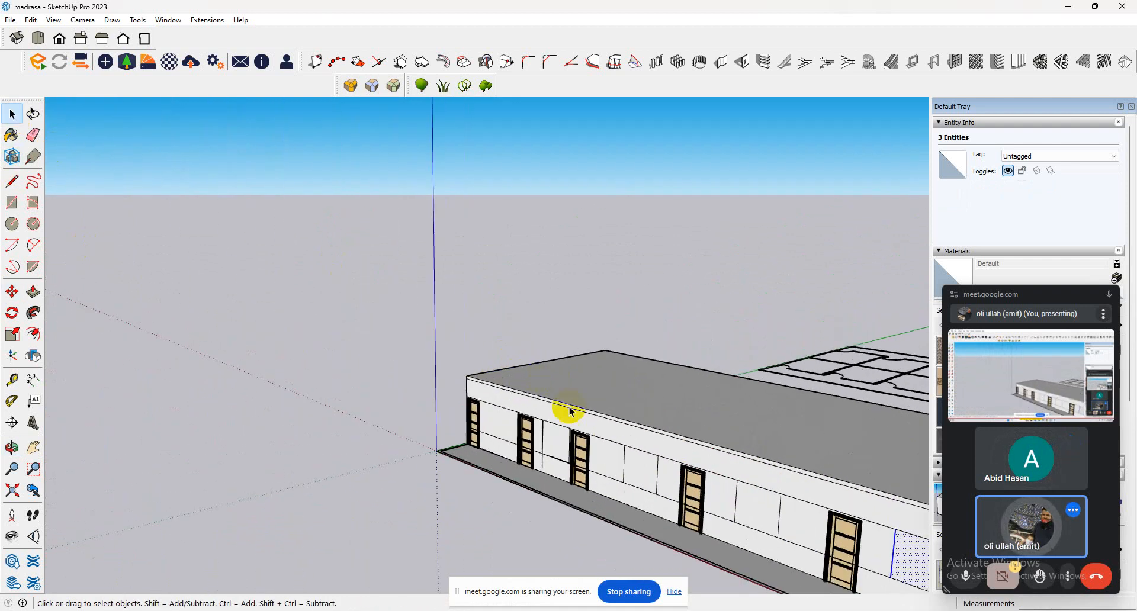
{"action": "scroll", "coordinate": [570, 410], "scroll_direction": "up", "scroll_amount": 1}
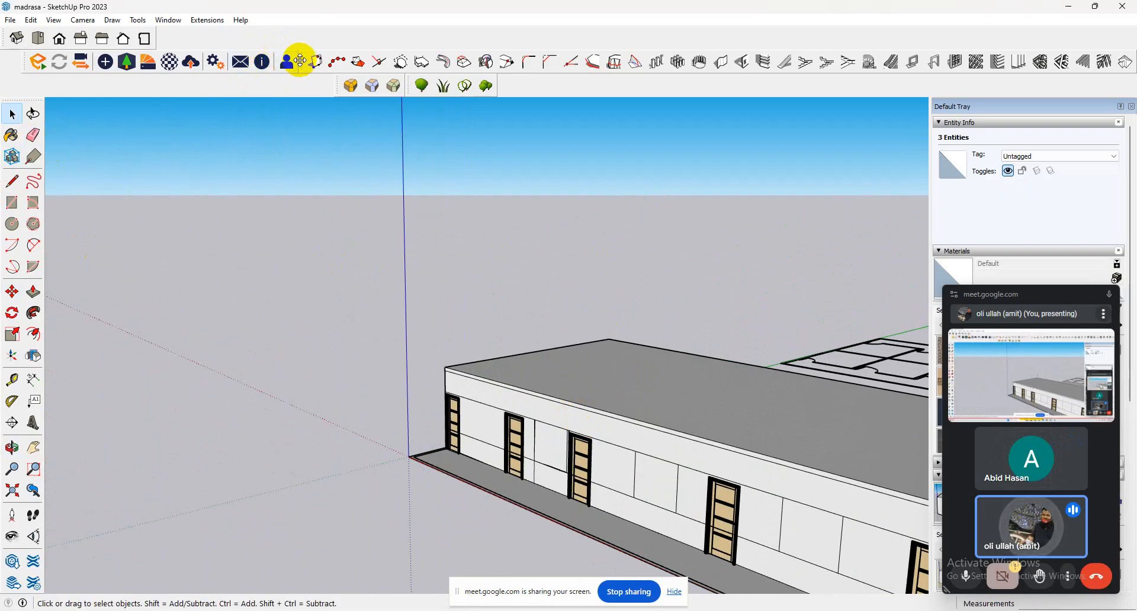
{"action": "left_click_drag", "start_coordinate": [301, 60], "coordinate": [314, 234]}
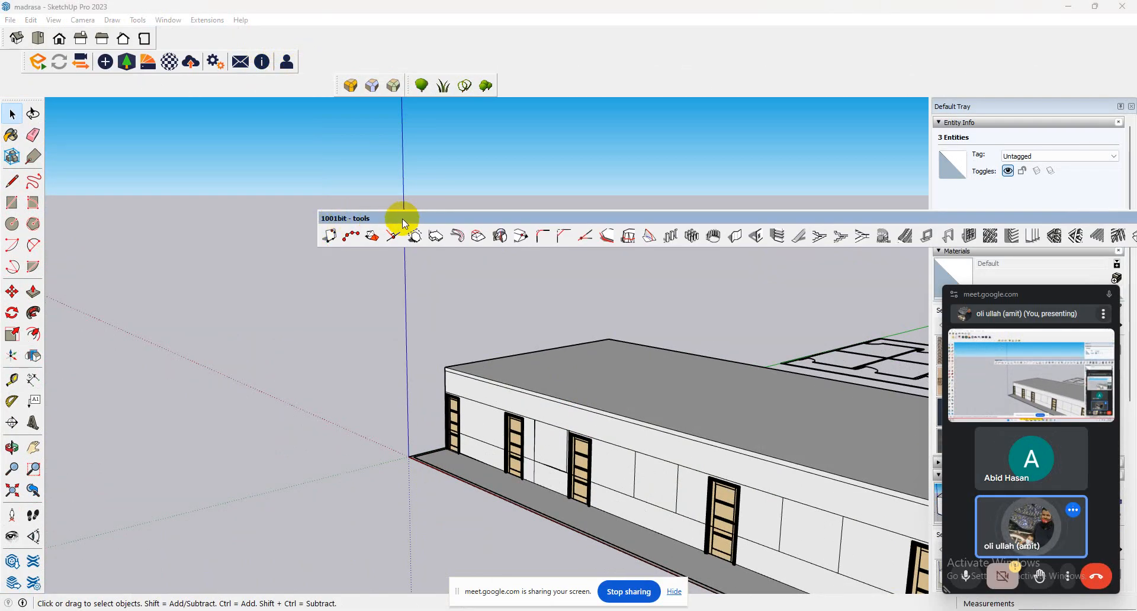
{"action": "left_click", "coordinate": [197, 20]}
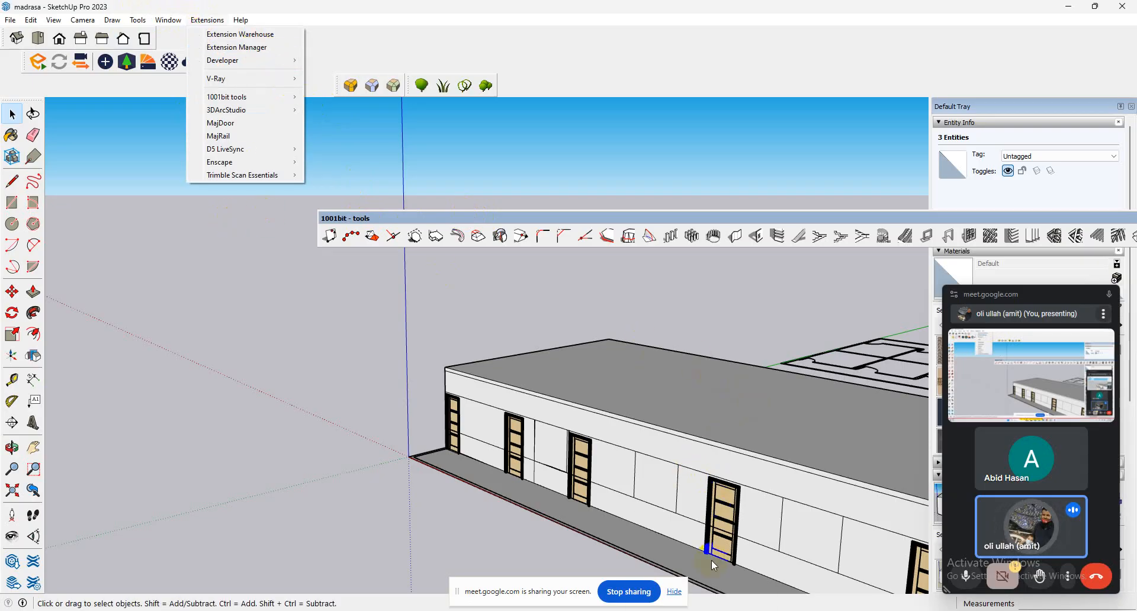
Switch to the browser, open the SketchUp Extension Warehouse and search it for "1001 bit".
{"action": "left_click", "coordinate": [674, 610]}
{"action": "left_click", "coordinate": [595, 585]}
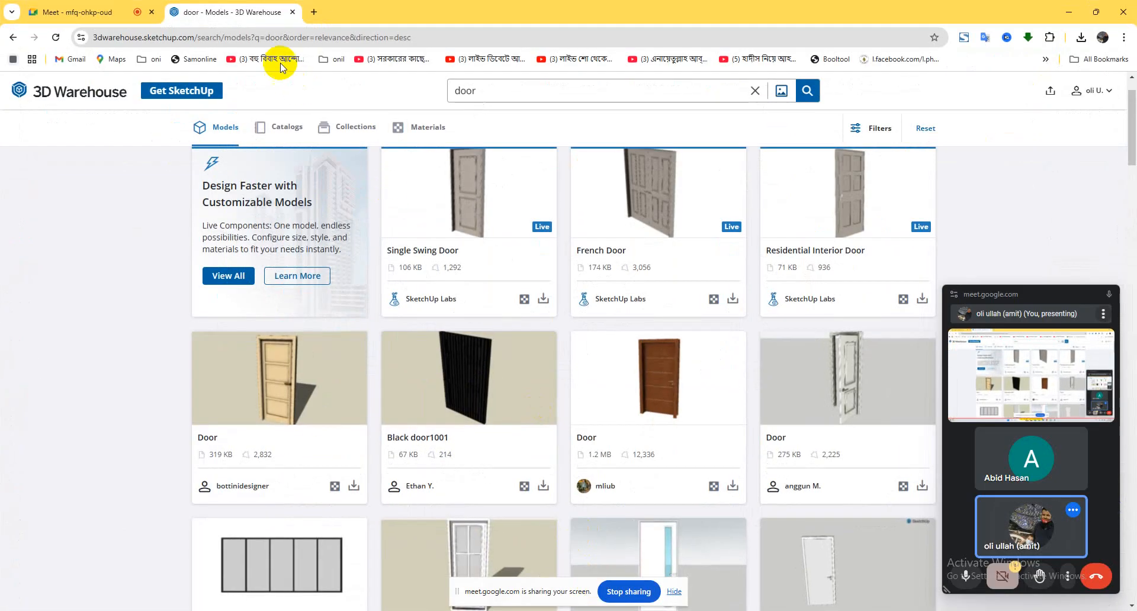
{"action": "left_click", "coordinate": [281, 39]}
{"action": "type", "text": "3"}
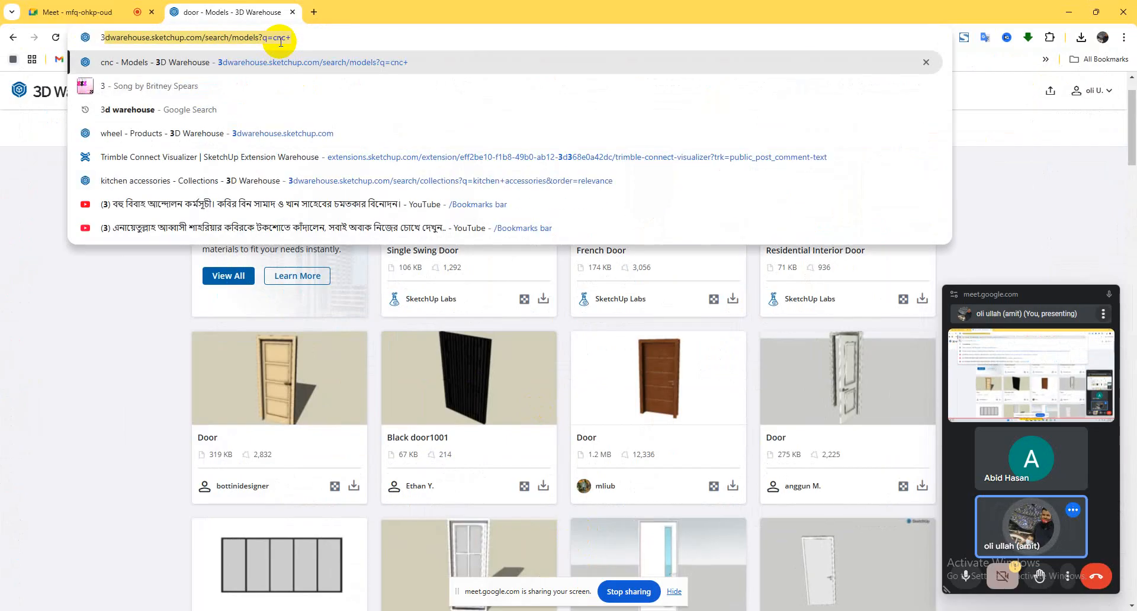
{"action": "key", "text": "BackSpace"}
{"action": "key", "text": "BackSpace"}
{"action": "type", "text": "w"}
{"action": "key", "text": "BackSpace"}
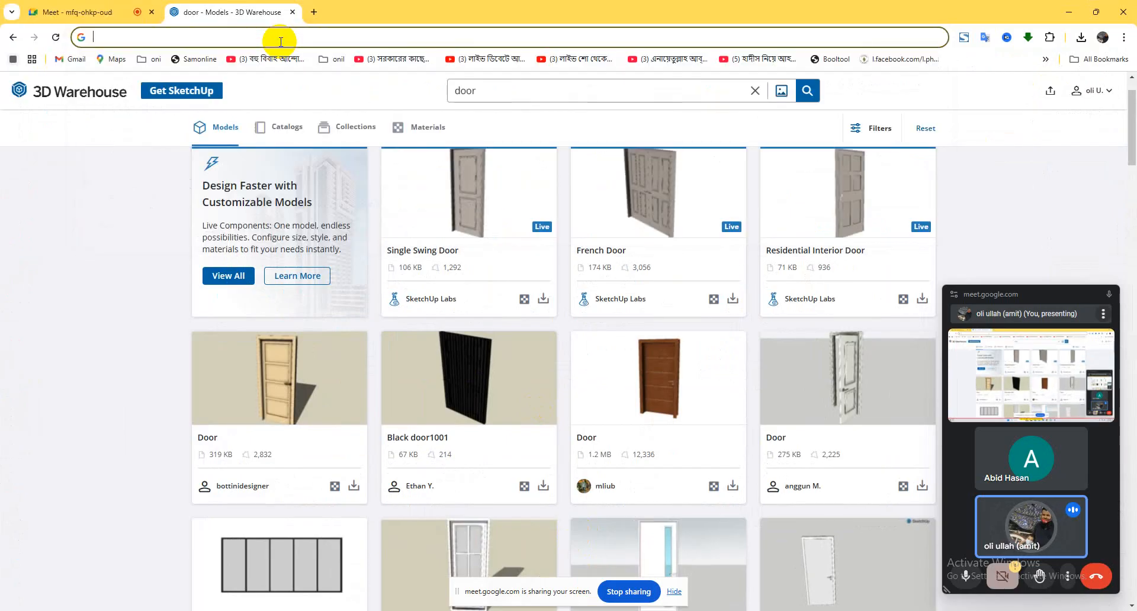
{"action": "type", "text": "e\\"}
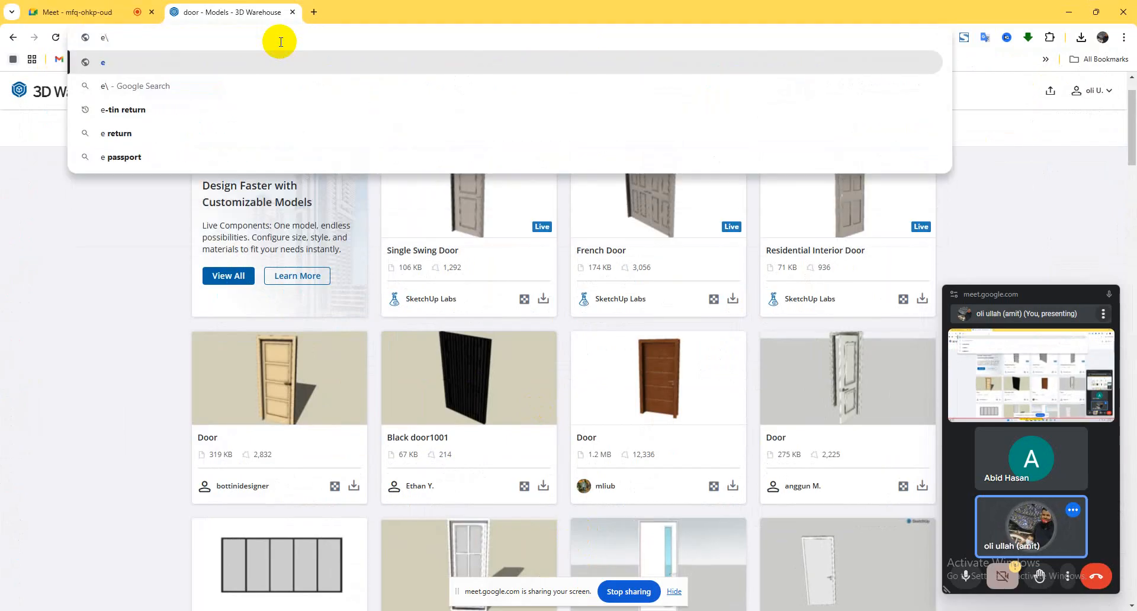
{"action": "type", "text": "extensions.sketchup.com/extension/eff2be10-f1b8-49b0-ab12-3d368e0a42dc/trimble-connect-visualizer?trk=public_post_comment-text"}
{"action": "key", "text": "Return"}
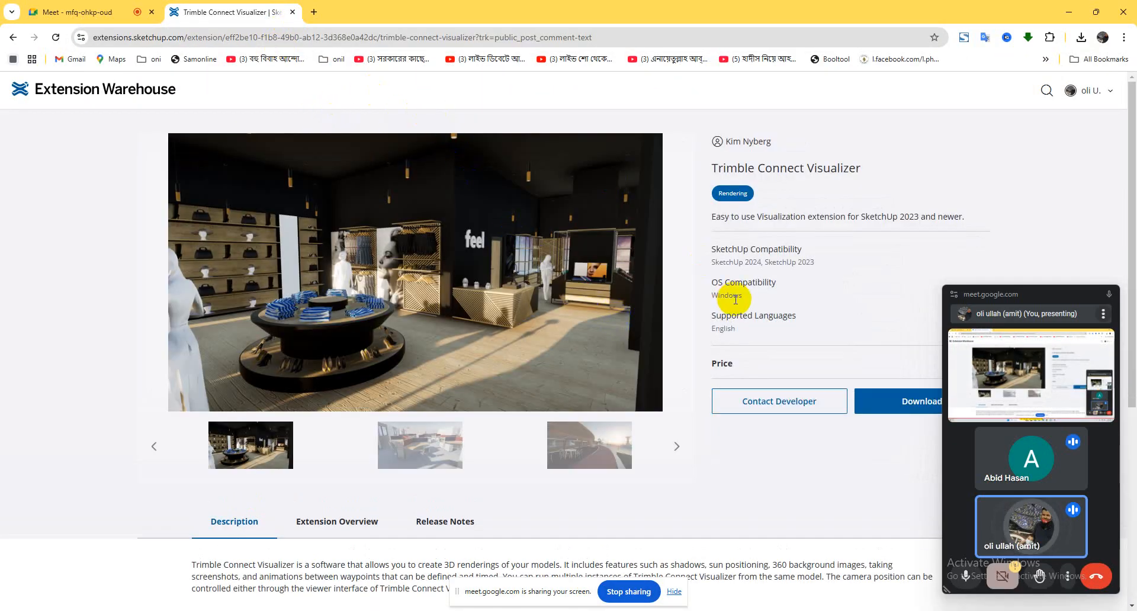
{"action": "left_click", "coordinate": [100, 104]}
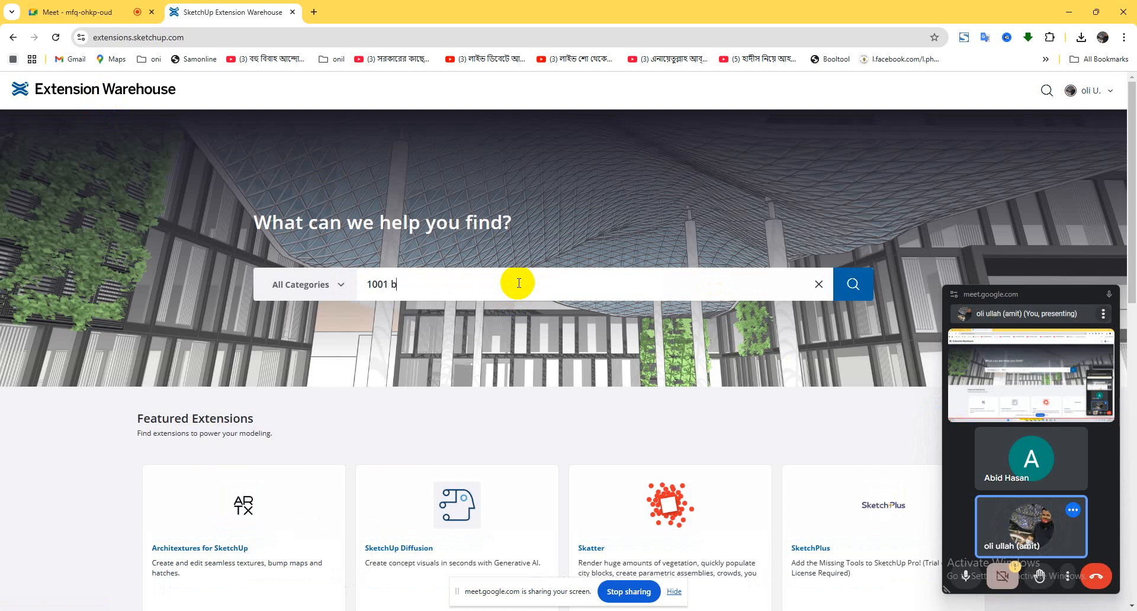
{"action": "key", "text": "Return"}
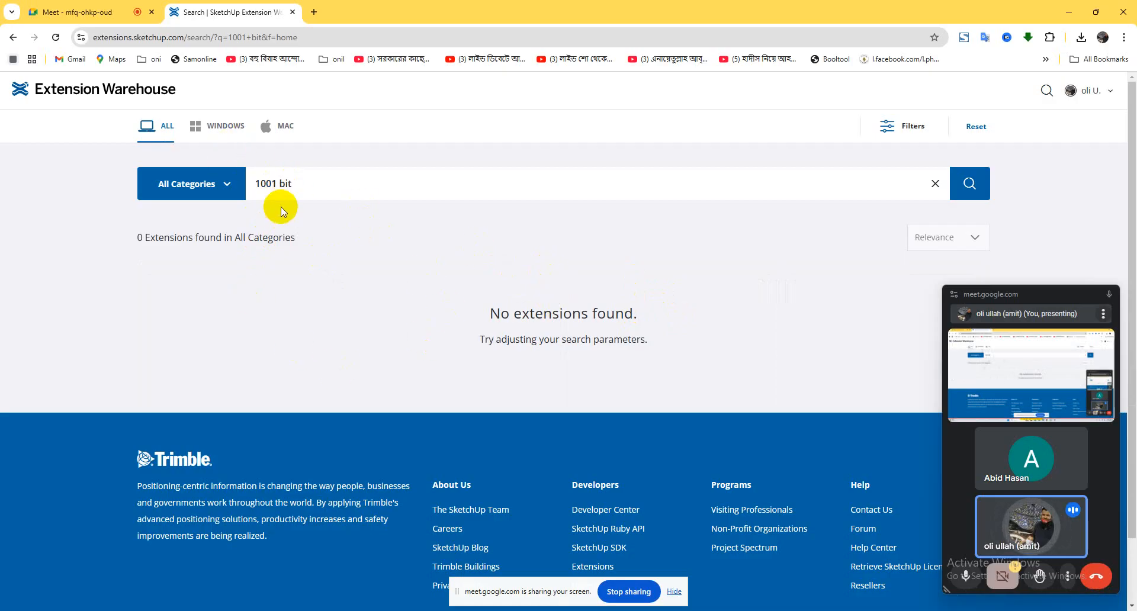
Switch back to SketchUp, look at the 1001bit Panel Divider settings without creating a frame, and dock the 1001bit - tools toolbar again.
{"action": "mouse_move", "coordinate": [674, 610]}
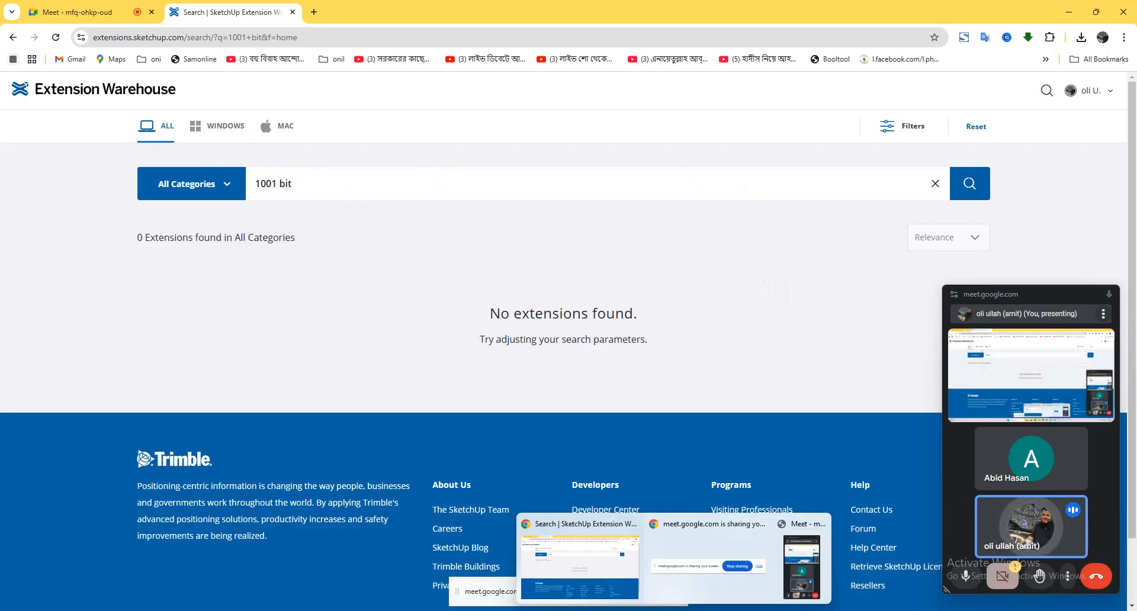
{"action": "left_click", "coordinate": [723, 610]}
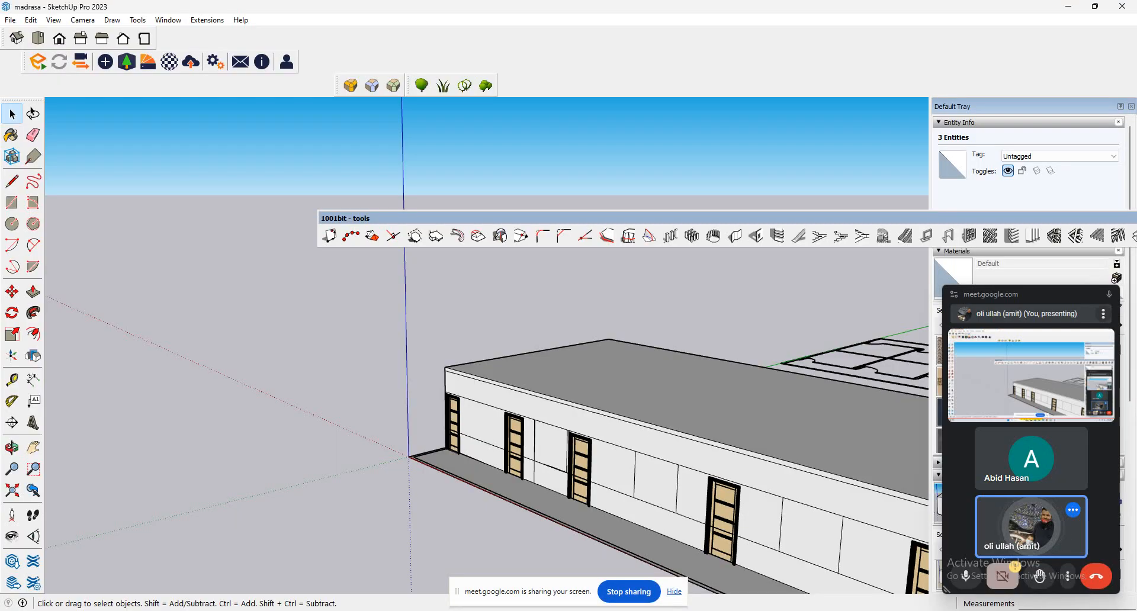
{"action": "scroll", "coordinate": [474, 439], "scroll_direction": "down", "scroll_amount": 4}
{"action": "scroll", "coordinate": [676, 524], "scroll_direction": "up", "scroll_amount": 1}
{"action": "middle_click_drag", "start_coordinate": [676, 523], "coordinate": [746, 477]}
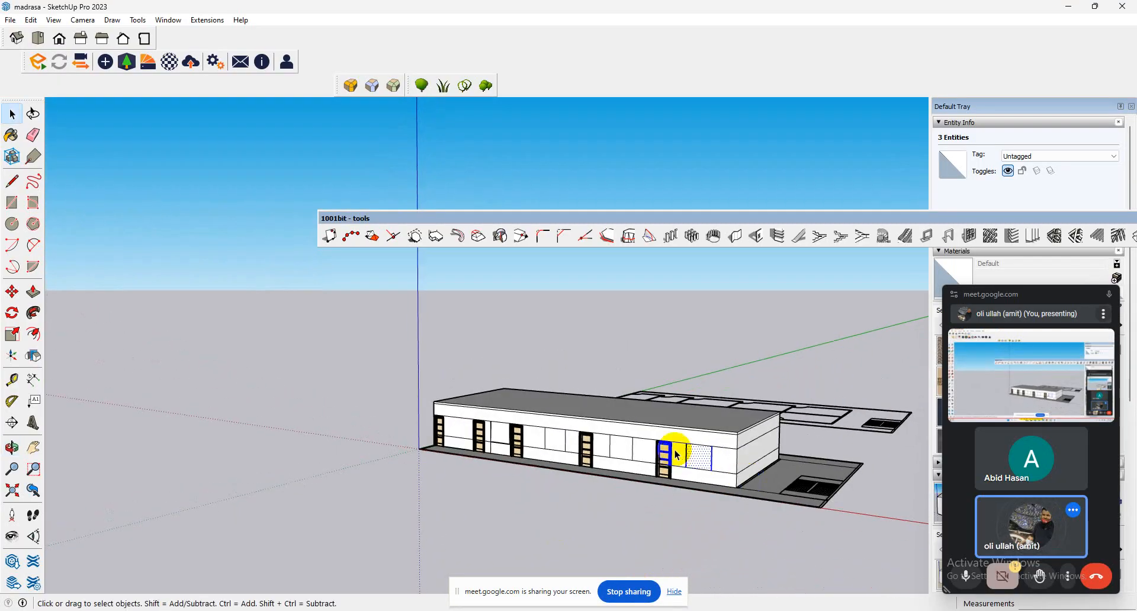
{"action": "scroll", "coordinate": [675, 450], "scroll_direction": "up", "scroll_amount": 5}
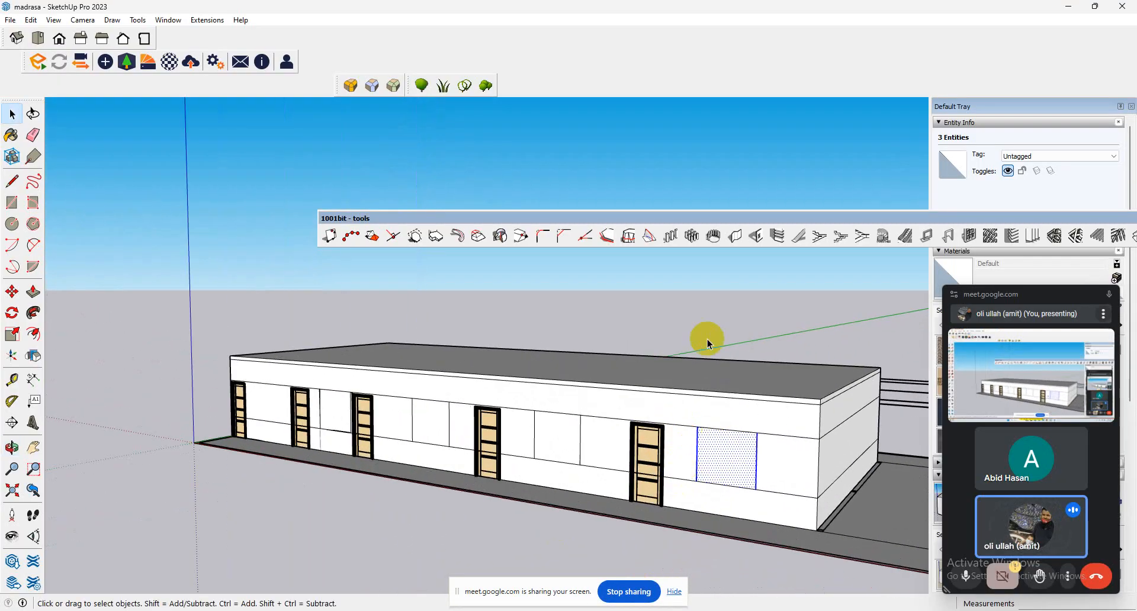
{"action": "left_click", "coordinate": [952, 238]}
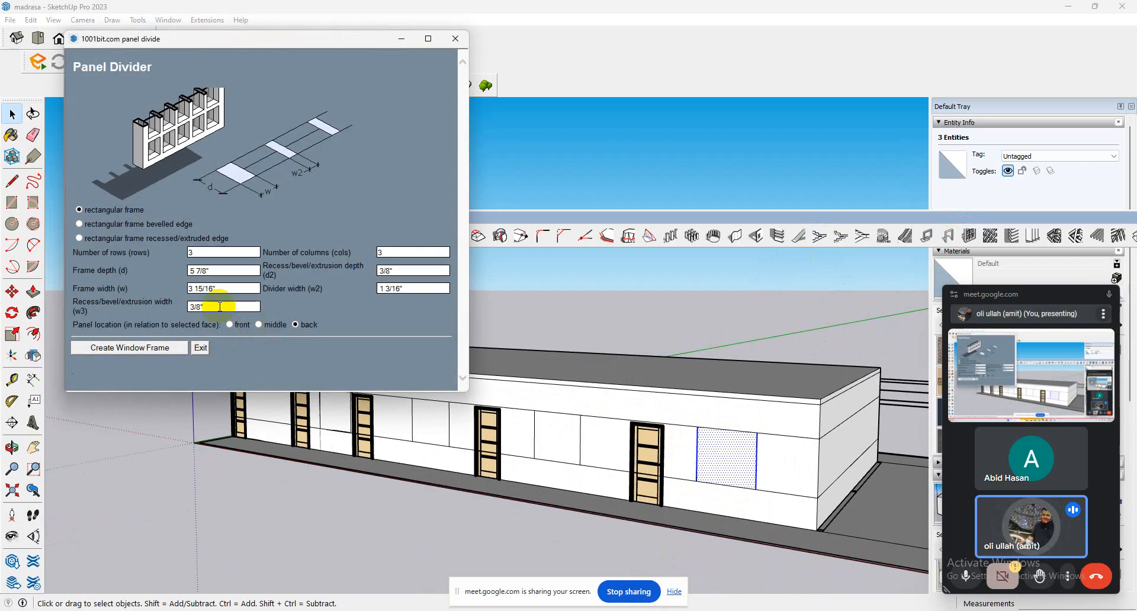
{"action": "left_click", "coordinate": [212, 347]}
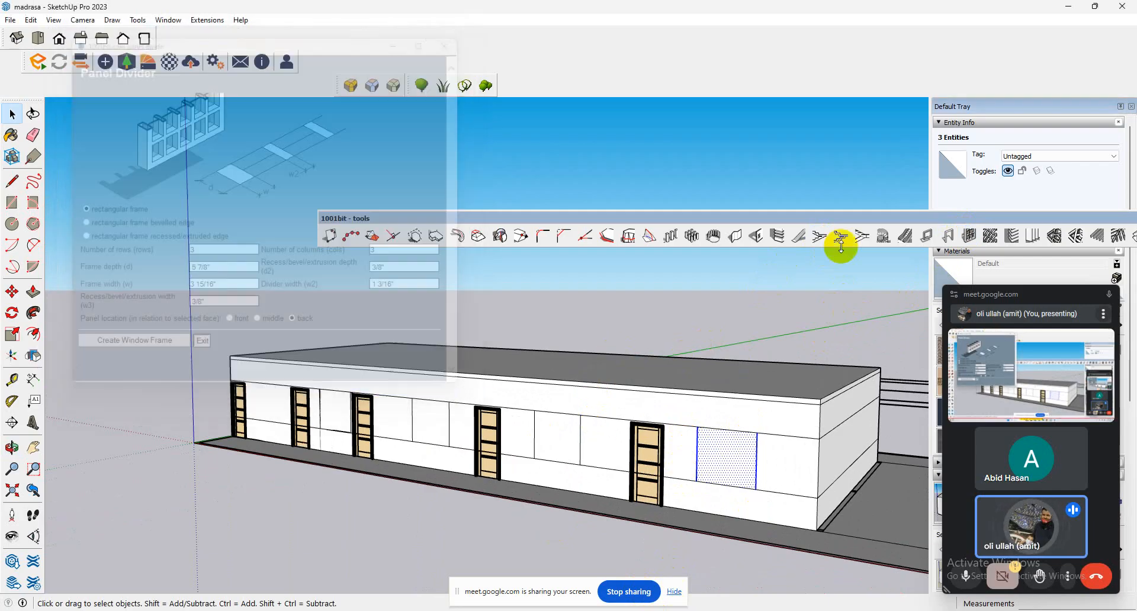
{"action": "left_click_drag", "start_coordinate": [1010, 219], "coordinate": [891, 58]}
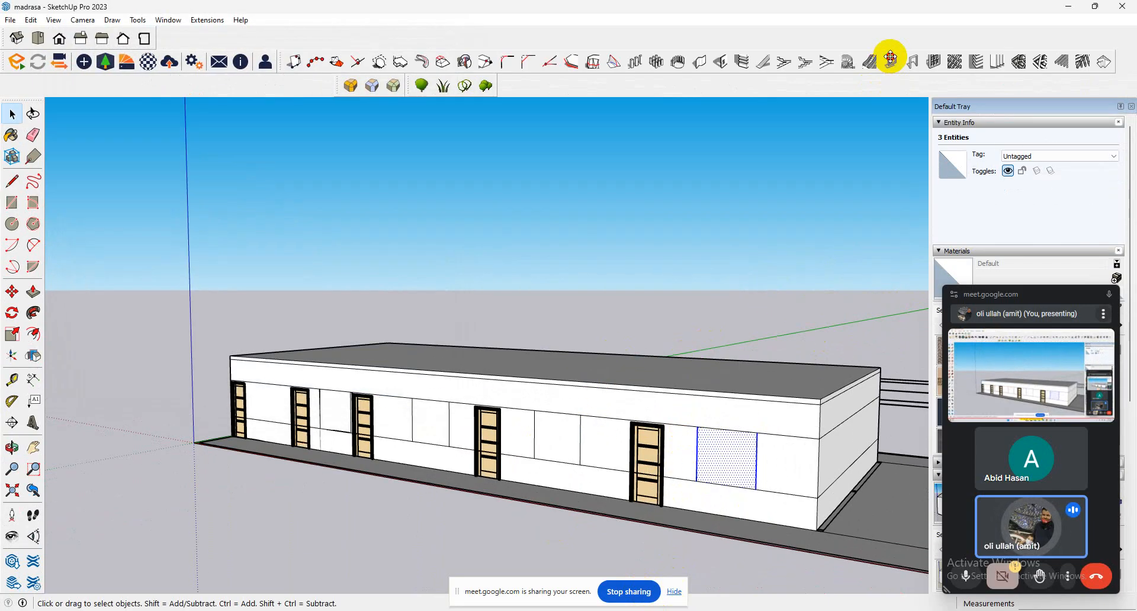
Create 1-row, 2-column rectangular window frames with Panel Divider on the three outlined wall faces beyond the third door.
{"action": "left_click", "coordinate": [932, 61]}
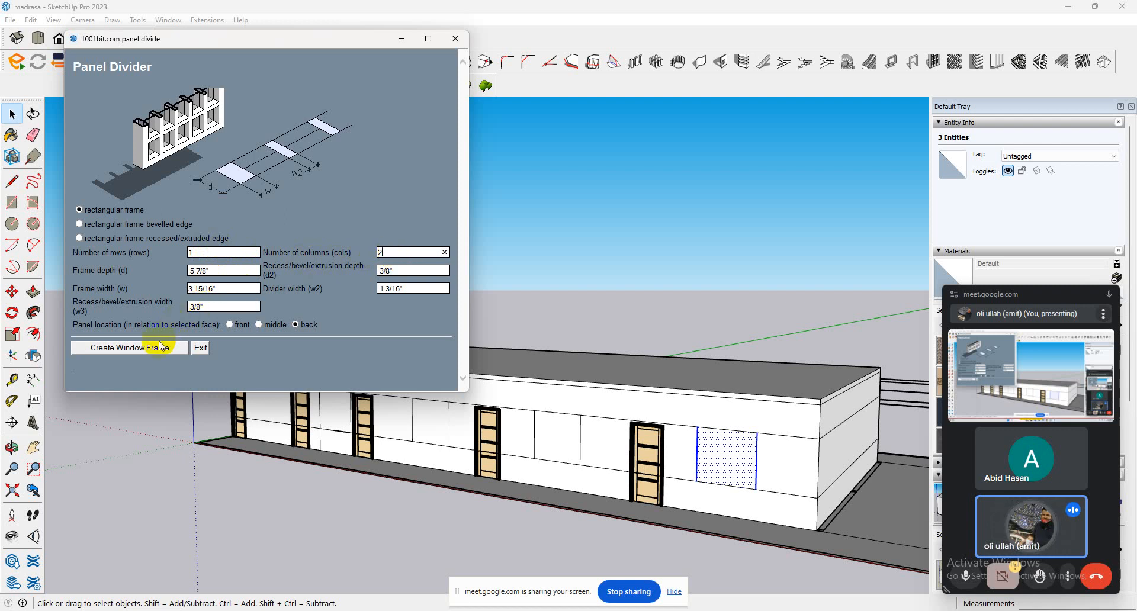
{"action": "left_click", "coordinate": [160, 347]}
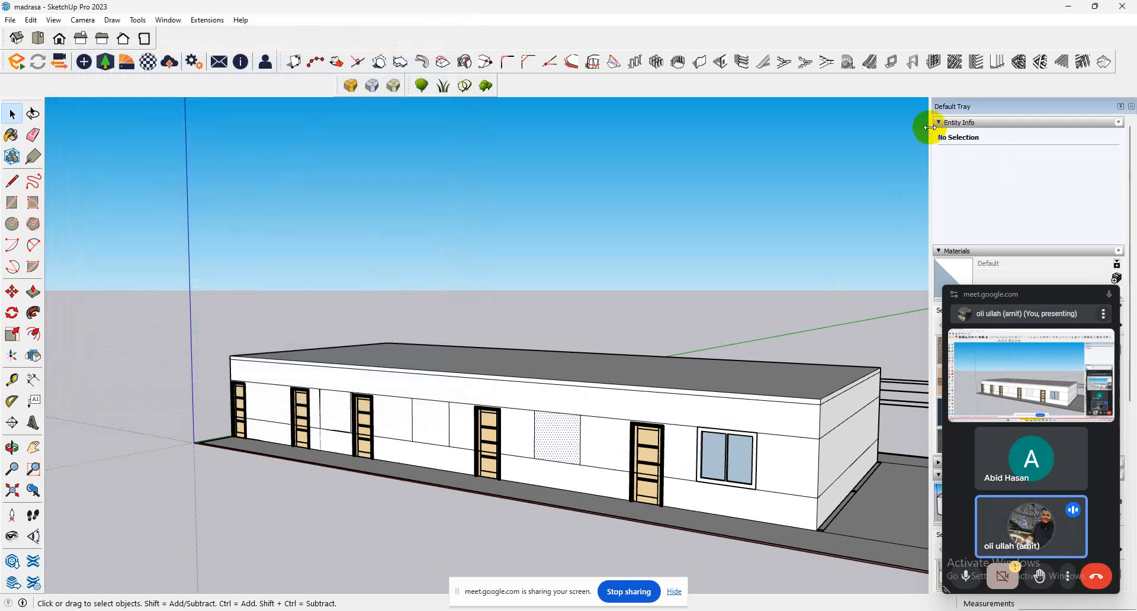
{"action": "left_click", "coordinate": [935, 61]}
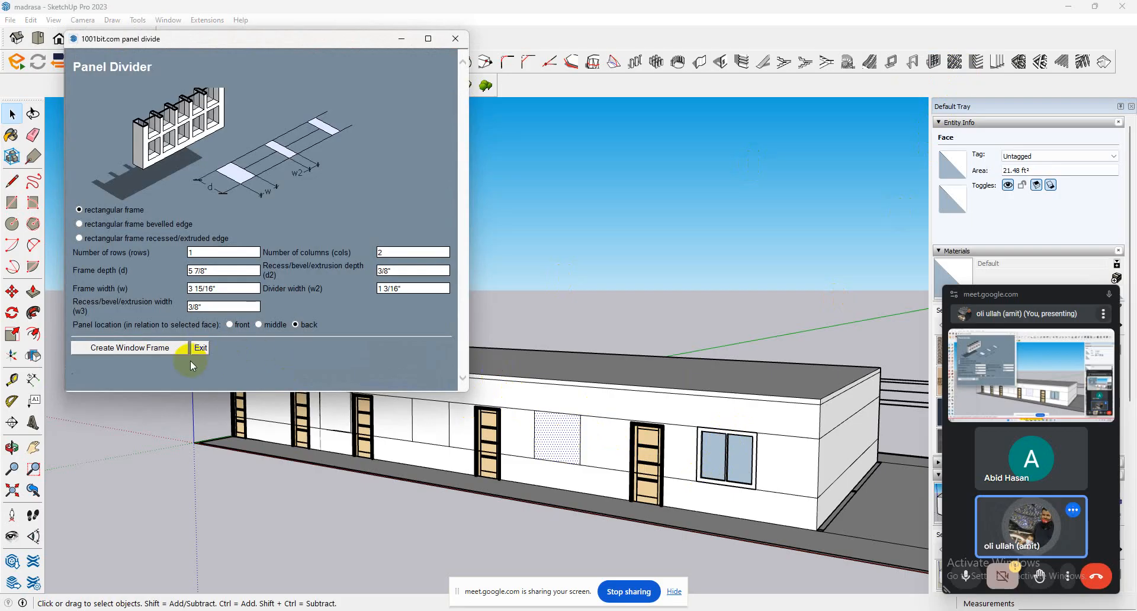
{"action": "left_click", "coordinate": [163, 347]}
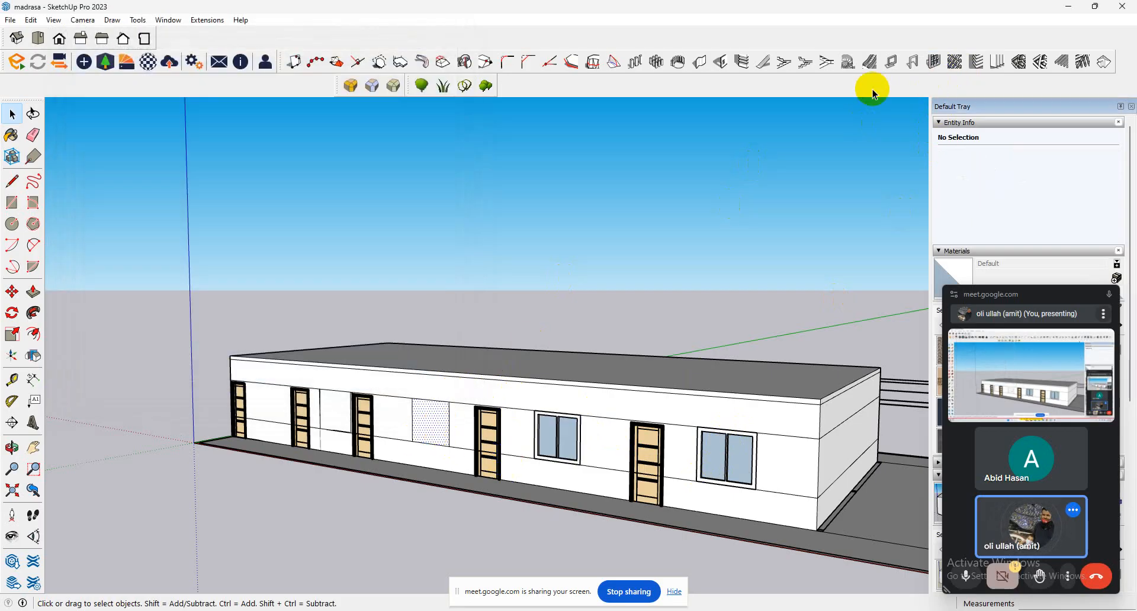
{"action": "left_click", "coordinate": [929, 65]}
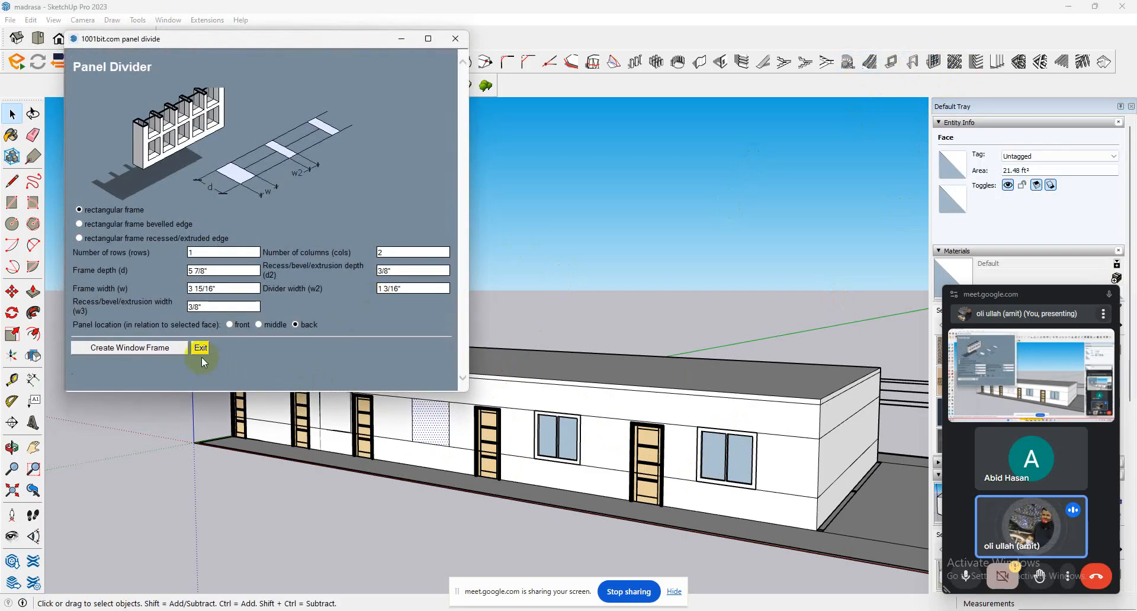
{"action": "left_click", "coordinate": [168, 349]}
Create a 1-row, 2-column window frame on the outlined face between the second and third doors.
{"action": "scroll", "coordinate": [366, 458], "scroll_direction": "up", "scroll_amount": 3}
{"action": "middle_click_drag", "start_coordinate": [343, 436], "coordinate": [536, 429]}
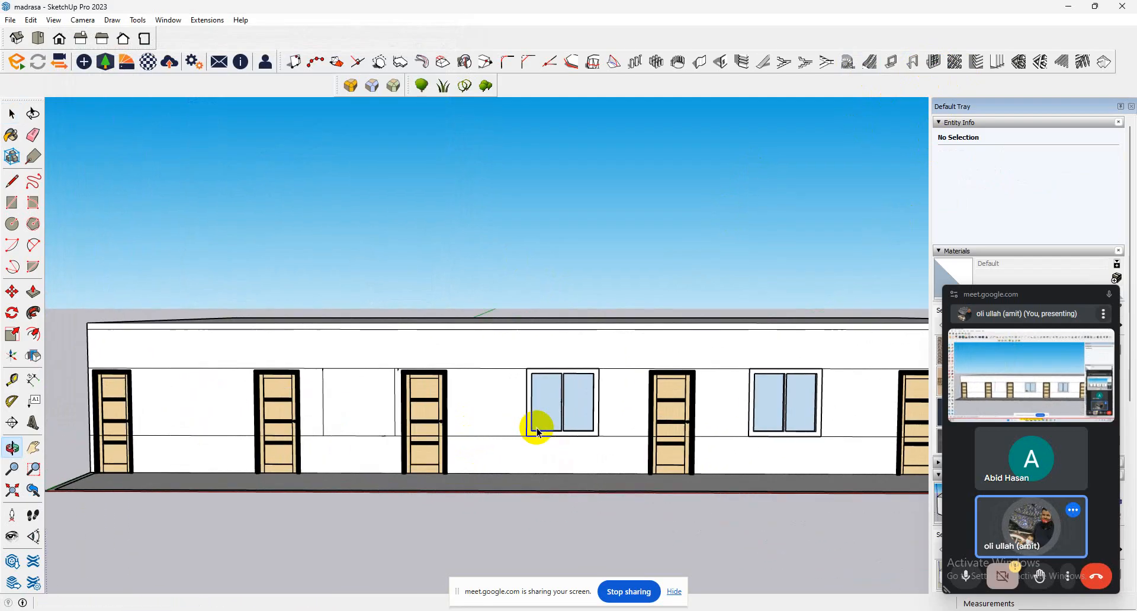
{"action": "left_click", "coordinate": [376, 420]}
{"action": "left_click", "coordinate": [935, 63]}
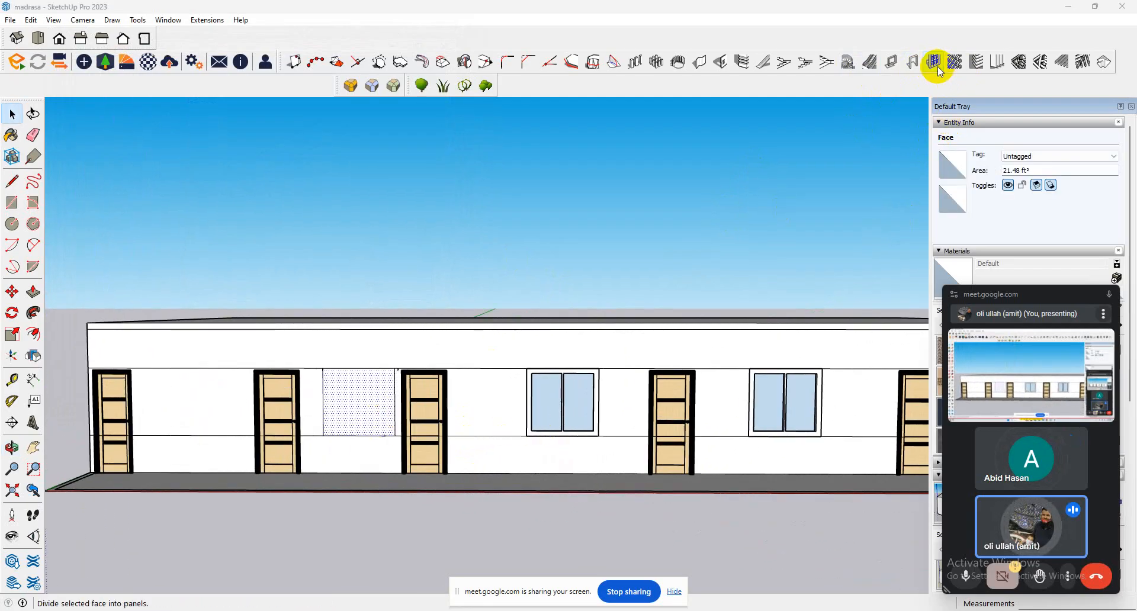
{"action": "left_click", "coordinate": [167, 348]}
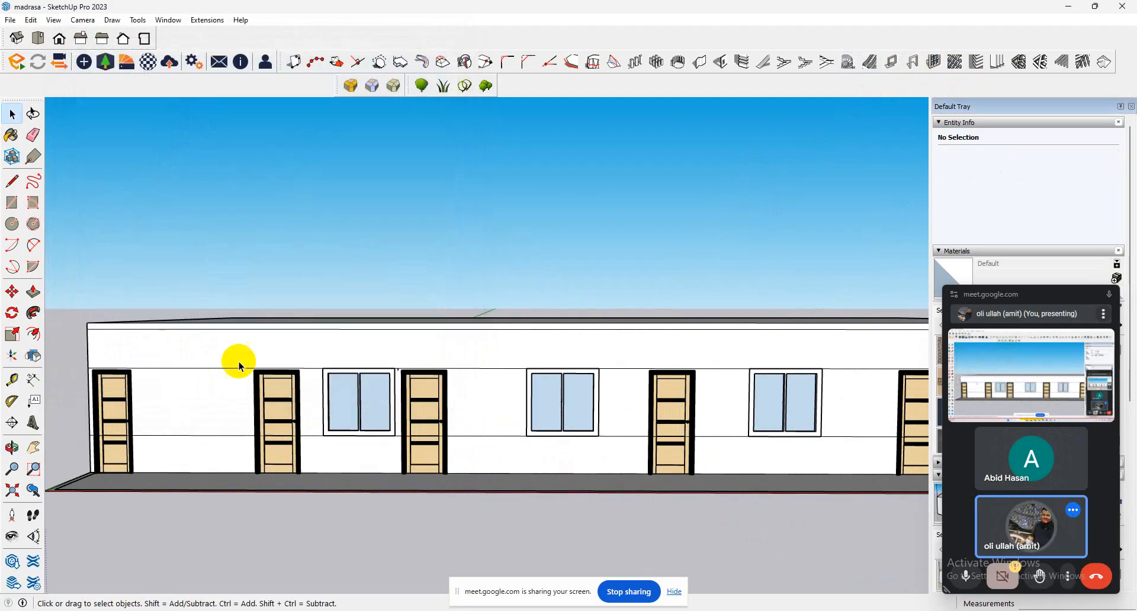
Paint the panes of the window between the second and third doors with Translucent Glass Gray from Glass and Mirrors.
{"action": "scroll", "coordinate": [269, 359], "scroll_direction": "down", "scroll_amount": 5}
{"action": "middle_click_drag", "start_coordinate": [480, 366], "coordinate": [299, 380]}
{"action": "scroll", "coordinate": [296, 379], "scroll_direction": "up", "scroll_amount": 4}
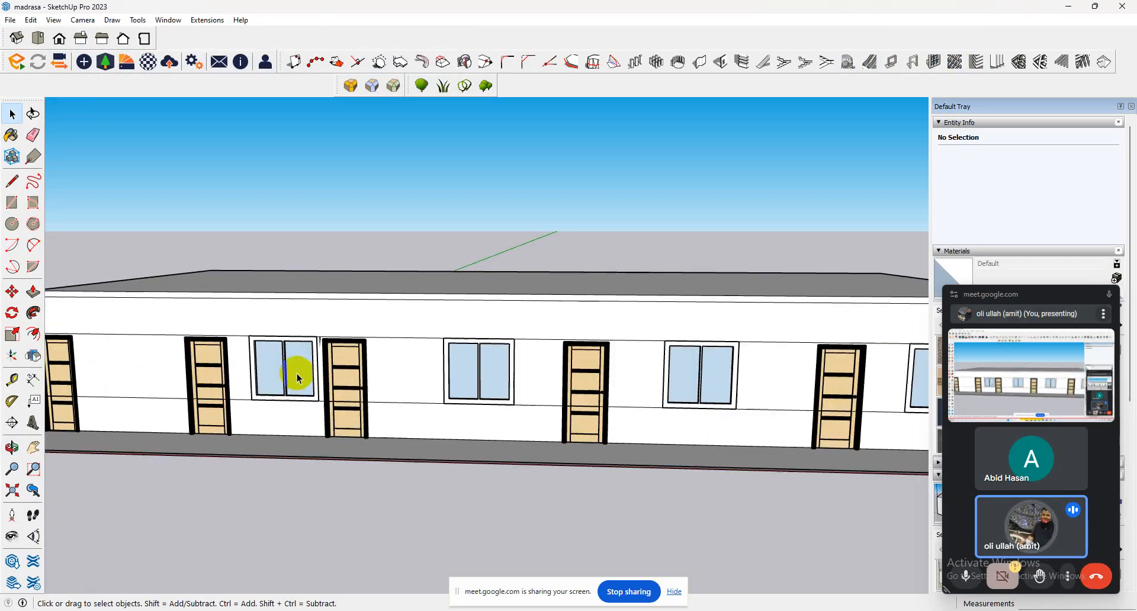
{"action": "double_click", "coordinate": [298, 377]}
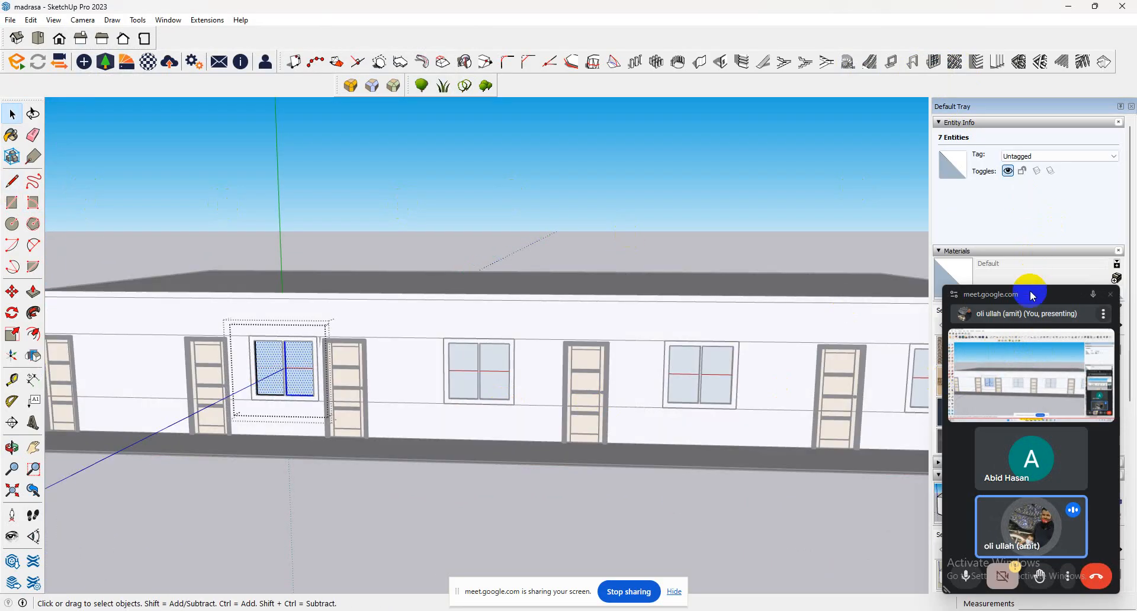
{"action": "left_click_drag", "start_coordinate": [1031, 296], "coordinate": [444, 279]}
{"action": "left_click", "coordinate": [1050, 325]}
{"action": "left_click", "coordinate": [1059, 402]}
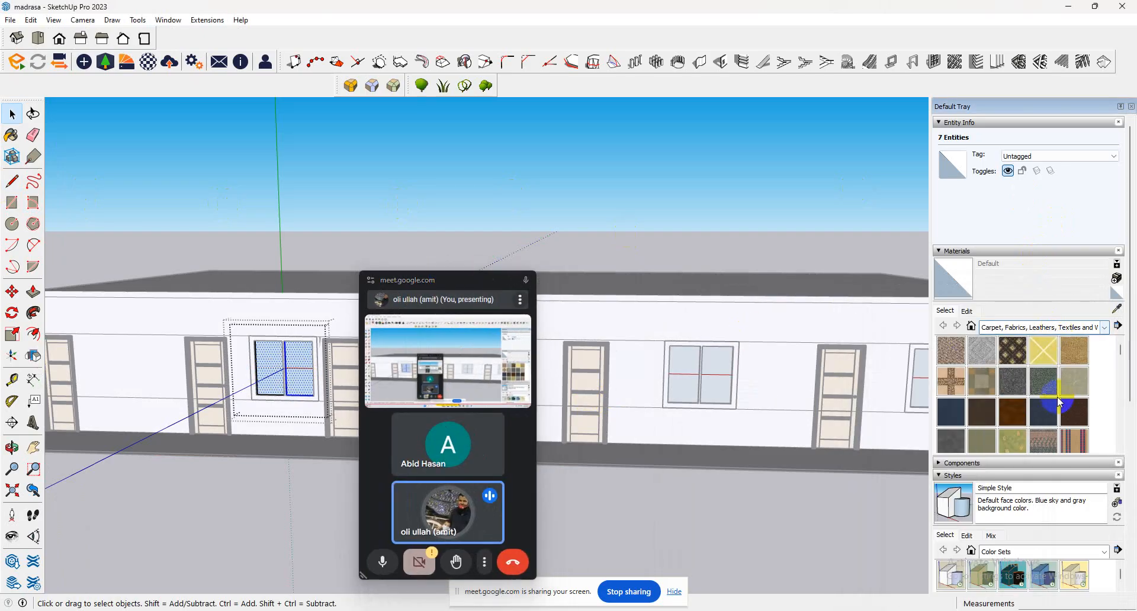
{"action": "left_click", "coordinate": [1104, 327]}
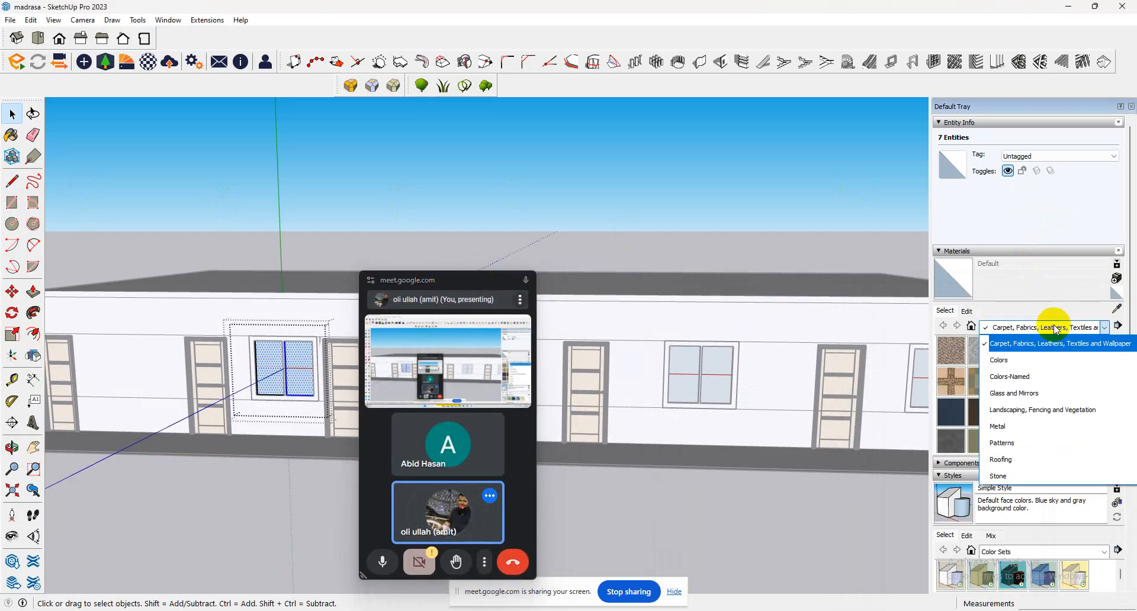
{"action": "left_click", "coordinate": [1030, 397]}
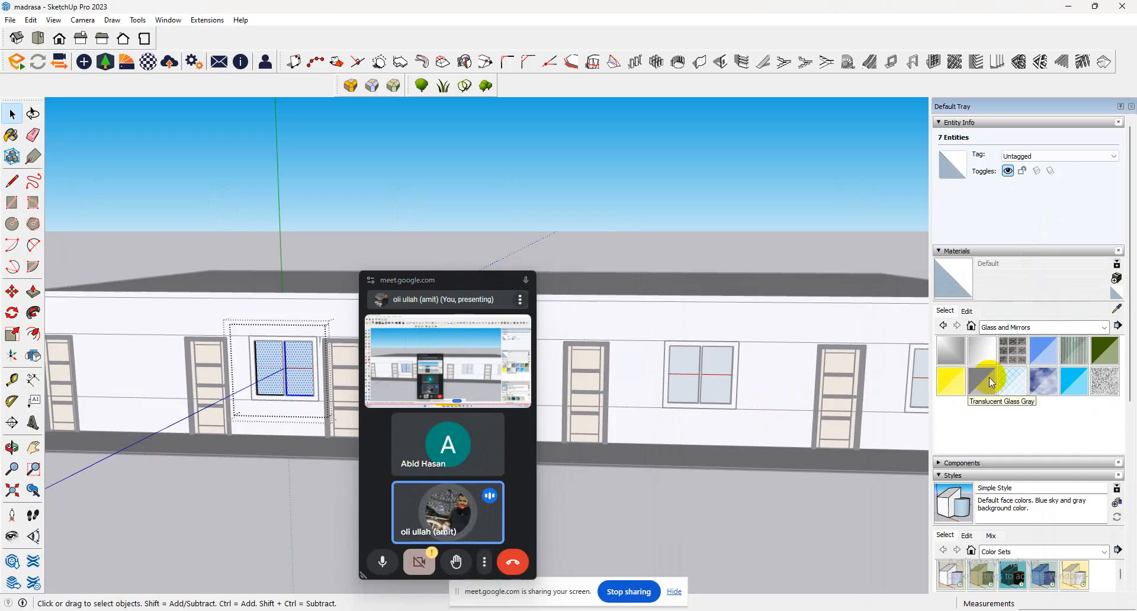
{"action": "left_click", "coordinate": [992, 382]}
{"action": "left_click", "coordinate": [281, 369]}
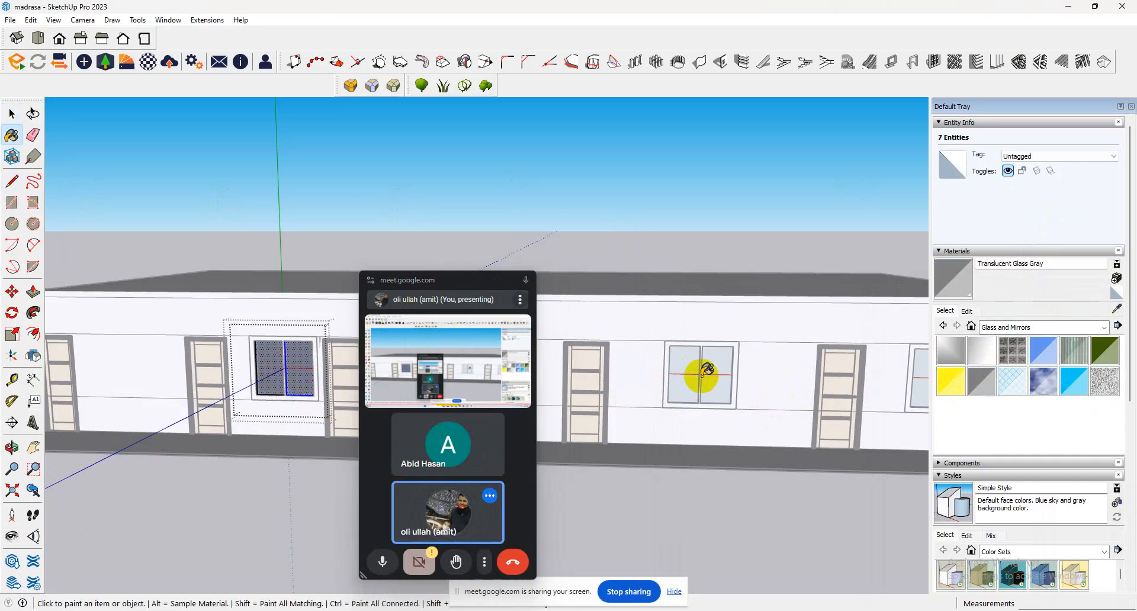
{"action": "left_click", "coordinate": [12, 114]}
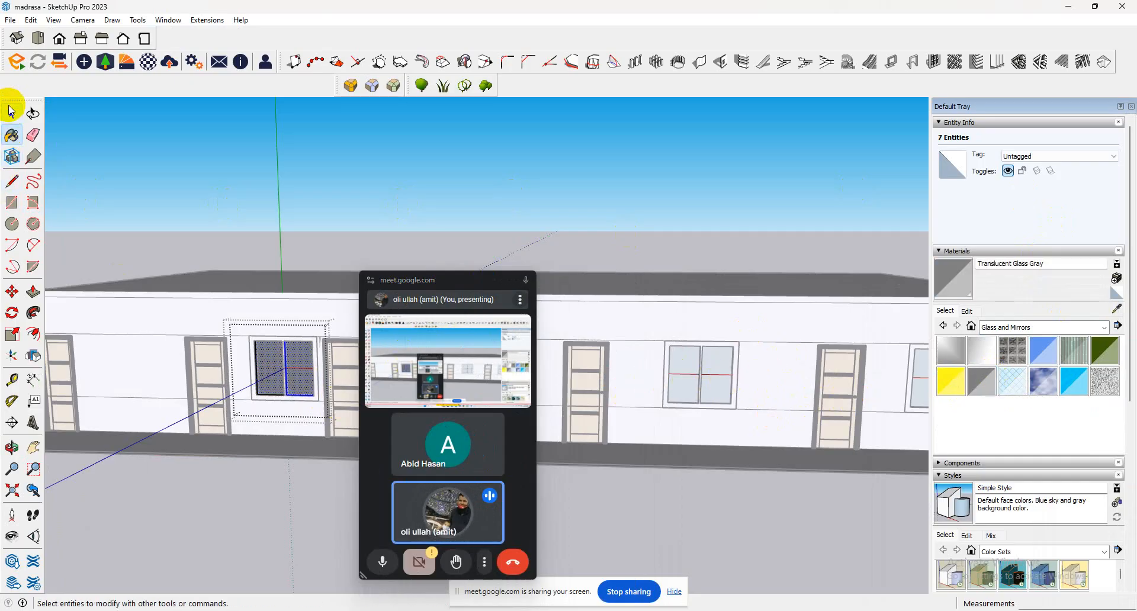
{"action": "left_click", "coordinate": [387, 228]}
Move the meeting window aside and paint the panes between the third and fourth doors with Translucent Glass Gray.
{"action": "left_click_drag", "start_coordinate": [475, 289], "coordinate": [1131, 281]}
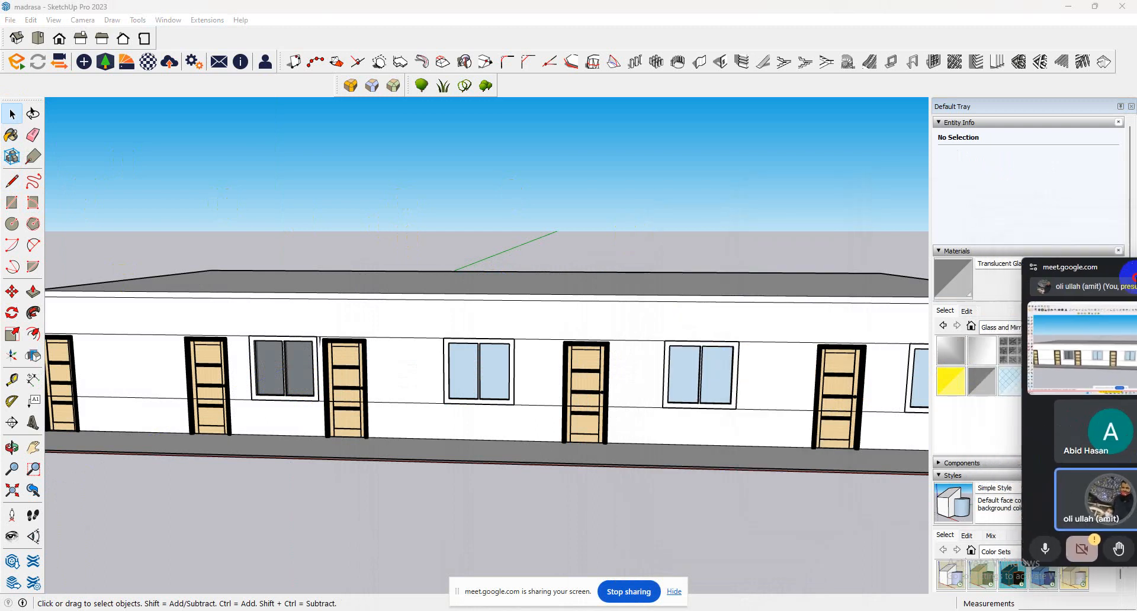
{"action": "double_click", "coordinate": [501, 380]}
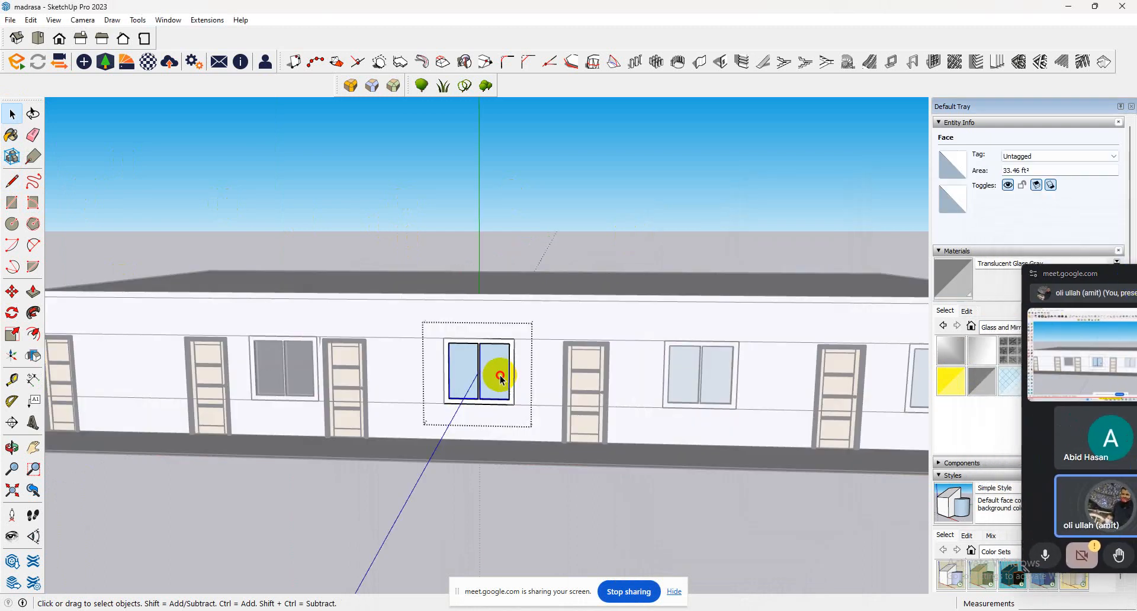
{"action": "triple_click", "coordinate": [464, 375]}
{"action": "left_click", "coordinate": [11, 135]}
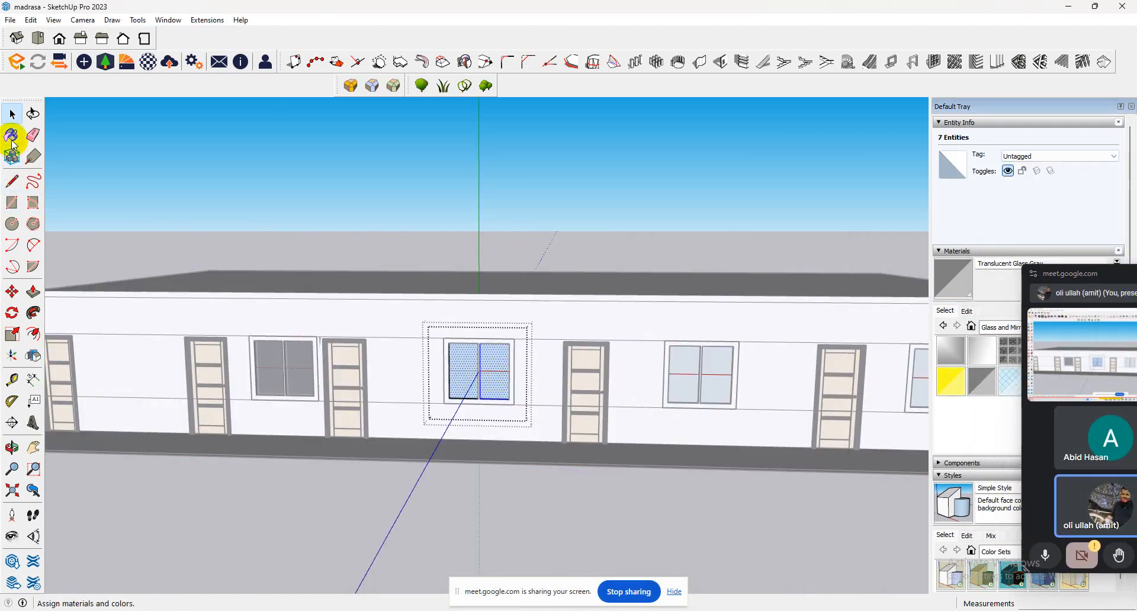
{"action": "left_click", "coordinate": [498, 380]}
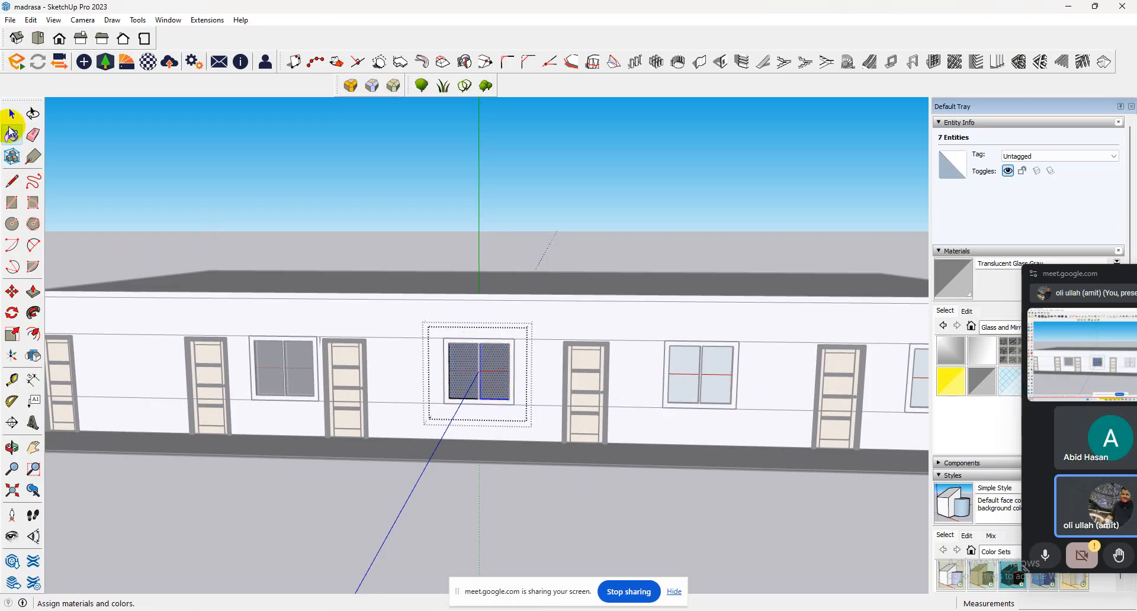
Paint the panes of the window between the fourth and fifth doors with Translucent Glass Gray.
{"action": "left_click", "coordinate": [11, 115]}
{"action": "double_click", "coordinate": [677, 369]}
{"action": "double_click", "coordinate": [677, 369]}
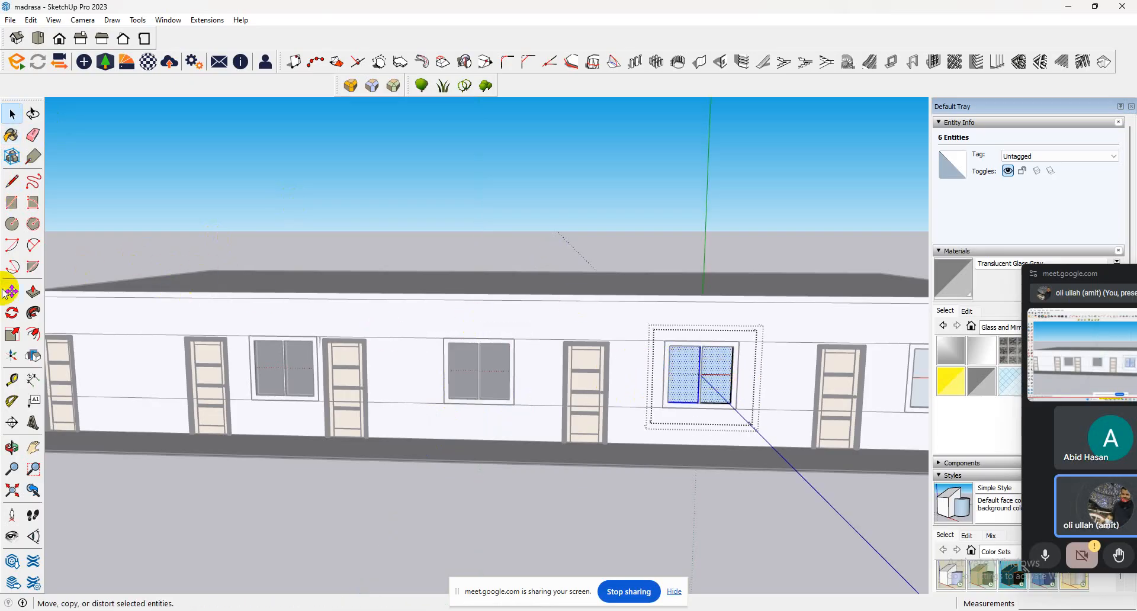
{"action": "left_click", "coordinate": [11, 135]}
{"action": "left_click", "coordinate": [704, 366]}
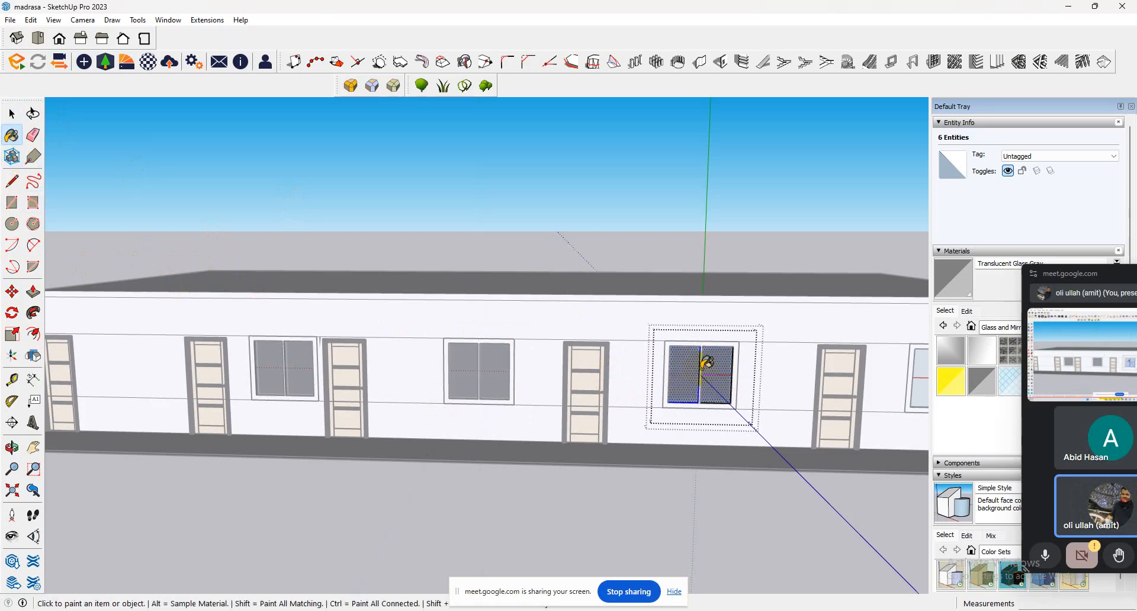
Paint the panes of the last window, beyond the fifth door, with Translucent Glass Gray and leave its group.
{"action": "scroll", "coordinate": [456, 342], "scroll_direction": "down", "scroll_amount": 5}
{"action": "left_click", "coordinate": [12, 114]}
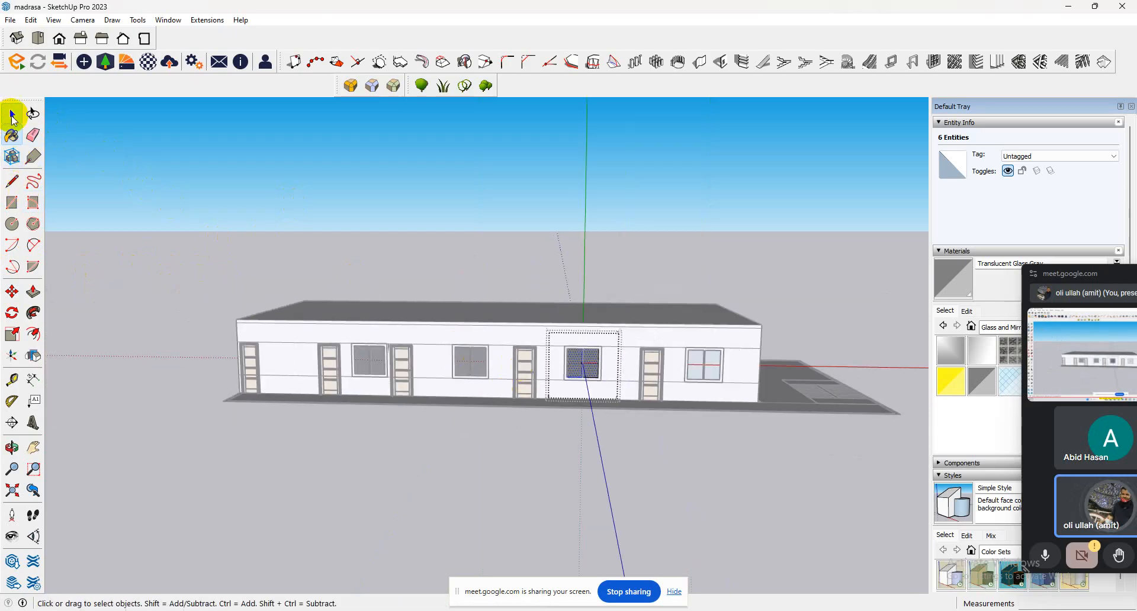
{"action": "double_click", "coordinate": [714, 368]}
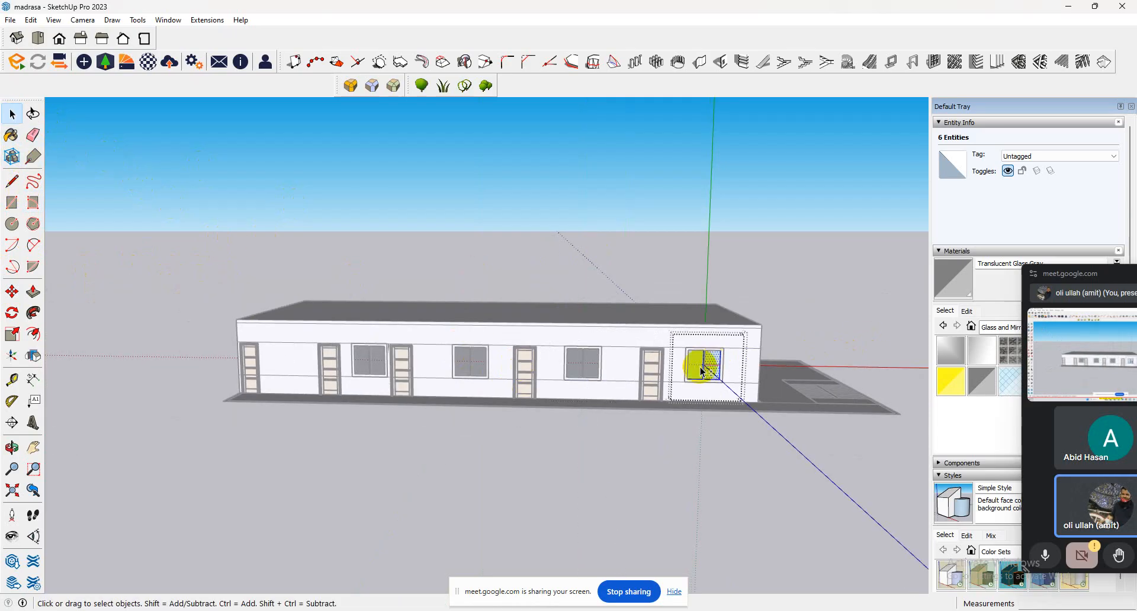
{"action": "left_click", "coordinate": [698, 371], "text": "ctrl"}
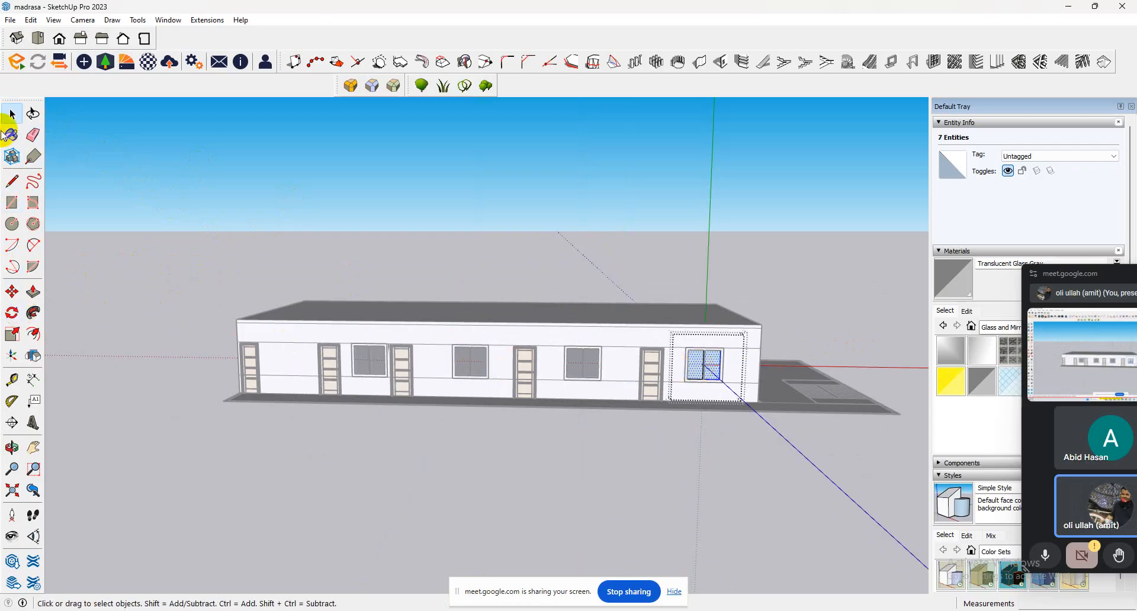
{"action": "left_click", "coordinate": [10, 136]}
{"action": "left_click", "coordinate": [715, 362]}
{"action": "scroll", "coordinate": [715, 363], "scroll_direction": "up", "scroll_amount": 3}
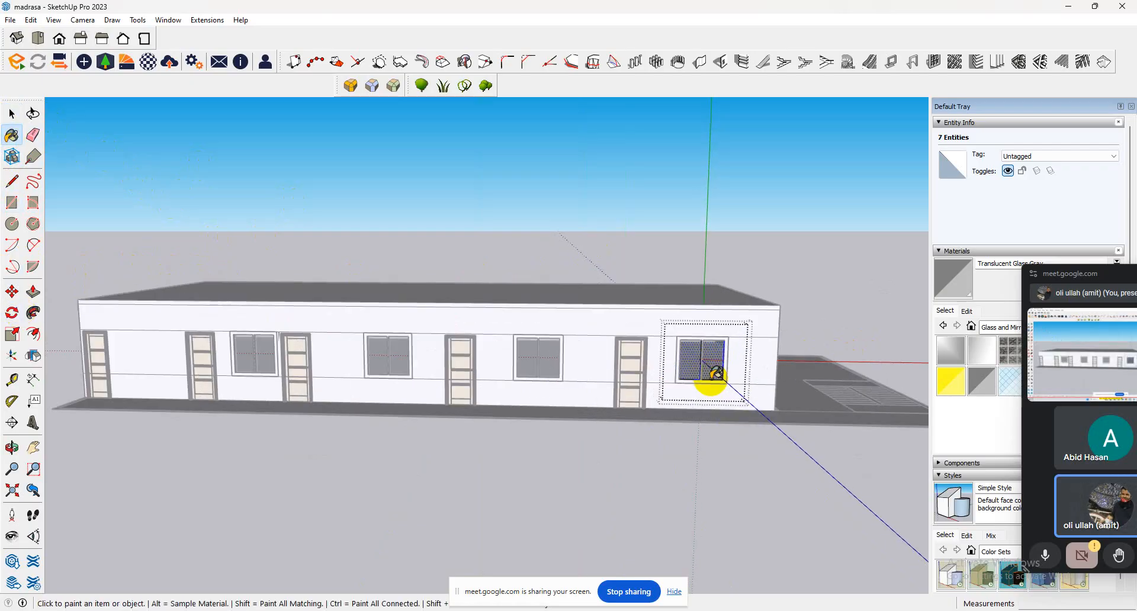
{"action": "left_click", "coordinate": [12, 115]}
{"action": "left_click", "coordinate": [190, 180]}
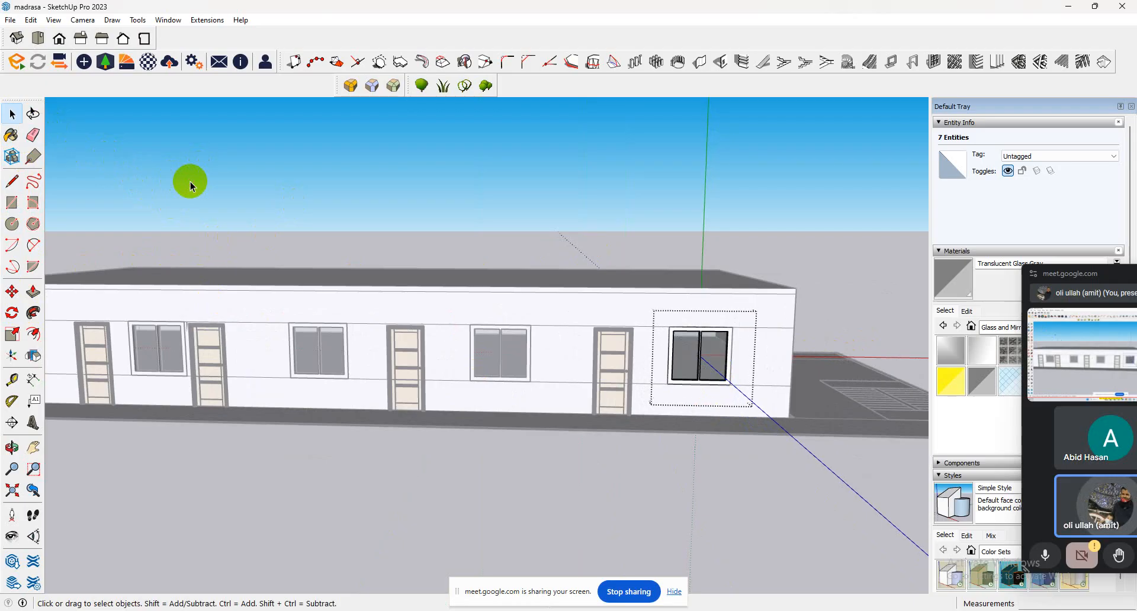
Paint the frame of the window between the second and third doors with the Aluminum metal material and leave its group.
{"action": "scroll", "coordinate": [147, 314], "scroll_direction": "up", "scroll_amount": 5}
{"action": "double_click", "coordinate": [175, 329]}
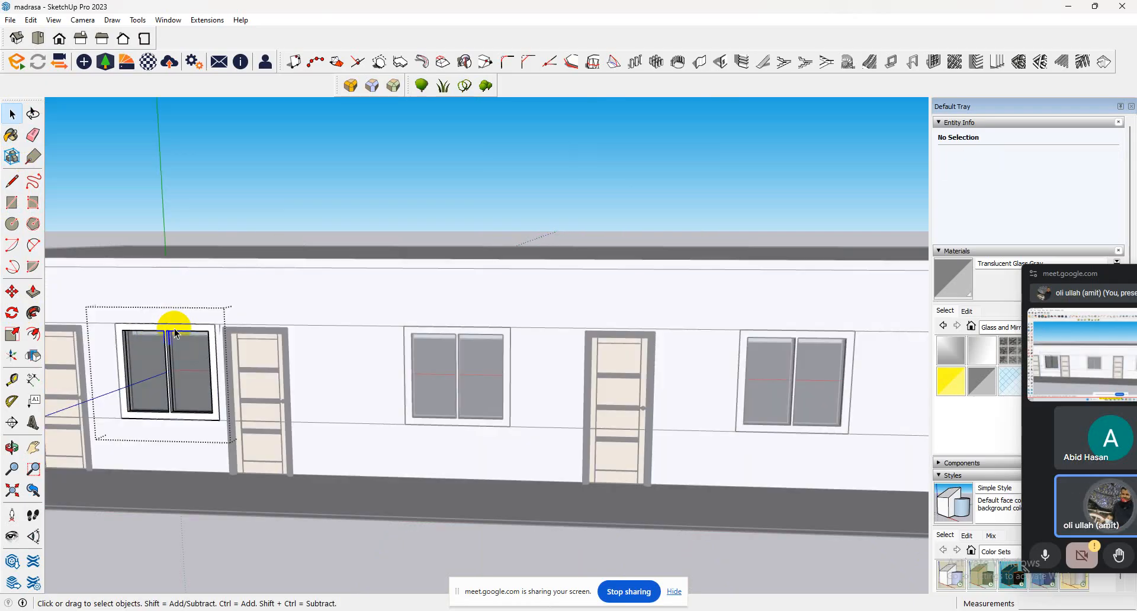
{"action": "triple_click", "coordinate": [175, 330]}
{"action": "left_click", "coordinate": [1006, 331]}
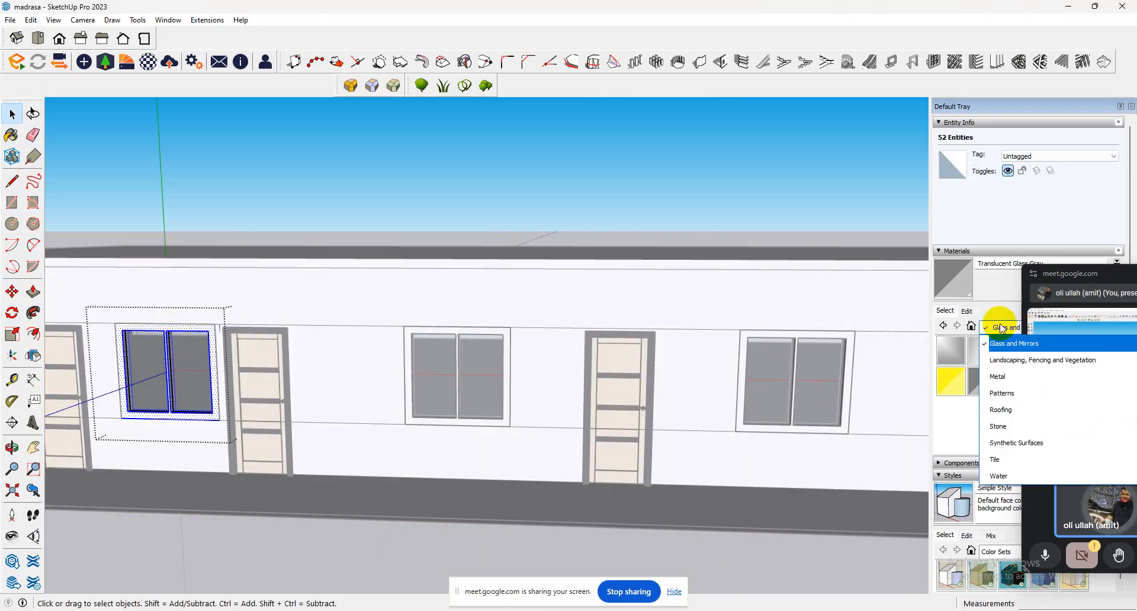
{"action": "left_click", "coordinate": [1007, 379]}
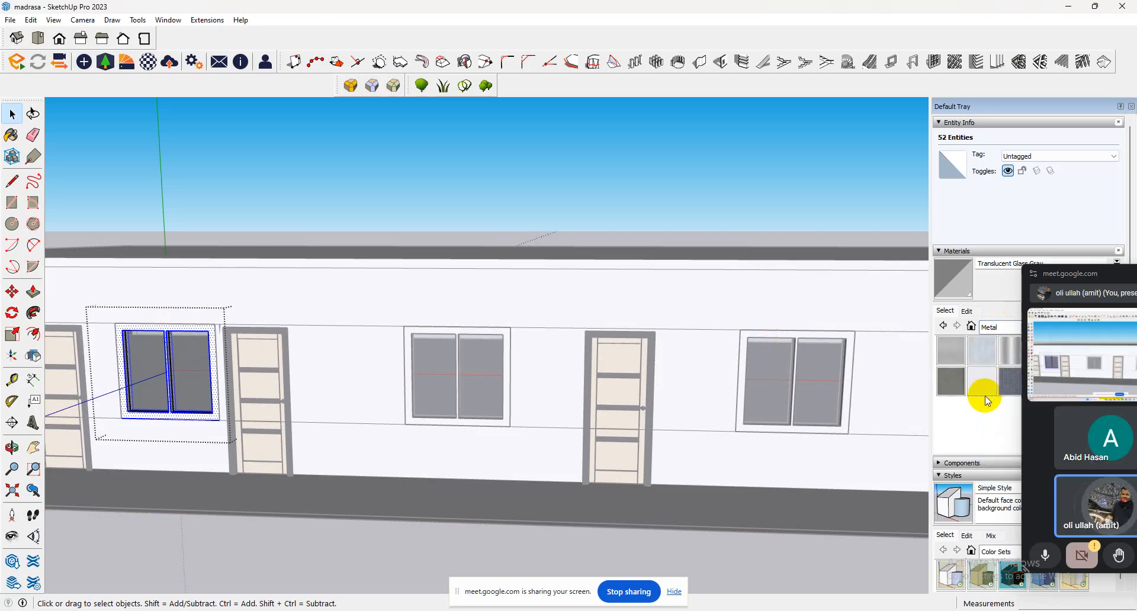
{"action": "left_click", "coordinate": [951, 350]}
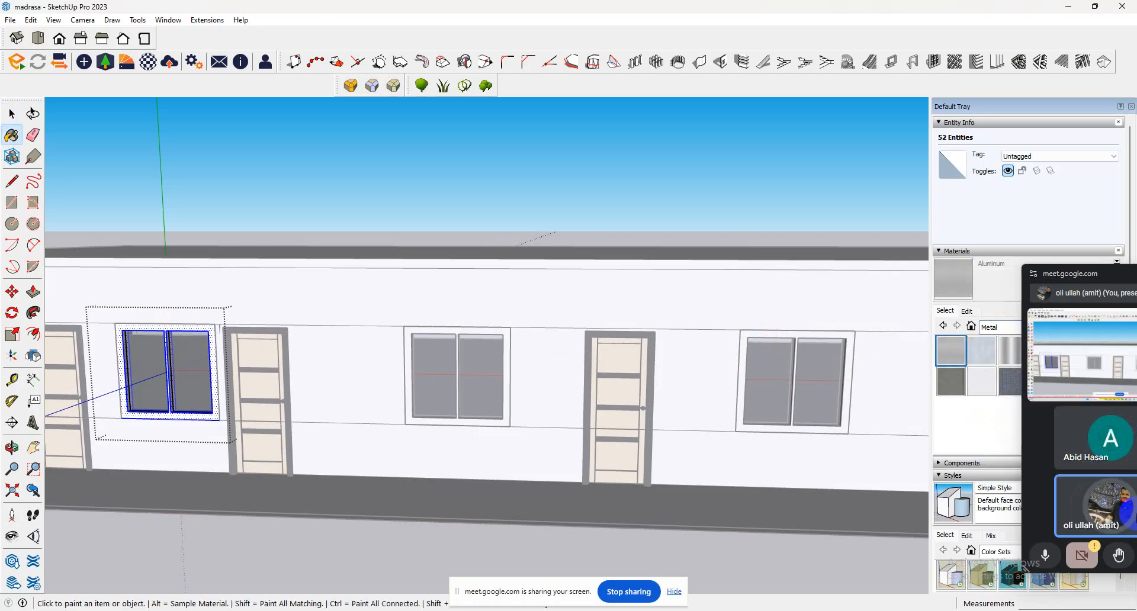
{"action": "left_click", "coordinate": [126, 400]}
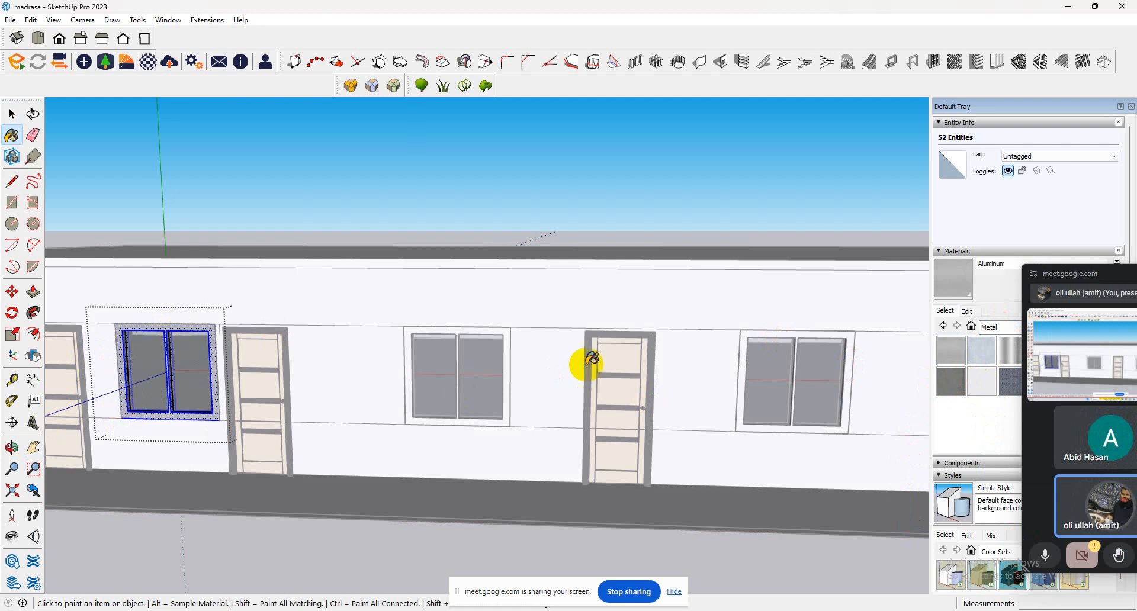
{"action": "left_click", "coordinate": [13, 117]}
{"action": "left_click", "coordinate": [445, 228]}
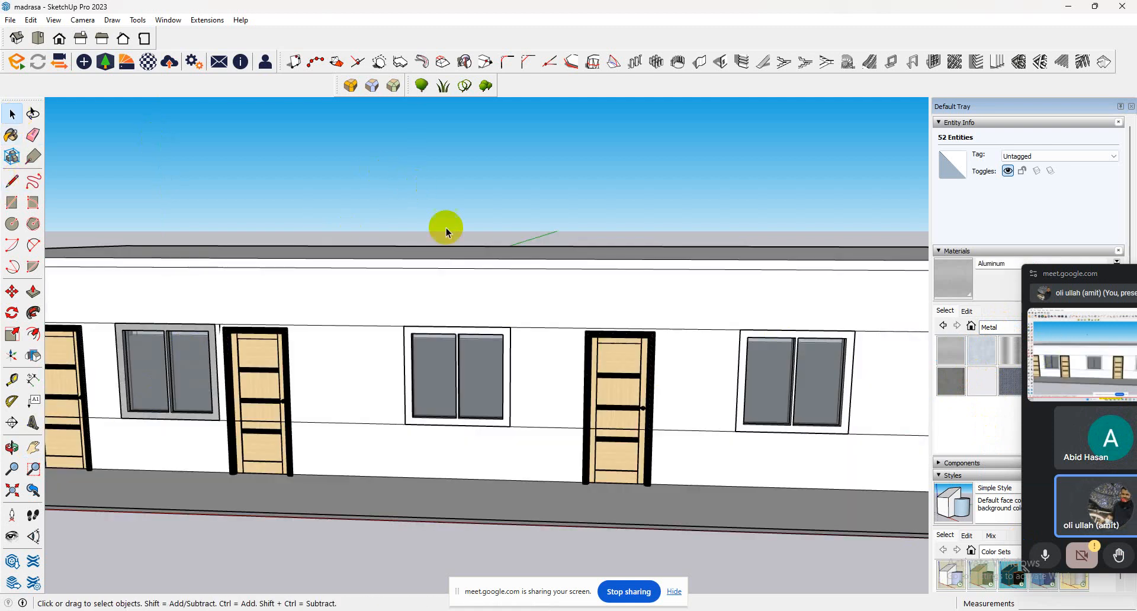
Paint the frame of the window between the third and fourth doors with the Aluminum material.
{"action": "triple_click", "coordinate": [410, 342]}
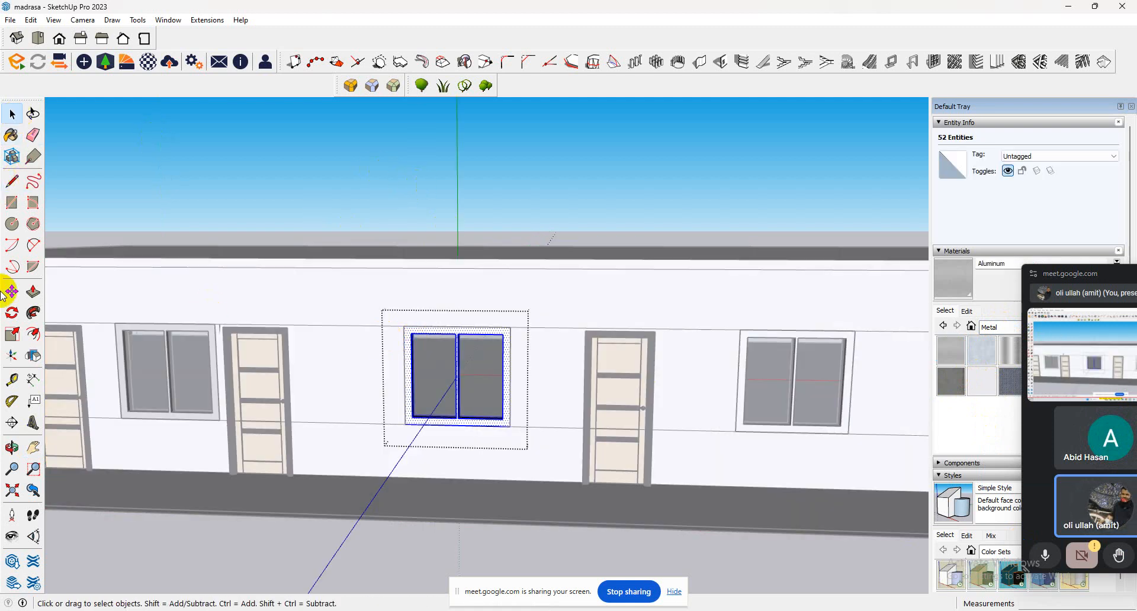
{"action": "left_click", "coordinate": [12, 136]}
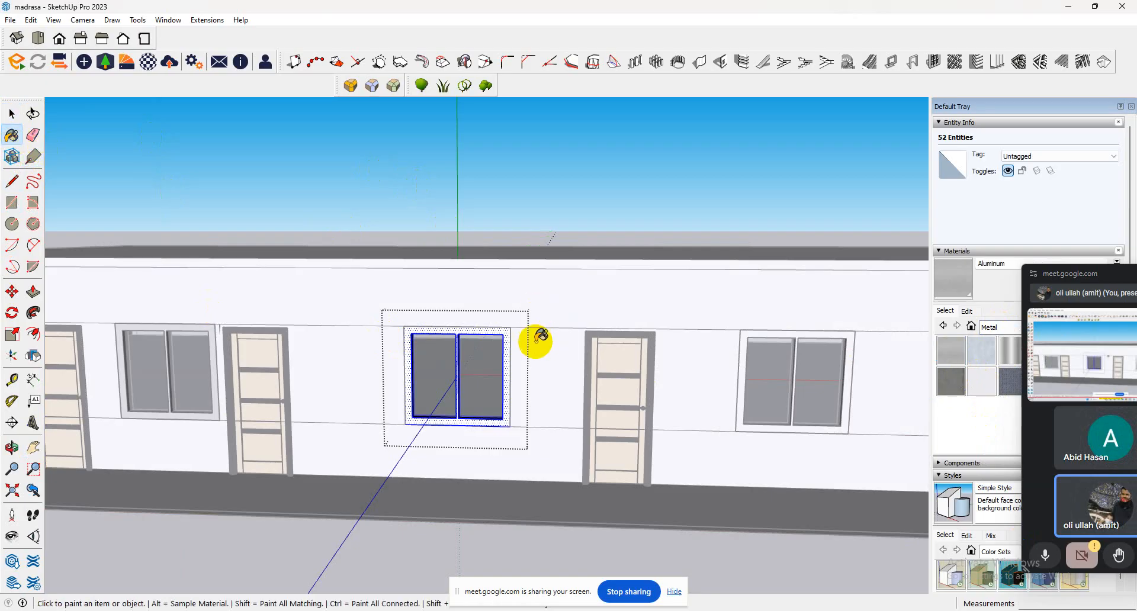
{"action": "left_click", "coordinate": [414, 332]}
{"action": "scroll", "coordinate": [547, 373], "scroll_direction": "down", "scroll_amount": 5}
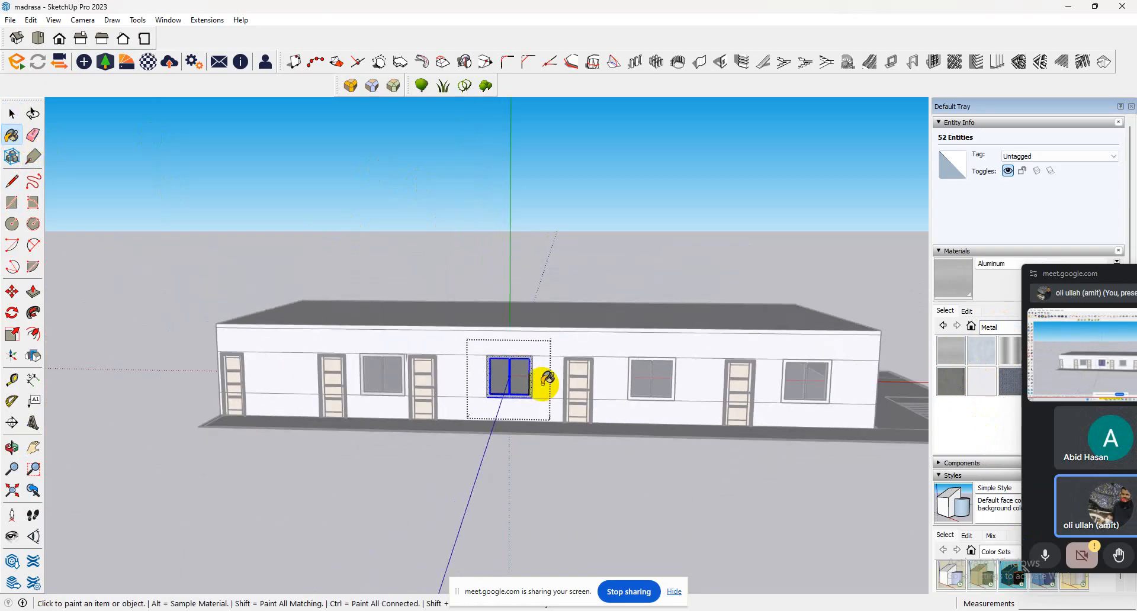
Paint the frame of the window between the fourth and fifth doors with the Aluminum material and leave its group.
{"action": "left_click", "coordinate": [11, 114]}
{"action": "left_click", "coordinate": [673, 374]}
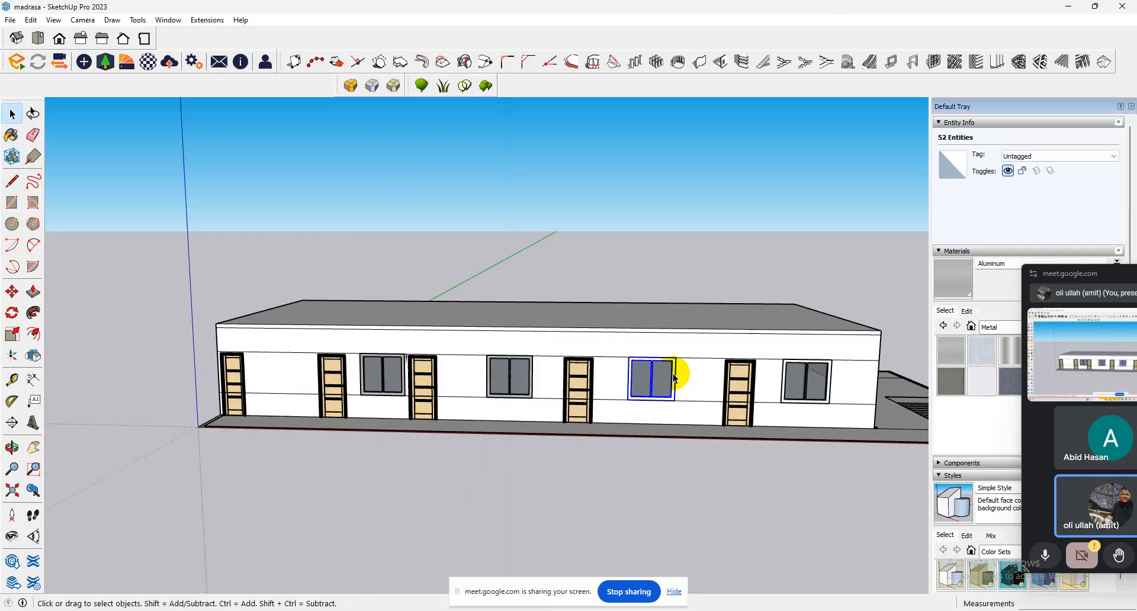
{"action": "double_click", "coordinate": [673, 374]}
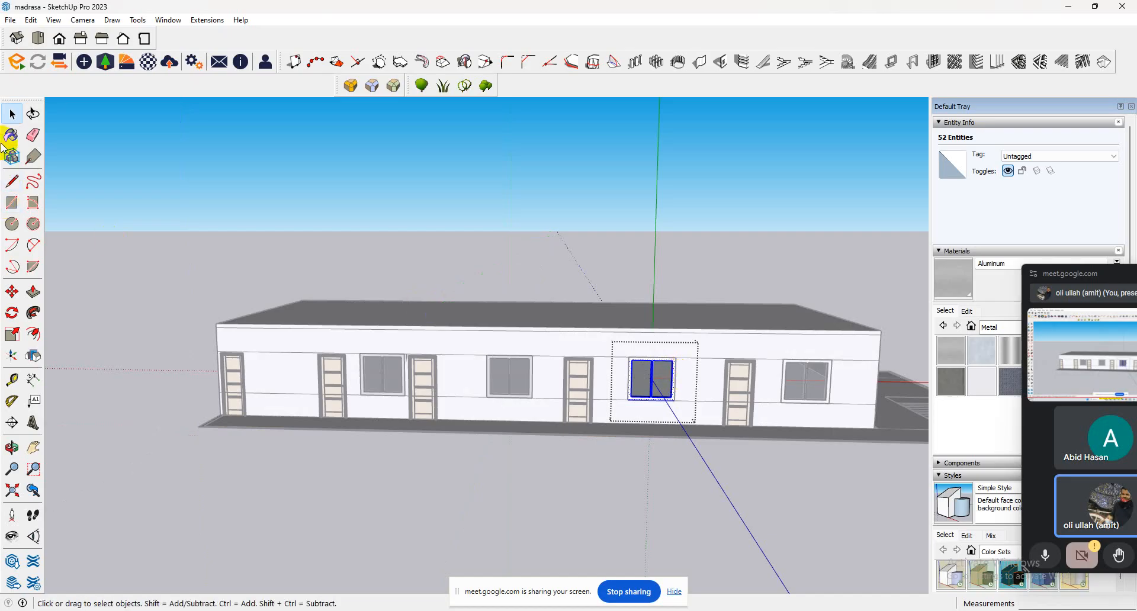
{"action": "left_click", "coordinate": [11, 135]}
{"action": "scroll", "coordinate": [705, 393], "scroll_direction": "up", "scroll_amount": 5}
{"action": "scroll", "coordinate": [685, 385], "scroll_direction": "up", "scroll_amount": 2}
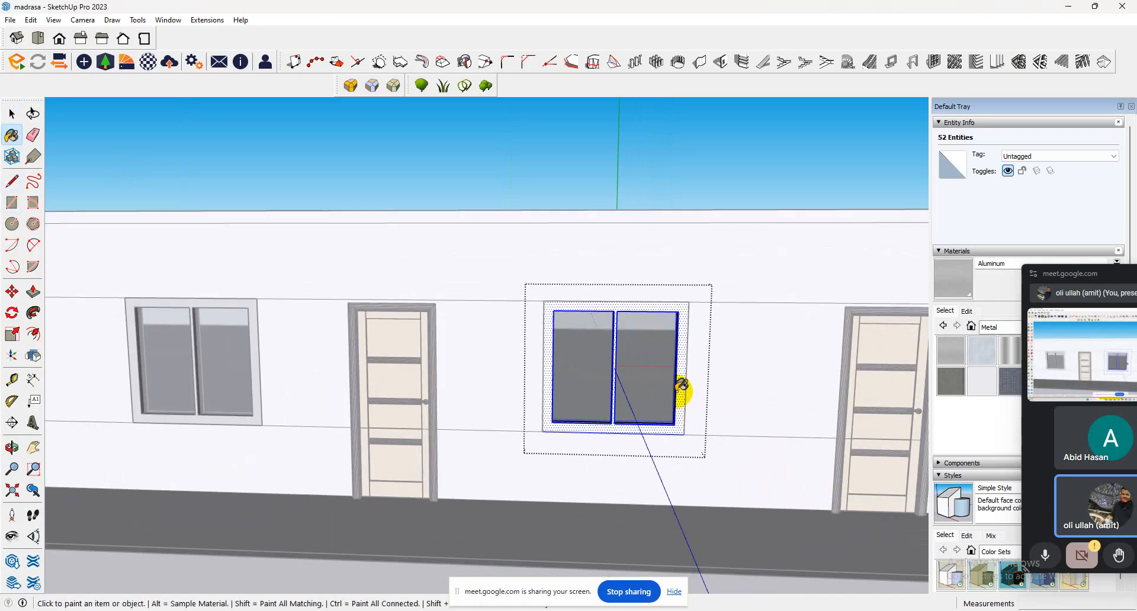
{"action": "left_click", "coordinate": [682, 385]}
{"action": "left_click", "coordinate": [12, 113]}
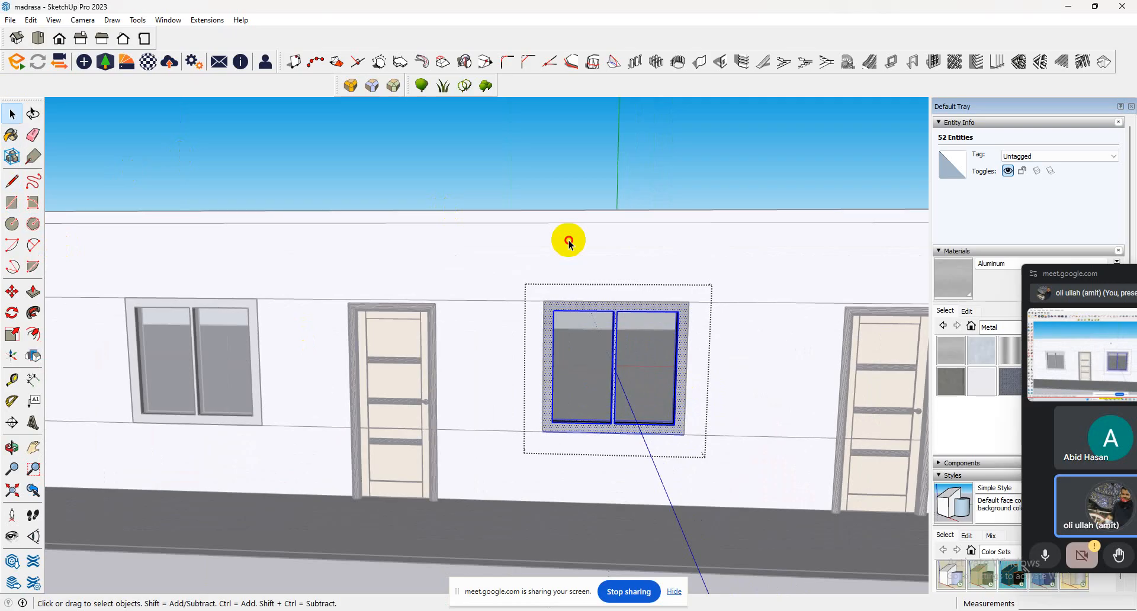
{"action": "scroll", "coordinate": [551, 267], "scroll_direction": "down", "scroll_amount": 5}
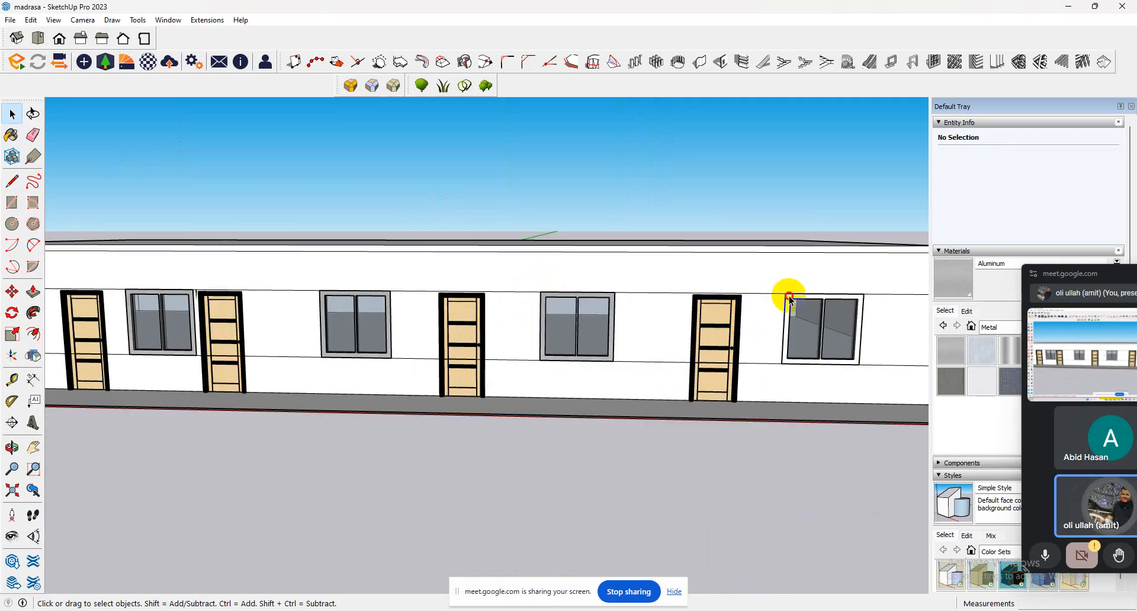
Paint the frame of the last window, beyond the fifth door, with the Aluminum material and leave its group.
{"action": "triple_click", "coordinate": [790, 298]}
{"action": "left_click", "coordinate": [12, 136]}
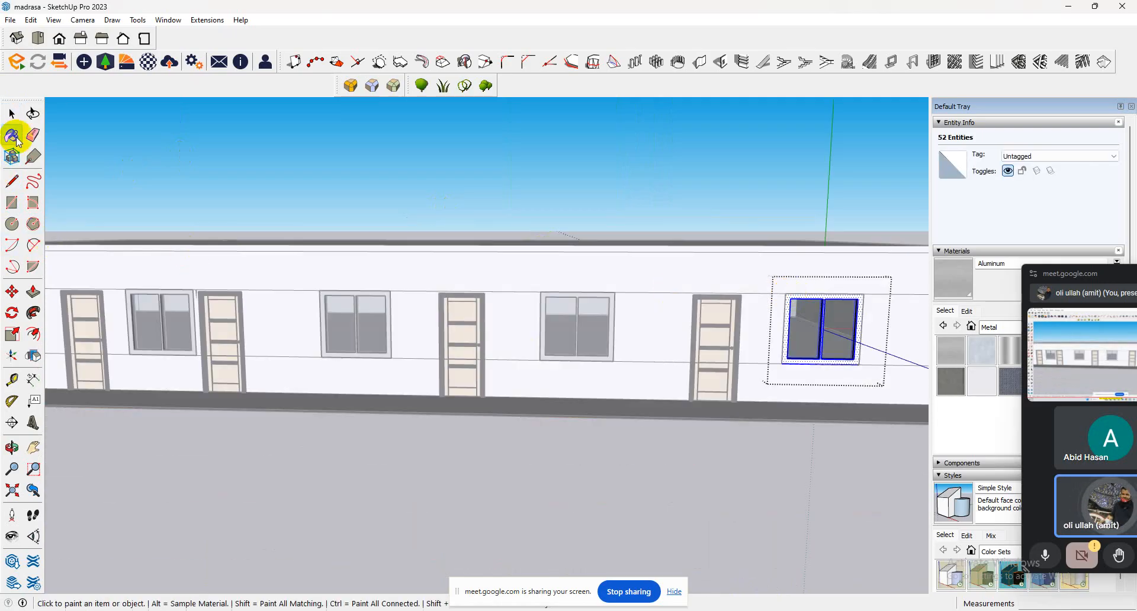
{"action": "scroll", "coordinate": [837, 264], "scroll_direction": "up", "scroll_amount": 4}
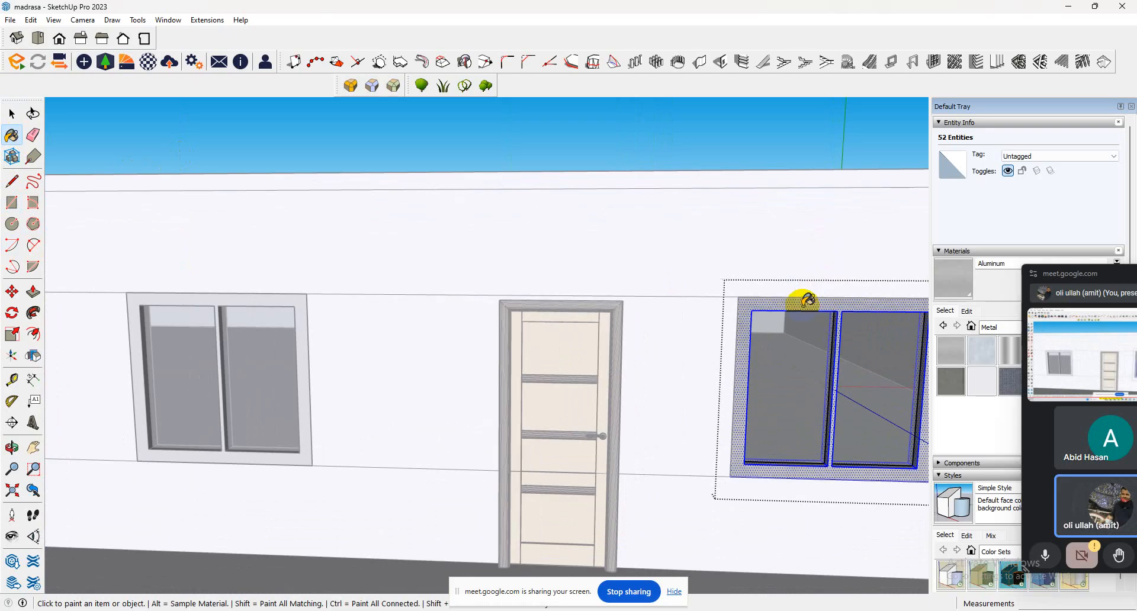
{"action": "scroll", "coordinate": [591, 298], "scroll_direction": "down", "scroll_amount": 2}
{"action": "scroll", "coordinate": [591, 298], "scroll_direction": "down", "scroll_amount": 5}
{"action": "left_click", "coordinate": [11, 113]}
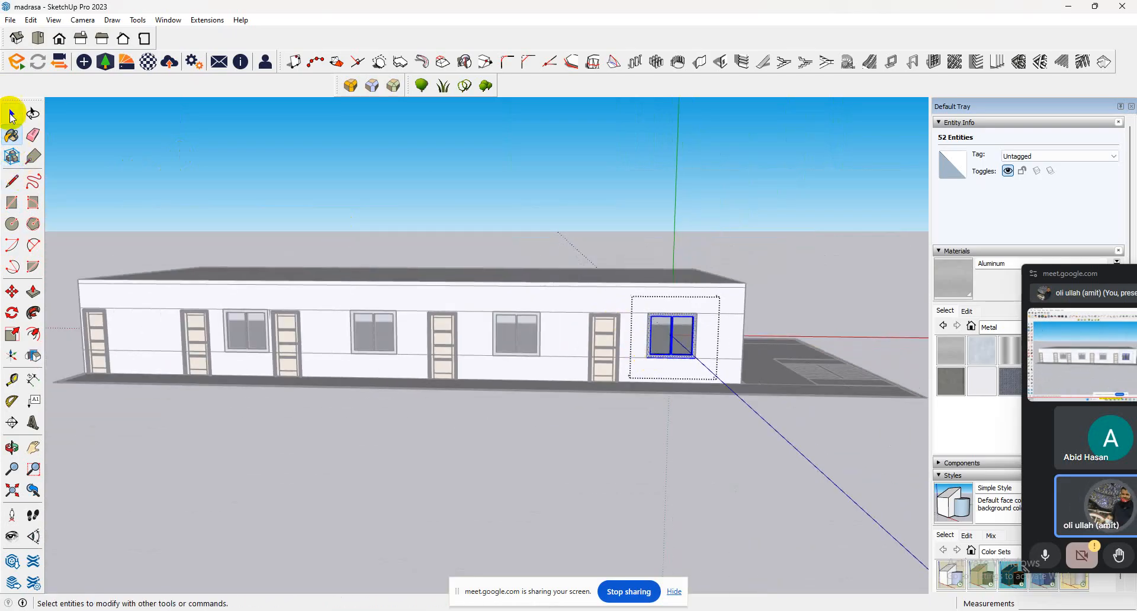
{"action": "left_click", "coordinate": [333, 216]}
Inspect the finished windows and the door components along the front of the building from several angles and up close.
{"action": "scroll", "coordinate": [540, 317], "scroll_direction": "down", "scroll_amount": 2}
{"action": "middle_click_drag", "start_coordinate": [541, 320], "coordinate": [577, 489]}
{"action": "scroll", "coordinate": [482, 329], "scroll_direction": "up", "scroll_amount": 6}
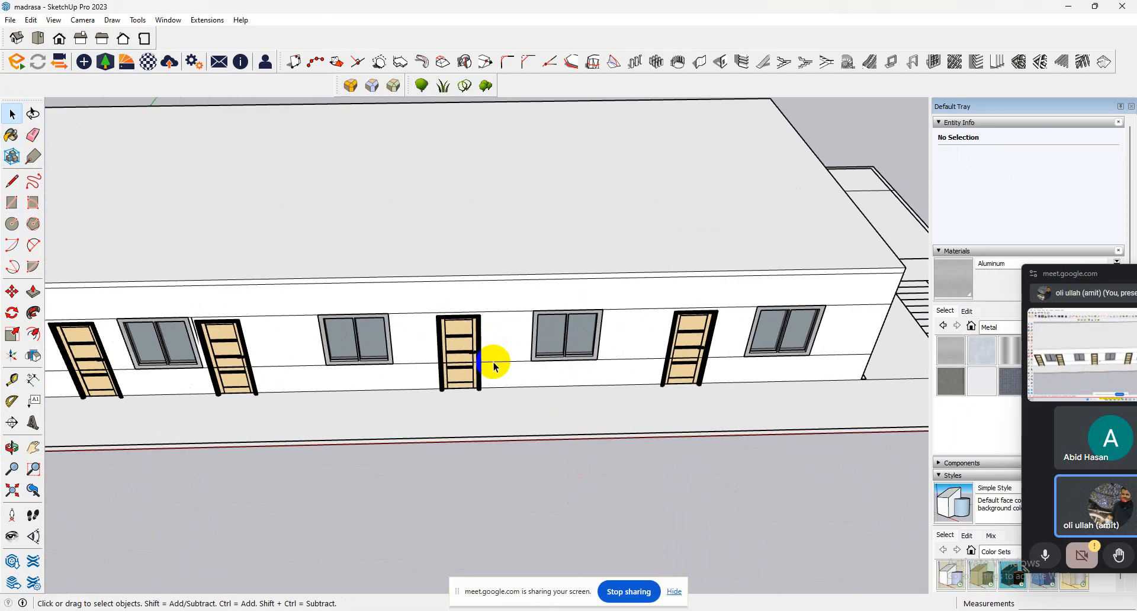
{"action": "scroll", "coordinate": [616, 408], "scroll_direction": "down", "scroll_amount": 3}
{"action": "middle_click_drag", "start_coordinate": [628, 407], "coordinate": [627, 281]}
{"action": "scroll", "coordinate": [635, 382], "scroll_direction": "up", "scroll_amount": 4}
{"action": "scroll", "coordinate": [646, 385], "scroll_direction": "up", "scroll_amount": 2}
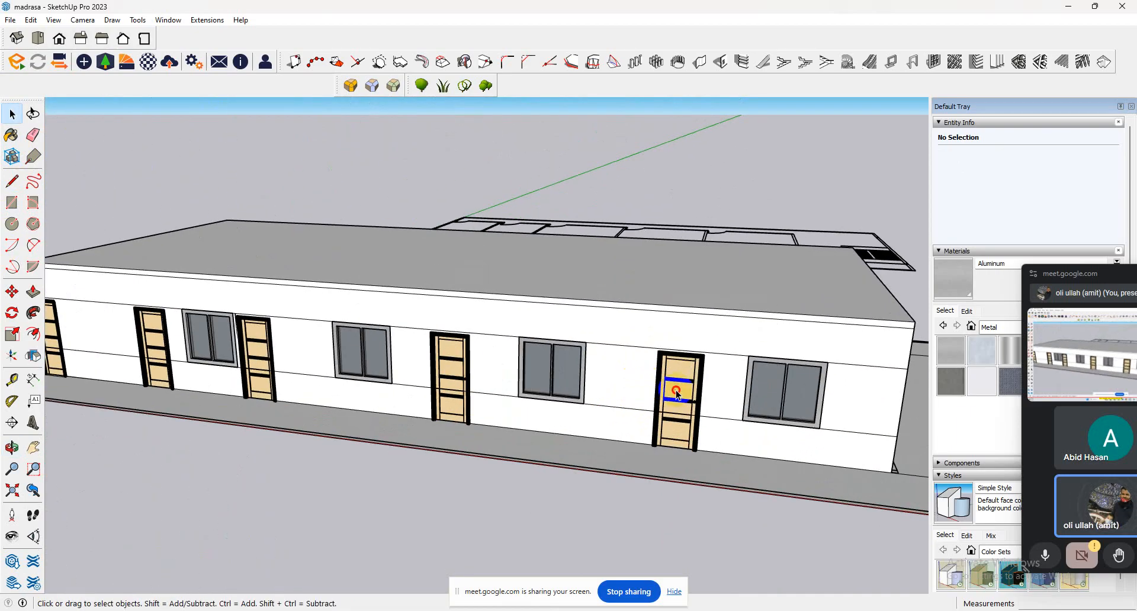
{"action": "left_click", "coordinate": [705, 419]}
{"action": "scroll", "coordinate": [698, 418], "scroll_direction": "up", "scroll_amount": 8}
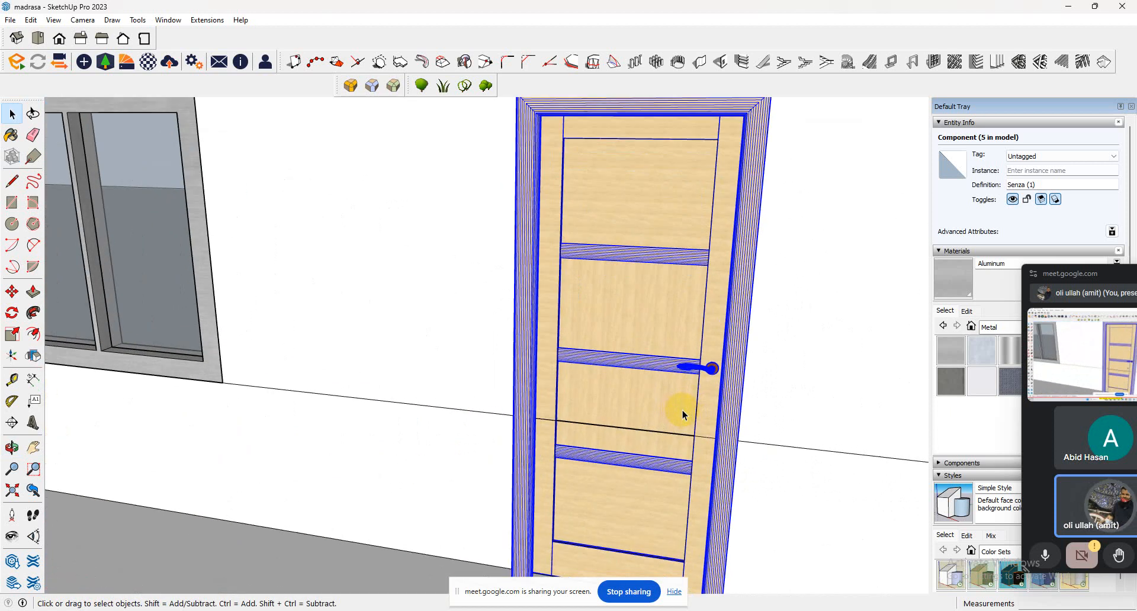
{"action": "scroll", "coordinate": [682, 410], "scroll_direction": "down", "scroll_amount": 6}
{"action": "left_click", "coordinate": [508, 335]}
{"action": "scroll", "coordinate": [503, 334], "scroll_direction": "down", "scroll_amount": 2}
{"action": "middle_click_drag", "start_coordinate": [503, 334], "coordinate": [605, 301]}
{"action": "scroll", "coordinate": [564, 339], "scroll_direction": "down", "scroll_amount": 3}
{"action": "left_click", "coordinate": [685, 283]}
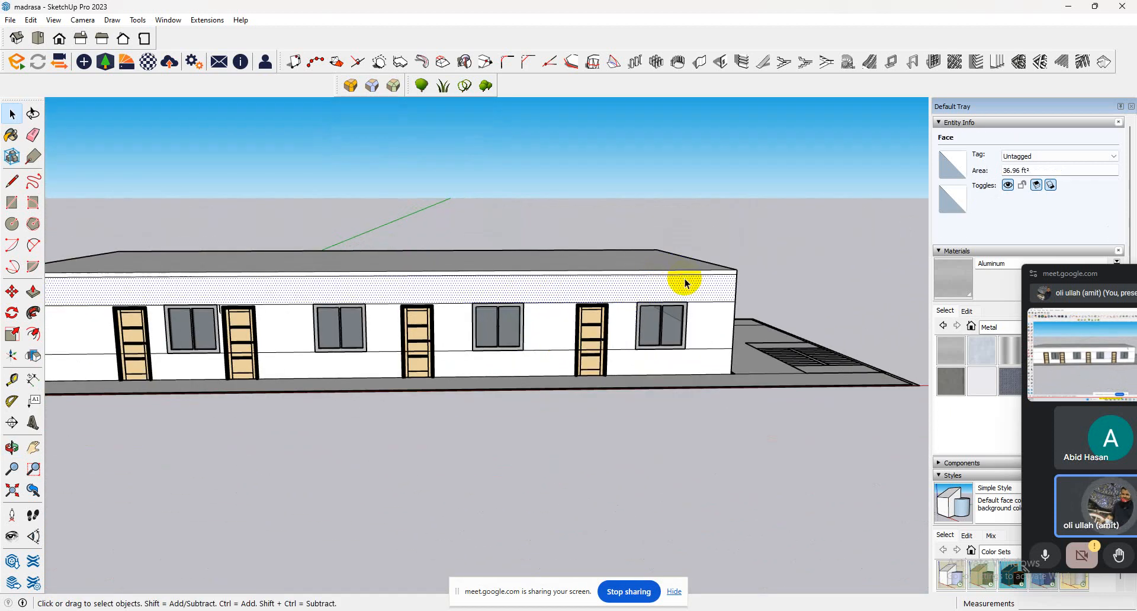
{"action": "left_click_drag", "start_coordinate": [227, 287], "coordinate": [66, 294]}
{"action": "scroll", "coordinate": [320, 295], "scroll_direction": "down", "scroll_amount": 4}
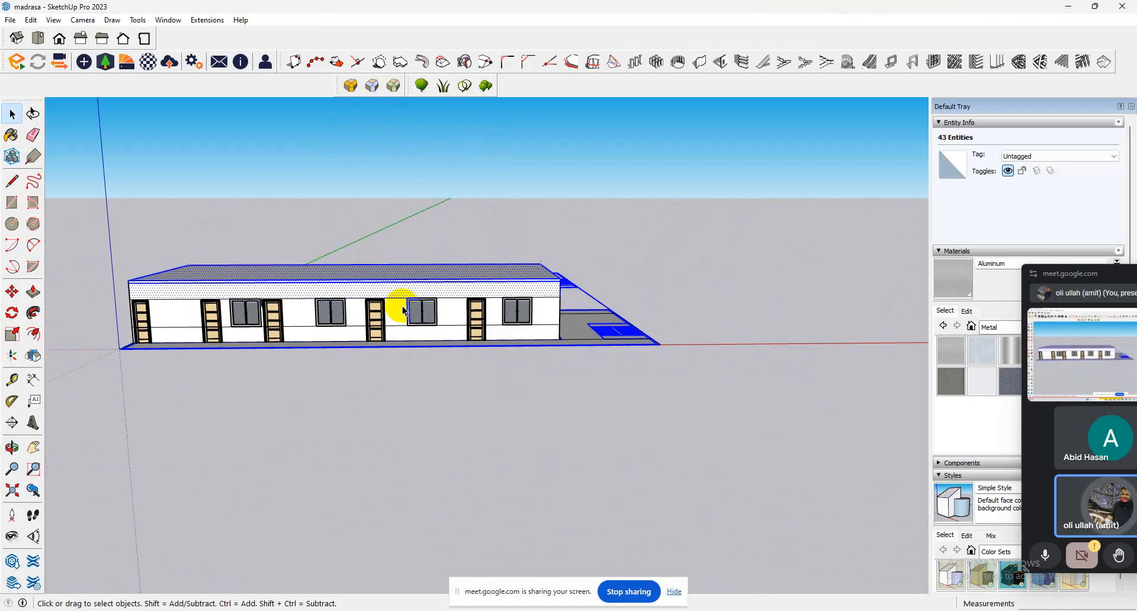
{"action": "middle_click_drag", "start_coordinate": [401, 305], "coordinate": [510, 265]}
{"action": "left_click", "coordinate": [533, 264]}
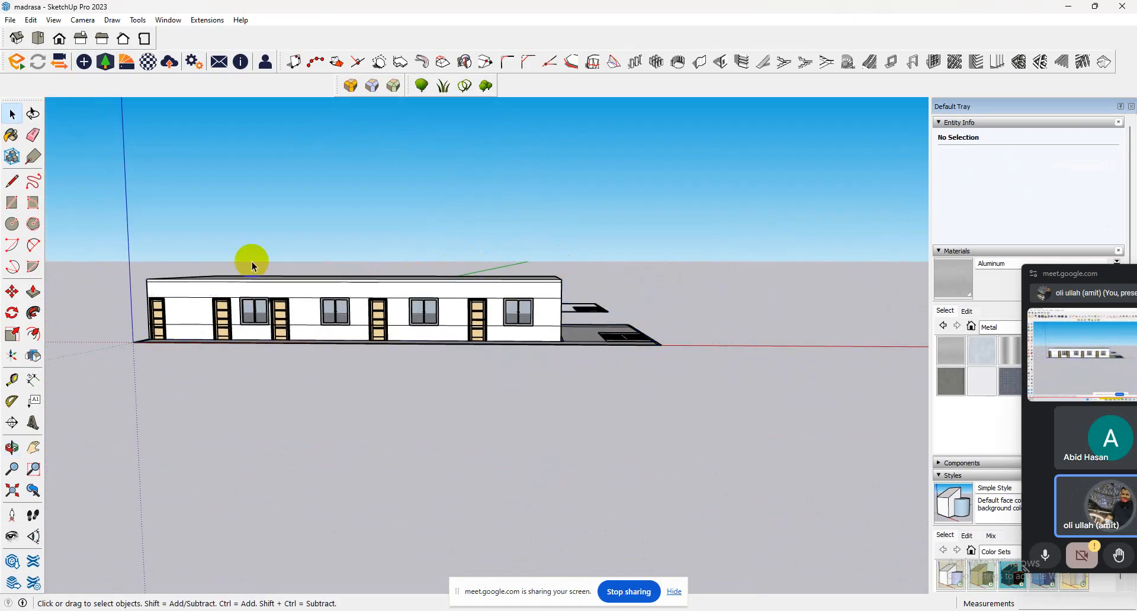
Show the Colors material collection and move the floating meeting window off the materials.
{"action": "left_click", "coordinate": [994, 327]}
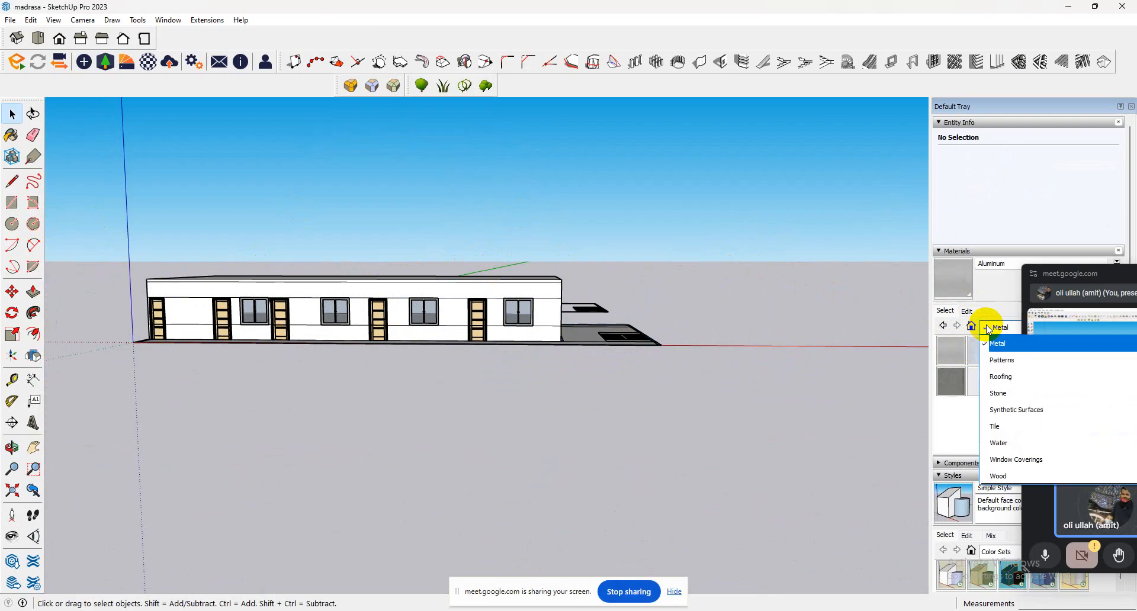
{"action": "scroll", "coordinate": [1005, 437], "scroll_direction": "up", "scroll_amount": 3}
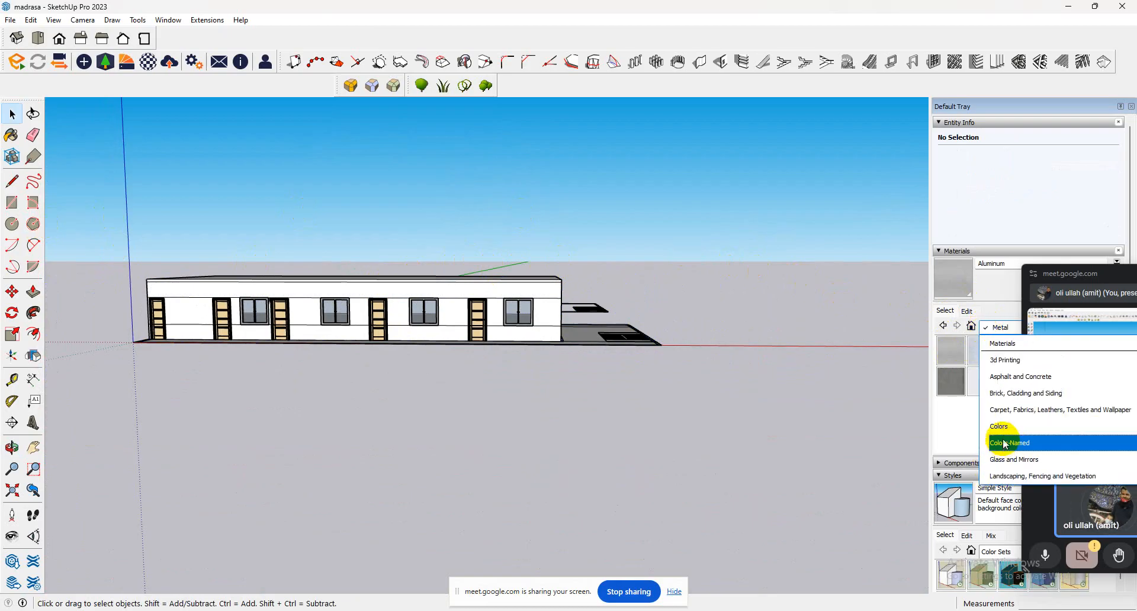
{"action": "left_click", "coordinate": [999, 428]}
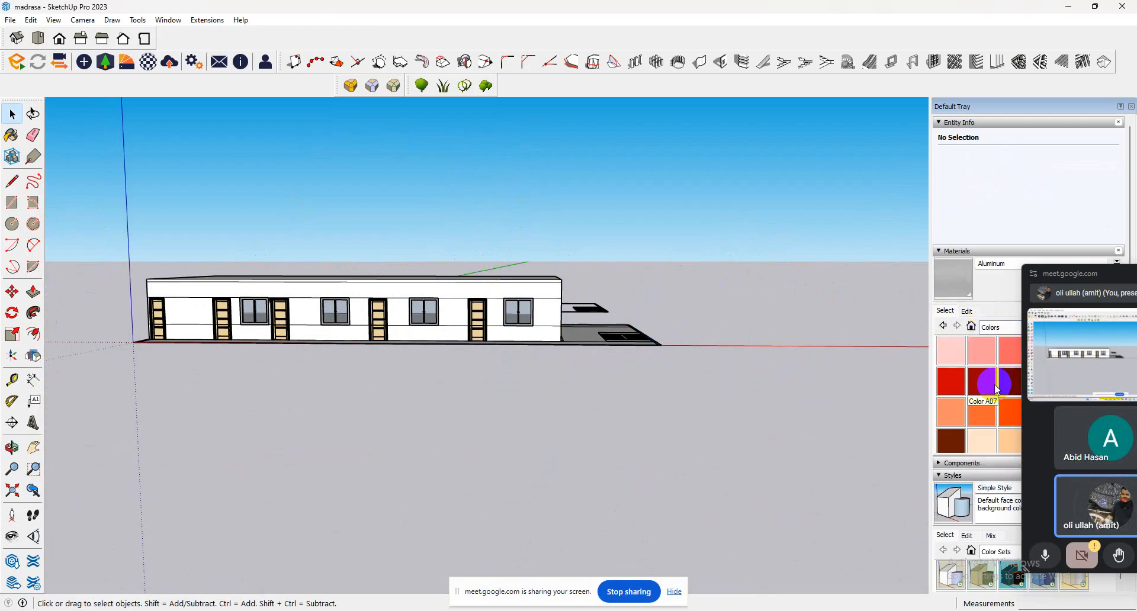
{"action": "left_click_drag", "start_coordinate": [1086, 276], "coordinate": [815, 229]}
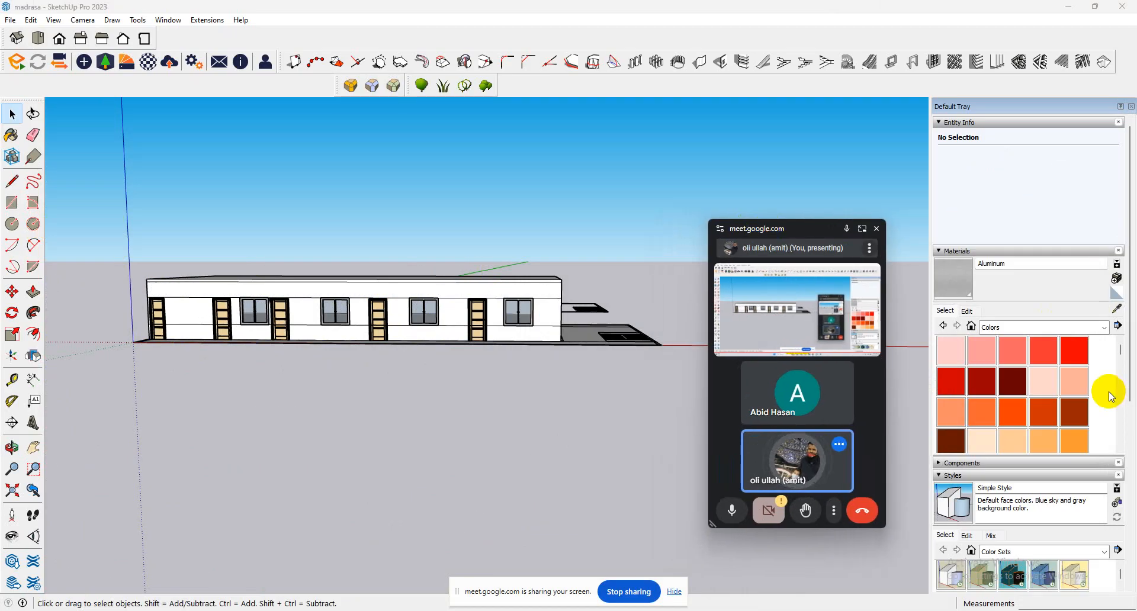
Look through the Colors collection for a wall colour and choose Color D05.
{"action": "scroll", "coordinate": [1013, 411], "scroll_direction": "down", "scroll_amount": 3}
{"action": "scroll", "coordinate": [1018, 420], "scroll_direction": "up", "scroll_amount": 1}
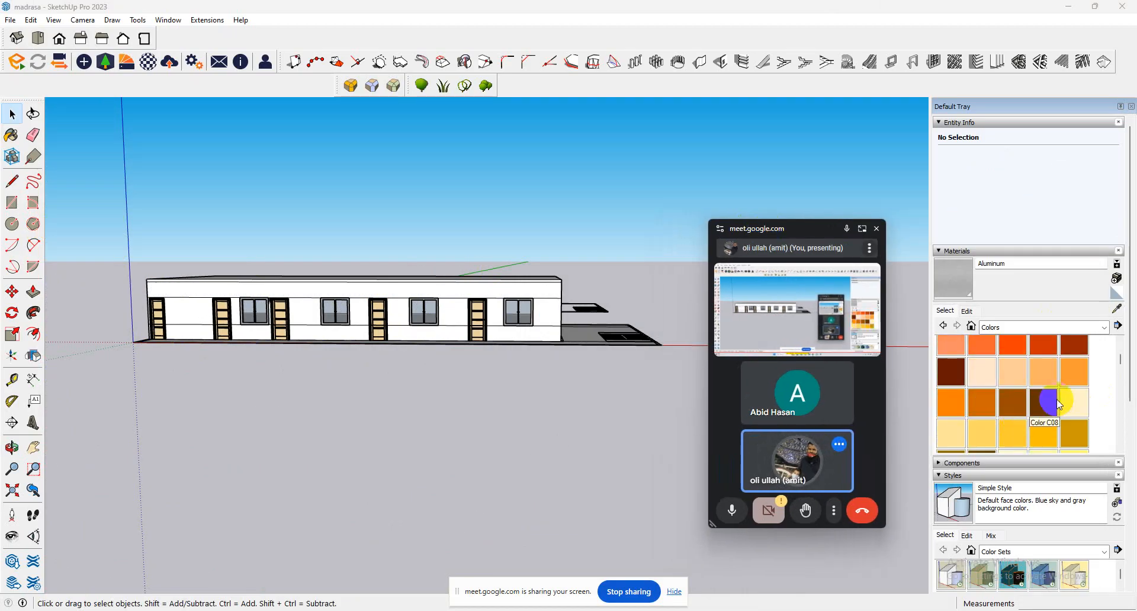
{"action": "scroll", "coordinate": [1059, 402], "scroll_direction": "down", "scroll_amount": 2}
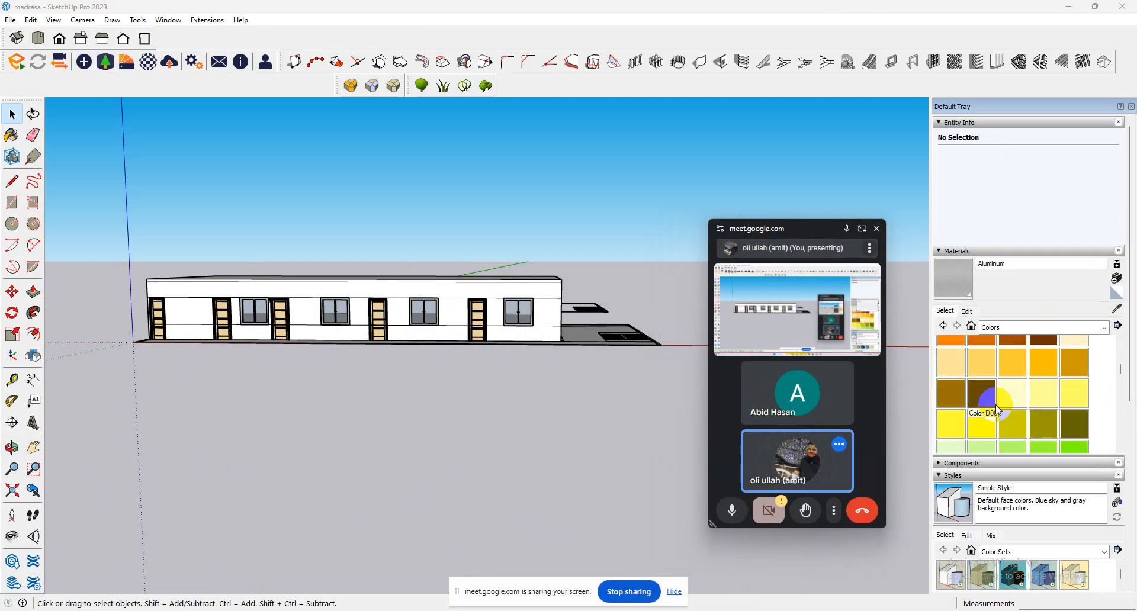
{"action": "scroll", "coordinate": [996, 407], "scroll_direction": "down", "scroll_amount": 10}
{"action": "scroll", "coordinate": [996, 408], "scroll_direction": "up", "scroll_amount": 3}
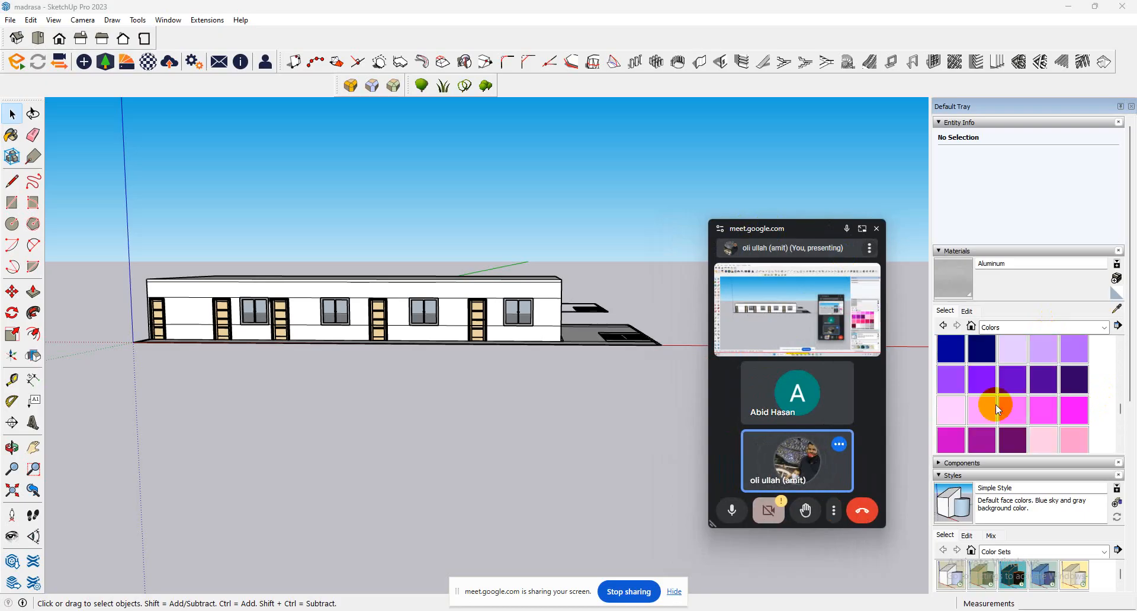
{"action": "scroll", "coordinate": [996, 404], "scroll_direction": "up", "scroll_amount": 10}
{"action": "scroll", "coordinate": [996, 407], "scroll_direction": "down", "scroll_amount": 2}
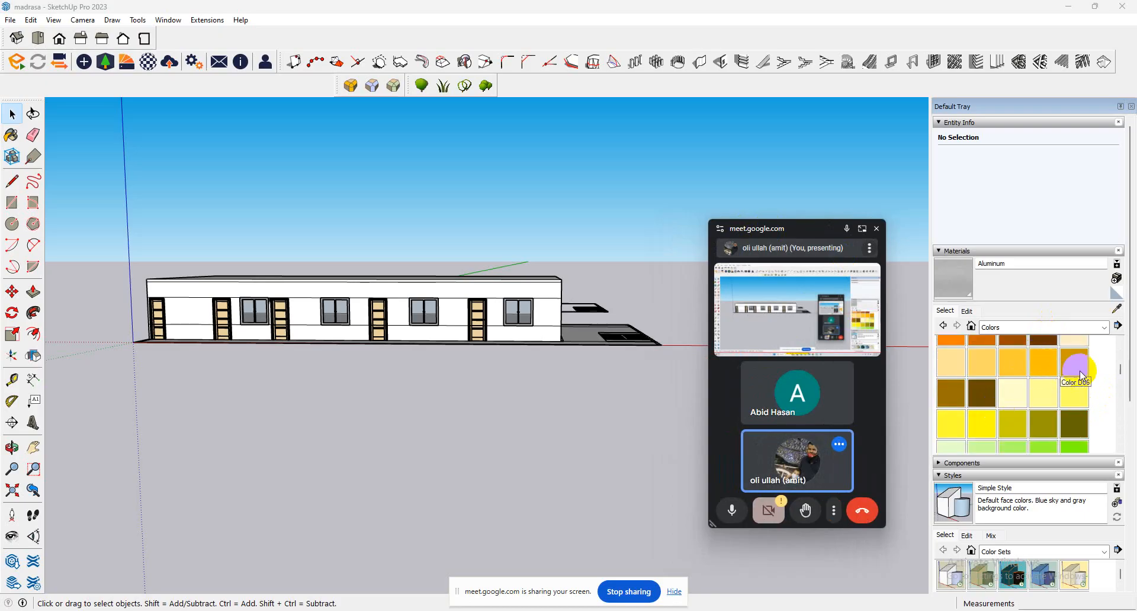
{"action": "scroll", "coordinate": [1006, 389], "scroll_direction": "down", "scroll_amount": 2}
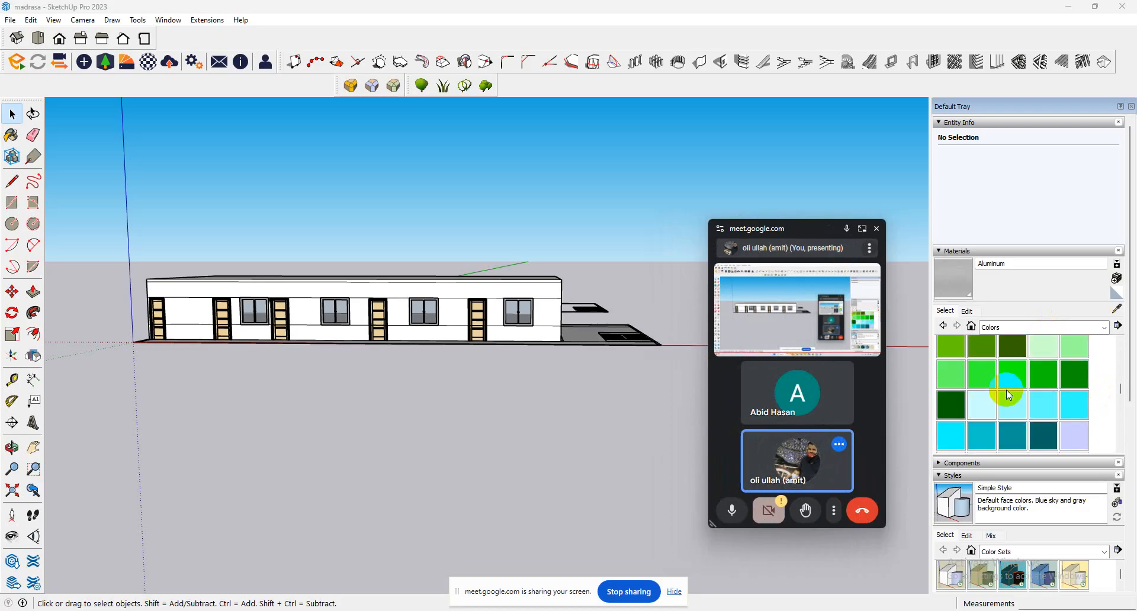
{"action": "scroll", "coordinate": [1007, 390], "scroll_direction": "up", "scroll_amount": 2}
{"action": "scroll", "coordinate": [1007, 390], "scroll_direction": "down", "scroll_amount": 2}
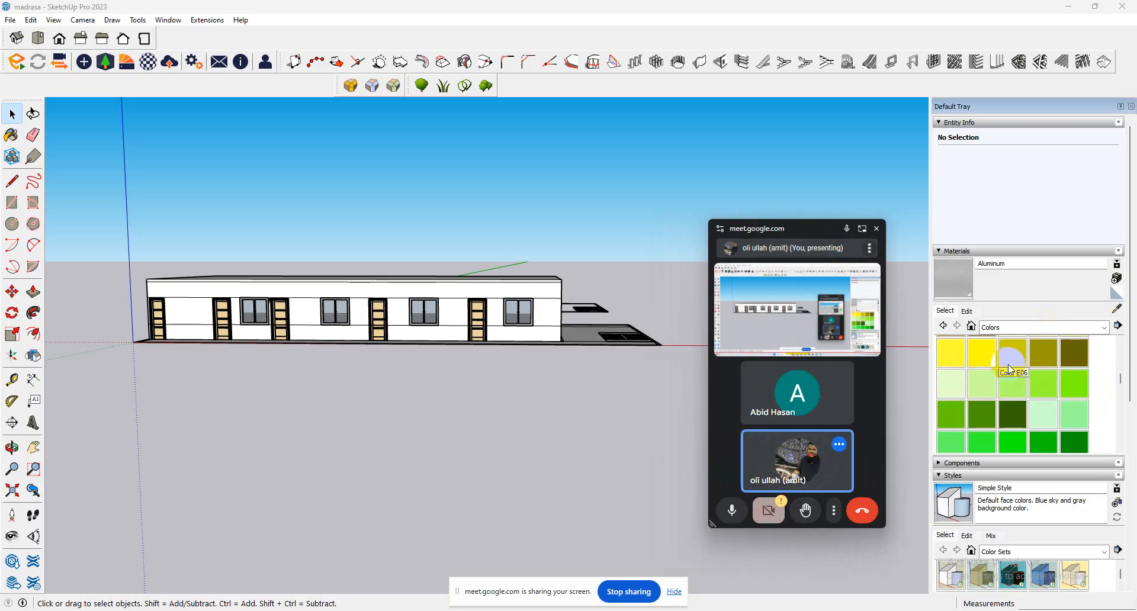
{"action": "scroll", "coordinate": [1029, 374], "scroll_direction": "up", "scroll_amount": 2}
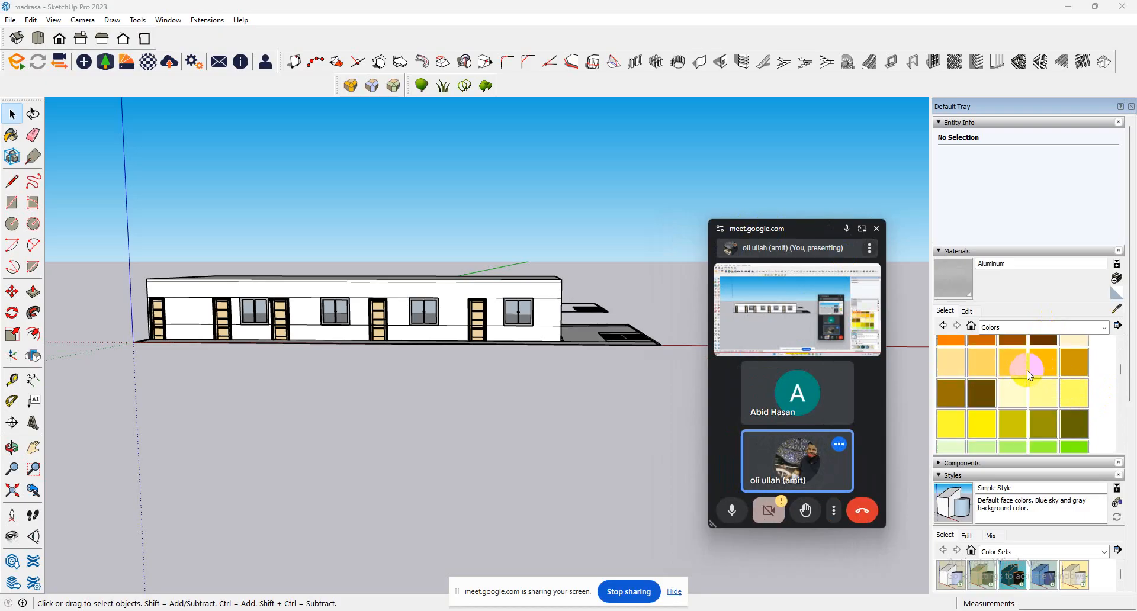
{"action": "left_click", "coordinate": [1046, 372]}
Paint the front wall section beyond the last window with Color D05 and darken the material slightly.
{"action": "left_click", "coordinate": [966, 311]}
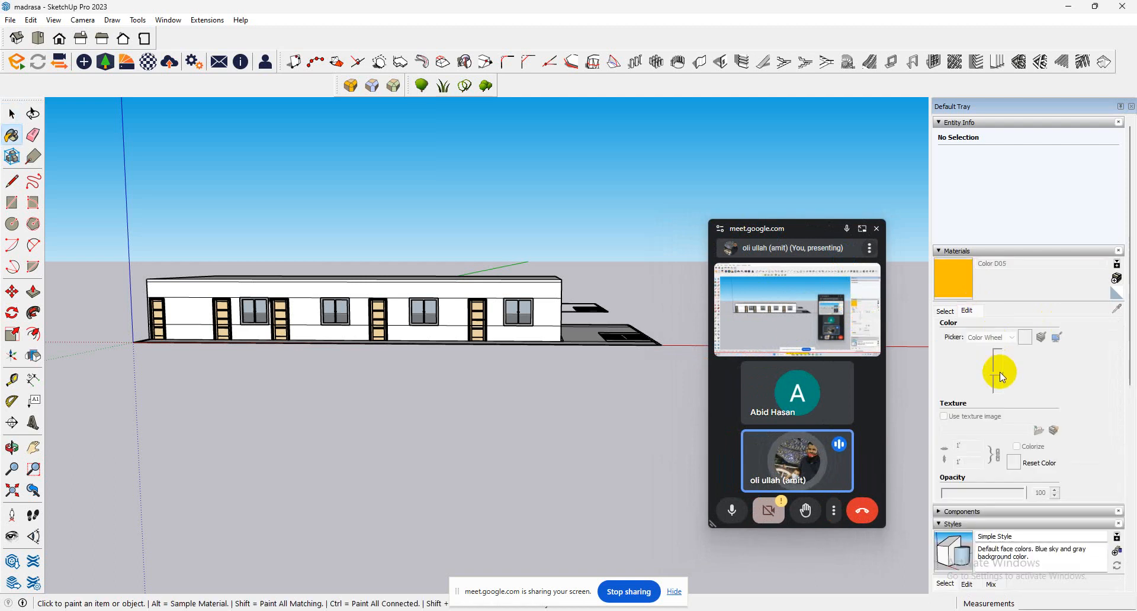
{"action": "left_click", "coordinate": [548, 313]}
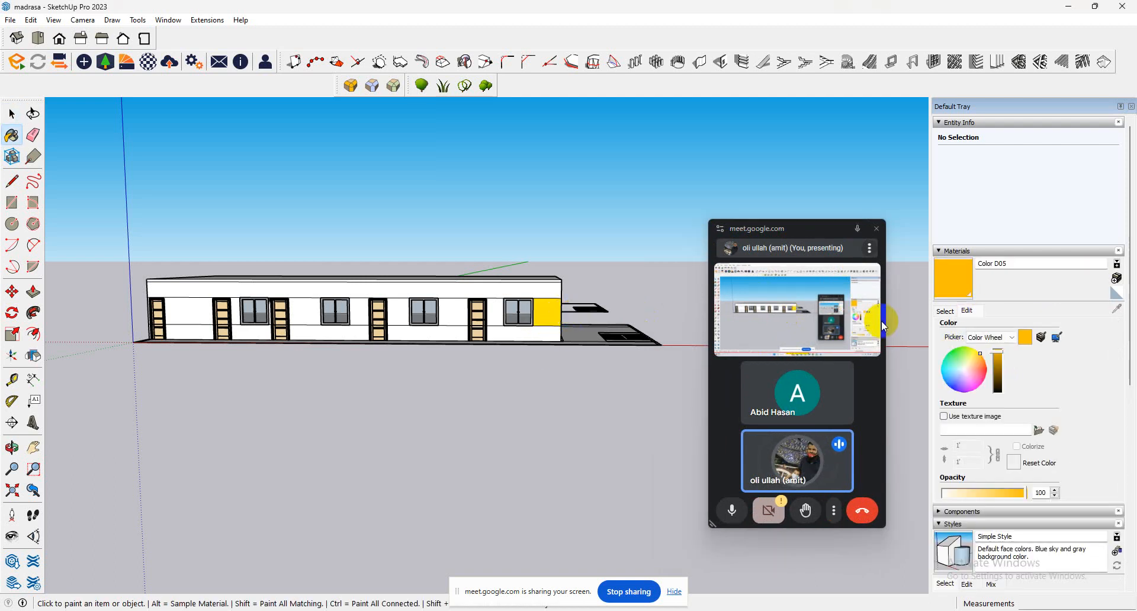
{"action": "left_click", "coordinate": [997, 359]}
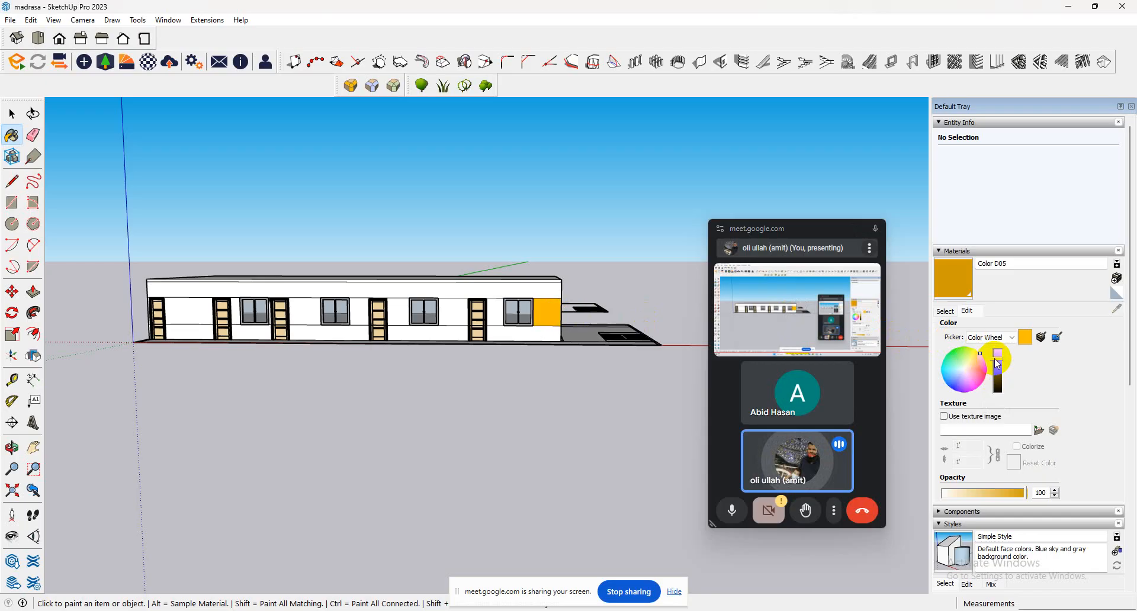
Paint the upper front wall band and the wall sections from the fourth door to the last window with Color D05.
{"action": "scroll", "coordinate": [496, 305], "scroll_direction": "up", "scroll_amount": 6}
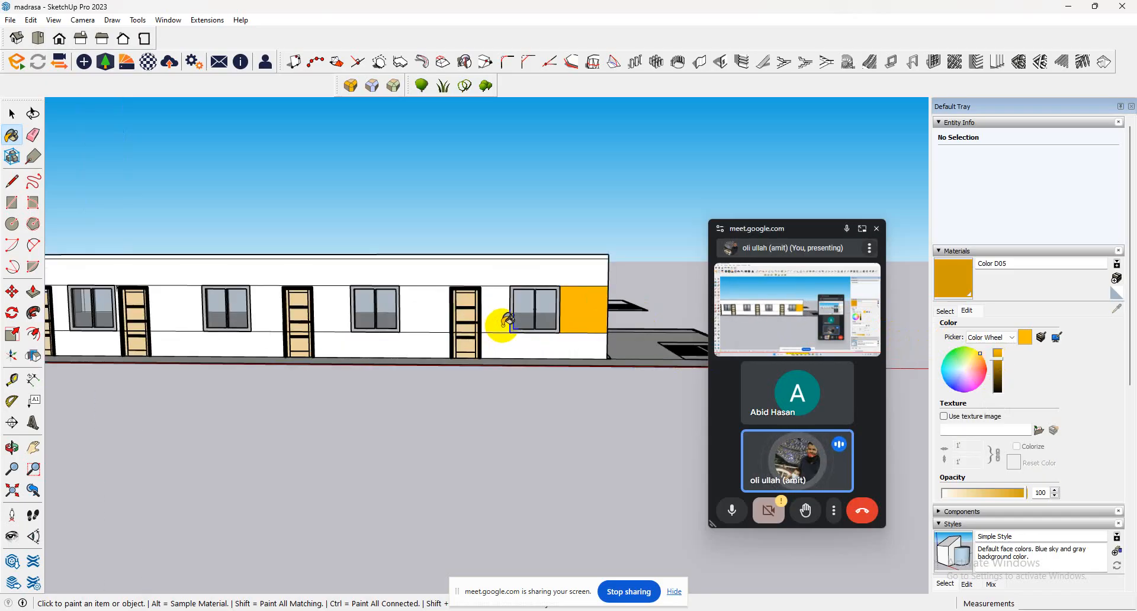
{"action": "left_click", "coordinate": [510, 347]}
{"action": "left_click", "coordinate": [488, 302]}
{"action": "left_click", "coordinate": [529, 249]}
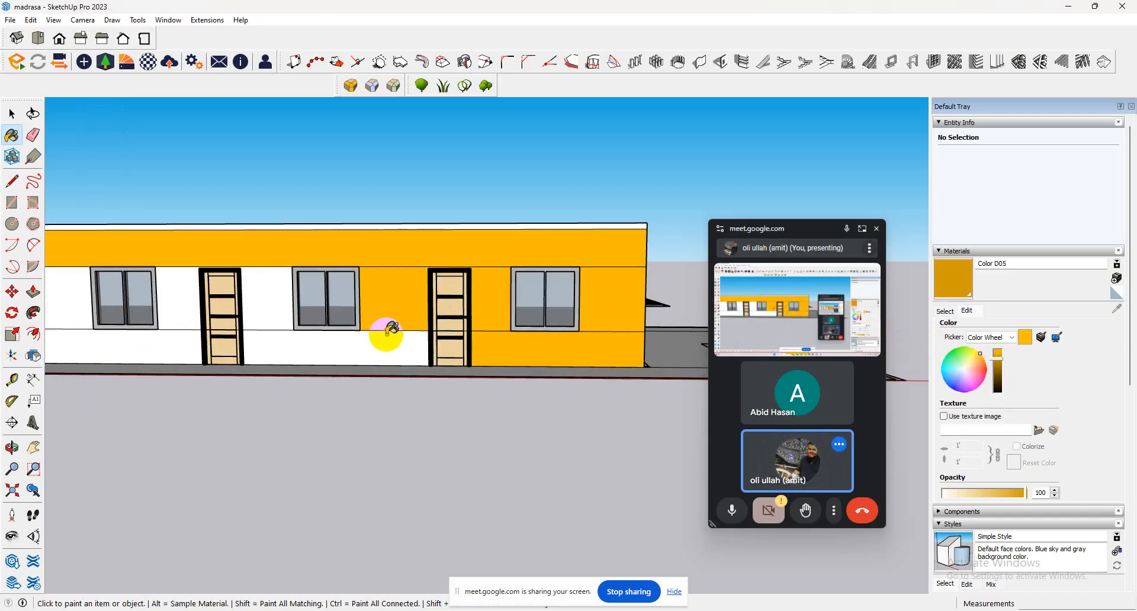
{"action": "left_click", "coordinate": [385, 331]}
{"action": "left_click", "coordinate": [275, 299]}
{"action": "scroll", "coordinate": [490, 367], "scroll_direction": "down", "scroll_amount": 2}
{"action": "scroll", "coordinate": [489, 367], "scroll_direction": "down", "scroll_amount": 2}
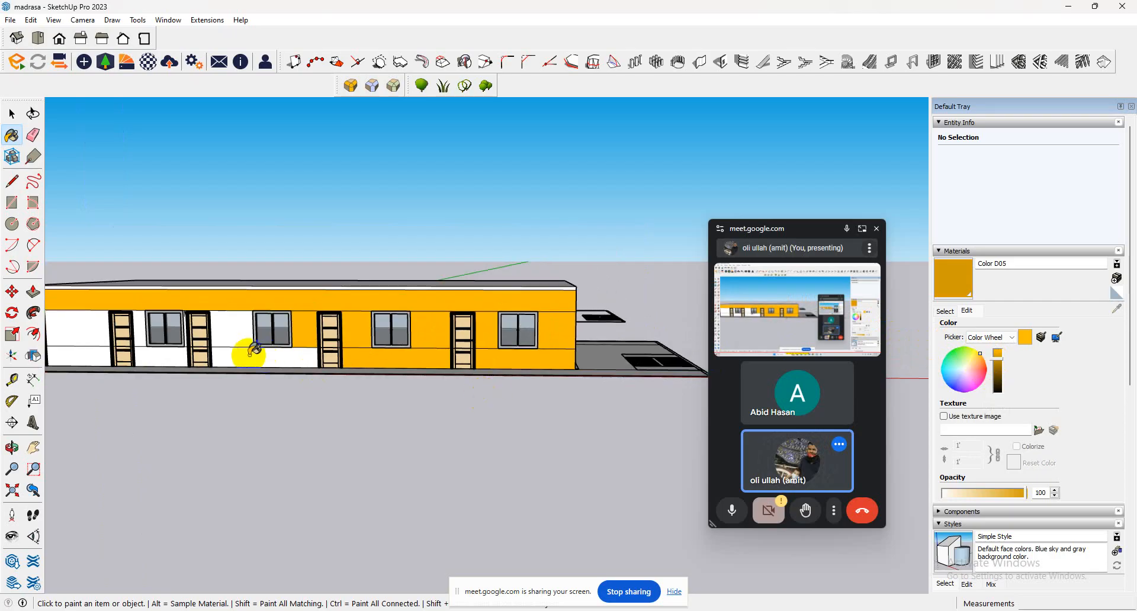
Paint the remaining white front wall sections, from the fourth door back to the first, with Color D05.
{"action": "left_click", "coordinate": [142, 331]}
{"action": "left_click", "coordinate": [72, 329]}
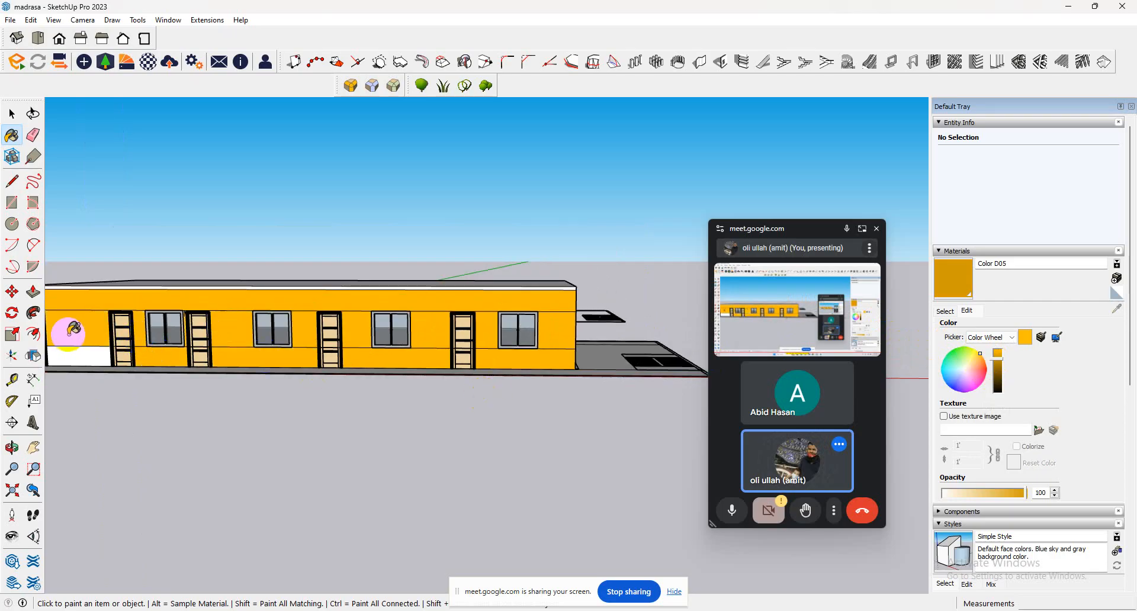
{"action": "left_click", "coordinate": [90, 354]}
{"action": "scroll", "coordinate": [421, 418], "scroll_direction": "down", "scroll_amount": 2}
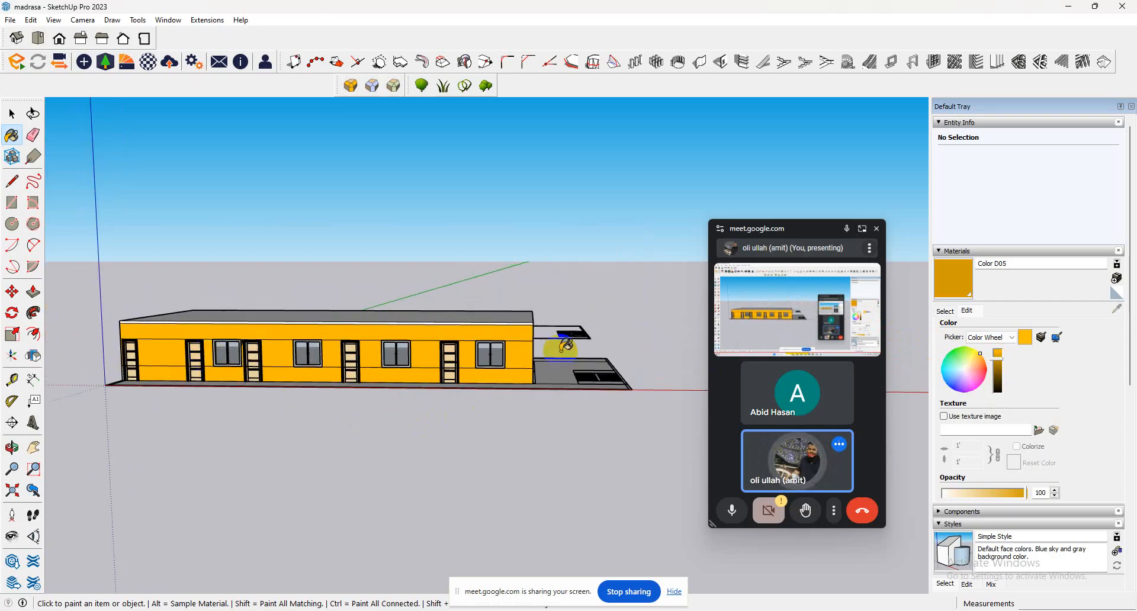
Select the building's top portion and paint the end wall beside the staircase area, the upper wall band and the roof with Color D05.
{"action": "scroll", "coordinate": [534, 357], "scroll_direction": "up", "scroll_amount": 2}
{"action": "middle_click_drag", "start_coordinate": [535, 357], "coordinate": [528, 333]}
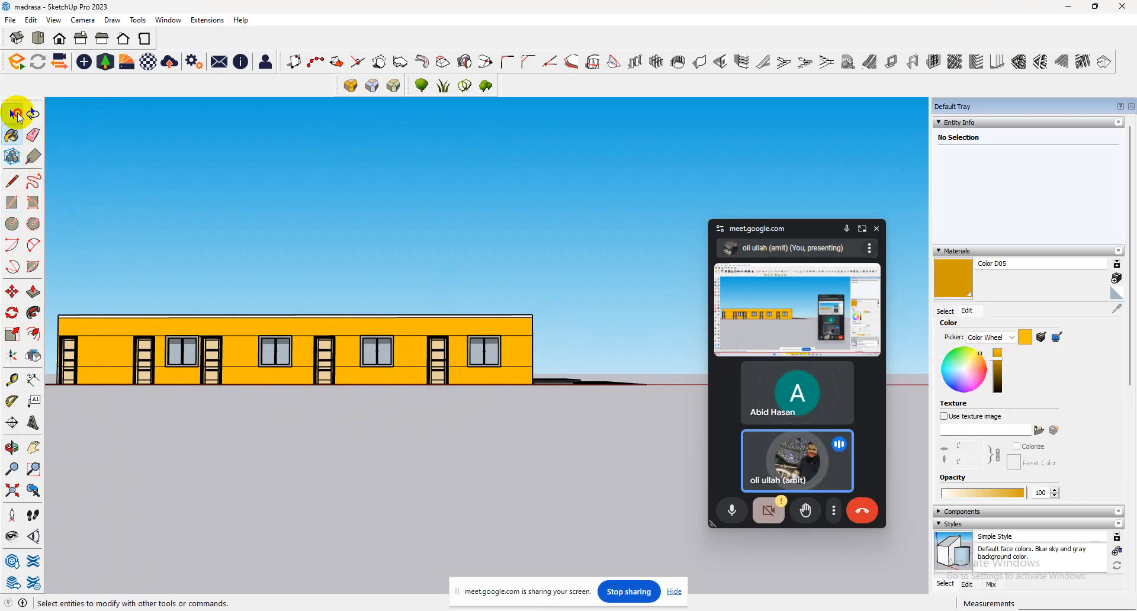
{"action": "left_click", "coordinate": [13, 115]}
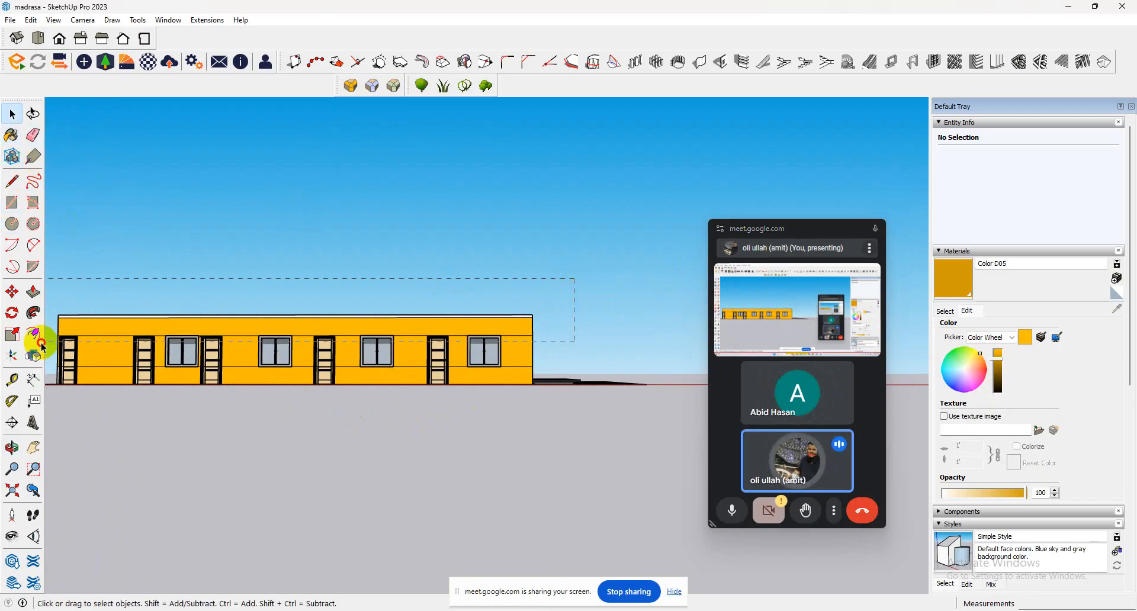
{"action": "left_click_drag", "start_coordinate": [43, 333], "coordinate": [45, 331]}
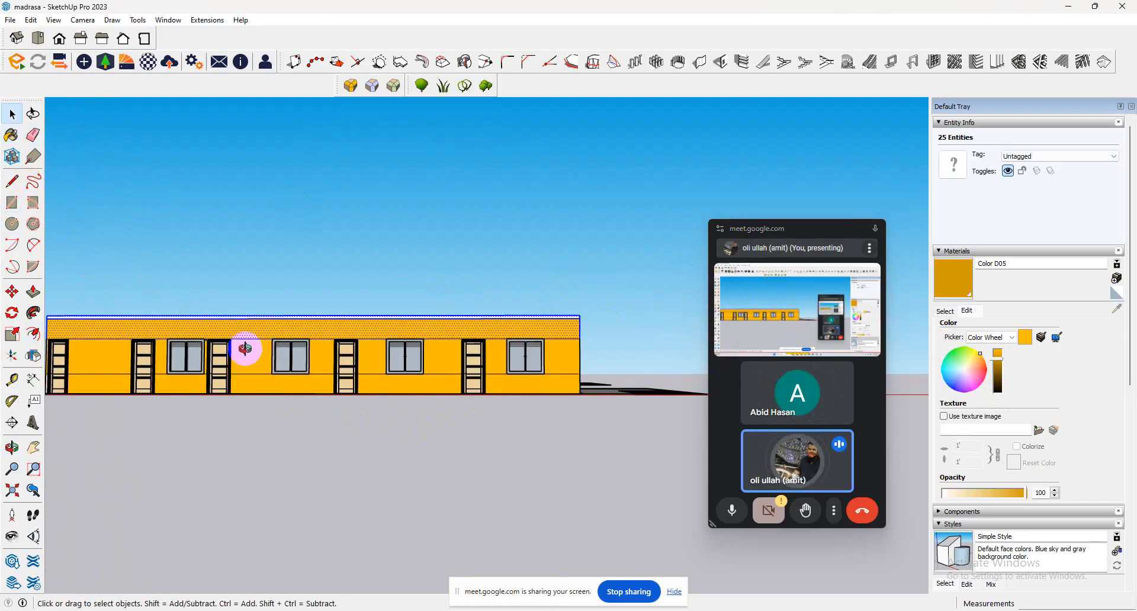
{"action": "middle_click_drag", "start_coordinate": [243, 348], "coordinate": [8, 482]}
{"action": "left_click", "coordinate": [10, 135]}
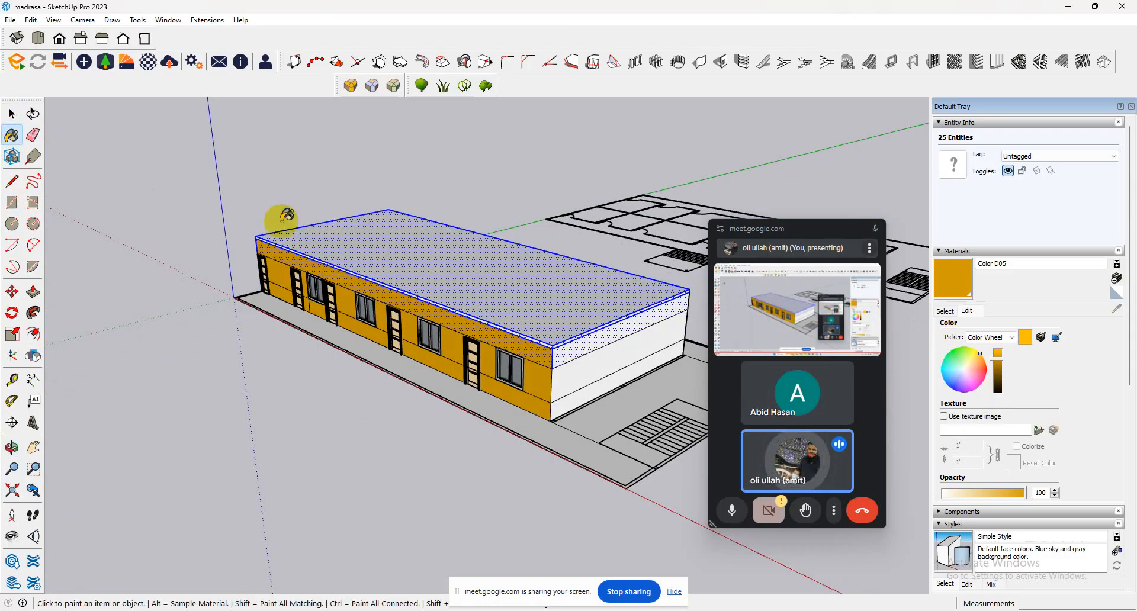
{"action": "left_click", "coordinate": [584, 364]}
{"action": "left_click", "coordinate": [580, 396]}
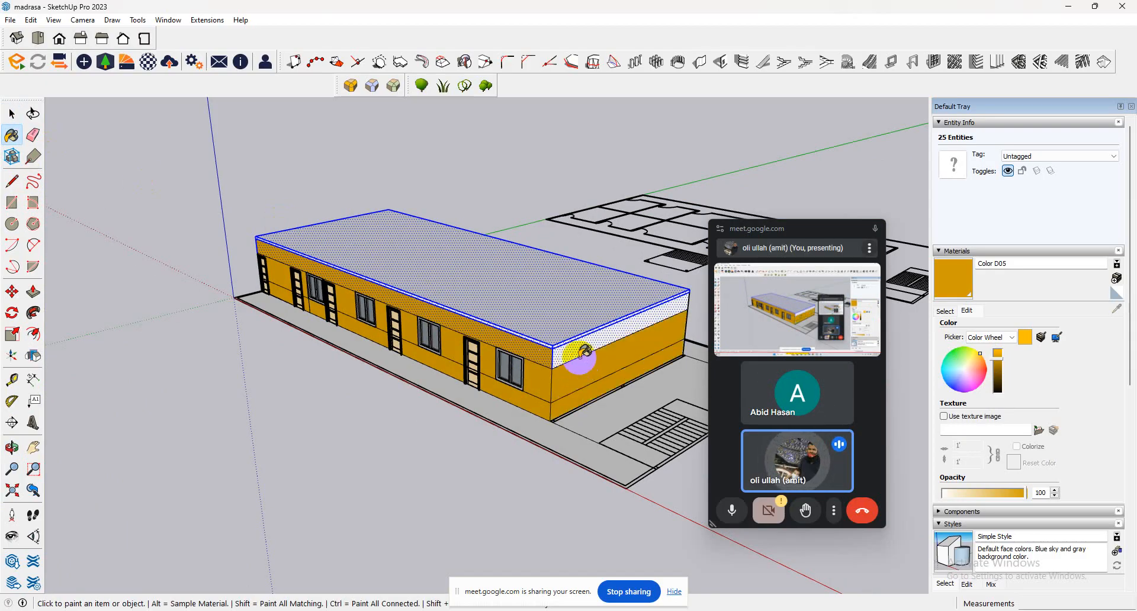
{"action": "left_click", "coordinate": [579, 355]}
{"action": "middle_click_drag", "start_coordinate": [580, 355], "coordinate": [769, 332]}
{"action": "scroll", "coordinate": [468, 347], "scroll_direction": "down", "scroll_amount": 3}
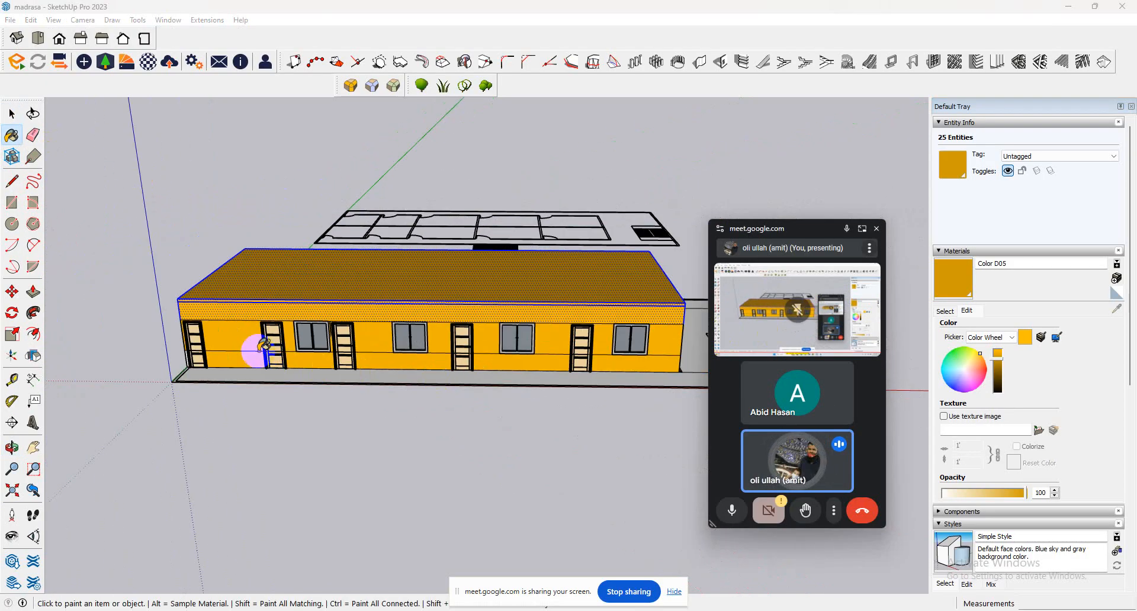
Paint the lower wall sections on the opposite end of the building, beside the first door, with Color D05.
{"action": "middle_click_drag", "start_coordinate": [259, 351], "coordinate": [646, 305]}
{"action": "left_click", "coordinate": [197, 409]}
{"action": "left_click", "coordinate": [224, 438]}
{"action": "mouse_move", "coordinate": [224, 438]}
{"action": "middle_mouse_down"}
{"action": "mouse_move", "coordinate": [355, 406]}
{"action": "mouse_move", "coordinate": [330, 432]}
{"action": "mouse_move", "coordinate": [373, 436]}
{"action": "mouse_move", "coordinate": [332, 400]}
{"action": "middle_mouse_up"}
{"action": "scroll", "coordinate": [324, 397], "scroll_direction": "up", "scroll_amount": 2}
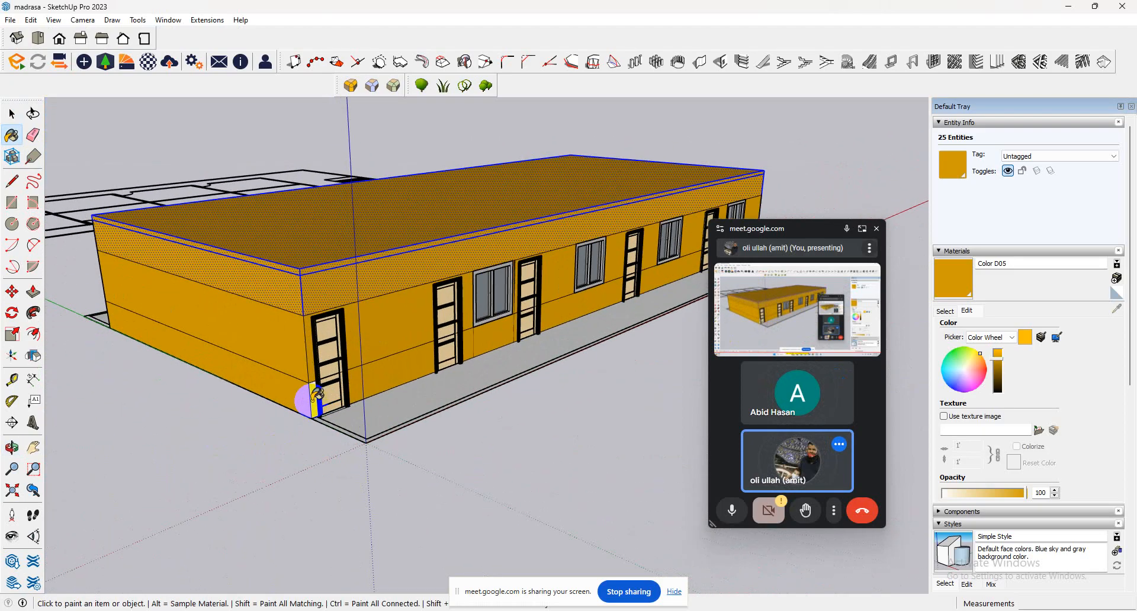
Push/Pull the underside face of the front veranda strip by 5 inches.
{"action": "scroll", "coordinate": [306, 407], "scroll_direction": "down", "scroll_amount": 3}
{"action": "middle_click_drag", "start_coordinate": [459, 397], "coordinate": [640, 251]}
{"action": "left_click", "coordinate": [33, 291]}
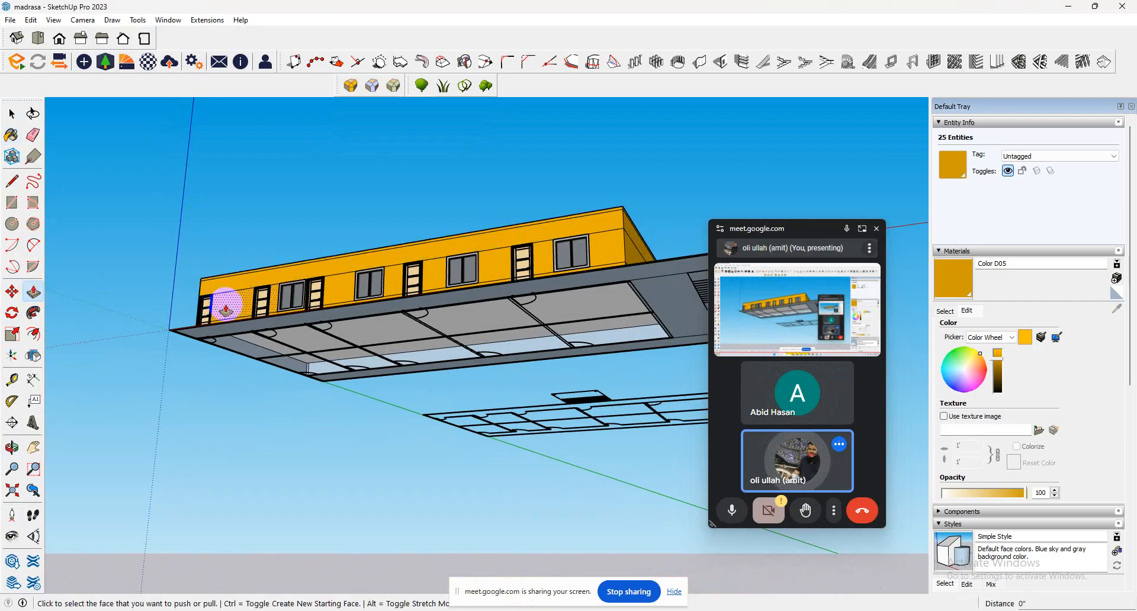
{"action": "scroll", "coordinate": [302, 332], "scroll_direction": "up", "scroll_amount": 3}
{"action": "left_click", "coordinate": [302, 333]}
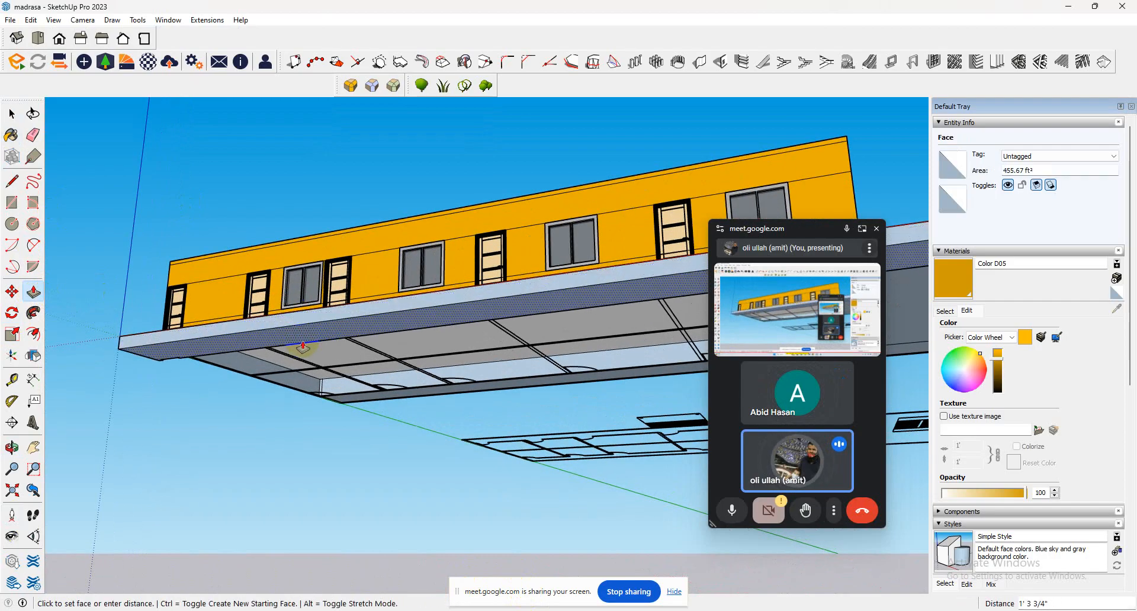
{"action": "type", "text": "5"}
{"action": "key", "text": "Return"}
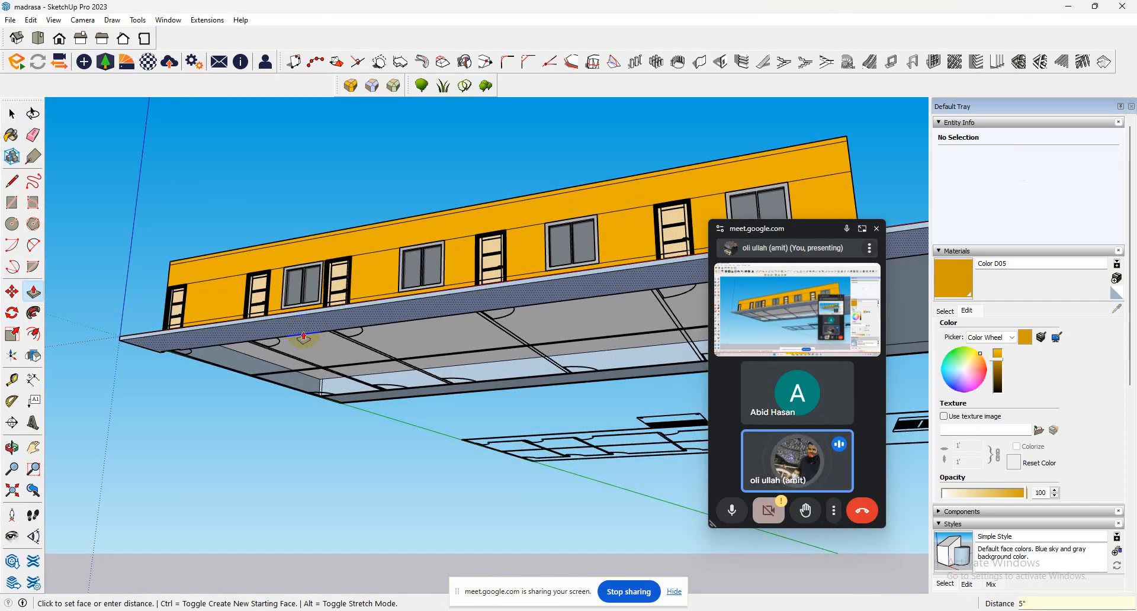
{"action": "middle_click_drag", "start_coordinate": [225, 365], "coordinate": [375, 330]}
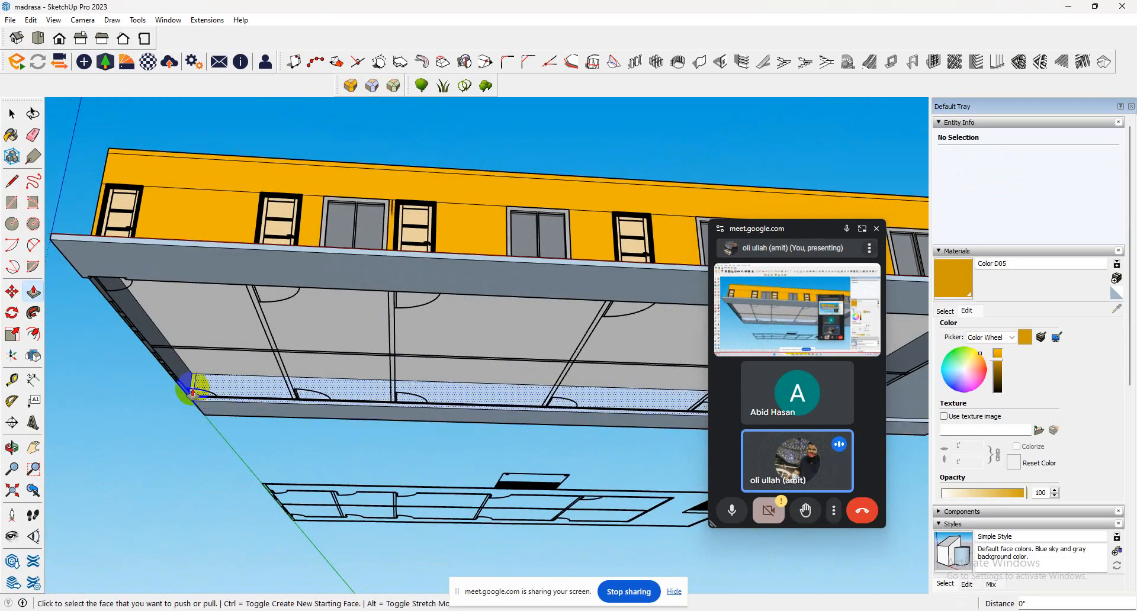
{"action": "scroll", "coordinate": [190, 388], "scroll_direction": "down", "scroll_amount": 3}
{"action": "middle_click_drag", "start_coordinate": [610, 386], "coordinate": [569, 329]}
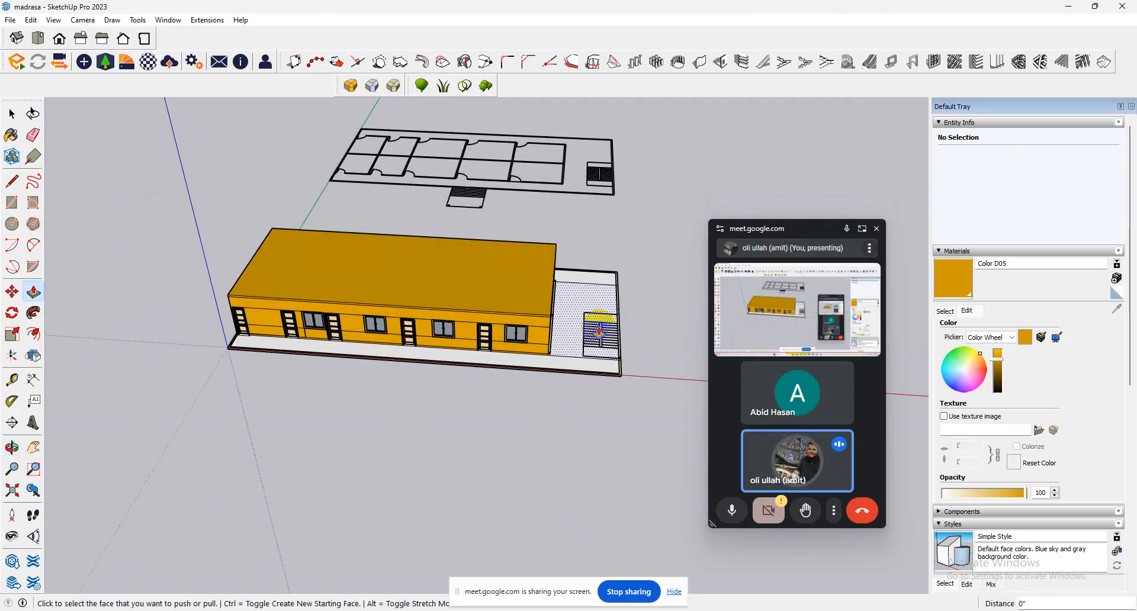
Build a left-to-right dogleg staircase with 3' 3 3/8" wide flights and 10 risers each, based on the plan's stair outline.
{"action": "scroll", "coordinate": [579, 333], "scroll_direction": "up", "scroll_amount": 5}
{"action": "left_click", "coordinate": [11, 113]}
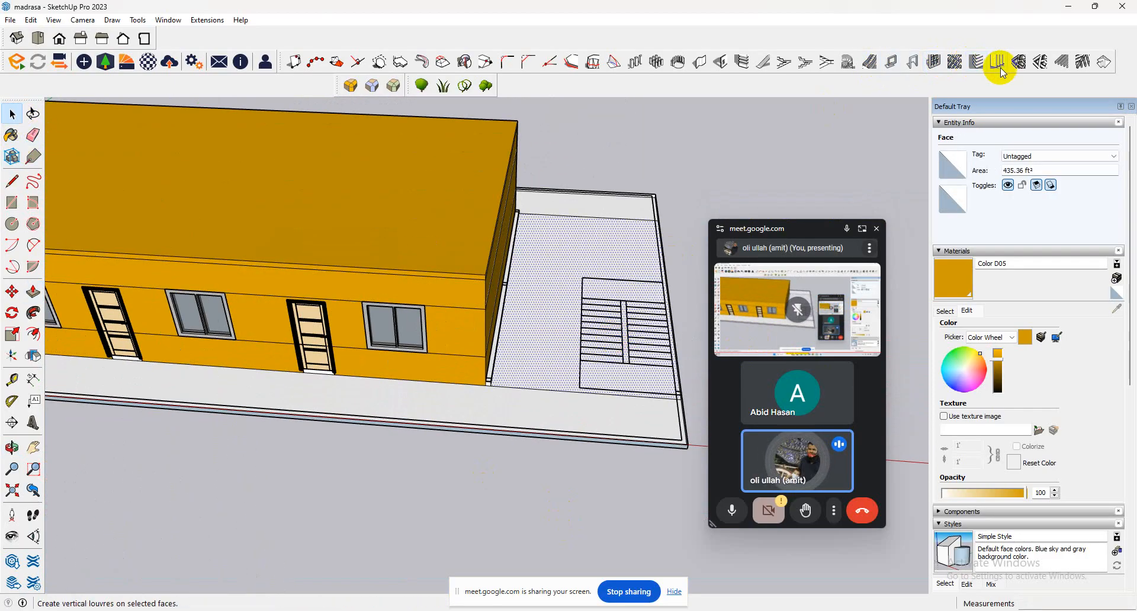
{"action": "left_click", "coordinate": [793, 66]}
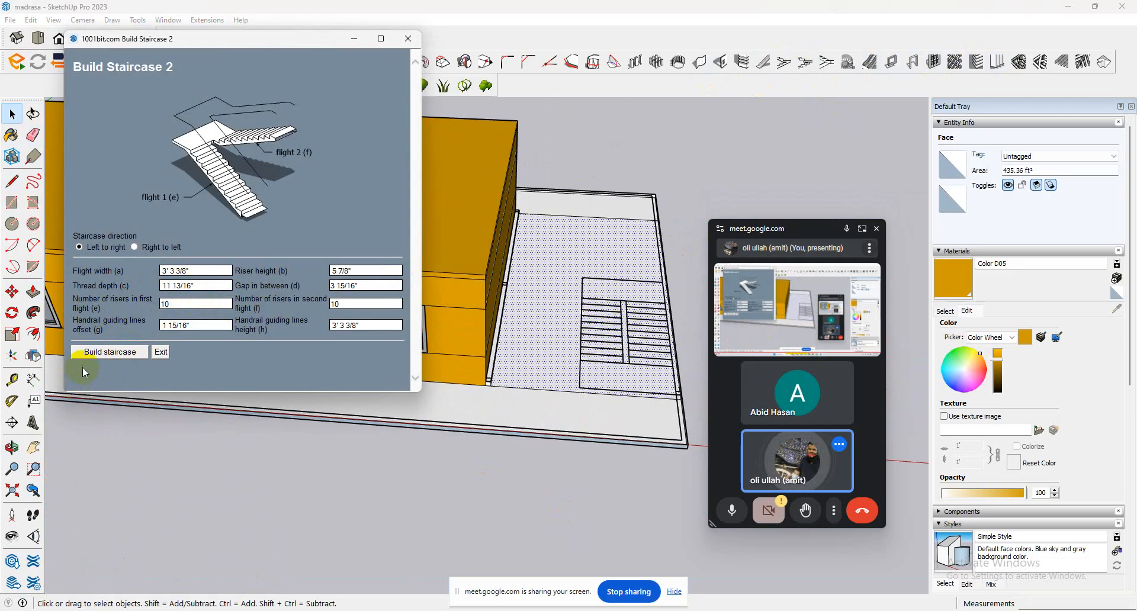
{"action": "left_click", "coordinate": [112, 352]}
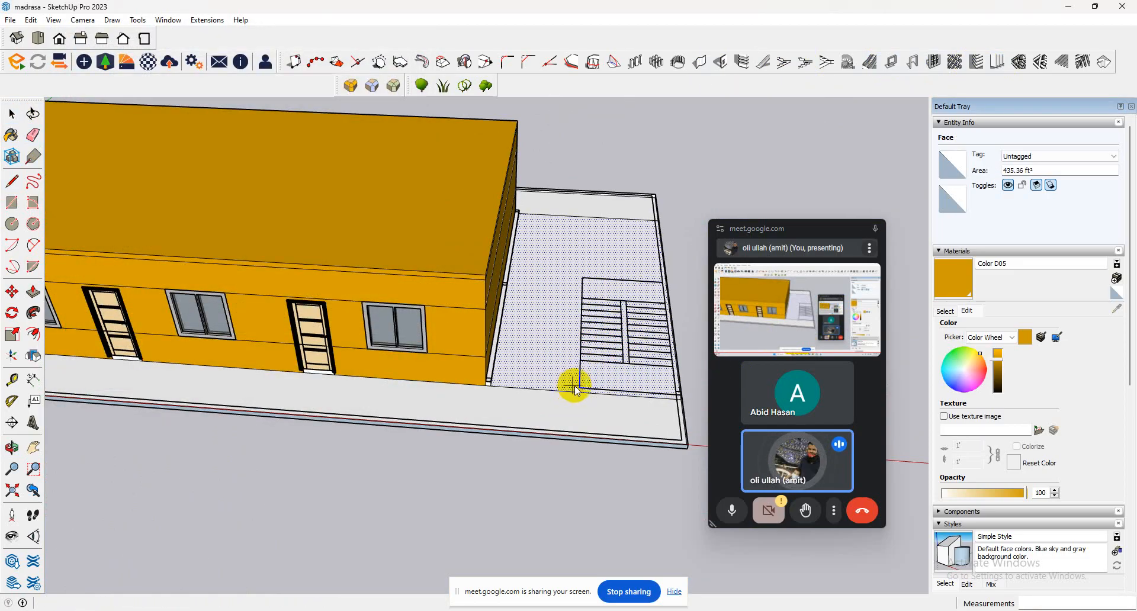
{"action": "left_click", "coordinate": [579, 386]}
{"action": "left_click", "coordinate": [580, 288]}
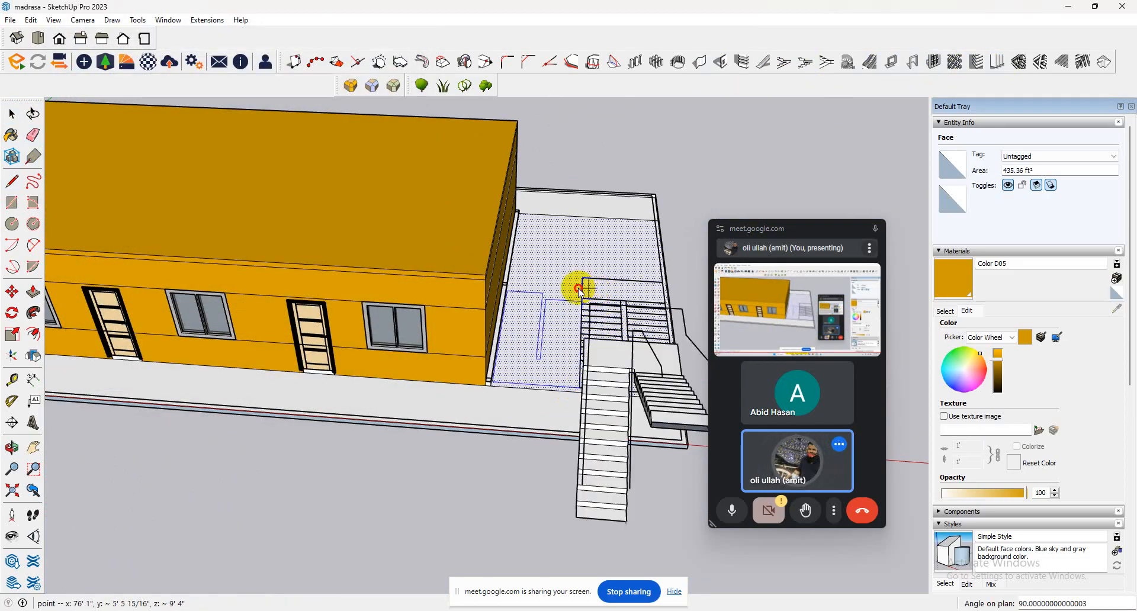
Turn the staircase group around and move it over the stair outline beside the building.
{"action": "left_click", "coordinate": [12, 113]}
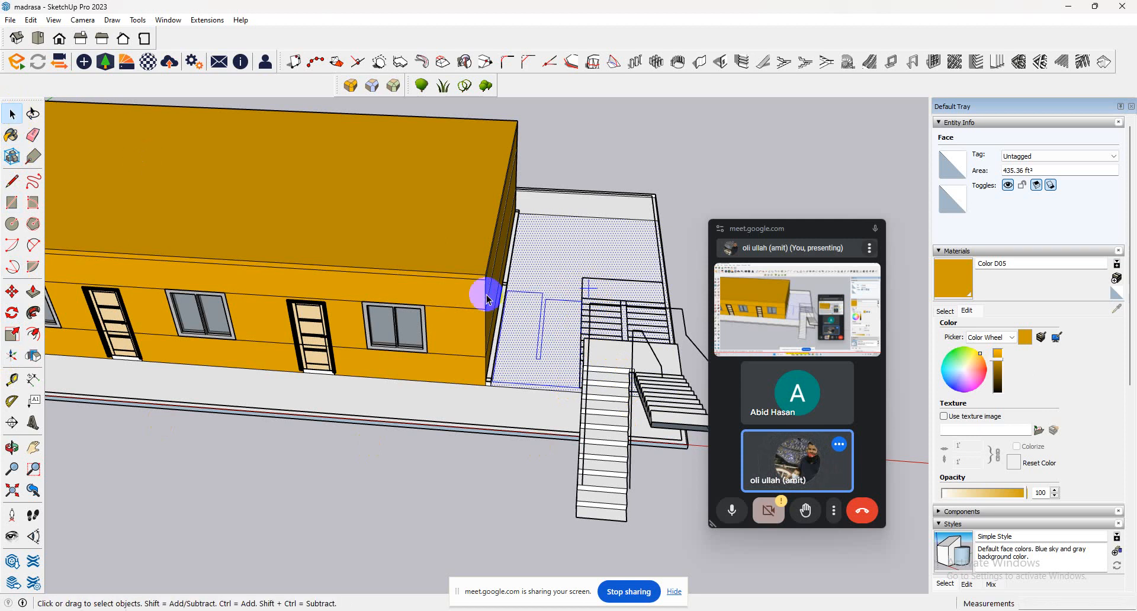
{"action": "left_click", "coordinate": [601, 374]}
{"action": "scroll", "coordinate": [601, 374], "scroll_direction": "down", "scroll_amount": 3}
{"action": "left_click", "coordinate": [12, 292]}
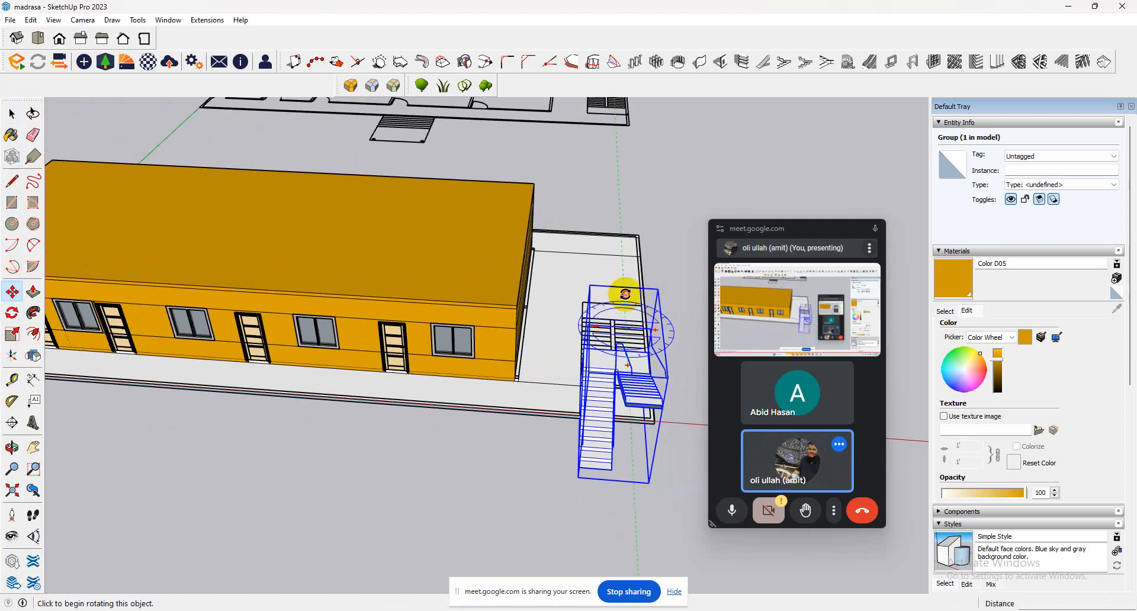
{"action": "left_click", "coordinate": [625, 294]}
{"action": "left_click", "coordinate": [630, 464]}
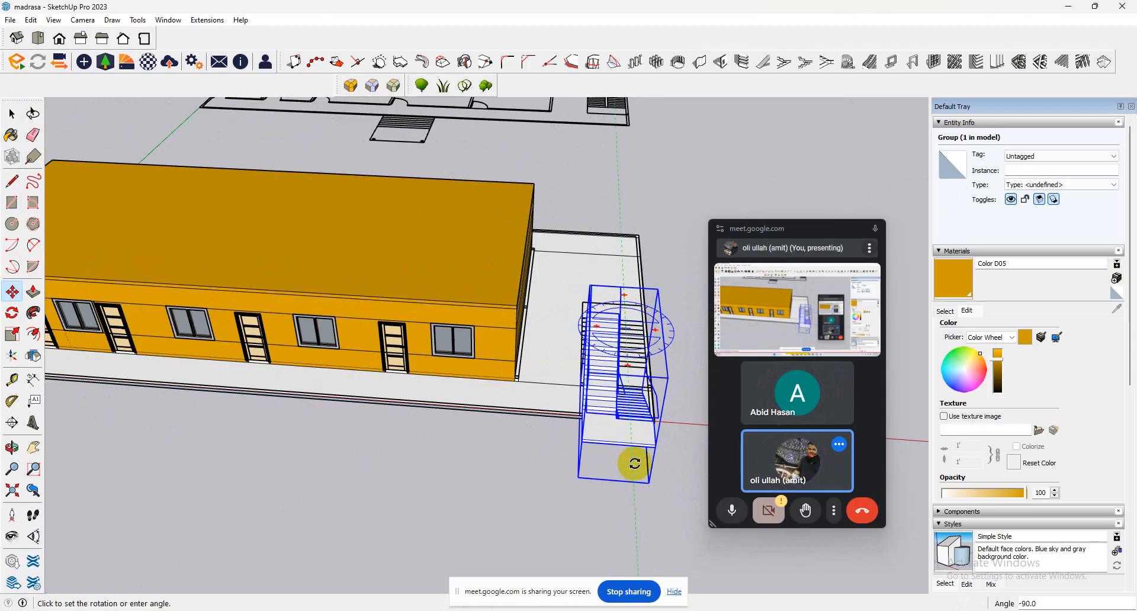
{"action": "left_click", "coordinate": [656, 447]}
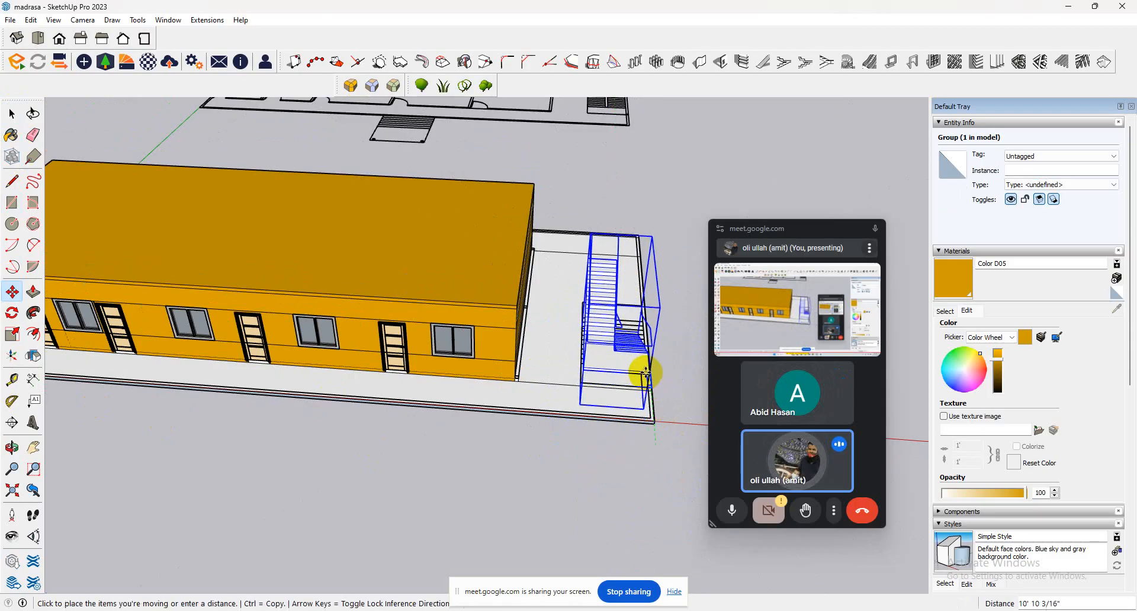
{"action": "left_click", "coordinate": [591, 368]}
Scale the staircase group's height down toward the roof level, and delete the group.
{"action": "middle_click_drag", "start_coordinate": [591, 368], "coordinate": [605, 221]}
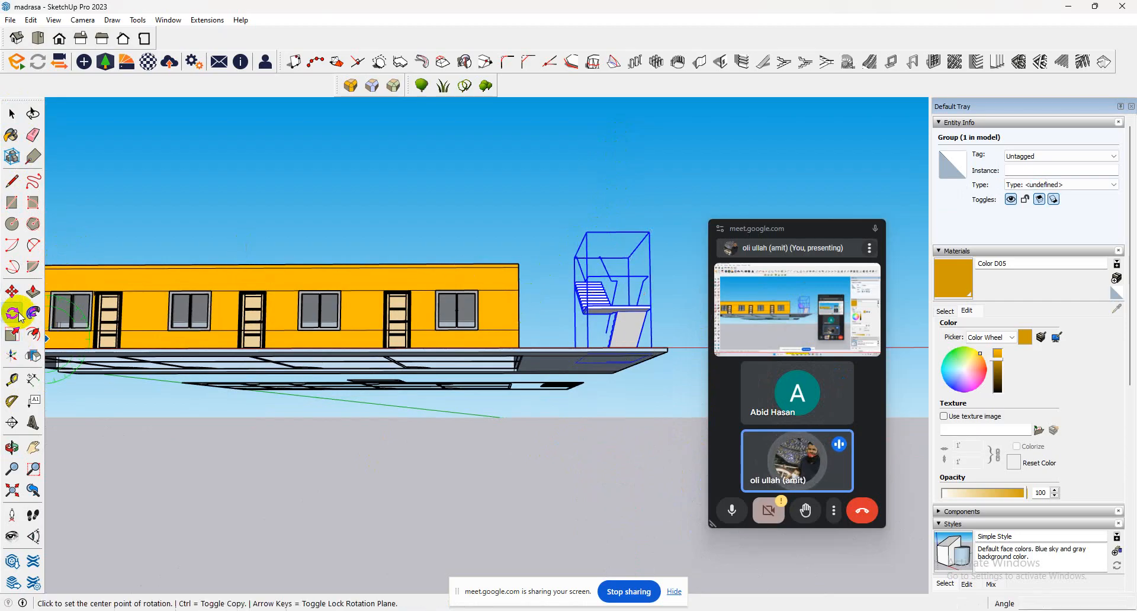
{"action": "left_click", "coordinate": [13, 334]}
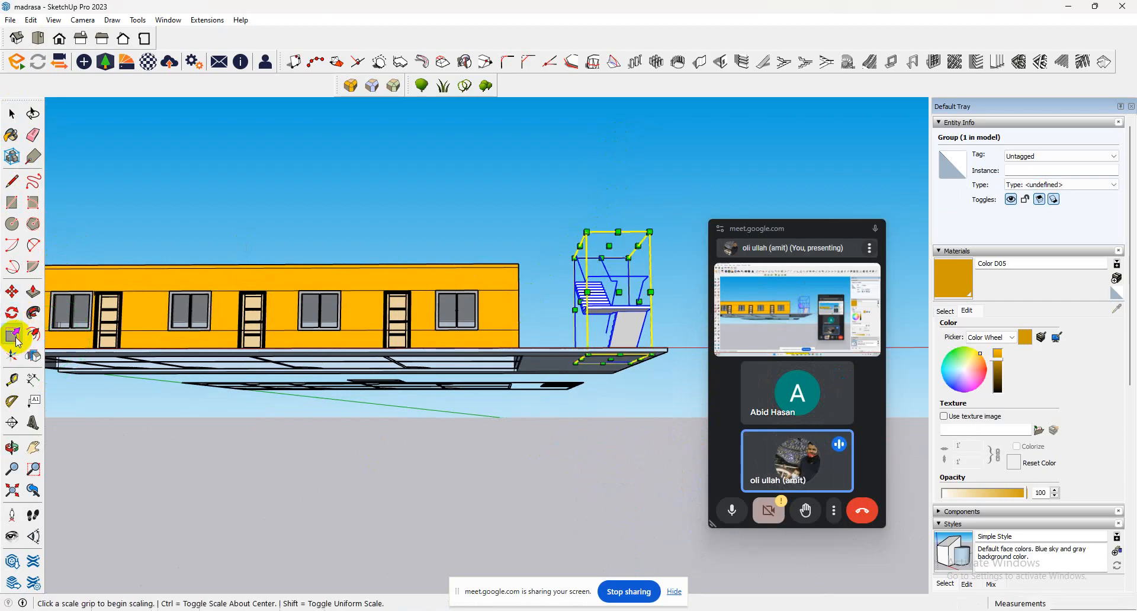
{"action": "left_click", "coordinate": [609, 245]}
{"action": "left_click", "coordinate": [520, 261]}
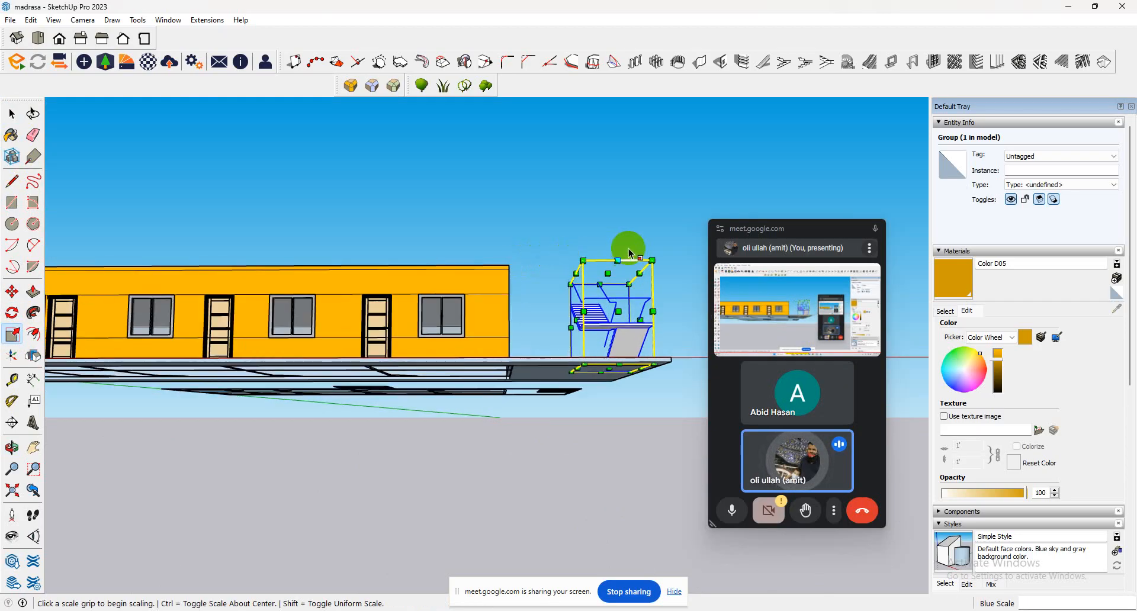
{"action": "middle_click_drag", "start_coordinate": [627, 254], "coordinate": [556, 457]}
{"action": "key", "text": "Delete"}
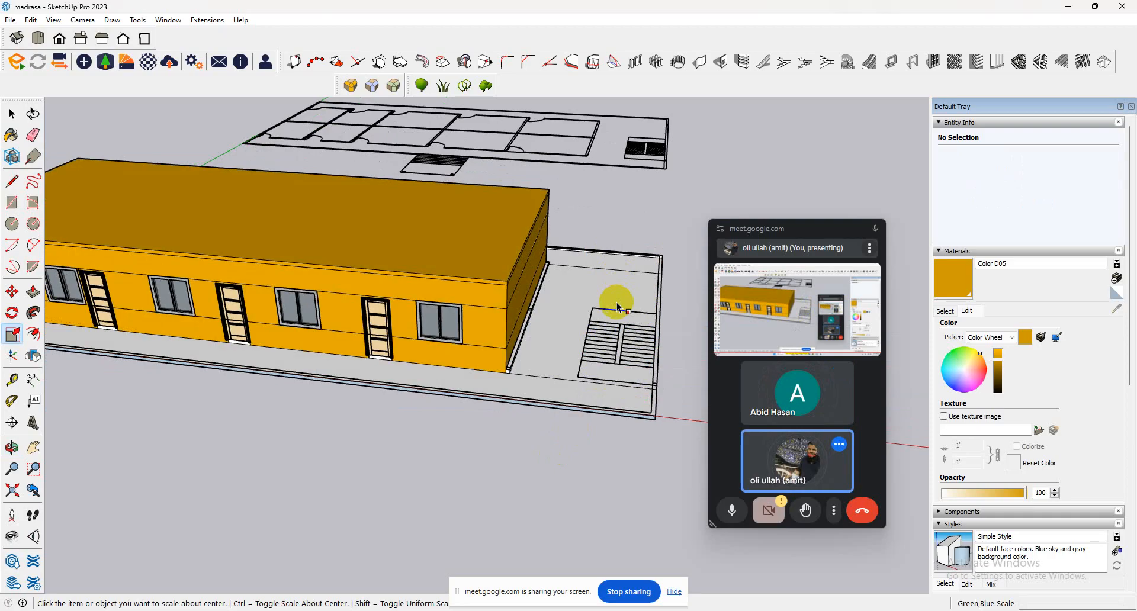
Build another left-to-right dogleg staircase with 5 7/8" risers and 11 13/16" treads from the plan's stair outline corner.
{"action": "left_click", "coordinate": [12, 114]}
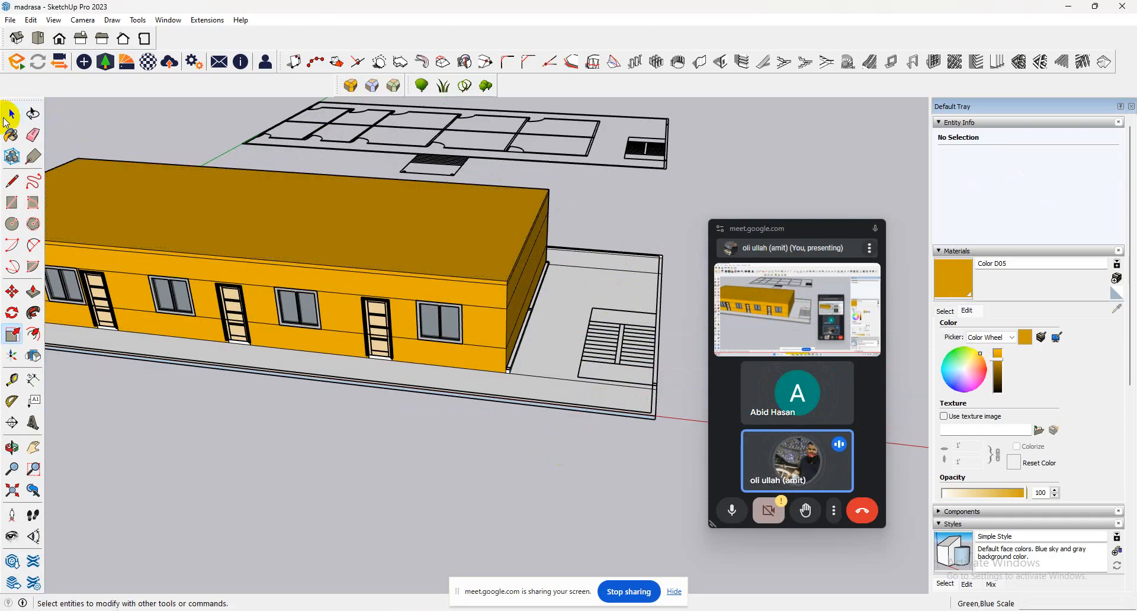
{"action": "left_click", "coordinate": [616, 329]}
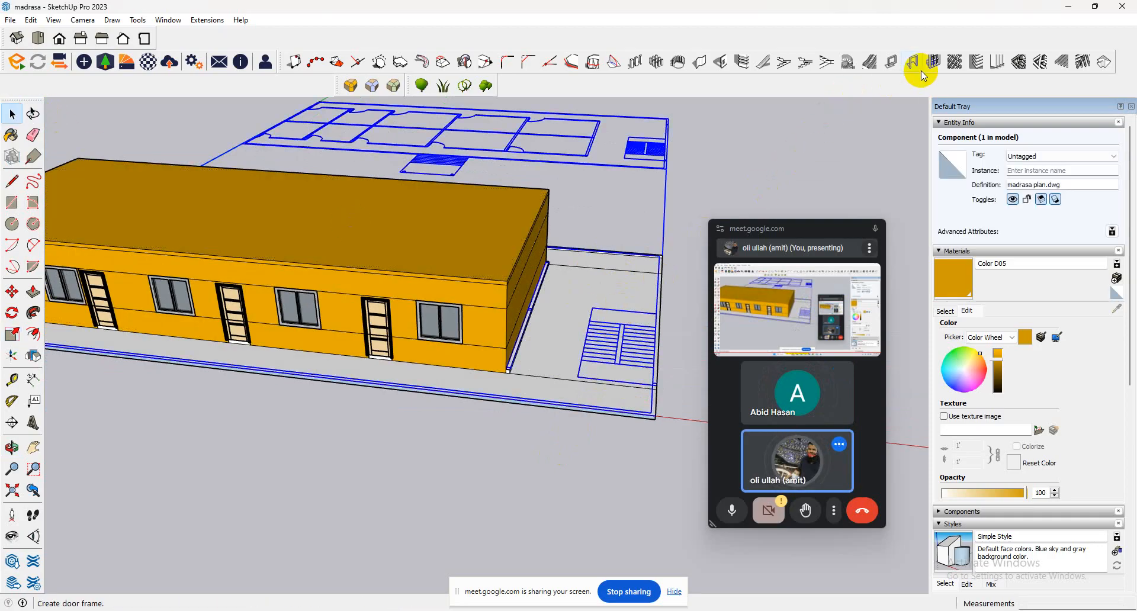
{"action": "left_click", "coordinate": [783, 67]}
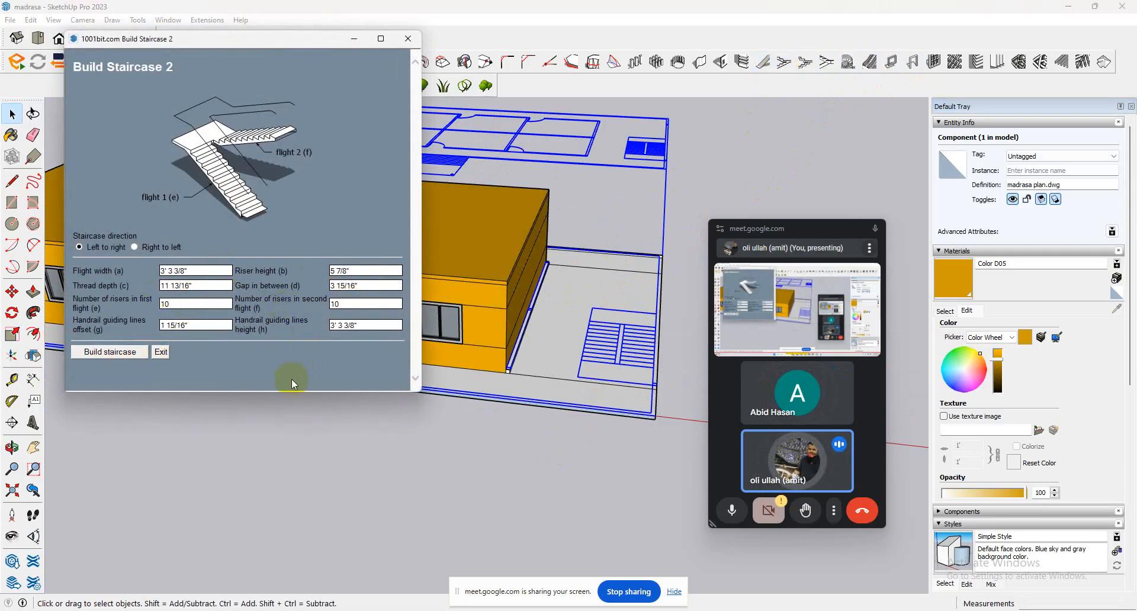
{"action": "left_click", "coordinate": [123, 354]}
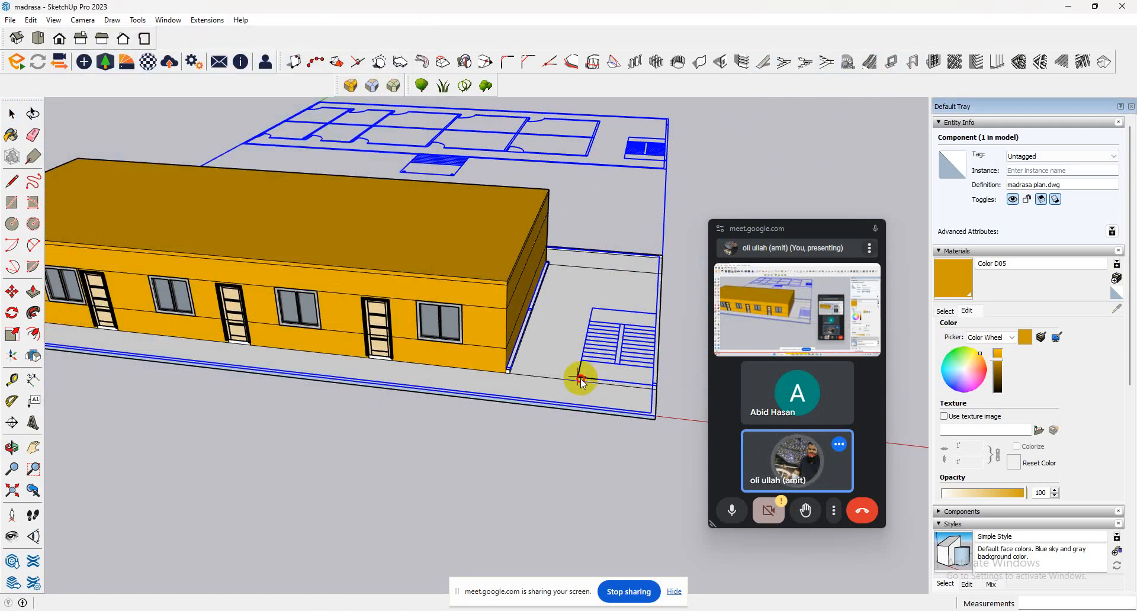
{"action": "left_click", "coordinate": [581, 379]}
{"action": "left_click", "coordinate": [597, 305]}
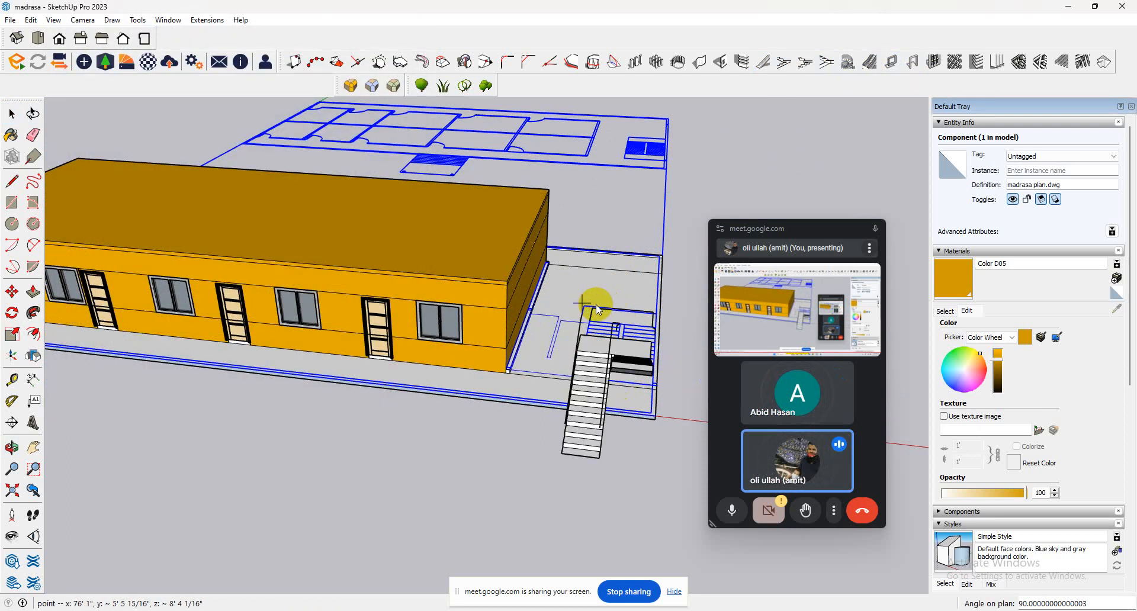
Move the dogleg staircase group onto the plan's stair outline at the end of the building, aligning its foot with the outline.
{"action": "middle_click_drag", "start_coordinate": [603, 392], "coordinate": [146, 358]}
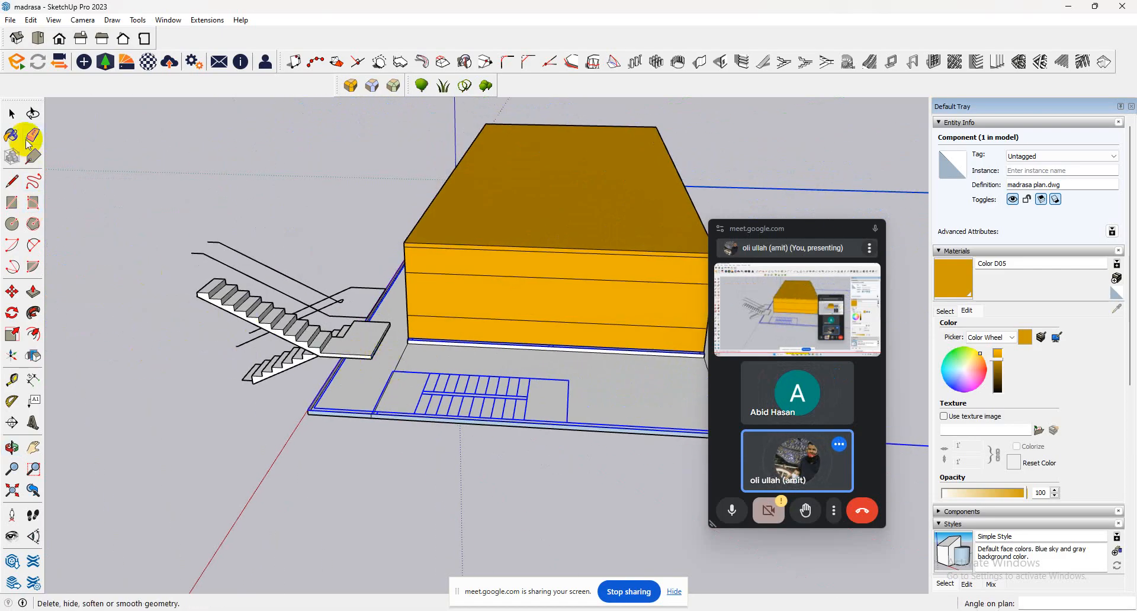
{"action": "left_click", "coordinate": [11, 115]}
{"action": "left_click", "coordinate": [235, 282]}
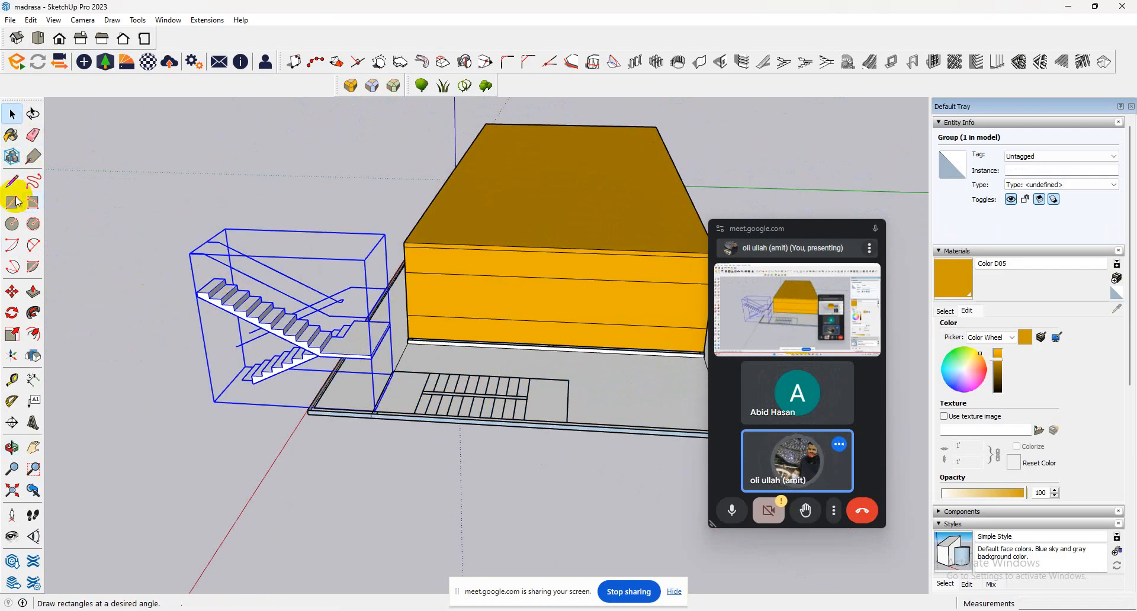
{"action": "left_click", "coordinate": [12, 292]}
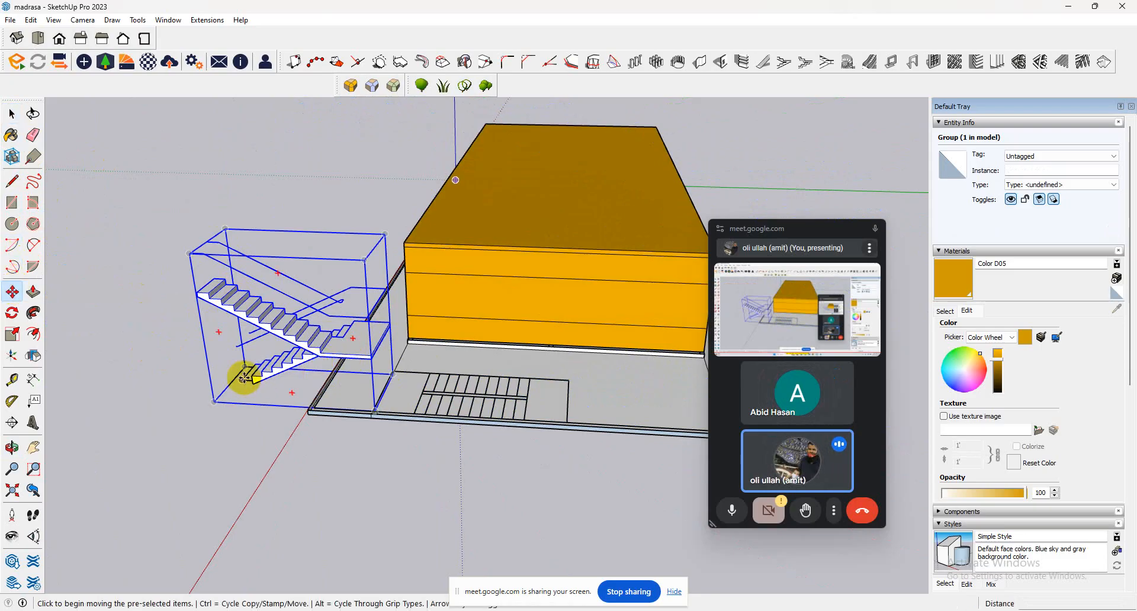
{"action": "left_click", "coordinate": [304, 381]}
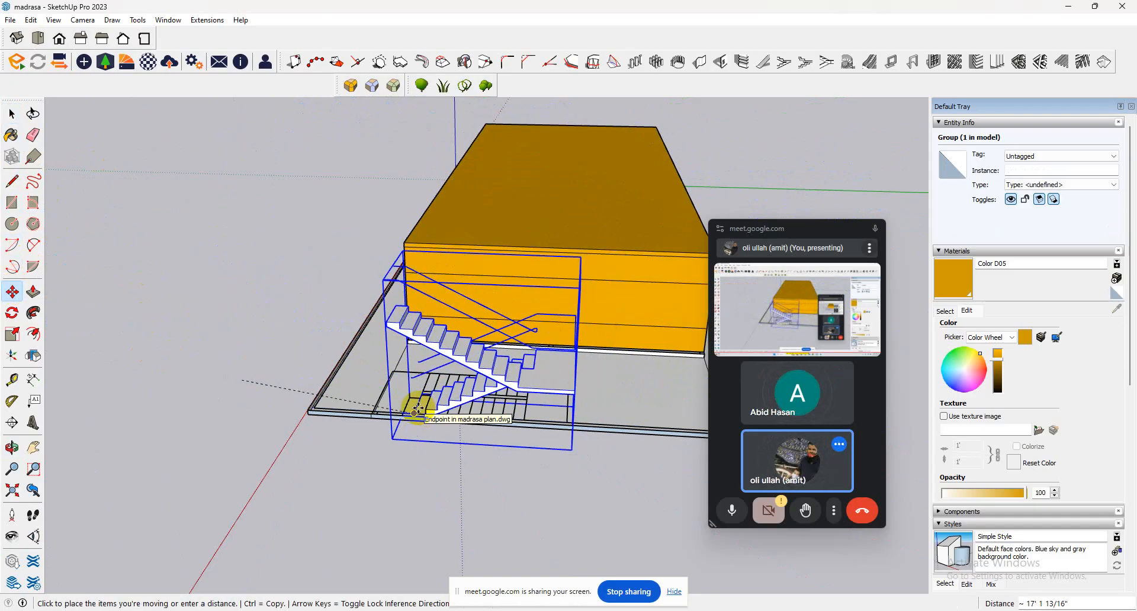
{"action": "left_click", "coordinate": [416, 408]}
{"action": "middle_click_drag", "start_coordinate": [445, 380], "coordinate": [678, 388]}
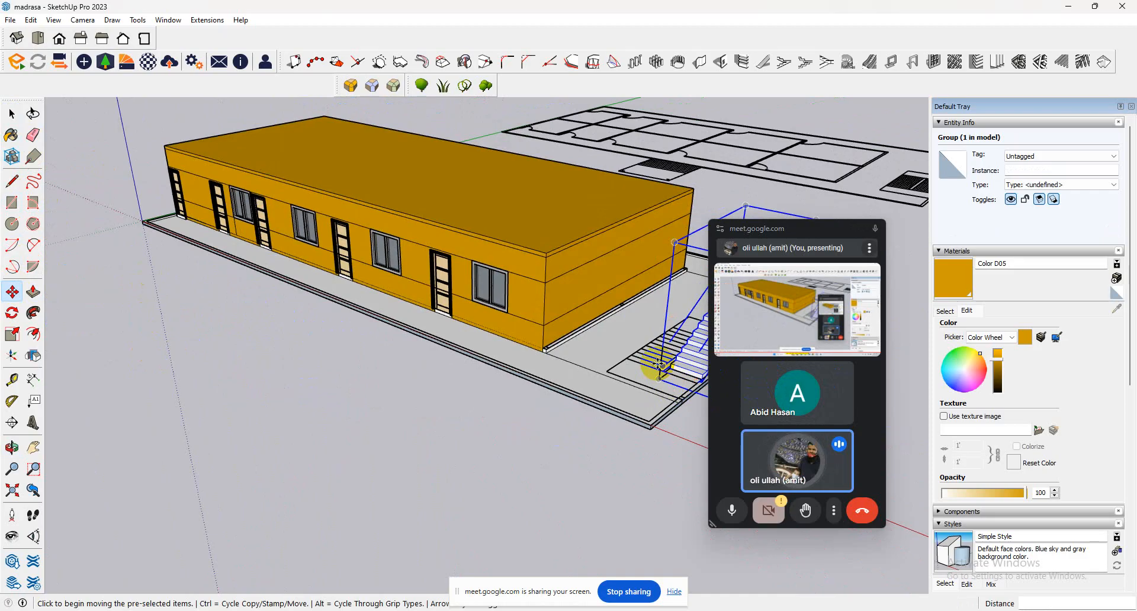
{"action": "left_click", "coordinate": [664, 371]}
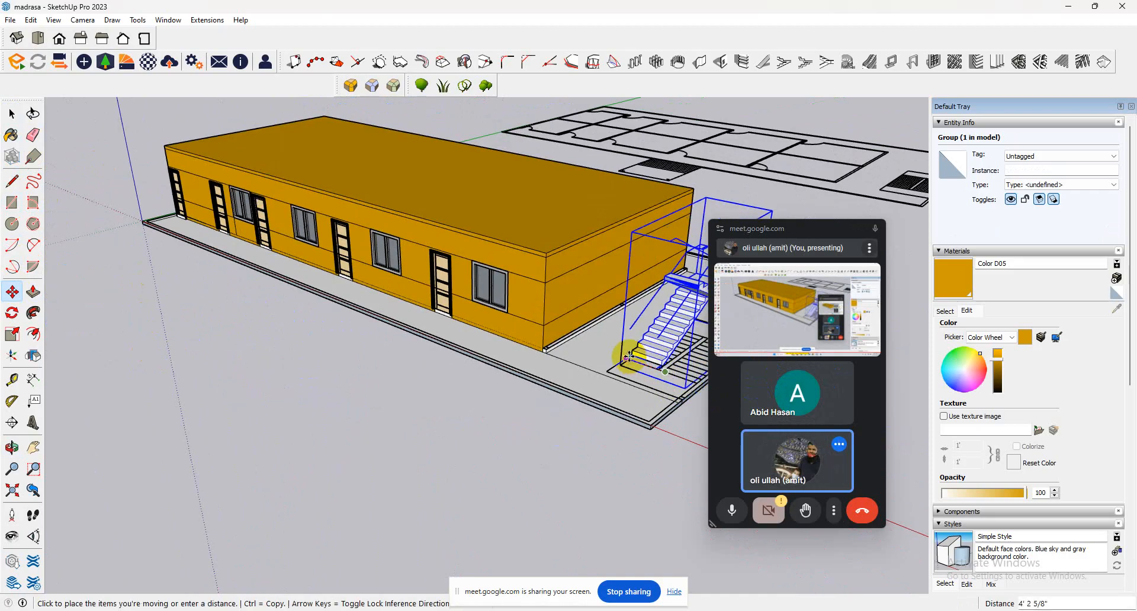
{"action": "left_click", "coordinate": [627, 358]}
{"action": "scroll", "coordinate": [606, 344], "scroll_direction": "down", "scroll_amount": 2}
{"action": "scroll", "coordinate": [607, 344], "scroll_direction": "down", "scroll_amount": 3}
{"action": "middle_click_drag", "start_coordinate": [607, 344], "coordinate": [741, 282]}
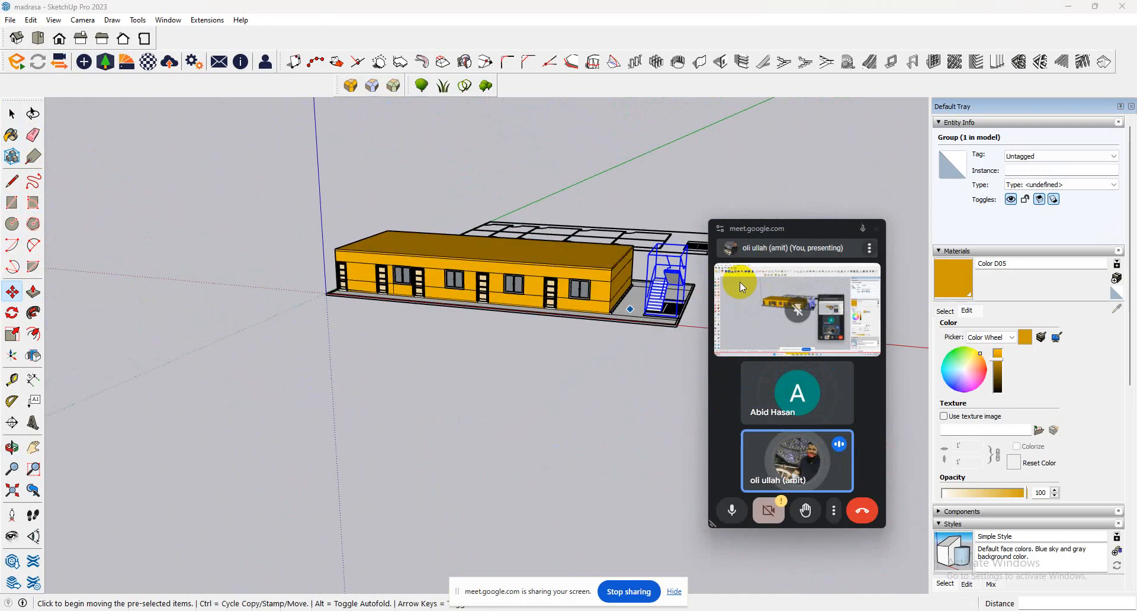
{"action": "middle_click_drag", "start_coordinate": [485, 289], "coordinate": [603, 249]}
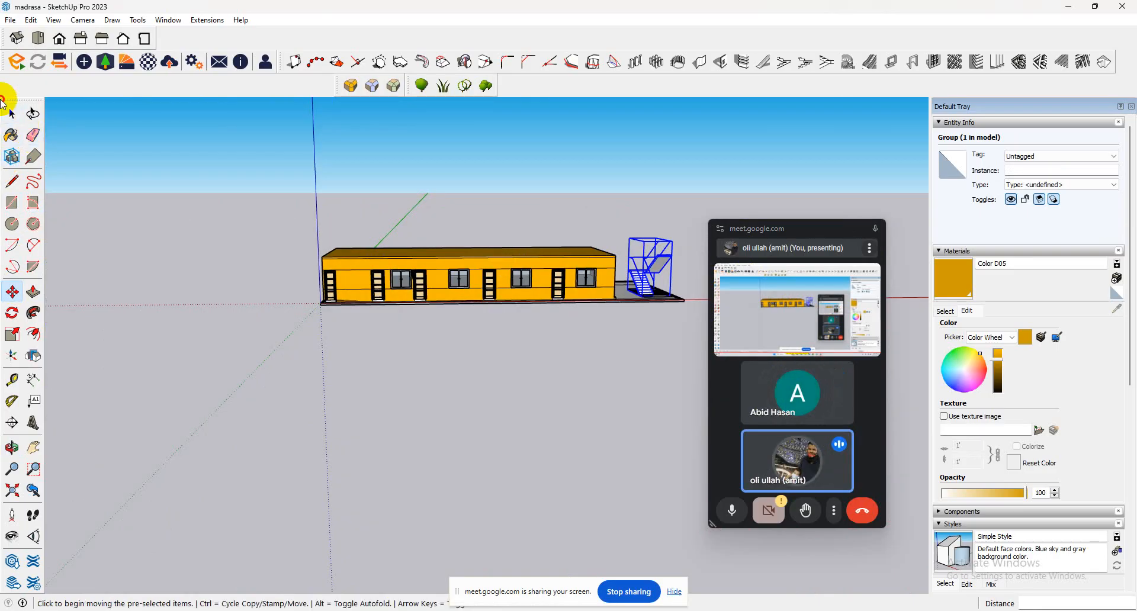
{"action": "left_click", "coordinate": [11, 110]}
{"action": "scroll", "coordinate": [650, 270], "scroll_direction": "up", "scroll_amount": 3}
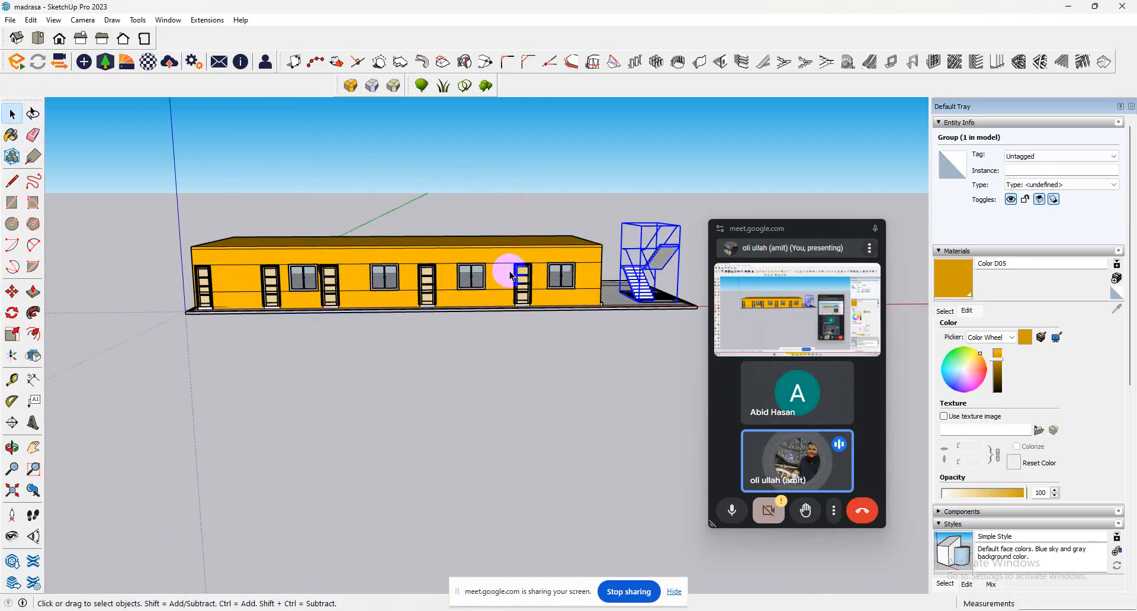
{"action": "scroll", "coordinate": [319, 270], "scroll_direction": "down", "scroll_amount": 5}
{"action": "left_click_drag", "start_coordinate": [169, 335], "coordinate": [168, 335]}
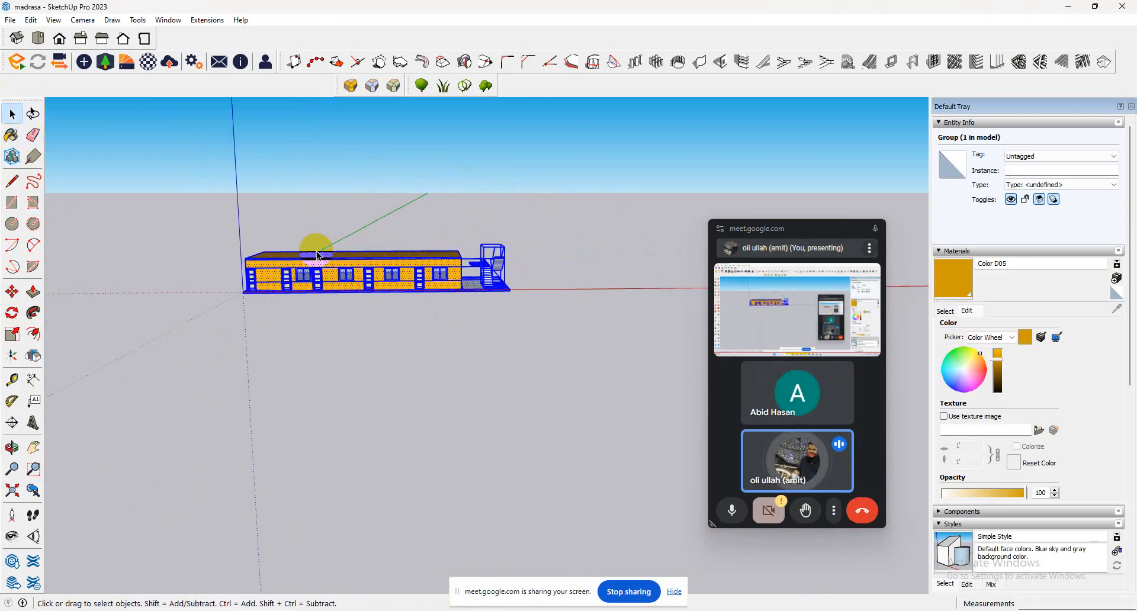
{"action": "middle_click_drag", "start_coordinate": [312, 243], "coordinate": [425, 390]}
{"action": "left_click", "coordinate": [298, 182], "text": "shift"}
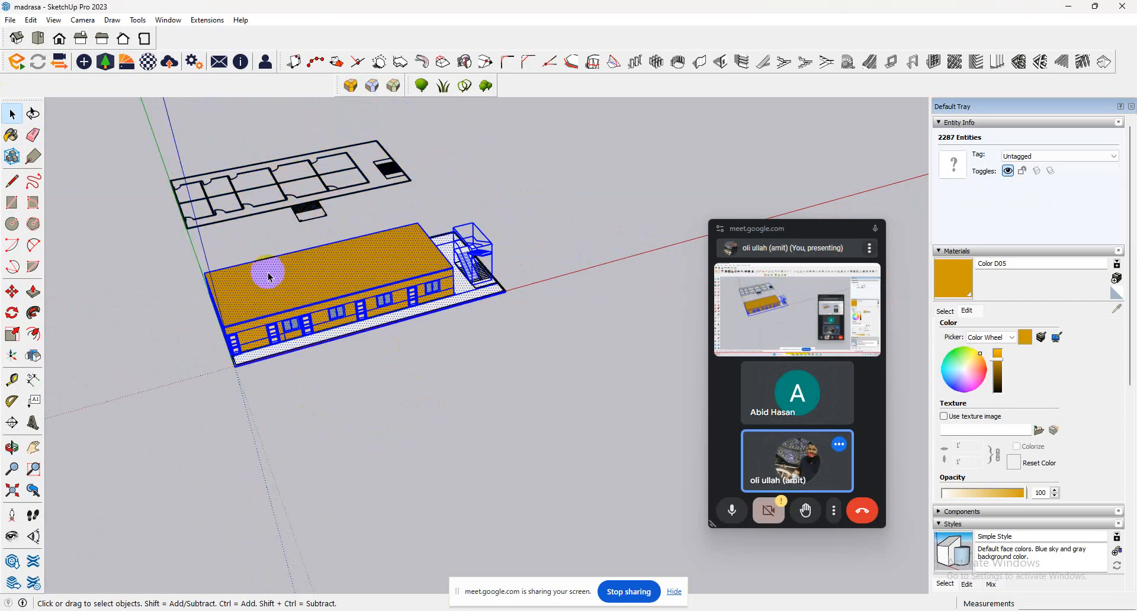
{"action": "left_click", "coordinate": [275, 218]}
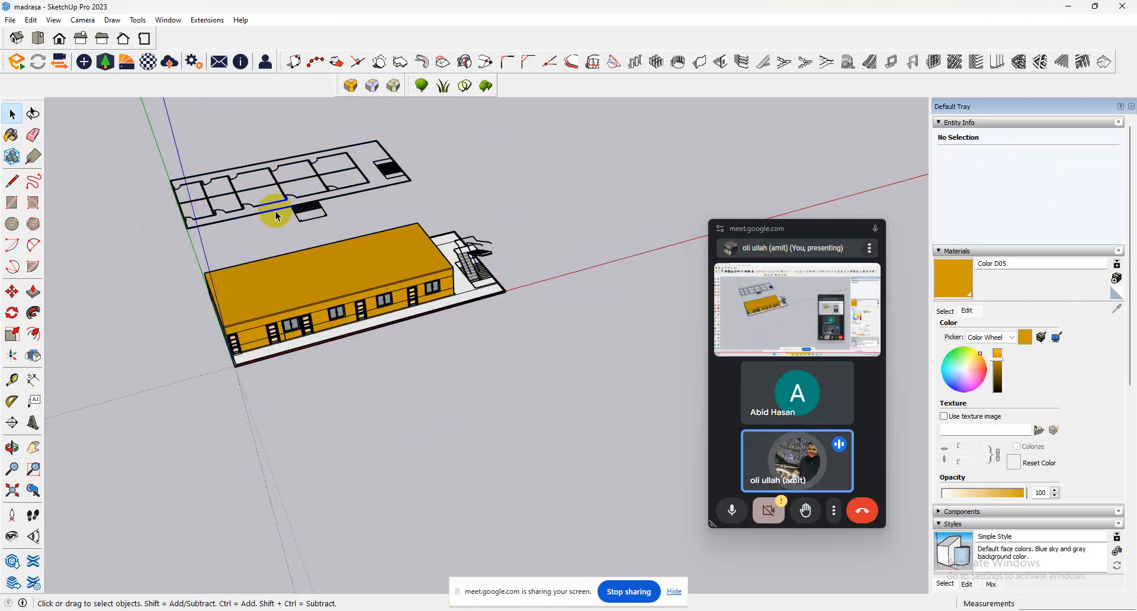
Lock the imported madrasa plan component.
{"action": "left_click", "coordinate": [308, 212]}
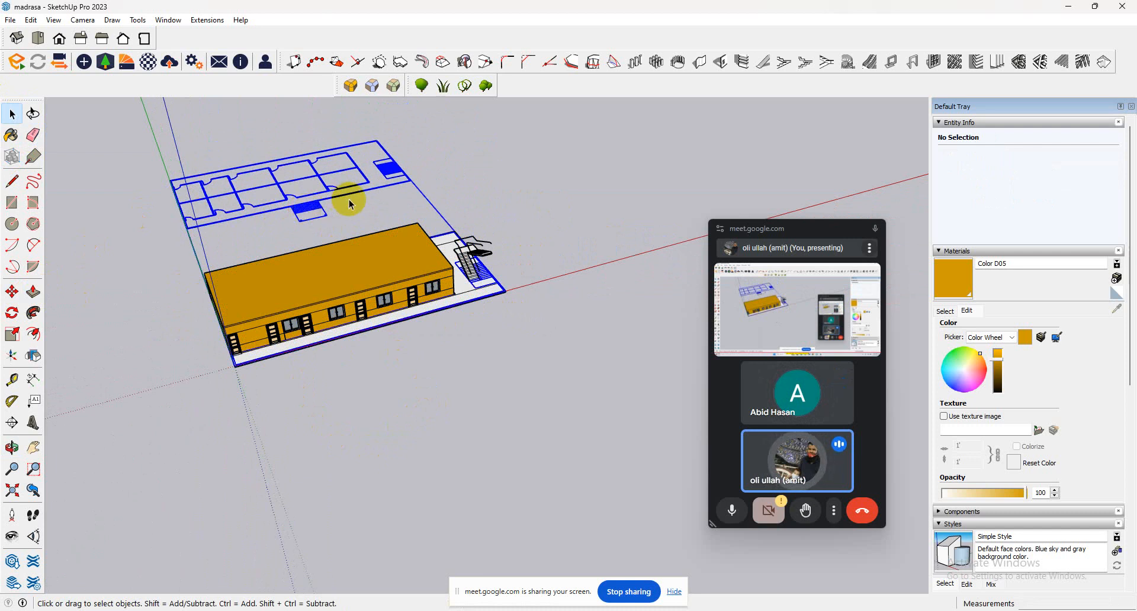
{"action": "left_click", "coordinate": [31, 20]}
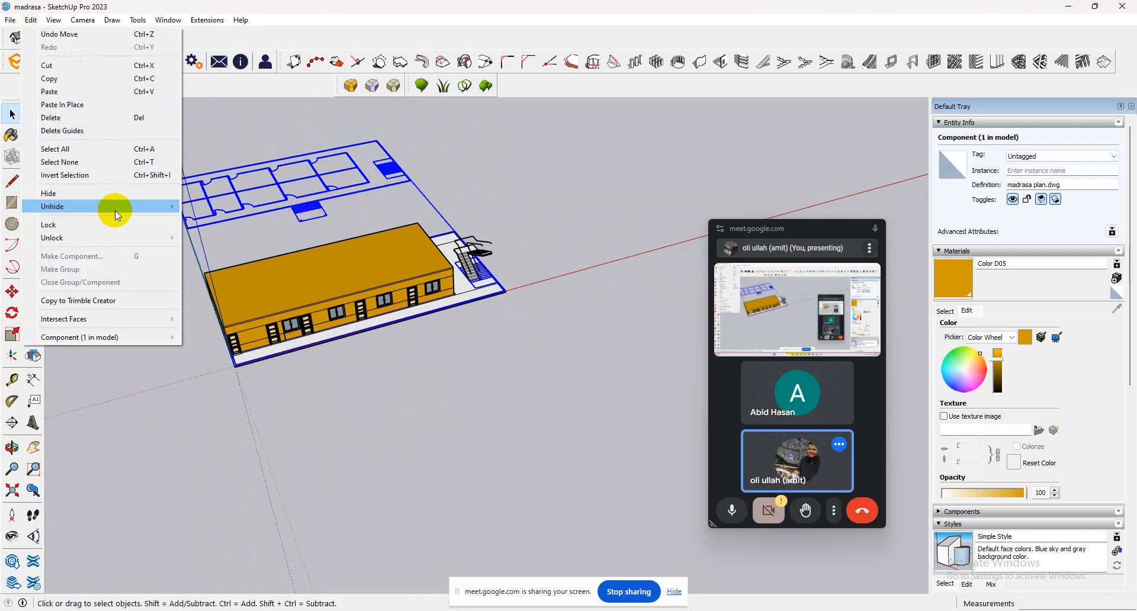
{"action": "left_click", "coordinate": [115, 224]}
Try to copy the whole building together with the staircase, starting from its front base corner.
{"action": "left_click", "coordinate": [485, 254]}
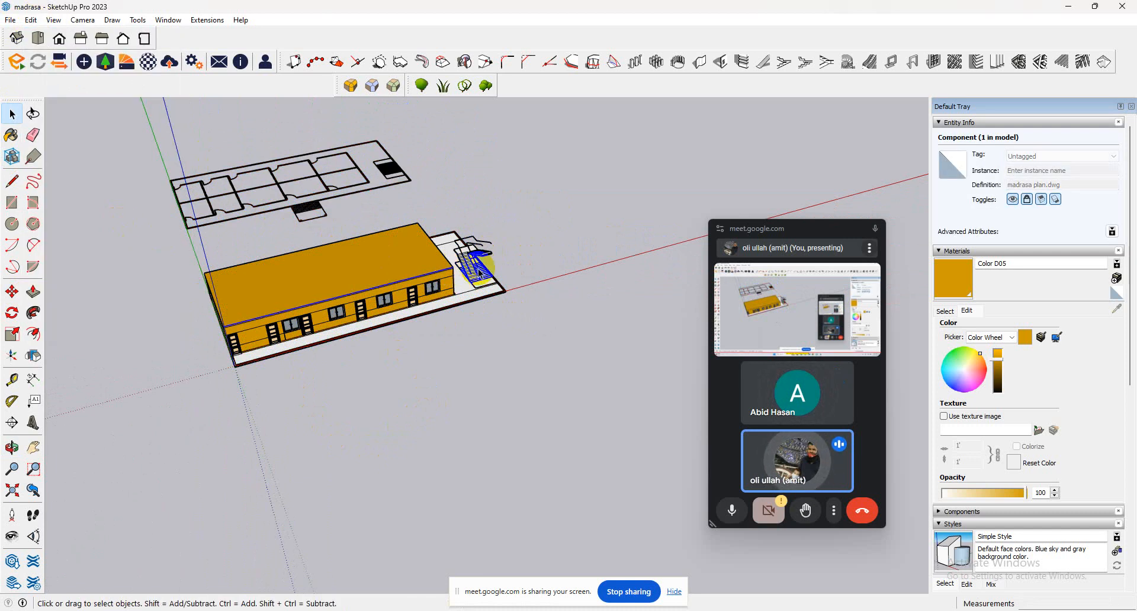
{"action": "middle_click_drag", "start_coordinate": [474, 254], "coordinate": [273, 230]}
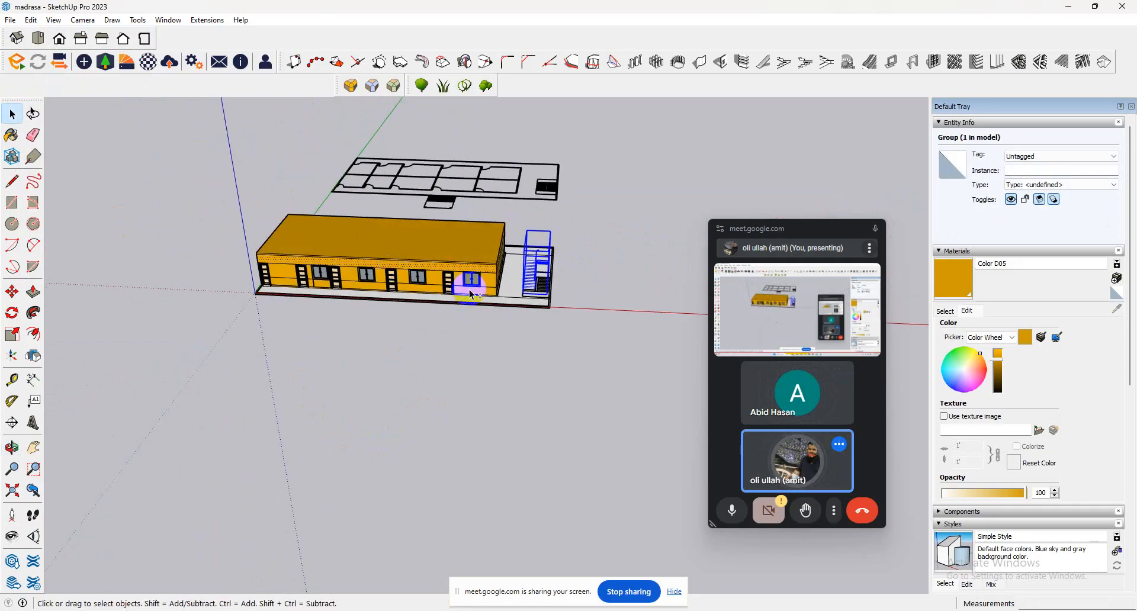
{"action": "middle_click_drag", "start_coordinate": [471, 293], "coordinate": [626, 168]}
{"action": "left_click_drag", "start_coordinate": [627, 168], "coordinate": [145, 376]}
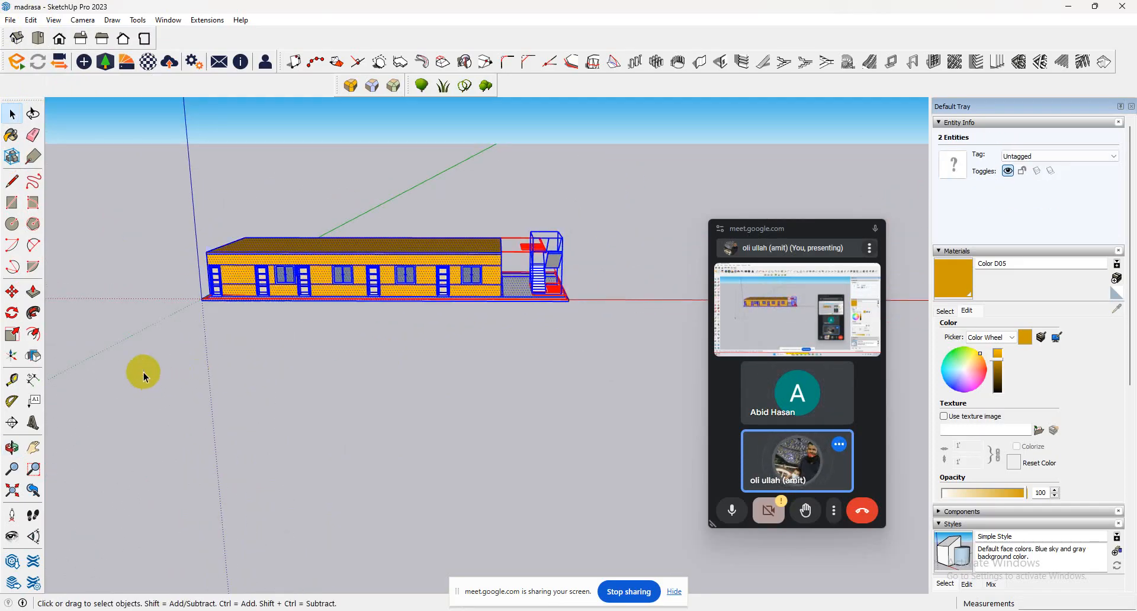
{"action": "left_click", "coordinate": [12, 291]}
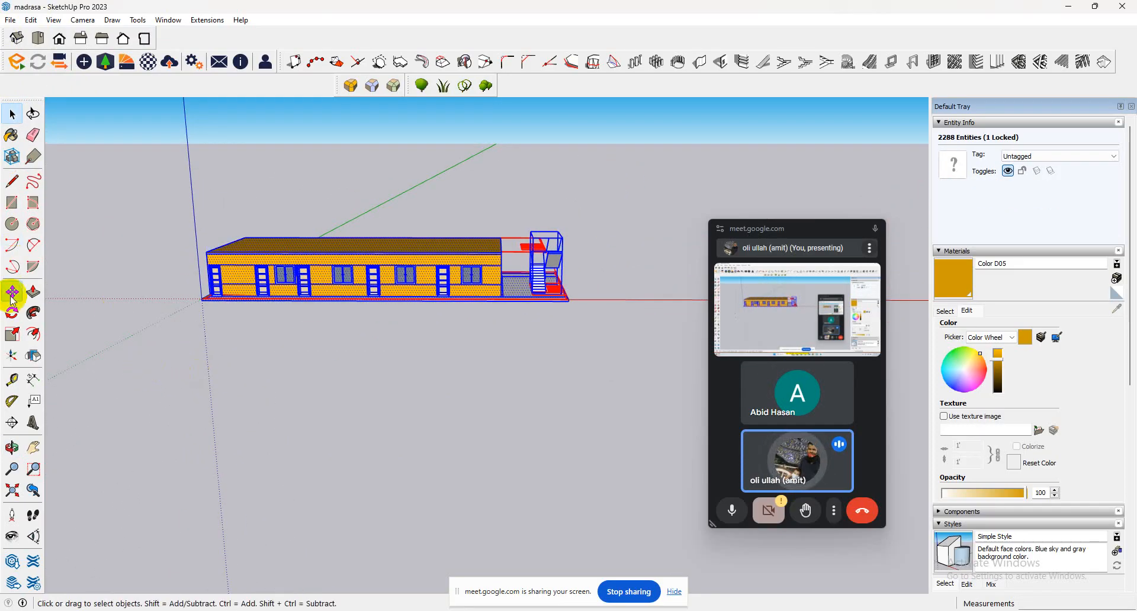
{"action": "left_click", "coordinate": [202, 288]}
{"action": "key", "text": "ctrl"}
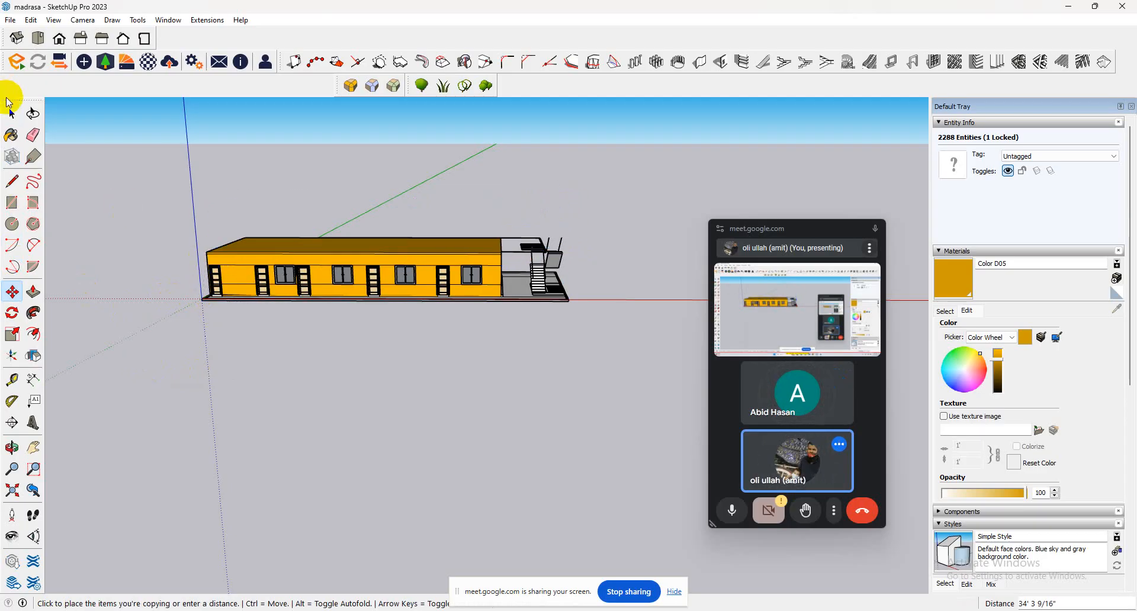
Try grouping the selected building, staircase and locked plan, and undo the grouping.
{"action": "left_click", "coordinate": [12, 111]}
{"action": "right_click", "coordinate": [383, 261]}
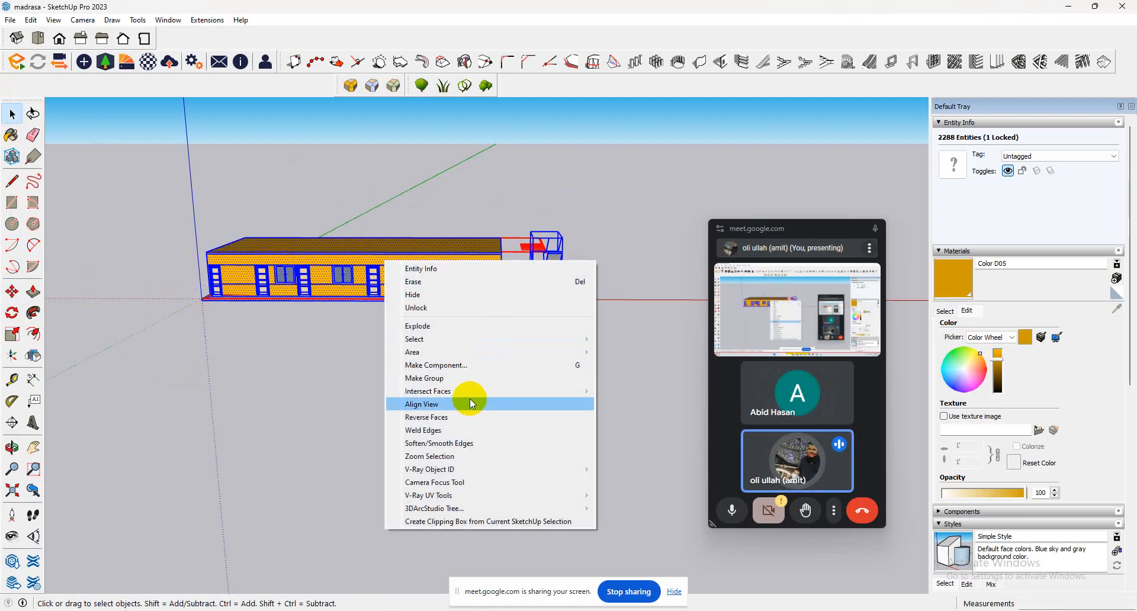
{"action": "left_click", "coordinate": [457, 377]}
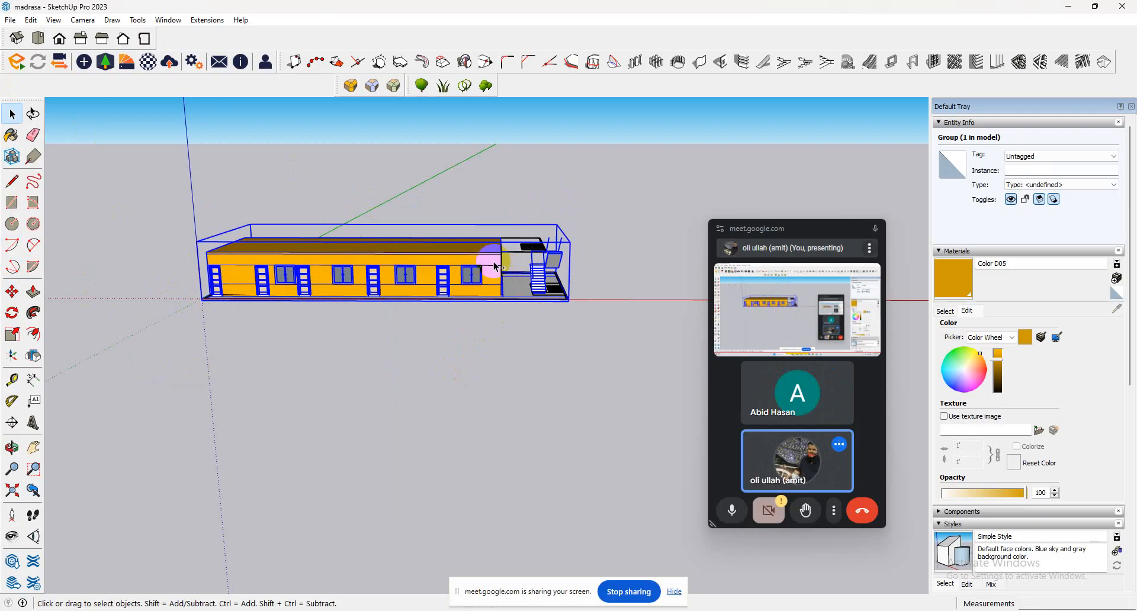
{"action": "key", "text": "ctrl+z"}
Make the entire ground floor, including the staircase, into one component named Component#1 that replaces the selection.
{"action": "left_click", "coordinate": [474, 268]}
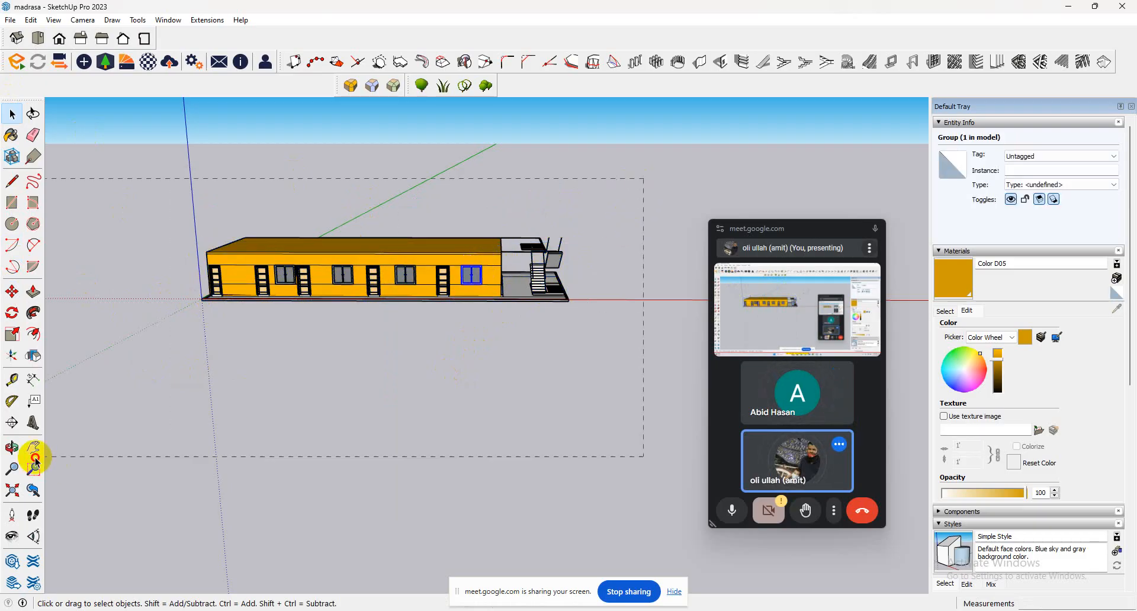
{"action": "key", "text": "ctrl+a"}
{"action": "right_click", "coordinate": [306, 259]}
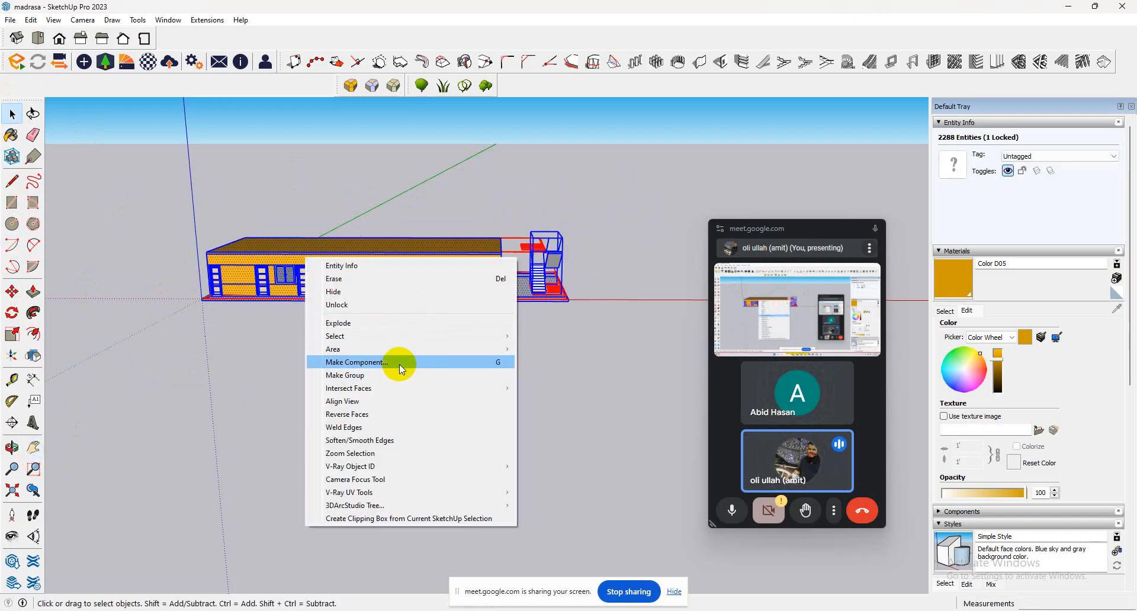
{"action": "left_click", "coordinate": [401, 366]}
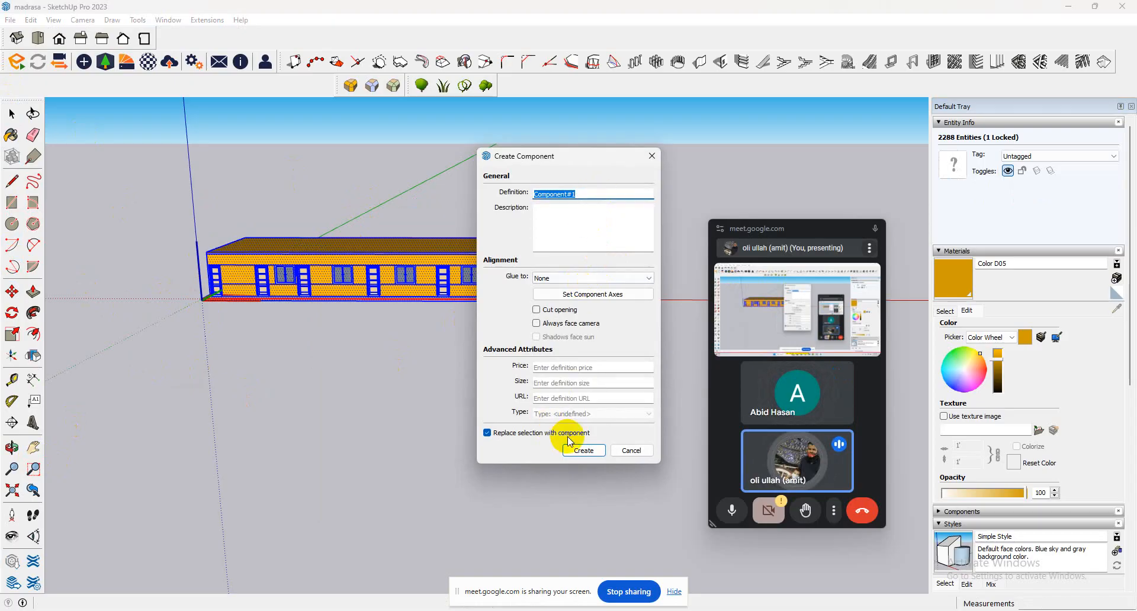
{"action": "left_click", "coordinate": [582, 450]}
{"action": "scroll", "coordinate": [414, 314], "scroll_direction": "up", "scroll_amount": 3}
{"action": "mouse_move", "coordinate": [406, 300]}
{"action": "middle_mouse_down"}
{"action": "mouse_move", "coordinate": [558, 284]}
{"action": "mouse_move", "coordinate": [410, 287]}
{"action": "middle_mouse_up"}
{"action": "scroll", "coordinate": [409, 287], "scroll_direction": "down", "scroll_amount": 5}
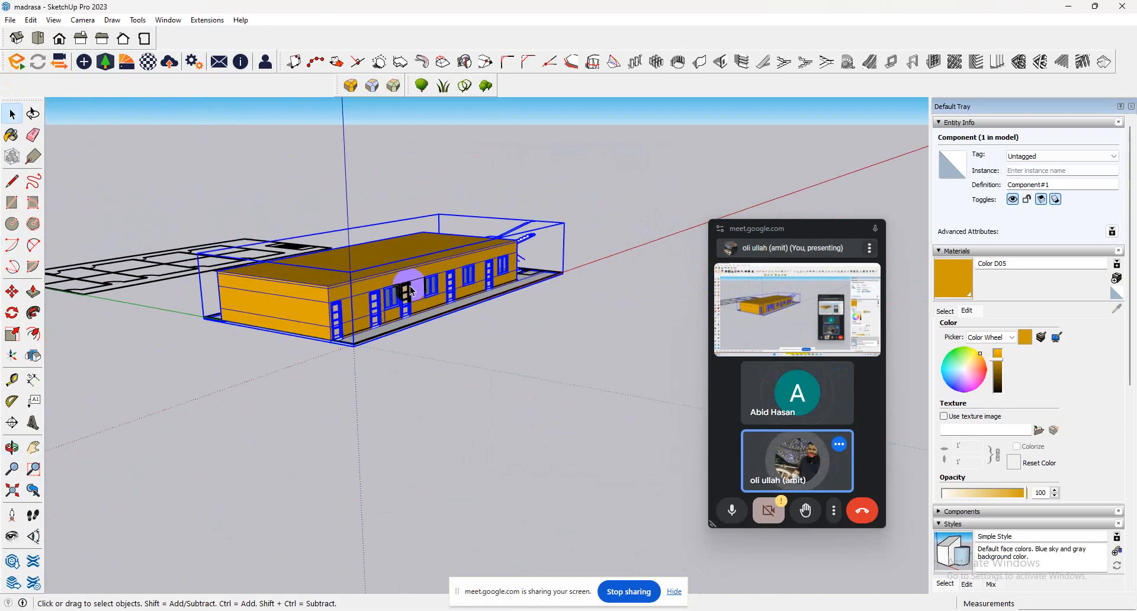
{"action": "left_click", "coordinate": [11, 291]}
{"action": "left_click", "coordinate": [208, 320]}
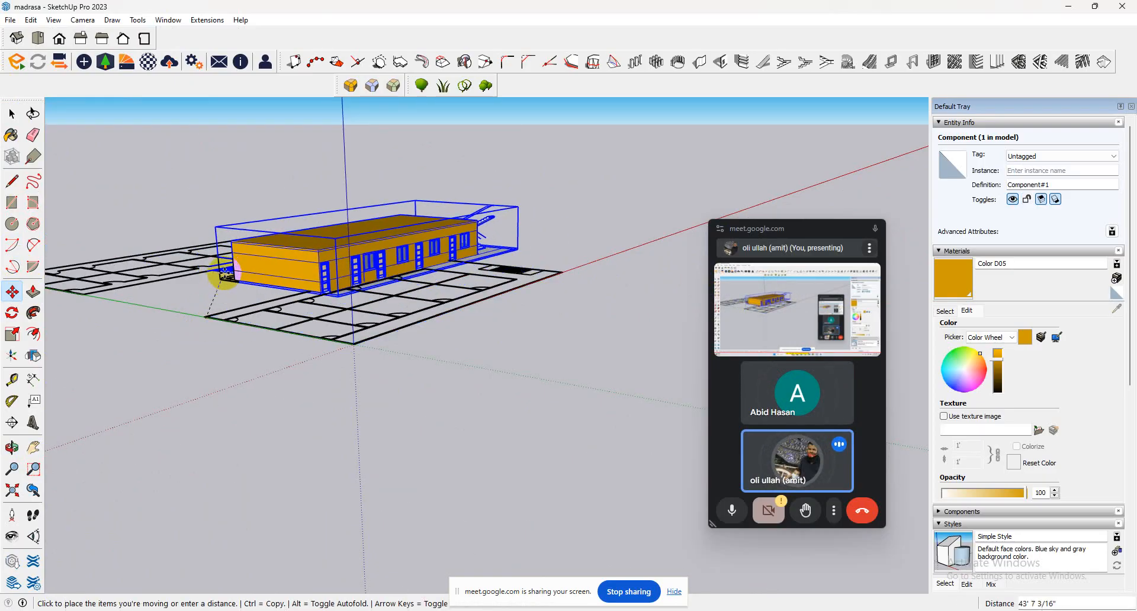
{"action": "key", "text": "ctrl"}
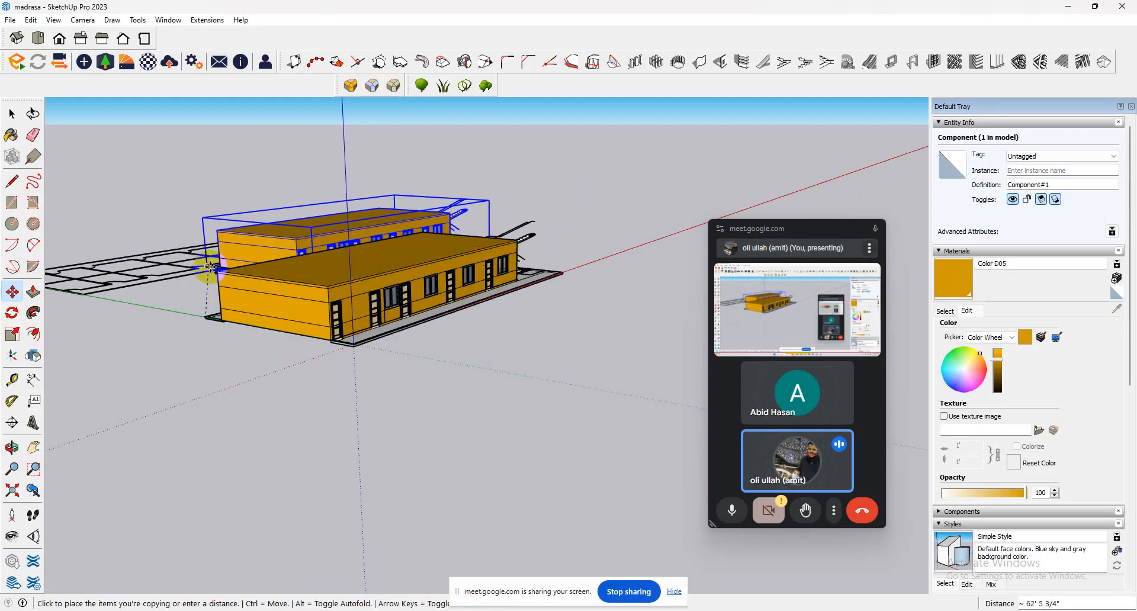
{"action": "key", "text": "Escape"}
Copy the ground-floor component straight up about 10' 1/8" from its base corner onto the roof as a second floor.
{"action": "scroll", "coordinate": [206, 315], "scroll_direction": "up", "scroll_amount": 1}
{"action": "scroll", "coordinate": [205, 315], "scroll_direction": "up", "scroll_amount": 1}
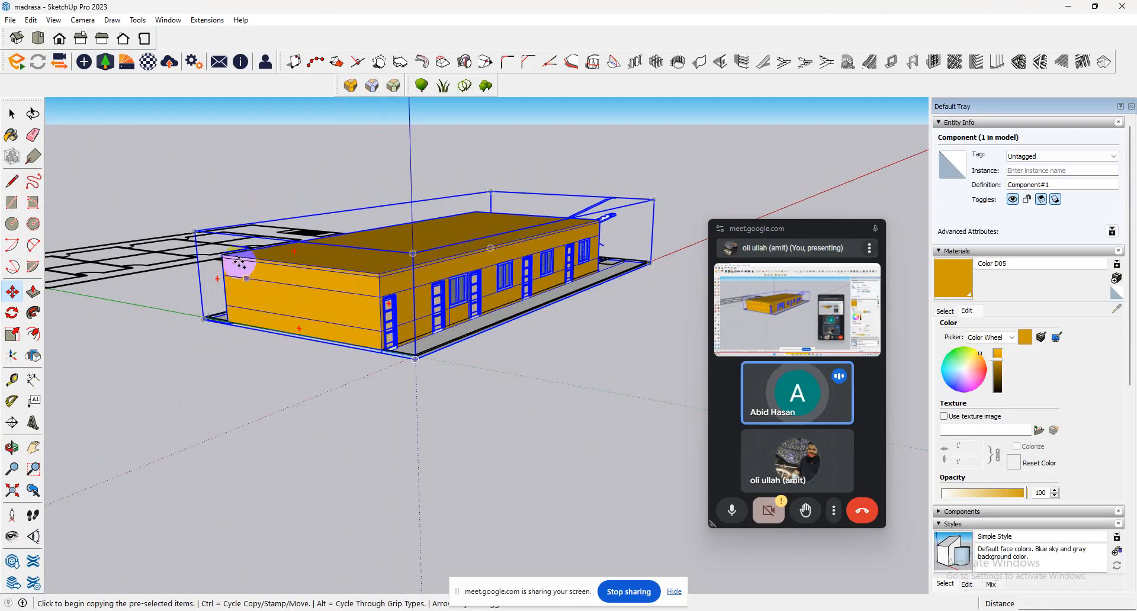
{"action": "scroll", "coordinate": [220, 323], "scroll_direction": "up", "scroll_amount": 5}
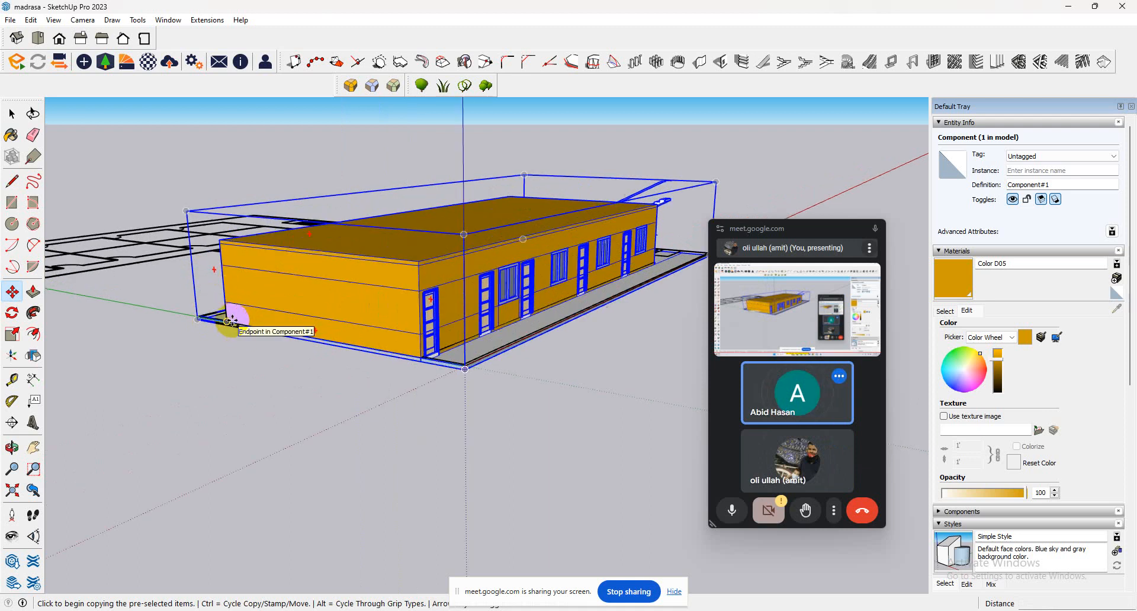
{"action": "left_click", "coordinate": [232, 339]}
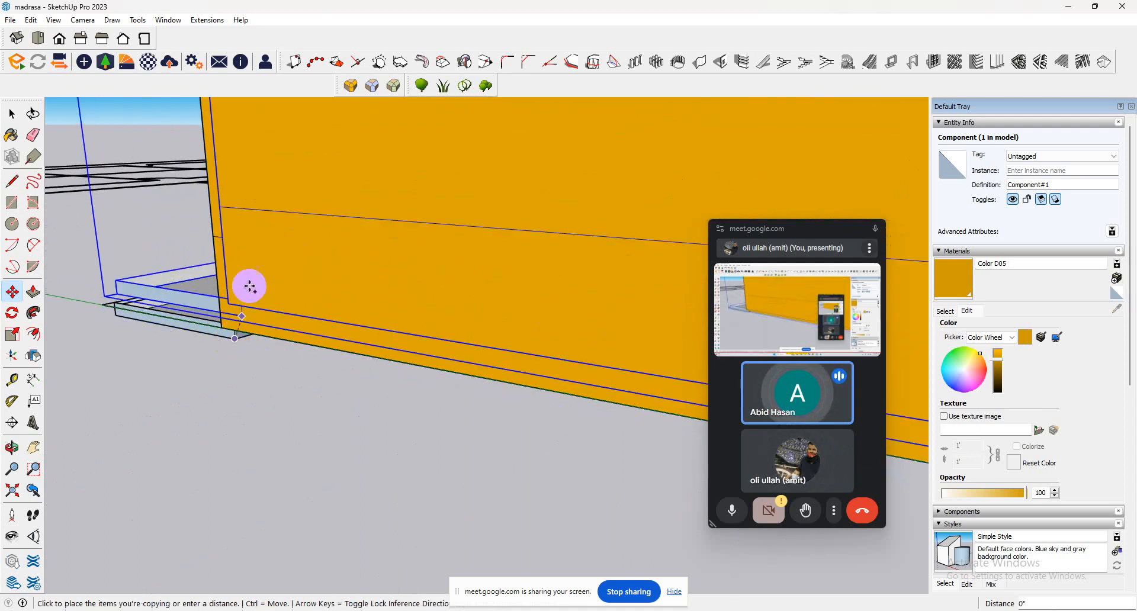
{"action": "key", "text": "ctrl"}
{"action": "scroll", "coordinate": [244, 244], "scroll_direction": "down", "scroll_amount": 3}
{"action": "key", "text": "ctrl"}
{"action": "scroll", "coordinate": [260, 261], "scroll_direction": "down", "scroll_amount": 5}
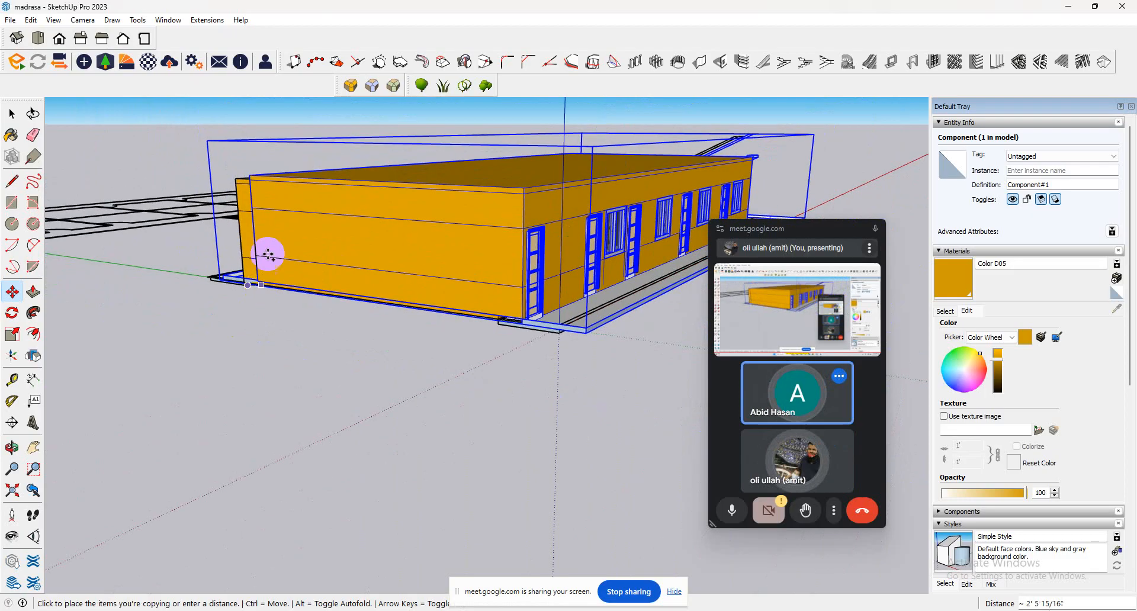
{"action": "left_click", "coordinate": [237, 183]}
Repeat the upward floor copy as an array of 3 copies stacked above the ground floor.
{"action": "middle_click_drag", "start_coordinate": [352, 207], "coordinate": [119, 384]}
{"action": "scroll", "coordinate": [215, 312], "scroll_direction": "down", "scroll_amount": 3}
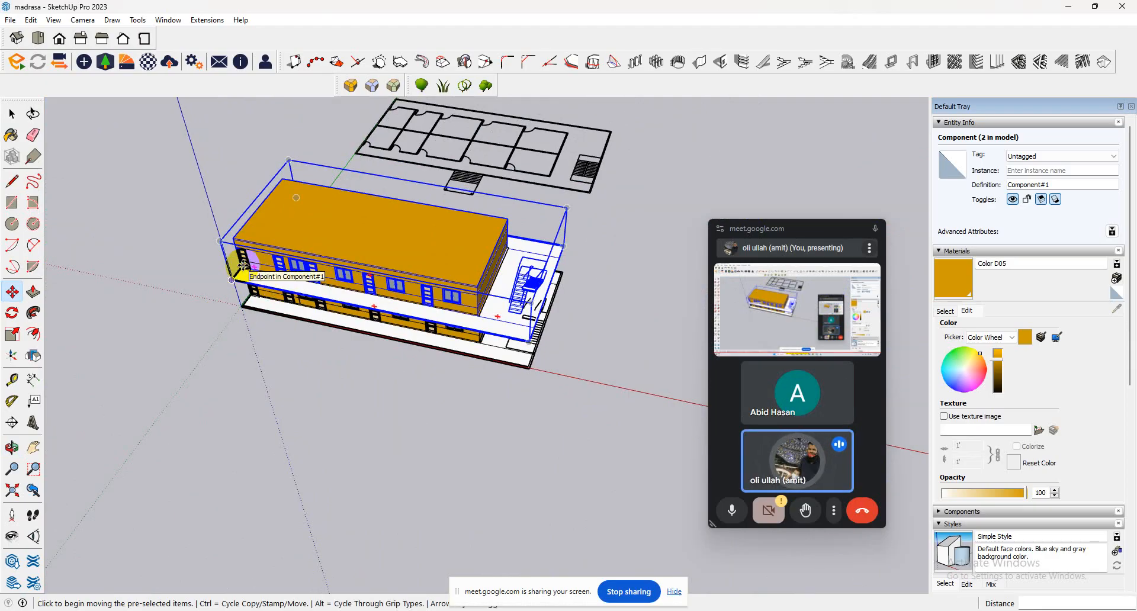
{"action": "key", "text": "Return"}
{"action": "middle_click_drag", "start_coordinate": [330, 304], "coordinate": [465, 196]}
{"action": "middle_click_drag", "start_coordinate": [419, 317], "coordinate": [470, 229]}
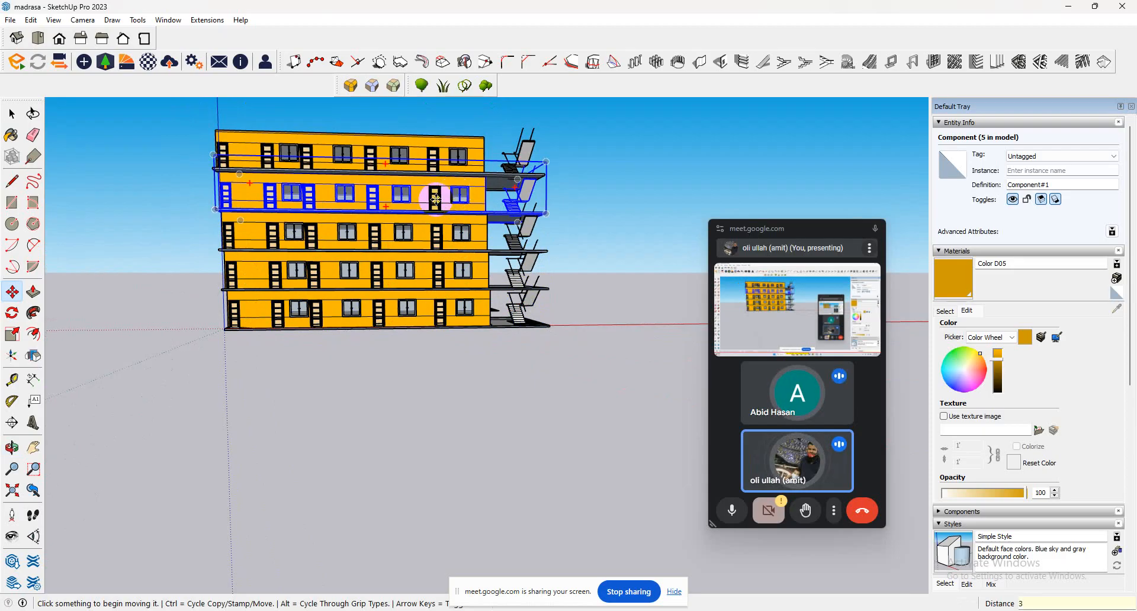
{"action": "middle_click_drag", "start_coordinate": [317, 119], "coordinate": [560, 219]}
{"action": "scroll", "coordinate": [310, 300], "scroll_direction": "up", "scroll_amount": 8}
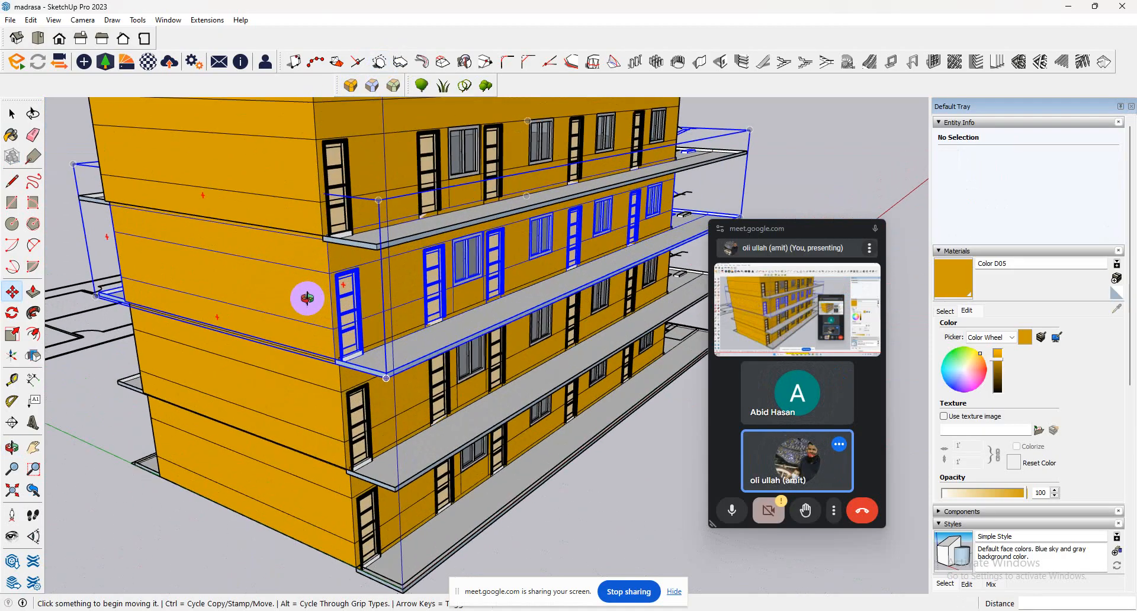
{"action": "middle_click_drag", "start_coordinate": [308, 299], "coordinate": [304, 157]}
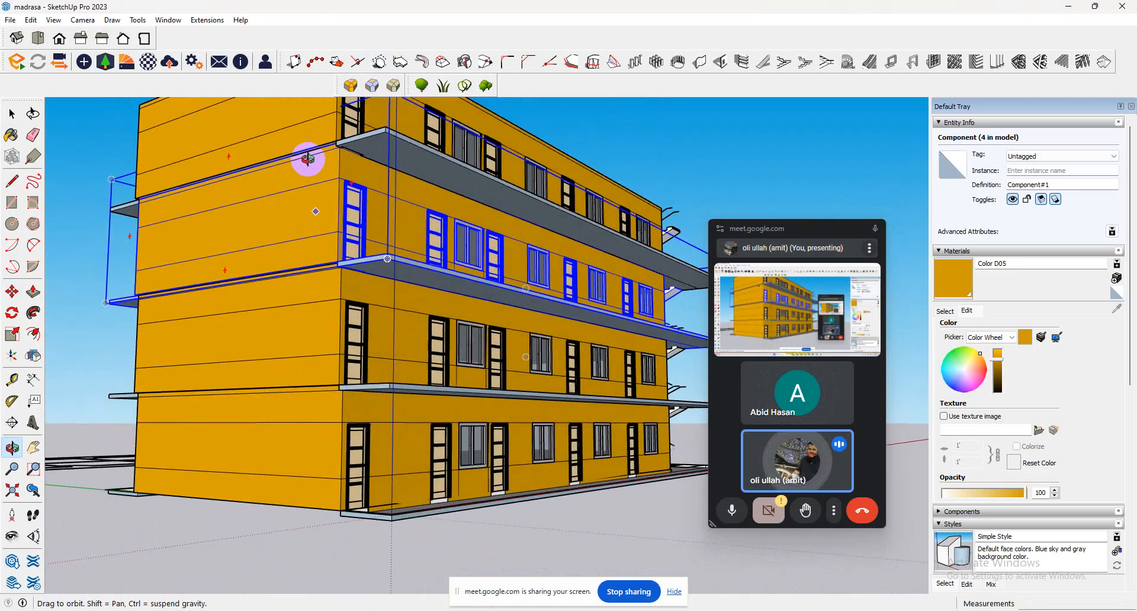
Undo the component floor stack and component conversion, and copy the loose ground-floor geometry straight up 10' from the front wall's base corner.
{"action": "left_click", "coordinate": [408, 295]}
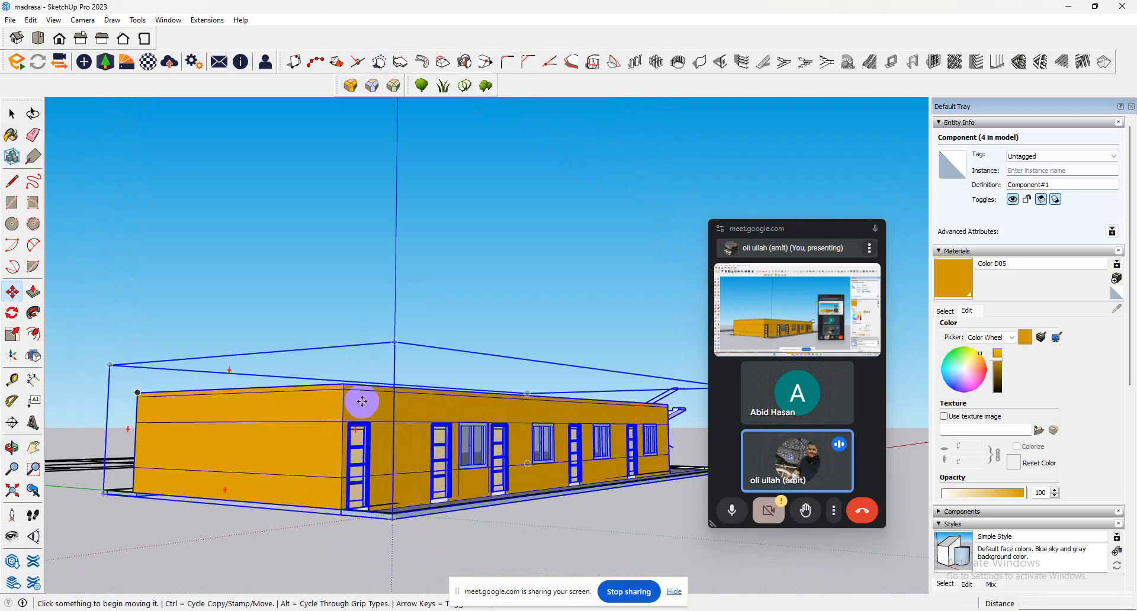
{"action": "left_click", "coordinate": [326, 496]}
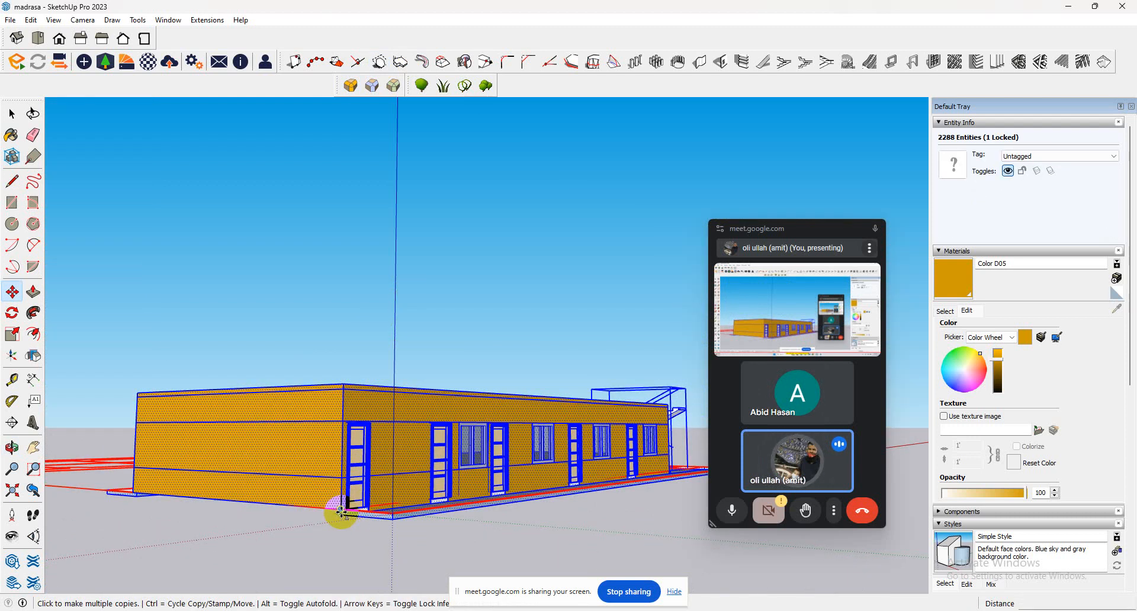
{"action": "left_click", "coordinate": [341, 515]}
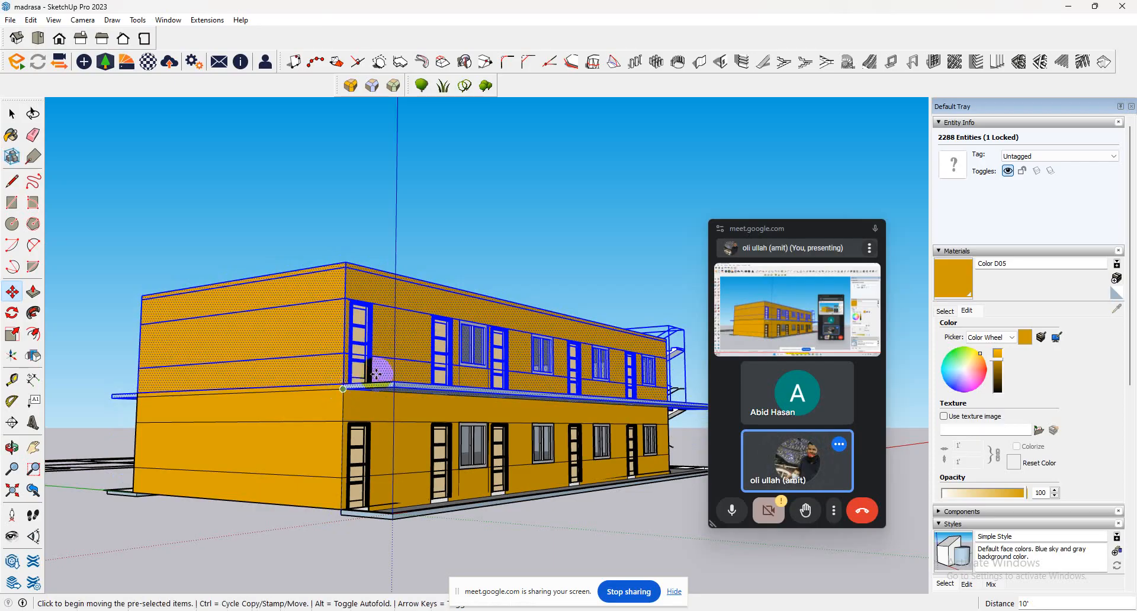
{"action": "left_click", "coordinate": [341, 389]}
Repeat the 10' upward floor copy as a 3x array to form a four-storey building.
{"action": "scroll", "coordinate": [344, 337], "scroll_direction": "down", "scroll_amount": 3}
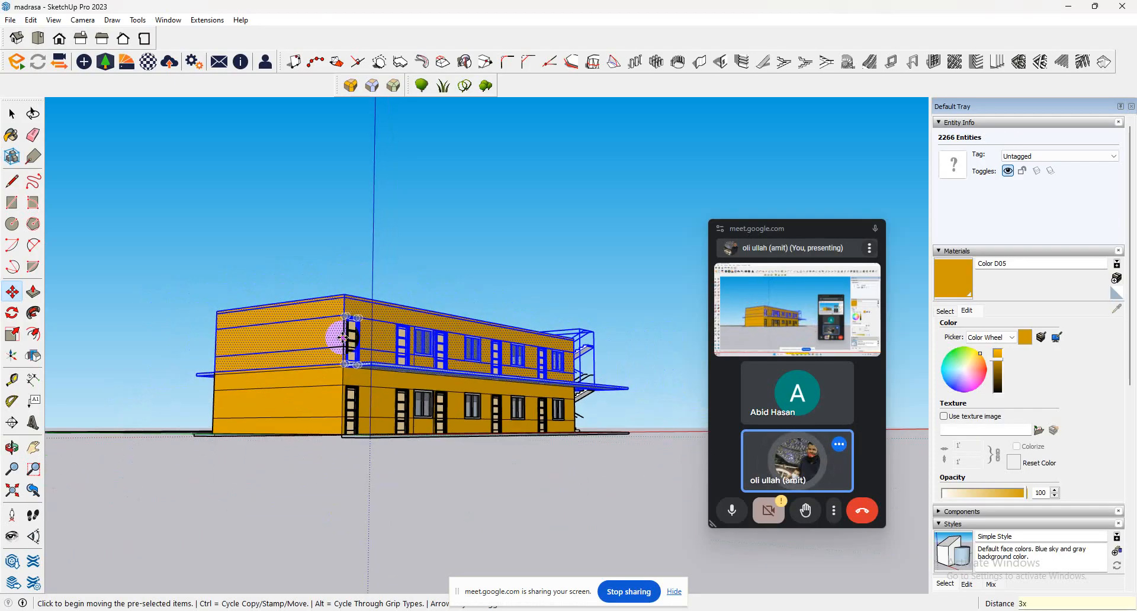
{"action": "key", "text": "Return"}
{"action": "middle_click_drag", "start_coordinate": [337, 333], "coordinate": [256, 337]}
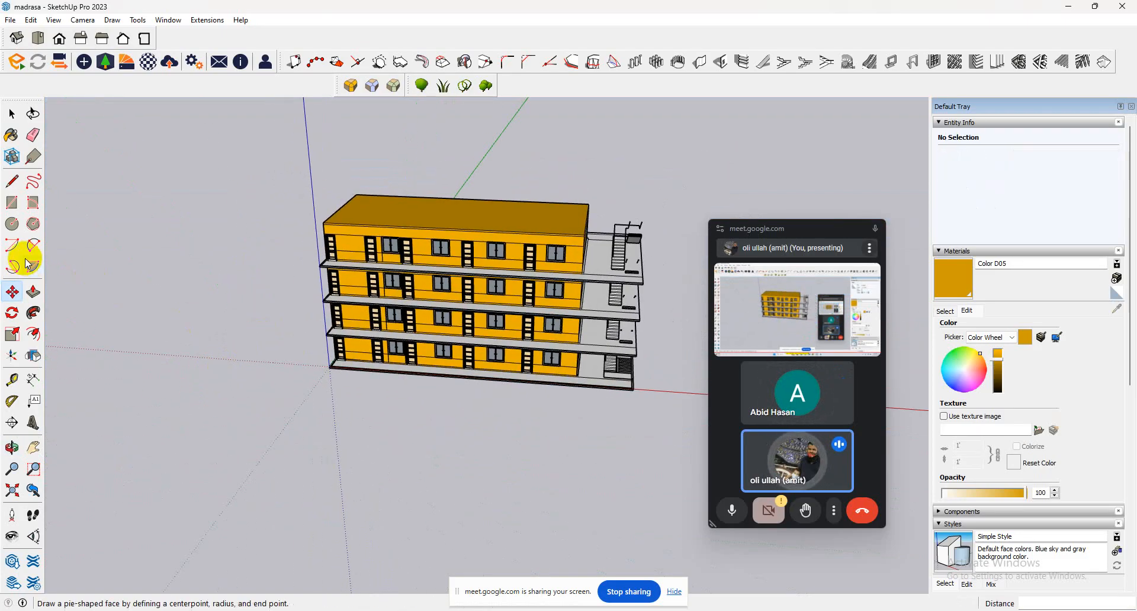
Push/Pull the thin roof-edge face above the stair-side end wall outward so the roof covers the staircase.
{"action": "left_click", "coordinate": [23, 115]}
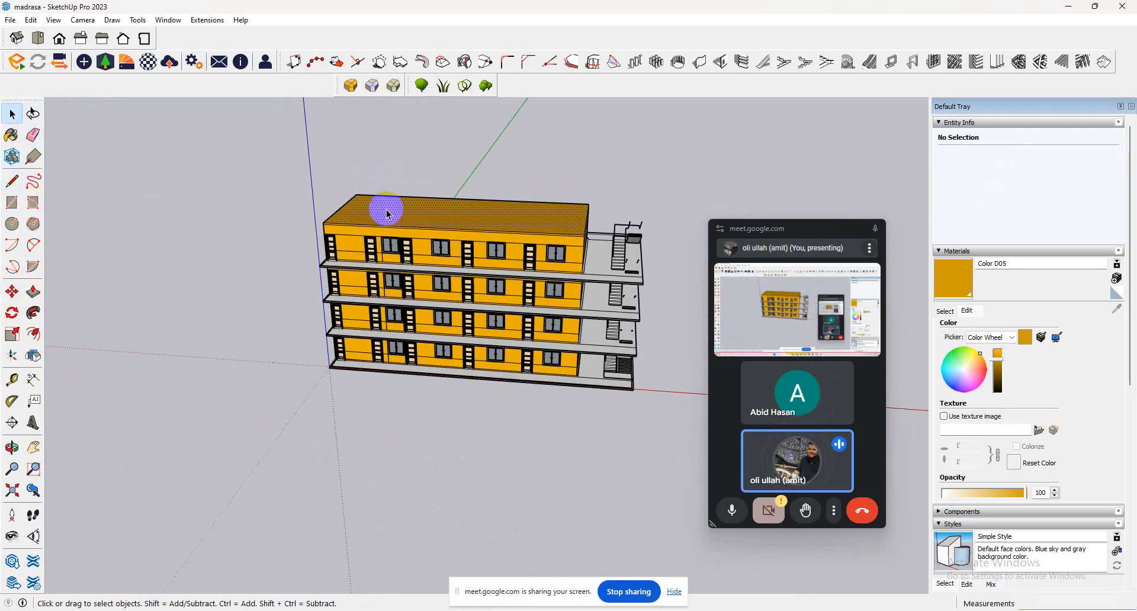
{"action": "left_click", "coordinate": [388, 214]}
{"action": "scroll", "coordinate": [612, 225], "scroll_direction": "up", "scroll_amount": 2}
{"action": "middle_click_drag", "start_coordinate": [612, 226], "coordinate": [589, 328]}
{"action": "scroll", "coordinate": [589, 318], "scroll_direction": "up", "scroll_amount": 3}
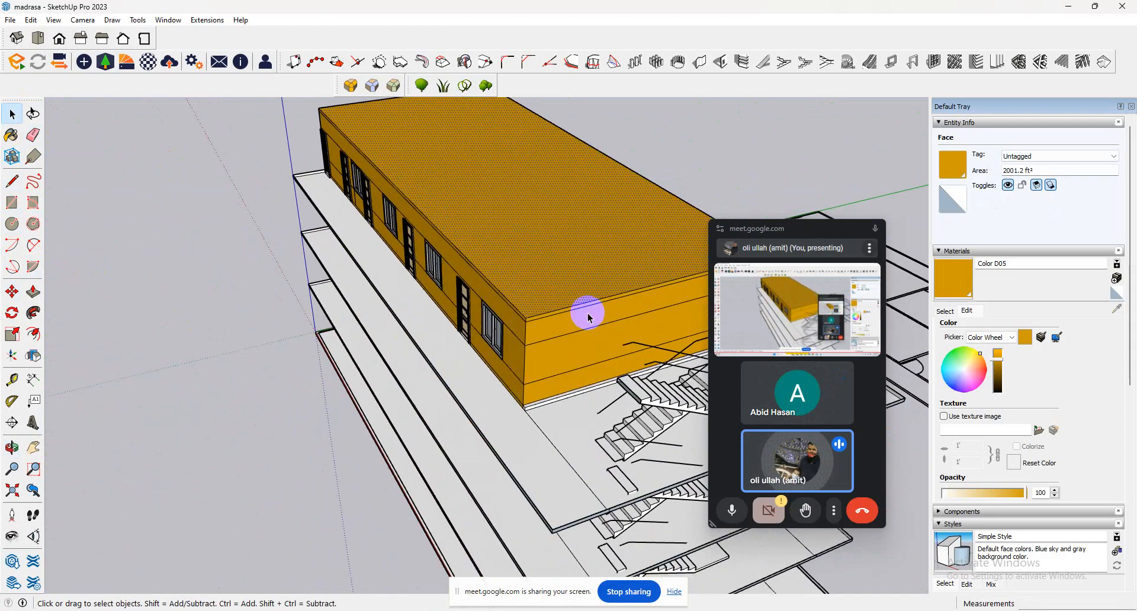
{"action": "scroll", "coordinate": [584, 315], "scroll_direction": "up", "scroll_amount": 4}
{"action": "triple_click", "coordinate": [567, 310]}
{"action": "left_click", "coordinate": [562, 309]}
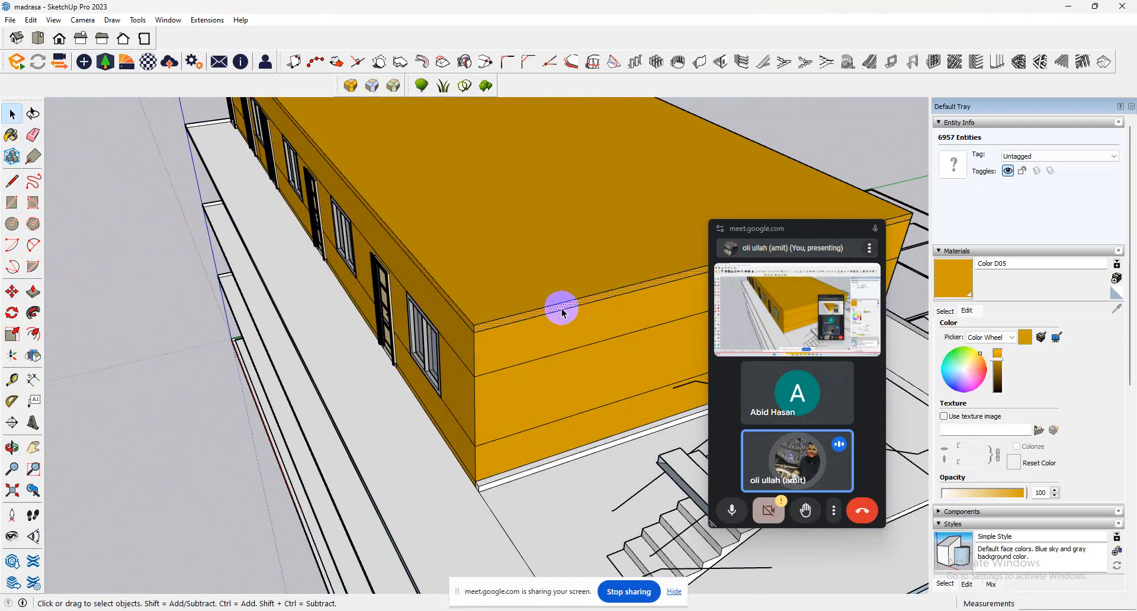
{"action": "left_click", "coordinate": [33, 293]}
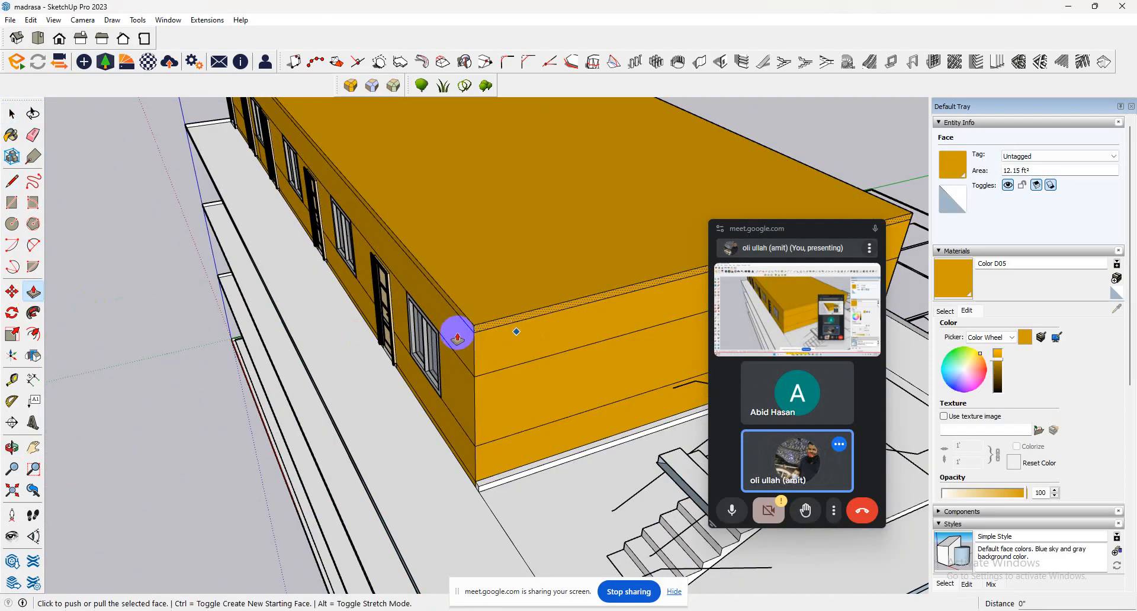
{"action": "left_click", "coordinate": [495, 333]}
{"action": "scroll", "coordinate": [510, 373], "scroll_direction": "down", "scroll_amount": 6}
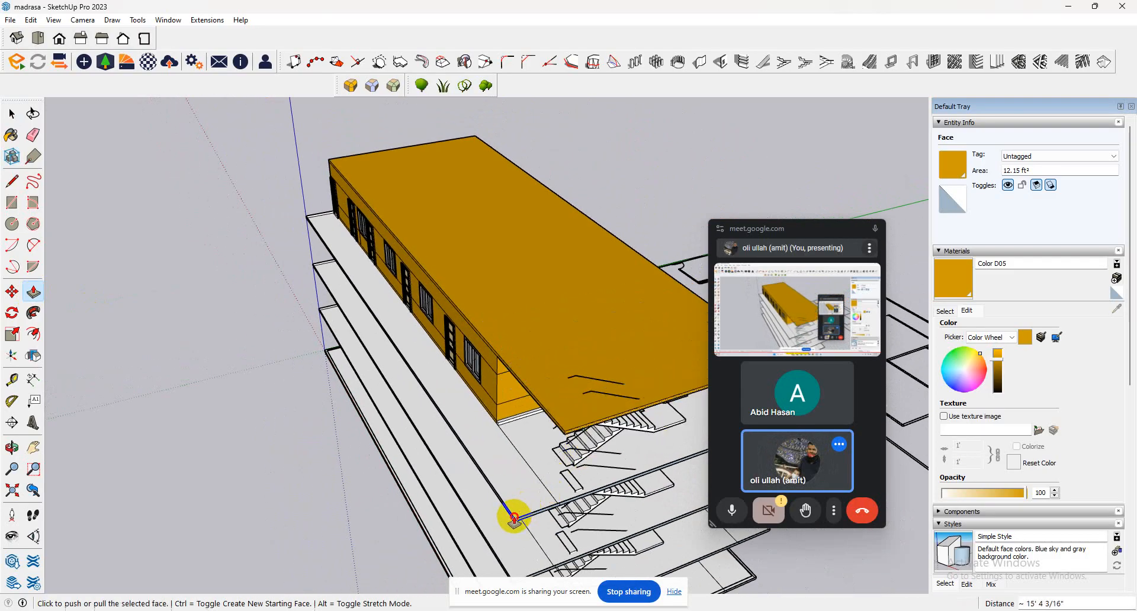
{"action": "left_click", "coordinate": [514, 422]}
Push/Pull the front roof-edge face outward so the roof overhangs the front balconies.
{"action": "scroll", "coordinate": [521, 362], "scroll_direction": "up", "scroll_amount": 4}
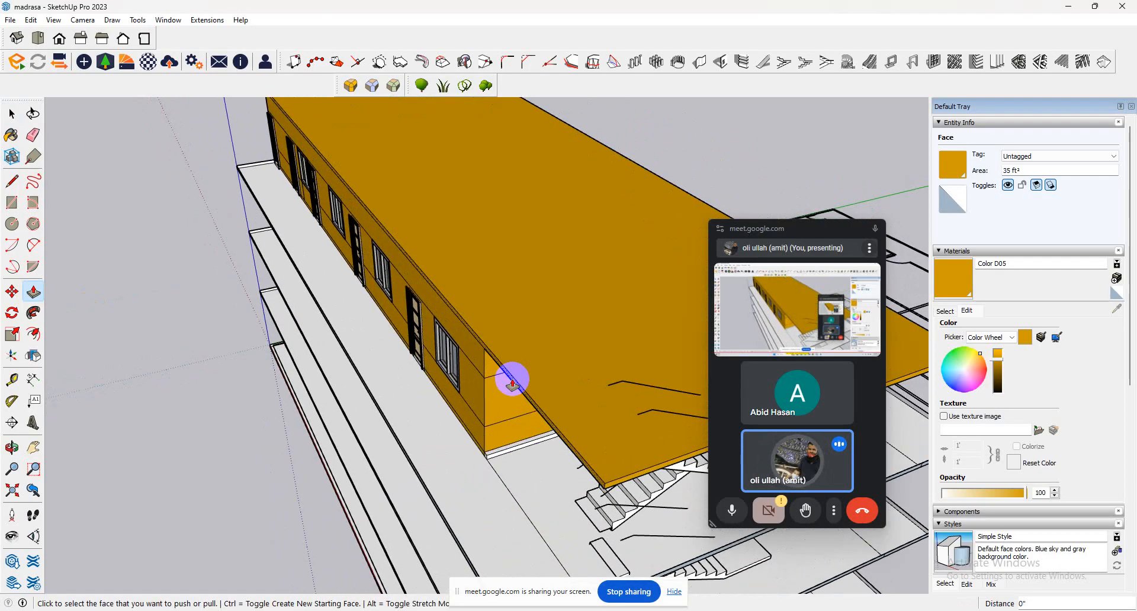
{"action": "left_click", "coordinate": [509, 382]}
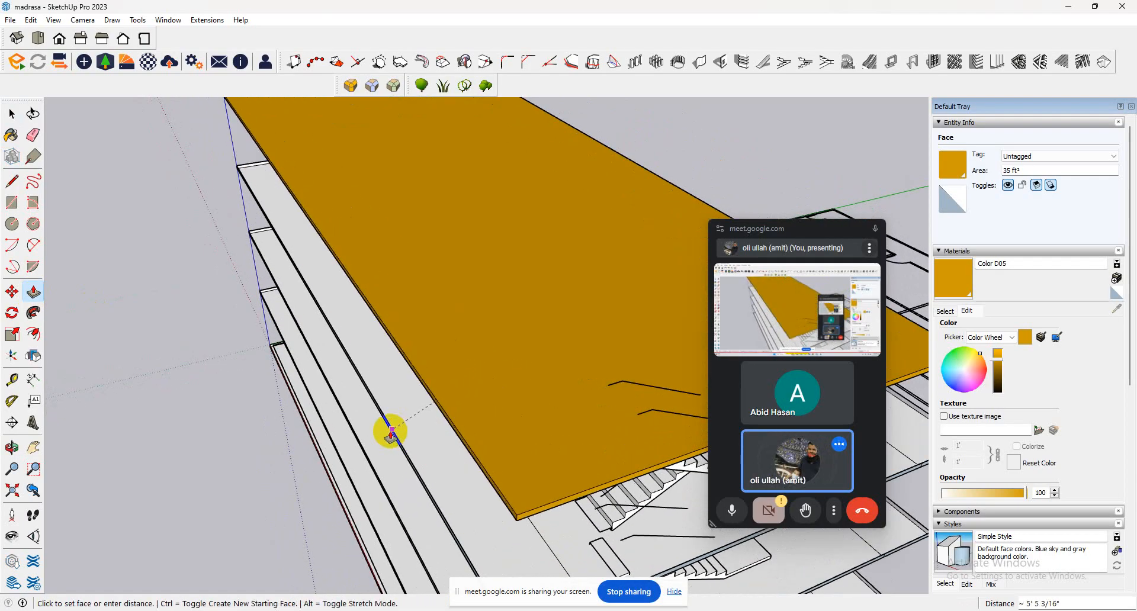
{"action": "left_click", "coordinate": [371, 437]}
Push/Pull the rear roof-edge face outward to the line of the rear floor slabs below.
{"action": "scroll", "coordinate": [437, 356], "scroll_direction": "down", "scroll_amount": 6}
{"action": "middle_click_drag", "start_coordinate": [470, 317], "coordinate": [762, 194]}
{"action": "scroll", "coordinate": [470, 221], "scroll_direction": "down", "scroll_amount": 4}
{"action": "middle_click_drag", "start_coordinate": [536, 227], "coordinate": [7, 472]}
{"action": "scroll", "coordinate": [109, 442], "scroll_direction": "up", "scroll_amount": 3}
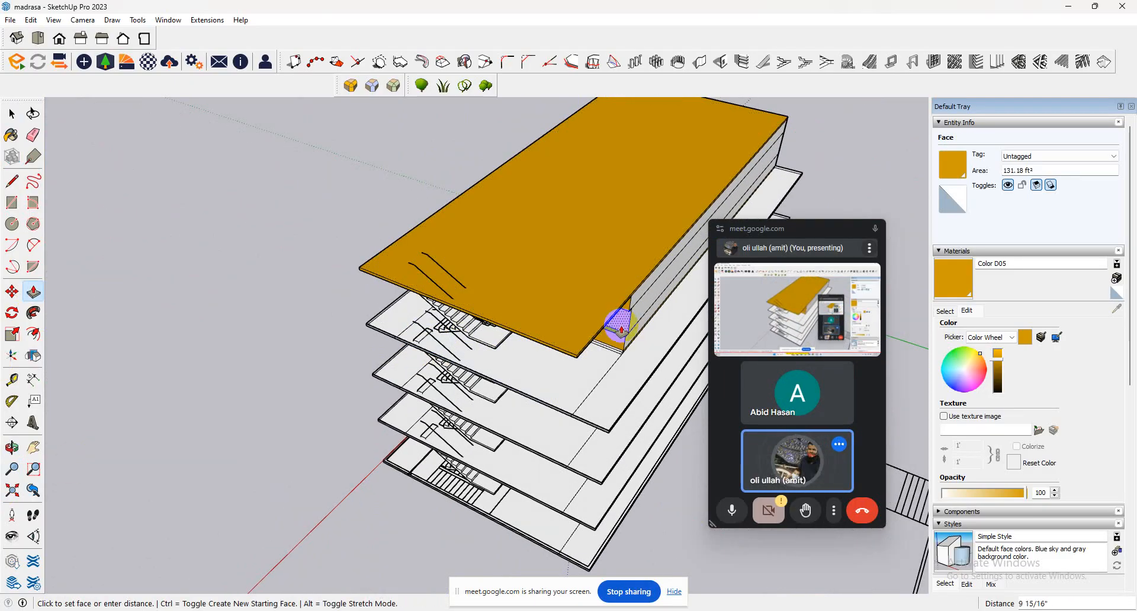
{"action": "middle_click_drag", "start_coordinate": [620, 329], "coordinate": [482, 286]}
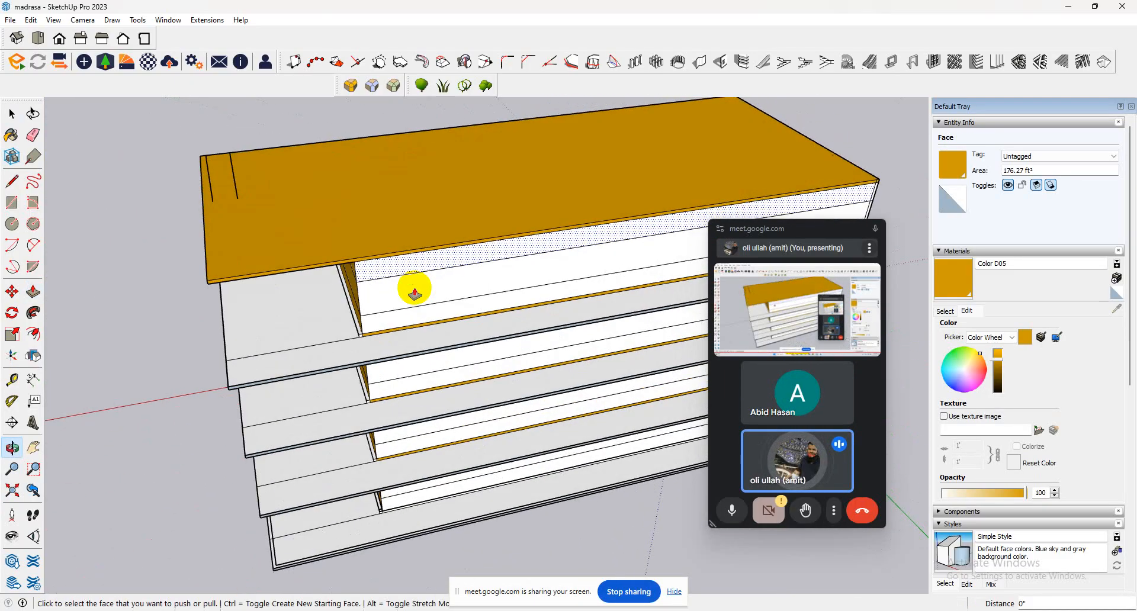
{"action": "left_click", "coordinate": [374, 260]}
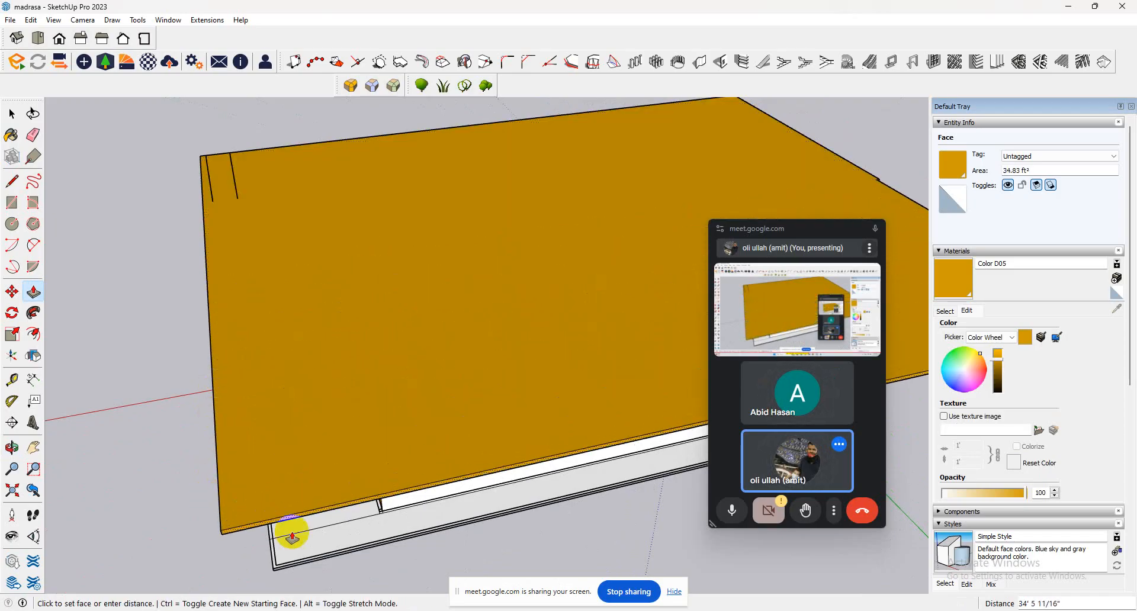
{"action": "middle_click_drag", "start_coordinate": [249, 501], "coordinate": [411, 359]}
{"action": "left_click", "coordinate": [410, 360]}
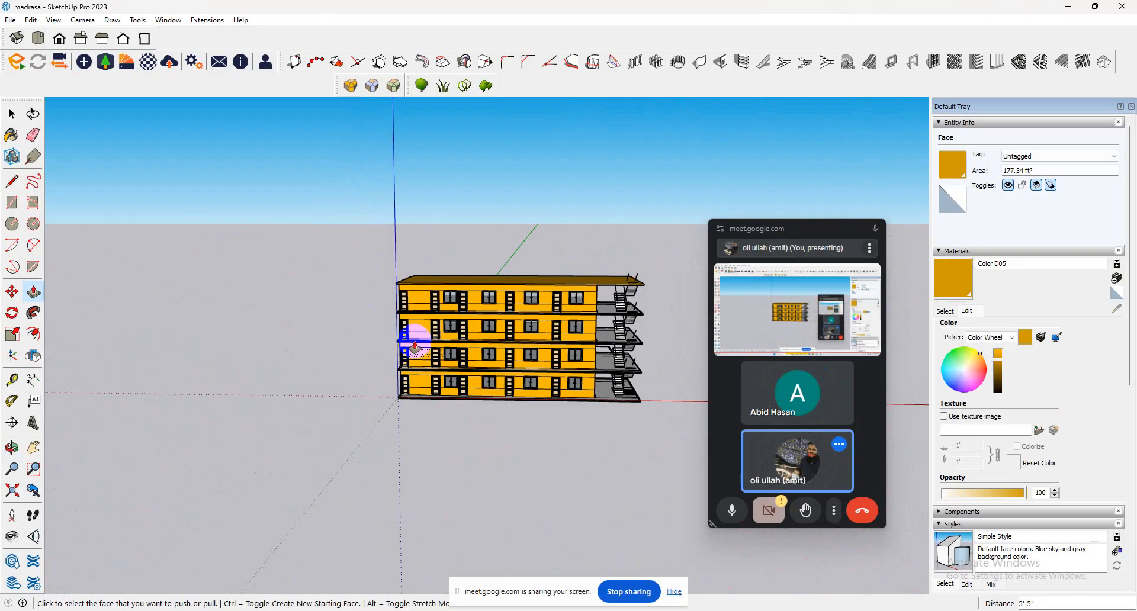
{"action": "mouse_move", "coordinate": [547, 350]}
{"action": "middle_mouse_down"}
{"action": "mouse_move", "coordinate": [452, 310]}
{"action": "mouse_move", "coordinate": [310, 294]}
{"action": "mouse_move", "coordinate": [585, 382]}
{"action": "mouse_move", "coordinate": [595, 361]}
{"action": "middle_mouse_up"}
{"action": "left_click", "coordinate": [11, 114]}
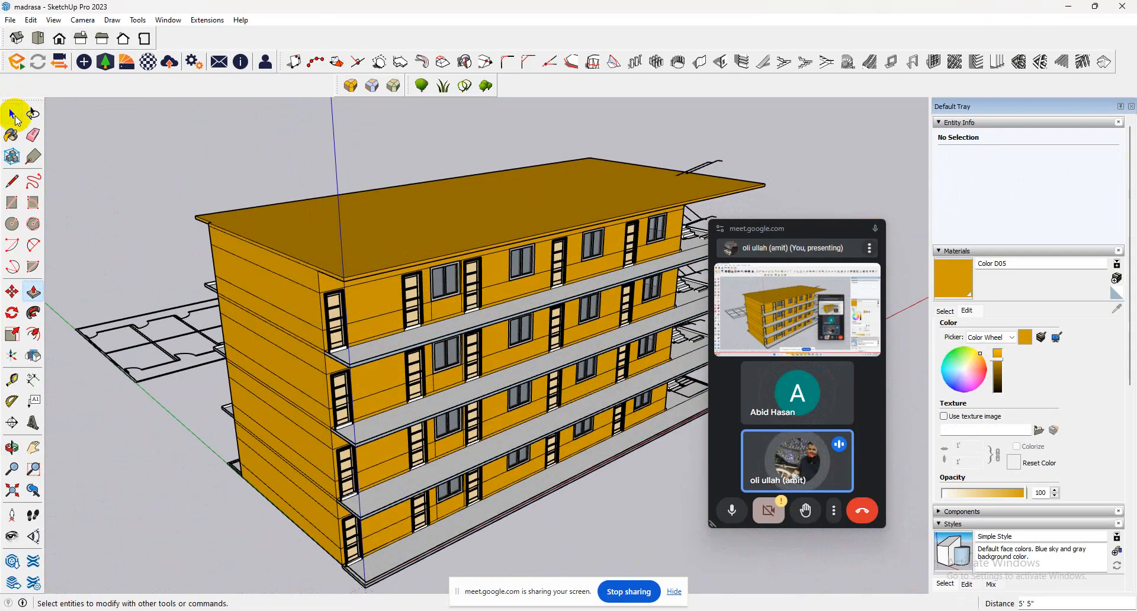
{"action": "left_click", "coordinate": [213, 172]}
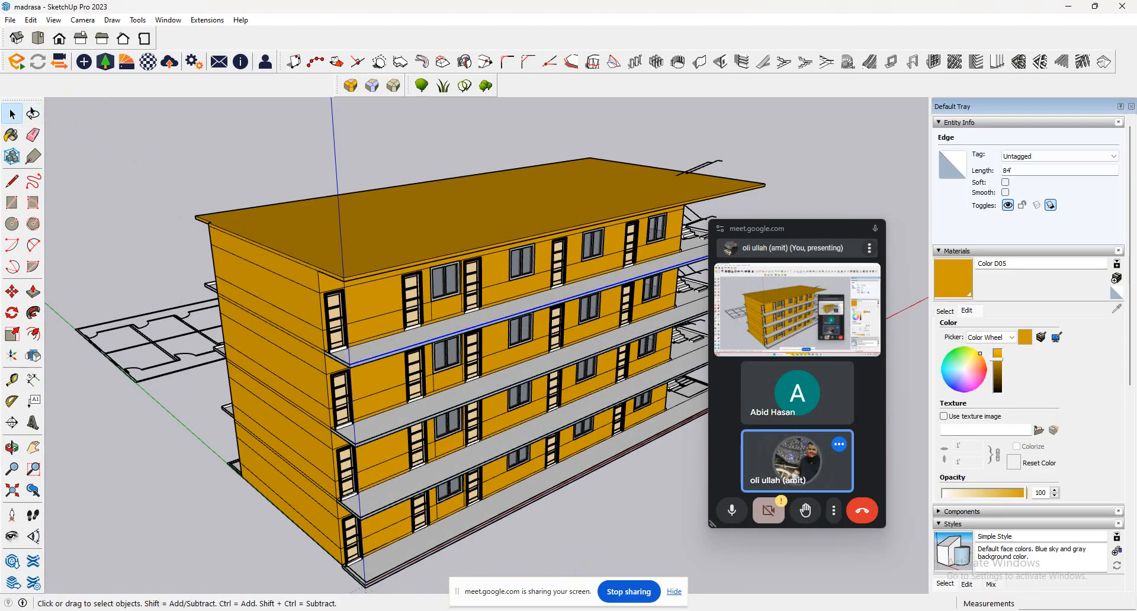
{"action": "left_click", "coordinate": [571, 559]}
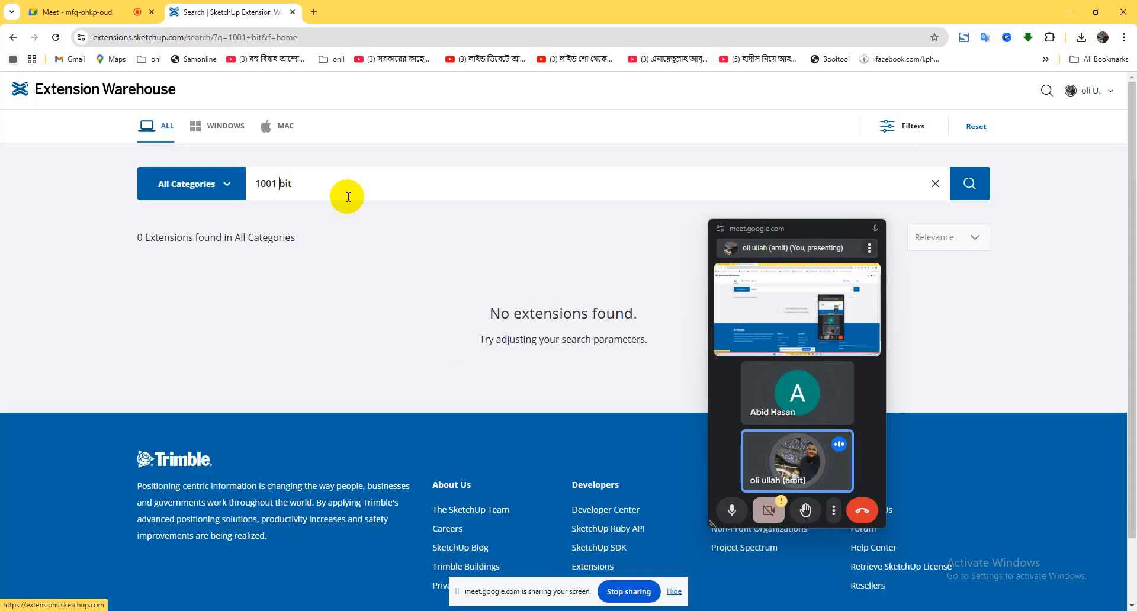
{"action": "left_click", "coordinate": [130, 7]}
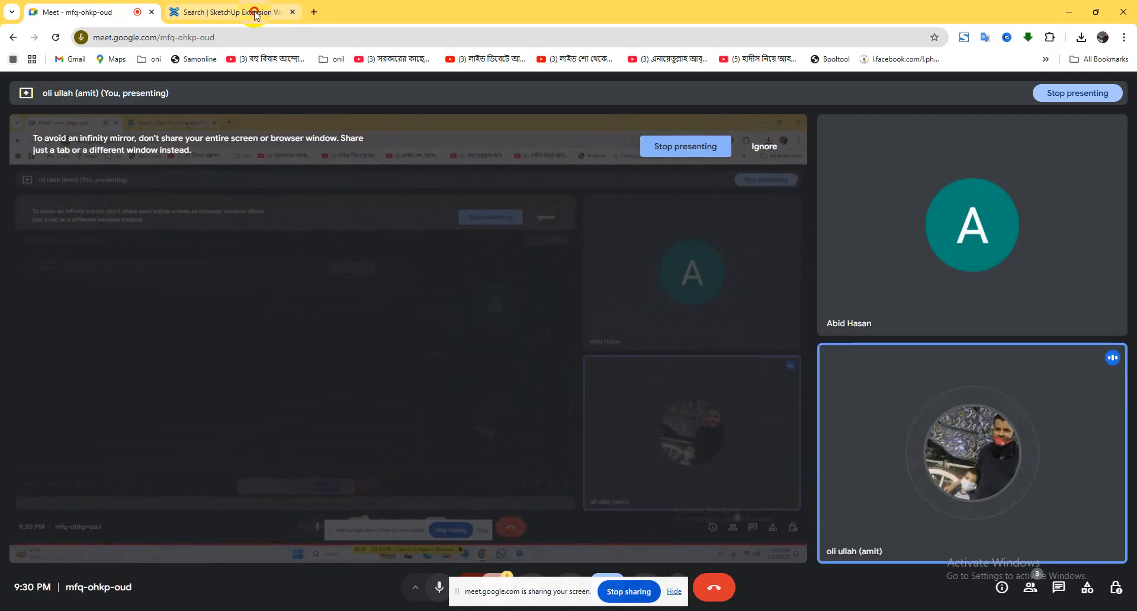
{"action": "left_click", "coordinate": [255, 13]}
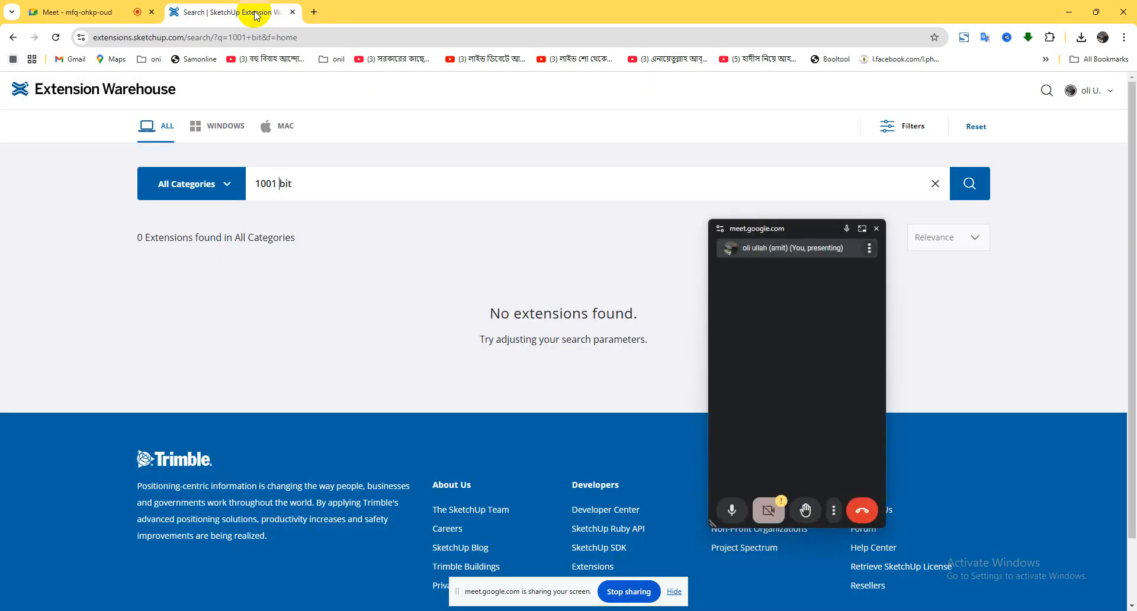
{"action": "left_click", "coordinate": [1068, 12]}
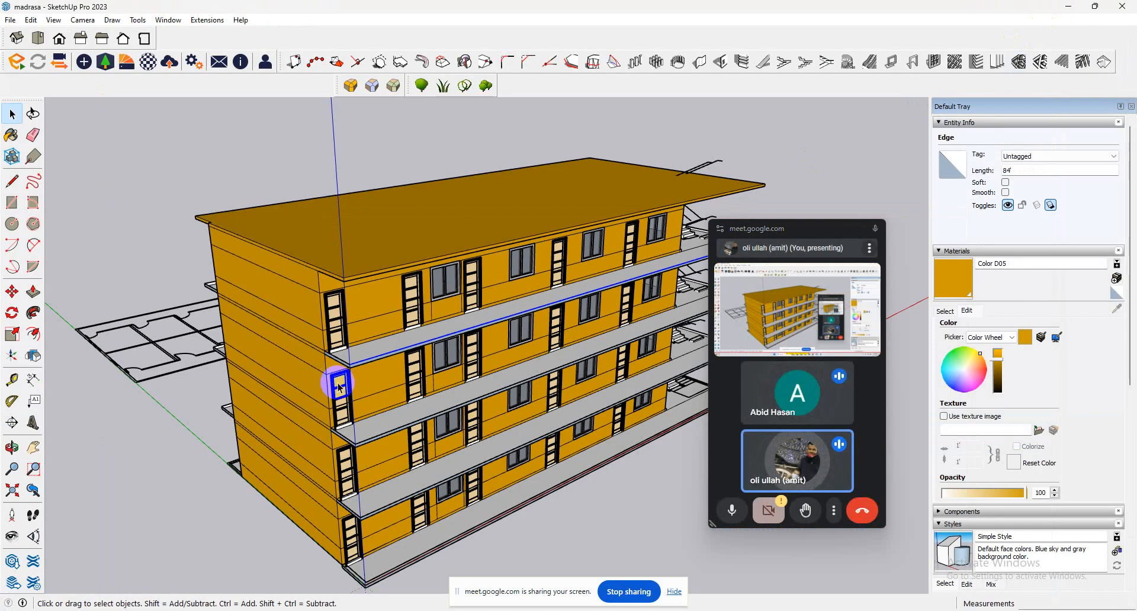
Import the Designing+Components model from Downloads and place it on the ground in front of the building.
{"action": "left_click", "coordinate": [11, 21]}
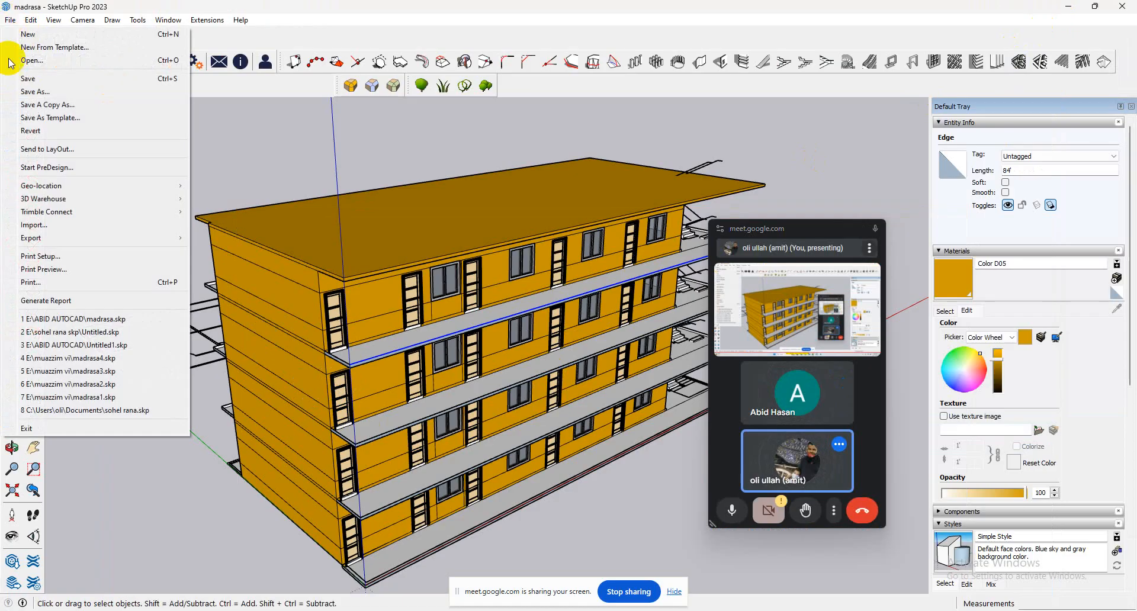
{"action": "left_click", "coordinate": [66, 220]}
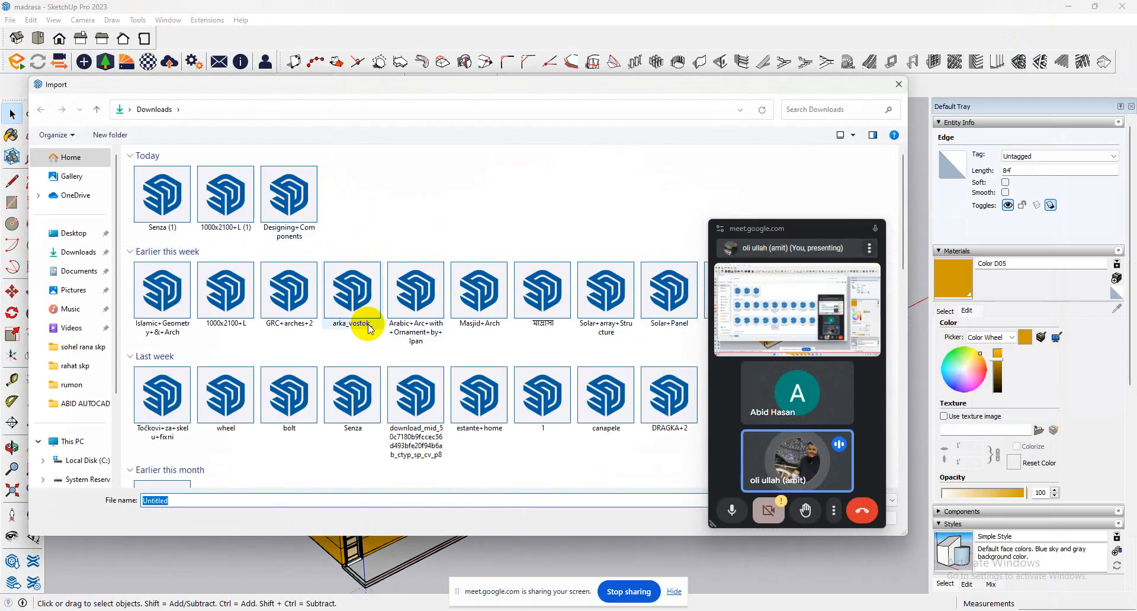
{"action": "double_click", "coordinate": [282, 222]}
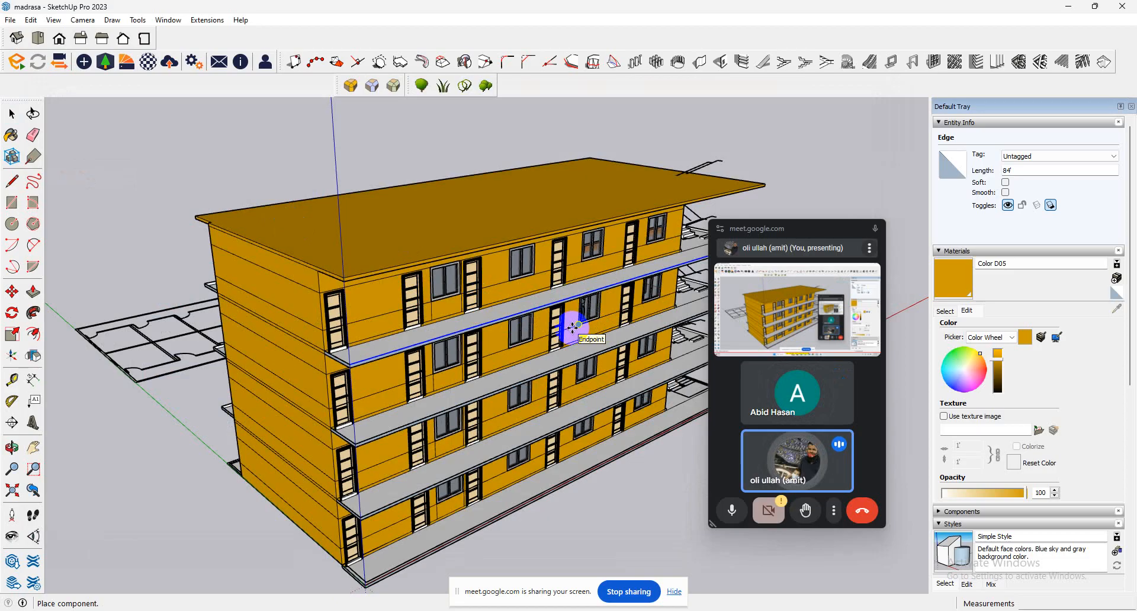
{"action": "left_click", "coordinate": [574, 510]}
Edit the imported component to delete its human figure, keeping only the arched columns, and close the component.
{"action": "scroll", "coordinate": [613, 518], "scroll_direction": "up", "scroll_amount": 10}
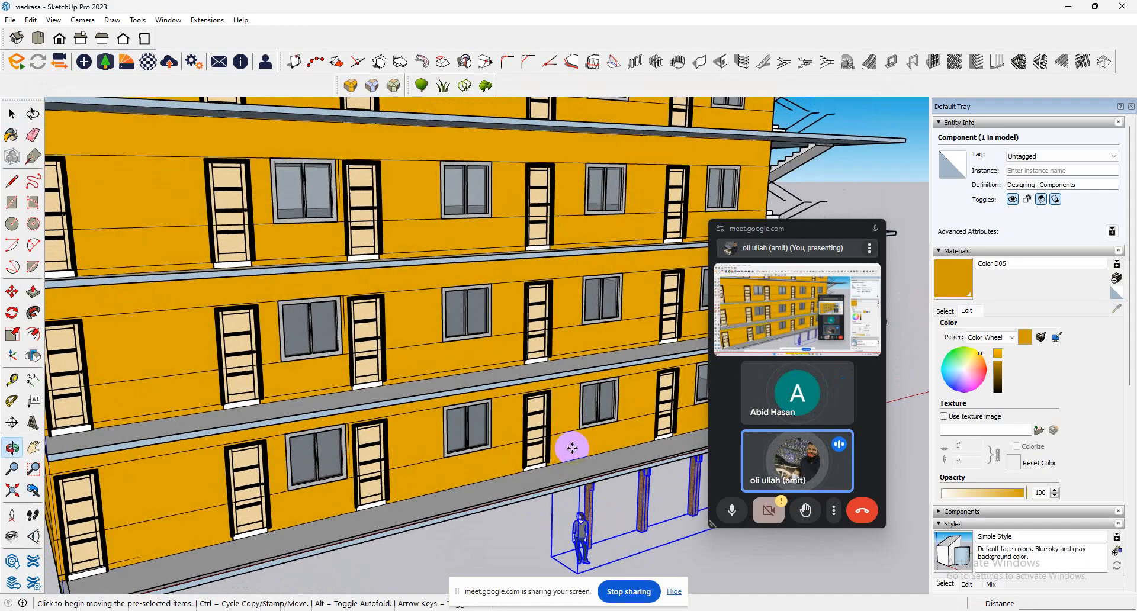
{"action": "scroll", "coordinate": [601, 537], "scroll_direction": "up", "scroll_amount": 3}
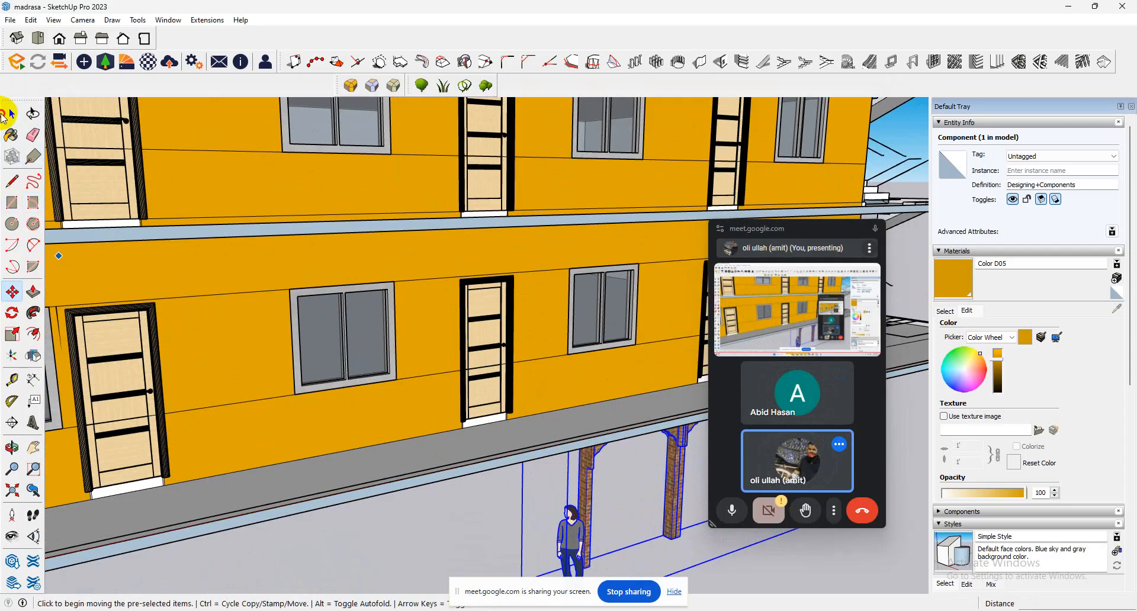
{"action": "double_click", "coordinate": [565, 554]}
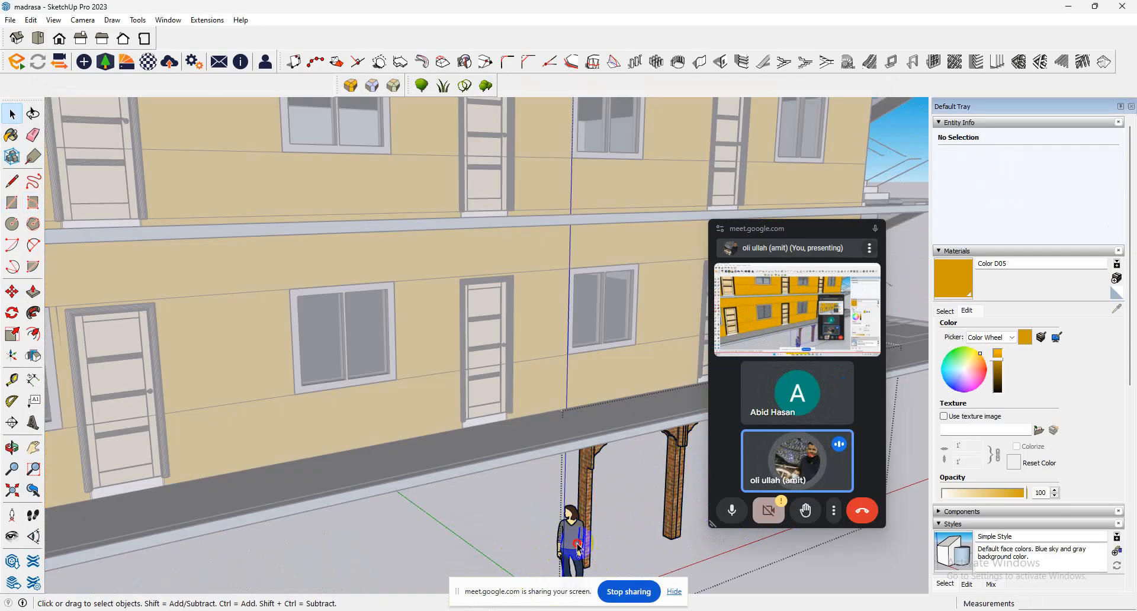
{"action": "left_click", "coordinate": [567, 553]}
{"action": "key", "text": "Escape"}
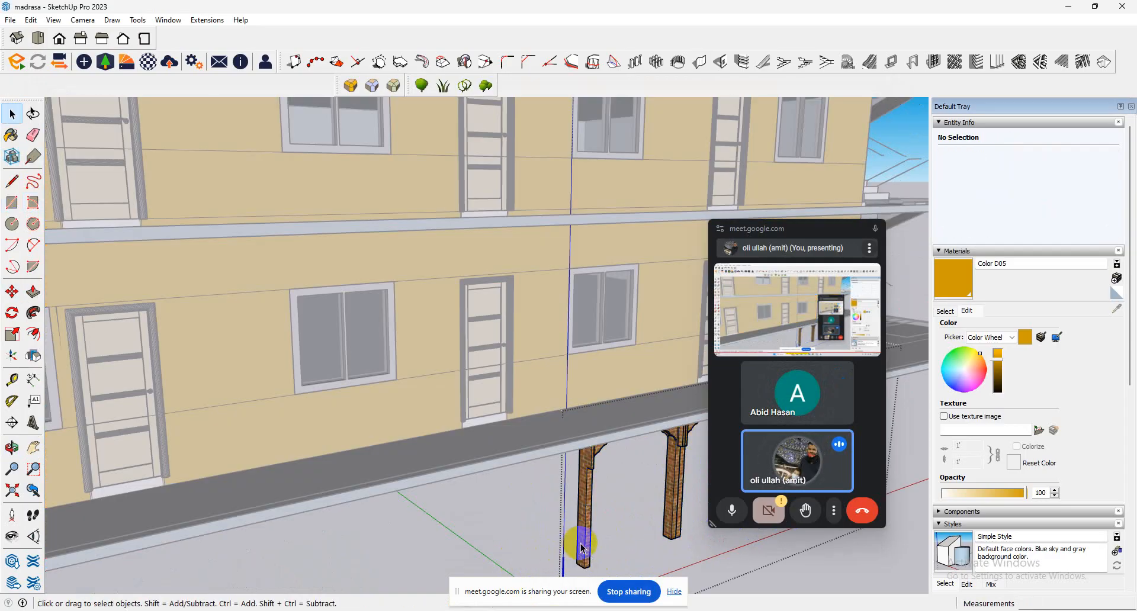
{"action": "scroll", "coordinate": [472, 499], "scroll_direction": "down", "scroll_amount": 10}
{"action": "scroll", "coordinate": [449, 325], "scroll_direction": "down", "scroll_amount": 3}
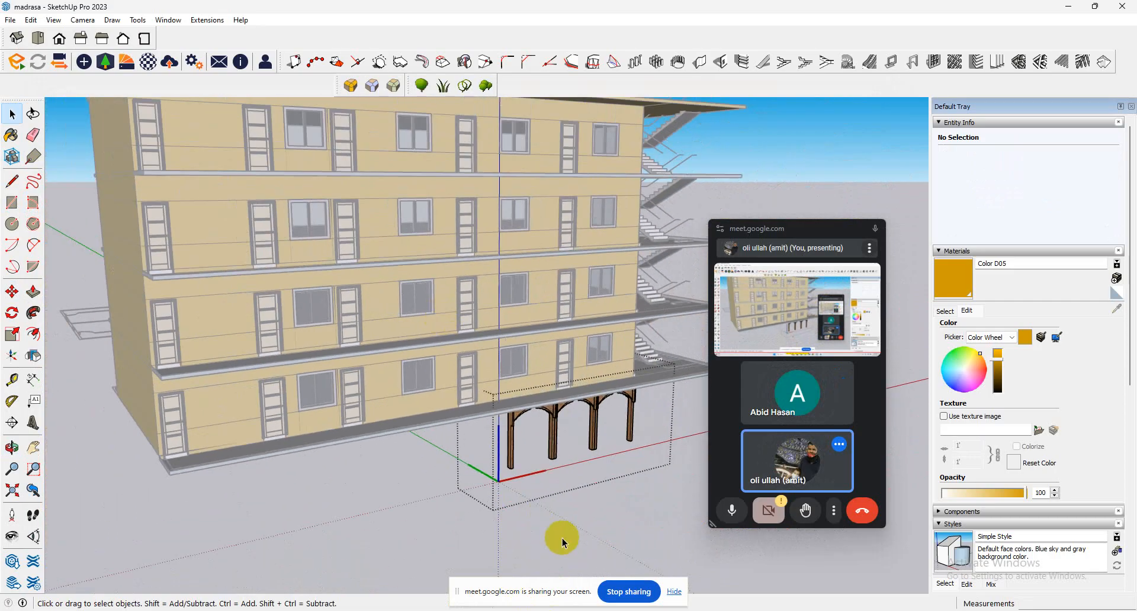
{"action": "left_click", "coordinate": [572, 530]}
Try moving the arched column component from its lower corner to the building's front-left veranda, and undo the move.
{"action": "left_click", "coordinate": [595, 426]}
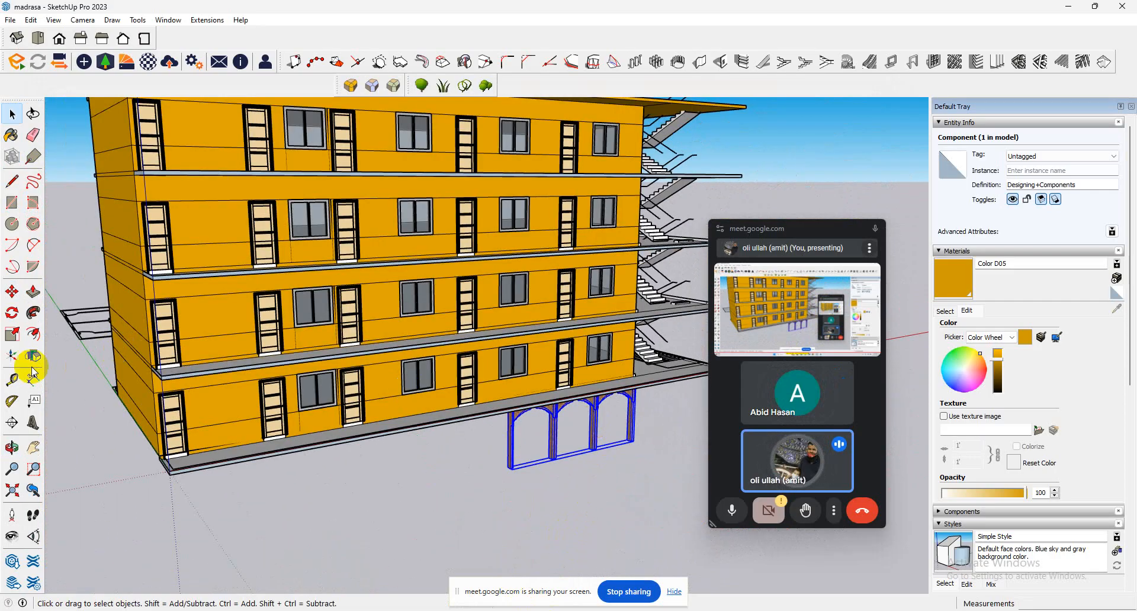
{"action": "left_click", "coordinate": [12, 291]}
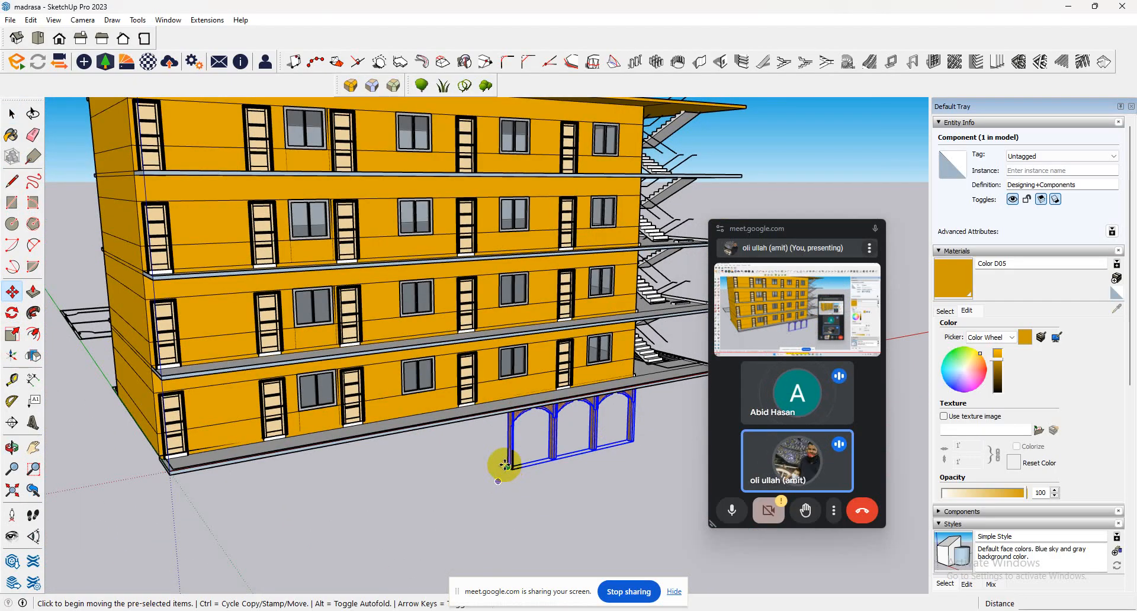
{"action": "left_click", "coordinate": [483, 462]}
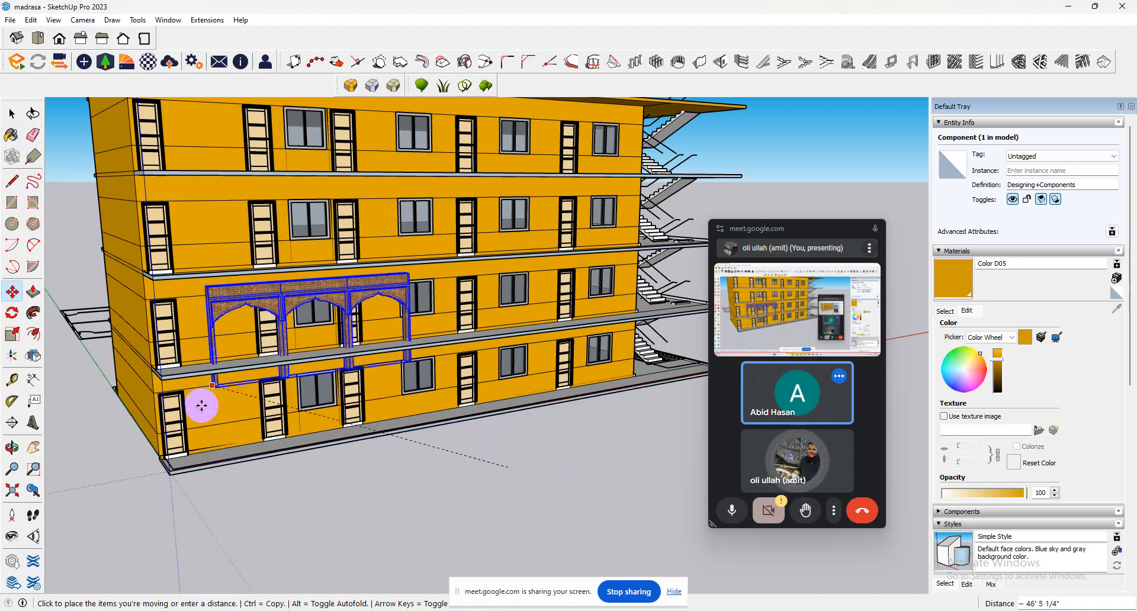
{"action": "left_click", "coordinate": [245, 458]}
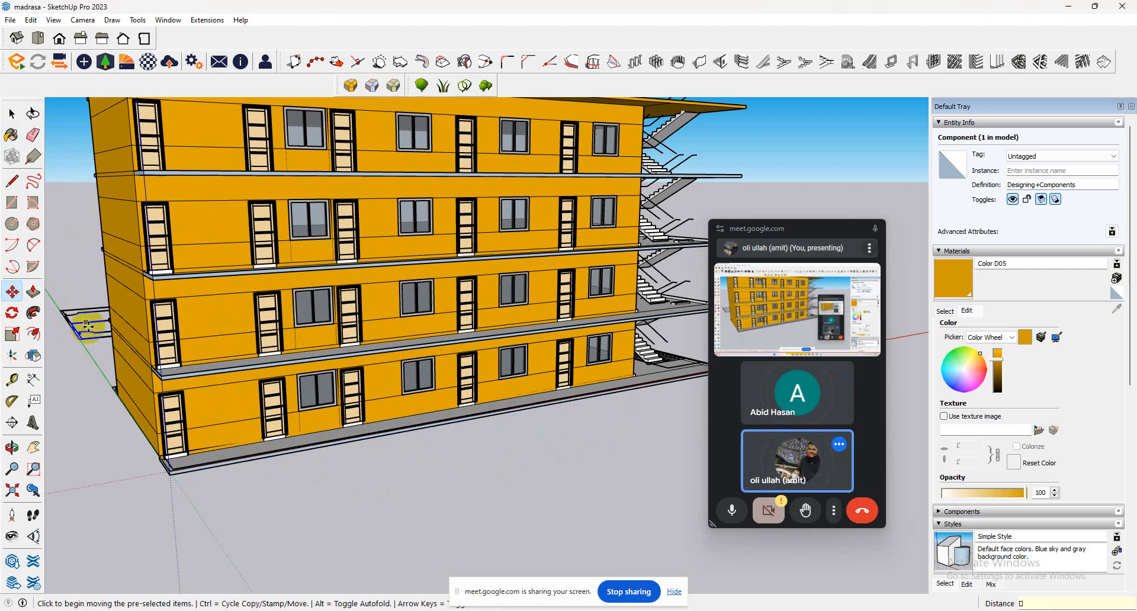
{"action": "key", "text": "ctrl+z"}
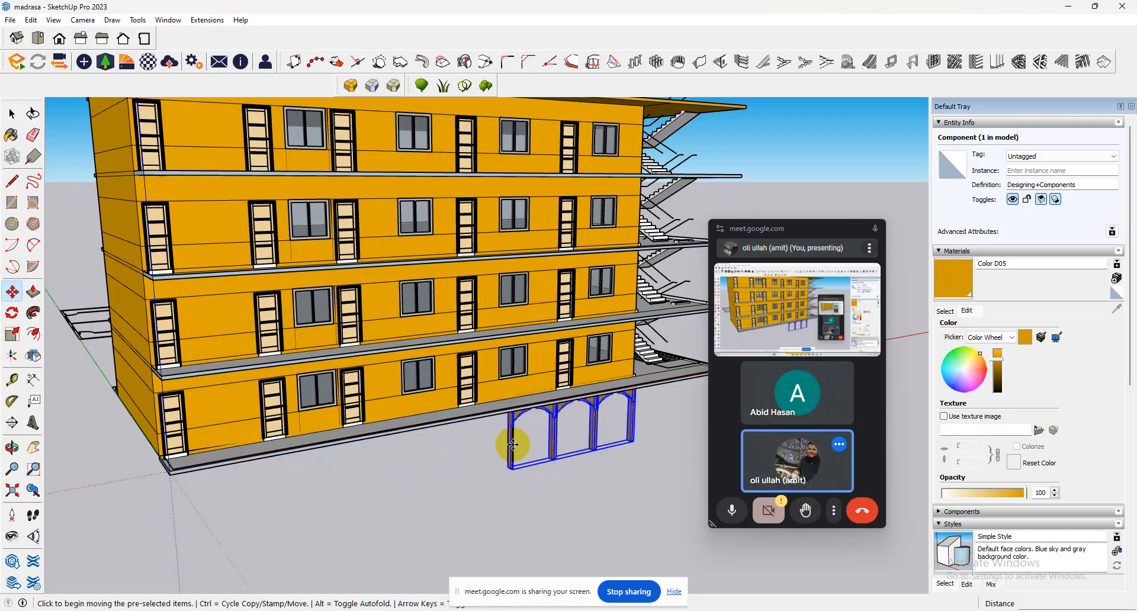
Cut the arched column component from the ground and paste it onto the front-left corner of the ground-floor veranda.
{"action": "left_click", "coordinate": [18, 117]}
{"action": "left_click", "coordinate": [560, 414]}
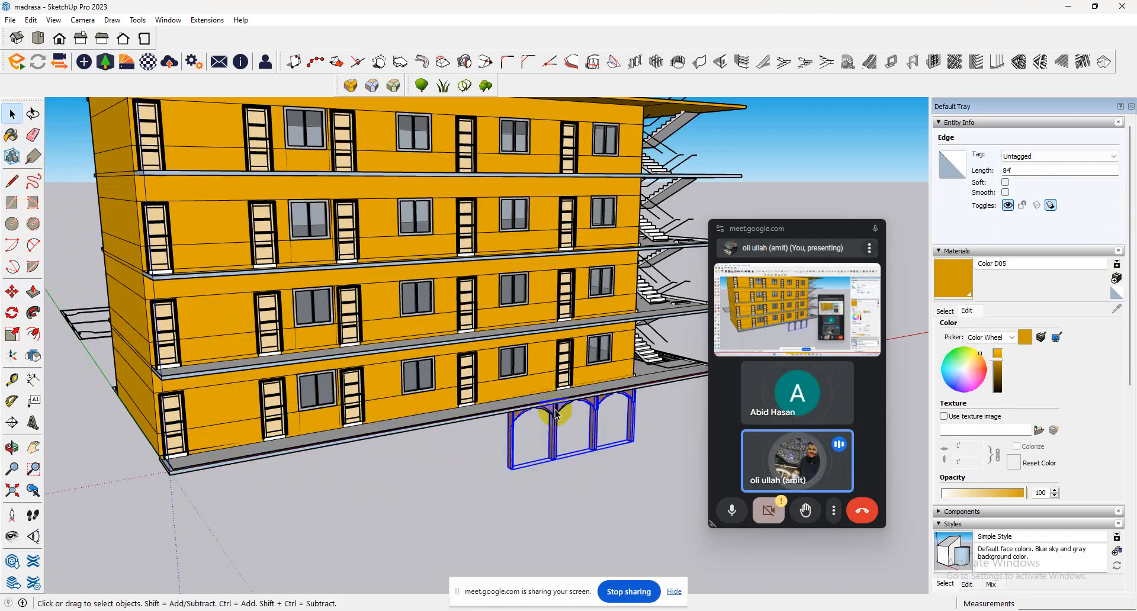
{"action": "left_click", "coordinate": [126, 418]}
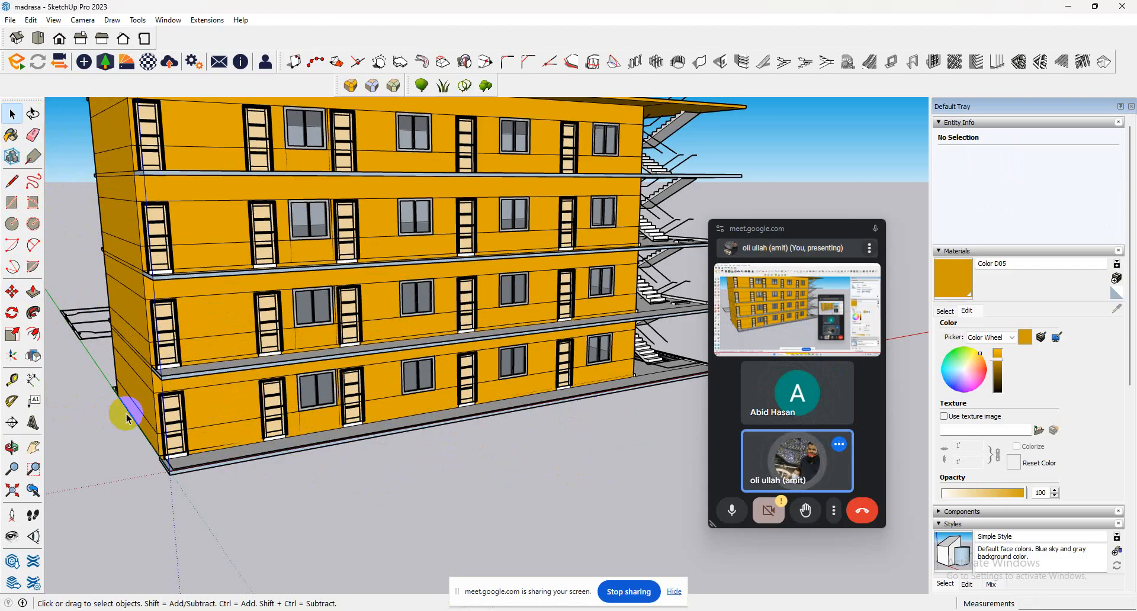
{"action": "triple_click", "coordinate": [209, 468]}
{"action": "scroll", "coordinate": [225, 473], "scroll_direction": "up", "scroll_amount": 6}
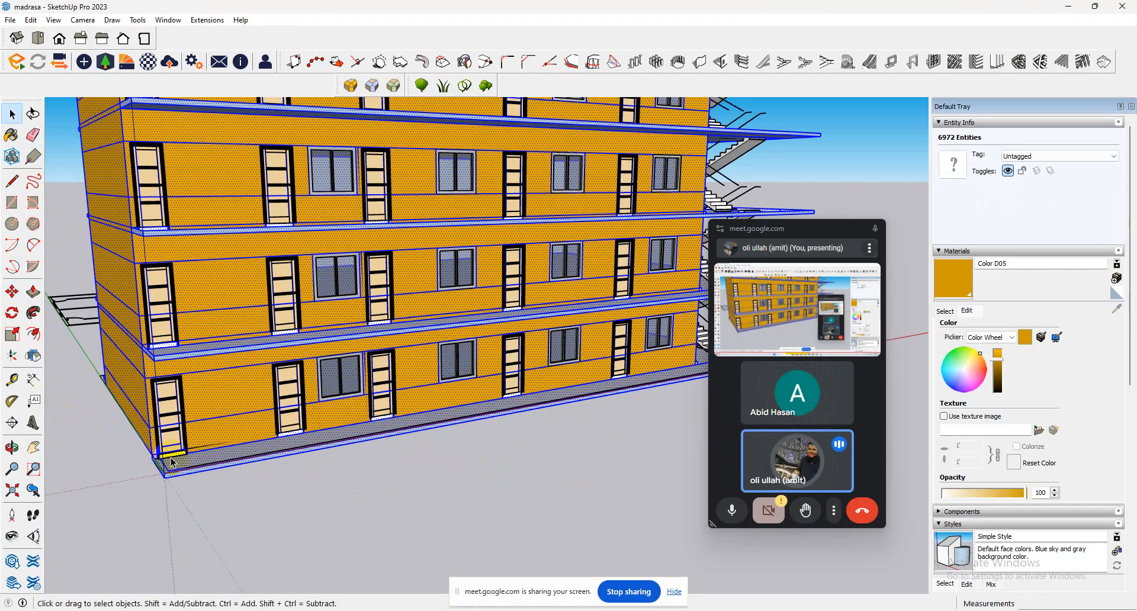
{"action": "scroll", "coordinate": [250, 477], "scroll_direction": "down", "scroll_amount": 3}
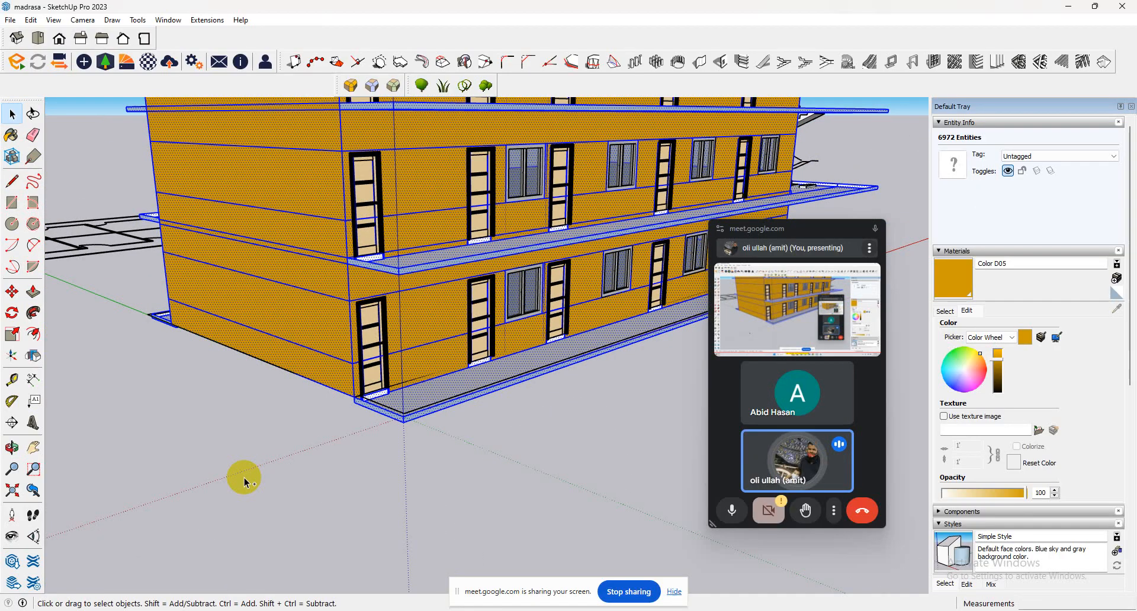
{"action": "key", "text": "ctrl+v"}
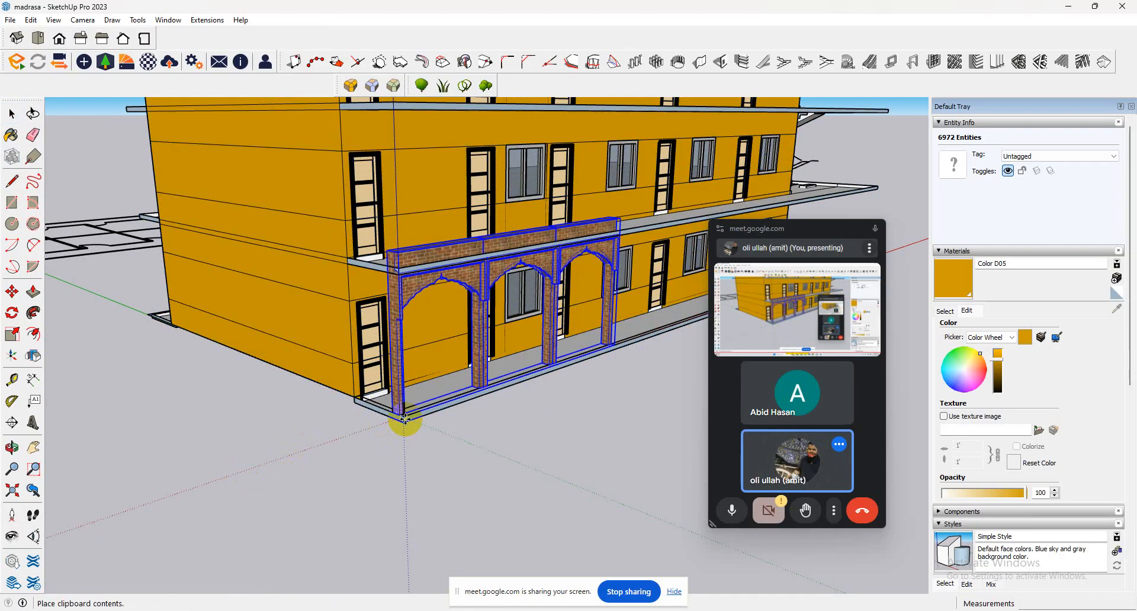
{"action": "left_click", "coordinate": [408, 425]}
Scale the arched column component down vertically so its top meets the underside of the first-floor veranda slab.
{"action": "scroll", "coordinate": [507, 379], "scroll_direction": "up", "scroll_amount": 1}
{"action": "middle_click_drag", "start_coordinate": [507, 379], "coordinate": [199, 380]}
{"action": "left_click", "coordinate": [12, 335]}
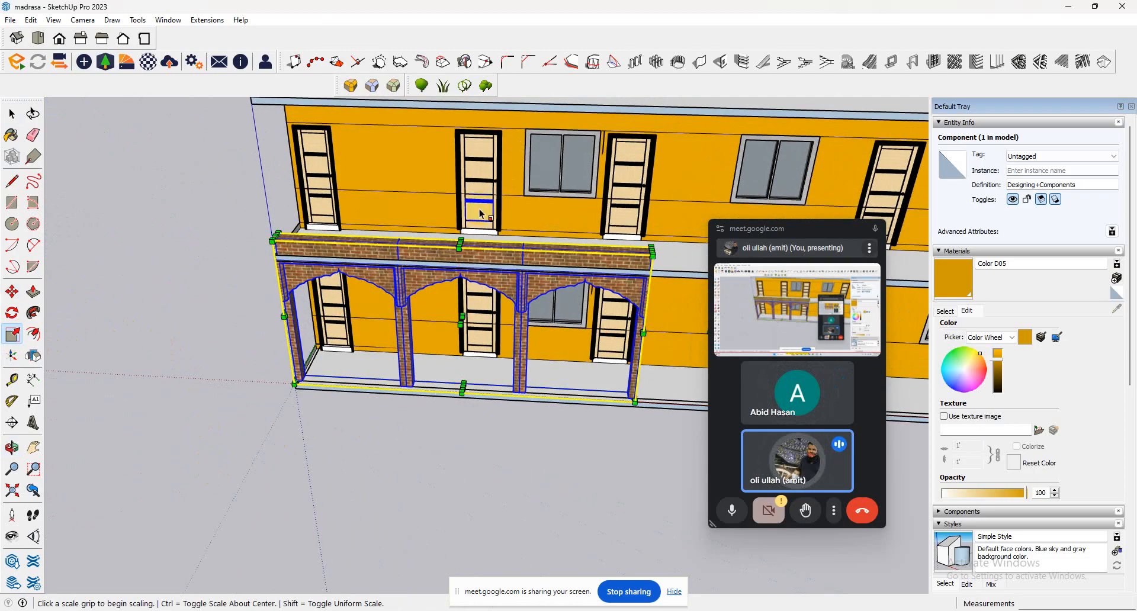
{"action": "left_click", "coordinate": [461, 242]}
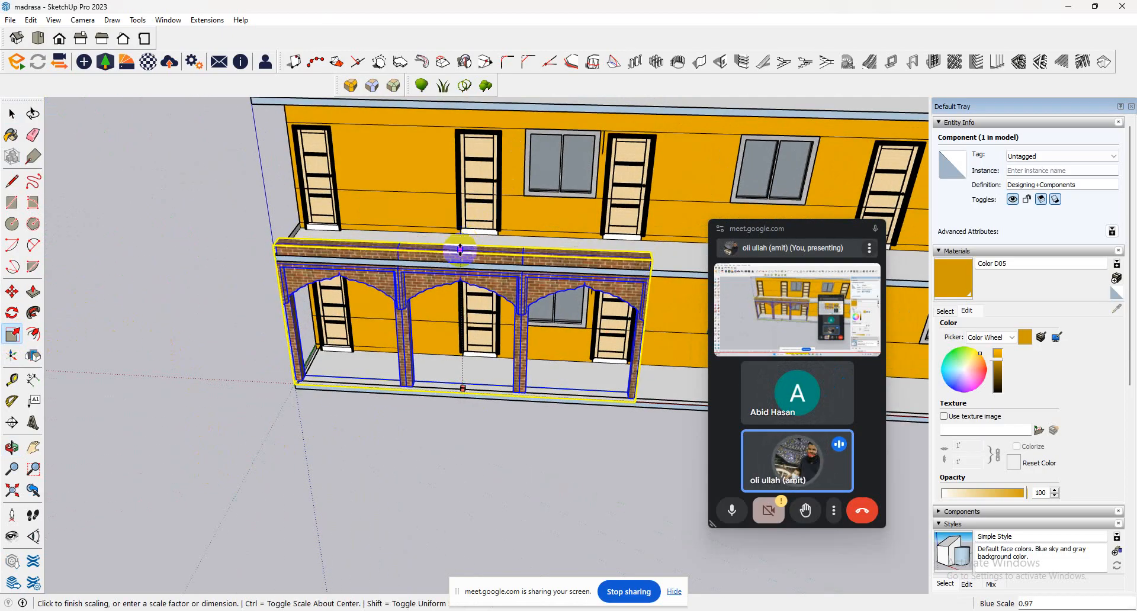
{"action": "middle_click_drag", "start_coordinate": [459, 275], "coordinate": [16, 349]}
{"action": "left_click", "coordinate": [380, 233]}
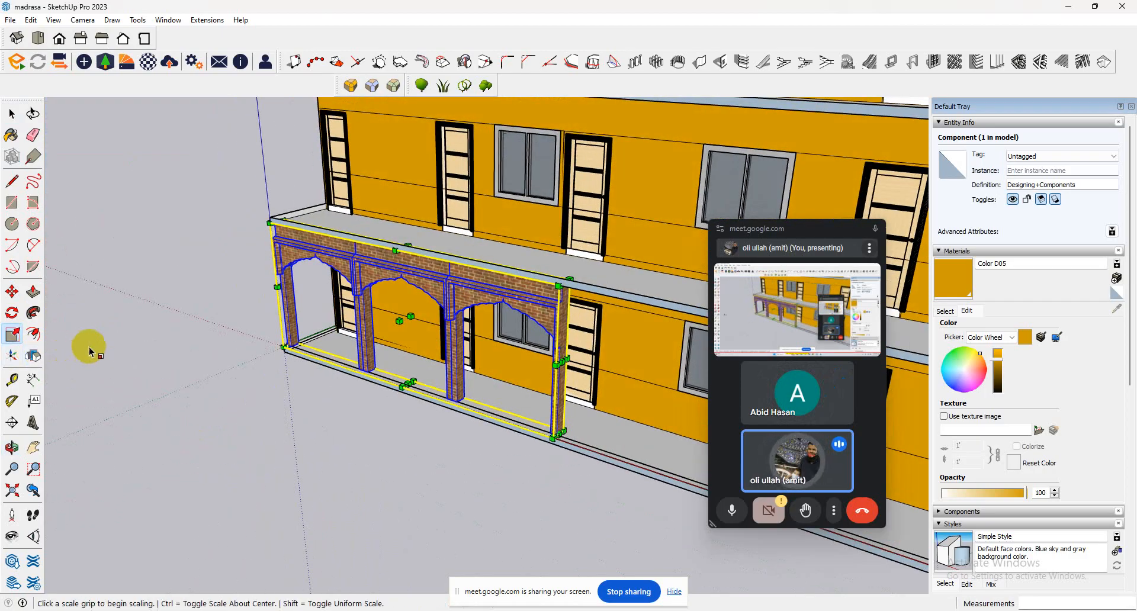
Try copying the arched columns from their upper corner to the section's far end along the front veranda, and undo the copy.
{"action": "scroll", "coordinate": [111, 343], "scroll_direction": "down", "scroll_amount": 4}
{"action": "scroll", "coordinate": [111, 343], "scroll_direction": "down", "scroll_amount": 1}
{"action": "left_click", "coordinate": [12, 291]}
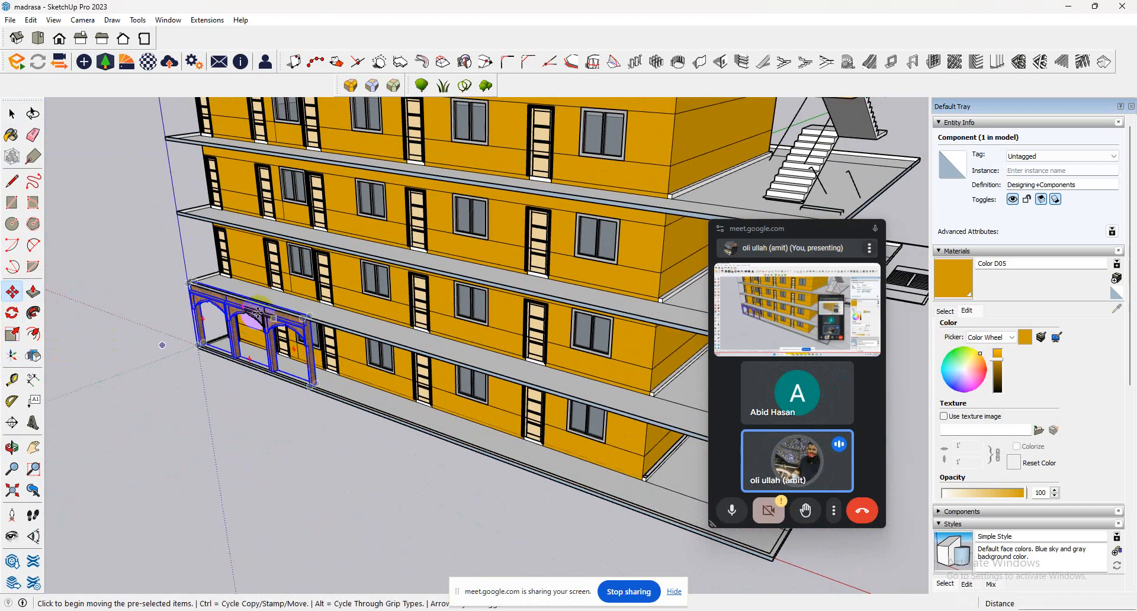
{"action": "left_click", "coordinate": [186, 285]}
{"action": "key", "text": "ctrl"}
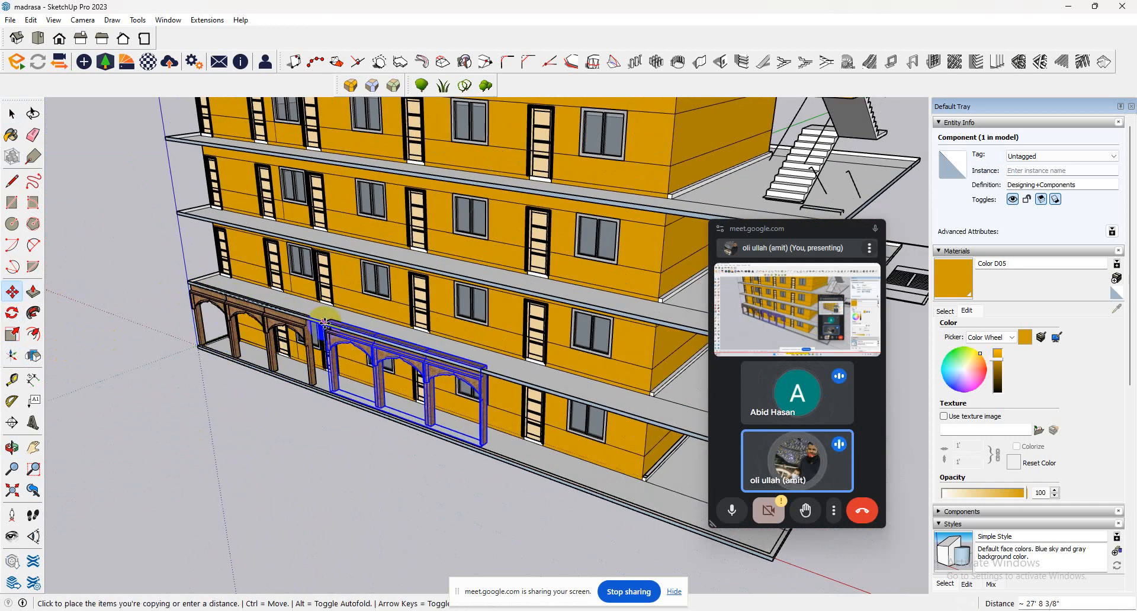
{"action": "scroll", "coordinate": [306, 319], "scroll_direction": "up", "scroll_amount": 2}
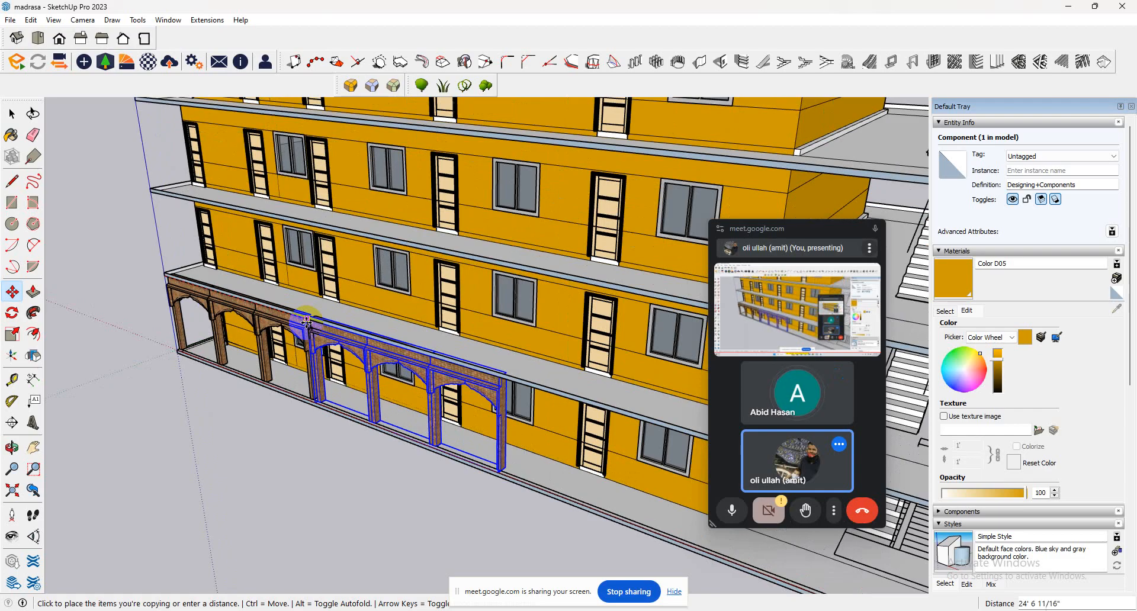
{"action": "scroll", "coordinate": [306, 319], "scroll_direction": "up", "scroll_amount": 4}
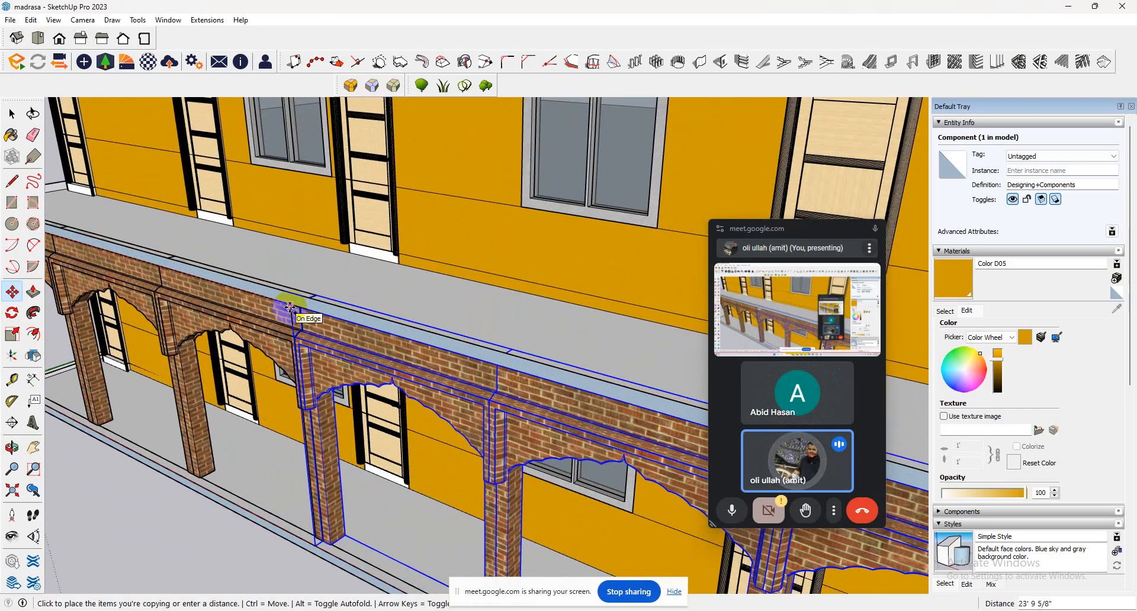
{"action": "left_click", "coordinate": [290, 306]}
{"action": "scroll", "coordinate": [289, 306], "scroll_direction": "down", "scroll_amount": 5}
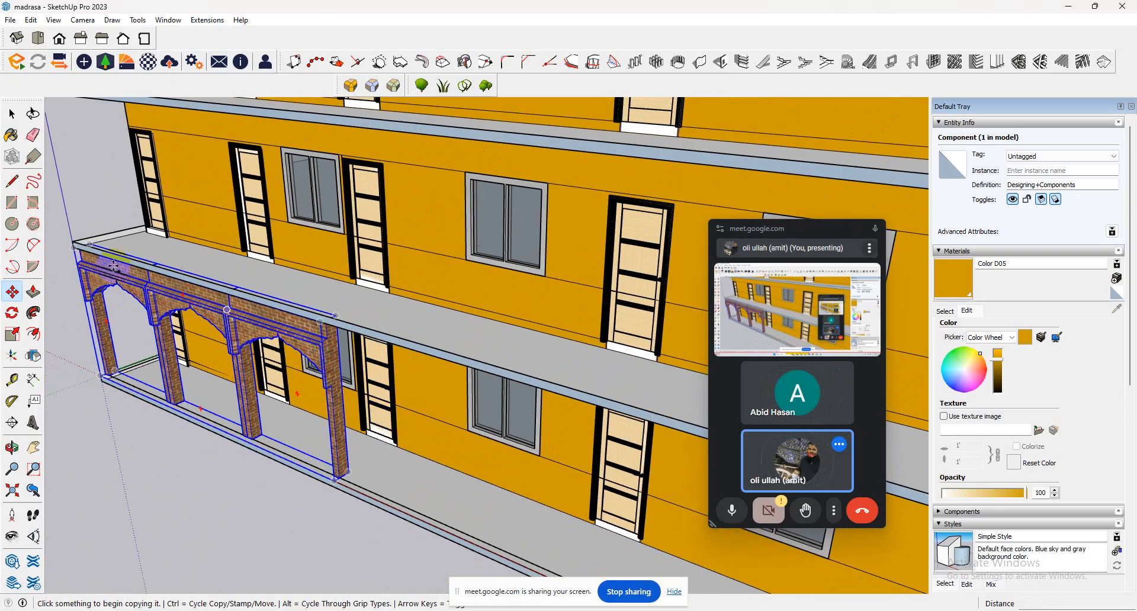
Copy the arched column component from its upper outer corner onto the lower corner of the first-floor slab, flush with its edge.
{"action": "left_click", "coordinate": [12, 113]}
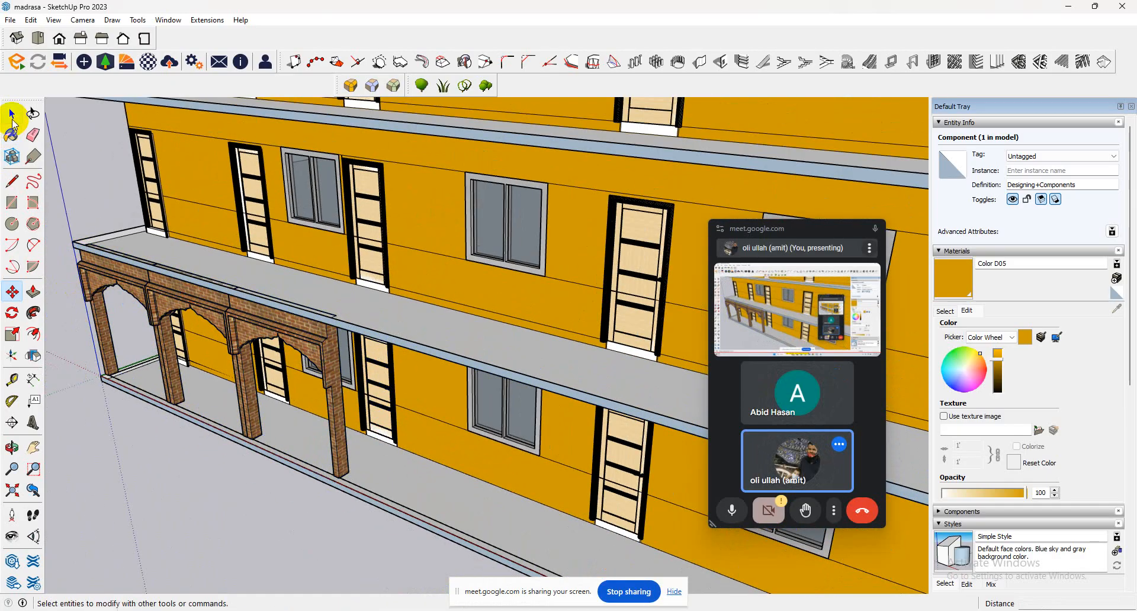
{"action": "left_click", "coordinate": [206, 294]}
{"action": "left_click", "coordinate": [13, 293]}
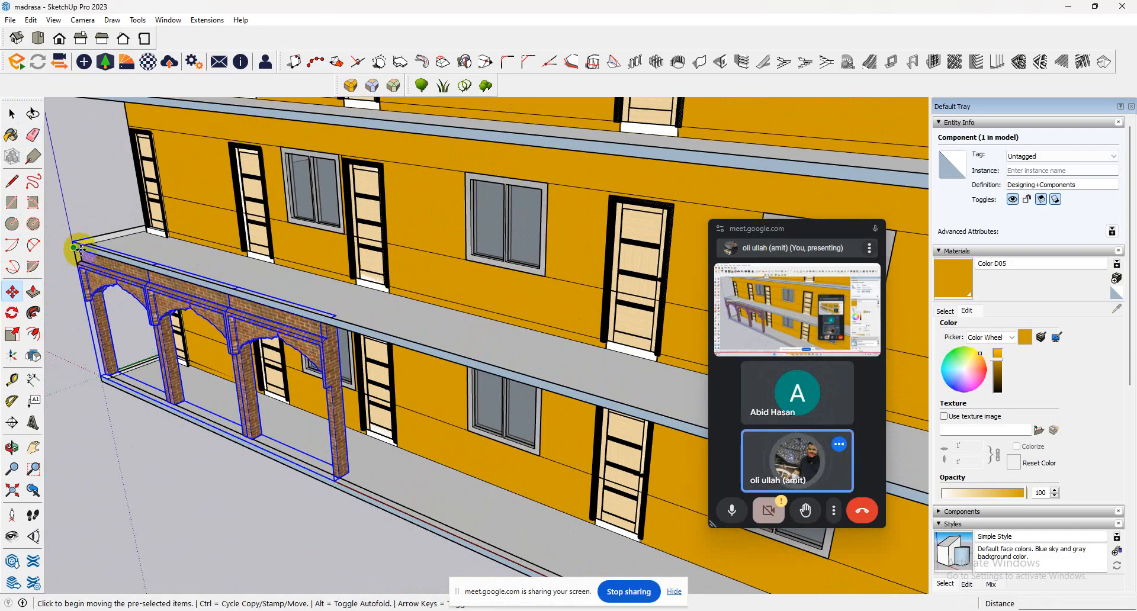
{"action": "scroll", "coordinate": [81, 249], "scroll_direction": "up", "scroll_amount": 7}
{"action": "middle_click_drag", "start_coordinate": [65, 271], "coordinate": [333, 211]}
{"action": "scroll", "coordinate": [333, 212], "scroll_direction": "down", "scroll_amount": 3}
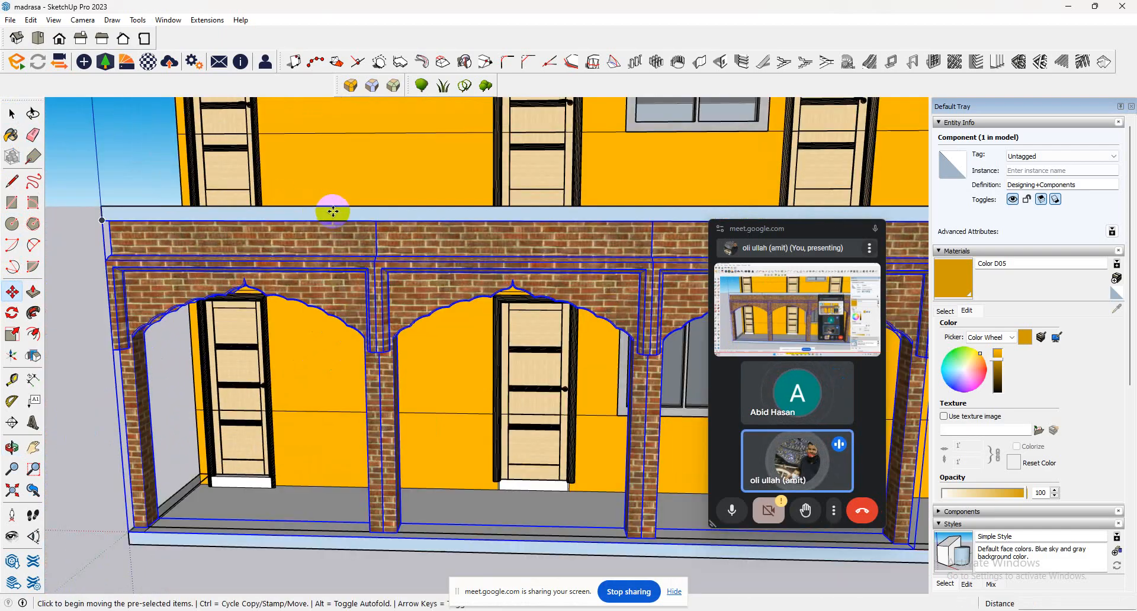
{"action": "scroll", "coordinate": [234, 236], "scroll_direction": "down", "scroll_amount": 2}
{"action": "scroll", "coordinate": [140, 197], "scroll_direction": "up", "scroll_amount": 6}
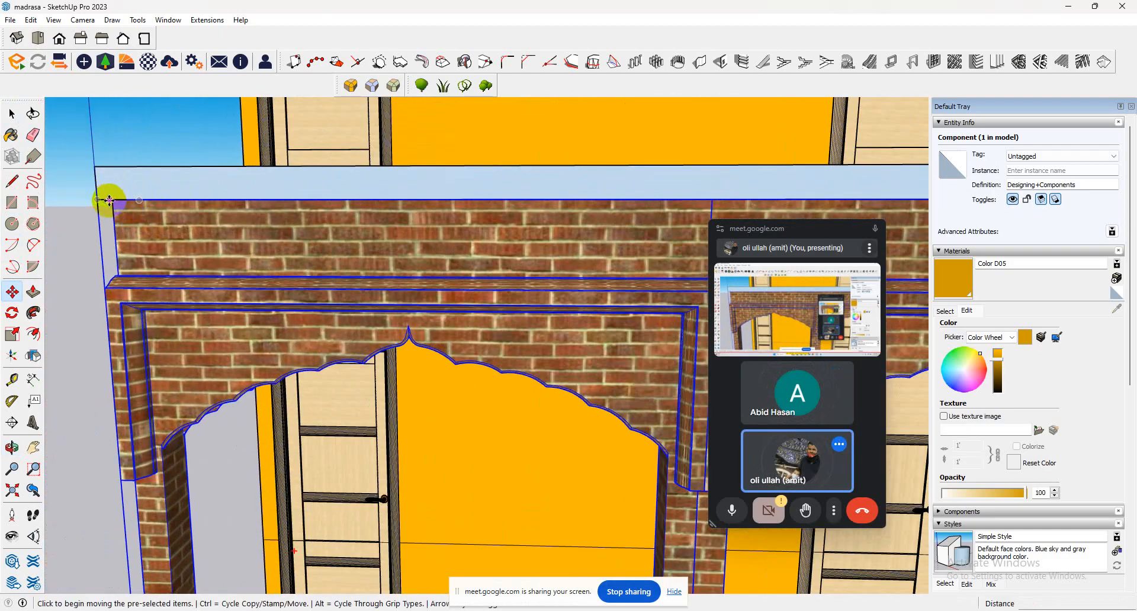
{"action": "scroll", "coordinate": [168, 221], "scroll_direction": "up", "scroll_amount": 3}
{"action": "scroll", "coordinate": [264, 243], "scroll_direction": "down", "scroll_amount": 7}
{"action": "middle_click_drag", "start_coordinate": [256, 236], "coordinate": [275, 221]}
{"action": "key", "text": "ctrl"}
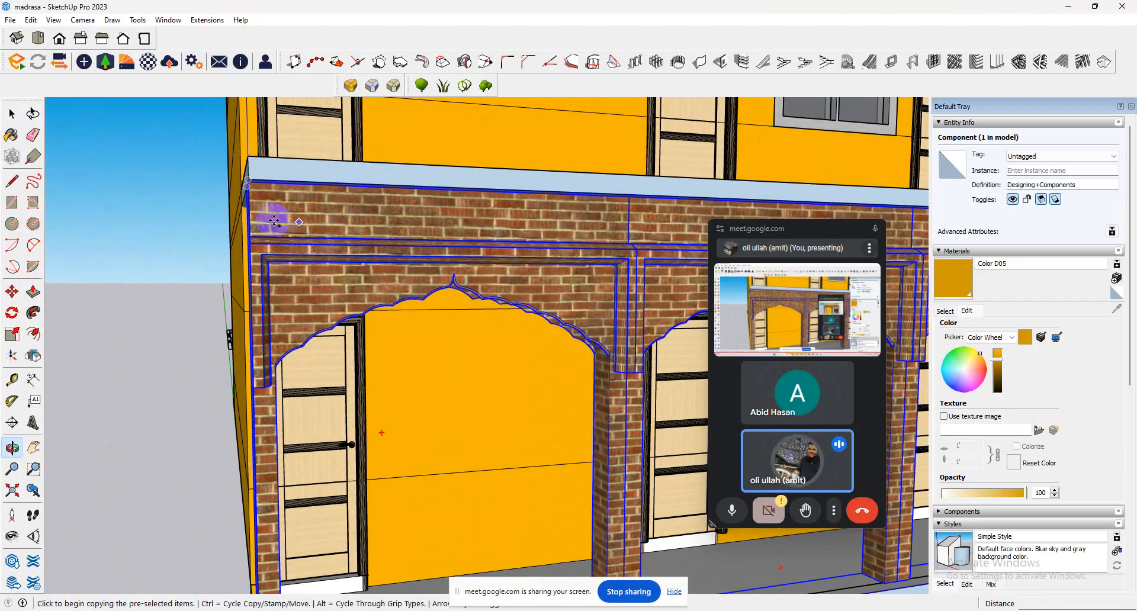
{"action": "scroll", "coordinate": [251, 184], "scroll_direction": "up", "scroll_amount": 5}
{"action": "left_click", "coordinate": [242, 170]}
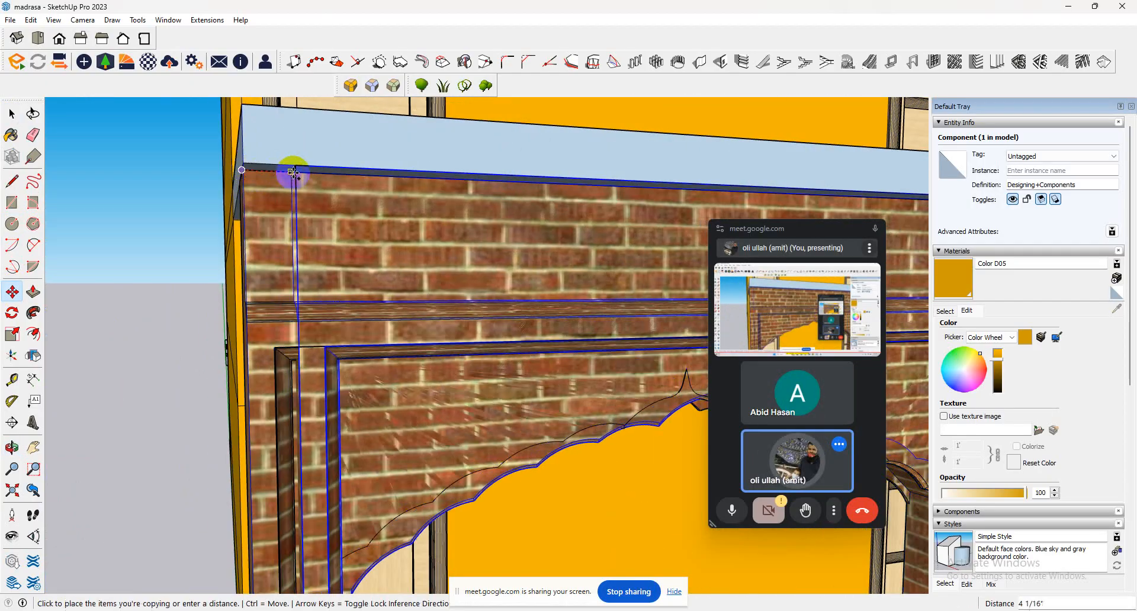
{"action": "left_click", "coordinate": [239, 160]}
{"action": "scroll", "coordinate": [267, 208], "scroll_direction": "down", "scroll_amount": 5}
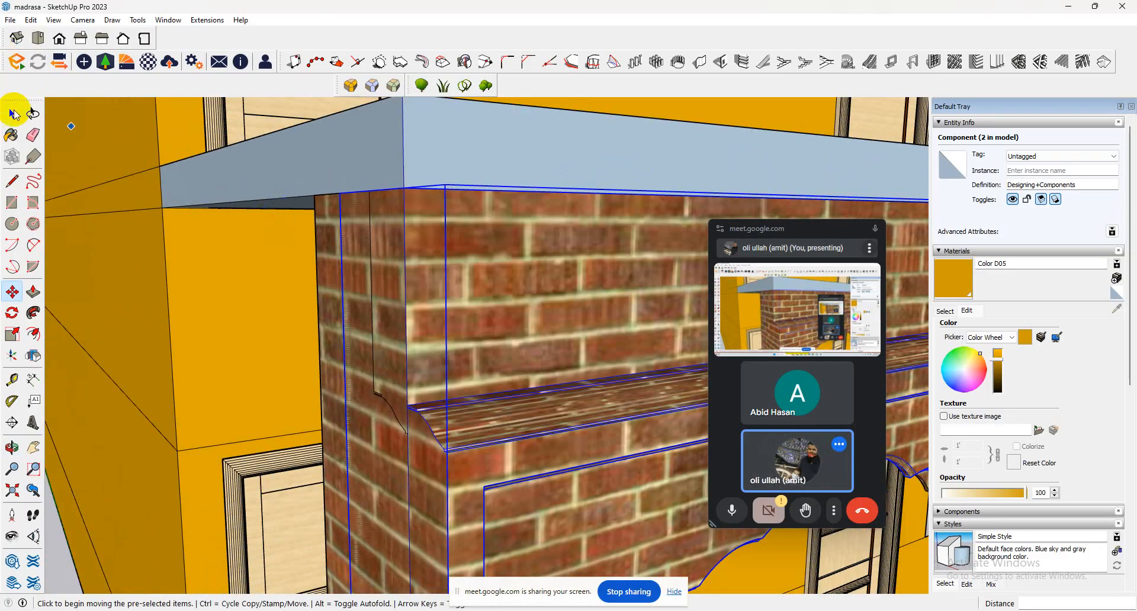
Delete the original arched component overlapping the flush copy at the veranda corner, and select the remaining one.
{"action": "left_click", "coordinate": [13, 113]}
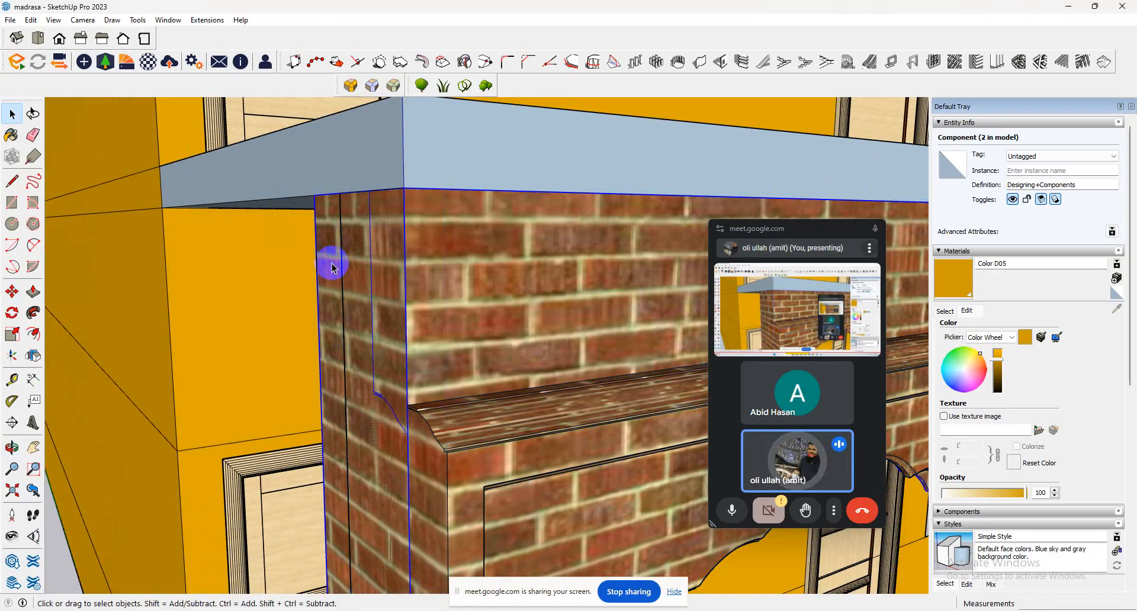
{"action": "key", "text": "Delete"}
{"action": "left_click", "coordinate": [385, 272]}
{"action": "scroll", "coordinate": [117, 220], "scroll_direction": "down", "scroll_amount": 8}
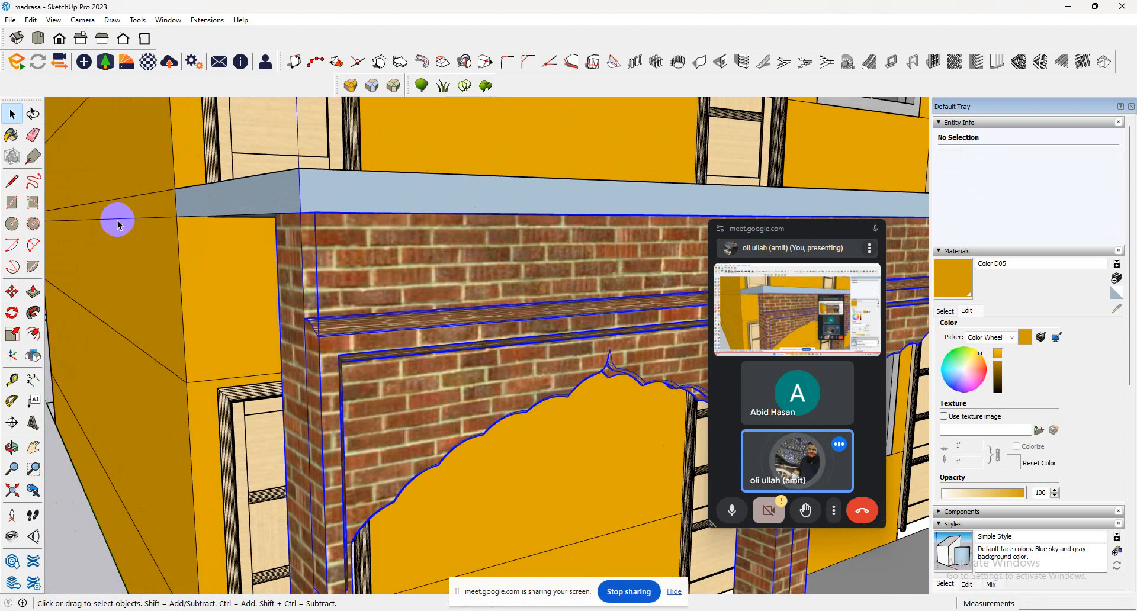
Copy the arched section along the front veranda and shift the copy so its end column overlaps the first section's end column.
{"action": "middle_click_drag", "start_coordinate": [118, 221], "coordinate": [58, 318]}
{"action": "scroll", "coordinate": [79, 339], "scroll_direction": "down", "scroll_amount": 5}
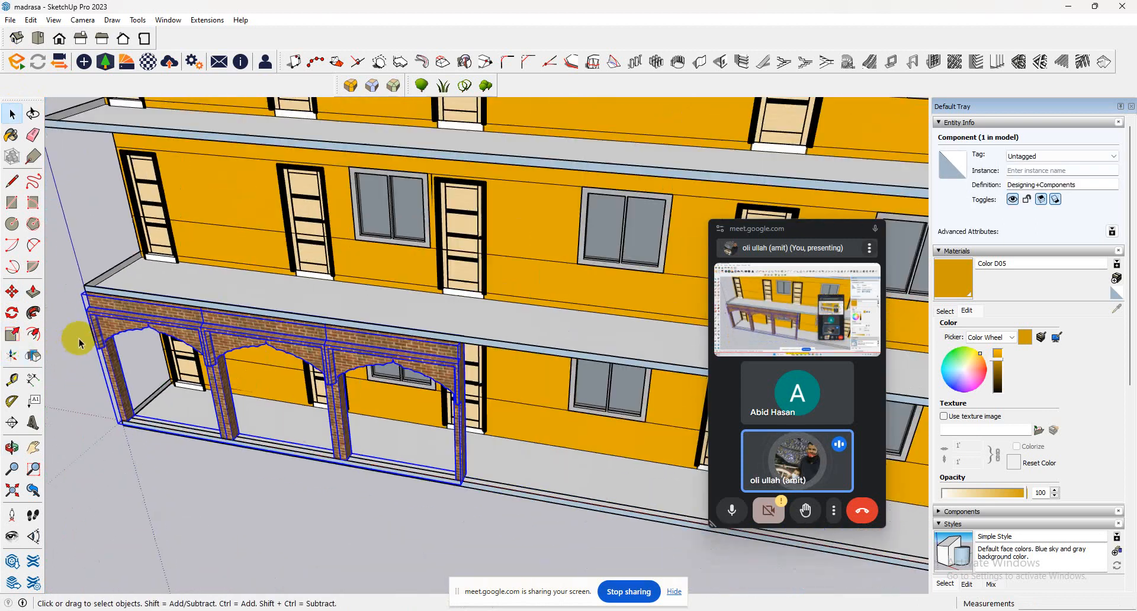
{"action": "left_click", "coordinate": [12, 291]}
{"action": "left_click", "coordinate": [83, 302]}
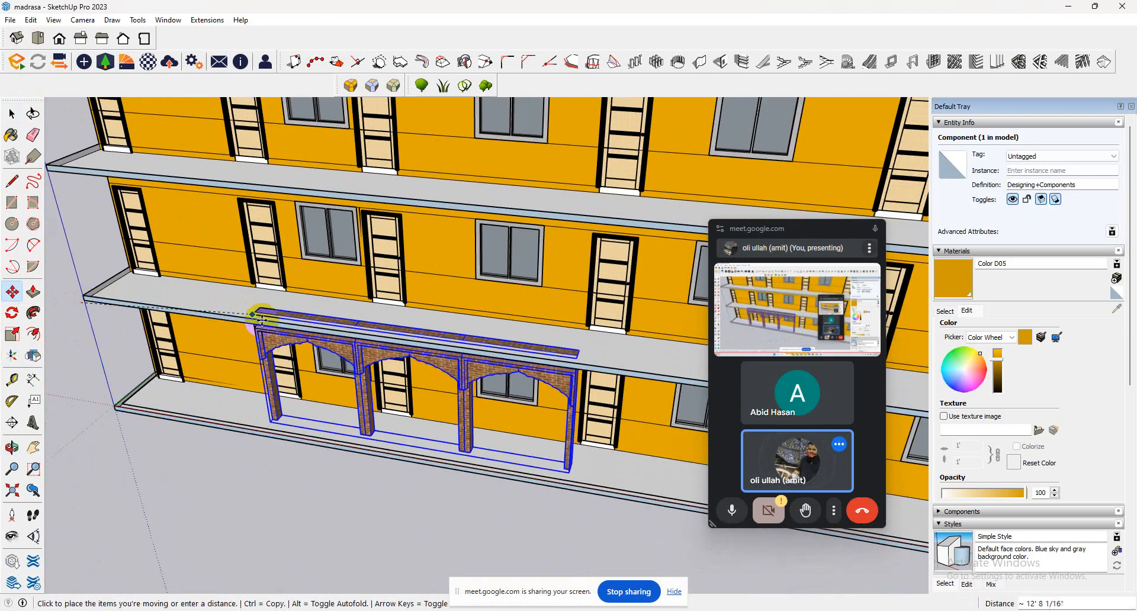
{"action": "key", "text": "ctrl"}
{"action": "scroll", "coordinate": [378, 346], "scroll_direction": "up", "scroll_amount": 5}
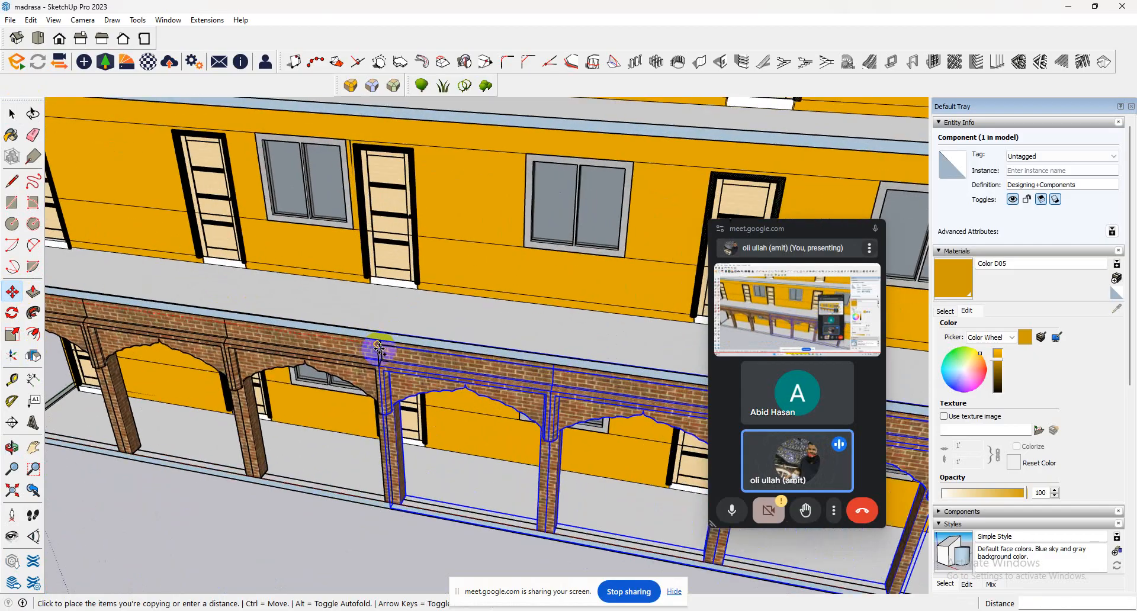
{"action": "middle_click_drag", "start_coordinate": [381, 347], "coordinate": [362, 252]}
{"action": "scroll", "coordinate": [364, 252], "scroll_direction": "up", "scroll_amount": 5}
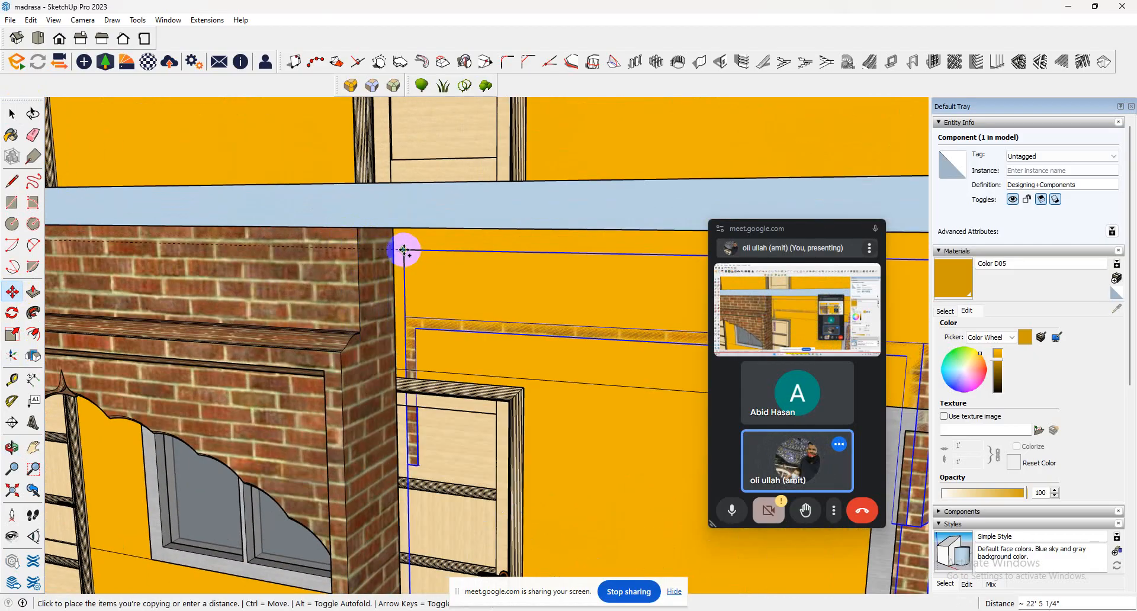
{"action": "left_click", "coordinate": [384, 229]}
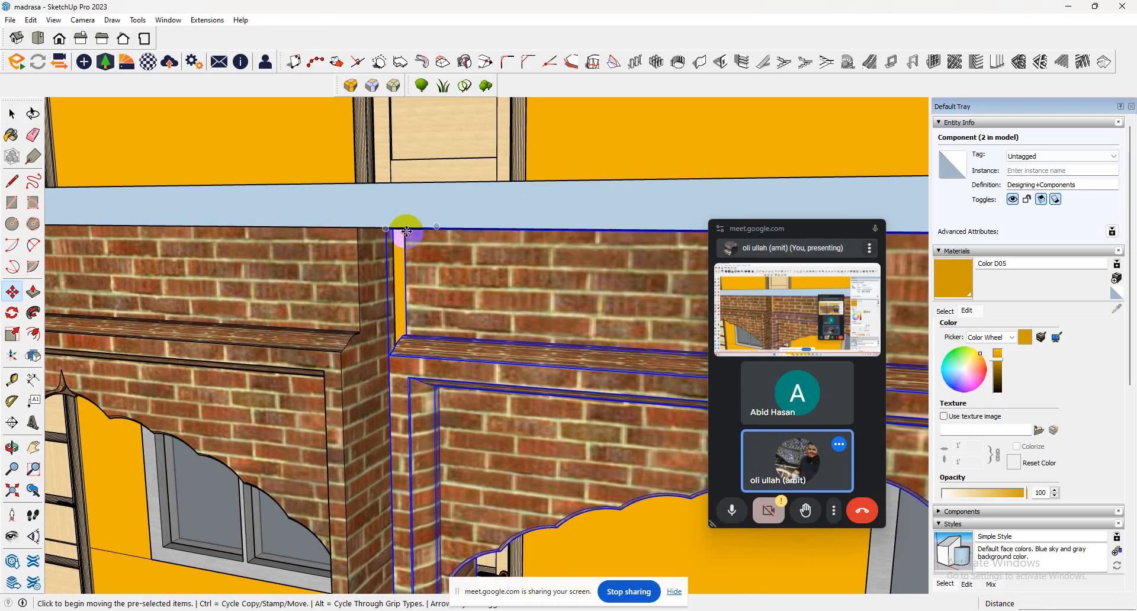
{"action": "left_click", "coordinate": [407, 231]}
{"action": "left_click", "coordinate": [358, 228]}
{"action": "scroll", "coordinate": [236, 292], "scroll_direction": "down", "scroll_amount": 1}
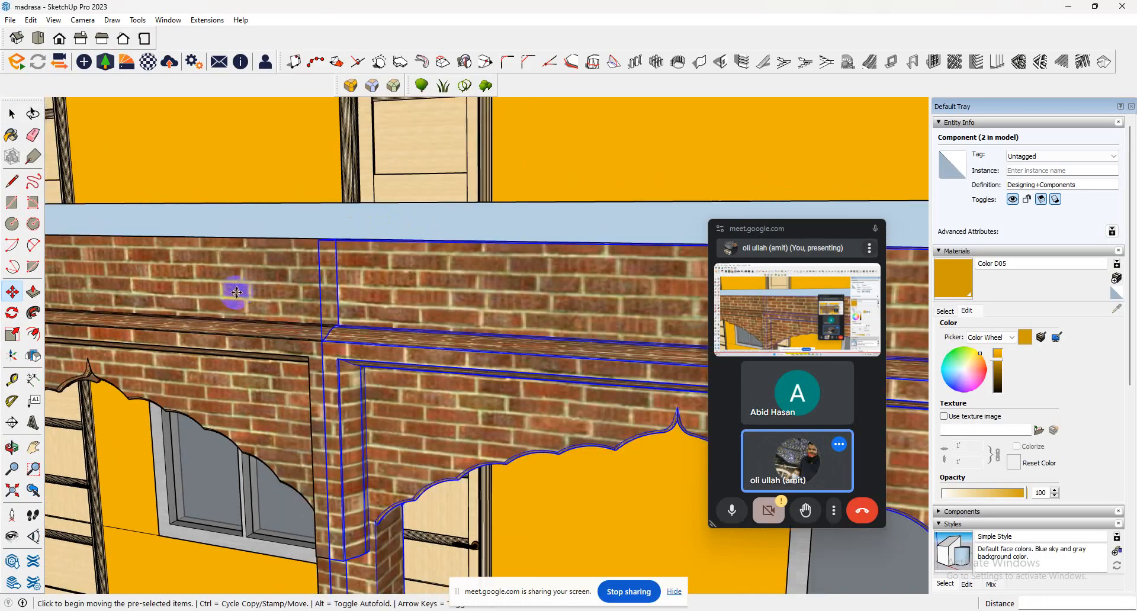
Copy the second arched section end to end along the front veranda as a 2x array.
{"action": "scroll", "coordinate": [236, 292], "scroll_direction": "down", "scroll_amount": 6}
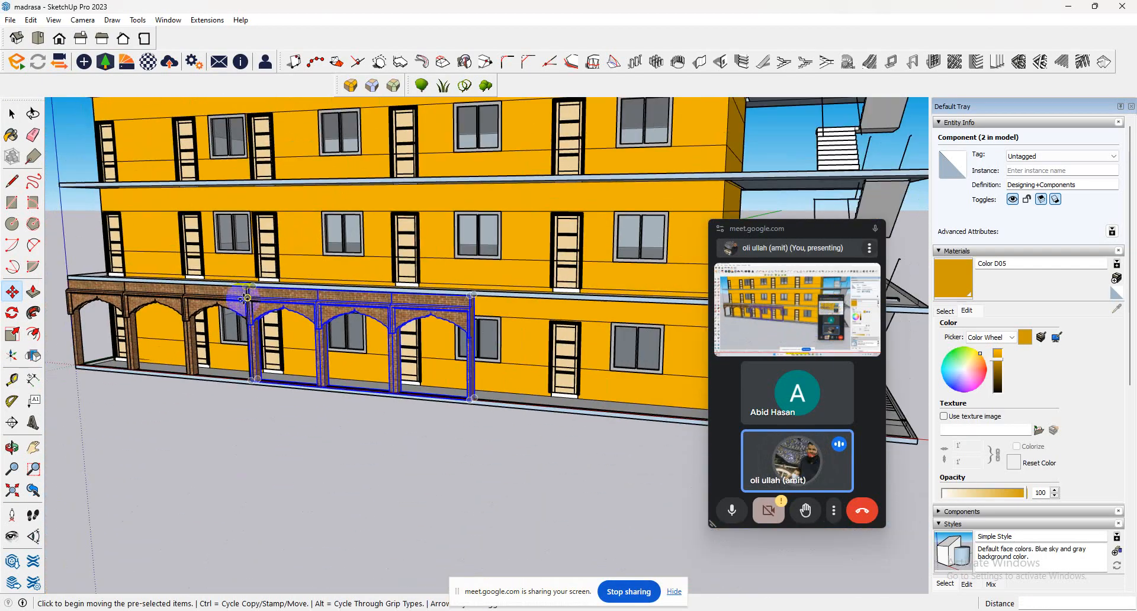
{"action": "middle_click_drag", "start_coordinate": [247, 298], "coordinate": [418, 343]}
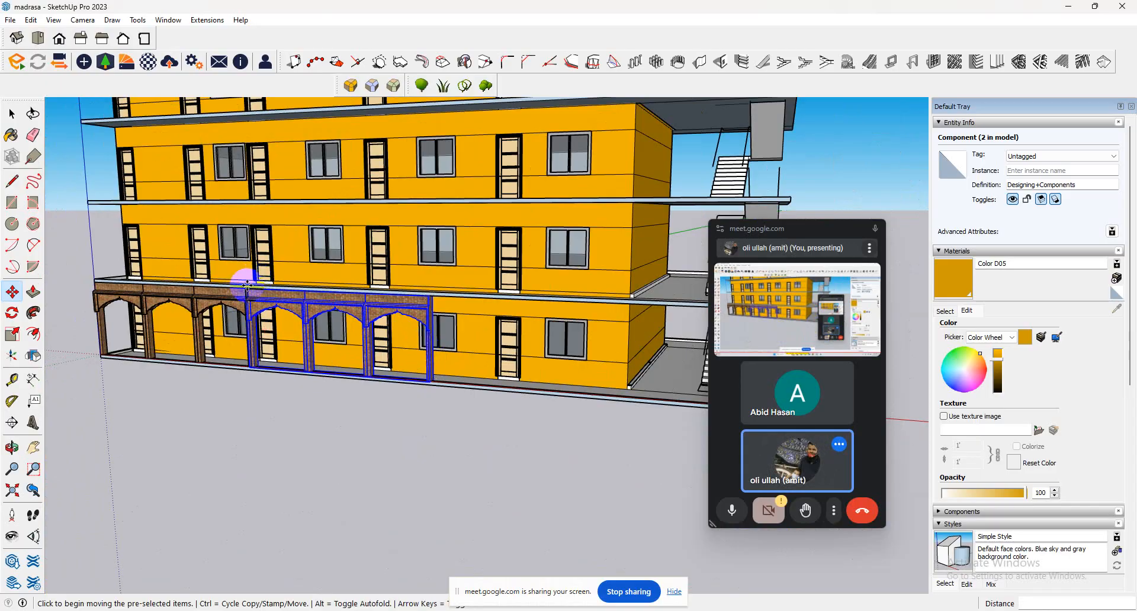
{"action": "left_click", "coordinate": [247, 288]}
{"action": "key", "text": "ctrl"}
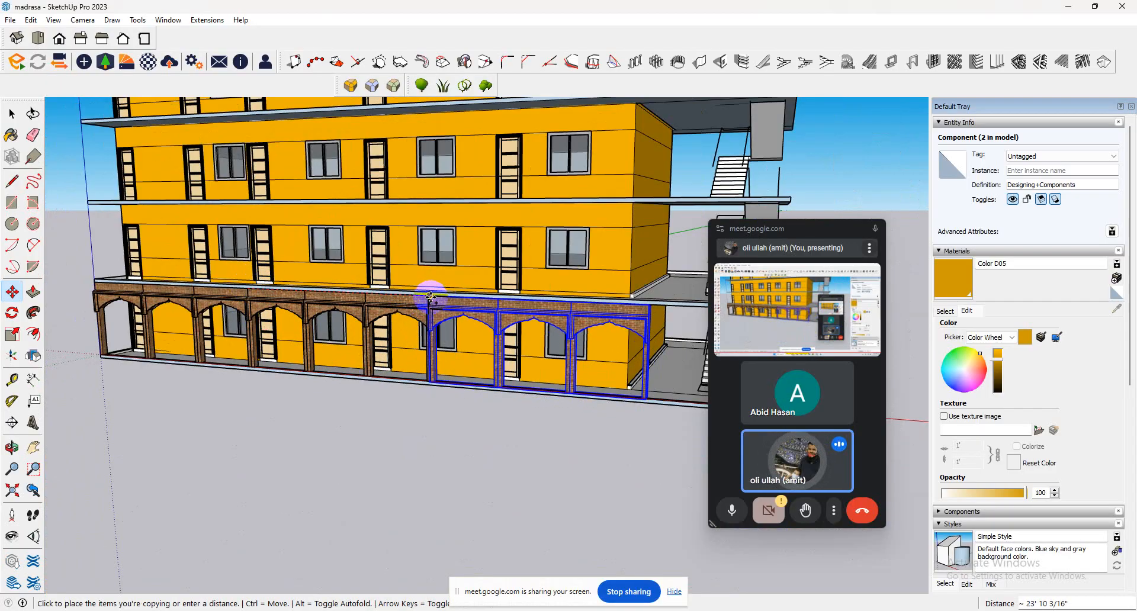
{"action": "left_click", "coordinate": [431, 296]}
{"action": "scroll", "coordinate": [294, 281], "scroll_direction": "down", "scroll_amount": 3}
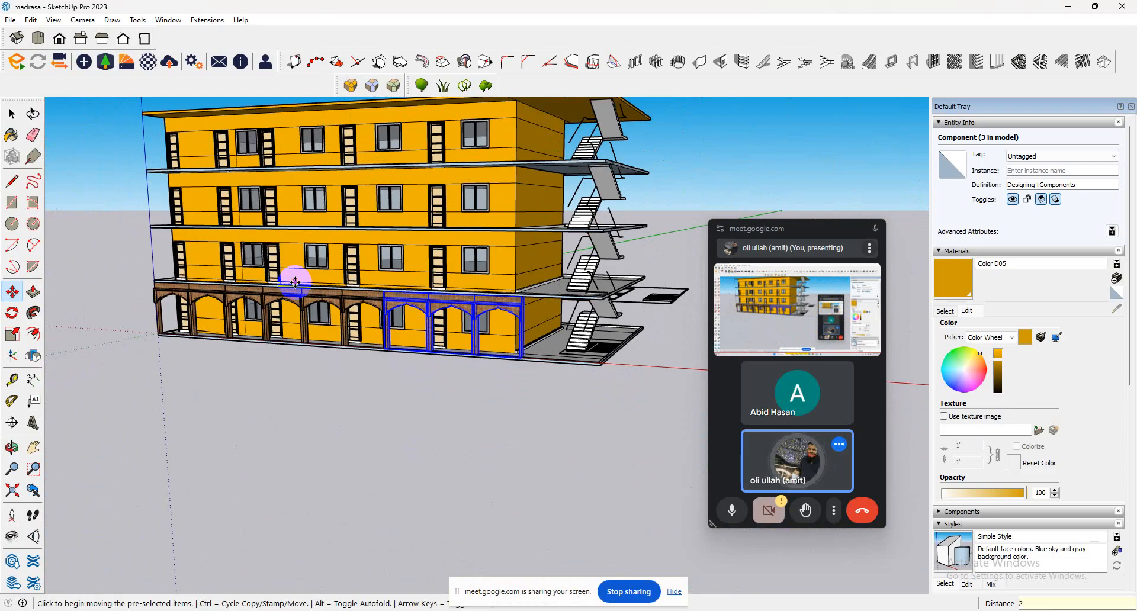
{"action": "key", "text": "Return"}
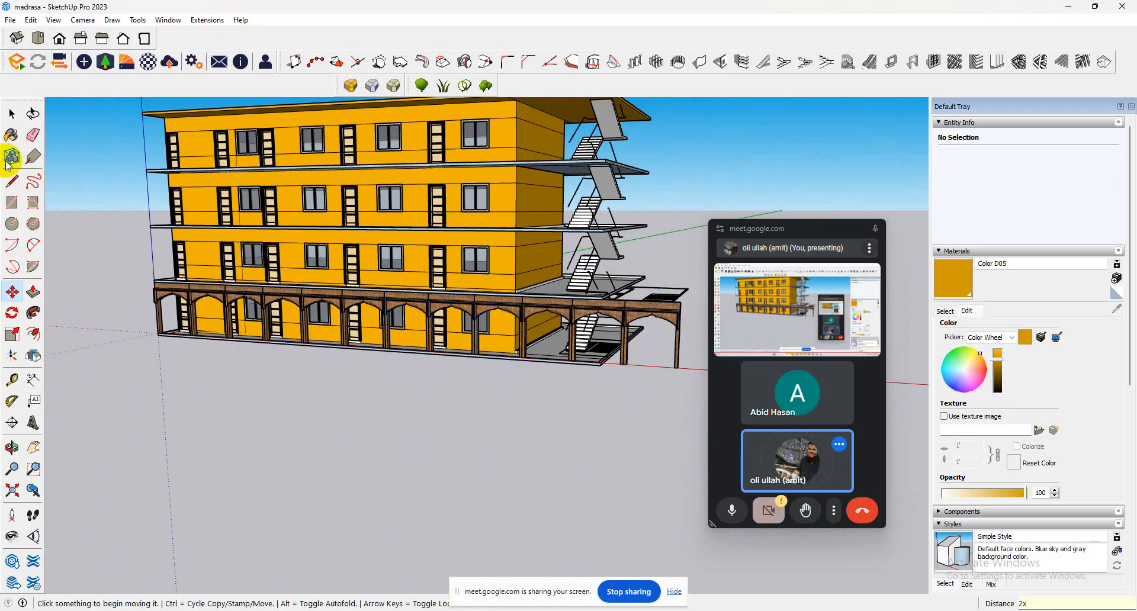
Select the four arched sections along the ground-floor veranda and scale them lengthwise to about 0.88 so they end at the slab corner.
{"action": "left_click", "coordinate": [12, 113]}
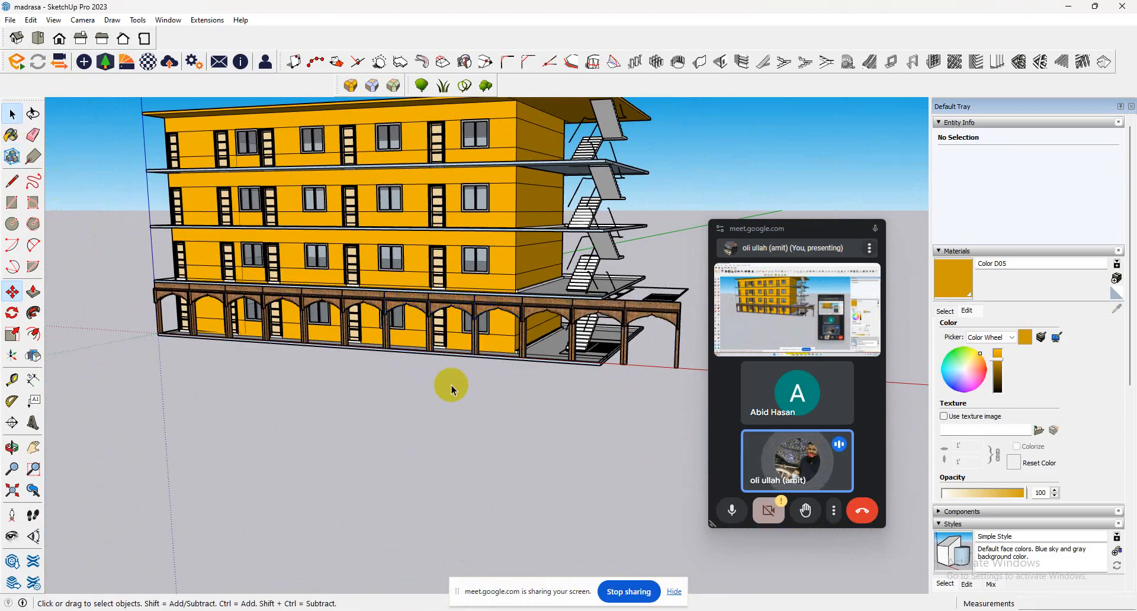
{"action": "left_click", "coordinate": [591, 319]}
{"action": "left_click", "coordinate": [481, 317], "text": "shift"}
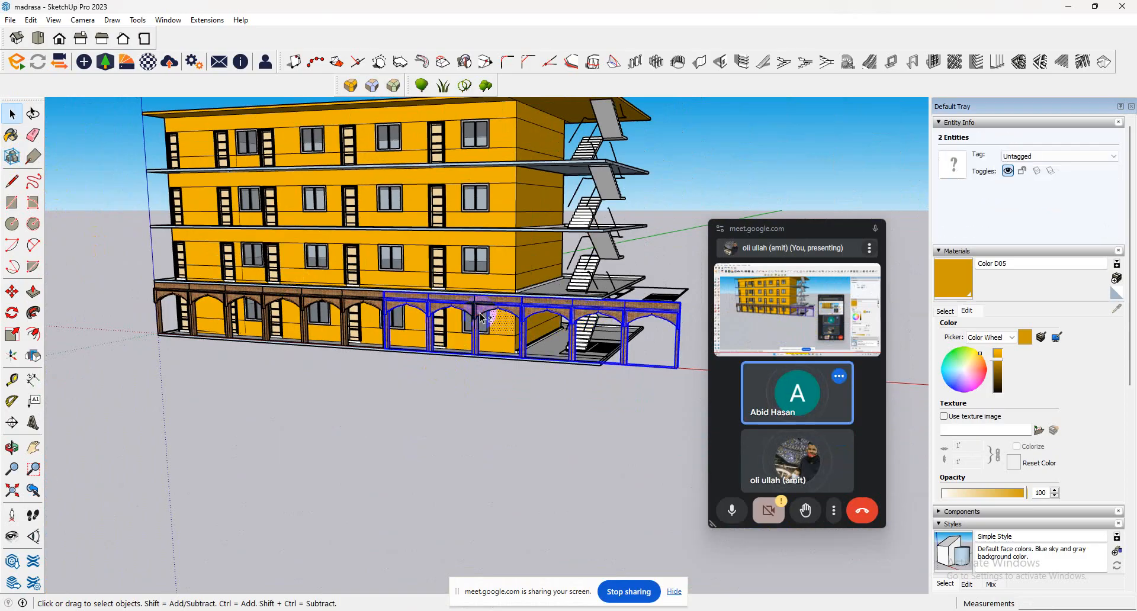
{"action": "left_click", "coordinate": [502, 310]}
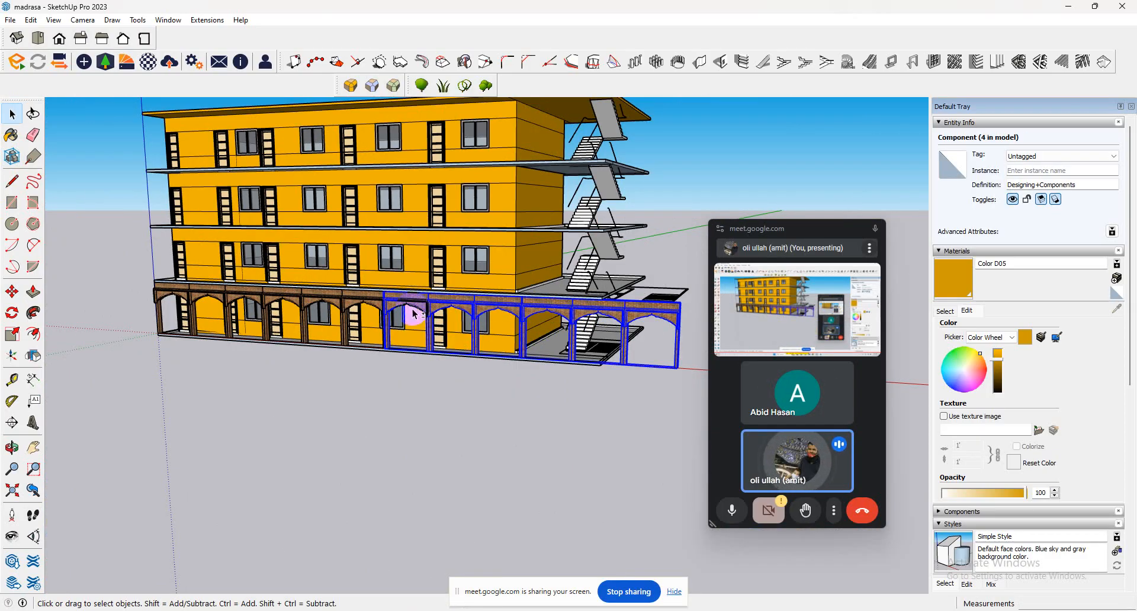
{"action": "left_click", "coordinate": [261, 299], "text": "shift"}
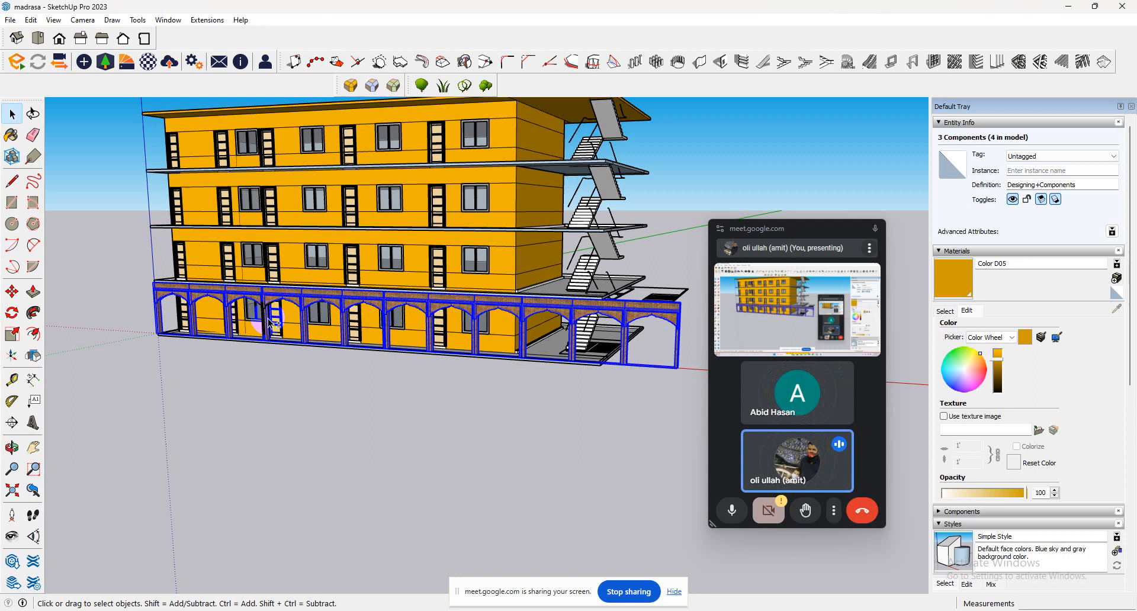
{"action": "left_click", "coordinate": [12, 334]}
{"action": "middle_click_drag", "start_coordinate": [658, 326], "coordinate": [605, 394]}
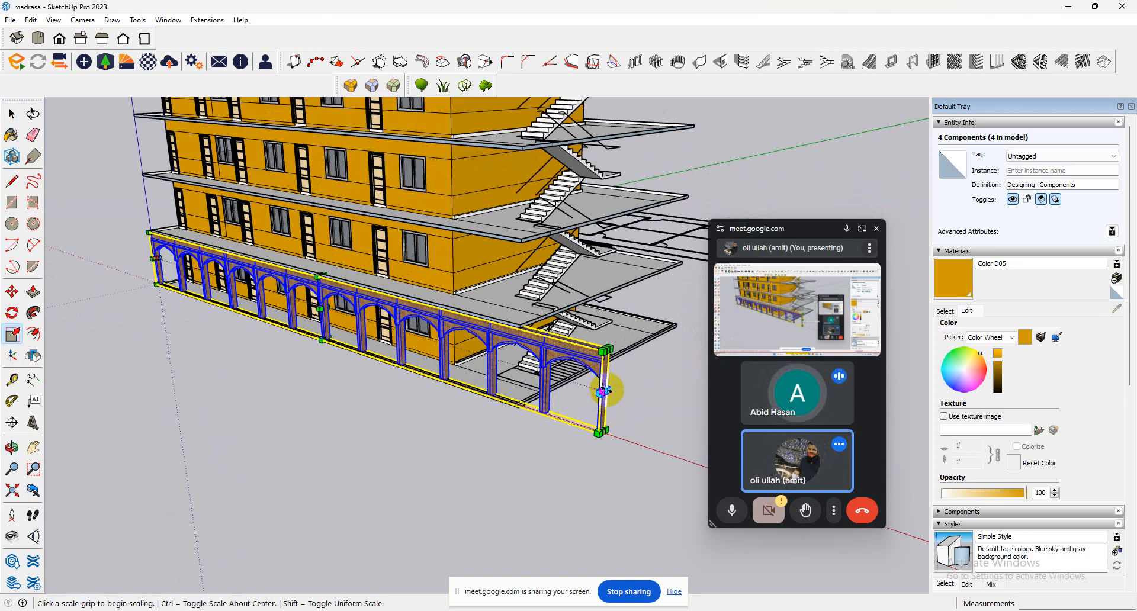
{"action": "left_click", "coordinate": [603, 391]}
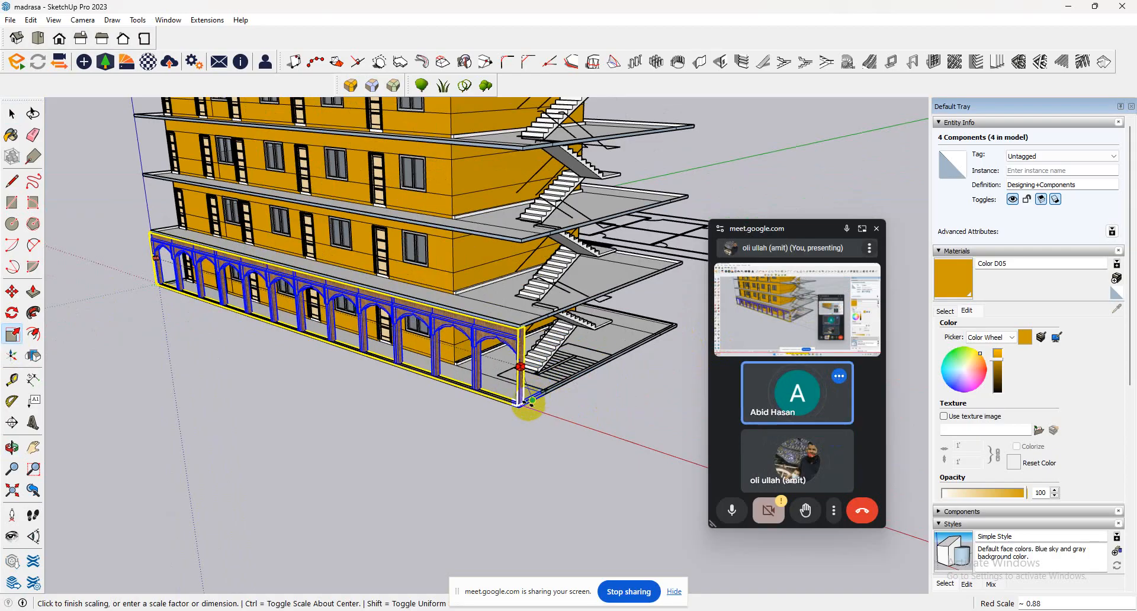
{"action": "left_click", "coordinate": [527, 403]}
Draw a 40' by 40' upright rectangle closing the stair end of the building from roof corner to ground slab corner.
{"action": "middle_click_drag", "start_coordinate": [457, 329], "coordinate": [427, 282]}
{"action": "left_click", "coordinate": [12, 203]}
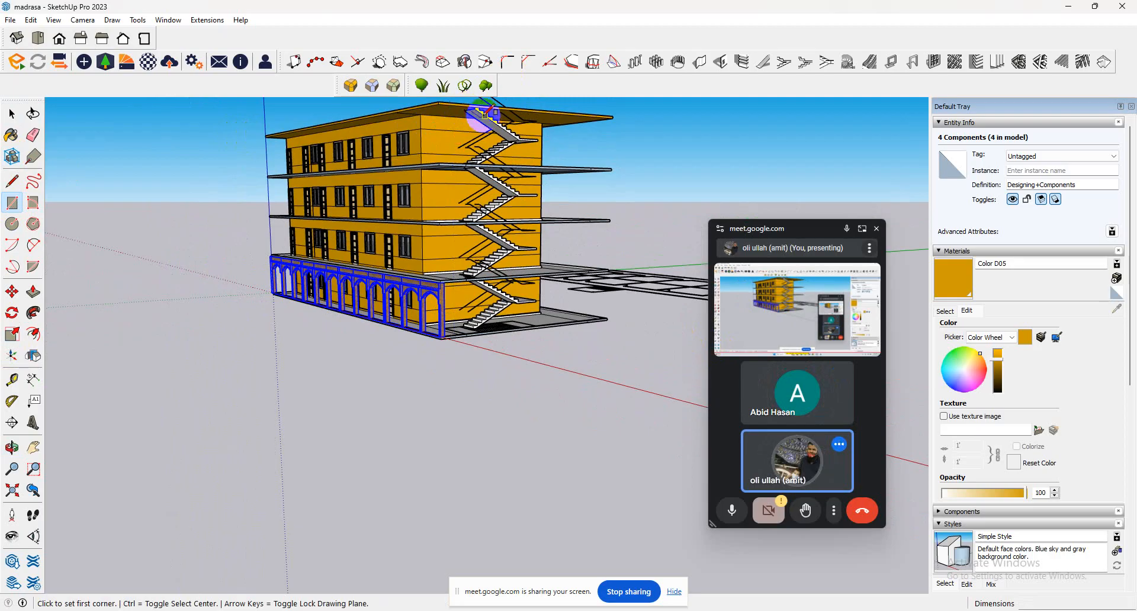
{"action": "scroll", "coordinate": [466, 112], "scroll_direction": "up", "scroll_amount": 5}
{"action": "middle_click_drag", "start_coordinate": [456, 130], "coordinate": [421, 184]}
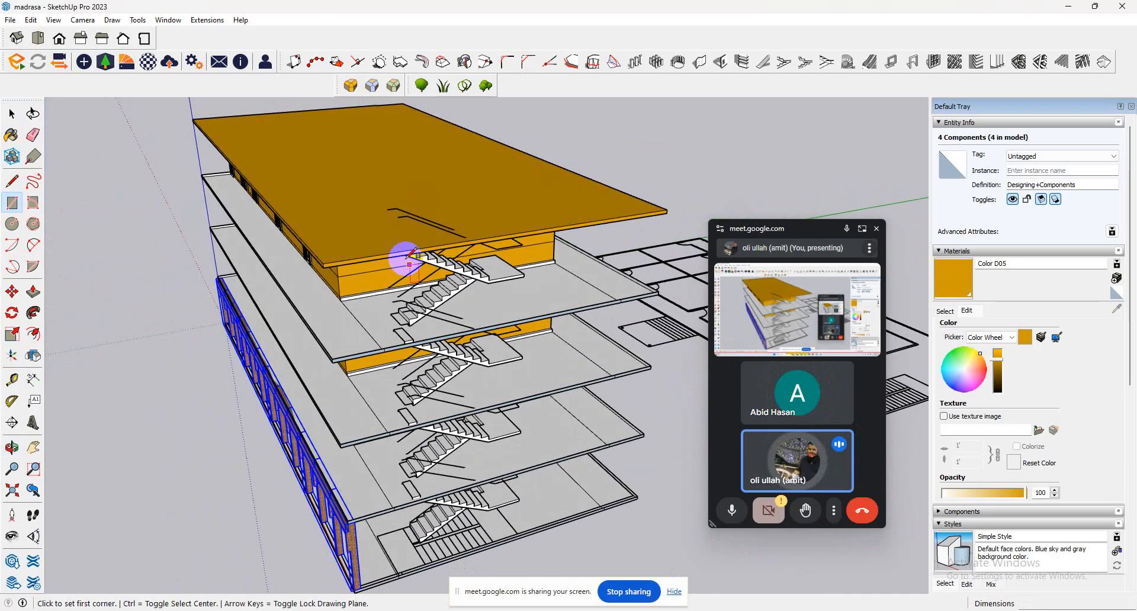
{"action": "left_click", "coordinate": [409, 250]}
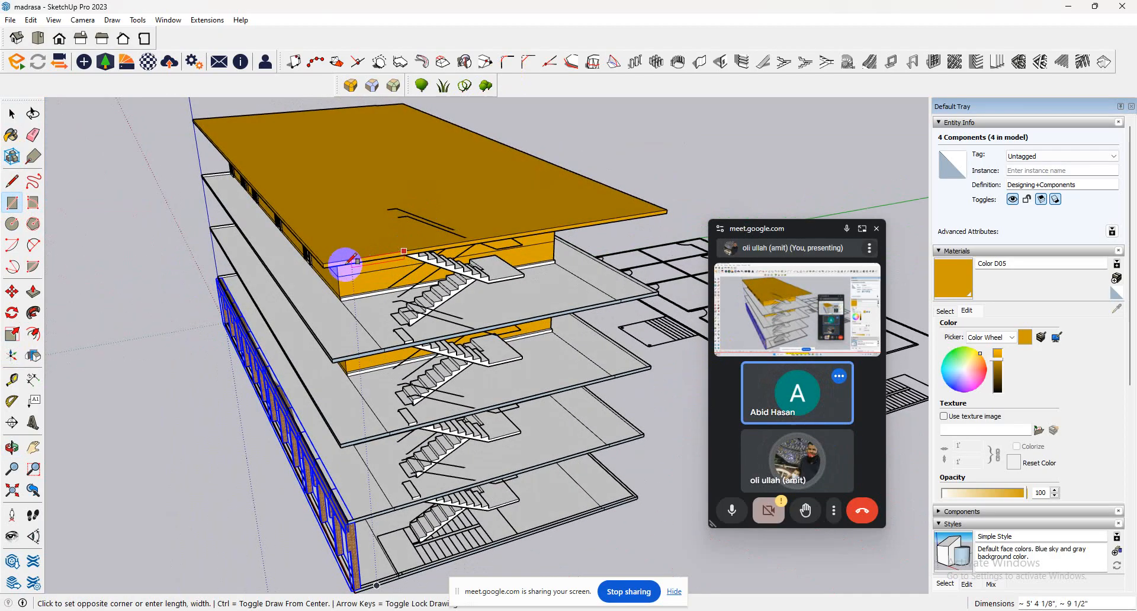
{"action": "key", "text": "Escape"}
{"action": "left_click", "coordinate": [324, 268]}
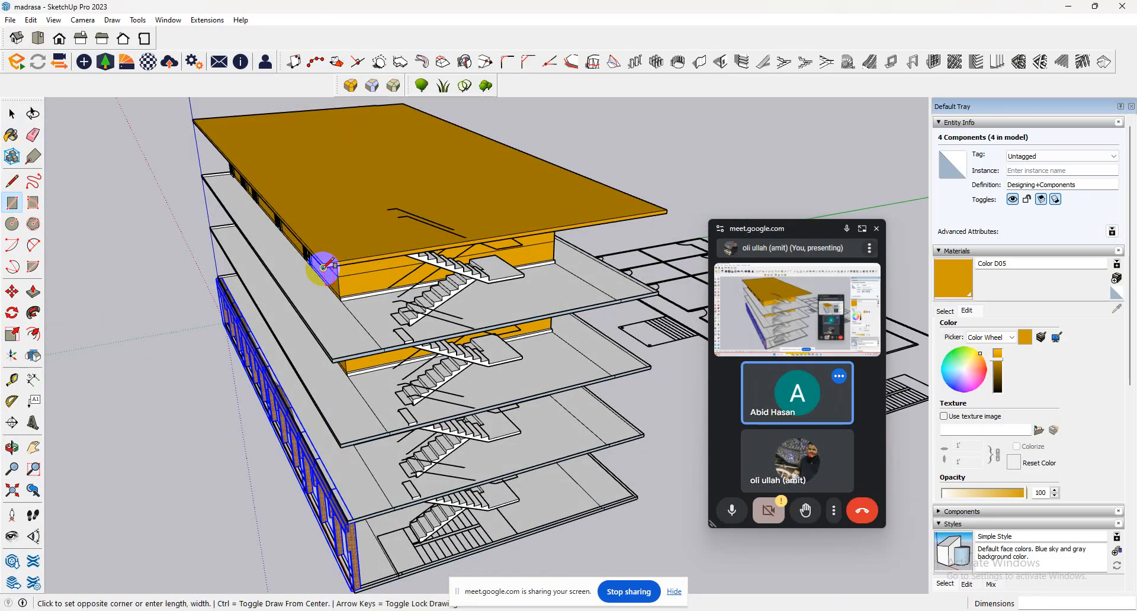
{"action": "left_click", "coordinate": [638, 496]}
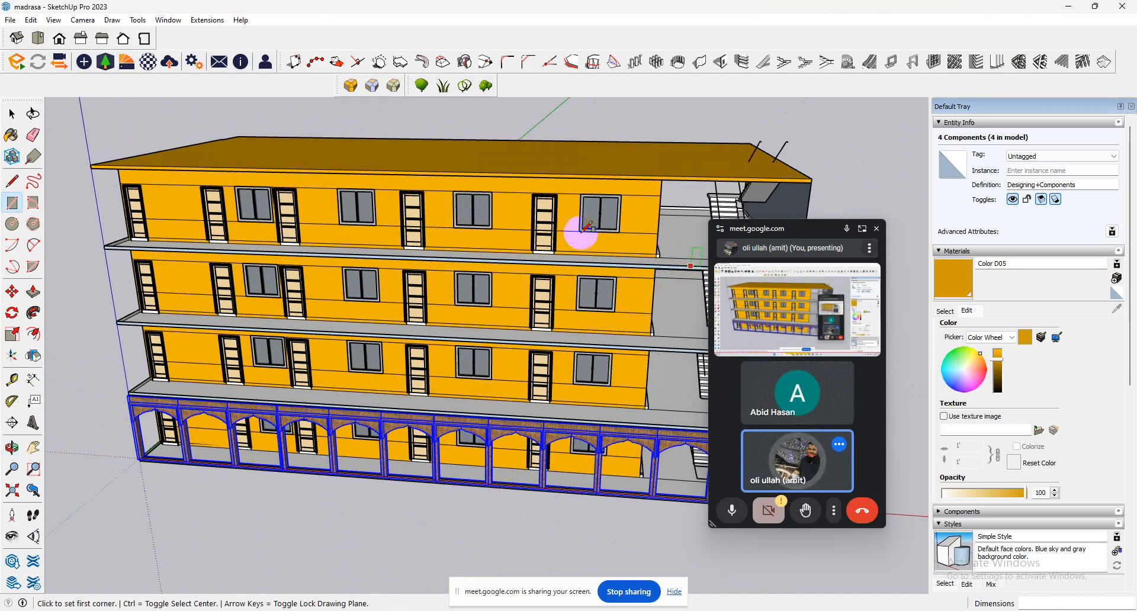
Draw an upright rectangle about 8' 6" by 10' in front of the top-floor stairs, between slab and roof.
{"action": "middle_click_drag", "start_coordinate": [587, 228], "coordinate": [634, 243]}
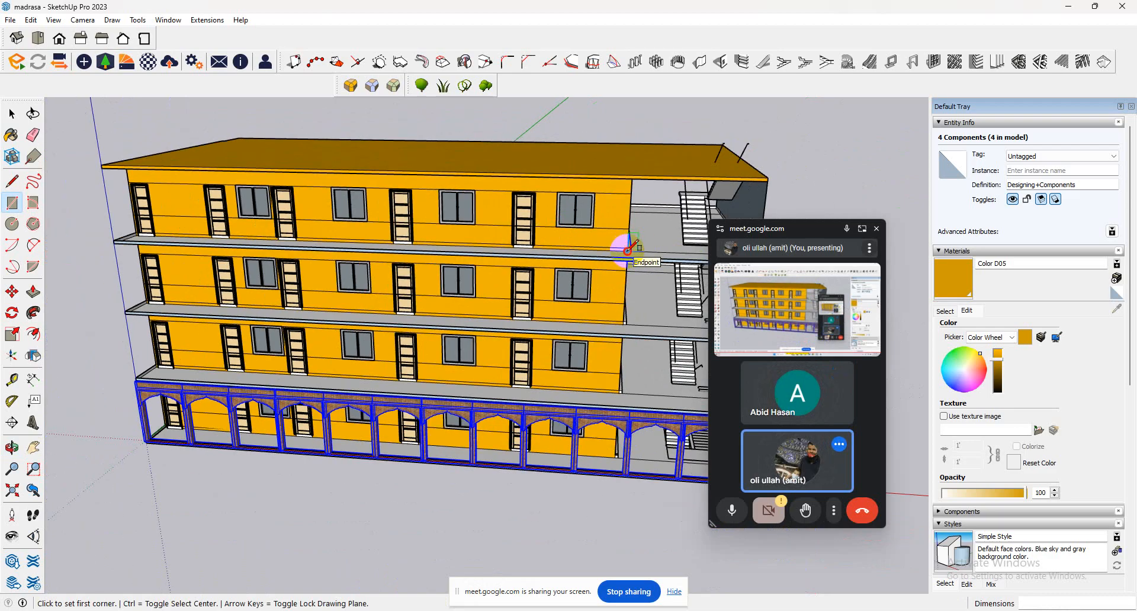
{"action": "left_click", "coordinate": [628, 250]}
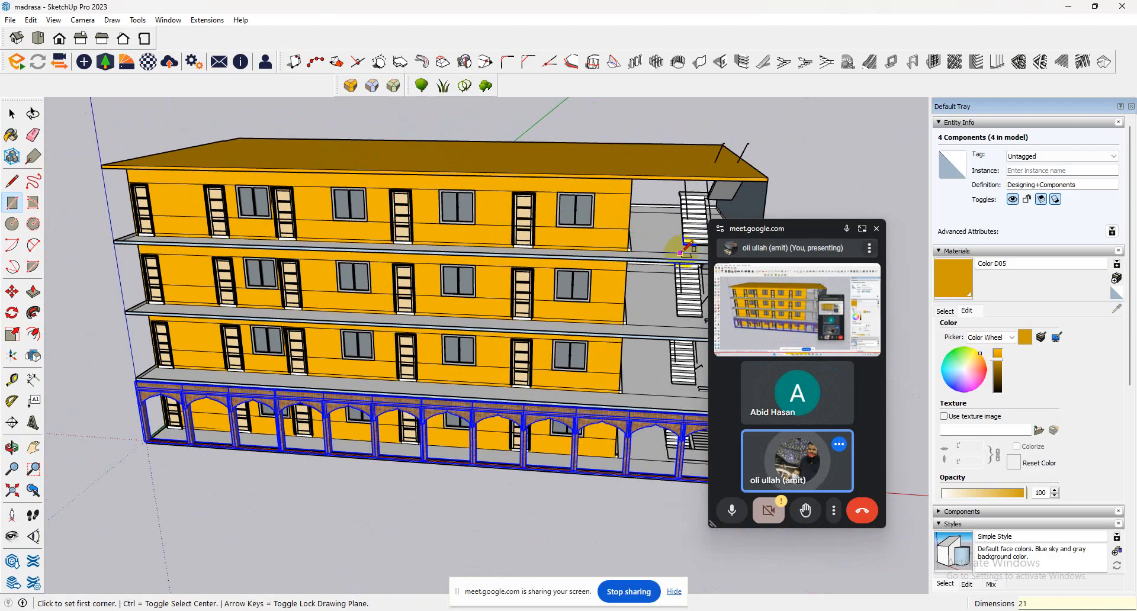
{"action": "middle_click_drag", "start_coordinate": [687, 205], "coordinate": [780, 158]}
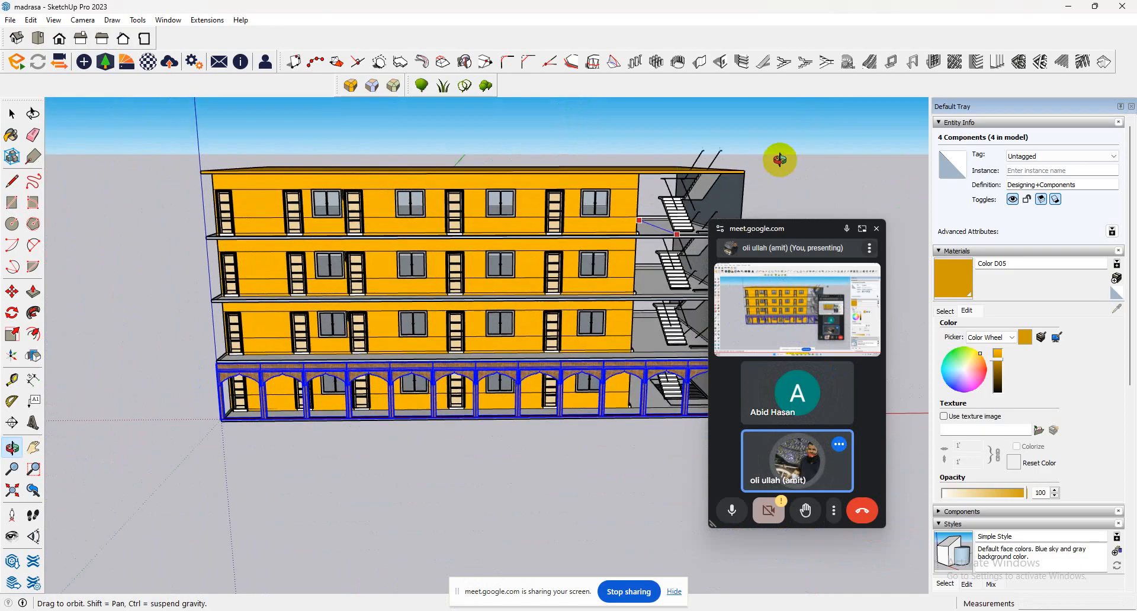
{"action": "scroll", "coordinate": [703, 180], "scroll_direction": "up", "scroll_amount": 6}
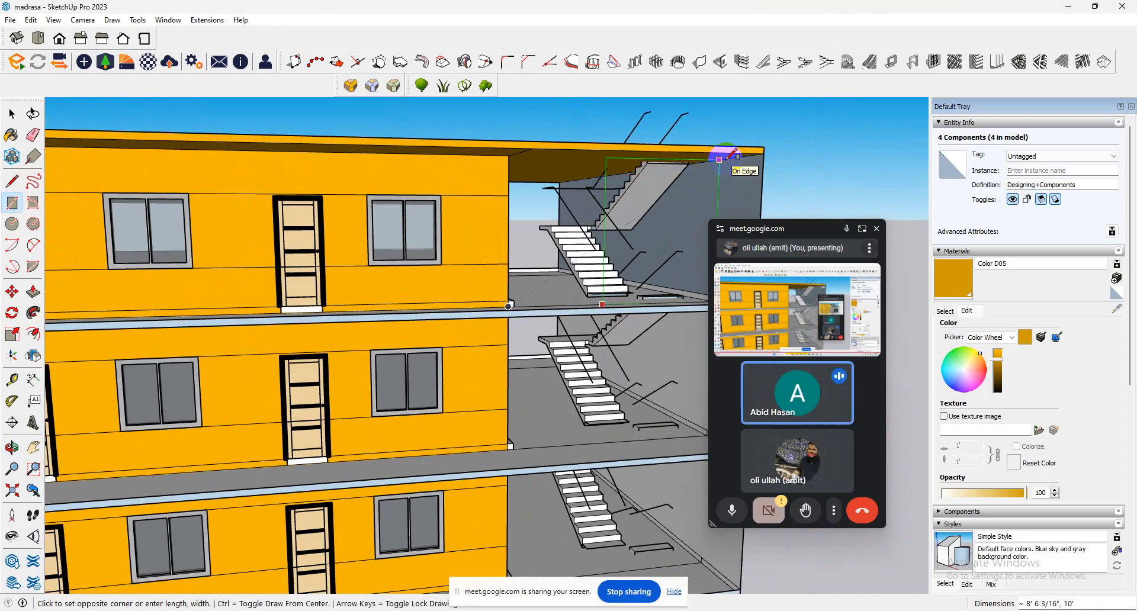
{"action": "left_click", "coordinate": [719, 160]}
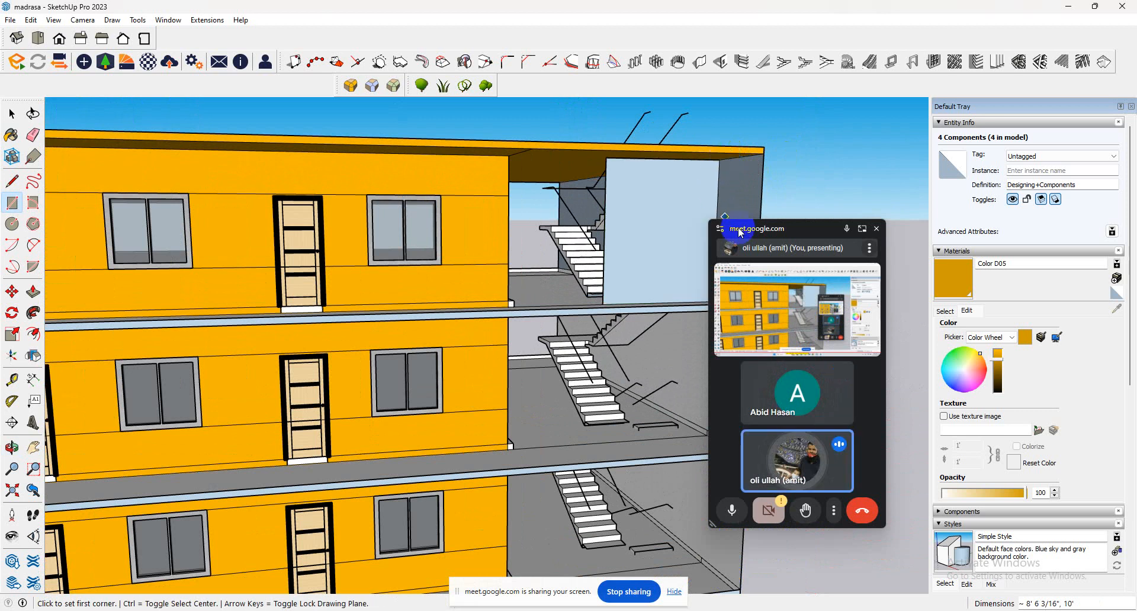
{"action": "scroll", "coordinate": [681, 191], "scroll_direction": "up", "scroll_amount": 4}
{"action": "scroll", "coordinate": [636, 202], "scroll_direction": "down", "scroll_amount": 8}
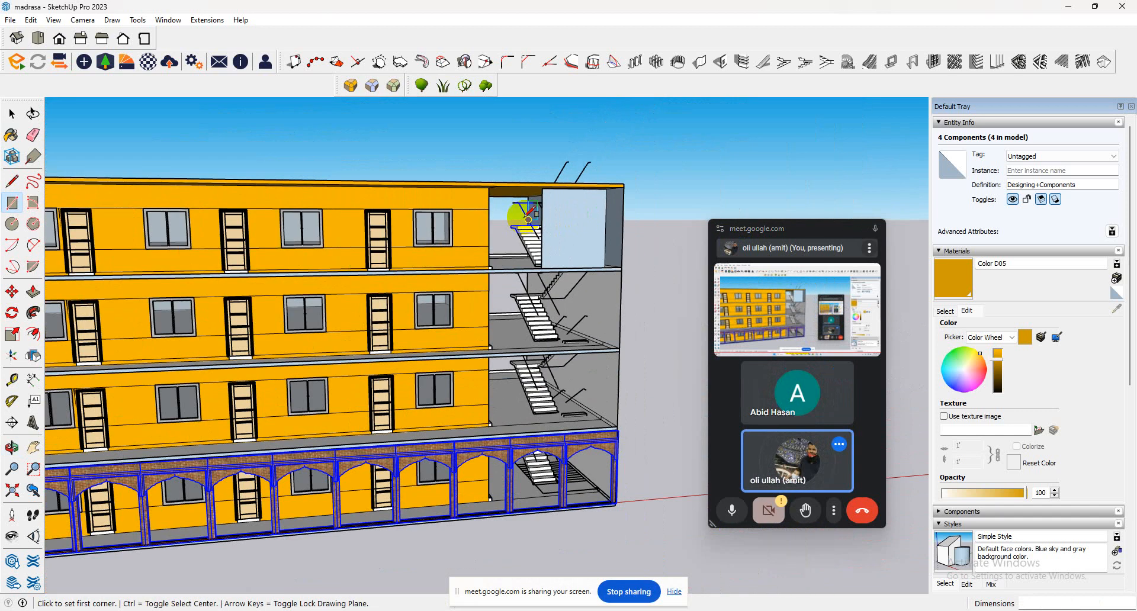
Delete the rectangular face in front of the top-floor stairs together with its leftover edge, keeping the arches.
{"action": "key", "text": "Delete"}
{"action": "key", "text": "ctrl+z"}
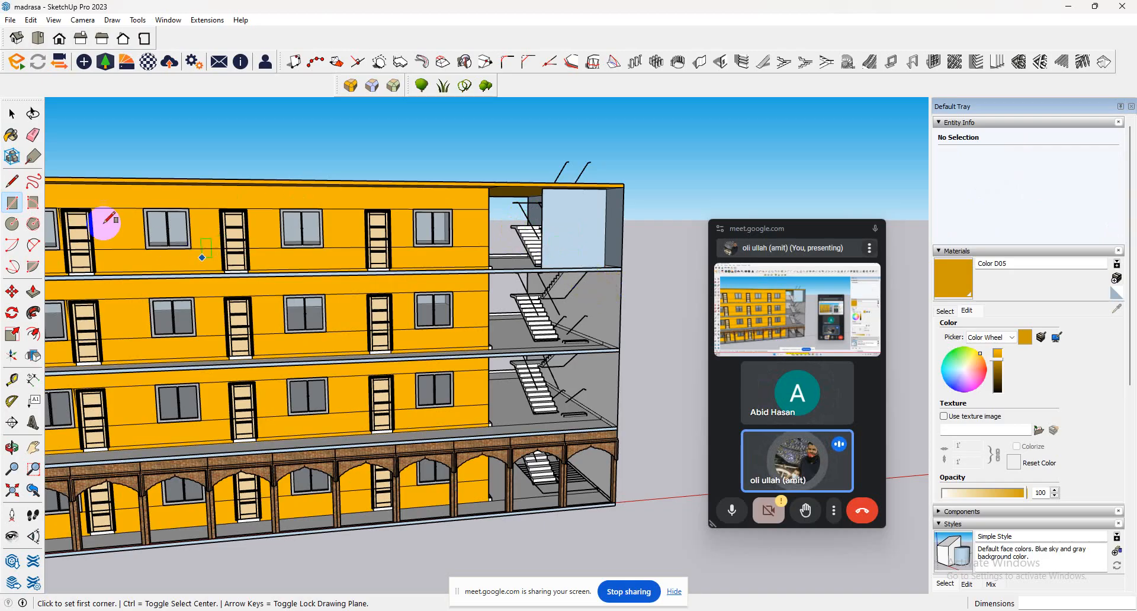
{"action": "left_click", "coordinate": [12, 114]}
{"action": "left_click", "coordinate": [581, 246]}
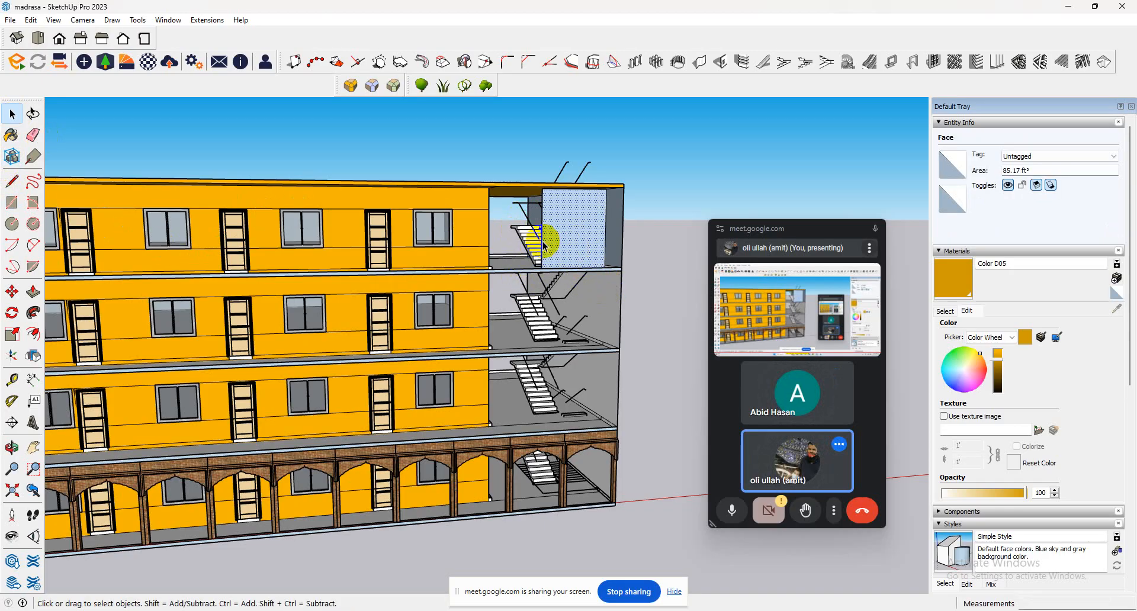
{"action": "key", "text": "Delete"}
{"action": "middle_click_drag", "start_coordinate": [599, 246], "coordinate": [554, 378]}
{"action": "left_click", "coordinate": [608, 250]}
{"action": "key", "text": "Delete"}
{"action": "scroll", "coordinate": [600, 280], "scroll_direction": "up", "scroll_amount": 2}
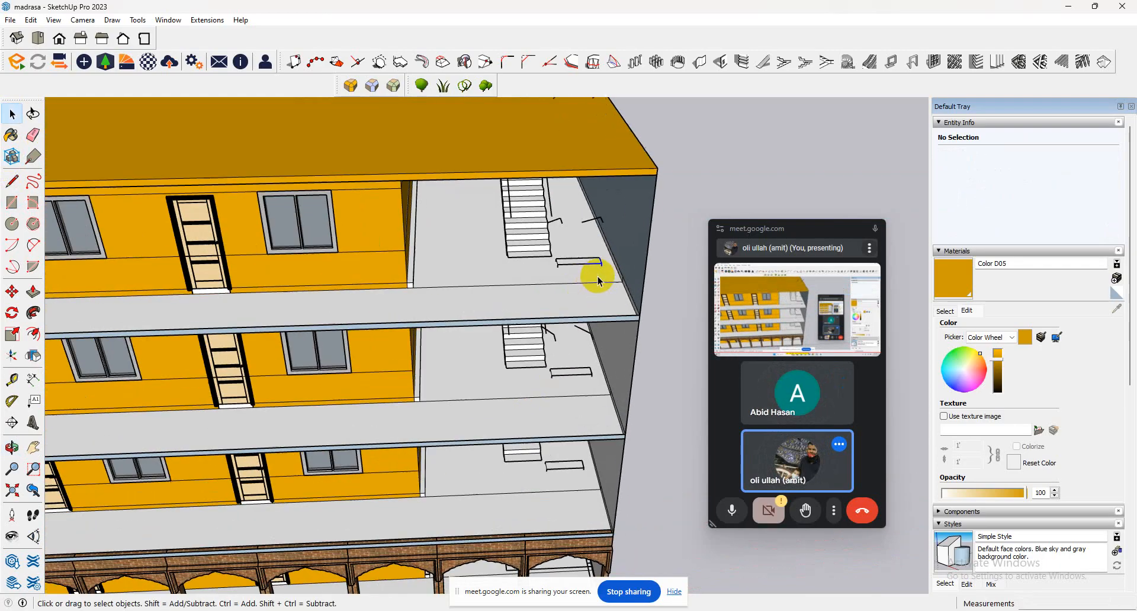
{"action": "middle_click_drag", "start_coordinate": [602, 283], "coordinate": [592, 177]}
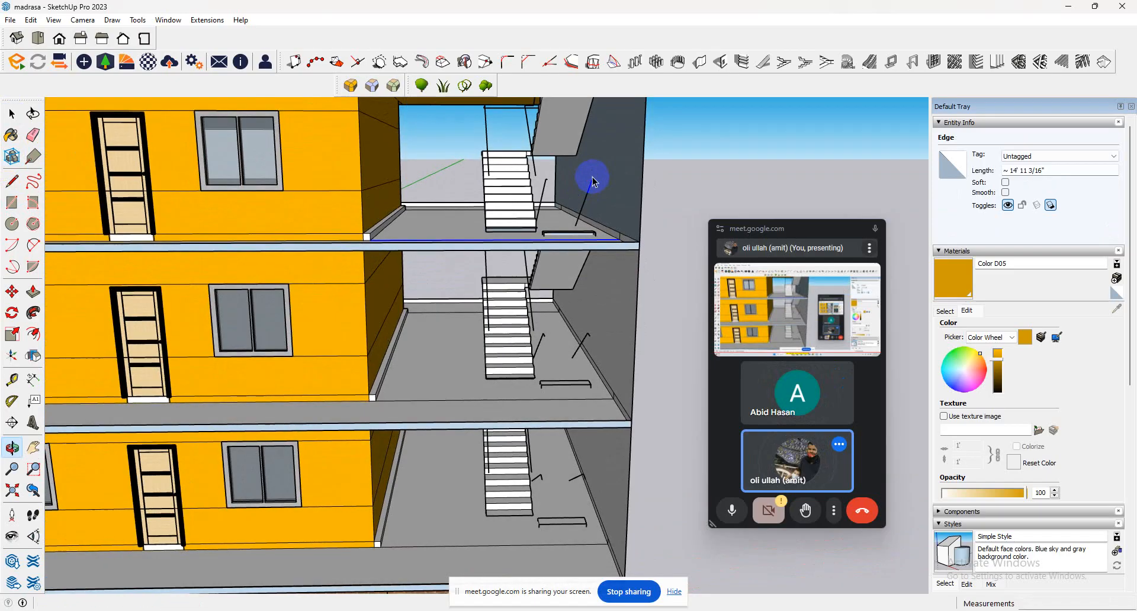
{"action": "double_click", "coordinate": [516, 239]}
{"action": "triple_click", "coordinate": [516, 239]}
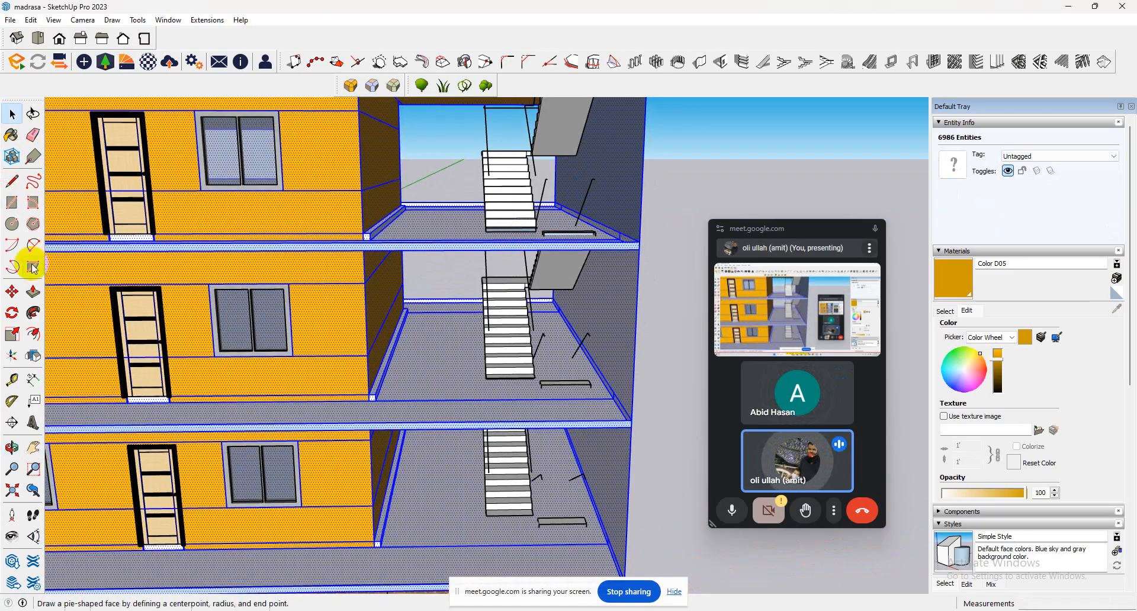
{"action": "left_click", "coordinate": [14, 202]}
{"action": "scroll", "coordinate": [622, 243], "scroll_direction": "down", "scroll_amount": 1}
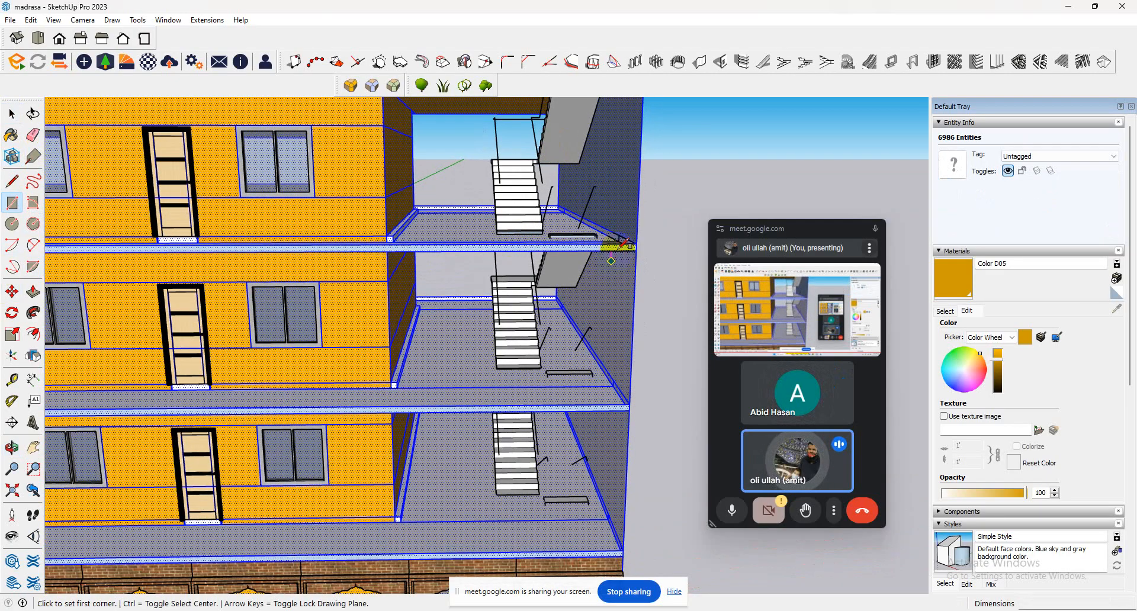
{"action": "left_click", "coordinate": [619, 235]}
{"action": "scroll", "coordinate": [619, 236], "scroll_direction": "down", "scroll_amount": 3}
{"action": "scroll", "coordinate": [524, 141], "scroll_direction": "up", "scroll_amount": 4}
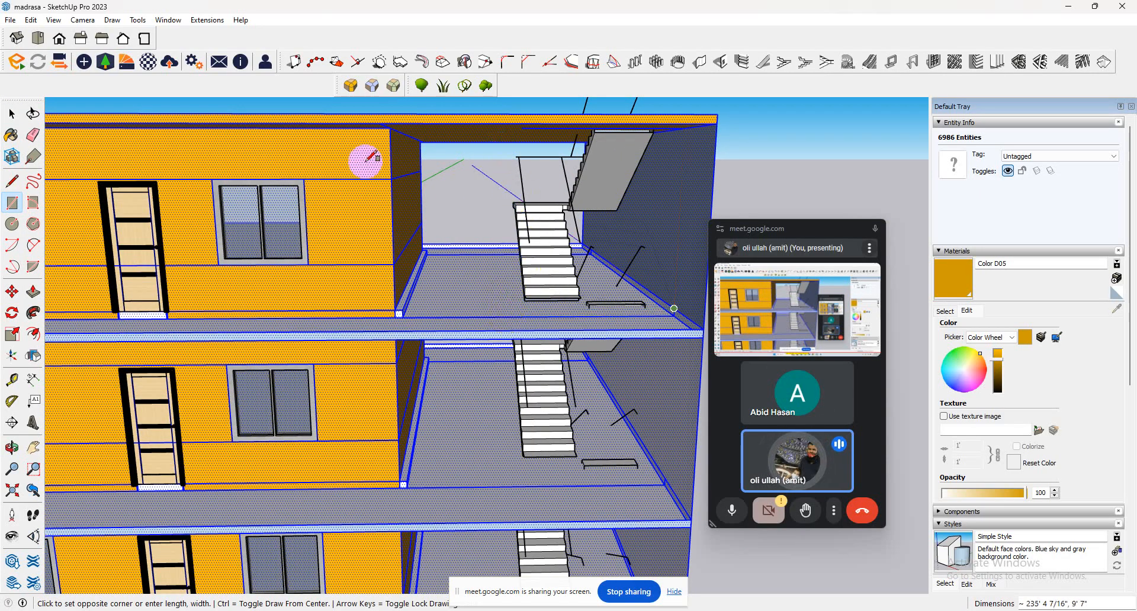
Draw lines from the top-floor slab to the roof and back, enclosing a wall panel 10' wide and 9' 7" high before the stairs.
{"action": "left_click", "coordinate": [13, 182]}
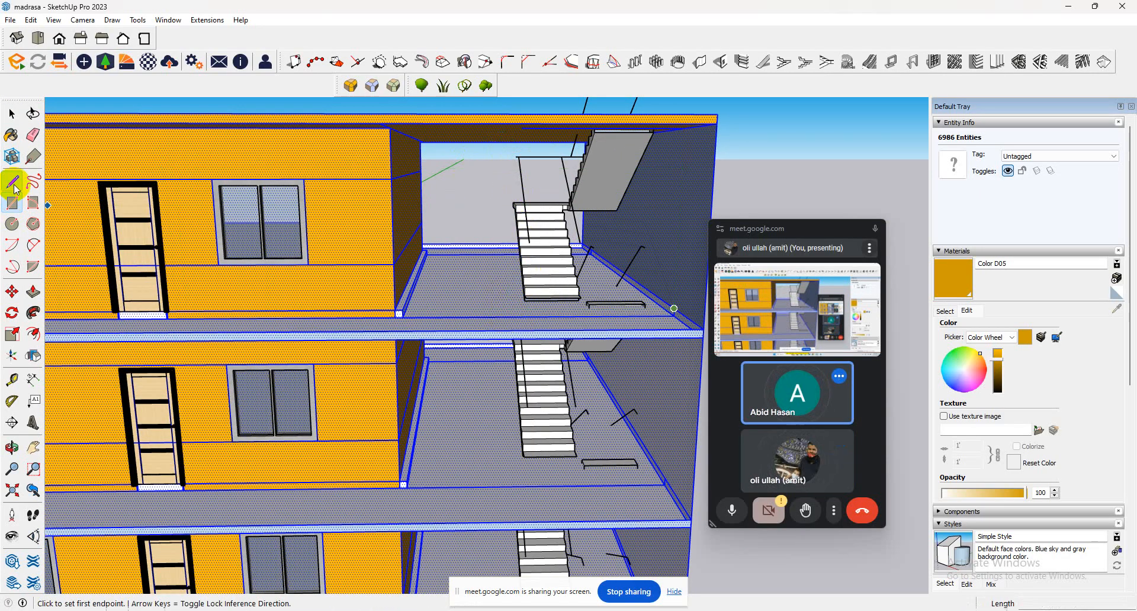
{"action": "left_click", "coordinate": [674, 308]}
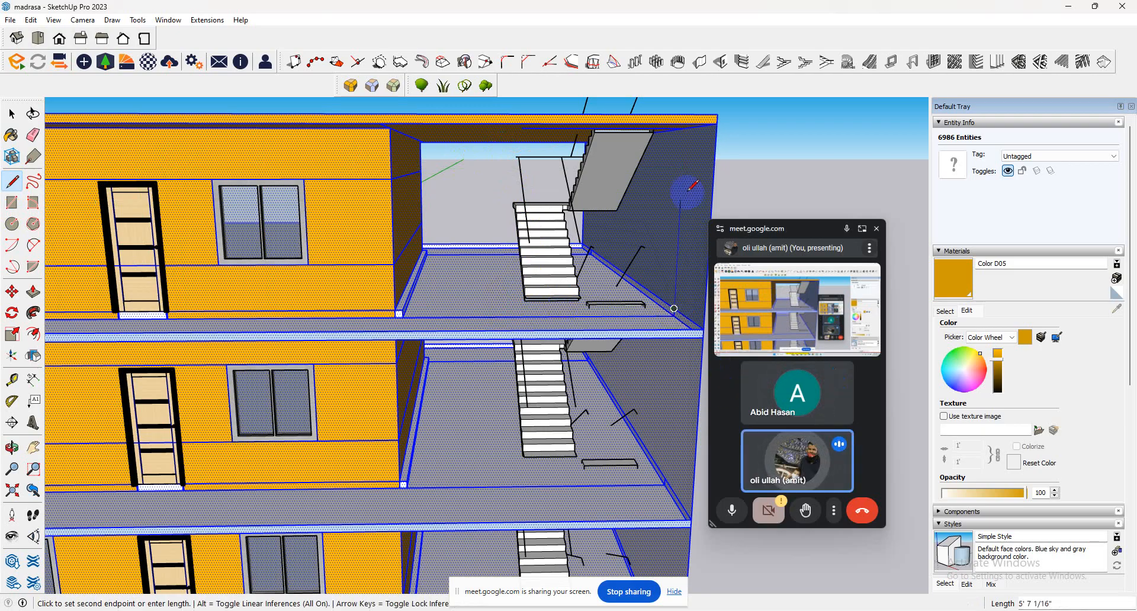
{"action": "left_click", "coordinate": [684, 129]}
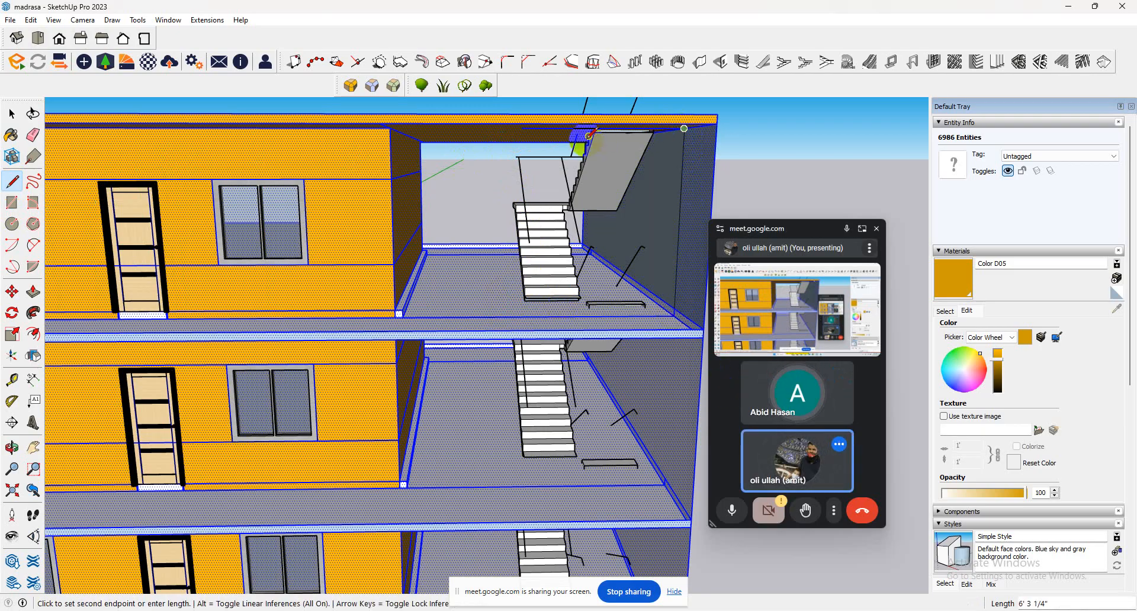
{"action": "left_click", "coordinate": [501, 128]}
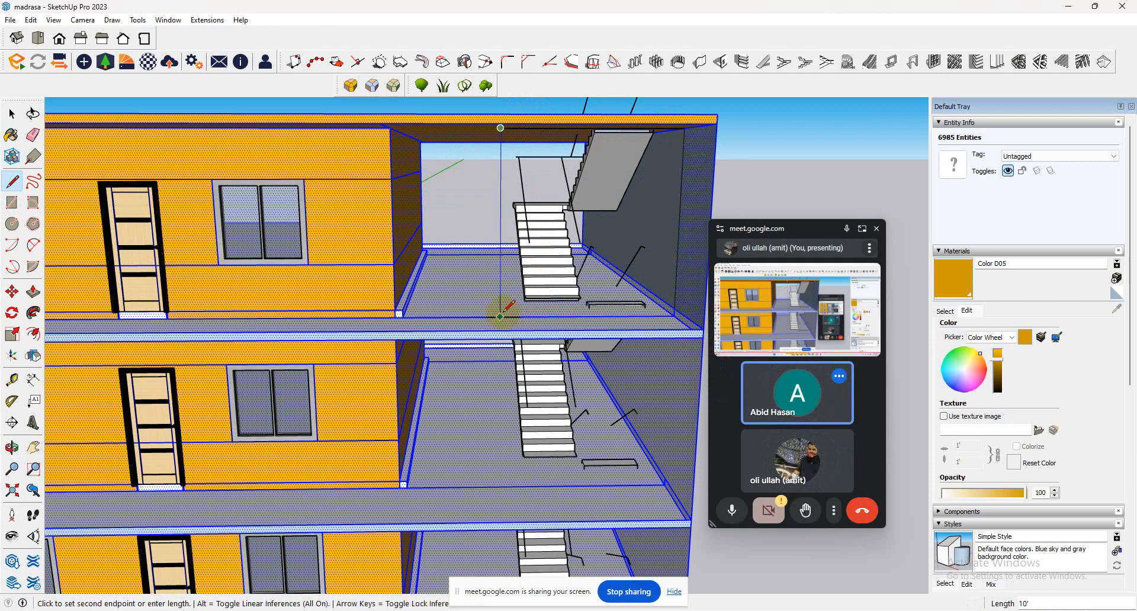
{"action": "left_click", "coordinate": [501, 316]}
{"action": "scroll", "coordinate": [516, 323], "scroll_direction": "down", "scroll_amount": 4}
{"action": "middle_click_drag", "start_coordinate": [521, 326], "coordinate": [430, 255]}
{"action": "scroll", "coordinate": [544, 300], "scroll_direction": "down", "scroll_amount": 3}
Select the new wall panel in front of the top-floor stairs and paint it with Color D05.
{"action": "left_click", "coordinate": [12, 114]}
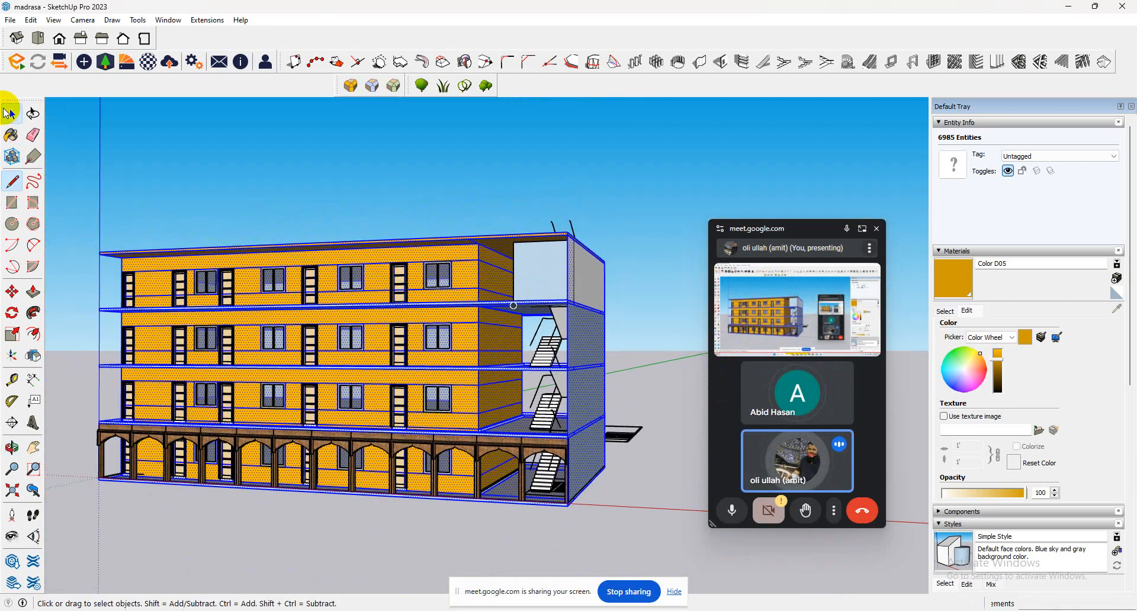
{"action": "left_click", "coordinate": [531, 295]}
{"action": "middle_click_drag", "start_coordinate": [539, 319], "coordinate": [478, 345]}
{"action": "left_click", "coordinate": [953, 279]}
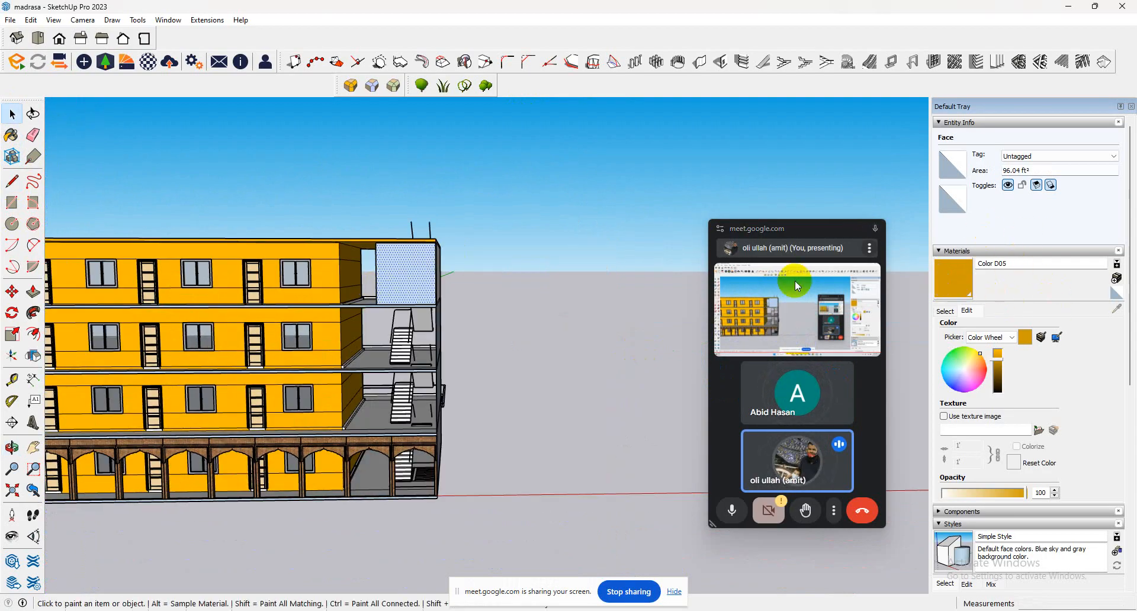
{"action": "left_click", "coordinate": [406, 272]}
Copy the painted wall panel from its upper corner straight down to the floor below, directly under the slab.
{"action": "scroll", "coordinate": [398, 352], "scroll_direction": "up", "scroll_amount": 3}
{"action": "left_click", "coordinate": [12, 291]}
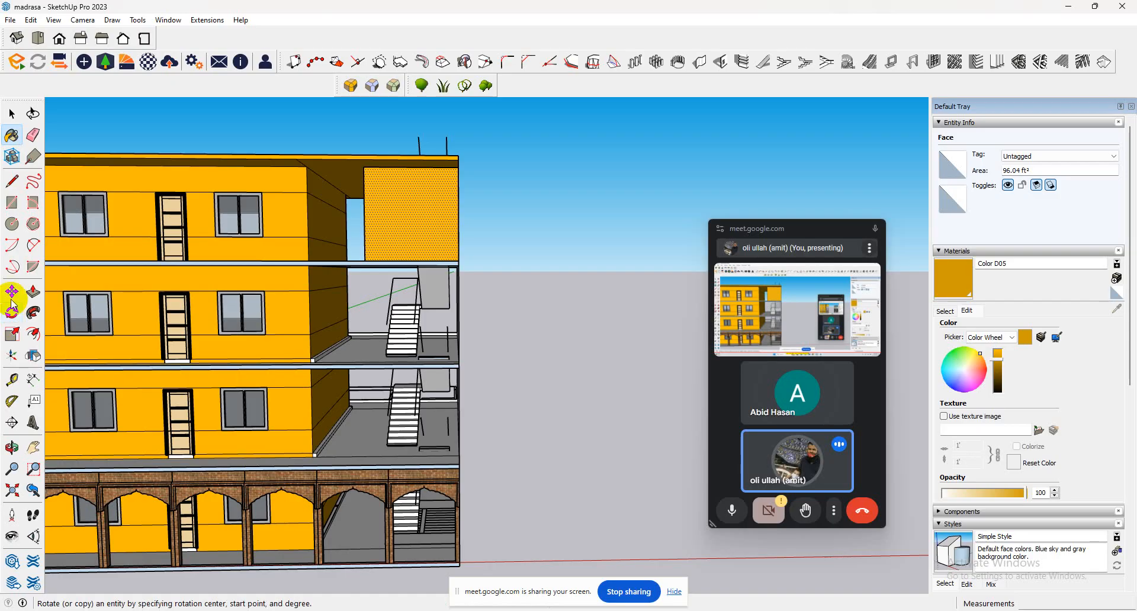
{"action": "left_click", "coordinate": [364, 171]}
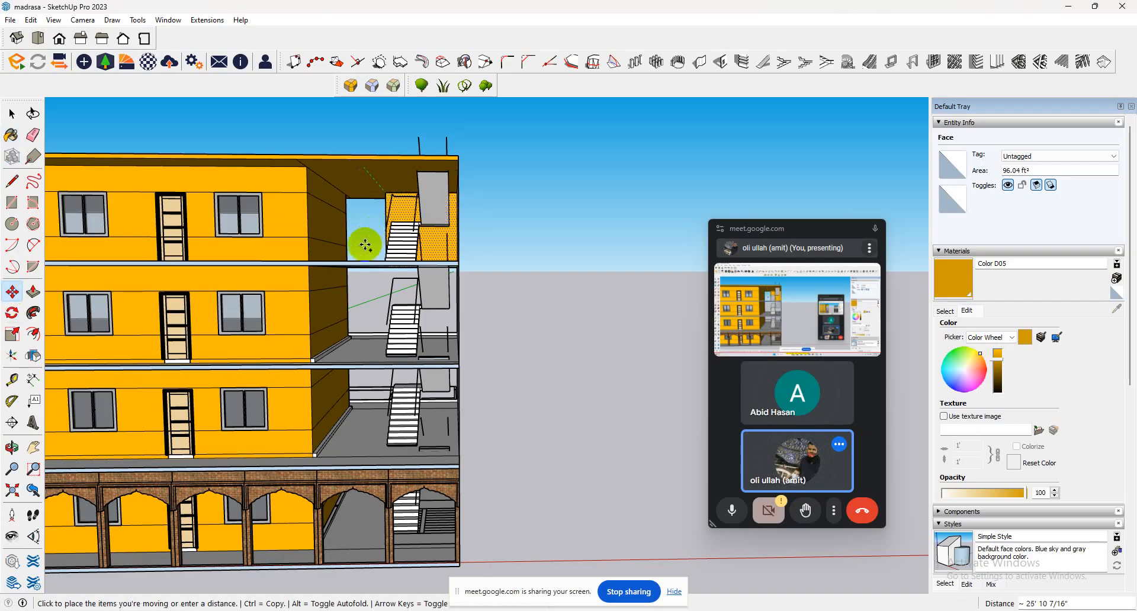
{"action": "key", "text": "ctrl"}
{"action": "scroll", "coordinate": [379, 278], "scroll_direction": "up", "scroll_amount": 5}
{"action": "middle_click_drag", "start_coordinate": [392, 266], "coordinate": [424, 218]}
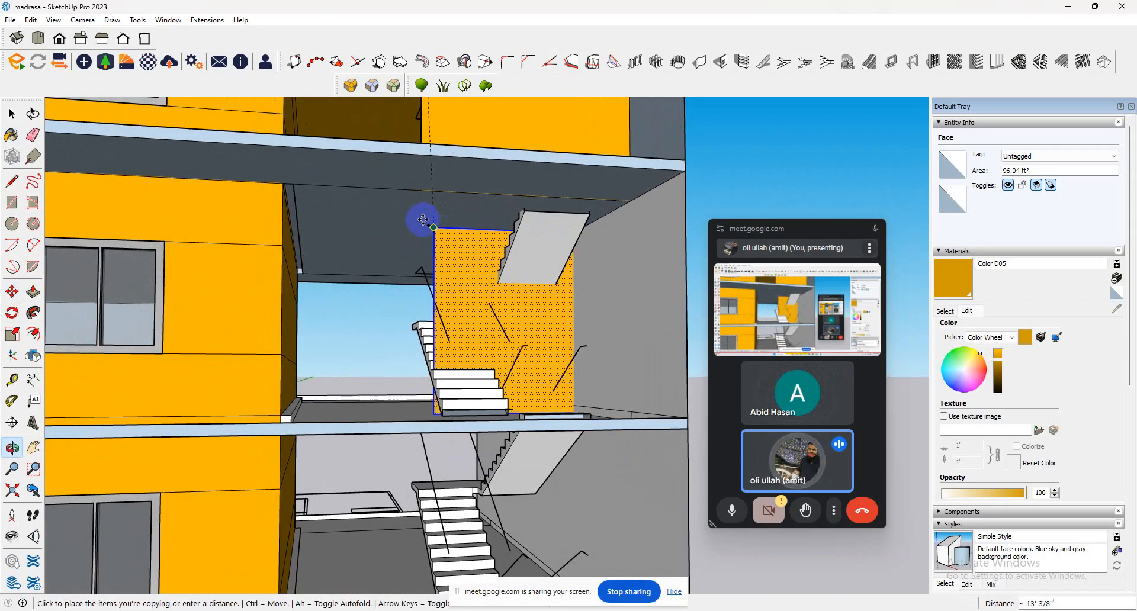
{"action": "left_click", "coordinate": [419, 194]}
{"action": "scroll", "coordinate": [405, 210], "scroll_direction": "down", "scroll_amount": 1}
{"action": "scroll", "coordinate": [405, 210], "scroll_direction": "down", "scroll_amount": 5}
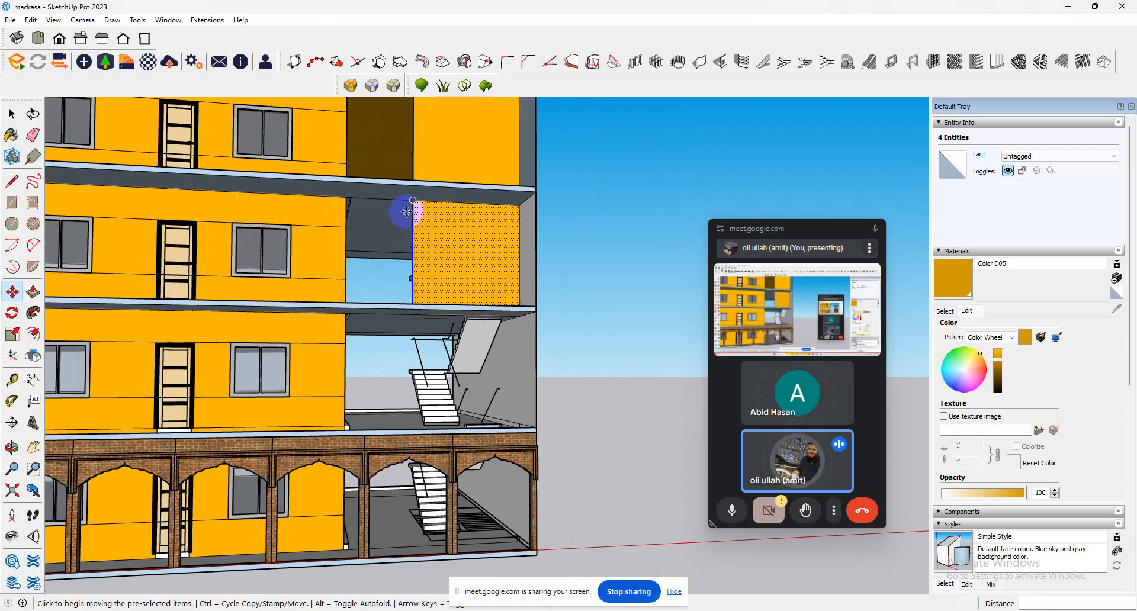
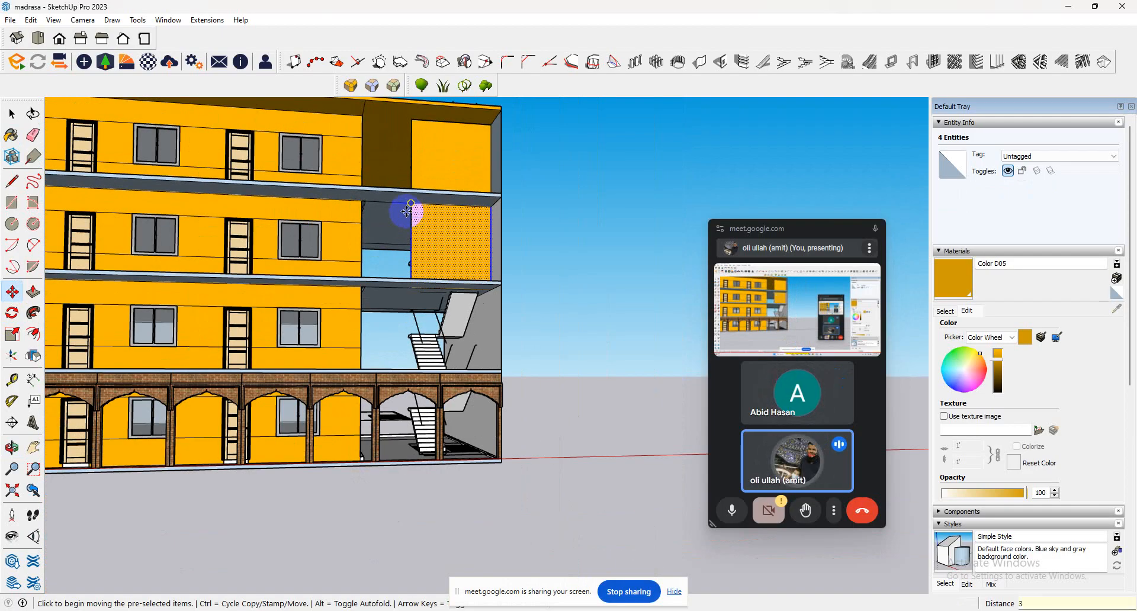
Array the painted wall panel copy 3 times straight down so the stair front on every lower floor is covered.
{"action": "key", "text": "Escape"}
{"action": "middle_click_drag", "start_coordinate": [399, 208], "coordinate": [363, 284]}
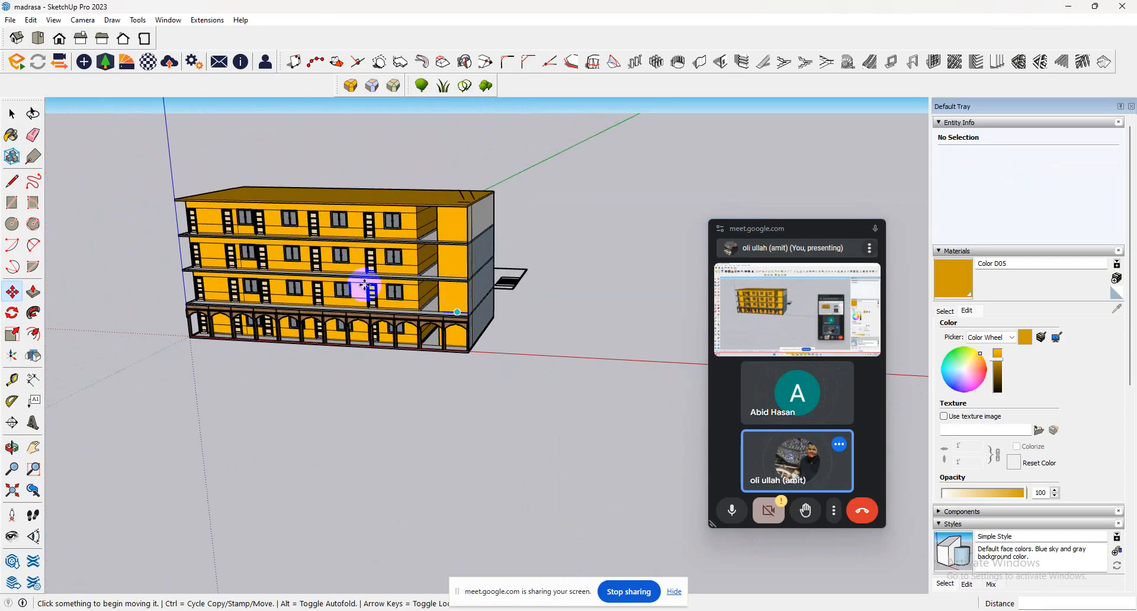
Select all four brick arcade components along the ground-floor veranda.
{"action": "left_click", "coordinate": [13, 116]}
{"action": "left_click", "coordinate": [379, 327]}
{"action": "scroll", "coordinate": [379, 326], "scroll_direction": "up", "scroll_amount": 4}
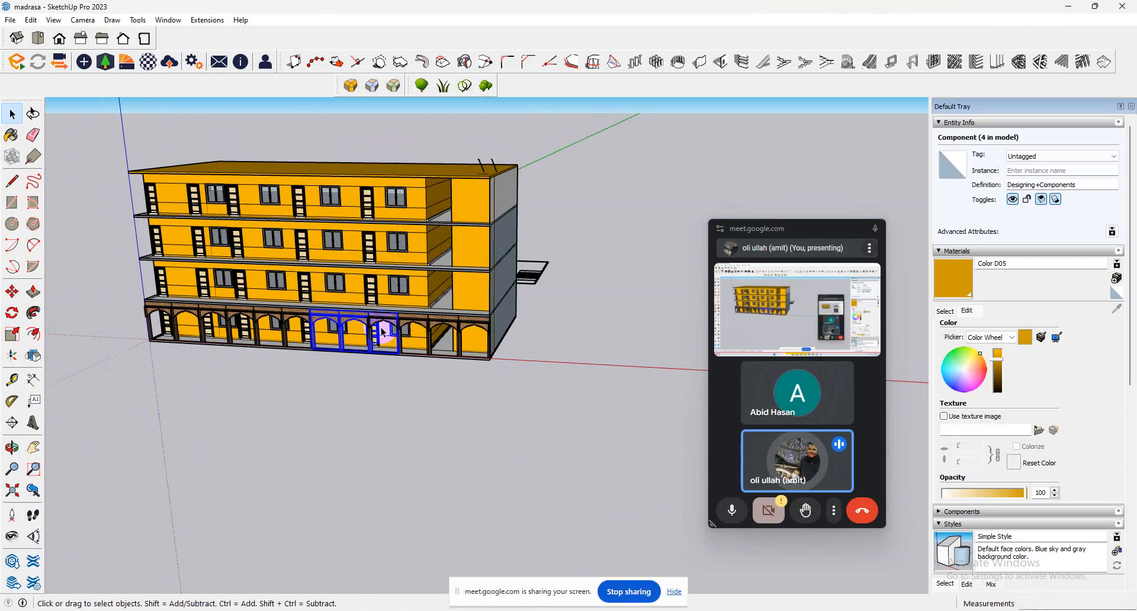
{"action": "left_click", "coordinate": [451, 326]}
{"action": "scroll", "coordinate": [400, 327], "scroll_direction": "up", "scroll_amount": 3}
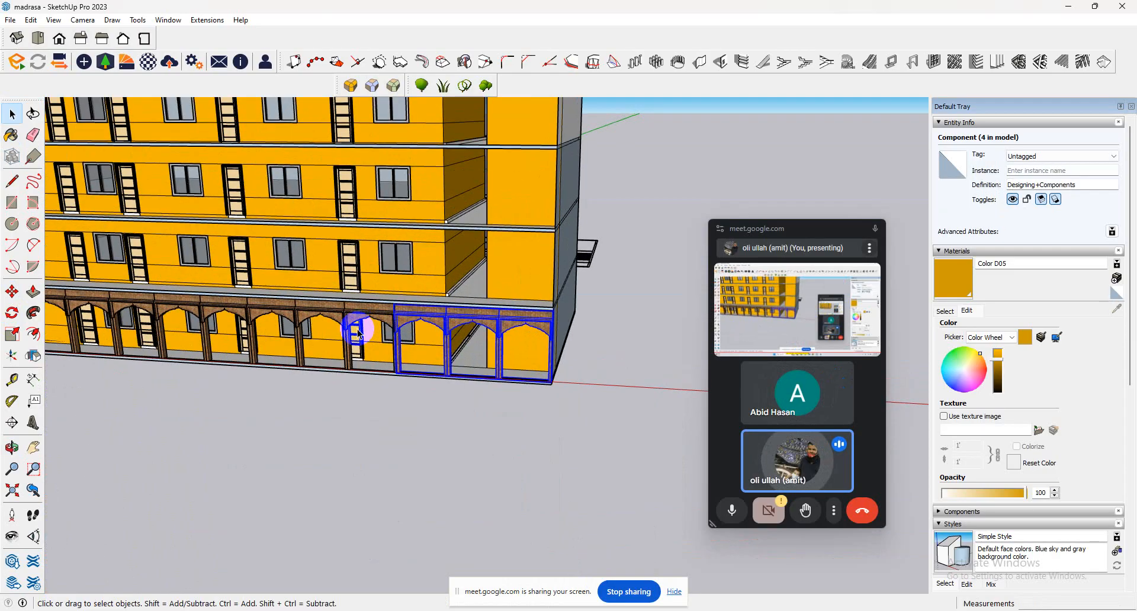
{"action": "left_click", "coordinate": [364, 315], "text": "shift"}
{"action": "left_click", "coordinate": [304, 308], "text": "shift"}
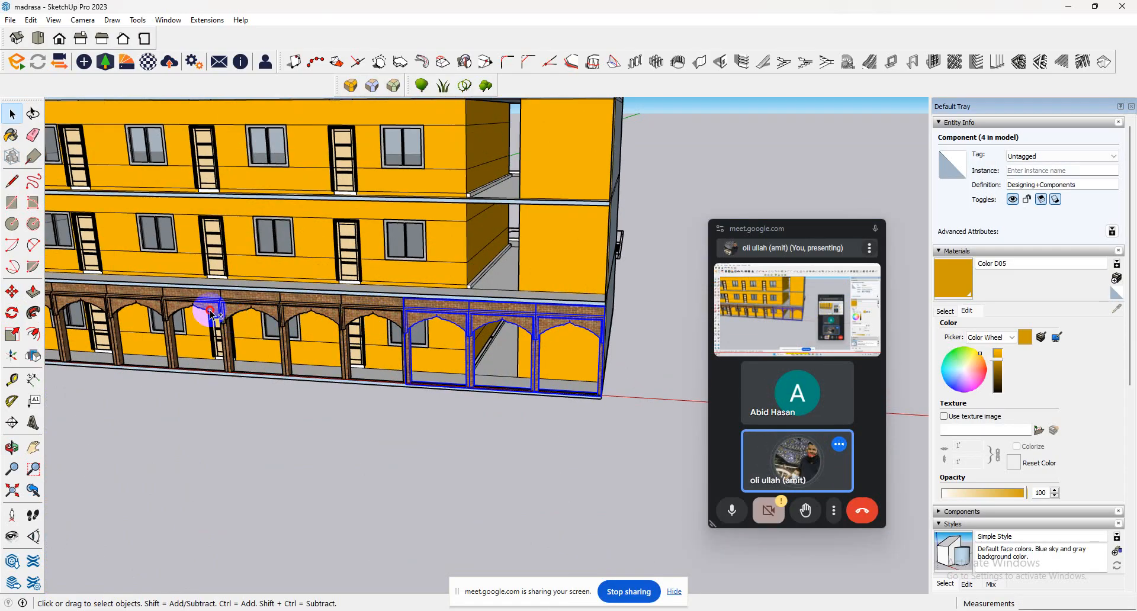
{"action": "left_click", "coordinate": [210, 312], "text": "shift"}
{"action": "left_click", "coordinate": [298, 307], "text": "shift"}
{"action": "scroll", "coordinate": [299, 349], "scroll_direction": "down", "scroll_amount": 3}
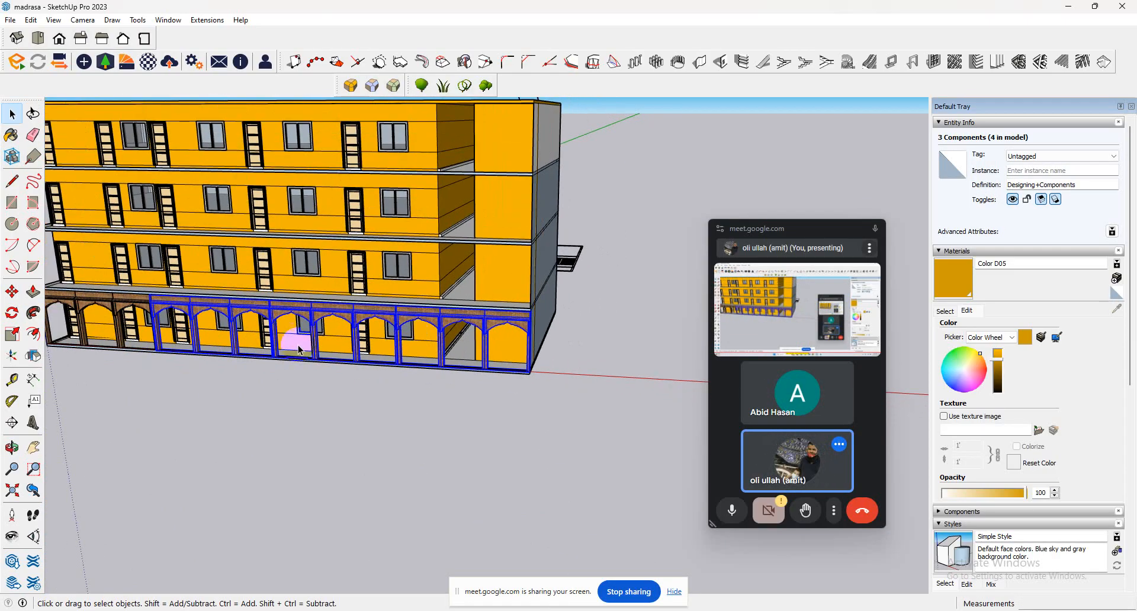
{"action": "left_click", "coordinate": [142, 314], "text": "shift"}
{"action": "scroll", "coordinate": [142, 314], "scroll_direction": "down", "scroll_amount": 4}
Try to copy the ground-floor arcades 9' 7" up to the first-floor slab, and undo the copy.
{"action": "left_click", "coordinate": [12, 292]}
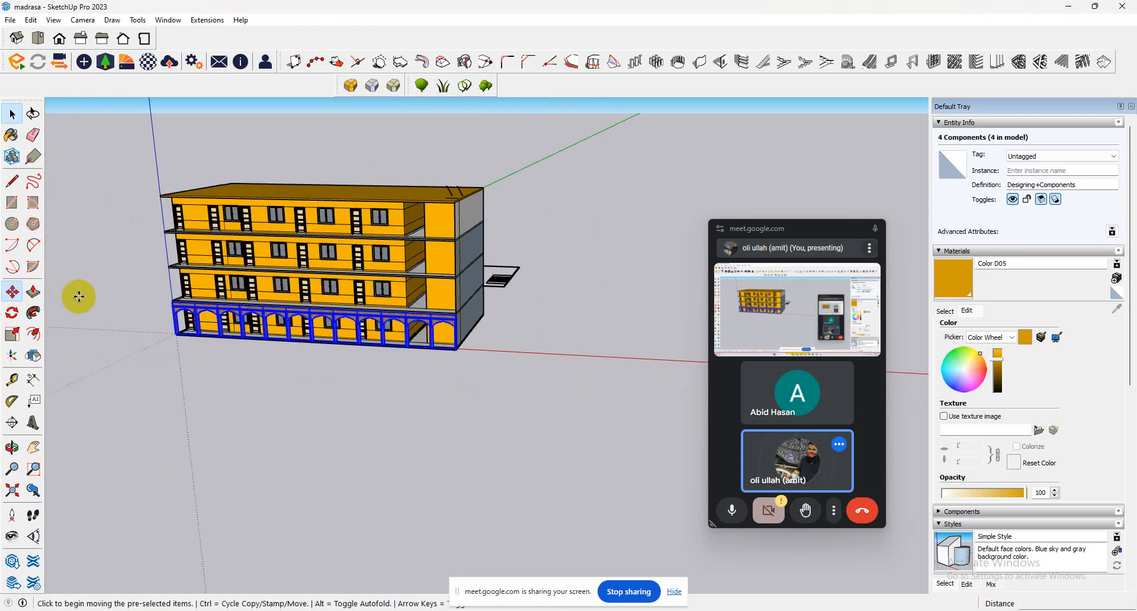
{"action": "left_click", "coordinate": [165, 330]}
{"action": "scroll", "coordinate": [168, 332], "scroll_direction": "up", "scroll_amount": 5}
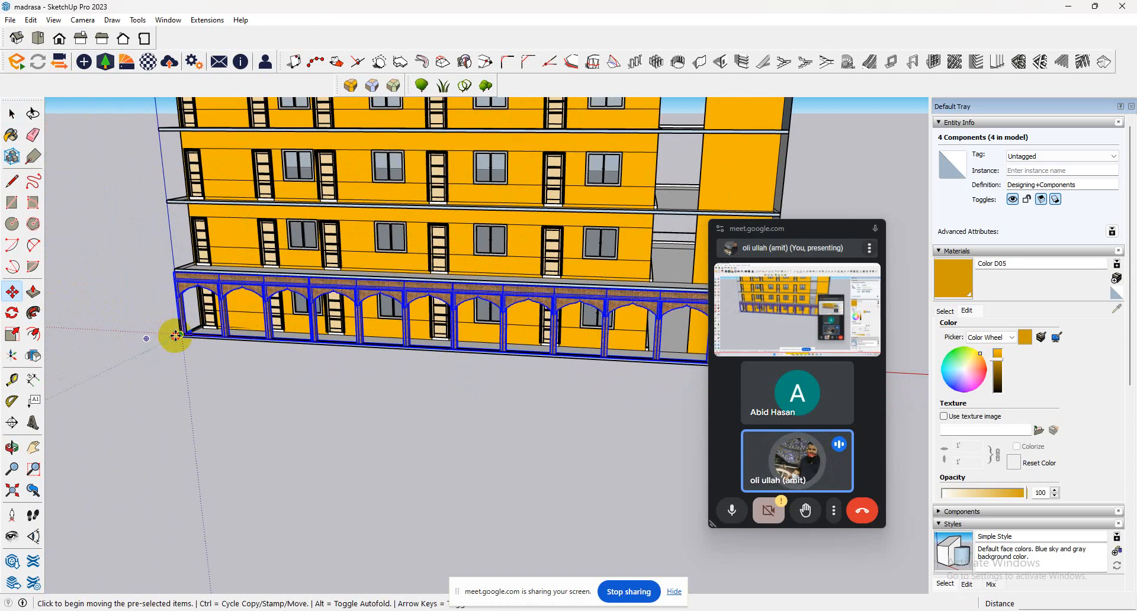
{"action": "key", "text": "ctrl"}
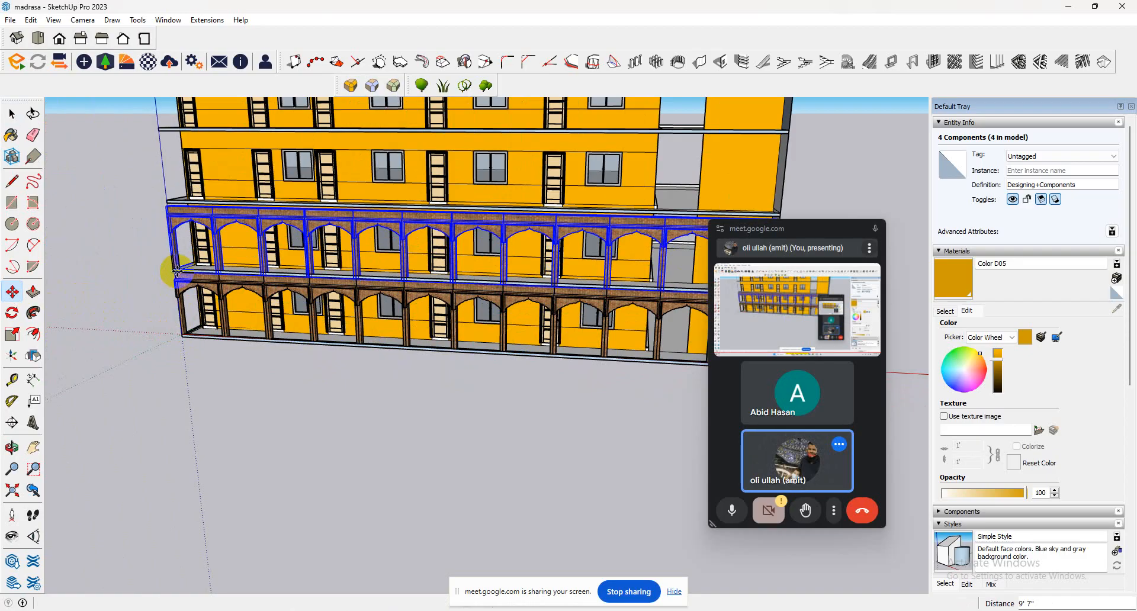
{"action": "left_click", "coordinate": [176, 271]}
{"action": "scroll", "coordinate": [296, 311], "scroll_direction": "down", "scroll_amount": 5}
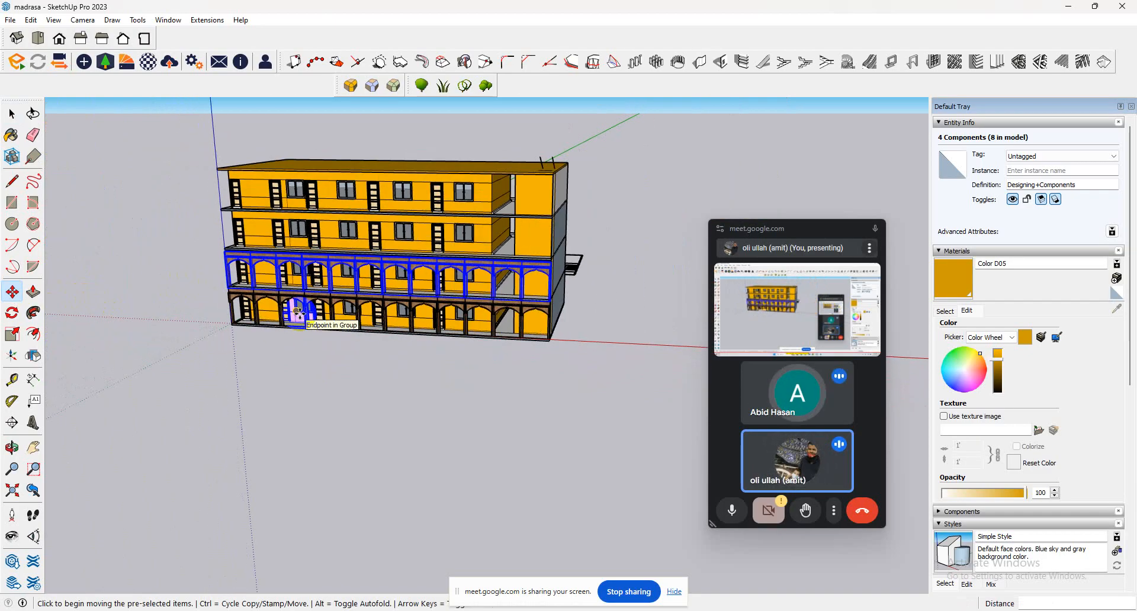
{"action": "scroll", "coordinate": [351, 282], "scroll_direction": "up", "scroll_amount": 10}
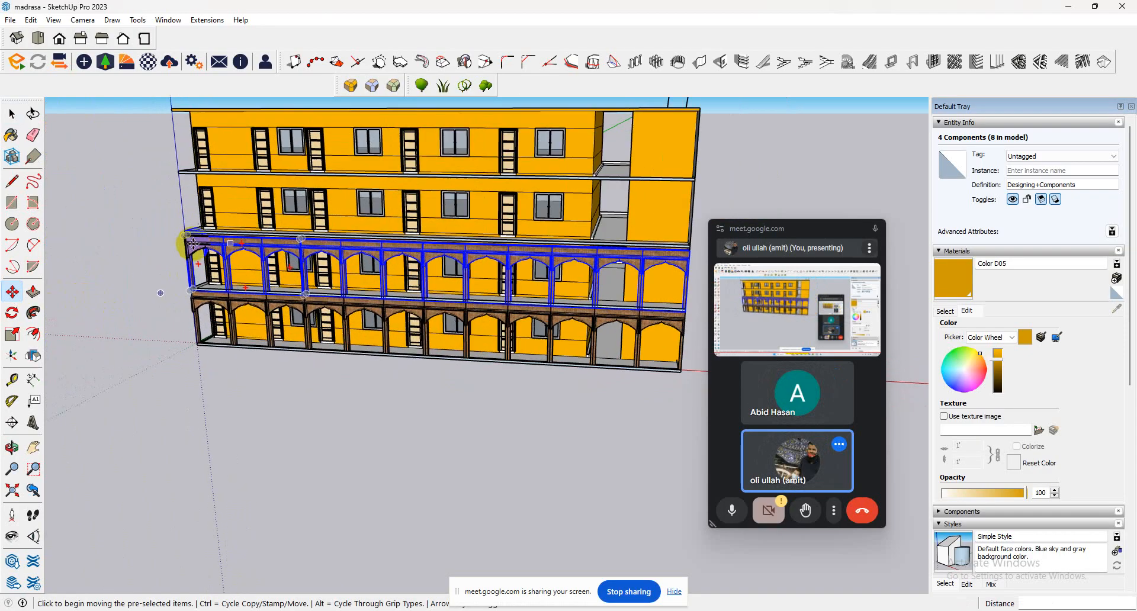
{"action": "middle_click", "coordinate": [351, 282]}
{"action": "middle_click_drag", "start_coordinate": [351, 282], "coordinate": [270, 330]}
{"action": "key", "text": "ctrl+z"}
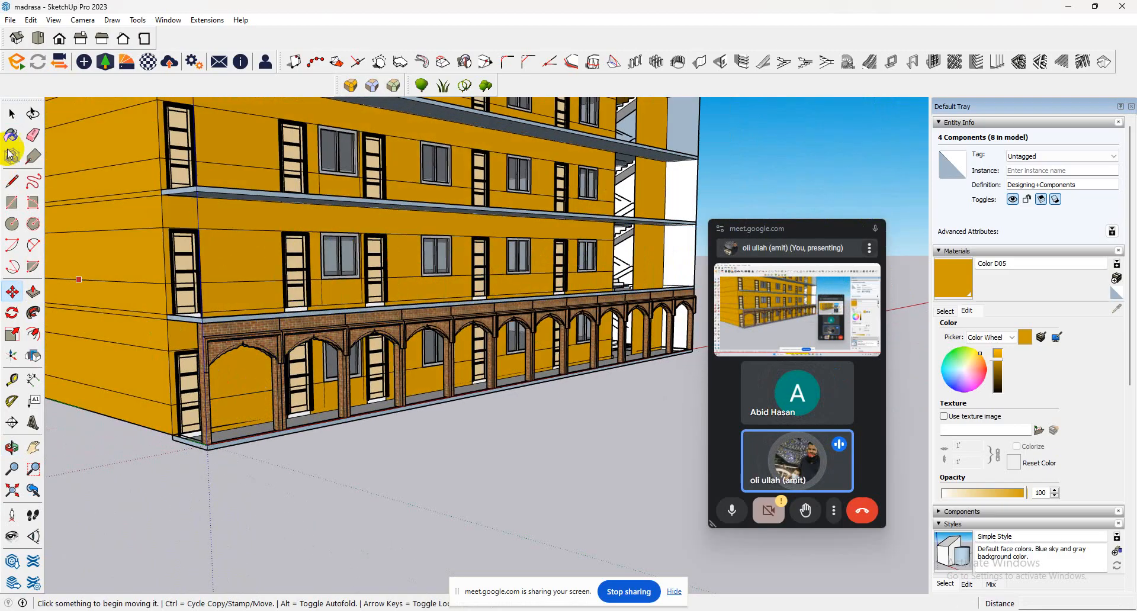
Select the four arcade components spanning the full length of the ground-floor veranda.
{"action": "left_click", "coordinate": [11, 115]}
{"action": "left_click", "coordinate": [332, 354]}
{"action": "left_click", "coordinate": [450, 334], "text": "shift"}
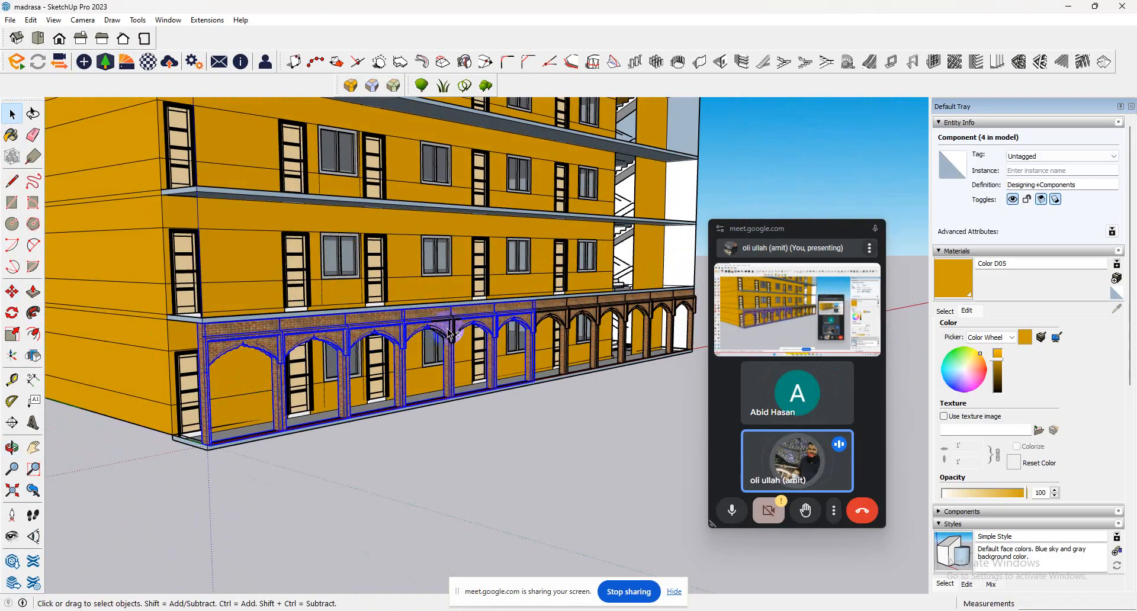
{"action": "left_click", "coordinate": [581, 322], "text": "shift"}
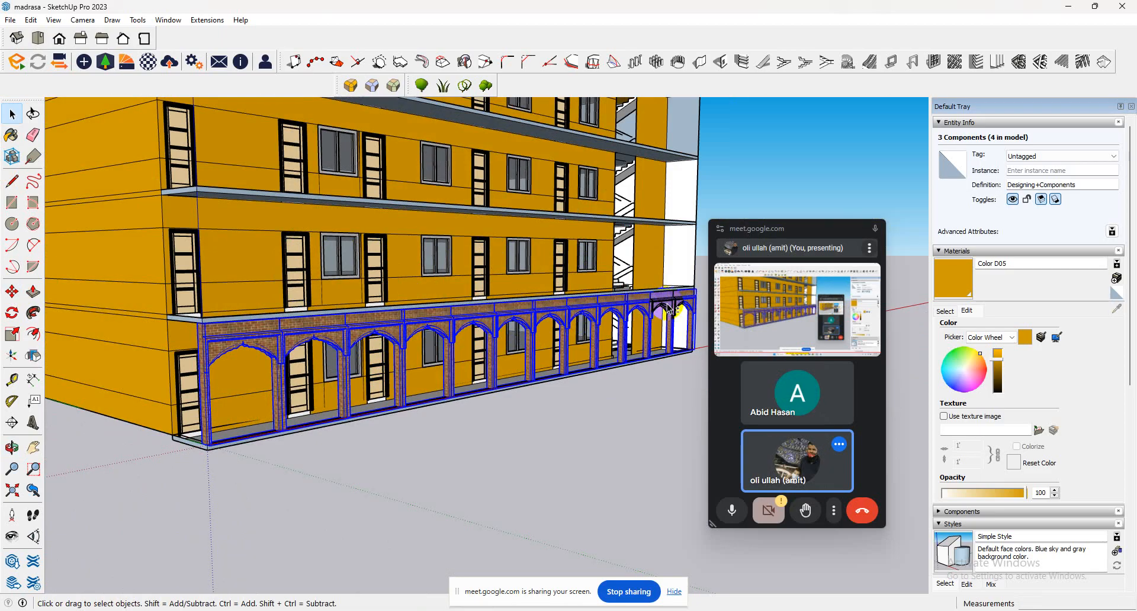
Copy the selected arcades 10' up from their base corner, array three copies to the upper floors, and clear the selection.
{"action": "left_click", "coordinate": [11, 291]}
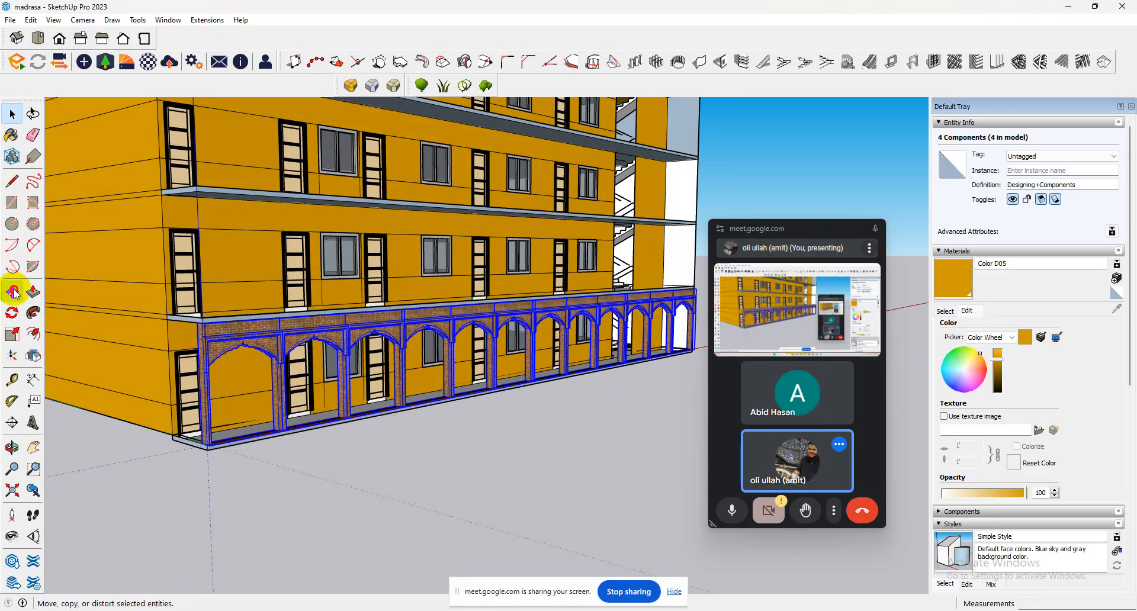
{"action": "left_click", "coordinate": [207, 446]}
{"action": "key", "text": "ctrl"}
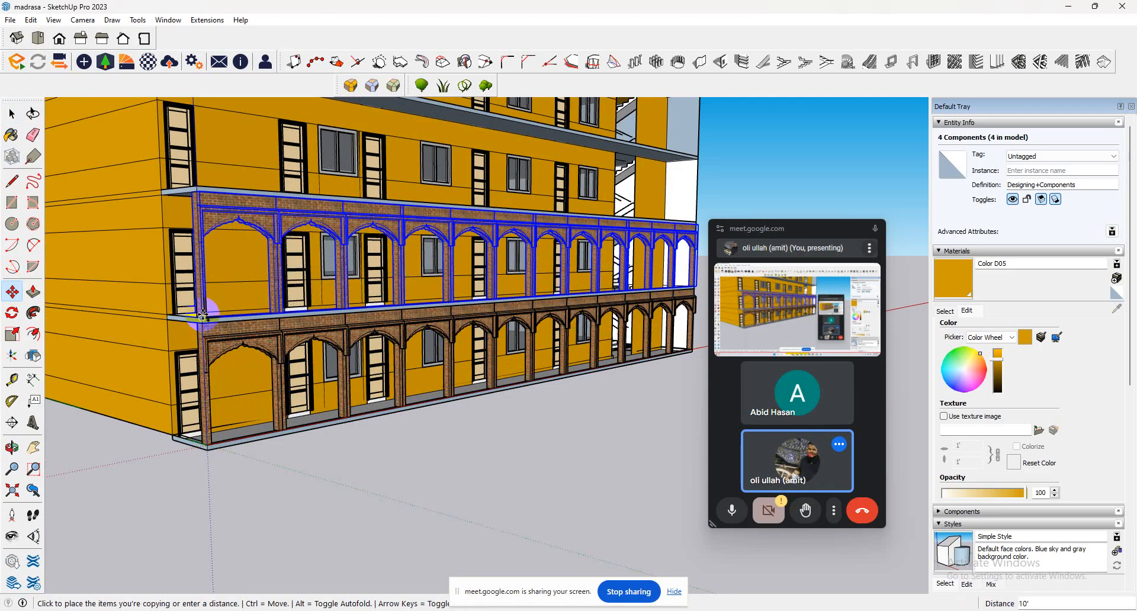
{"action": "left_click", "coordinate": [202, 315]}
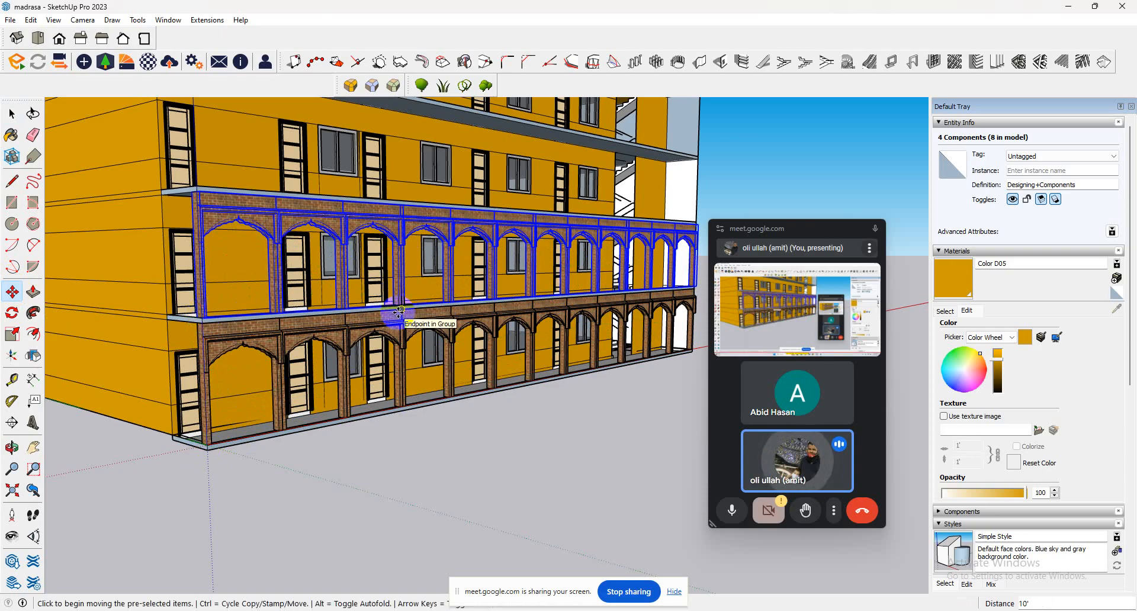
{"action": "key", "text": "Return"}
{"action": "key", "text": "ctrl+t"}
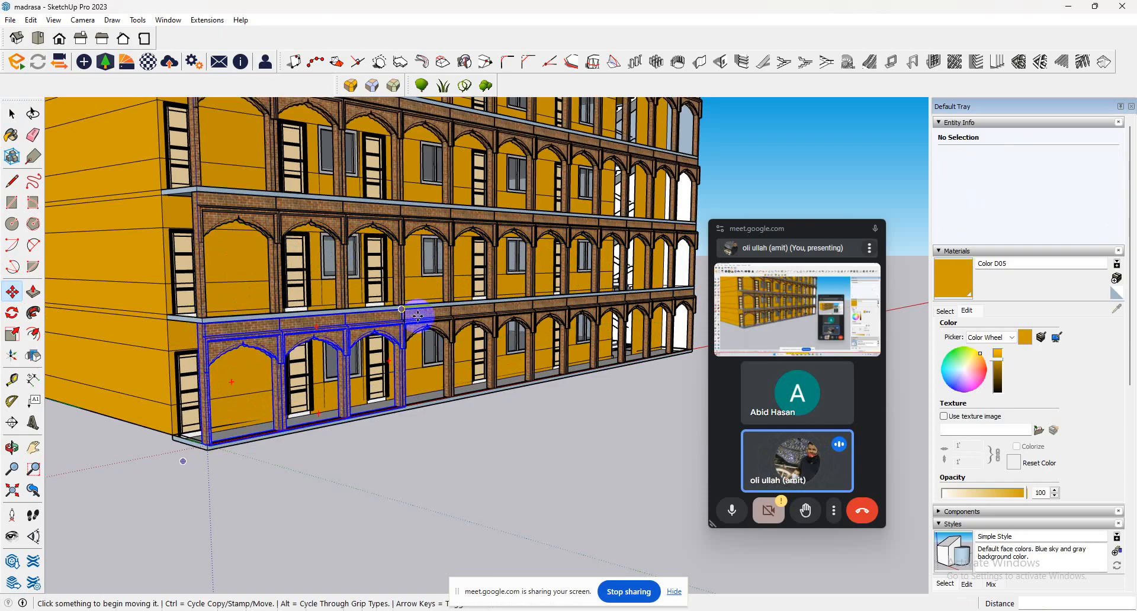
Examine the arcades on all four floors from the front, from above and around the veranda's open end.
{"action": "middle_click_drag", "start_coordinate": [393, 315], "coordinate": [305, 330]}
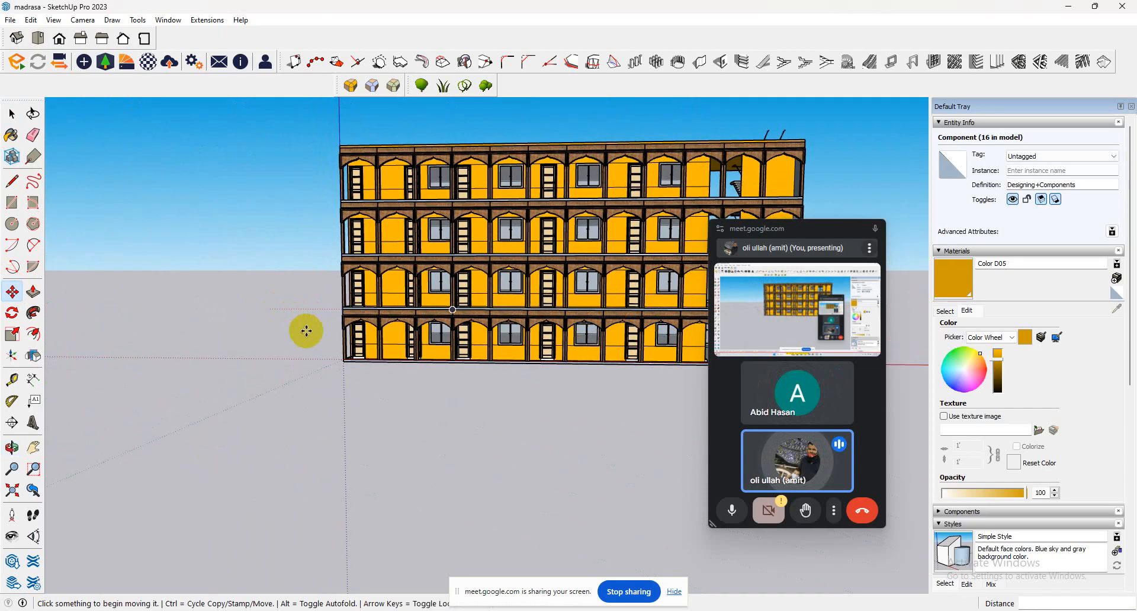
{"action": "scroll", "coordinate": [304, 330], "scroll_direction": "down", "scroll_amount": 3}
{"action": "middle_click_drag", "start_coordinate": [519, 260], "coordinate": [511, 339]}
{"action": "scroll", "coordinate": [544, 333], "scroll_direction": "up", "scroll_amount": 6}
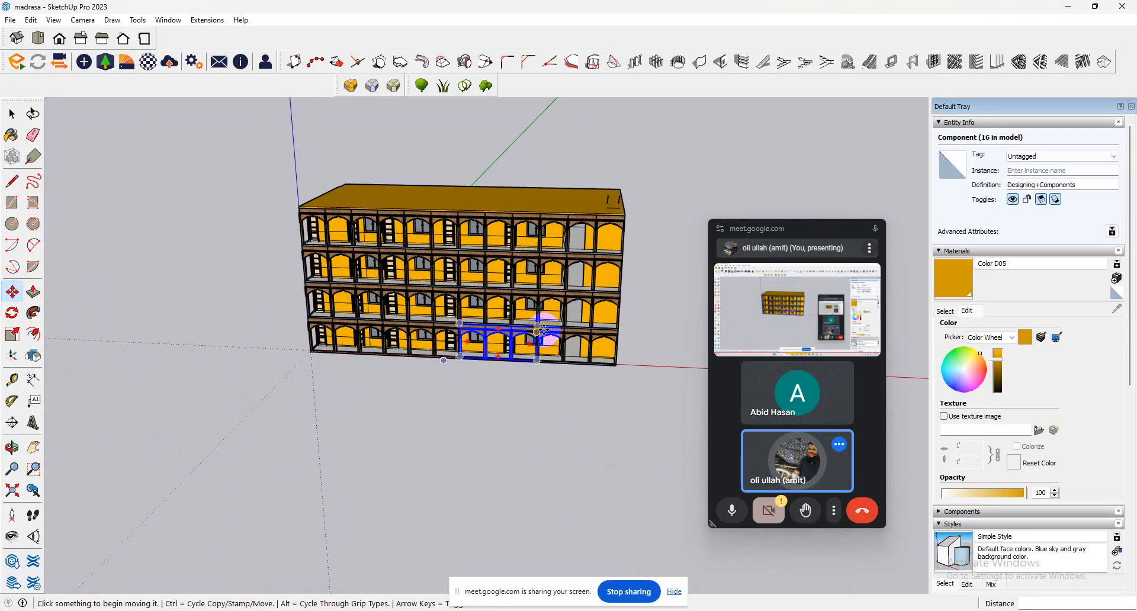
{"action": "left_click", "coordinate": [12, 115]}
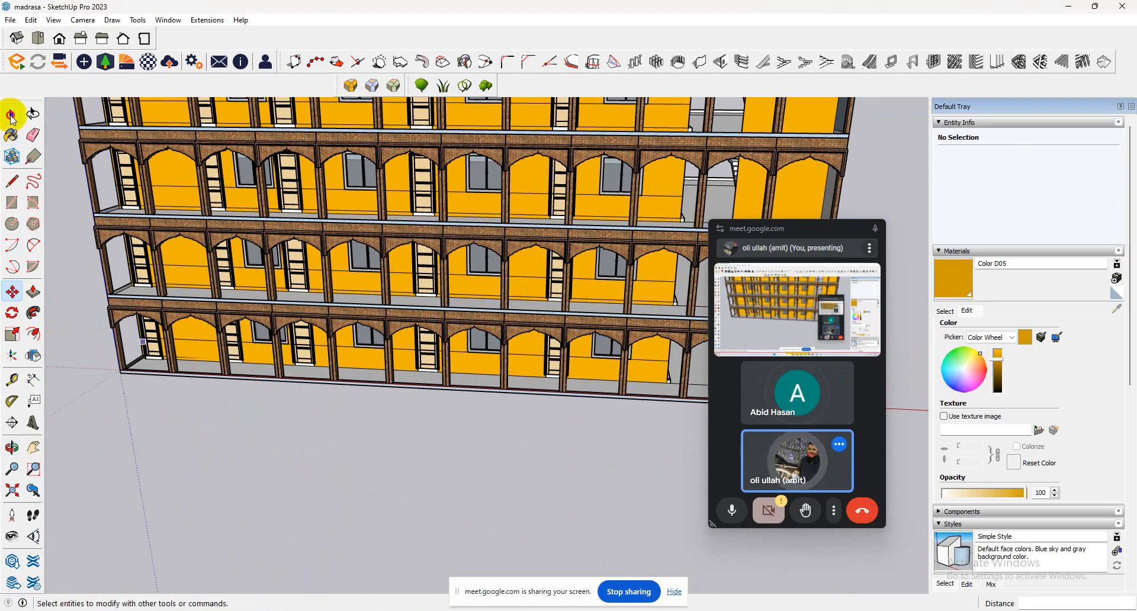
{"action": "left_click", "coordinate": [264, 253]}
{"action": "left_click", "coordinate": [332, 268]}
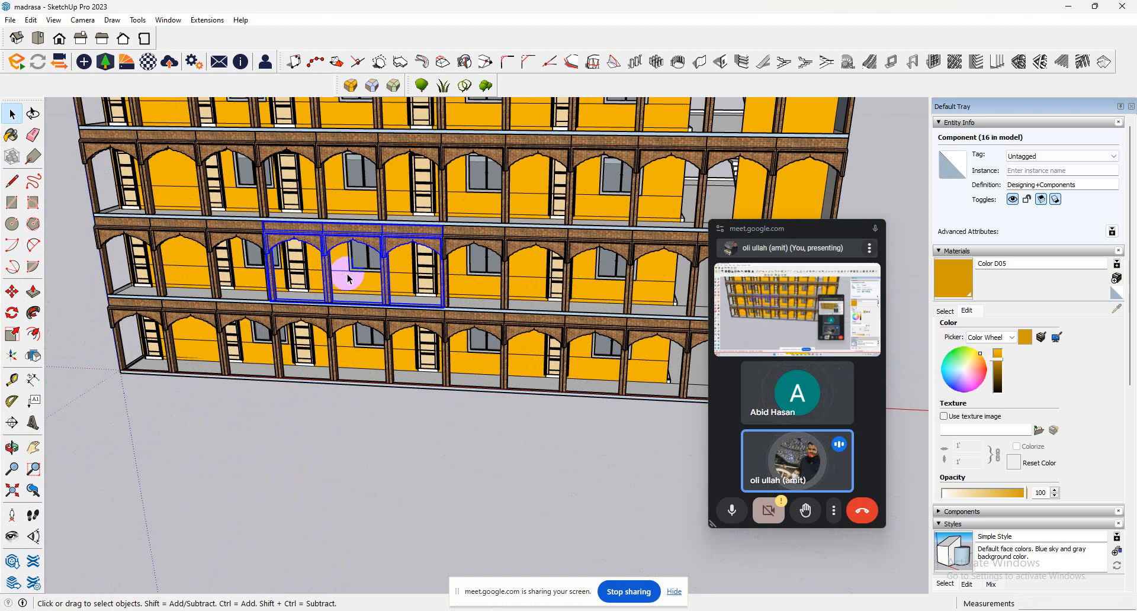
{"action": "double_click", "coordinate": [348, 274]}
{"action": "mouse_move", "coordinate": [377, 343]}
{"action": "middle_mouse_down"}
{"action": "mouse_move", "coordinate": [393, 254]}
{"action": "mouse_move", "coordinate": [393, 322]}
{"action": "mouse_move", "coordinate": [372, 335]}
{"action": "middle_mouse_up"}
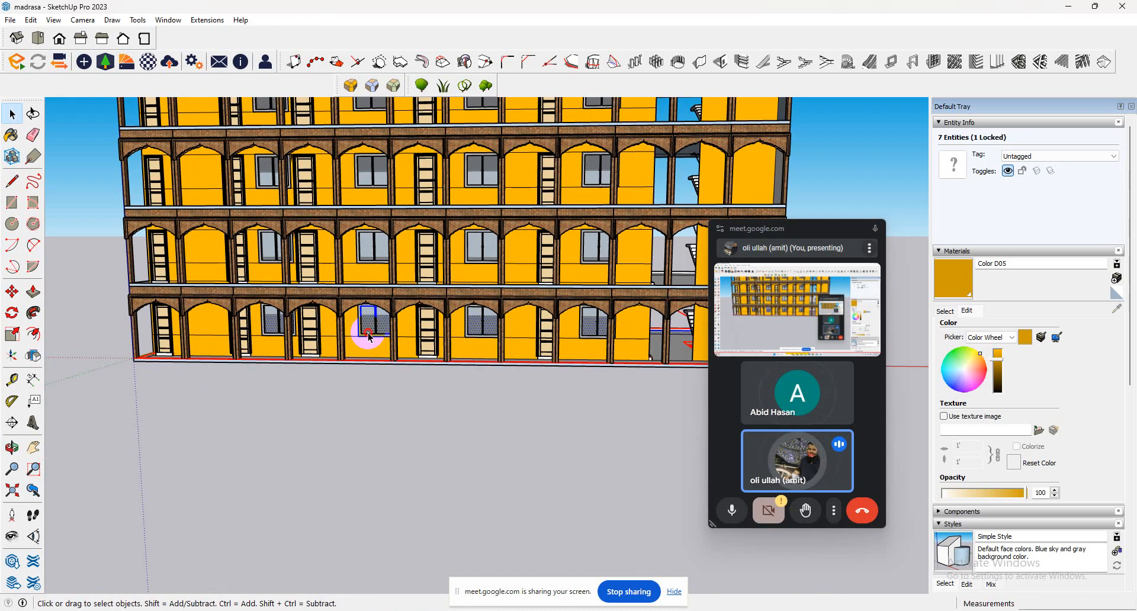
{"action": "double_click", "coordinate": [368, 337]}
{"action": "middle_click_drag", "start_coordinate": [69, 337], "coordinate": [545, 401]}
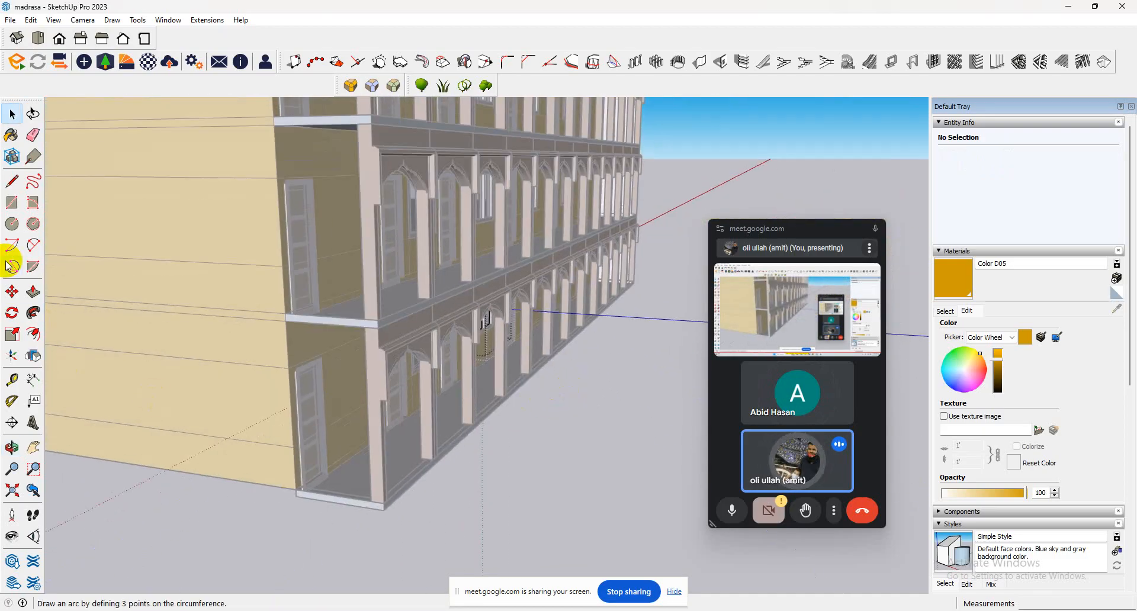
{"action": "left_click", "coordinate": [191, 21]}
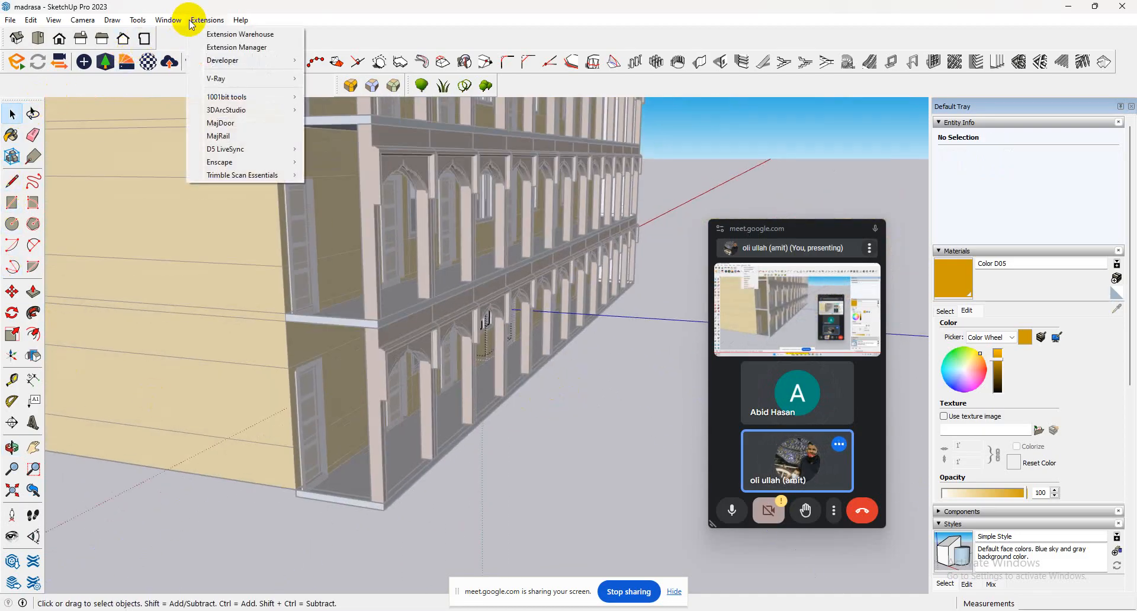
{"action": "left_click", "coordinate": [231, 124]}
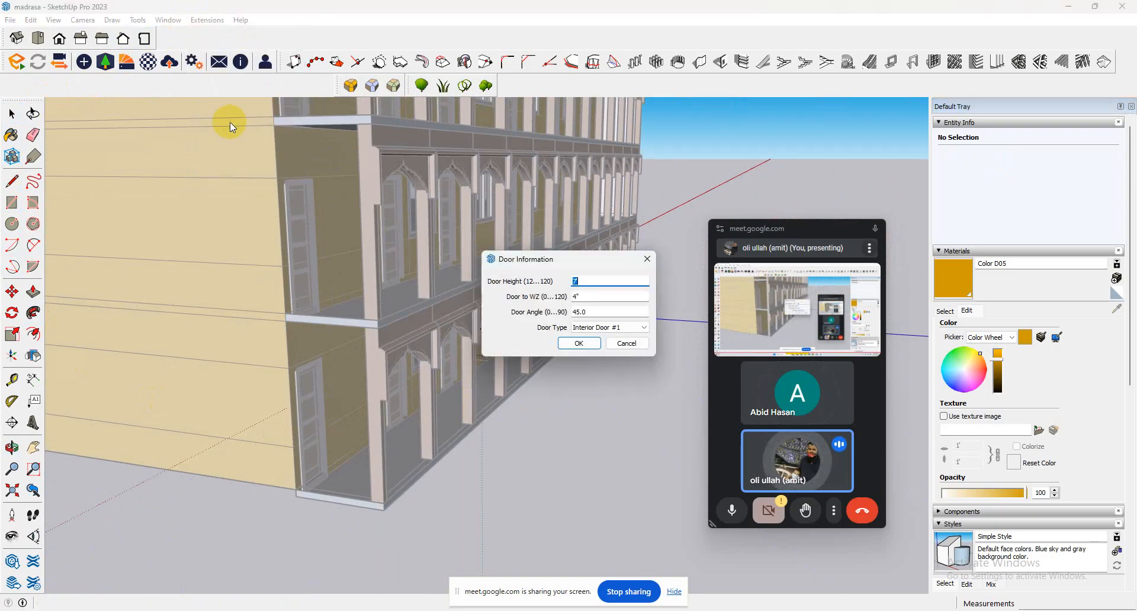
{"action": "left_click", "coordinate": [616, 343]}
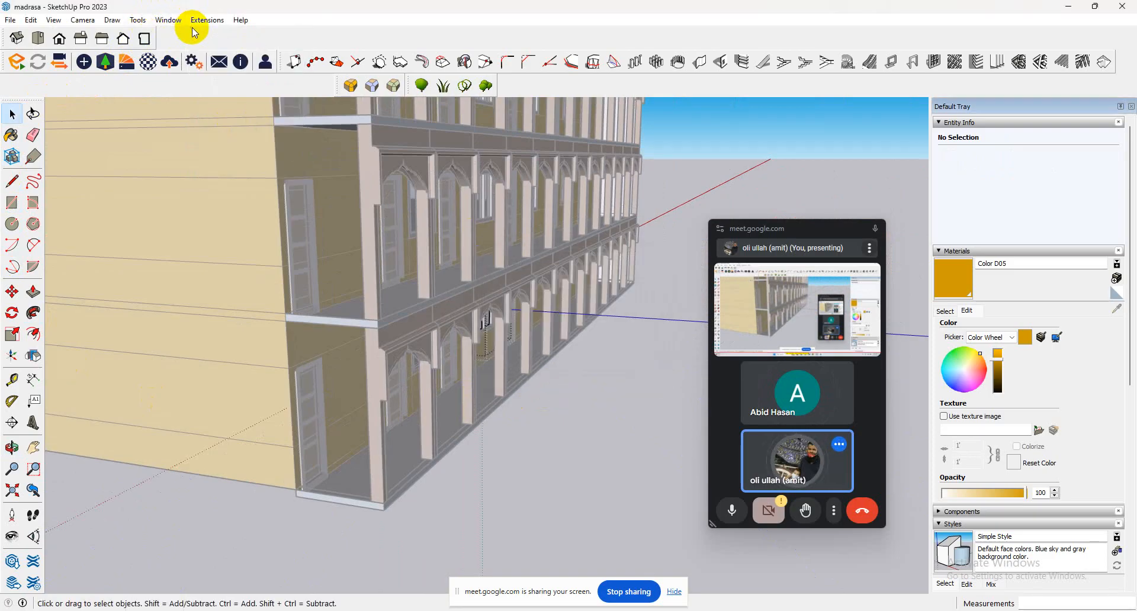
Start a MajRail railing of type A and run it across the open end of the ground-floor veranda to the corner column.
{"action": "left_click", "coordinate": [202, 21]}
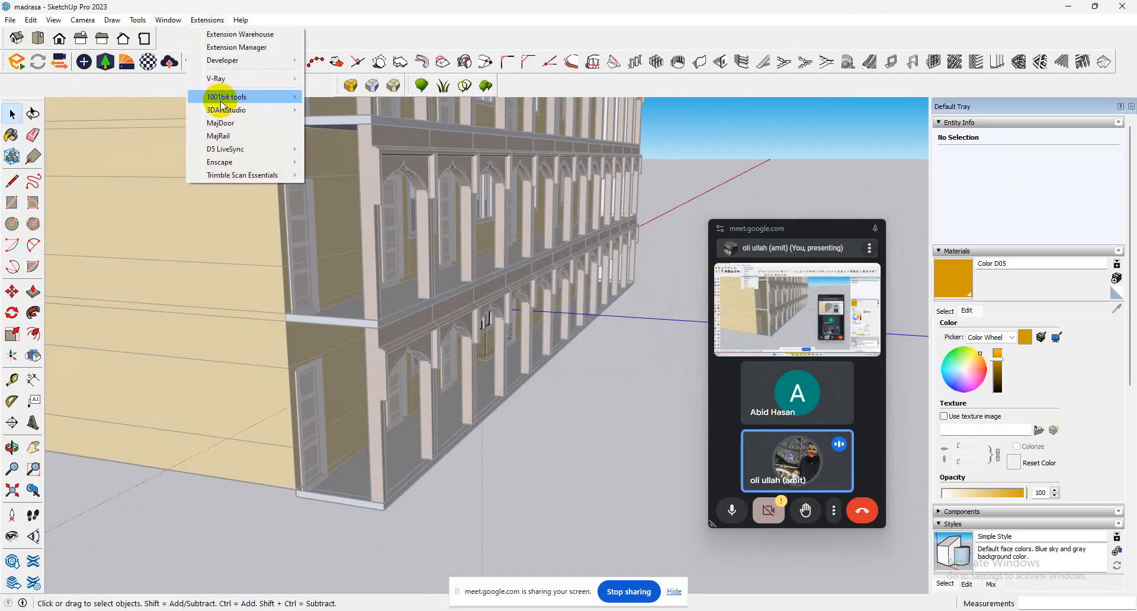
{"action": "left_click", "coordinate": [243, 140]}
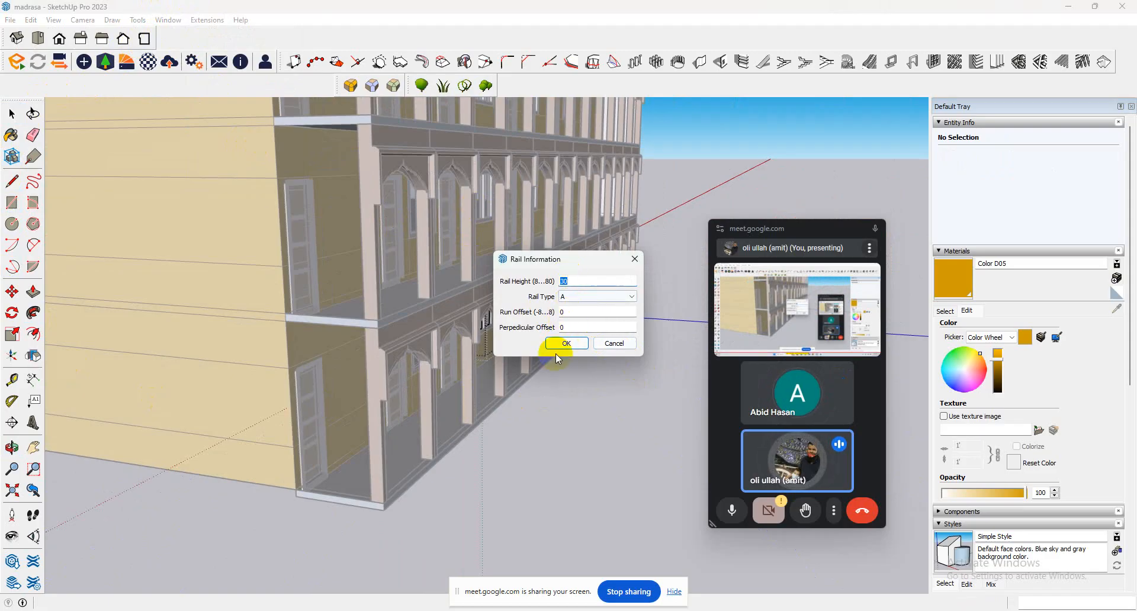
{"action": "left_click", "coordinate": [565, 343]}
{"action": "left_click", "coordinate": [621, 346]}
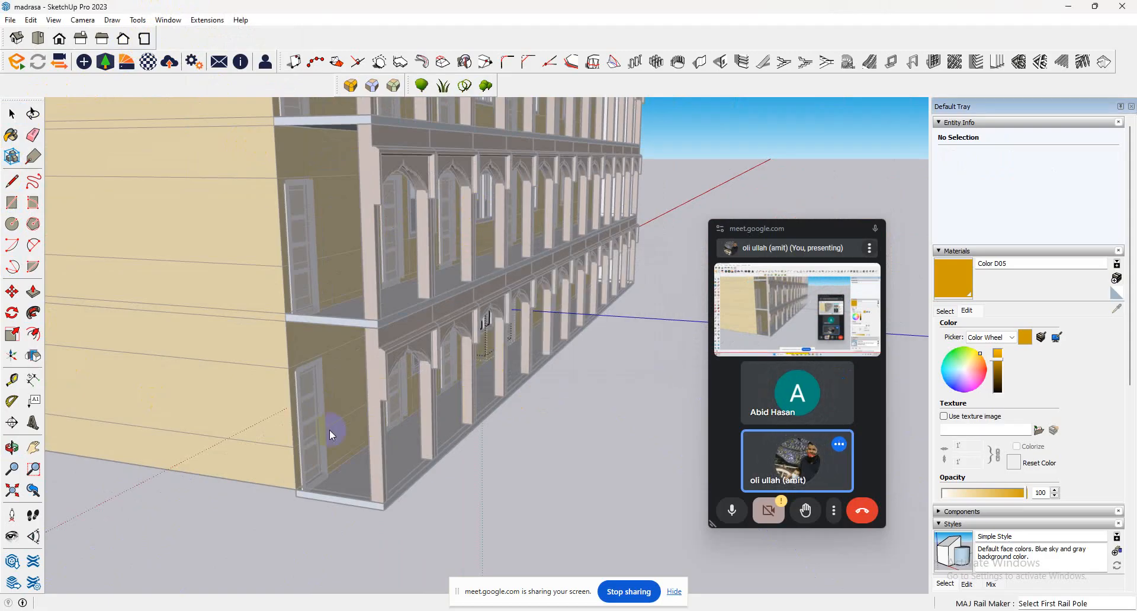
{"action": "left_click", "coordinate": [295, 489]}
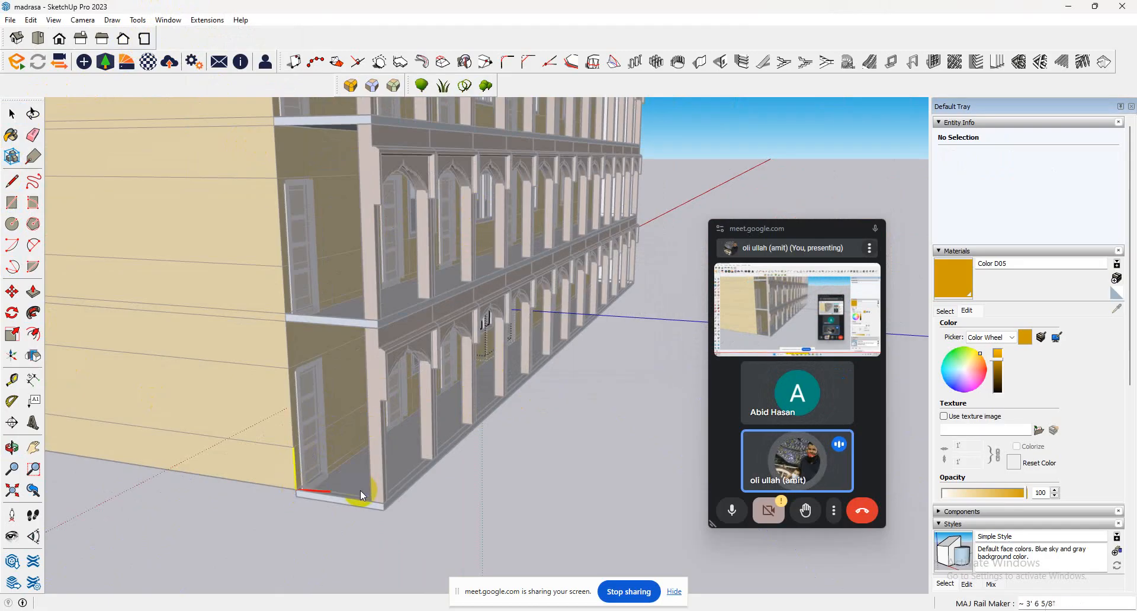
{"action": "left_click", "coordinate": [374, 499]}
Run the railing about 84' along the ground-floor veranda front to the far corner column and finish the rail command.
{"action": "middle_click_drag", "start_coordinate": [511, 395], "coordinate": [10, 450]}
{"action": "scroll", "coordinate": [157, 406], "scroll_direction": "down", "scroll_amount": 5}
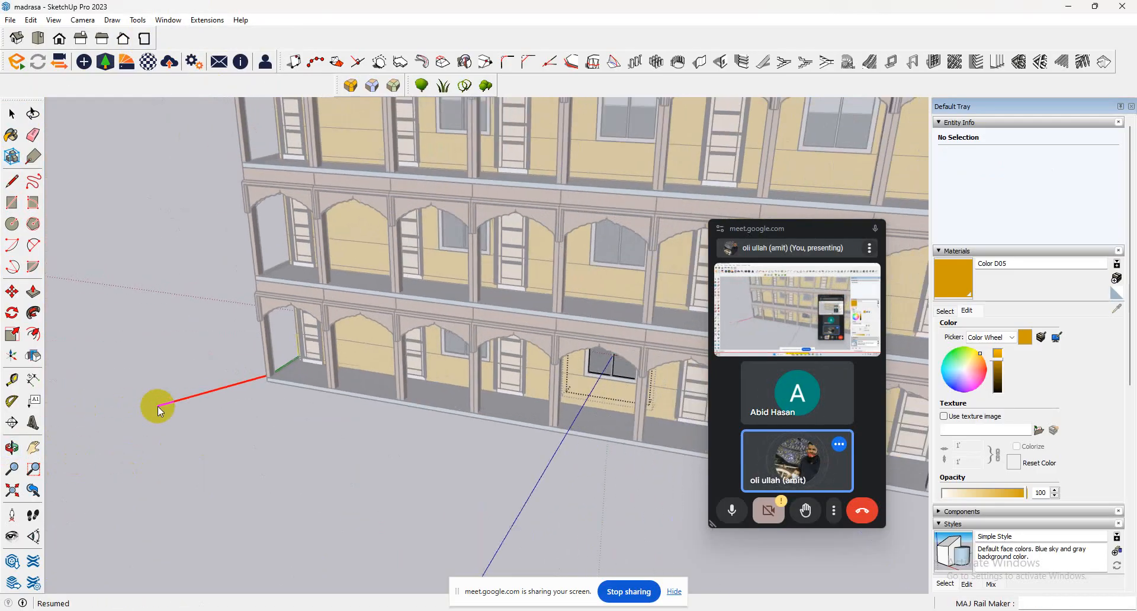
{"action": "scroll", "coordinate": [159, 406], "scroll_direction": "down", "scroll_amount": 3}
{"action": "middle_click_drag", "start_coordinate": [158, 406], "coordinate": [584, 536]}
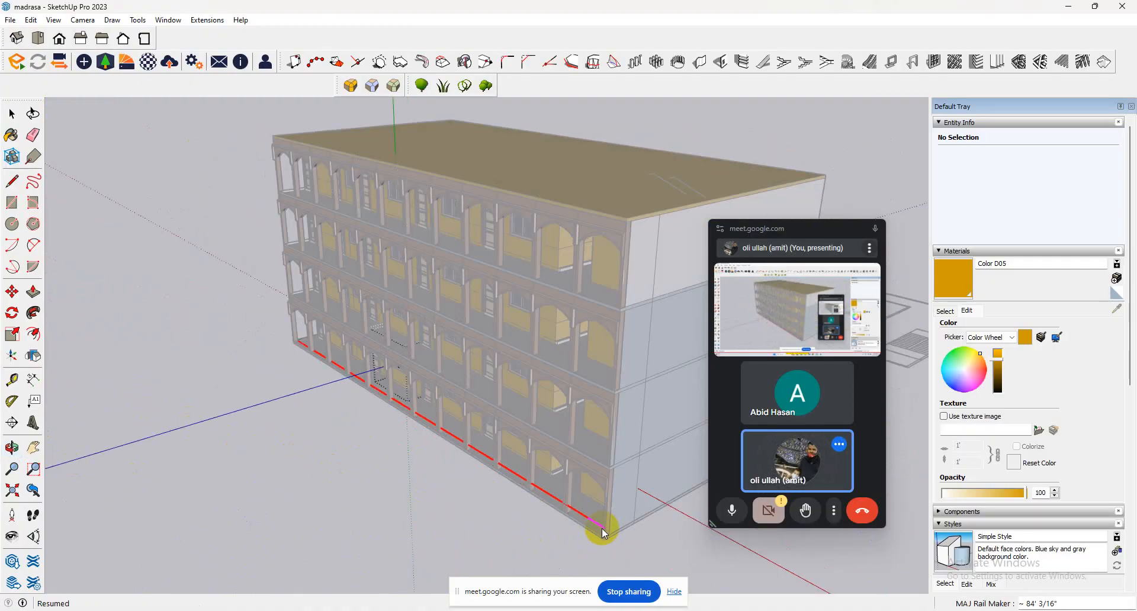
{"action": "scroll", "coordinate": [603, 533], "scroll_direction": "up", "scroll_amount": 1}
{"action": "scroll", "coordinate": [604, 541], "scroll_direction": "up", "scroll_amount": 2}
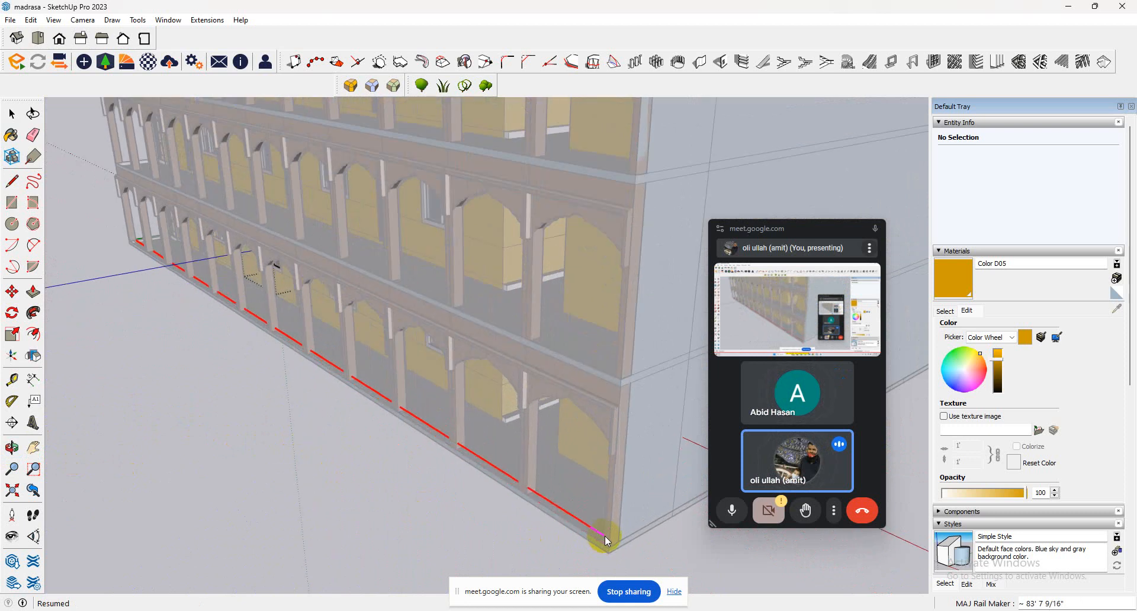
{"action": "left_click", "coordinate": [607, 541]}
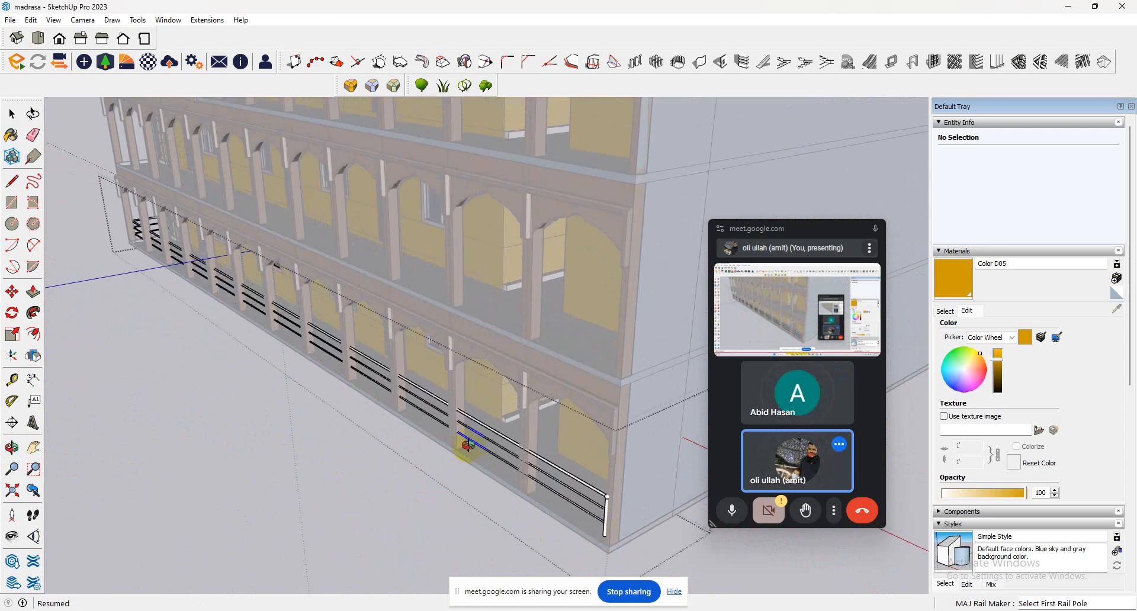
{"action": "middle_click_drag", "start_coordinate": [468, 445], "coordinate": [355, 331]}
{"action": "left_click", "coordinate": [13, 113]}
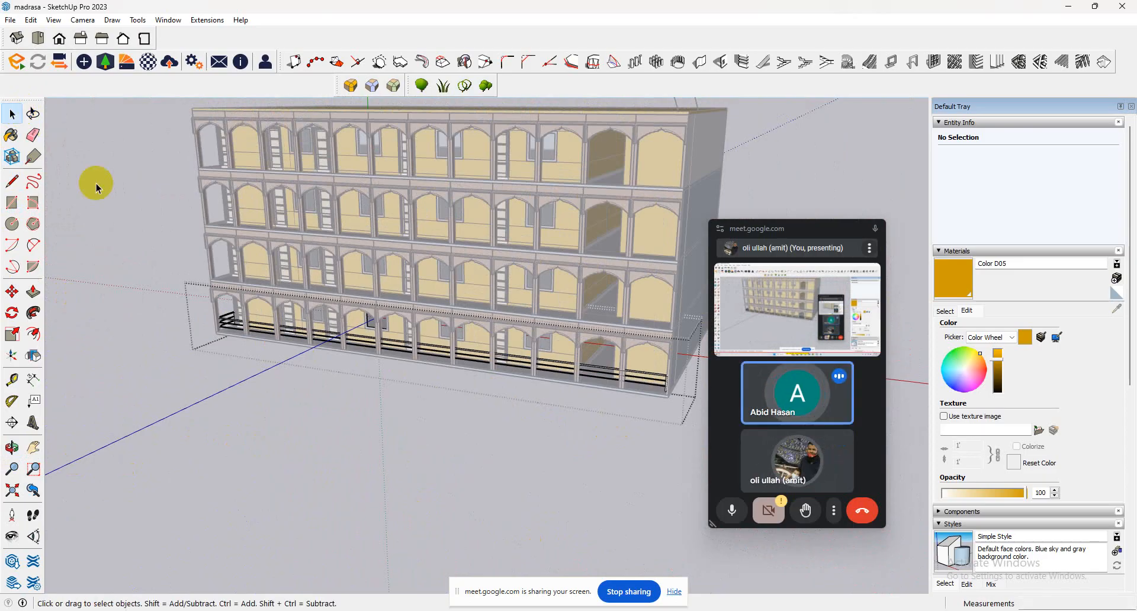
Close the railing group that is open for editing and select the whole ground-floor veranda railing.
{"action": "left_click", "coordinate": [127, 226]}
{"action": "scroll", "coordinate": [534, 355], "scroll_direction": "up", "scroll_amount": 2}
{"action": "left_click", "coordinate": [543, 372]}
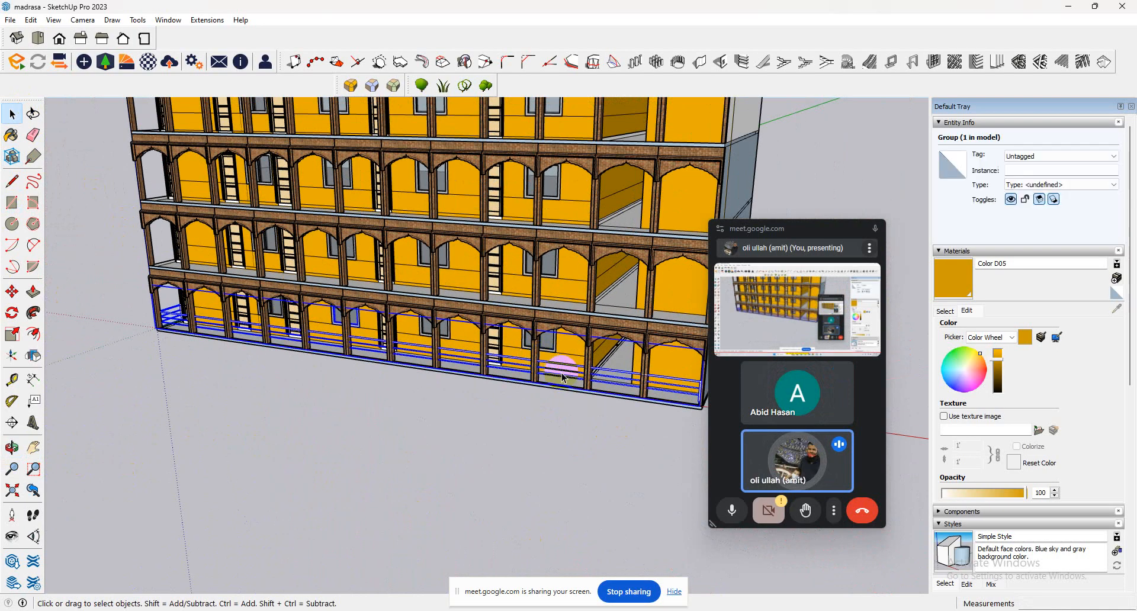
{"action": "left_click", "coordinate": [567, 371]}
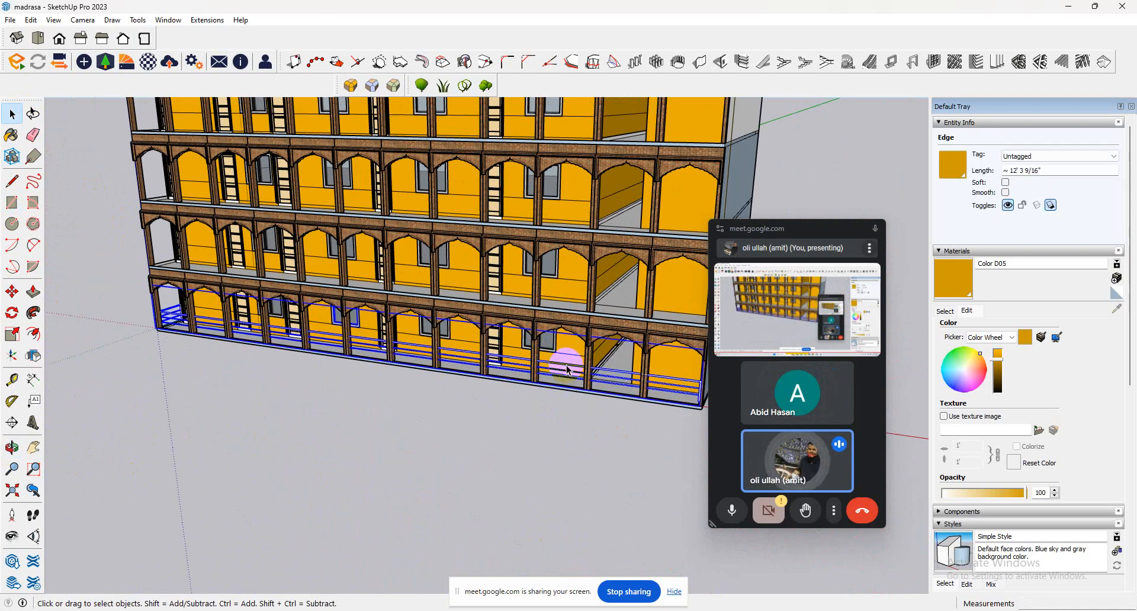
Try to copy the ground-floor railing about 9' 7" up from its base corner to the floor above.
{"action": "left_click", "coordinate": [12, 292]}
{"action": "key", "text": "ctrl"}
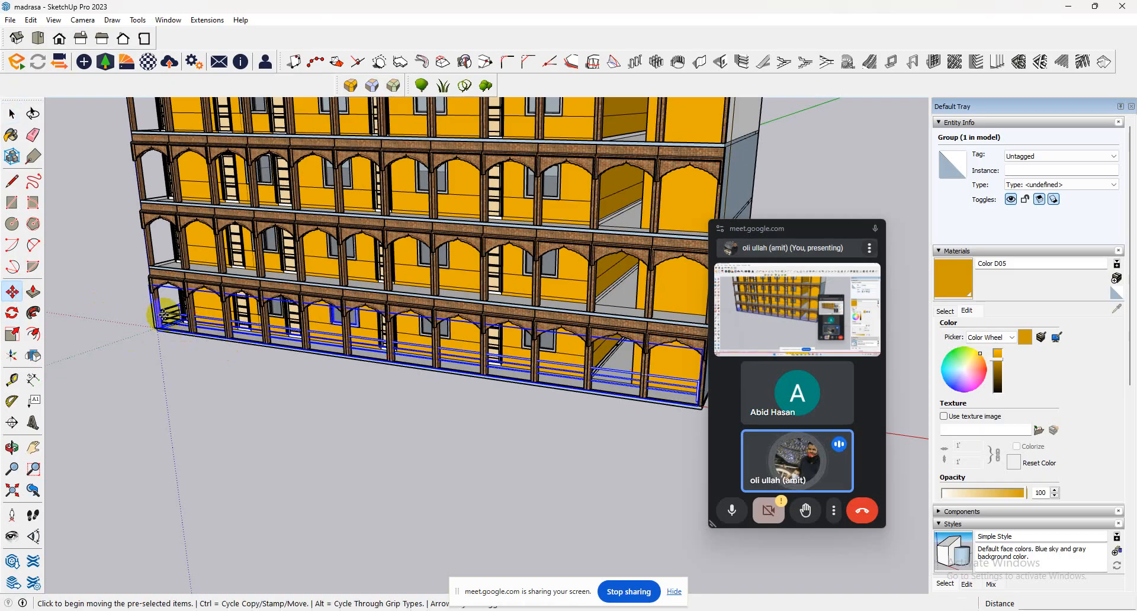
{"action": "left_click", "coordinate": [159, 329]}
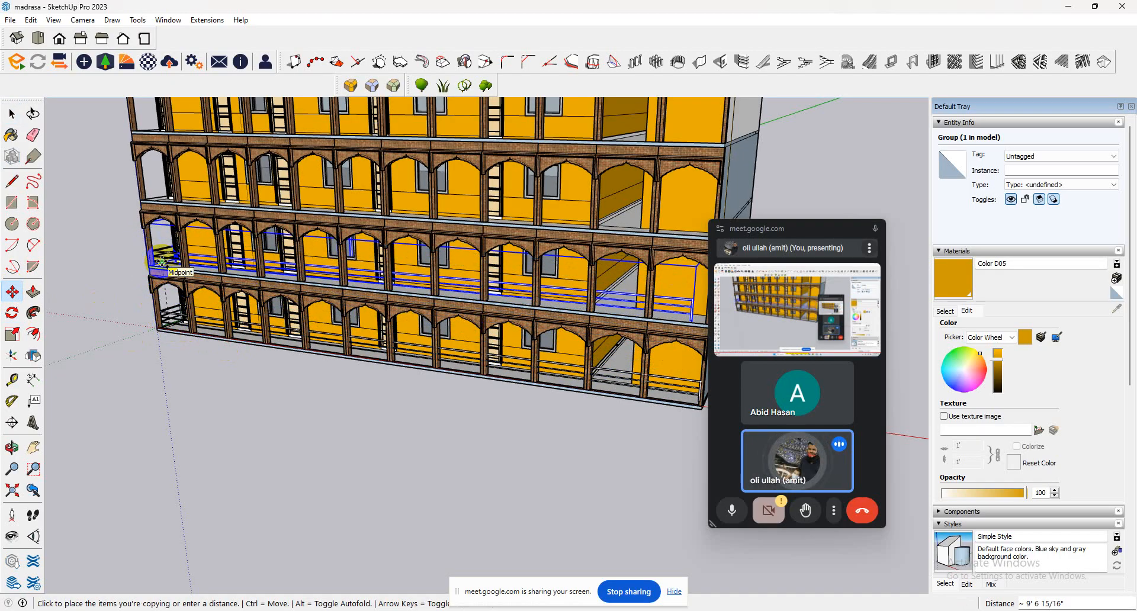
{"action": "left_click", "coordinate": [161, 261]}
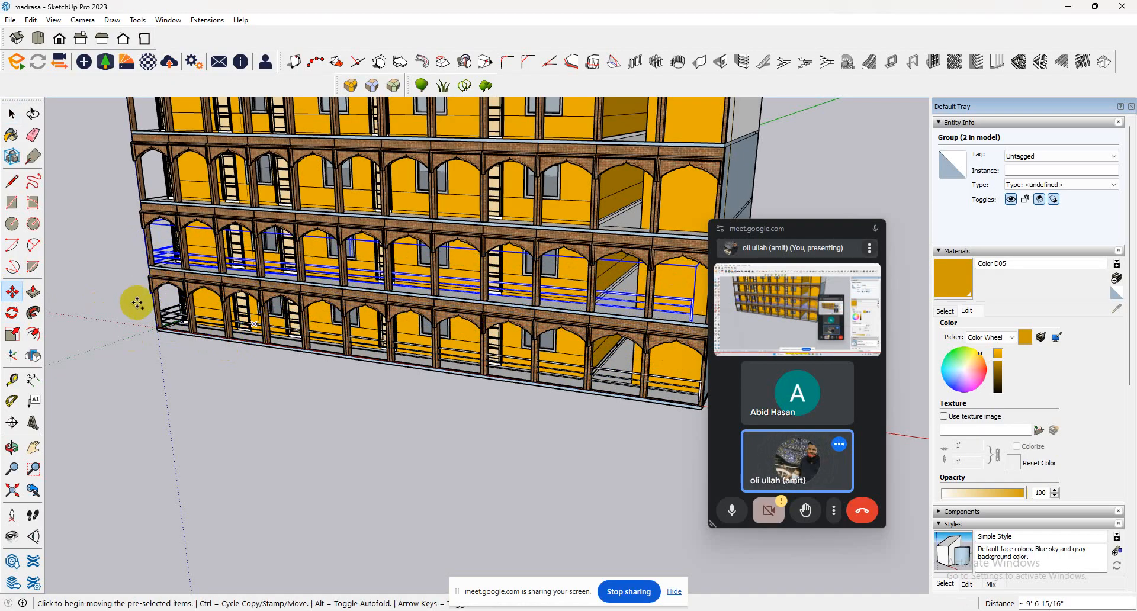
{"action": "middle_click_drag", "start_coordinate": [253, 324], "coordinate": [403, 342]}
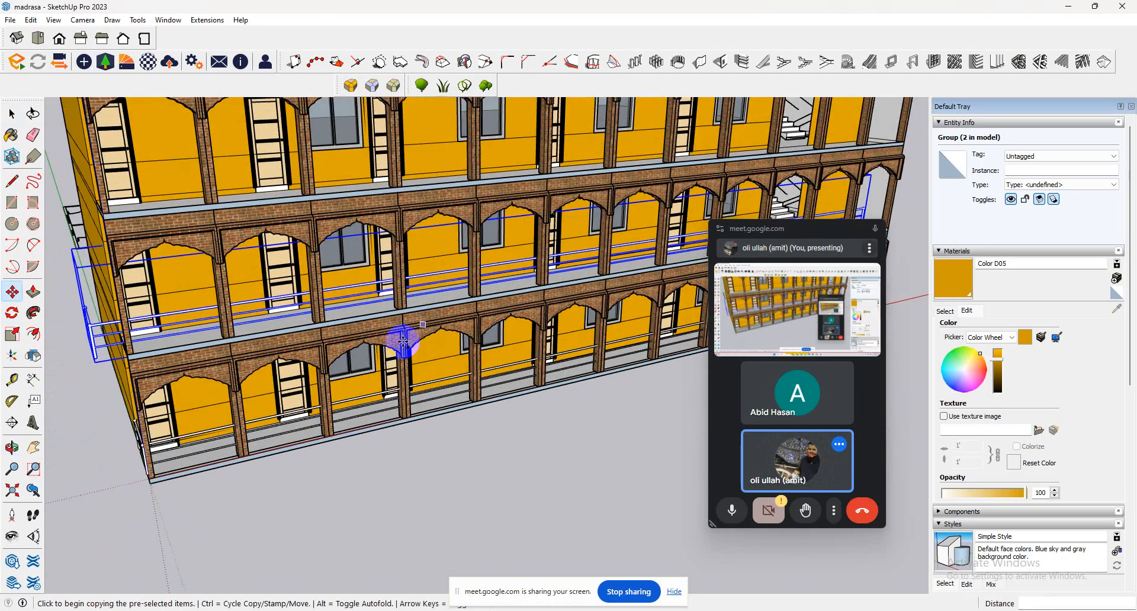
{"action": "left_click", "coordinate": [361, 357]}
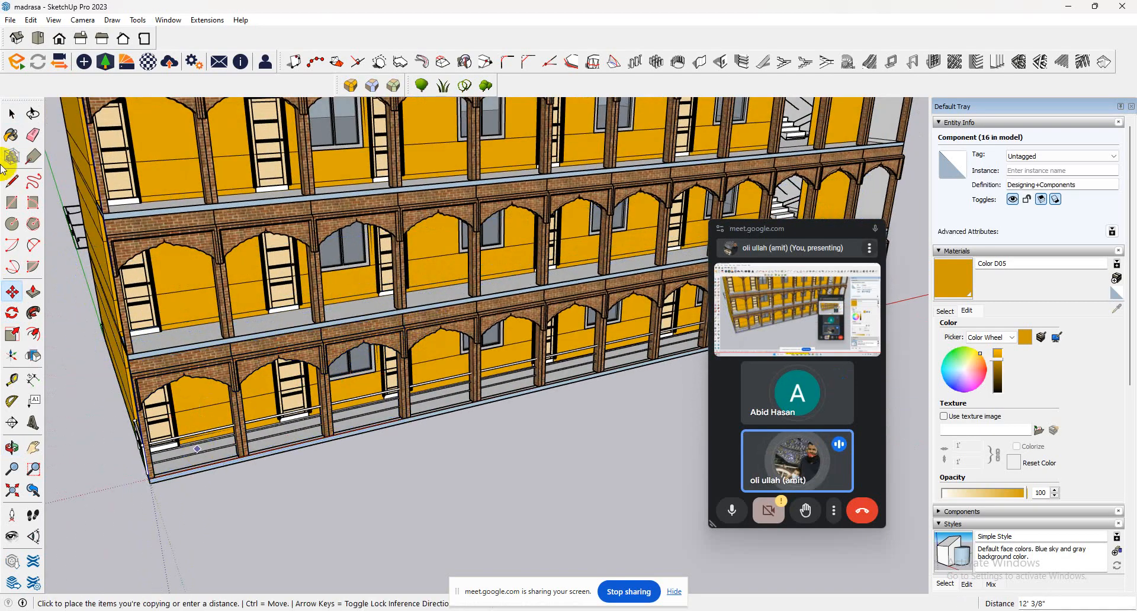
{"action": "left_click", "coordinate": [10, 111]}
Copy the ground-floor railing 9' 7" up from its base corner and array three copies to the upper floors.
{"action": "left_click", "coordinate": [207, 318]}
{"action": "left_click", "coordinate": [219, 463]}
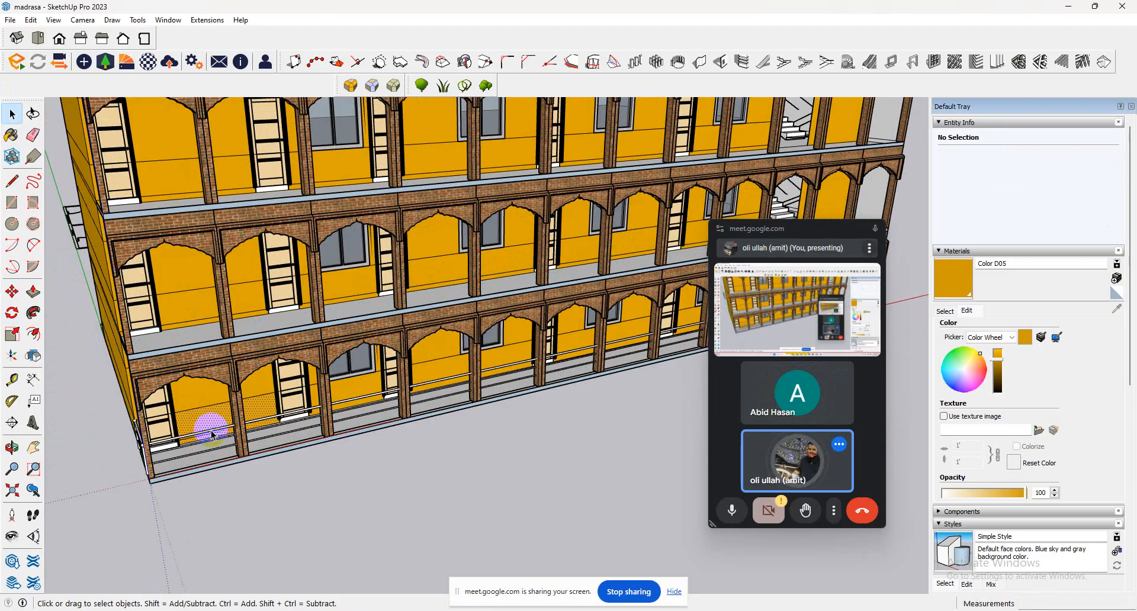
{"action": "left_click", "coordinate": [212, 434]}
{"action": "left_click", "coordinate": [13, 291]}
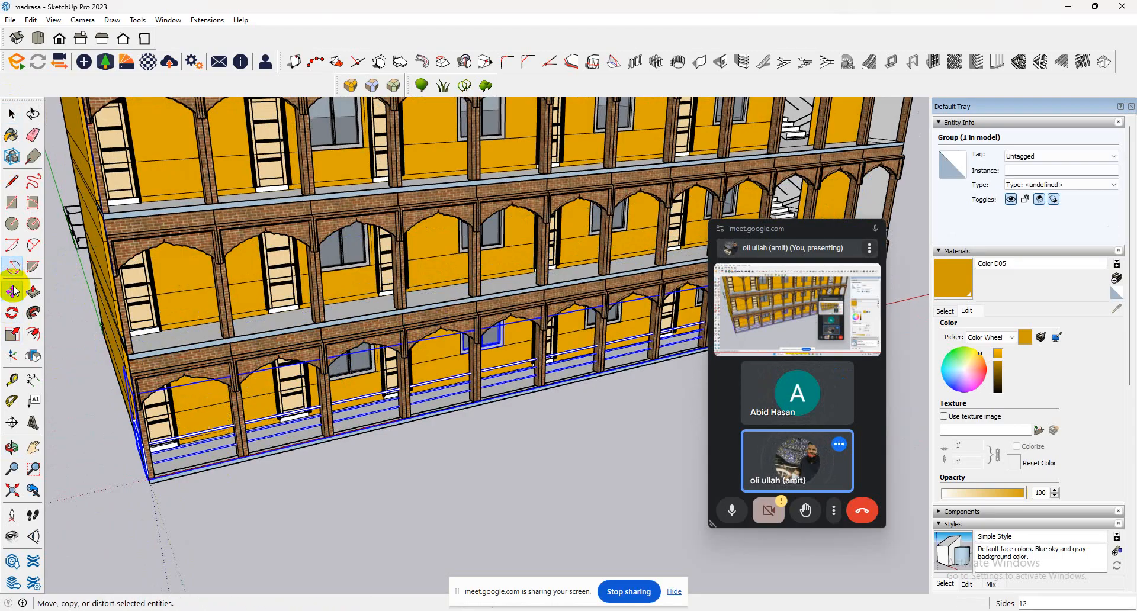
{"action": "left_click", "coordinate": [159, 479]}
{"action": "key", "text": "ctrl"}
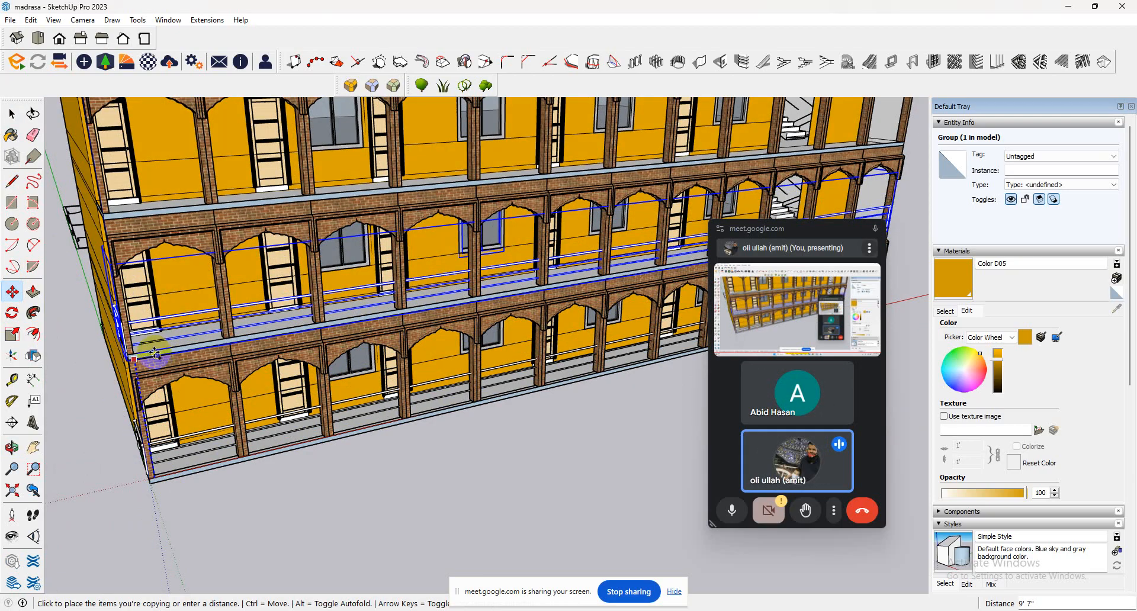
{"action": "left_click", "coordinate": [154, 355]}
{"action": "scroll", "coordinate": [222, 388], "scroll_direction": "down", "scroll_amount": 5}
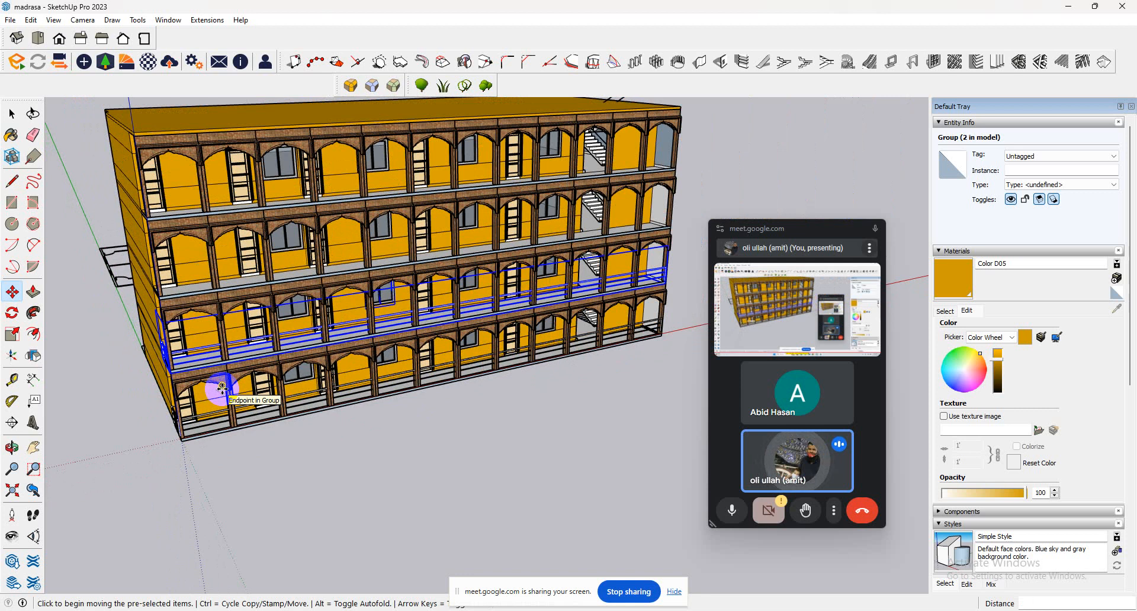
{"action": "key", "text": "Return"}
{"action": "middle_click_drag", "start_coordinate": [342, 299], "coordinate": [561, 298]}
{"action": "scroll", "coordinate": [415, 186], "scroll_direction": "up", "scroll_amount": 2}
{"action": "scroll", "coordinate": [281, 328], "scroll_direction": "up", "scroll_amount": 1}
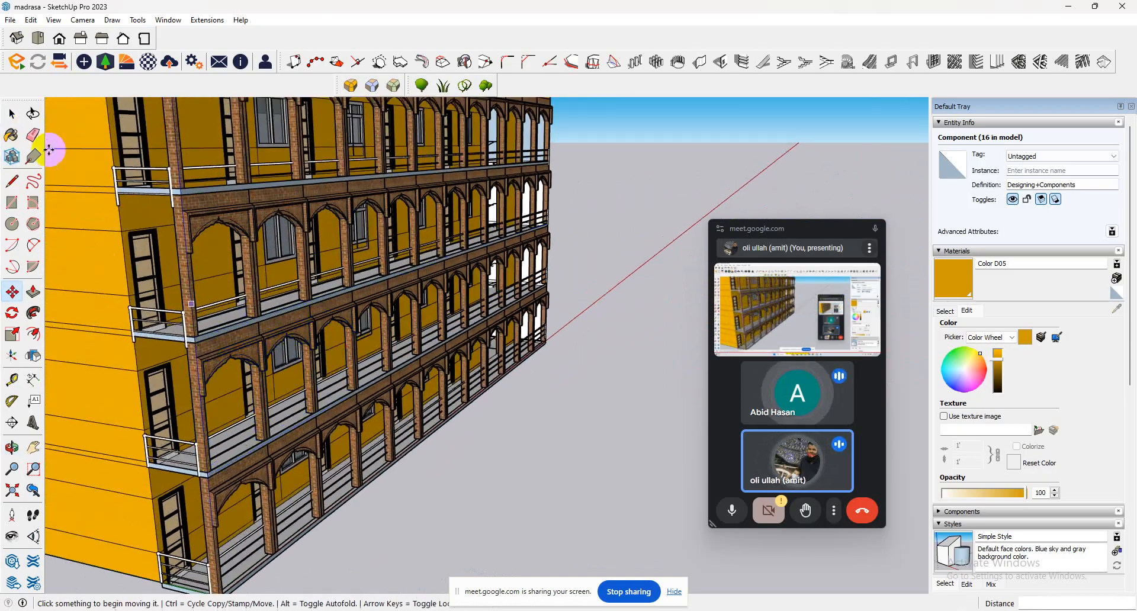
{"action": "left_click", "coordinate": [13, 113]}
{"action": "left_click", "coordinate": [112, 173]}
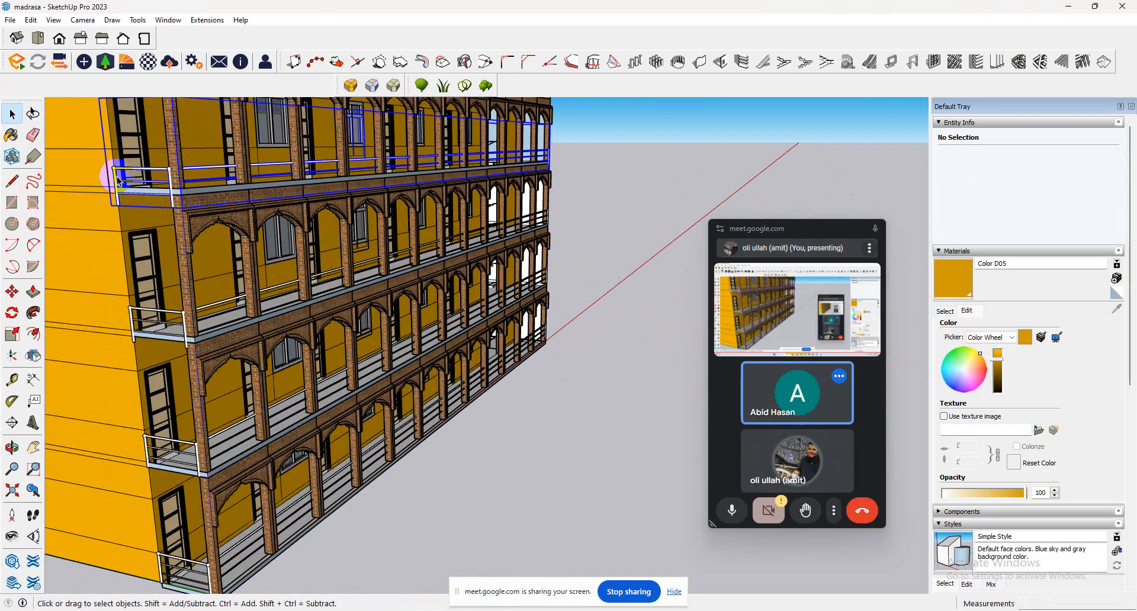
{"action": "left_click", "coordinate": [12, 296]}
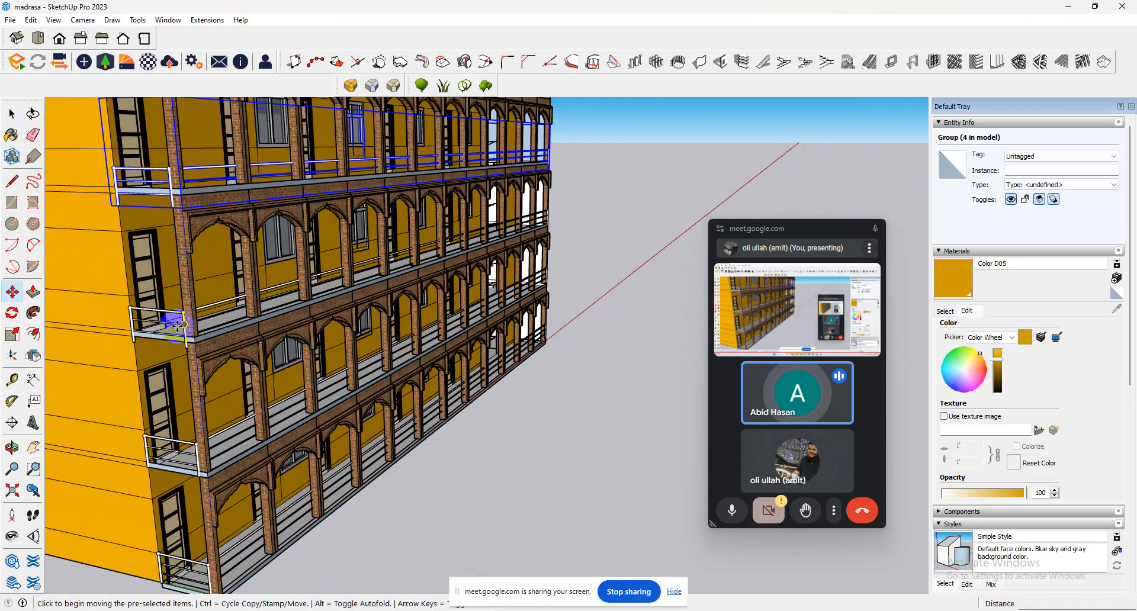
{"action": "left_click", "coordinate": [12, 113]}
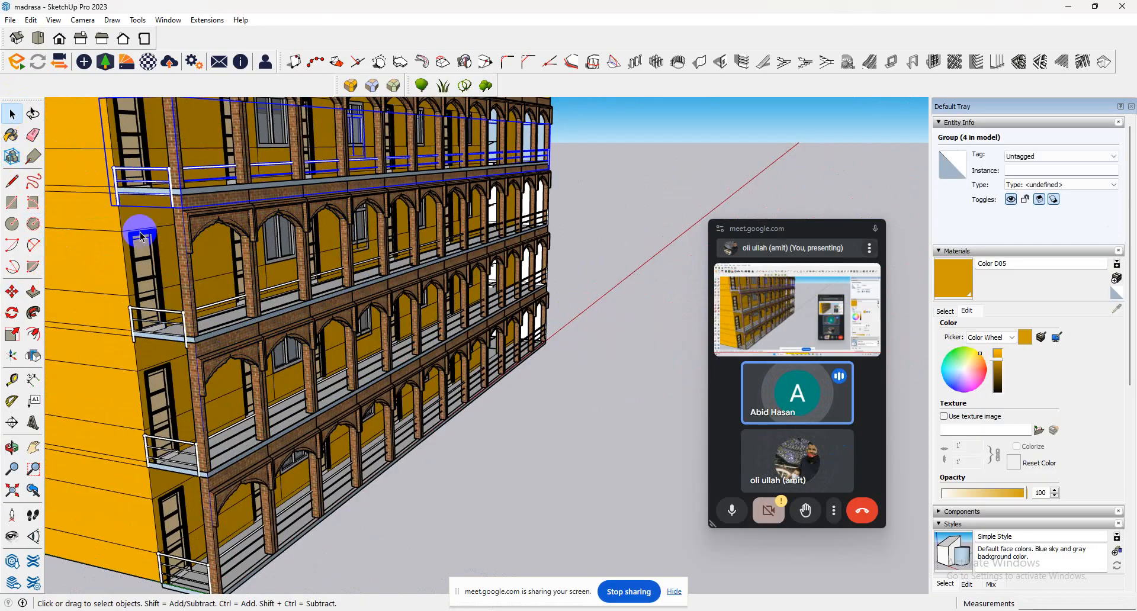
Move the second upper floor's railing up about 10" so its post base sits on the top of the veranda slab.
{"action": "left_click", "coordinate": [166, 330]}
{"action": "left_click", "coordinate": [165, 323]}
{"action": "scroll", "coordinate": [166, 321], "scroll_direction": "up", "scroll_amount": 4}
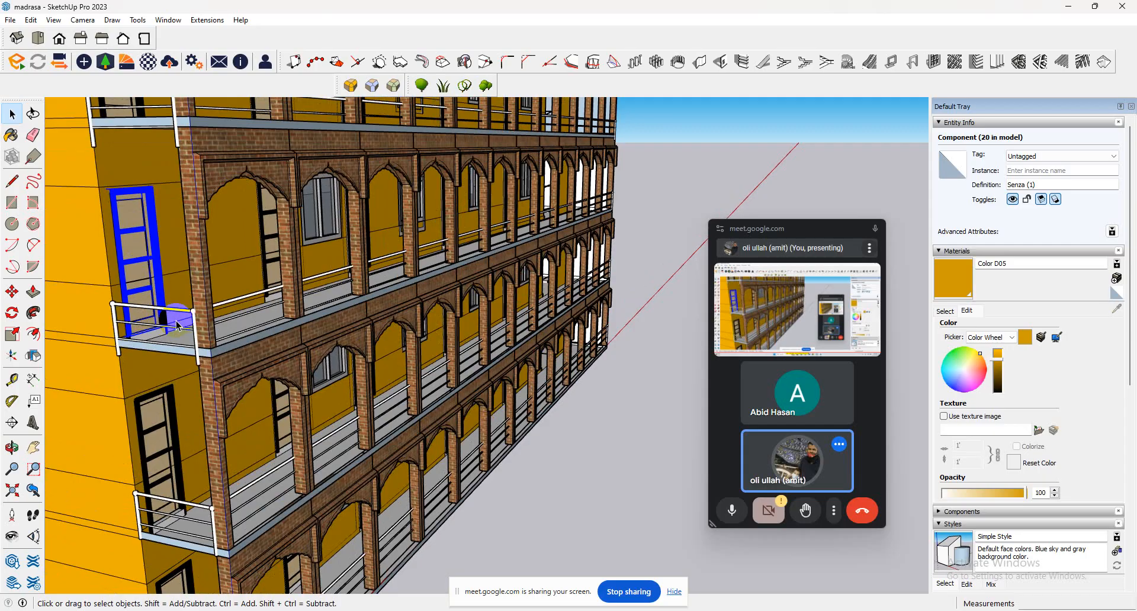
{"action": "scroll", "coordinate": [178, 323], "scroll_direction": "up", "scroll_amount": 3}
{"action": "left_click", "coordinate": [262, 272]}
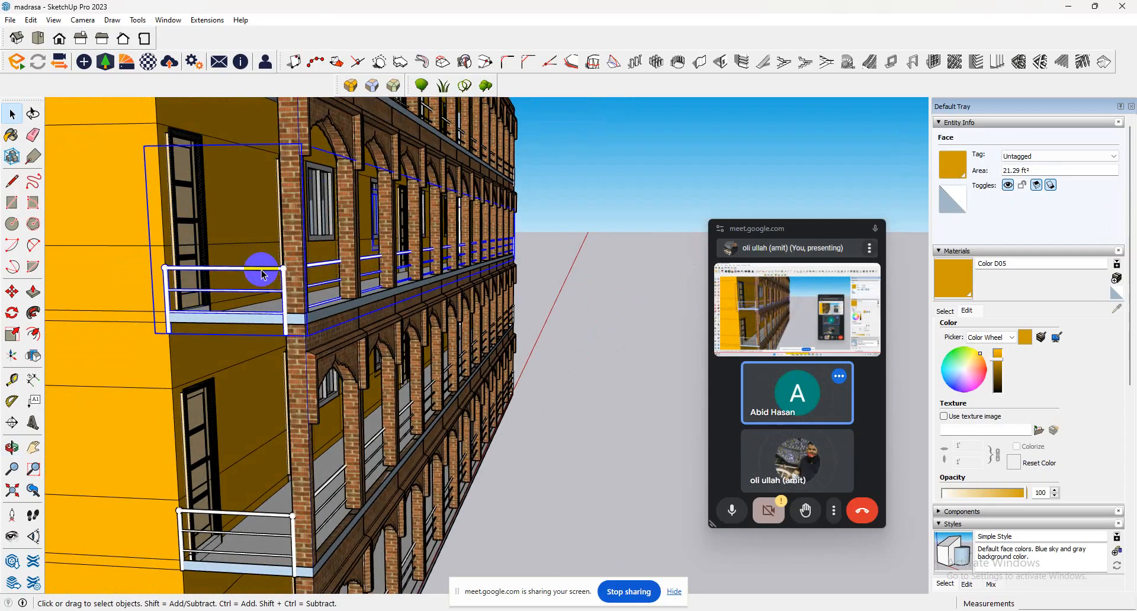
{"action": "left_click", "coordinate": [12, 291]}
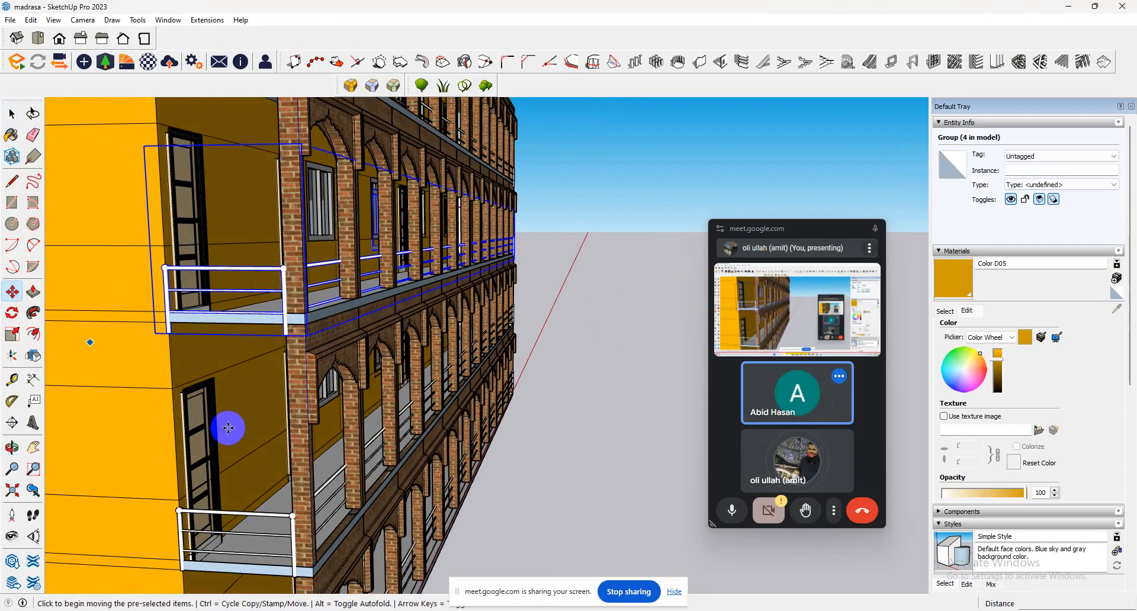
{"action": "left_click", "coordinate": [287, 336]}
{"action": "left_click", "coordinate": [286, 313]}
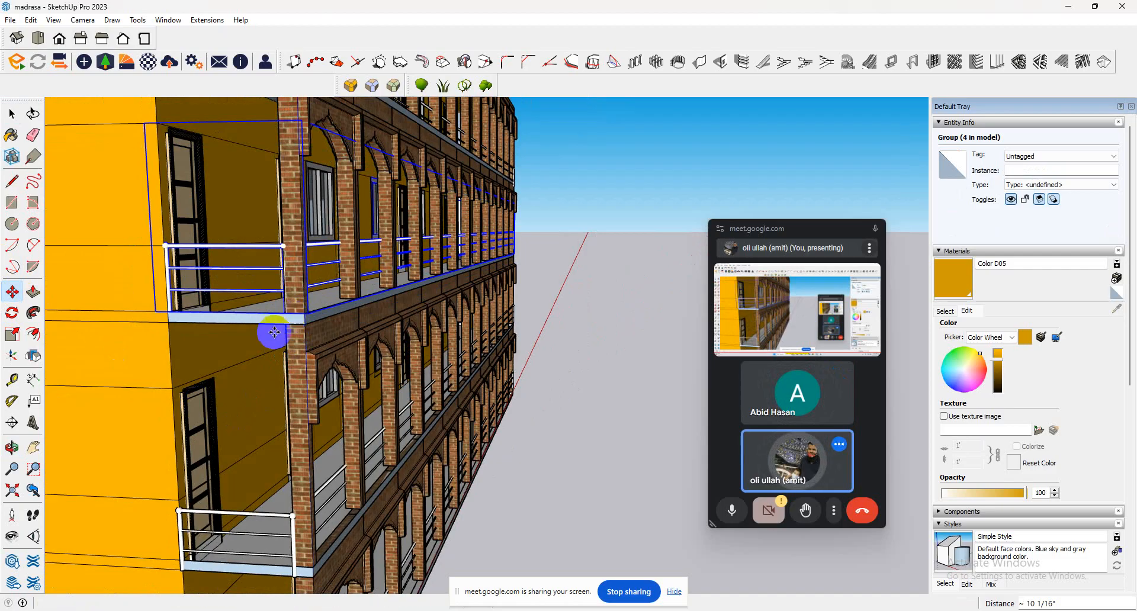
Move the first upper floor's railing up 5" from its post base to the top of the veranda slab.
{"action": "left_click", "coordinate": [12, 113]}
{"action": "left_click", "coordinate": [152, 307]}
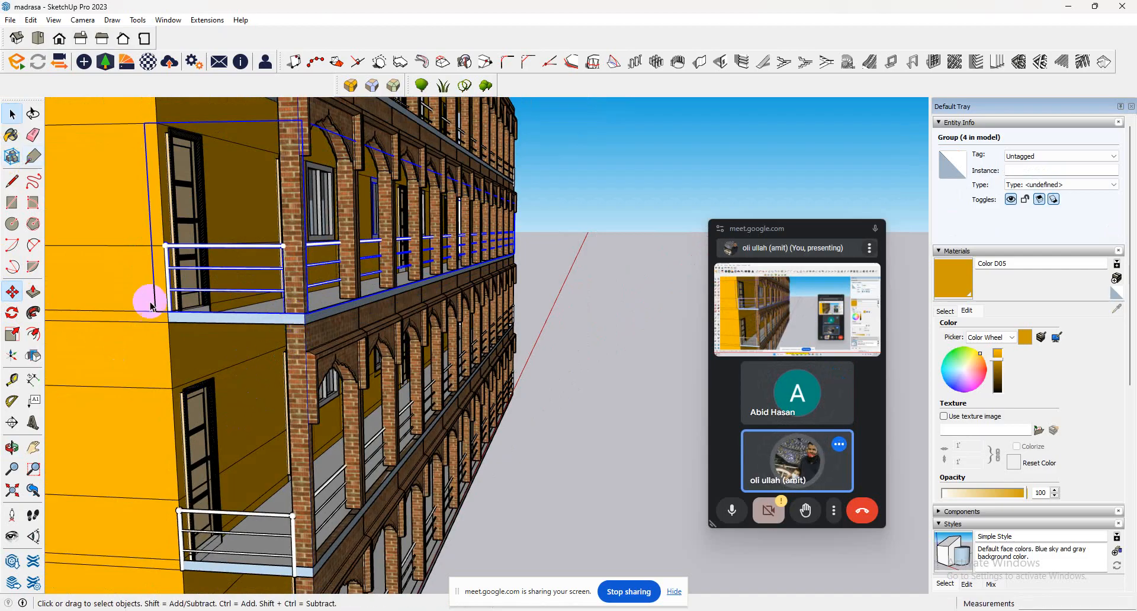
{"action": "left_click", "coordinate": [284, 560]}
{"action": "left_click", "coordinate": [12, 292]}
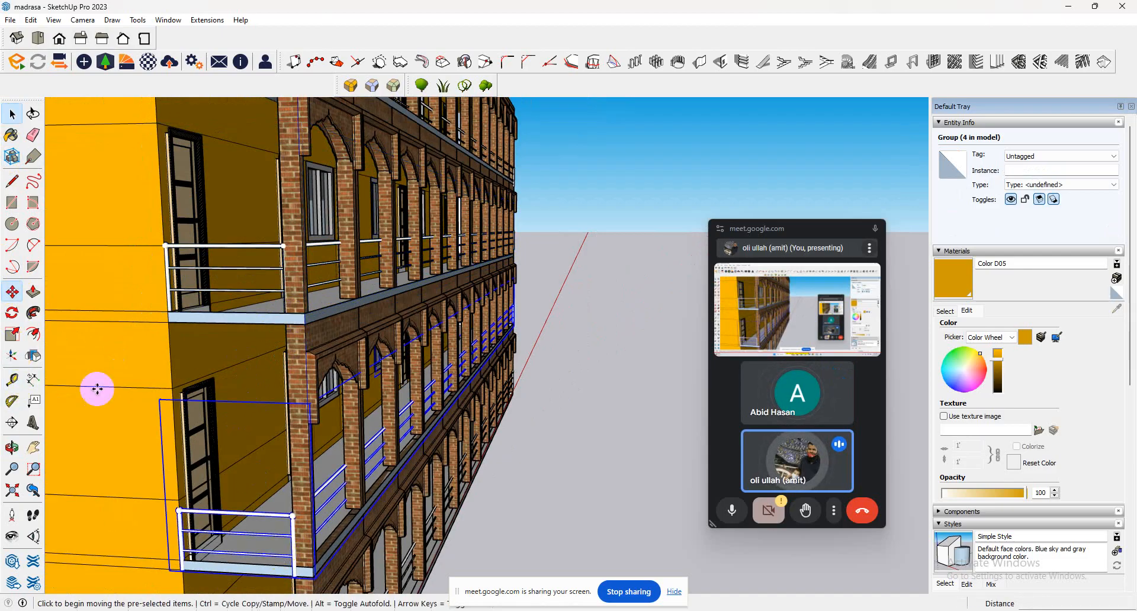
{"action": "left_click", "coordinate": [182, 573]}
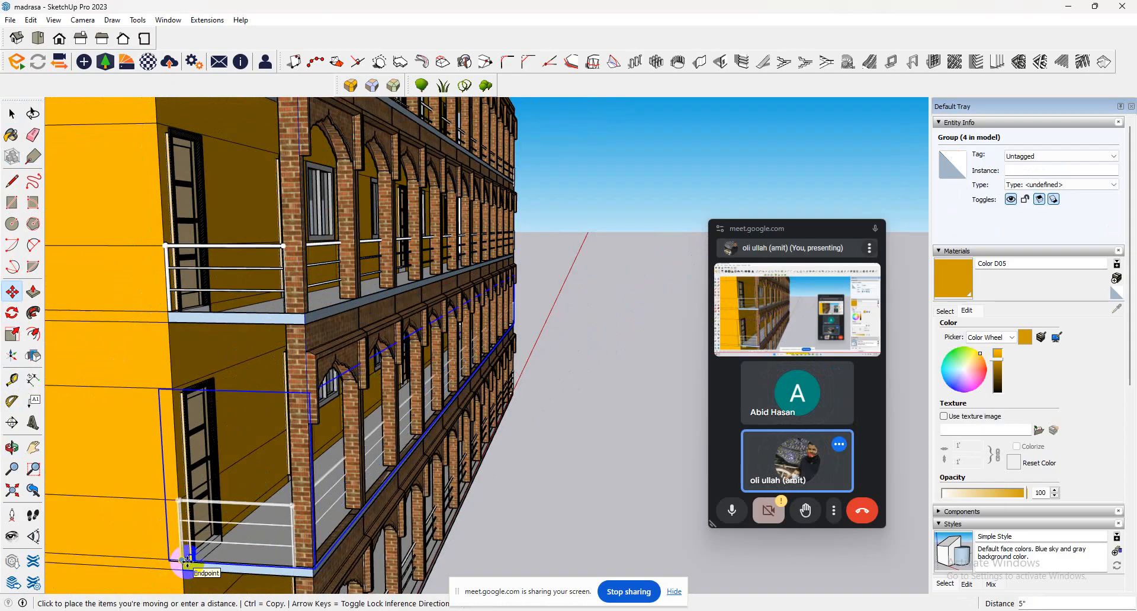
{"action": "left_click", "coordinate": [186, 559]}
Move the top floor's railing up about 1' 3" from its post base to the top of the veranda slab.
{"action": "scroll", "coordinate": [318, 337], "scroll_direction": "down", "scroll_amount": 6}
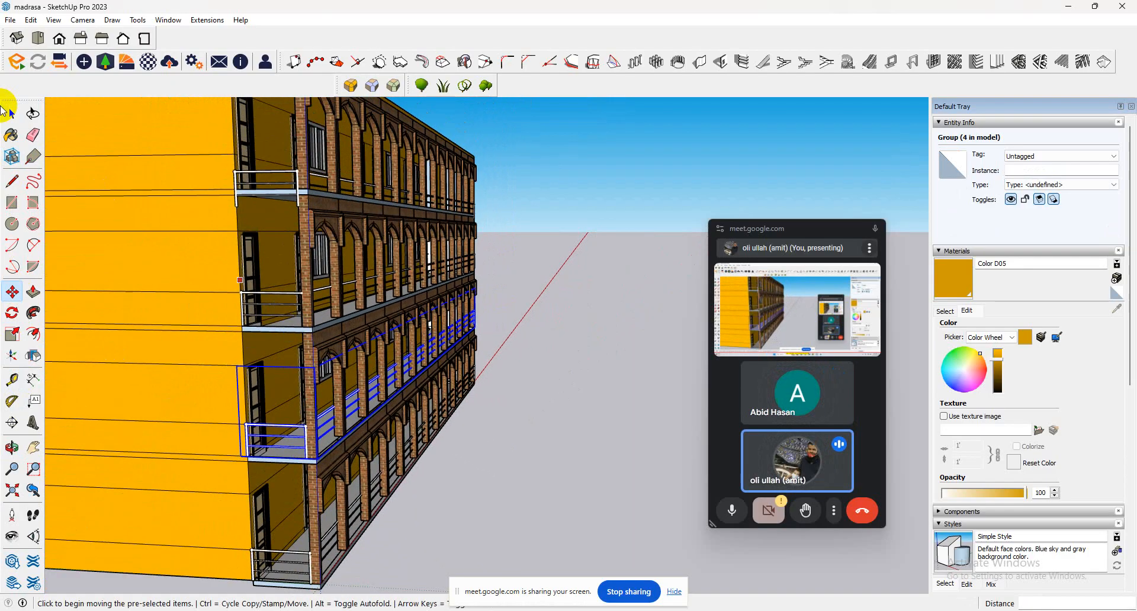
{"action": "left_click", "coordinate": [7, 111]}
{"action": "left_click", "coordinate": [237, 181]}
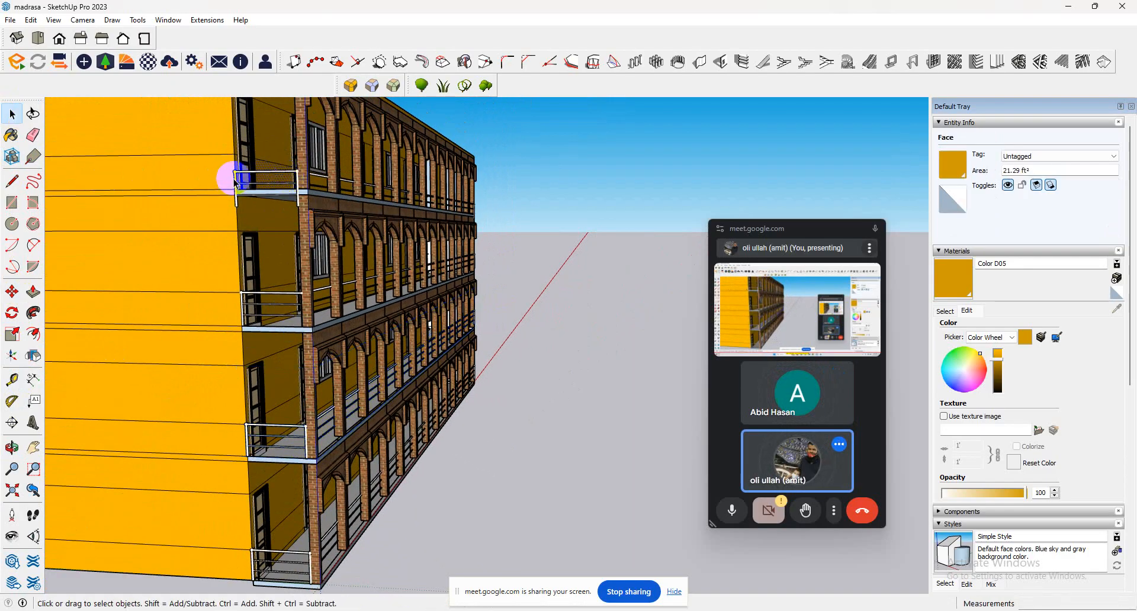
{"action": "left_click", "coordinate": [251, 178]}
{"action": "left_click", "coordinate": [12, 291]}
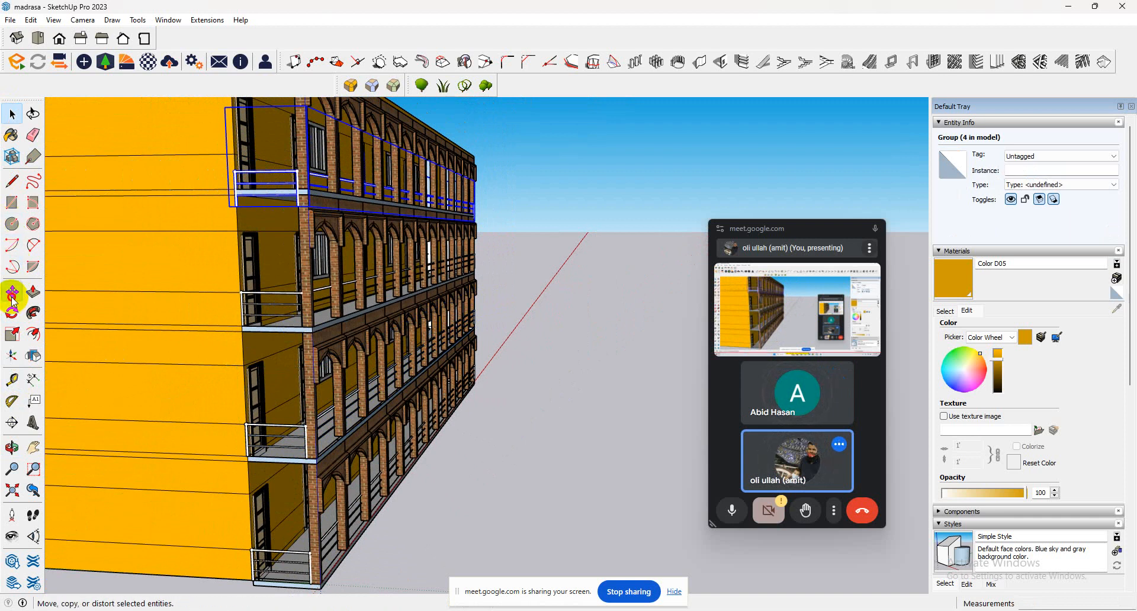
{"action": "left_click", "coordinate": [234, 205]}
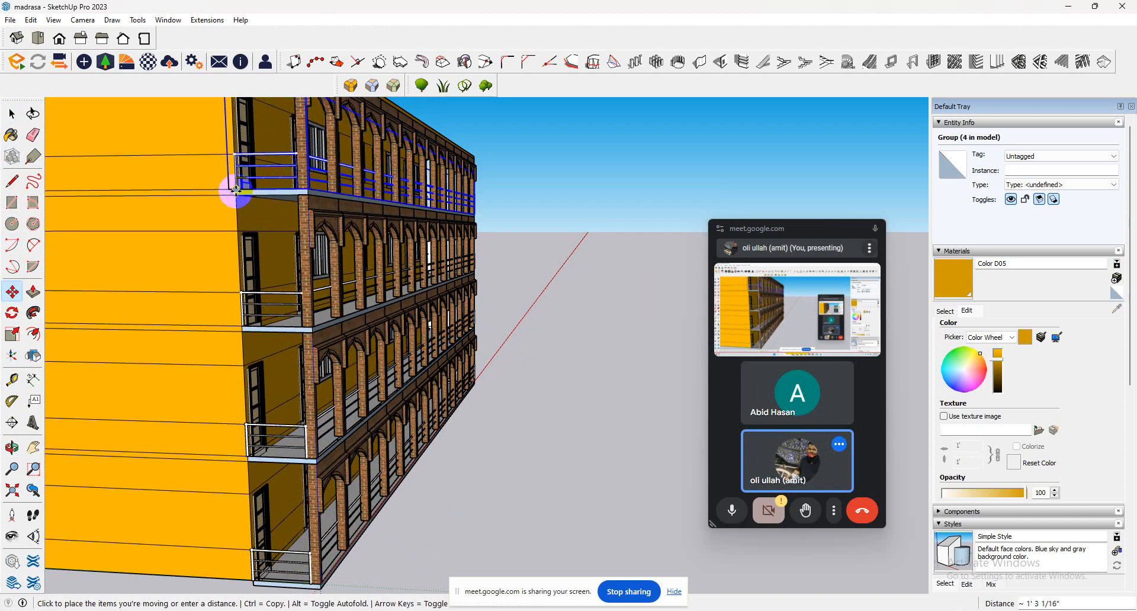
{"action": "left_click", "coordinate": [241, 190]}
Examine the veranda railings on all four floors from the front, closing in on the ground-floor corner.
{"action": "scroll", "coordinate": [393, 184], "scroll_direction": "down", "scroll_amount": 4}
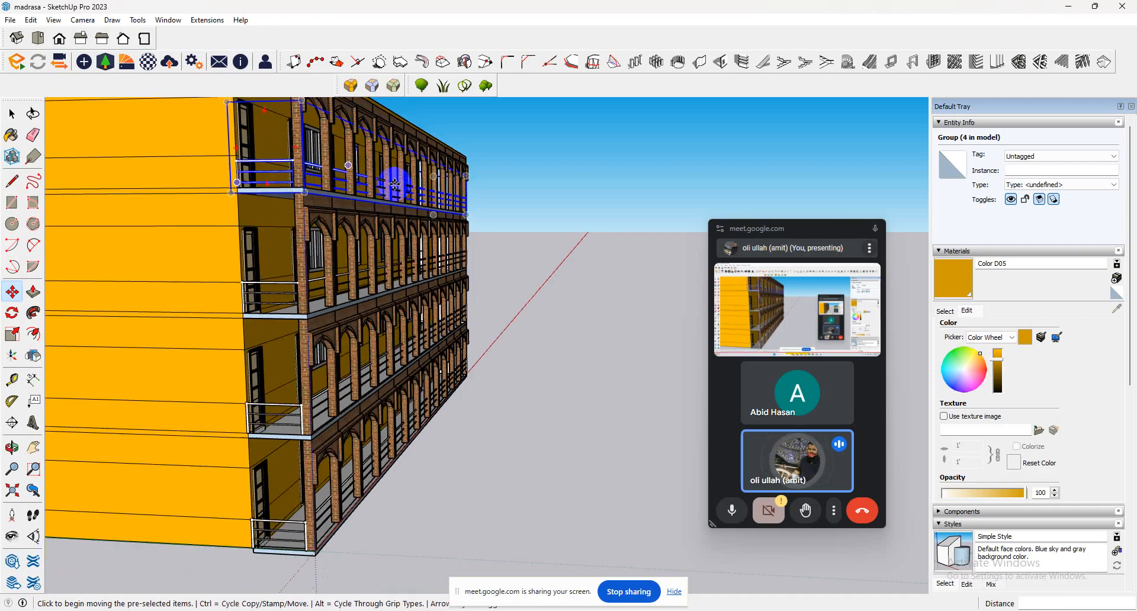
{"action": "middle_click_drag", "start_coordinate": [322, 237], "coordinate": [186, 264]}
{"action": "scroll", "coordinate": [183, 259], "scroll_direction": "down", "scroll_amount": 2}
{"action": "left_click", "coordinate": [12, 114]}
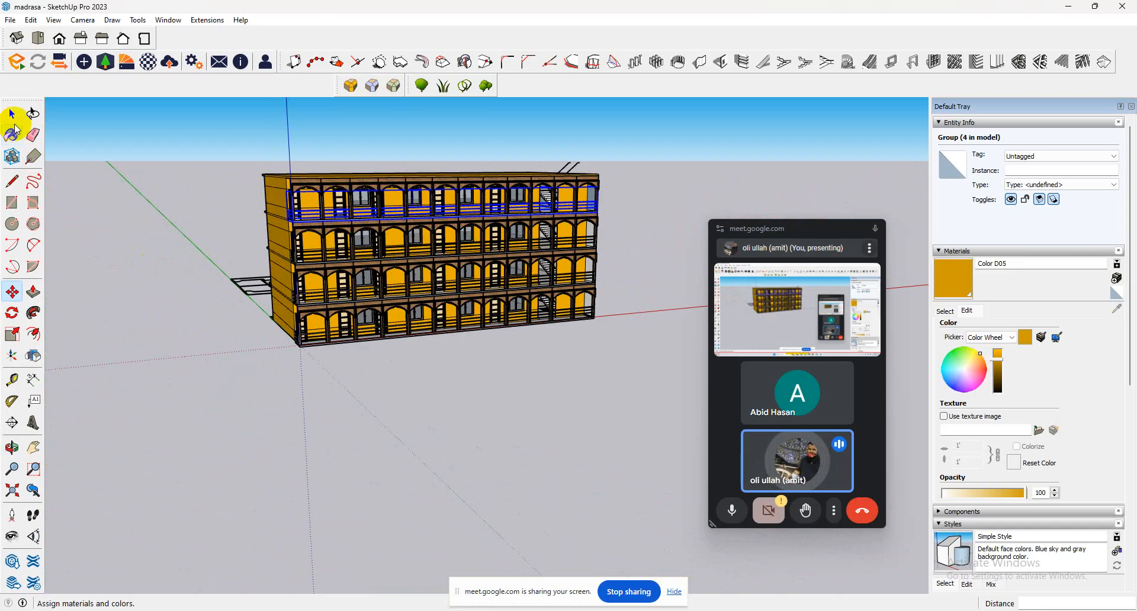
{"action": "left_click", "coordinate": [268, 316]}
{"action": "scroll", "coordinate": [296, 326], "scroll_direction": "up", "scroll_amount": 5}
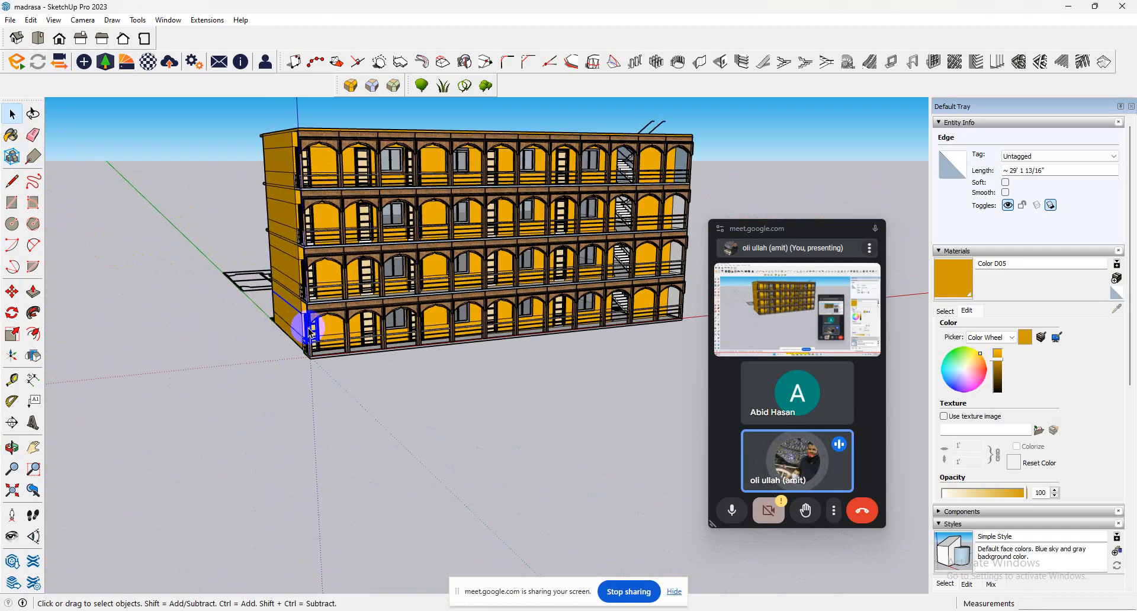
{"action": "left_click", "coordinate": [363, 332]}
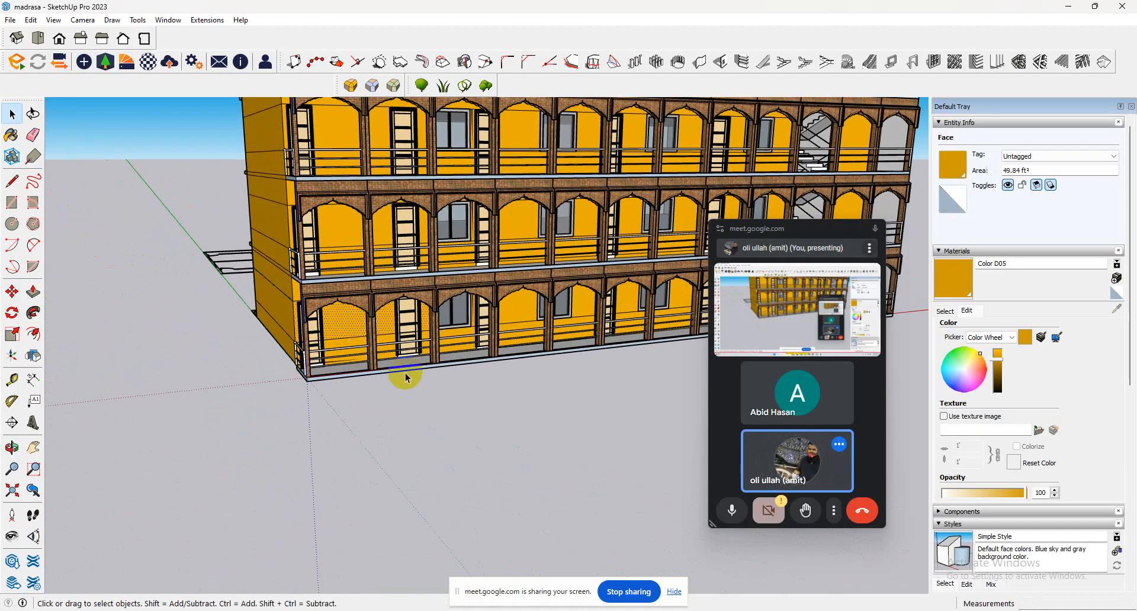
{"action": "scroll", "coordinate": [413, 424], "scroll_direction": "down", "scroll_amount": 2}
{"action": "left_click", "coordinate": [387, 357]}
{"action": "left_click", "coordinate": [329, 323]}
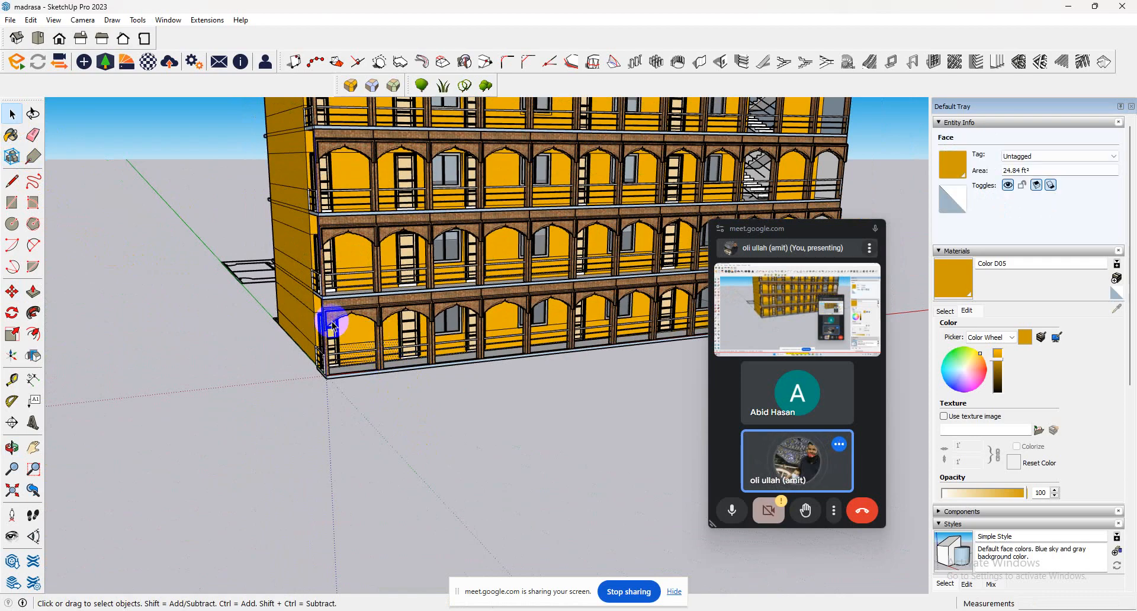
{"action": "left_click", "coordinate": [321, 320]}
{"action": "left_click", "coordinate": [305, 322]}
Examine the building's end wall and the open veranda ends, and view the whole front from the opposite side.
{"action": "middle_click_drag", "start_coordinate": [307, 305], "coordinate": [386, 147]}
{"action": "left_click", "coordinate": [386, 147]}
{"action": "middle_click_drag", "start_coordinate": [338, 198], "coordinate": [477, 183]}
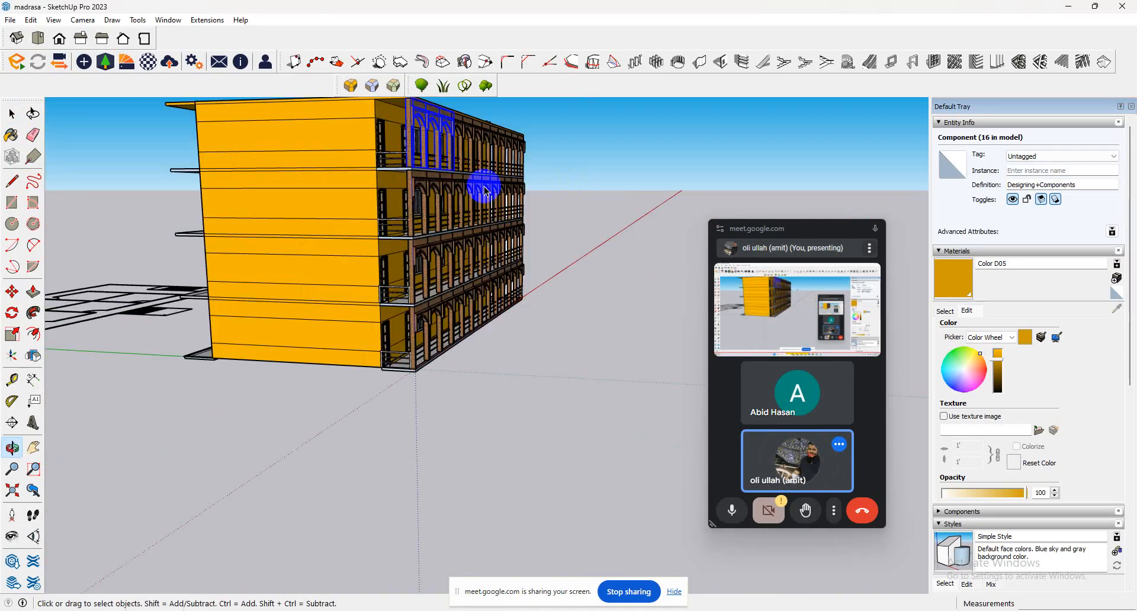
{"action": "left_click", "coordinate": [221, 117]}
{"action": "middle_click_drag", "start_coordinate": [374, 337], "coordinate": [300, 343]}
{"action": "scroll", "coordinate": [300, 342], "scroll_direction": "up", "scroll_amount": 3}
{"action": "left_click", "coordinate": [391, 325]}
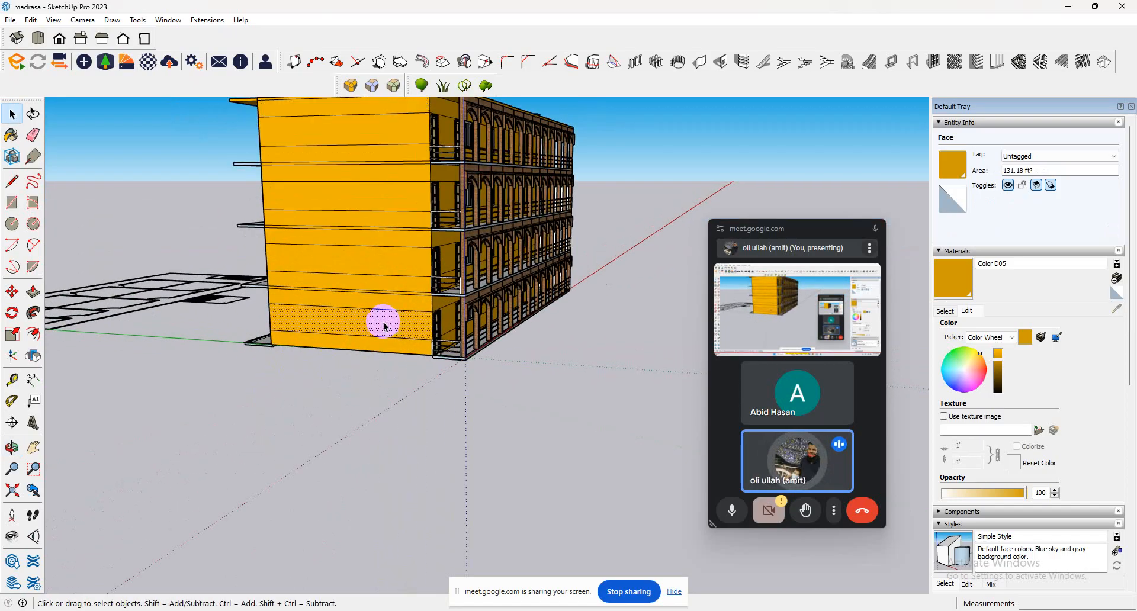
{"action": "scroll", "coordinate": [384, 326], "scroll_direction": "down", "scroll_amount": 2}
{"action": "middle_click_drag", "start_coordinate": [519, 300], "coordinate": [2, 374]}
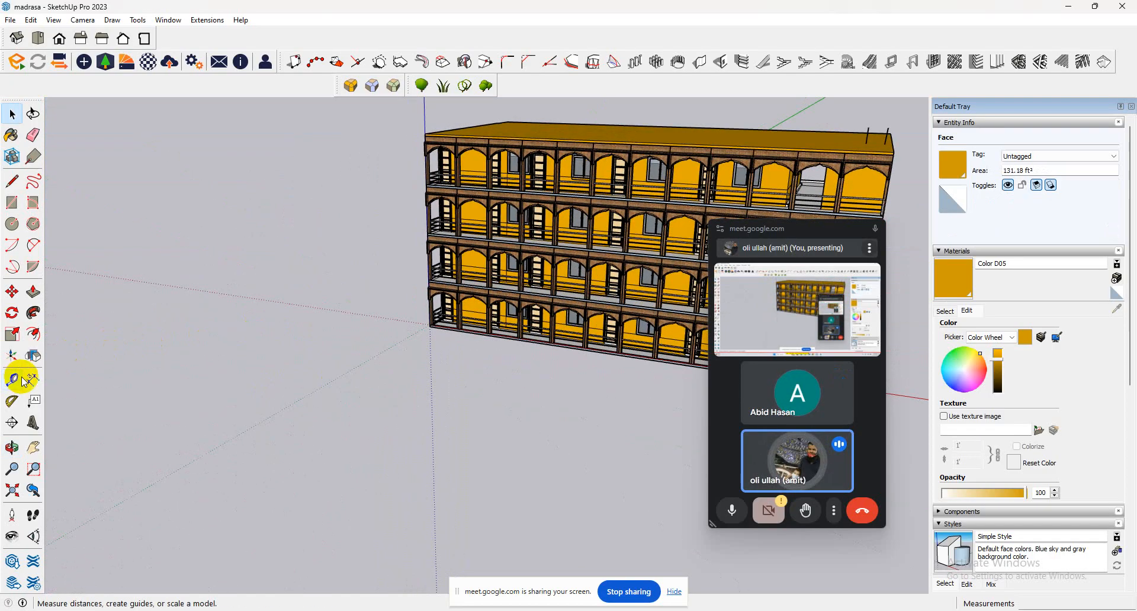
{"action": "scroll", "coordinate": [355, 335], "scroll_direction": "down", "scroll_amount": 2}
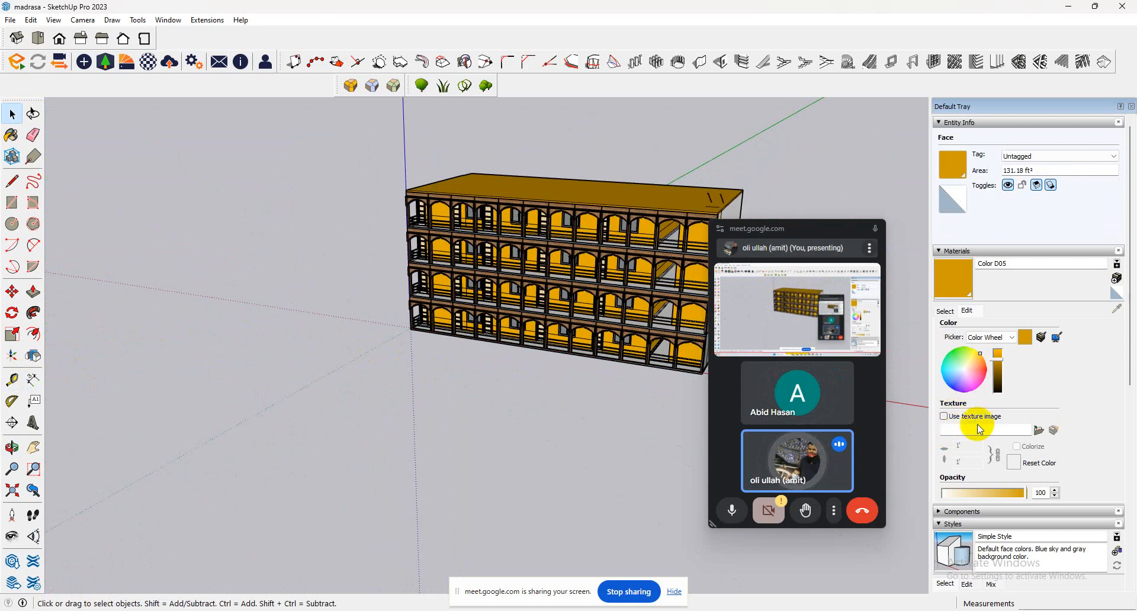
Look through the model's component list for the parts available to the building.
{"action": "left_click", "coordinate": [362, 287]}
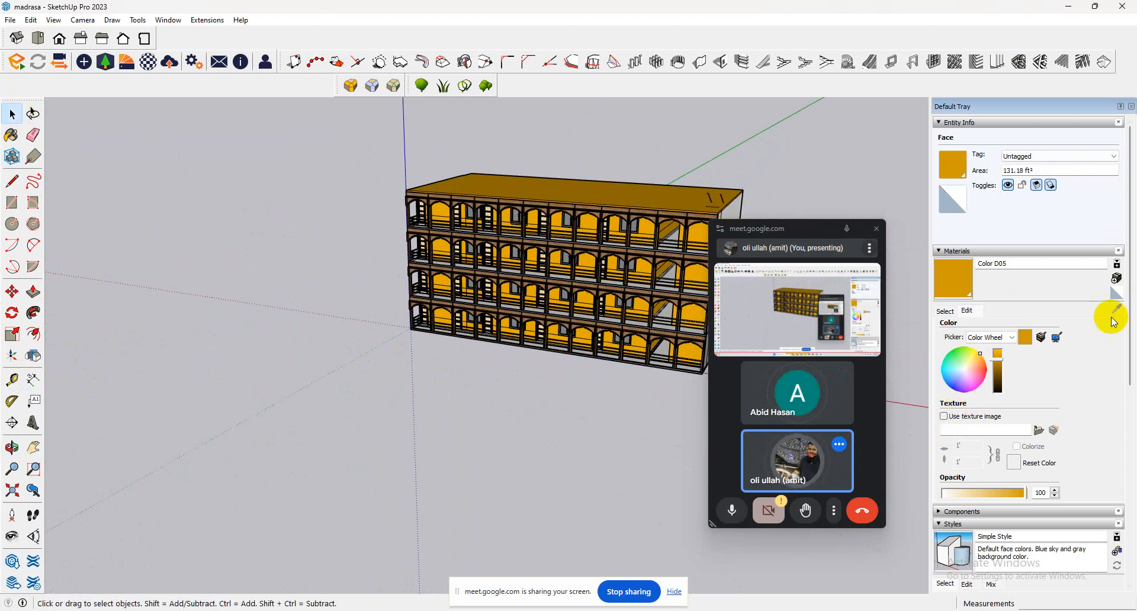
{"action": "left_click", "coordinate": [1026, 513]}
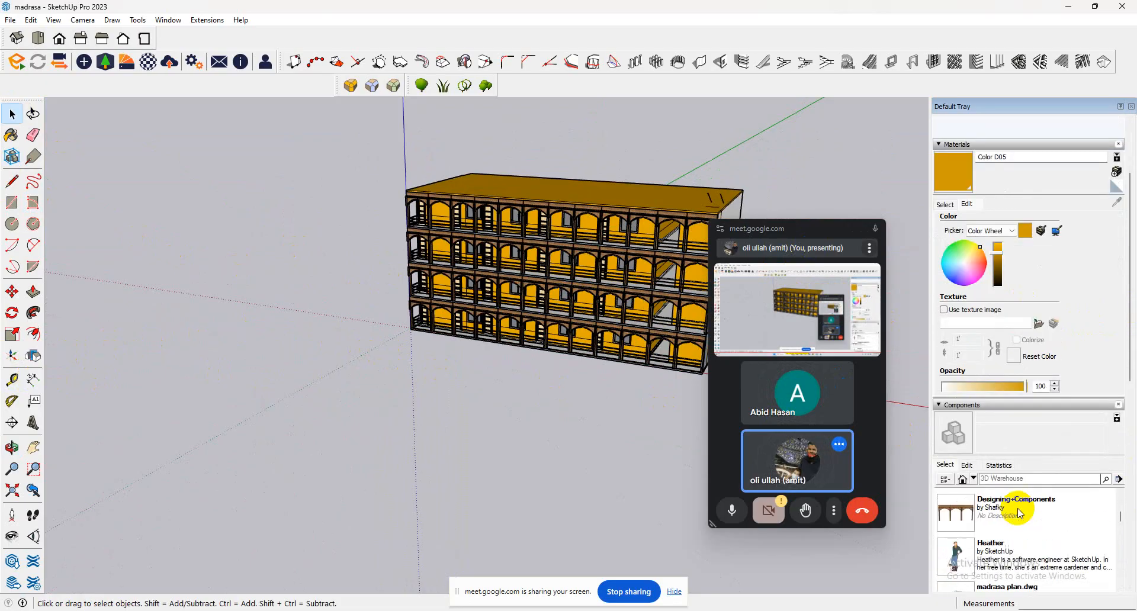
{"action": "scroll", "coordinate": [1020, 513], "scroll_direction": "down", "scroll_amount": 5}
{"action": "scroll", "coordinate": [1020, 513], "scroll_direction": "up", "scroll_amount": 2}
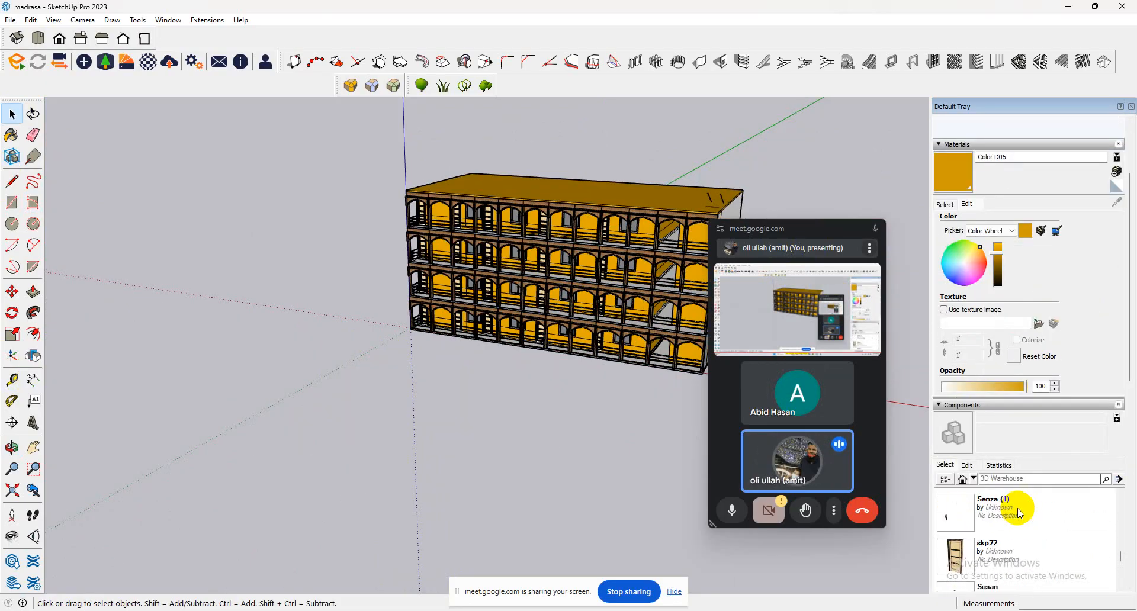
{"action": "scroll", "coordinate": [1001, 527], "scroll_direction": "up", "scroll_amount": 3}
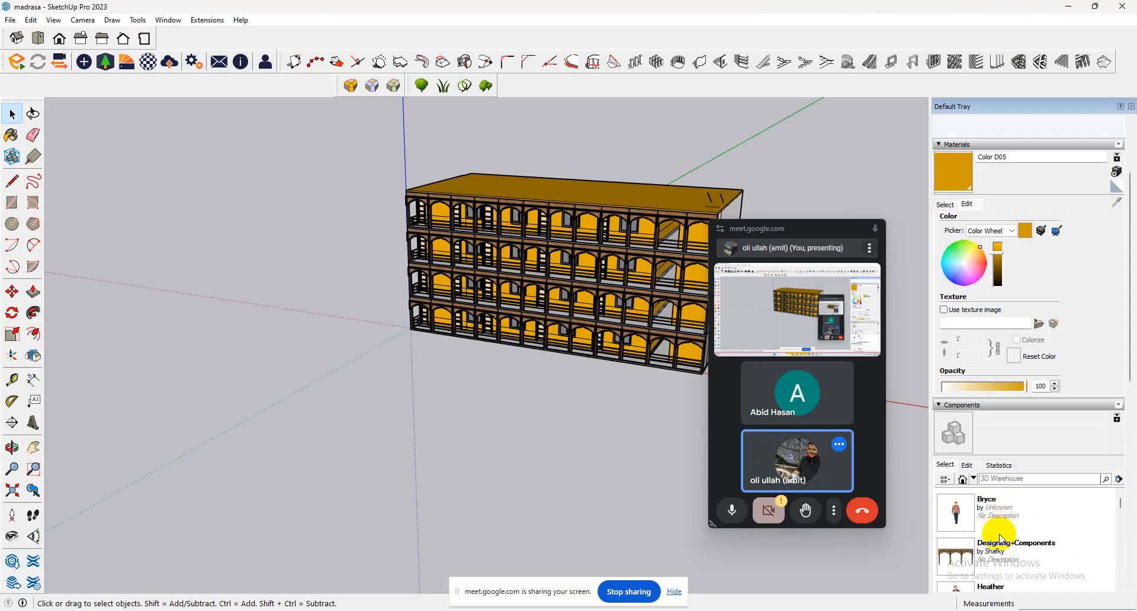
{"action": "scroll", "coordinate": [1001, 538], "scroll_direction": "down", "scroll_amount": 2}
{"action": "scroll", "coordinate": [1001, 537], "scroll_direction": "up", "scroll_amount": 2}
{"action": "scroll", "coordinate": [1001, 538], "scroll_direction": "down", "scroll_amount": 2}
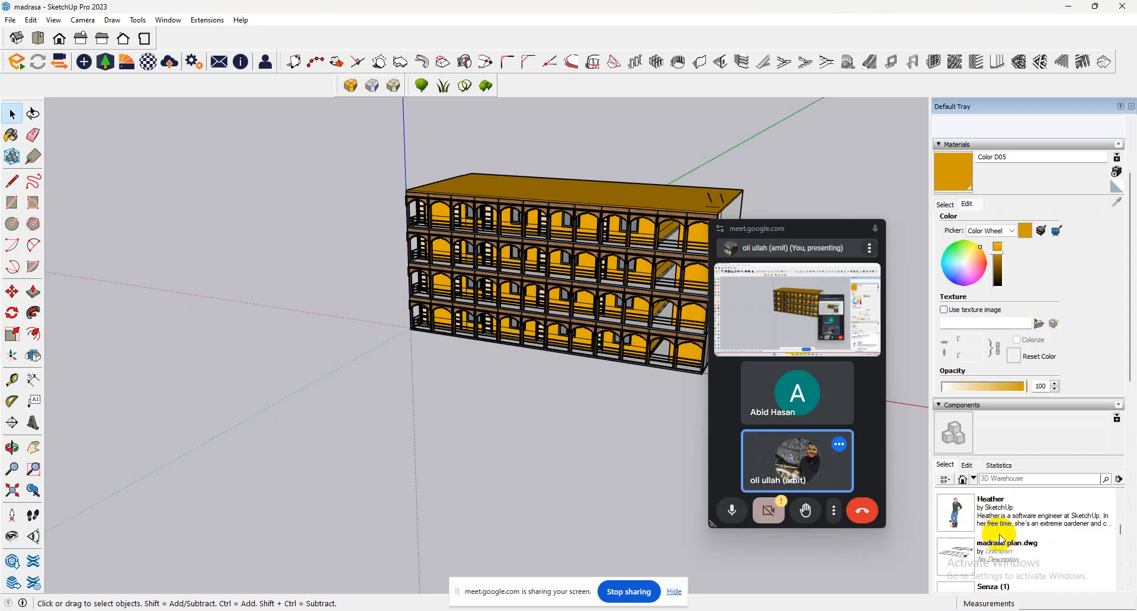
{"action": "scroll", "coordinate": [1001, 538], "scroll_direction": "down", "scroll_amount": 1}
{"action": "scroll", "coordinate": [1001, 539], "scroll_direction": "down", "scroll_amount": 2}
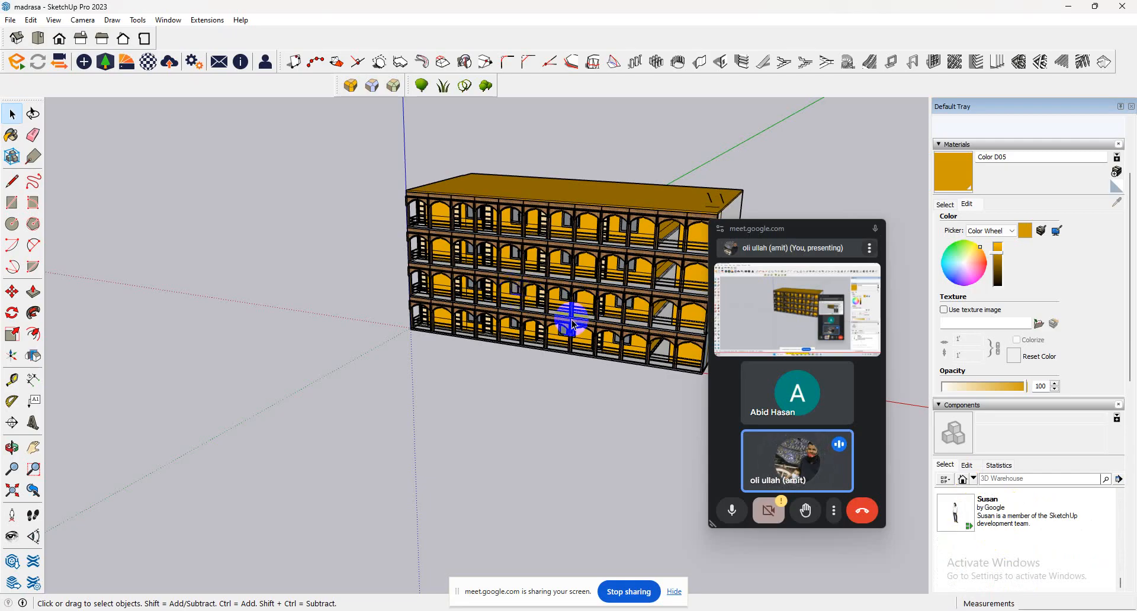
Draw an 83' 7" by 39' 7" rectangle over the outer outline of the floor plan beside the building.
{"action": "scroll", "coordinate": [572, 323], "scroll_direction": "up", "scroll_amount": 2}
{"action": "left_click", "coordinate": [419, 231]}
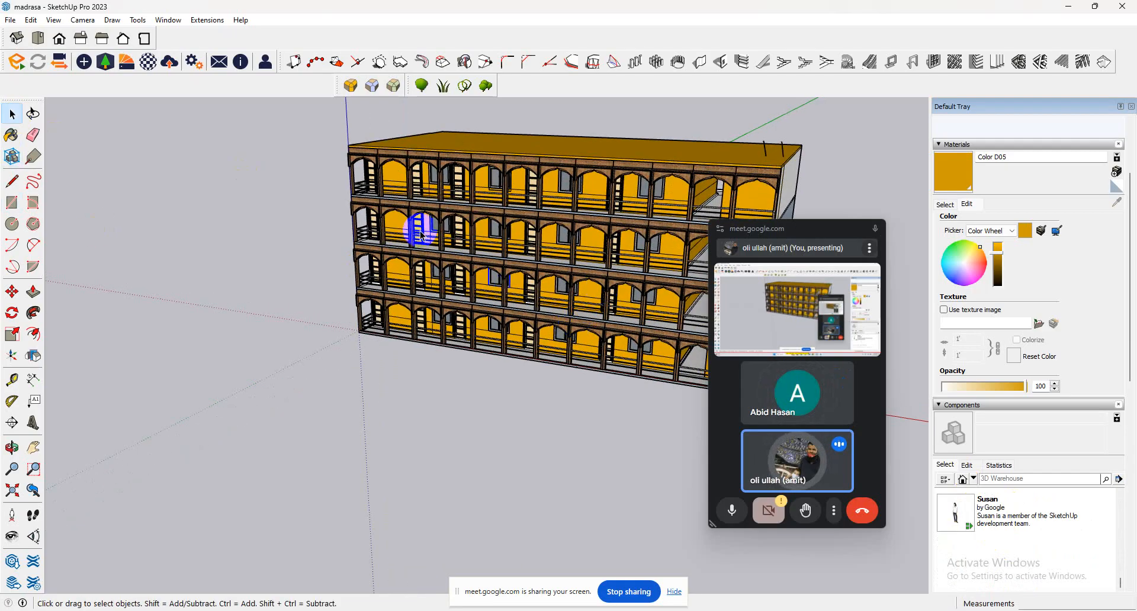
{"action": "middle_click_drag", "start_coordinate": [534, 284], "coordinate": [922, 297]}
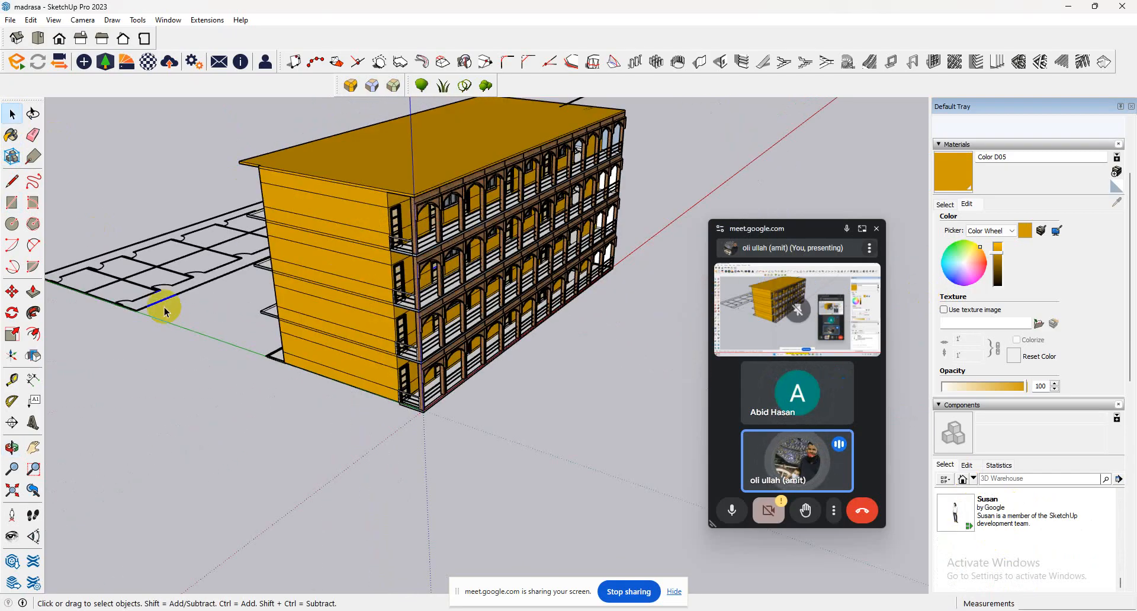
{"action": "middle_click_drag", "start_coordinate": [364, 340], "coordinate": [394, 339]}
{"action": "scroll", "coordinate": [395, 338], "scroll_direction": "down", "scroll_amount": 7}
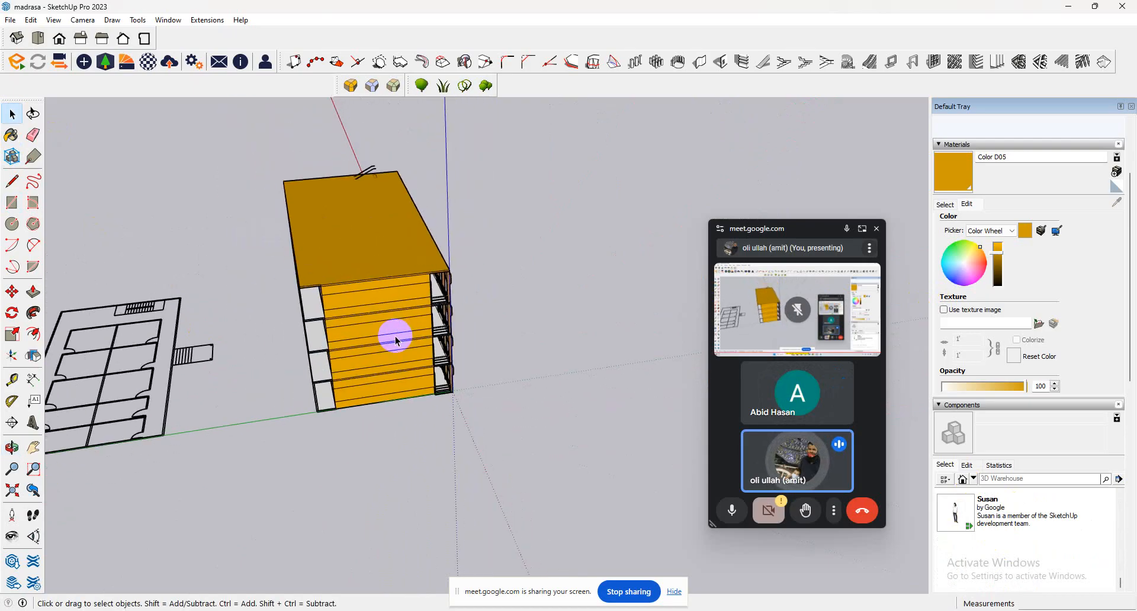
{"action": "left_click", "coordinate": [12, 202]}
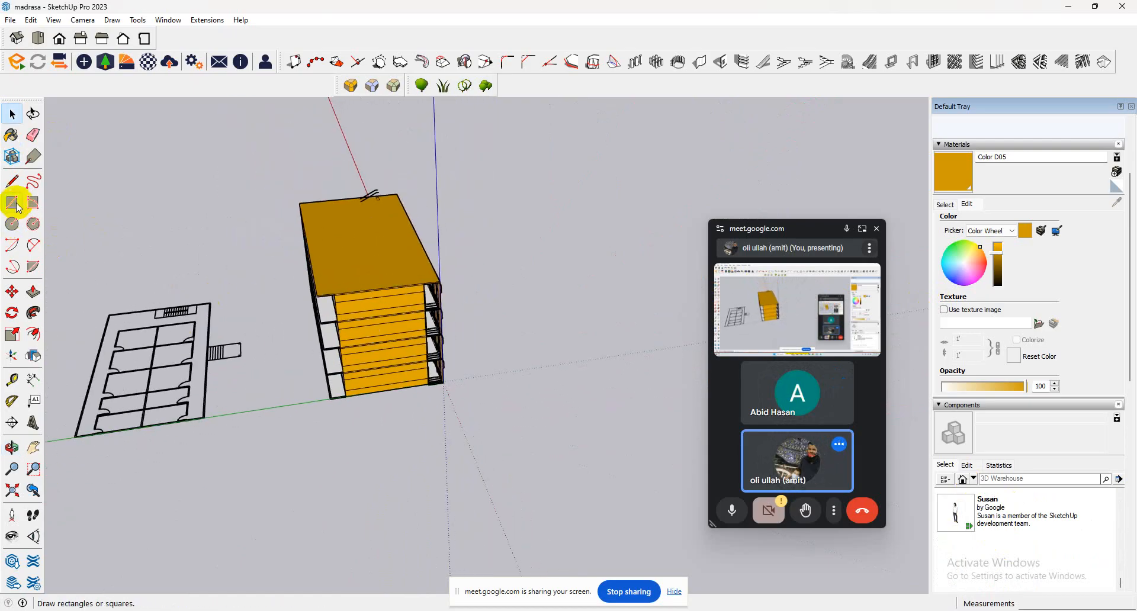
{"action": "left_click", "coordinate": [108, 315]}
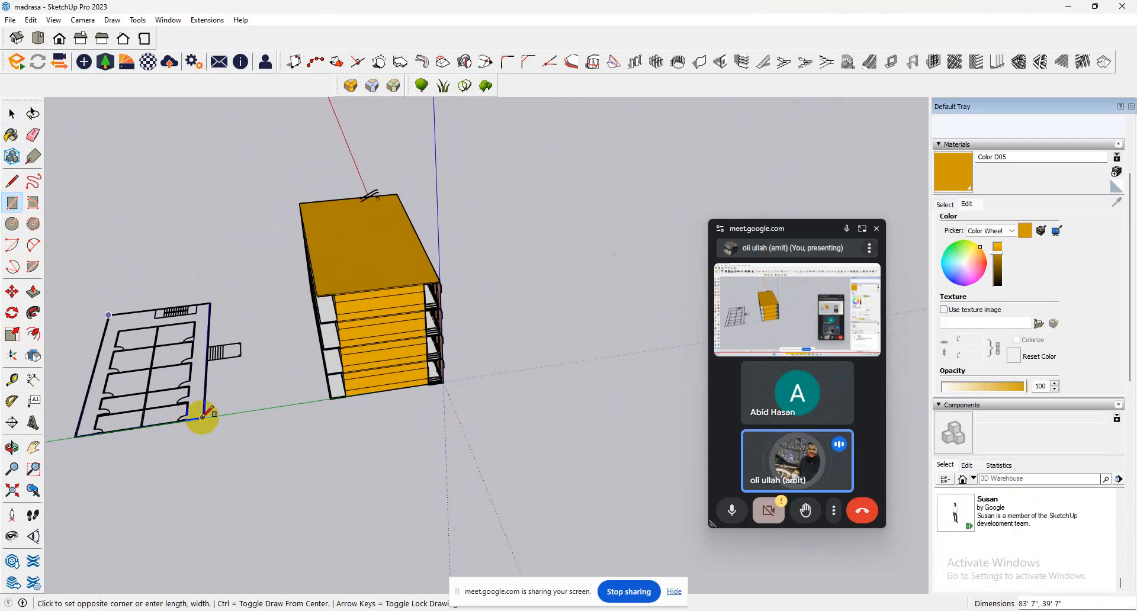
{"action": "left_click", "coordinate": [203, 417]}
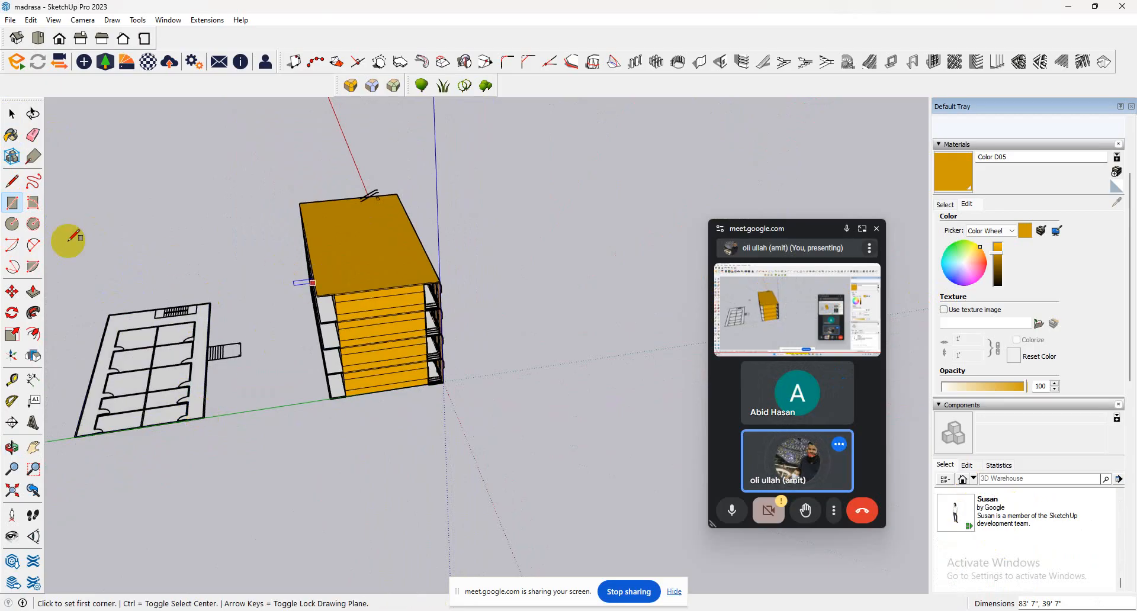
{"action": "left_click", "coordinate": [12, 114]}
Draw a rectangle around the outer walls of the classroom block on the floor plan, inside the surrounding verandas.
{"action": "middle_click_drag", "start_coordinate": [422, 358], "coordinate": [98, 296]}
{"action": "scroll", "coordinate": [95, 299], "scroll_direction": "up", "scroll_amount": 3}
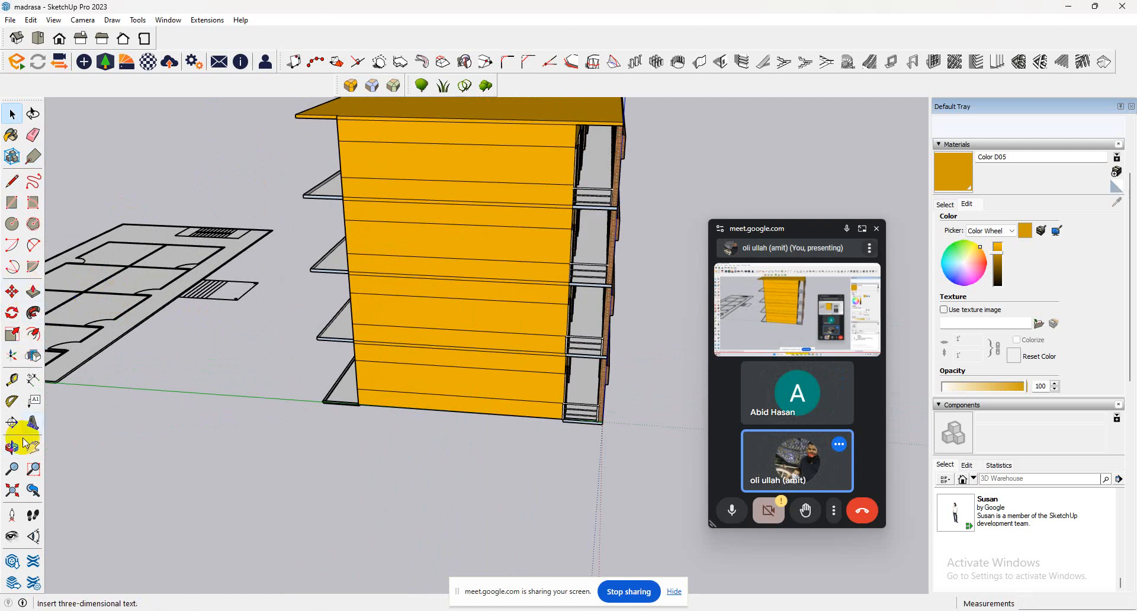
{"action": "left_click", "coordinate": [12, 536]}
{"action": "left_click_drag", "start_coordinate": [325, 187], "coordinate": [132, 234]}
{"action": "scroll", "coordinate": [142, 226], "scroll_direction": "up", "scroll_amount": 2}
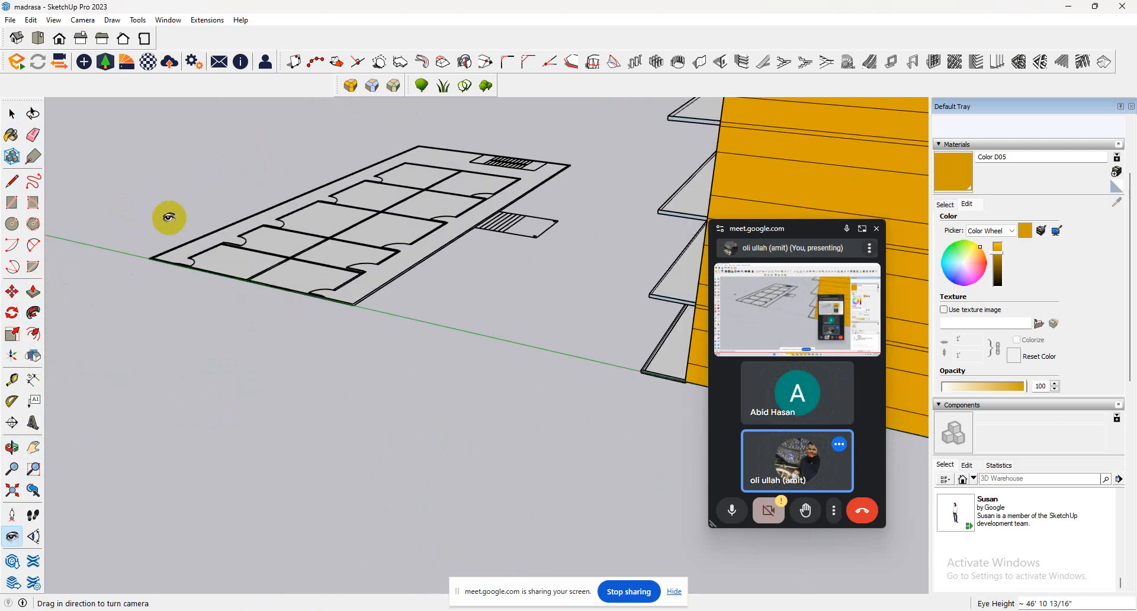
{"action": "middle_click_drag", "start_coordinate": [167, 218], "coordinate": [386, 315]}
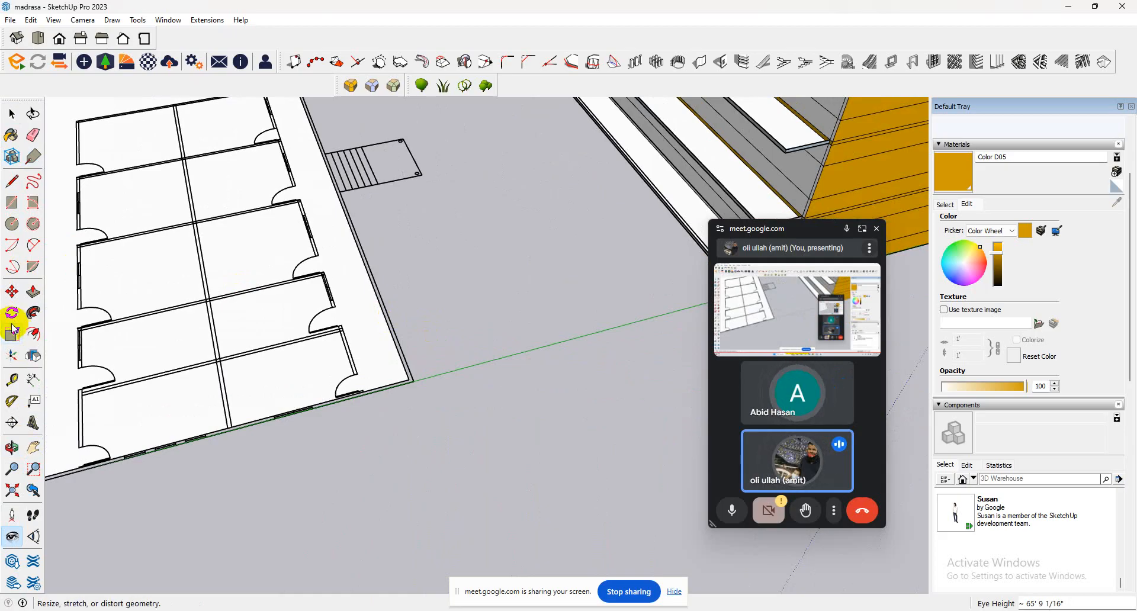
{"action": "left_click", "coordinate": [12, 202]}
{"action": "middle_click_drag", "start_coordinate": [246, 126], "coordinate": [158, 168]}
{"action": "scroll", "coordinate": [137, 163], "scroll_direction": "up", "scroll_amount": 5}
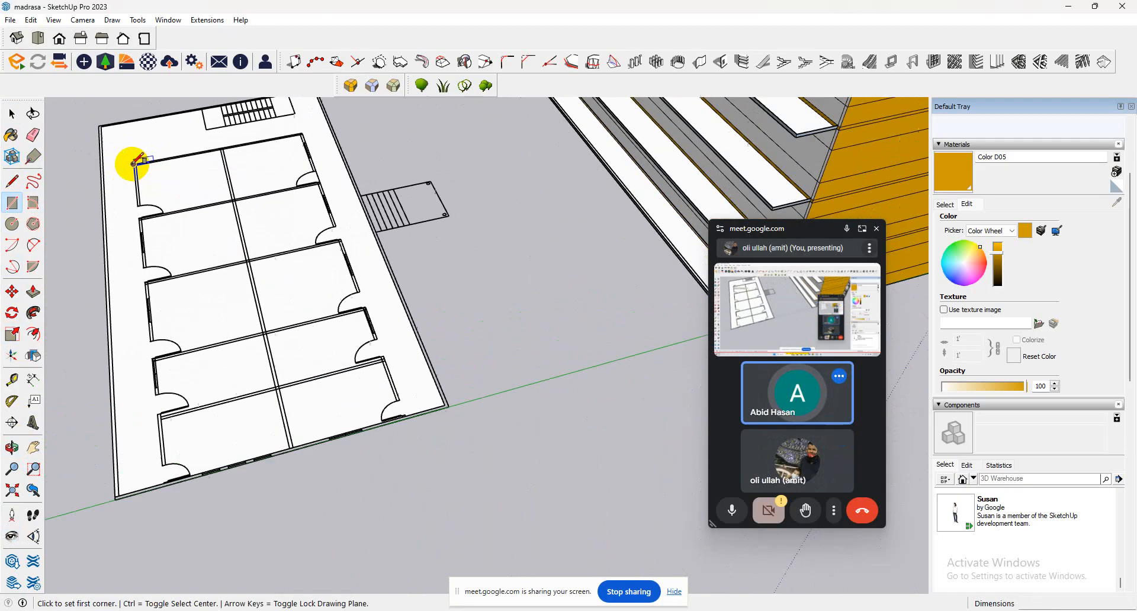
{"action": "left_click", "coordinate": [136, 163]}
{"action": "scroll", "coordinate": [311, 211], "scroll_direction": "down", "scroll_amount": 2}
{"action": "scroll", "coordinate": [311, 212], "scroll_direction": "down", "scroll_amount": 2}
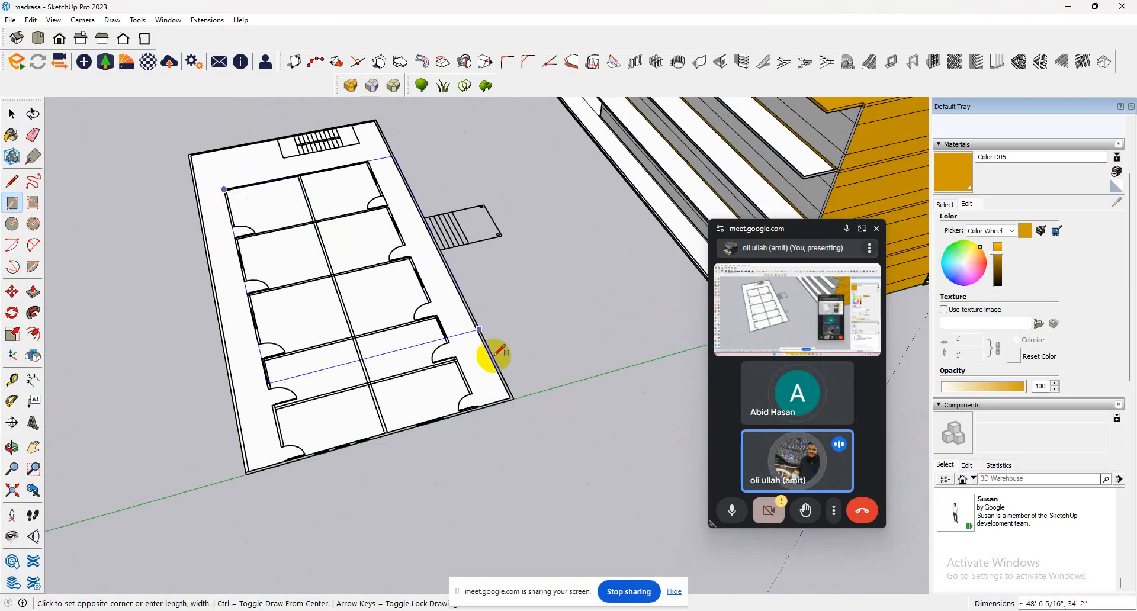
{"action": "left_click", "coordinate": [480, 407]}
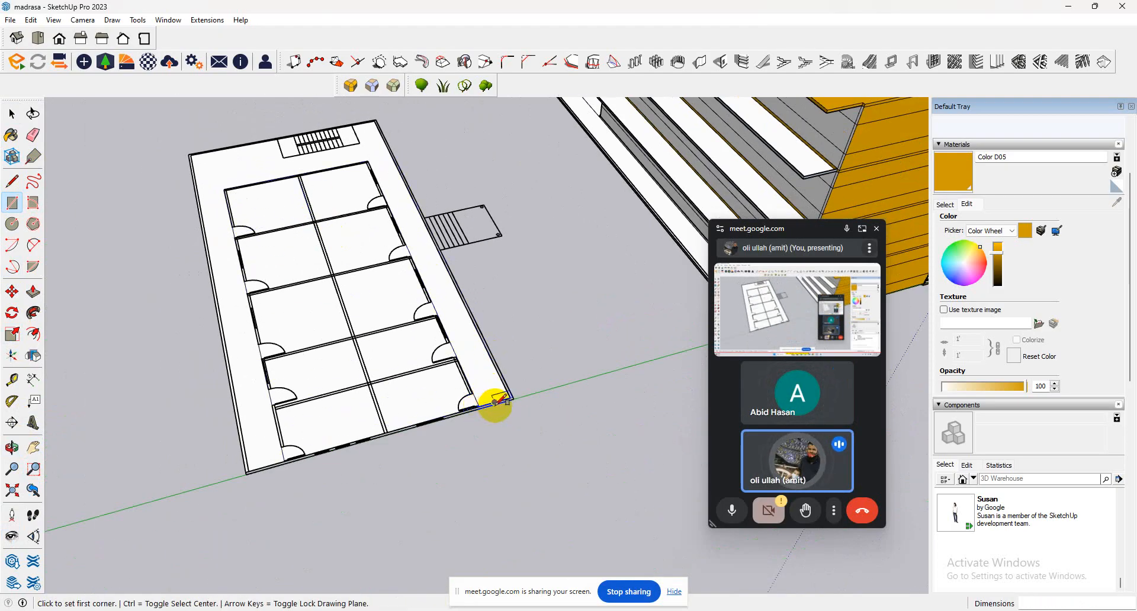
Extrude the classroom block's face up about 10', taking the height from an edge of the existing building's end wall.
{"action": "scroll", "coordinate": [495, 403], "scroll_direction": "up", "scroll_amount": 3}
{"action": "left_click", "coordinate": [34, 292]}
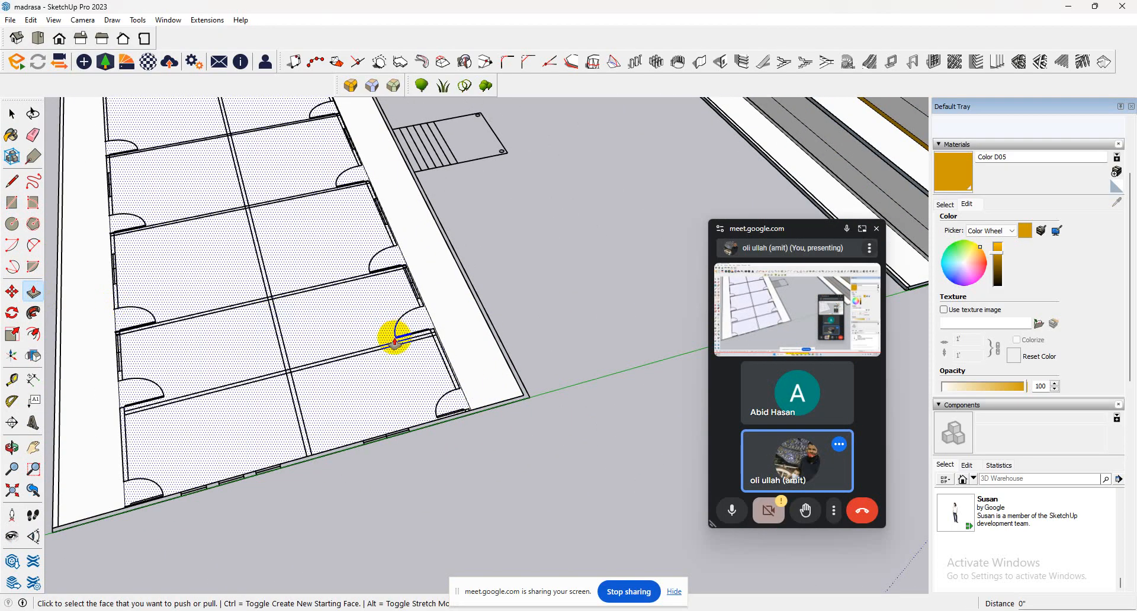
{"action": "scroll", "coordinate": [368, 295], "scroll_direction": "down", "scroll_amount": 2}
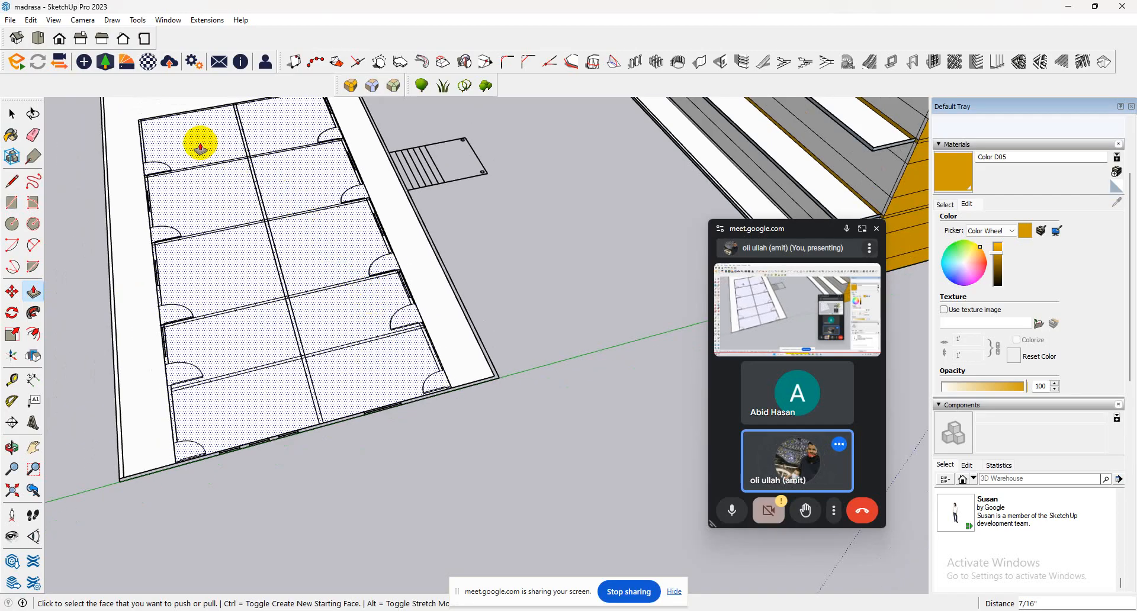
{"action": "left_click", "coordinate": [13, 113]}
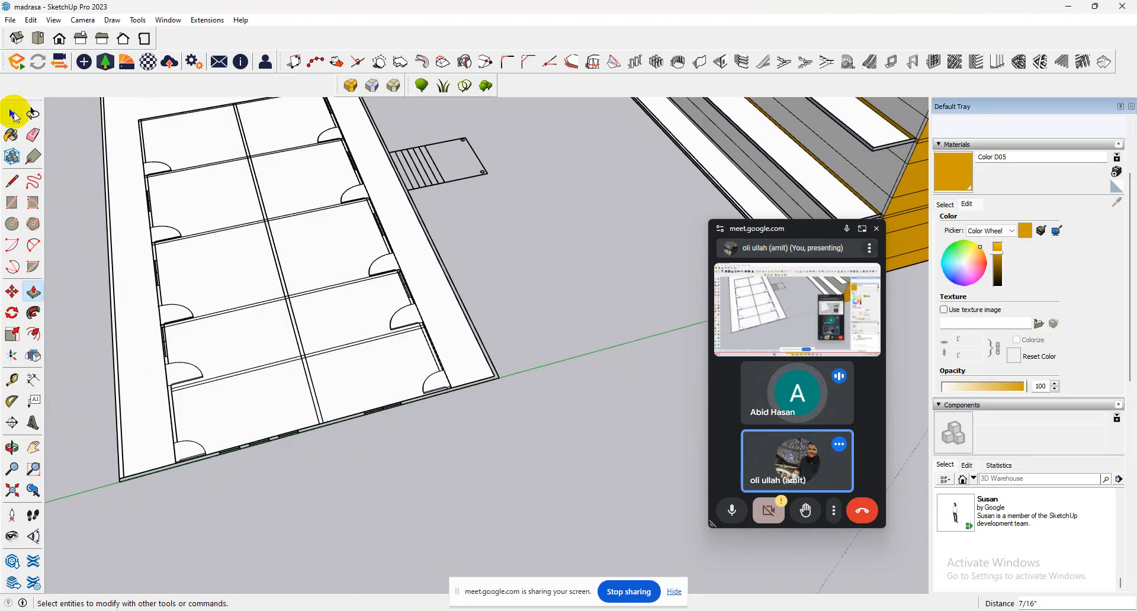
{"action": "key", "text": "p"}
{"action": "left_click", "coordinate": [292, 273]}
{"action": "scroll", "coordinate": [281, 228], "scroll_direction": "down", "scroll_amount": 3}
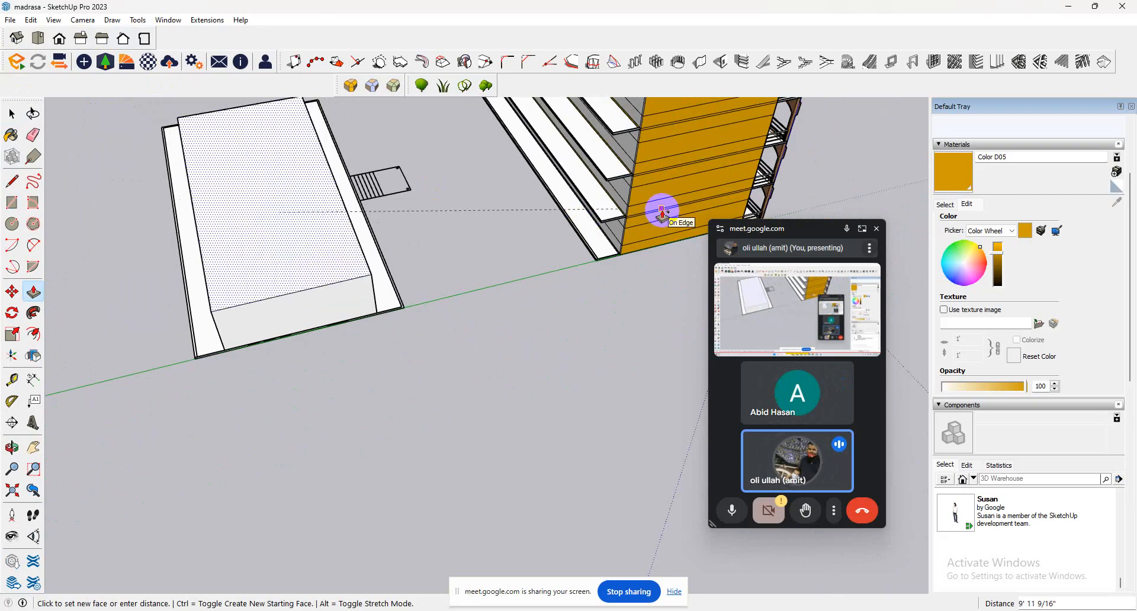
{"action": "left_click", "coordinate": [661, 210]}
{"action": "middle_click_drag", "start_coordinate": [665, 225], "coordinate": [328, 170]}
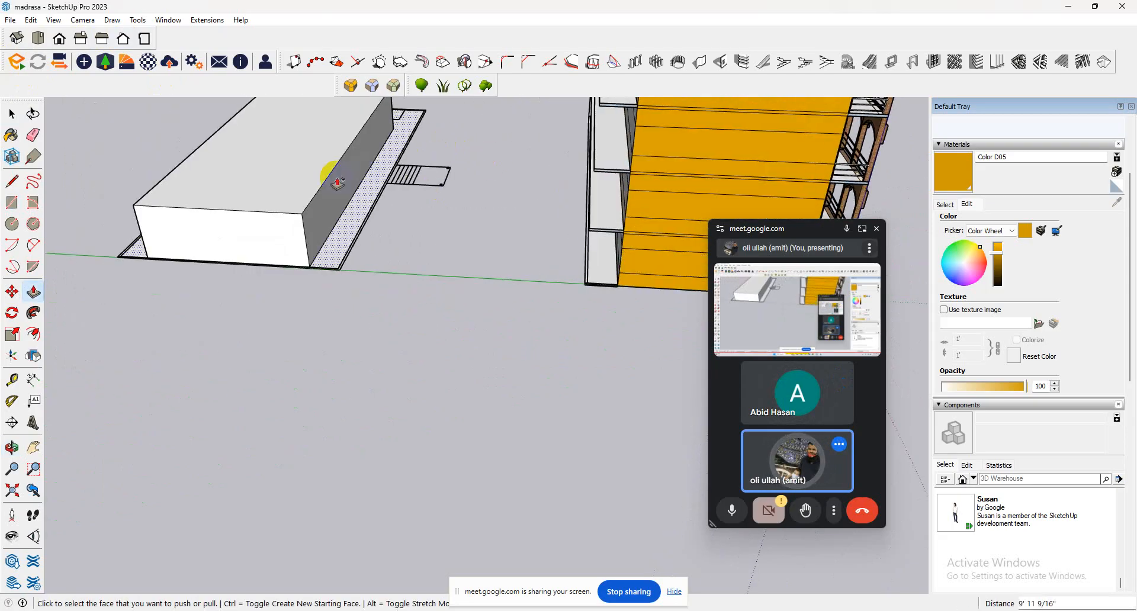
{"action": "left_click", "coordinate": [320, 176]}
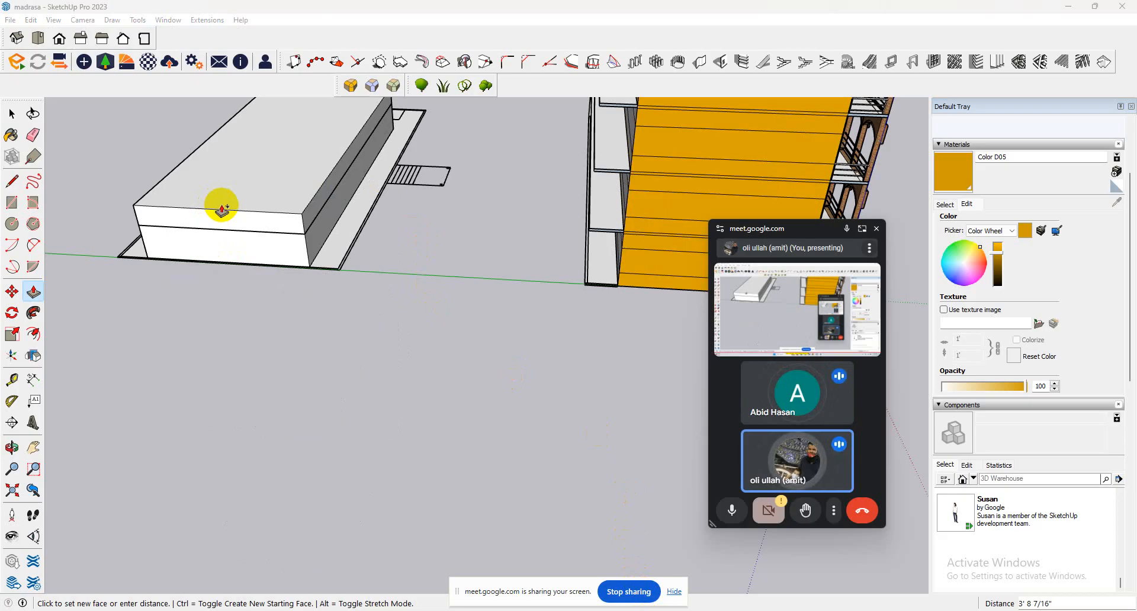
{"action": "scroll", "coordinate": [237, 206], "scroll_direction": "up", "scroll_amount": 1}
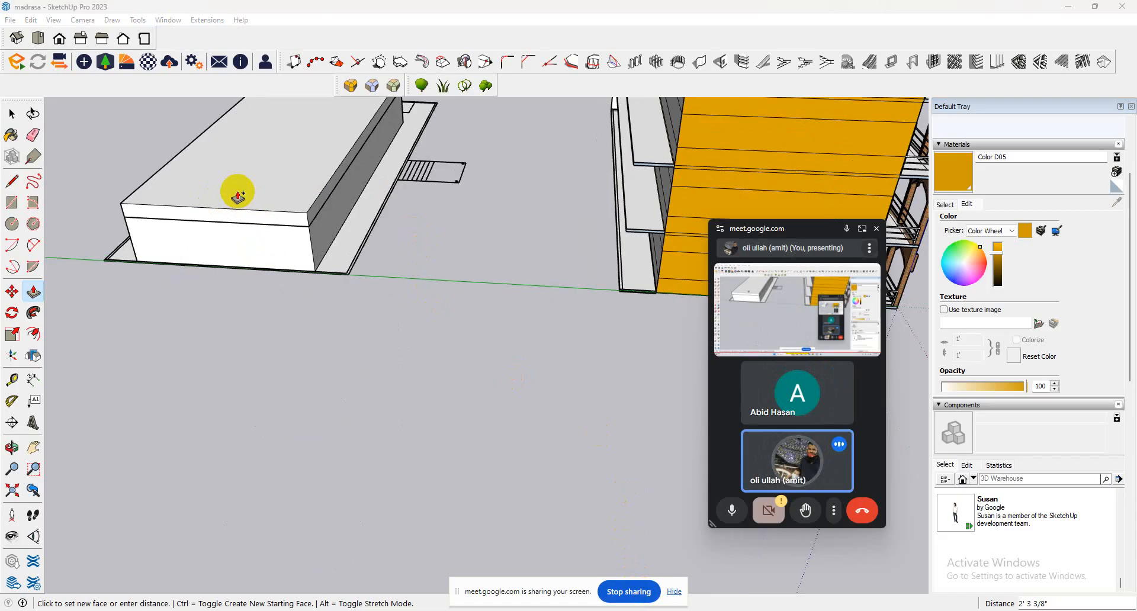
{"action": "left_click", "coordinate": [238, 196]}
{"action": "left_click", "coordinate": [12, 113]}
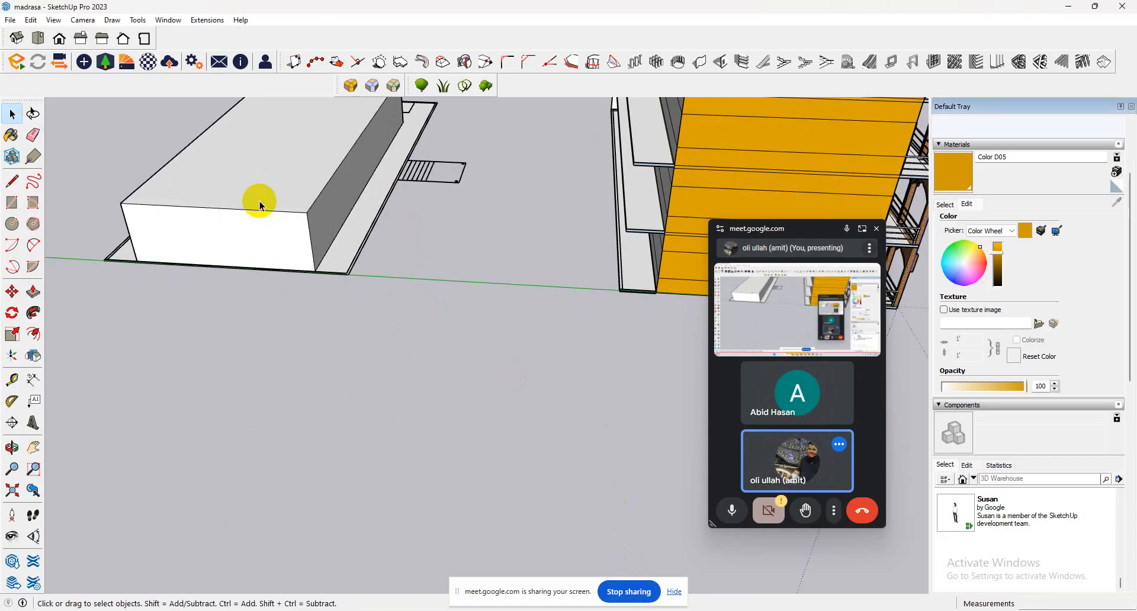
Push a new face 5" down from the top of the classroom block, keeping the original top face.
{"action": "left_click", "coordinate": [289, 181]}
{"action": "left_click", "coordinate": [33, 292]}
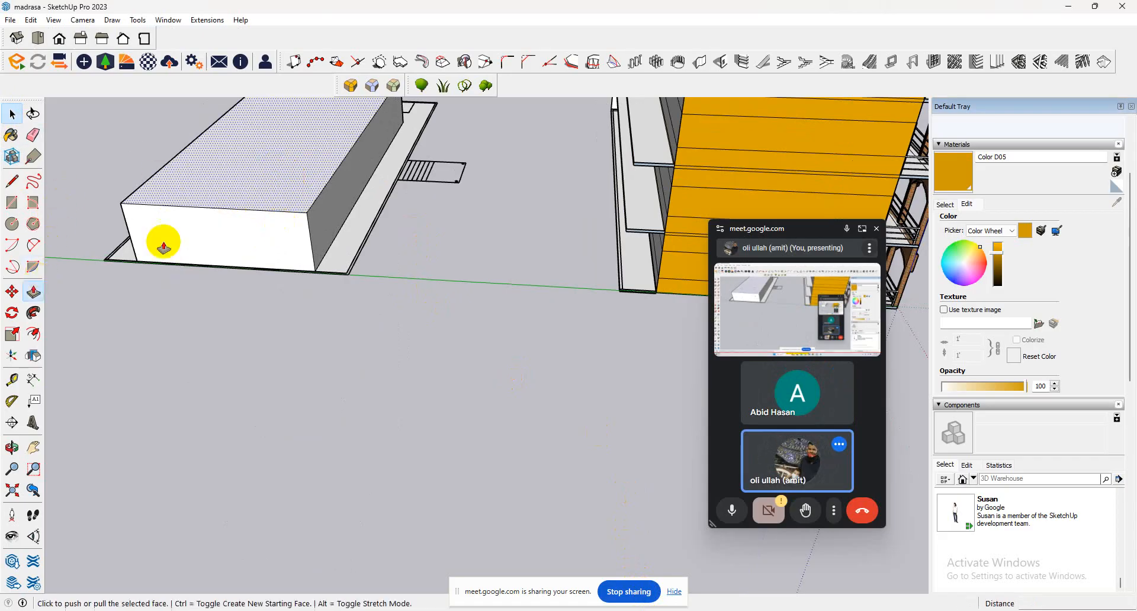
{"action": "left_click", "coordinate": [266, 197]}
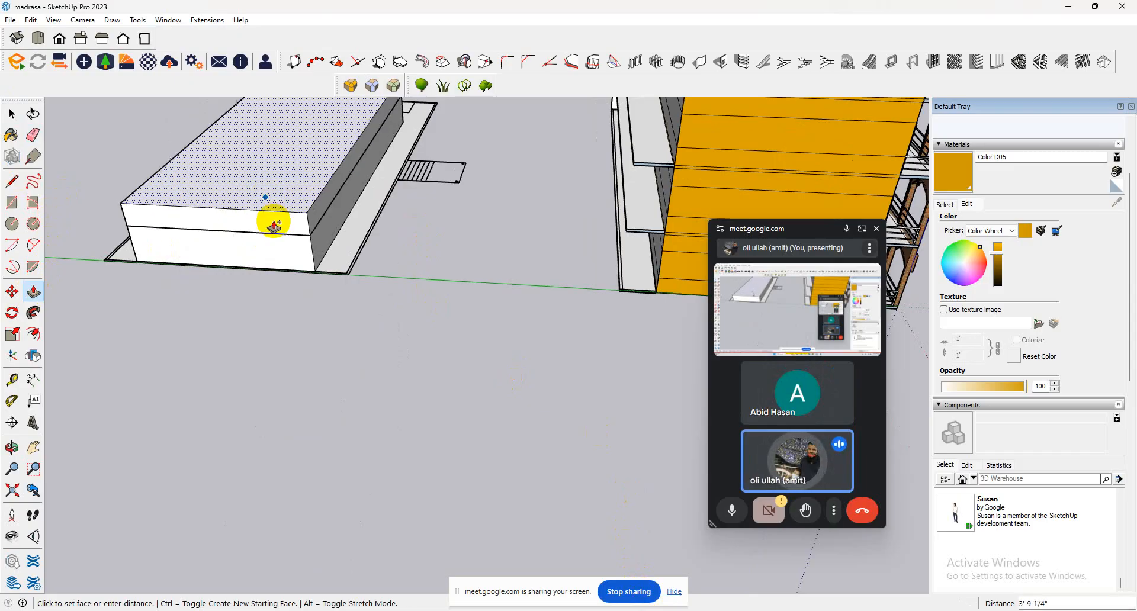
{"action": "key", "text": "ctrl"}
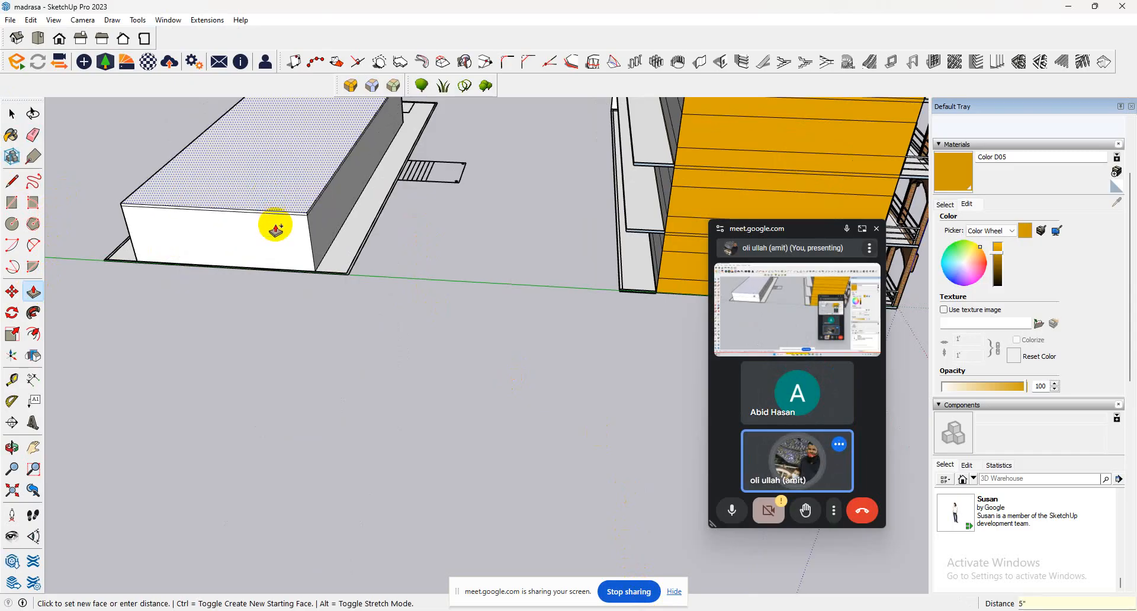
Push the classroom block's top face down 3' and 7' 6" to mark horizontal levels around its walls.
{"action": "scroll", "coordinate": [277, 209], "scroll_direction": "up", "scroll_amount": 2}
{"action": "left_click", "coordinate": [278, 196]}
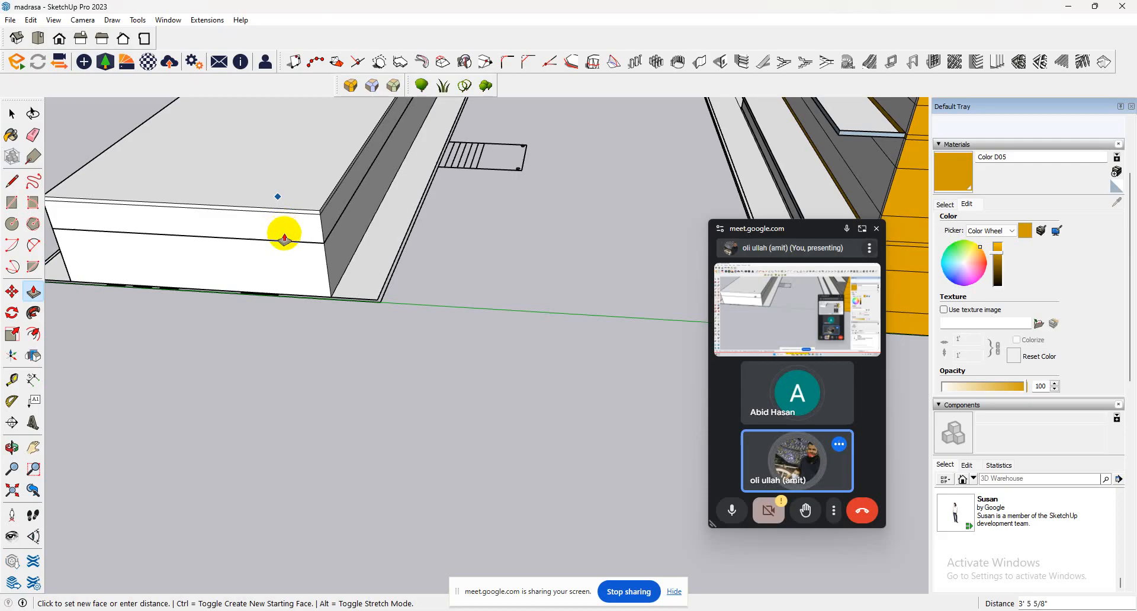
{"action": "key", "text": "ctrl"}
{"action": "key", "text": "ctrl"}
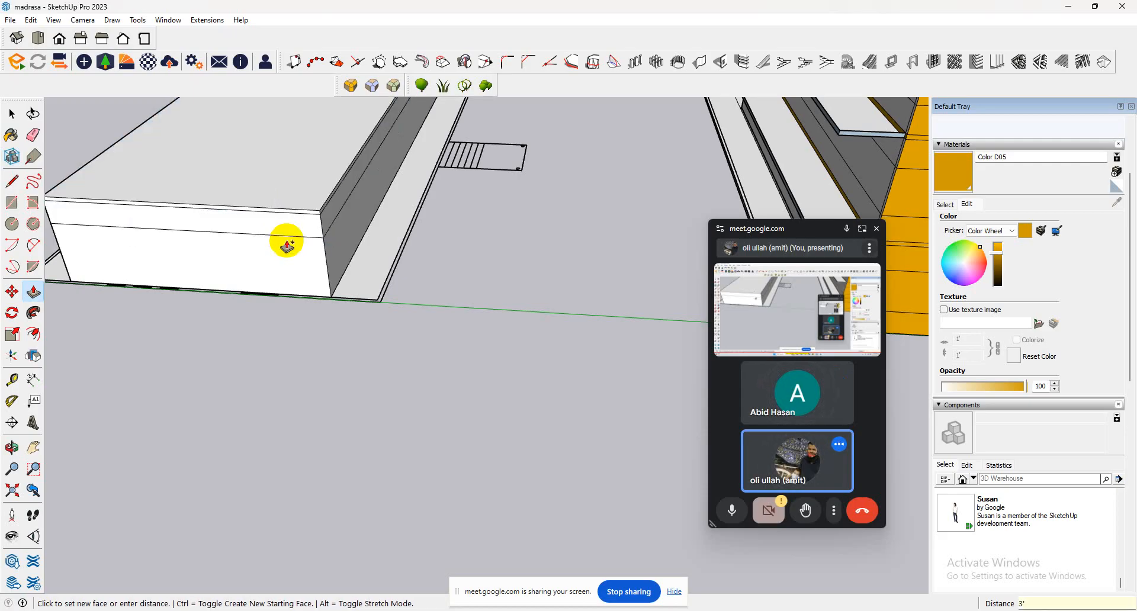
{"action": "key", "text": "ctrl"}
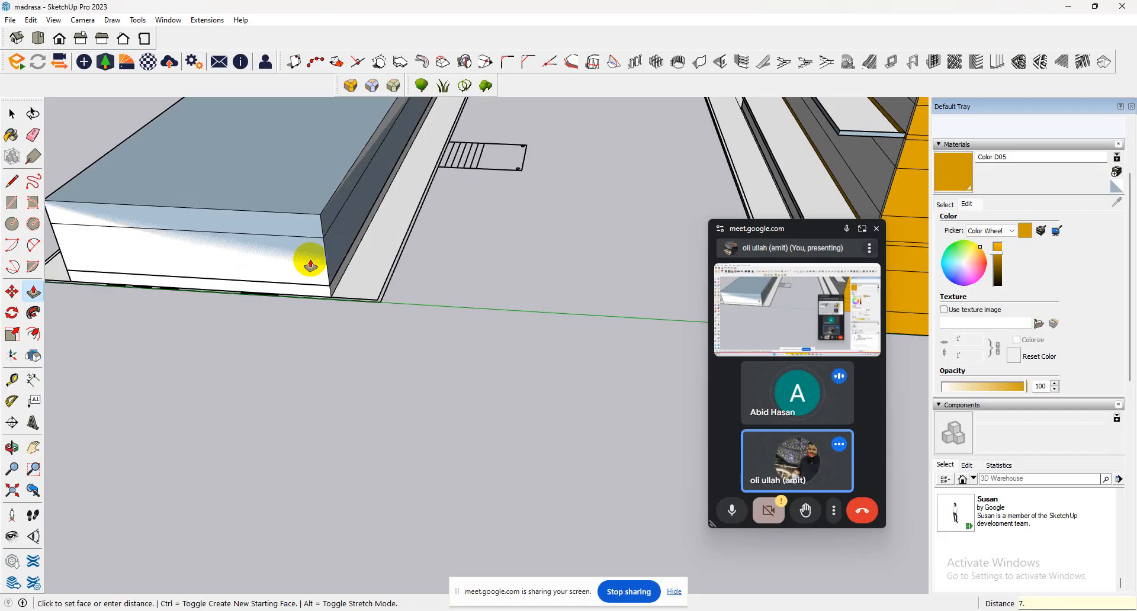
{"action": "middle_click_drag", "start_coordinate": [310, 265], "coordinate": [347, 139]}
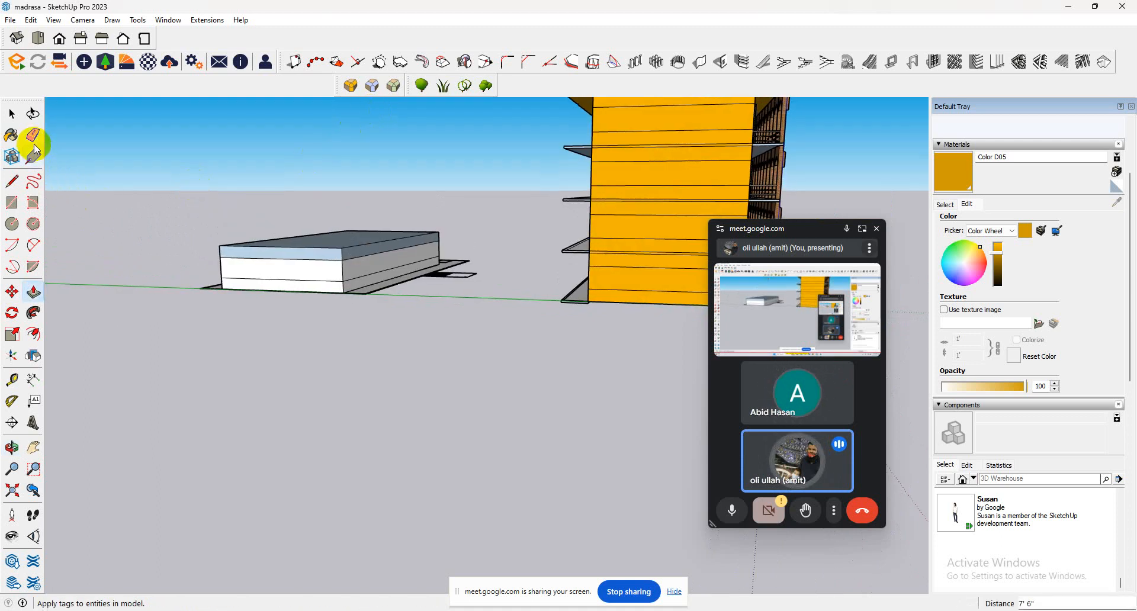
{"action": "left_click", "coordinate": [12, 113]}
{"action": "left_click_drag", "start_coordinate": [540, 185], "coordinate": [128, 378]}
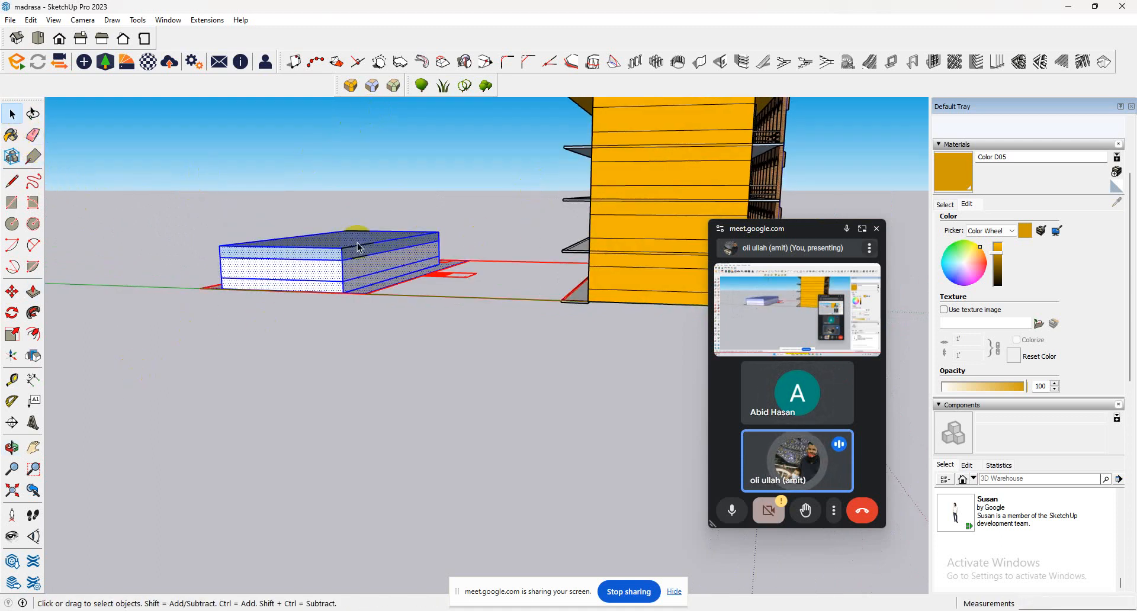
{"action": "scroll", "coordinate": [358, 249], "scroll_direction": "up", "scroll_amount": 3}
{"action": "middle_click_drag", "start_coordinate": [357, 258], "coordinate": [394, 350]}
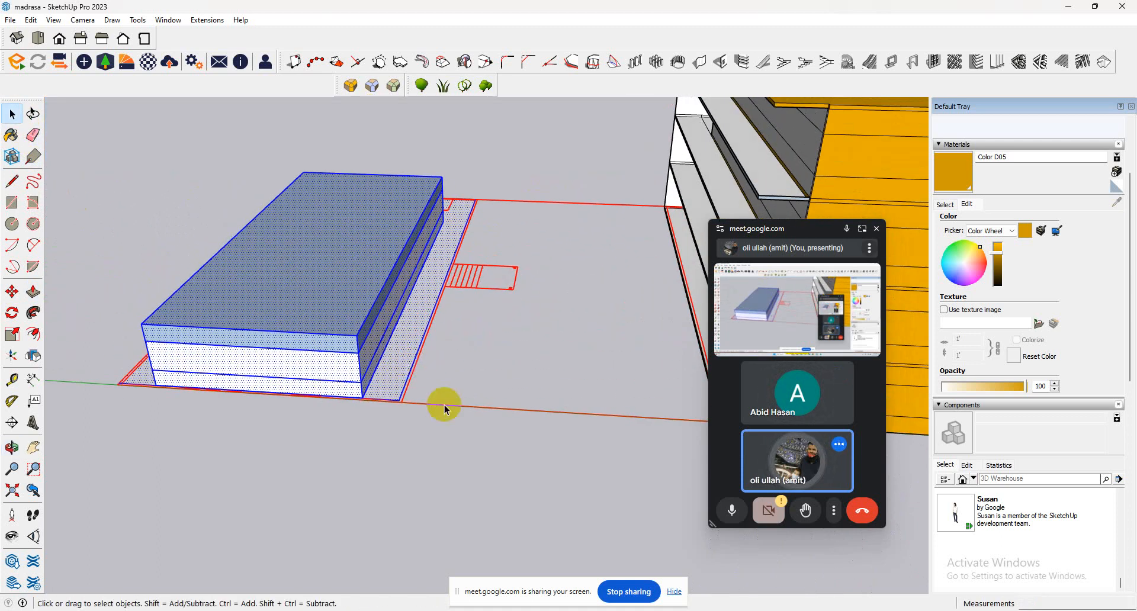
{"action": "left_click", "coordinate": [13, 290]}
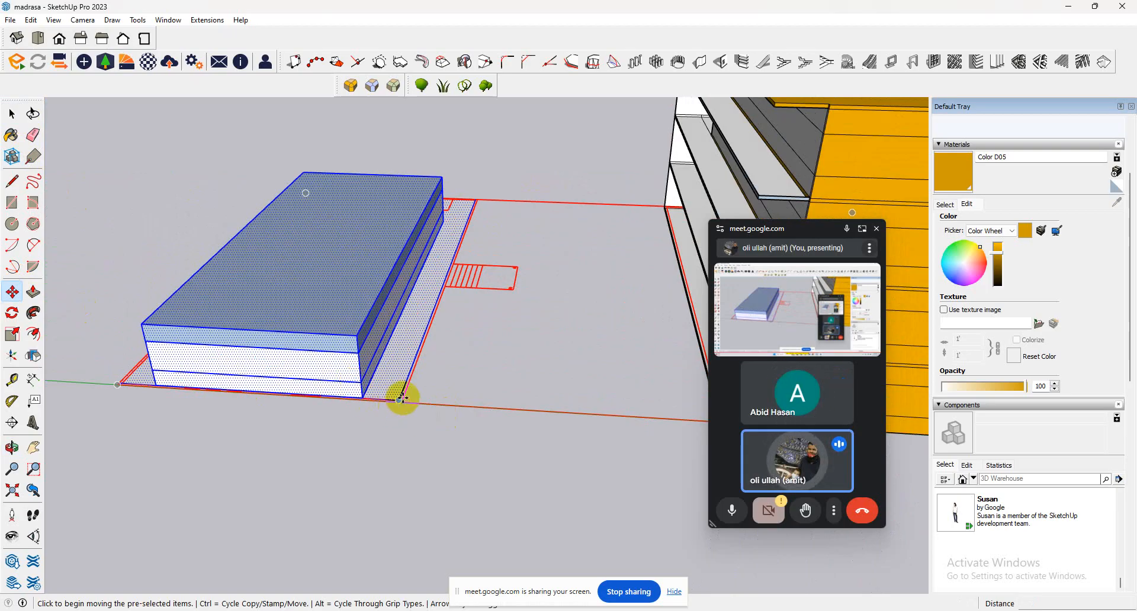
{"action": "middle_click_drag", "start_coordinate": [385, 390], "coordinate": [152, 211]}
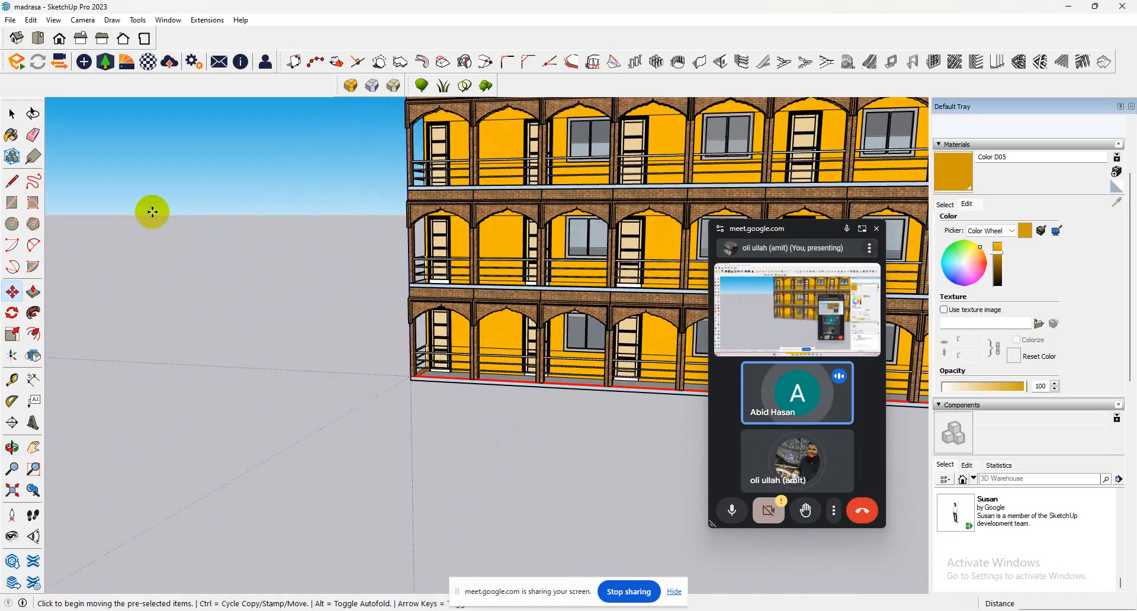
Select the ground-floor doors and the first window at the stairless end of the building's front facade.
{"action": "left_click", "coordinate": [13, 114]}
{"action": "scroll", "coordinate": [441, 329], "scroll_direction": "up", "scroll_amount": 5}
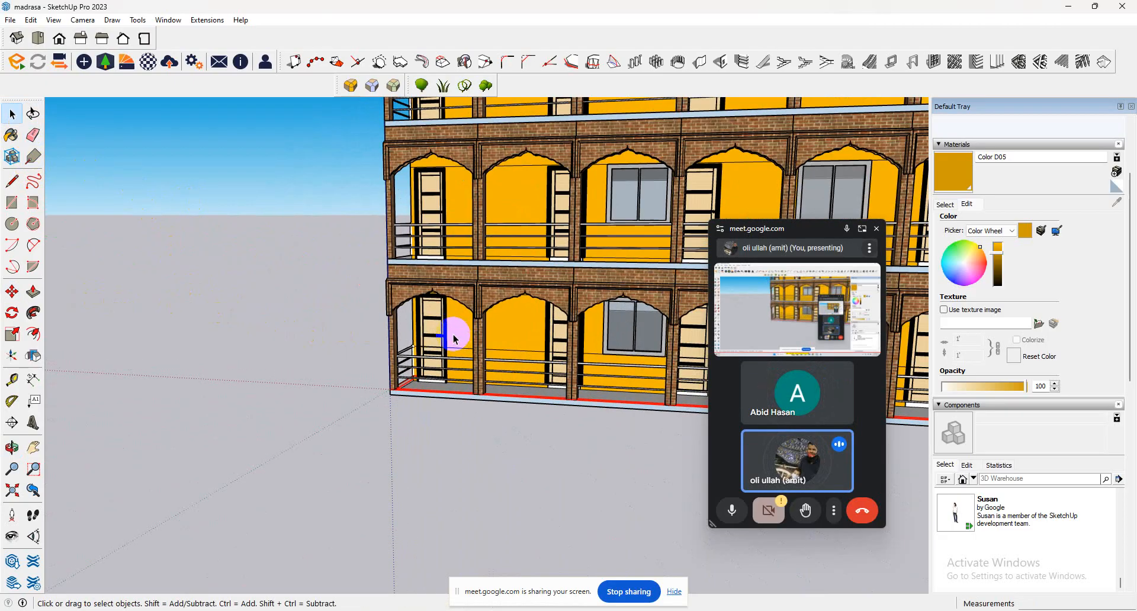
{"action": "left_click", "coordinate": [433, 330]}
{"action": "scroll", "coordinate": [488, 413], "scroll_direction": "down", "scroll_amount": 3}
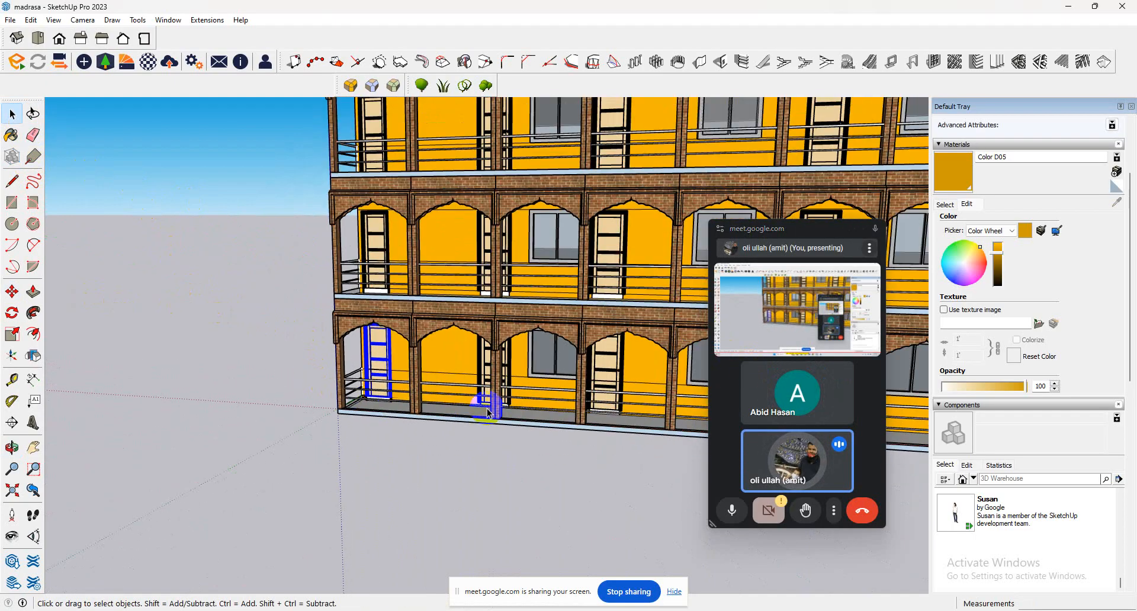
{"action": "middle_click_drag", "start_coordinate": [360, 372], "coordinate": [501, 377]}
{"action": "left_click", "coordinate": [488, 370], "text": "shift"}
{"action": "left_click", "coordinate": [592, 370], "text": "shift"}
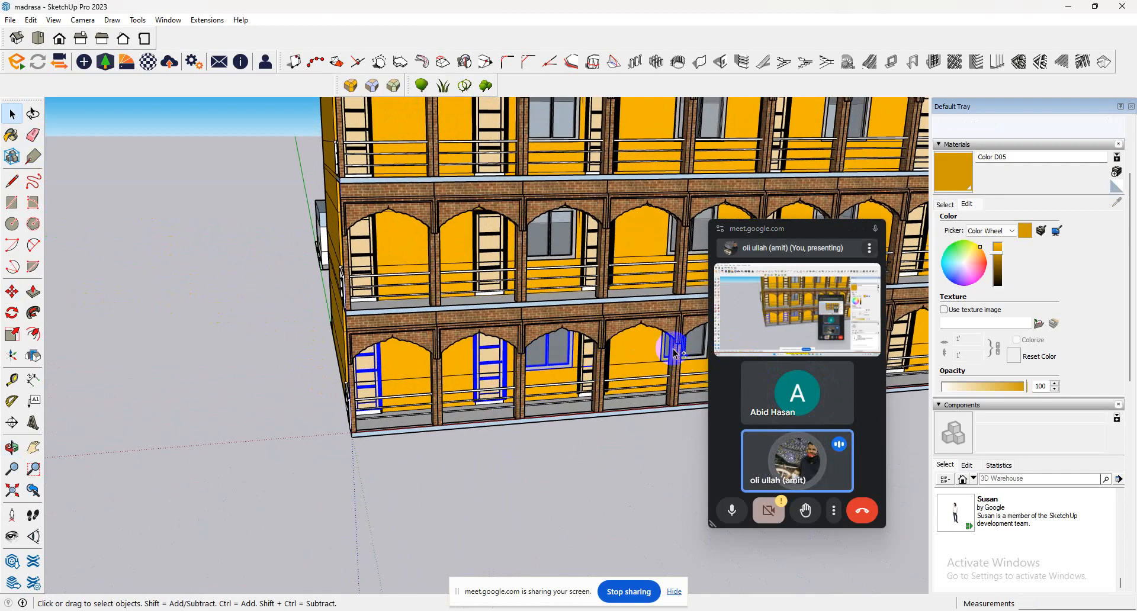
{"action": "scroll", "coordinate": [585, 371], "scroll_direction": "up", "scroll_amount": 5}
{"action": "left_click", "coordinate": [584, 370]}
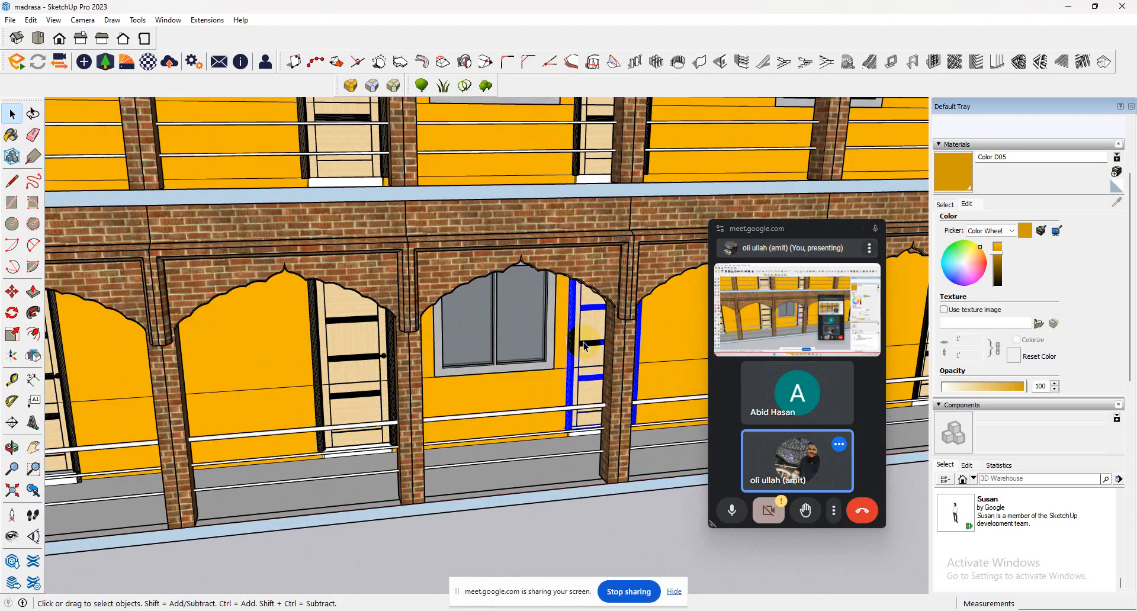
{"action": "left_click", "coordinate": [462, 378], "text": "shift"}
{"action": "left_click", "coordinate": [321, 363], "text": "shift"}
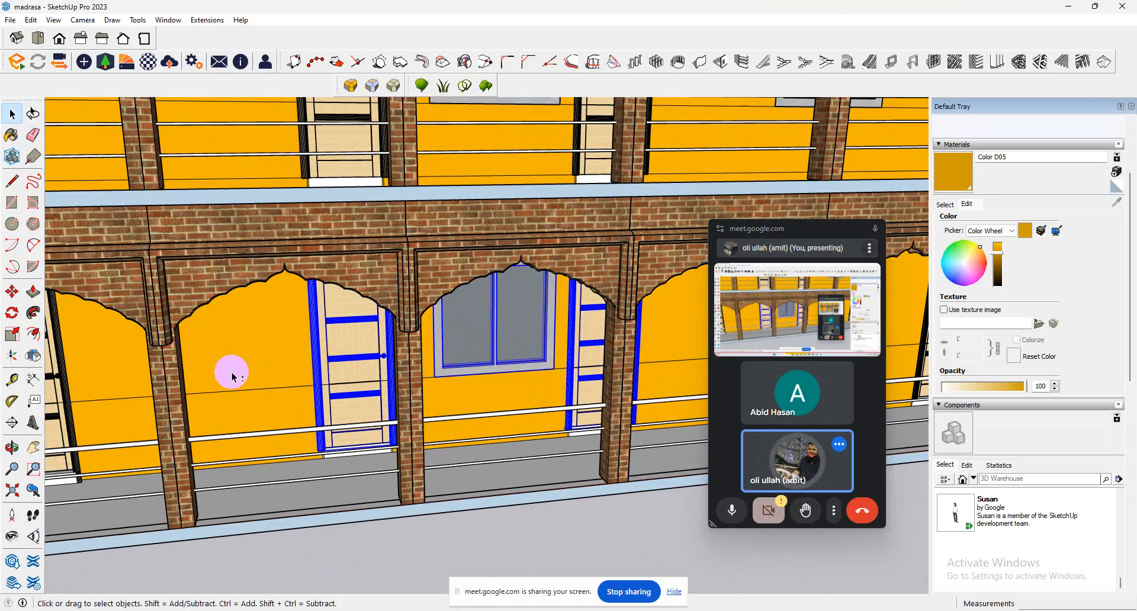
{"action": "left_click", "coordinate": [59, 416], "text": "shift"}
Add the remaining ground-floor classroom doors, windows and the verandah railing to the selection.
{"action": "scroll", "coordinate": [117, 444], "scroll_direction": "down", "scroll_amount": 5}
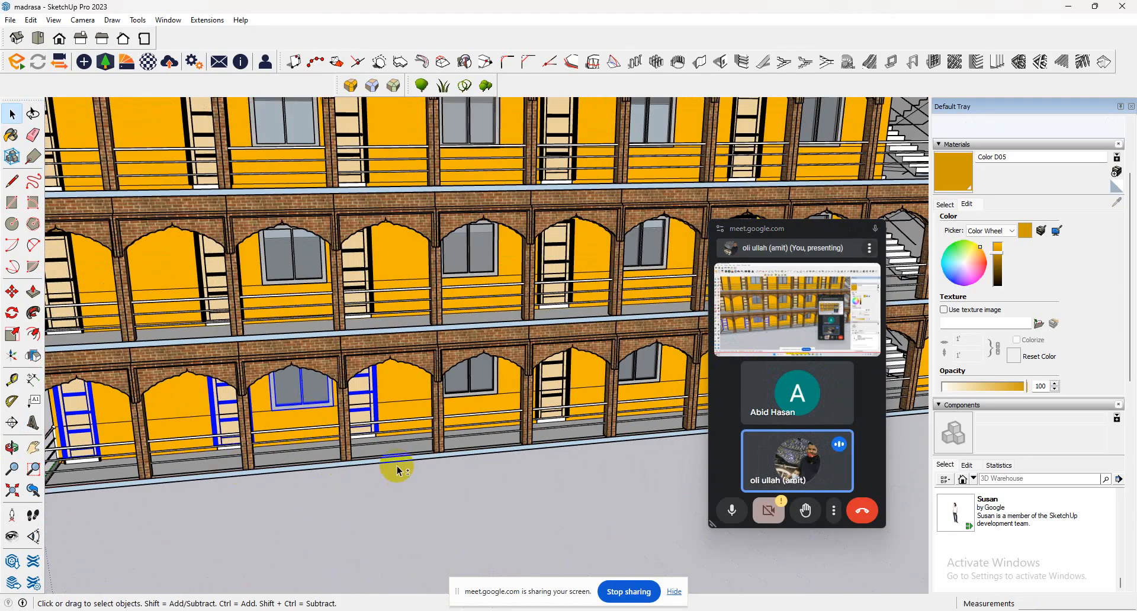
{"action": "middle_click_drag", "start_coordinate": [351, 415], "coordinate": [376, 340], "text": "shift"}
{"action": "left_click", "coordinate": [508, 348], "text": "shift"}
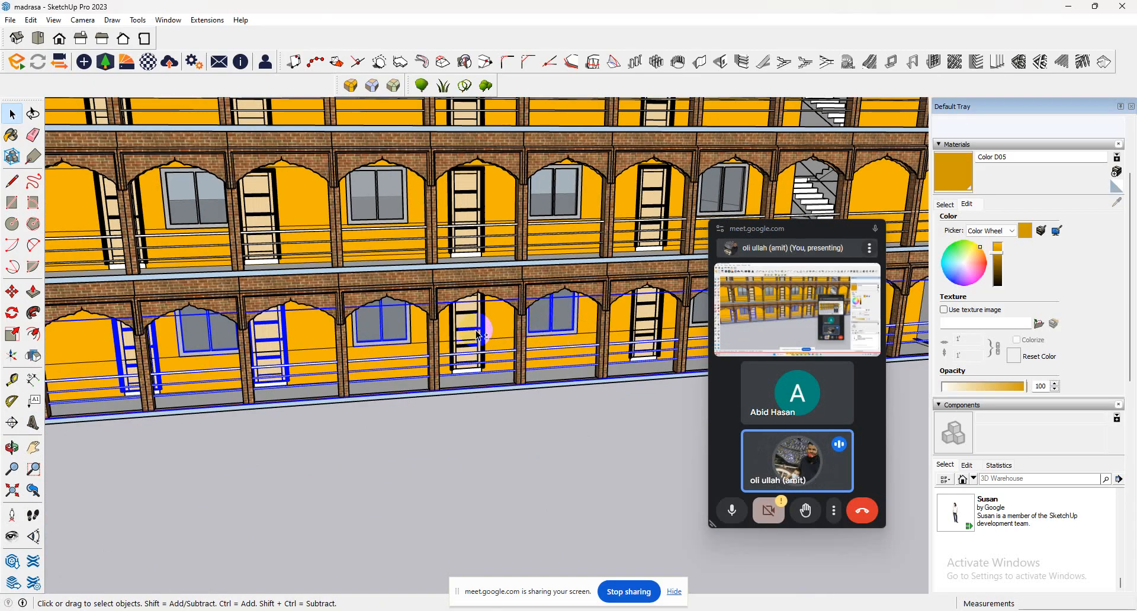
{"action": "scroll", "coordinate": [479, 335], "scroll_direction": "down", "scroll_amount": 2}
{"action": "left_click", "coordinate": [605, 337], "text": "shift"}
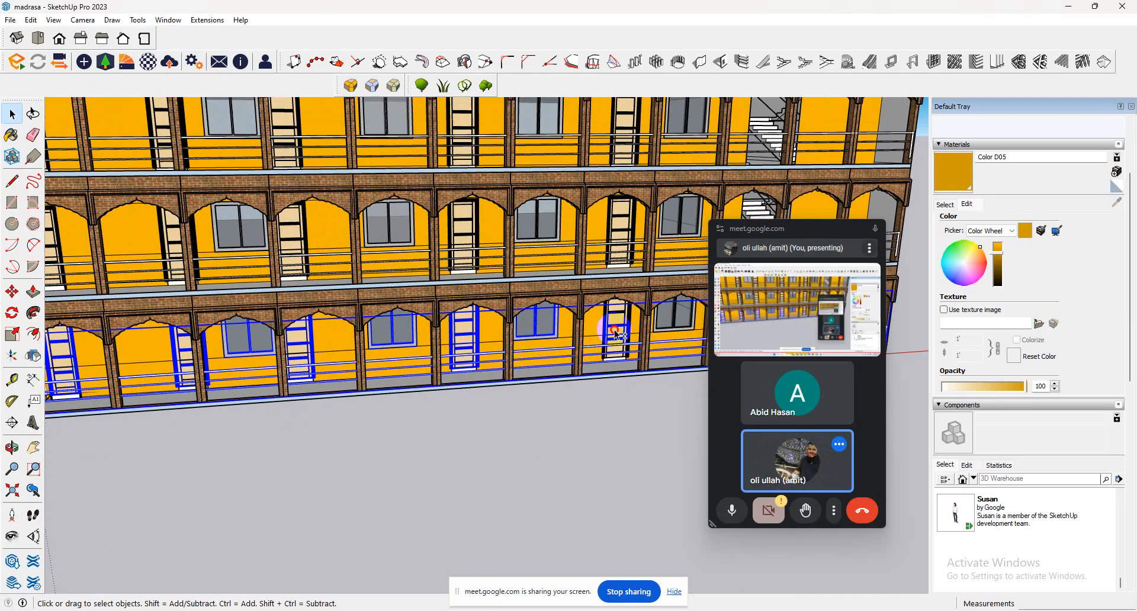
{"action": "scroll", "coordinate": [486, 370], "scroll_direction": "down", "scroll_amount": 6}
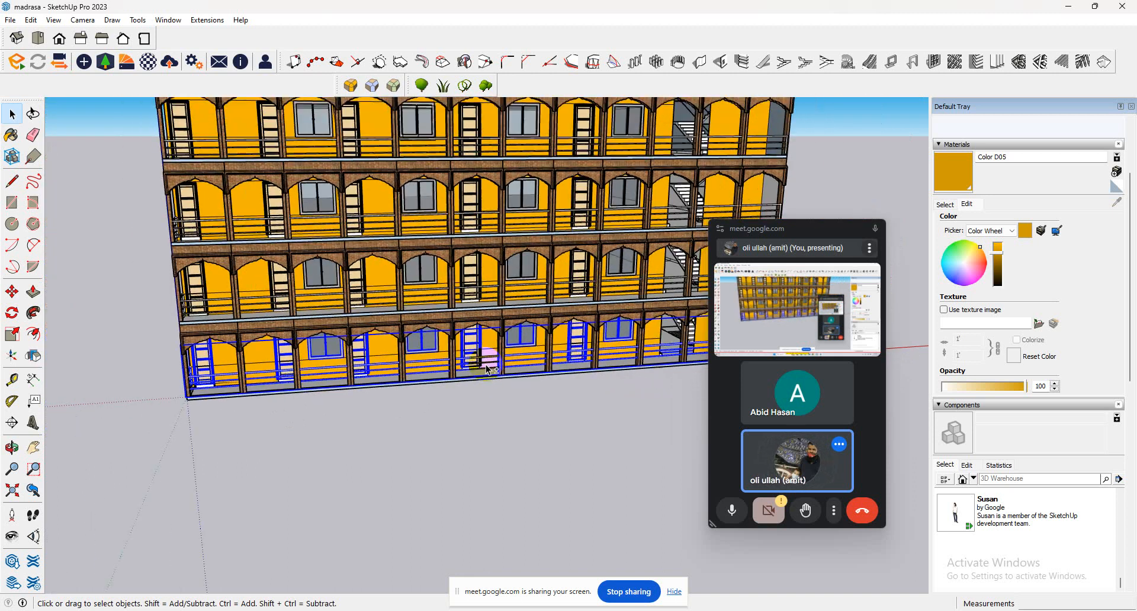
Copy the selected ground-floor doors, windows and railing about 81' 1 3/4" along the green axis onto the new classroom block.
{"action": "middle_click_drag", "start_coordinate": [244, 286], "coordinate": [509, 305]}
{"action": "scroll", "coordinate": [509, 304], "scroll_direction": "down", "scroll_amount": 4}
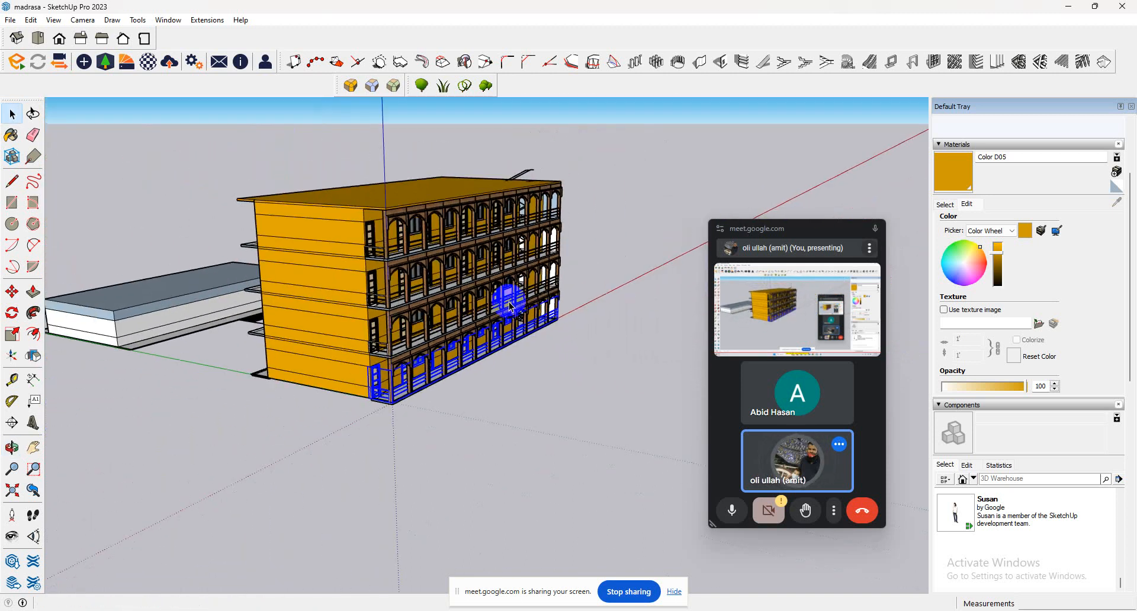
{"action": "left_click", "coordinate": [12, 290]}
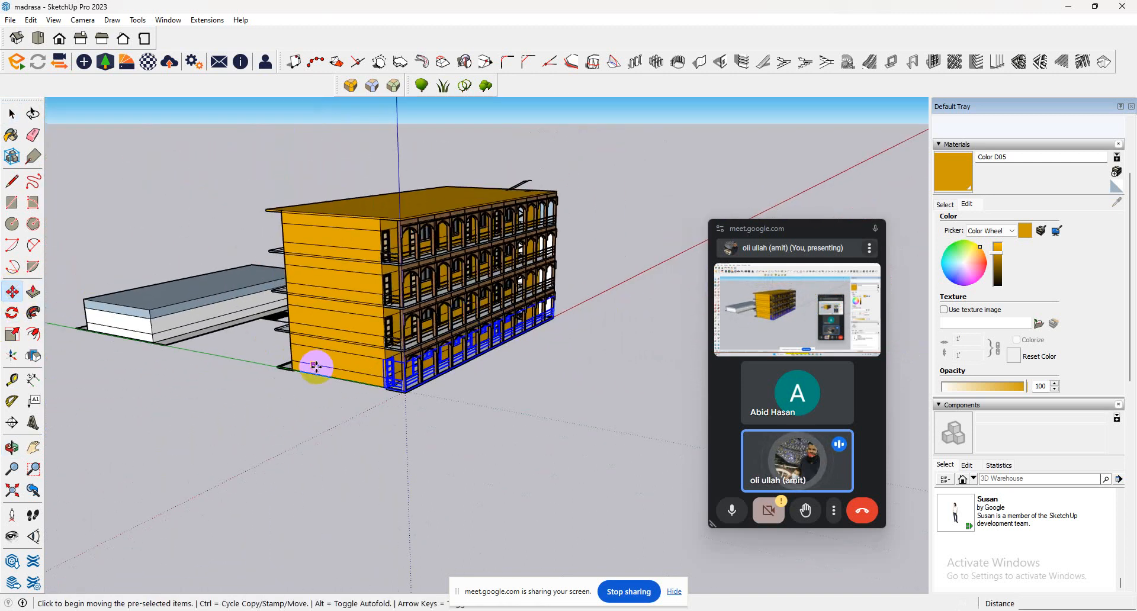
{"action": "left_click", "coordinate": [383, 388]}
{"action": "key", "text": "ctrl"}
{"action": "scroll", "coordinate": [153, 331], "scroll_direction": "up", "scroll_amount": 3}
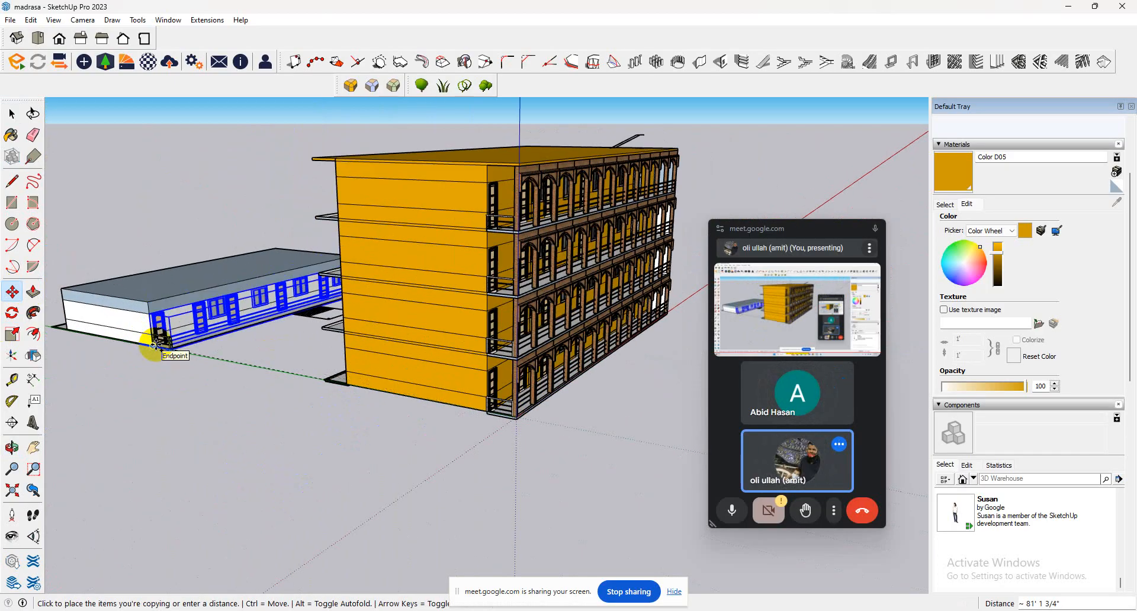
{"action": "left_click", "coordinate": [155, 343]}
{"action": "scroll", "coordinate": [155, 344], "scroll_direction": "up", "scroll_amount": 5}
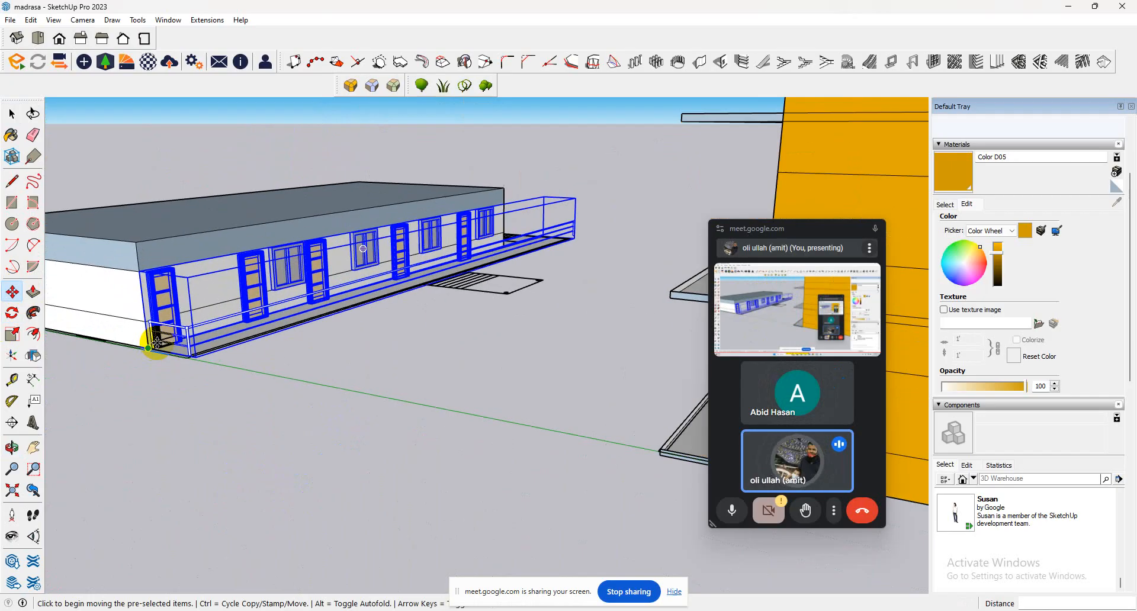
Shift the copied doors, windows and railing about 8 3/8" towards the classroom block so they sit in its wall.
{"action": "middle_click_drag", "start_coordinate": [160, 339], "coordinate": [303, 250]}
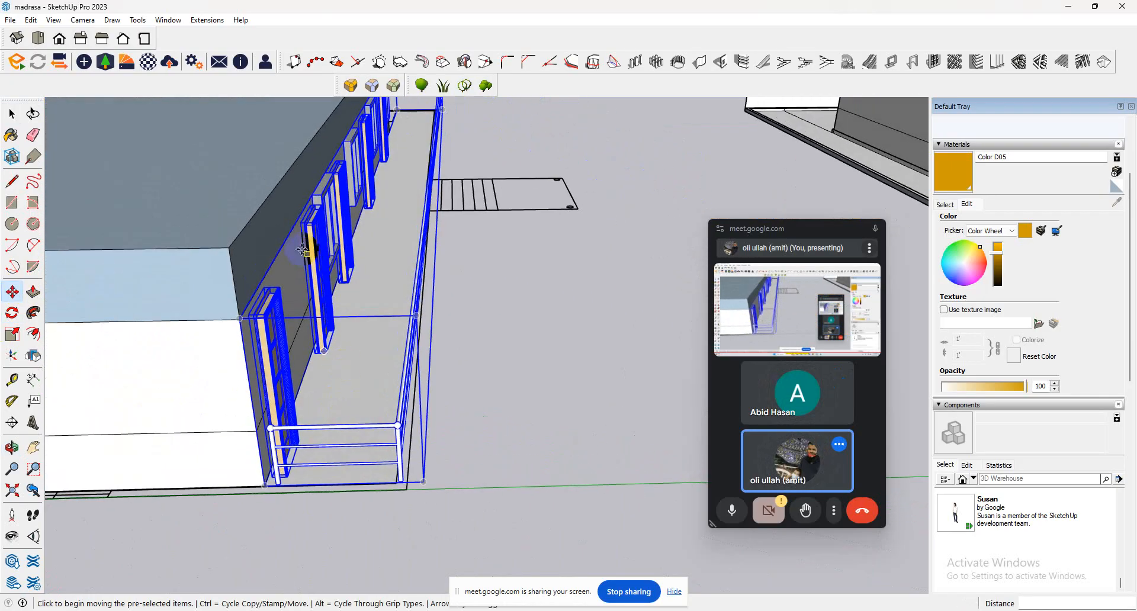
{"action": "left_click", "coordinate": [314, 224]}
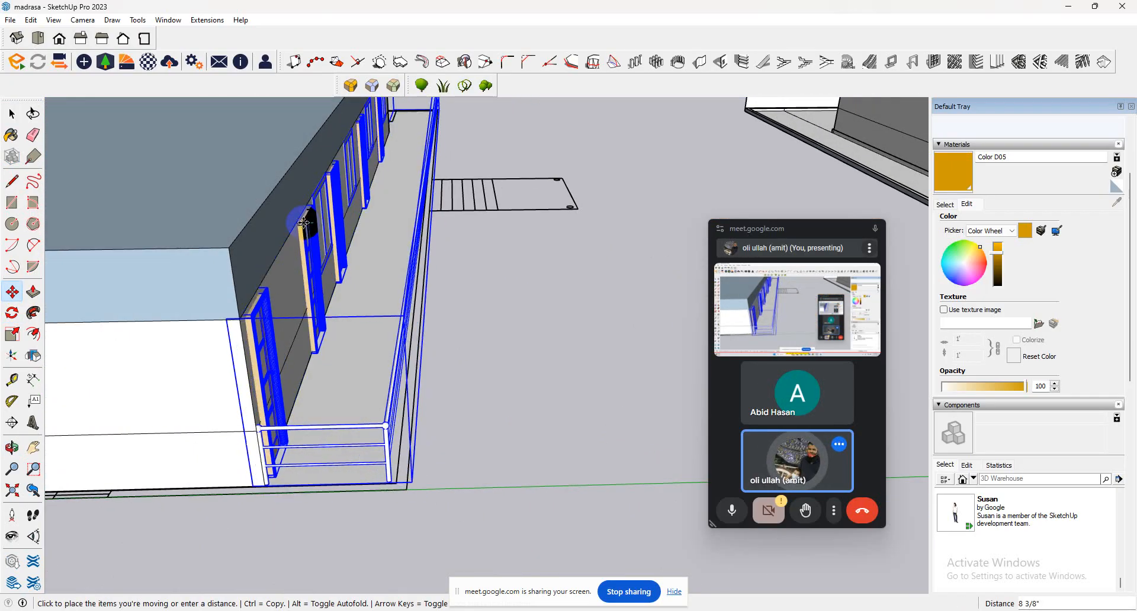
Intersect the classroom block's upper wall face with the model and delete the wall face covering the first window's glass.
{"action": "middle_click_drag", "start_coordinate": [395, 229], "coordinate": [173, 249]}
{"action": "scroll", "coordinate": [127, 190], "scroll_direction": "up", "scroll_amount": 3}
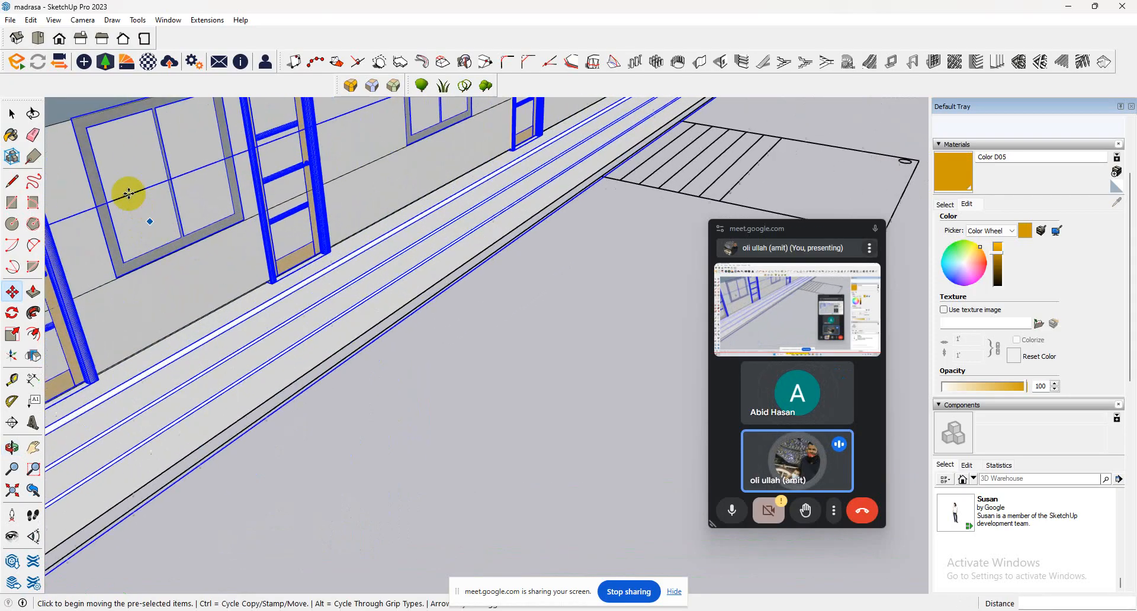
{"action": "left_click", "coordinate": [12, 112]}
{"action": "left_click", "coordinate": [124, 185]}
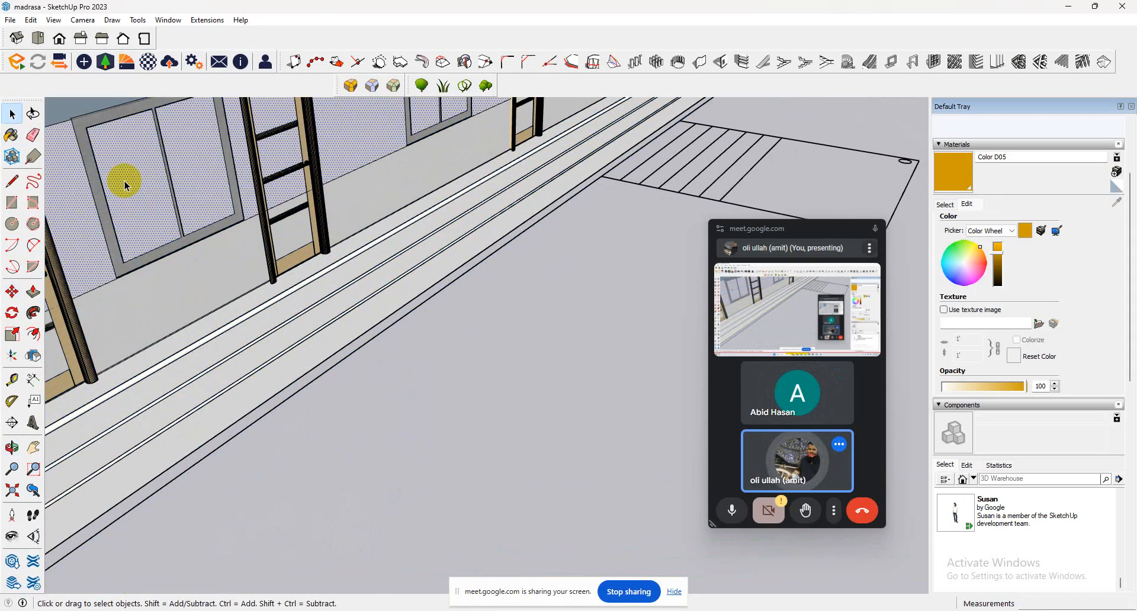
{"action": "right_click", "coordinate": [125, 185]}
{"action": "mouse_move", "coordinate": [277, 260]}
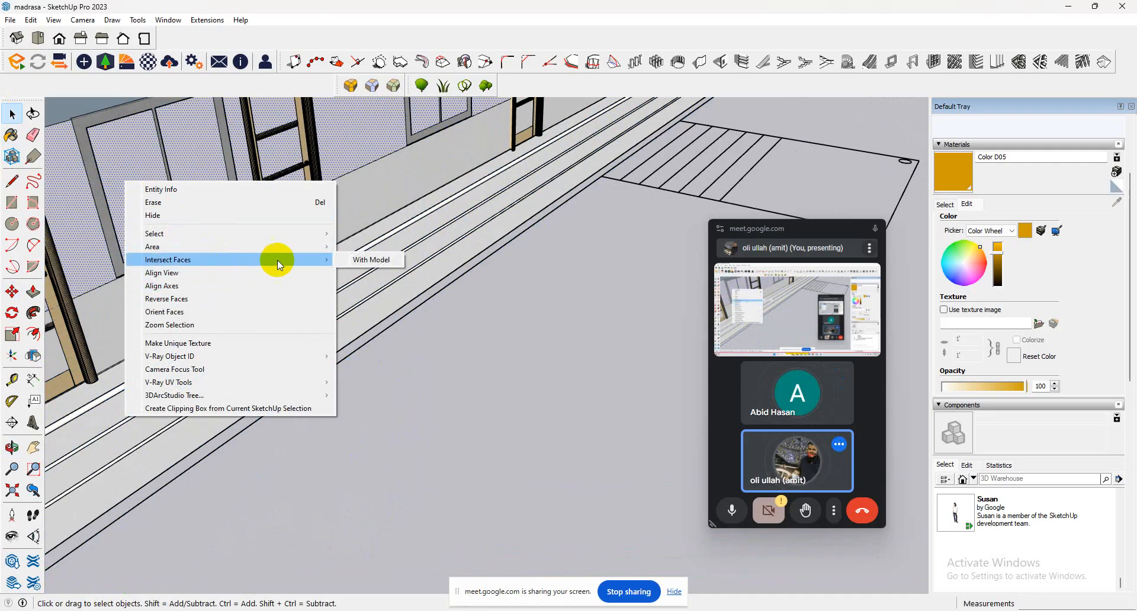
{"action": "left_click", "coordinate": [371, 260]}
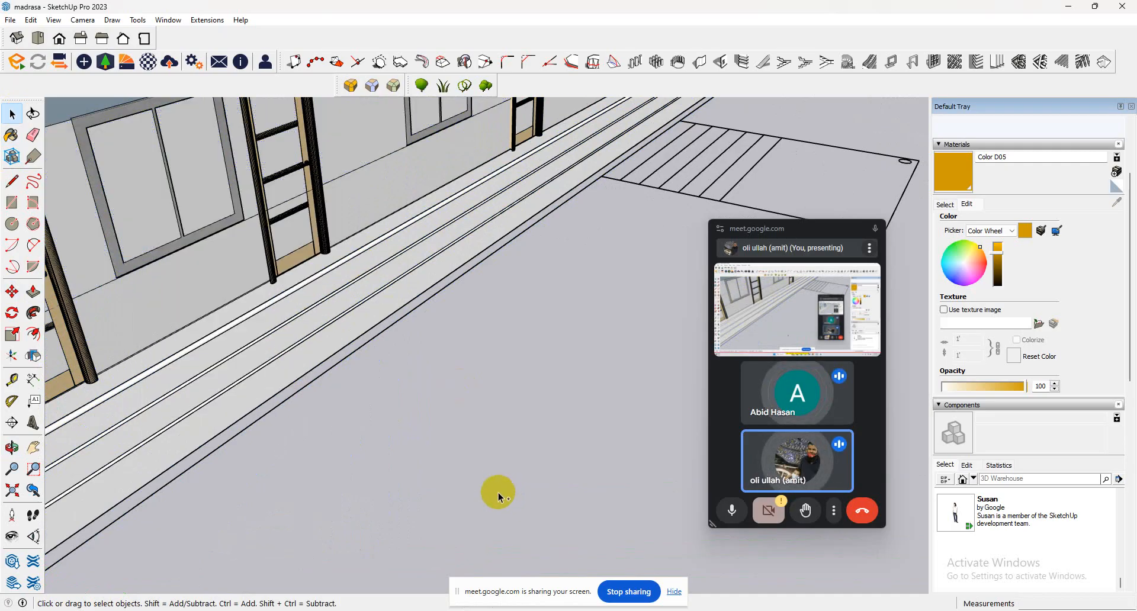
{"action": "key", "text": "ctrl+a"}
{"action": "left_click", "coordinate": [162, 203]}
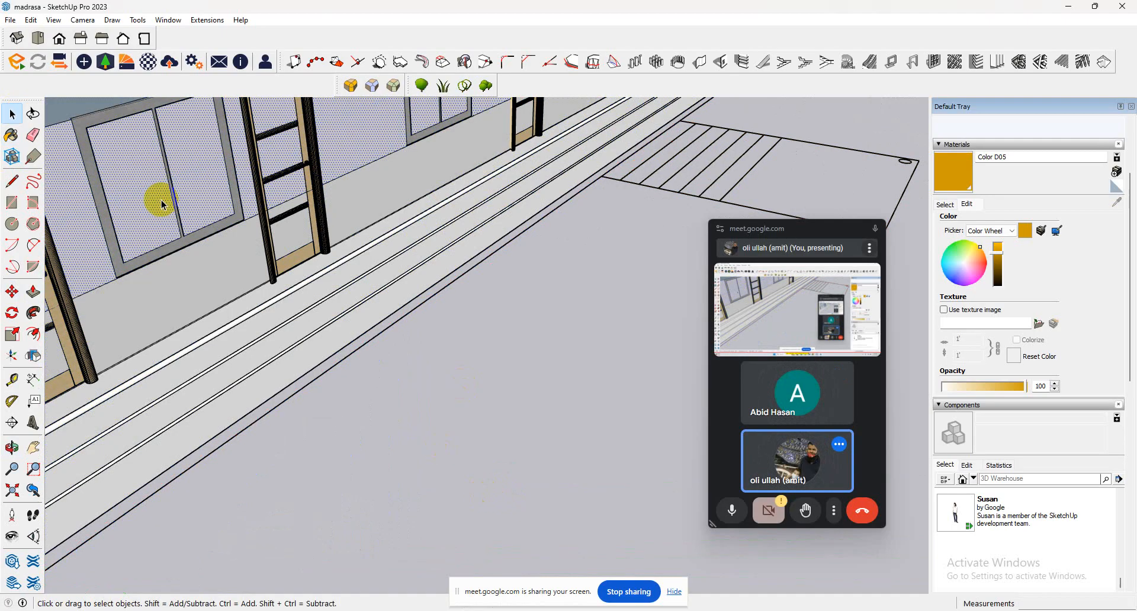
{"action": "right_click", "coordinate": [172, 206]}
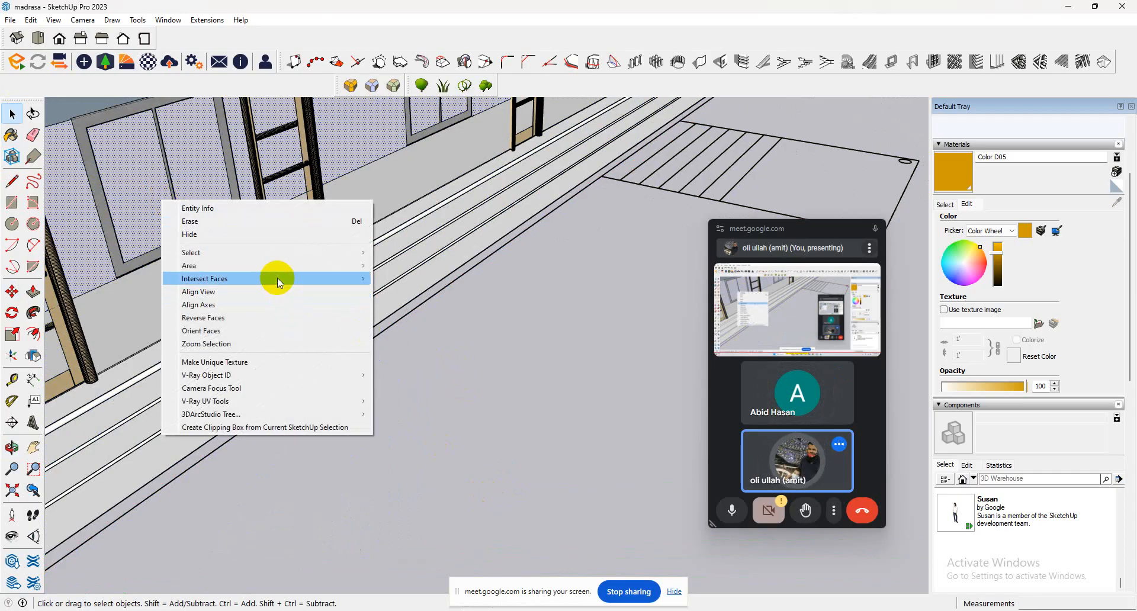
{"action": "left_click", "coordinate": [408, 279]}
{"action": "left_click", "coordinate": [155, 212]}
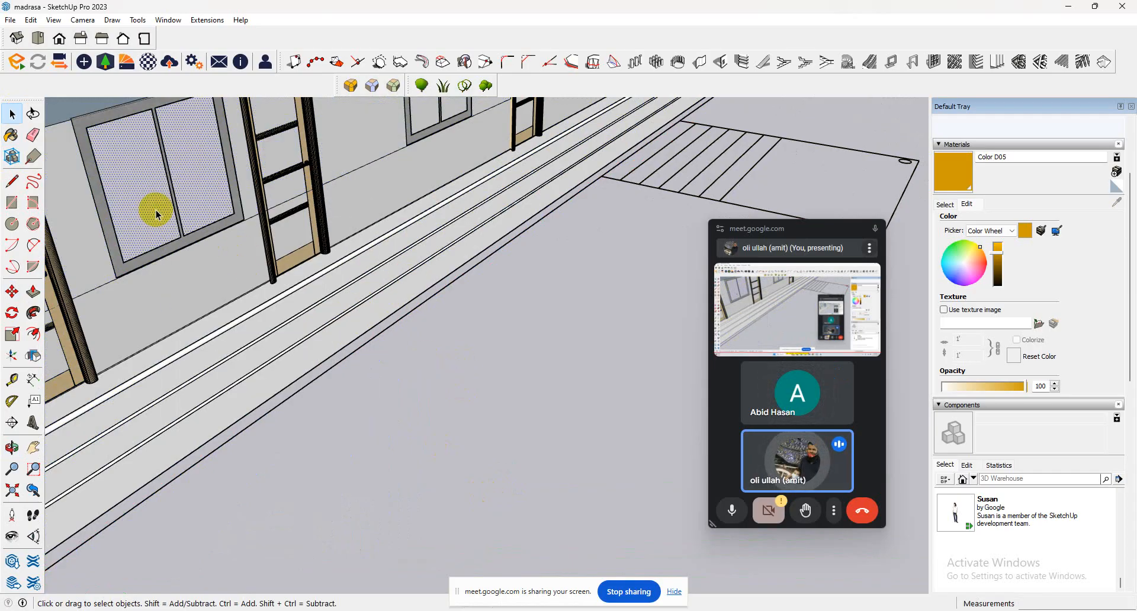
{"action": "key", "text": "Delete"}
Delete the wall face covering the second door's upper panels and undo the deletion of the door itself.
{"action": "scroll", "coordinate": [281, 241], "scroll_direction": "down", "scroll_amount": 3}
{"action": "scroll", "coordinate": [311, 316], "scroll_direction": "down", "scroll_amount": 2}
{"action": "middle_click_drag", "start_coordinate": [312, 316], "coordinate": [254, 267]}
{"action": "left_click", "coordinate": [180, 240]}
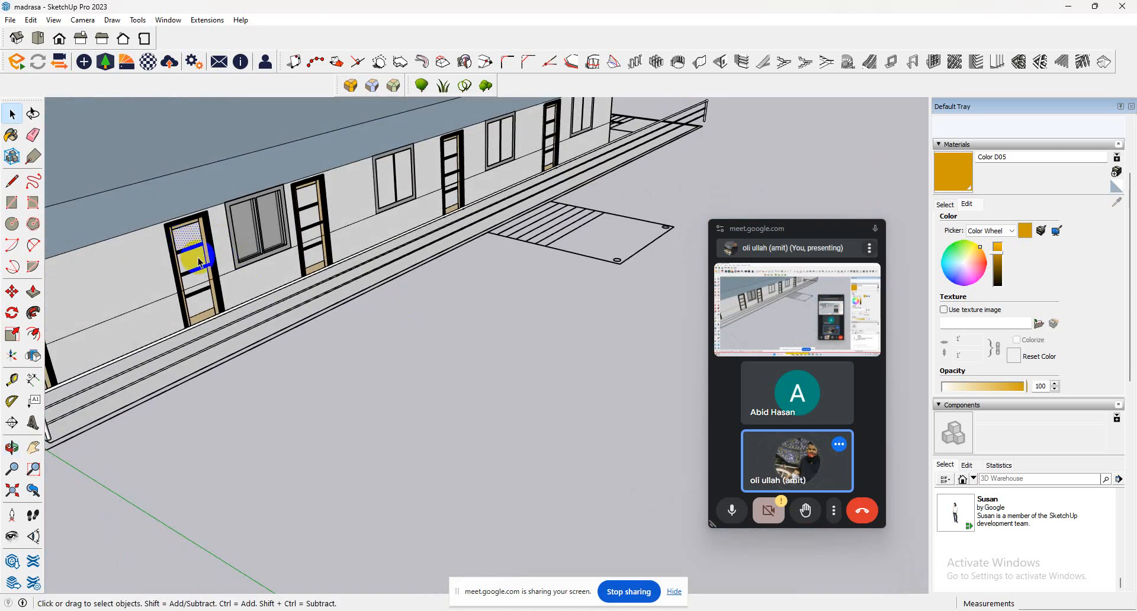
{"action": "left_click", "coordinate": [208, 287]}
{"action": "key", "text": "Delete"}
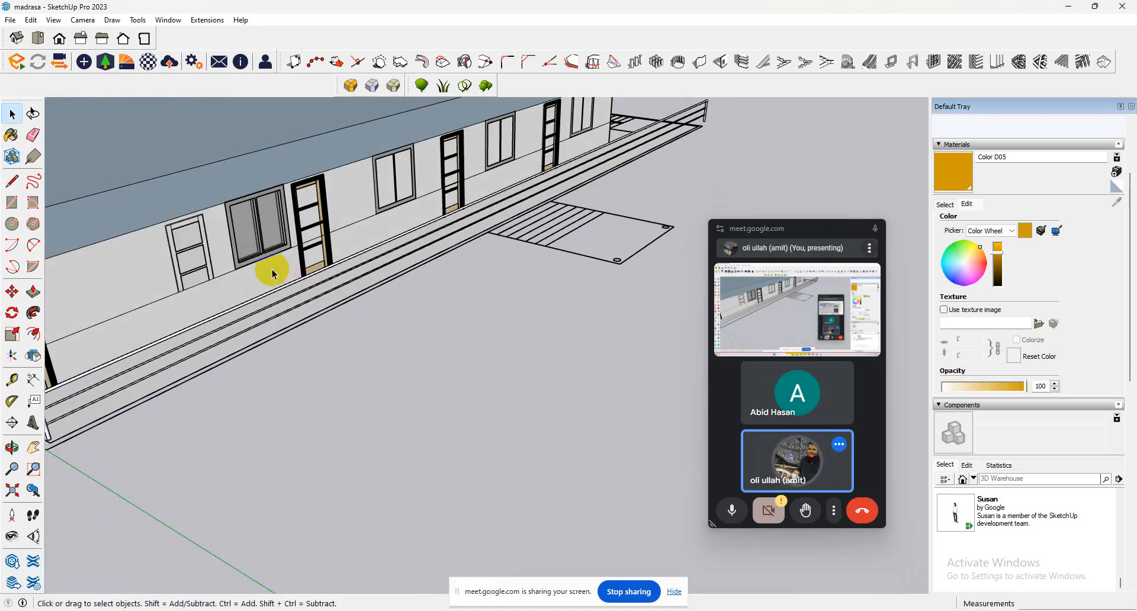
{"action": "key", "text": "ctrl+z"}
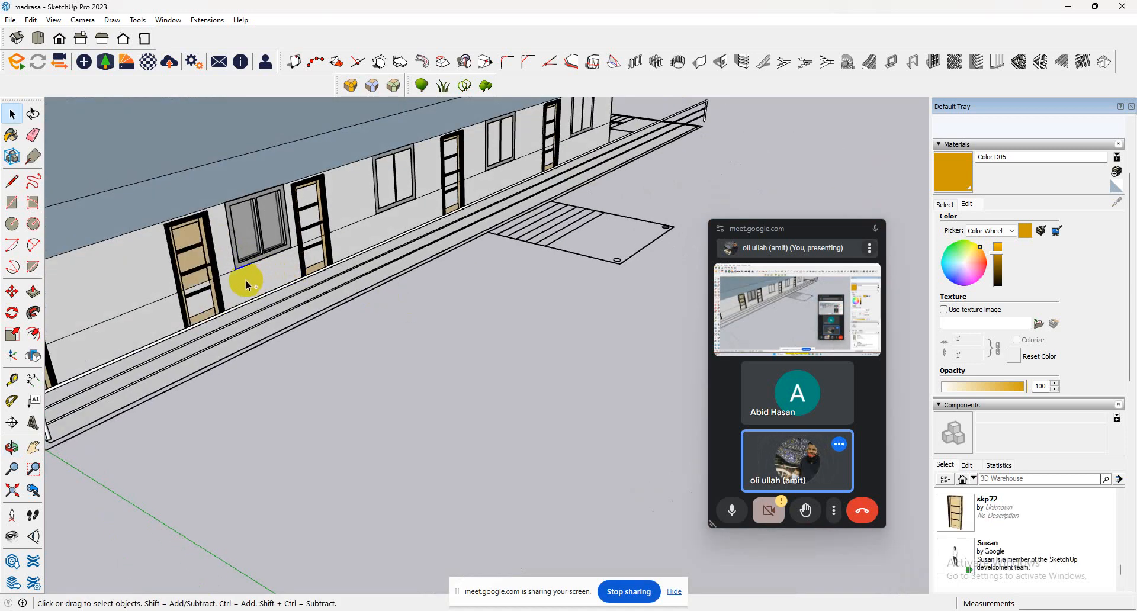
{"action": "left_click", "coordinate": [204, 300]}
{"action": "scroll", "coordinate": [204, 304], "scroll_direction": "up", "scroll_amount": 5}
{"action": "left_click", "coordinate": [204, 315]}
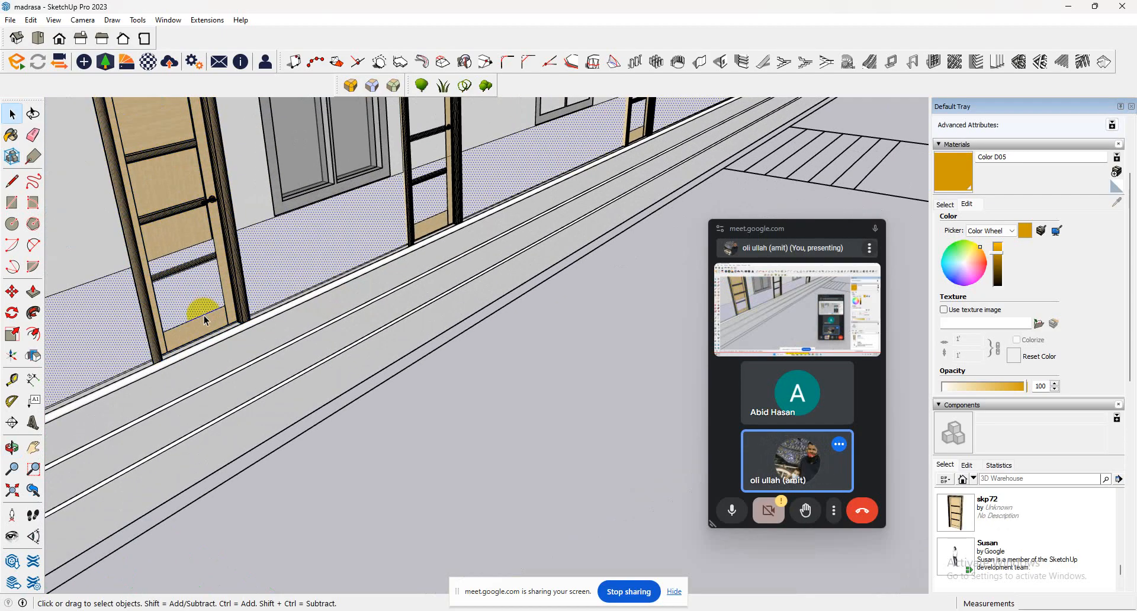
{"action": "left_click", "coordinate": [204, 315]}
{"action": "double_click", "coordinate": [203, 315]}
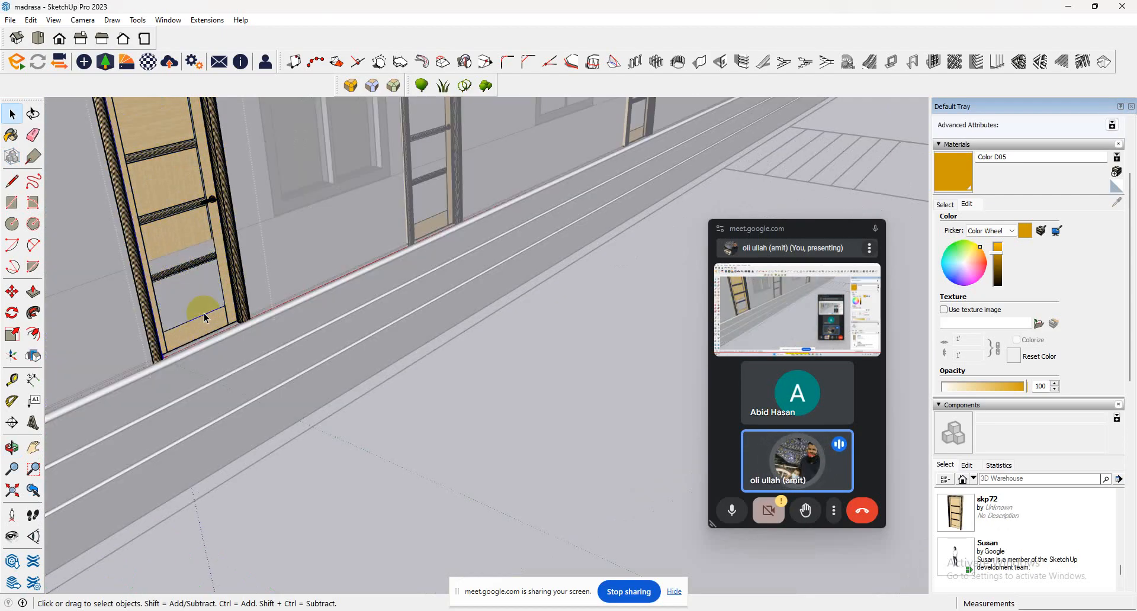
{"action": "left_click", "coordinate": [204, 315]}
{"action": "left_click", "coordinate": [543, 389]}
Delete the wall face covering the glass of the second window along the classroom block.
{"action": "scroll", "coordinate": [540, 388], "scroll_direction": "down", "scroll_amount": 6}
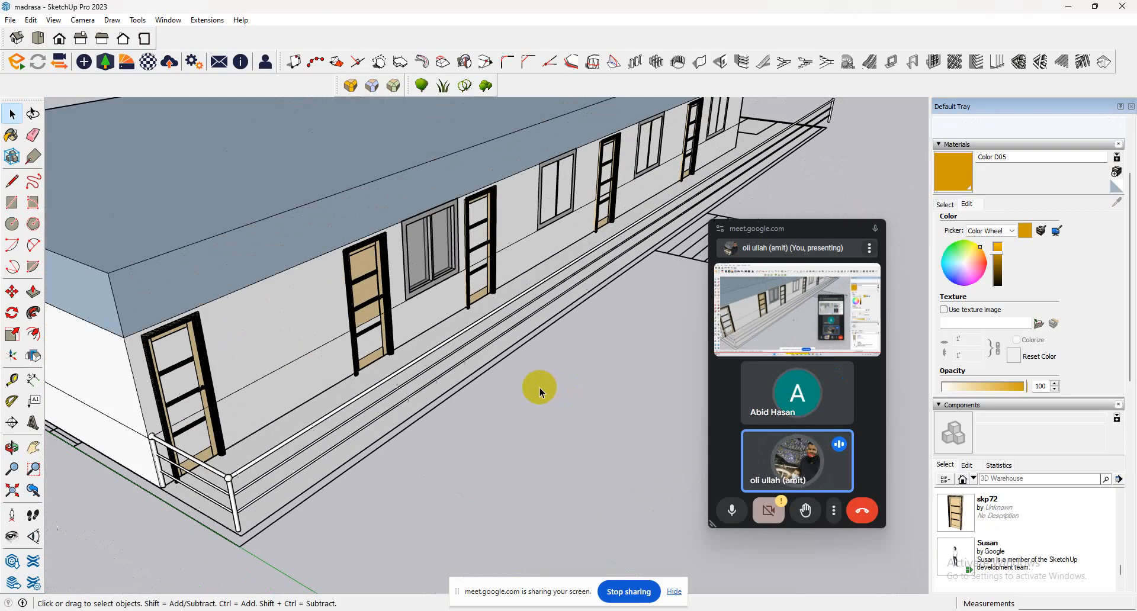
{"action": "middle_click_drag", "start_coordinate": [317, 372], "coordinate": [36, 333]}
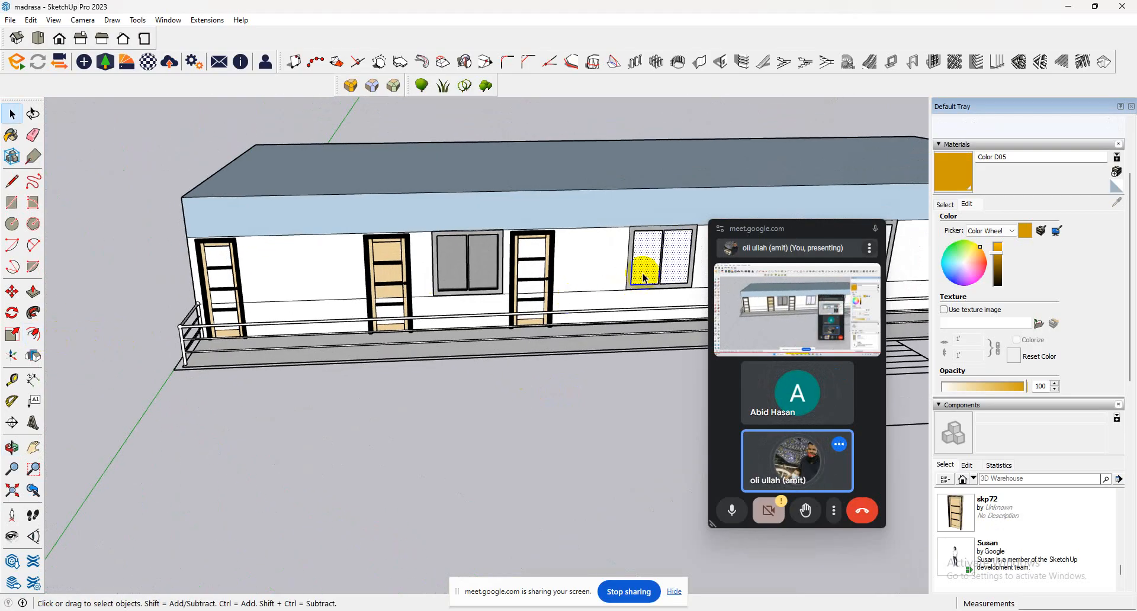
{"action": "key", "text": "Delete"}
{"action": "scroll", "coordinate": [433, 343], "scroll_direction": "up", "scroll_amount": 8}
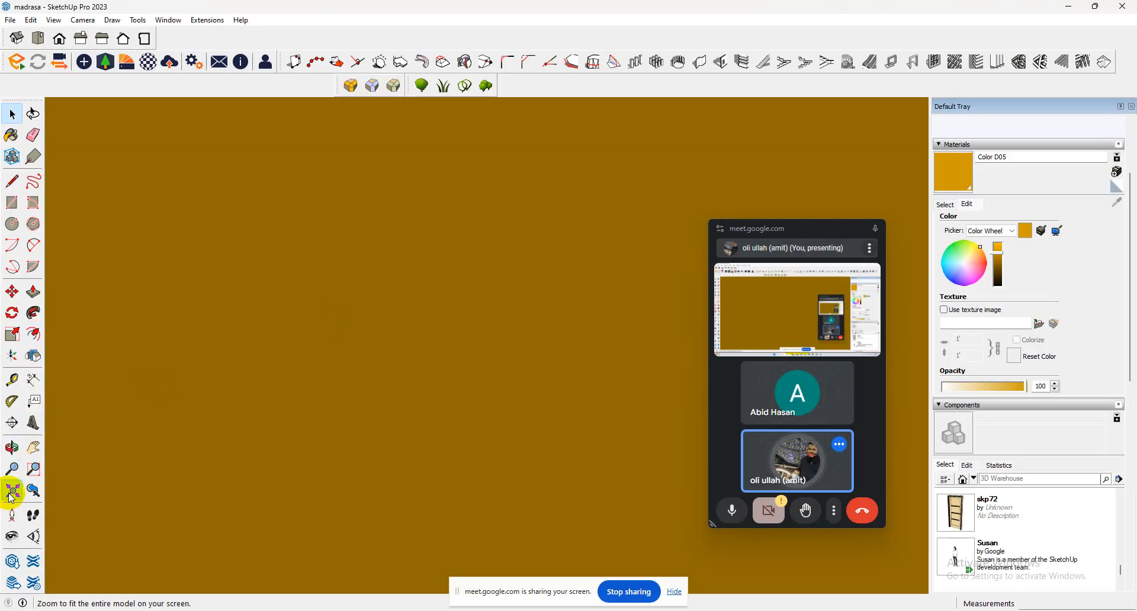
{"action": "left_click", "coordinate": [11, 491]}
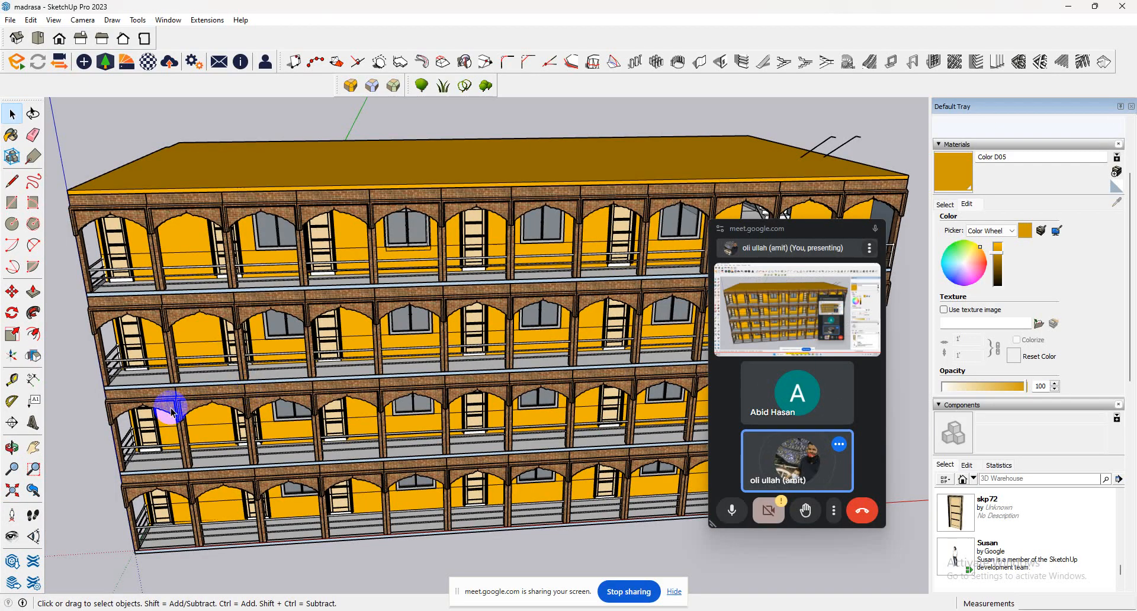
Delete the wall faces covering the glass of the last two windows at the far end of the classroom block.
{"action": "scroll", "coordinate": [390, 357], "scroll_direction": "down", "scroll_amount": 2}
{"action": "middle_click_drag", "start_coordinate": [588, 323], "coordinate": [674, 290]}
{"action": "scroll", "coordinate": [78, 378], "scroll_direction": "up", "scroll_amount": 3}
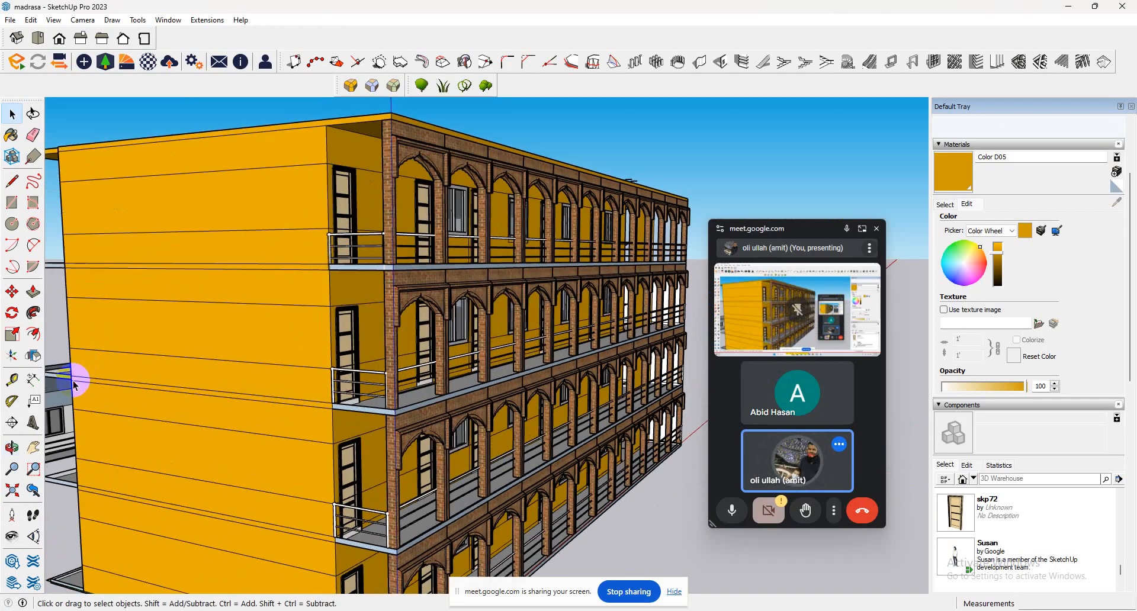
{"action": "middle_click_drag", "start_coordinate": [151, 430], "coordinate": [76, 435]}
{"action": "scroll", "coordinate": [364, 377], "scroll_direction": "down", "scroll_amount": 4}
{"action": "scroll", "coordinate": [362, 373], "scroll_direction": "down", "scroll_amount": 2}
{"action": "scroll", "coordinate": [208, 351], "scroll_direction": "up", "scroll_amount": 9}
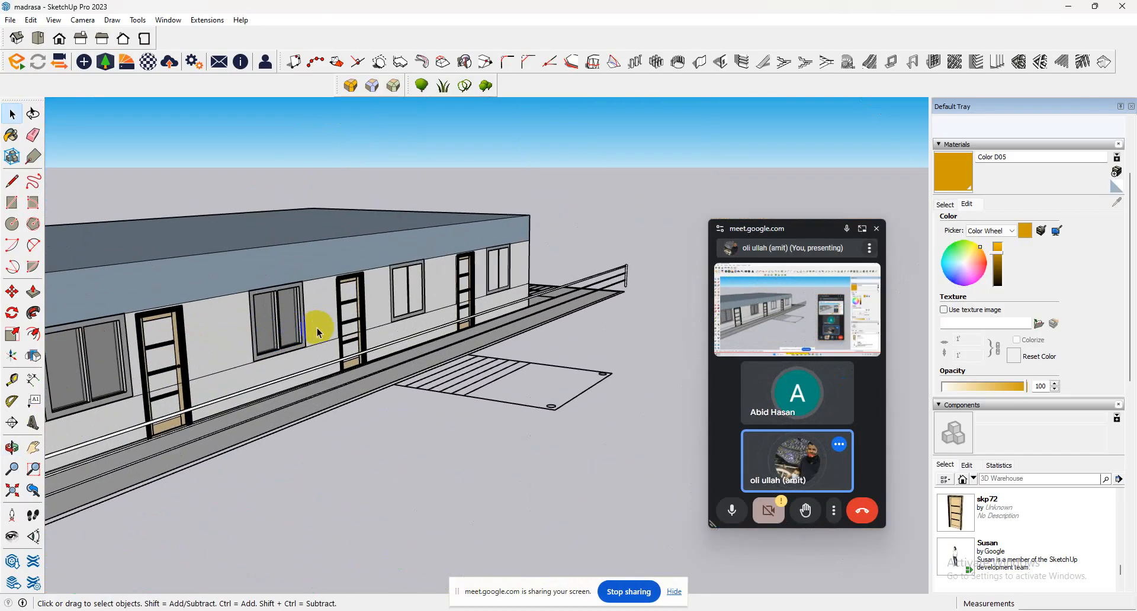
{"action": "middle_click_drag", "start_coordinate": [342, 320], "coordinate": [237, 336]}
{"action": "left_click", "coordinate": [438, 271]}
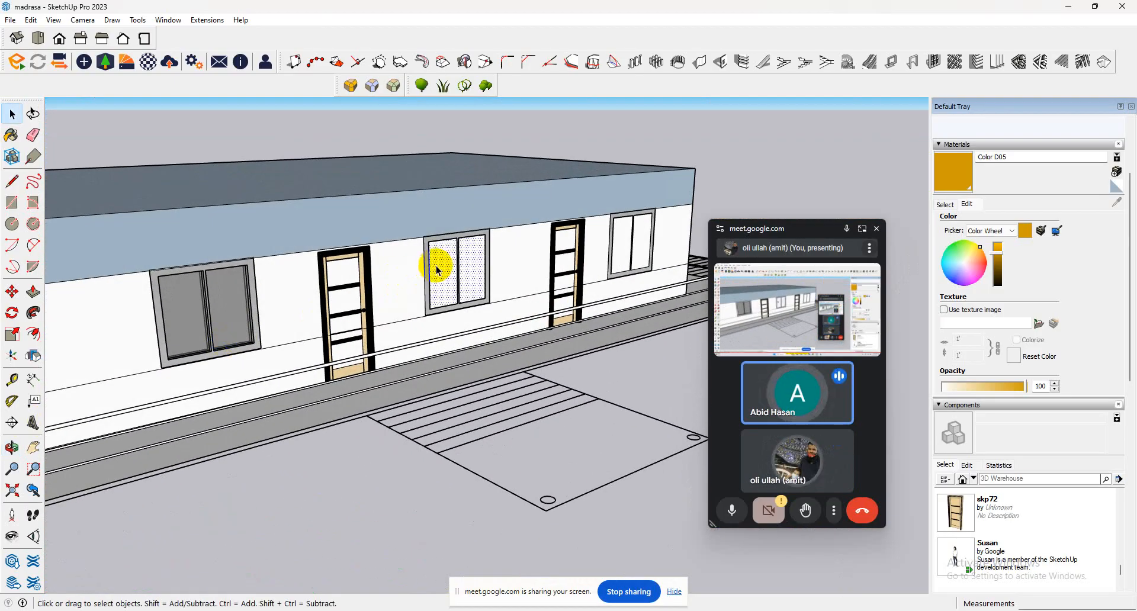
{"action": "left_click", "coordinate": [631, 249]}
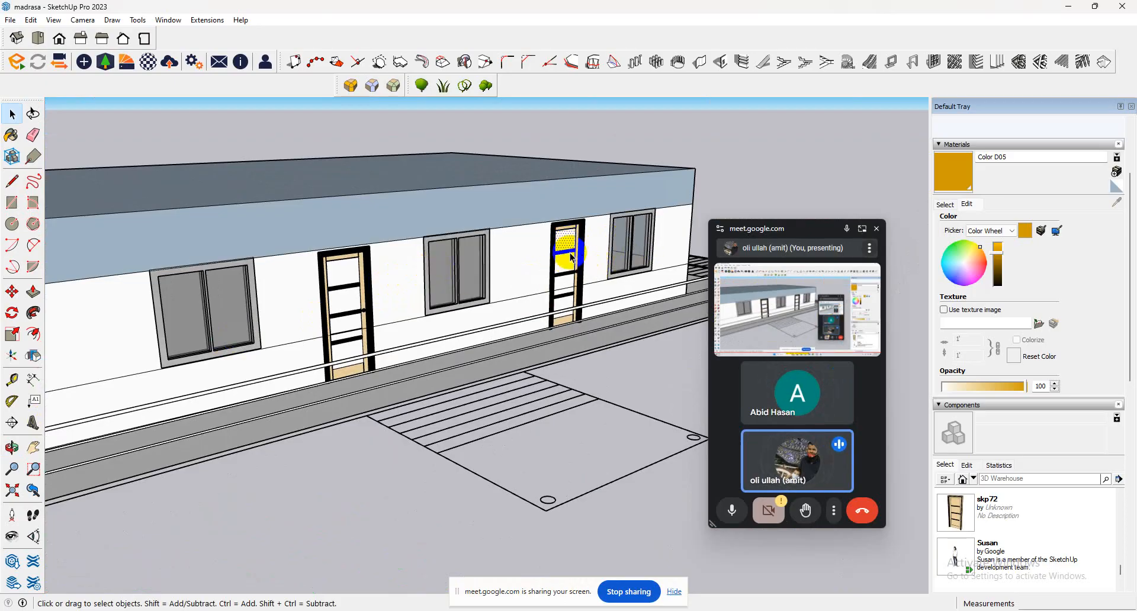
{"action": "left_click", "coordinate": [567, 305]}
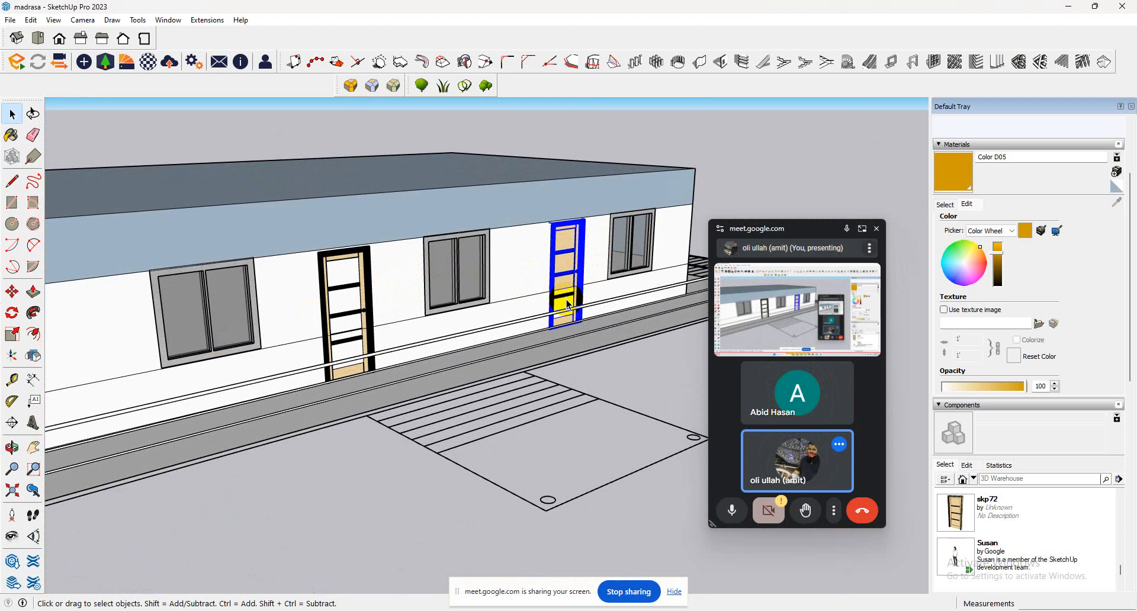
{"action": "scroll", "coordinate": [564, 307], "scroll_direction": "up", "scroll_amount": 5}
{"action": "double_click", "coordinate": [561, 307]}
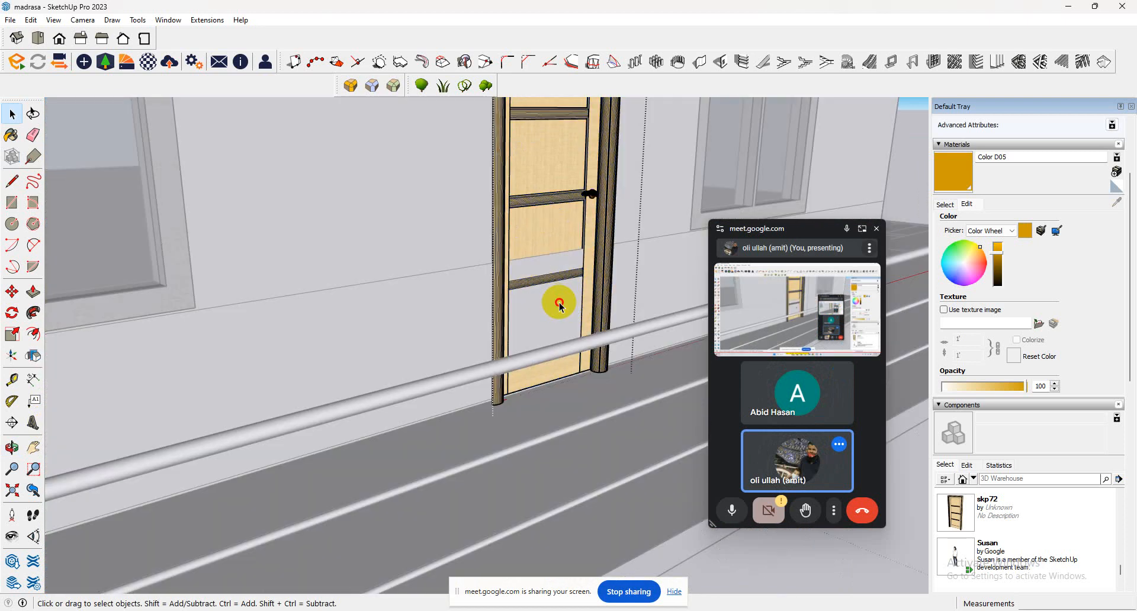
{"action": "left_click", "coordinate": [658, 451]}
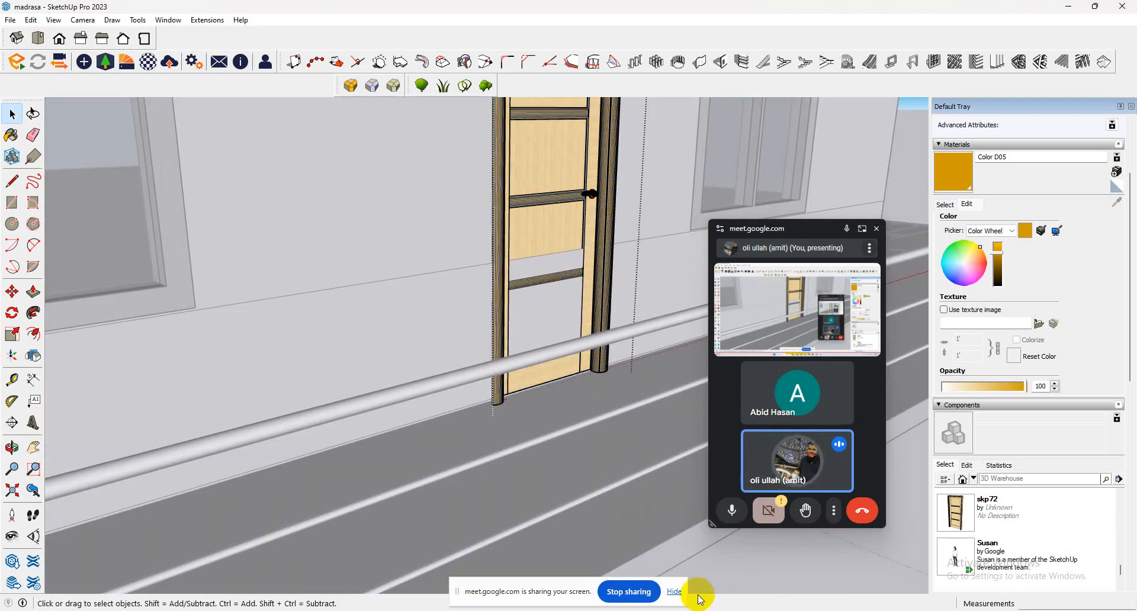
{"action": "left_click", "coordinate": [672, 388]}
{"action": "left_click", "coordinate": [586, 276]}
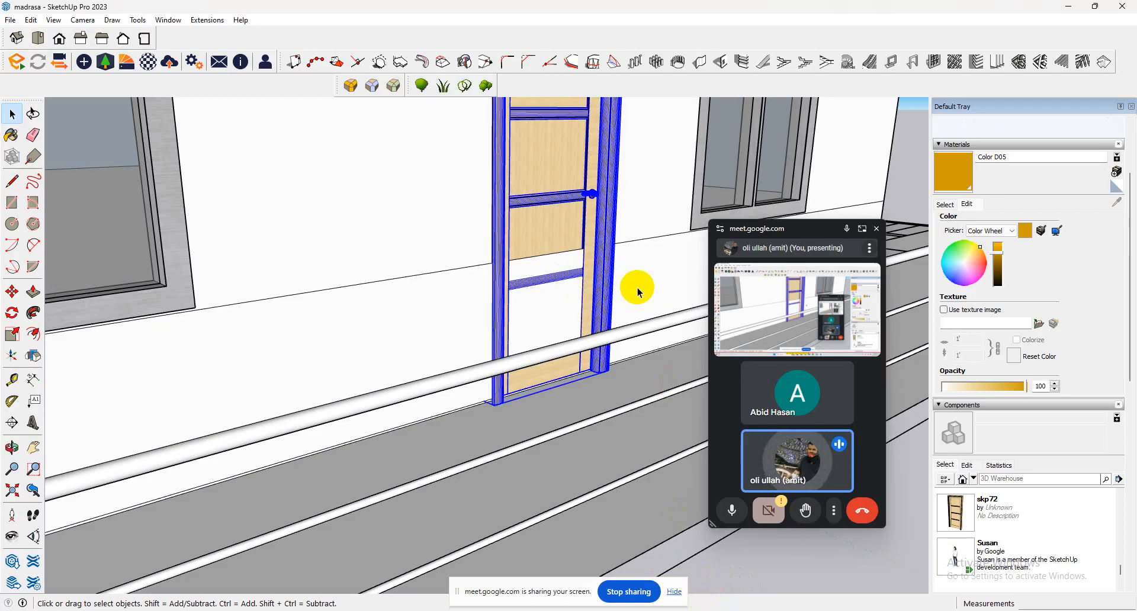
Intersect the classroom block's lower wall face with the model and delete the wall faces covering the farthest door's lower panels.
{"action": "left_click", "coordinate": [634, 287]}
{"action": "right_click", "coordinate": [638, 288]}
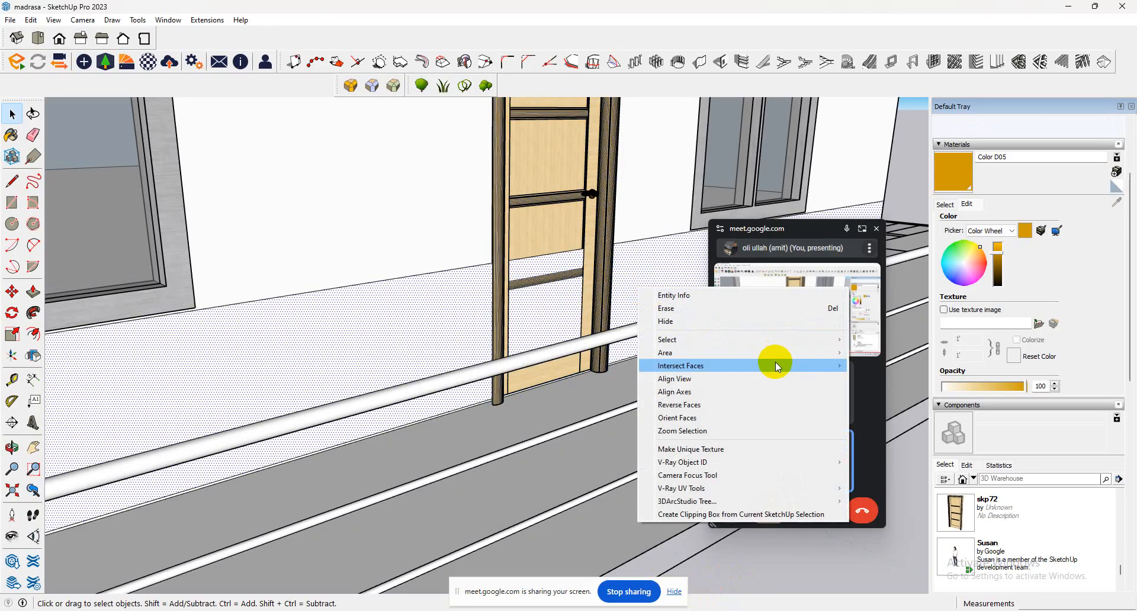
{"action": "mouse_move", "coordinate": [776, 363]}
{"action": "left_click", "coordinate": [867, 368]}
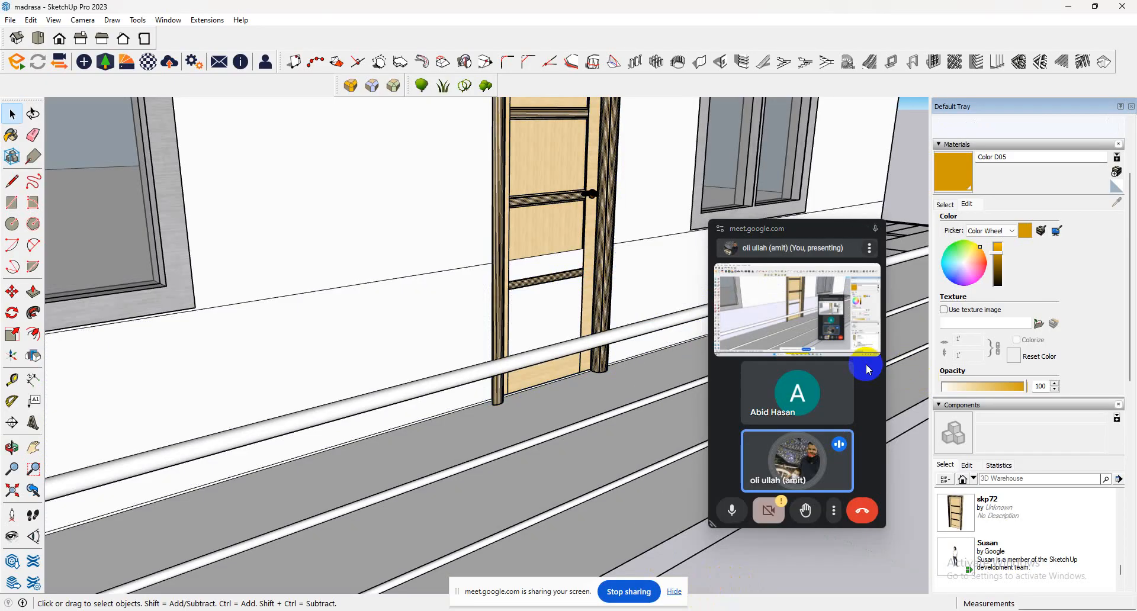
{"action": "left_click", "coordinate": [574, 306]}
{"action": "left_click", "coordinate": [516, 288]}
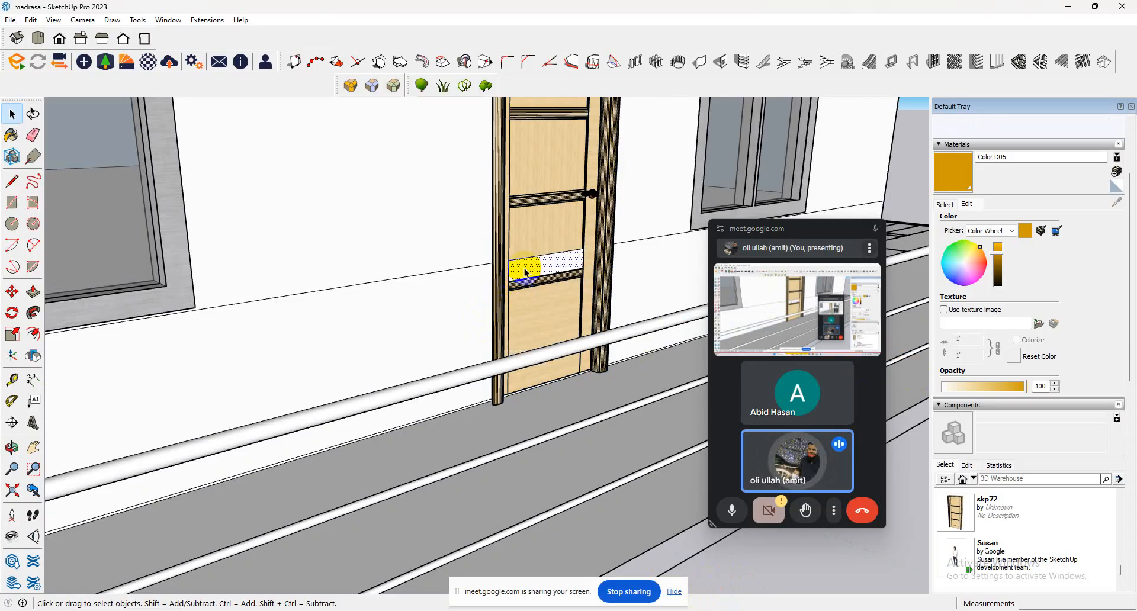
Delete the remaining wall faces covering the panels of the next door along the classroom block.
{"action": "scroll", "coordinate": [515, 296], "scroll_direction": "down", "scroll_amount": 6}
{"action": "scroll", "coordinate": [198, 371], "scroll_direction": "up", "scroll_amount": 3}
{"action": "left_click", "coordinate": [201, 370]}
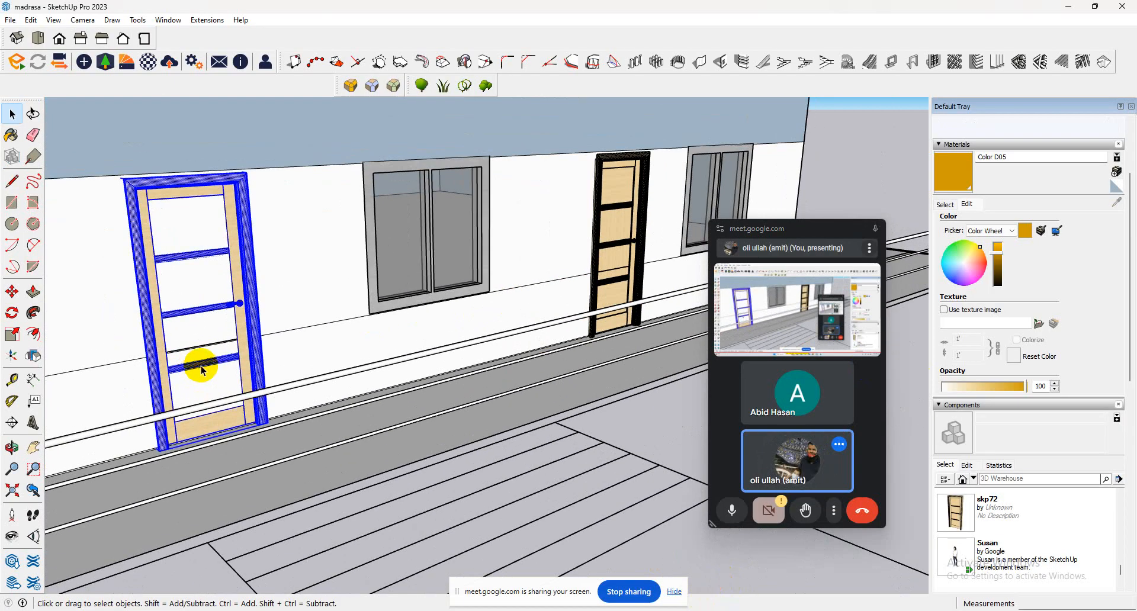
{"action": "left_click", "coordinate": [210, 374]}
{"action": "key", "text": "Delete"}
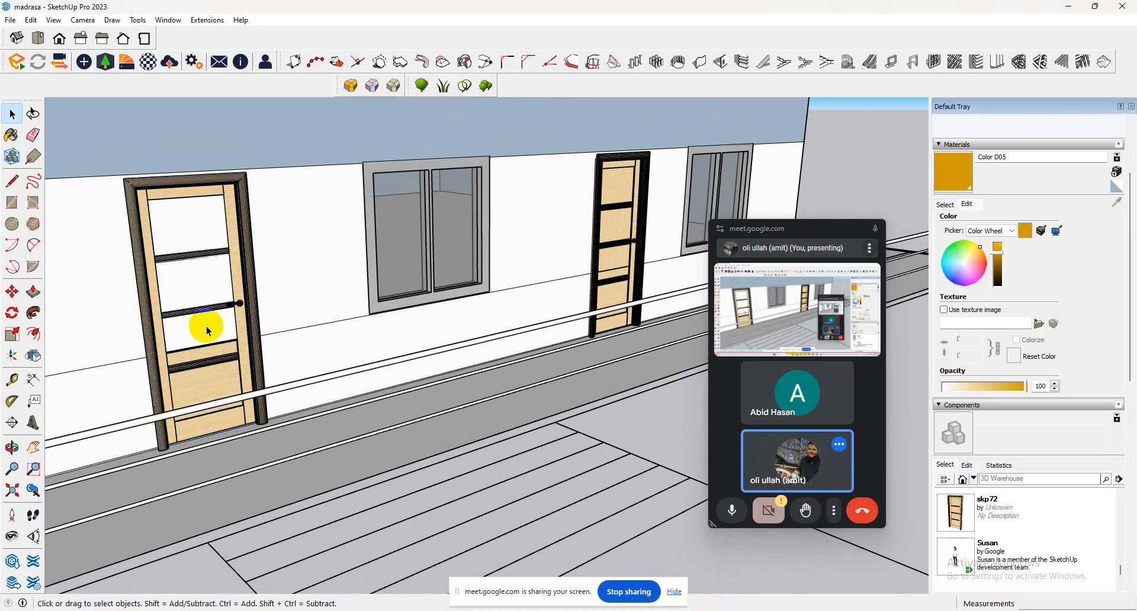
{"action": "scroll", "coordinate": [305, 293], "scroll_direction": "down", "scroll_amount": 5}
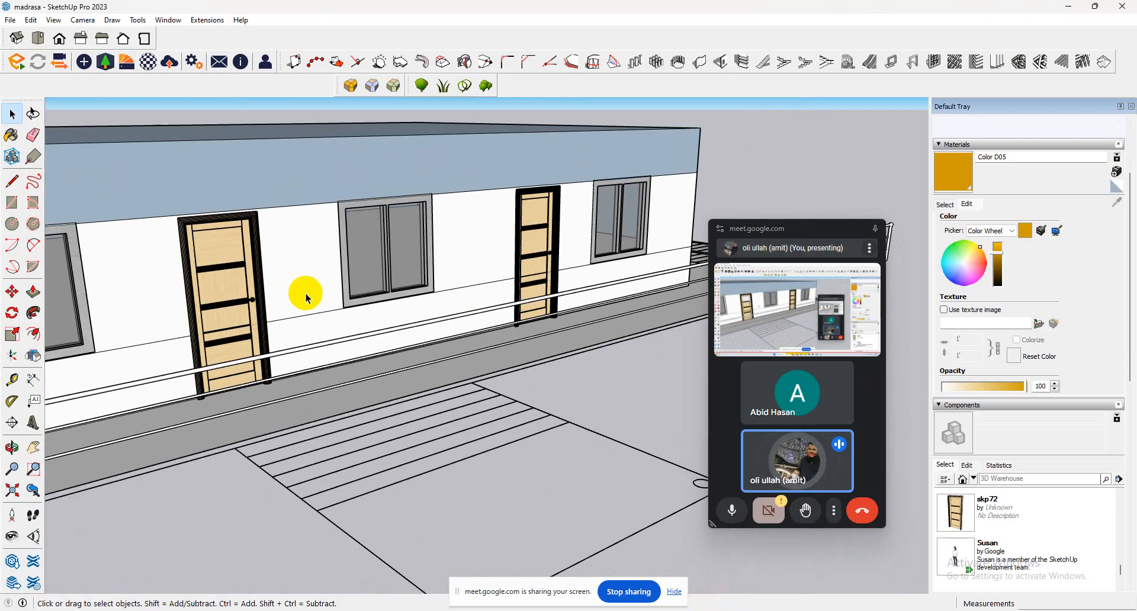
Delete the wall faces covering all panels of the third door from the far end of the classroom block.
{"action": "scroll", "coordinate": [314, 301], "scroll_direction": "up", "scroll_amount": 5}
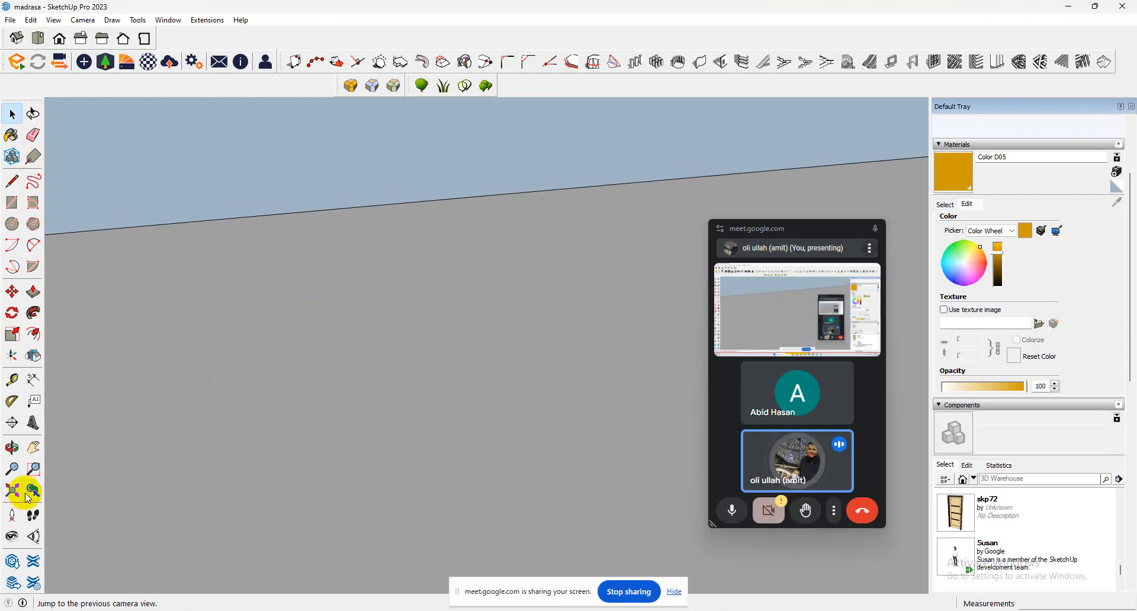
{"action": "left_click", "coordinate": [12, 490]}
{"action": "left_click", "coordinate": [12, 537]}
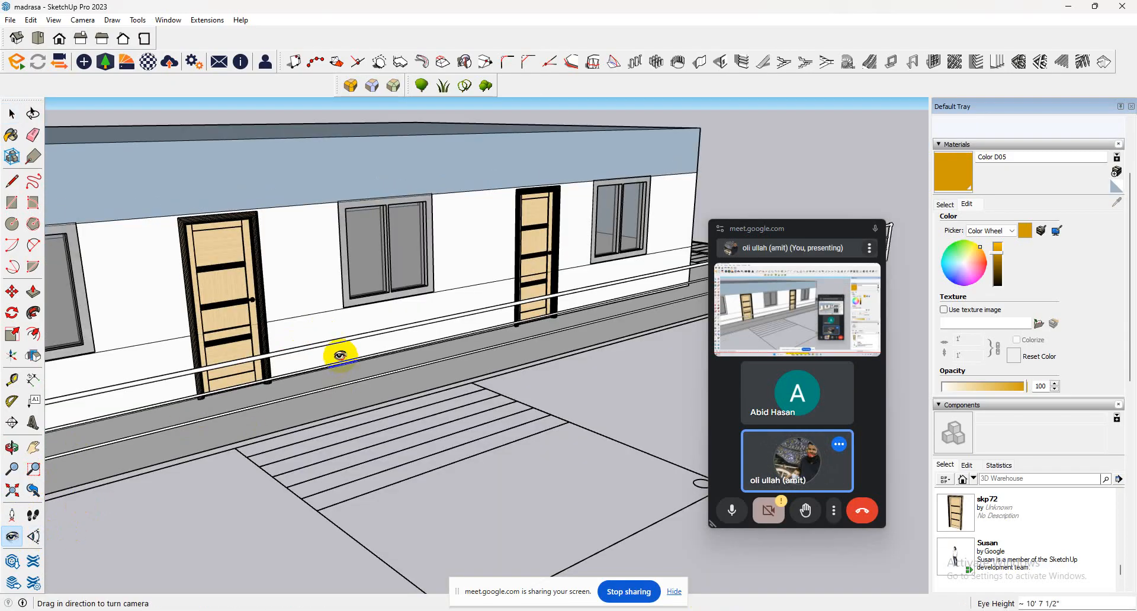
{"action": "left_click_drag", "start_coordinate": [338, 356], "coordinate": [7, 324]}
{"action": "left_click_drag", "start_coordinate": [363, 316], "coordinate": [164, 323]}
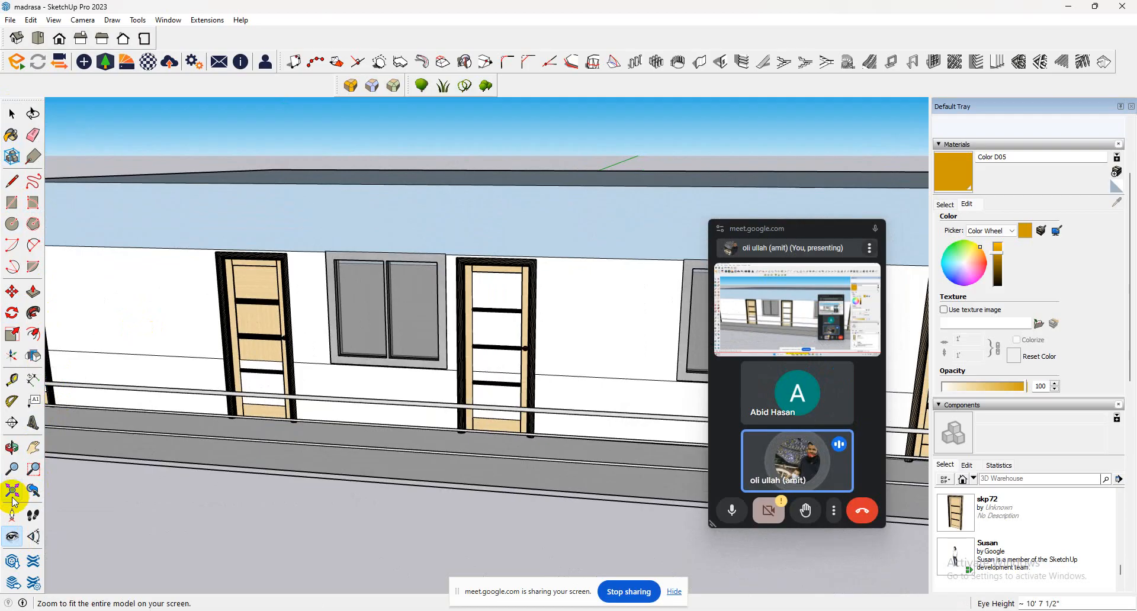
{"action": "left_click", "coordinate": [12, 112]}
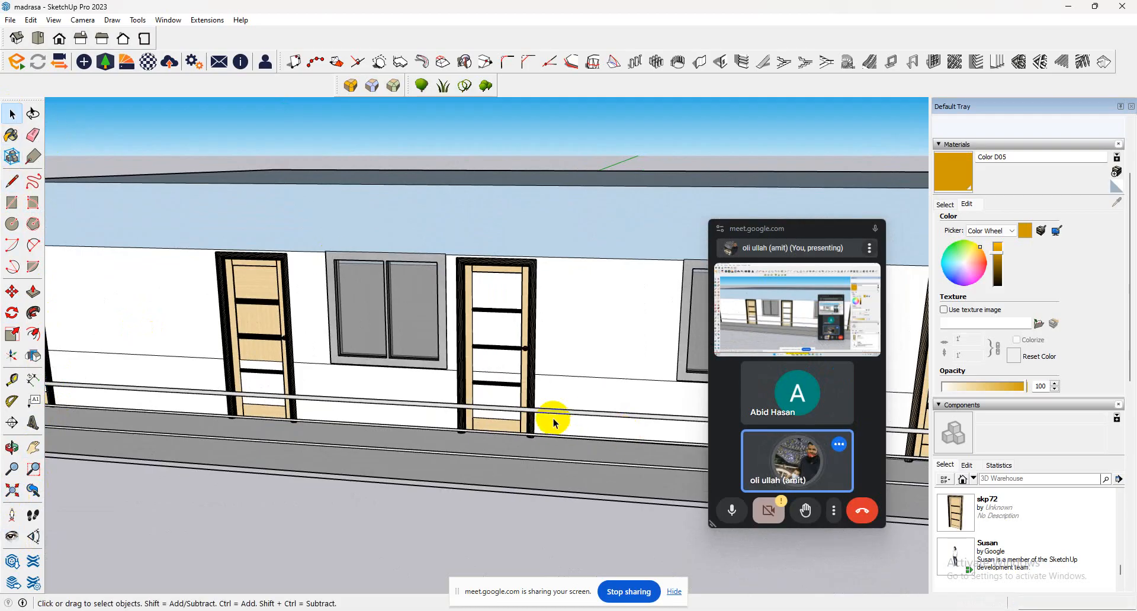
{"action": "double_click", "coordinate": [503, 390]}
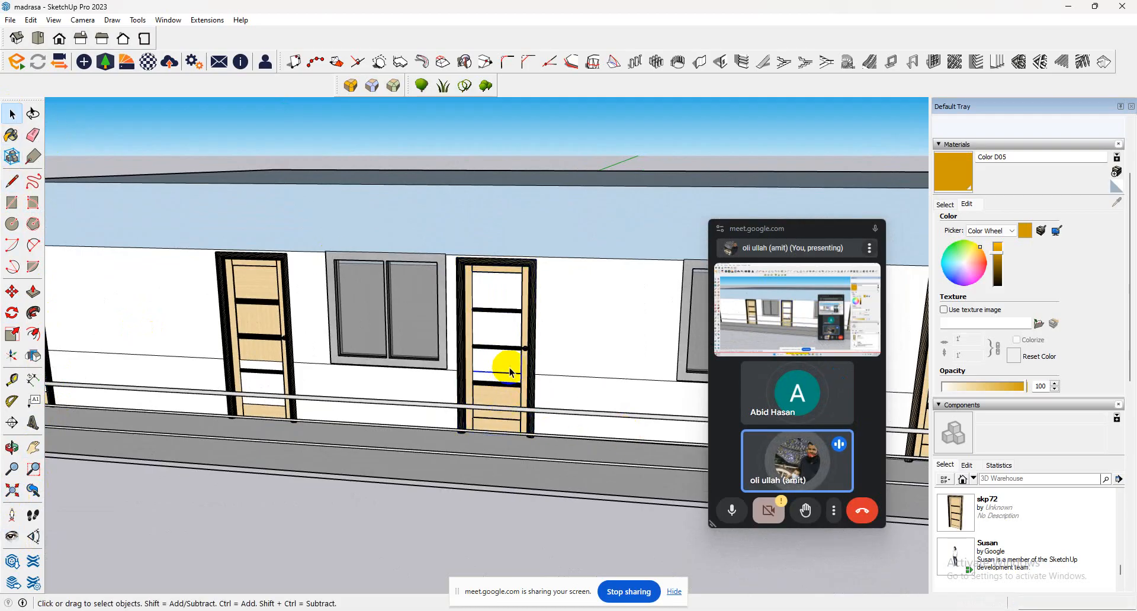
{"action": "left_click", "coordinate": [512, 373]}
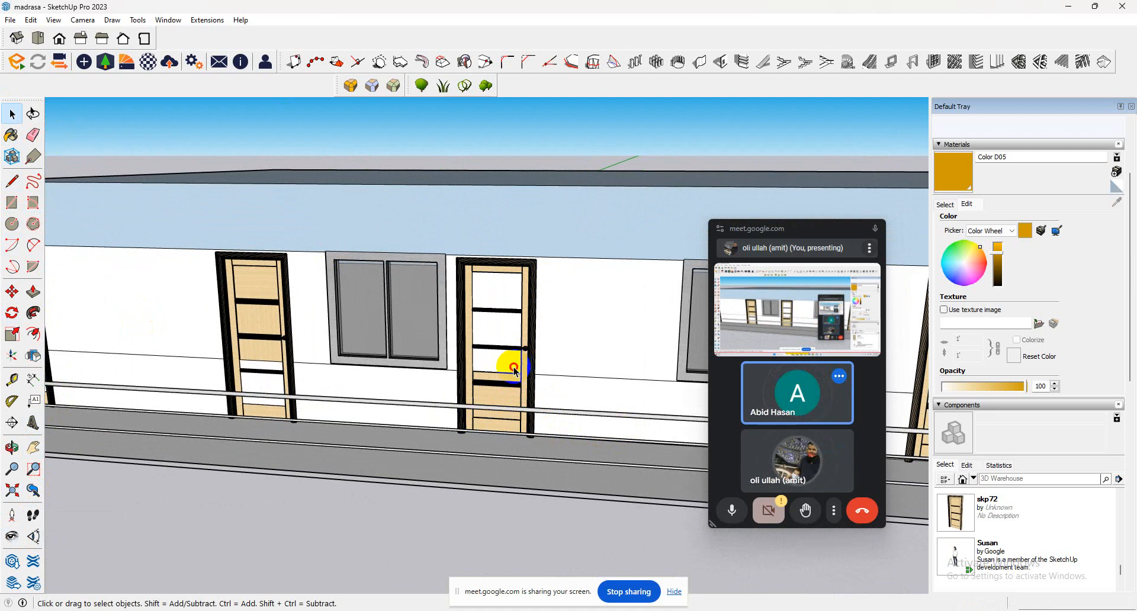
{"action": "left_click", "coordinate": [505, 333]}
{"action": "key", "text": "Delete"}
{"action": "left_click", "coordinate": [488, 290]}
{"action": "key", "text": "Delete"}
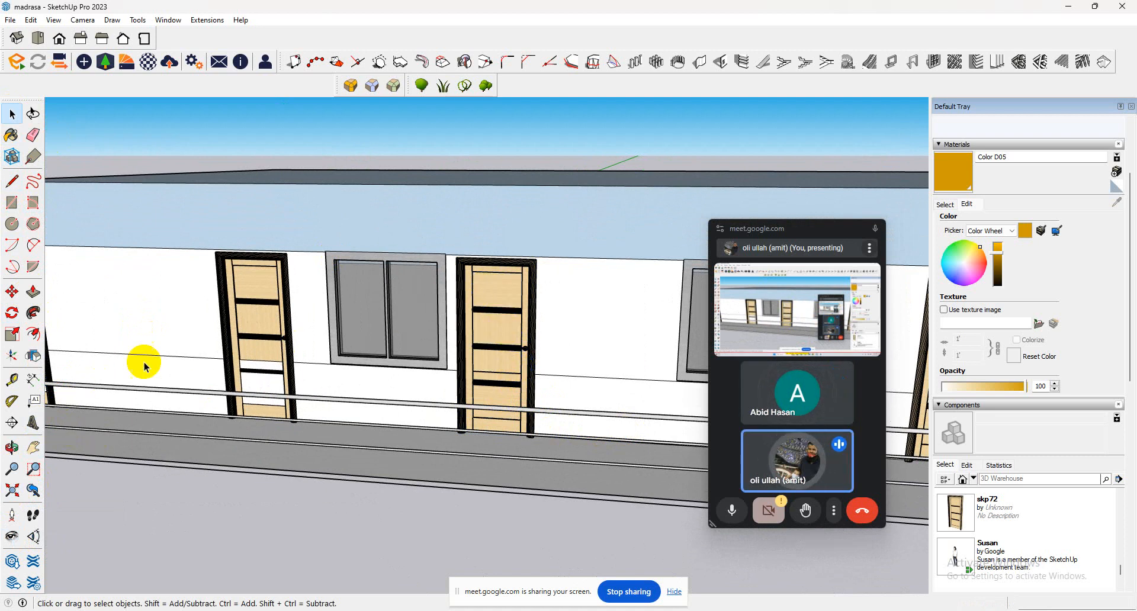
Delete the wall faces covering the neighbouring door's lower panels and the glass of the window between the two doors.
{"action": "left_click", "coordinate": [275, 363]}
{"action": "key", "text": "Delete"}
{"action": "left_click", "coordinate": [271, 389]}
{"action": "key", "text": "Delete"}
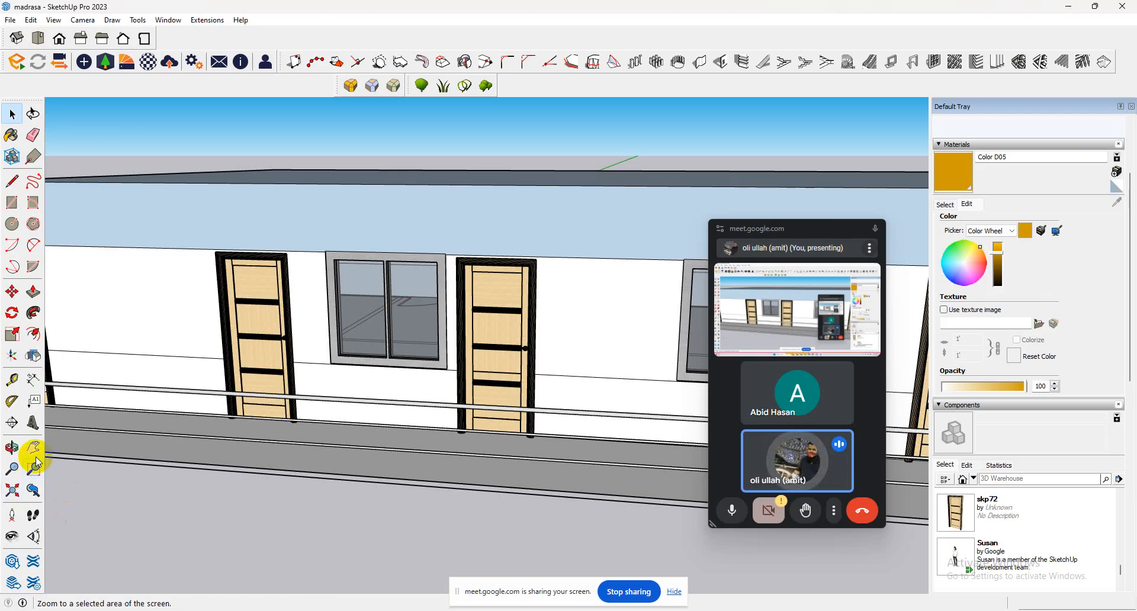
Delete the wall faces covering all panels of the end door beside the railing's corner.
{"action": "left_click", "coordinate": [9, 537]}
{"action": "left_click_drag", "start_coordinate": [344, 400], "coordinate": [199, 377]}
{"action": "scroll", "coordinate": [199, 377], "scroll_direction": "up", "scroll_amount": 6}
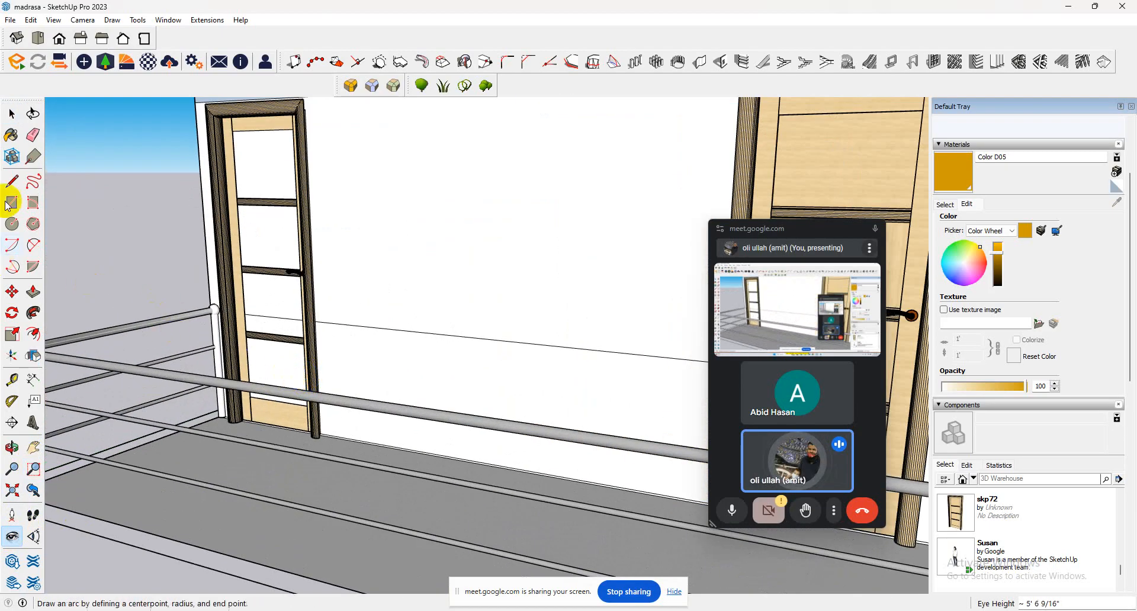
{"action": "left_click", "coordinate": [11, 113]}
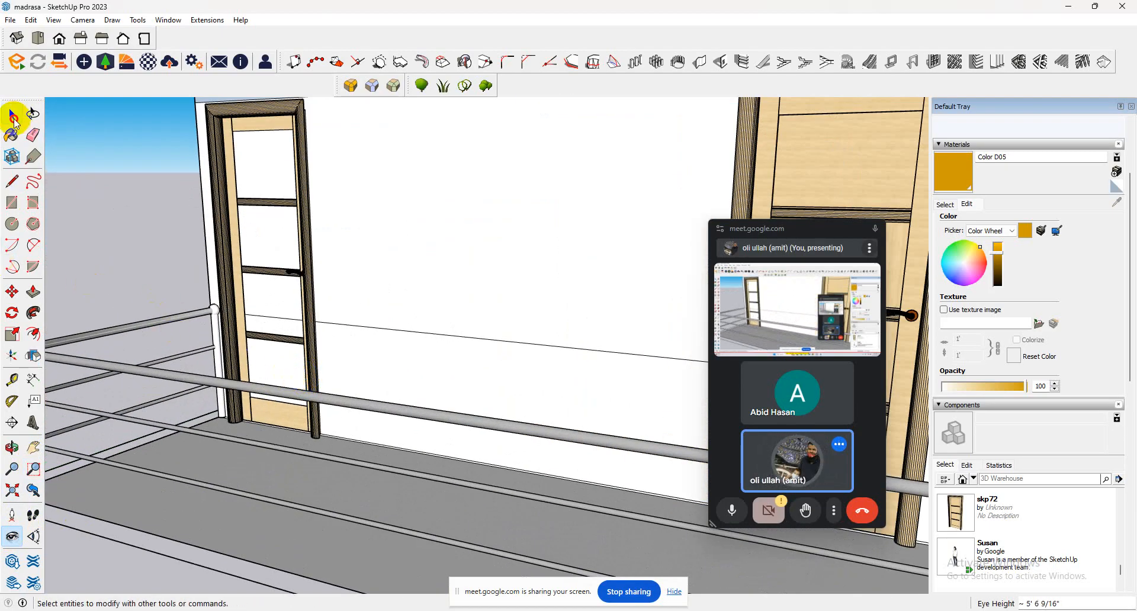
{"action": "left_click", "coordinate": [285, 322]}
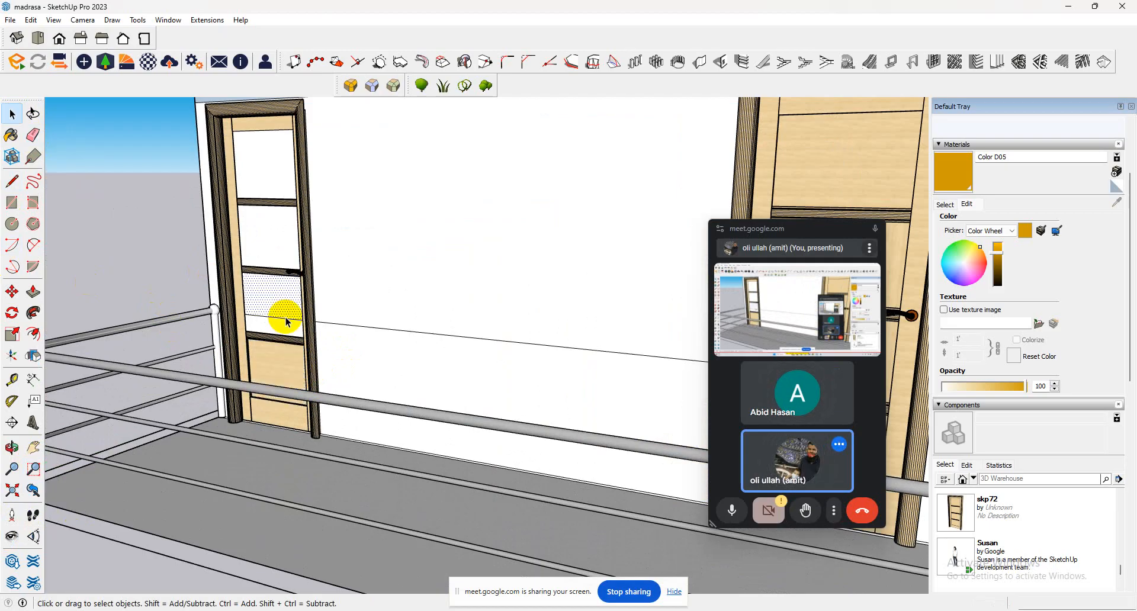
{"action": "key", "text": "Delete"}
{"action": "left_click", "coordinate": [288, 331]}
{"action": "key", "text": "Delete"}
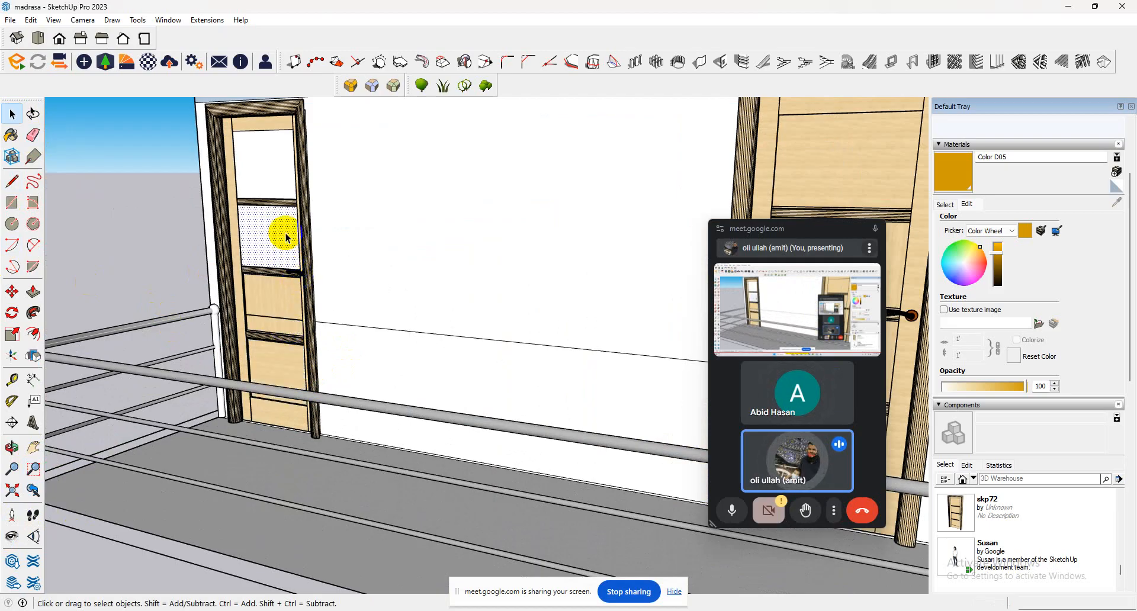
{"action": "key", "text": "Delete"}
{"action": "left_click", "coordinate": [282, 192]}
{"action": "key", "text": "Delete"}
Examine the classroom block's doors and windows from several viewpoints alongside the four-storey building.
{"action": "middle_click_drag", "start_coordinate": [292, 205], "coordinate": [439, 263]}
{"action": "scroll", "coordinate": [438, 263], "scroll_direction": "down", "scroll_amount": 3}
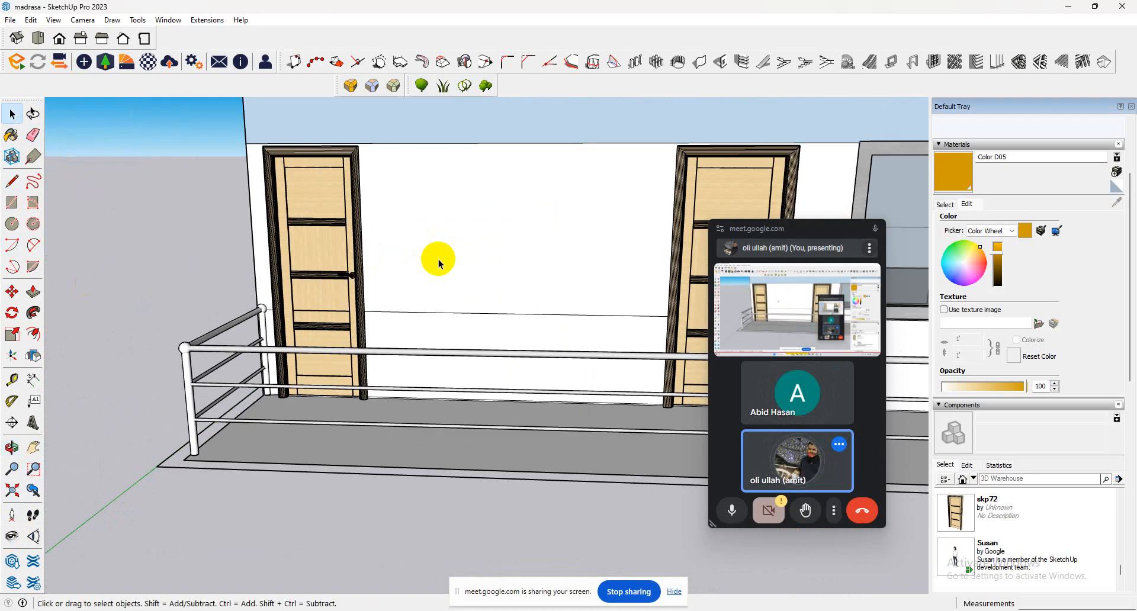
{"action": "scroll", "coordinate": [432, 279], "scroll_direction": "down", "scroll_amount": 6}
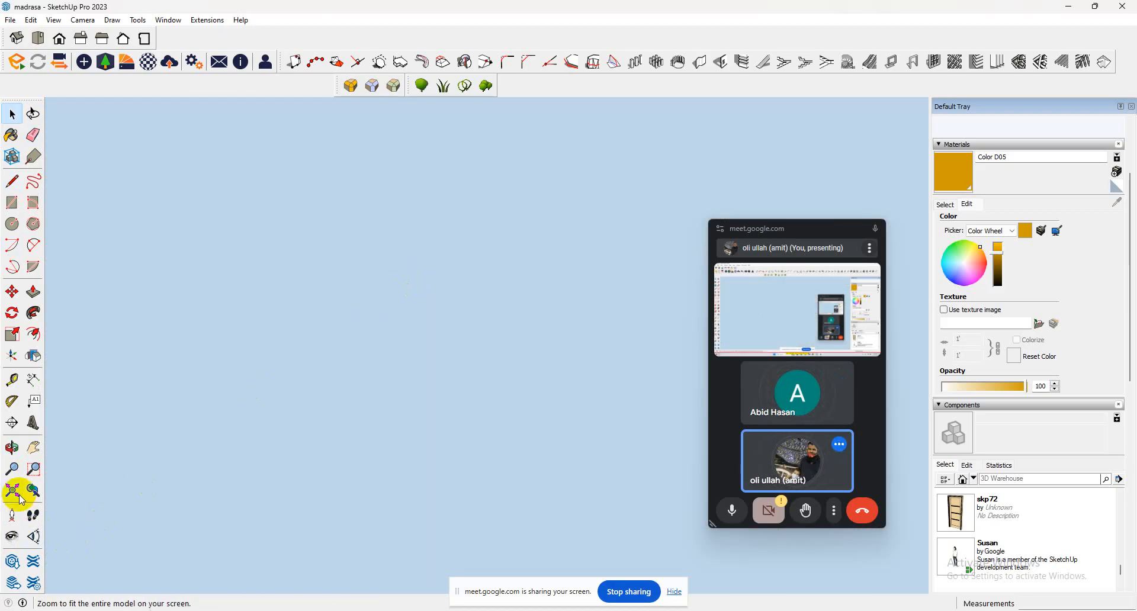
{"action": "scroll", "coordinate": [121, 444], "scroll_direction": "down", "scroll_amount": 5}
{"action": "scroll", "coordinate": [406, 356], "scroll_direction": "down", "scroll_amount": 6}
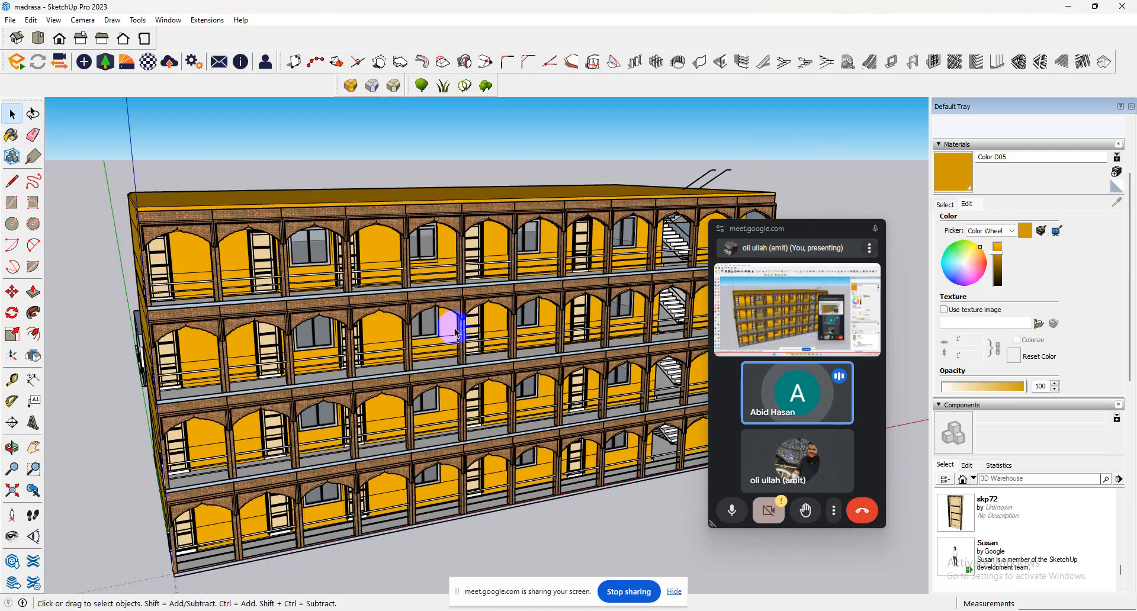
{"action": "scroll", "coordinate": [459, 332], "scroll_direction": "down", "scroll_amount": 2}
{"action": "scroll", "coordinate": [247, 350], "scroll_direction": "up", "scroll_amount": 8}
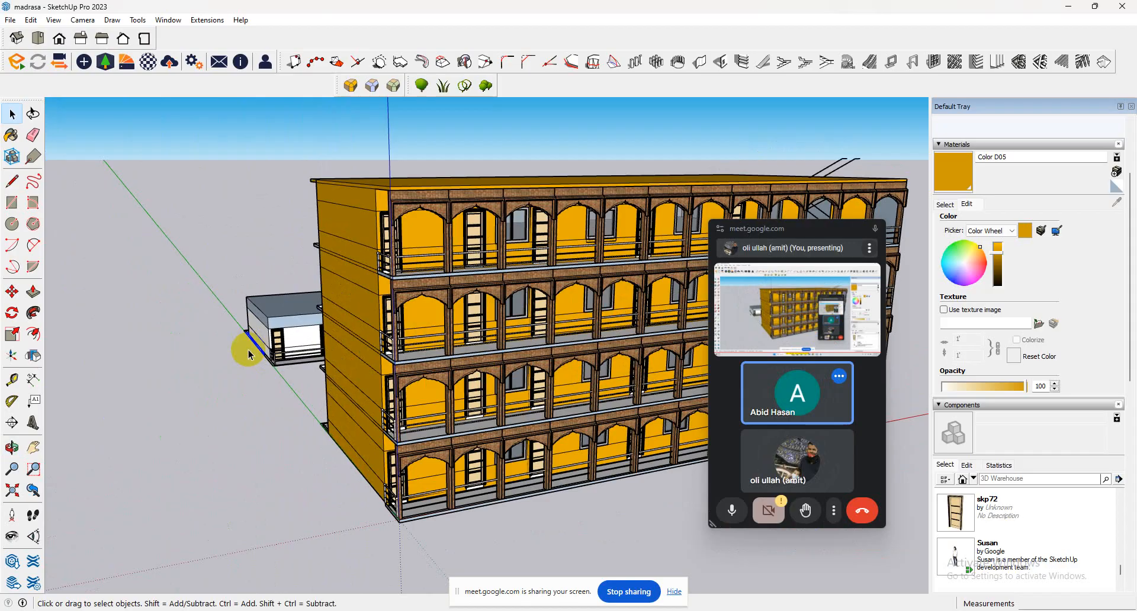
{"action": "scroll", "coordinate": [175, 395], "scroll_direction": "up", "scroll_amount": 3}
{"action": "left_click", "coordinate": [12, 546]}
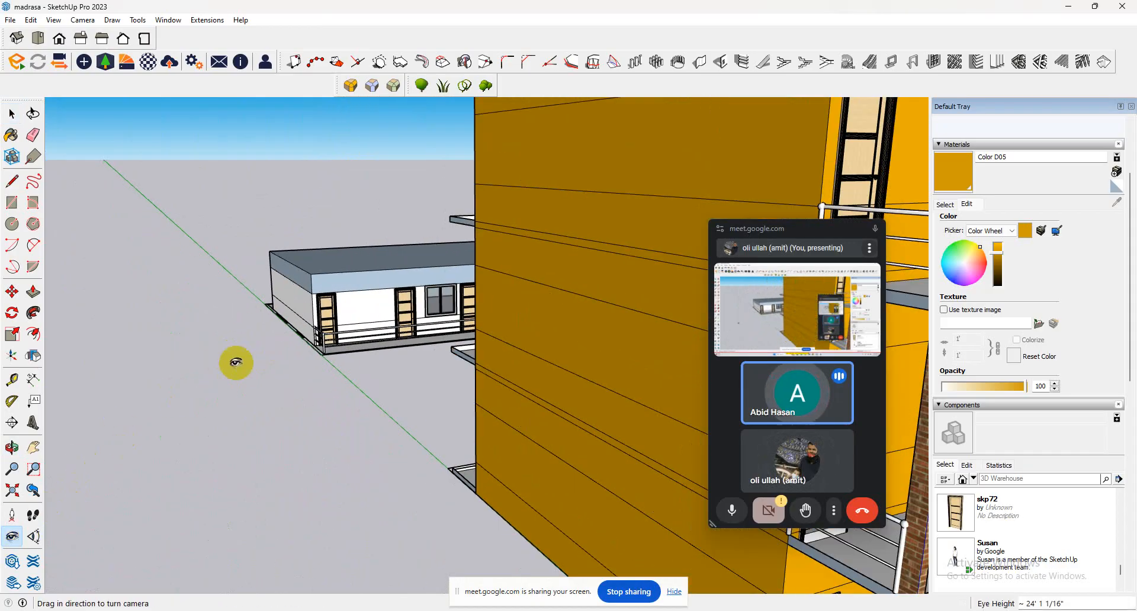
{"action": "left_click_drag", "start_coordinate": [275, 329], "coordinate": [347, 263]}
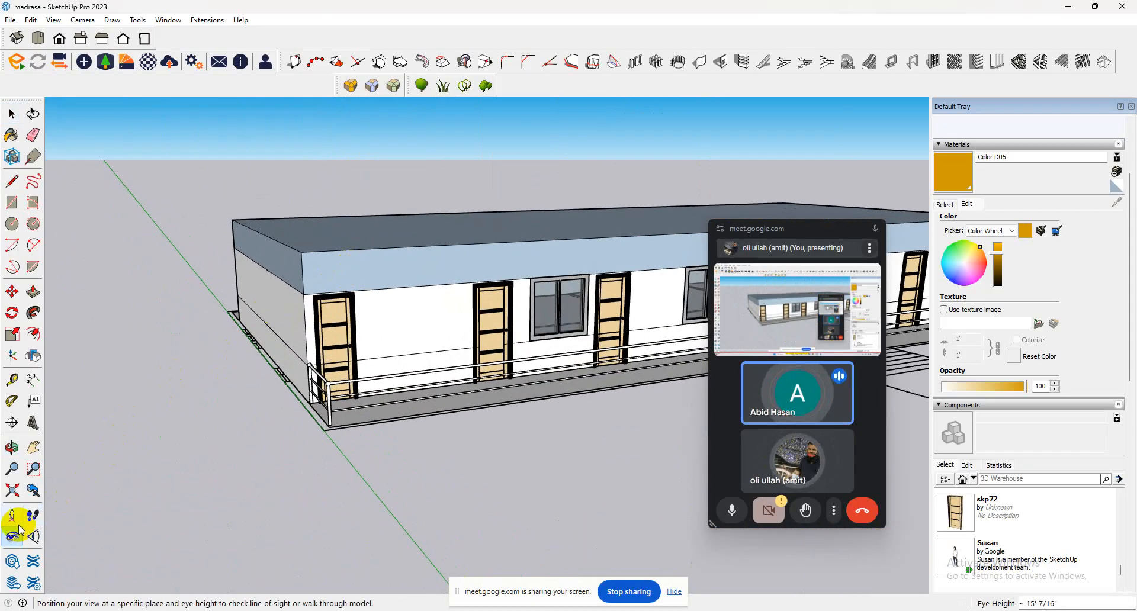
{"action": "left_click_drag", "start_coordinate": [211, 372], "coordinate": [431, 320]}
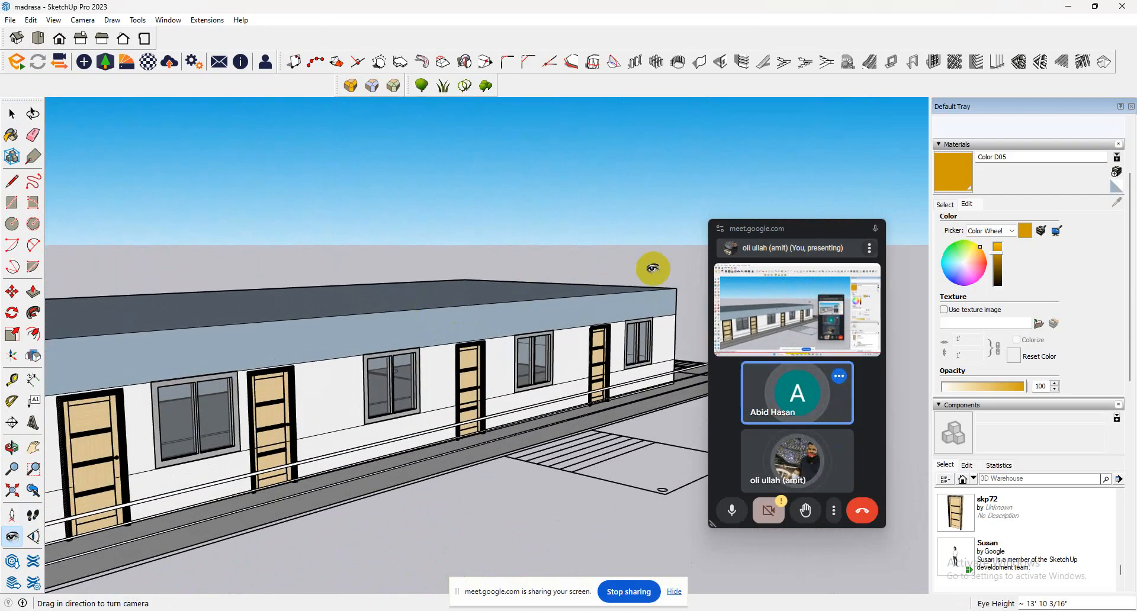
{"action": "left_click_drag", "start_coordinate": [652, 268], "coordinate": [888, 205]}
Paint the upper face of the classroom block's front wall with the yellow Color D05.
{"action": "left_click", "coordinate": [954, 171]}
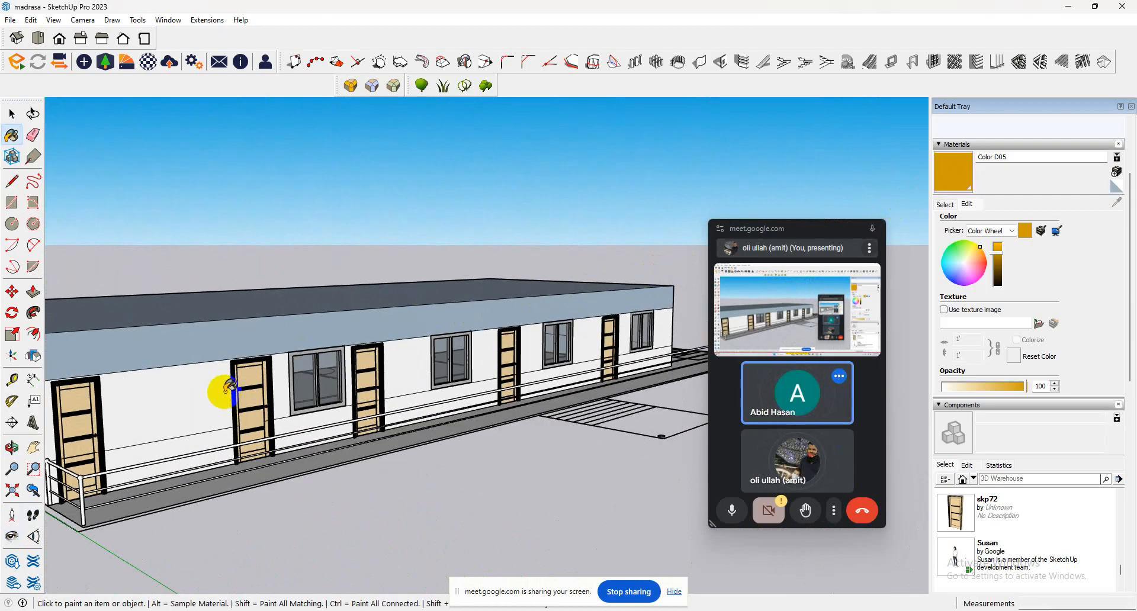
{"action": "left_click", "coordinate": [214, 431]}
{"action": "scroll", "coordinate": [204, 432], "scroll_direction": "down", "scroll_amount": 5}
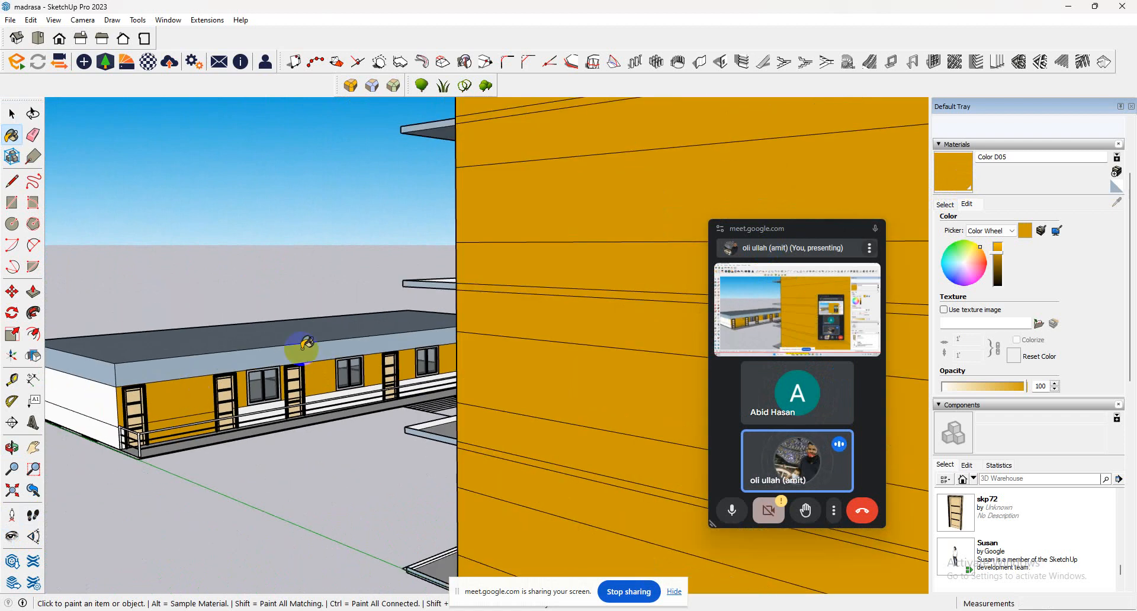
Paint the lower faces of the classroom block's front wall between the doors and under the windows with Color D05.
{"action": "left_click", "coordinate": [945, 205]}
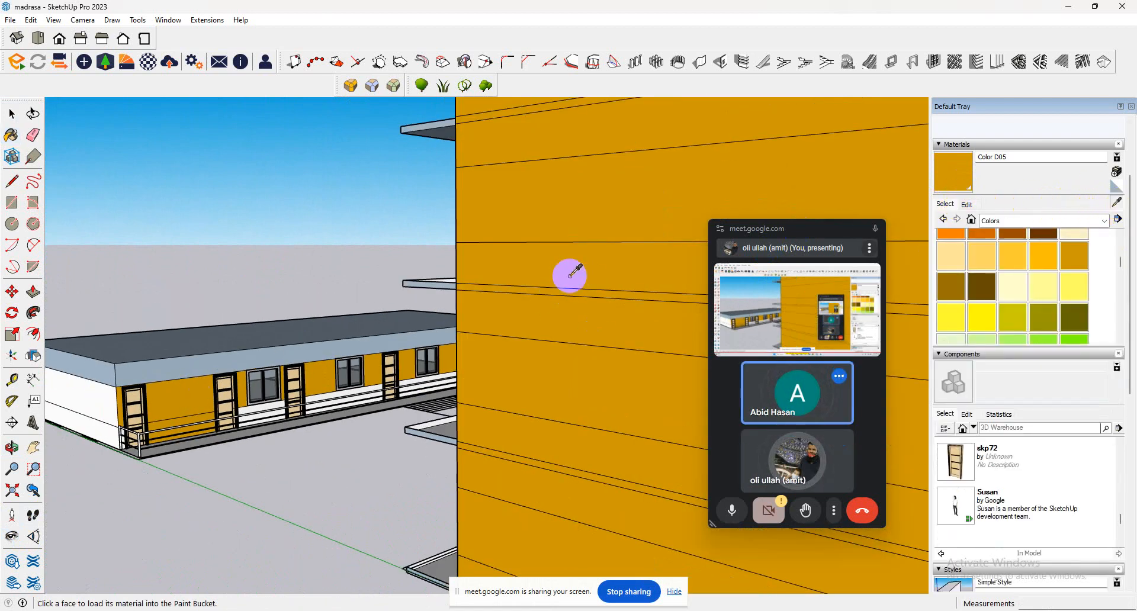
{"action": "scroll", "coordinate": [171, 408], "scroll_direction": "up", "scroll_amount": 5}
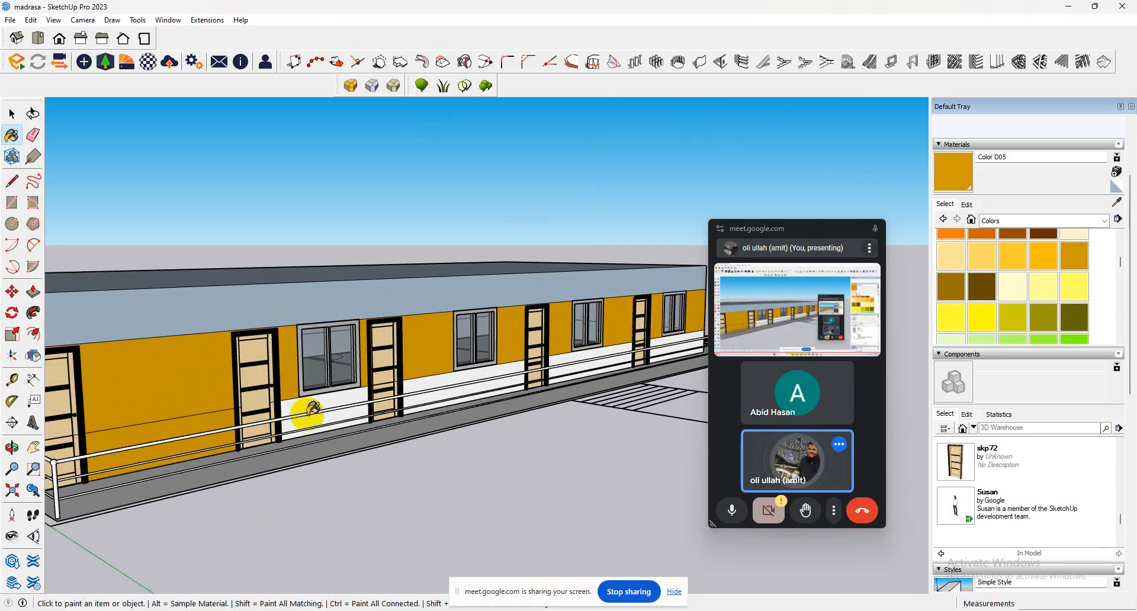
{"action": "left_click", "coordinate": [472, 374]}
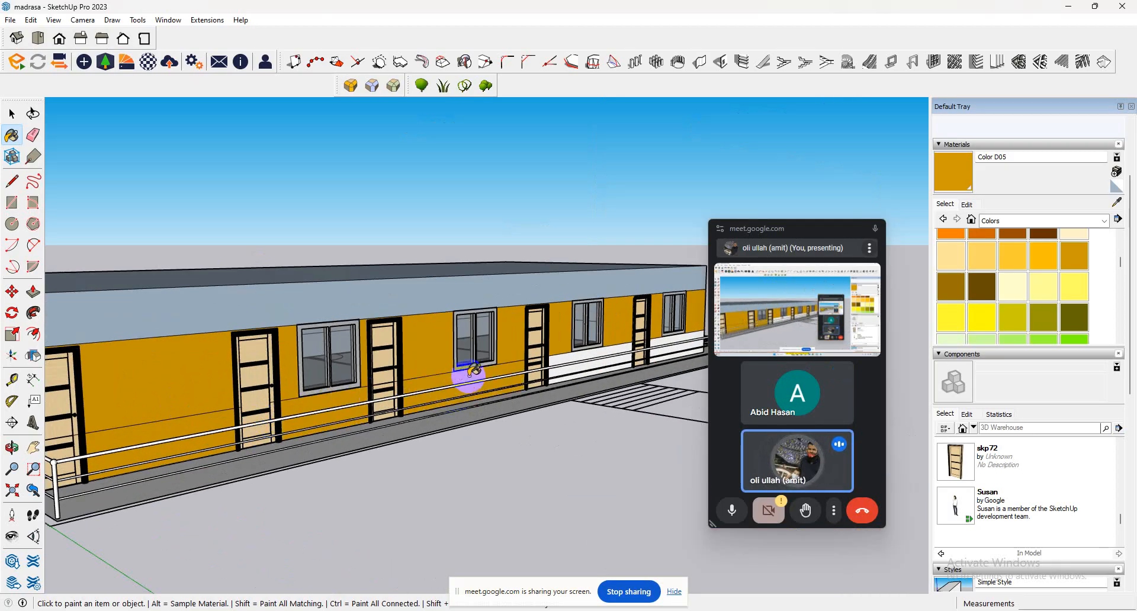
{"action": "left_click", "coordinate": [611, 348]}
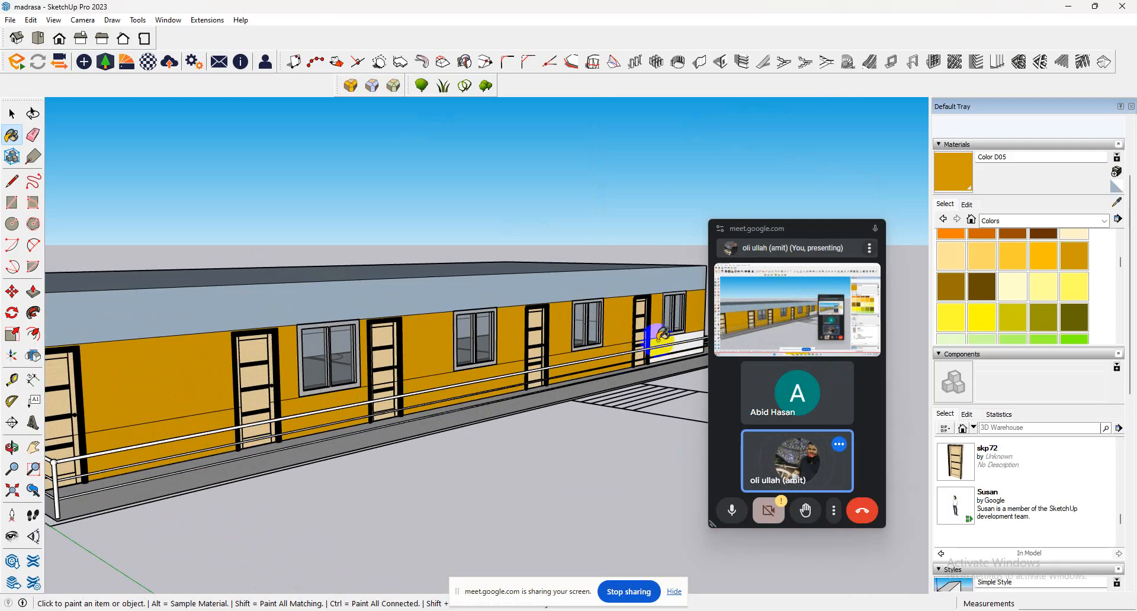
Paint the classroom block's near end wall, the band below the roof and the roof top with Color D05.
{"action": "scroll", "coordinate": [666, 334], "scroll_direction": "down", "scroll_amount": 8}
{"action": "left_click", "coordinate": [312, 363]}
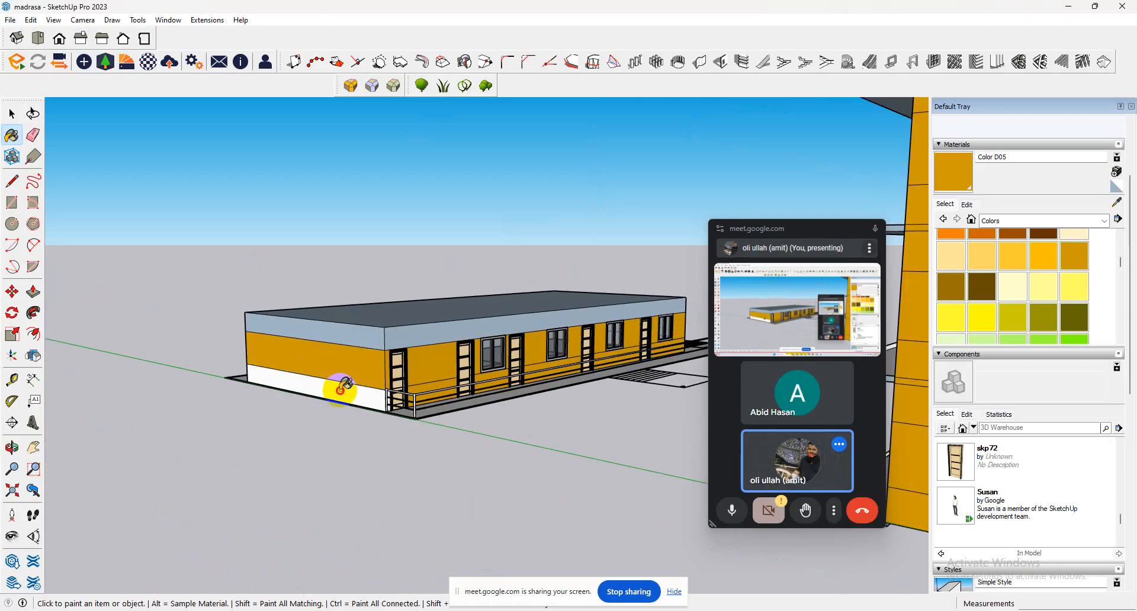
{"action": "left_click", "coordinate": [337, 386]}
{"action": "left_click", "coordinate": [361, 342]}
{"action": "left_click", "coordinate": [406, 337]}
{"action": "left_click", "coordinate": [401, 320]}
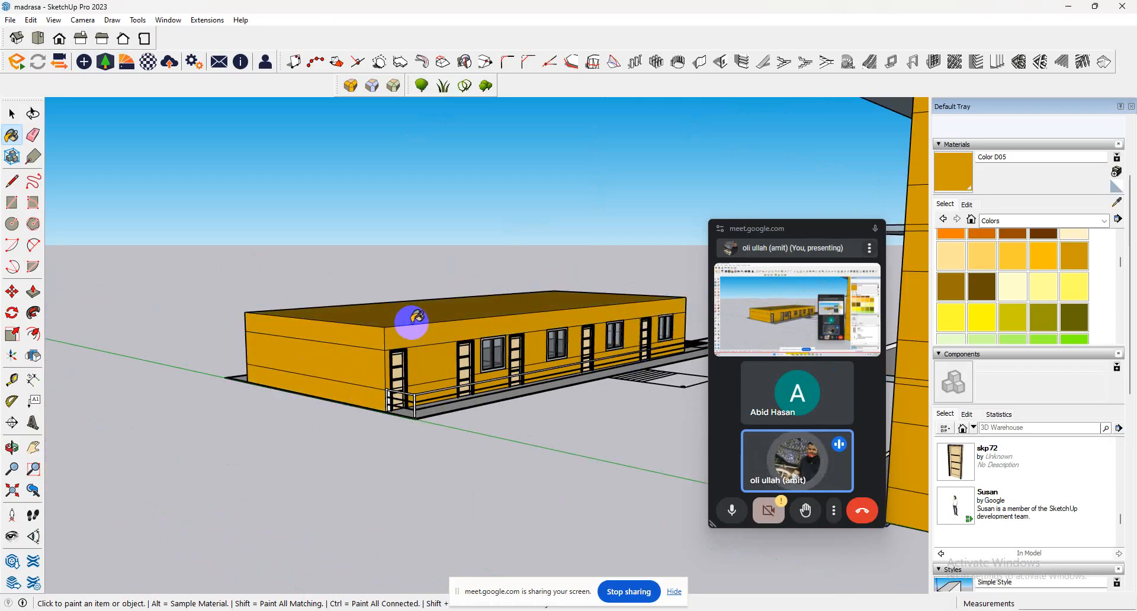
Paint all the horizontal bands of the classroom block's opposite end wall with Color D05.
{"action": "mouse_move", "coordinate": [410, 320]}
{"action": "middle_mouse_down"}
{"action": "mouse_move", "coordinate": [7, 438]}
{"action": "mouse_move", "coordinate": [12, 423]}
{"action": "middle_mouse_up"}
{"action": "scroll", "coordinate": [335, 461], "scroll_direction": "down", "scroll_amount": 8}
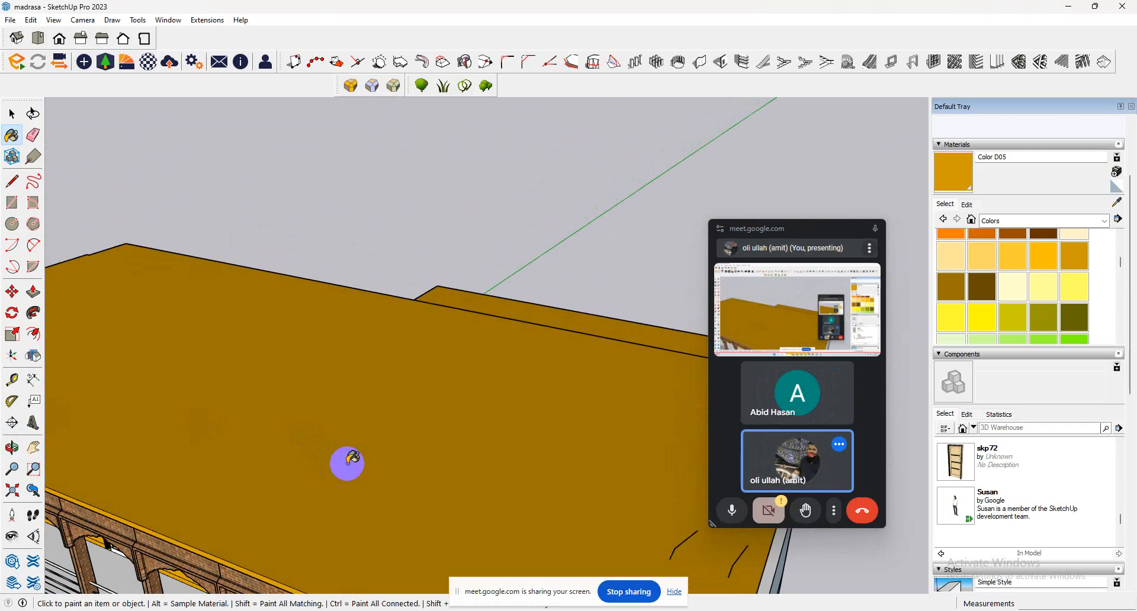
{"action": "middle_click_drag", "start_coordinate": [598, 417], "coordinate": [207, 379]}
{"action": "scroll", "coordinate": [207, 384], "scroll_direction": "down", "scroll_amount": 4}
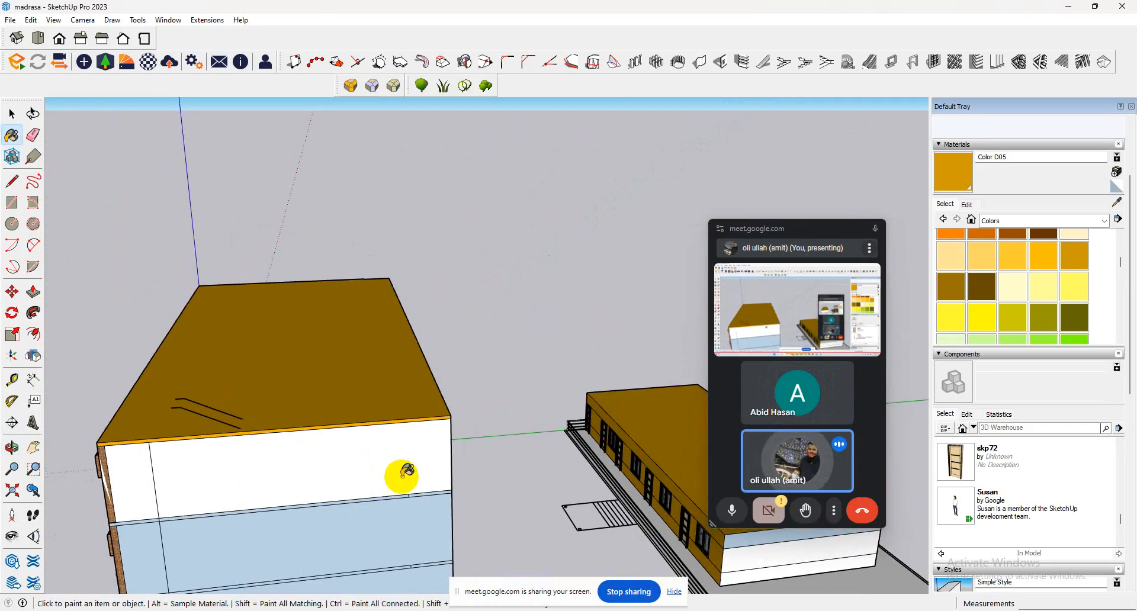
{"action": "left_click", "coordinate": [705, 550]}
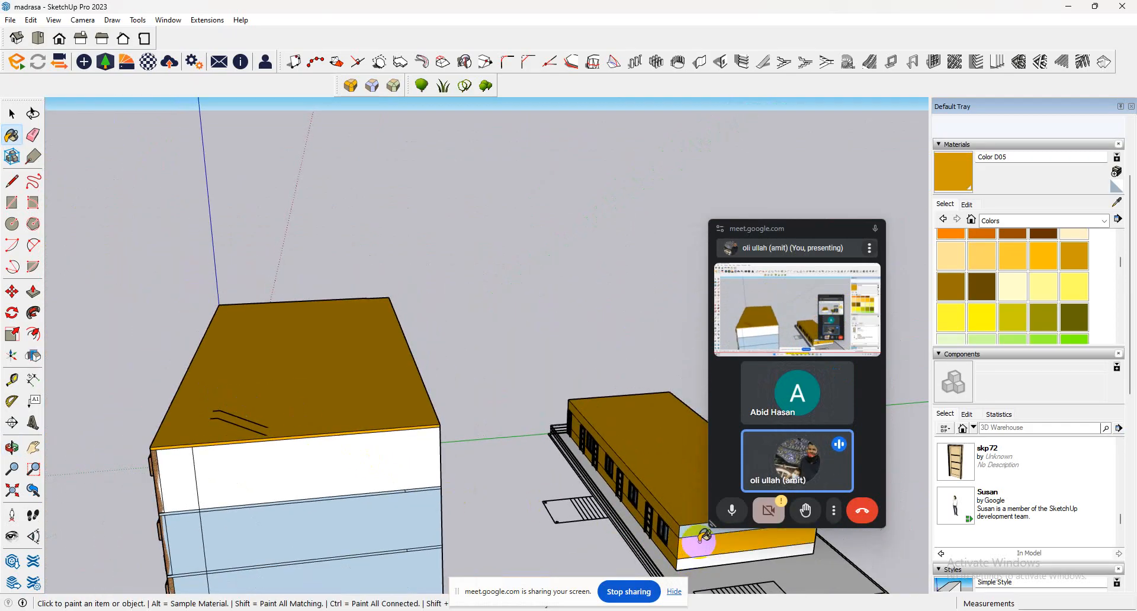
{"action": "scroll", "coordinate": [698, 555], "scroll_direction": "down", "scroll_amount": 5}
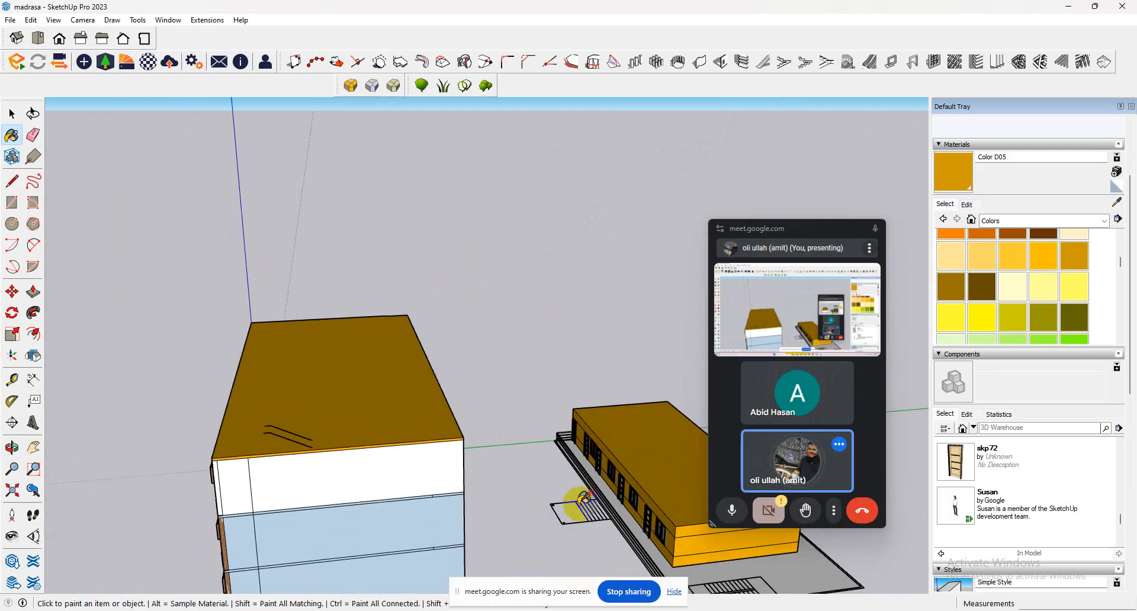
Copy the four-storey building's top-floor staircase and adjacent yellow wall panel to the stair end of the classroom block.
{"action": "scroll", "coordinate": [616, 545], "scroll_direction": "up", "scroll_amount": 1}
{"action": "middle_click_drag", "start_coordinate": [647, 543], "coordinate": [643, 458]}
{"action": "scroll", "coordinate": [642, 460], "scroll_direction": "down", "scroll_amount": 6}
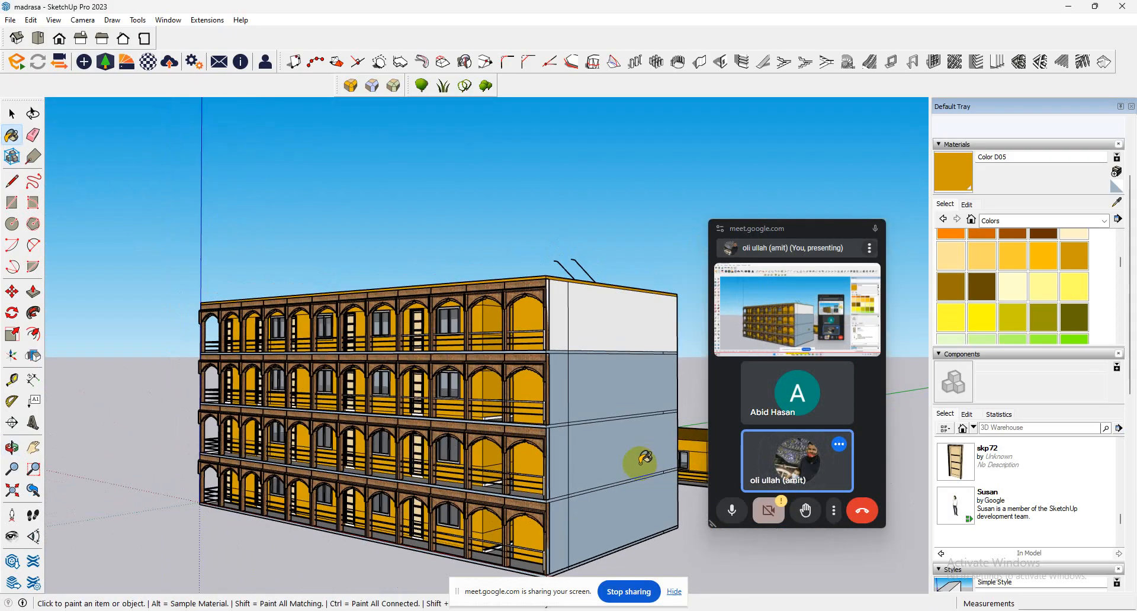
{"action": "mouse_move", "coordinate": [586, 501]}
{"action": "middle_mouse_down"}
{"action": "mouse_move", "coordinate": [681, 506]}
{"action": "mouse_move", "coordinate": [668, 479]}
{"action": "middle_mouse_up"}
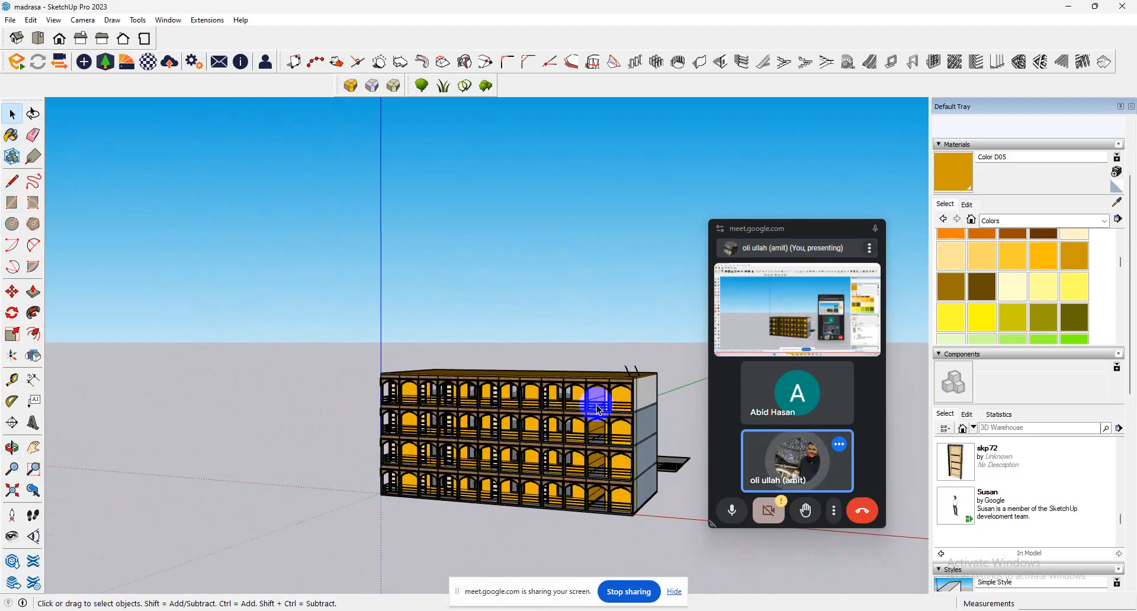
{"action": "scroll", "coordinate": [622, 404], "scroll_direction": "up", "scroll_amount": 6}
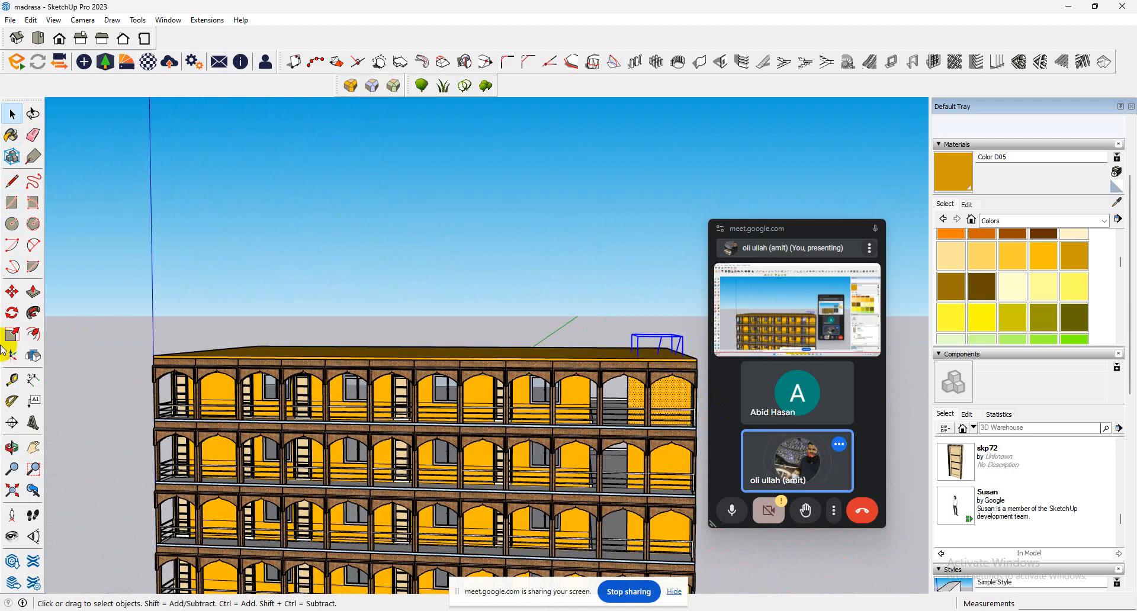
{"action": "left_click", "coordinate": [18, 298]}
{"action": "scroll", "coordinate": [618, 400], "scroll_direction": "up", "scroll_amount": 5}
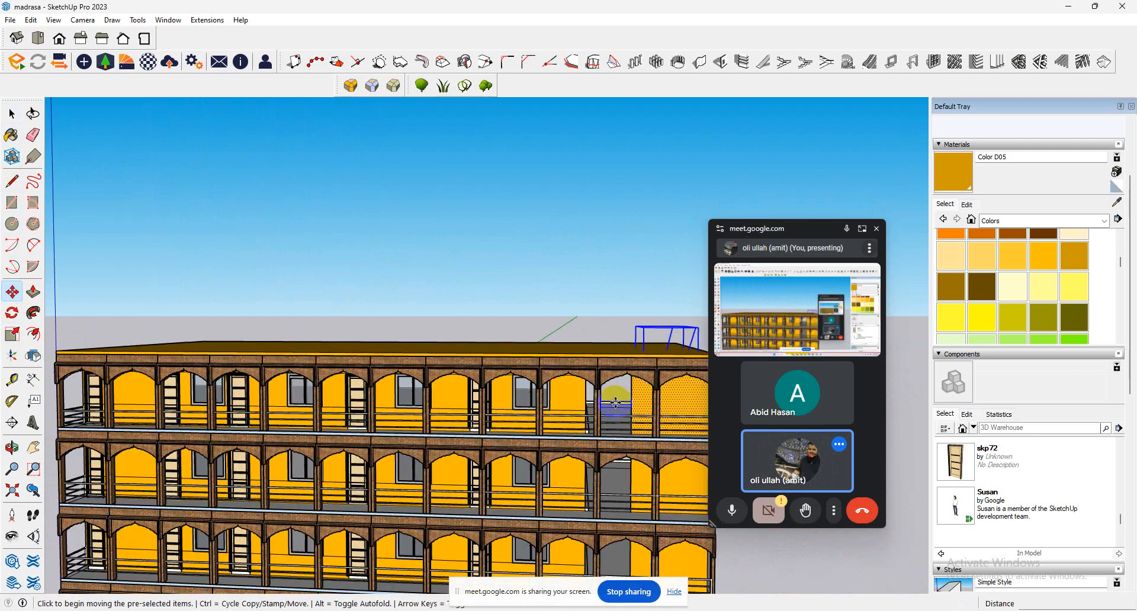
{"action": "middle_click_drag", "start_coordinate": [641, 413], "coordinate": [685, 481]}
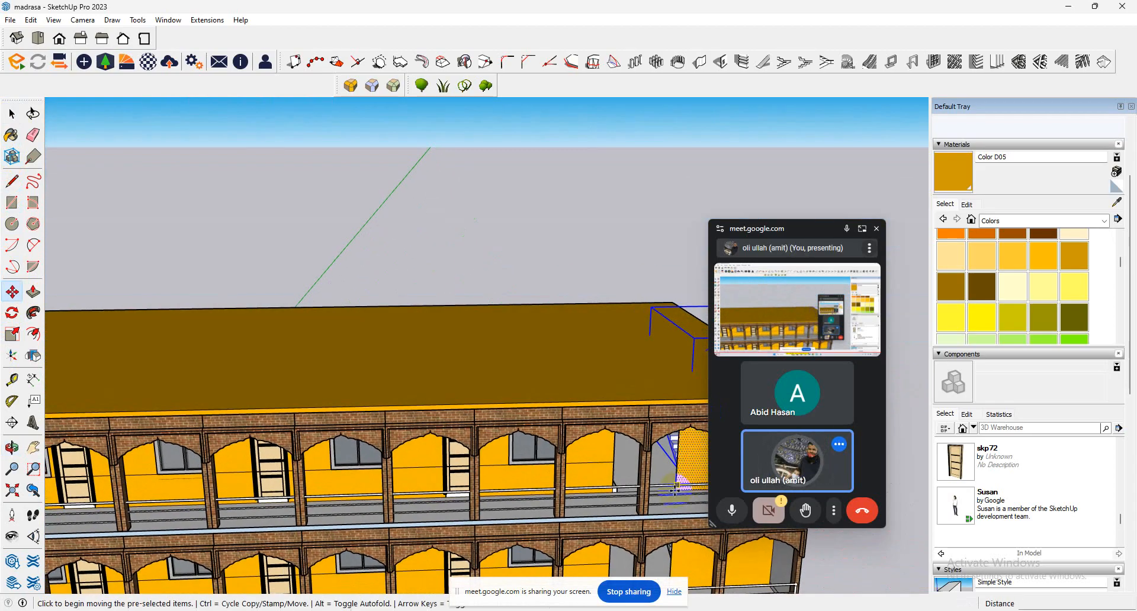
{"action": "key", "text": "ctrl"}
{"action": "left_click", "coordinate": [675, 493]}
{"action": "middle_click_drag", "start_coordinate": [555, 327], "coordinate": [2, 400]}
{"action": "scroll", "coordinate": [411, 446], "scroll_direction": "down", "scroll_amount": 5}
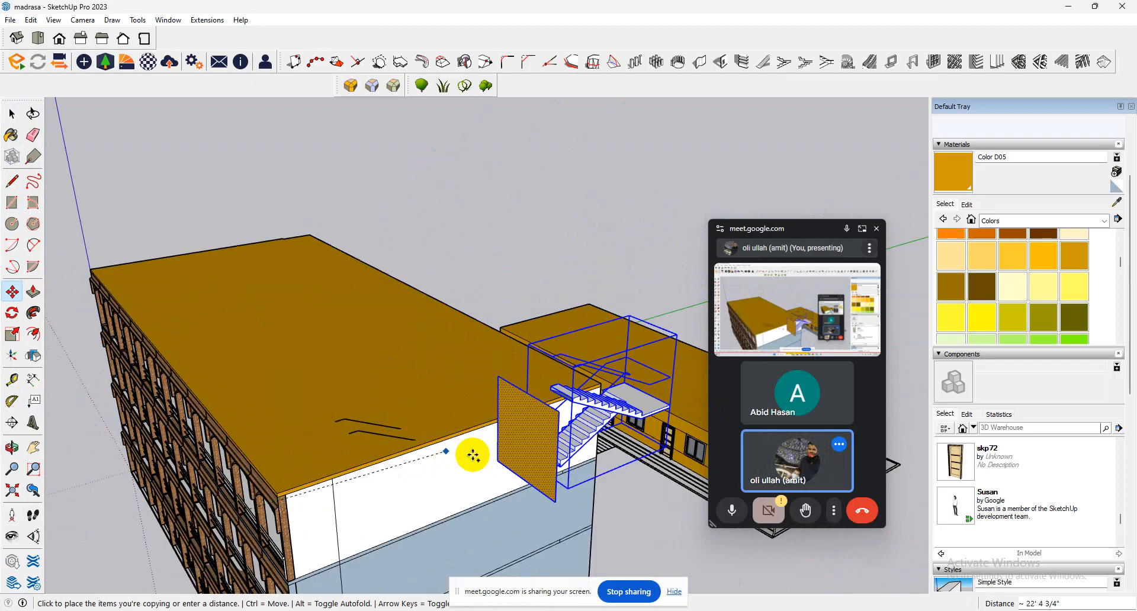
{"action": "scroll", "coordinate": [476, 456], "scroll_direction": "down", "scroll_amount": 1}
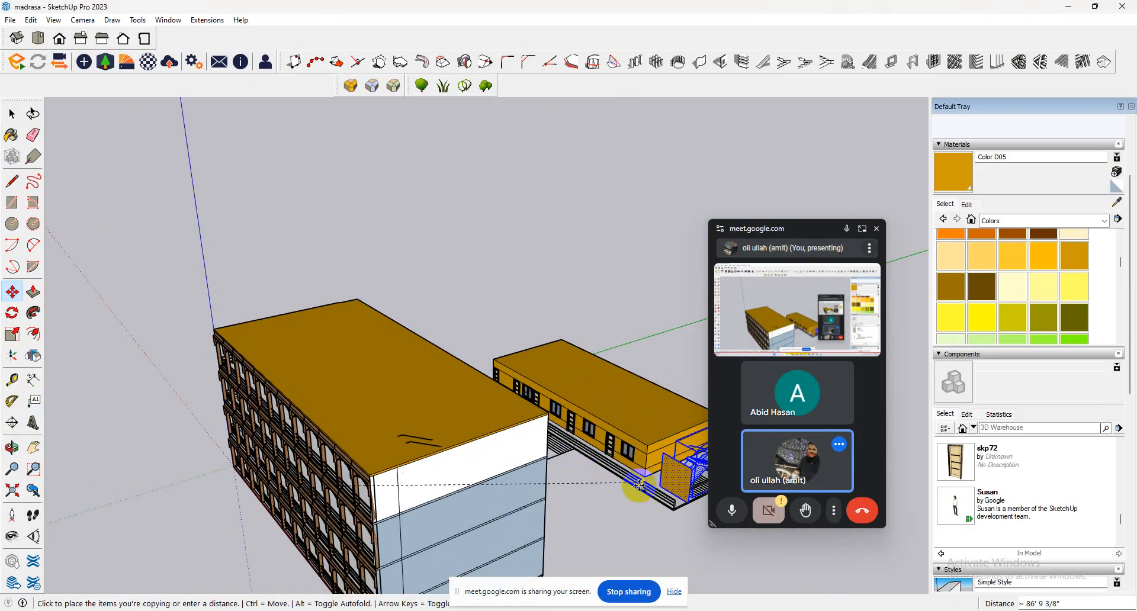
{"action": "middle_click_drag", "start_coordinate": [641, 491], "coordinate": [543, 425]}
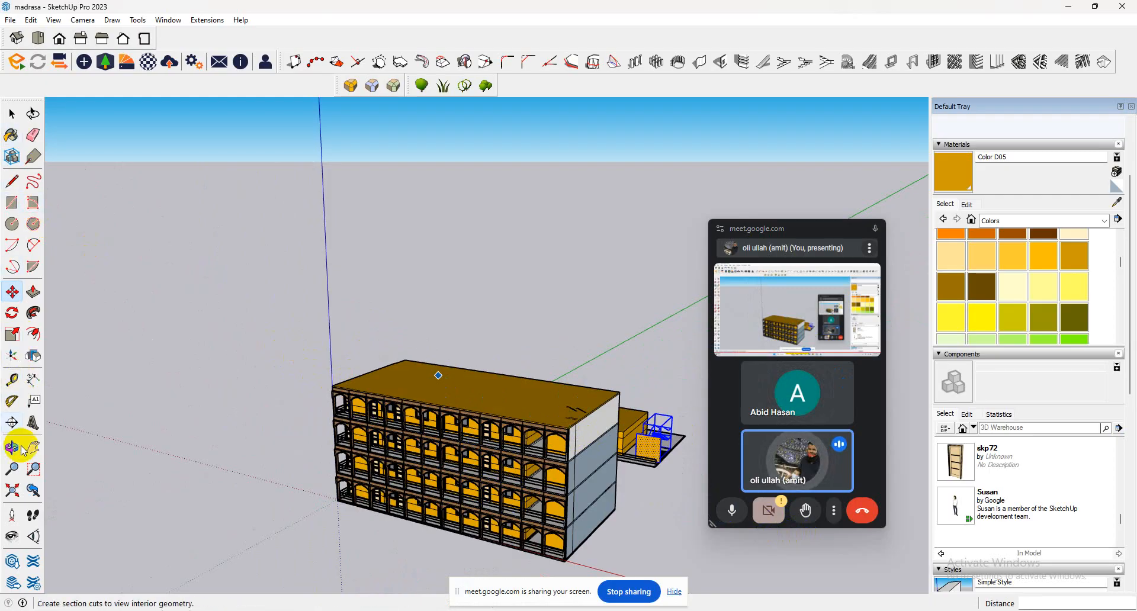
Delete the veranda railing in front of the classroom block.
{"action": "left_click", "coordinate": [11, 537]}
{"action": "left_click_drag", "start_coordinate": [353, 404], "coordinate": [545, 428]}
{"action": "scroll", "coordinate": [507, 434], "scroll_direction": "up", "scroll_amount": 8}
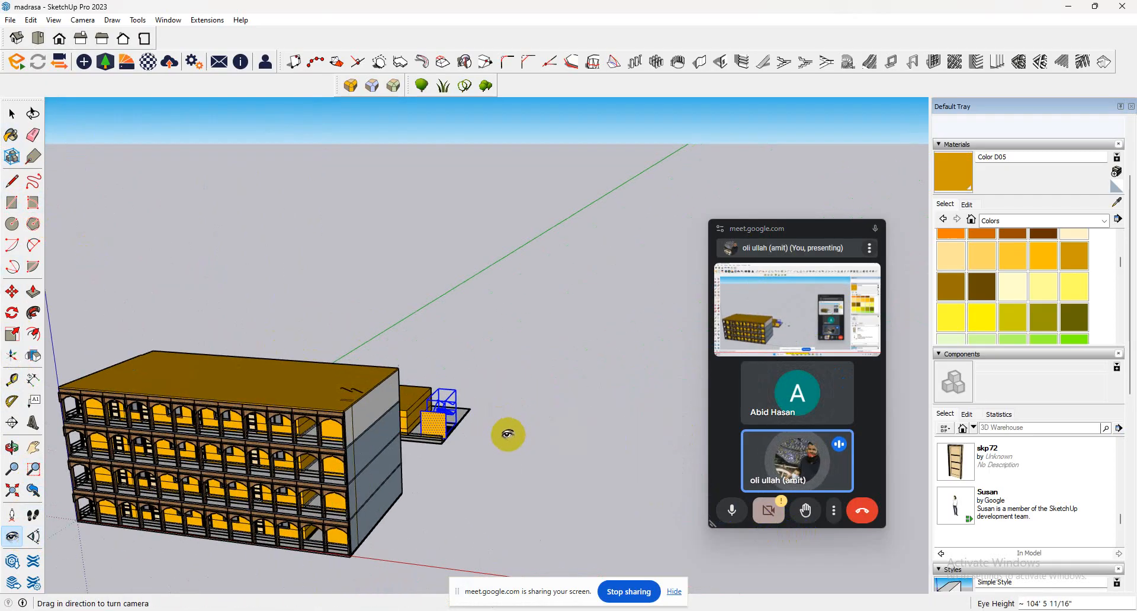
{"action": "scroll", "coordinate": [437, 424], "scroll_direction": "up", "scroll_amount": 5}
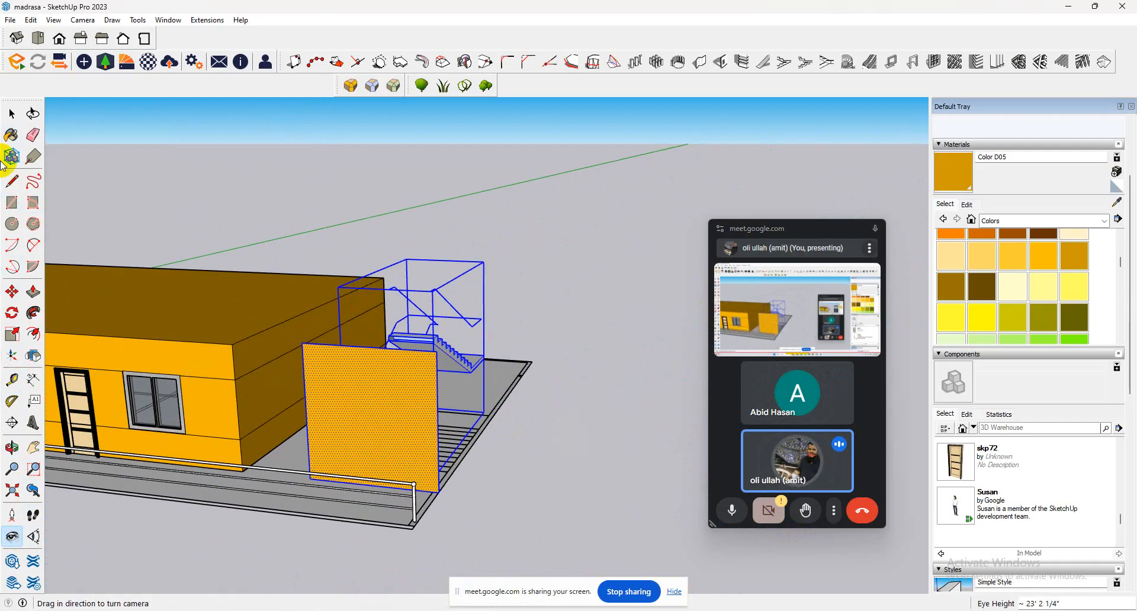
{"action": "left_click", "coordinate": [7, 115]}
{"action": "left_click", "coordinate": [359, 505]}
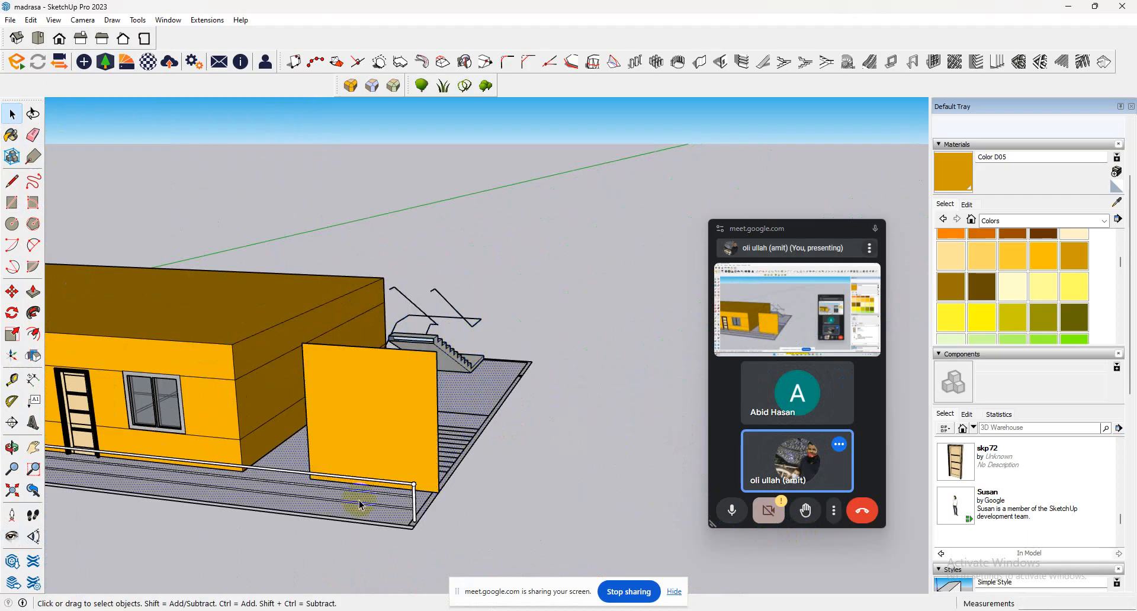
{"action": "left_click", "coordinate": [385, 483]}
{"action": "left_click", "coordinate": [383, 484]}
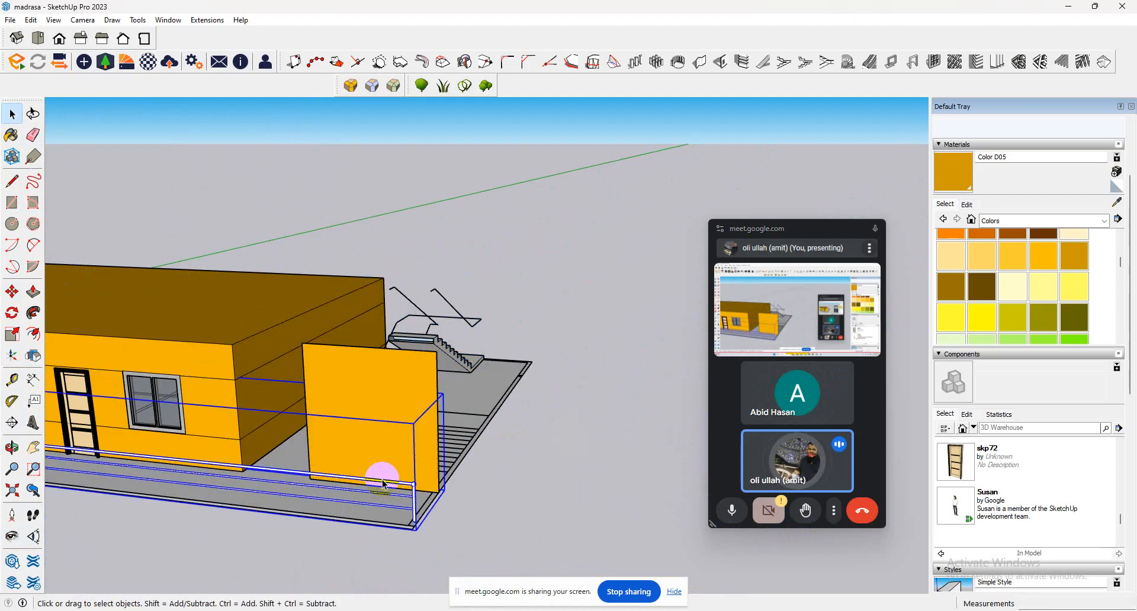
{"action": "middle_click_drag", "start_coordinate": [383, 484], "coordinate": [85, 350]}
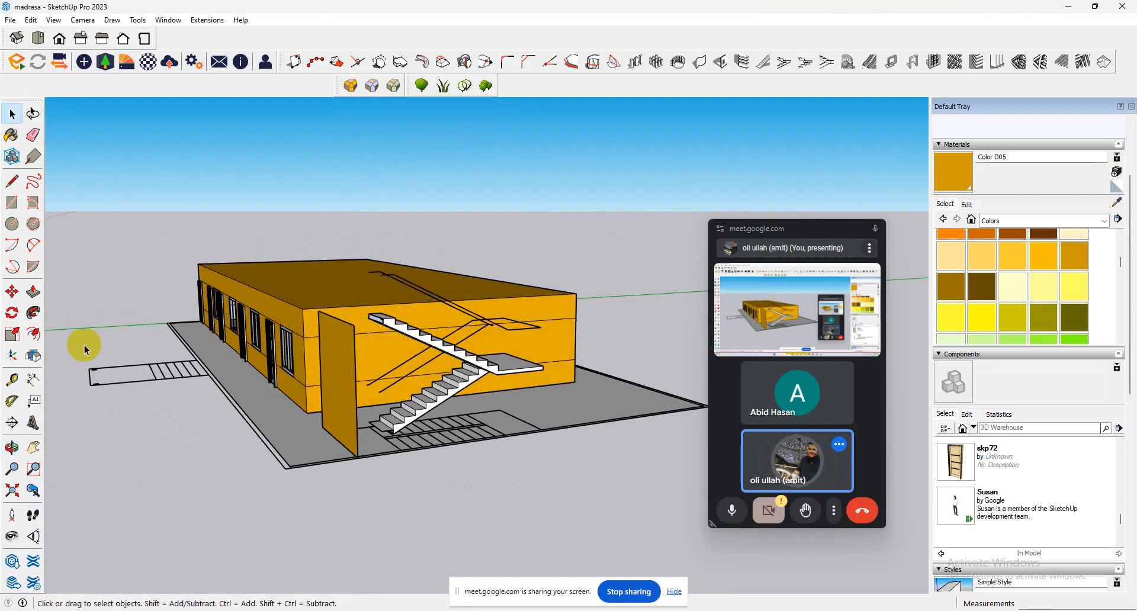
{"action": "left_click", "coordinate": [11, 207]}
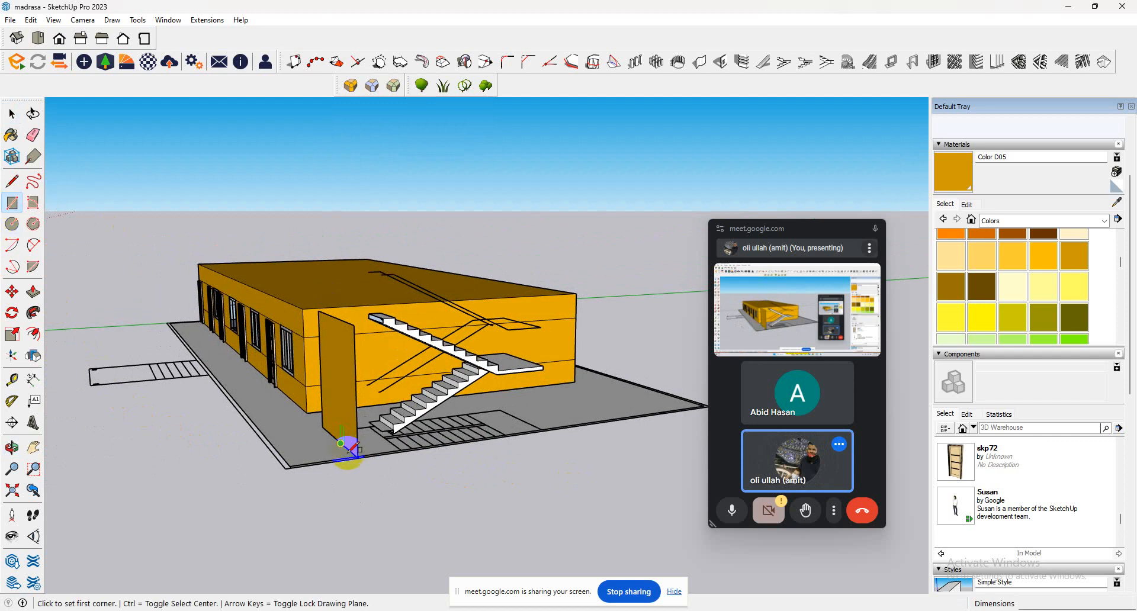
{"action": "left_click", "coordinate": [291, 467]}
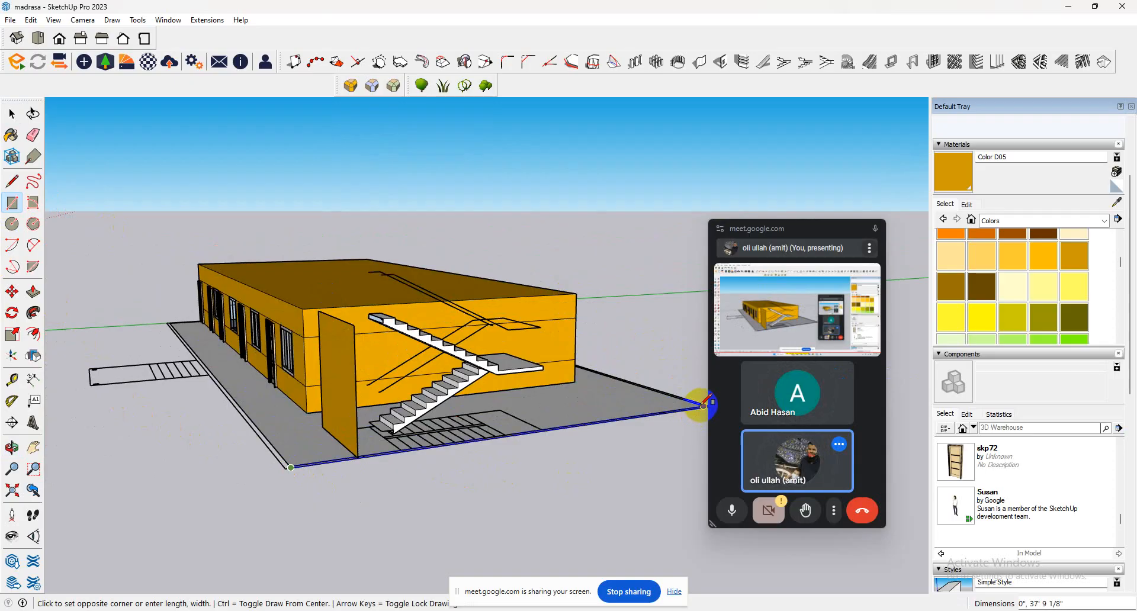
{"action": "middle_click_drag", "start_coordinate": [706, 402], "coordinate": [516, 410]}
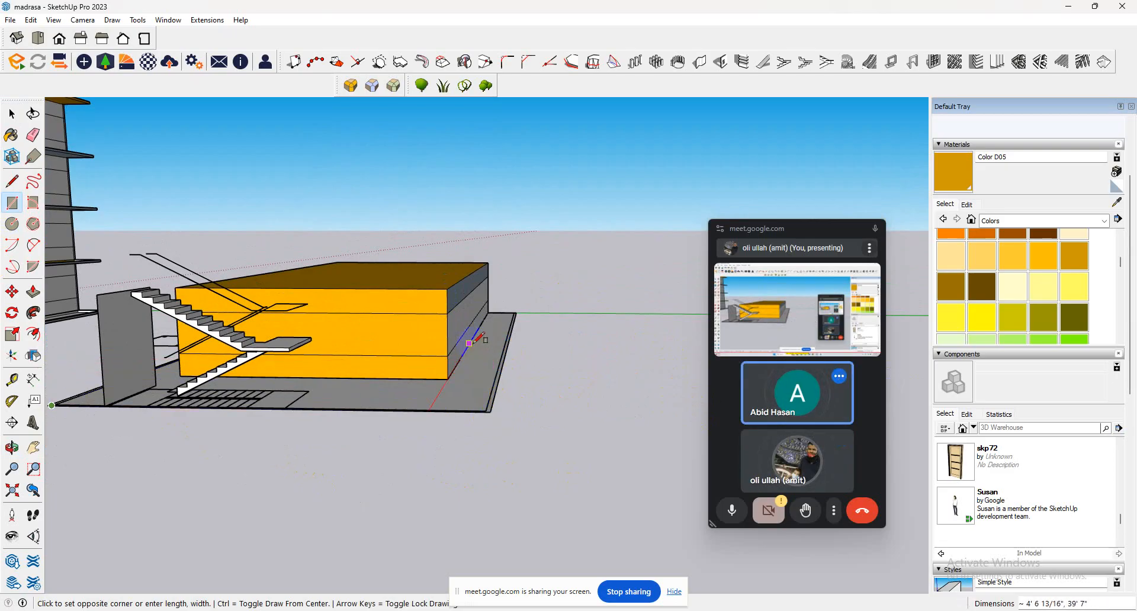
{"action": "left_click", "coordinate": [12, 181]}
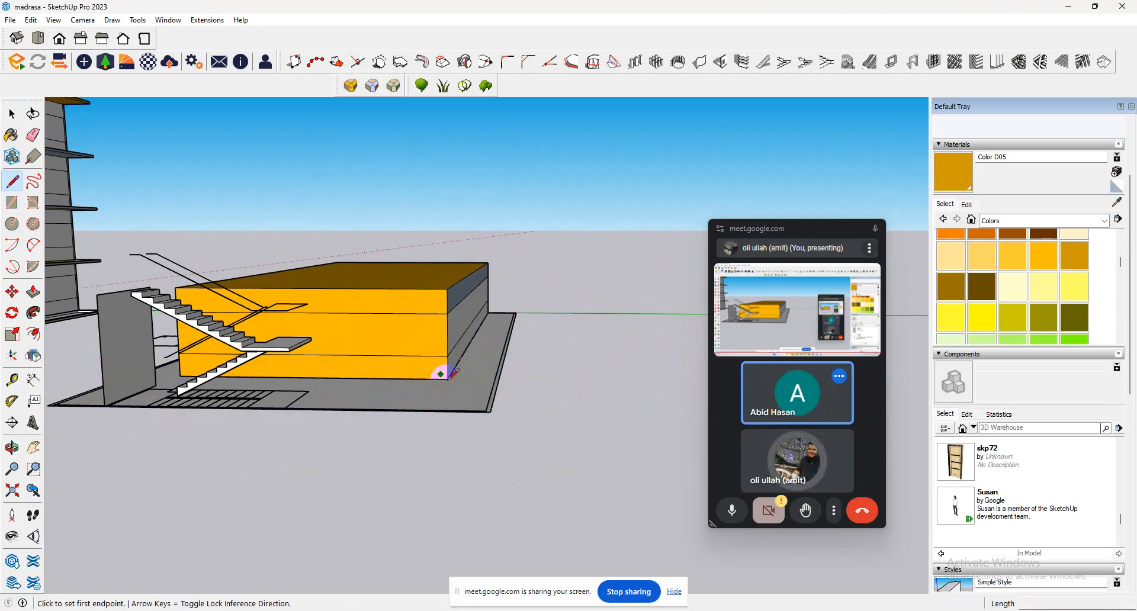
{"action": "middle_click_drag", "start_coordinate": [83, 382], "coordinate": [183, 403]}
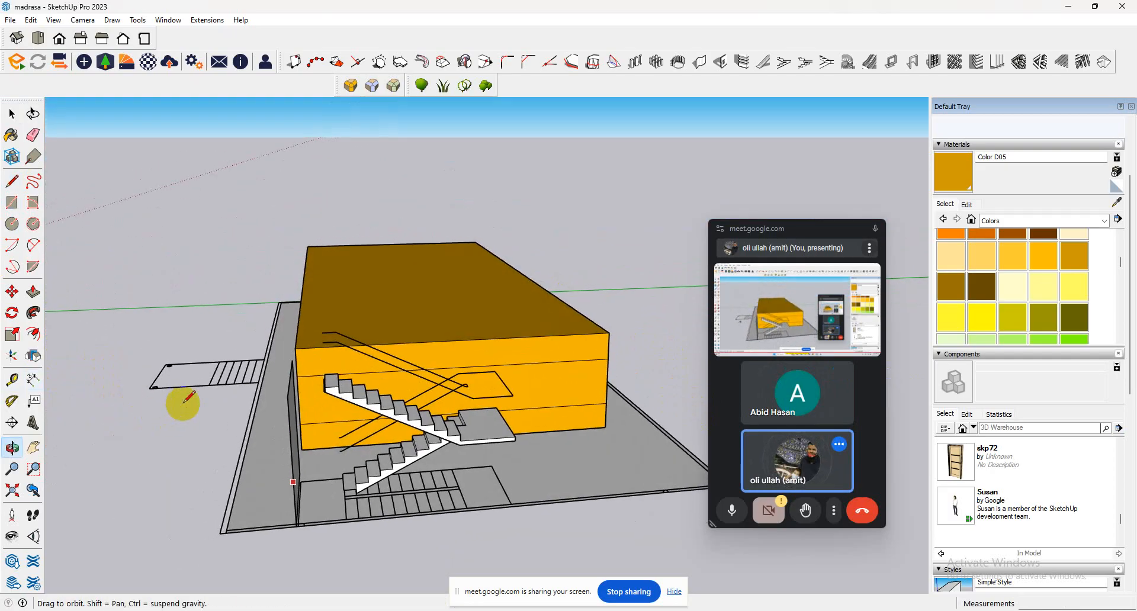
{"action": "scroll", "coordinate": [252, 498], "scroll_direction": "up", "scroll_amount": 1}
{"action": "scroll", "coordinate": [208, 547], "scroll_direction": "up", "scroll_amount": 1}
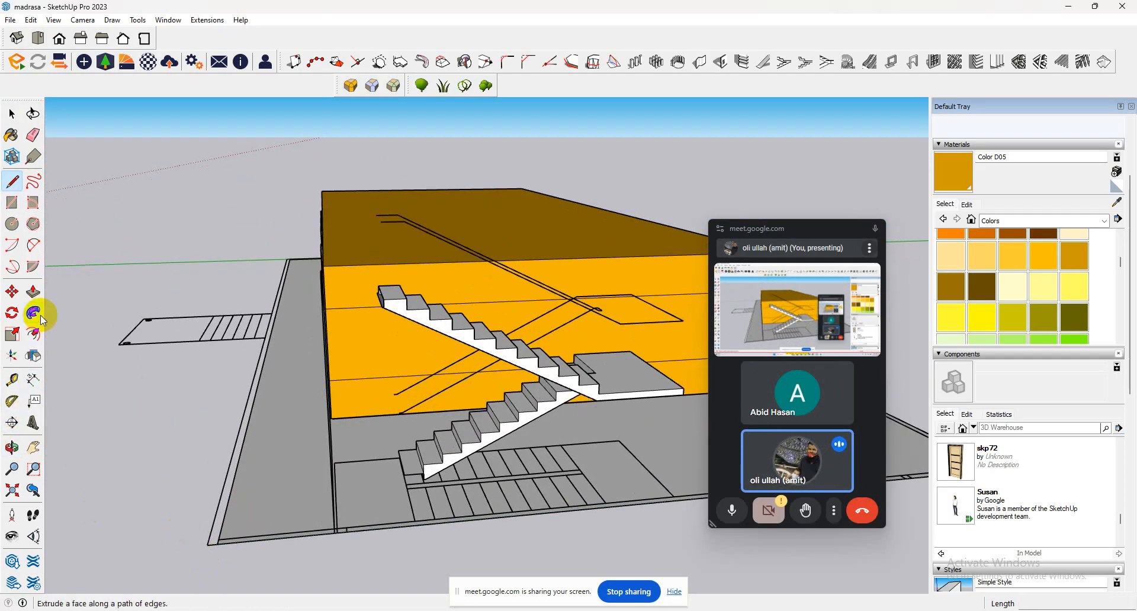
{"action": "left_click", "coordinate": [33, 291]}
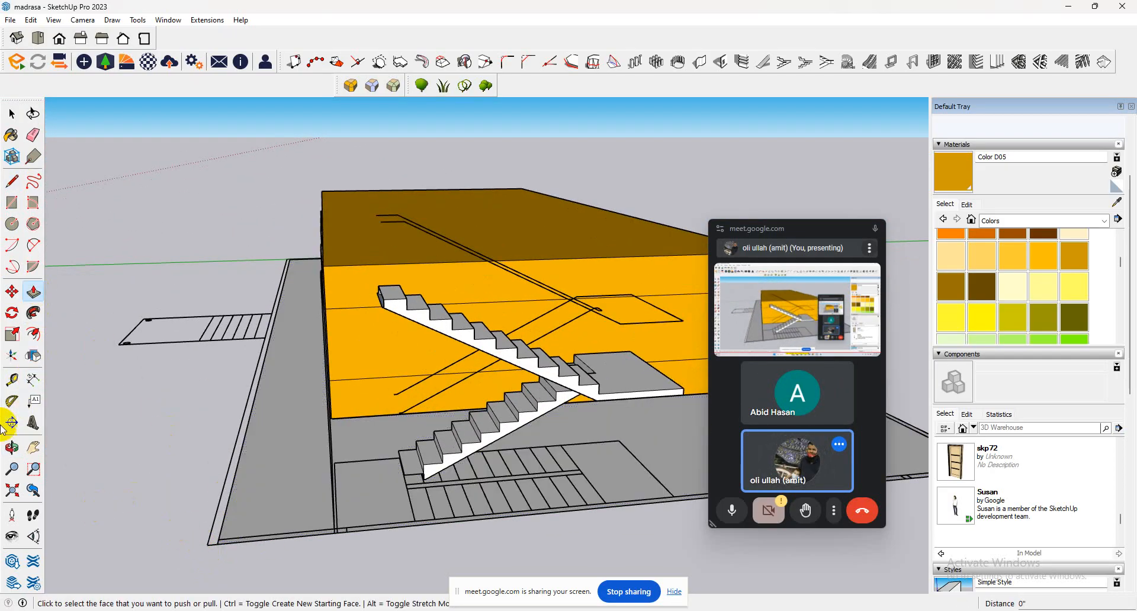
Draw a 39' 2" by 5" rectangle along the outer edge of the floor slab at the staircase end.
{"action": "left_click", "coordinate": [13, 205]}
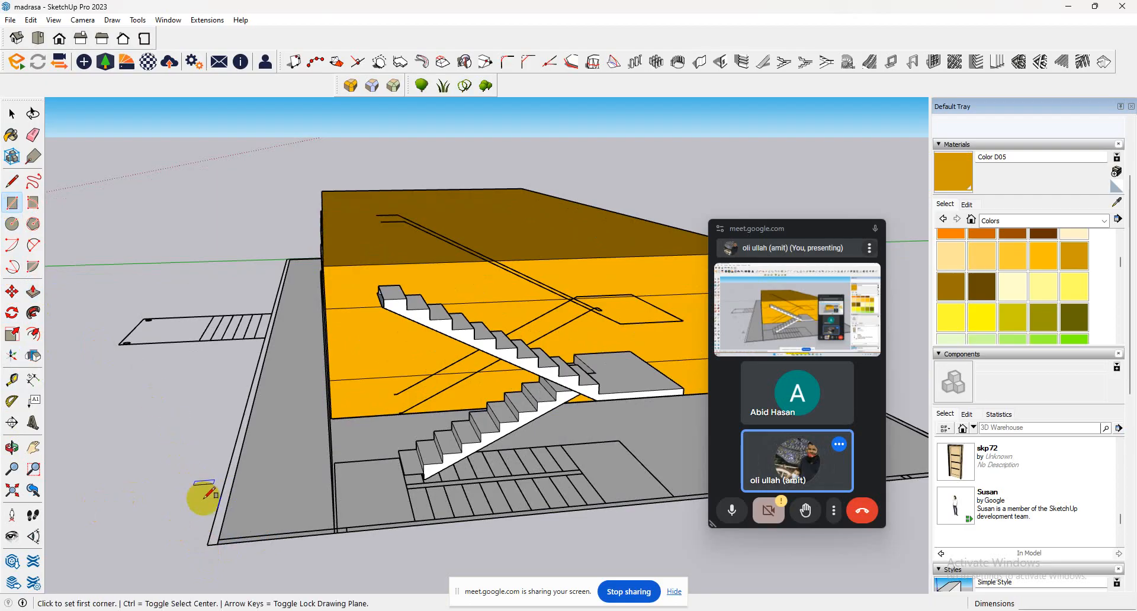
{"action": "left_click", "coordinate": [218, 539]}
{"action": "scroll", "coordinate": [195, 509], "scroll_direction": "down", "scroll_amount": 4}
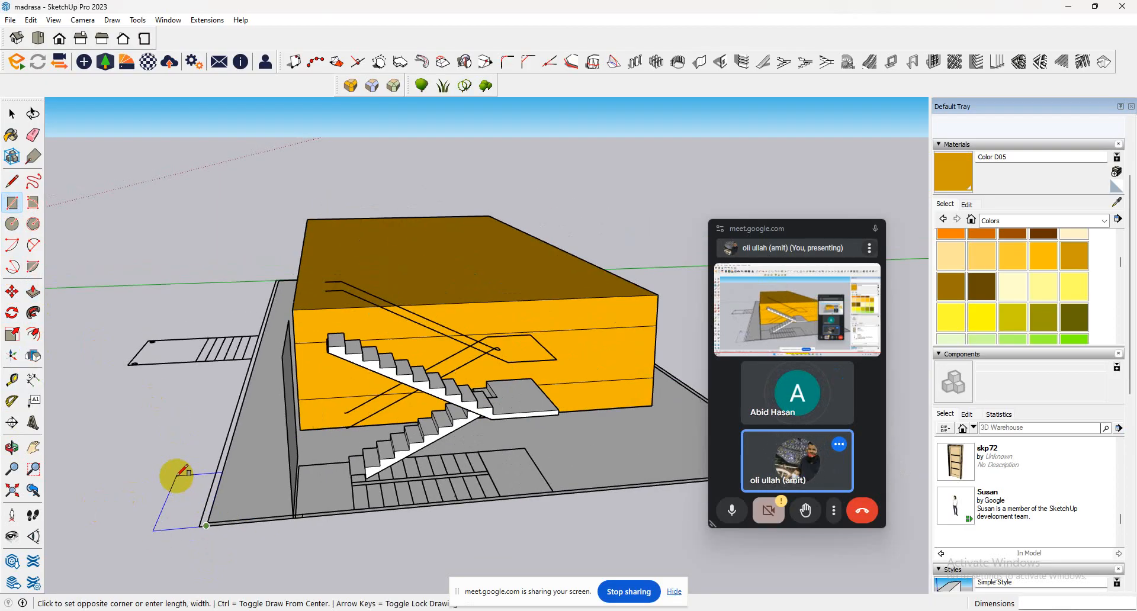
{"action": "scroll", "coordinate": [629, 461], "scroll_direction": "up", "scroll_amount": 4}
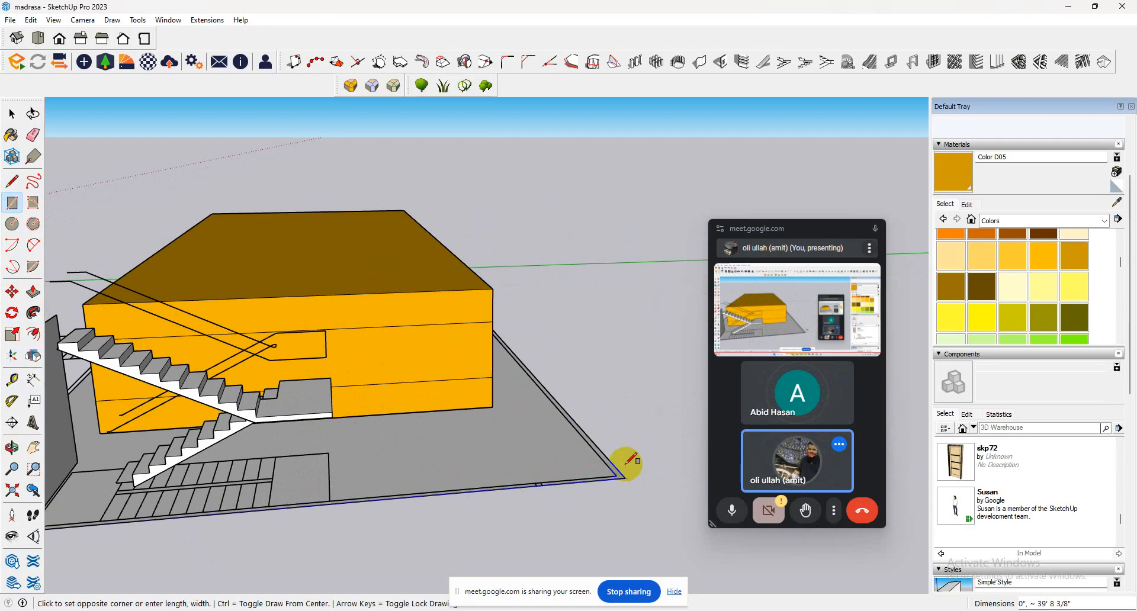
{"action": "scroll", "coordinate": [617, 469], "scroll_direction": "up", "scroll_amount": 1}
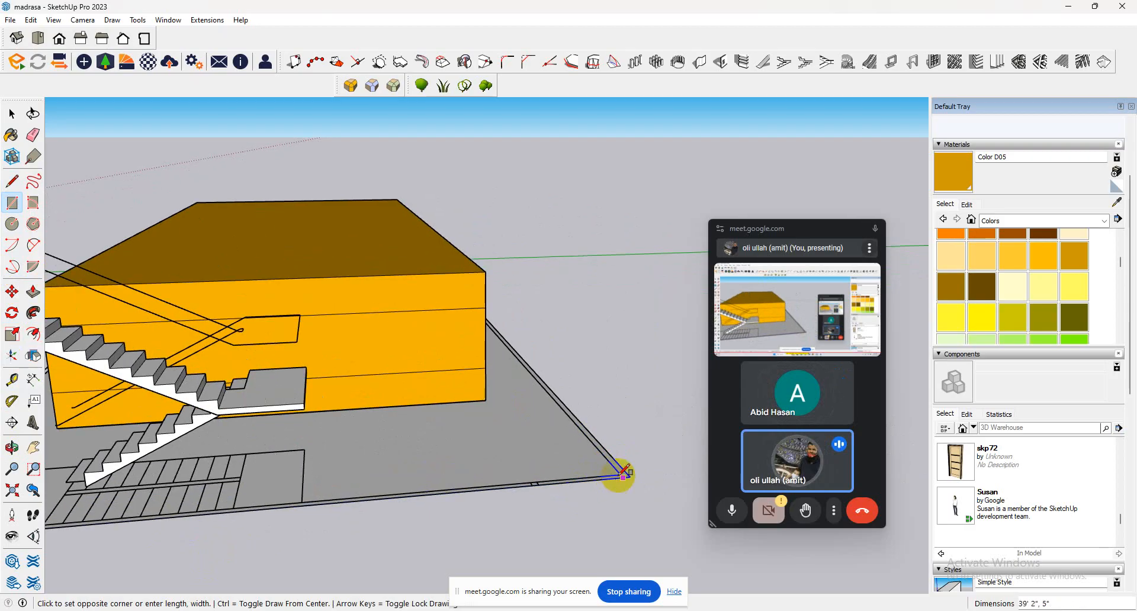
{"action": "left_click", "coordinate": [621, 472]}
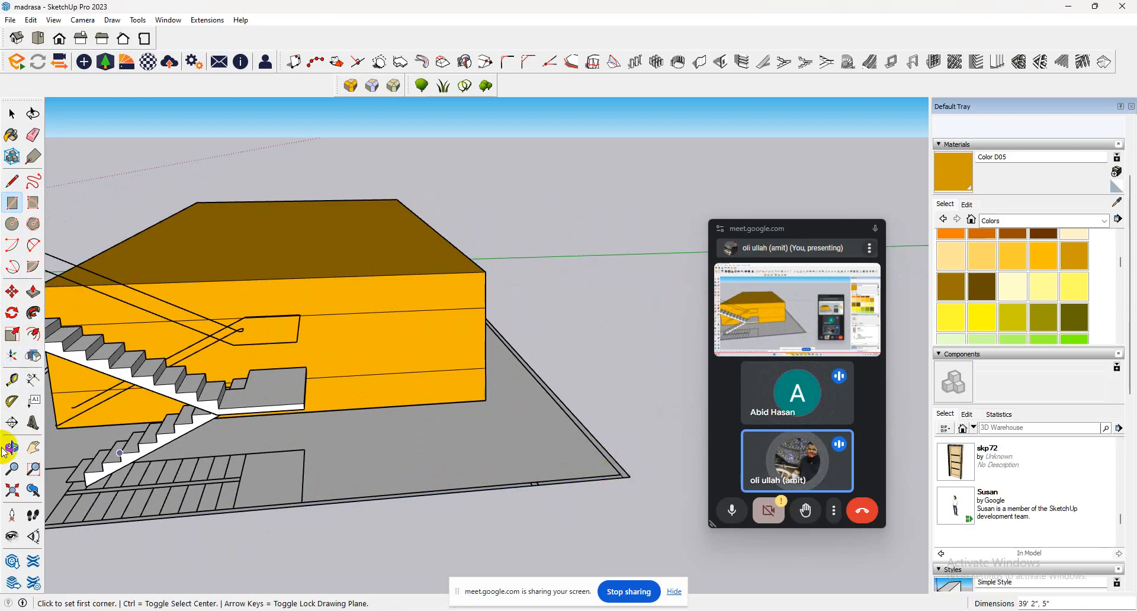
Push/Pull the thin strip at the staircase end up 9' 7", level with the classroom block's roof, to form the end wall.
{"action": "left_click", "coordinate": [33, 291]}
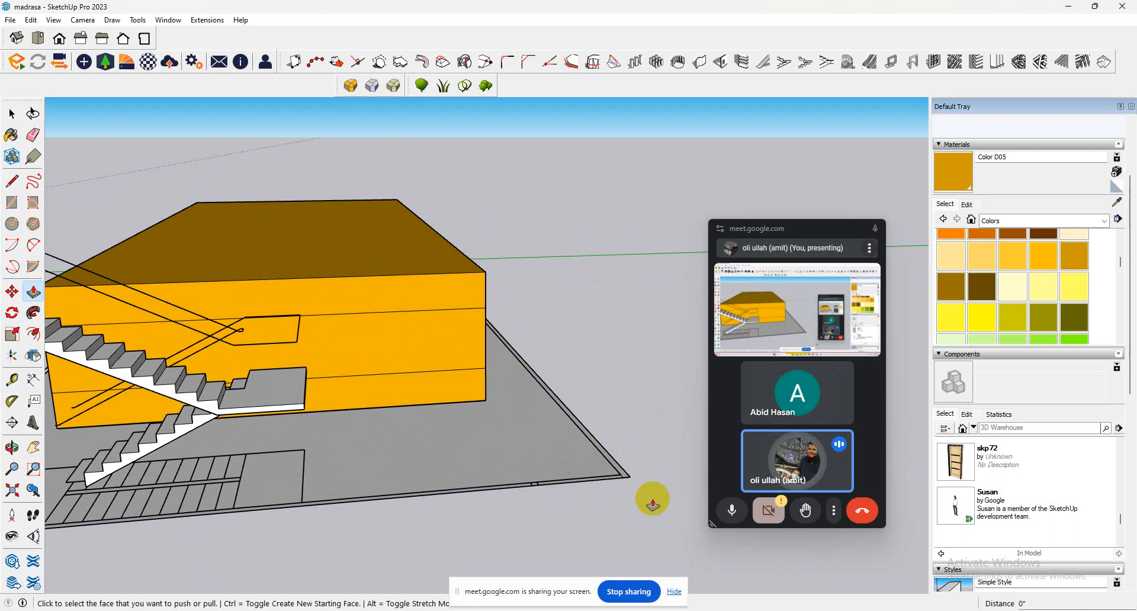
{"action": "scroll", "coordinate": [604, 477], "scroll_direction": "up", "scroll_amount": 2}
{"action": "left_click", "coordinate": [598, 474]}
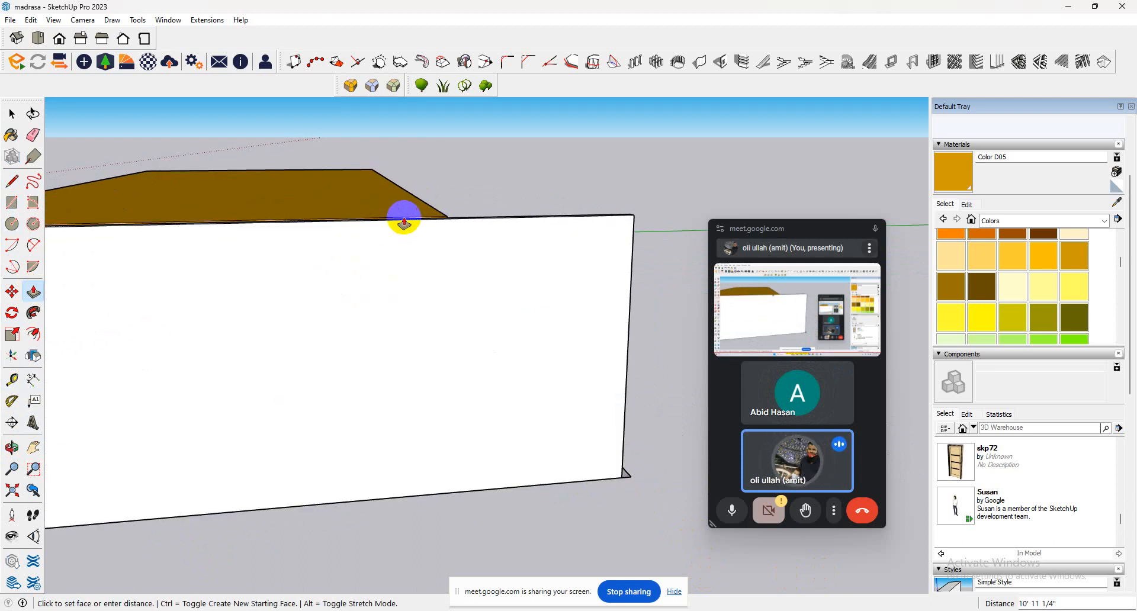
{"action": "middle_click_drag", "start_coordinate": [384, 268], "coordinate": [667, 340]}
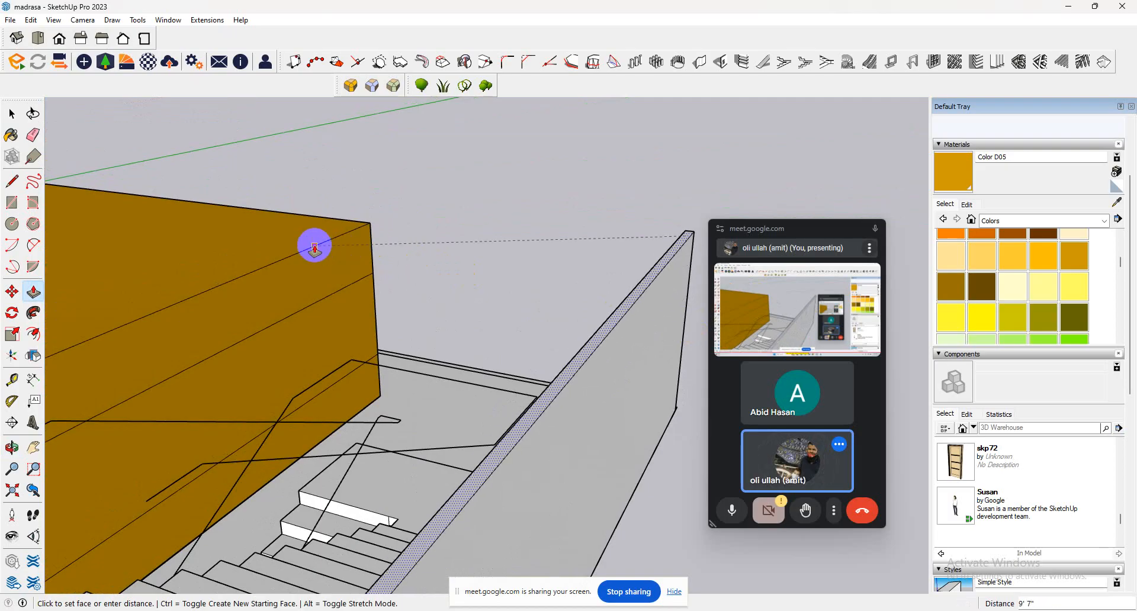
{"action": "scroll", "coordinate": [444, 330], "scroll_direction": "down", "scroll_amount": 6}
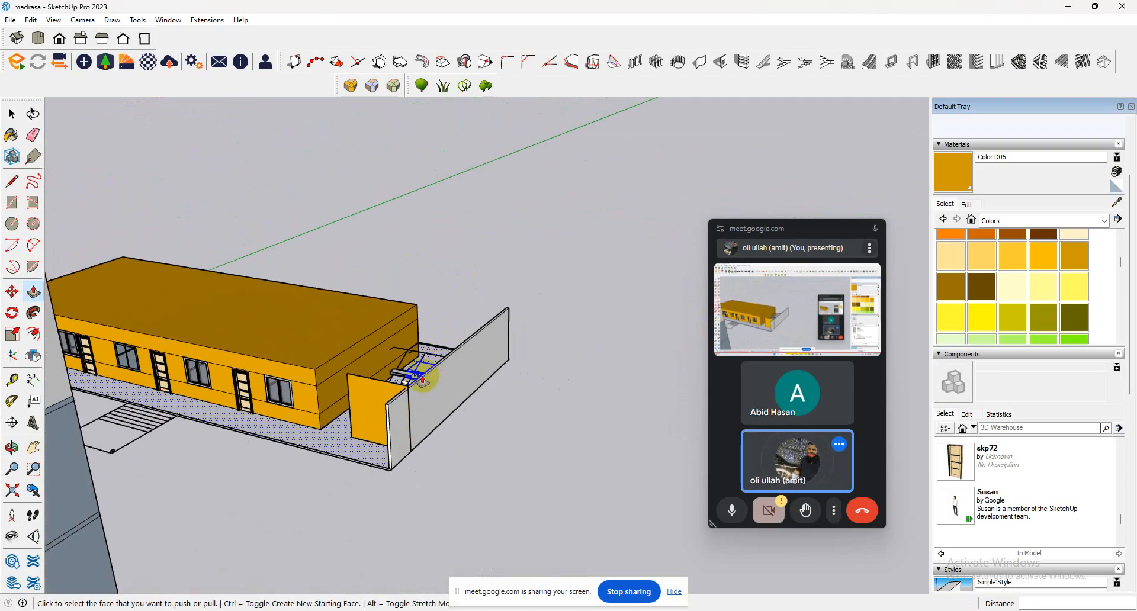
{"action": "middle_click_drag", "start_coordinate": [432, 375], "coordinate": [300, 419]}
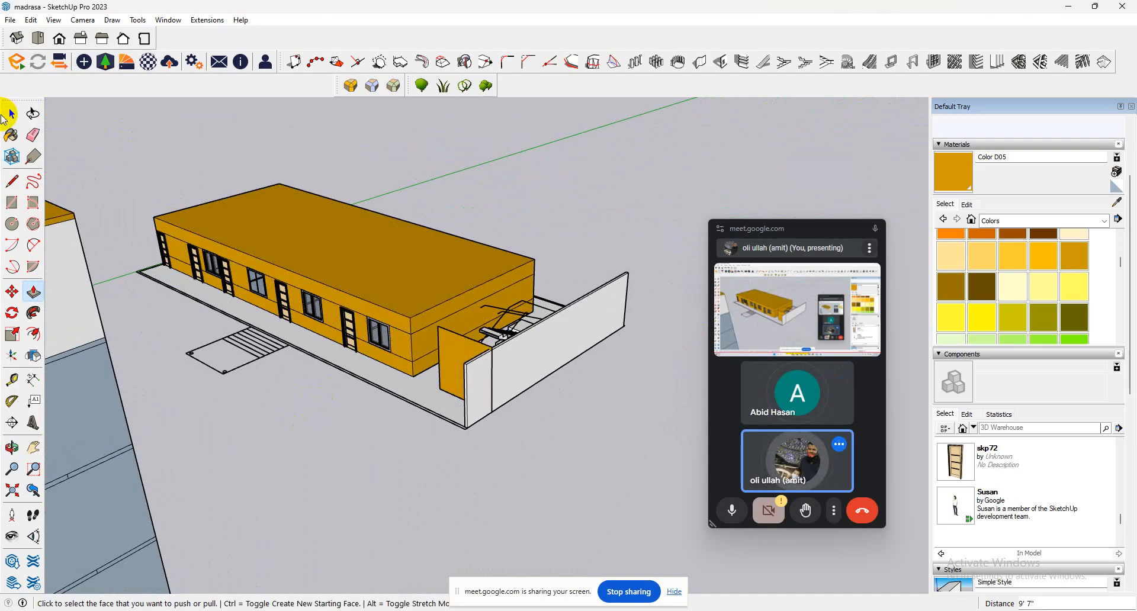
Group the whole classroom block together with its floor slab, staircase and end wall.
{"action": "left_click", "coordinate": [5, 116]}
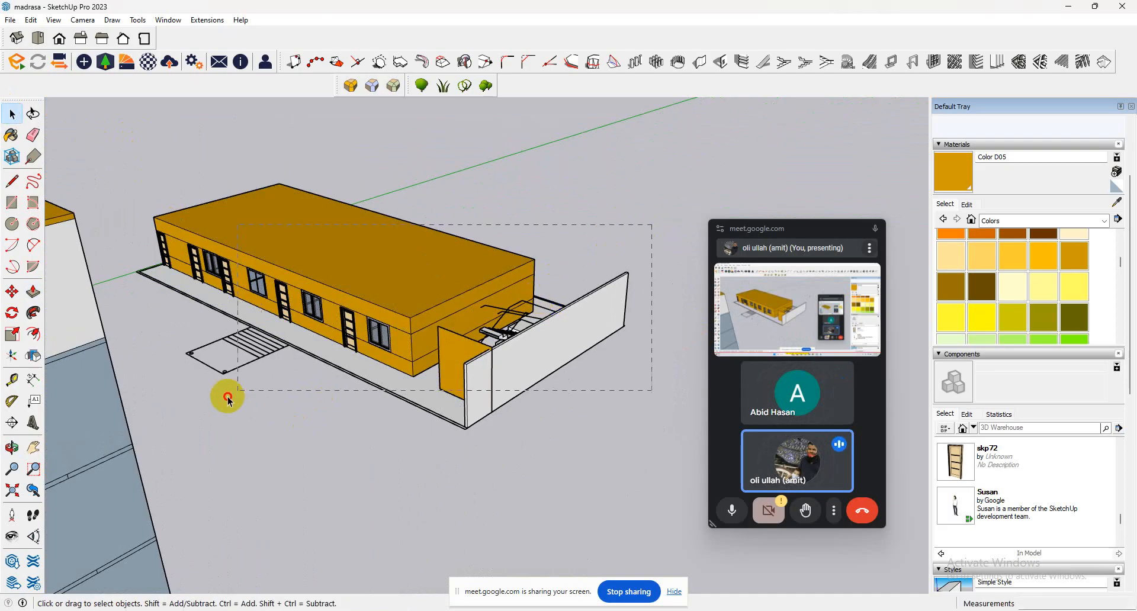
{"action": "left_click_drag", "start_coordinate": [140, 397], "coordinate": [140, 396]}
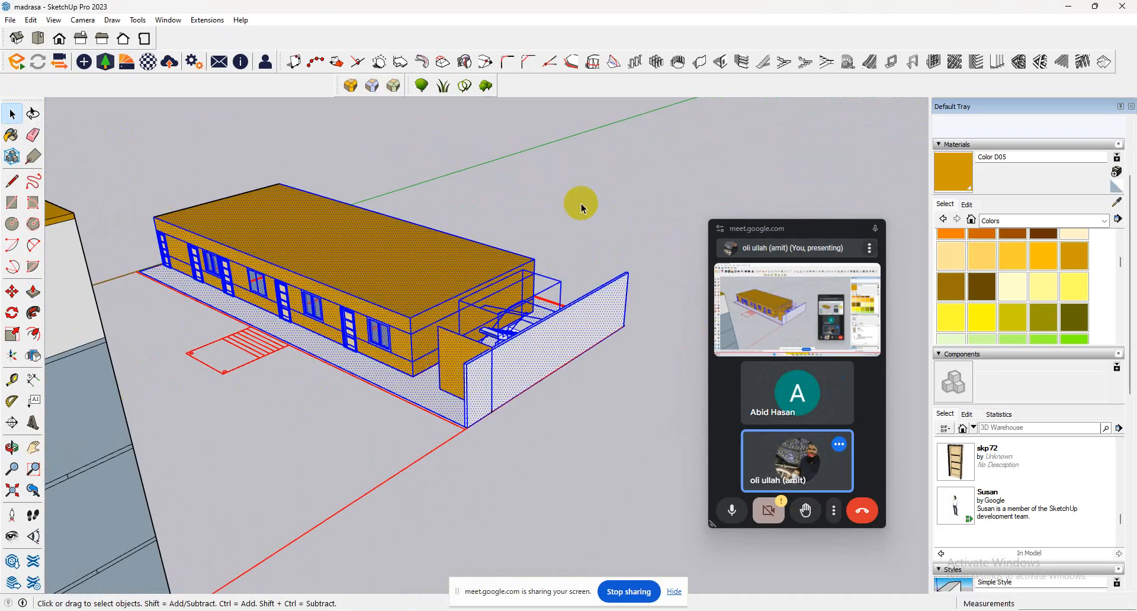
{"action": "right_click", "coordinate": [251, 264]}
{"action": "left_click", "coordinate": [336, 378]}
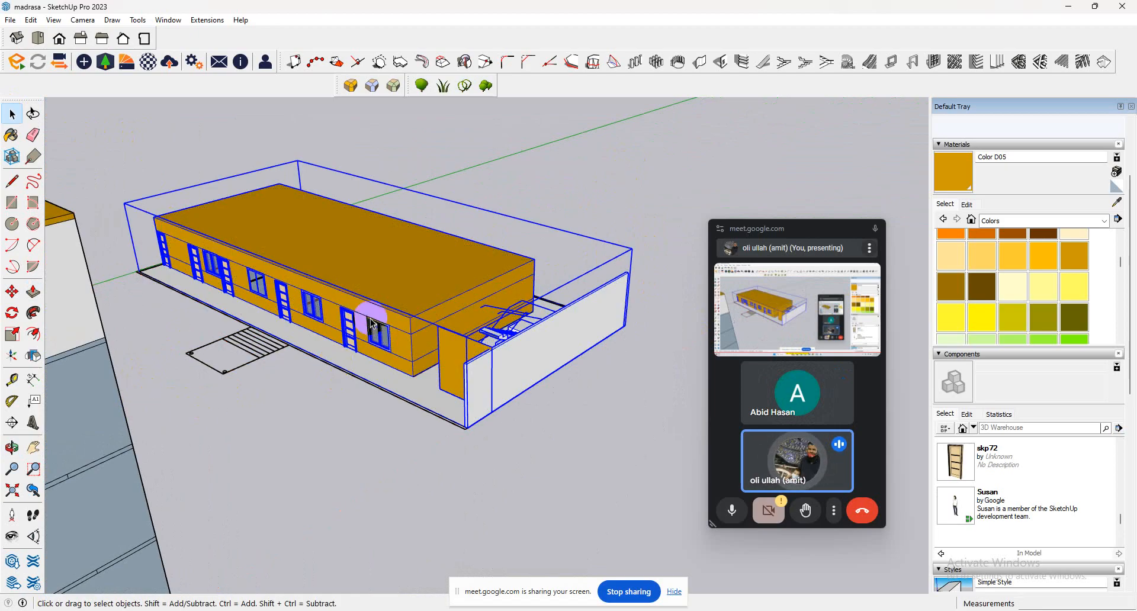
Select the entire four-storey building, including its rooftop stair parts, and make it a group.
{"action": "left_click", "coordinate": [11, 291]}
{"action": "middle_click_drag", "start_coordinate": [398, 322], "coordinate": [477, 328]}
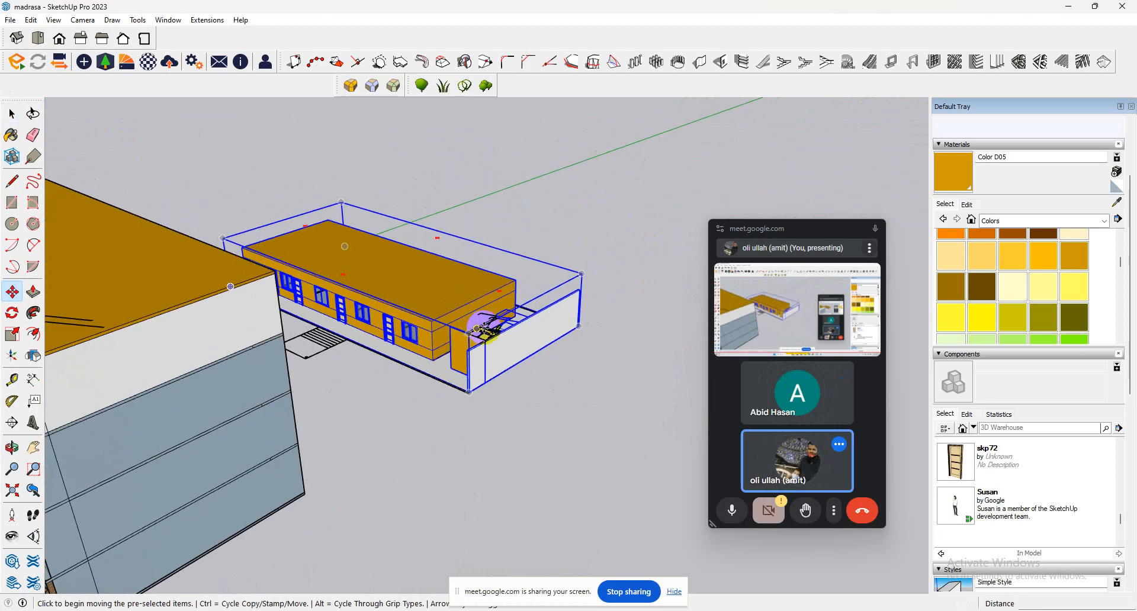
{"action": "scroll", "coordinate": [485, 330], "scroll_direction": "down", "scroll_amount": 4}
{"action": "middle_click_drag", "start_coordinate": [205, 269], "coordinate": [59, 209]}
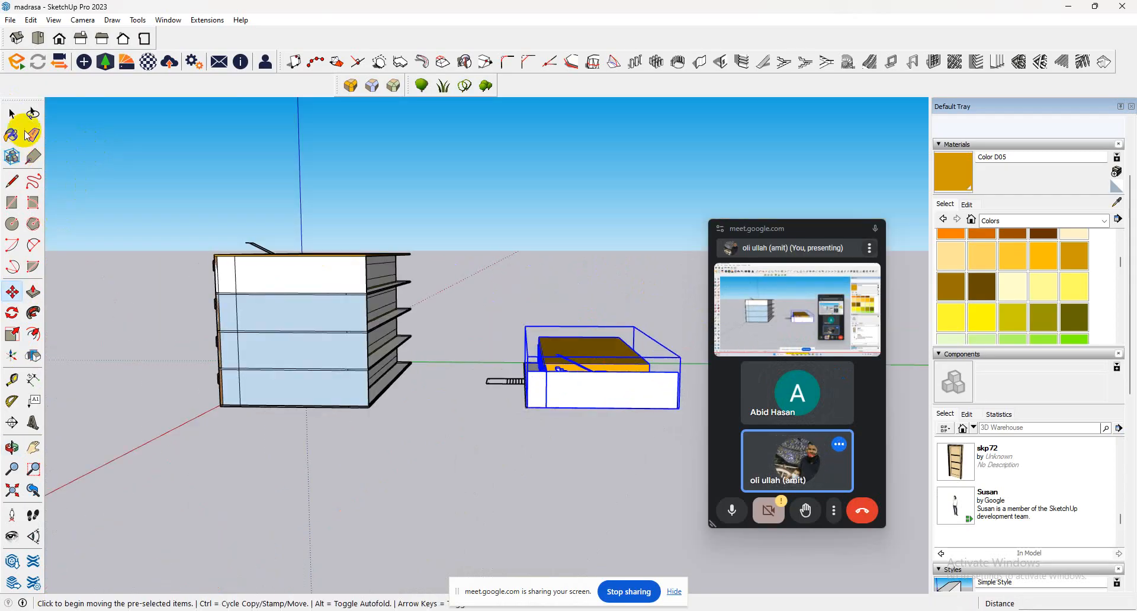
{"action": "left_click", "coordinate": [11, 114]}
{"action": "left_click_drag", "start_coordinate": [490, 178], "coordinate": [94, 472]}
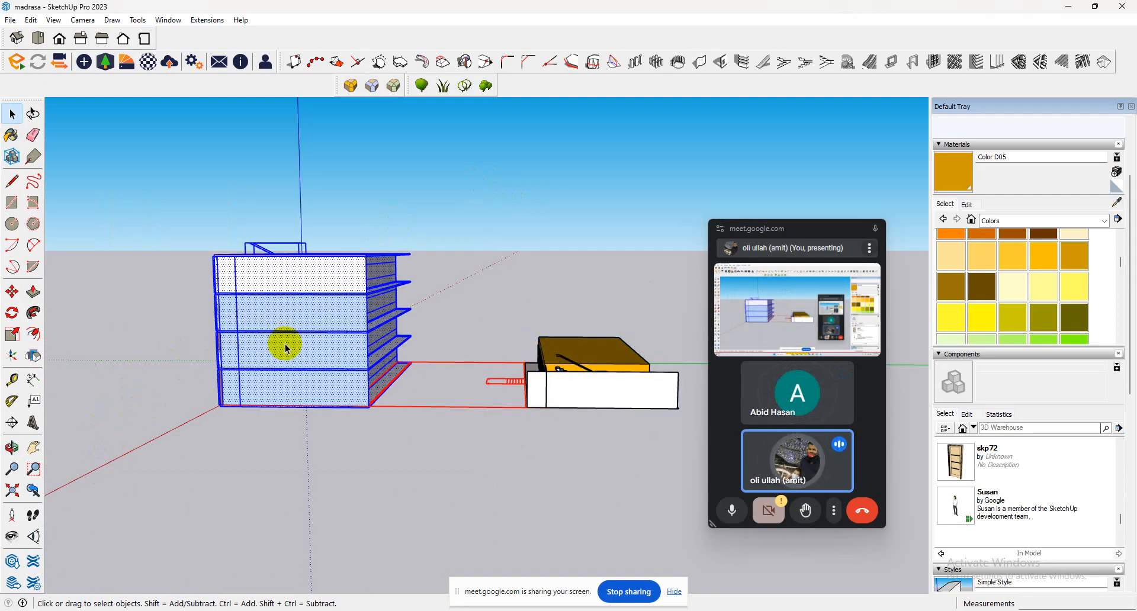
{"action": "right_click", "coordinate": [292, 346]}
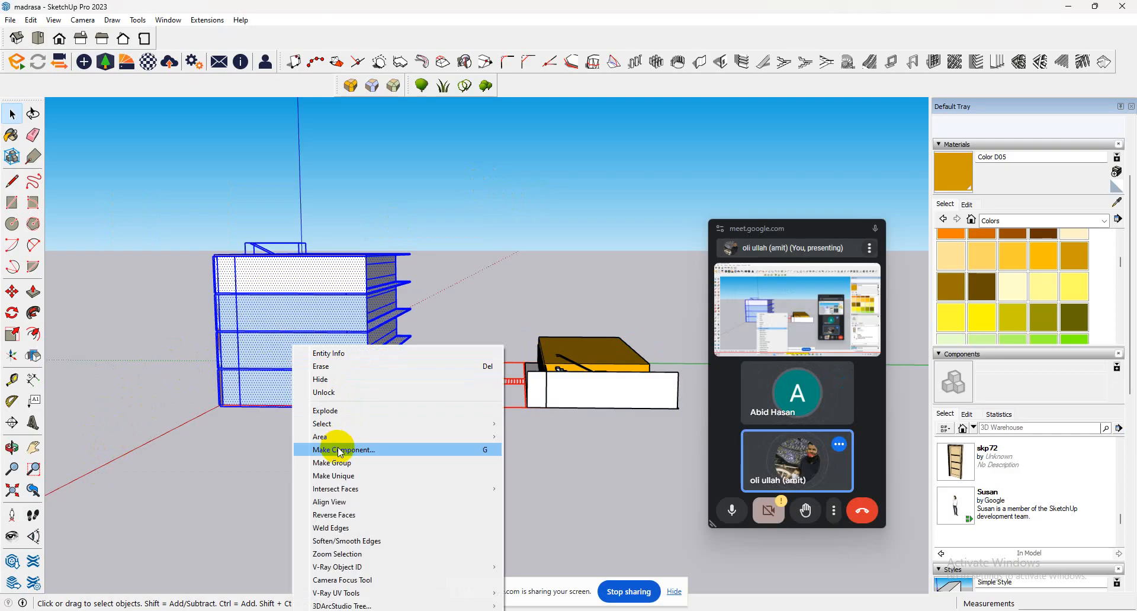
{"action": "left_click", "coordinate": [346, 464]}
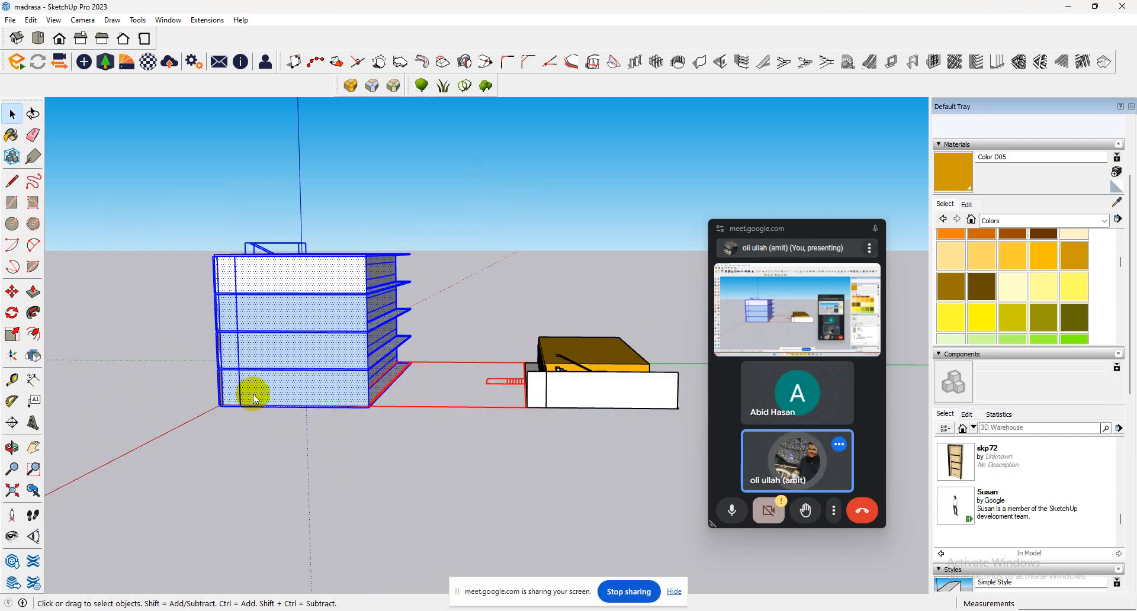
Move the four-storey building group from its bottom corner onto the matching top corner of the classroom block.
{"action": "left_click", "coordinate": [12, 292]}
{"action": "left_click", "coordinate": [215, 408]}
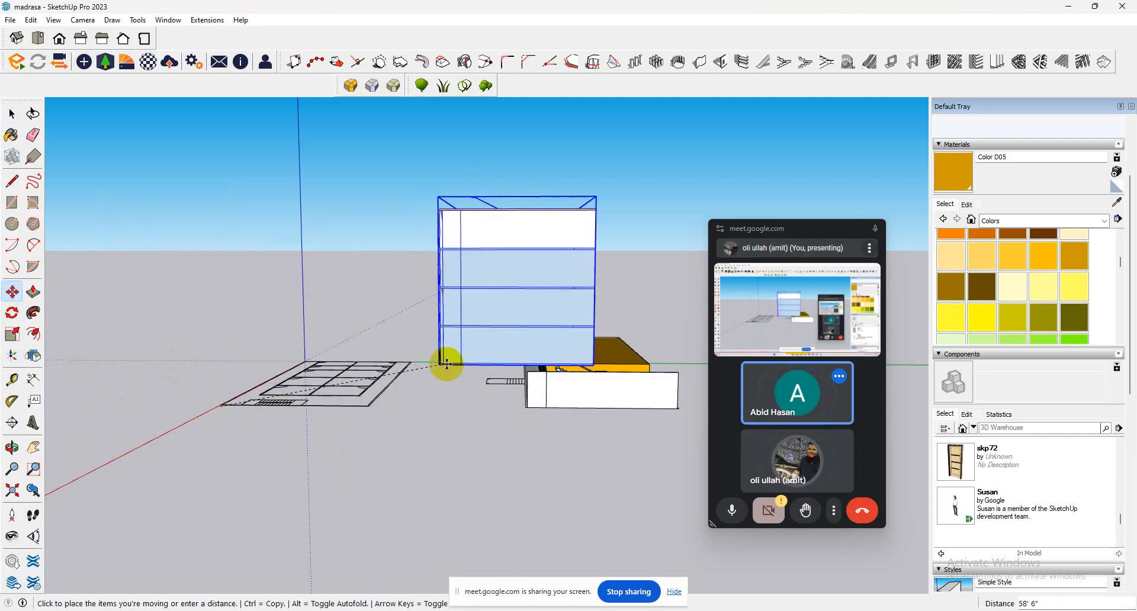
{"action": "left_click", "coordinate": [518, 355]}
{"action": "middle_click_drag", "start_coordinate": [552, 366], "coordinate": [873, 352]}
{"action": "scroll", "coordinate": [562, 355], "scroll_direction": "up", "scroll_amount": 3}
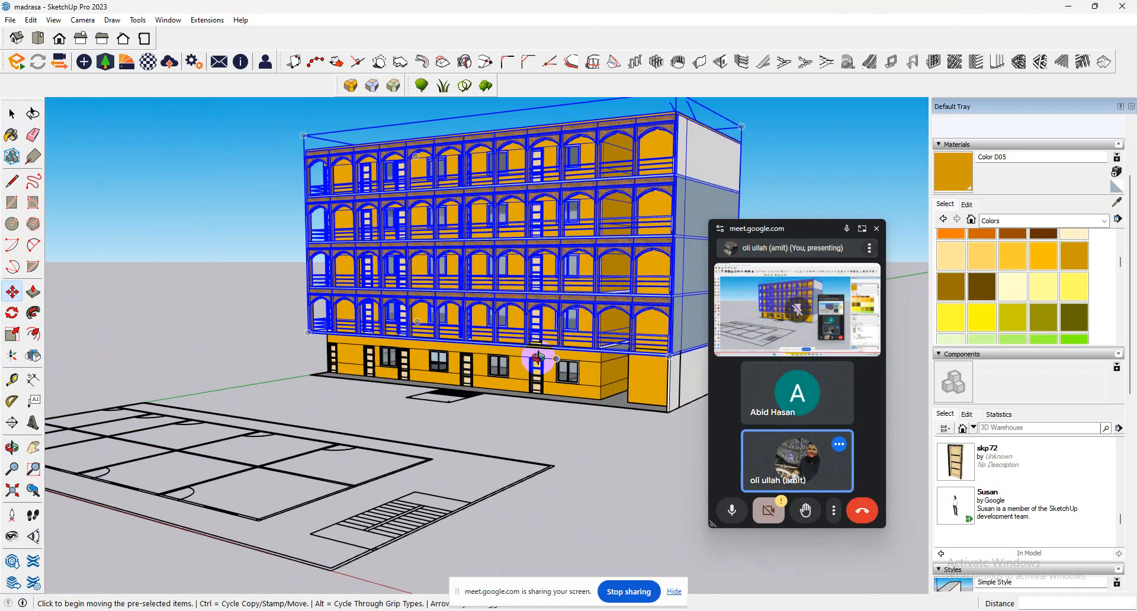
{"action": "middle_click_drag", "start_coordinate": [537, 360], "coordinate": [758, 367]}
{"action": "scroll", "coordinate": [338, 378], "scroll_direction": "up", "scroll_amount": 1}
{"action": "scroll", "coordinate": [337, 378], "scroll_direction": "up", "scroll_amount": 1}
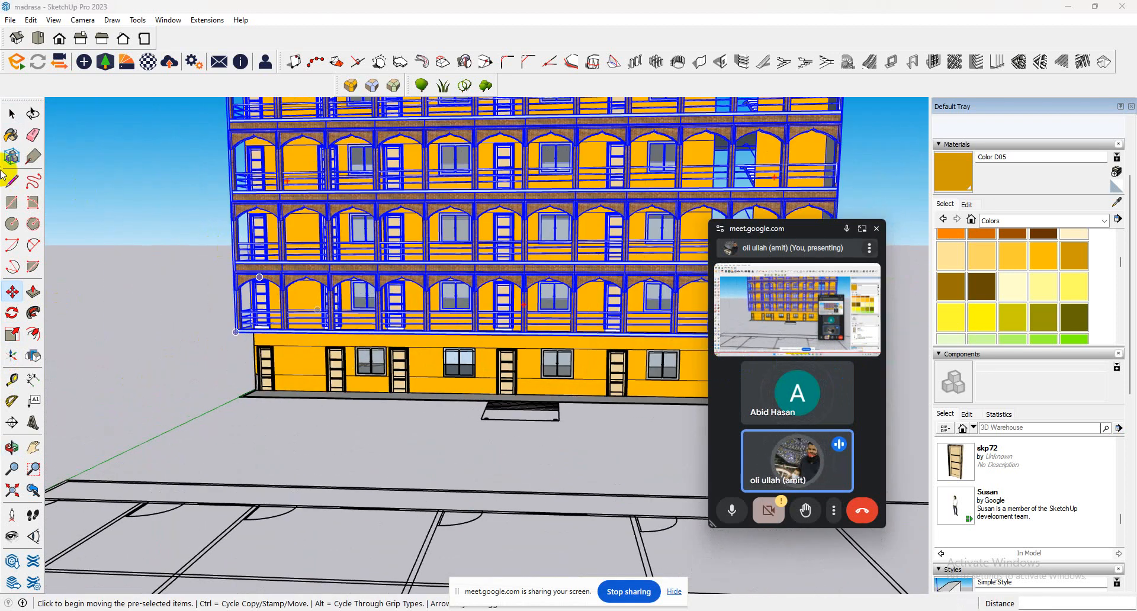
Inside the upper building's group, copy the lowest row of veranda arches 10' down in front of the ground-floor classrooms.
{"action": "left_click", "coordinate": [12, 114]}
{"action": "double_click", "coordinate": [286, 309]}
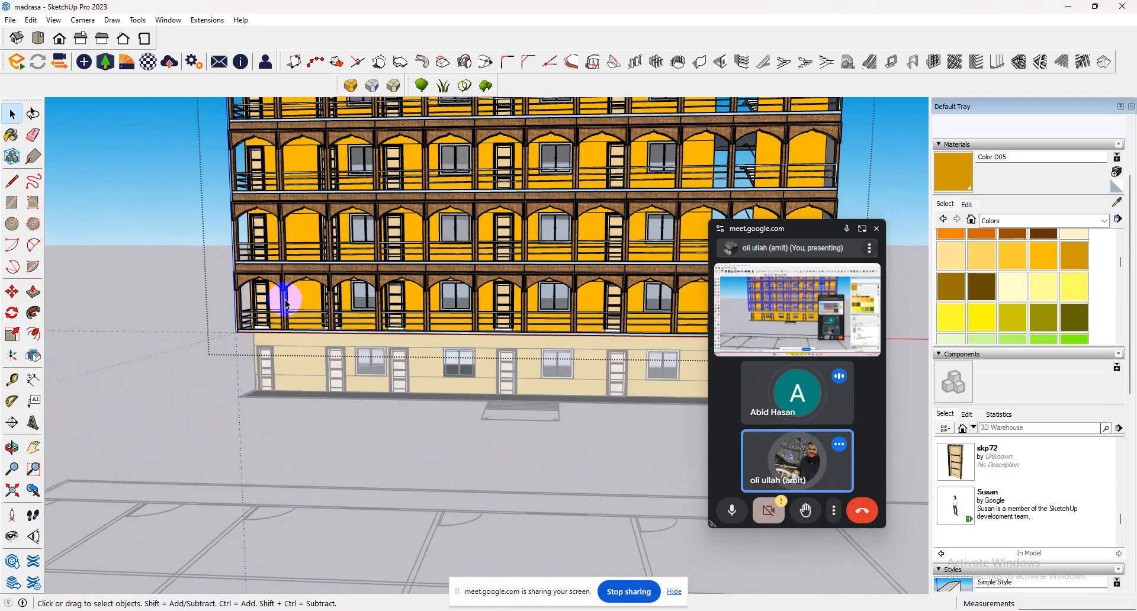
{"action": "left_click", "coordinate": [285, 310]}
{"action": "left_click", "coordinate": [403, 285], "text": "shift"}
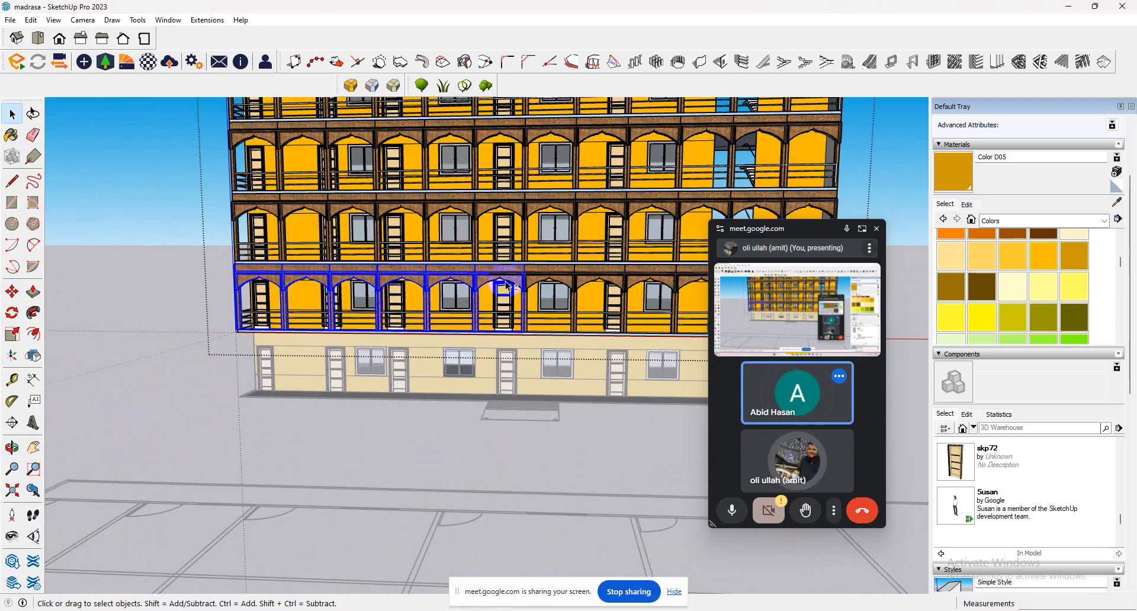
{"action": "left_click", "coordinate": [539, 283], "text": "shift"}
{"action": "scroll", "coordinate": [363, 335], "scroll_direction": "down", "scroll_amount": 1}
{"action": "scroll", "coordinate": [363, 335], "scroll_direction": "down", "scroll_amount": 2}
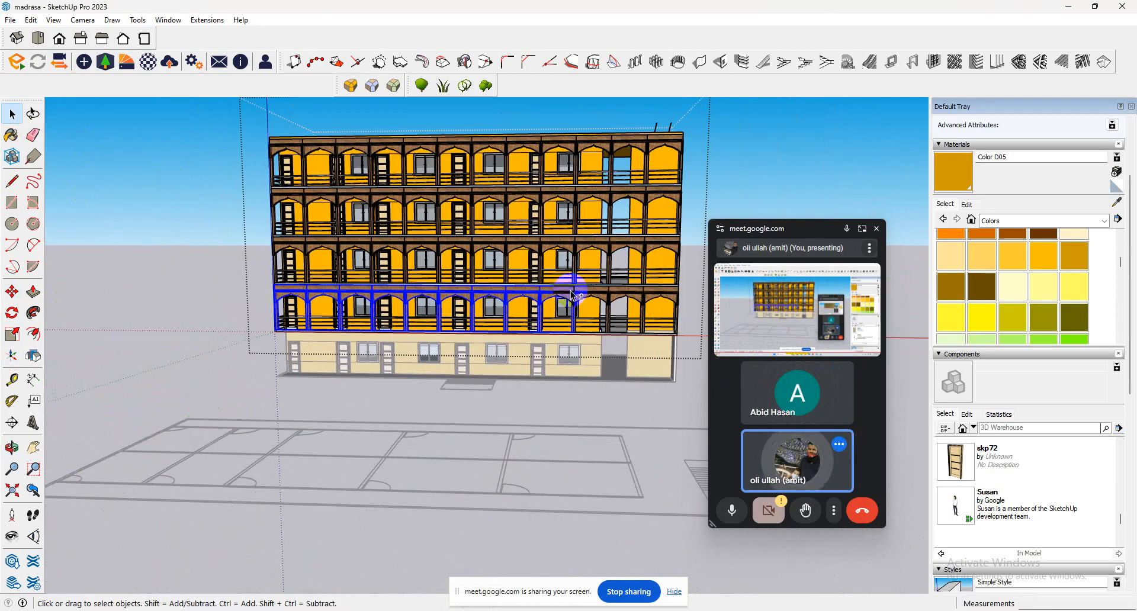
{"action": "left_click", "coordinate": [14, 291]}
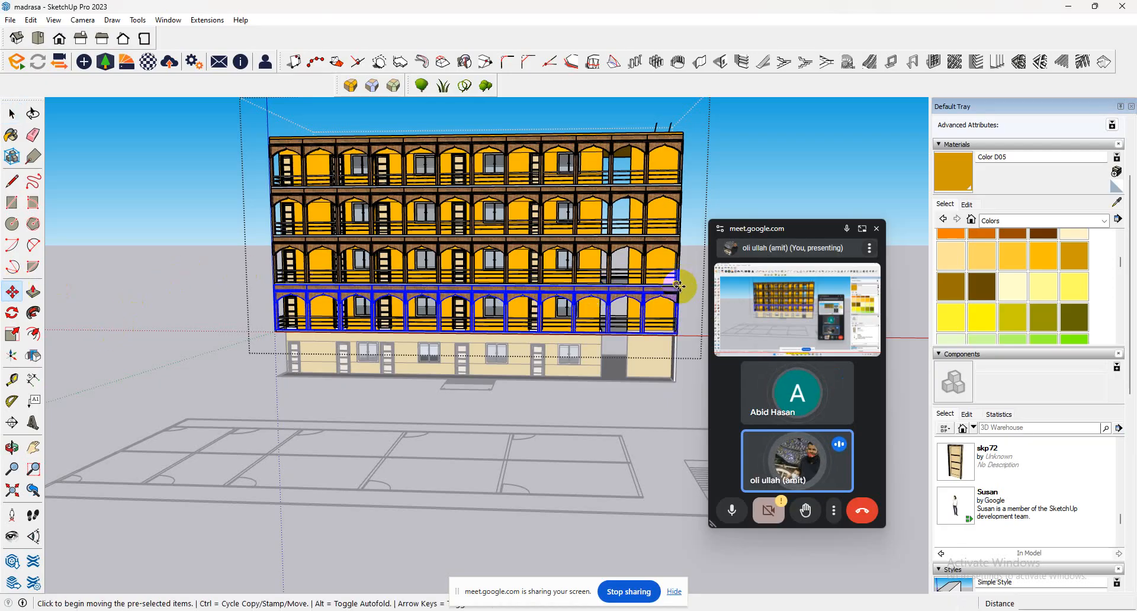
{"action": "scroll", "coordinate": [679, 286], "scroll_direction": "up", "scroll_amount": 3}
{"action": "left_click", "coordinate": [679, 287]}
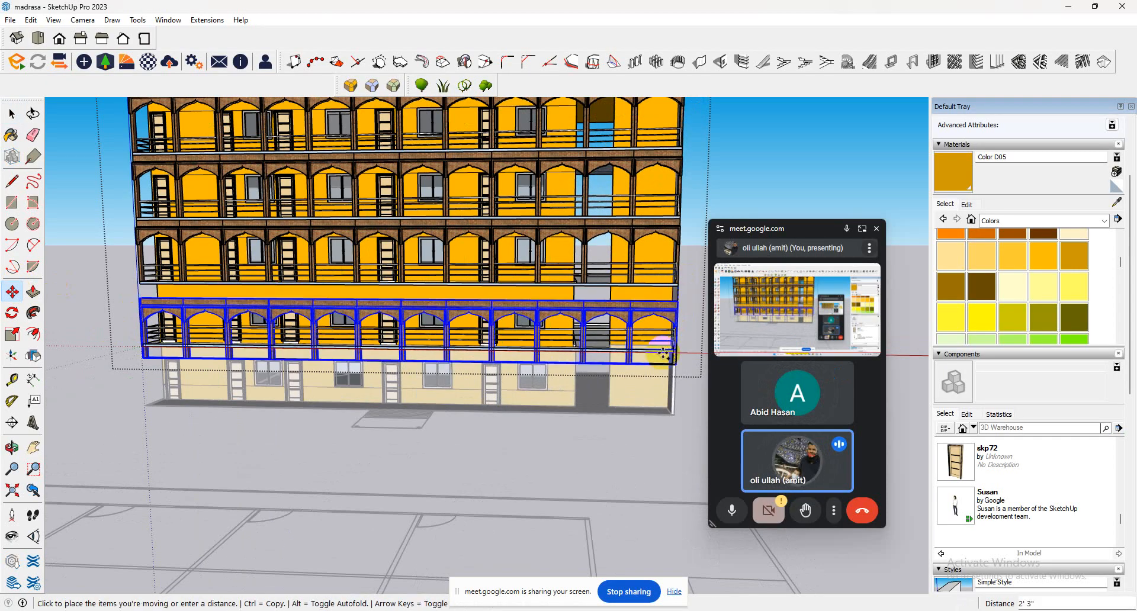
{"action": "key", "text": "ctrl"}
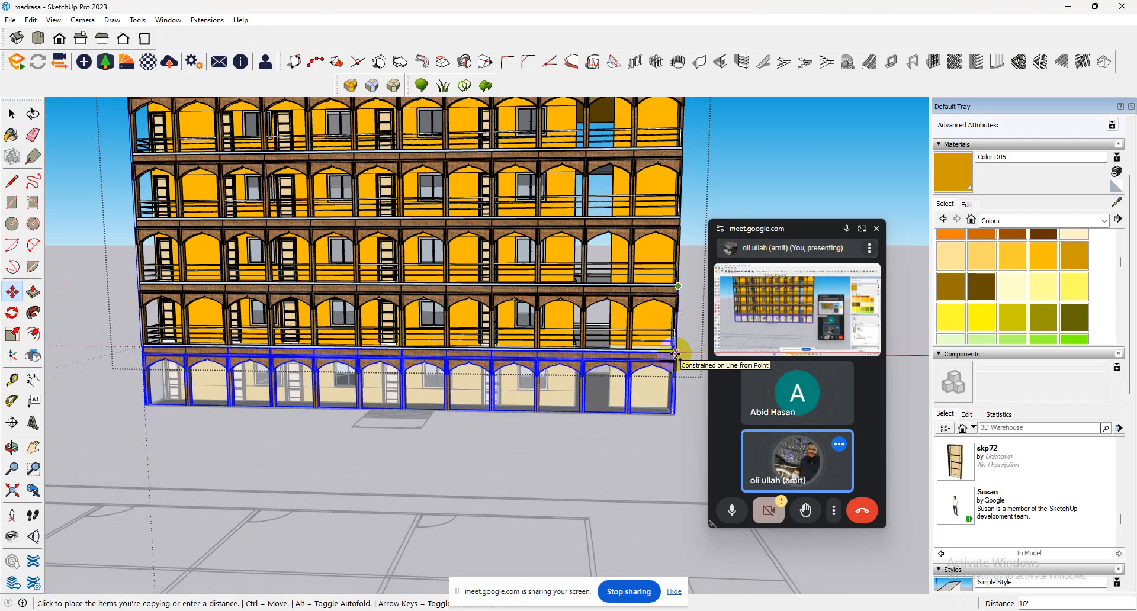
{"action": "left_click", "coordinate": [675, 354]}
{"action": "middle_click_drag", "start_coordinate": [435, 373], "coordinate": [438, 456]}
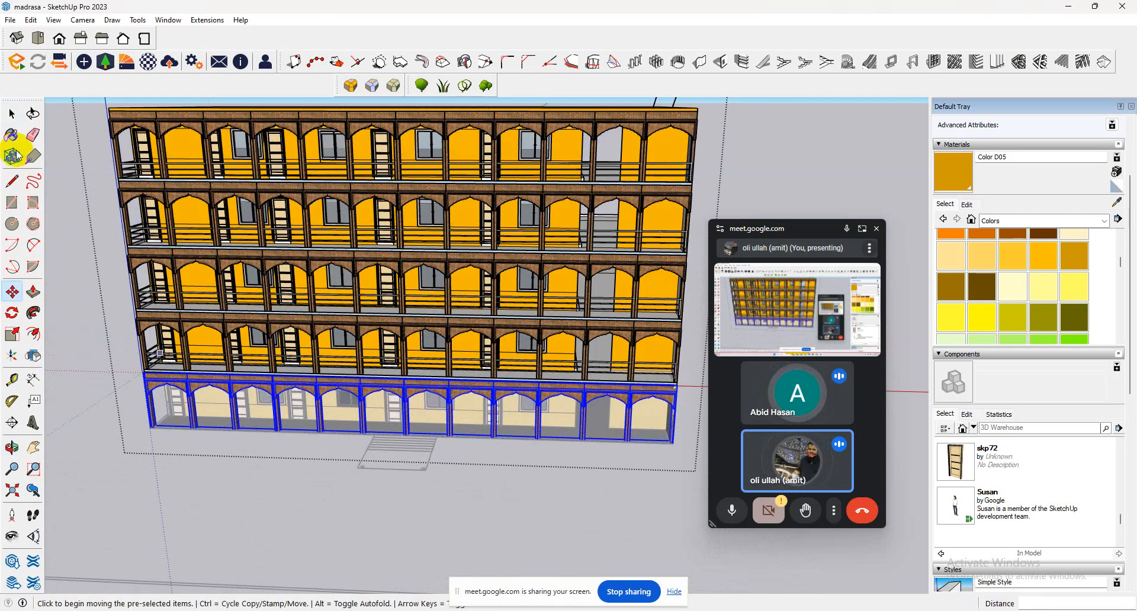
Close the upper building's group and return to the whole model.
{"action": "left_click", "coordinate": [12, 115]}
{"action": "left_click", "coordinate": [142, 197]}
{"action": "scroll", "coordinate": [241, 294], "scroll_direction": "down", "scroll_amount": 3}
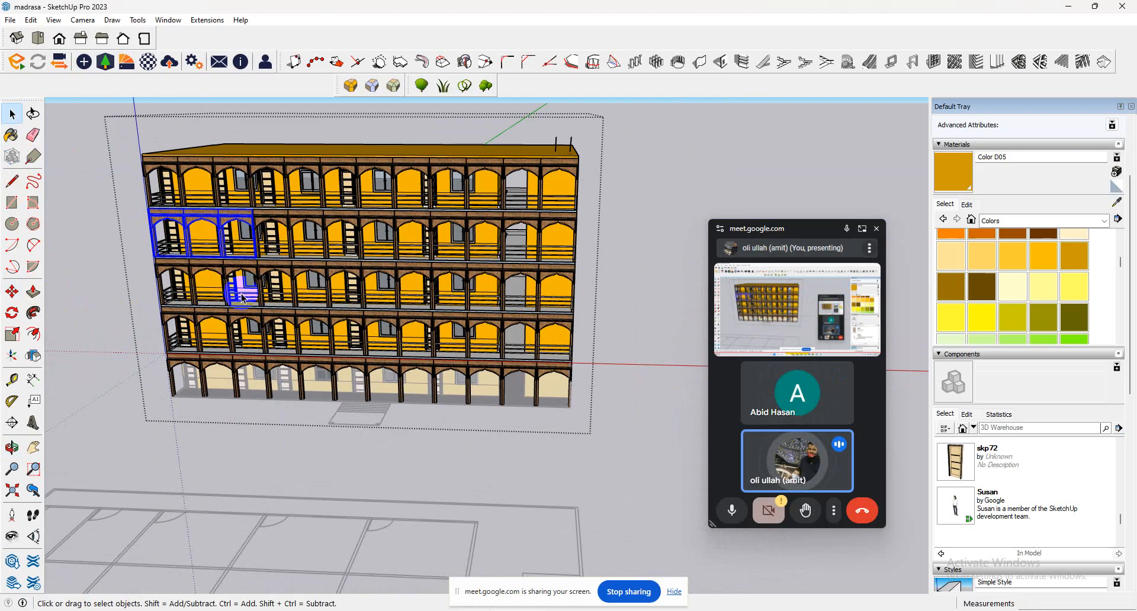
{"action": "scroll", "coordinate": [241, 296], "scroll_direction": "down", "scroll_amount": 2}
{"action": "left_click", "coordinate": [575, 299]}
{"action": "scroll", "coordinate": [503, 206], "scroll_direction": "up", "scroll_amount": 2}
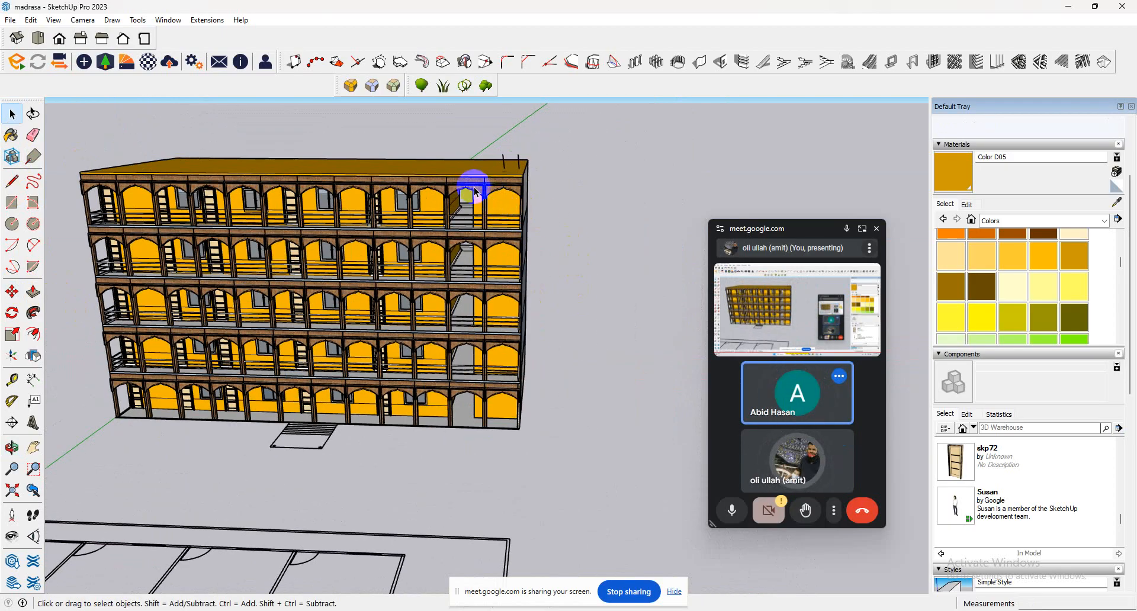
Draw a rectangle about 12' 10" by 29' 1" on the roof over the staircase end of the building.
{"action": "middle_click_drag", "start_coordinate": [475, 191], "coordinate": [450, 376]}
{"action": "left_click", "coordinate": [13, 183]}
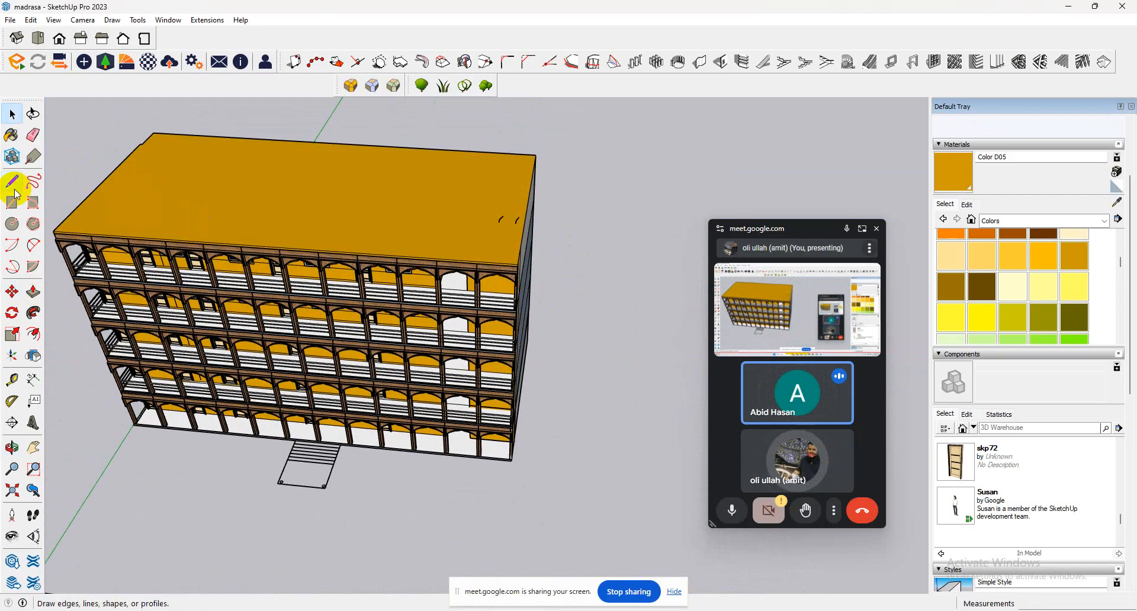
{"action": "left_click", "coordinate": [12, 202]}
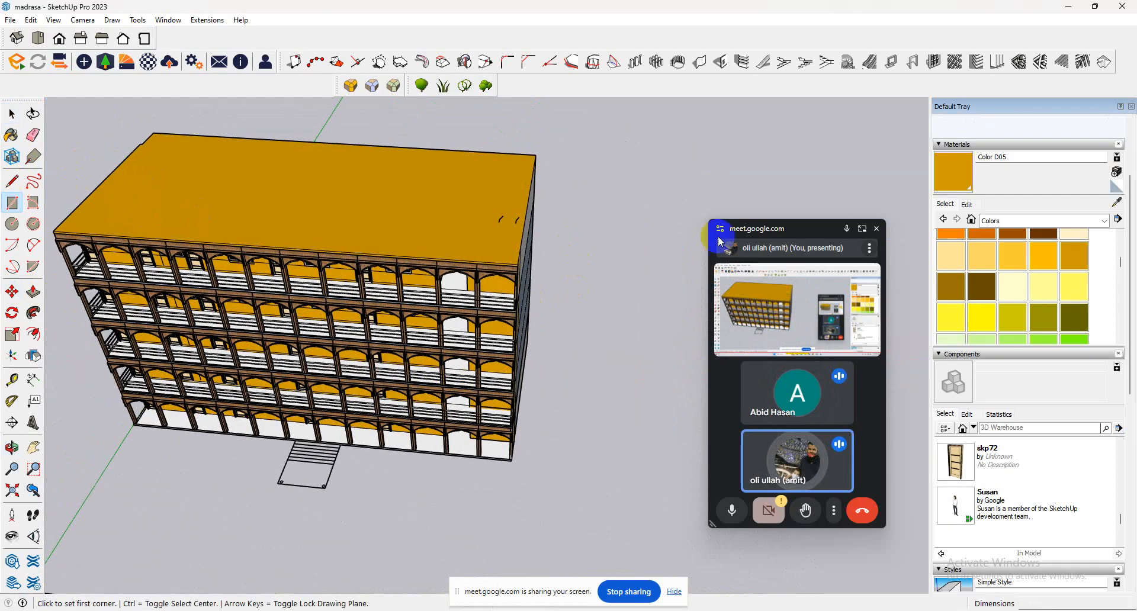
{"action": "left_click", "coordinate": [519, 250]}
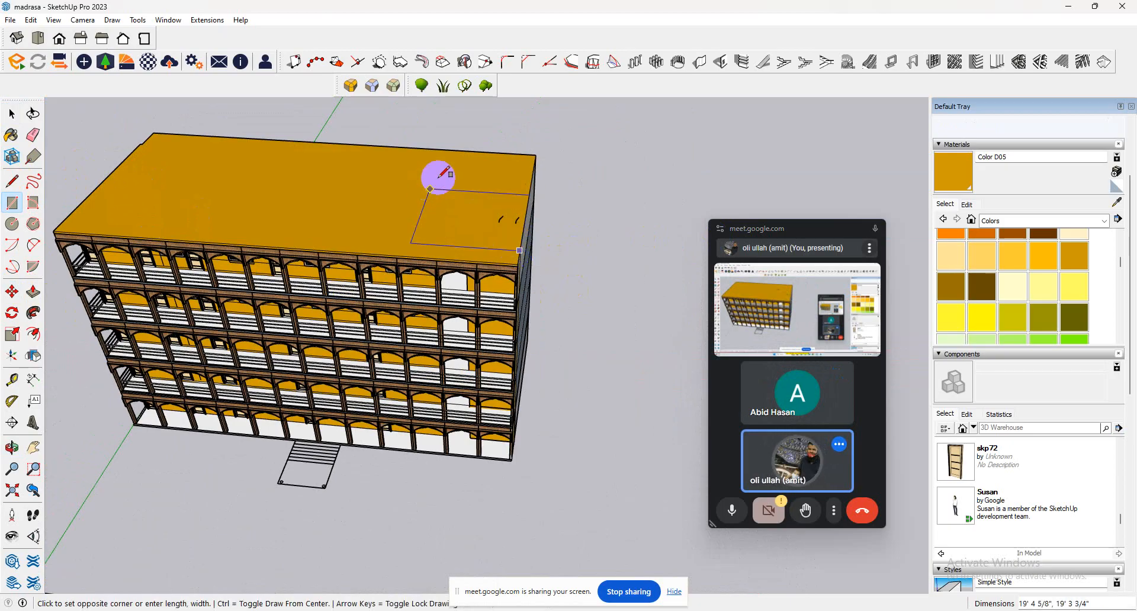
{"action": "left_click", "coordinate": [472, 167]}
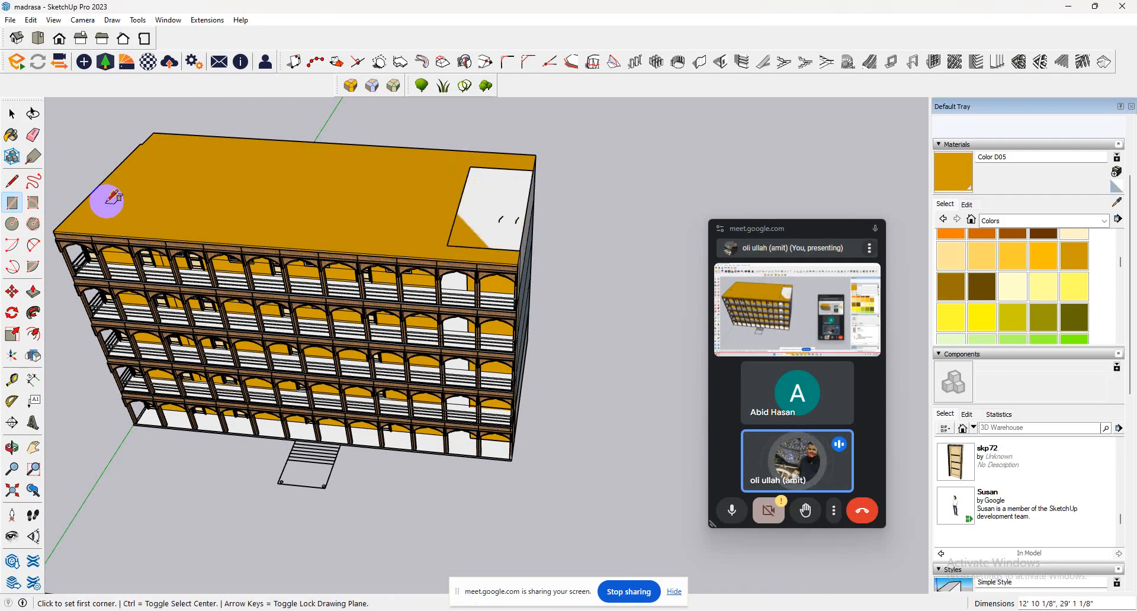
Push/Pull the roof rectangle up 8' to form the stair room.
{"action": "left_click", "coordinate": [33, 291]}
{"action": "left_click", "coordinate": [504, 243]}
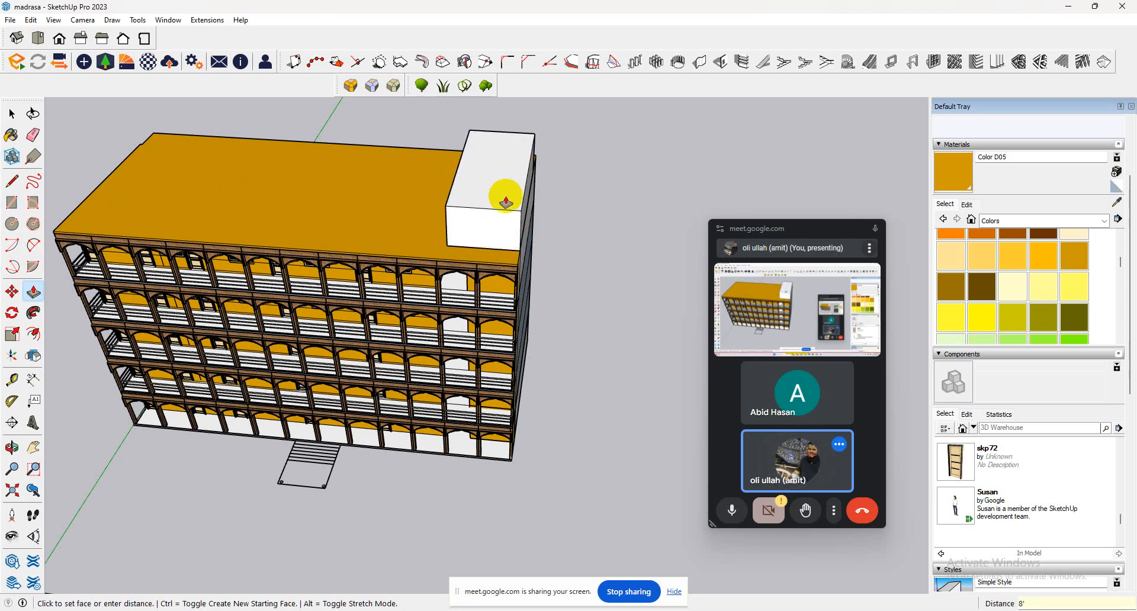
{"action": "left_click", "coordinate": [507, 196]}
Open the upper building's group and Push/Pull the roof slab's veranda-side edge outward 1'.
{"action": "scroll", "coordinate": [418, 260], "scroll_direction": "up", "scroll_amount": 5}
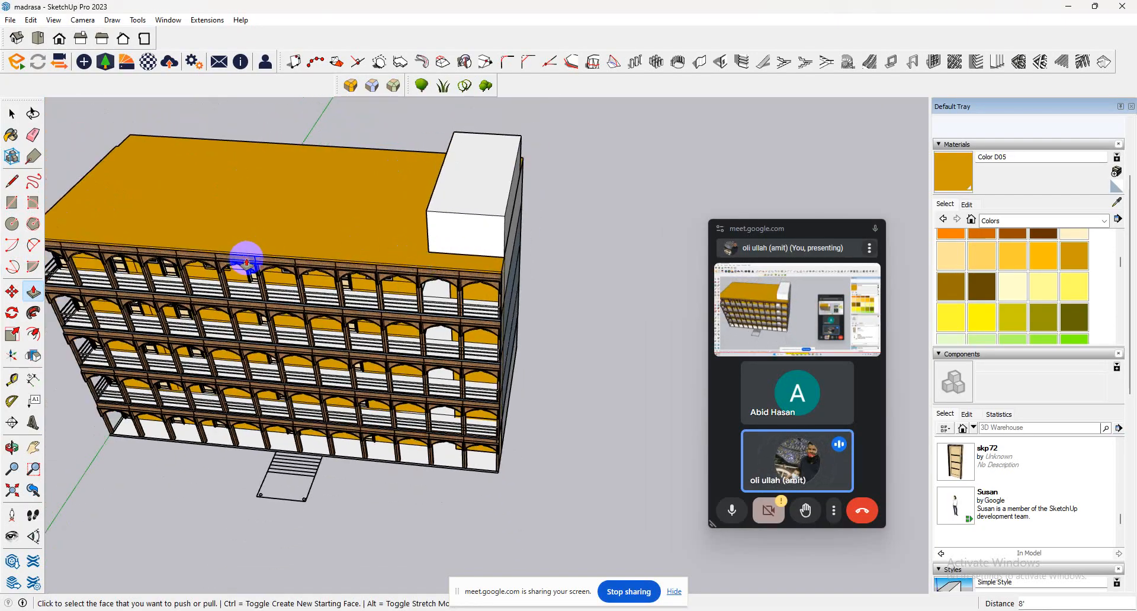
{"action": "scroll", "coordinate": [354, 261], "scroll_direction": "up", "scroll_amount": 6}
{"action": "key", "text": "space"}
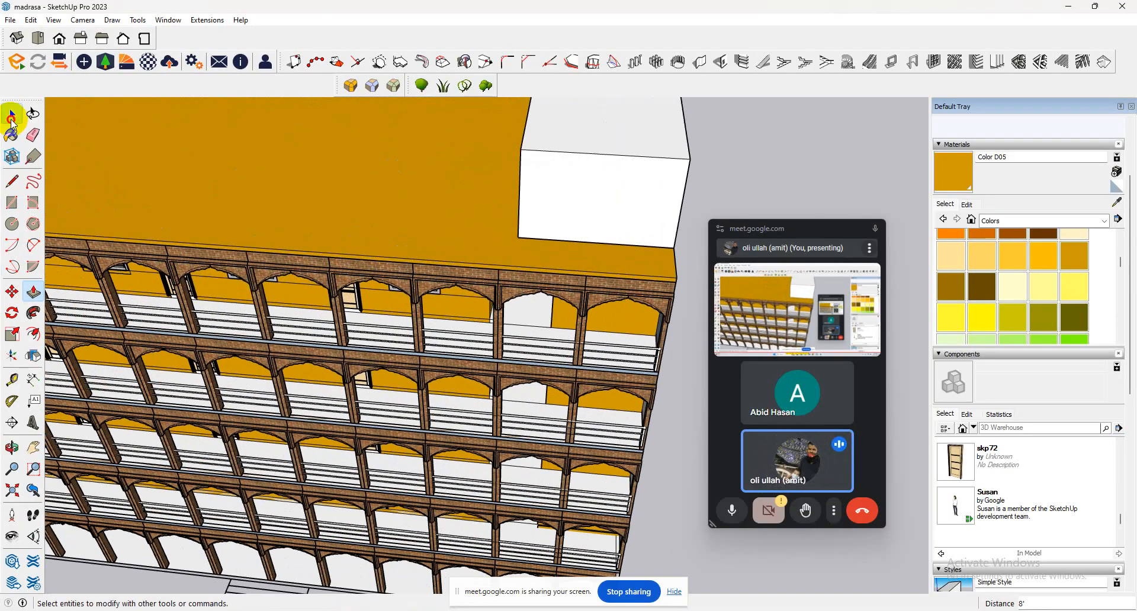
{"action": "triple_click", "coordinate": [198, 237]}
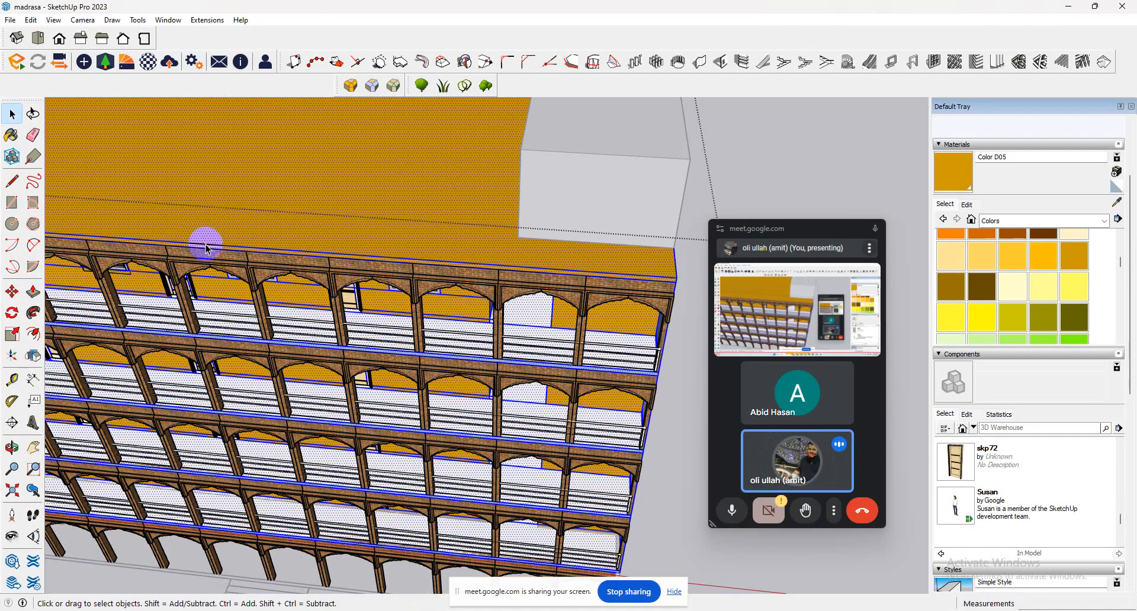
{"action": "left_click", "coordinate": [207, 248]}
{"action": "scroll", "coordinate": [213, 248], "scroll_direction": "up", "scroll_amount": 2}
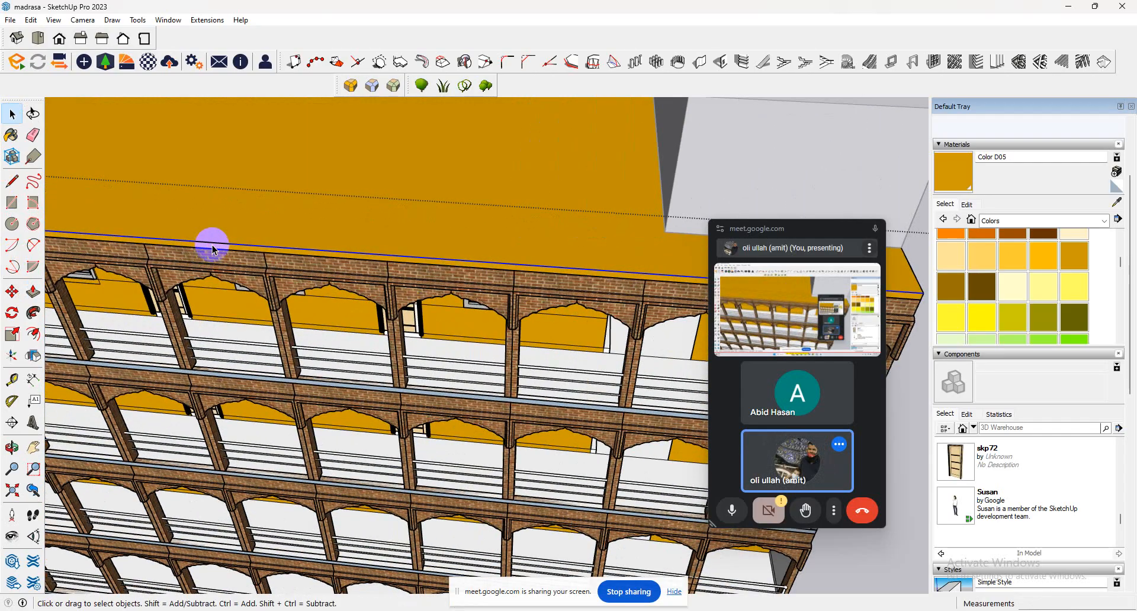
{"action": "left_click", "coordinate": [218, 251]}
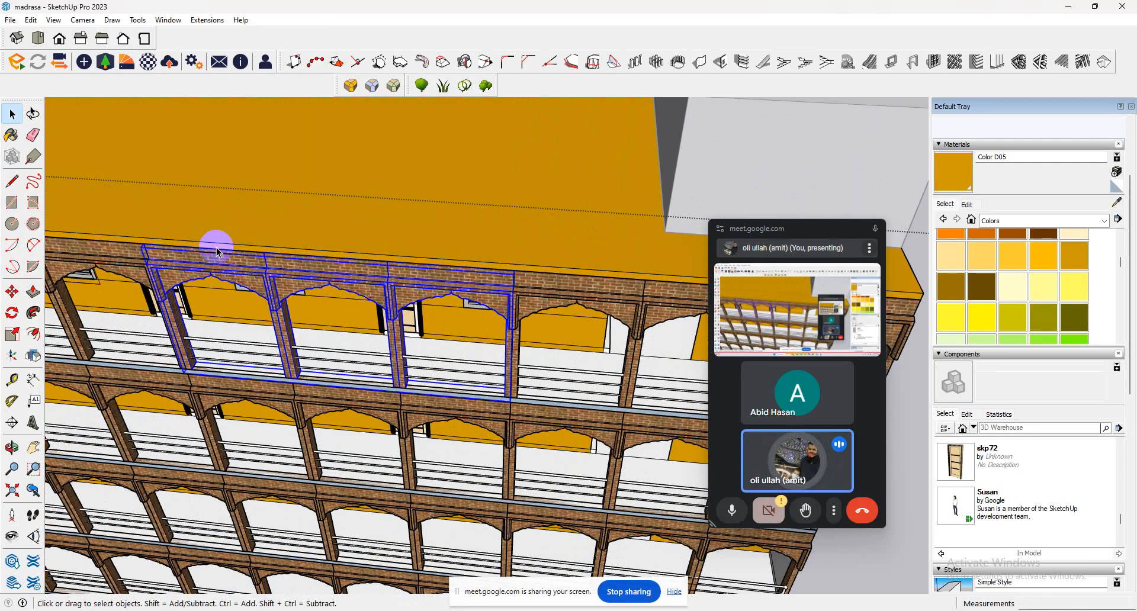
{"action": "left_click", "coordinate": [217, 251]}
{"action": "key", "text": "p"}
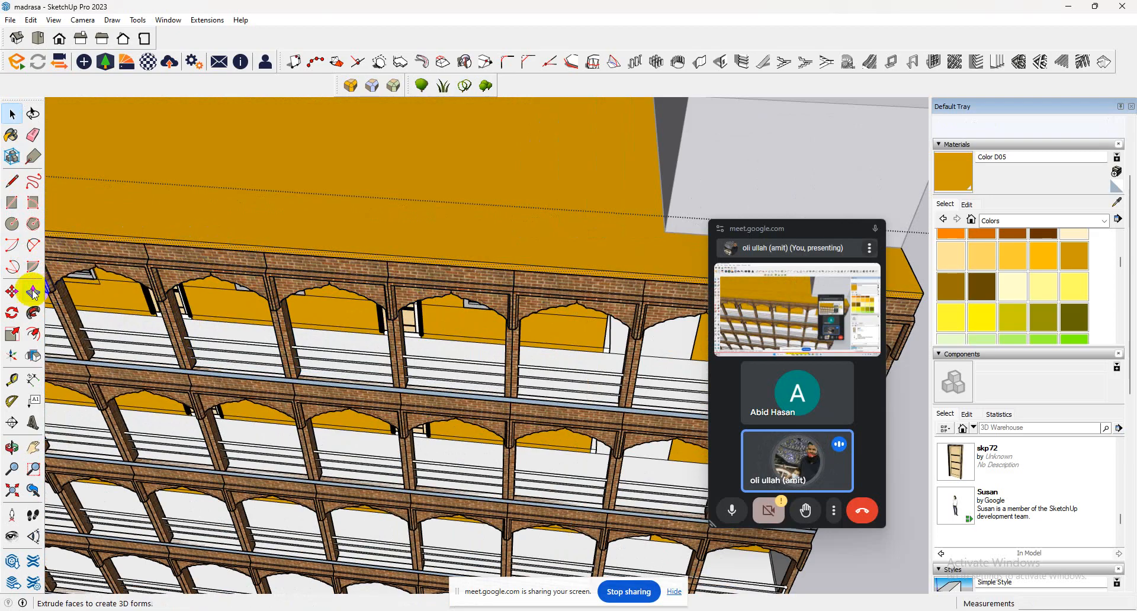
{"action": "left_click", "coordinate": [180, 245]}
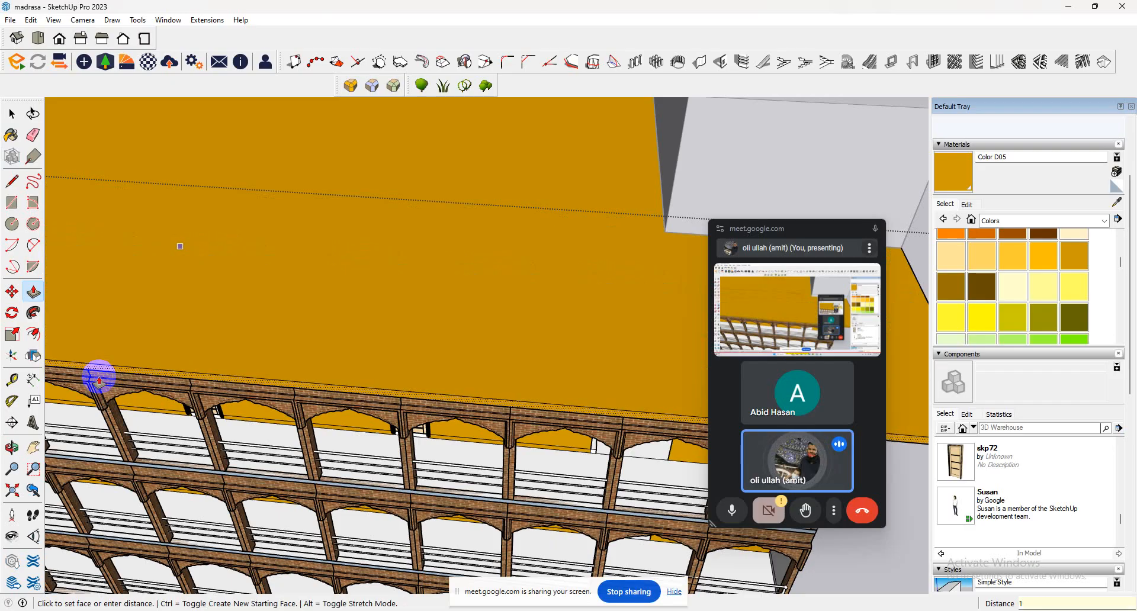
{"action": "key", "text": "Return"}
Push/Pull the roof slab's edge at the staircase end outward 1'.
{"action": "middle_click_drag", "start_coordinate": [128, 340], "coordinate": [464, 240]}
{"action": "left_click_drag", "start_coordinate": [464, 240], "coordinate": [497, 274]}
{"action": "key", "text": "Return"}
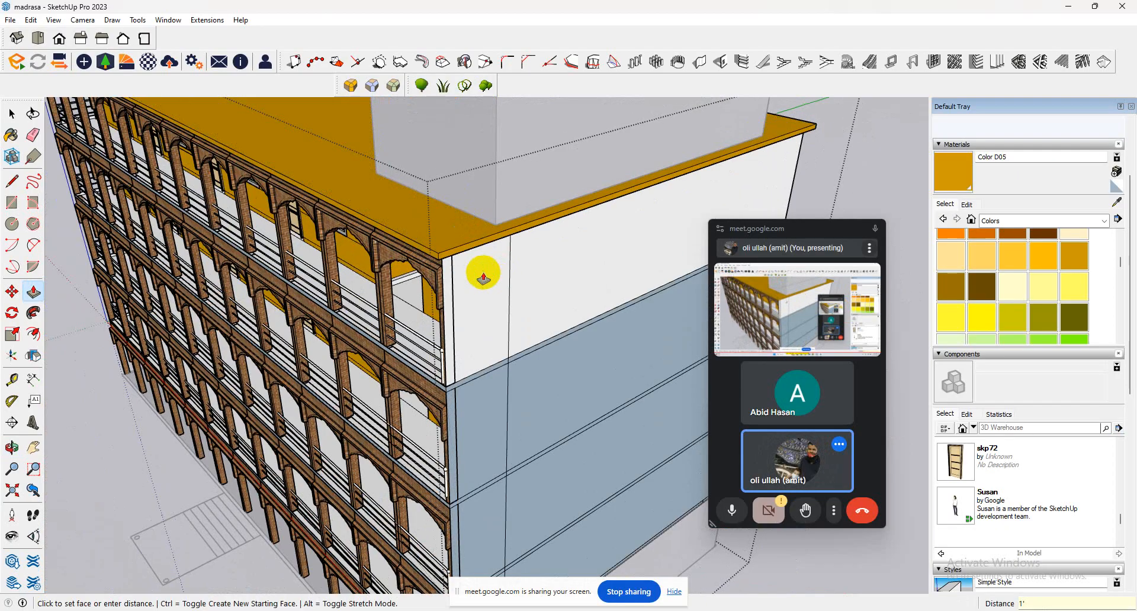
Push/Pull the roof slab's edge at the end opposite the staircase outward 1'.
{"action": "middle_click_drag", "start_coordinate": [365, 171], "coordinate": [433, 183]}
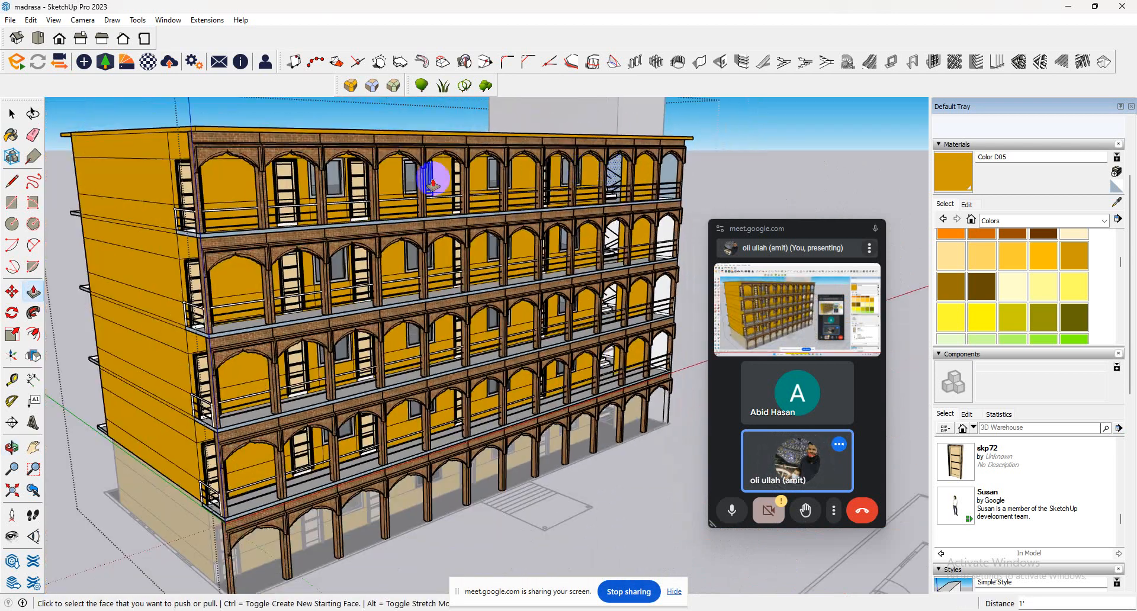
{"action": "scroll", "coordinate": [149, 139], "scroll_direction": "up", "scroll_amount": 3}
{"action": "left_click", "coordinate": [152, 134]}
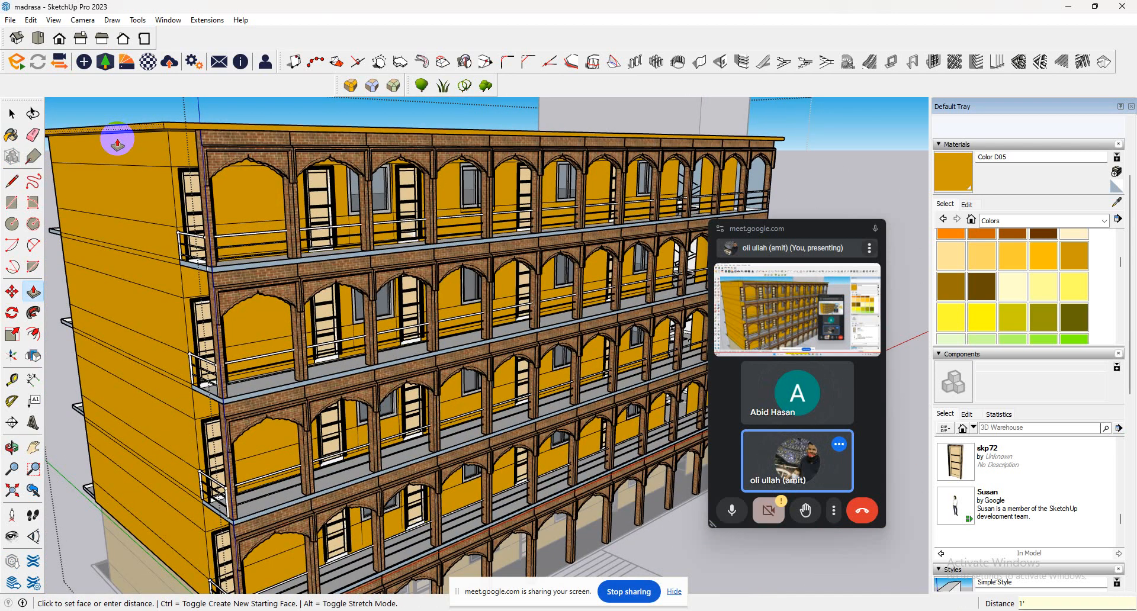
{"action": "type", "text": "1'"}
{"action": "key", "text": "Return"}
Push/Pull the recessed edge at the roof slab's rear corner out 1' 5", flush with the rest of that end.
{"action": "middle_click_drag", "start_coordinate": [174, 184], "coordinate": [226, 286]}
{"action": "key", "text": "p"}
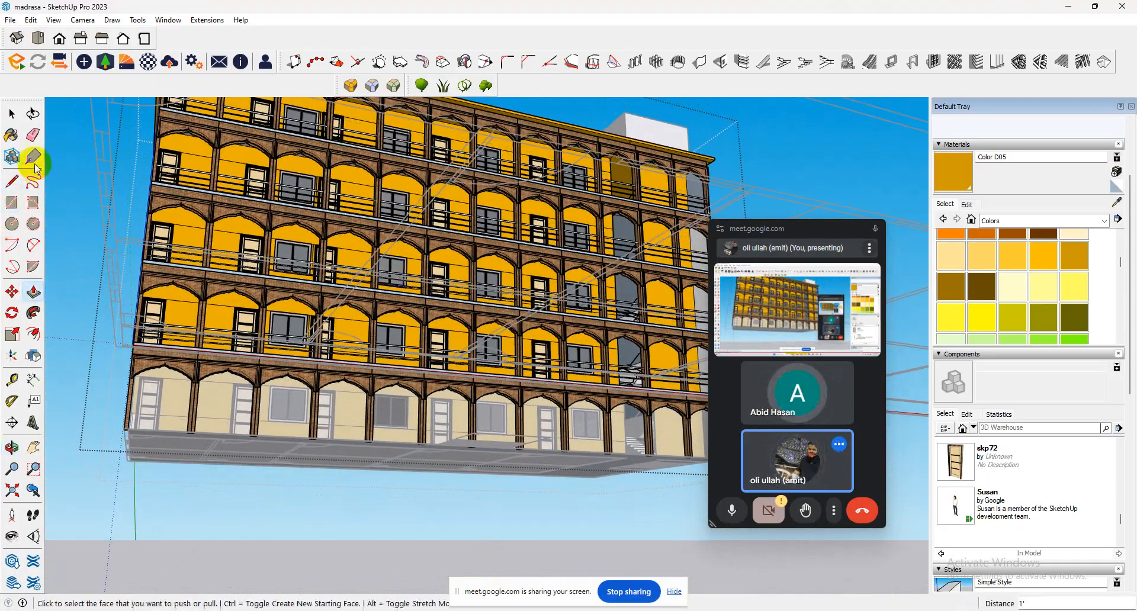
{"action": "middle_click_drag", "start_coordinate": [539, 219], "coordinate": [251, 295]}
{"action": "middle_click_drag", "start_coordinate": [100, 268], "coordinate": [101, 216]}
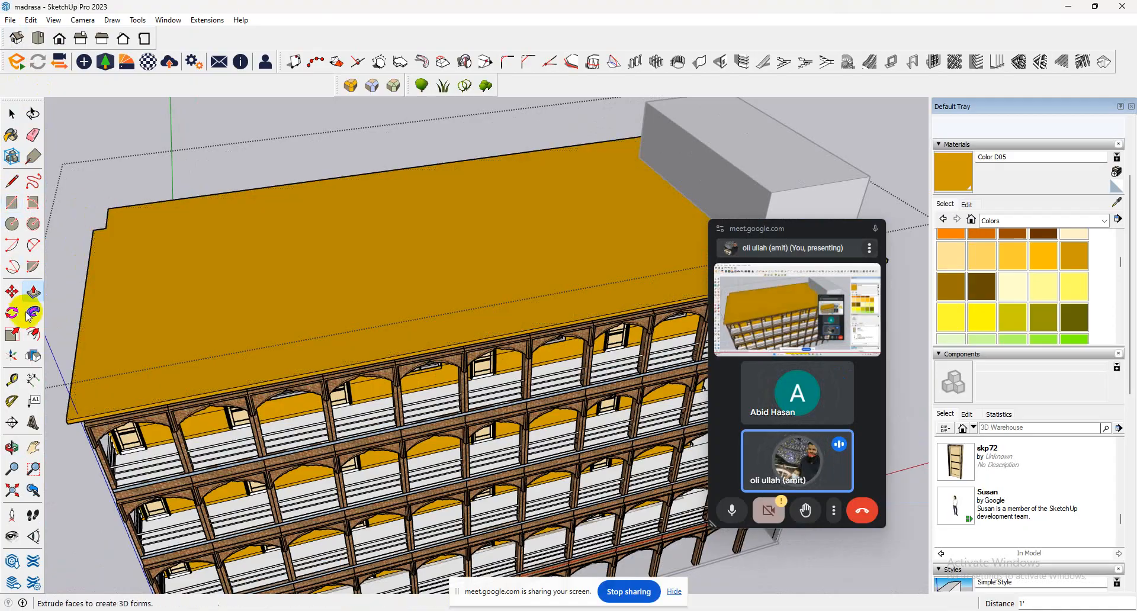
{"action": "middle_click_drag", "start_coordinate": [42, 244], "coordinate": [455, 355]}
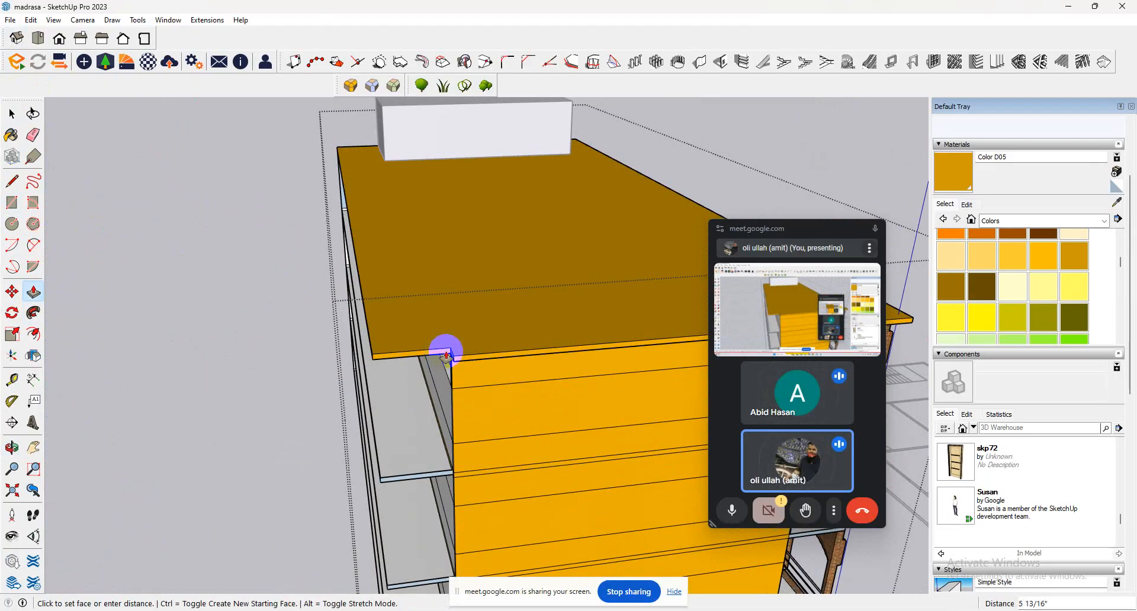
{"action": "left_click", "coordinate": [445, 355]}
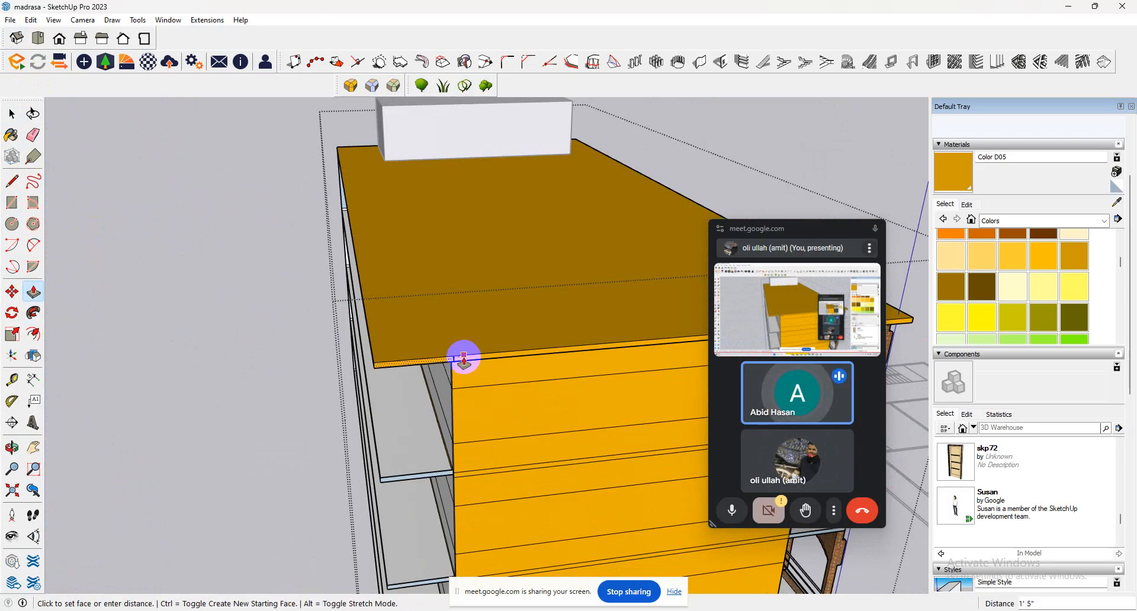
Try to offset the roof slab's outline 1' inward.
{"action": "left_click", "coordinate": [34, 334]}
{"action": "left_click", "coordinate": [423, 308]}
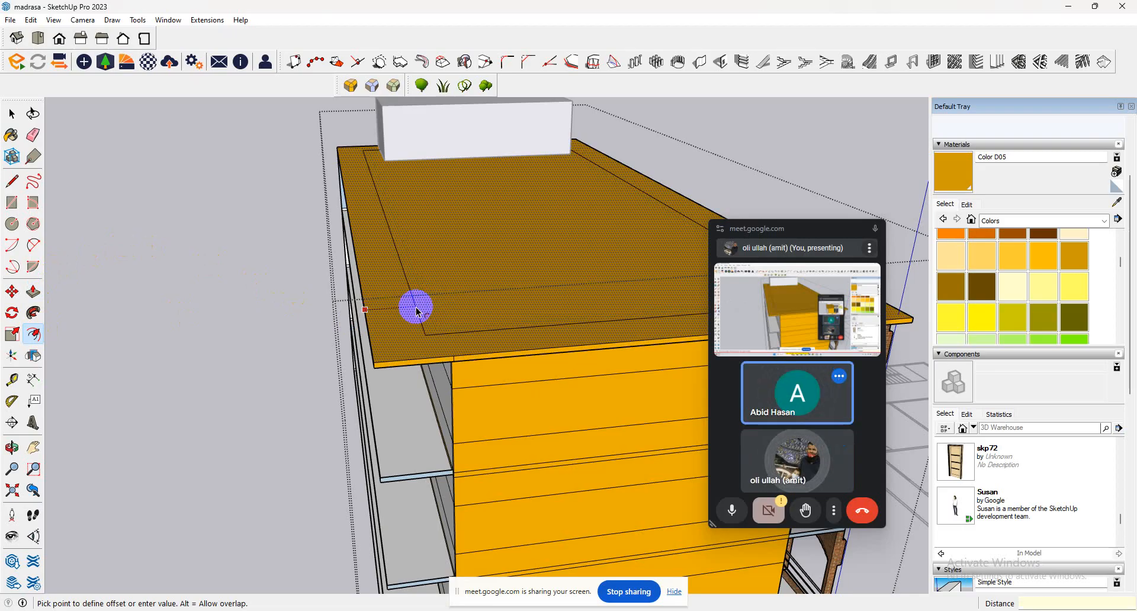
{"action": "key", "text": "Return"}
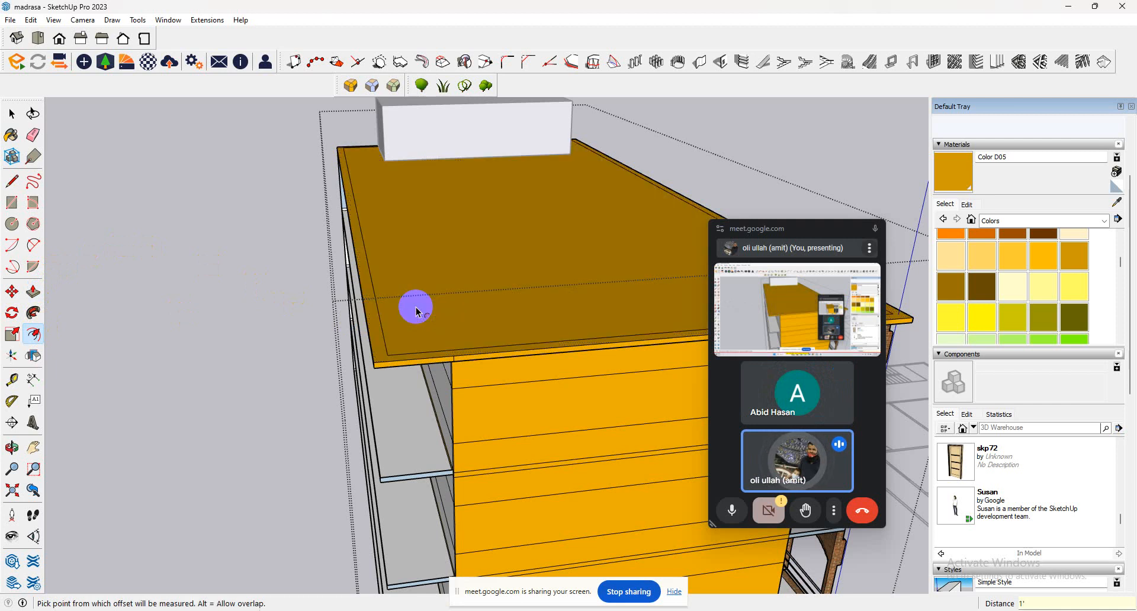
Undo the roof offset and start a new inward offset of the outline from the edge opposite the staircase end.
{"action": "left_click", "coordinate": [415, 367]}
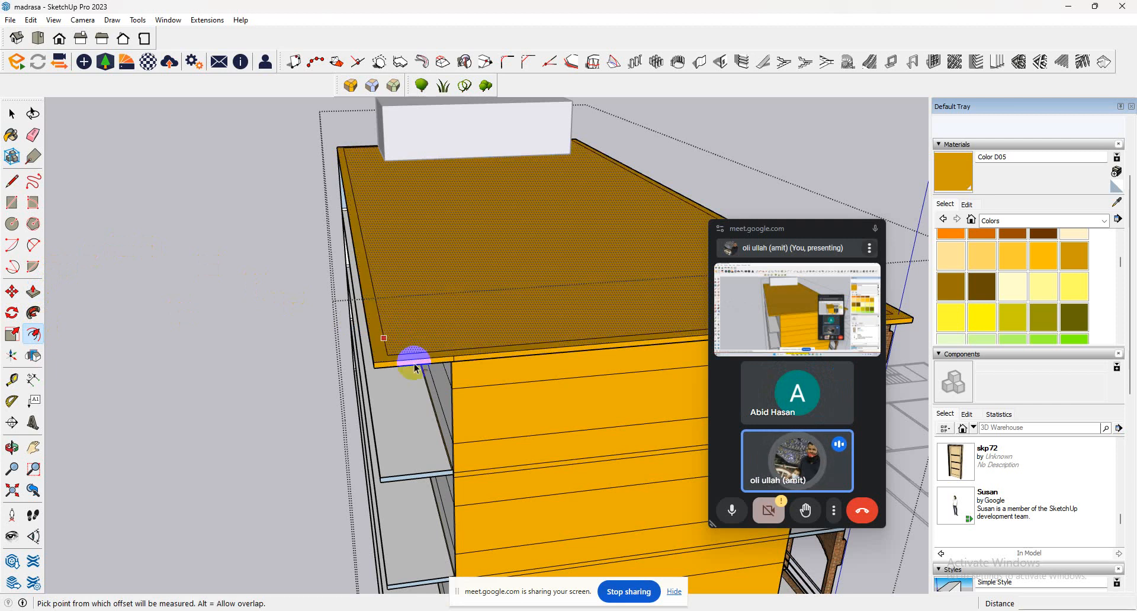
{"action": "left_click", "coordinate": [495, 351]}
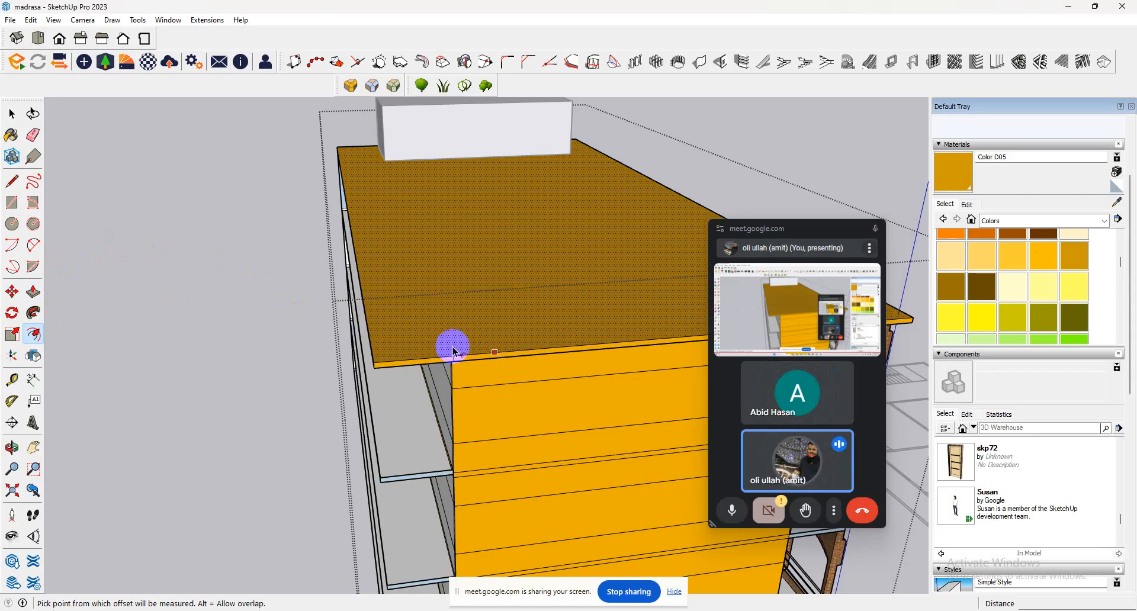
{"action": "left_click", "coordinate": [451, 349]}
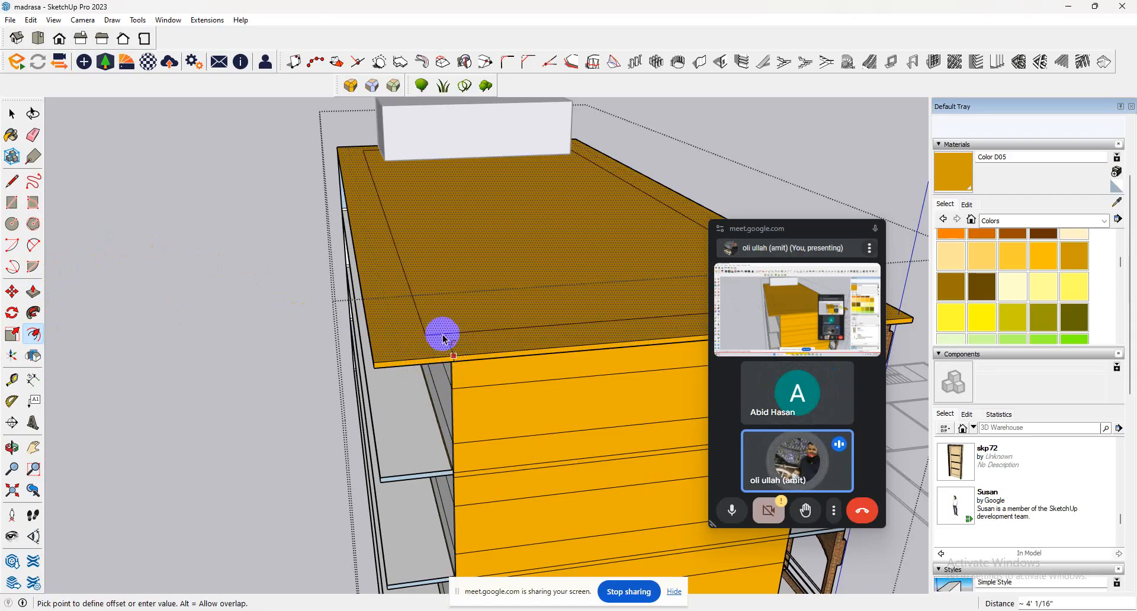
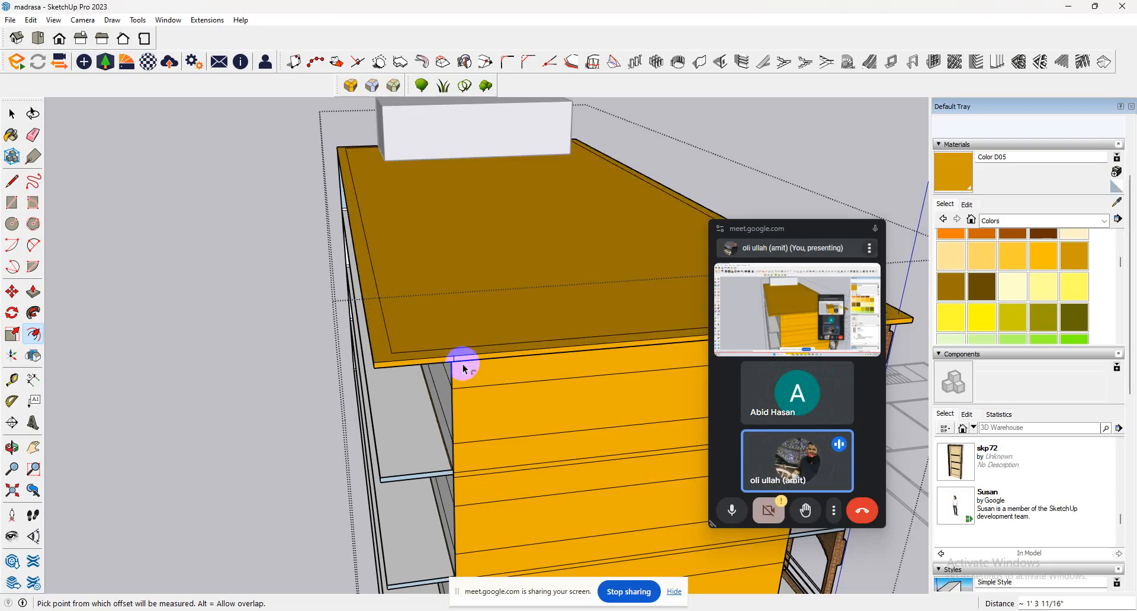
Push/Pull the inner roof face, inside the offset outline, up 2.5'.
{"action": "left_click", "coordinate": [33, 292]}
{"action": "left_click", "coordinate": [408, 320]}
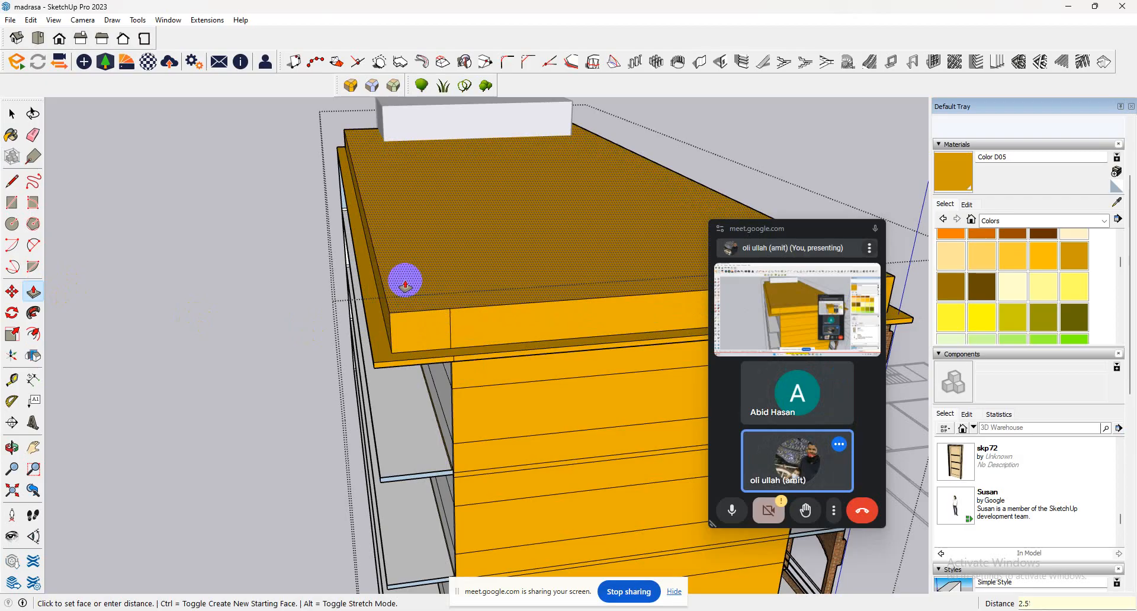
{"action": "key", "text": "Return"}
Sample the arcade's Brick_Antique material and paint it on the raised roof block's front face and the end face opposite the stair room.
{"action": "middle_click_drag", "start_coordinate": [522, 268], "coordinate": [227, 221]}
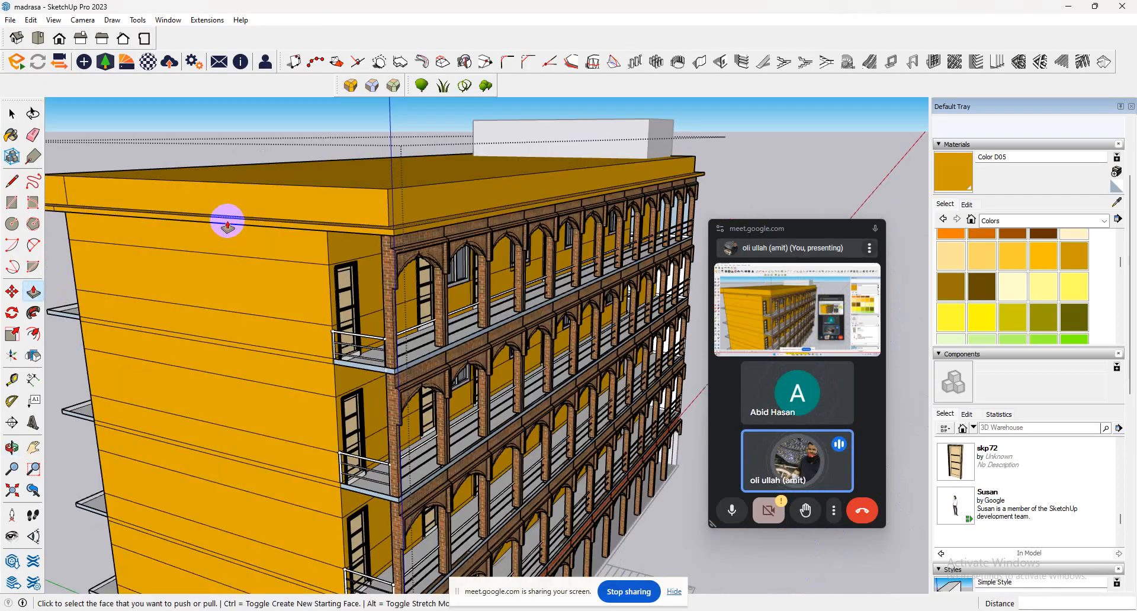
{"action": "scroll", "coordinate": [227, 222], "scroll_direction": "down", "scroll_amount": 3}
{"action": "middle_click_drag", "start_coordinate": [89, 287], "coordinate": [7, 279]}
{"action": "middle_click_drag", "start_coordinate": [592, 308], "coordinate": [251, 279]}
{"action": "scroll", "coordinate": [493, 243], "scroll_direction": "down", "scroll_amount": 3}
{"action": "scroll", "coordinate": [323, 280], "scroll_direction": "up", "scroll_amount": 2}
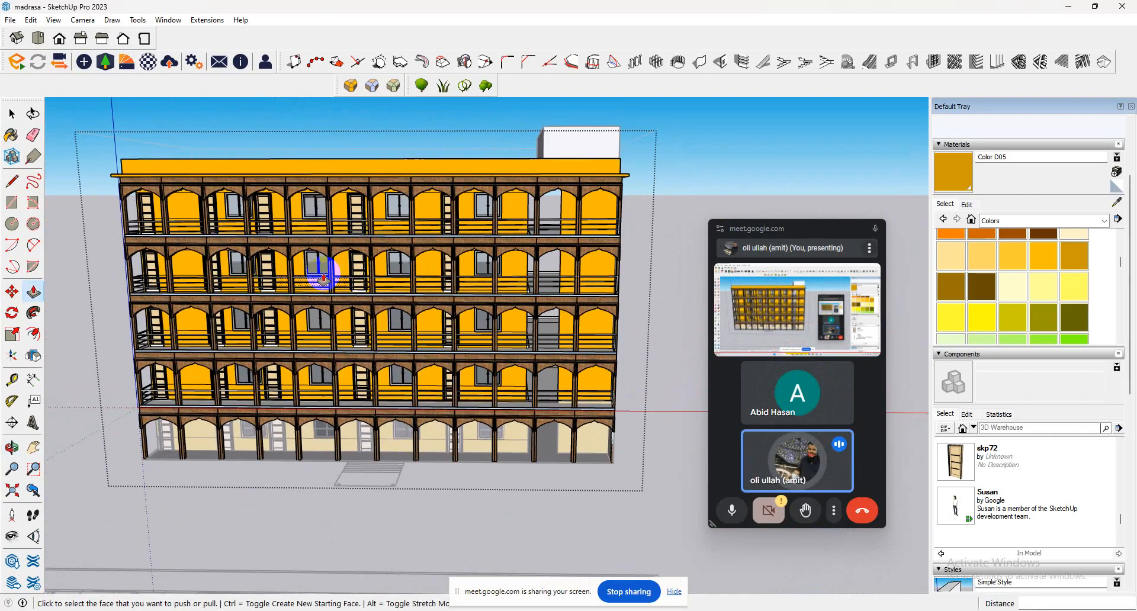
{"action": "scroll", "coordinate": [324, 276], "scroll_direction": "up", "scroll_amount": 3}
{"action": "left_click", "coordinate": [1116, 201]}
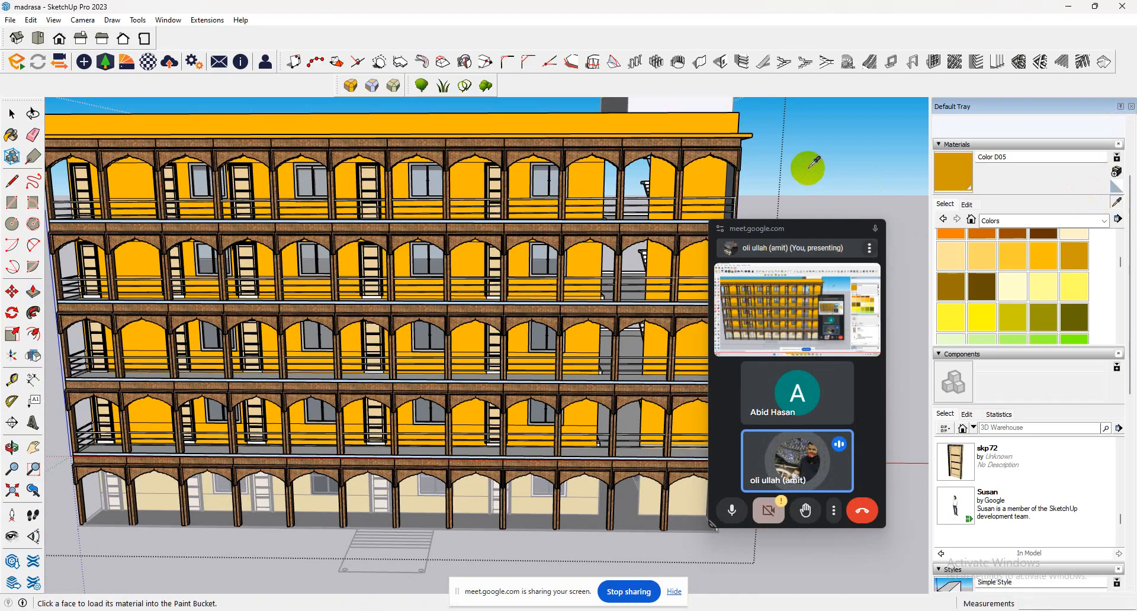
{"action": "left_click", "coordinate": [640, 145]}
{"action": "left_click", "coordinate": [598, 117]}
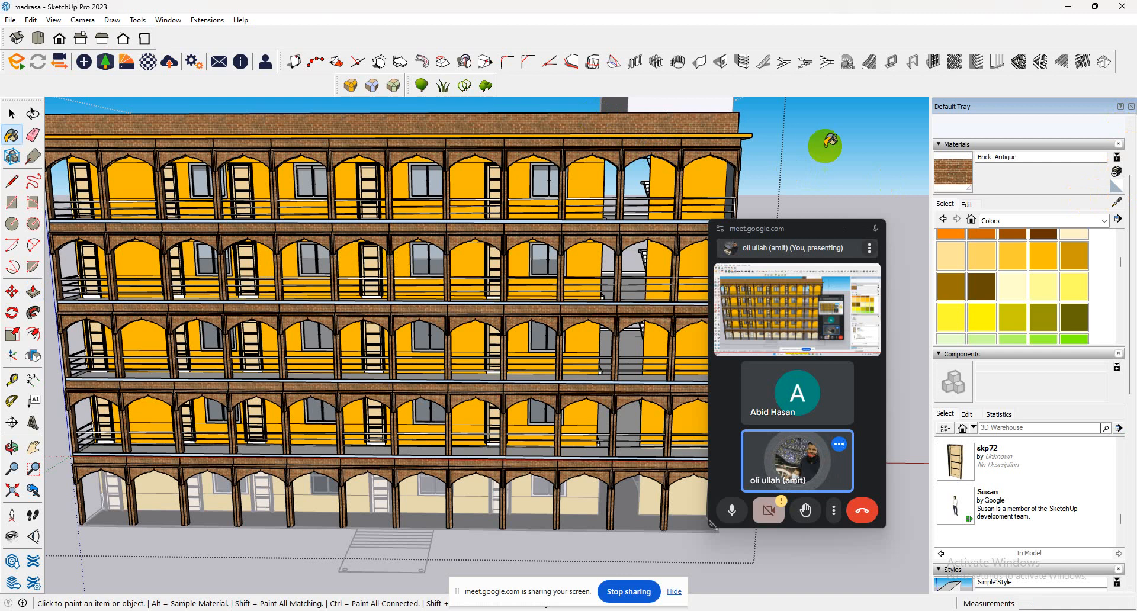
{"action": "mouse_move", "coordinate": [830, 142]}
{"action": "middle_mouse_down"}
{"action": "mouse_move", "coordinate": [635, 148]}
{"action": "mouse_move", "coordinate": [661, 124]}
{"action": "mouse_move", "coordinate": [719, 152]}
{"action": "mouse_move", "coordinate": [962, 142]}
{"action": "mouse_move", "coordinate": [427, 167]}
{"action": "mouse_move", "coordinate": [343, 125]}
{"action": "middle_mouse_up"}
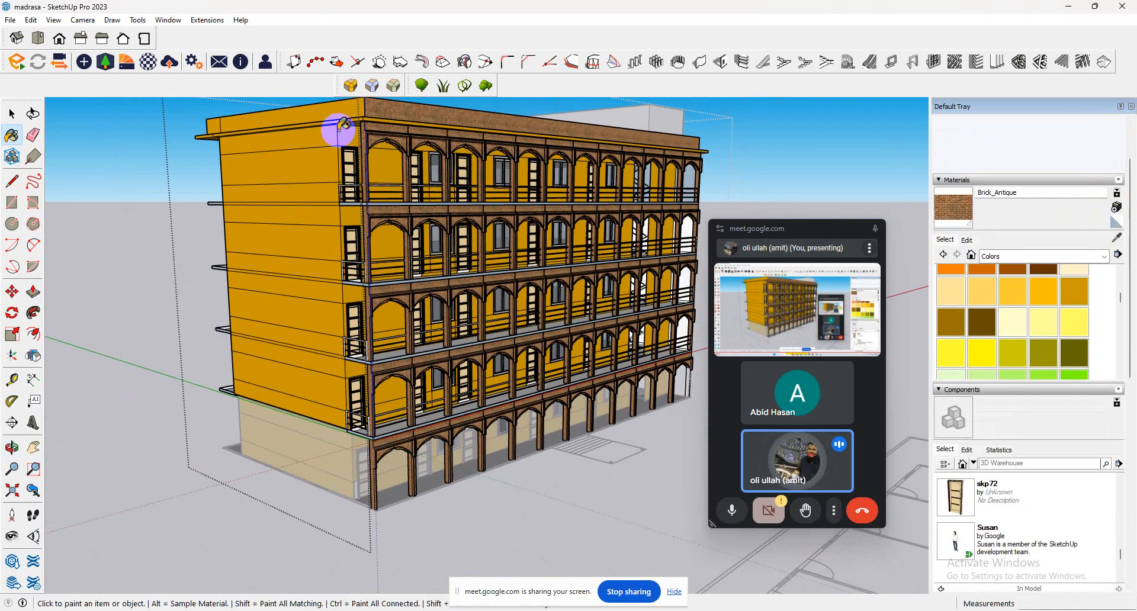
{"action": "left_click", "coordinate": [343, 123]}
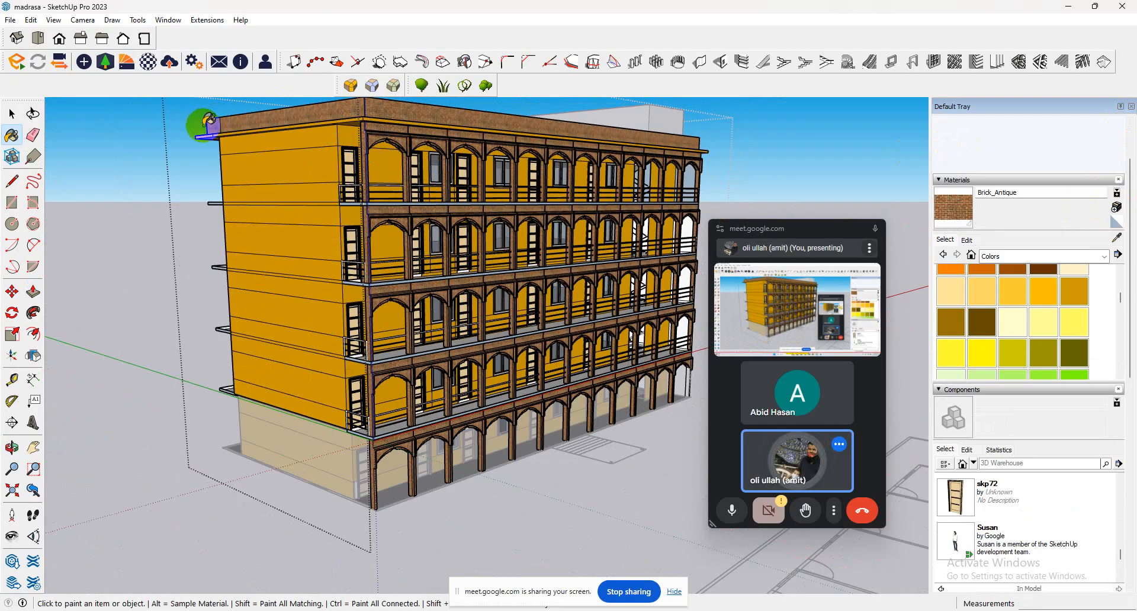
Sample the brick material from the top-floor arcade and open it for editing, closing the texture image browser without choosing a file.
{"action": "scroll", "coordinate": [533, 169], "scroll_direction": "up", "scroll_amount": 4}
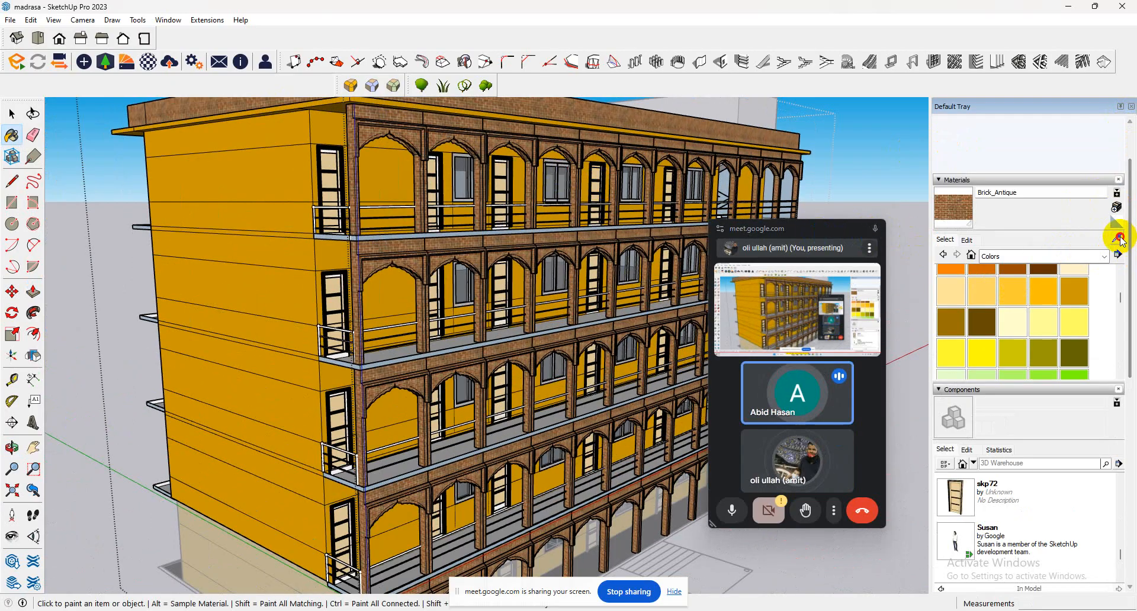
{"action": "left_click", "coordinate": [1121, 240]}
{"action": "left_click", "coordinate": [521, 147]}
{"action": "left_click", "coordinate": [959, 209]}
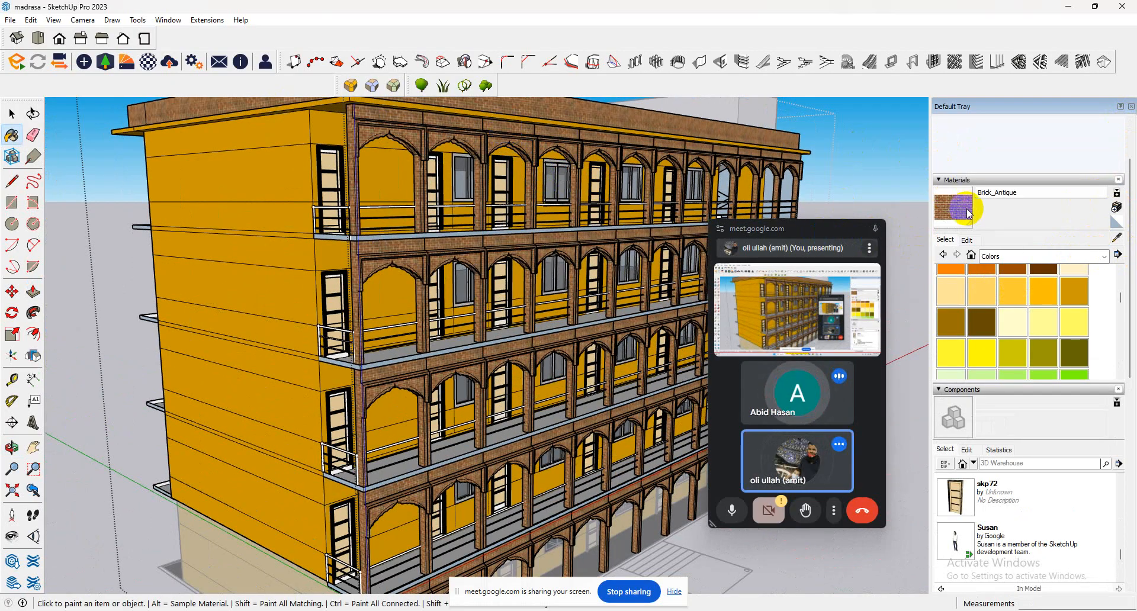
{"action": "left_click", "coordinate": [967, 240]}
{"action": "left_click", "coordinate": [1039, 359]}
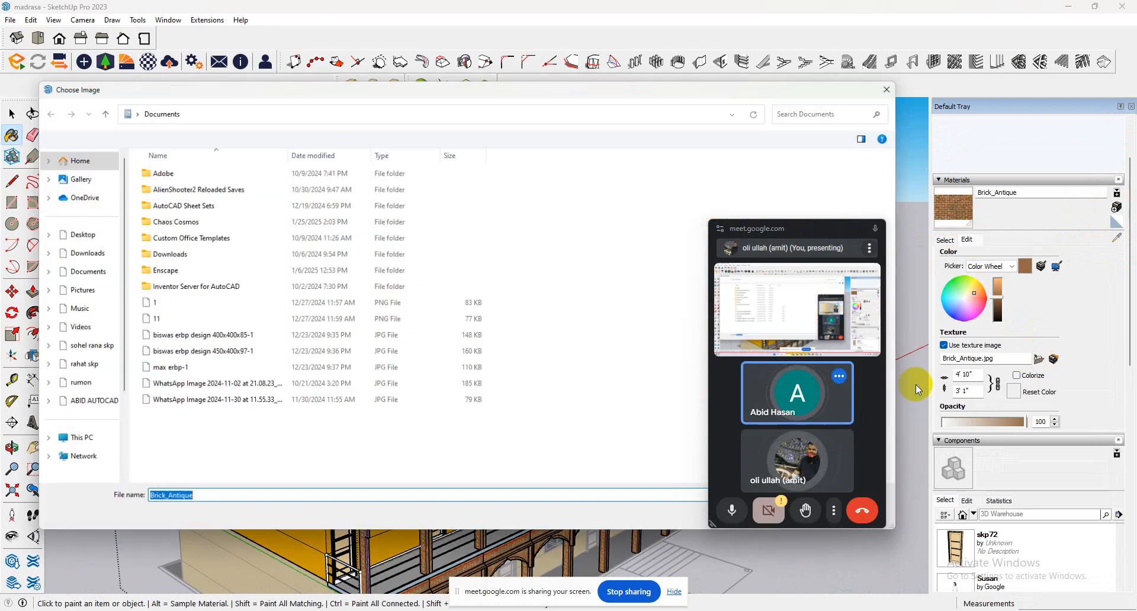
{"action": "left_click", "coordinate": [899, 84]}
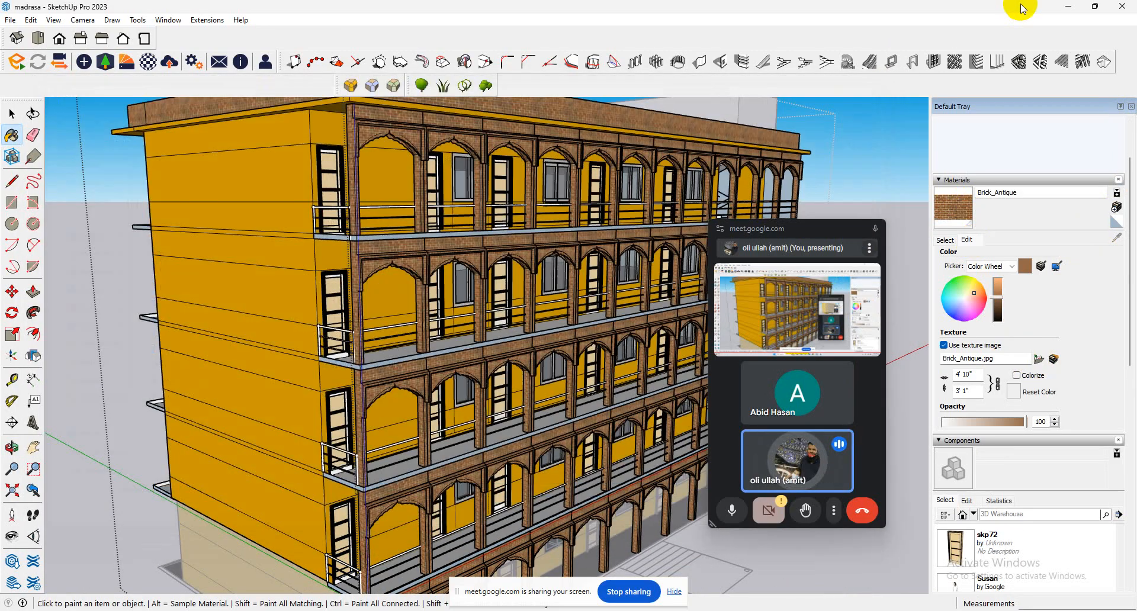
Switch to Chrome and open Pinterest in a new tab.
{"action": "left_click", "coordinate": [1058, 7]}
{"action": "mouse_move", "coordinate": [669, 608]}
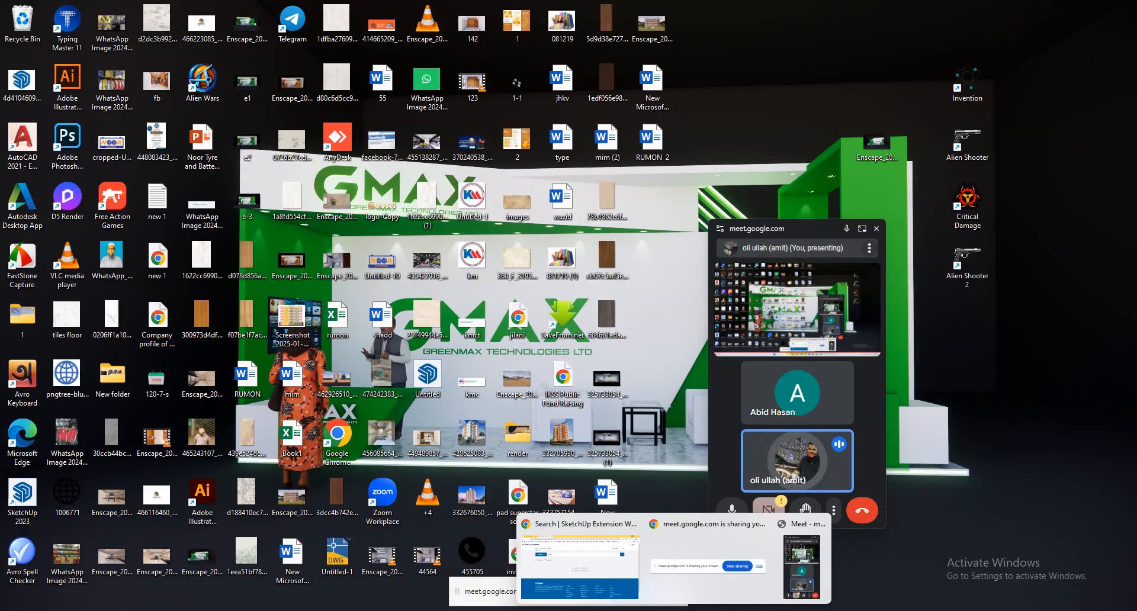
{"action": "left_click", "coordinate": [577, 585]}
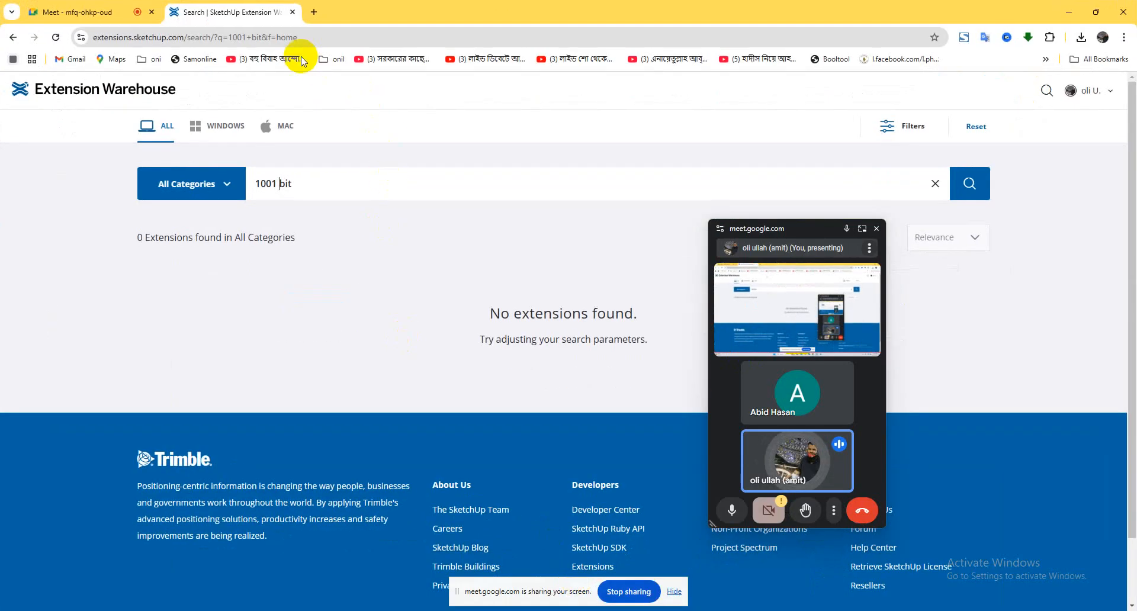
{"action": "left_click", "coordinate": [310, 11]}
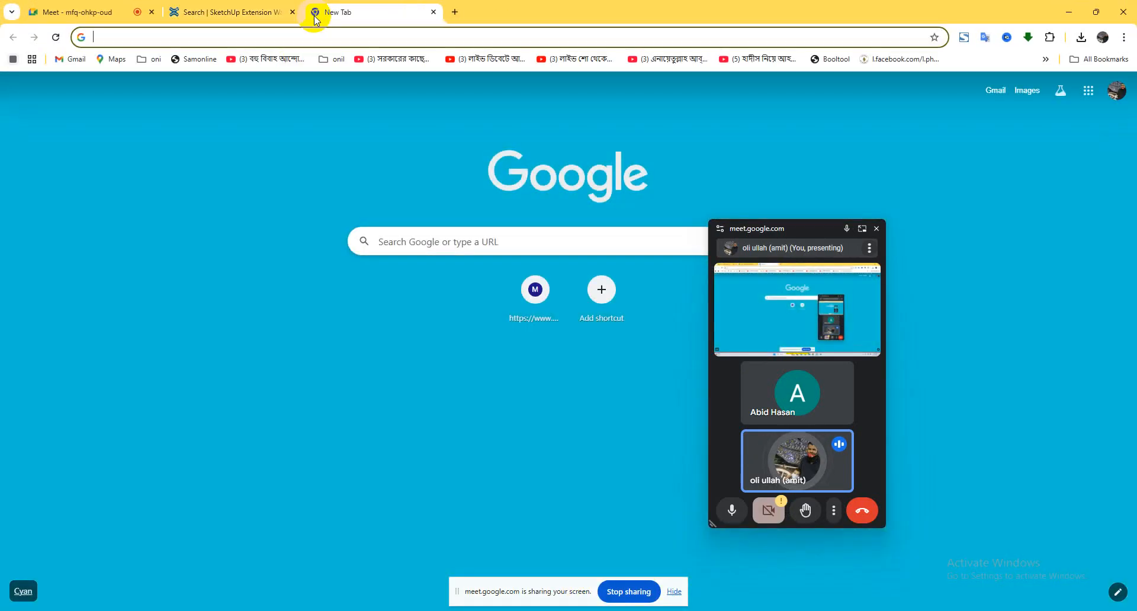
{"action": "type", "text": "pi"}
{"action": "key", "text": "Return"}
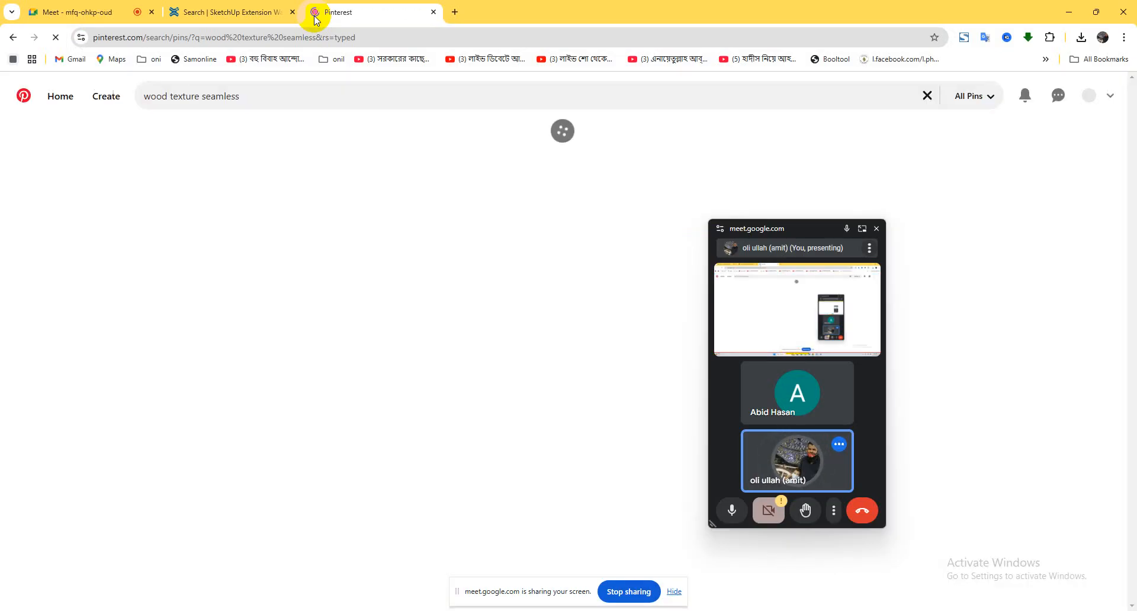
Search Pinterest for "brick texture seamless".
{"action": "left_click", "coordinate": [269, 97]}
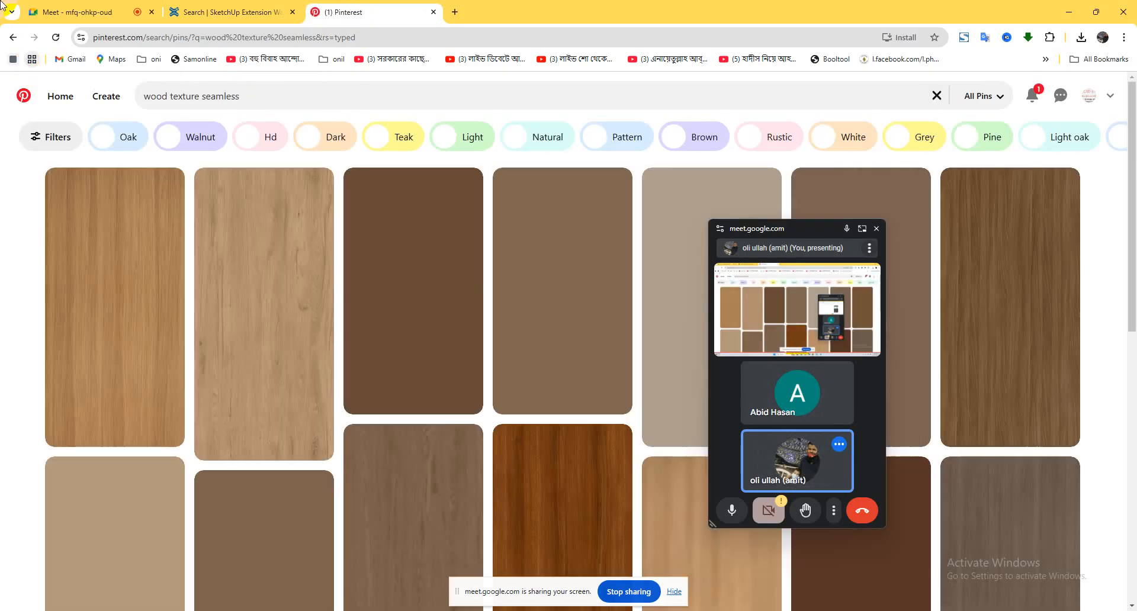
{"action": "left_click", "coordinate": [243, 95]}
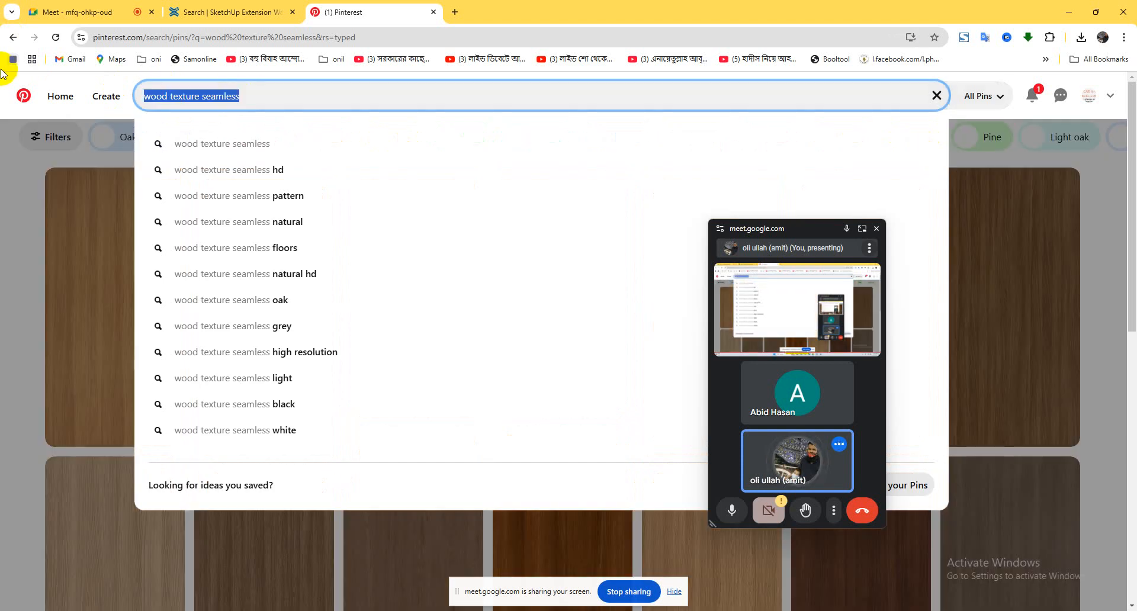
{"action": "type", "text": "BT"}
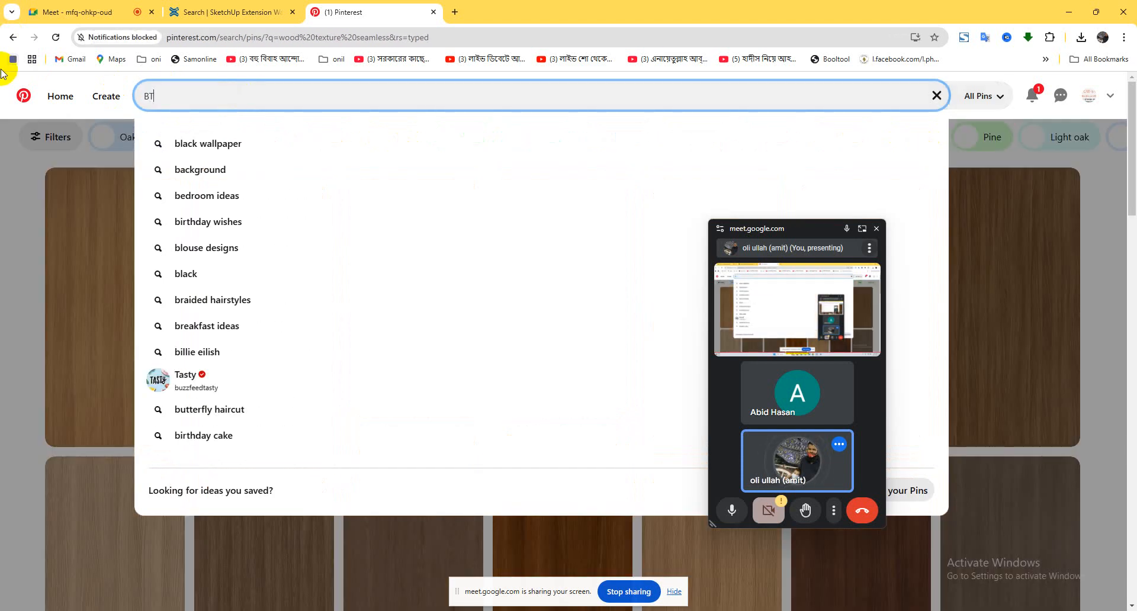
{"action": "type", "text": "RICK"}
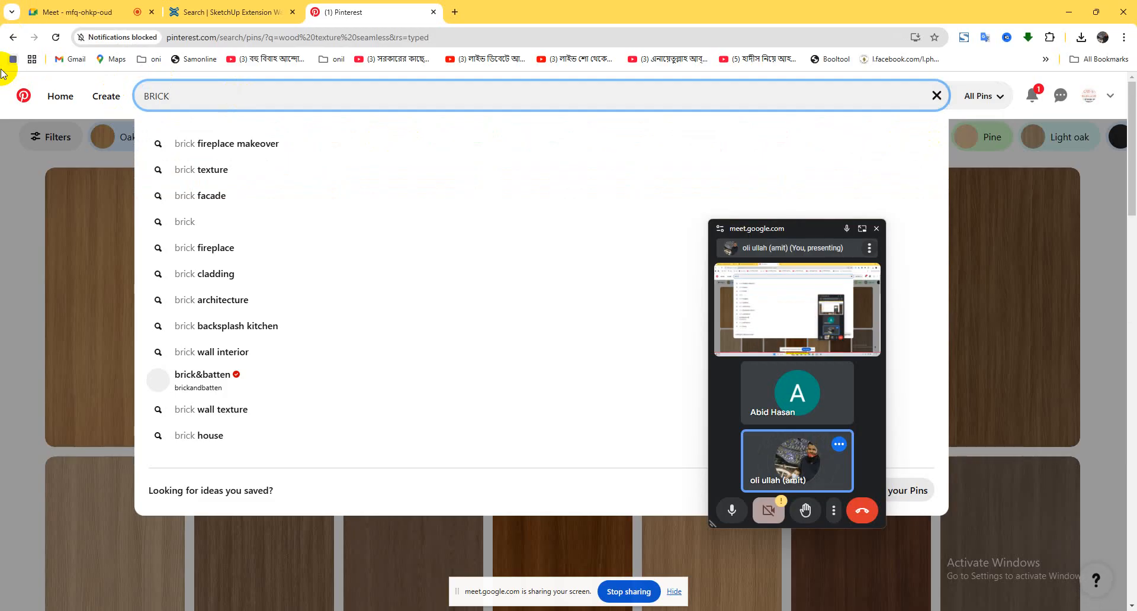
{"action": "key", "text": "Down"}
{"action": "key", "text": "Down"}
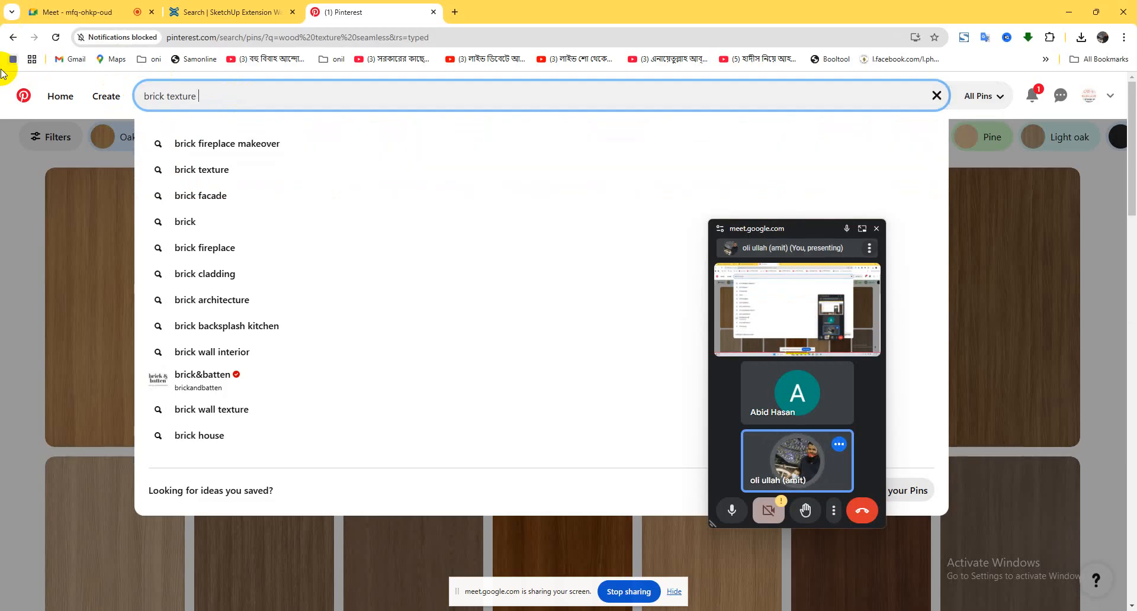
{"action": "key", "text": "Down"}
{"action": "key", "text": "Return"}
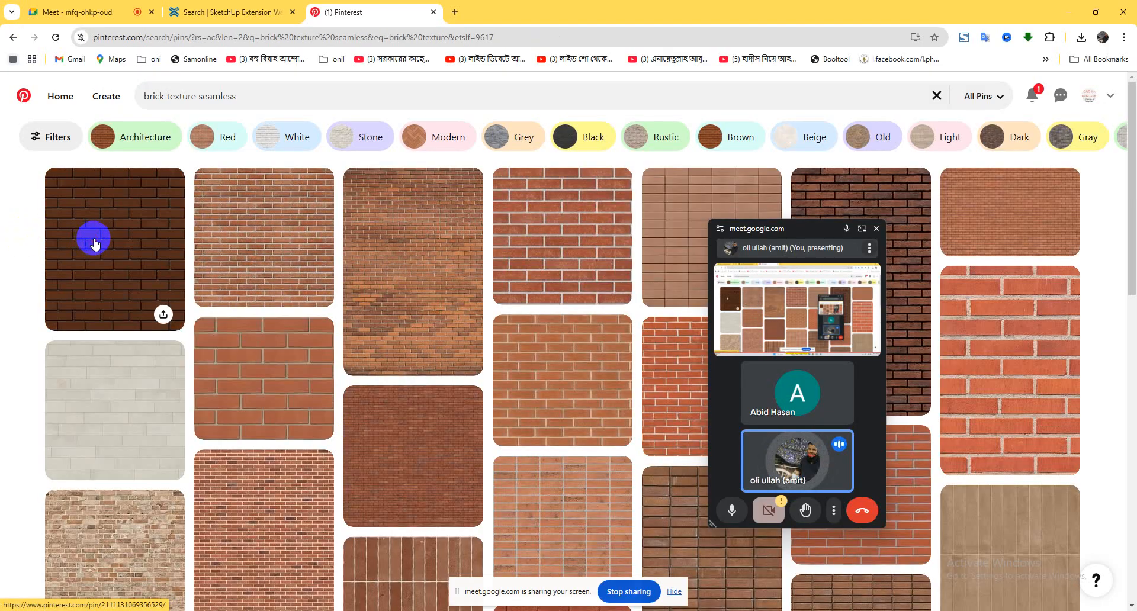
Open the first brick texture result and save its image to the Desktop as a JPEG named BRICK.
{"action": "left_click", "coordinate": [94, 240]}
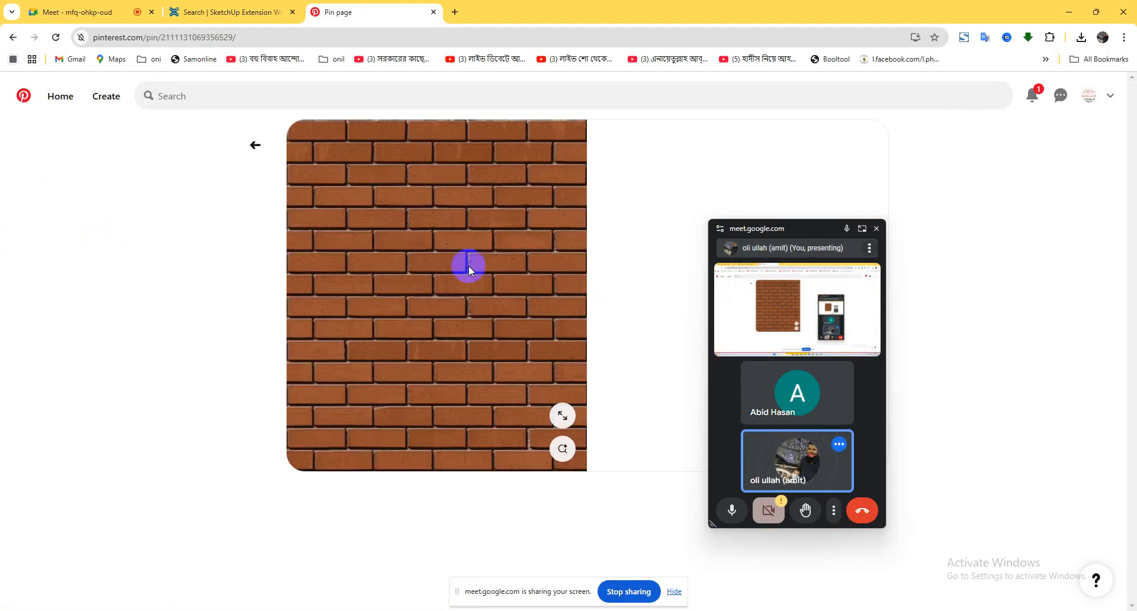
{"action": "right_click", "coordinate": [416, 254]}
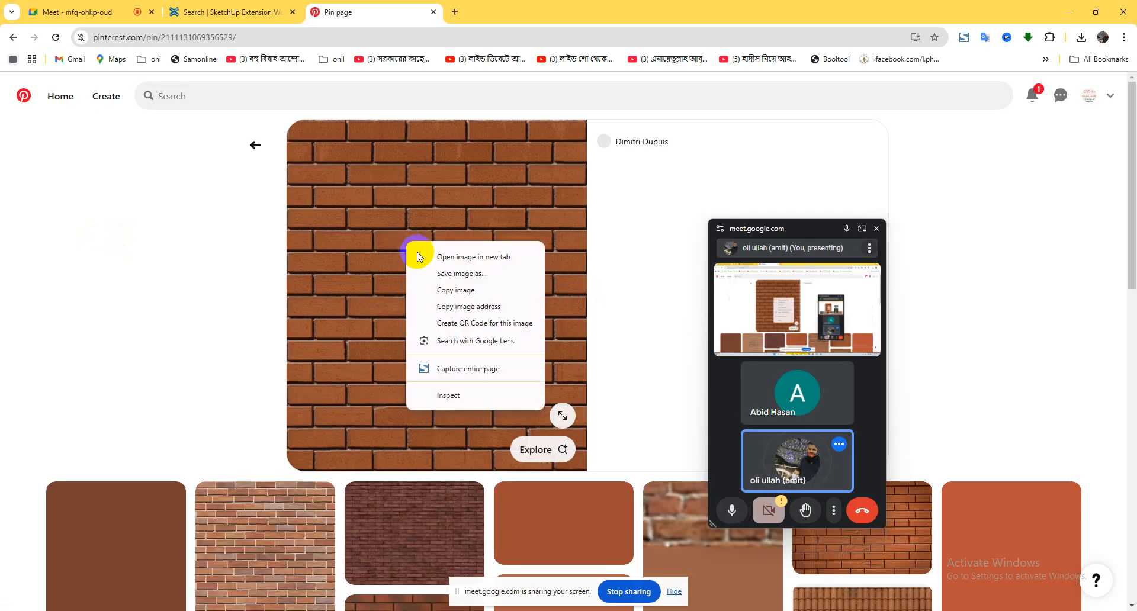
{"action": "left_click", "coordinate": [453, 273]}
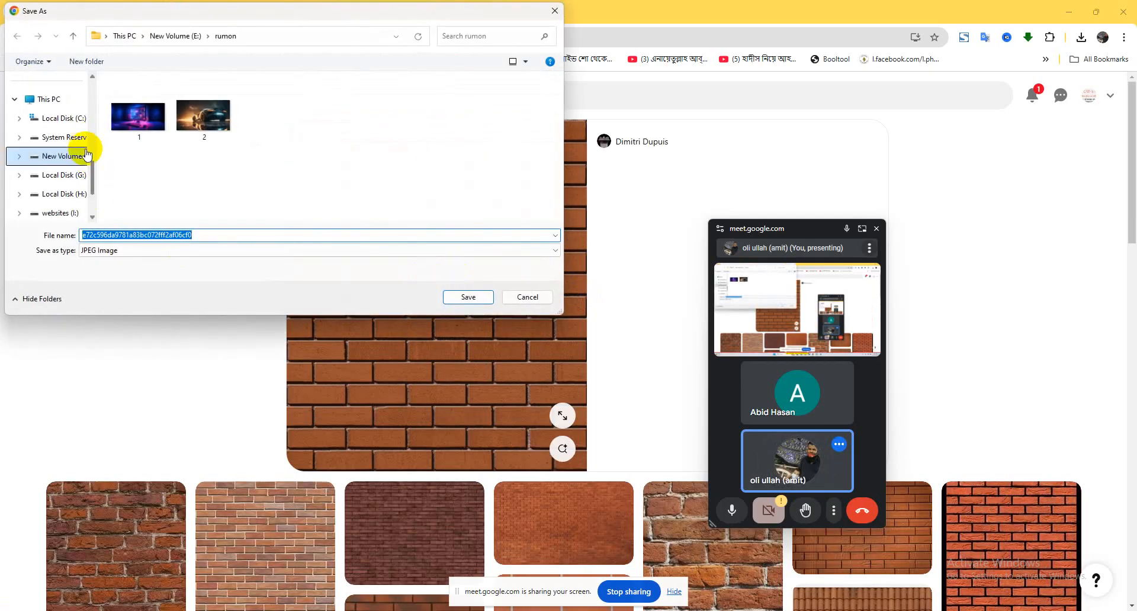
{"action": "scroll", "coordinate": [76, 118], "scroll_direction": "up", "scroll_amount": 3}
{"action": "scroll", "coordinate": [74, 121], "scroll_direction": "up", "scroll_amount": 1}
{"action": "left_click", "coordinate": [72, 119]}
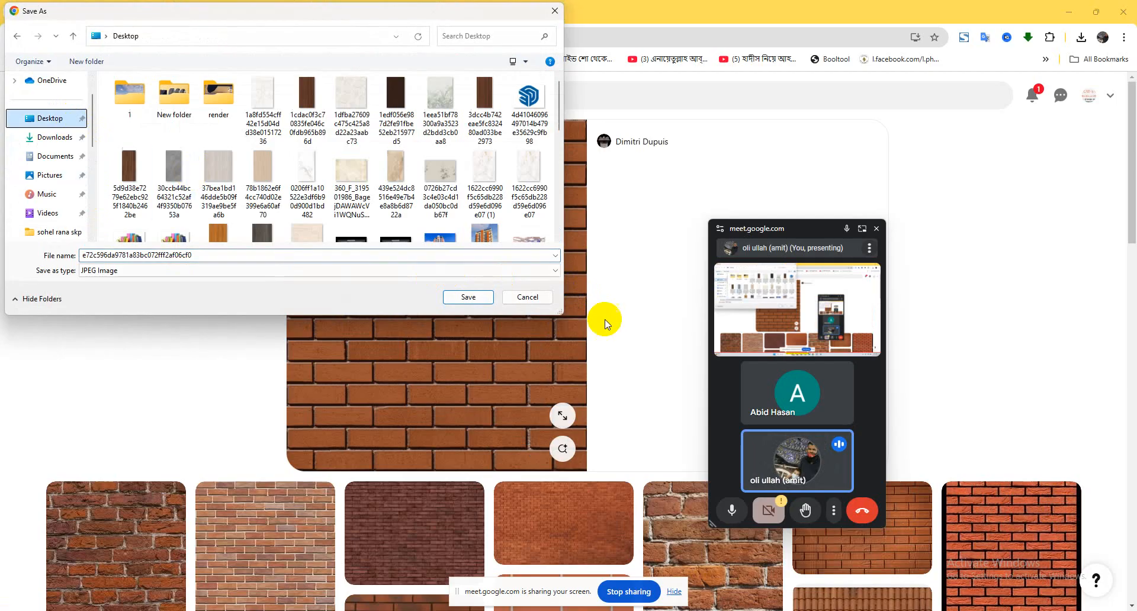
{"action": "double_click", "coordinate": [264, 255]}
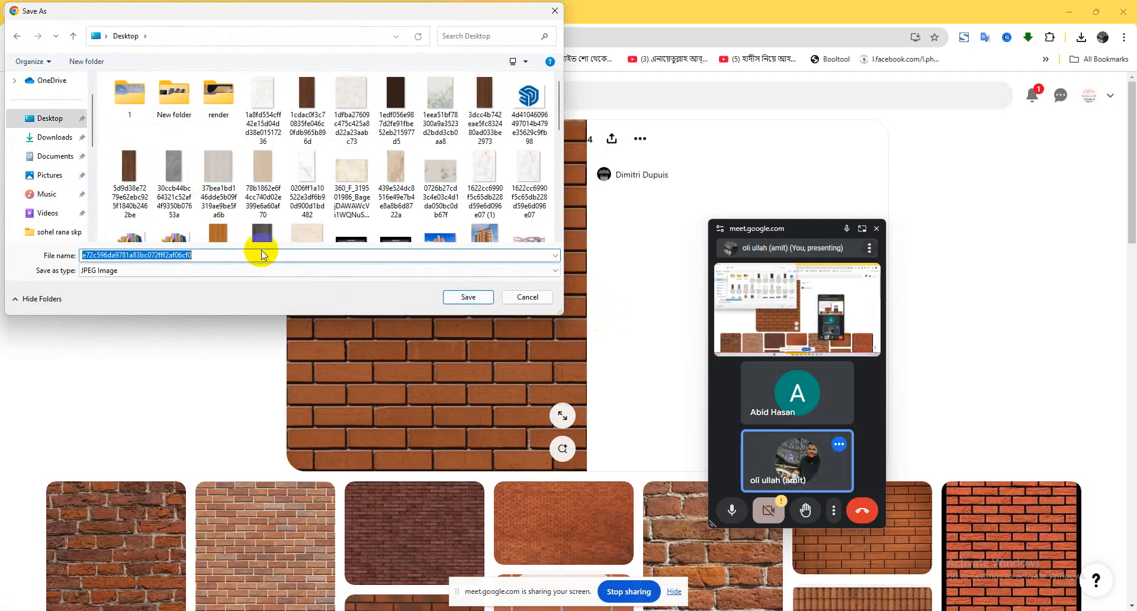
{"action": "type", "text": "BRICK"}
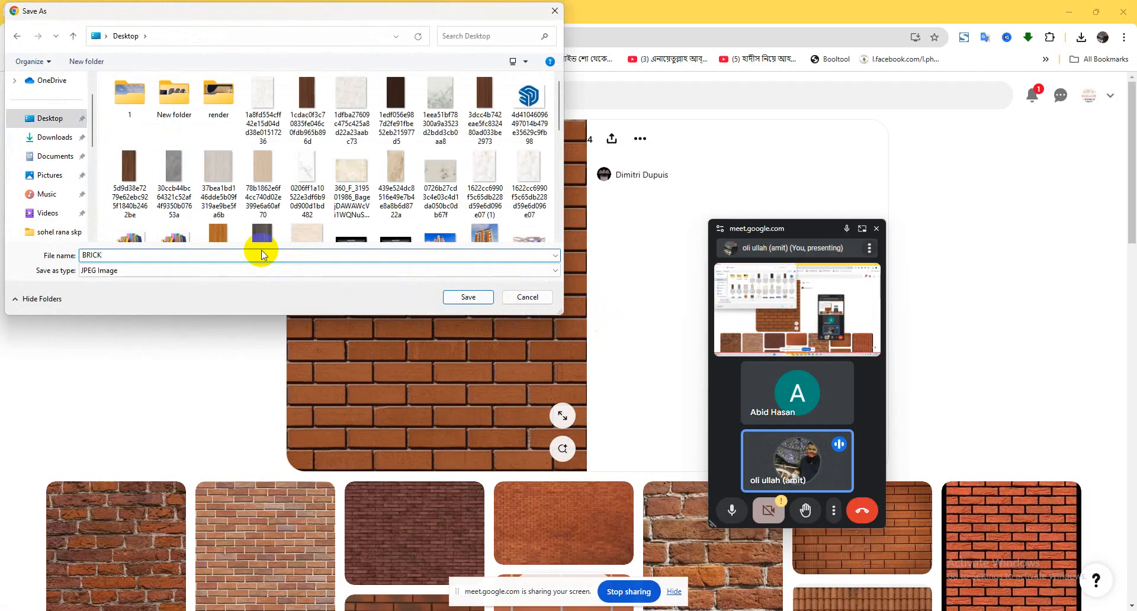
{"action": "key", "text": "Return"}
Return to SketchUp and replace the Brick_Antique material's texture image with the BRICK file from the Desktop.
{"action": "left_click", "coordinate": [1074, 11]}
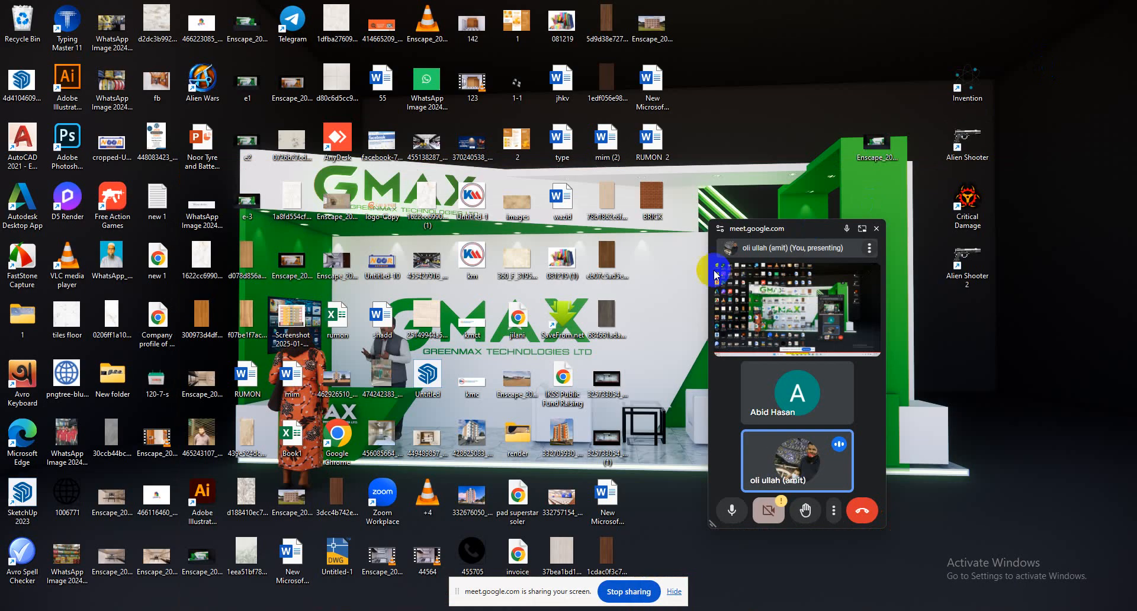
{"action": "left_click", "coordinate": [710, 610]}
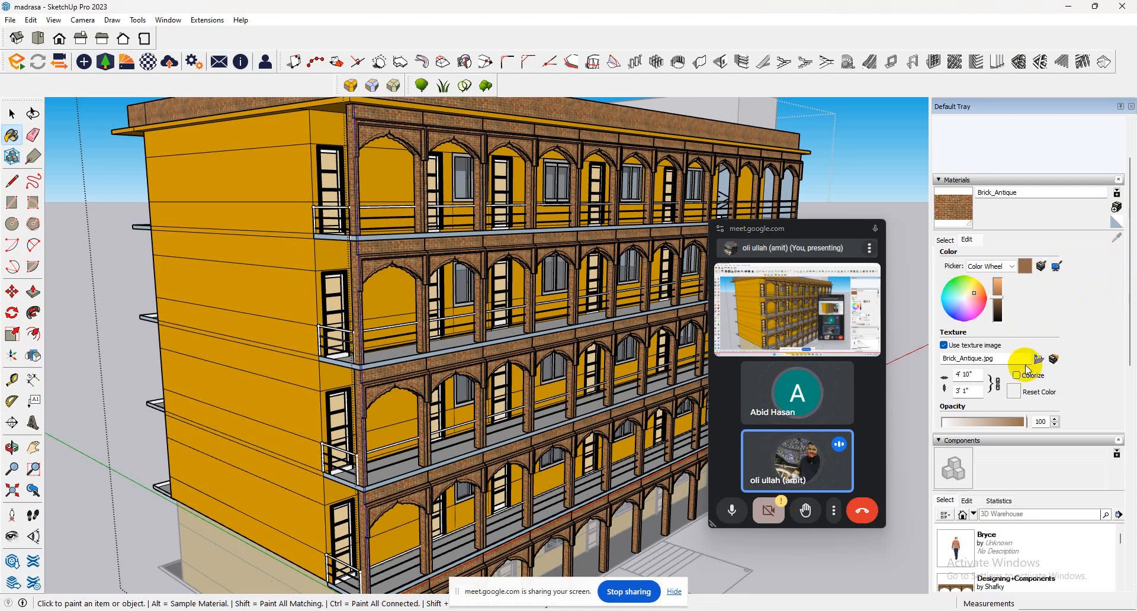
{"action": "left_click", "coordinate": [1040, 360]}
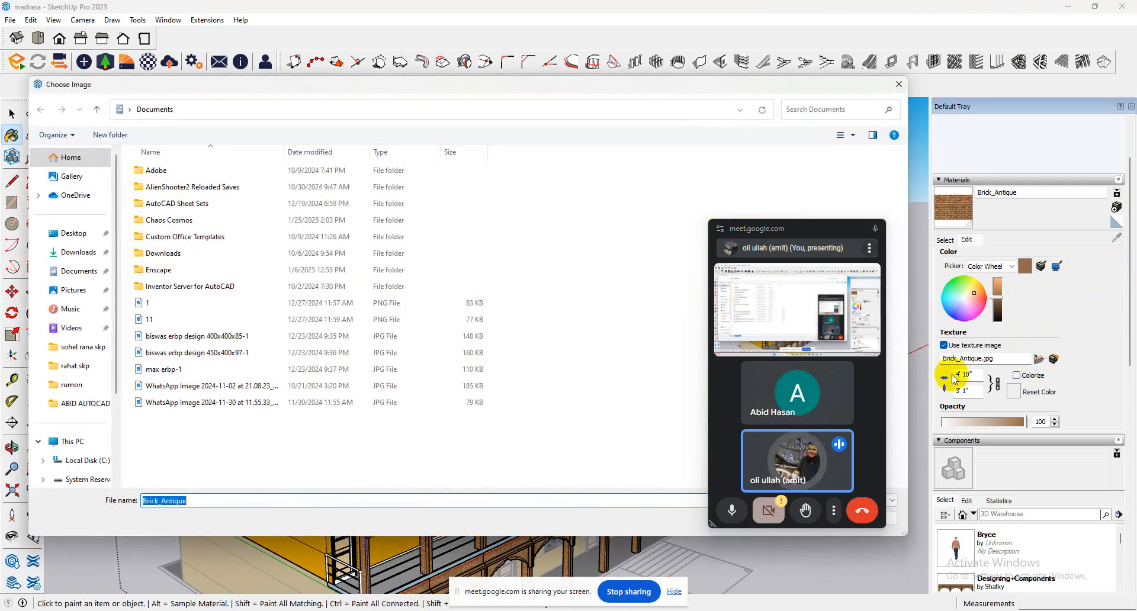
{"action": "left_click", "coordinate": [64, 234]}
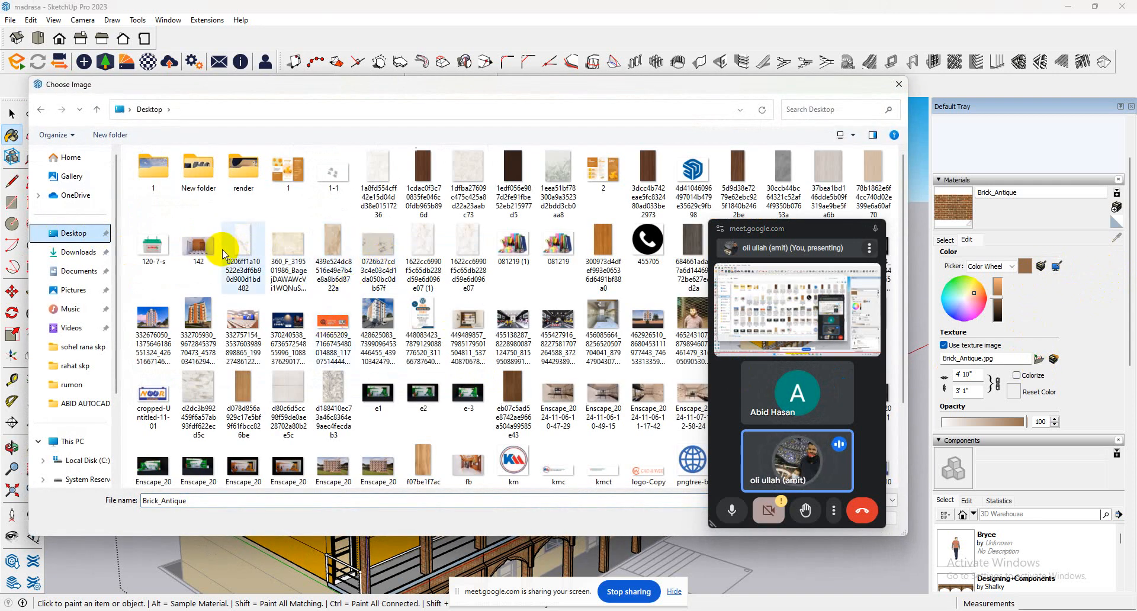
{"action": "left_click", "coordinate": [225, 255]}
{"action": "type", "text": "BRICK"}
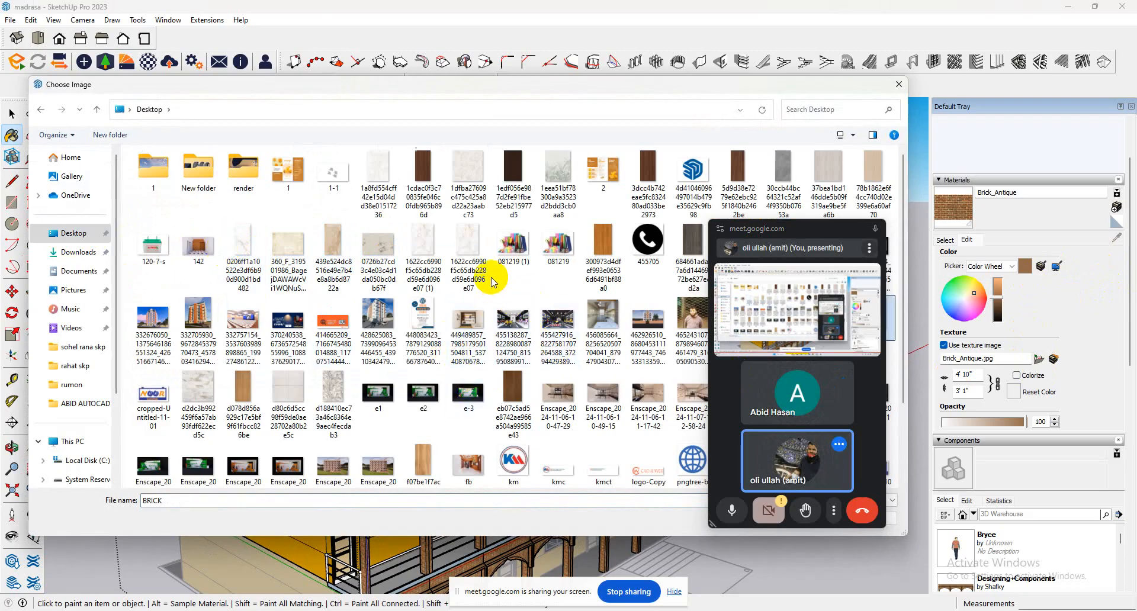
{"action": "left_click", "coordinate": [299, 266]}
{"action": "key", "text": "b"}
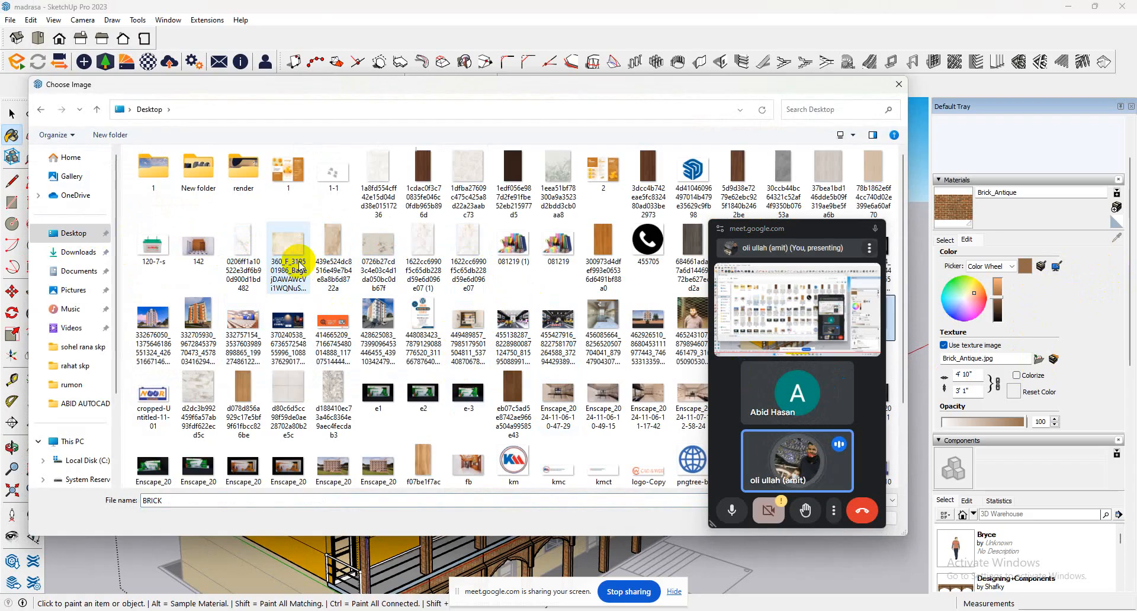
{"action": "left_click_drag", "start_coordinate": [789, 230], "coordinate": [1136, 221]}
{"action": "double_click", "coordinate": [872, 319]}
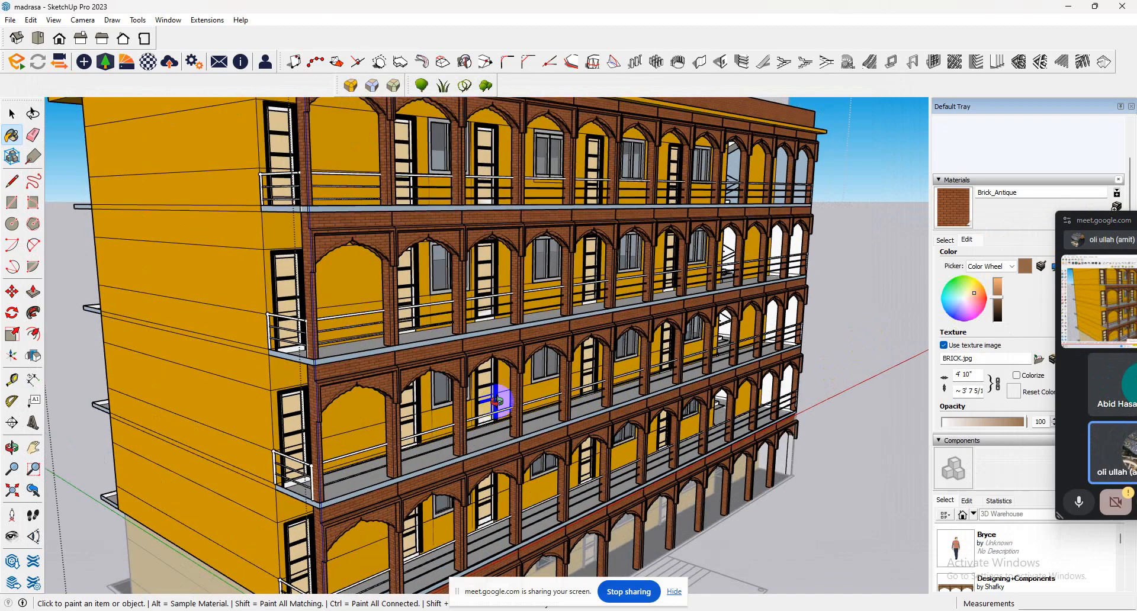
{"action": "middle_click_drag", "start_coordinate": [497, 402], "coordinate": [432, 389]}
{"action": "scroll", "coordinate": [436, 388], "scroll_direction": "down", "scroll_amount": 3}
{"action": "middle_click_drag", "start_coordinate": [656, 367], "coordinate": [550, 342]}
{"action": "scroll", "coordinate": [584, 345], "scroll_direction": "up", "scroll_amount": 2}
{"action": "scroll", "coordinate": [586, 351], "scroll_direction": "down", "scroll_amount": 5}
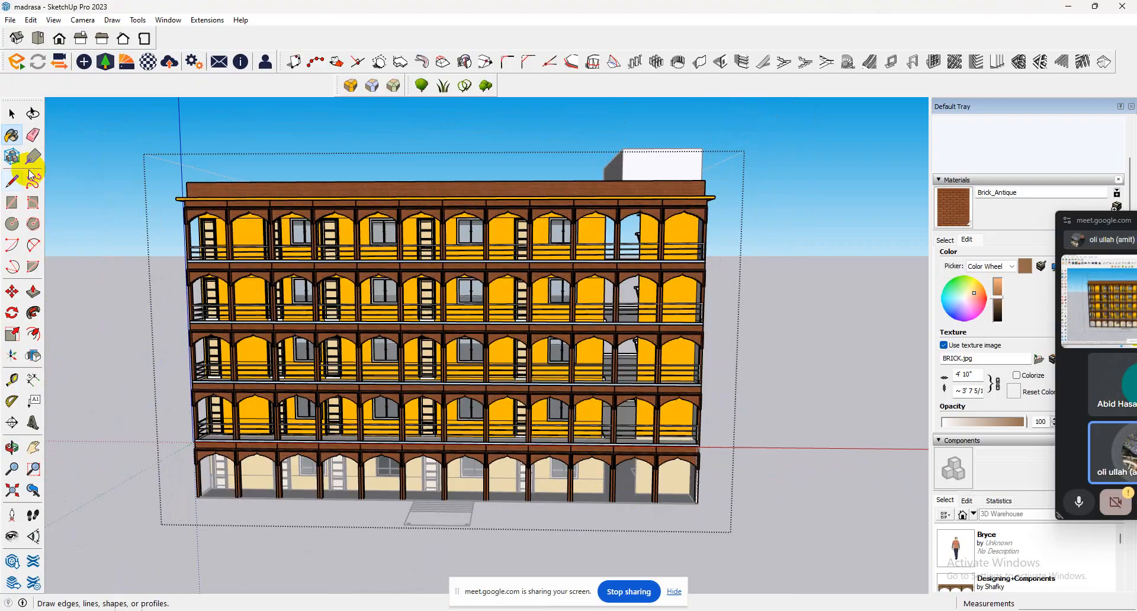
Open the ground-floor group for editing and select all of its connected walls and floor.
{"action": "left_click", "coordinate": [11, 114]}
{"action": "scroll", "coordinate": [642, 532], "scroll_direction": "up", "scroll_amount": 1}
{"action": "scroll", "coordinate": [638, 515], "scroll_direction": "up", "scroll_amount": 1}
{"action": "scroll", "coordinate": [638, 514], "scroll_direction": "up", "scroll_amount": 3}
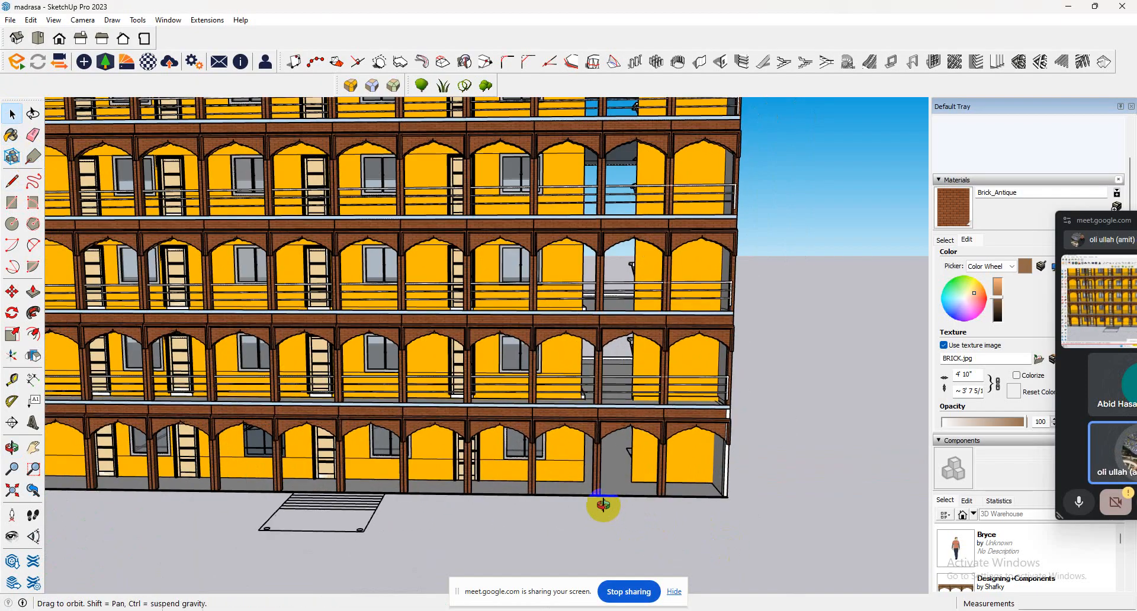
{"action": "left_click", "coordinate": [626, 474]}
{"action": "double_click", "coordinate": [625, 472]}
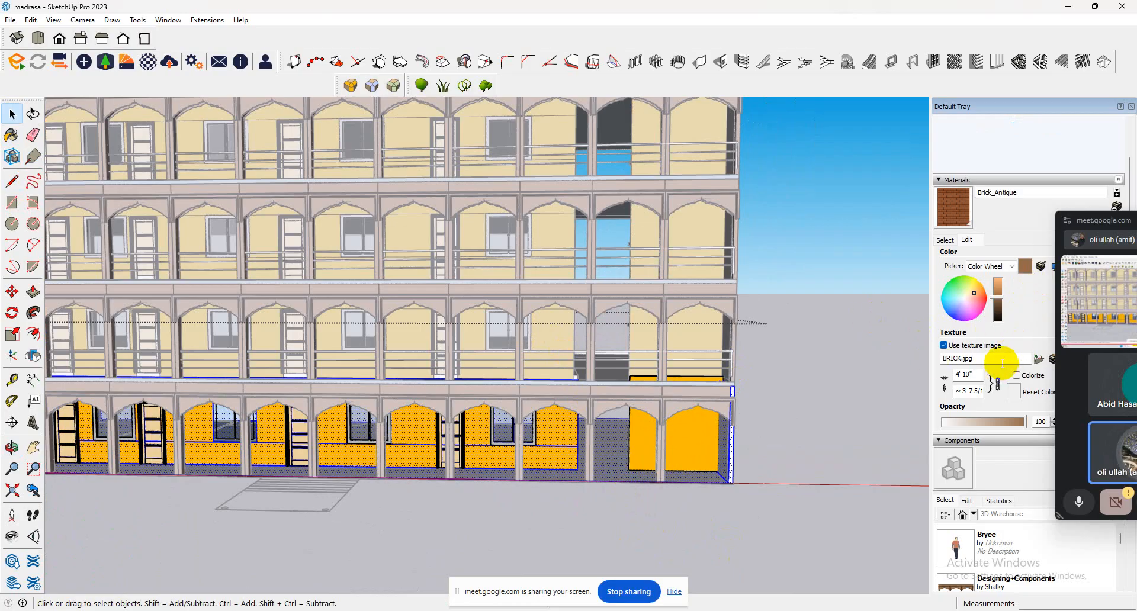
Start painting and open the Tile collection of materials.
{"action": "left_click", "coordinate": [11, 135]}
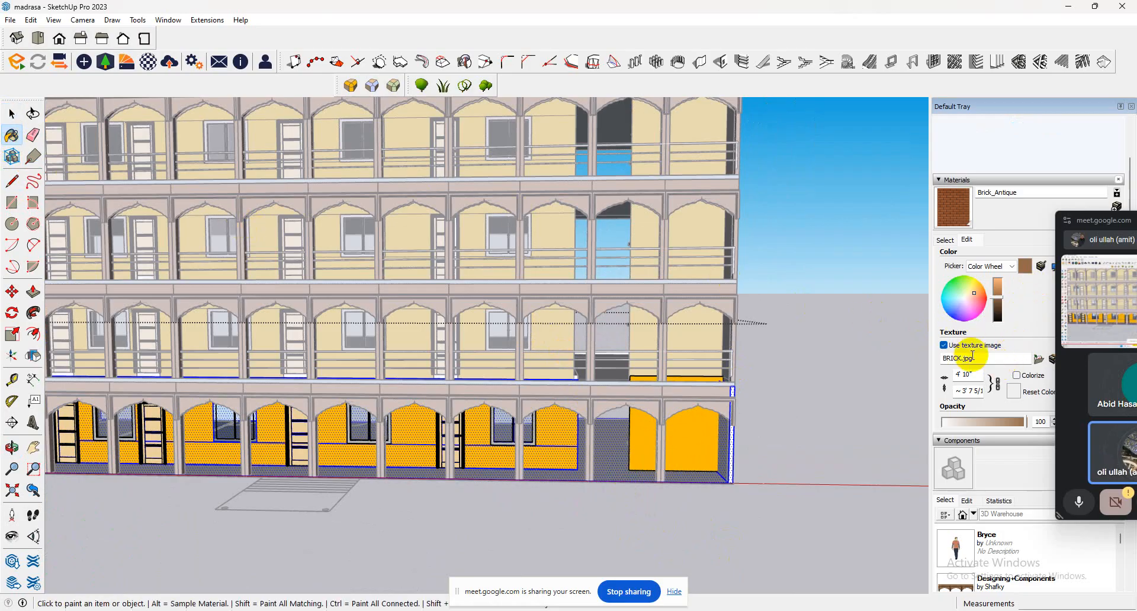
{"action": "left_click", "coordinate": [946, 240]}
{"action": "left_click", "coordinate": [1001, 256]}
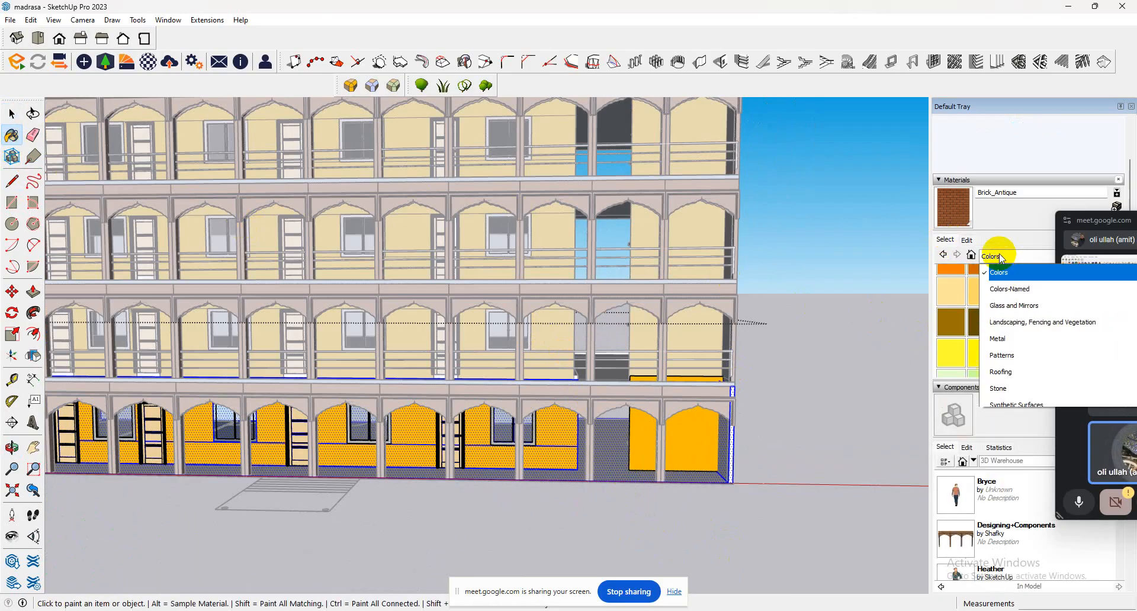
{"action": "scroll", "coordinate": [998, 373], "scroll_direction": "down", "scroll_amount": 2}
{"action": "left_click", "coordinate": [997, 360]}
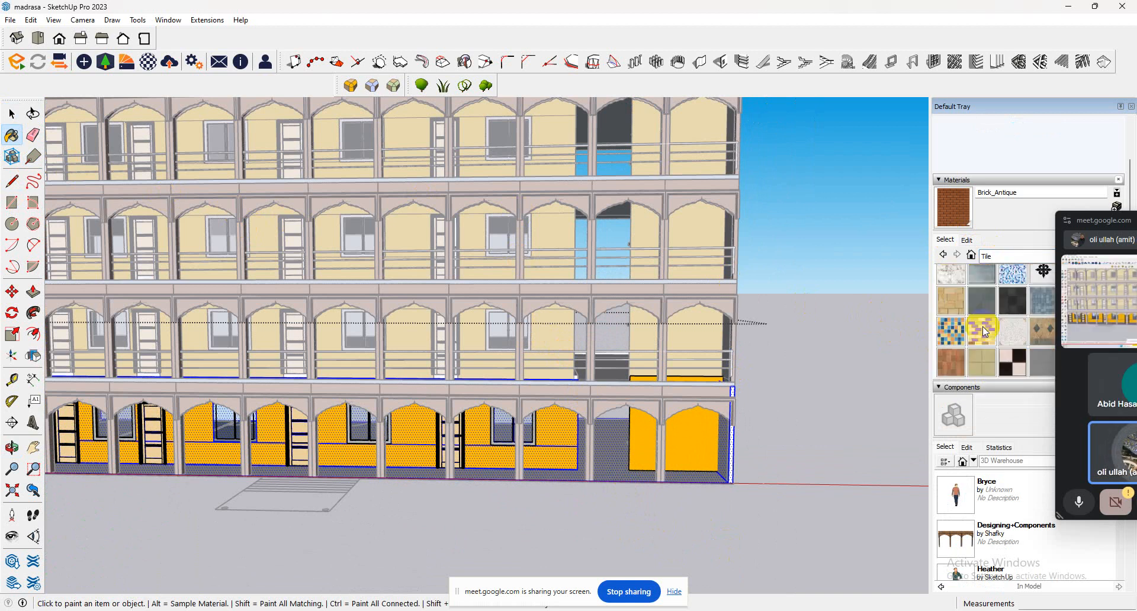
Try to paint the selected ground-floor geometry with Tile Limestone Large twice, undoing the paint each time.
{"action": "left_click", "coordinate": [982, 325]}
{"action": "left_click", "coordinate": [630, 464]}
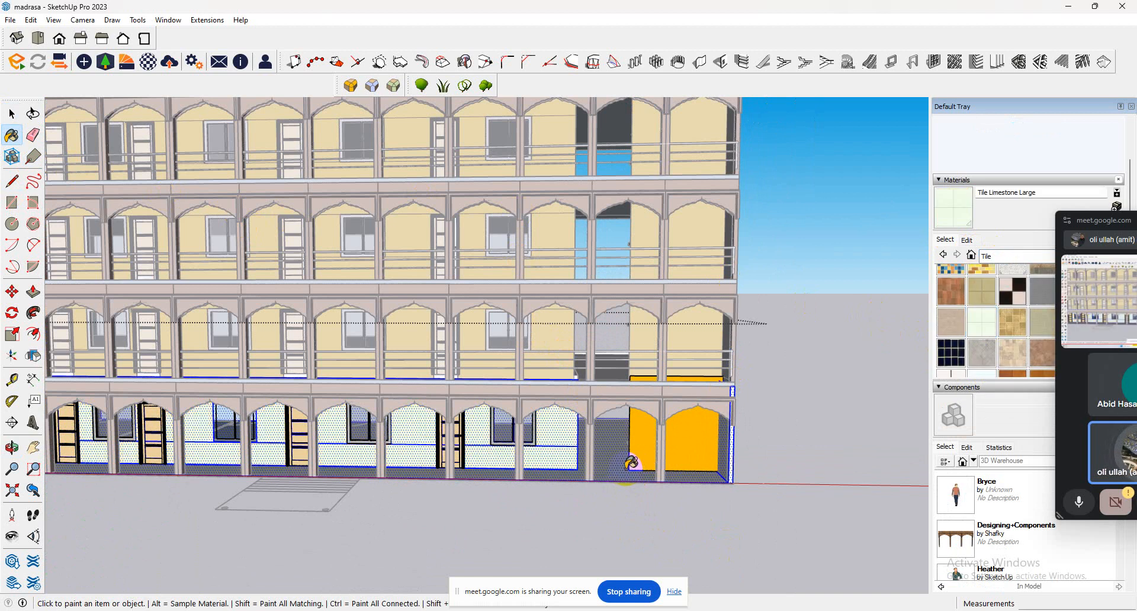
{"action": "key", "text": "super"}
{"action": "key", "text": "space"}
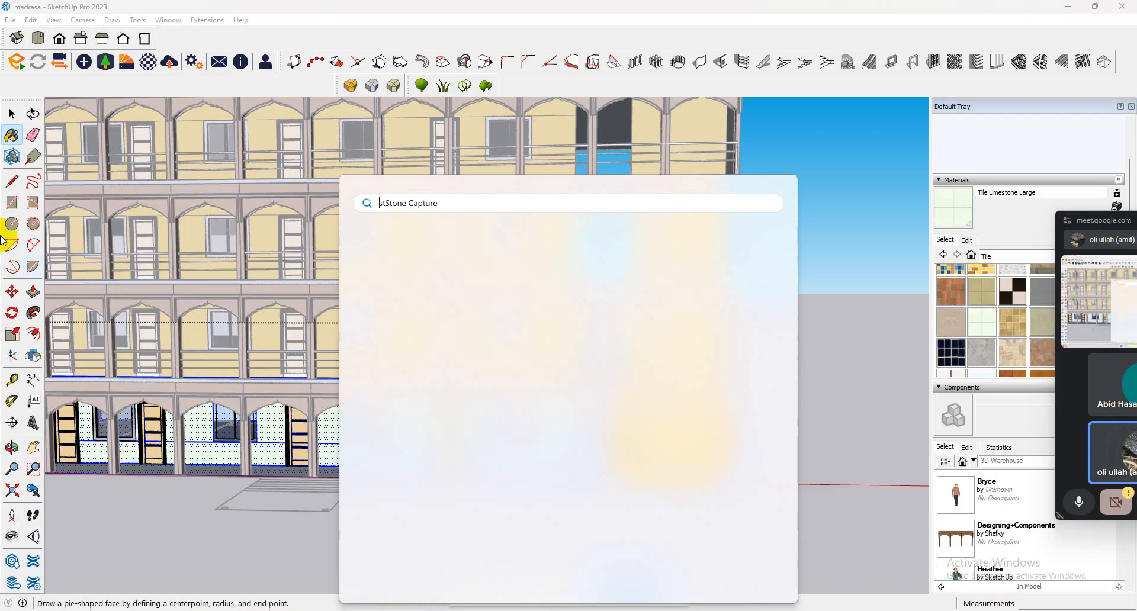
{"action": "left_click", "coordinate": [21, 108]}
{"action": "left_click", "coordinate": [554, 422]}
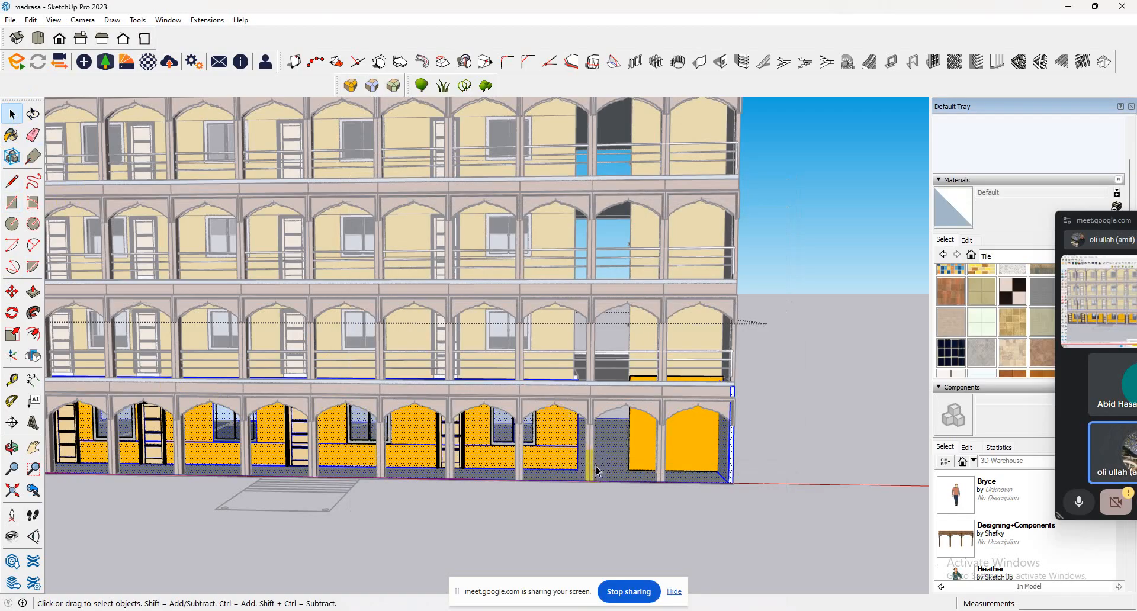
{"action": "left_click", "coordinate": [982, 321]}
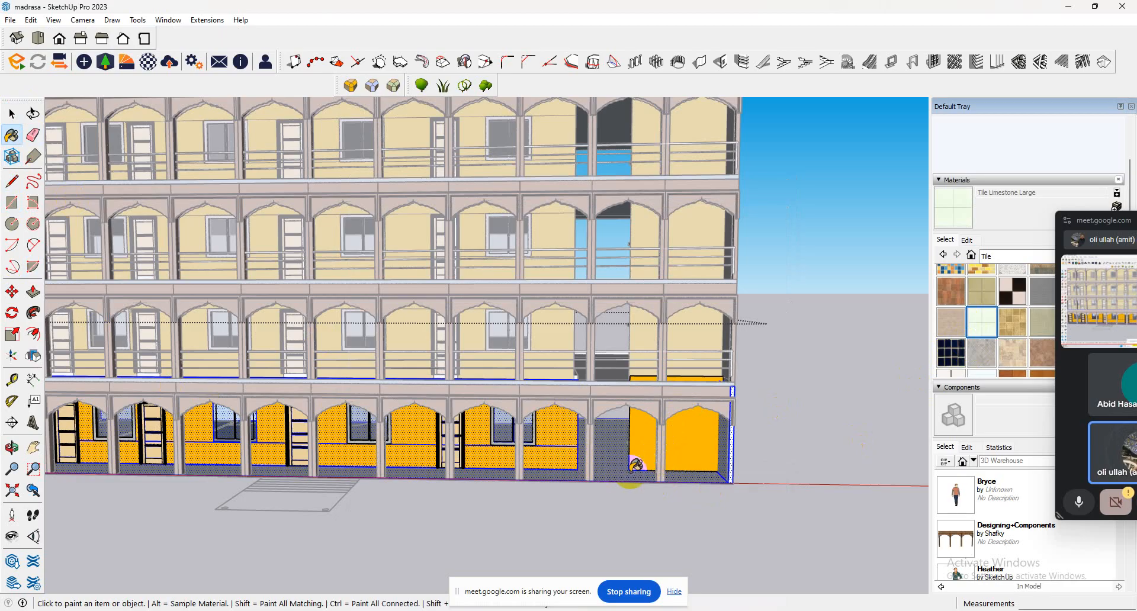
{"action": "left_click", "coordinate": [618, 474]}
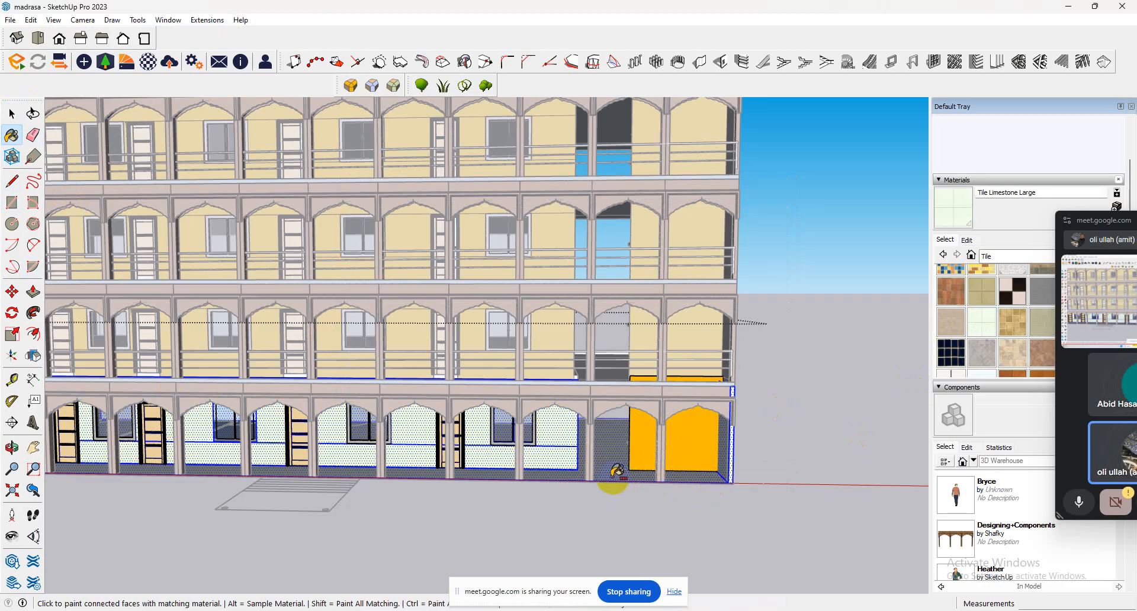
{"action": "key", "text": "ctrl+z"}
Select only the ground-floor corridor's floor face and paint it with Terrazzo Tile Accent.
{"action": "scroll", "coordinate": [610, 468], "scroll_direction": "up", "scroll_amount": 4}
{"action": "scroll", "coordinate": [615, 454], "scroll_direction": "up", "scroll_amount": 2}
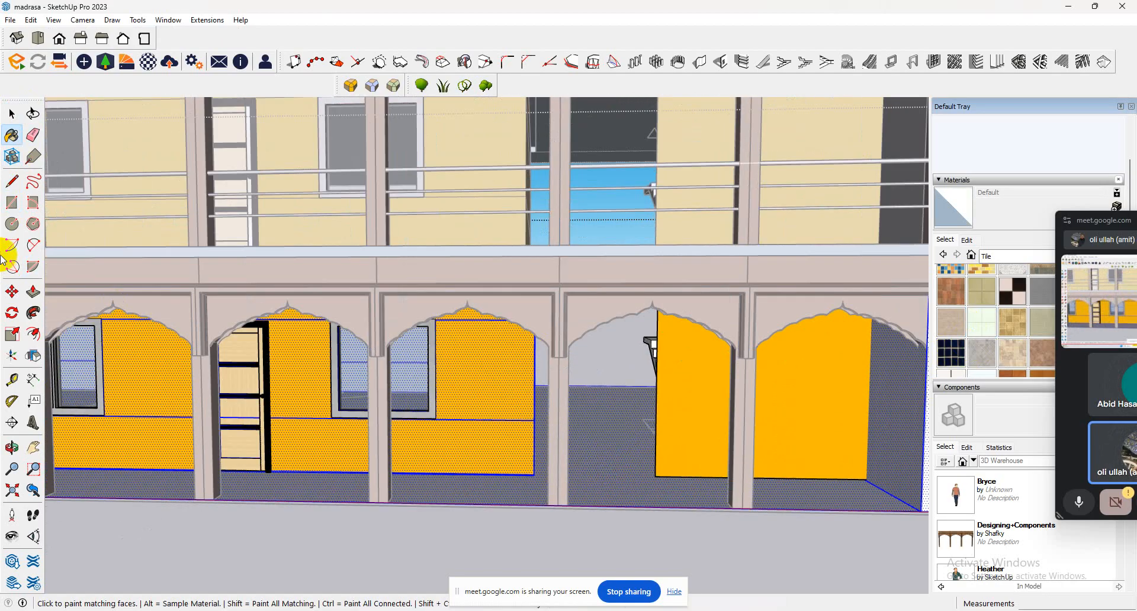
{"action": "left_click", "coordinate": [12, 114]}
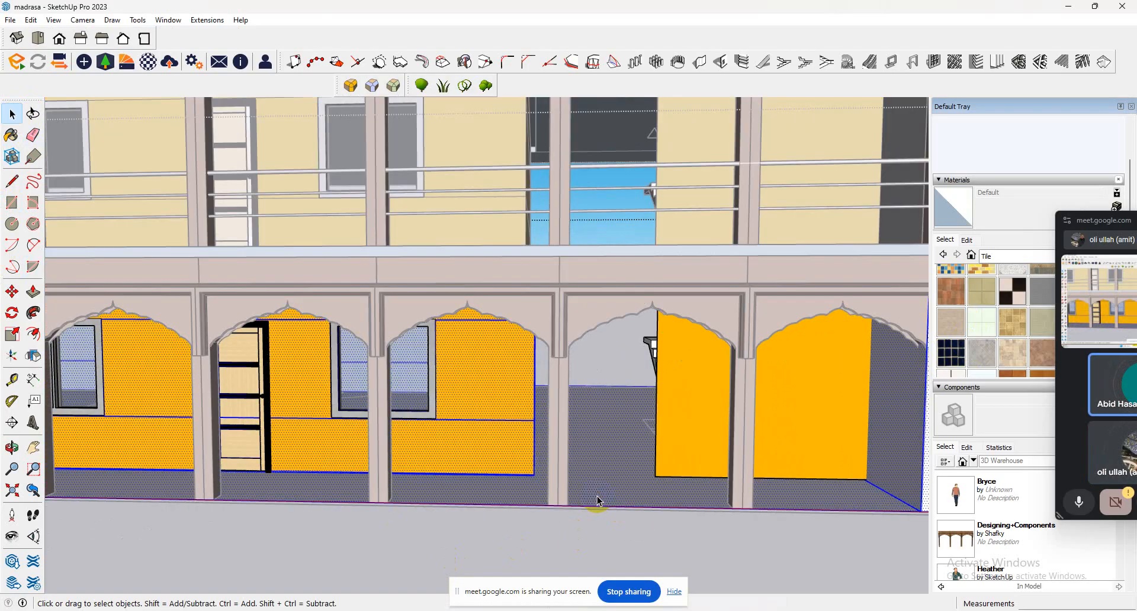
{"action": "left_click", "coordinate": [597, 496]}
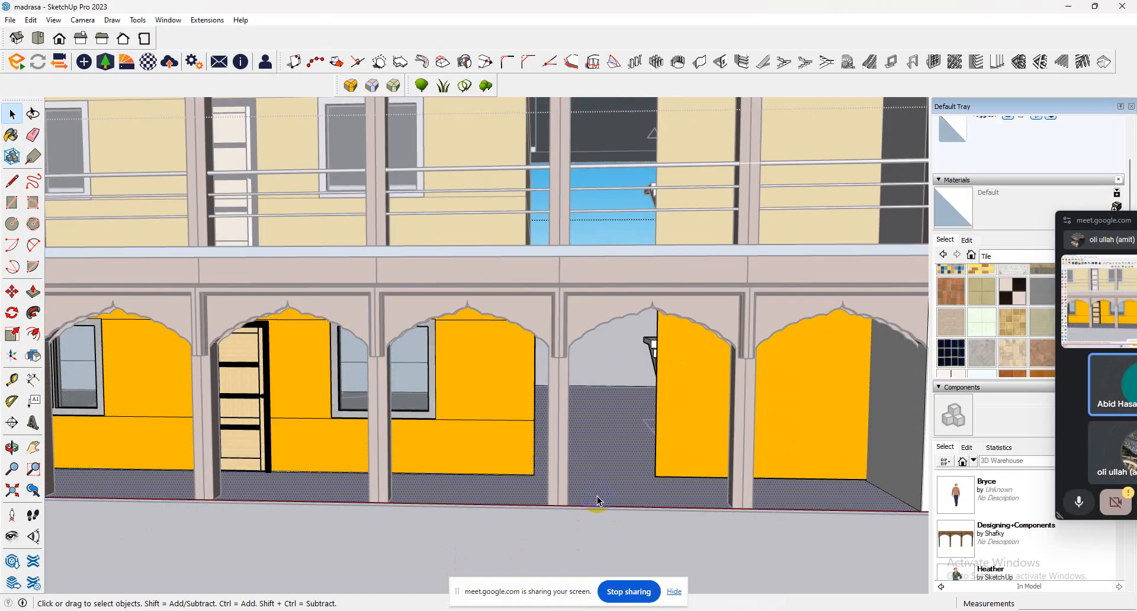
{"action": "scroll", "coordinate": [978, 343], "scroll_direction": "down", "scroll_amount": 3}
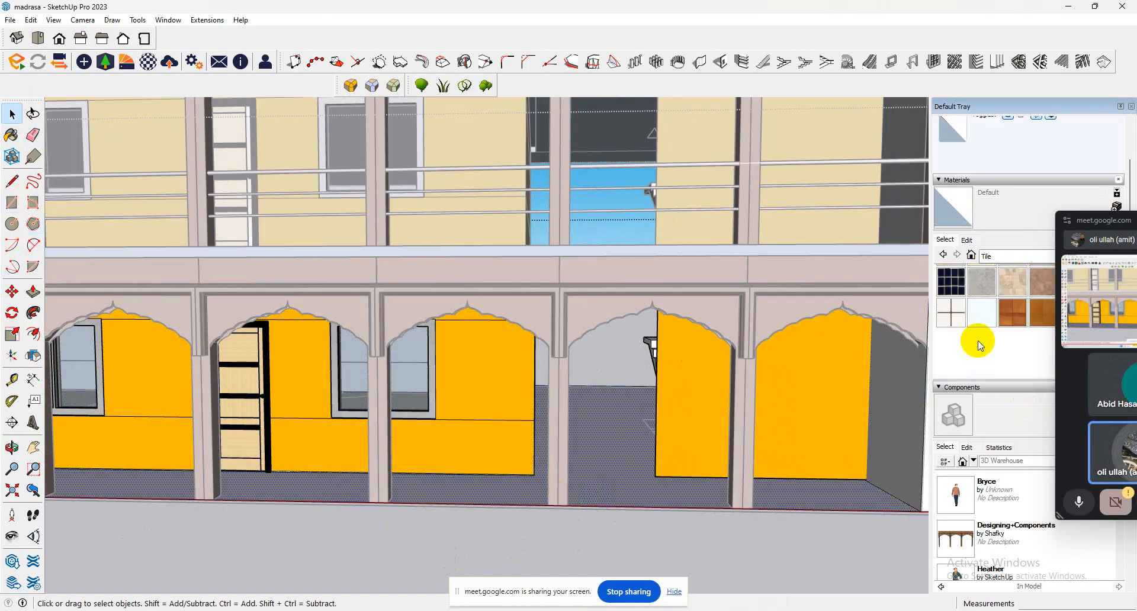
{"action": "scroll", "coordinate": [978, 341], "scroll_direction": "up", "scroll_amount": 3}
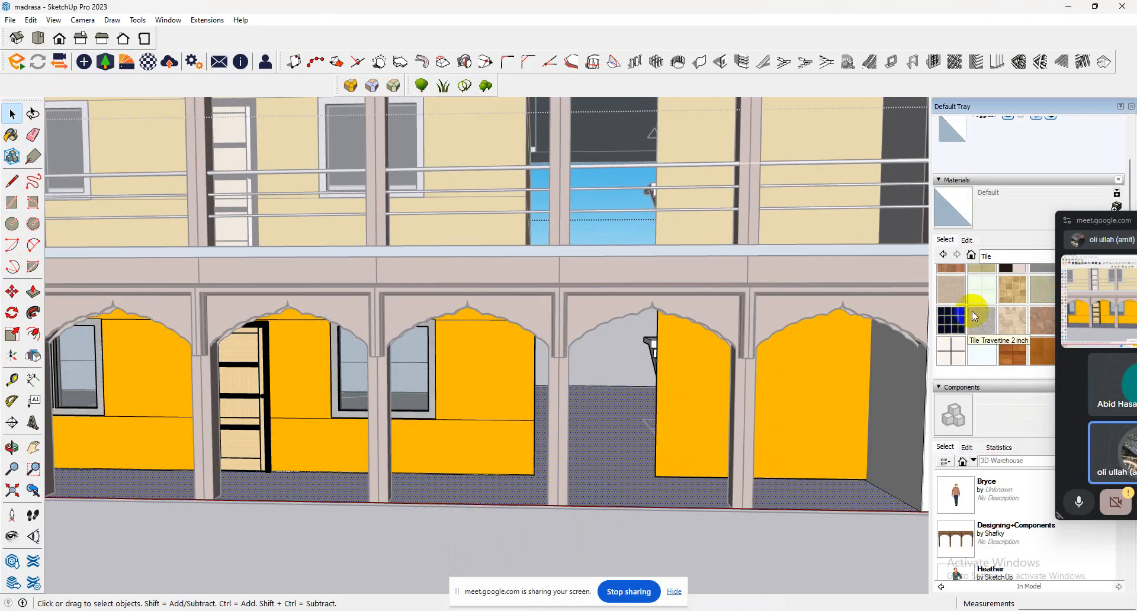
{"action": "left_click", "coordinate": [1006, 308]}
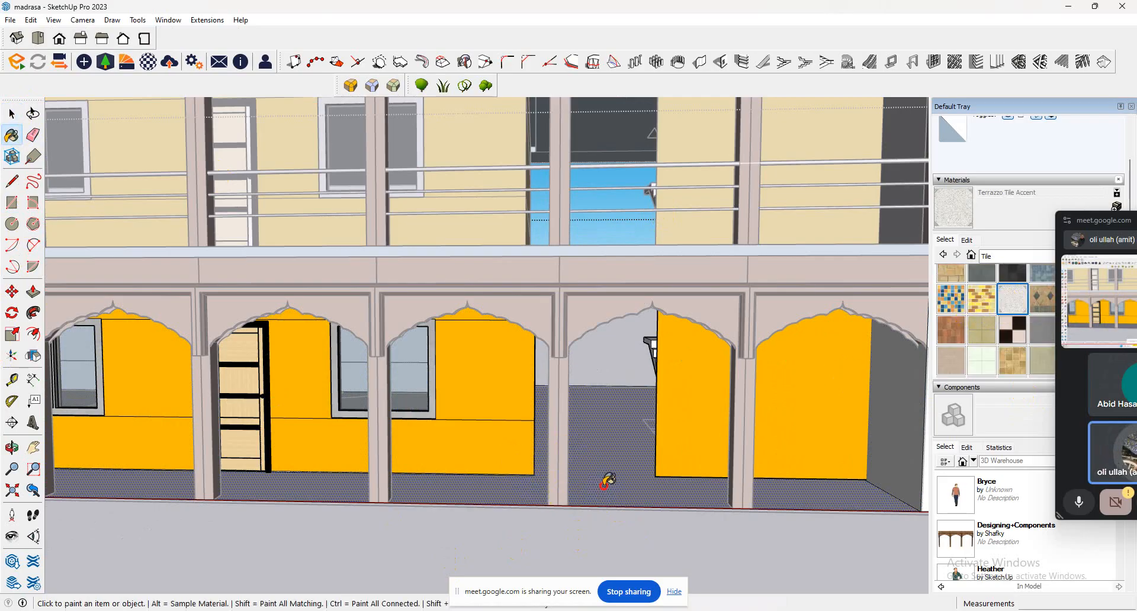
{"action": "left_click", "coordinate": [605, 481]}
Leave the ground-floor group, open the upper-storeys group and select all the connected geometry around the corridor floor.
{"action": "middle_click_drag", "start_coordinate": [602, 475], "coordinate": [602, 524]}
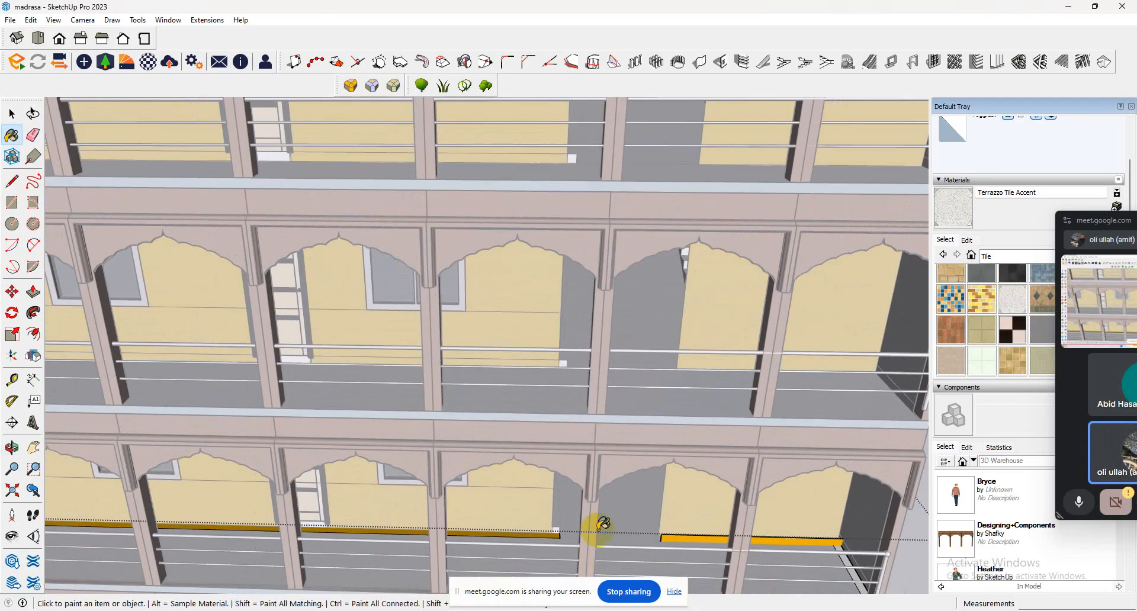
{"action": "scroll", "coordinate": [603, 524], "scroll_direction": "down", "scroll_amount": 6}
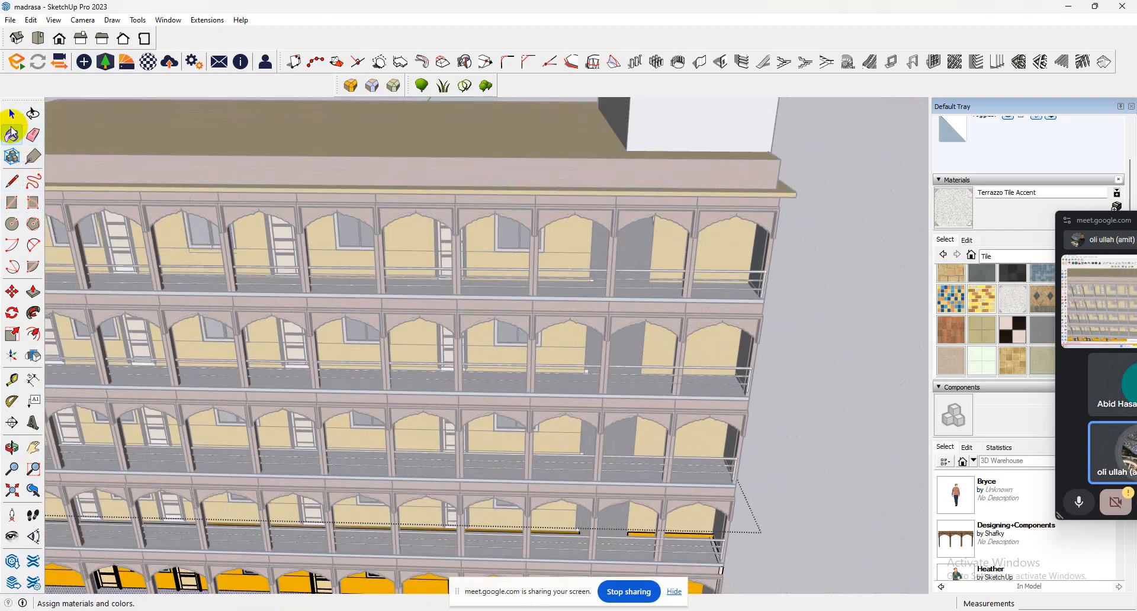
{"action": "left_click", "coordinate": [12, 113]}
{"action": "left_click", "coordinate": [772, 202]}
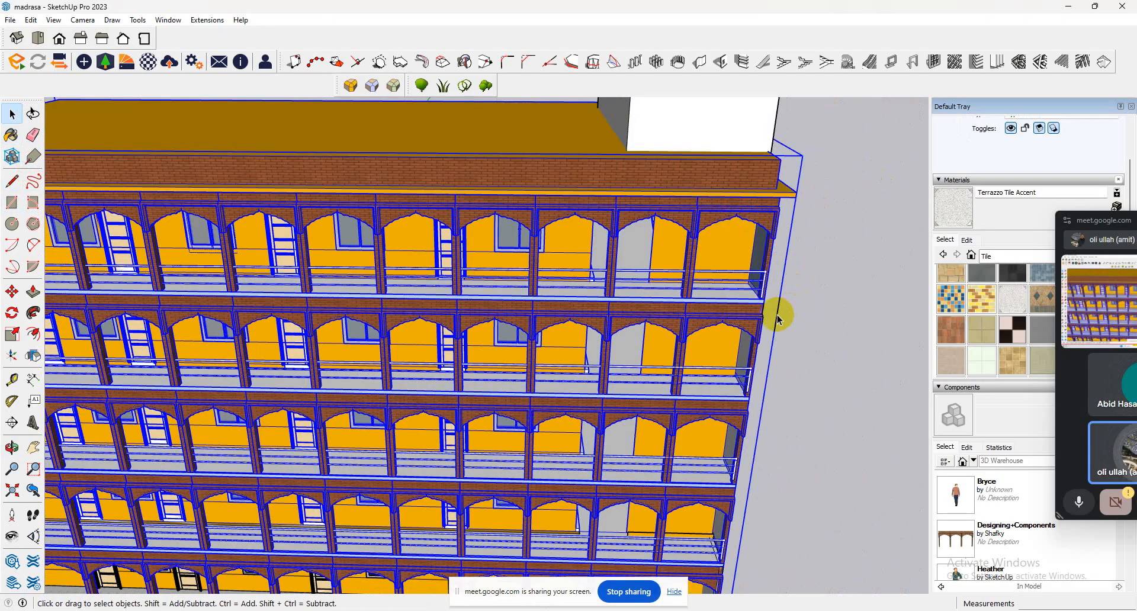
{"action": "scroll", "coordinate": [756, 312], "scroll_direction": "up", "scroll_amount": 6}
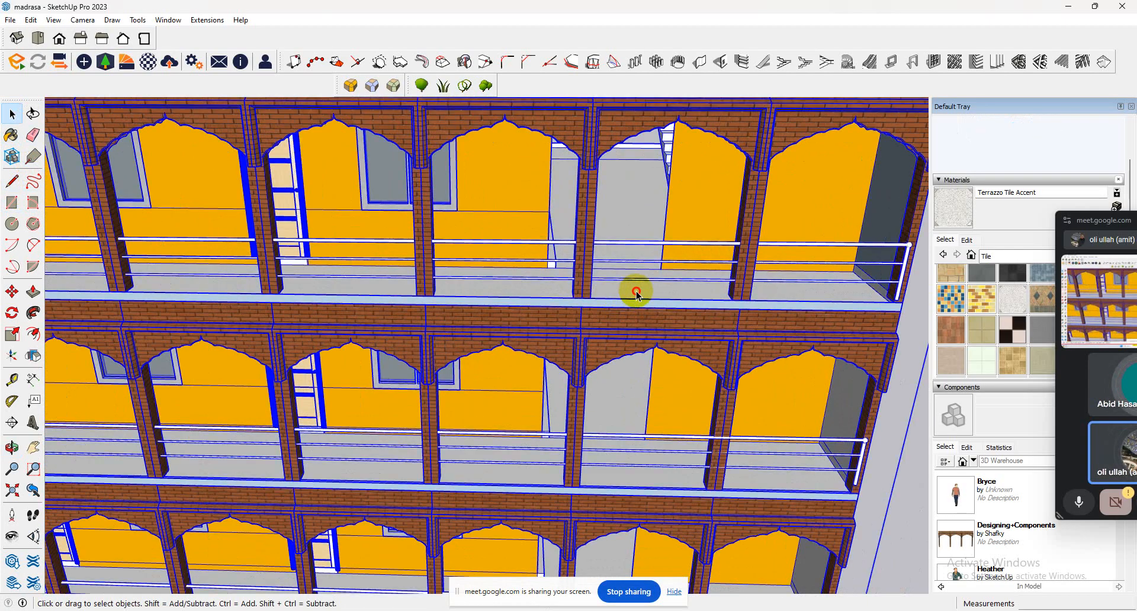
{"action": "triple_click", "coordinate": [637, 291]}
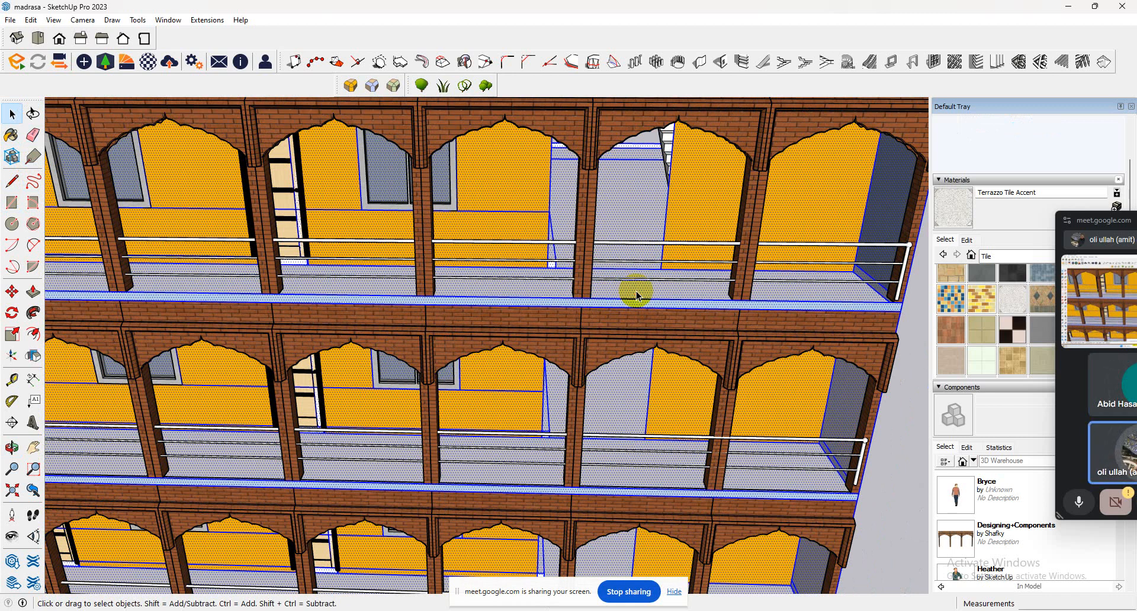
Try to paint the selected upper-storey geometry with Terrazzo Tile Accent and undo the paint.
{"action": "left_click", "coordinate": [12, 135]}
{"action": "left_click", "coordinate": [563, 288]}
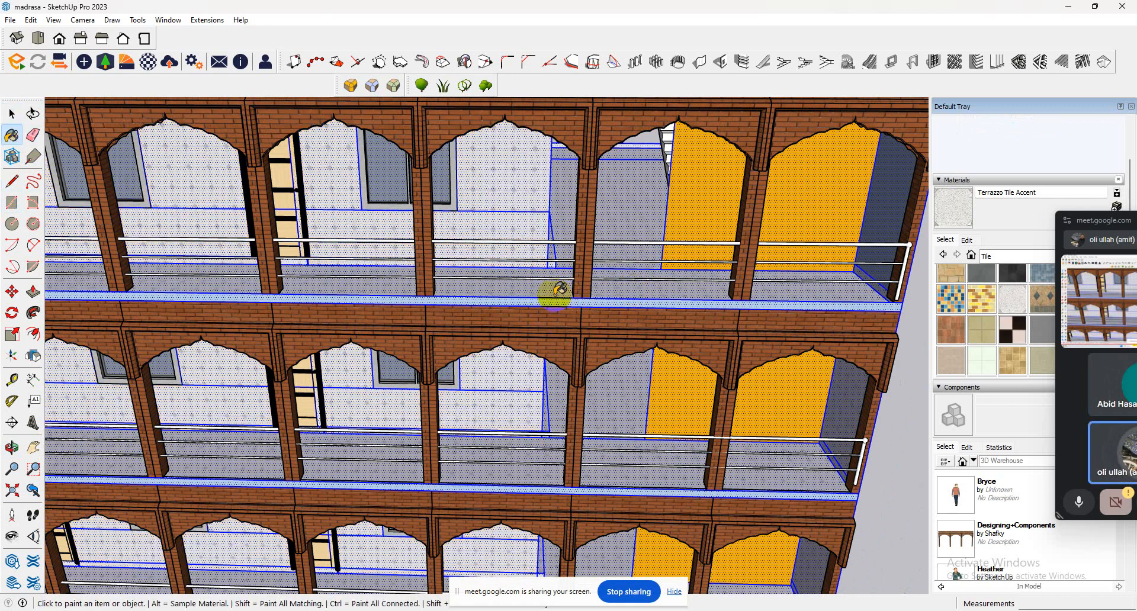
{"action": "key", "text": "ctrl"}
{"action": "key", "text": "shift"}
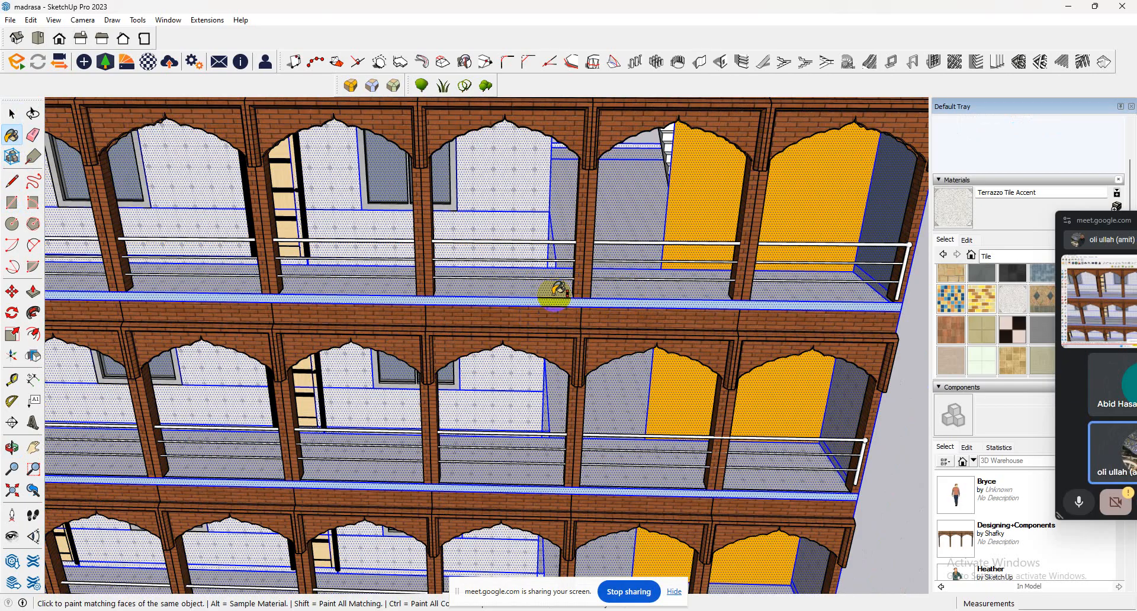
{"action": "left_click", "coordinate": [690, 291], "text": "ctrl+shift"}
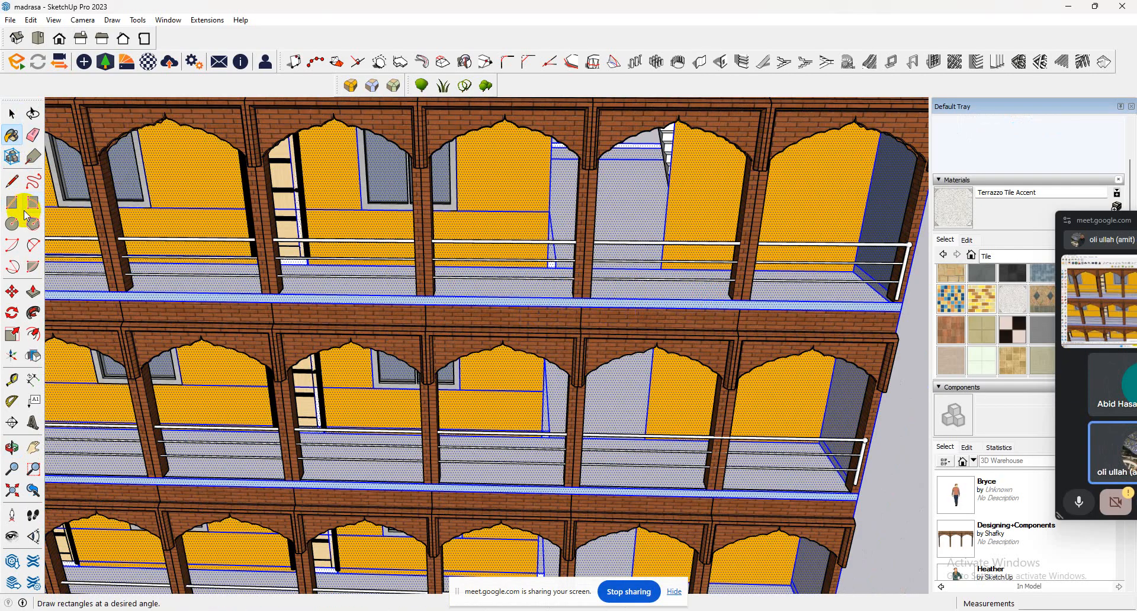
Select only the upper corridor's floor face and paint the corridor floor with Terrazzo Tile Accent.
{"action": "left_click", "coordinate": [12, 113]}
{"action": "left_click", "coordinate": [616, 231]}
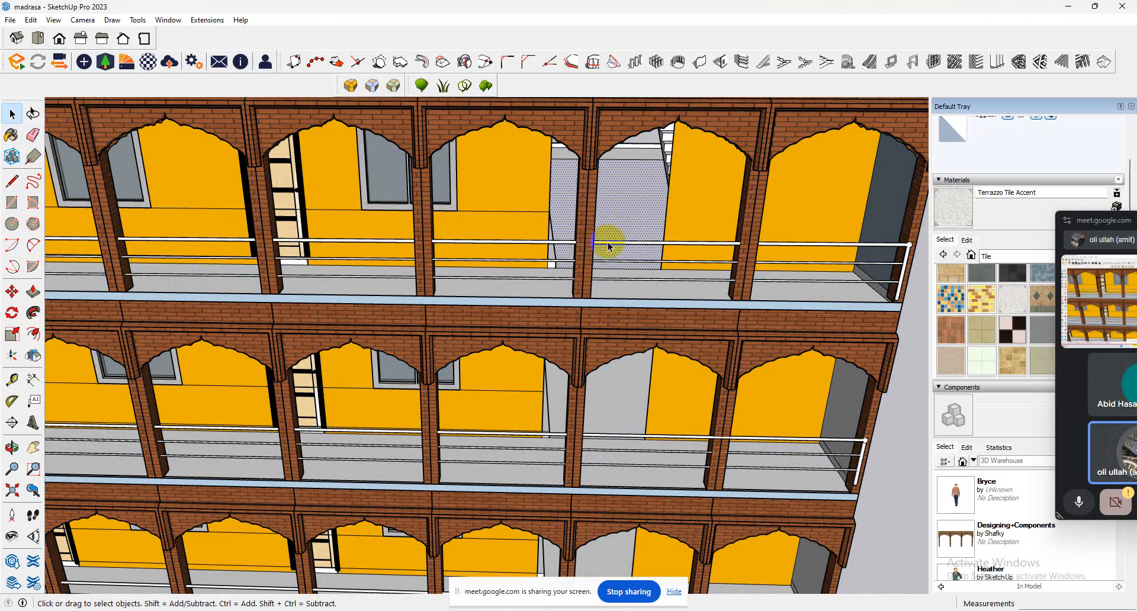
{"action": "left_click", "coordinate": [633, 285]}
{"action": "double_click", "coordinate": [631, 288]}
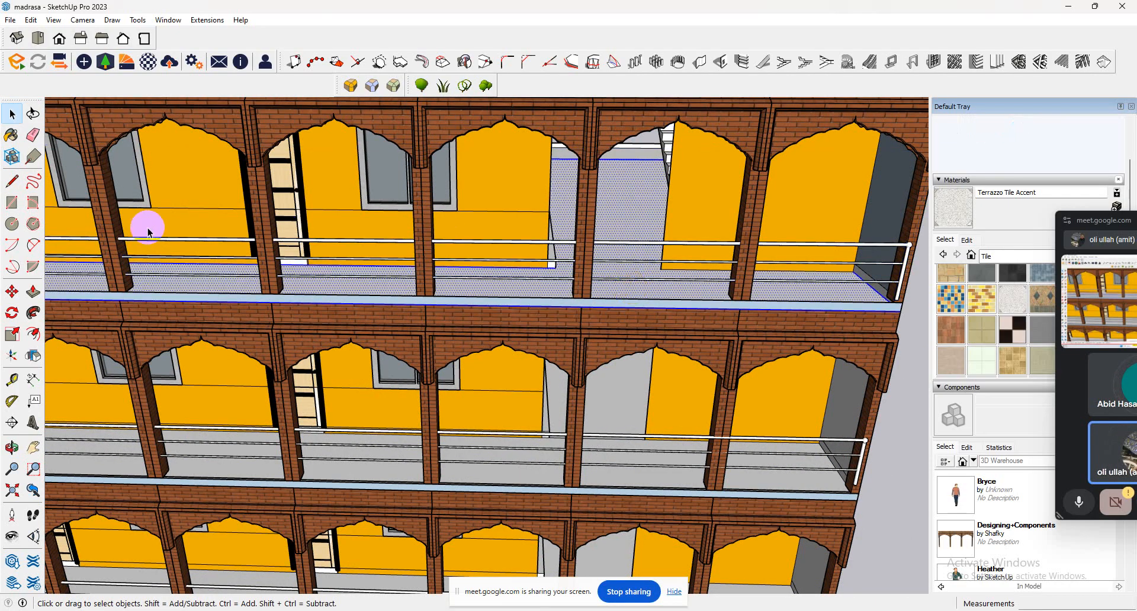
{"action": "left_click", "coordinate": [12, 135]}
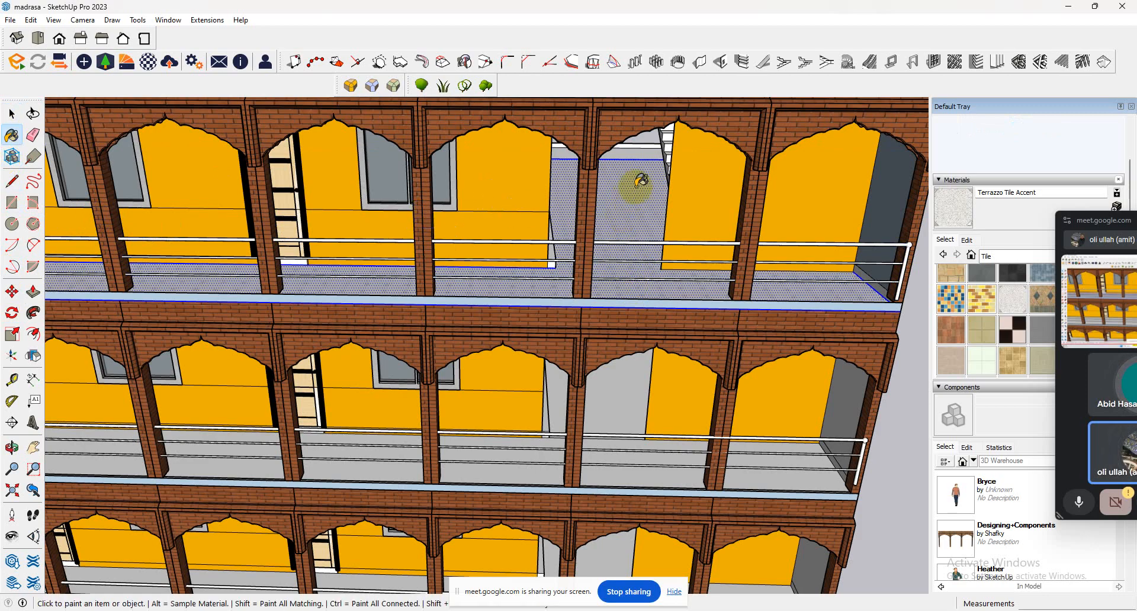
{"action": "mouse_move", "coordinate": [636, 187]}
{"action": "middle_mouse_down"}
{"action": "mouse_move", "coordinate": [827, 147]}
{"action": "mouse_move", "coordinate": [762, 160]}
{"action": "middle_mouse_up"}
{"action": "scroll", "coordinate": [814, 261], "scroll_direction": "up", "scroll_amount": 1}
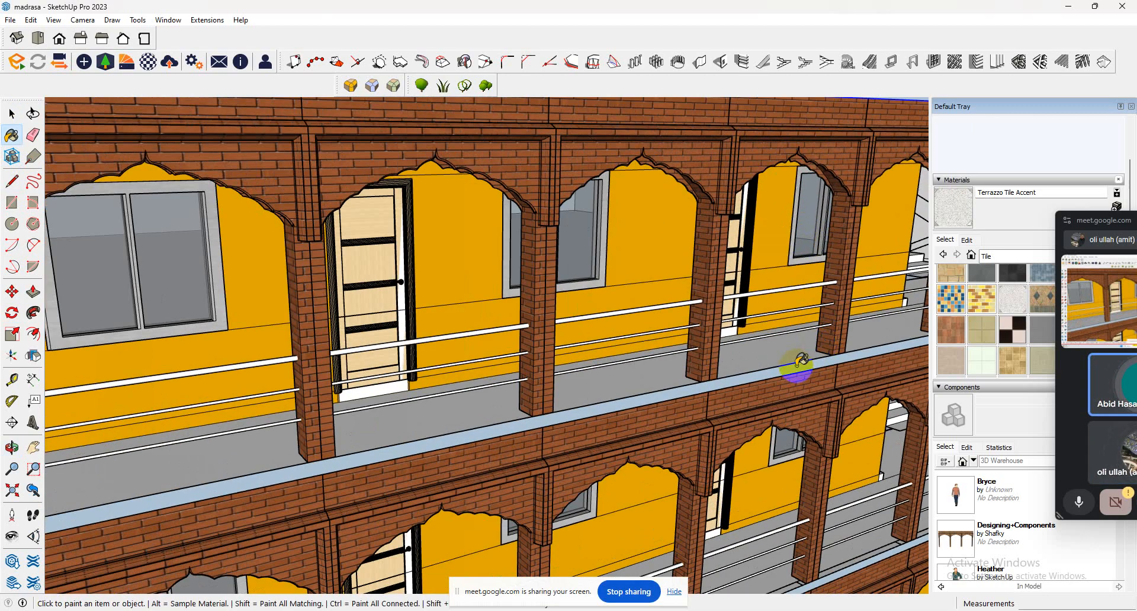
{"action": "left_click", "coordinate": [779, 358]}
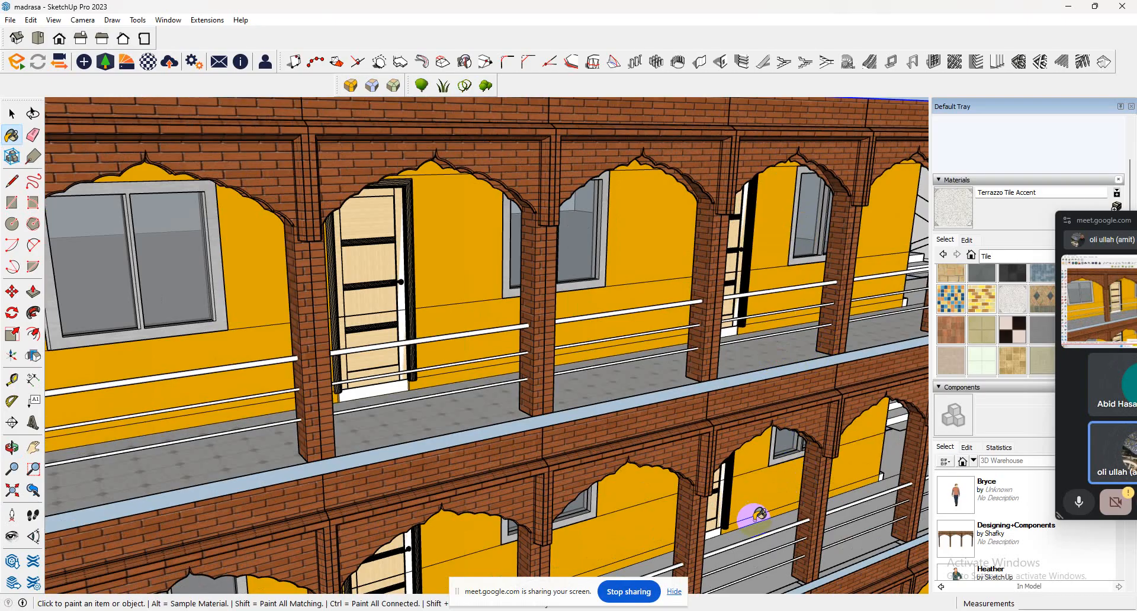
Paint the front slab edges of the upper storeys with Terrazzo Tile Accent.
{"action": "scroll", "coordinate": [665, 343], "scroll_direction": "down", "scroll_amount": 6}
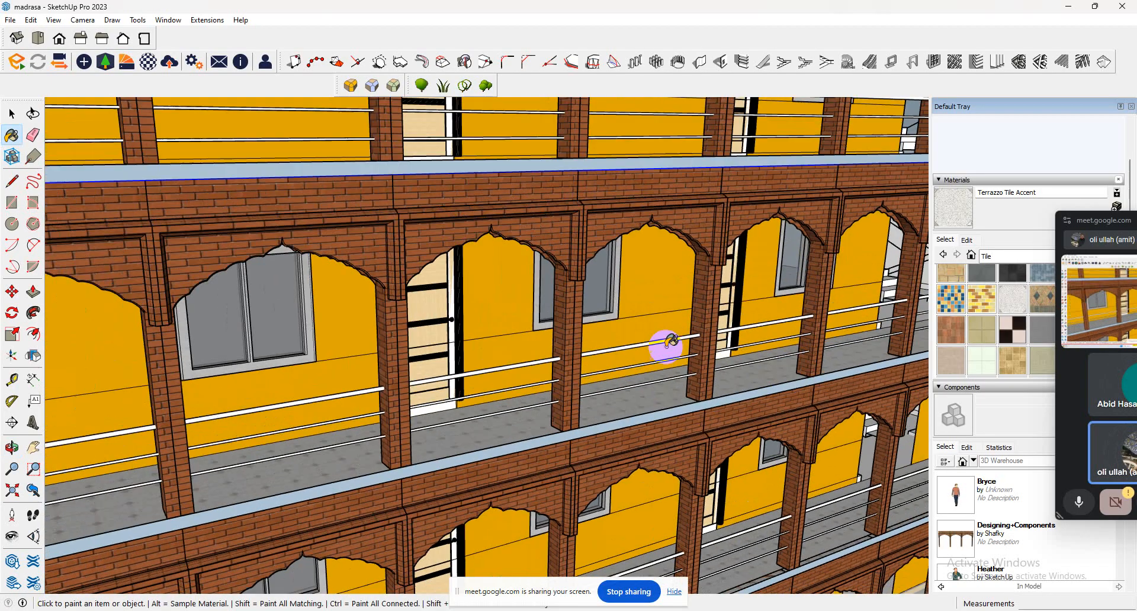
{"action": "scroll", "coordinate": [764, 521], "scroll_direction": "up", "scroll_amount": 5}
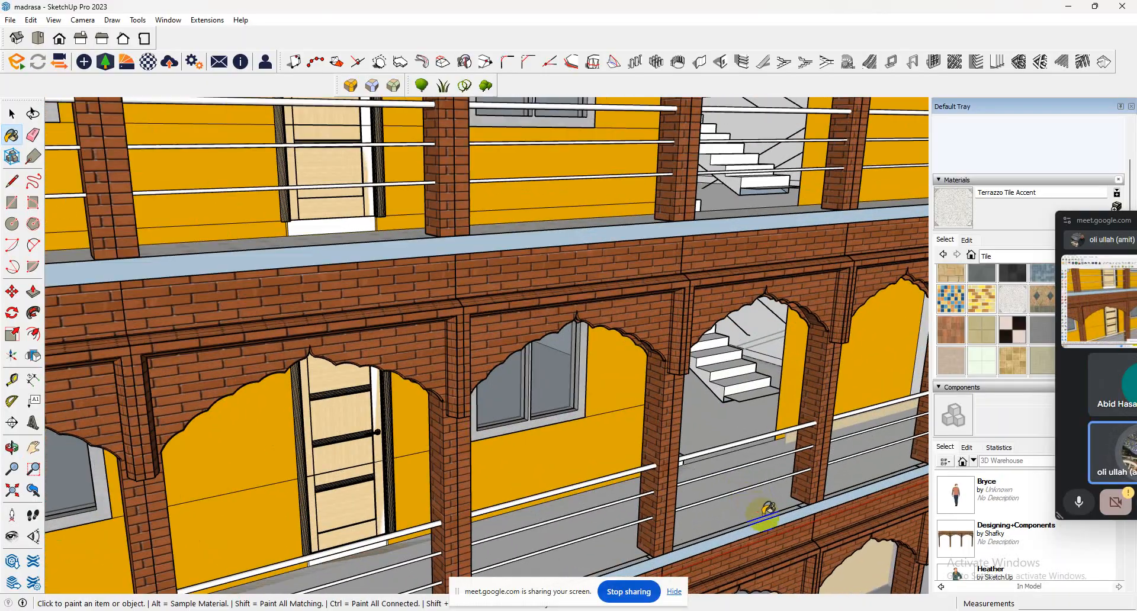
{"action": "left_click", "coordinate": [767, 518]}
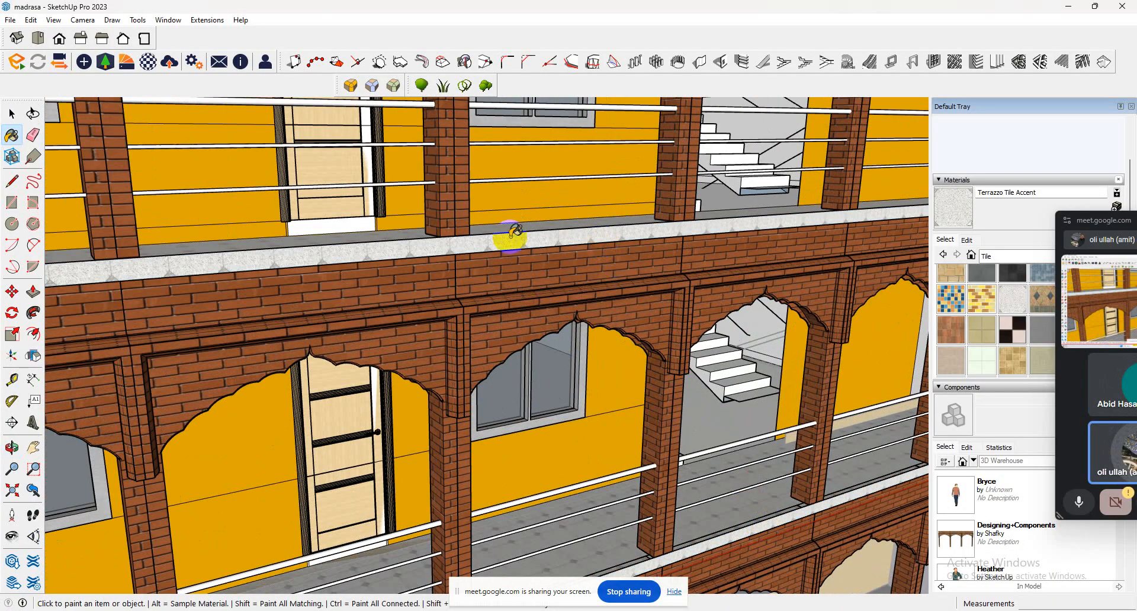
{"action": "scroll", "coordinate": [515, 231], "scroll_direction": "down", "scroll_amount": 10}
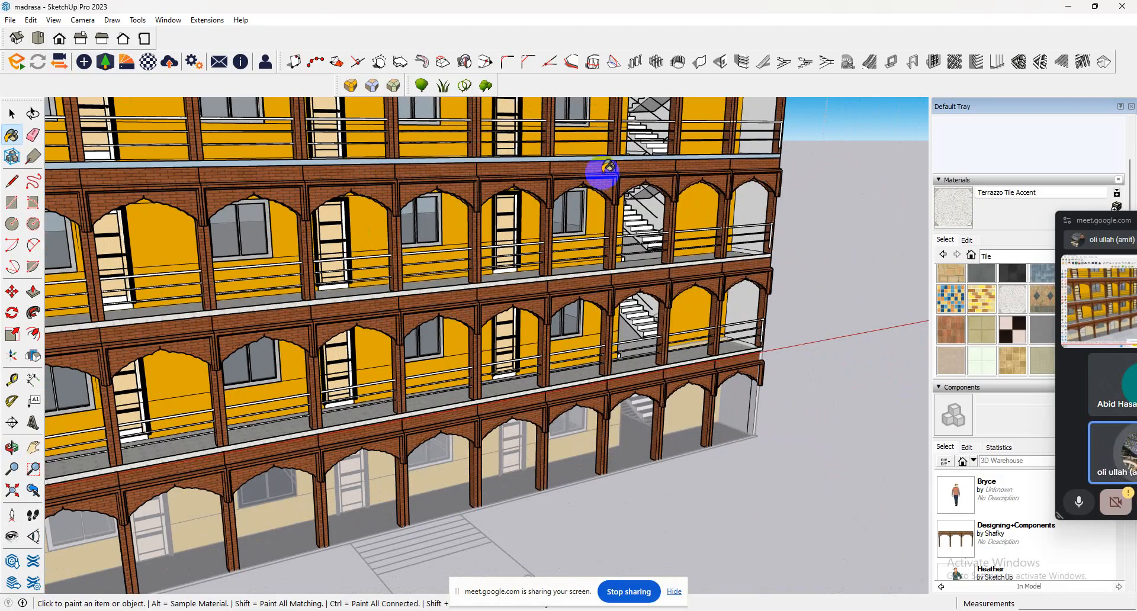
{"action": "scroll", "coordinate": [632, 148], "scroll_direction": "up", "scroll_amount": 6}
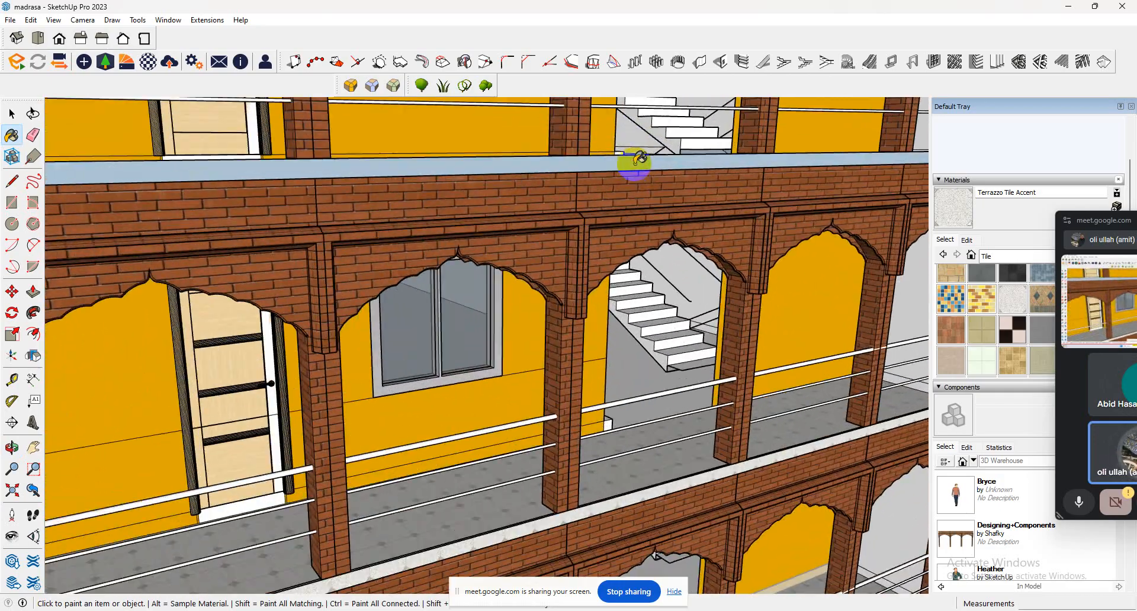
{"action": "scroll", "coordinate": [586, 193], "scroll_direction": "down", "scroll_amount": 8}
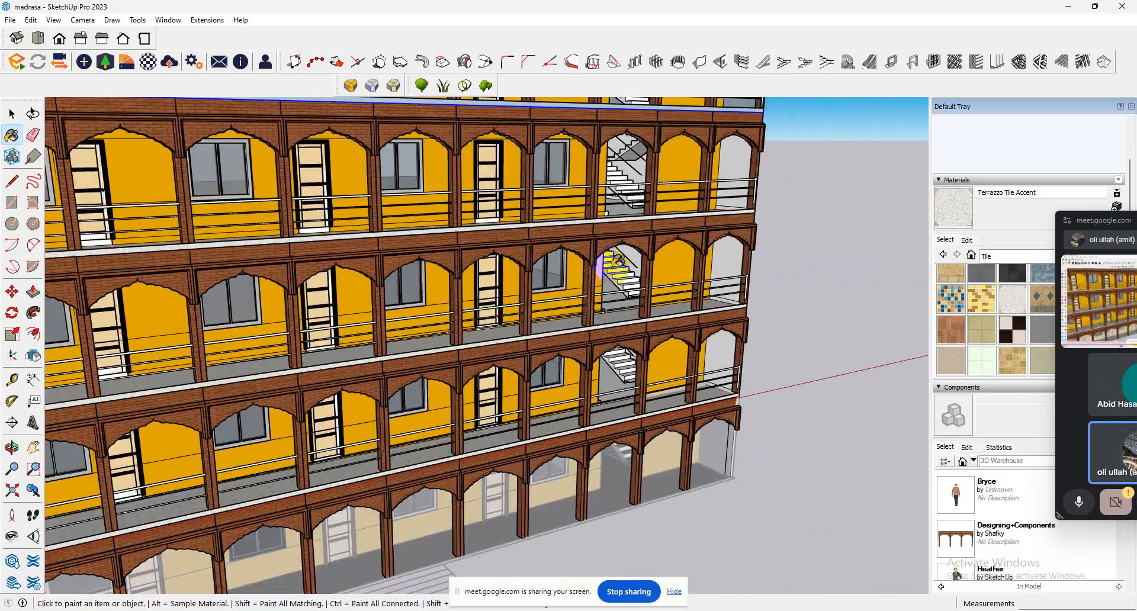
{"action": "scroll", "coordinate": [548, 178], "scroll_direction": "up", "scroll_amount": 8}
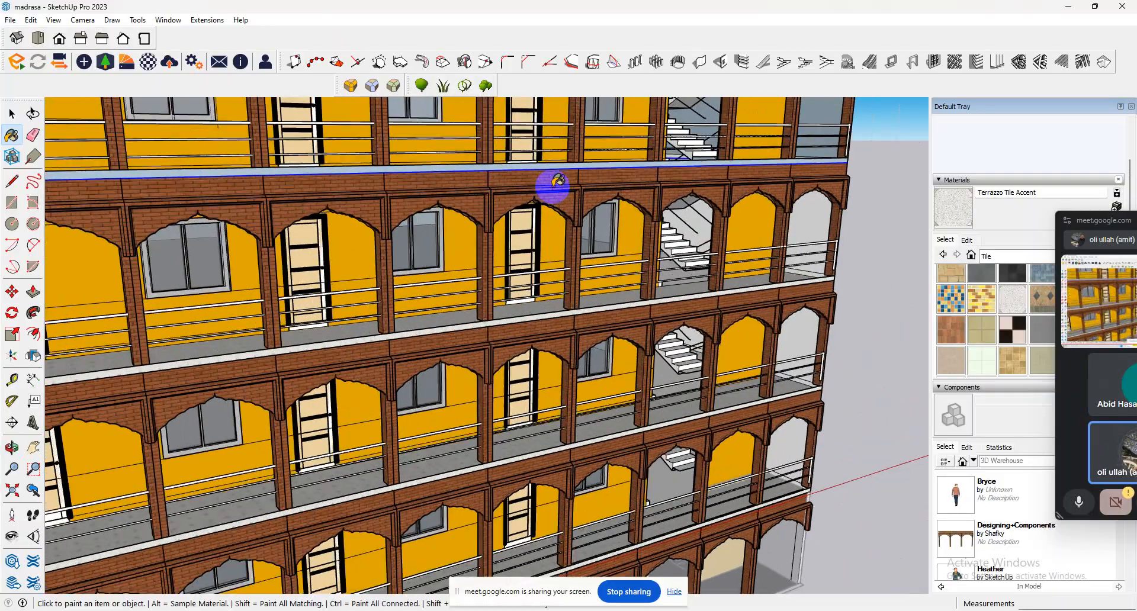
{"action": "scroll", "coordinate": [546, 158], "scroll_direction": "down", "scroll_amount": 10}
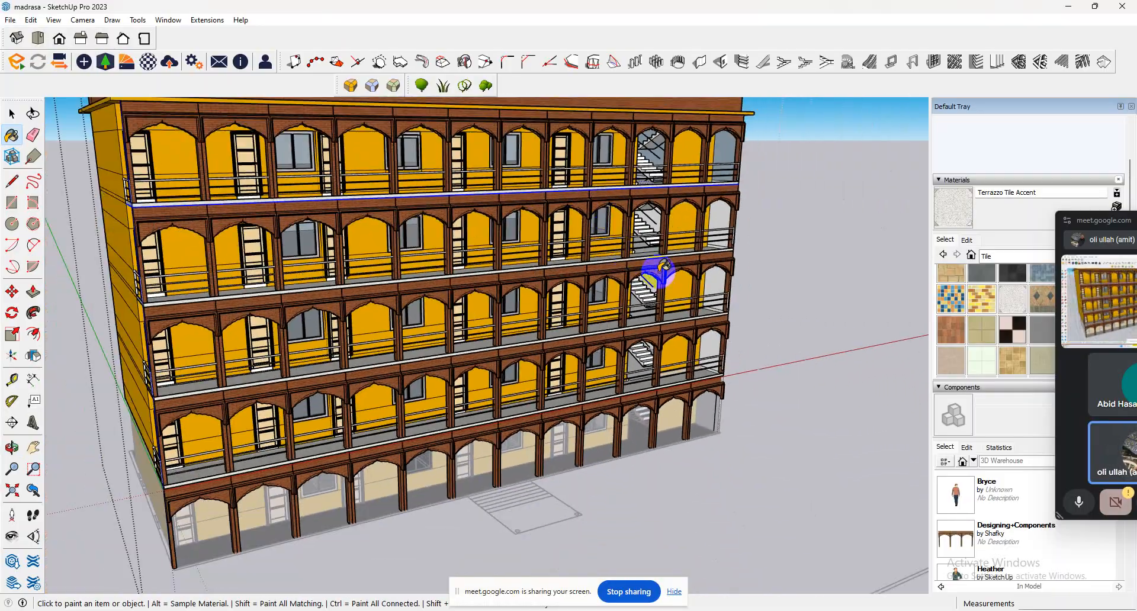
Open the ground-floor group and extrude the underside of its base slab 2' 6" downward to form a plinth.
{"action": "middle_click_drag", "start_coordinate": [655, 272], "coordinate": [332, 231]}
{"action": "left_click", "coordinate": [12, 113]}
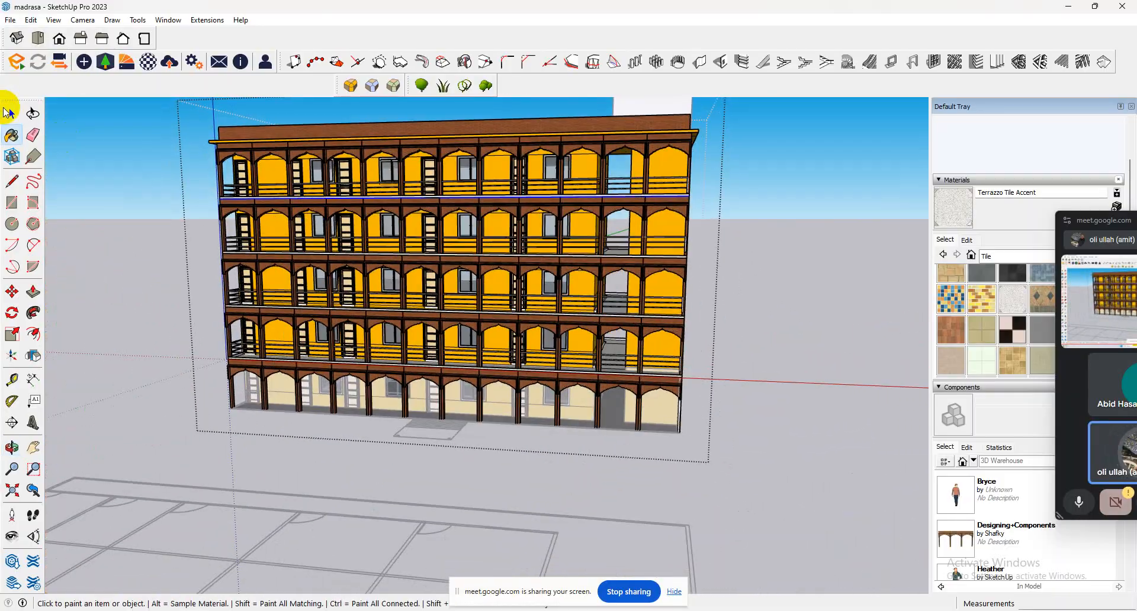
{"action": "left_click", "coordinate": [637, 379]}
{"action": "scroll", "coordinate": [614, 332], "scroll_direction": "up", "scroll_amount": 8}
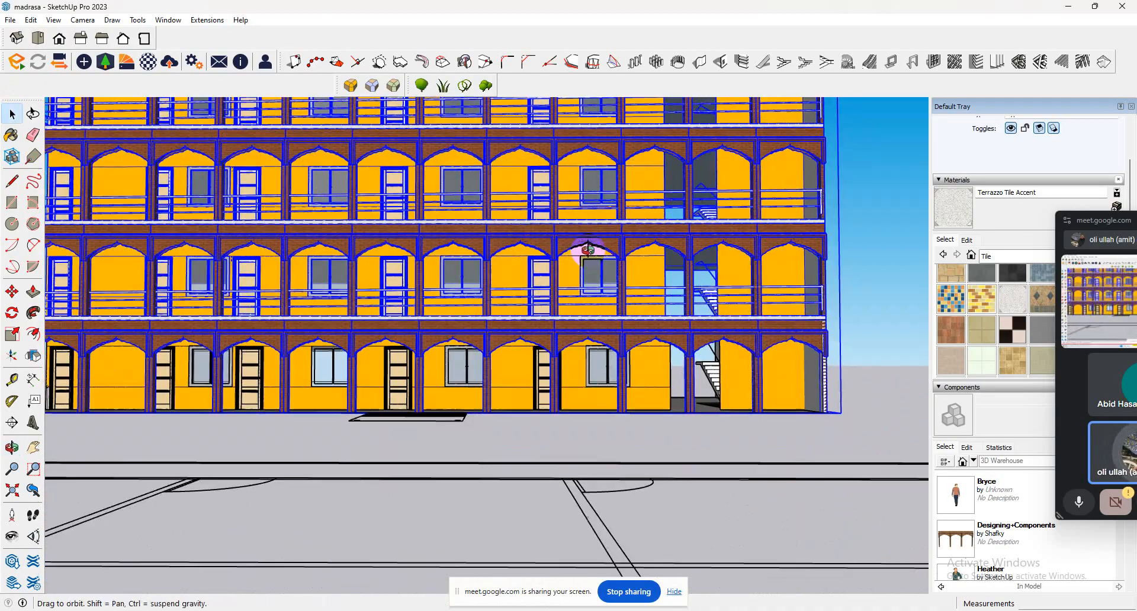
{"action": "middle_click_drag", "start_coordinate": [588, 249], "coordinate": [589, 356]}
{"action": "scroll", "coordinate": [620, 398], "scroll_direction": "up", "scroll_amount": 5}
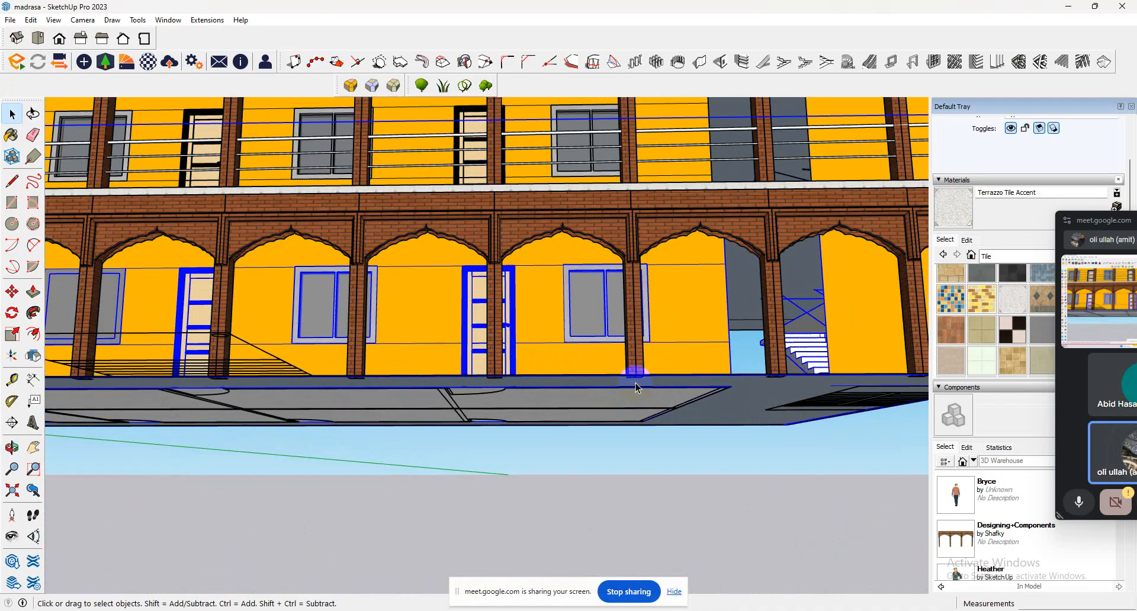
{"action": "scroll", "coordinate": [635, 387], "scroll_direction": "up", "scroll_amount": 5}
{"action": "middle_click_drag", "start_coordinate": [635, 388], "coordinate": [642, 309]}
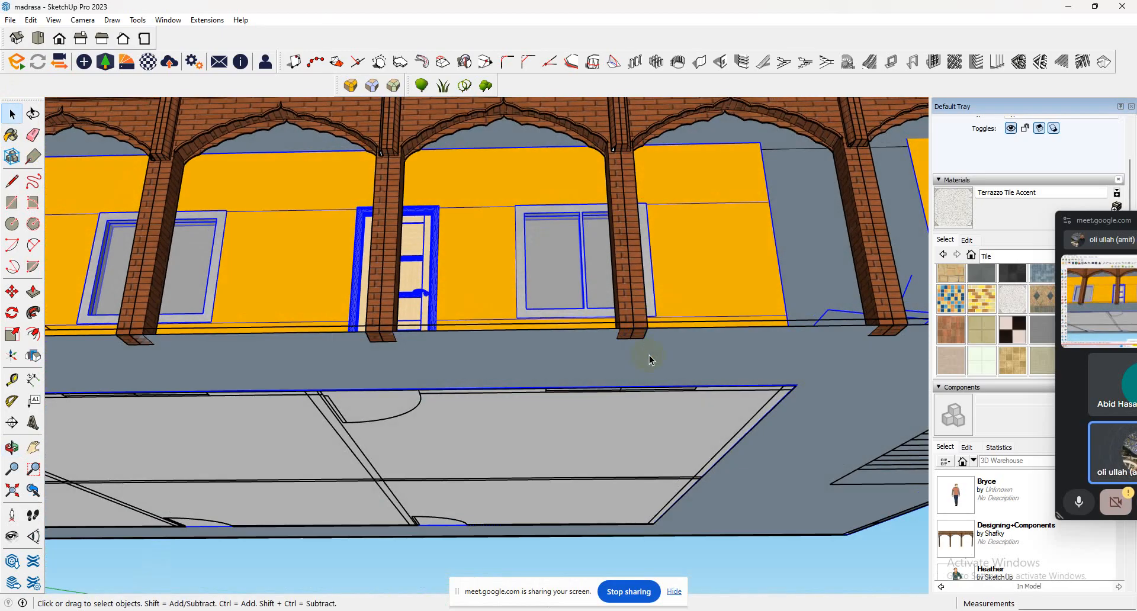
{"action": "double_click", "coordinate": [649, 355]}
{"action": "triple_click", "coordinate": [649, 356]}
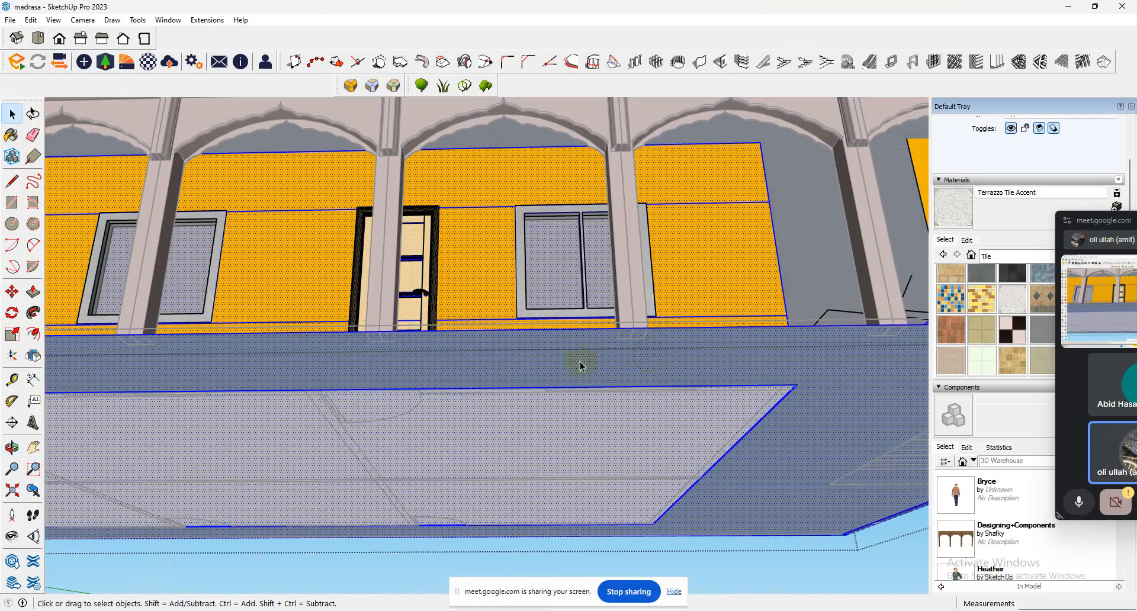
{"action": "left_click", "coordinate": [33, 292]}
{"action": "left_click", "coordinate": [427, 394]}
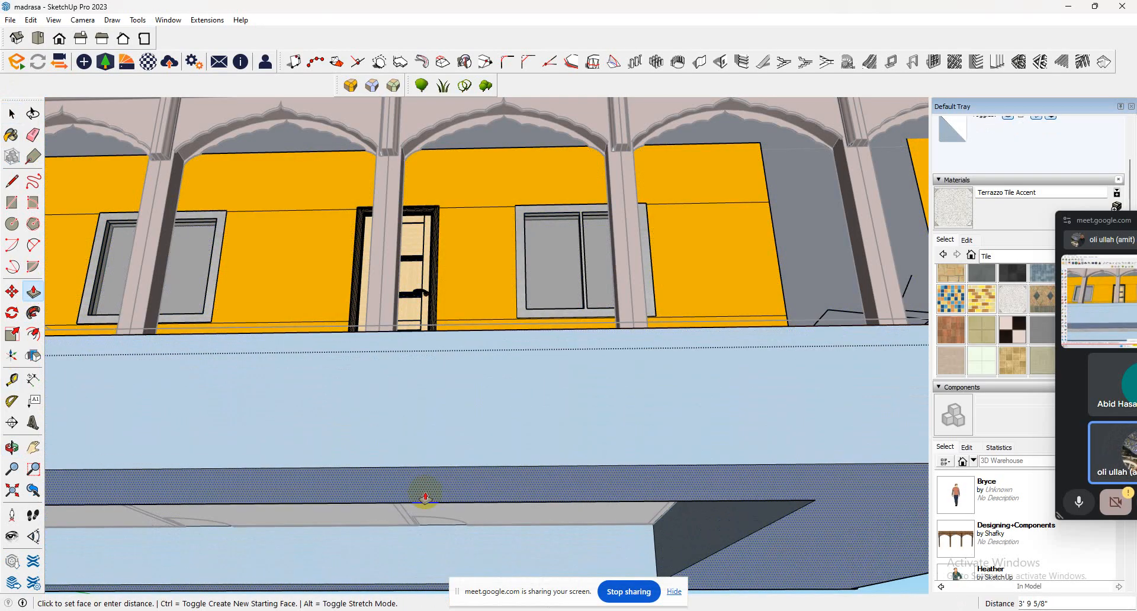
{"action": "key", "text": "Return"}
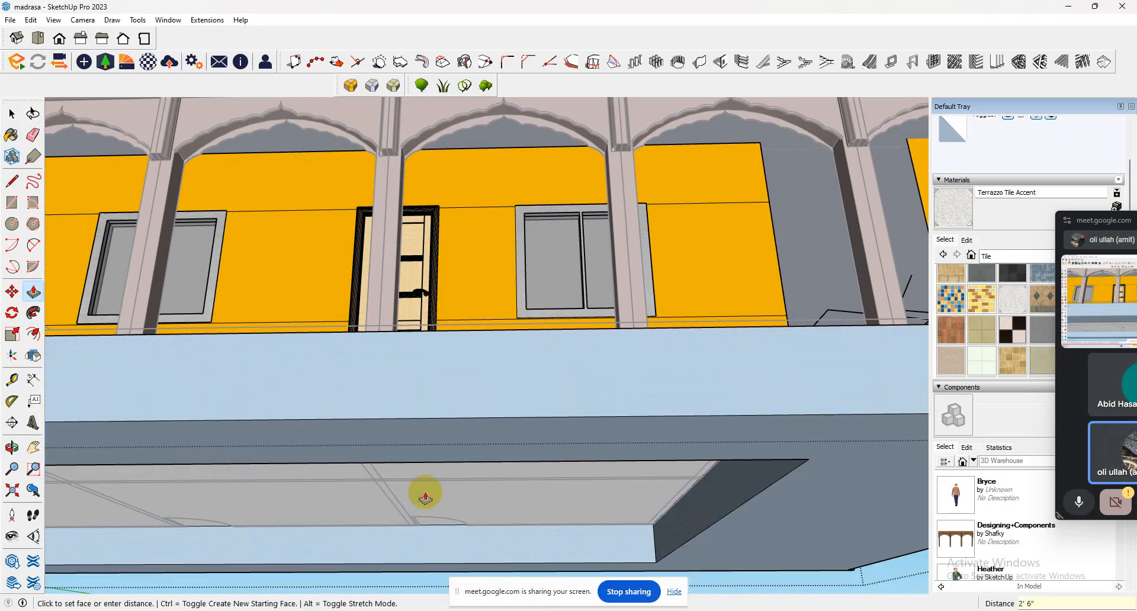
Push the ground floor's end-wall face inward by 5".
{"action": "scroll", "coordinate": [454, 476], "scroll_direction": "down", "scroll_amount": 5}
{"action": "middle_click_drag", "start_coordinate": [594, 388], "coordinate": [621, 588]}
{"action": "left_click", "coordinate": [596, 551]}
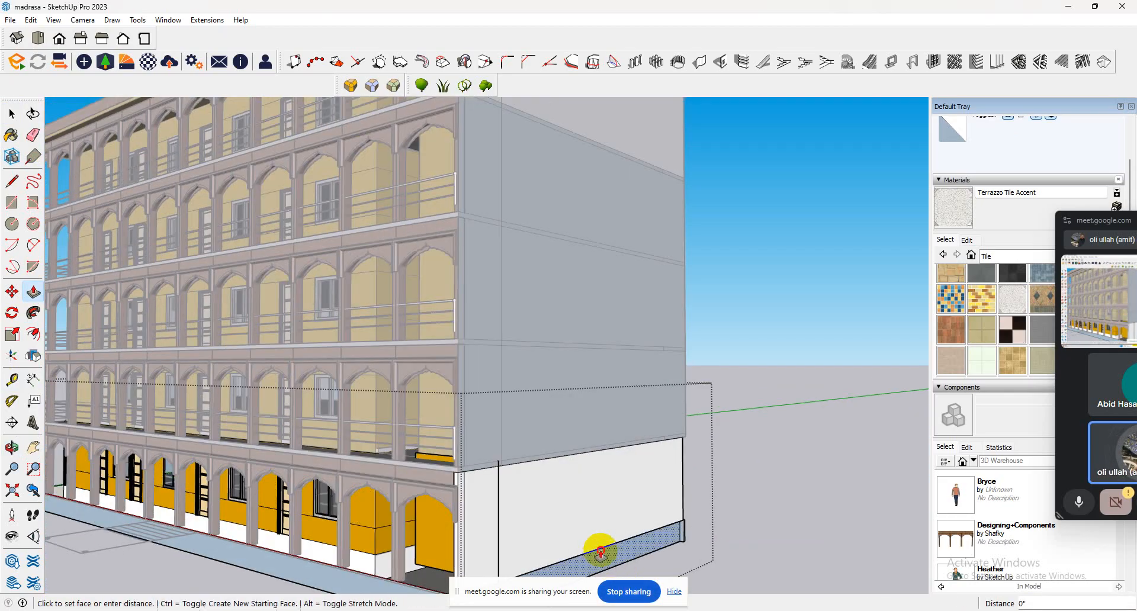
{"action": "left_click", "coordinate": [643, 536]}
Paint the plinth's front face with Terrazzo Tile Accent and leave the ground-floor group.
{"action": "scroll", "coordinate": [556, 501], "scroll_direction": "down", "scroll_amount": 4}
{"action": "scroll", "coordinate": [555, 501], "scroll_direction": "down", "scroll_amount": 1}
{"action": "middle_click_drag", "start_coordinate": [533, 521], "coordinate": [894, 508]}
{"action": "scroll", "coordinate": [526, 523], "scroll_direction": "down", "scroll_amount": 1}
{"action": "scroll", "coordinate": [525, 522], "scroll_direction": "down", "scroll_amount": 1}
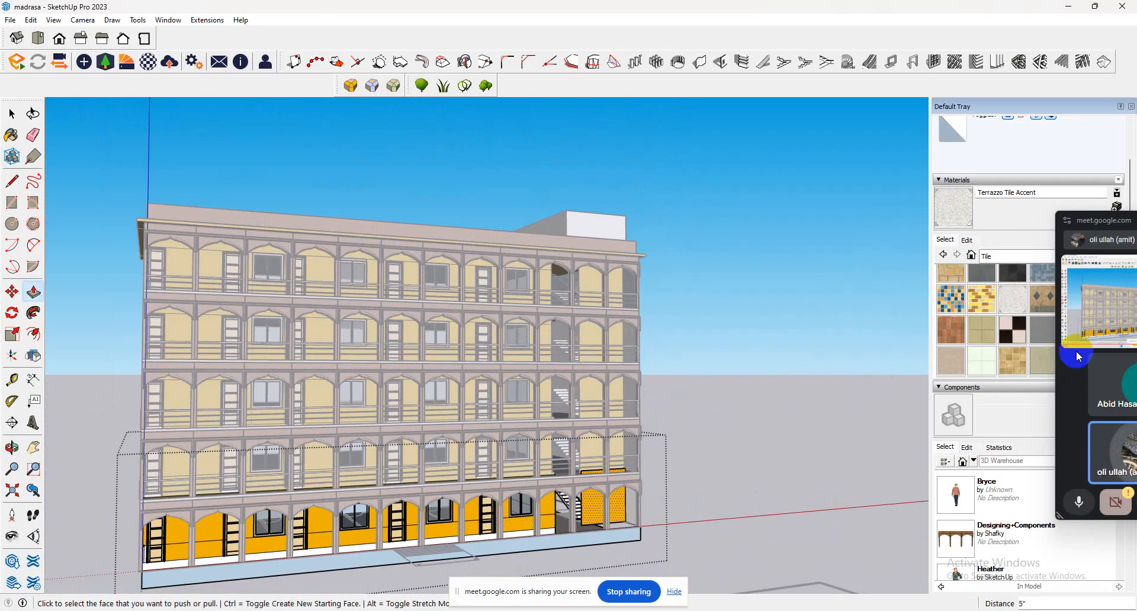
{"action": "left_click", "coordinate": [943, 254]}
{"action": "left_click", "coordinate": [959, 215]}
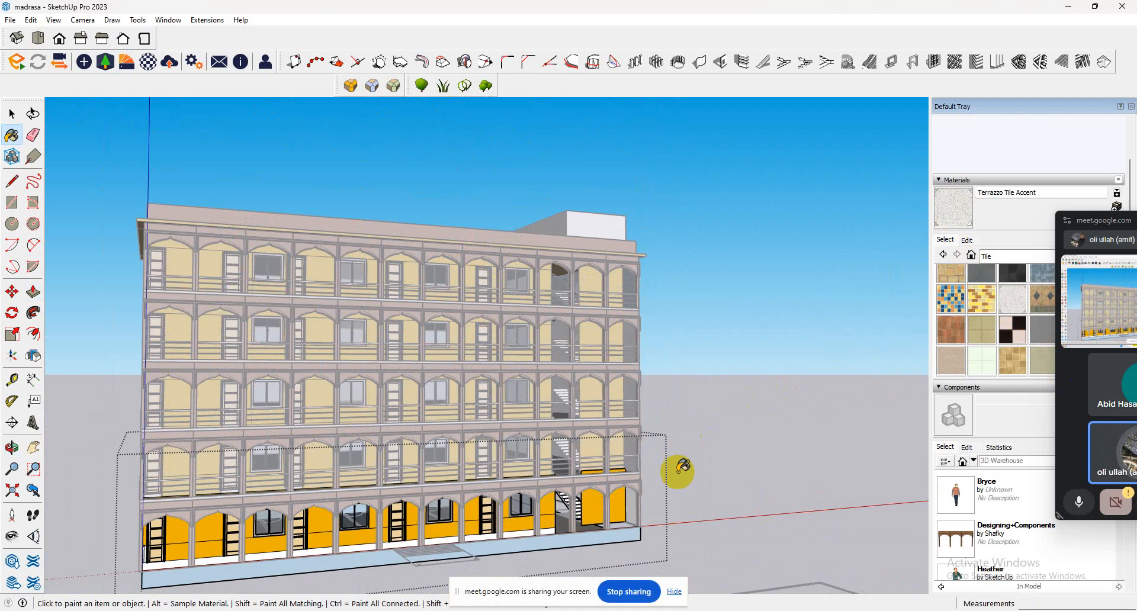
{"action": "left_click", "coordinate": [615, 533]}
{"action": "scroll", "coordinate": [414, 547], "scroll_direction": "up", "scroll_amount": 5}
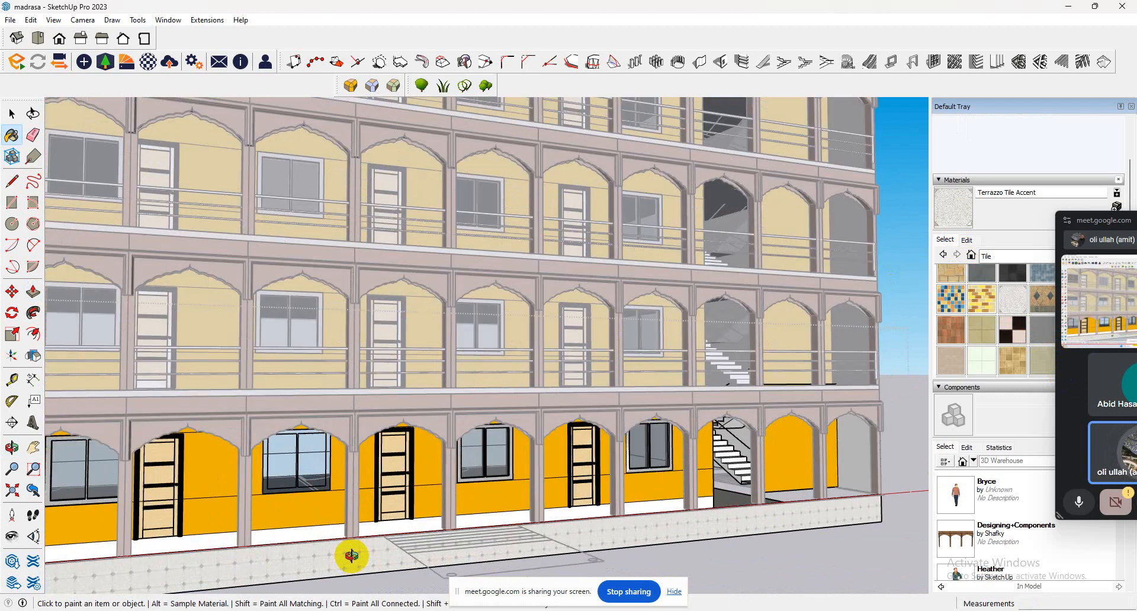
{"action": "scroll", "coordinate": [385, 560], "scroll_direction": "up", "scroll_amount": 3}
{"action": "left_click", "coordinate": [12, 114]}
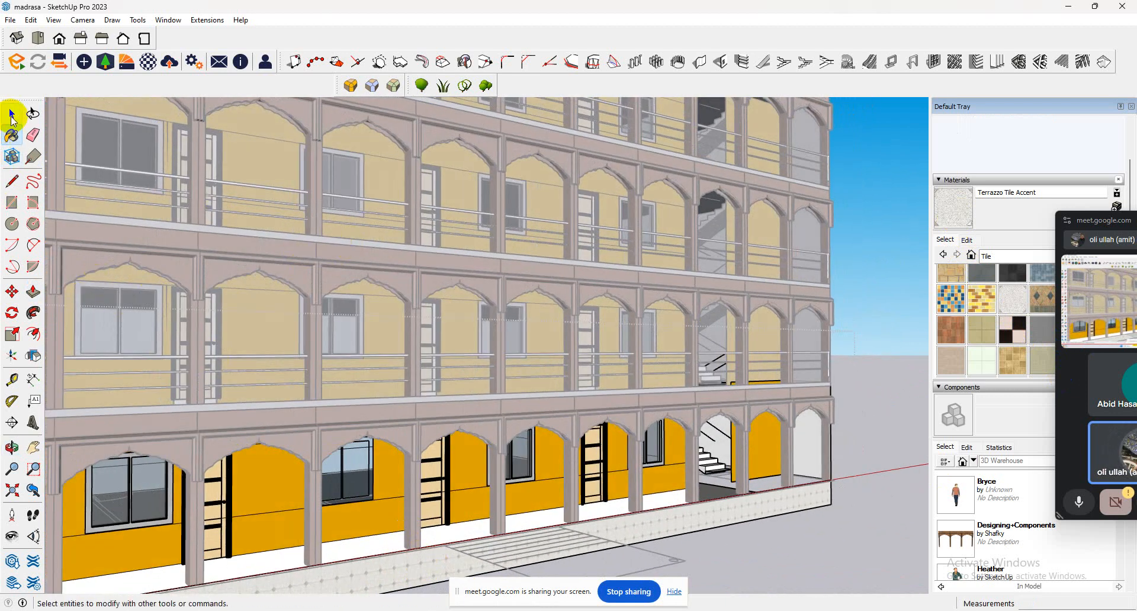
Configure a Type A single-flight staircase with 5 risers in the 1001bit staircase tool and start building it.
{"action": "key", "text": "o"}
{"action": "scroll", "coordinate": [851, 384], "scroll_direction": "up", "scroll_amount": 5}
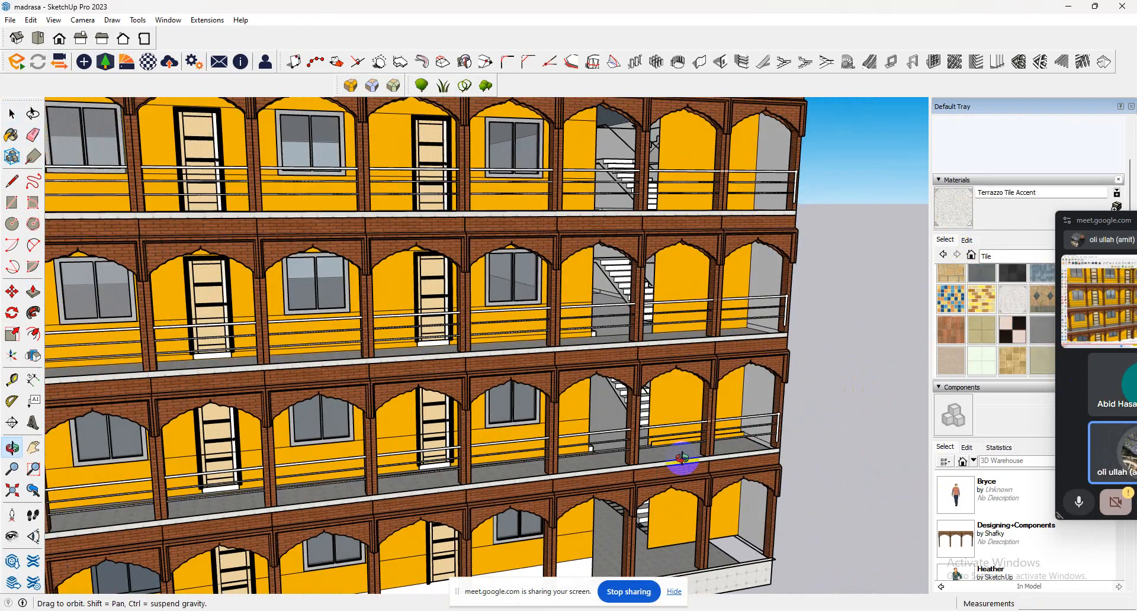
{"action": "left_click_drag", "start_coordinate": [682, 458], "coordinate": [594, 330]}
{"action": "key", "text": "space"}
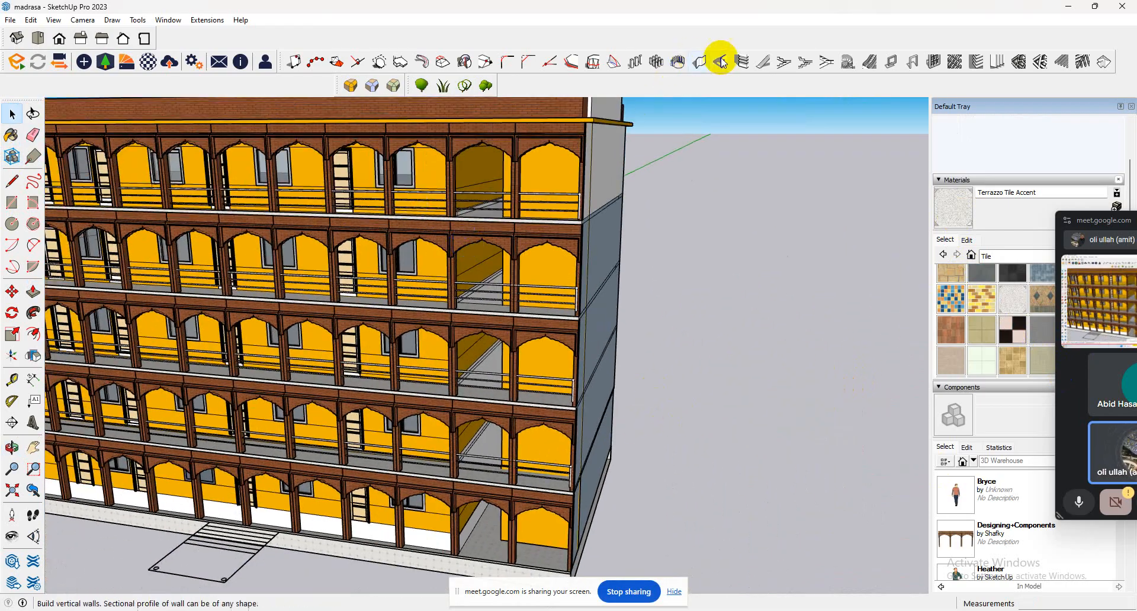
{"action": "left_click", "coordinate": [762, 62]}
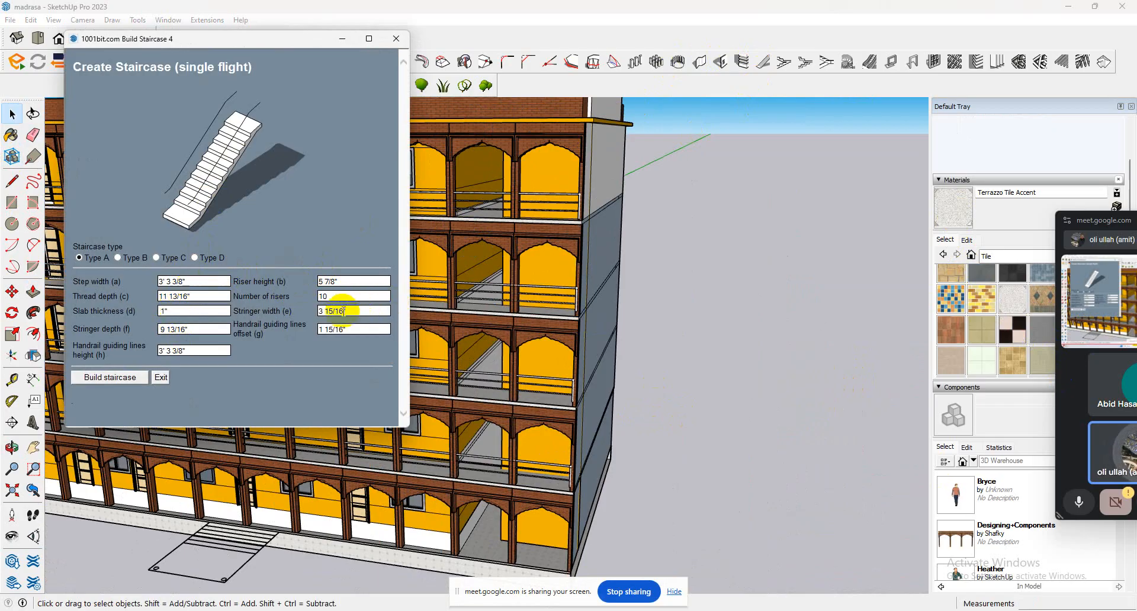
{"action": "left_click_drag", "start_coordinate": [343, 296], "coordinate": [236, 286]}
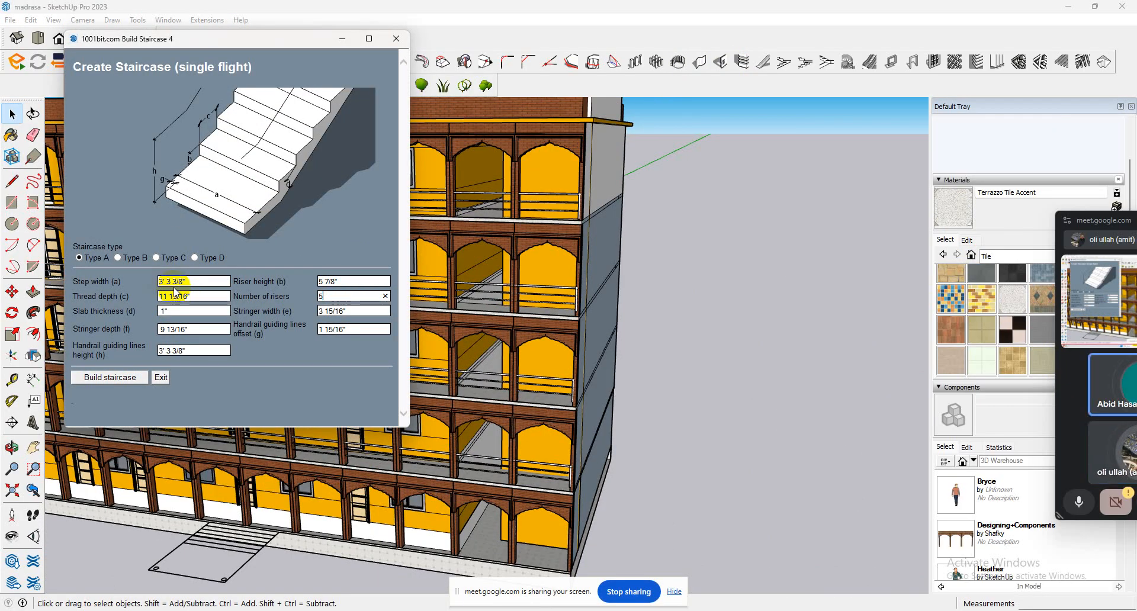
{"action": "left_click", "coordinate": [122, 377]}
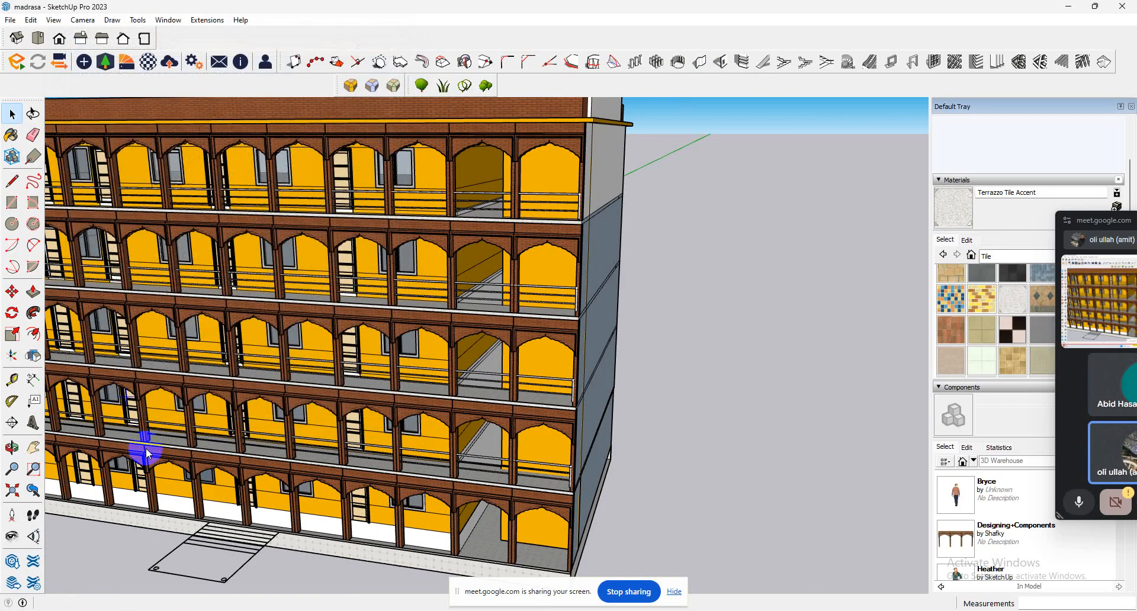
Try to place the single-flight staircase against the plinth at the front entrance steps of the plan.
{"action": "left_click", "coordinate": [218, 523]}
{"action": "middle_click_drag", "start_coordinate": [202, 543], "coordinate": [460, 410]}
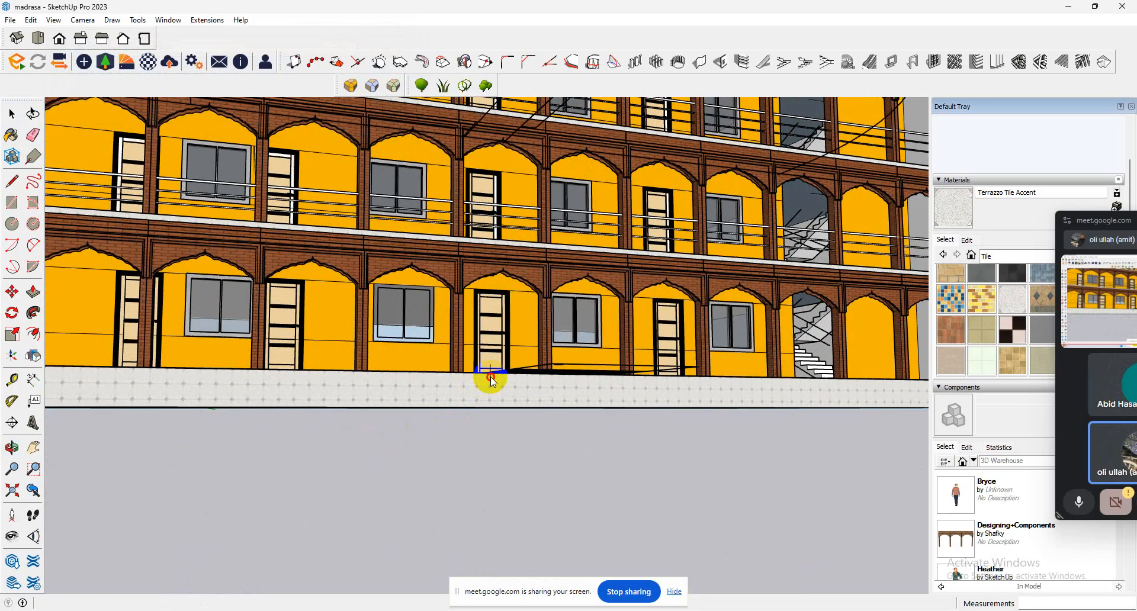
{"action": "middle_click_drag", "start_coordinate": [536, 366], "coordinate": [635, 514]}
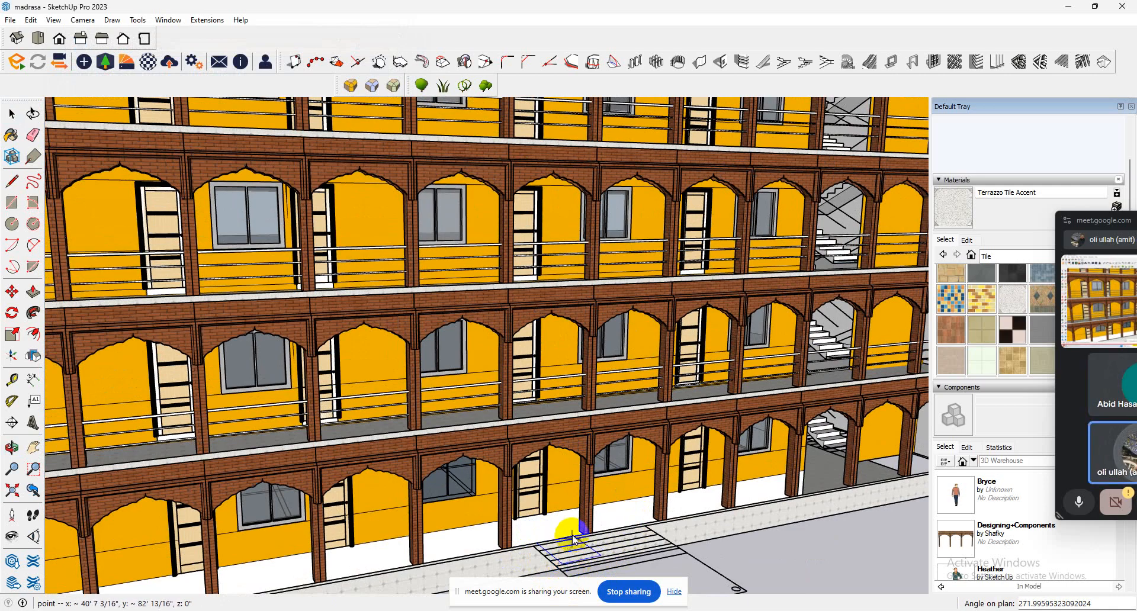
{"action": "scroll", "coordinate": [571, 535], "scroll_direction": "up", "scroll_amount": 3}
{"action": "middle_click_drag", "start_coordinate": [581, 533], "coordinate": [613, 559]}
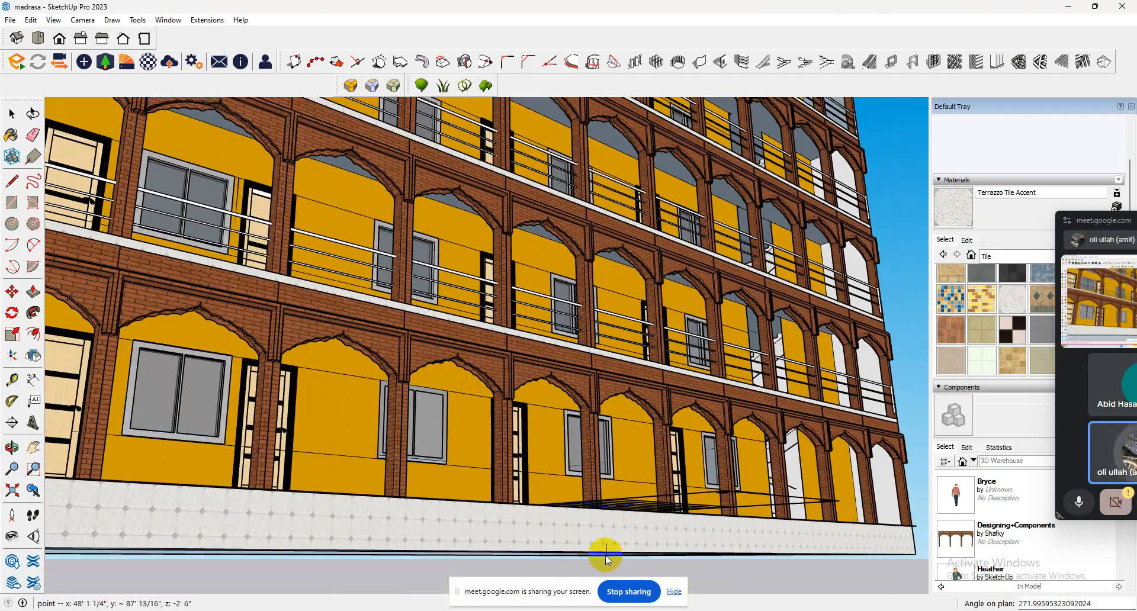
{"action": "middle_click_drag", "start_coordinate": [552, 468], "coordinate": [687, 591]}
{"action": "scroll", "coordinate": [635, 437], "scroll_direction": "down", "scroll_amount": 2}
{"action": "scroll", "coordinate": [574, 417], "scroll_direction": "down", "scroll_amount": 3}
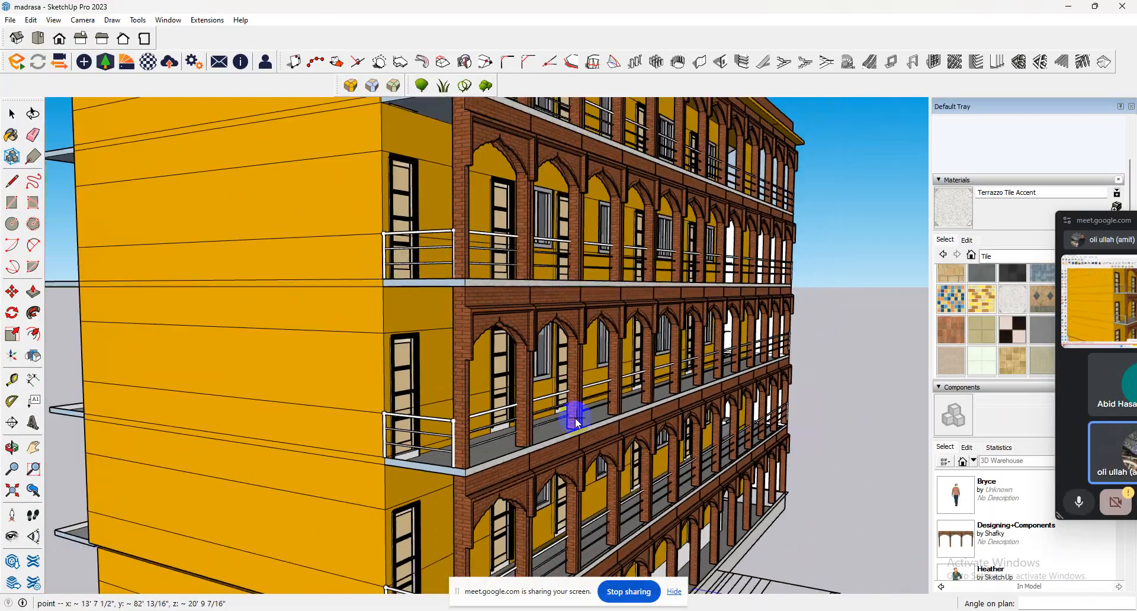
{"action": "middle_click_drag", "start_coordinate": [574, 417], "coordinate": [710, 563]}
{"action": "scroll", "coordinate": [705, 569], "scroll_direction": "up", "scroll_amount": 6}
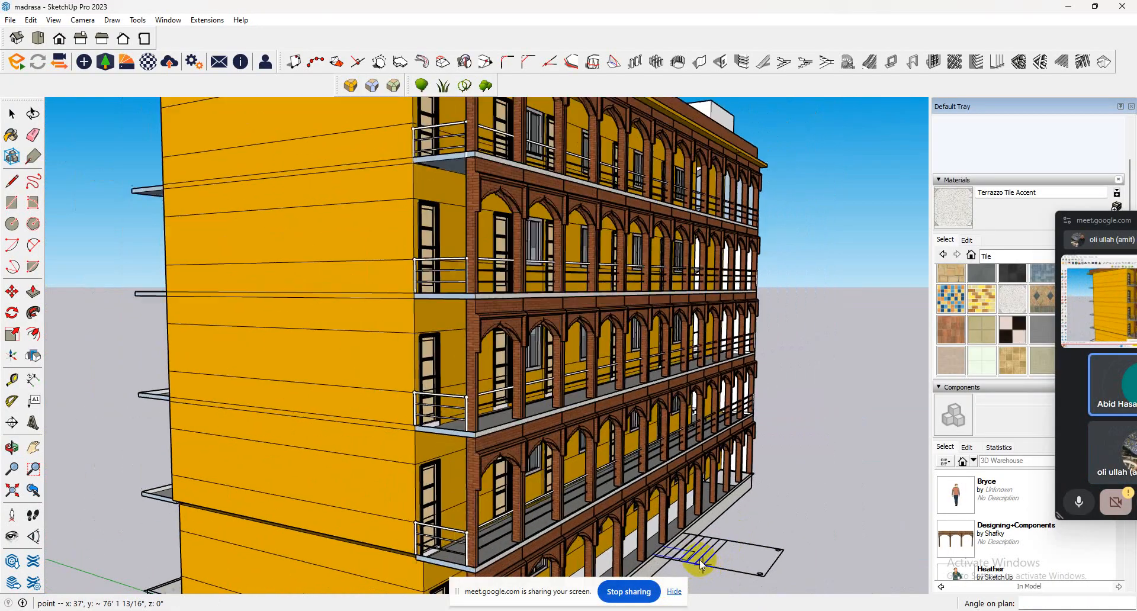
{"action": "scroll", "coordinate": [683, 563], "scroll_direction": "up", "scroll_amount": 3}
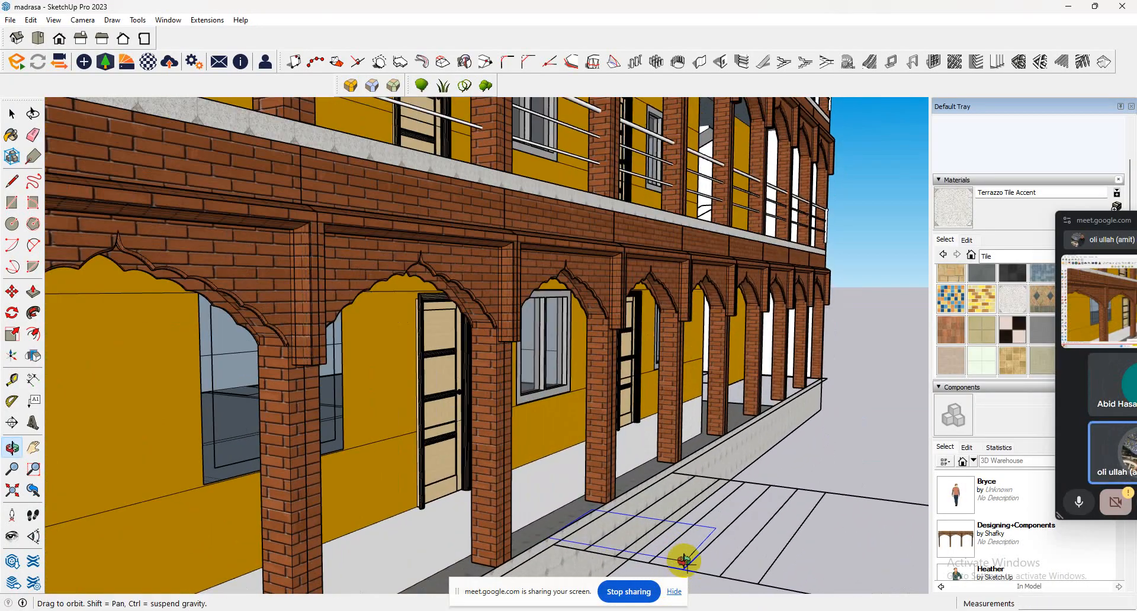
{"action": "middle_click_drag", "start_coordinate": [683, 563], "coordinate": [681, 577]}
{"action": "left_click", "coordinate": [675, 592]}
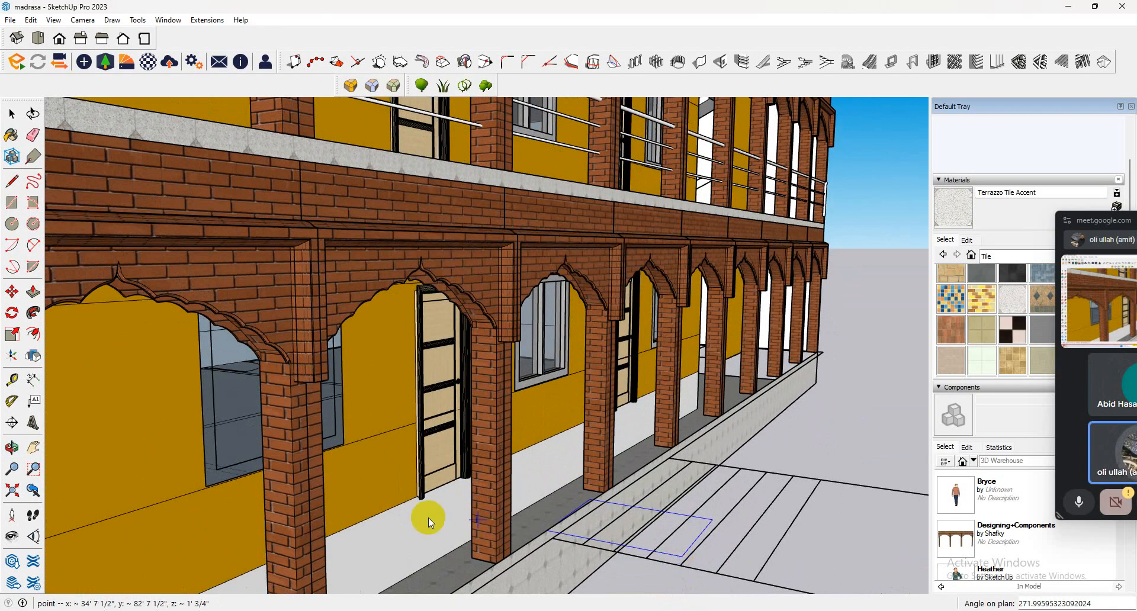
{"action": "left_click", "coordinate": [13, 115]}
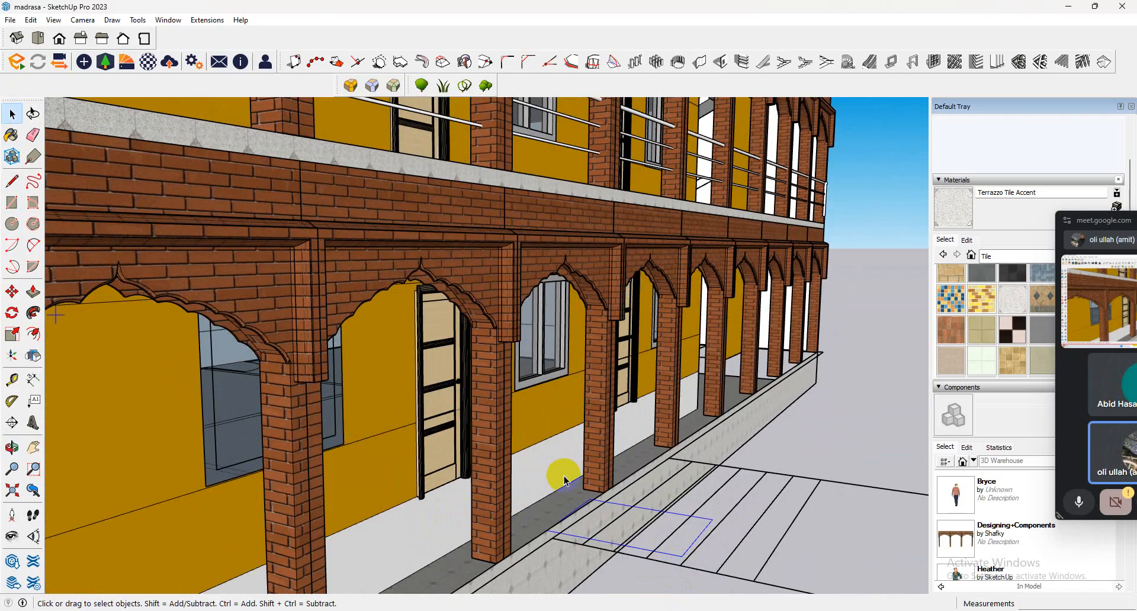
{"action": "left_click", "coordinate": [602, 543]}
{"action": "scroll", "coordinate": [590, 521], "scroll_direction": "down", "scroll_amount": 6}
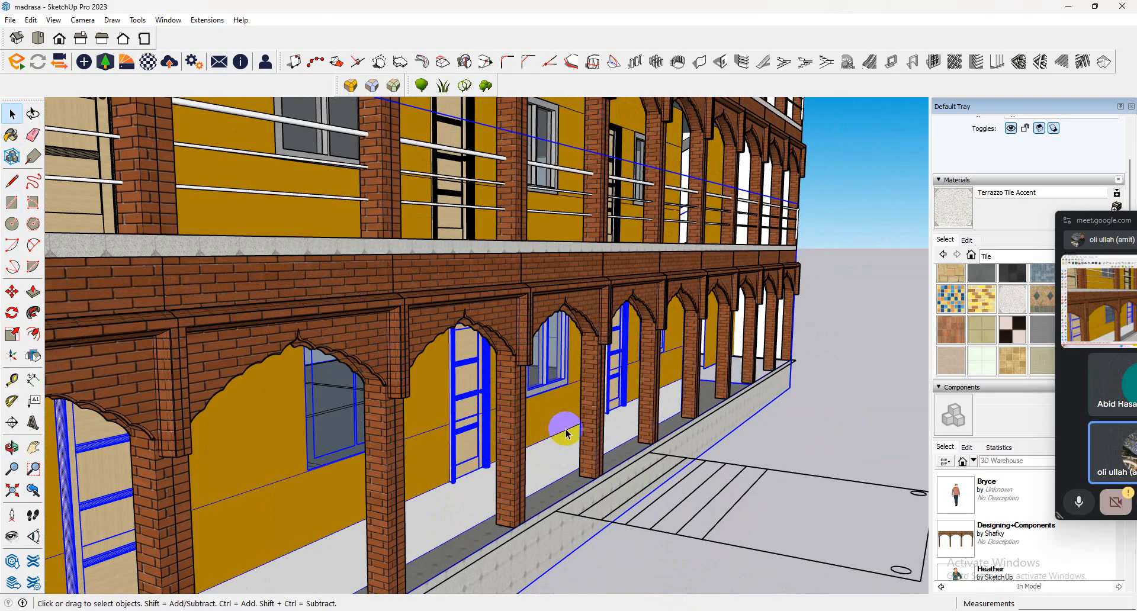
{"action": "left_click", "coordinate": [685, 532]}
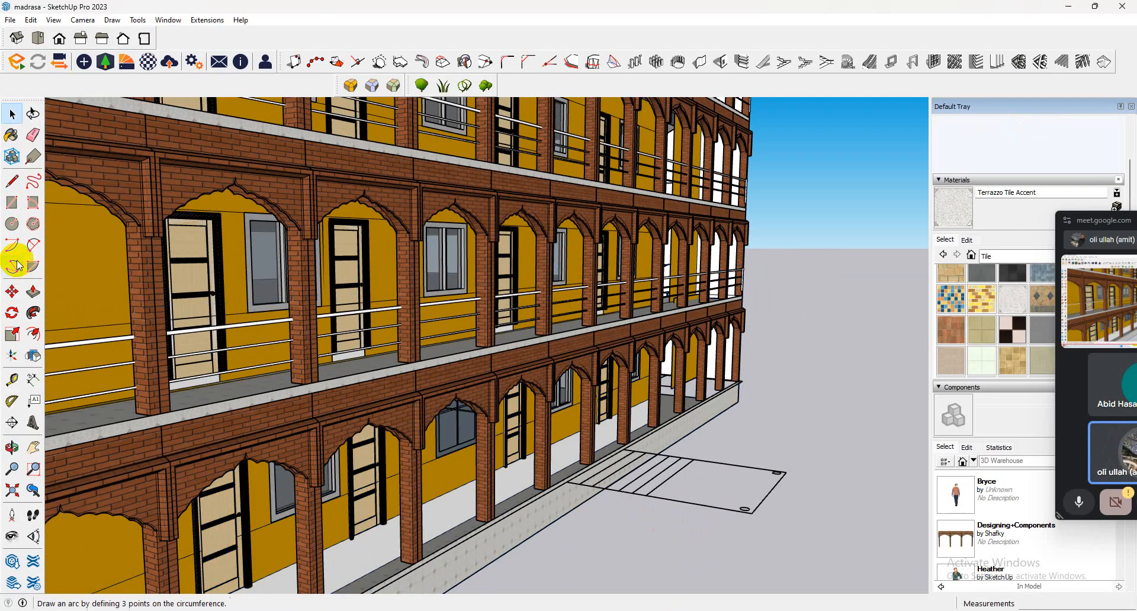
Try to build a Type A single-flight staircase with 5 risers beside the entrance steps of the plan.
{"action": "left_click", "coordinate": [767, 62]}
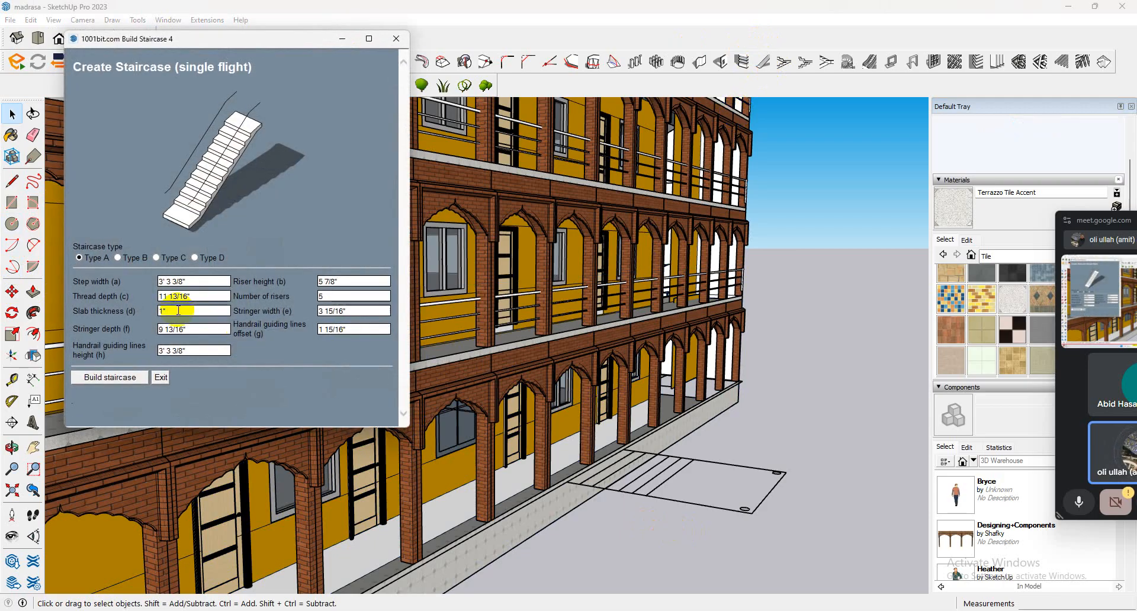
{"action": "left_click", "coordinate": [112, 377]}
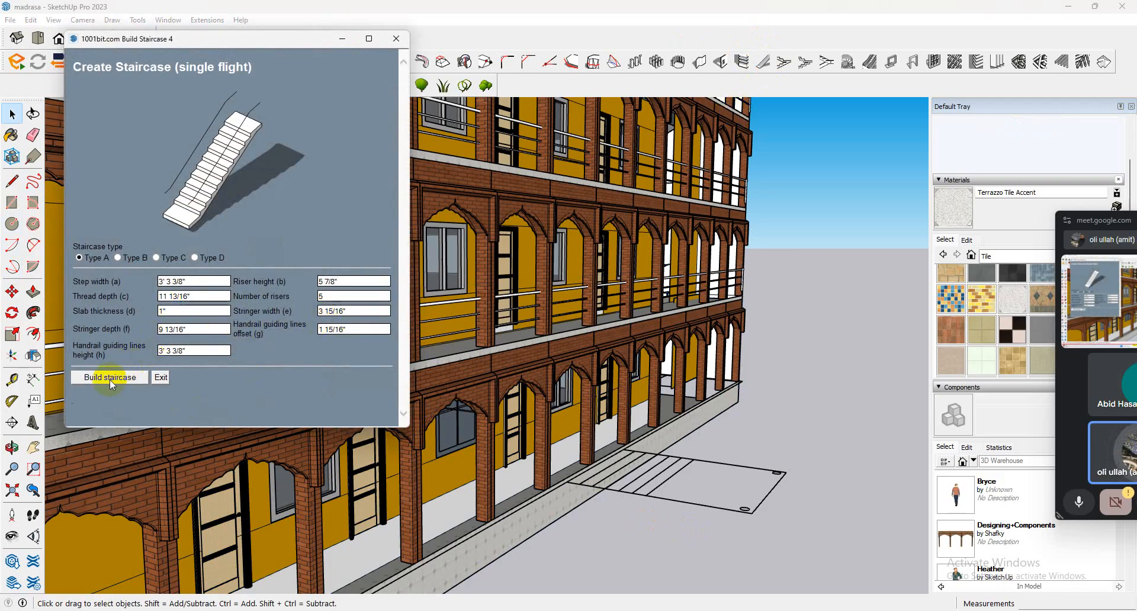
{"action": "left_click", "coordinate": [592, 520]}
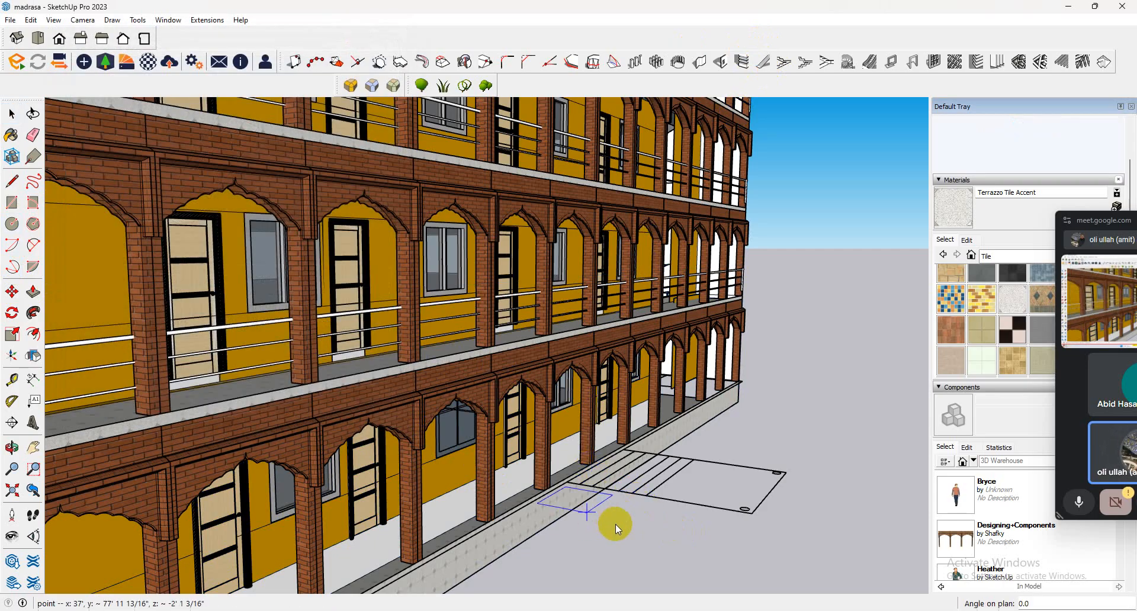
{"action": "left_click", "coordinate": [639, 529]}
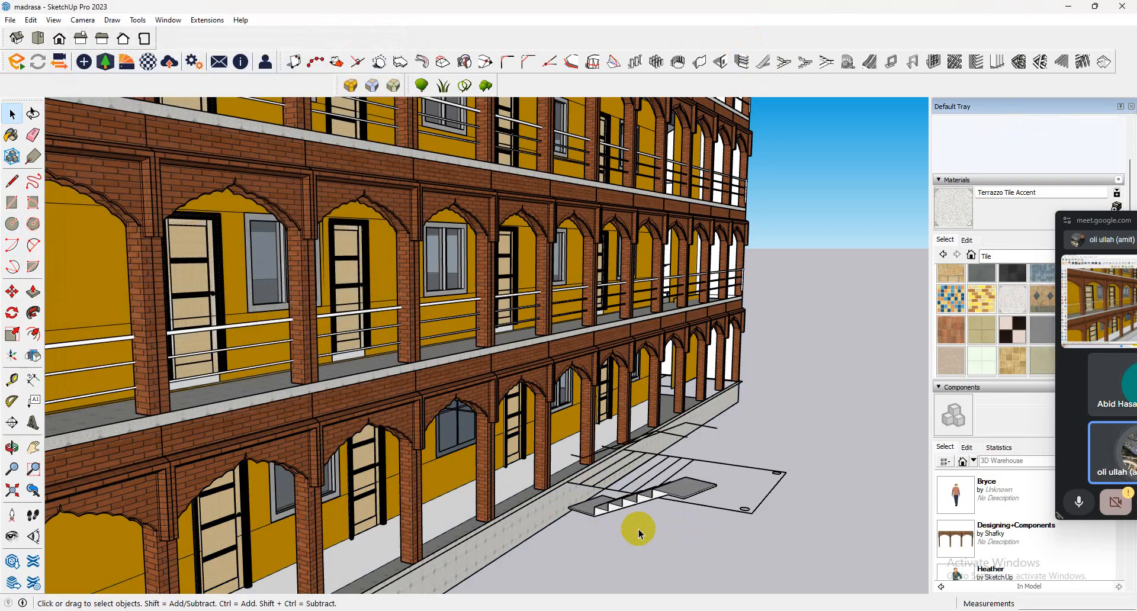
{"action": "left_click", "coordinate": [698, 482]}
{"action": "middle_click_drag", "start_coordinate": [699, 483], "coordinate": [887, 376]}
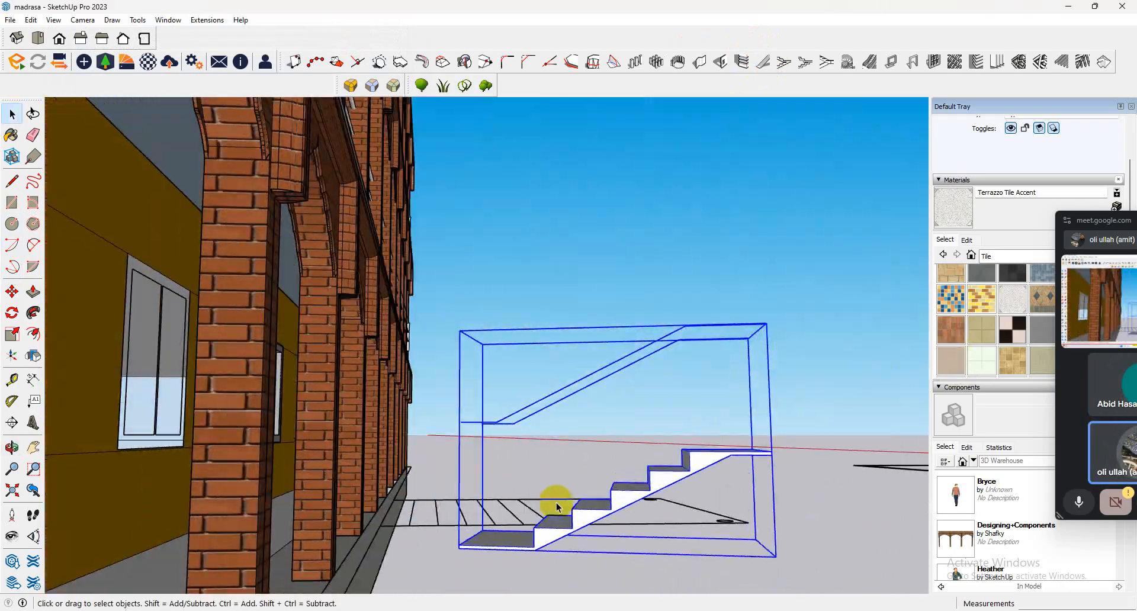
{"action": "scroll", "coordinate": [556, 504], "scroll_direction": "up", "scroll_amount": 4}
{"action": "middle_click_drag", "start_coordinate": [556, 504], "coordinate": [176, 582]}
{"action": "scroll", "coordinate": [272, 457], "scroll_direction": "down", "scroll_amount": 10}
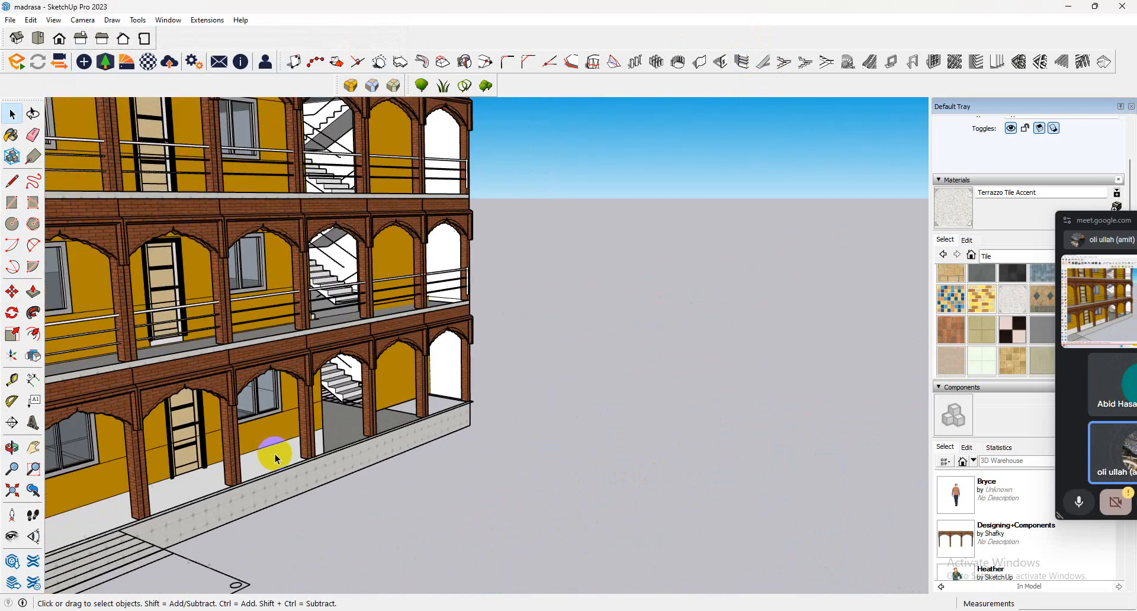
{"action": "scroll", "coordinate": [370, 416], "scroll_direction": "down", "scroll_amount": 2}
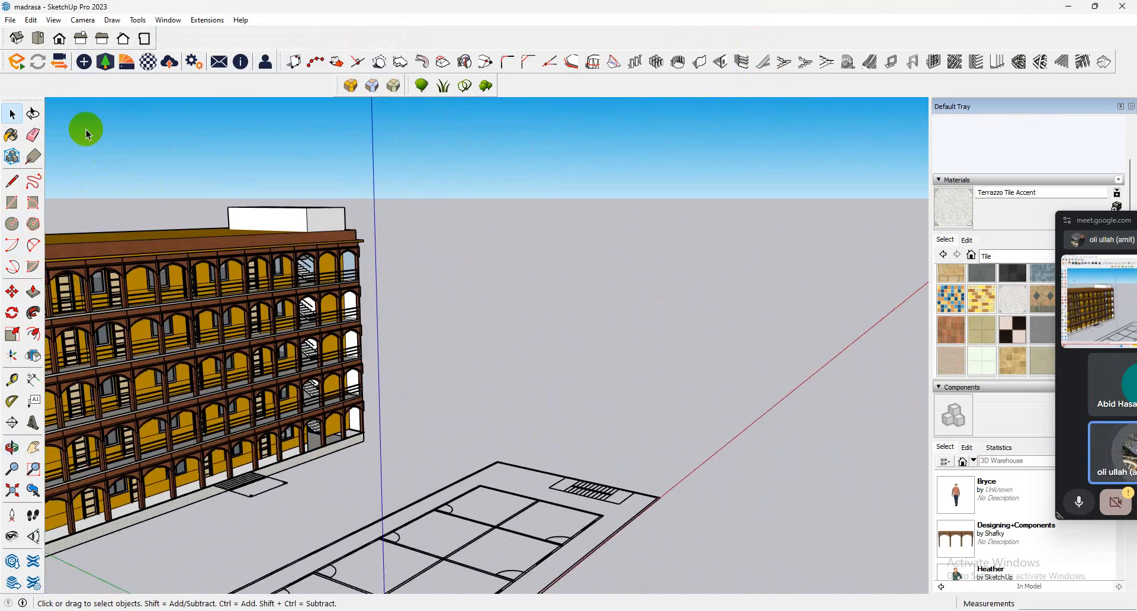
Build the Type A staircase with 5 risers in top view, on the ground beside the plan's entrance steps.
{"action": "left_click", "coordinate": [39, 38]}
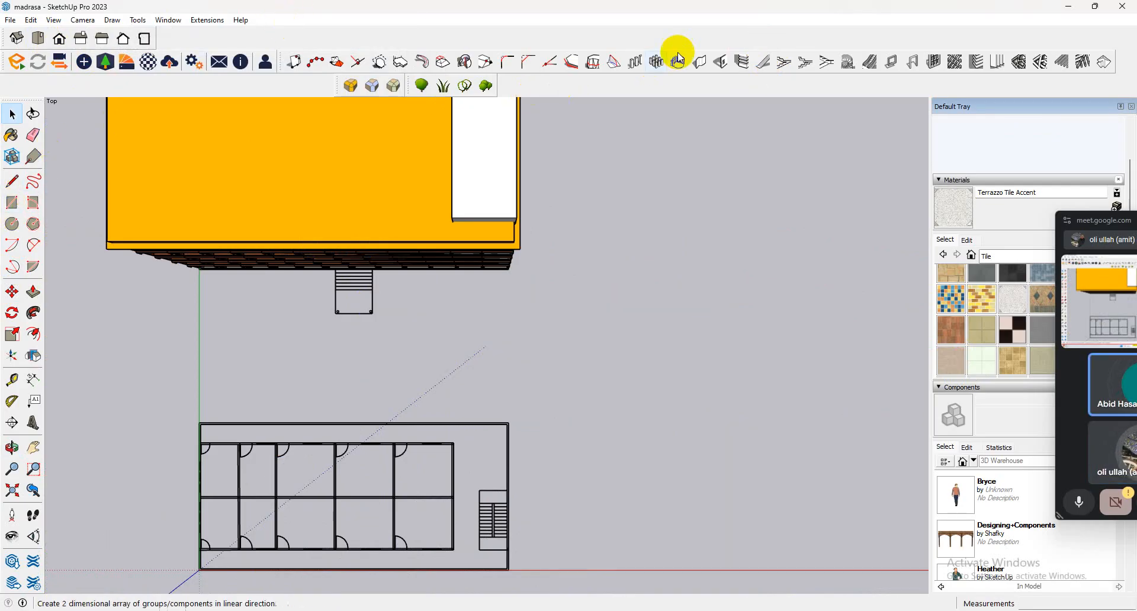
{"action": "left_click", "coordinate": [763, 60]}
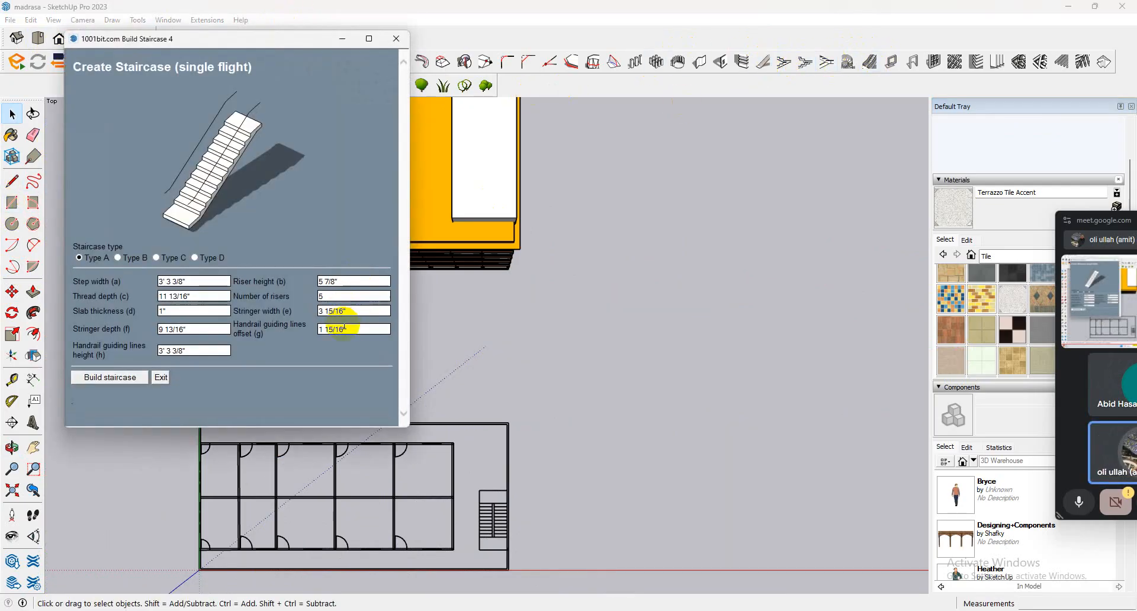
{"action": "left_click", "coordinate": [107, 377]}
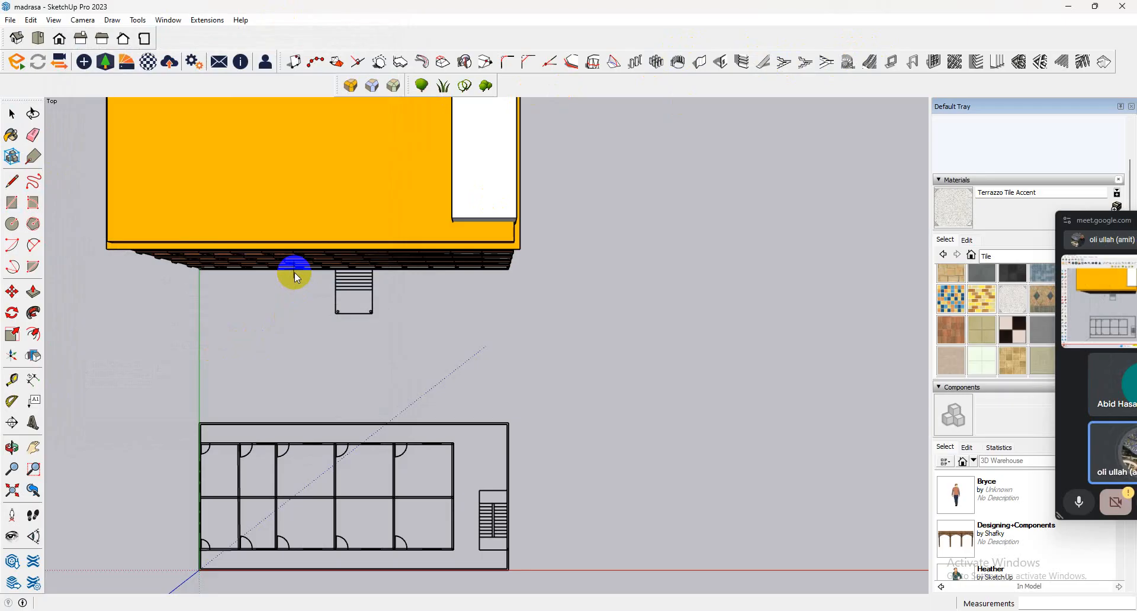
{"action": "left_click", "coordinate": [295, 308]}
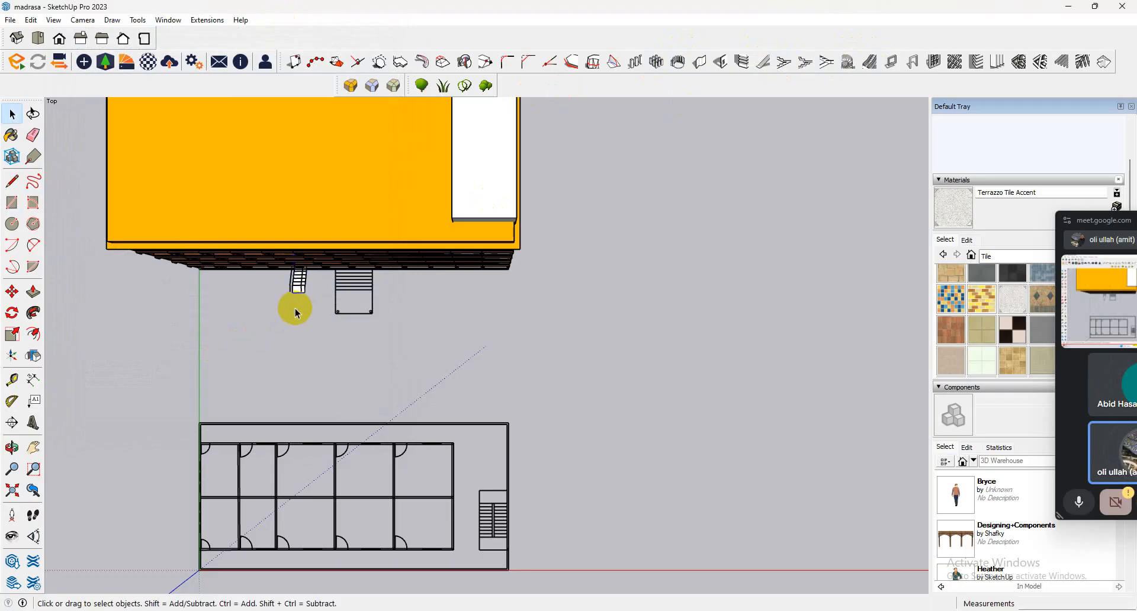
Rotate the new staircase so that it stands square to the building's front.
{"action": "scroll", "coordinate": [297, 284], "scroll_direction": "up", "scroll_amount": 5}
{"action": "middle_click_drag", "start_coordinate": [304, 310], "coordinate": [694, 204]}
{"action": "left_click", "coordinate": [9, 291]}
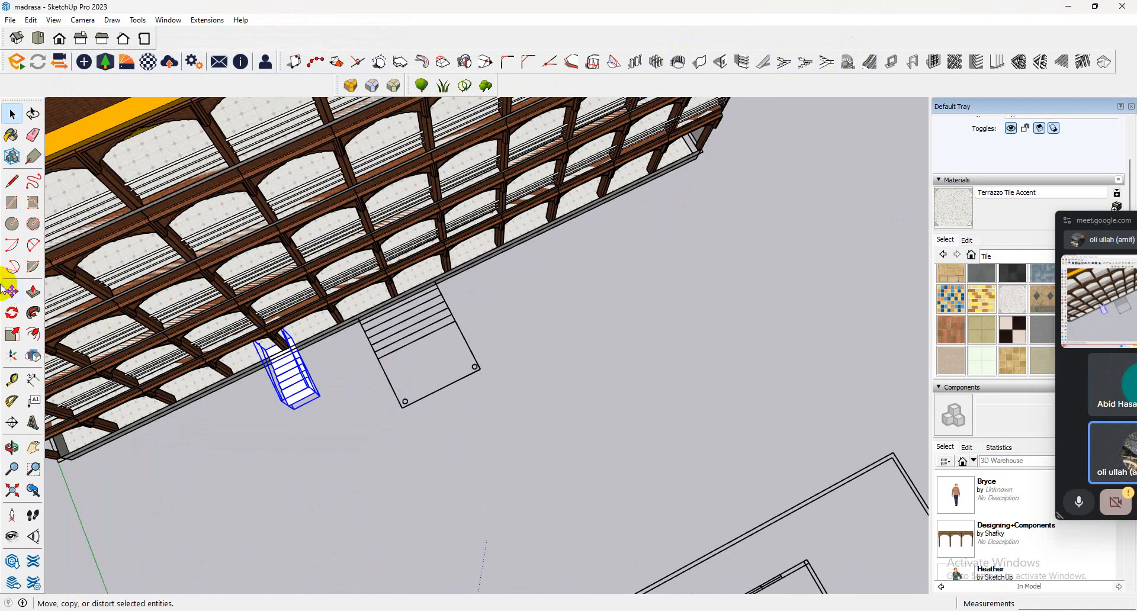
{"action": "scroll", "coordinate": [273, 349], "scroll_direction": "up", "scroll_amount": 3}
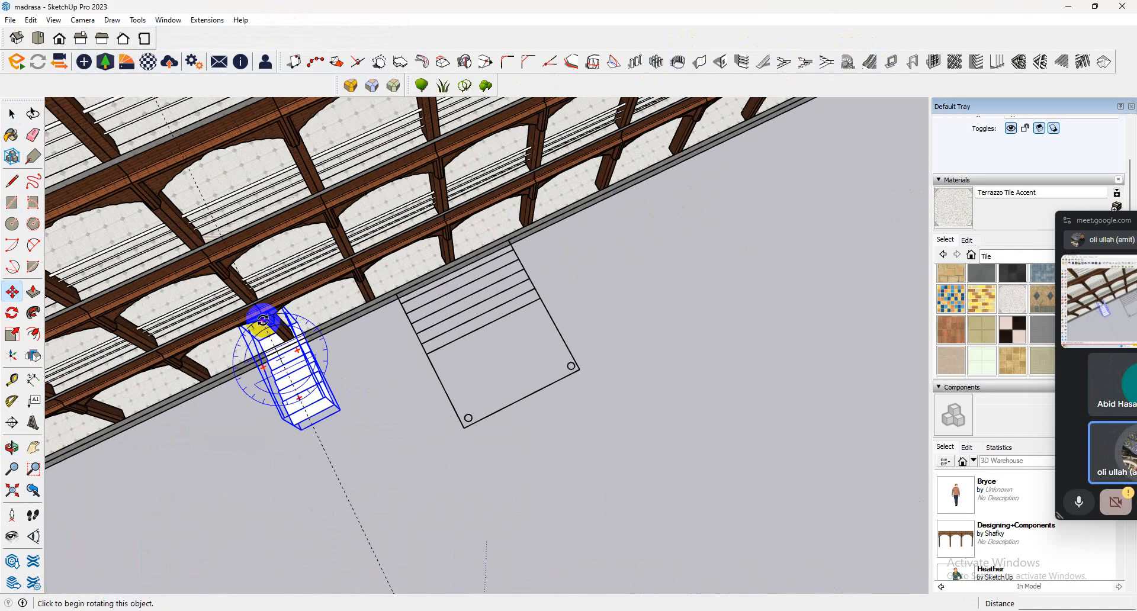
{"action": "left_click", "coordinate": [286, 317]}
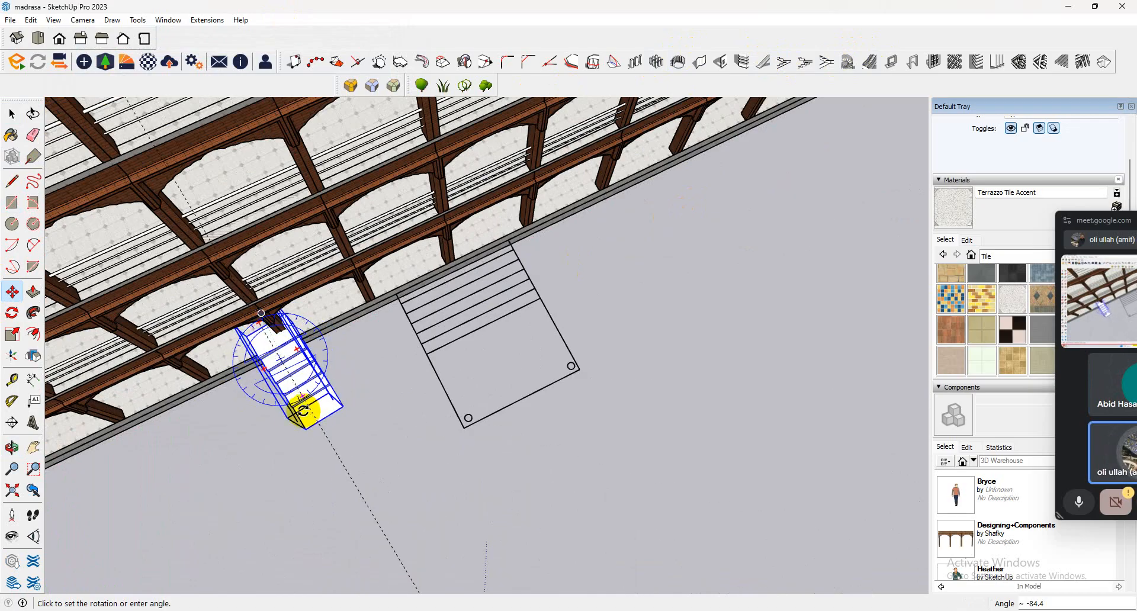
{"action": "left_click", "coordinate": [303, 410]}
Move the staircase by its upper corner onto the plinth-side corner of the entrance-step outline.
{"action": "middle_click_drag", "start_coordinate": [302, 413], "coordinate": [587, 123]}
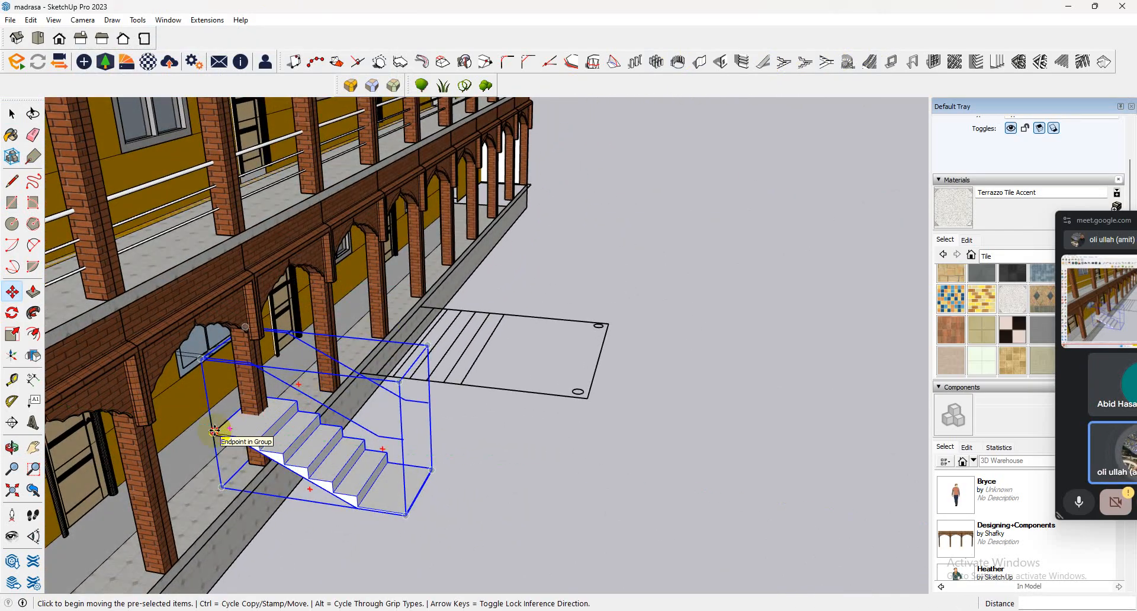
{"action": "left_click", "coordinate": [214, 434]}
{"action": "left_click", "coordinate": [364, 376]}
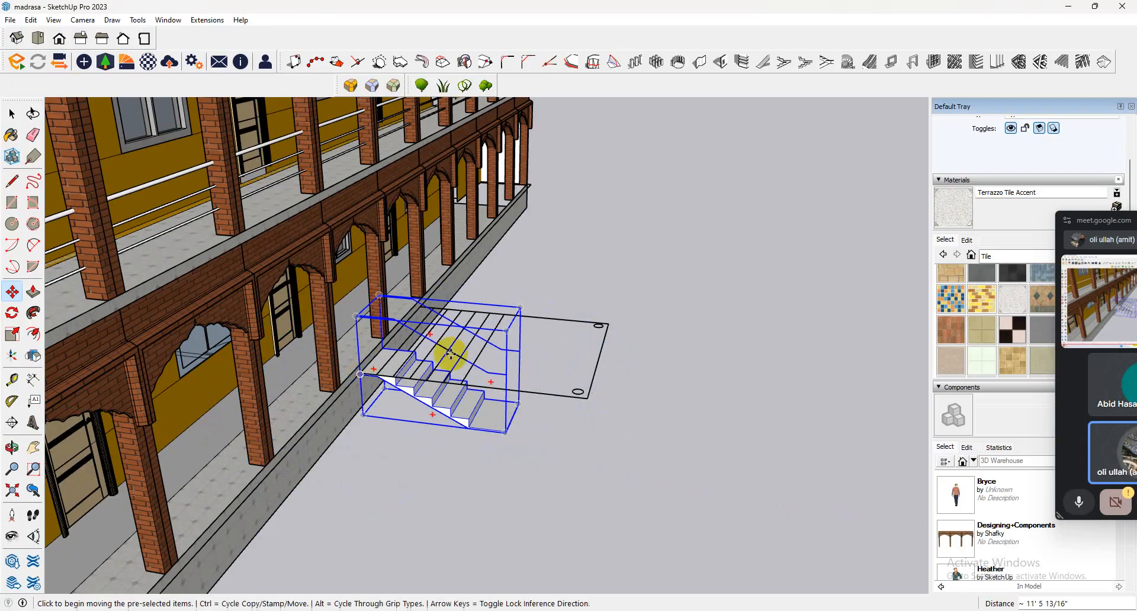
{"action": "middle_click_drag", "start_coordinate": [450, 349], "coordinate": [112, 446]}
Scale the staircase wider along the red axis, stretching it outward on both sides.
{"action": "scroll", "coordinate": [325, 297], "scroll_direction": "up", "scroll_amount": 5}
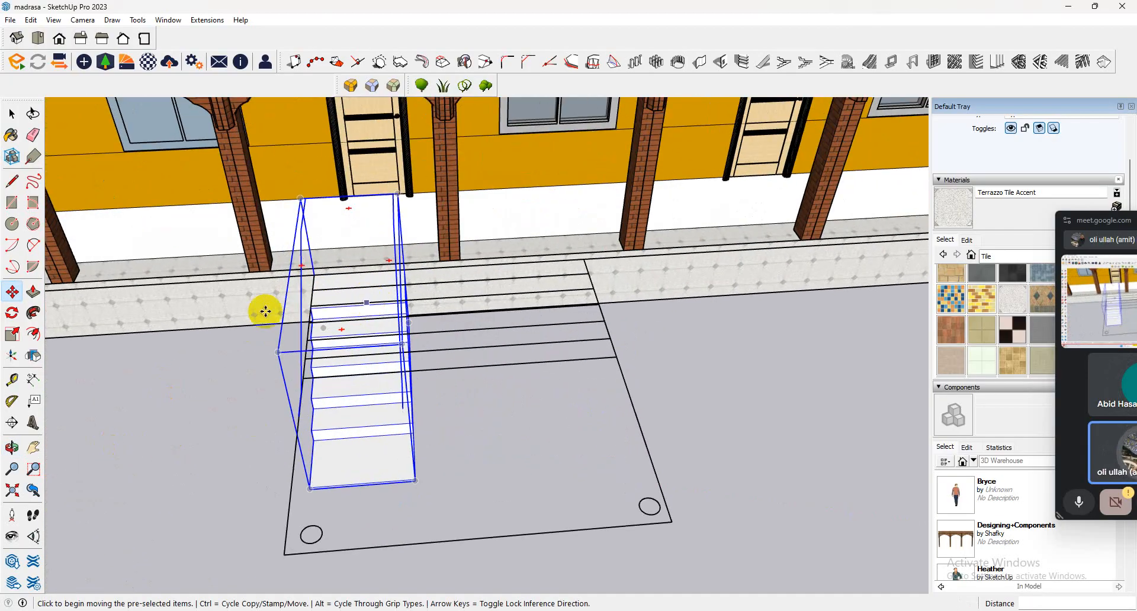
{"action": "left_click", "coordinate": [12, 335]}
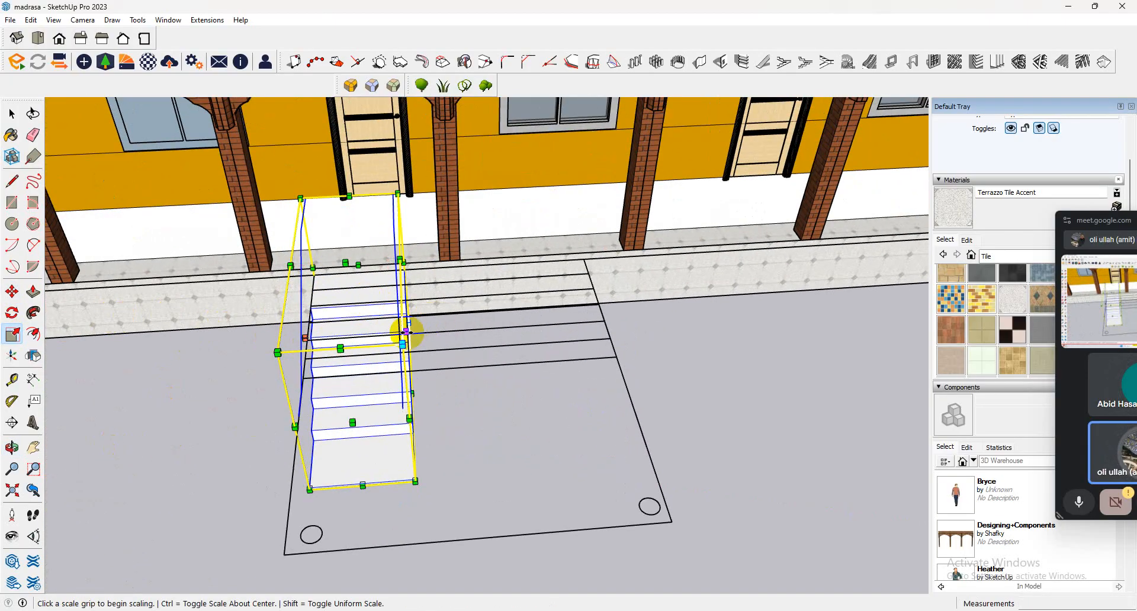
{"action": "left_click", "coordinate": [406, 332]}
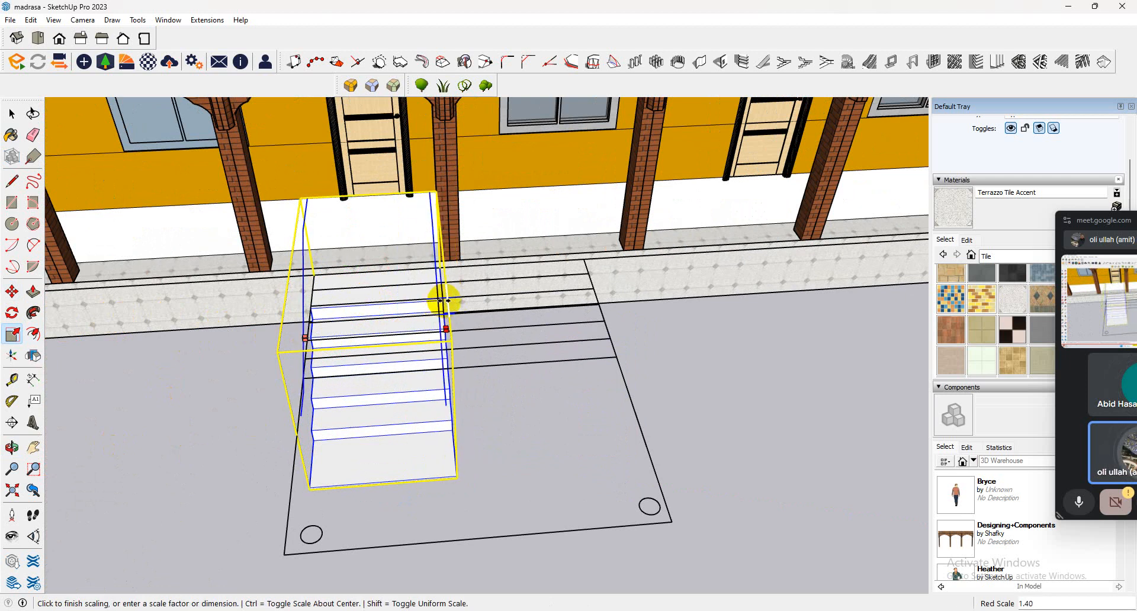
{"action": "left_click", "coordinate": [443, 301]}
{"action": "left_click", "coordinate": [305, 338]}
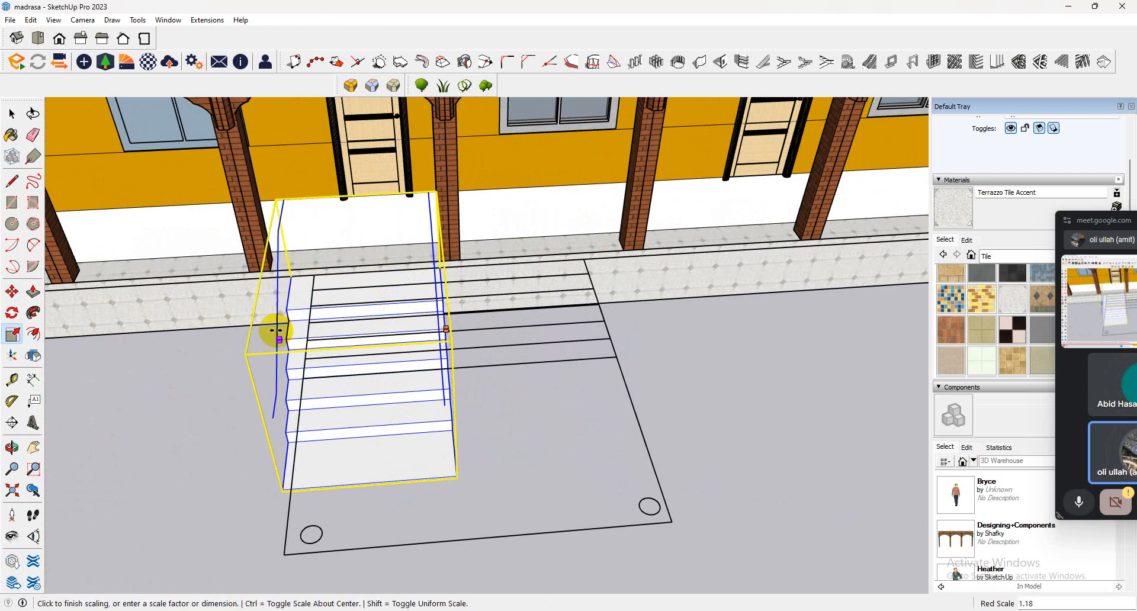
{"action": "left_click", "coordinate": [256, 338]}
Draw lines enclosing the open triangle between the first side of the staircase, the ground and the plinth.
{"action": "middle_click_drag", "start_coordinate": [256, 338], "coordinate": [651, 356]}
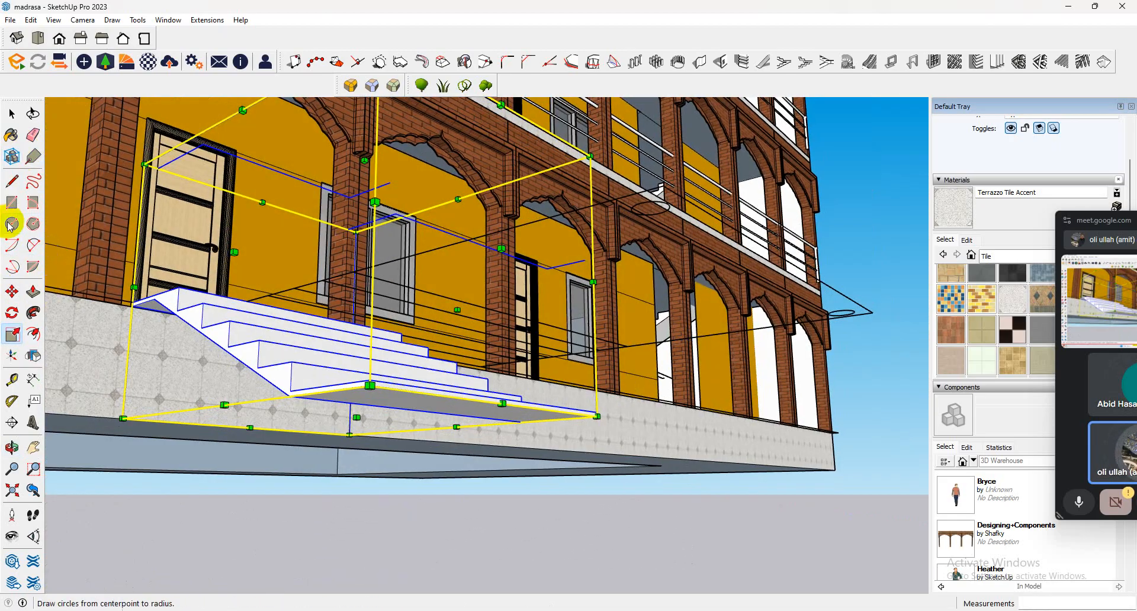
{"action": "left_click", "coordinate": [10, 181]}
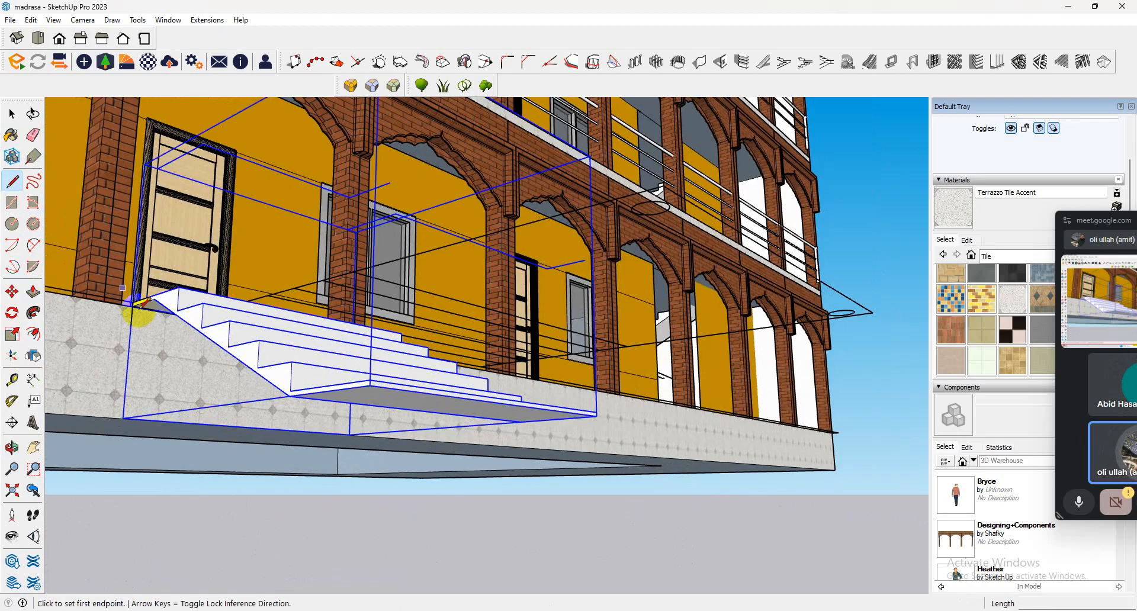
{"action": "left_click", "coordinate": [132, 306]}
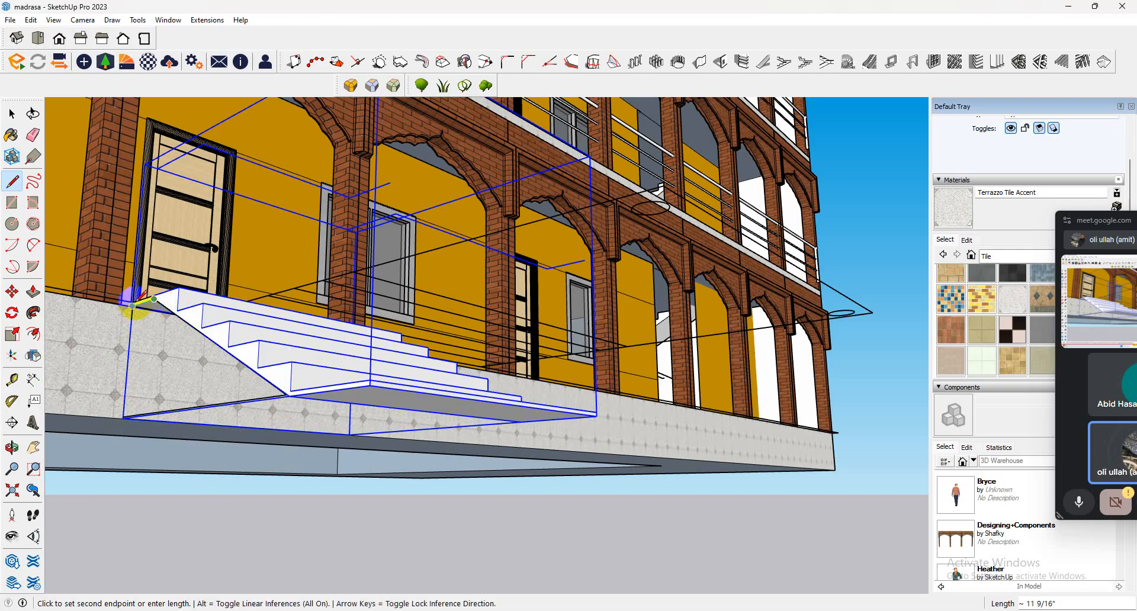
Close the opposite side of the staircase with lines along the ground, up the plinth and down the flight's slope.
{"action": "mouse_move", "coordinate": [178, 323]}
{"action": "middle_mouse_down"}
{"action": "mouse_move", "coordinate": [474, 391]}
{"action": "mouse_move", "coordinate": [642, 411]}
{"action": "mouse_move", "coordinate": [355, 373]}
{"action": "mouse_move", "coordinate": [635, 414]}
{"action": "middle_mouse_up"}
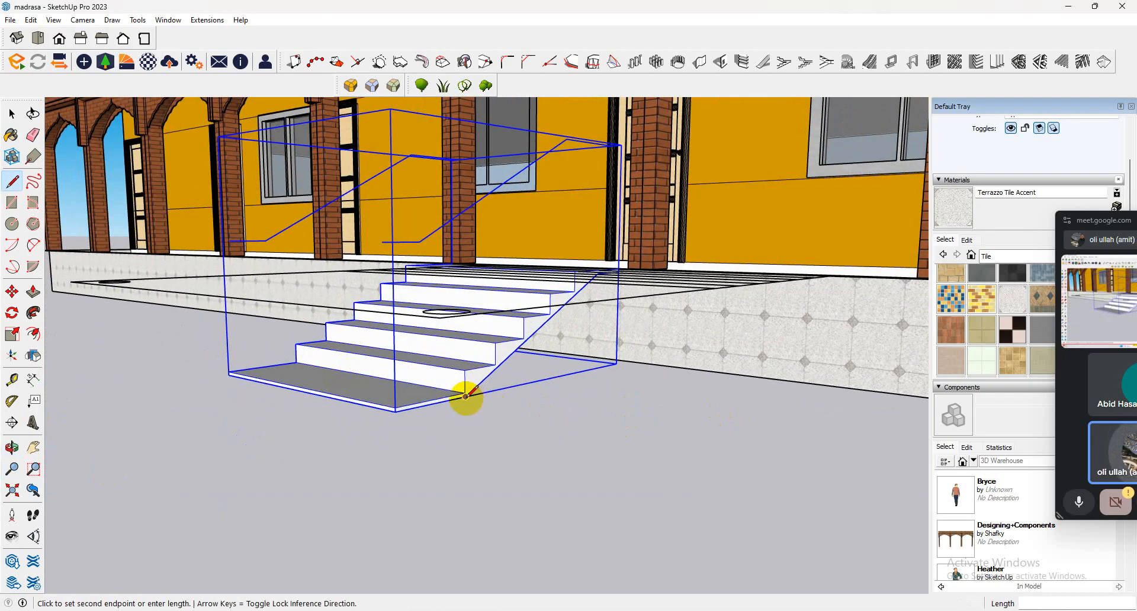
{"action": "left_click", "coordinate": [615, 363]}
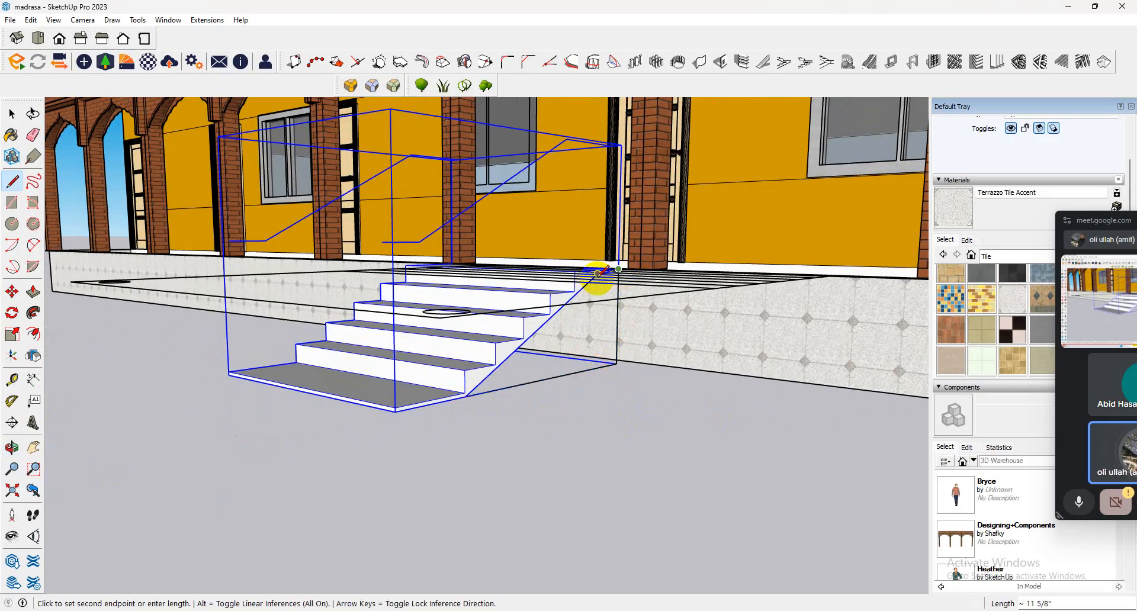
{"action": "left_click", "coordinate": [465, 393]}
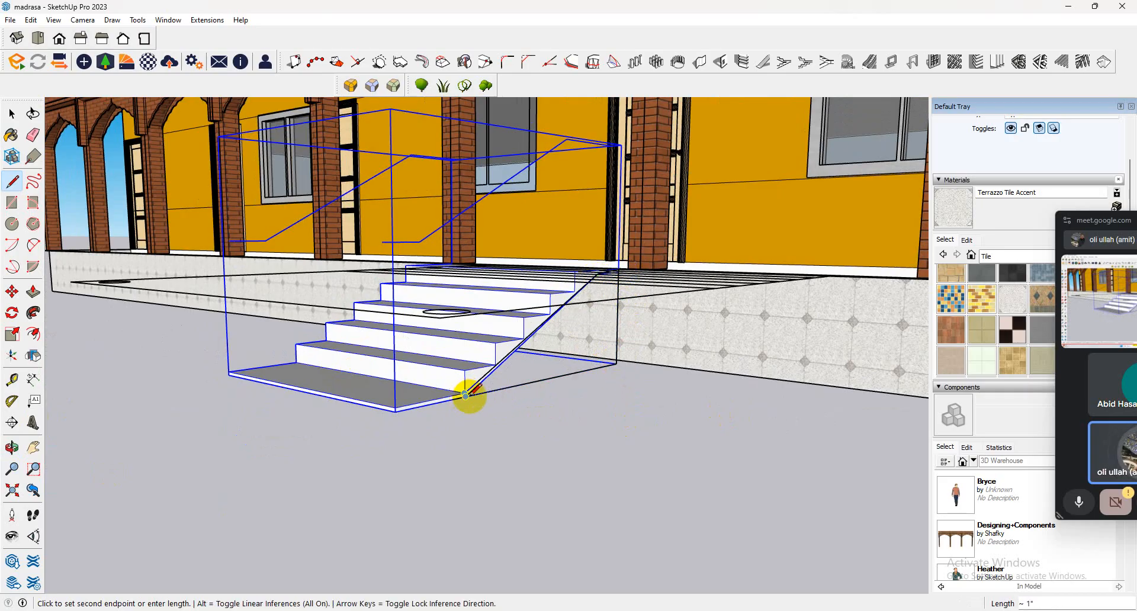
{"action": "scroll", "coordinate": [465, 393], "scroll_direction": "up", "scroll_amount": 1}
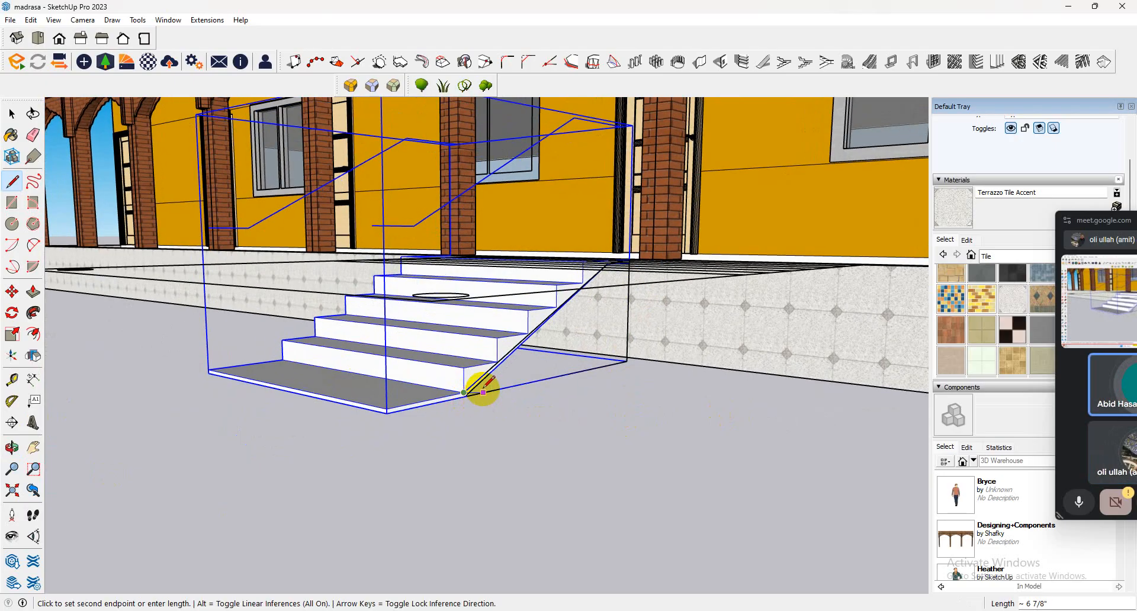
{"action": "key", "text": "Escape"}
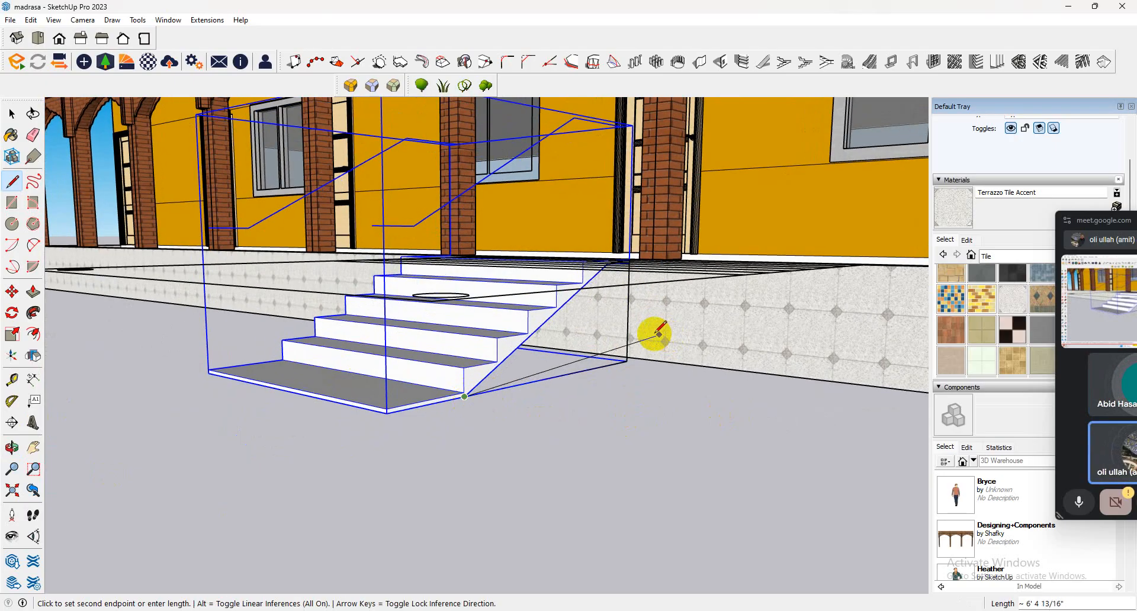
{"action": "left_click", "coordinate": [607, 264]}
{"action": "middle_click_drag", "start_coordinate": [590, 297], "coordinate": [472, 201]}
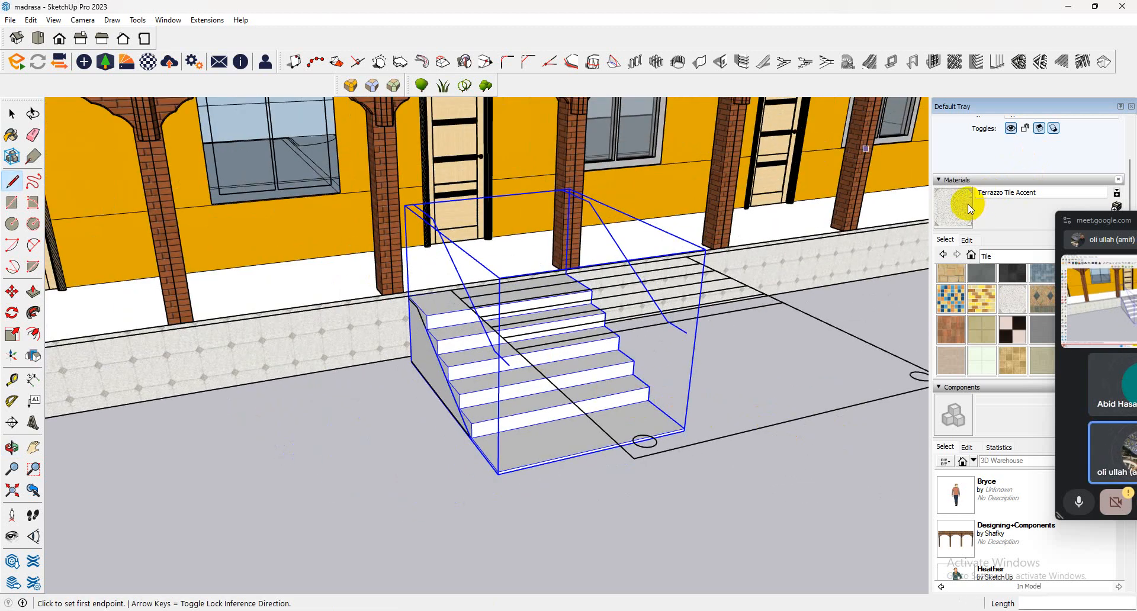
Paint the staircase's steps and side faces and the white wall base behind the arcade with Terrazzo Tile Accent.
{"action": "left_click", "coordinate": [938, 228]}
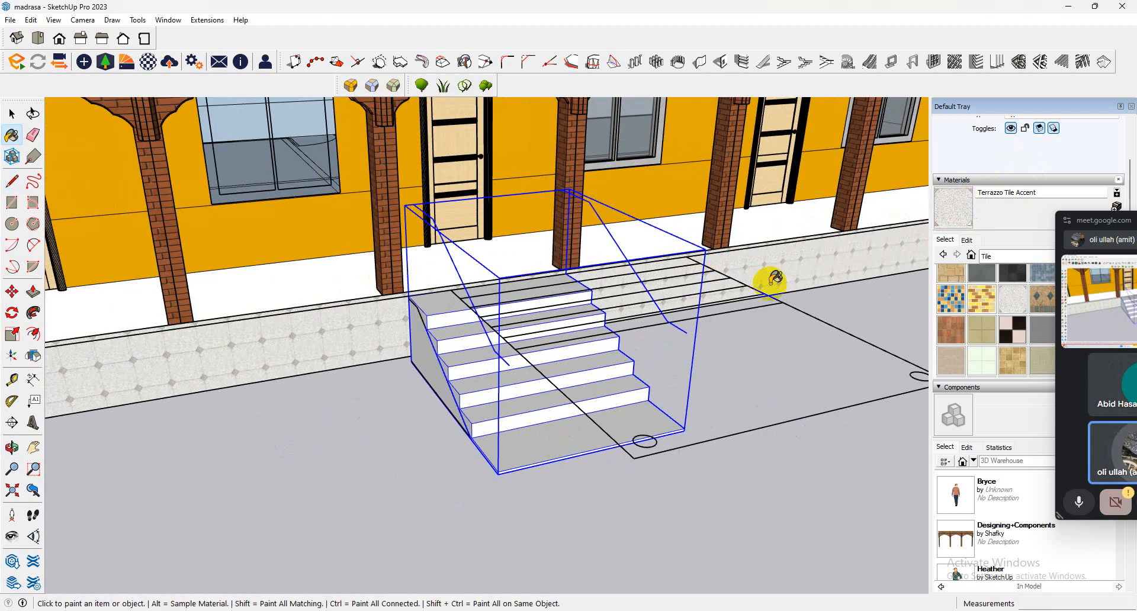
{"action": "left_click", "coordinate": [487, 402]}
{"action": "left_click", "coordinate": [456, 400]}
{"action": "mouse_move", "coordinate": [456, 399]}
{"action": "middle_mouse_down"}
{"action": "mouse_move", "coordinate": [257, 345]}
{"action": "mouse_move", "coordinate": [581, 393]}
{"action": "middle_mouse_up"}
{"action": "left_click", "coordinate": [584, 396]}
{"action": "scroll", "coordinate": [533, 393], "scroll_direction": "down", "scroll_amount": 6}
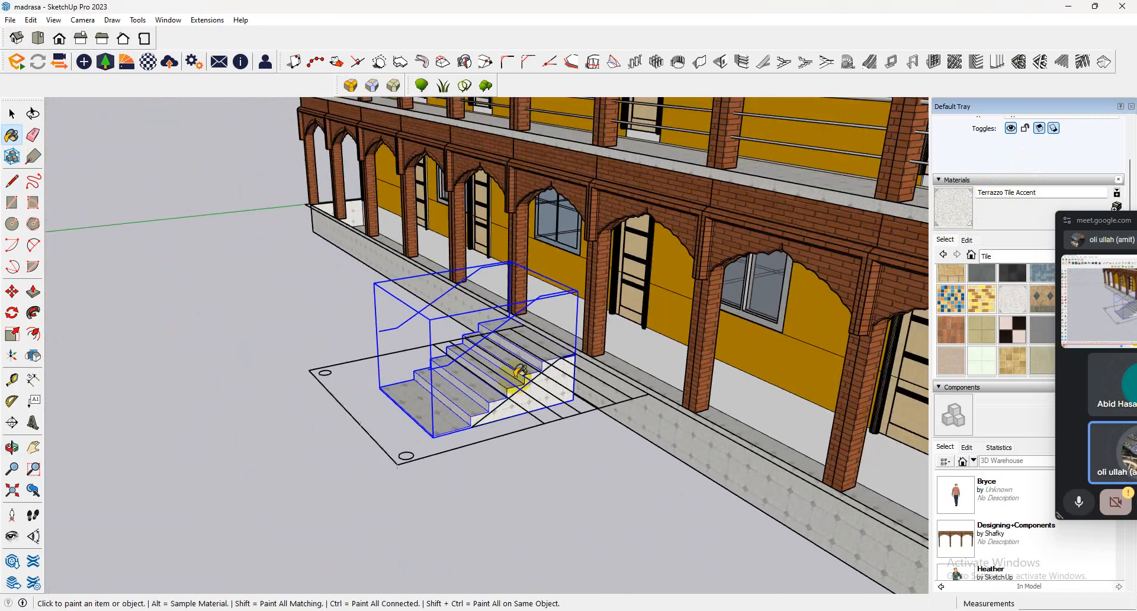
{"action": "mouse_move", "coordinate": [515, 376]}
{"action": "middle_mouse_down"}
{"action": "mouse_move", "coordinate": [761, 376]}
{"action": "mouse_move", "coordinate": [672, 342]}
{"action": "mouse_move", "coordinate": [642, 438]}
{"action": "mouse_move", "coordinate": [680, 370]}
{"action": "middle_mouse_up"}
{"action": "left_click", "coordinate": [696, 335]}
{"action": "scroll", "coordinate": [504, 316], "scroll_direction": "up", "scroll_amount": 4}
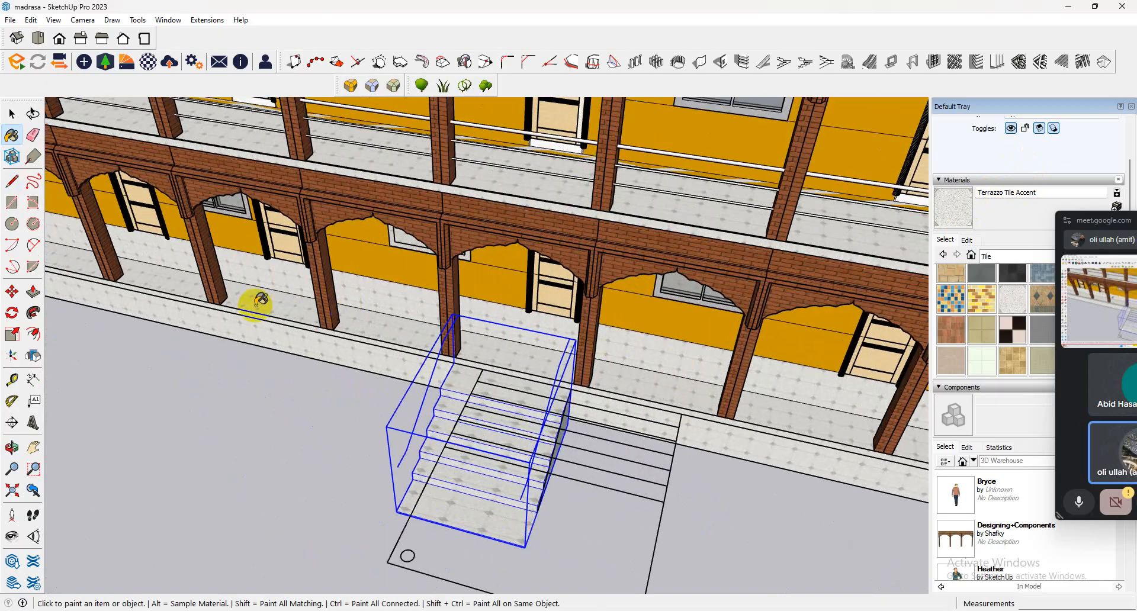
Push/Pull the tiled veranda floor behind the ground-floor arcade by 2' 6" within its group.
{"action": "left_click", "coordinate": [33, 291]}
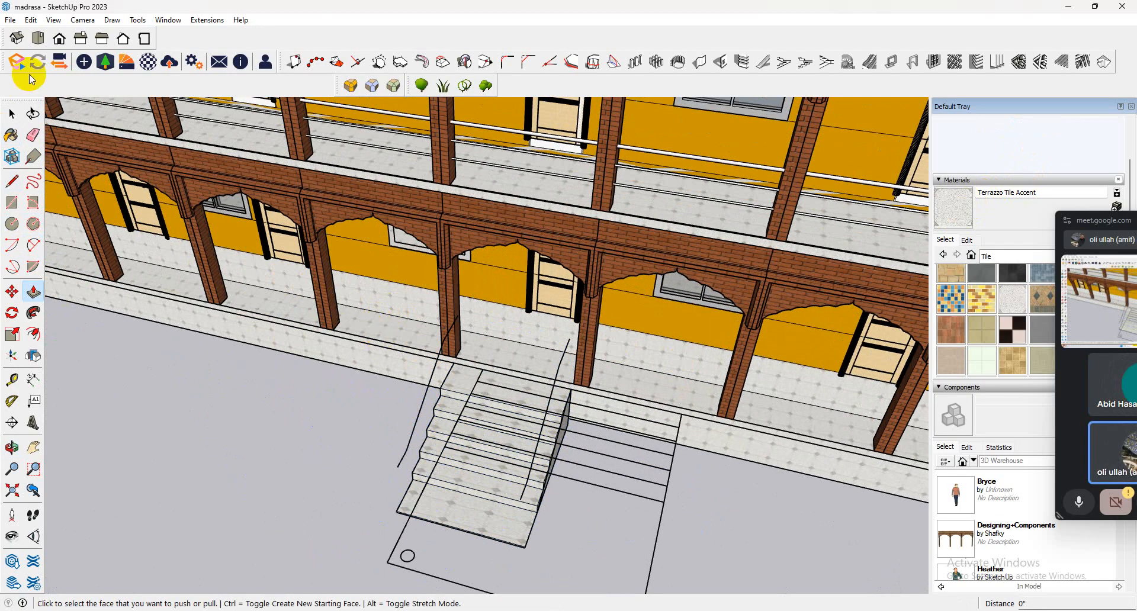
{"action": "left_click", "coordinate": [11, 113]}
{"action": "double_click", "coordinate": [362, 317]}
{"action": "left_click", "coordinate": [389, 309]}
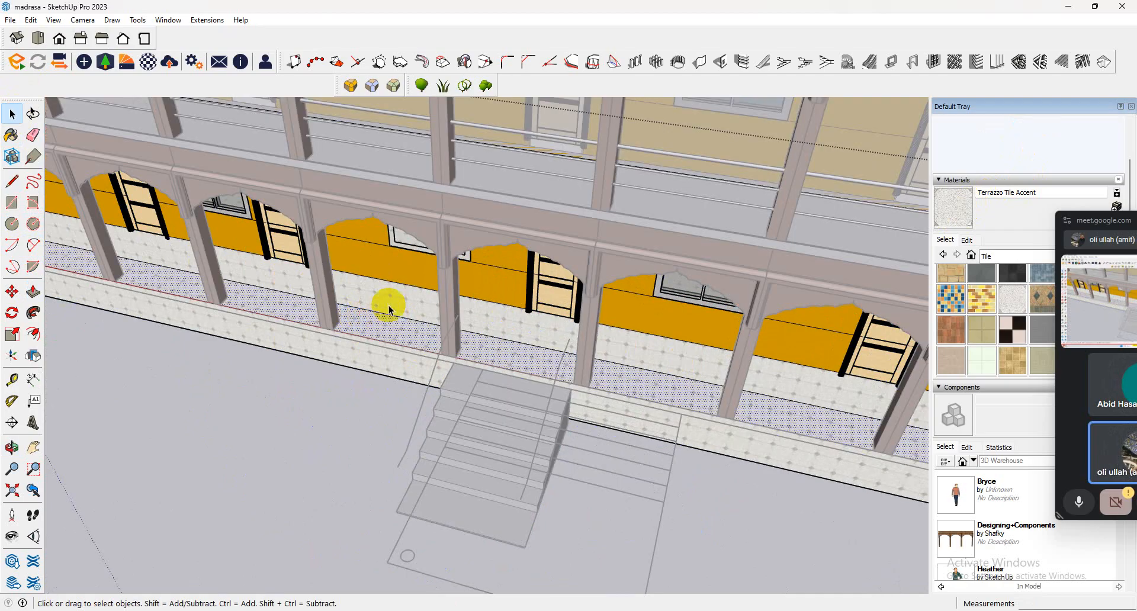
{"action": "left_click", "coordinate": [33, 291]}
{"action": "left_click", "coordinate": [383, 333]}
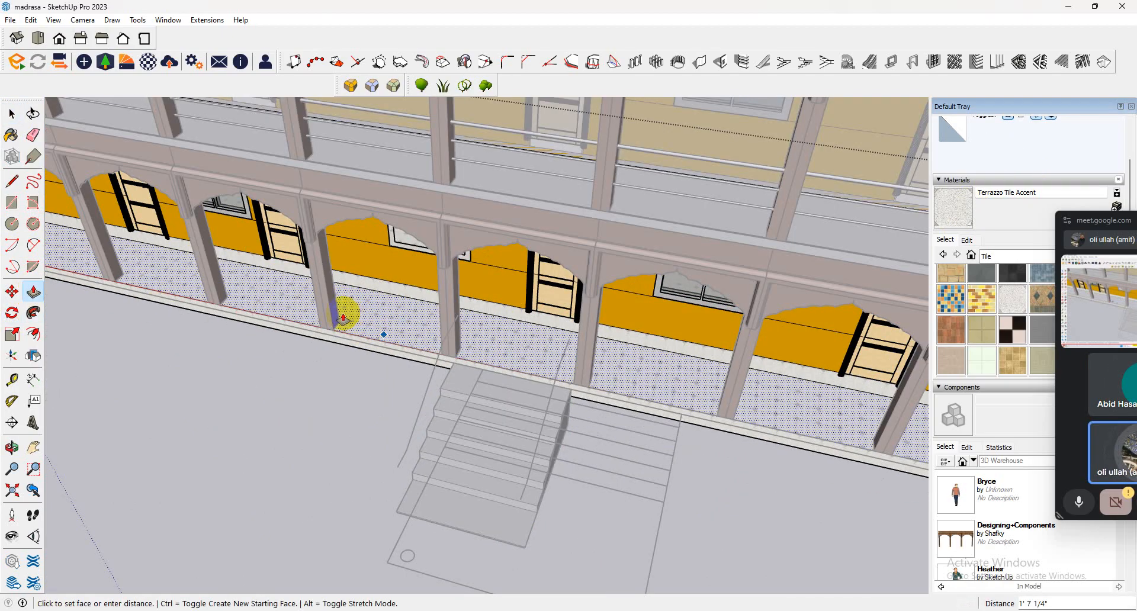
{"action": "left_click", "coordinate": [271, 318]}
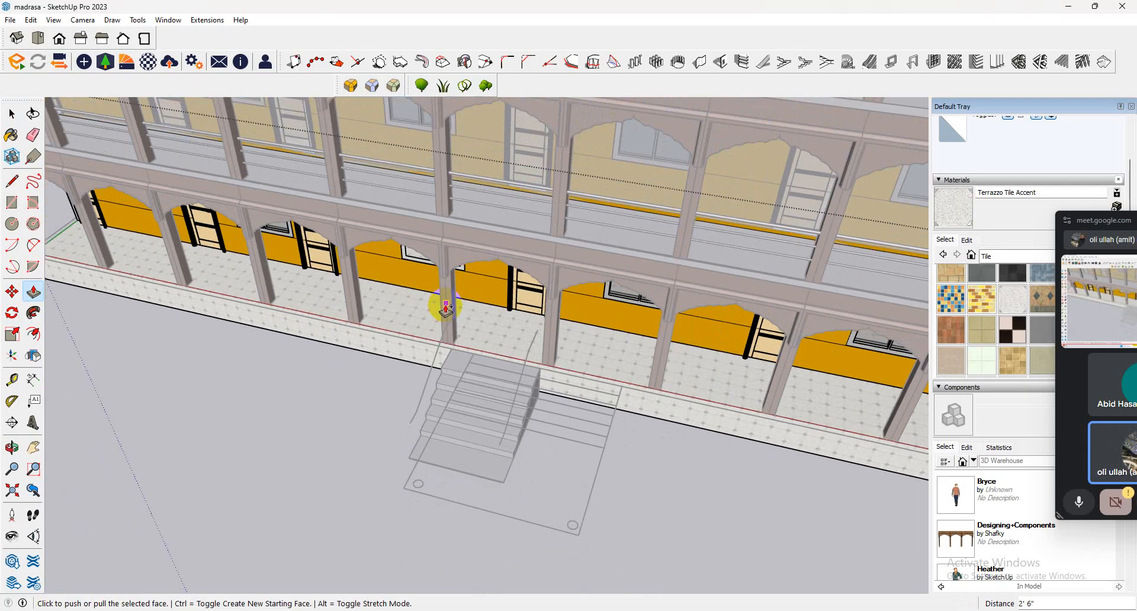
{"action": "scroll", "coordinate": [437, 304], "scroll_direction": "down", "scroll_amount": 8}
{"action": "left_click", "coordinate": [12, 114]}
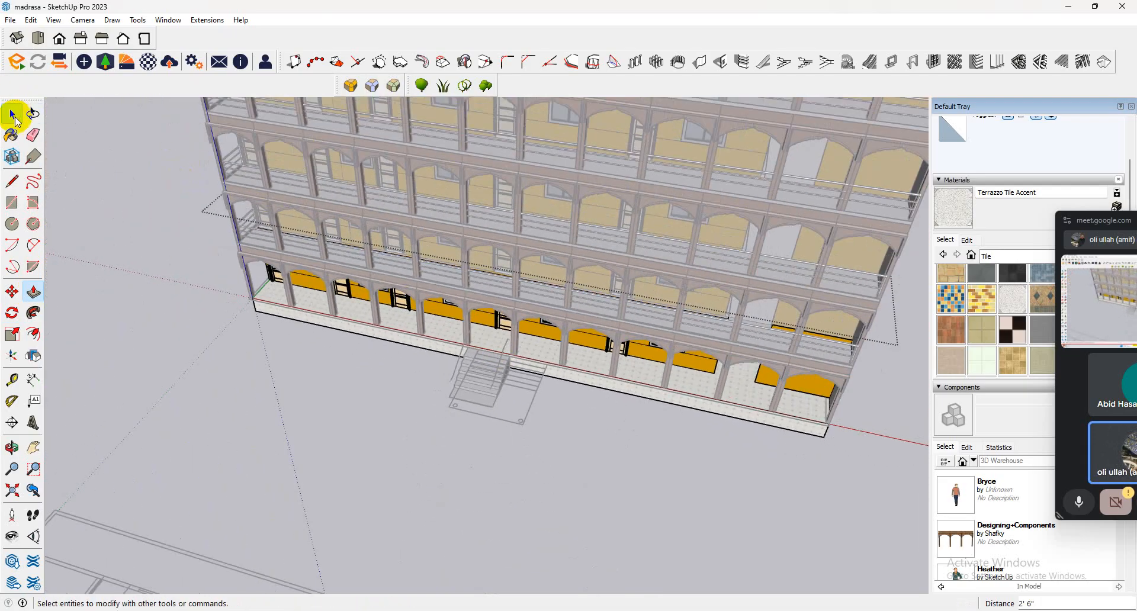
{"action": "left_click", "coordinate": [209, 359]}
Unlock all locked objects and delete the flat floor-plan linework from the model.
{"action": "scroll", "coordinate": [239, 338], "scroll_direction": "down", "scroll_amount": 6}
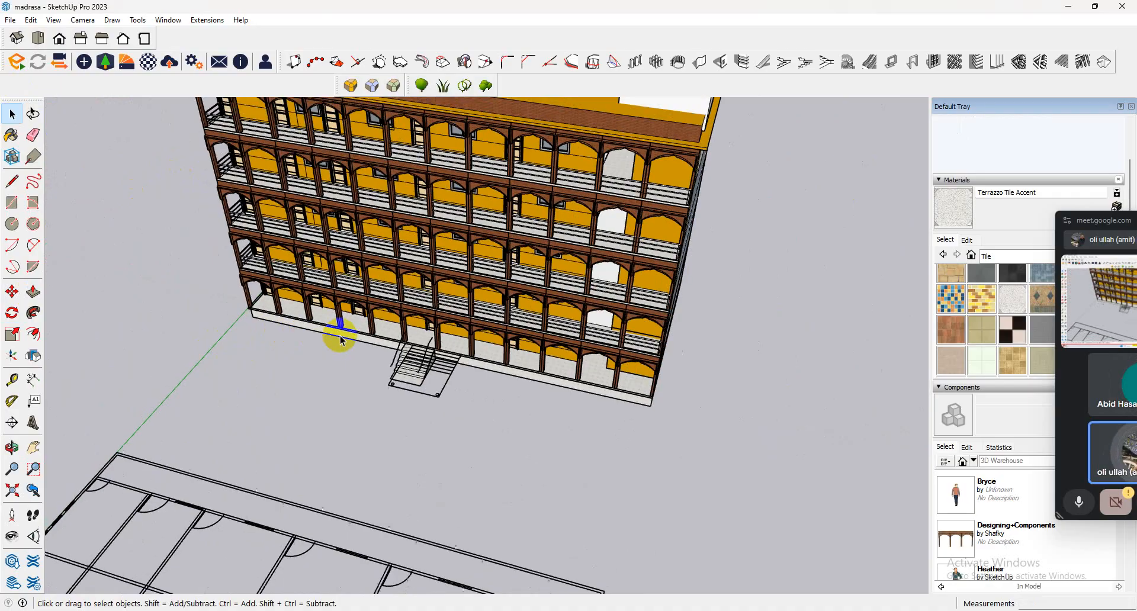
{"action": "left_click", "coordinate": [572, 321]}
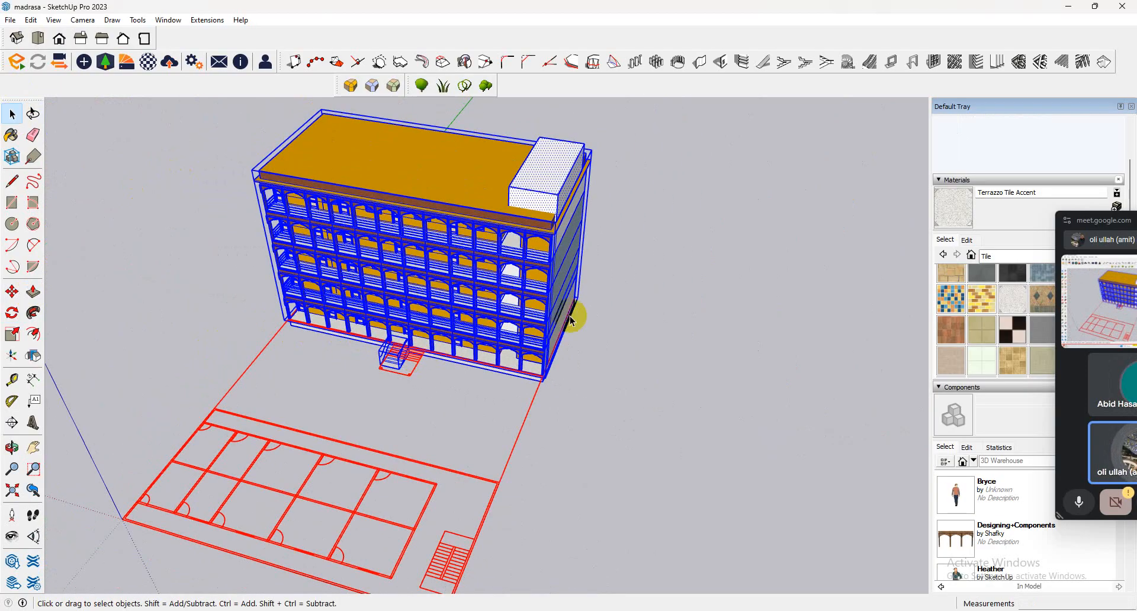
{"action": "left_click", "coordinate": [37, 22]}
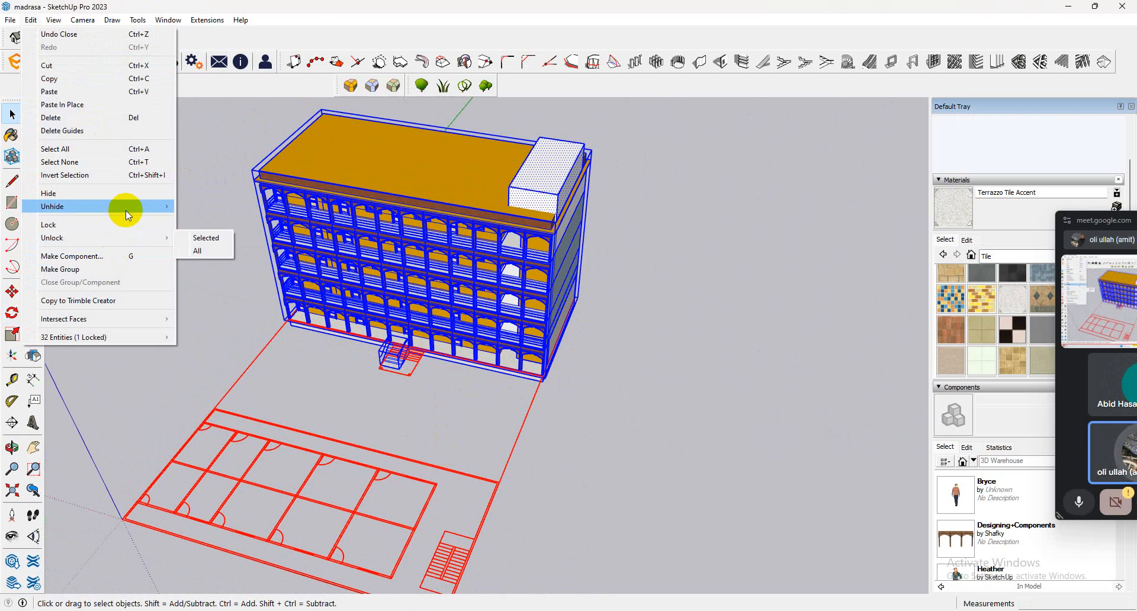
{"action": "mouse_move", "coordinate": [118, 239]}
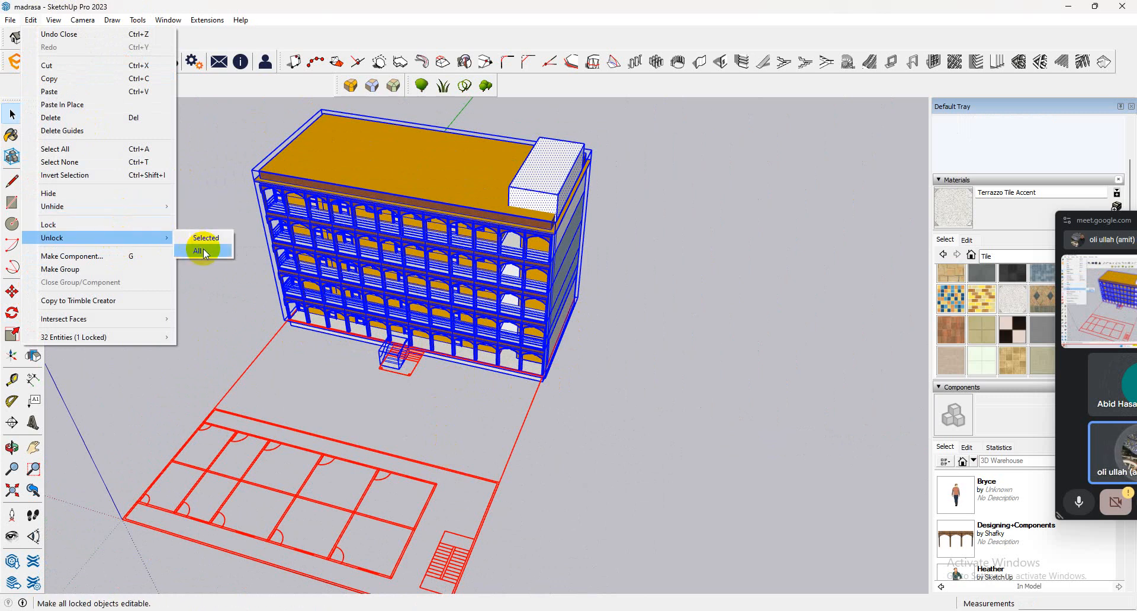
{"action": "left_click", "coordinate": [198, 251]}
{"action": "left_click", "coordinate": [248, 371]}
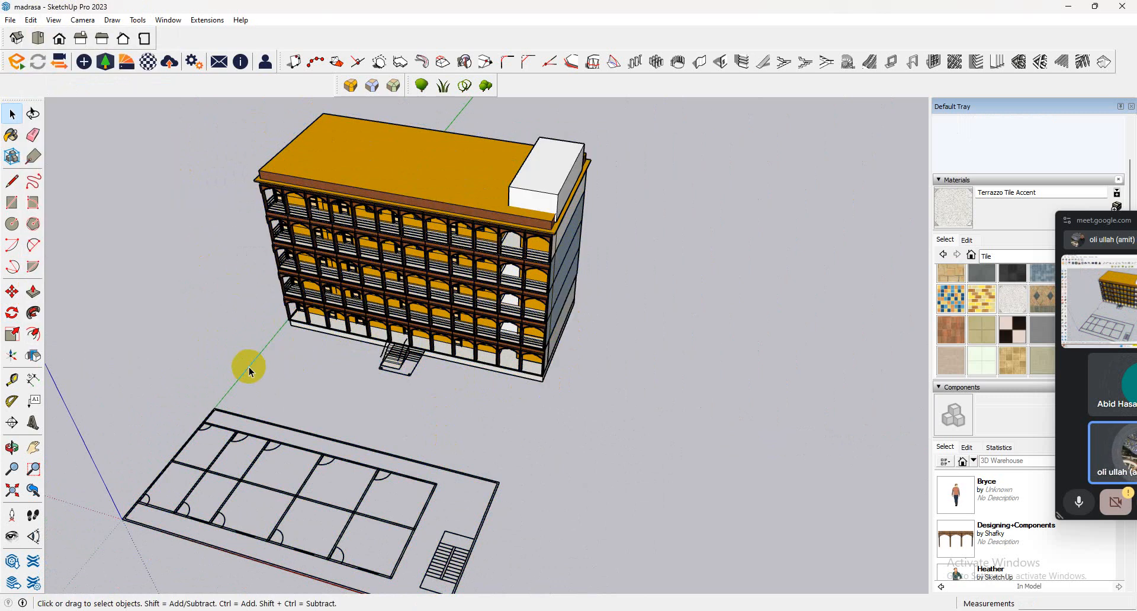
{"action": "left_click", "coordinate": [268, 423]}
{"action": "key", "text": "Delete"}
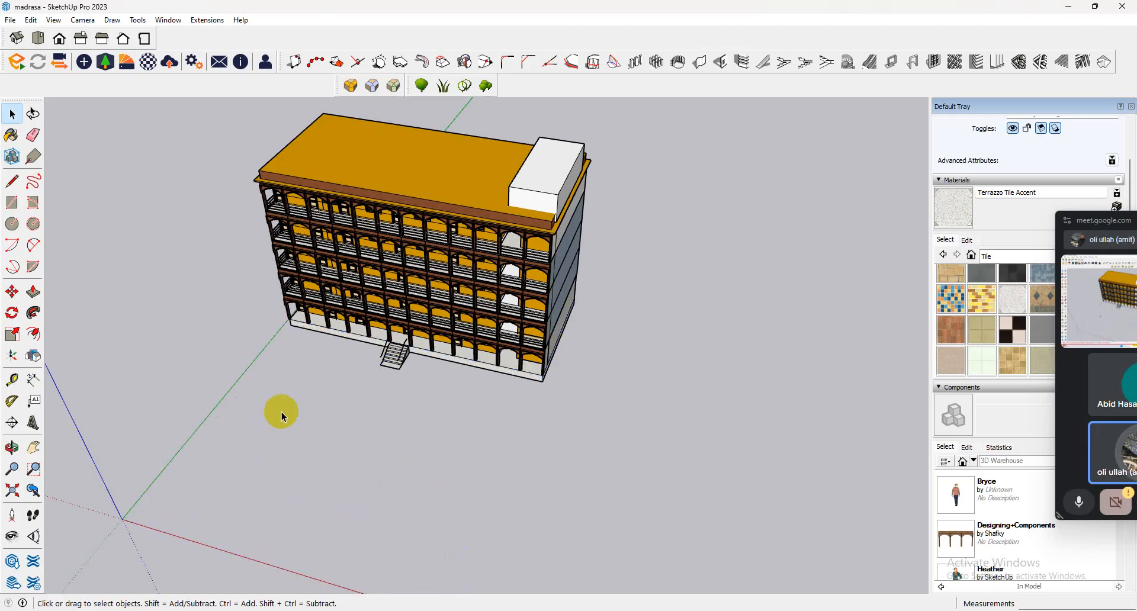
Combine the whole building and its entrance staircase into a single group.
{"action": "left_click_drag", "start_coordinate": [168, 437], "coordinate": [167, 437]}
{"action": "right_click", "coordinate": [462, 331]}
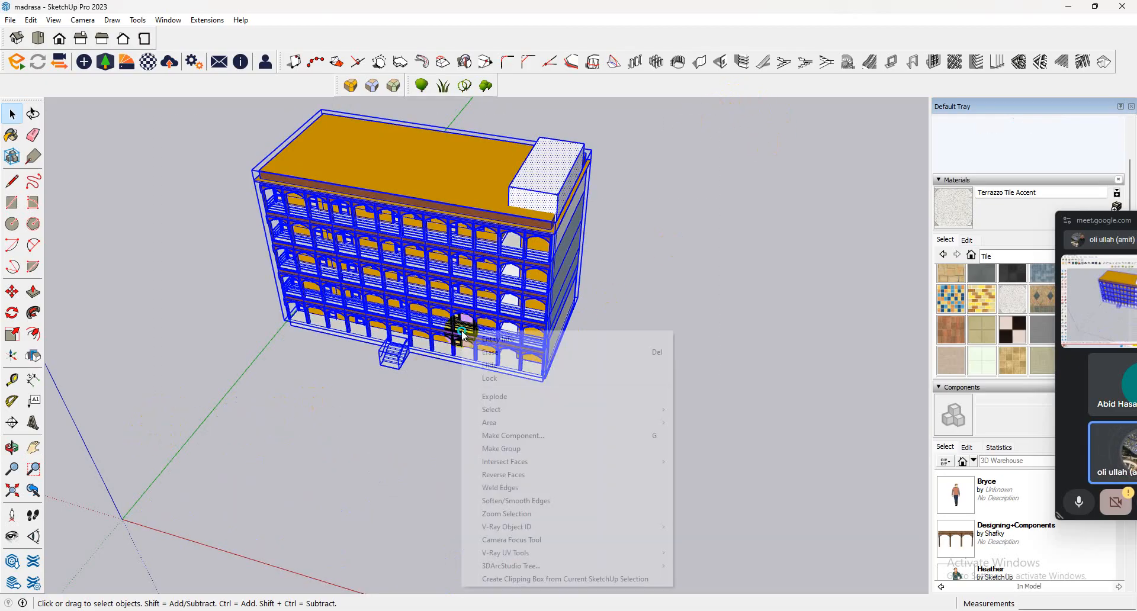
{"action": "left_click", "coordinate": [485, 448]}
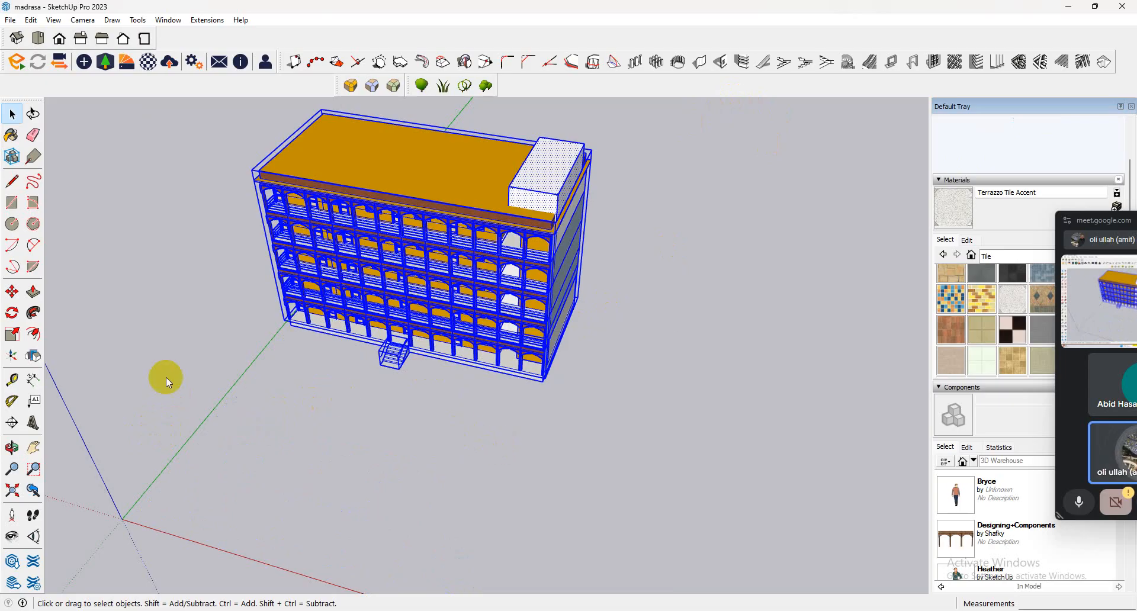
Move the building group by the staircase's front bottom corner onto the axes origin.
{"action": "left_click", "coordinate": [12, 292]}
{"action": "scroll", "coordinate": [378, 361], "scroll_direction": "up", "scroll_amount": 4}
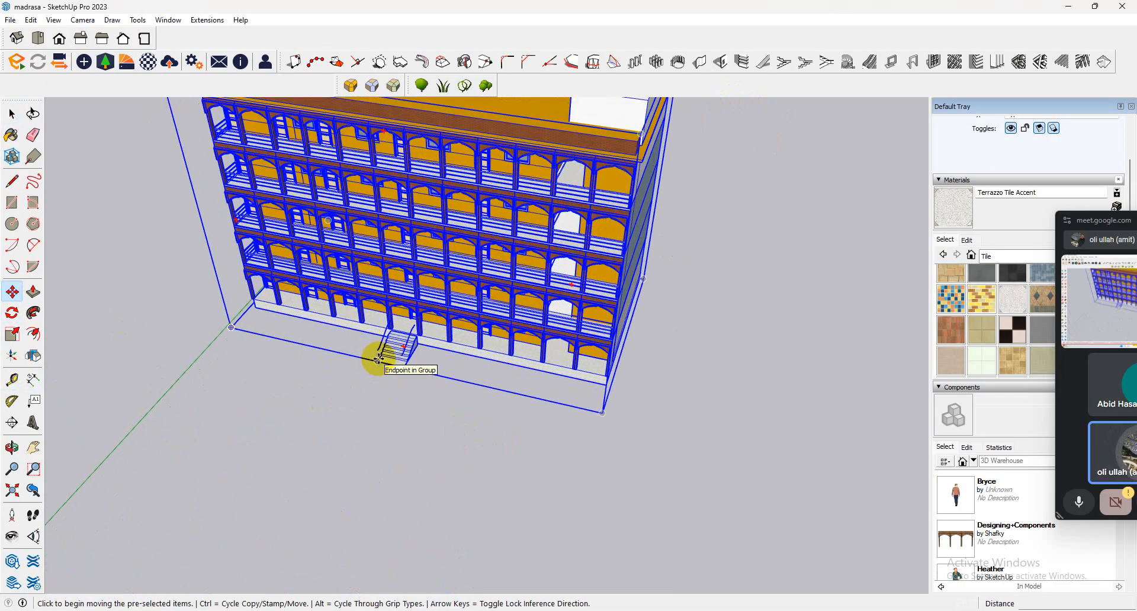
{"action": "left_click", "coordinate": [377, 359]}
{"action": "scroll", "coordinate": [332, 315], "scroll_direction": "down", "scroll_amount": 3}
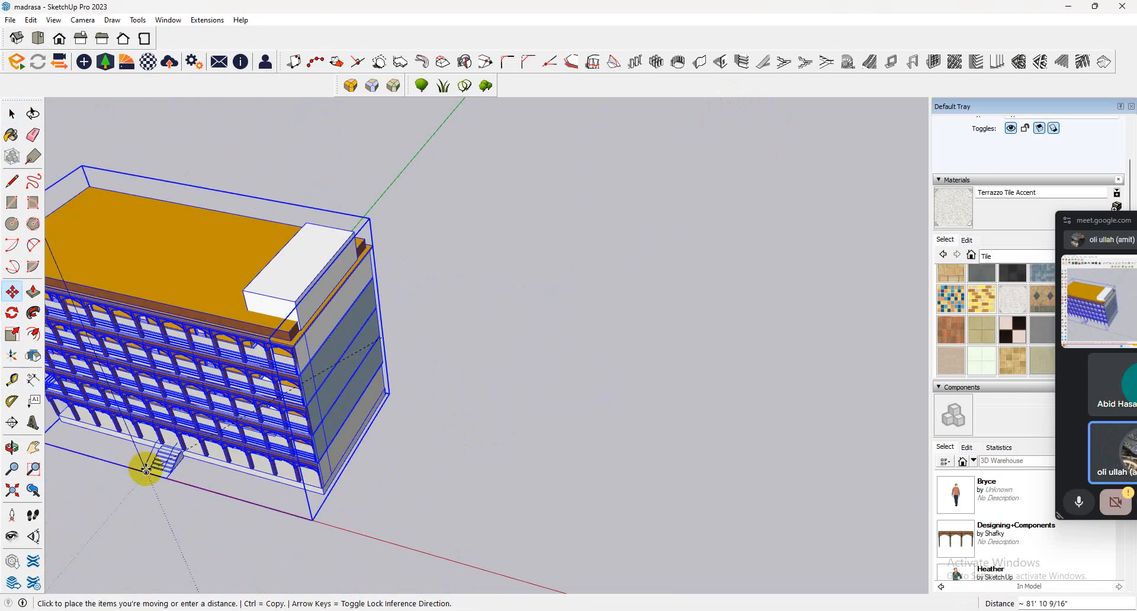
{"action": "left_click", "coordinate": [132, 498]}
Fine-tune the building group's position by snapping the staircase's lower corner precisely to the origin.
{"action": "middle_click_drag", "start_coordinate": [143, 467], "coordinate": [251, 338]}
{"action": "left_click_drag", "start_coordinate": [251, 338], "coordinate": [249, 344]}
{"action": "scroll", "coordinate": [204, 418], "scroll_direction": "up", "scroll_amount": 7}
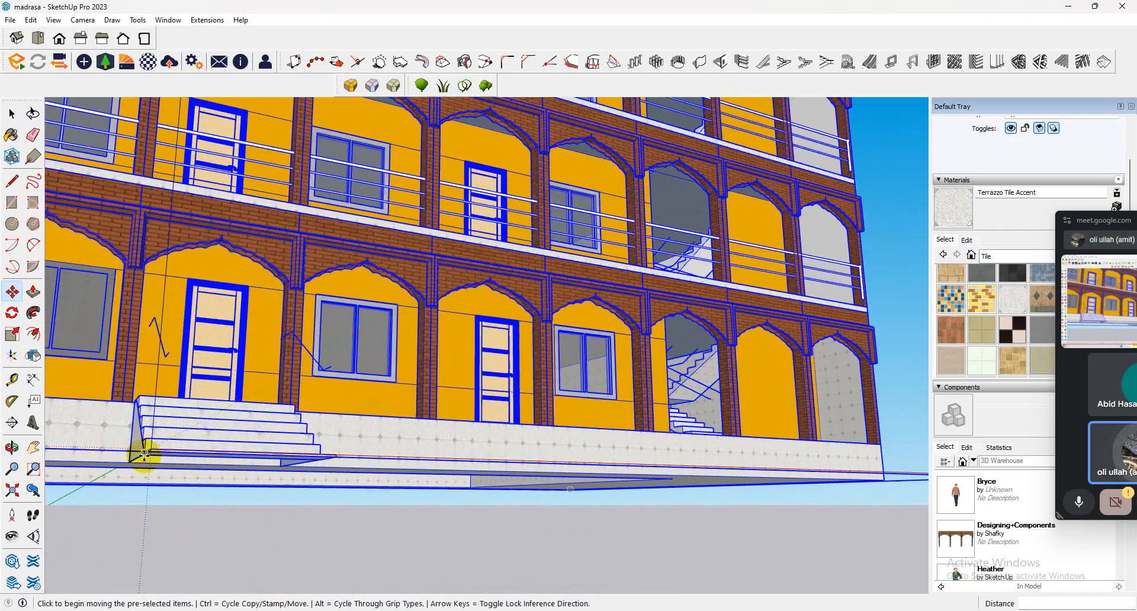
{"action": "scroll", "coordinate": [144, 454], "scroll_direction": "up", "scroll_amount": 3}
{"action": "left_click", "coordinate": [159, 446]}
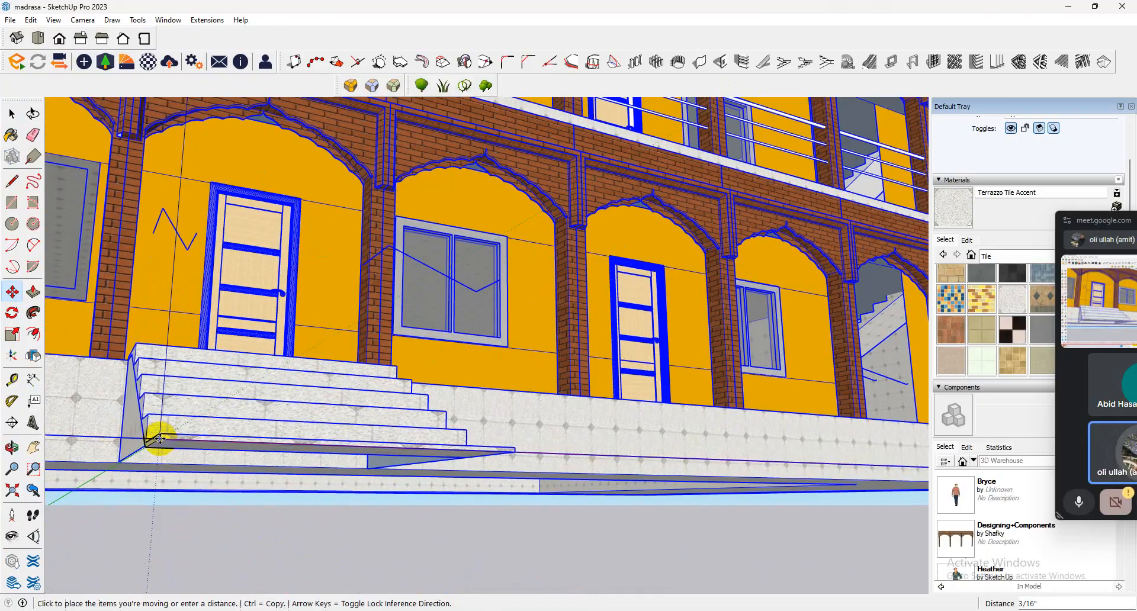
{"action": "left_click", "coordinate": [159, 441]}
{"action": "scroll", "coordinate": [462, 231], "scroll_direction": "down", "scroll_amount": 4}
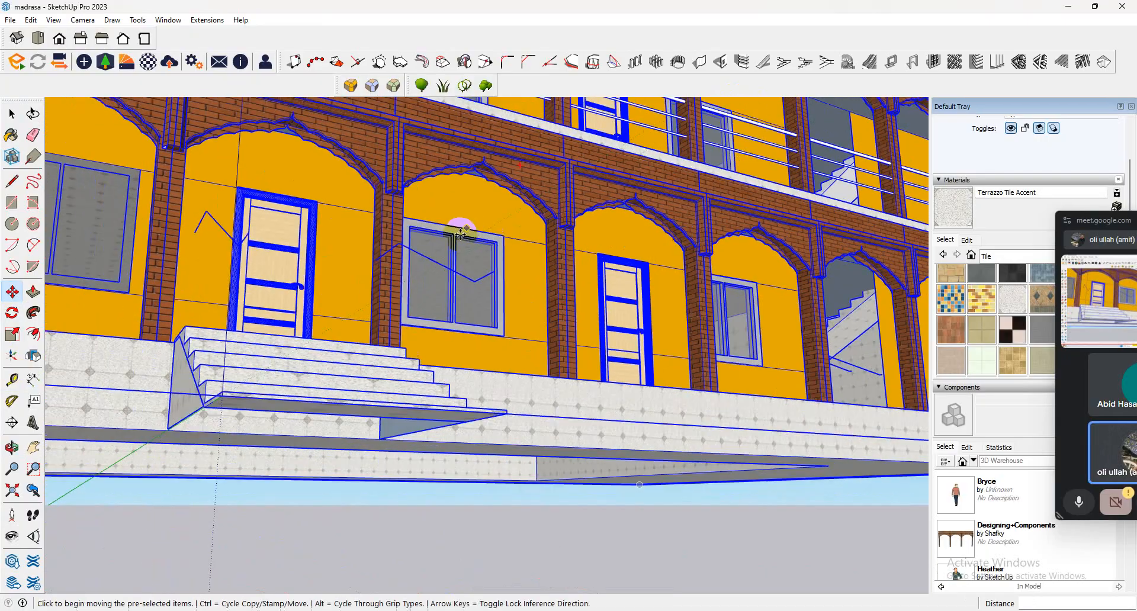
Draw a rectangular ground face about 182' by 227' around the building, extending well beyond the entrance side.
{"action": "middle_click_drag", "start_coordinate": [457, 237], "coordinate": [266, 485]}
{"action": "scroll", "coordinate": [266, 485], "scroll_direction": "down", "scroll_amount": 10}
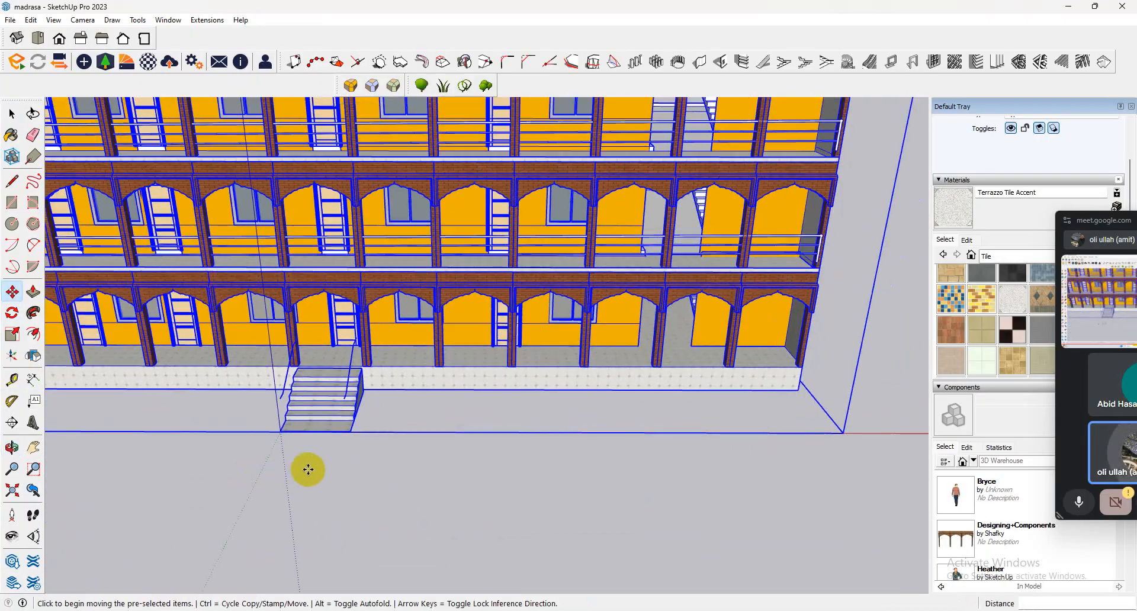
{"action": "scroll", "coordinate": [473, 444], "scroll_direction": "down", "scroll_amount": 4}
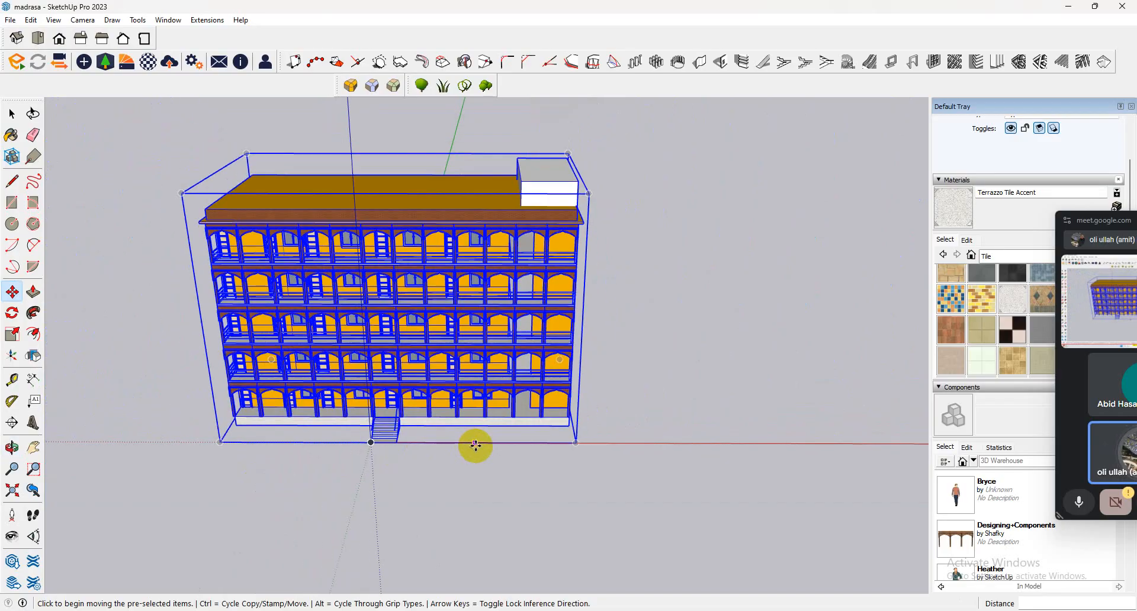
{"action": "left_click", "coordinate": [11, 202]}
{"action": "scroll", "coordinate": [232, 240], "scroll_direction": "down", "scroll_amount": 1}
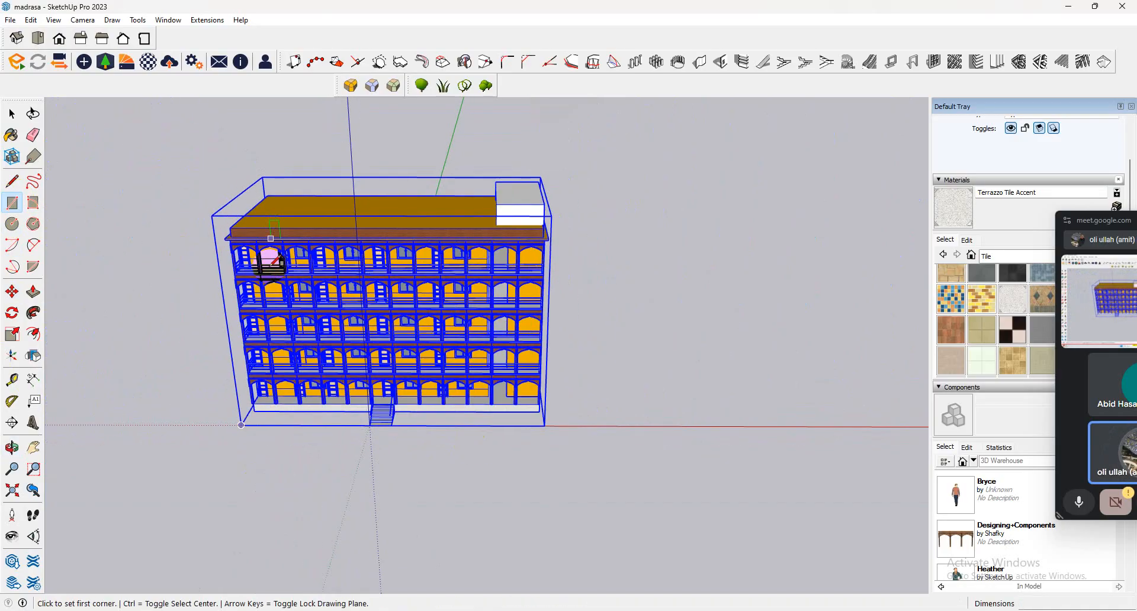
{"action": "middle_click_drag", "start_coordinate": [264, 291], "coordinate": [115, 216]}
{"action": "left_click", "coordinate": [136, 223]}
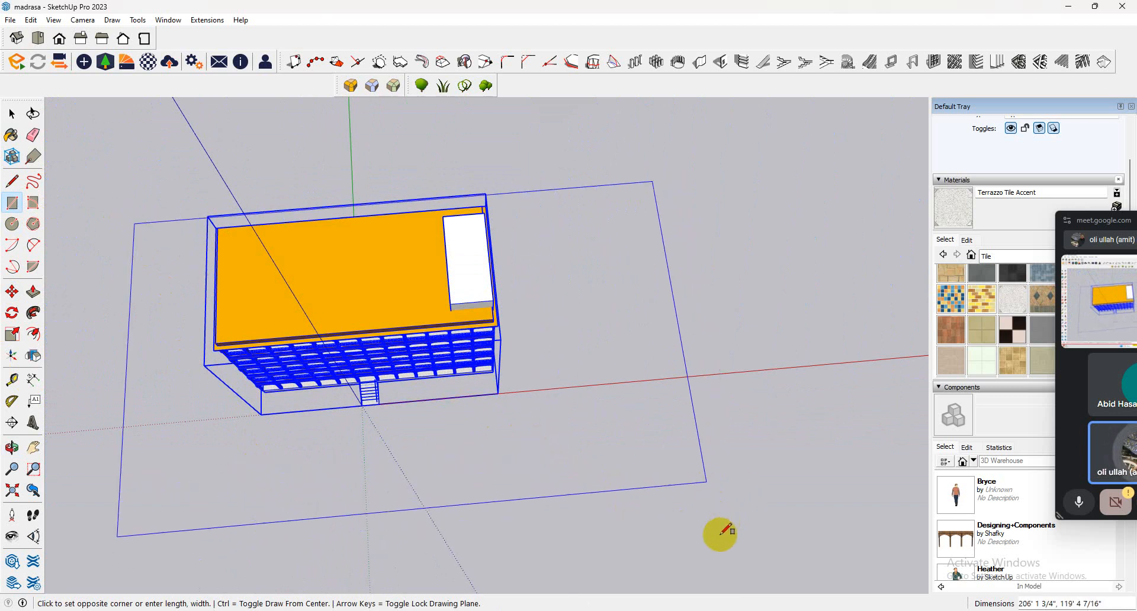
{"action": "scroll", "coordinate": [616, 468], "scroll_direction": "down", "scroll_amount": 3}
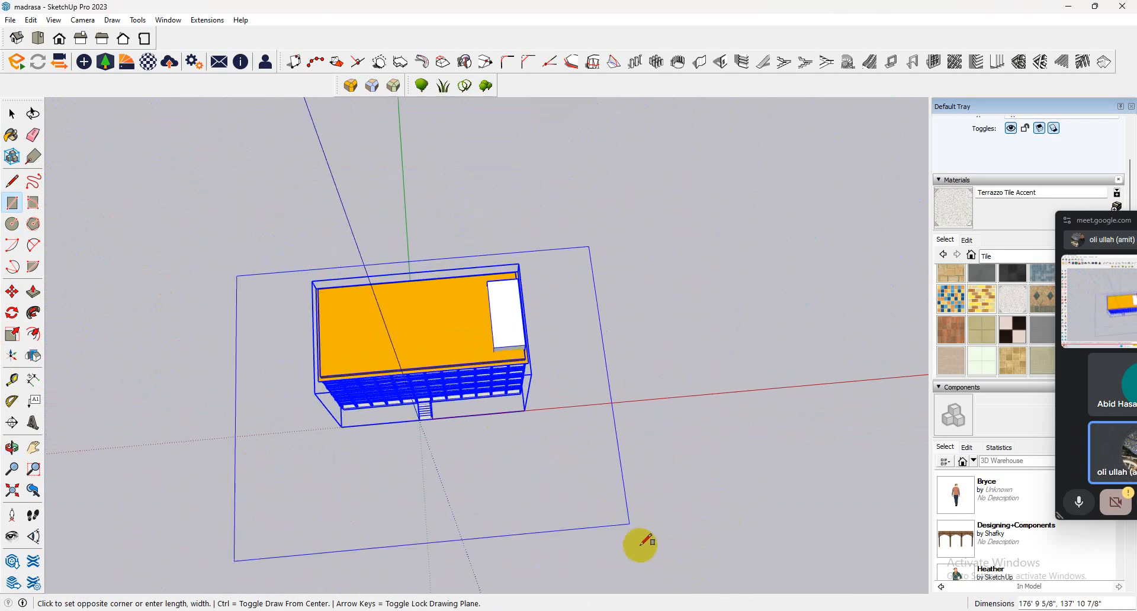
{"action": "scroll", "coordinate": [645, 524], "scroll_direction": "down", "scroll_amount": 2}
{"action": "middle_click_drag", "start_coordinate": [640, 523], "coordinate": [807, 431]}
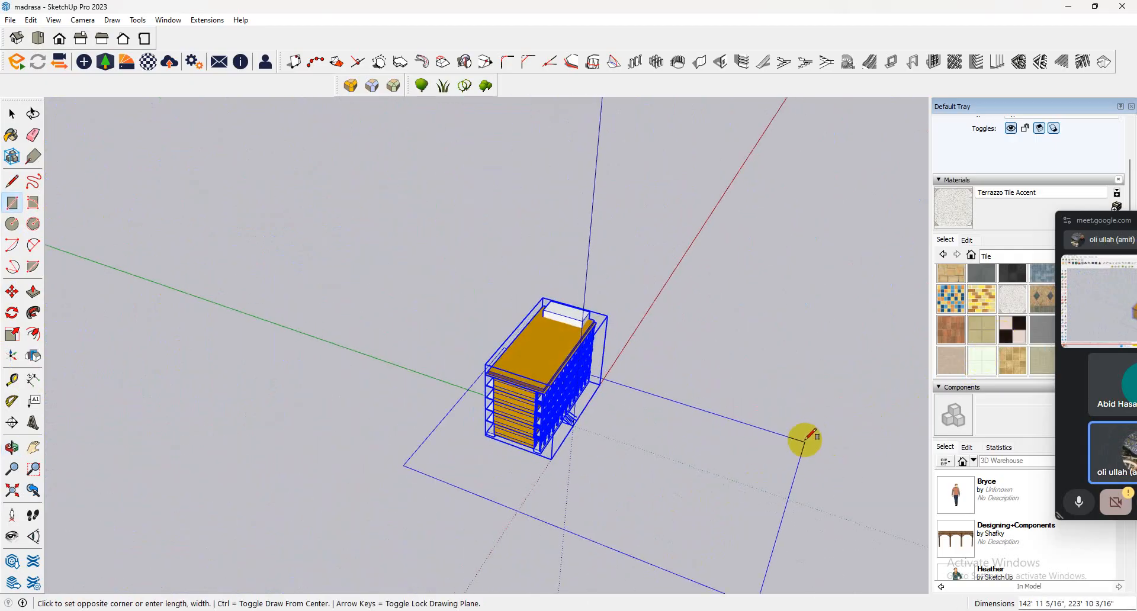
{"action": "left_click", "coordinate": [819, 409]}
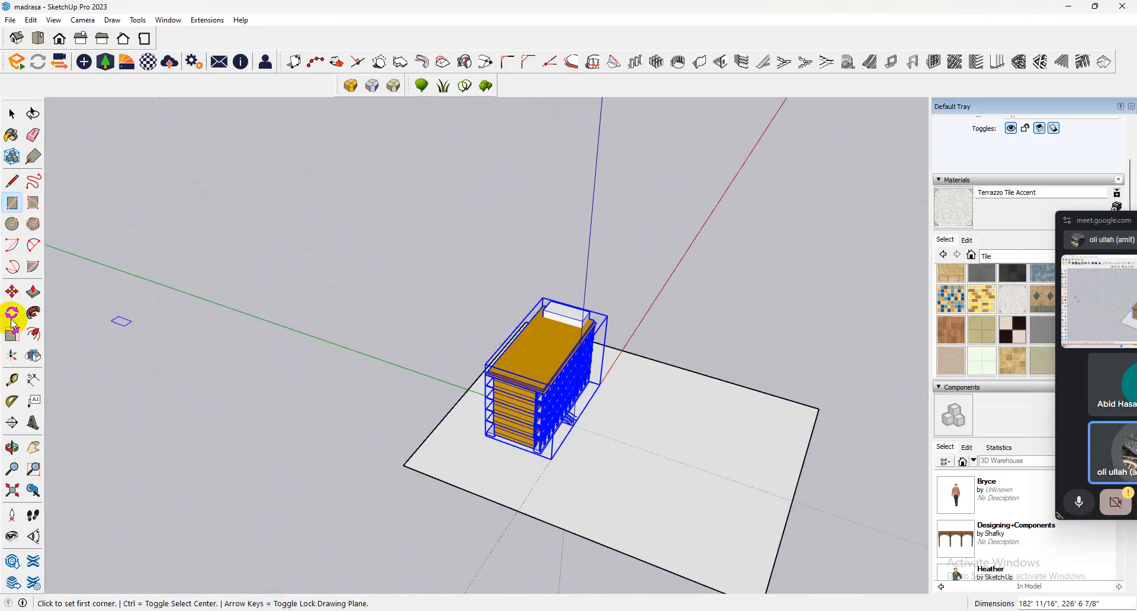
Offset the ground rectangle's outline outward by 10 to form a narrow border for a boundary wall.
{"action": "left_click", "coordinate": [33, 334]}
{"action": "left_click", "coordinate": [523, 512]}
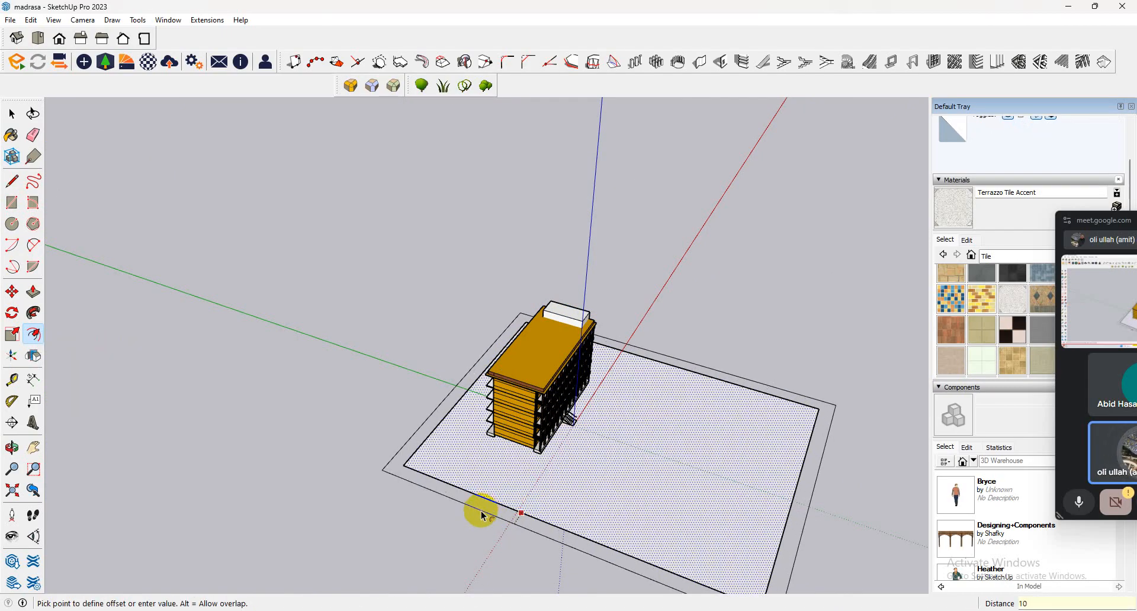
{"action": "key", "text": "Return"}
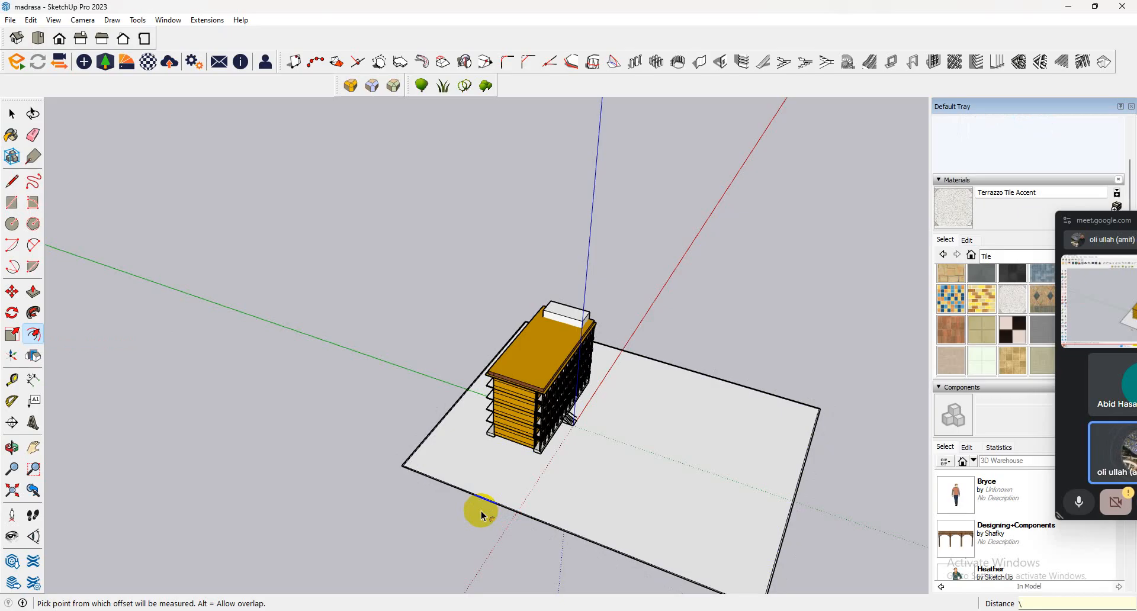
Push/Pull the narrow border around the ground up 8' to form the boundary wall.
{"action": "scroll", "coordinate": [284, 443], "scroll_direction": "up", "scroll_amount": 4}
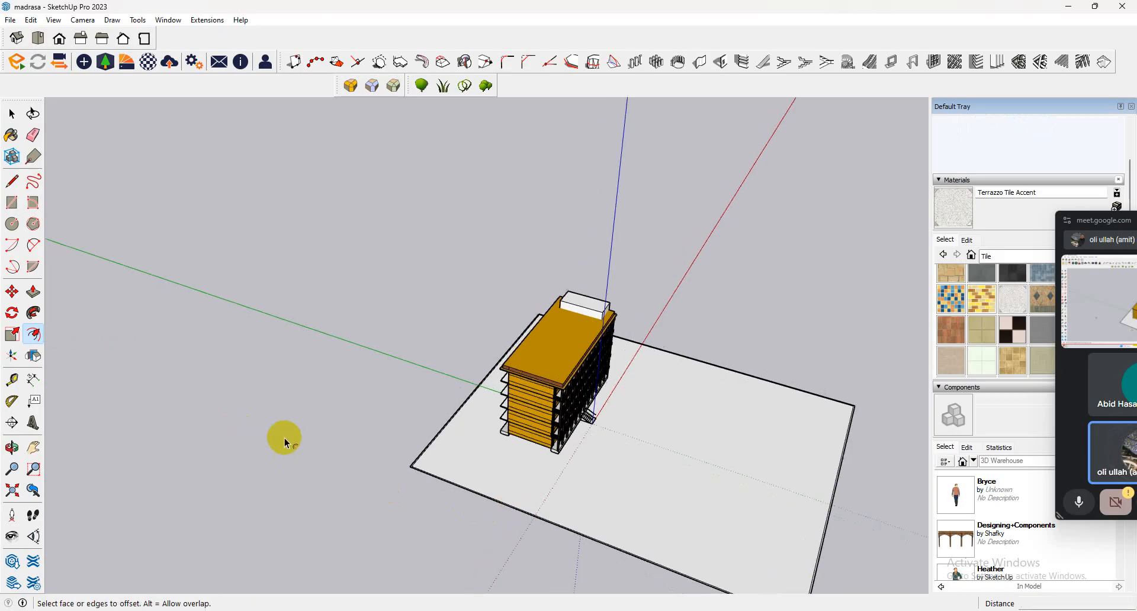
{"action": "left_click", "coordinate": [34, 291]}
{"action": "scroll", "coordinate": [460, 431], "scroll_direction": "up", "scroll_amount": 2}
{"action": "scroll", "coordinate": [437, 456], "scroll_direction": "up", "scroll_amount": 3}
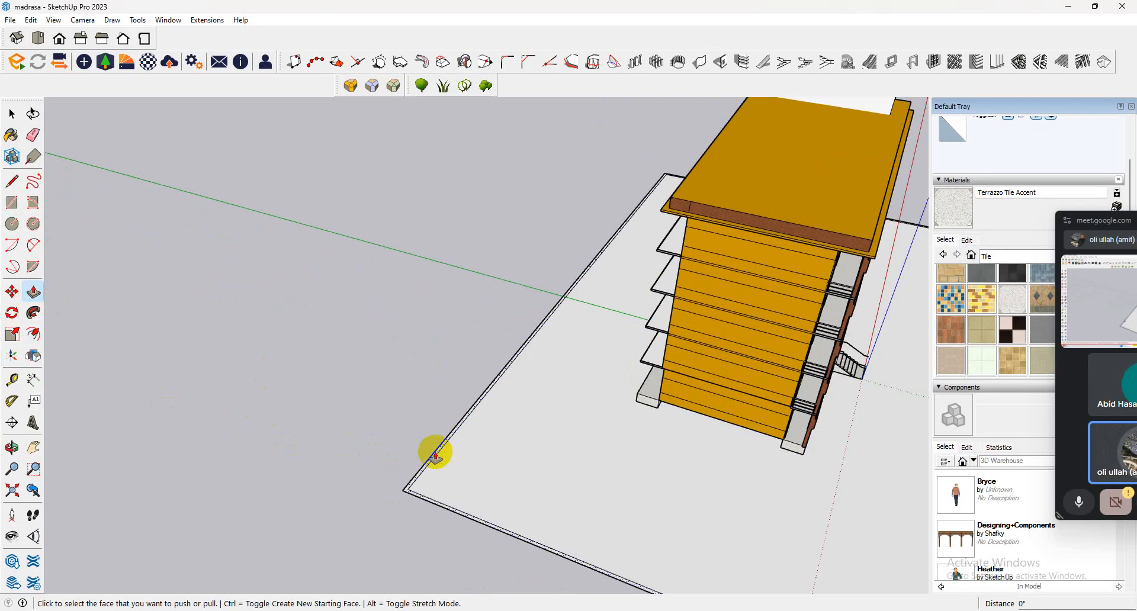
{"action": "left_click", "coordinate": [434, 452]}
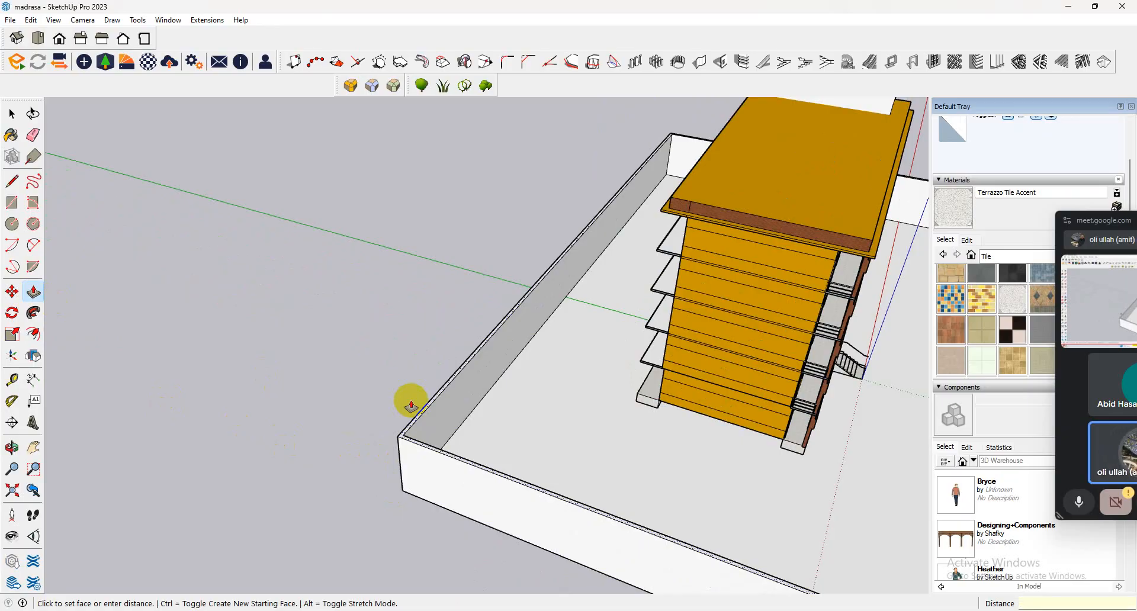
{"action": "key", "text": "Return"}
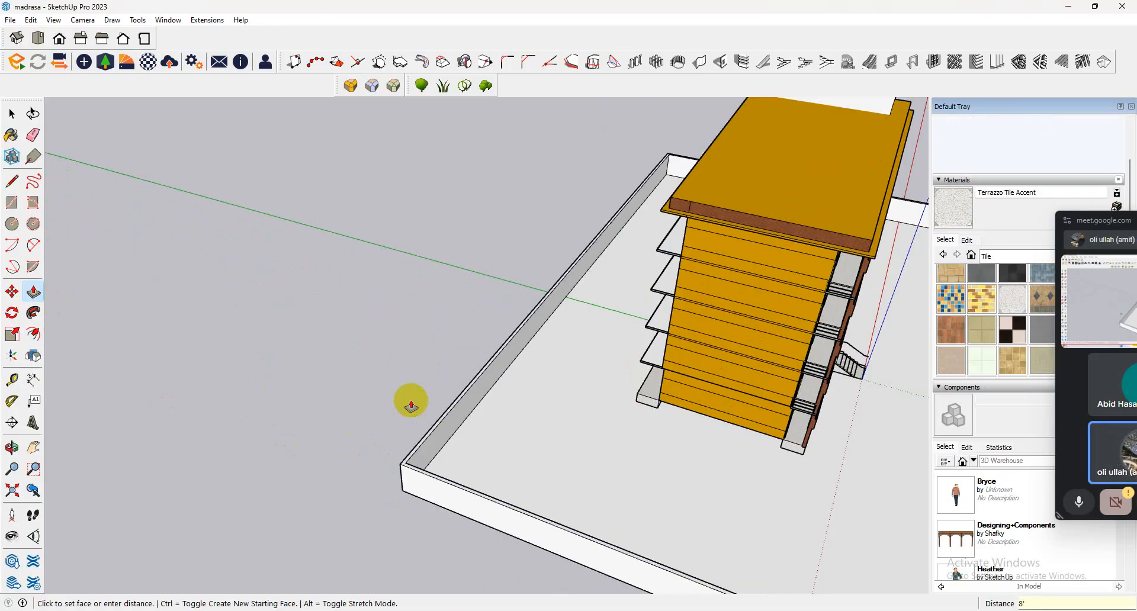
{"action": "scroll", "coordinate": [432, 409], "scroll_direction": "down", "scroll_amount": 5}
{"action": "middle_click_drag", "start_coordinate": [705, 428], "coordinate": [223, 356]}
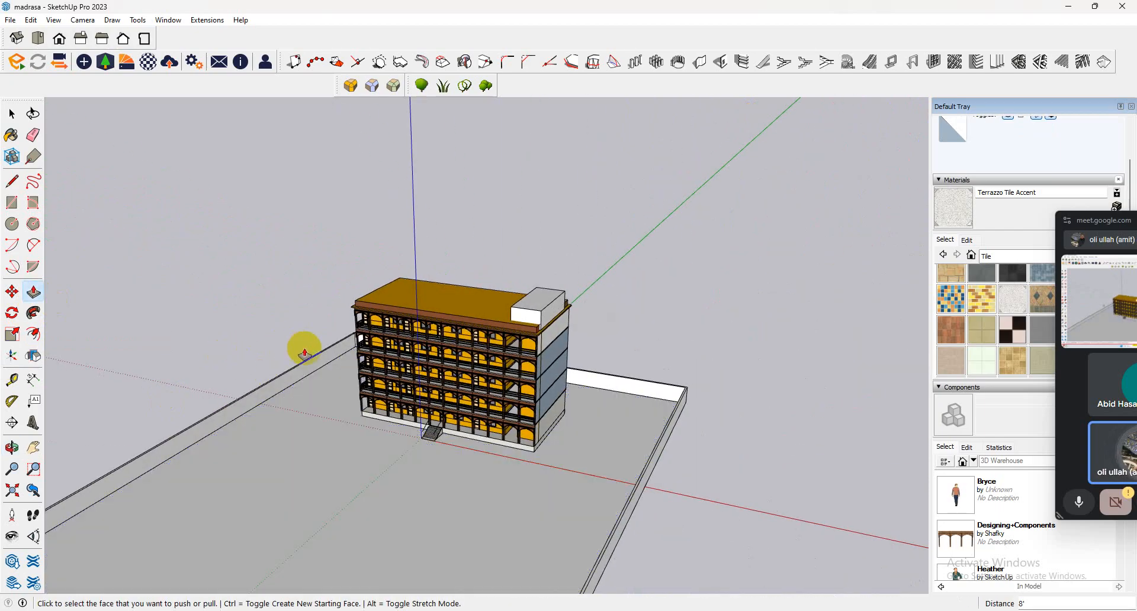
{"action": "scroll", "coordinate": [361, 349], "scroll_direction": "down", "scroll_amount": 4}
{"action": "scroll", "coordinate": [223, 385], "scroll_direction": "up", "scroll_amount": 2}
{"action": "left_click", "coordinate": [12, 114]}
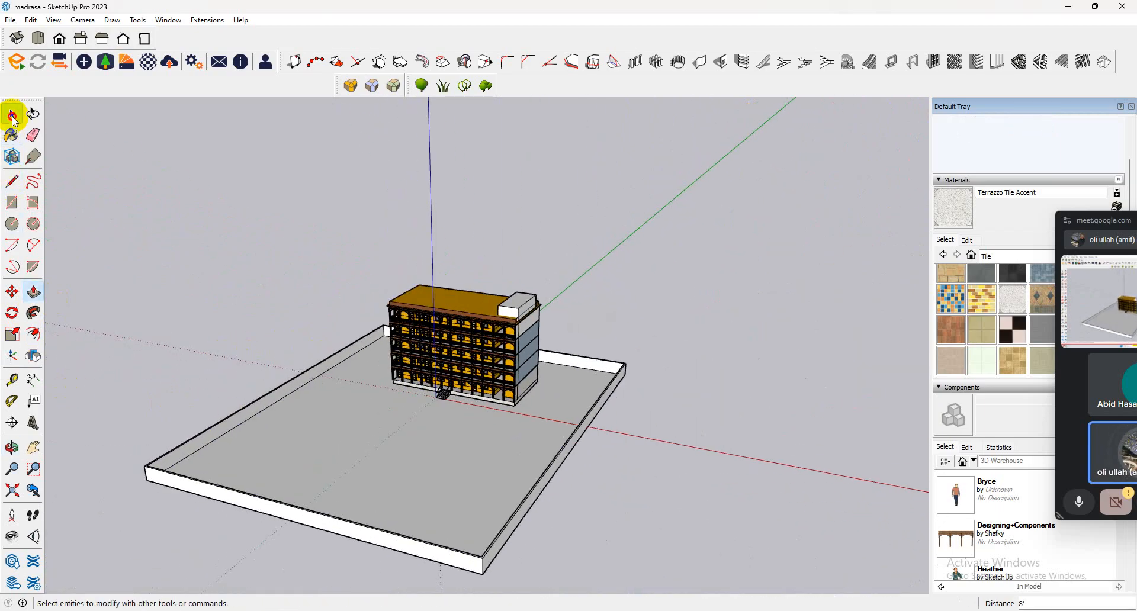
{"action": "scroll", "coordinate": [470, 379], "scroll_direction": "up", "scroll_amount": 4}
{"action": "scroll", "coordinate": [471, 400], "scroll_direction": "up", "scroll_amount": 3}
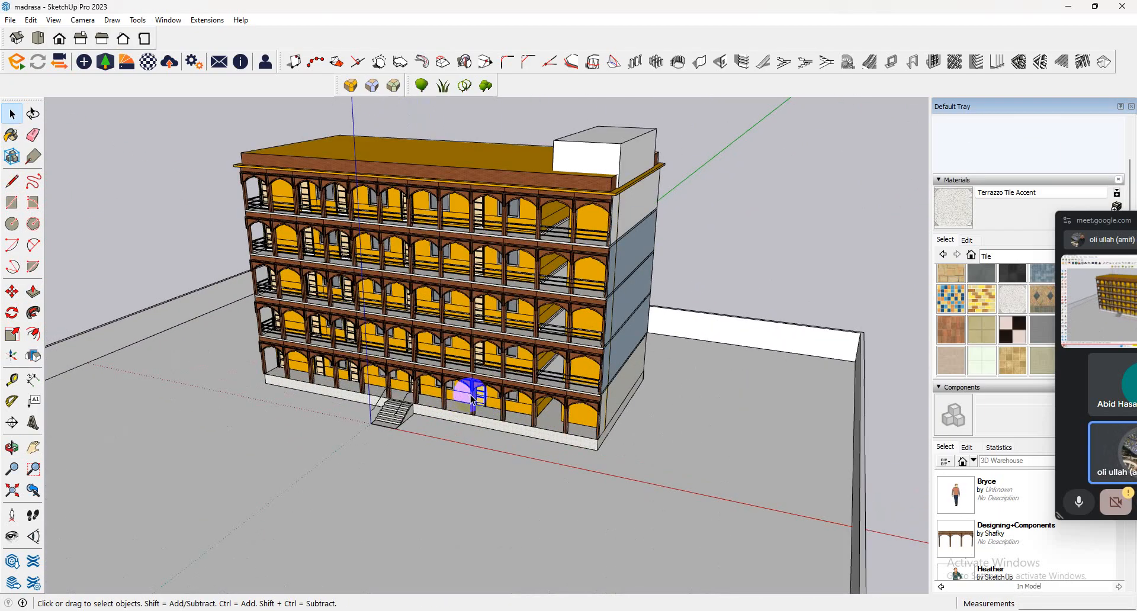
{"action": "left_click", "coordinate": [479, 391]}
{"action": "double_click", "coordinate": [482, 393]}
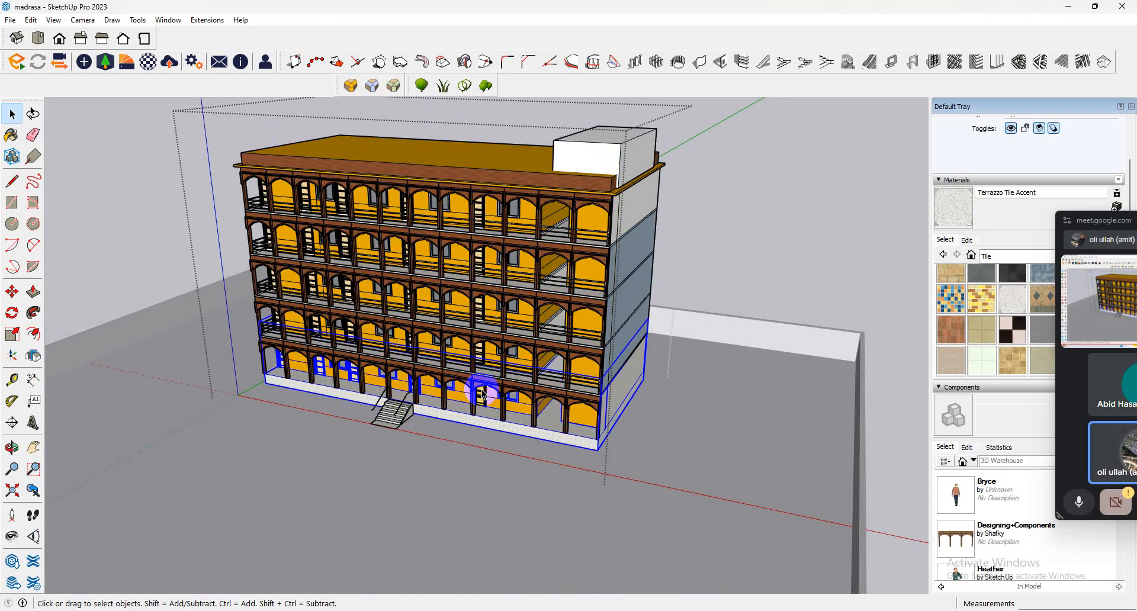
{"action": "double_click", "coordinate": [484, 394]}
{"action": "scroll", "coordinate": [592, 394], "scroll_direction": "up", "scroll_amount": 5}
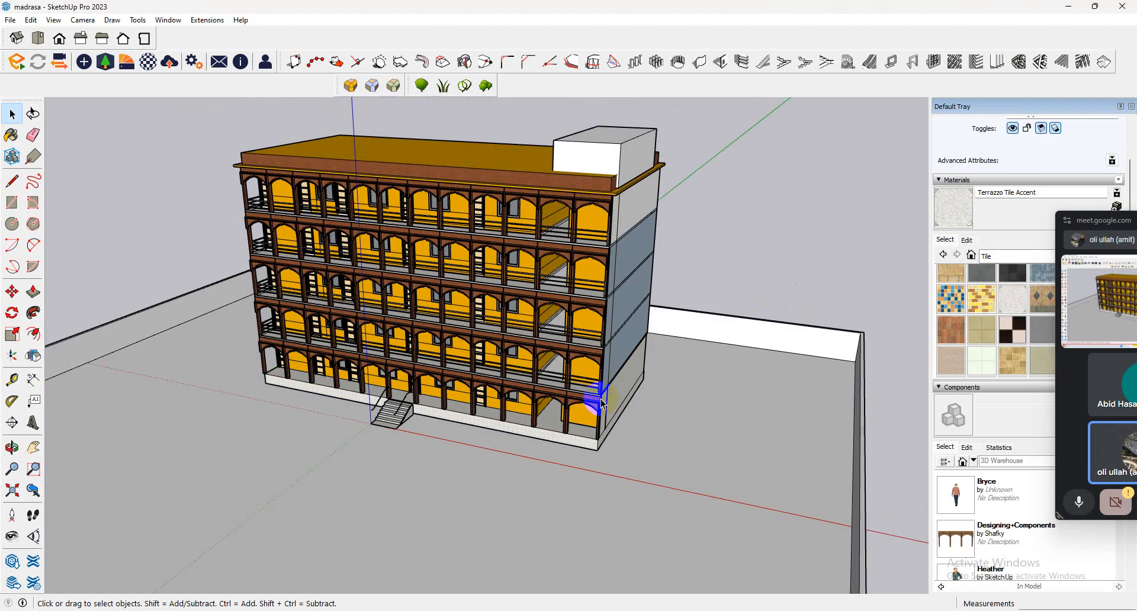
{"action": "left_click", "coordinate": [580, 409]}
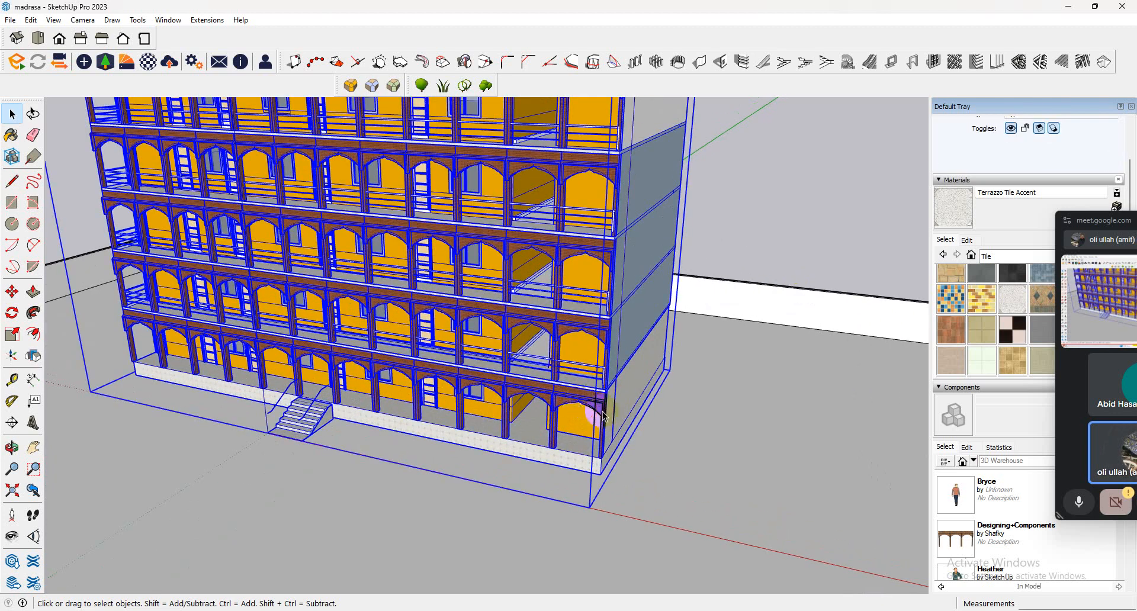
{"action": "scroll", "coordinate": [604, 416], "scroll_direction": "down", "scroll_amount": 10}
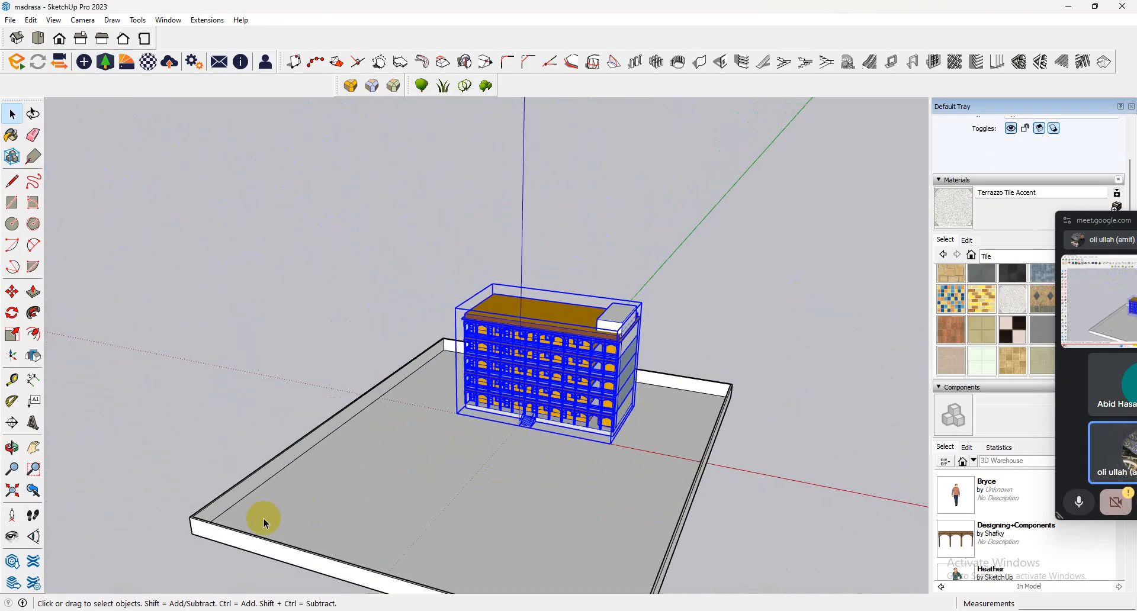
Paint the selected boundary wall faces and wall top, without the ground face, with the Brick_Antique material sampled from the roof parapet.
{"action": "middle_click_drag", "start_coordinate": [264, 522], "coordinate": [545, 510]}
{"action": "scroll", "coordinate": [602, 533], "scroll_direction": "up", "scroll_amount": 3}
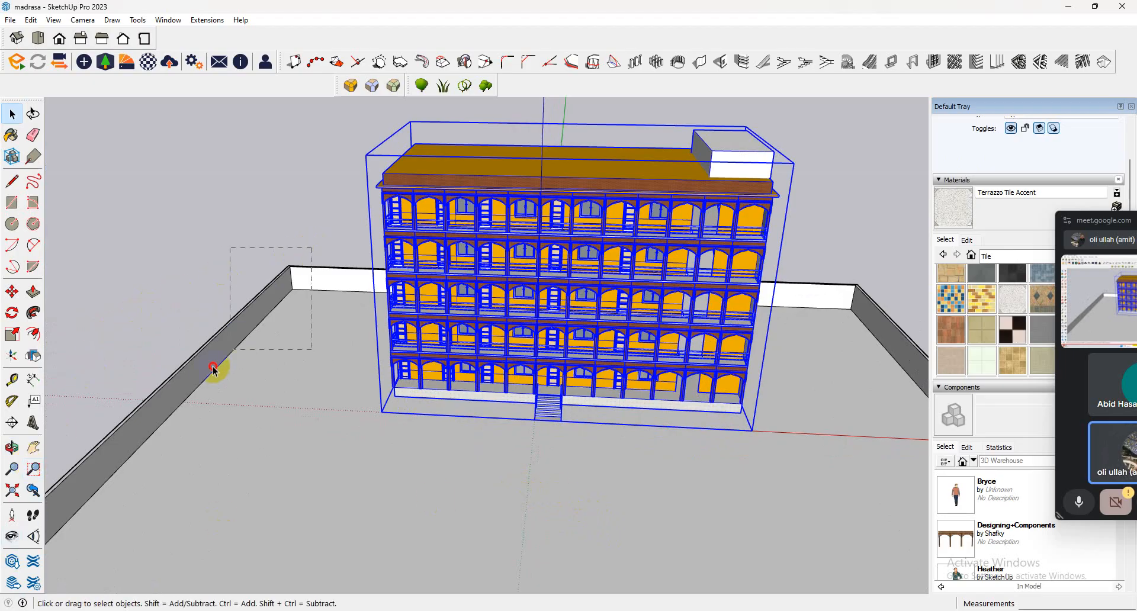
{"action": "left_click_drag", "start_coordinate": [312, 248], "coordinate": [213, 370]}
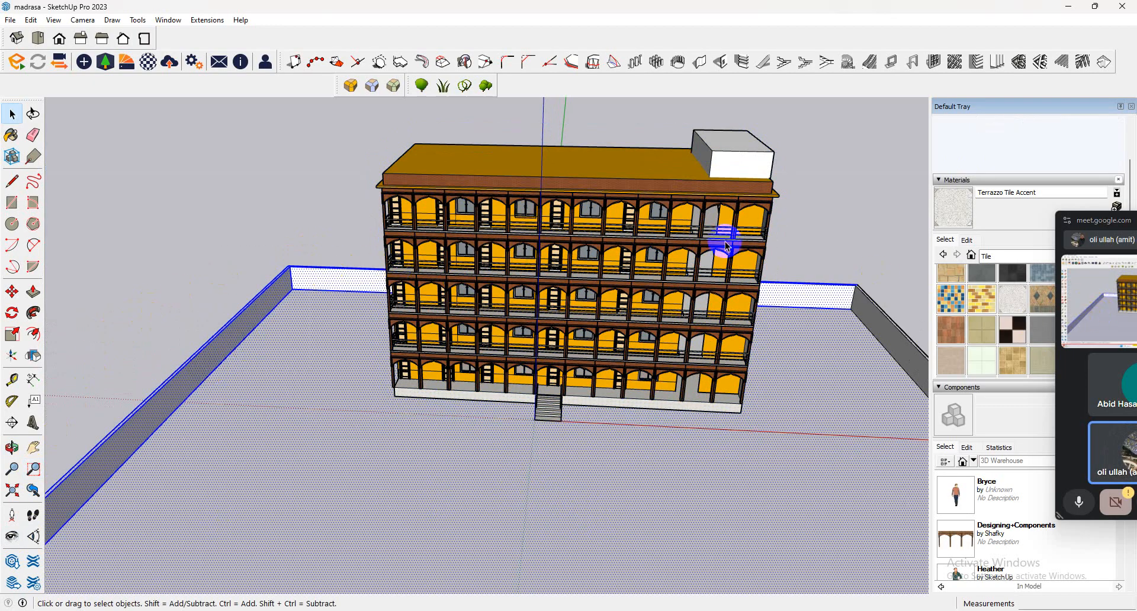
{"action": "left_click", "coordinate": [948, 329]}
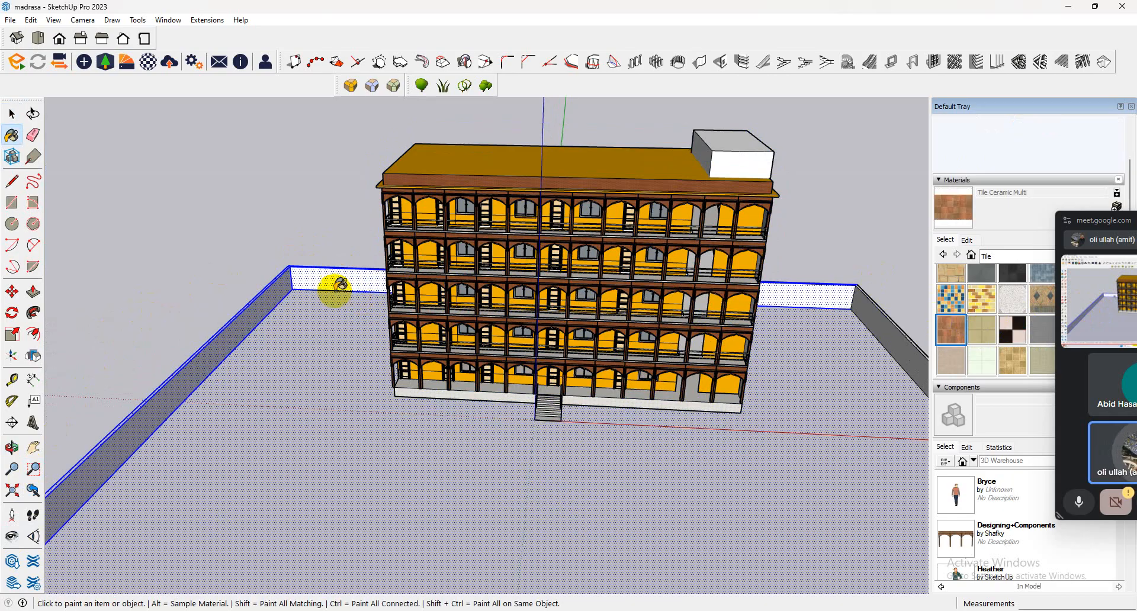
{"action": "left_click", "coordinate": [951, 273]}
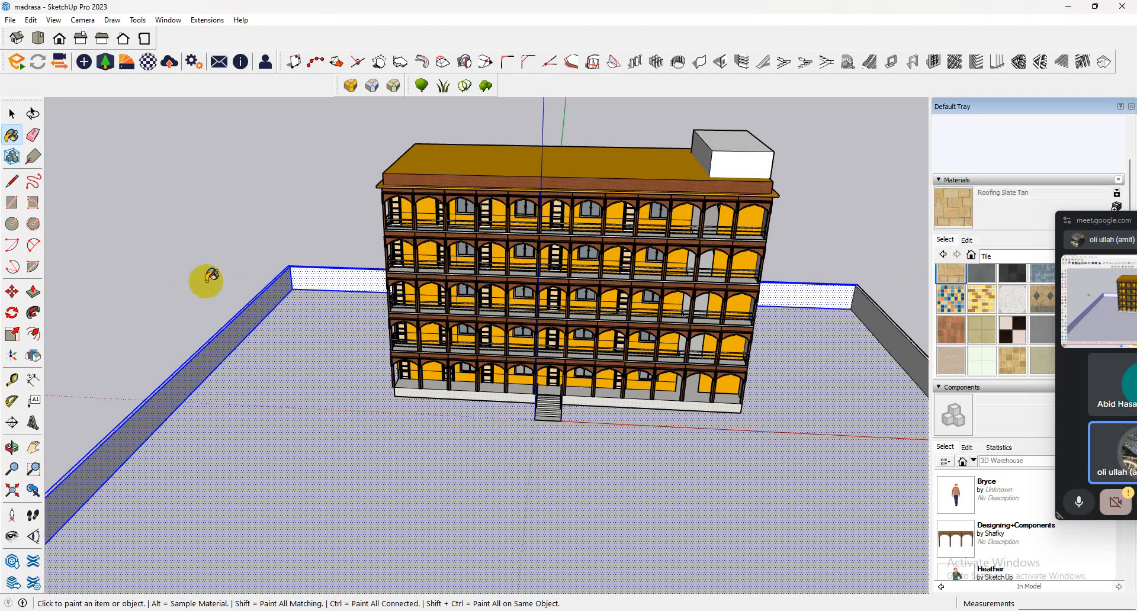
{"action": "left_click", "coordinate": [11, 111]}
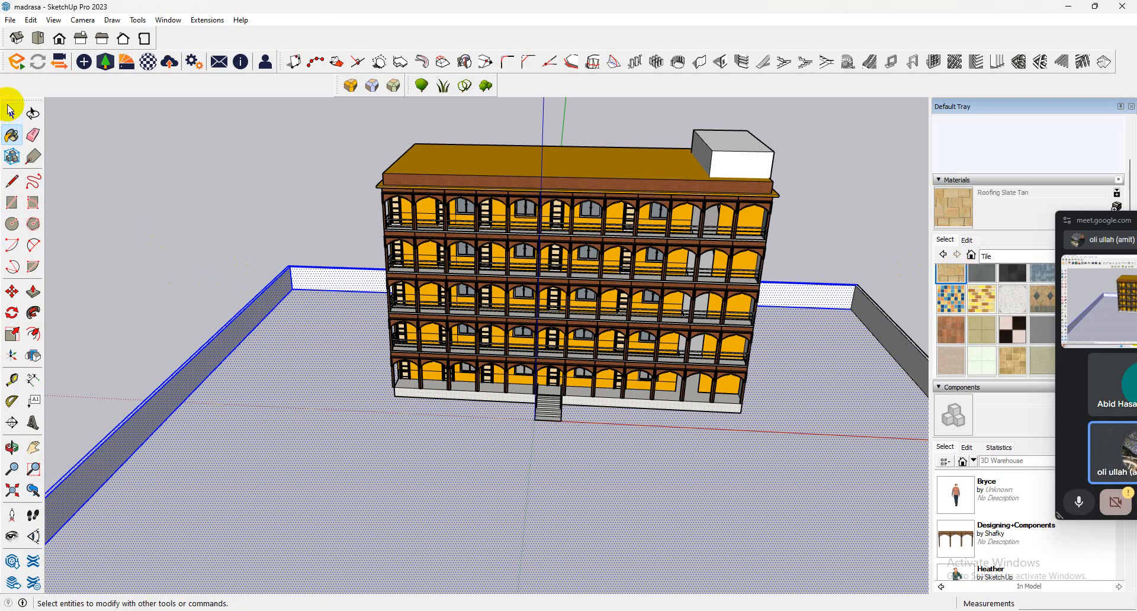
{"action": "left_click", "coordinate": [133, 161]}
{"action": "left_click_drag", "start_coordinate": [263, 278], "coordinate": [263, 279]}
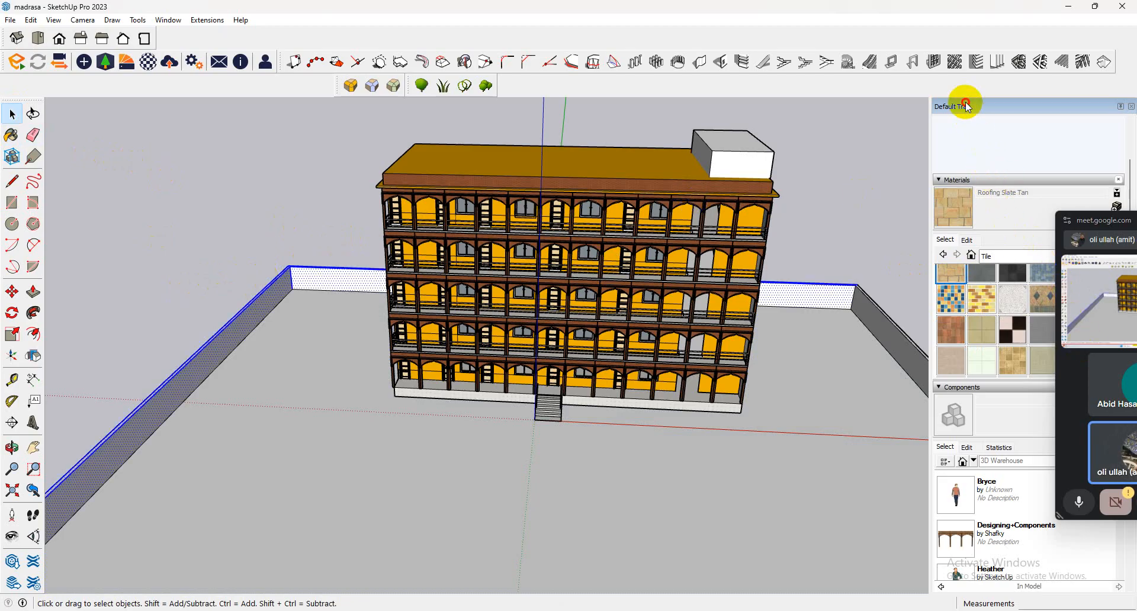
{"action": "left_click_drag", "start_coordinate": [1105, 225], "coordinate": [906, 406]}
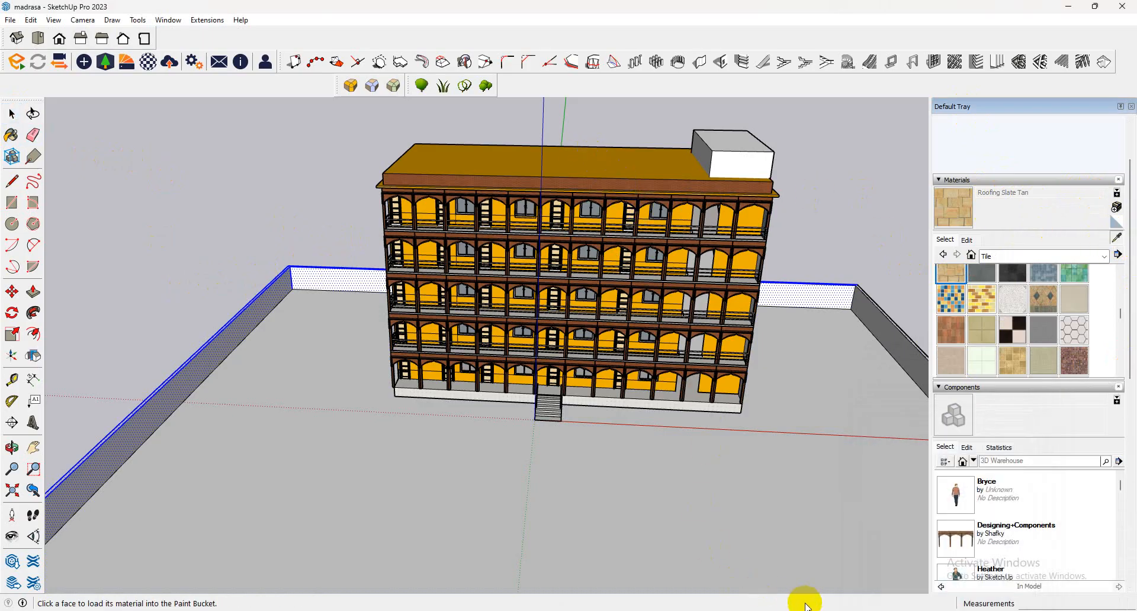
{"action": "left_click", "coordinate": [653, 610]}
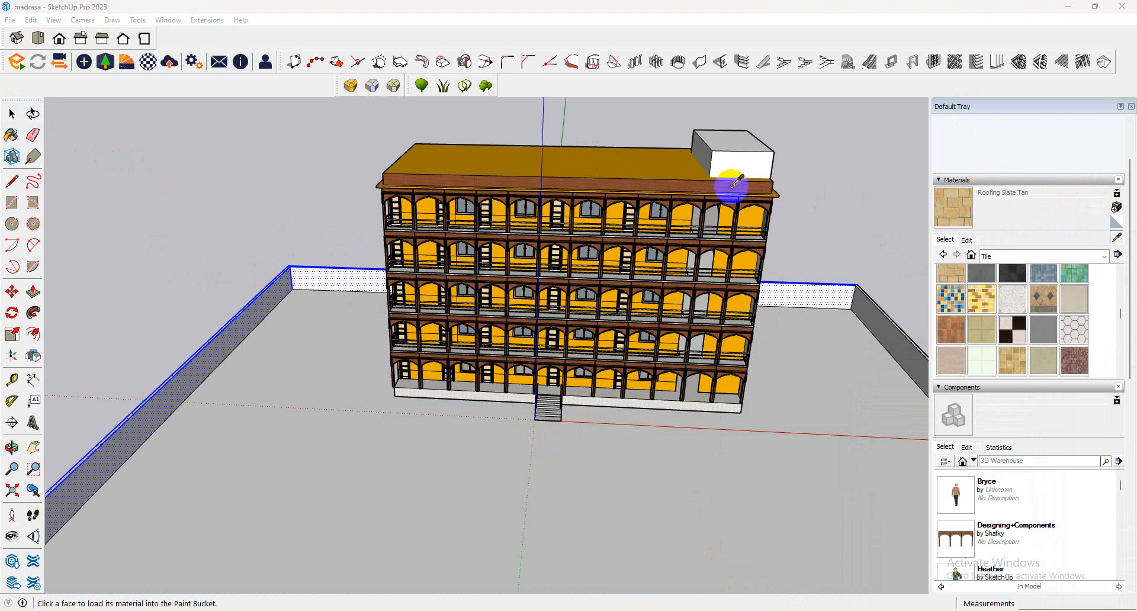
{"action": "left_click", "coordinate": [732, 186], "text": "alt"}
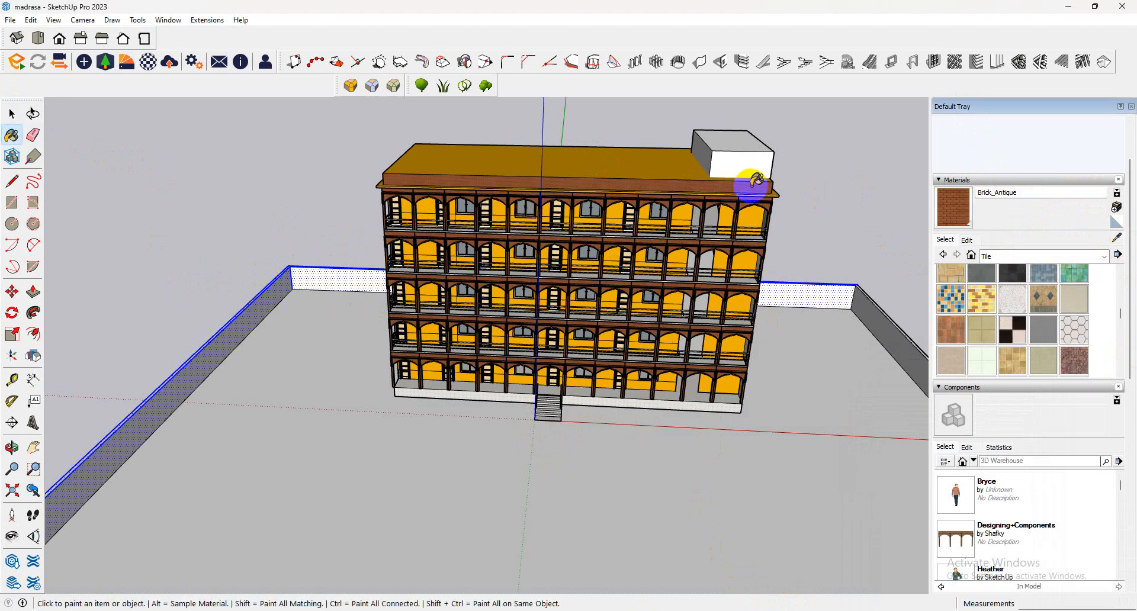
{"action": "left_click", "coordinate": [180, 368]}
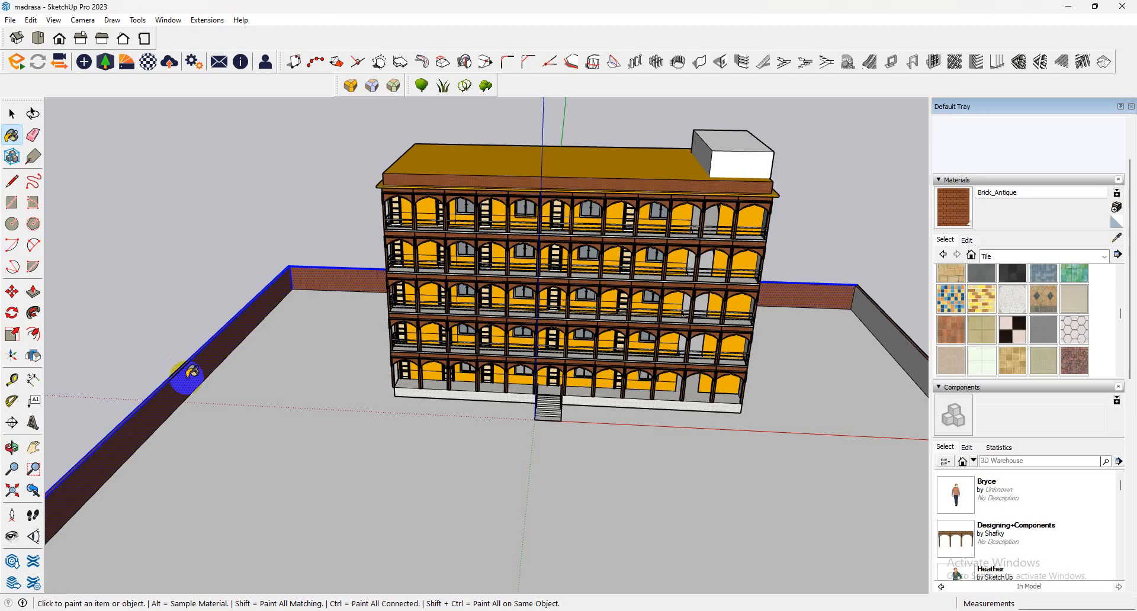
Paint the ground face with Grass Light Green, and replace it with Vegetation Grass from the Landscaping, Fencing and Vegetation collection.
{"action": "scroll", "coordinate": [268, 423], "scroll_direction": "up", "scroll_amount": 3}
{"action": "middle_click_drag", "start_coordinate": [357, 432], "coordinate": [338, 358]}
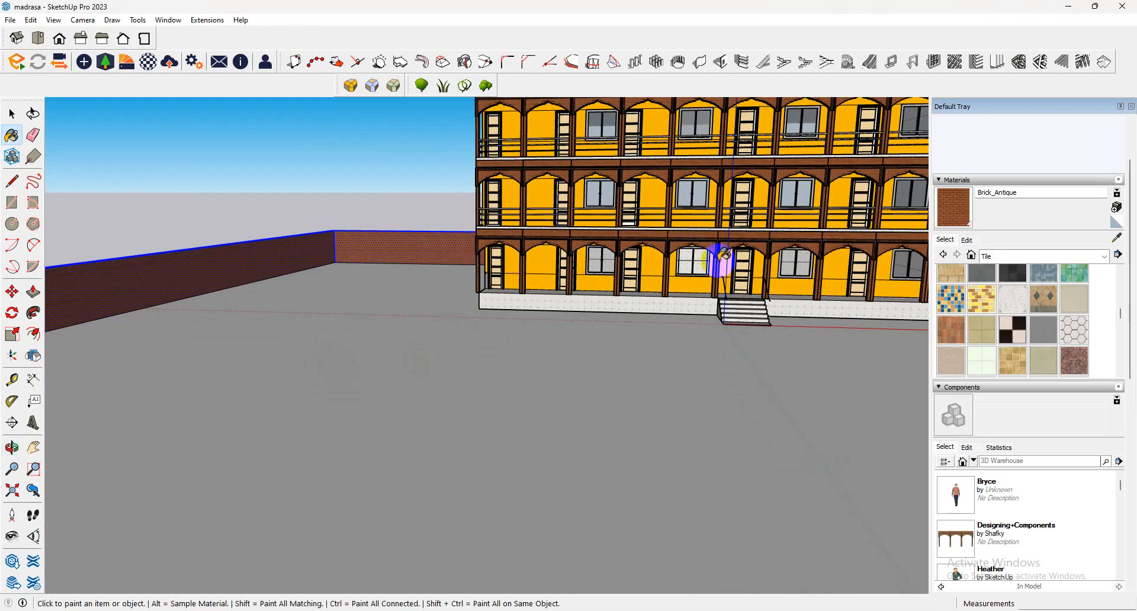
{"action": "left_click", "coordinate": [1060, 254]}
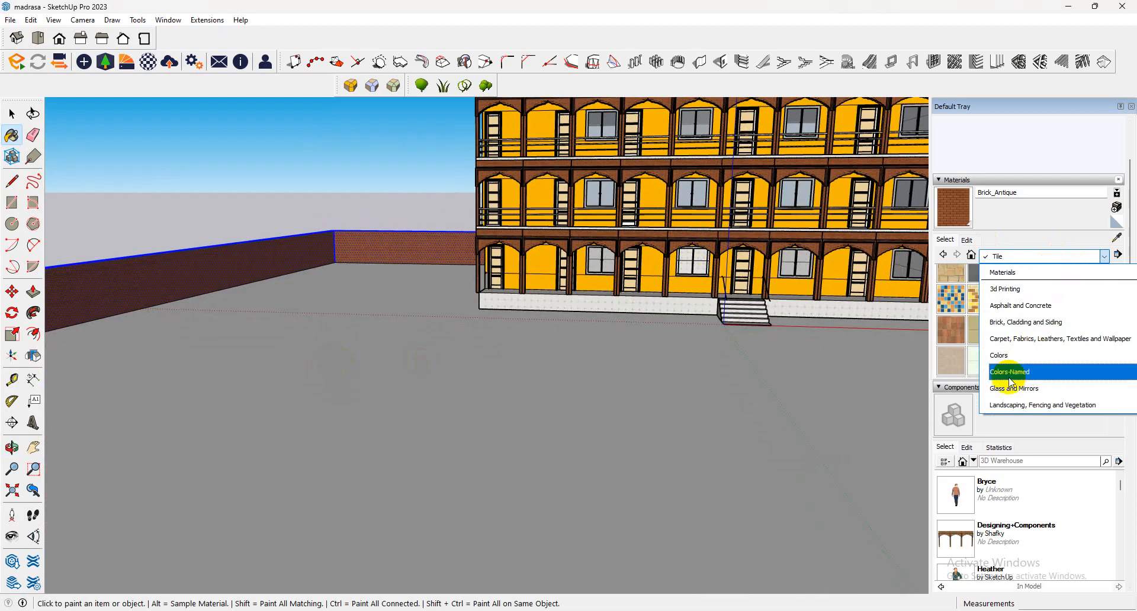
{"action": "scroll", "coordinate": [1014, 337], "scroll_direction": "down", "scroll_amount": 2}
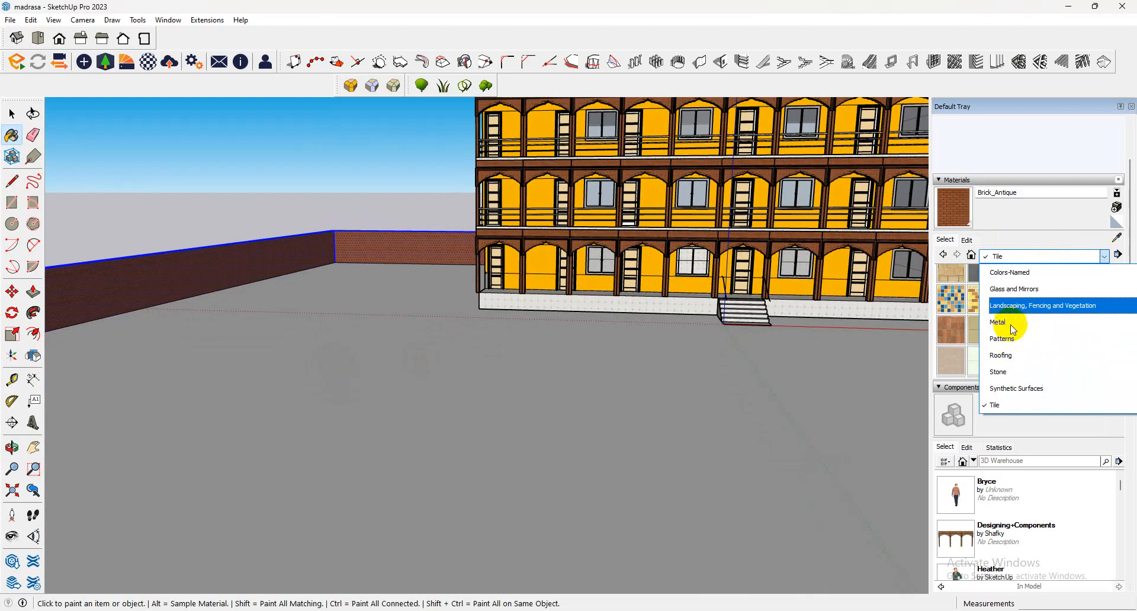
{"action": "left_click", "coordinate": [1013, 305]}
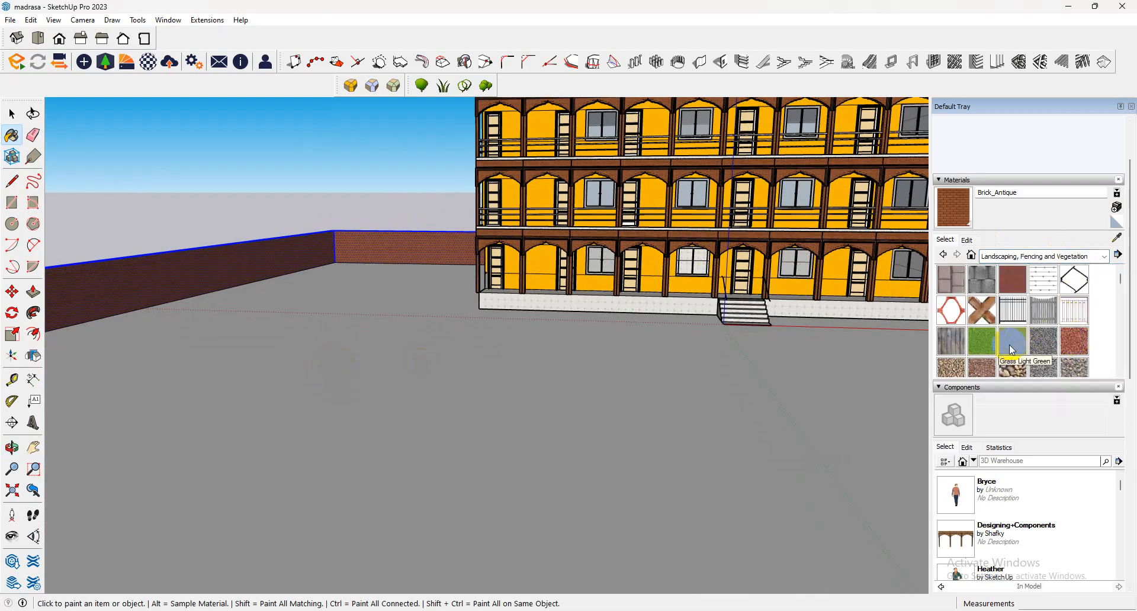
{"action": "left_click", "coordinate": [1012, 349]}
{"action": "left_click", "coordinate": [521, 353]}
{"action": "scroll", "coordinate": [1027, 337], "scroll_direction": "down", "scroll_amount": 3}
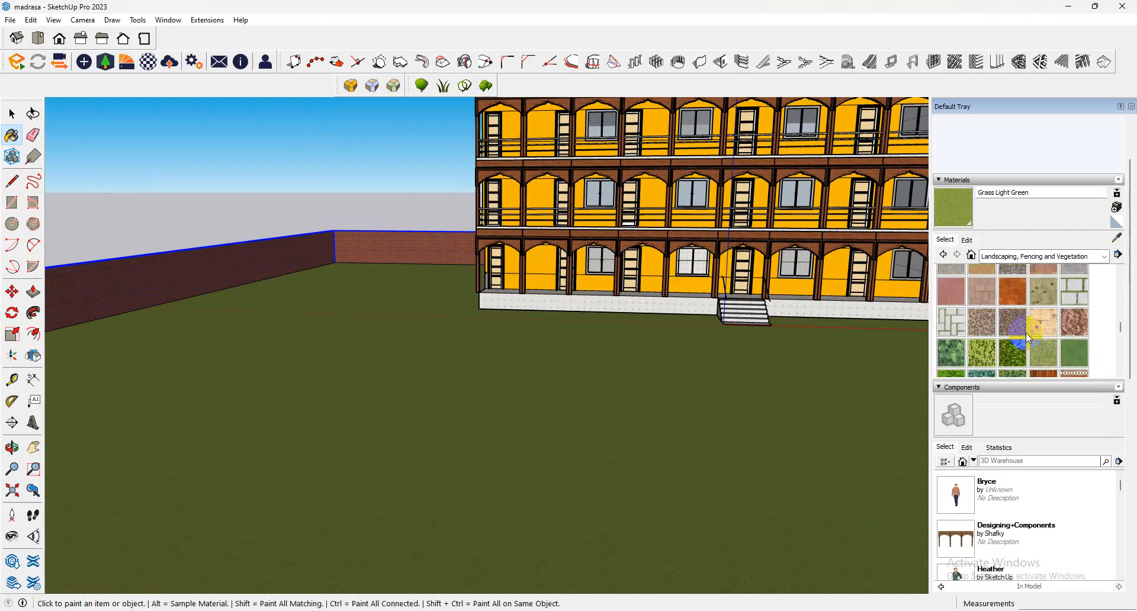
{"action": "left_click", "coordinate": [1044, 354]}
{"action": "left_click", "coordinate": [788, 350]}
Set the Vegetation Grass texture's width to 5".
{"action": "scroll", "coordinate": [386, 351], "scroll_direction": "up", "scroll_amount": 2}
{"action": "middle_click_drag", "start_coordinate": [388, 353], "coordinate": [417, 407]}
{"action": "scroll", "coordinate": [592, 443], "scroll_direction": "up", "scroll_amount": 1}
{"action": "scroll", "coordinate": [1001, 354], "scroll_direction": "up", "scroll_amount": 4}
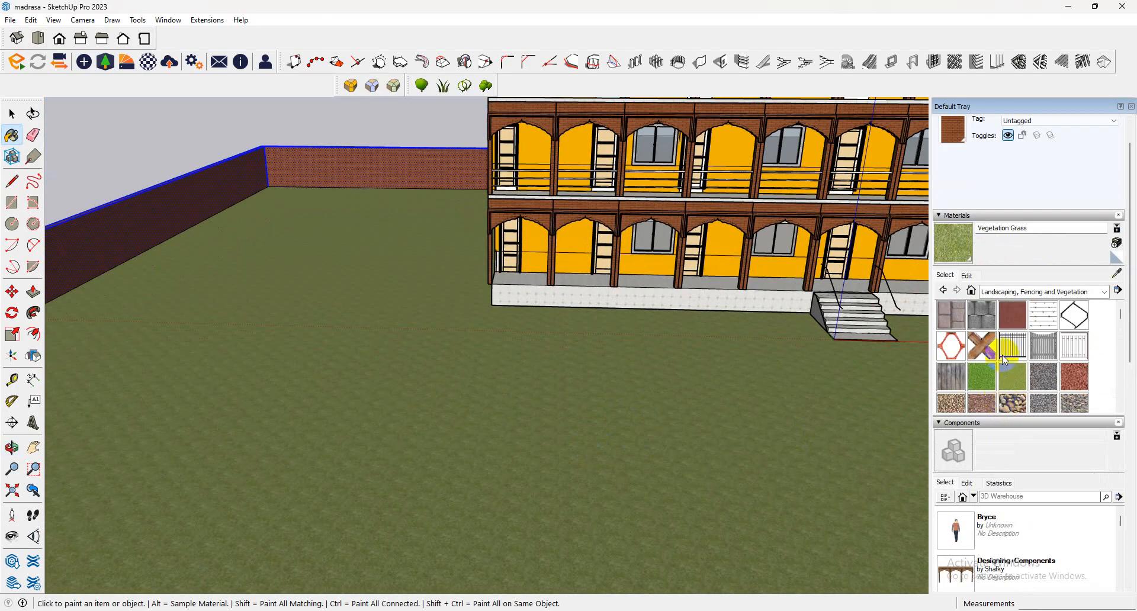
{"action": "left_click", "coordinate": [967, 275]}
{"action": "left_click_drag", "start_coordinate": [964, 406], "coordinate": [758, 408]}
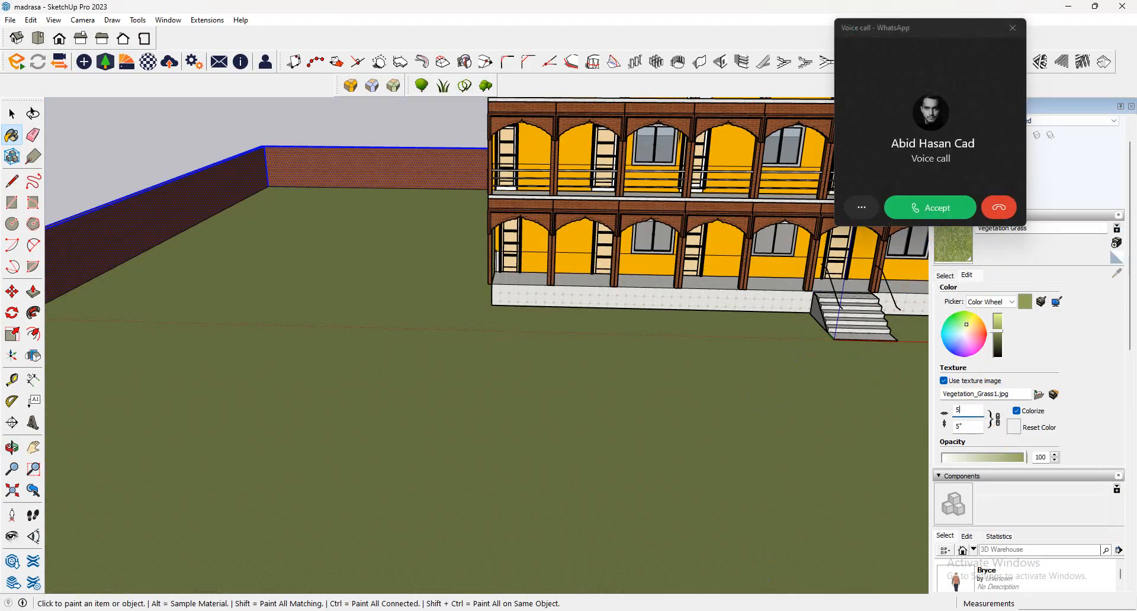
{"action": "mouse_move", "coordinate": [707, 609]}
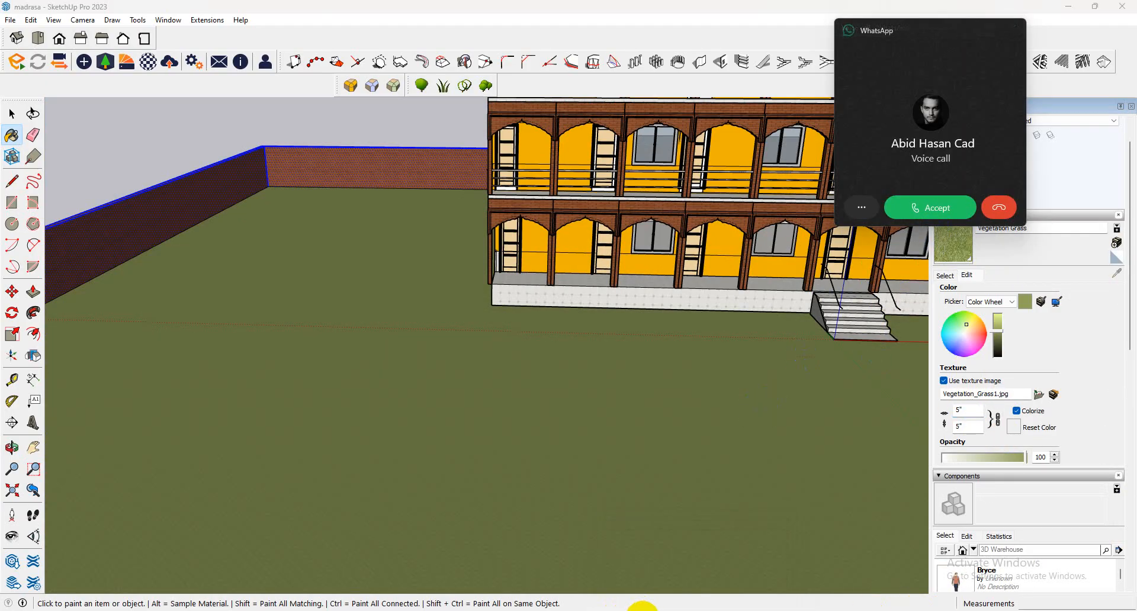
{"action": "left_click", "coordinate": [642, 610]}
Select the ground face and load the Grass Light Green material for painting.
{"action": "scroll", "coordinate": [301, 289], "scroll_direction": "down", "scroll_amount": 7}
{"action": "left_click", "coordinate": [9, 112]}
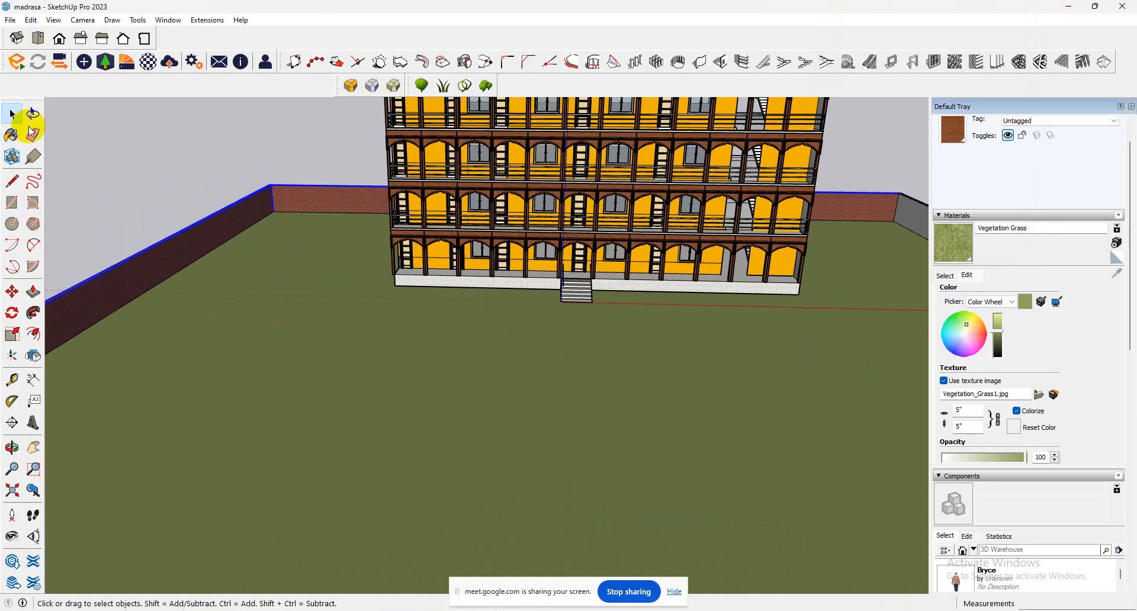
{"action": "middle_click_drag", "start_coordinate": [194, 226], "coordinate": [426, 228]}
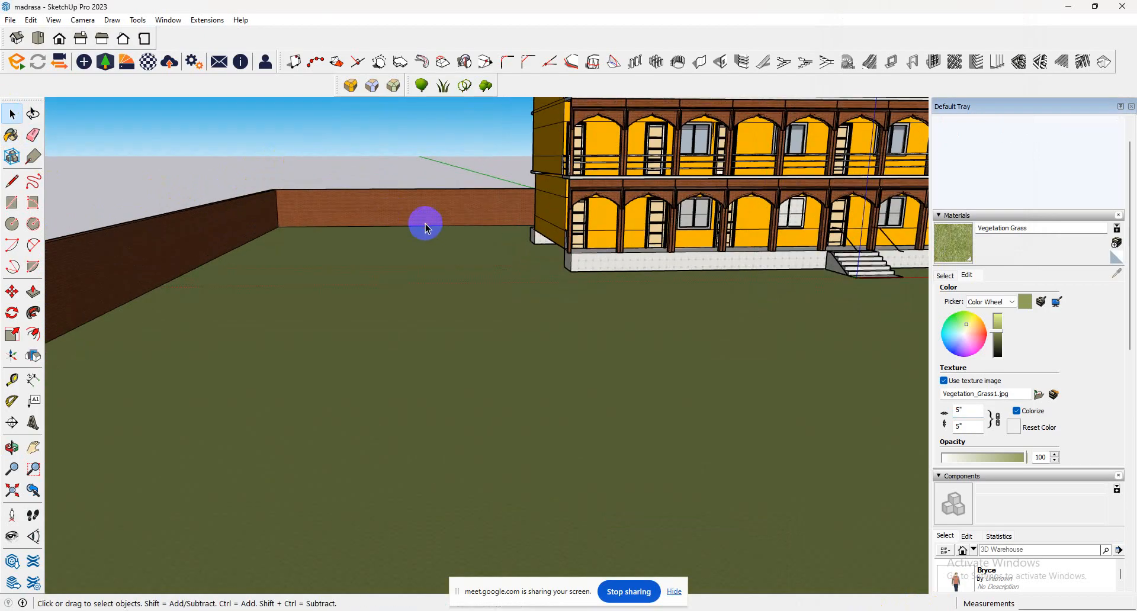
{"action": "middle_click_drag", "start_coordinate": [312, 209], "coordinate": [339, 237]}
{"action": "left_click", "coordinate": [425, 295]}
{"action": "scroll", "coordinate": [425, 295], "scroll_direction": "down", "scroll_amount": 3}
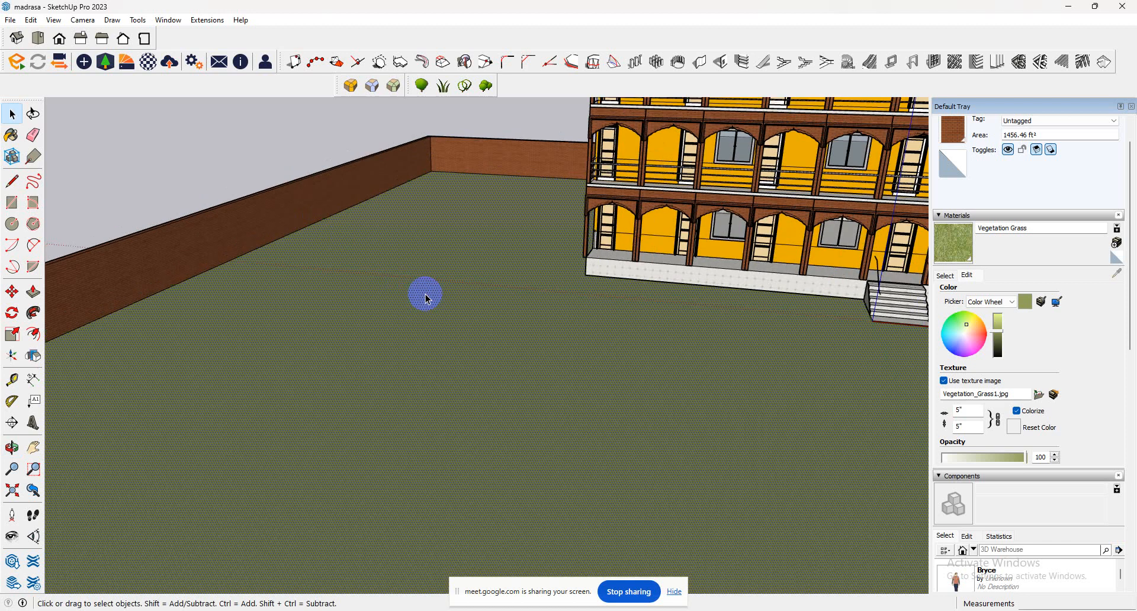
{"action": "left_click", "coordinate": [947, 278]}
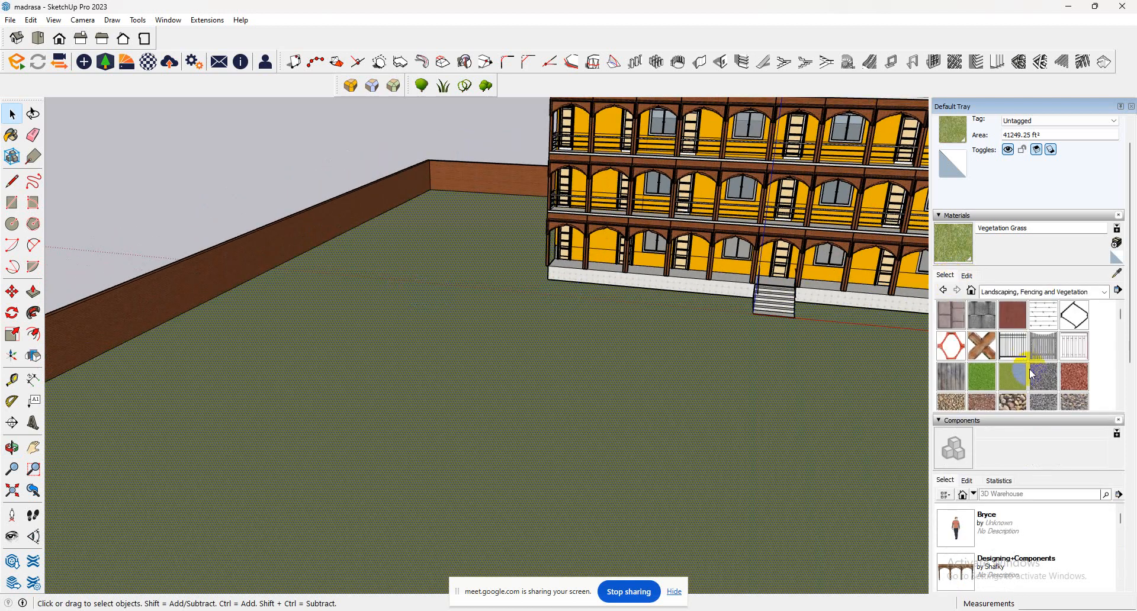
{"action": "left_click", "coordinate": [1013, 377]}
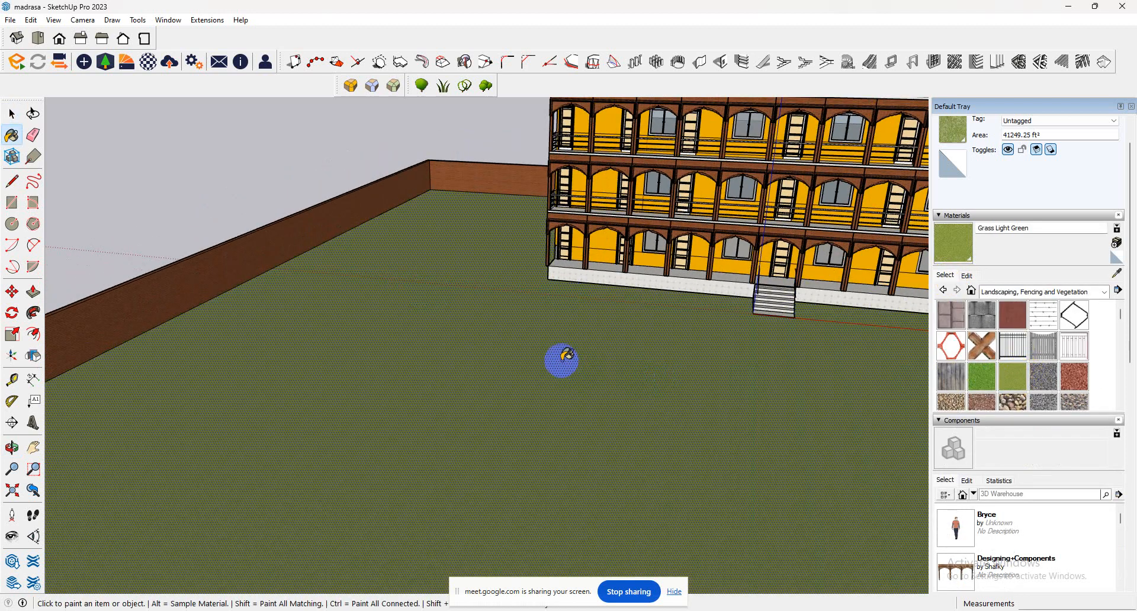
{"action": "scroll", "coordinate": [562, 360], "scroll_direction": "down", "scroll_amount": 2}
{"action": "scroll", "coordinate": [566, 388], "scroll_direction": "up", "scroll_amount": 6}
{"action": "middle_click_drag", "start_coordinate": [568, 393], "coordinate": [703, 256]}
{"action": "scroll", "coordinate": [489, 361], "scroll_direction": "down", "scroll_amount": 3}
{"action": "scroll", "coordinate": [702, 259], "scroll_direction": "down", "scroll_amount": 3}
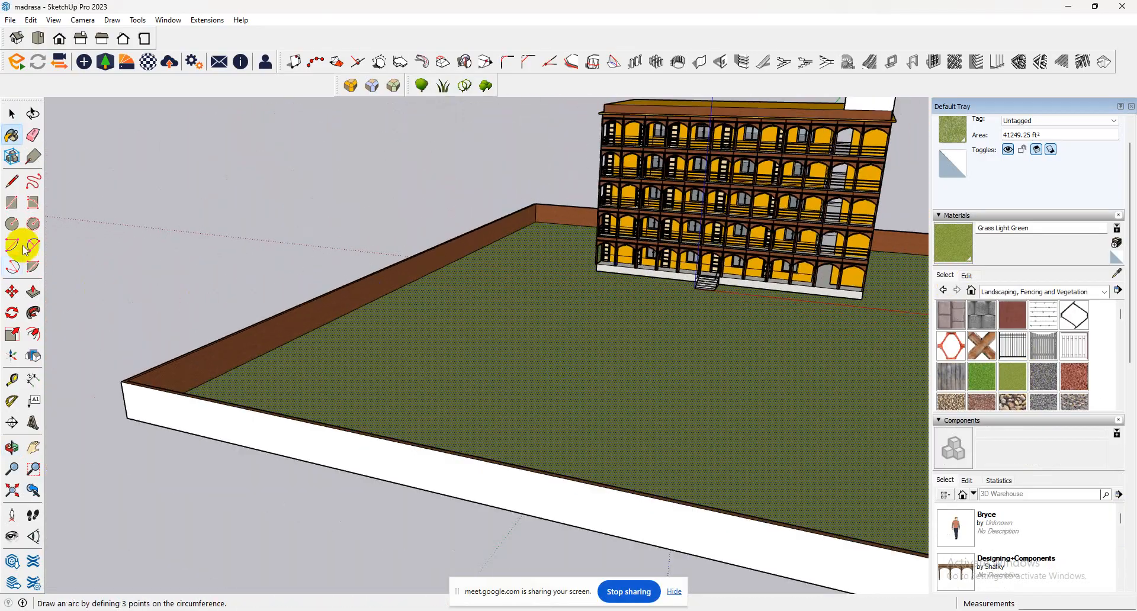
Draw a line about 6' long on the ground along the front edge of the staircase's lowest step.
{"action": "left_click", "coordinate": [13, 182]}
{"action": "scroll", "coordinate": [722, 317], "scroll_direction": "up", "scroll_amount": 8}
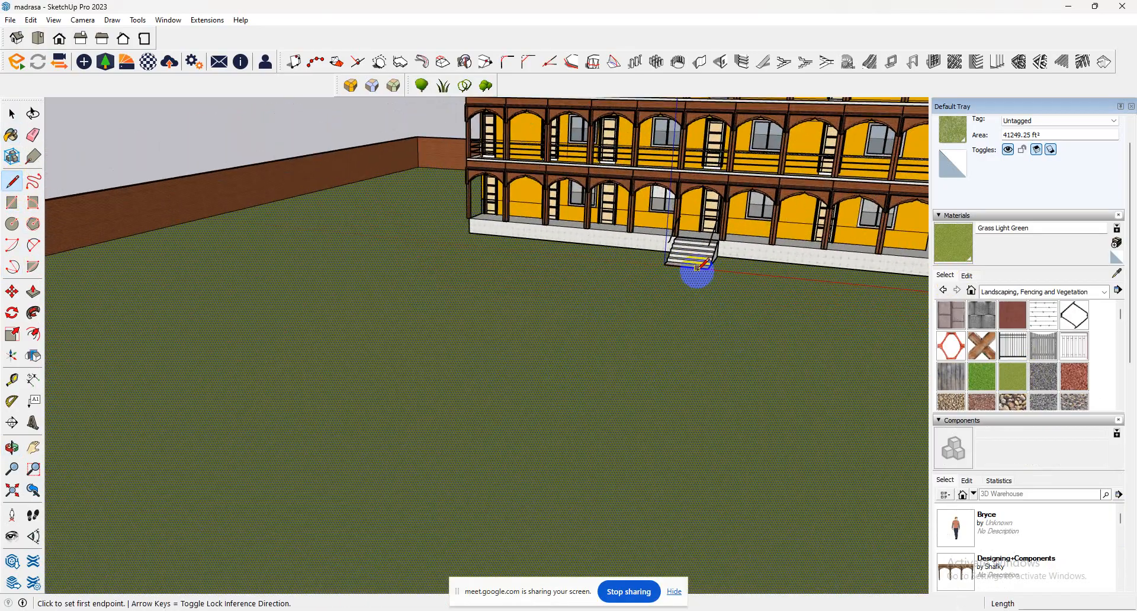
{"action": "scroll", "coordinate": [654, 259], "scroll_direction": "down", "scroll_amount": 2}
{"action": "left_click", "coordinate": [653, 260]}
{"action": "middle_click_drag", "start_coordinate": [386, 431], "coordinate": [408, 424]}
{"action": "scroll", "coordinate": [609, 315], "scroll_direction": "up", "scroll_amount": 5}
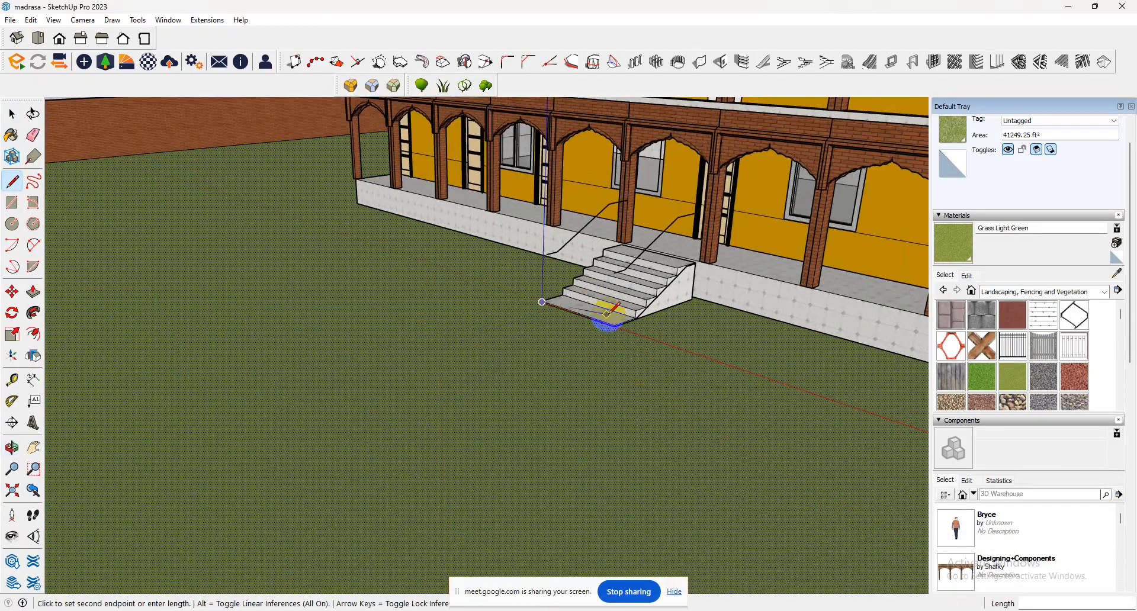
{"action": "scroll", "coordinate": [612, 326], "scroll_direction": "up", "scroll_amount": 3}
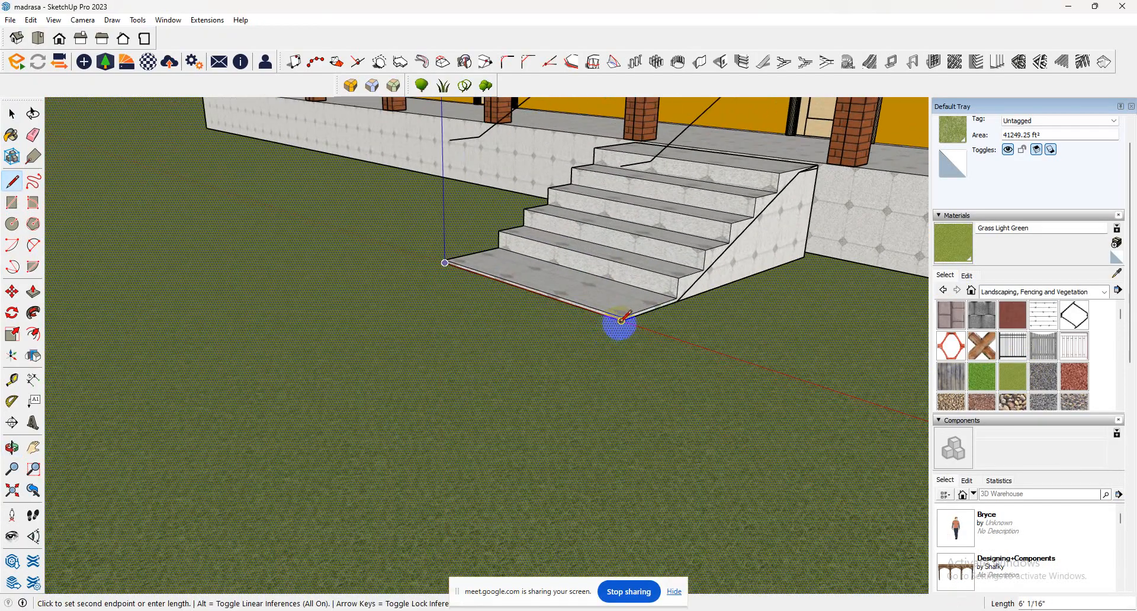
{"action": "left_click", "coordinate": [621, 322]}
Draw a path edge about 145' long along the green axis from the staircase corner to the front boundary wall.
{"action": "scroll", "coordinate": [370, 381], "scroll_direction": "down", "scroll_amount": 6}
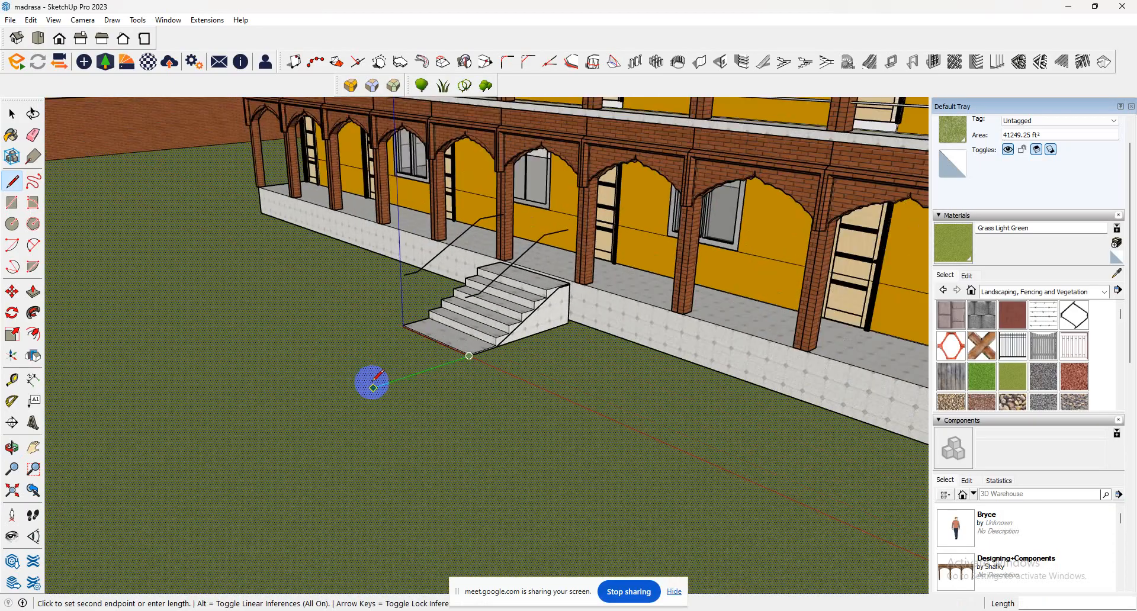
{"action": "scroll", "coordinate": [373, 383], "scroll_direction": "down", "scroll_amount": 10}
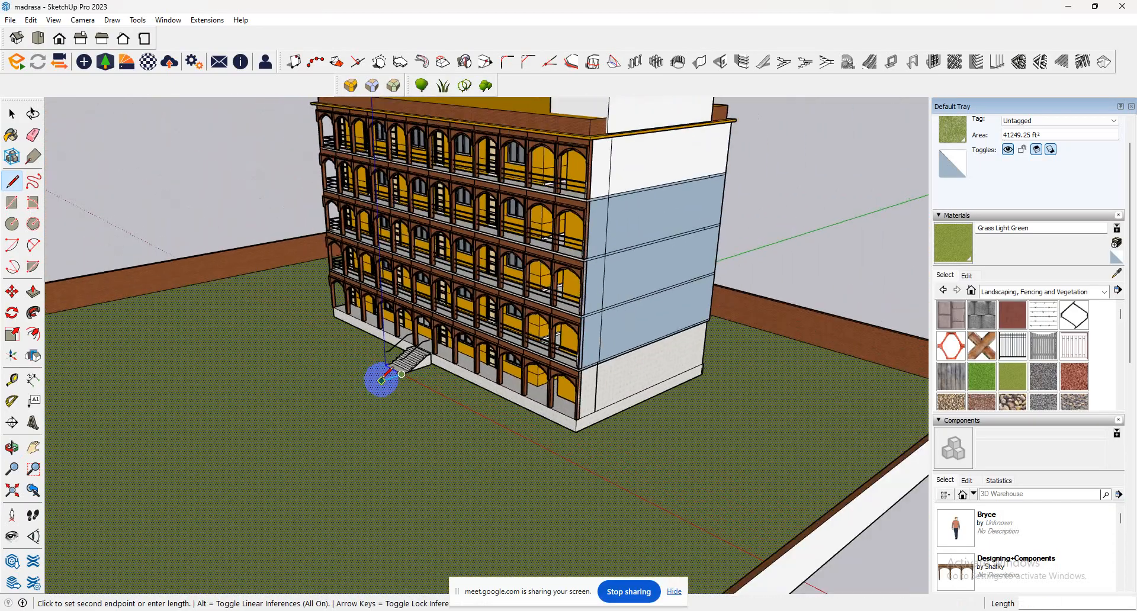
{"action": "middle_click_drag", "start_coordinate": [213, 443], "coordinate": [122, 323]}
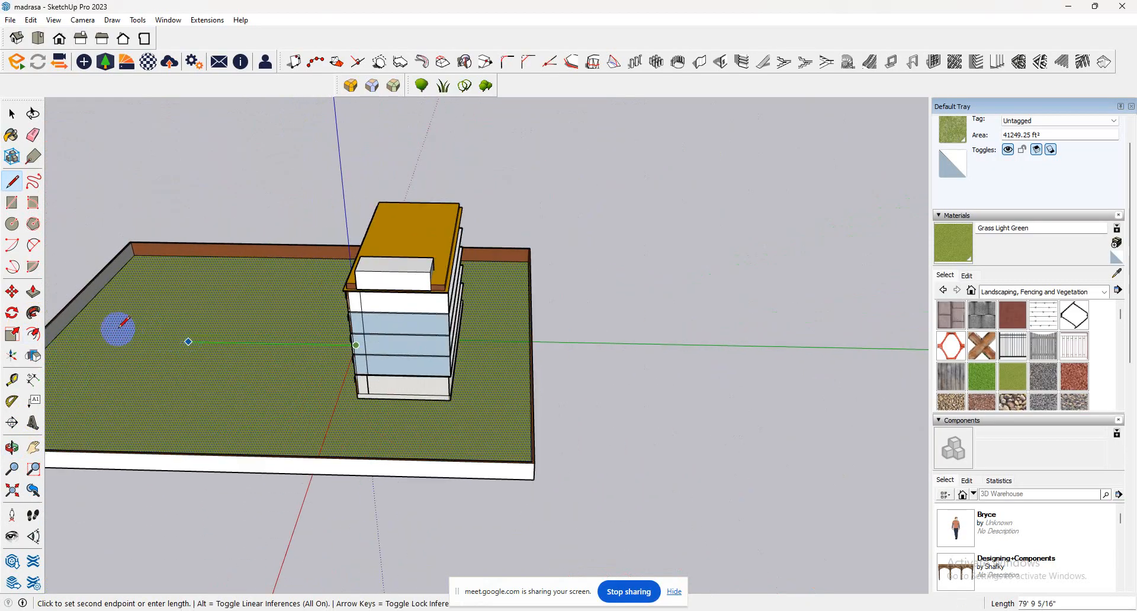
{"action": "left_click", "coordinate": [54, 339]}
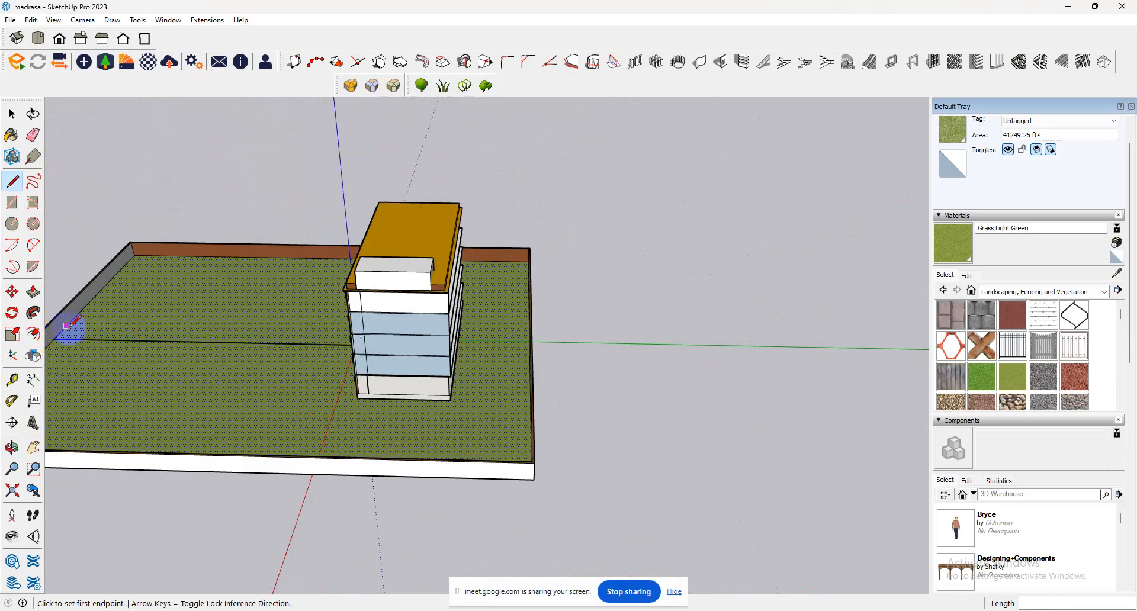
Draw the second path edge along the green axis from the staircase's other front corner to the boundary wall, separating the path from the grass.
{"action": "middle_click_drag", "start_coordinate": [69, 326], "coordinate": [554, 327]}
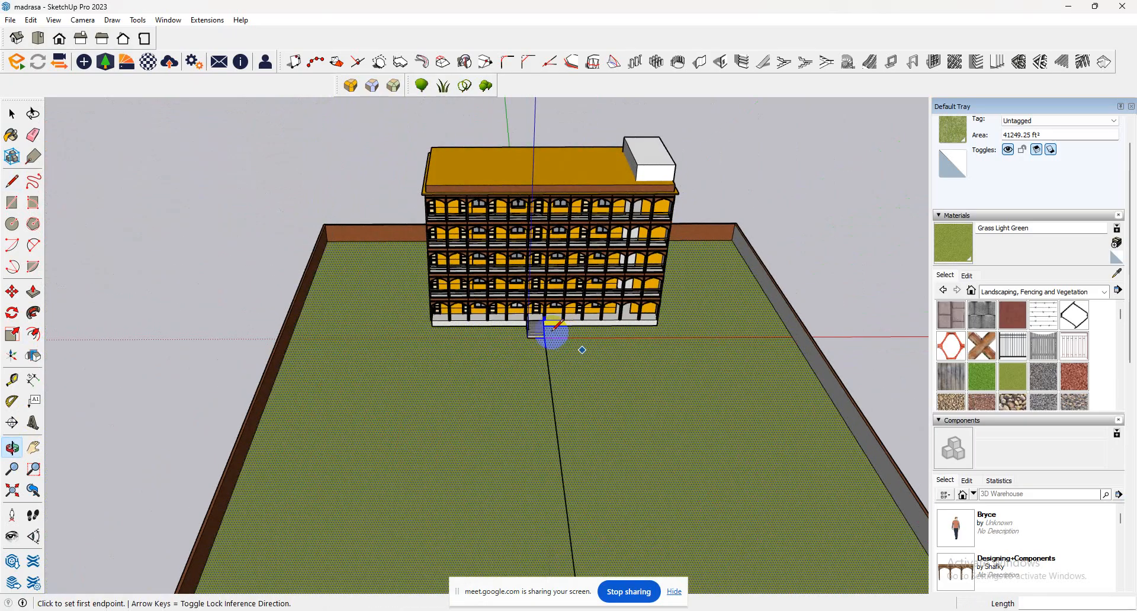
{"action": "scroll", "coordinate": [554, 329], "scroll_direction": "up", "scroll_amount": 3}
{"action": "mouse_move", "coordinate": [530, 412]}
{"action": "middle_mouse_down"}
{"action": "mouse_move", "coordinate": [508, 406]}
{"action": "mouse_move", "coordinate": [878, 490]}
{"action": "mouse_move", "coordinate": [521, 405]}
{"action": "middle_mouse_up"}
{"action": "scroll", "coordinate": [522, 404], "scroll_direction": "down", "scroll_amount": 2}
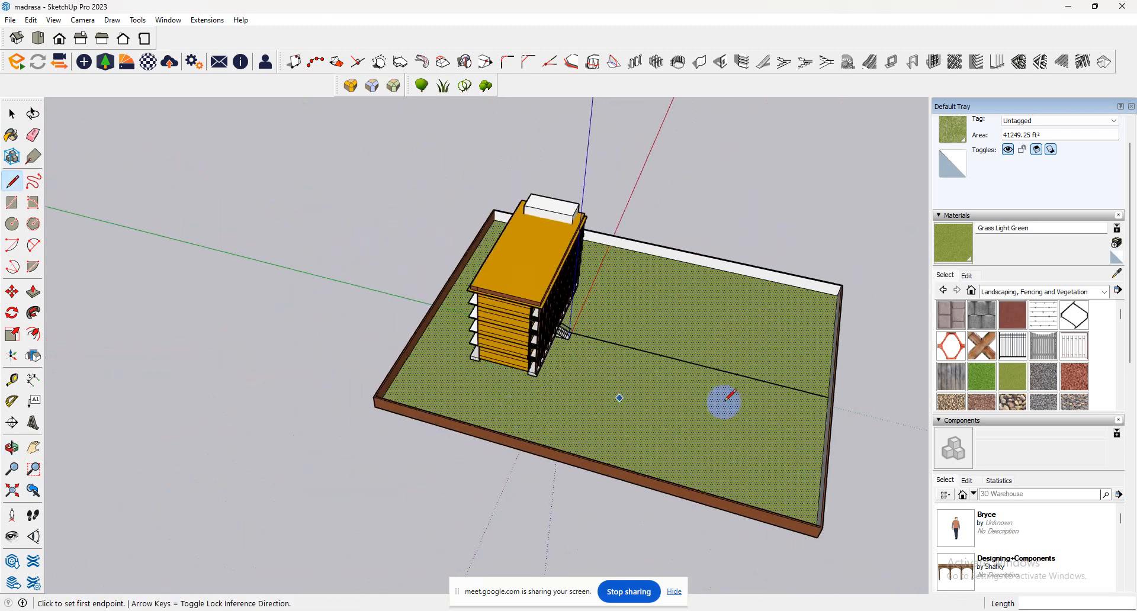
{"action": "scroll", "coordinate": [812, 411], "scroll_direction": "up", "scroll_amount": 5}
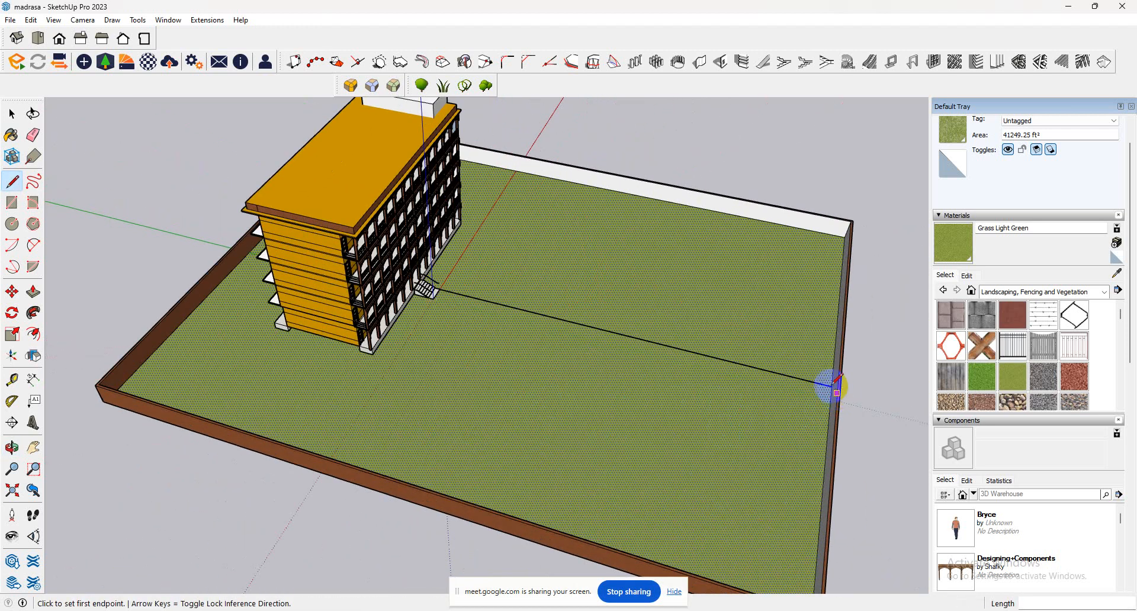
{"action": "left_click", "coordinate": [831, 385]}
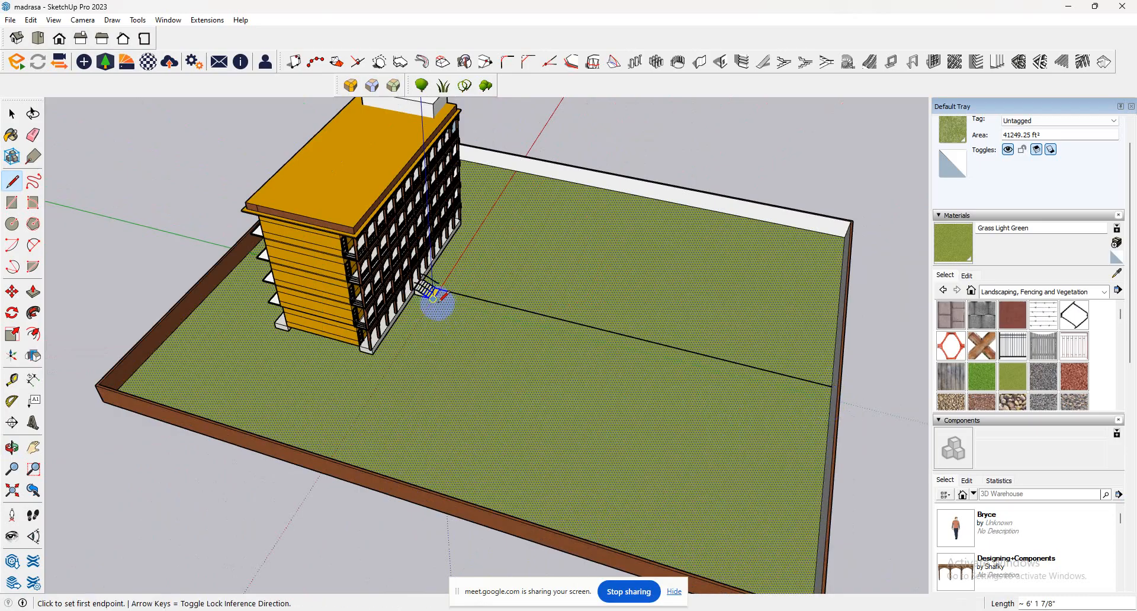
{"action": "scroll", "coordinate": [433, 297], "scroll_direction": "up", "scroll_amount": 10}
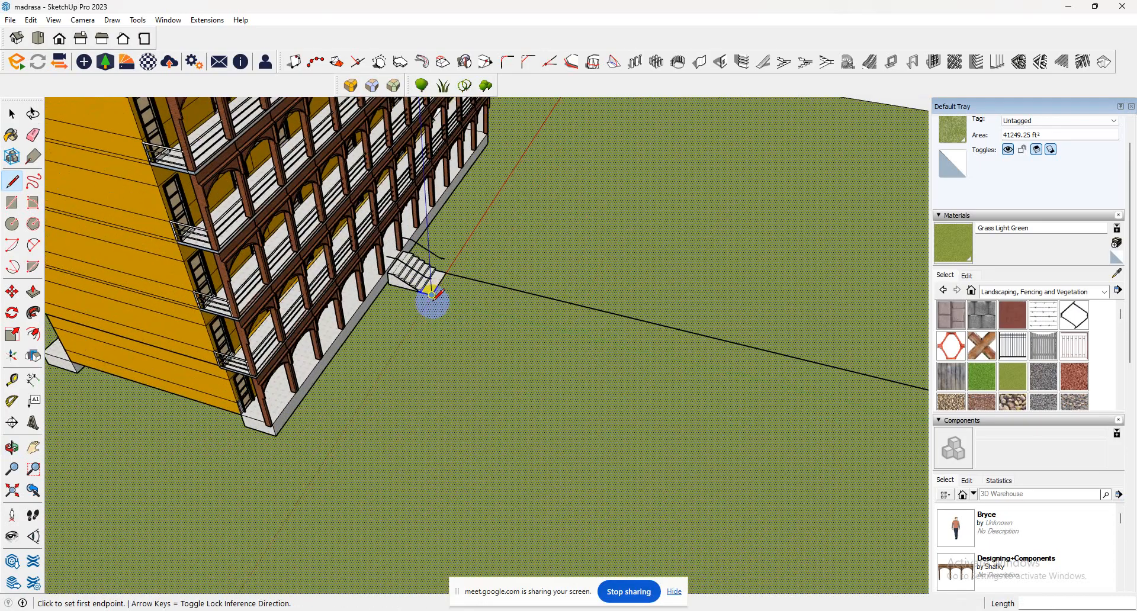
{"action": "scroll", "coordinate": [434, 290], "scroll_direction": "up", "scroll_amount": 8}
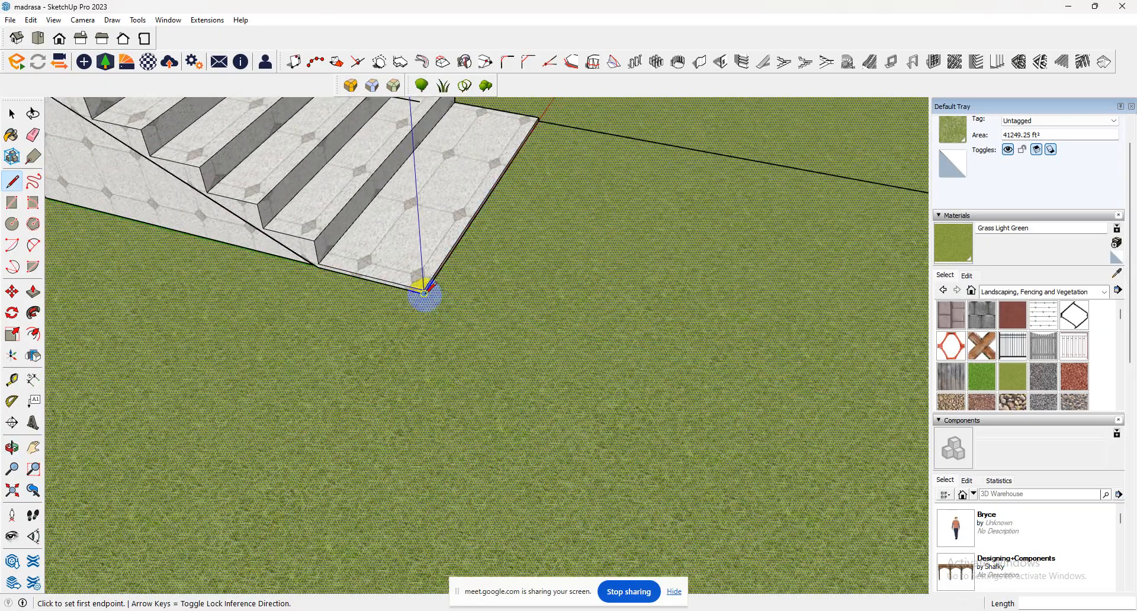
{"action": "middle_click_drag", "start_coordinate": [568, 325], "coordinate": [873, 236]}
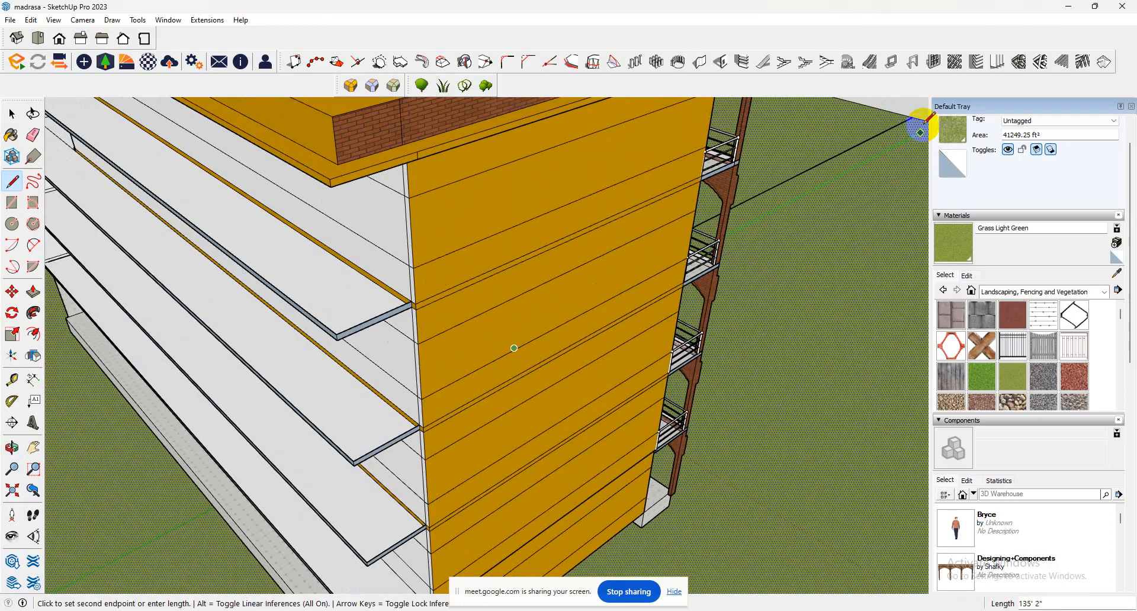
{"action": "middle_click_drag", "start_coordinate": [737, 206], "coordinate": [840, 167]}
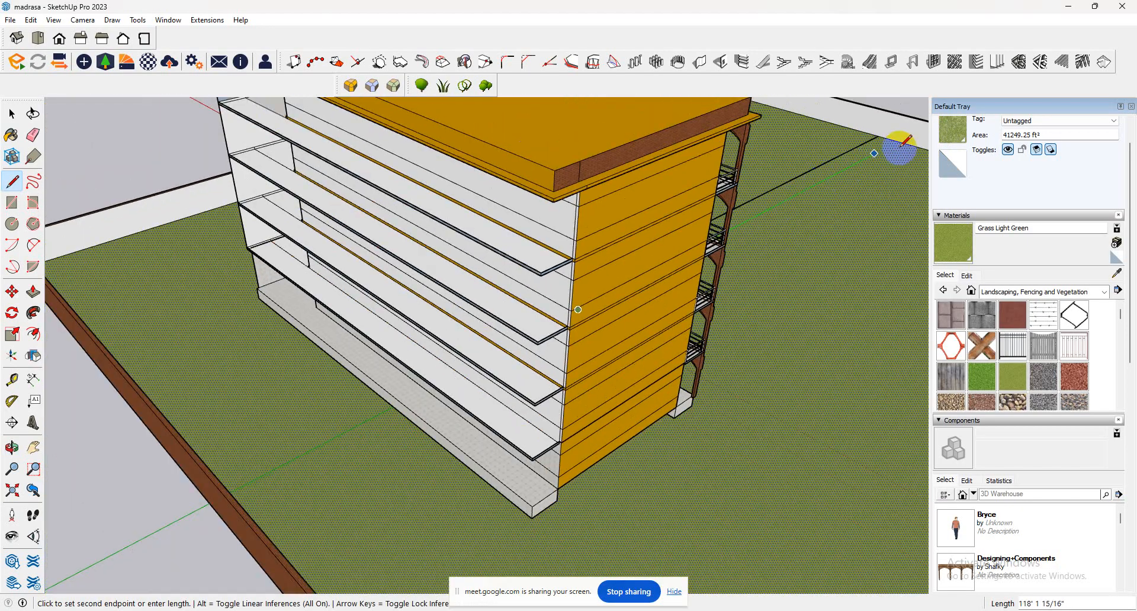
{"action": "middle_click_drag", "start_coordinate": [901, 141], "coordinate": [653, 468]}
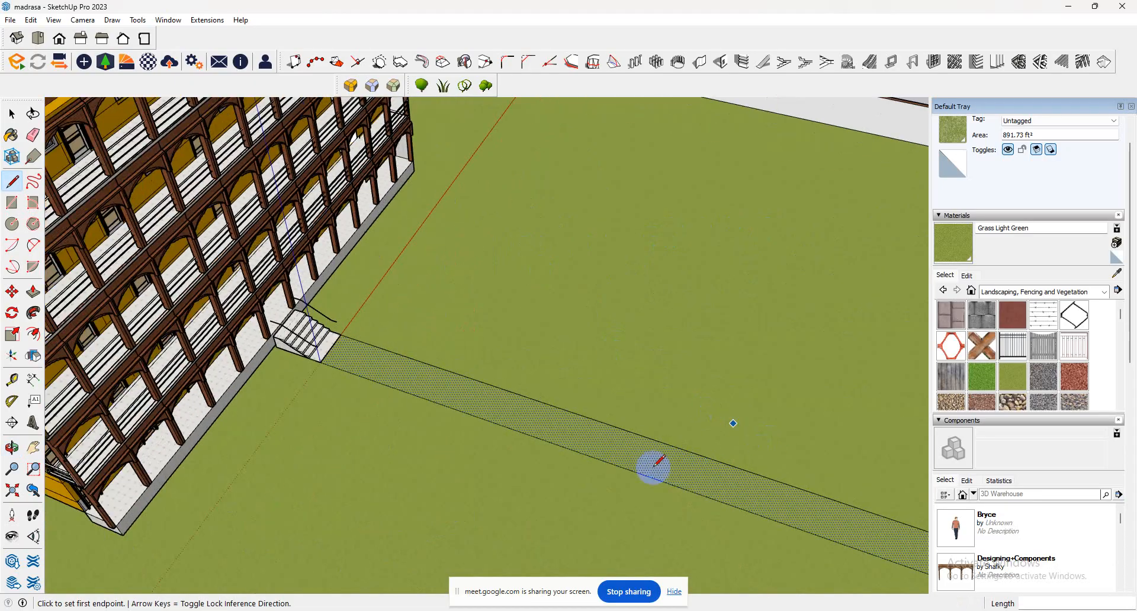
Paint the path face with Brick Basket from the Brick, Cladding and Siding collection.
{"action": "left_click", "coordinate": [1041, 292]}
{"action": "left_click", "coordinate": [1007, 408]}
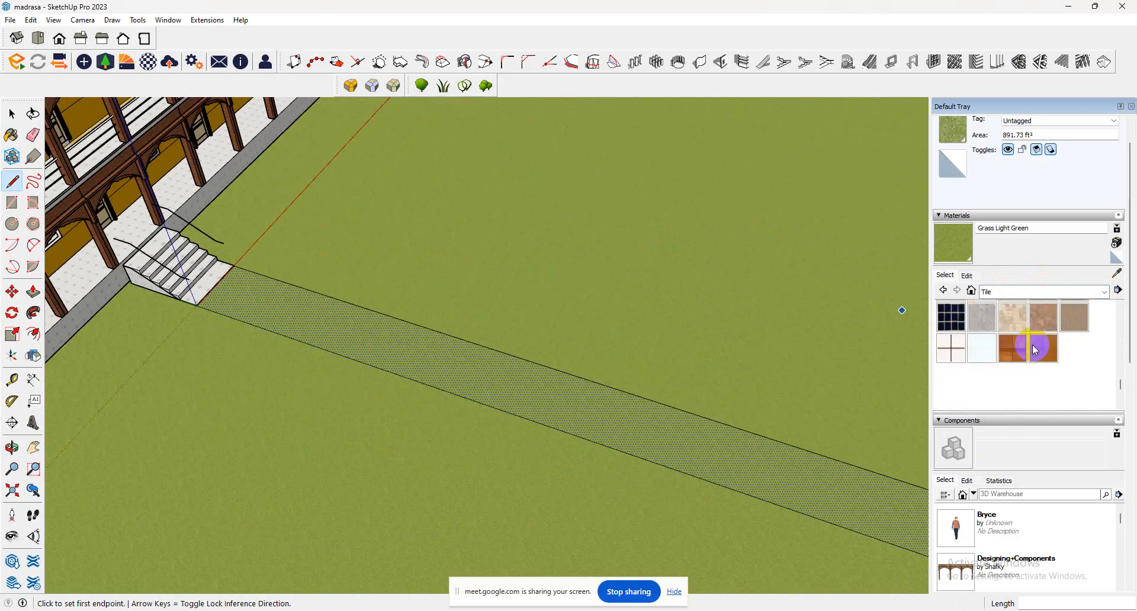
{"action": "left_click", "coordinate": [1043, 292]}
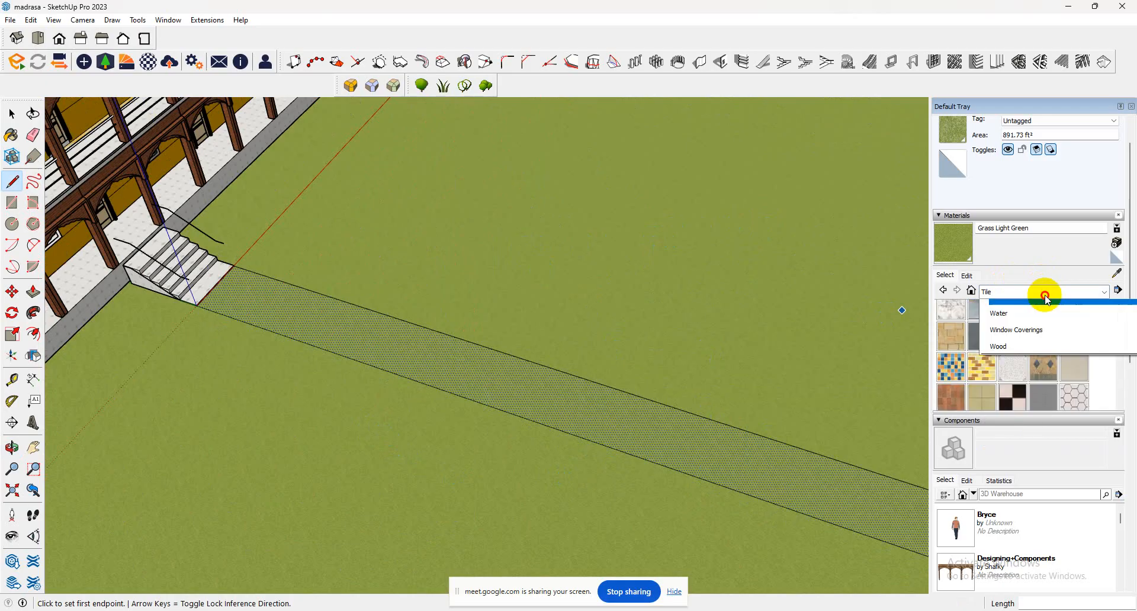
{"action": "scroll", "coordinate": [1030, 341], "scroll_direction": "up", "scroll_amount": 5}
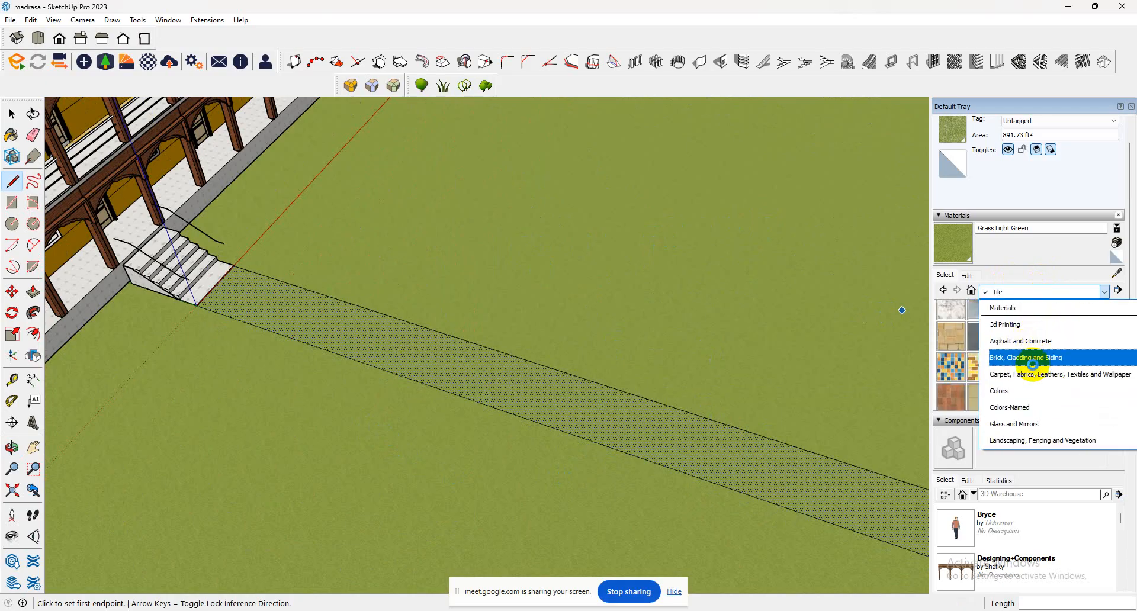
{"action": "left_click", "coordinate": [1032, 358]}
{"action": "left_click", "coordinate": [1045, 321]}
{"action": "left_click", "coordinate": [592, 406]}
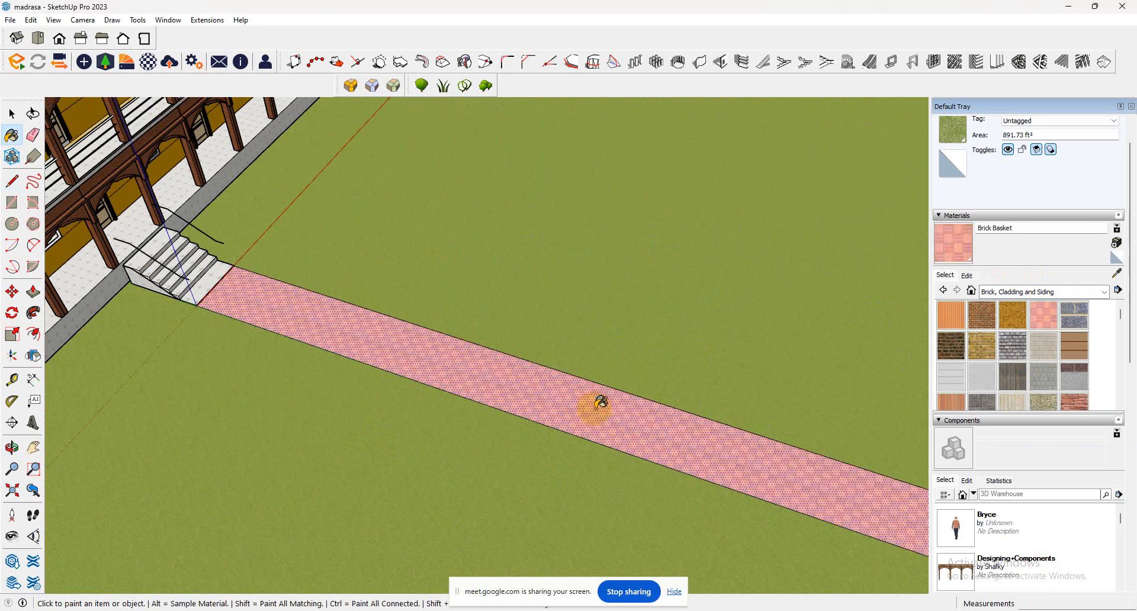
Push/Pull the brick path face up by 1" above the grass.
{"action": "mouse_move", "coordinate": [596, 406]}
{"action": "middle_mouse_down"}
{"action": "mouse_move", "coordinate": [647, 423]}
{"action": "mouse_move", "coordinate": [240, 359]}
{"action": "mouse_move", "coordinate": [272, 296]}
{"action": "mouse_move", "coordinate": [190, 347]}
{"action": "middle_mouse_up"}
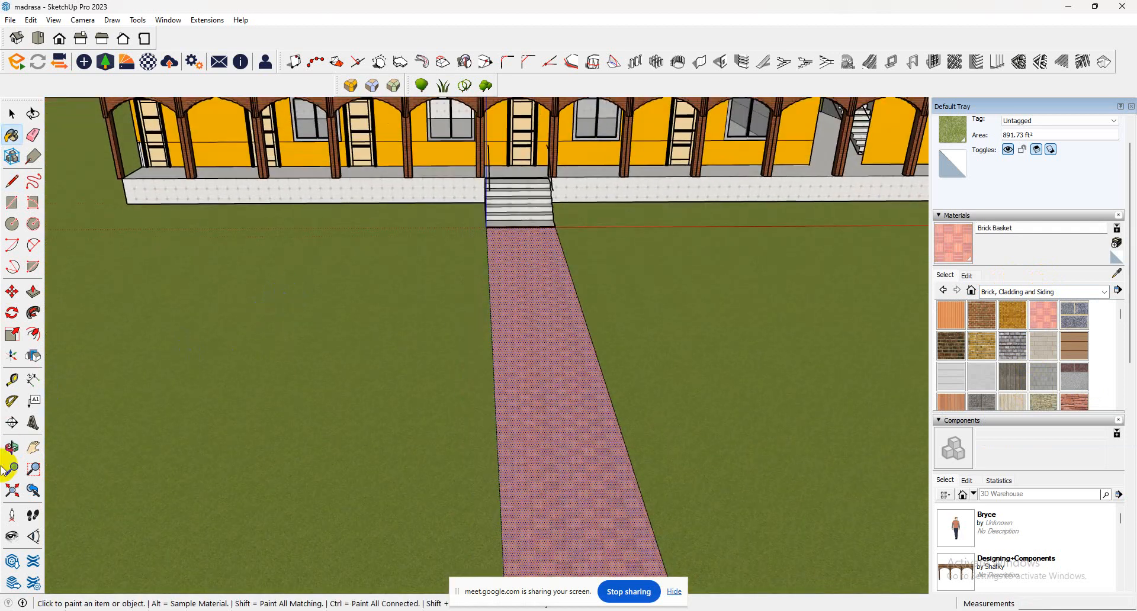
{"action": "left_click", "coordinate": [12, 536]}
{"action": "left_click_drag", "start_coordinate": [520, 380], "coordinate": [472, 324]}
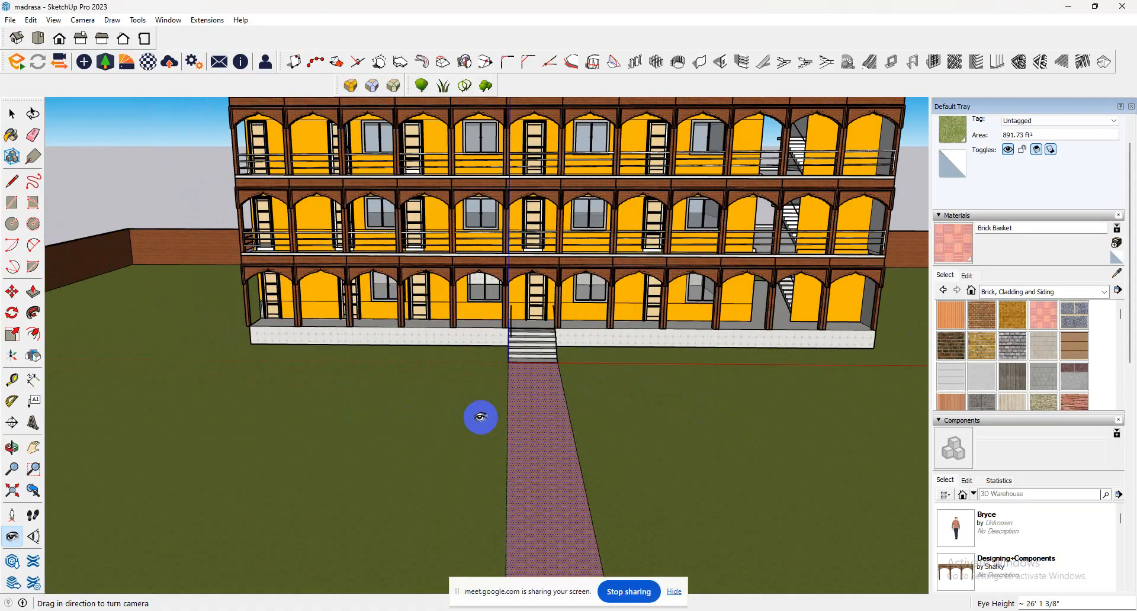
{"action": "left_click_drag", "start_coordinate": [537, 413], "coordinate": [555, 429]}
{"action": "mouse_move", "coordinate": [422, 441]}
{"action": "left_mouse_down"}
{"action": "mouse_move", "coordinate": [488, 419]}
{"action": "mouse_move", "coordinate": [527, 429]}
{"action": "mouse_move", "coordinate": [500, 398]}
{"action": "mouse_move", "coordinate": [427, 423]}
{"action": "left_mouse_up"}
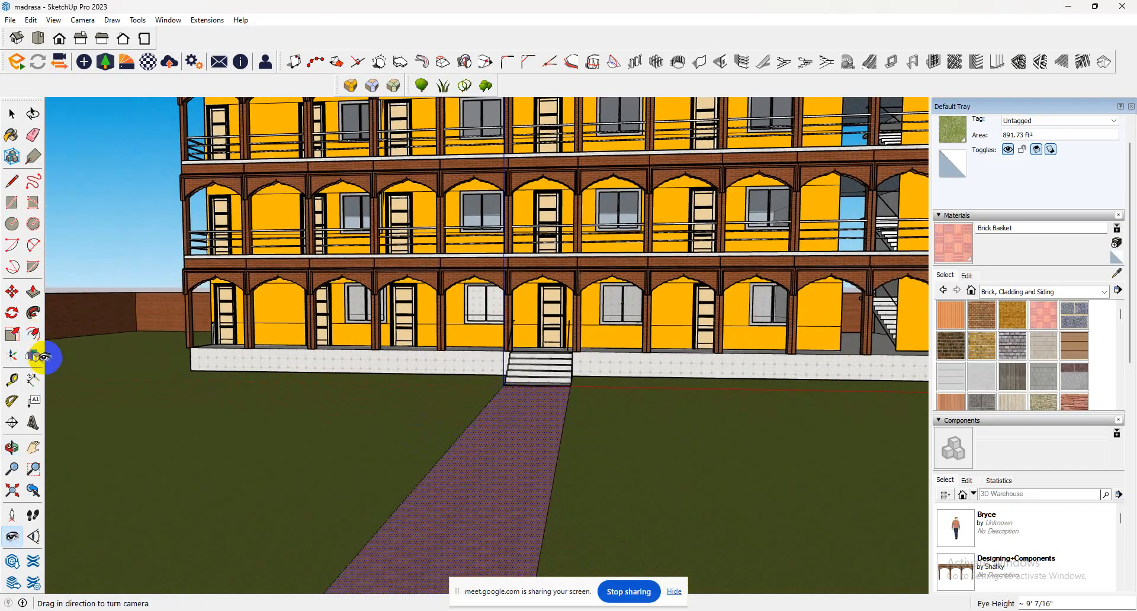
{"action": "left_click", "coordinate": [33, 291]}
{"action": "left_click", "coordinate": [524, 450]}
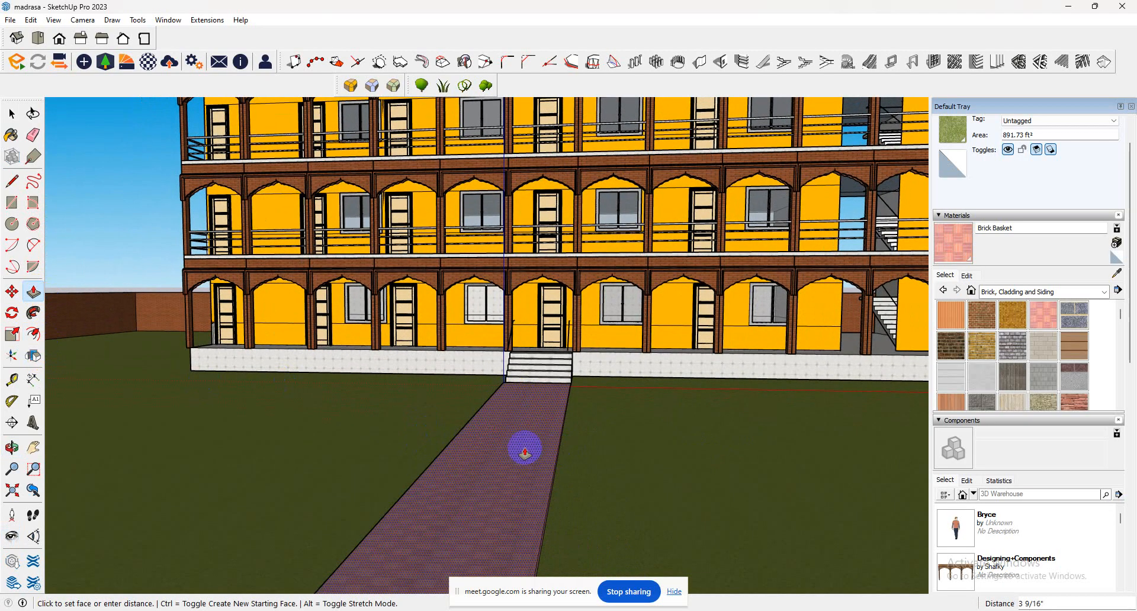
{"action": "key", "text": "Return"}
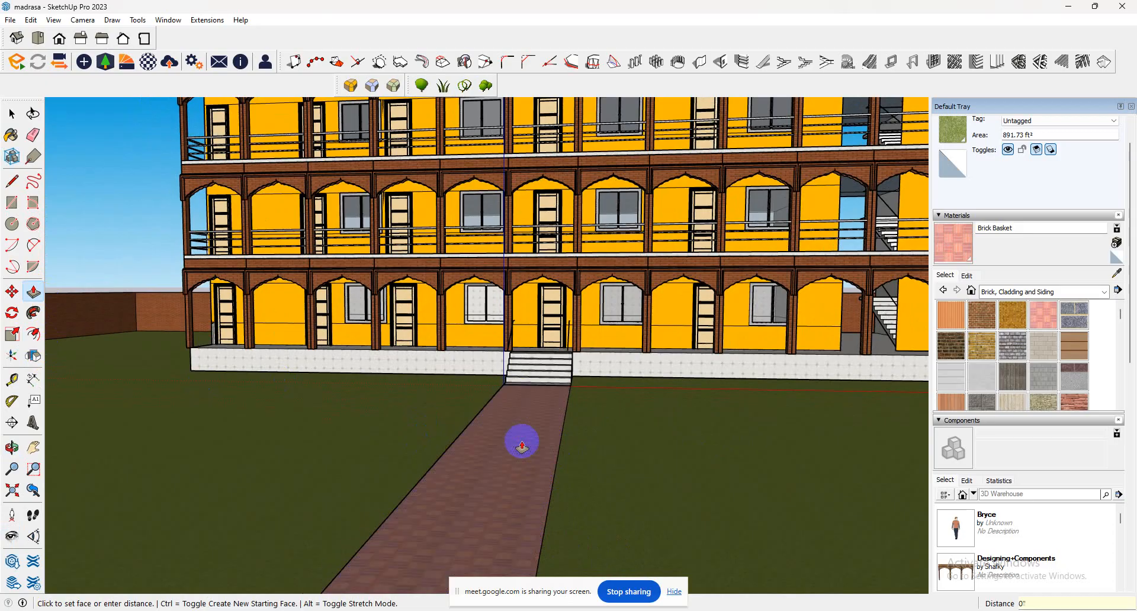
{"action": "scroll", "coordinate": [427, 447], "scroll_direction": "up", "scroll_amount": 2}
{"action": "middle_click_drag", "start_coordinate": [426, 446], "coordinate": [377, 330]}
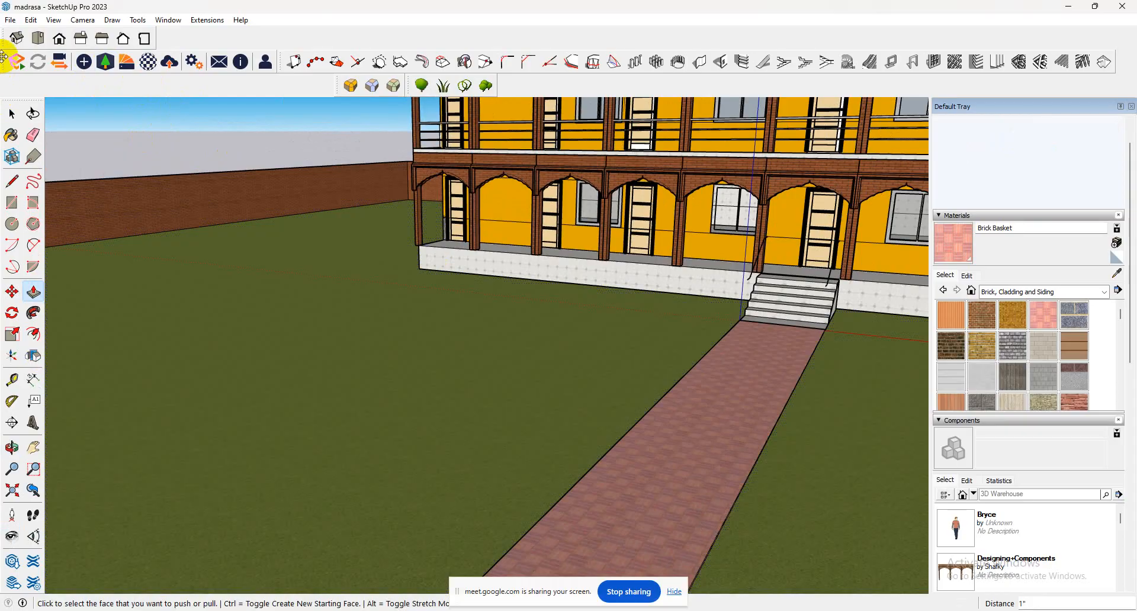
Scale the ground-floor arch component at the building's front corner to 0.98 along the red axis, and close the building group.
{"action": "left_click", "coordinate": [12, 113]}
{"action": "left_click", "coordinate": [414, 204]}
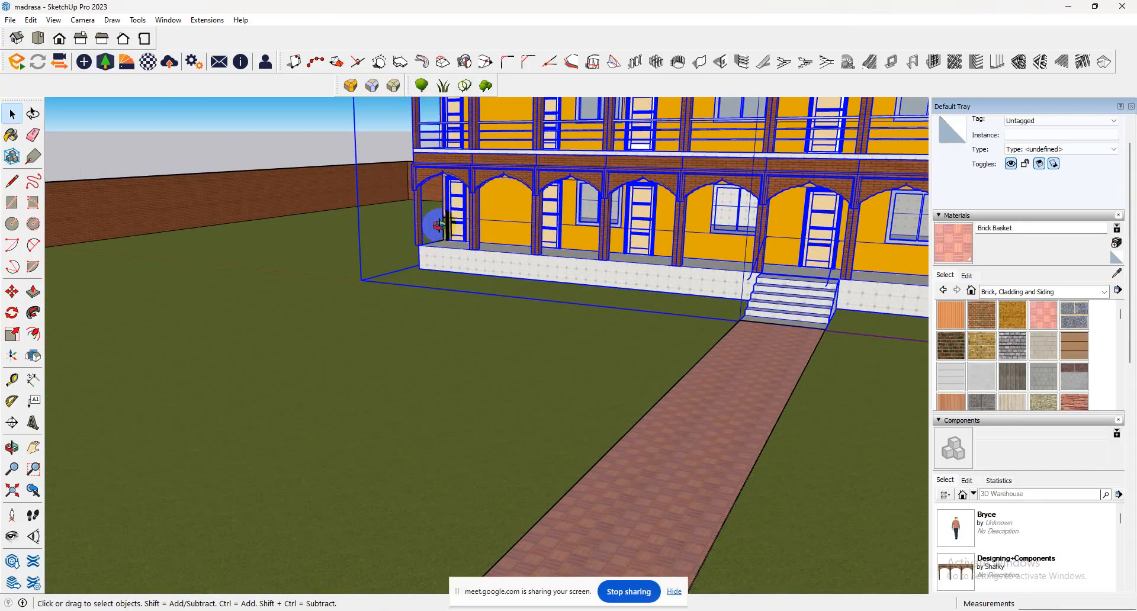
{"action": "middle_click_drag", "start_coordinate": [438, 225], "coordinate": [696, 326]}
{"action": "scroll", "coordinate": [529, 262], "scroll_direction": "up", "scroll_amount": 5}
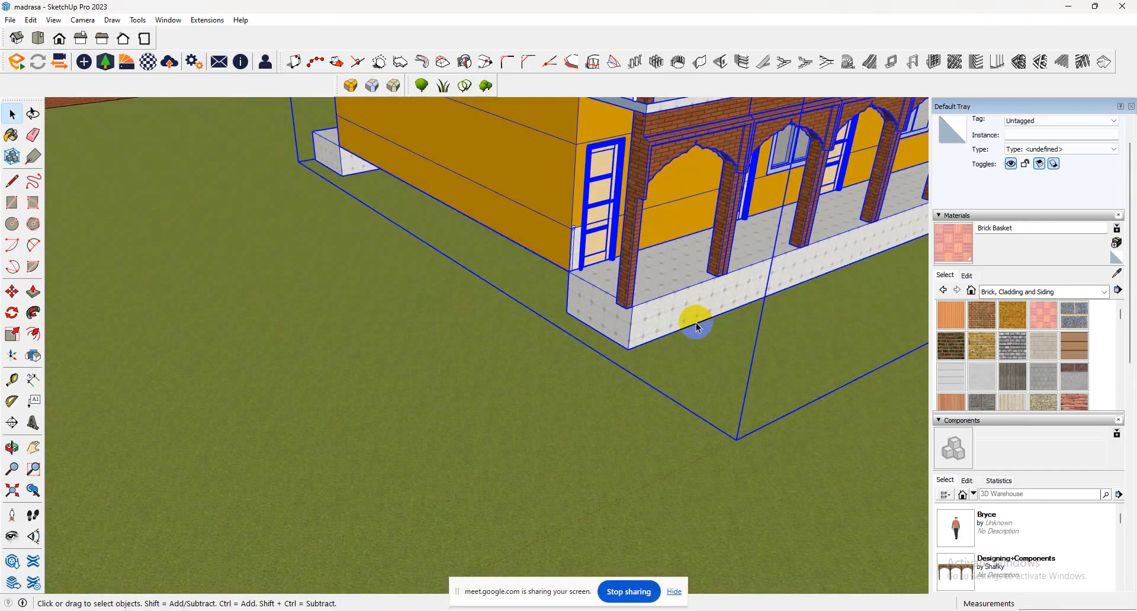
{"action": "double_click", "coordinate": [629, 286]}
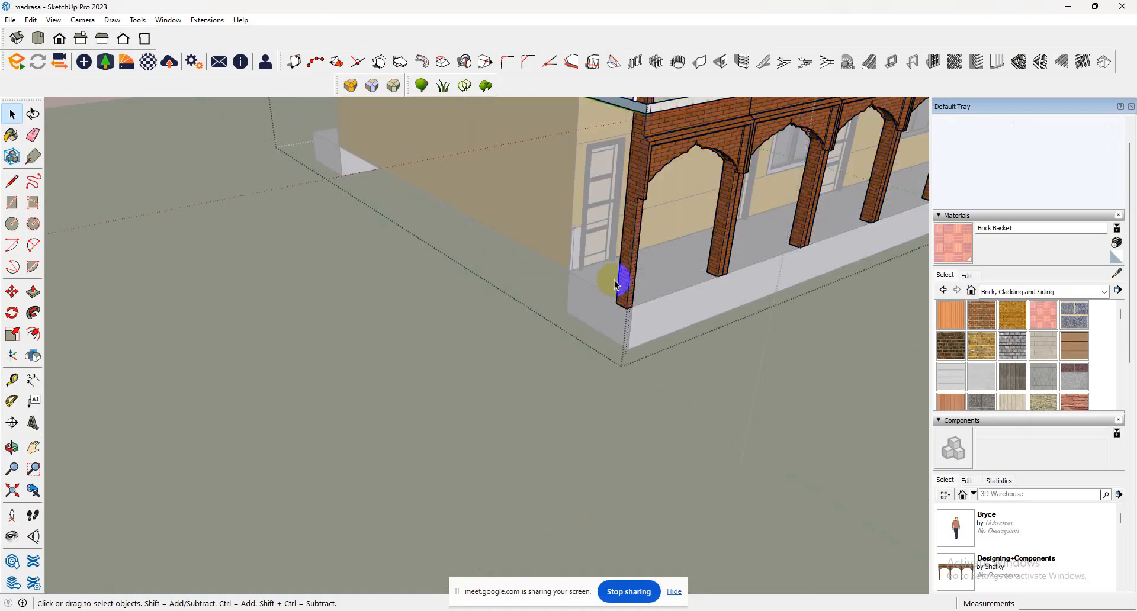
{"action": "left_click", "coordinate": [639, 277]}
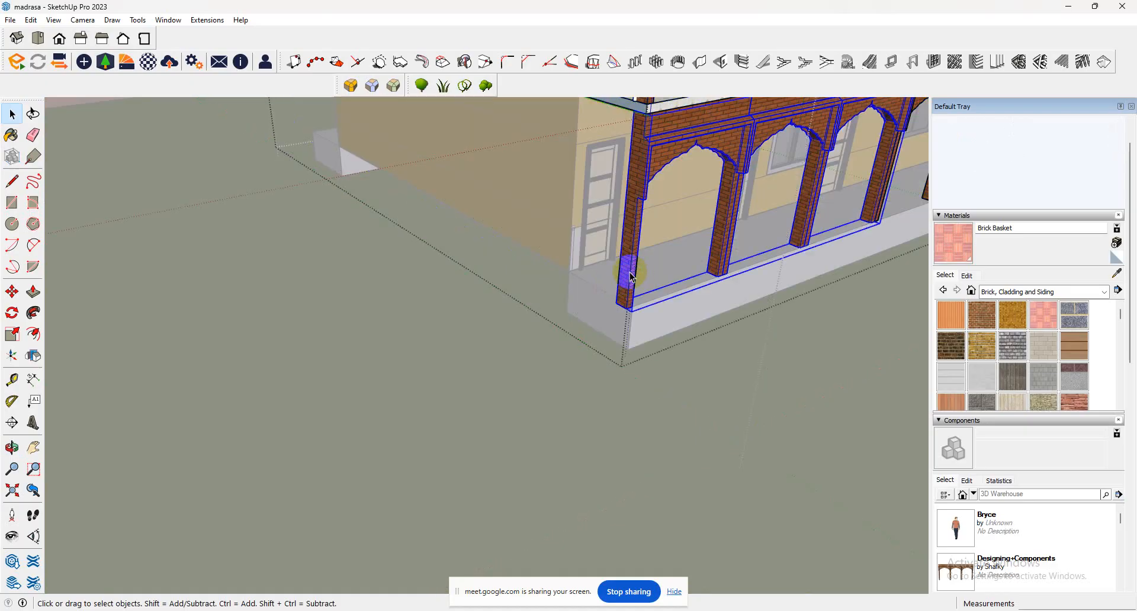
{"action": "left_click", "coordinate": [12, 334]}
{"action": "left_click", "coordinate": [632, 216]}
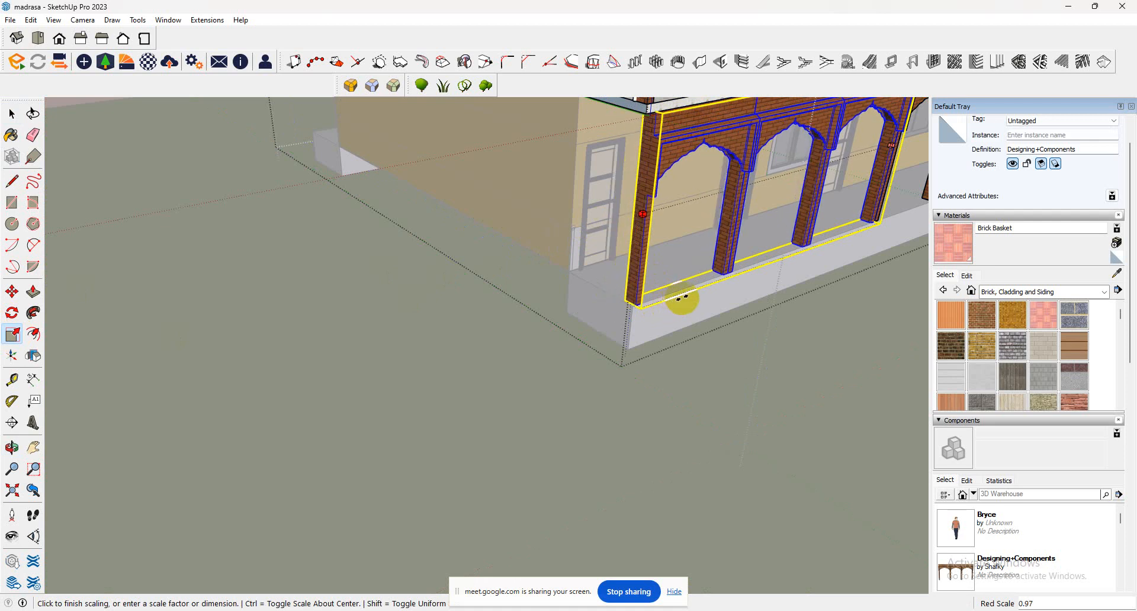
{"action": "left_click", "coordinate": [681, 304]}
{"action": "left_click", "coordinate": [12, 113]}
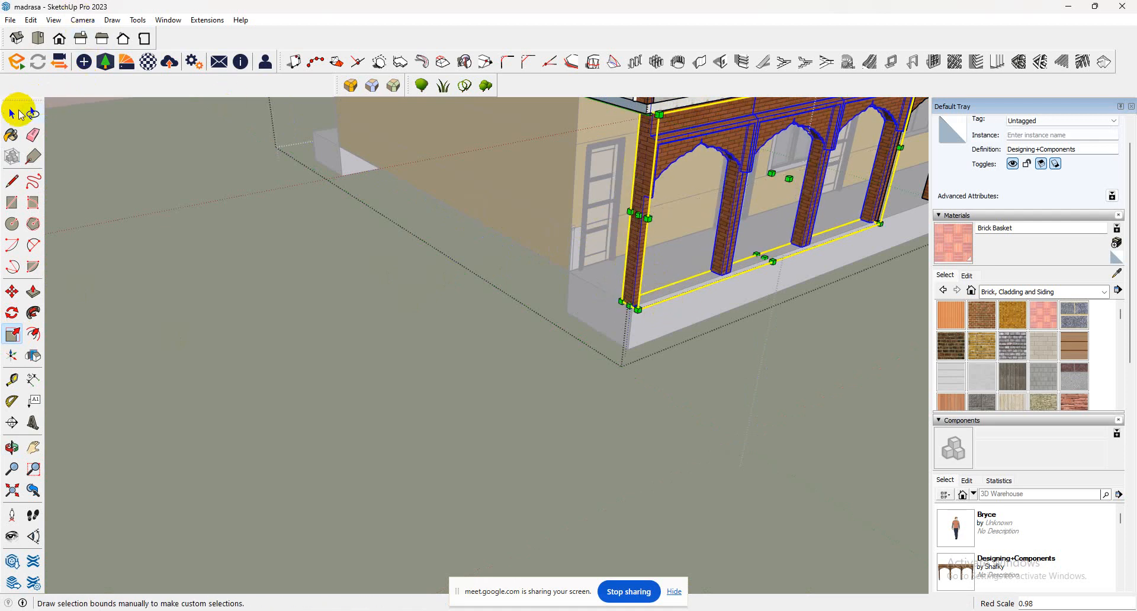
{"action": "left_click", "coordinate": [246, 259]}
{"action": "scroll", "coordinate": [231, 246], "scroll_direction": "down", "scroll_amount": 10}
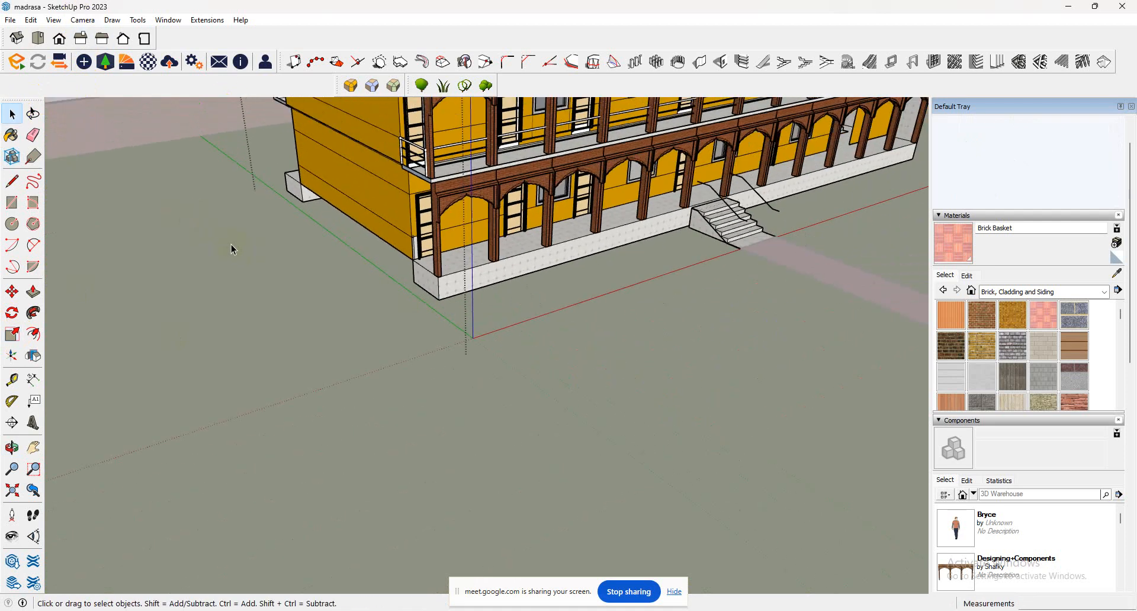
{"action": "left_click", "coordinate": [409, 240]}
{"action": "middle_click_drag", "start_coordinate": [407, 236], "coordinate": [109, 252]}
{"action": "left_click", "coordinate": [808, 242]}
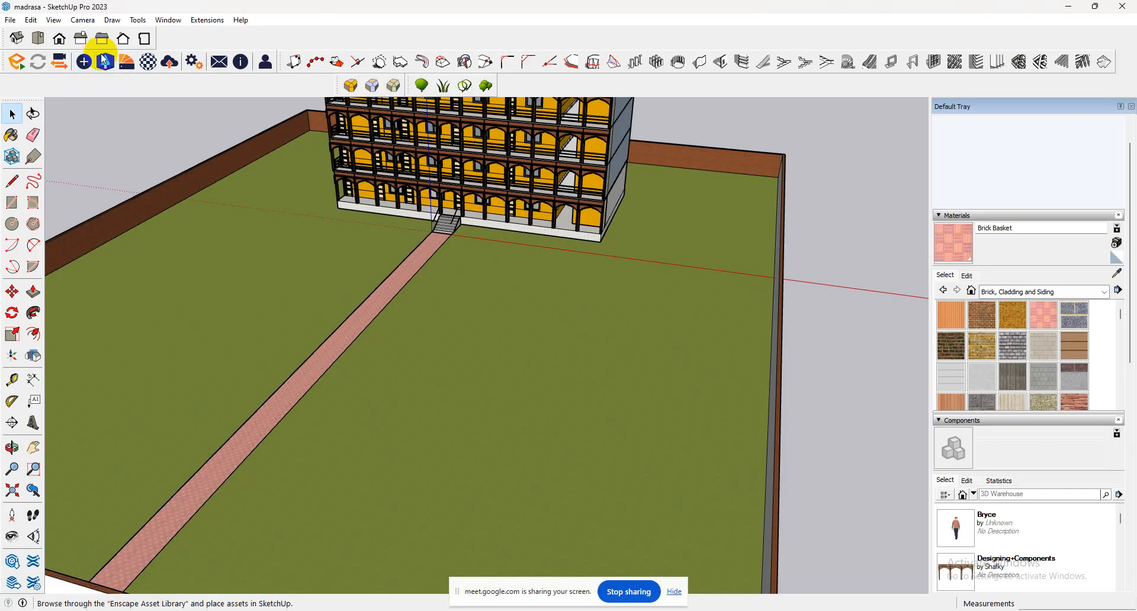
Review which toolbars are enabled, including Enscape, and close the toolbar settings without changing them.
{"action": "left_click", "coordinate": [54, 20]}
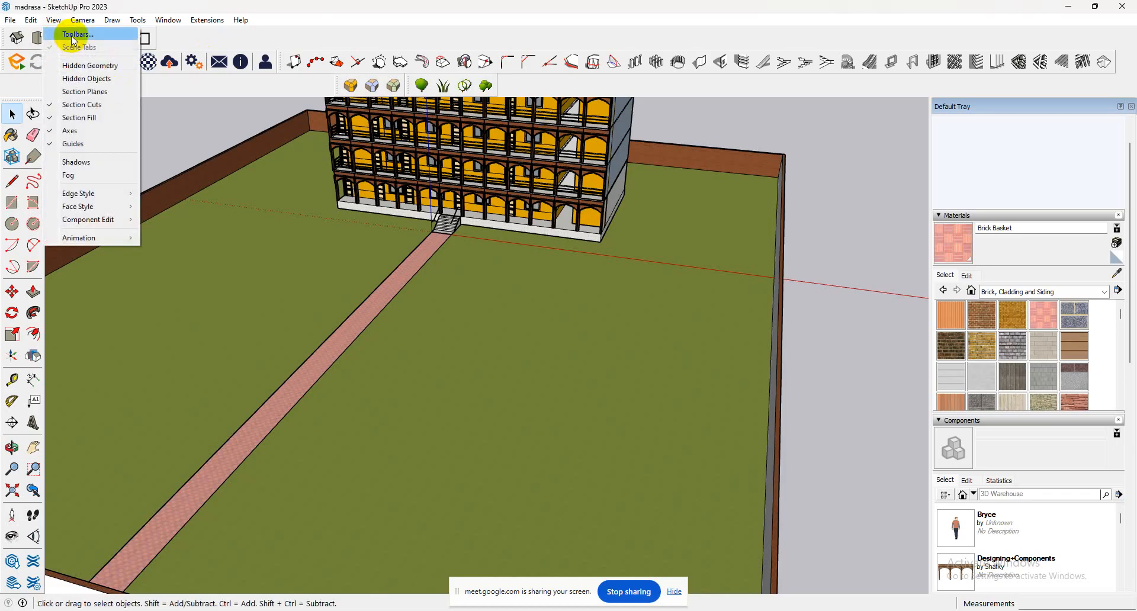
{"action": "left_click", "coordinate": [72, 34]}
{"action": "scroll", "coordinate": [567, 290], "scroll_direction": "down", "scroll_amount": 3}
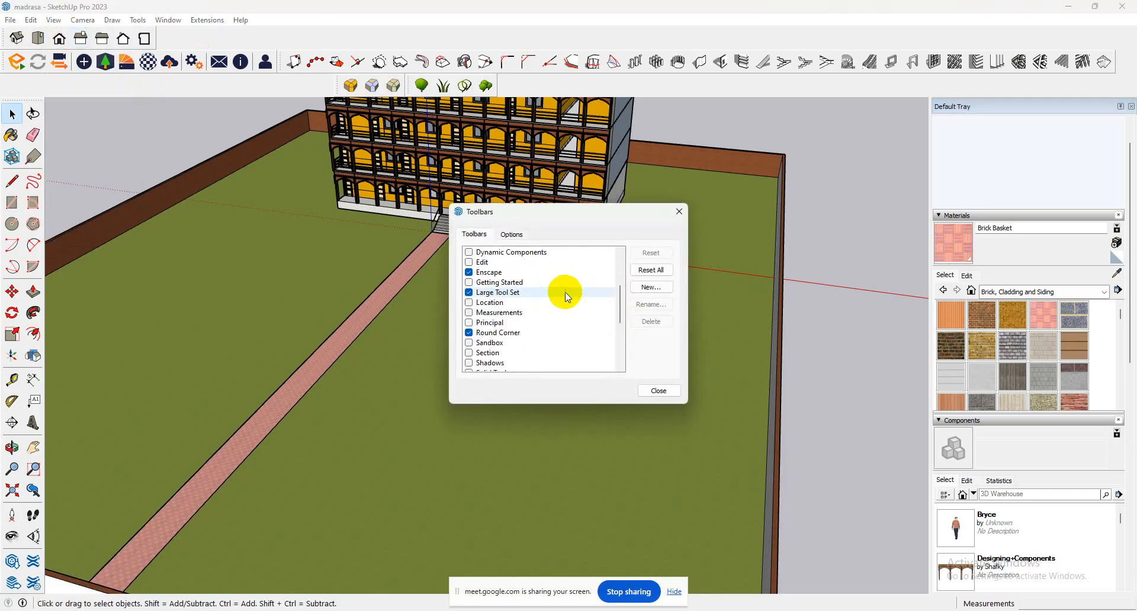
{"action": "left_click", "coordinate": [649, 392]}
Sample Brick_Antique from the rear boundary wall and paint the unpainted grey inner face of the adjoining side boundary wall with it.
{"action": "middle_click_drag", "start_coordinate": [249, 211], "coordinate": [664, 190]}
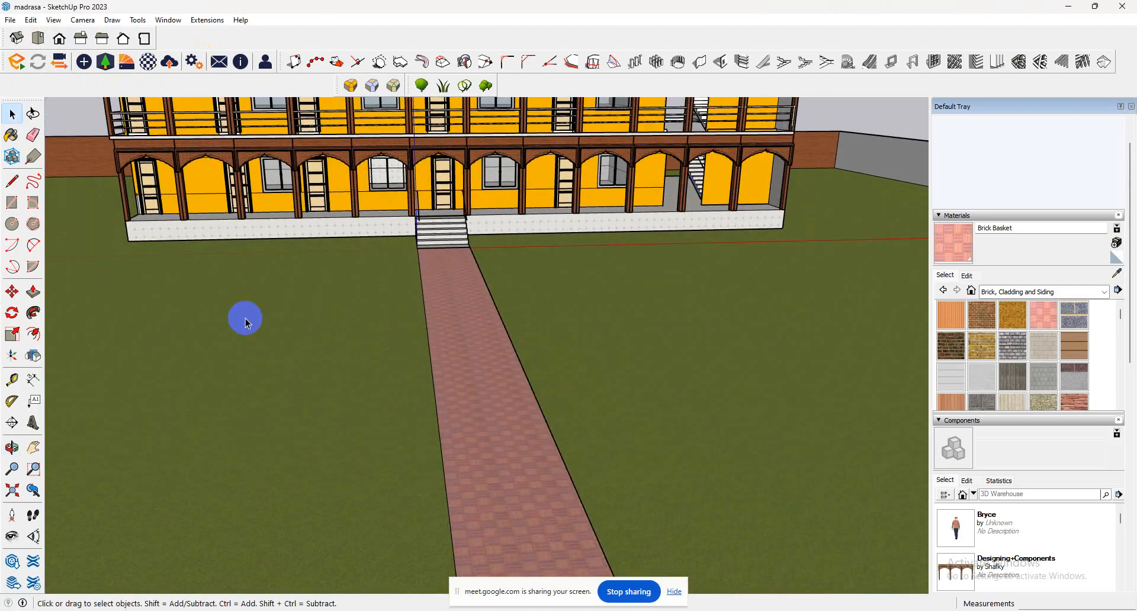
{"action": "left_click", "coordinate": [12, 536]}
{"action": "left_click_drag", "start_coordinate": [148, 530], "coordinate": [463, 355]}
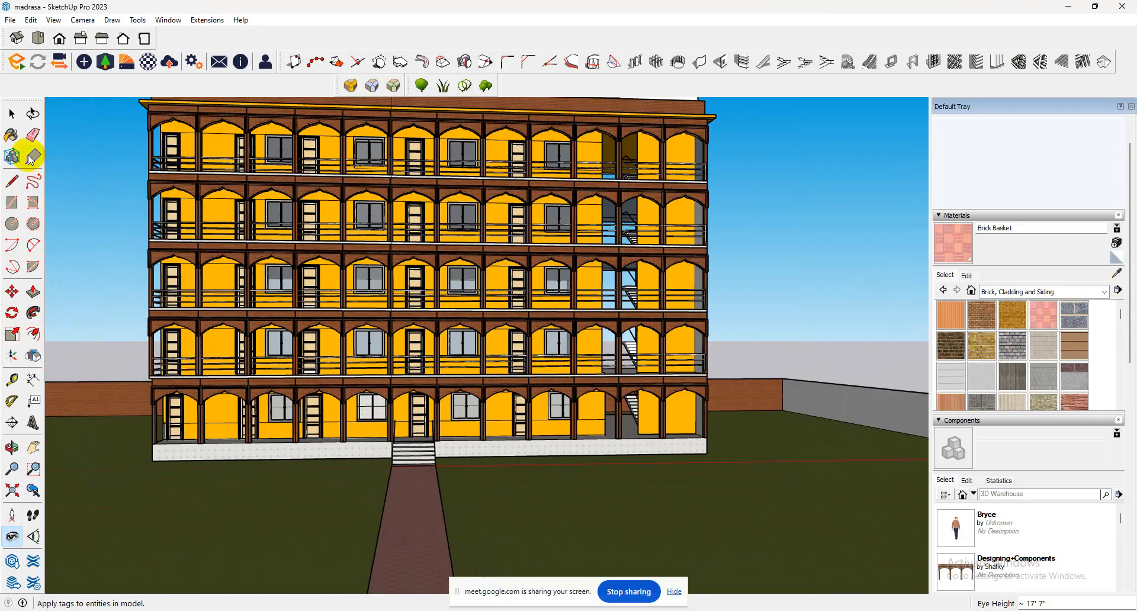
{"action": "left_click", "coordinate": [12, 136]}
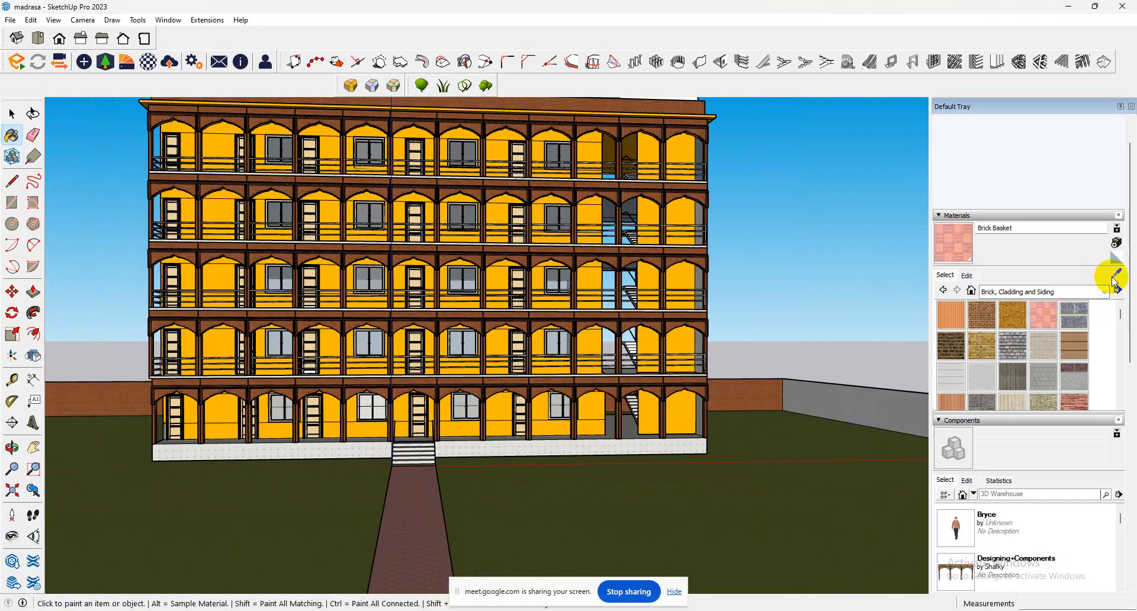
{"action": "left_click", "coordinate": [743, 399], "text": "alt"}
{"action": "left_click", "coordinate": [841, 390]}
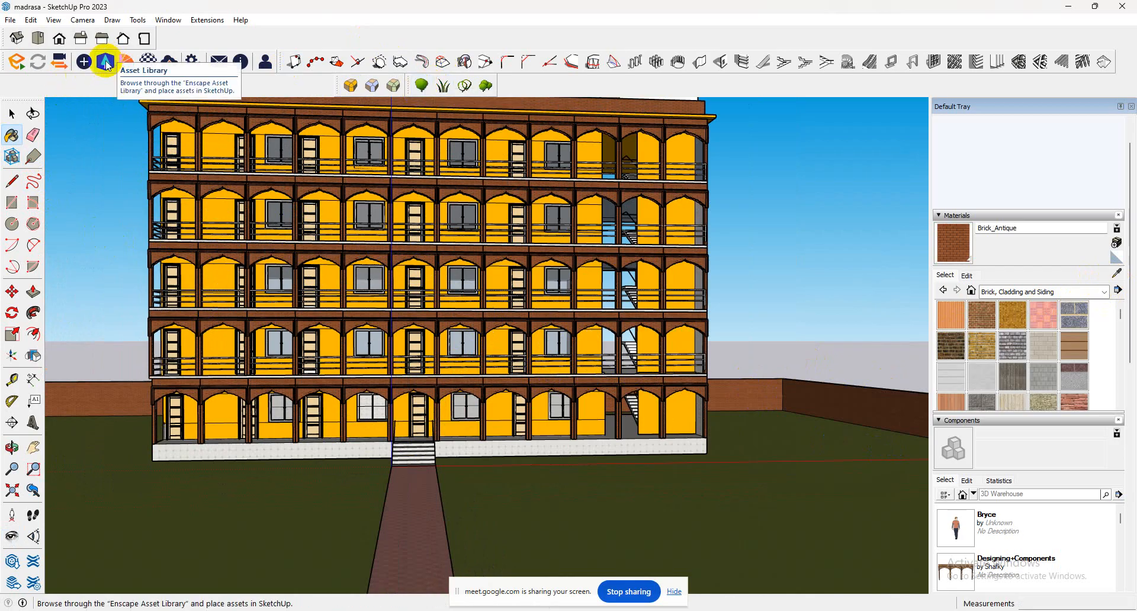
Open the Enscape Asset Library for browsing assets.
{"action": "left_click", "coordinate": [106, 63]}
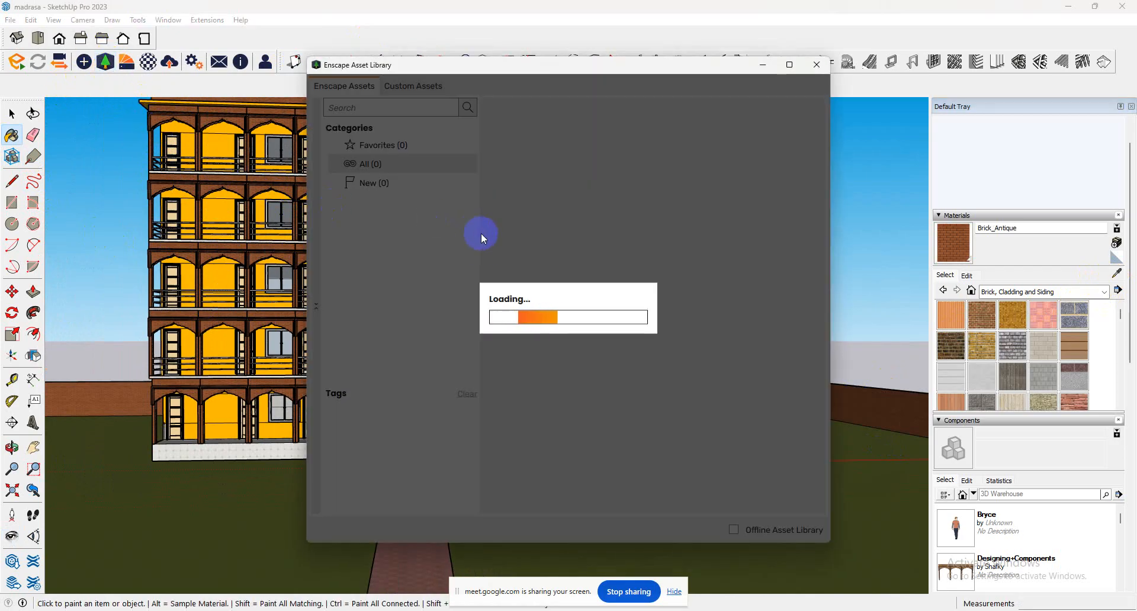
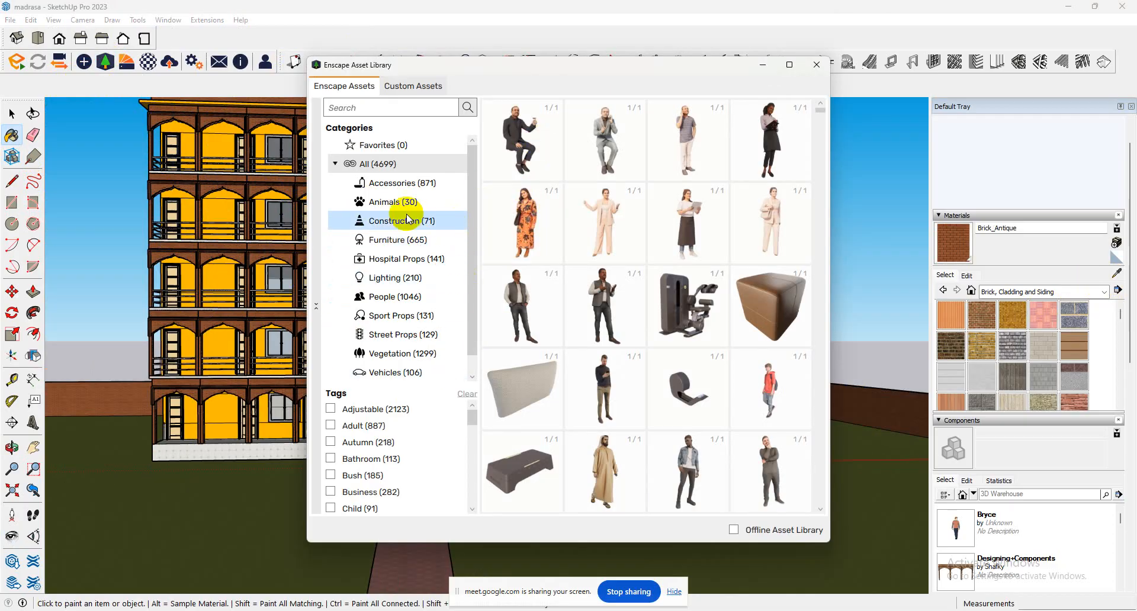
Choose Asparagaceae 001: Agave from the Enscape Vegetation assets and place a row of them before the building, left of the entrance stairs.
{"action": "left_click", "coordinate": [395, 355]}
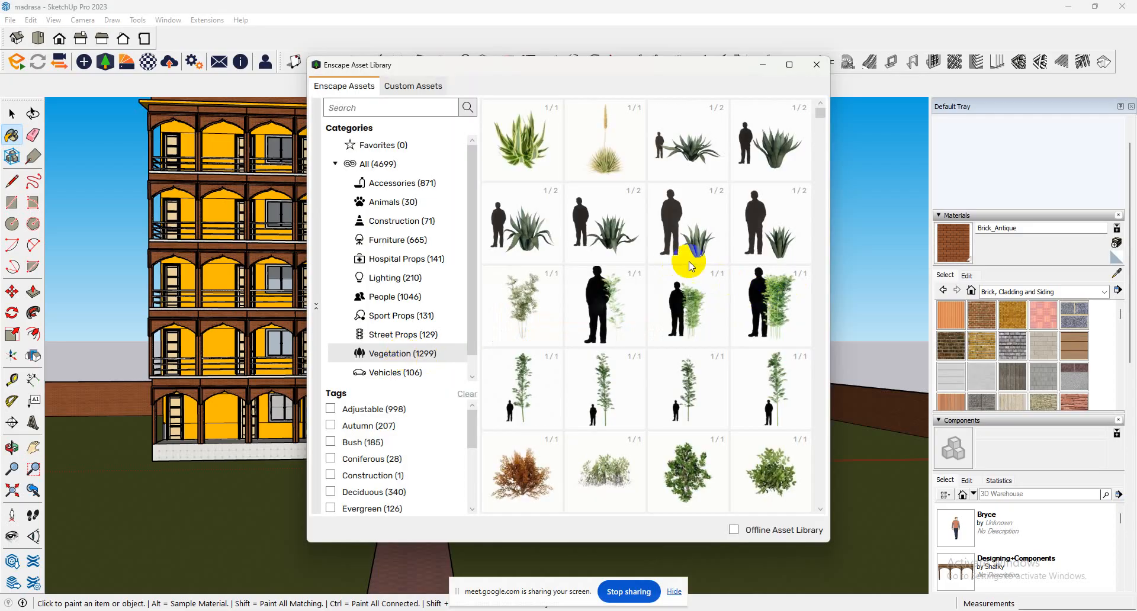
{"action": "left_click", "coordinate": [534, 158]}
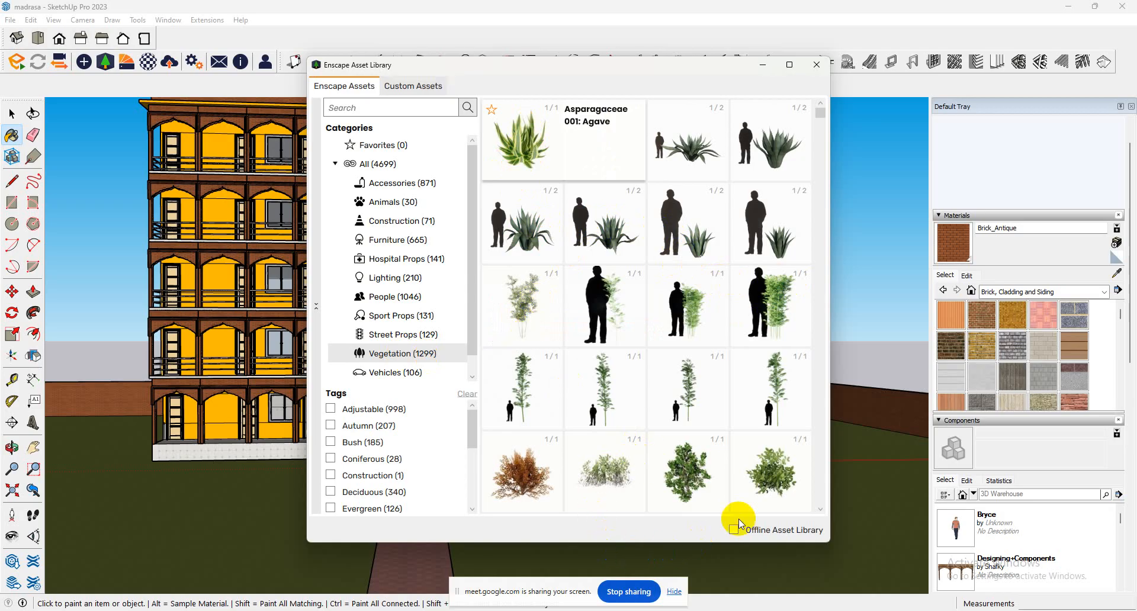
{"action": "double_click", "coordinate": [512, 143]}
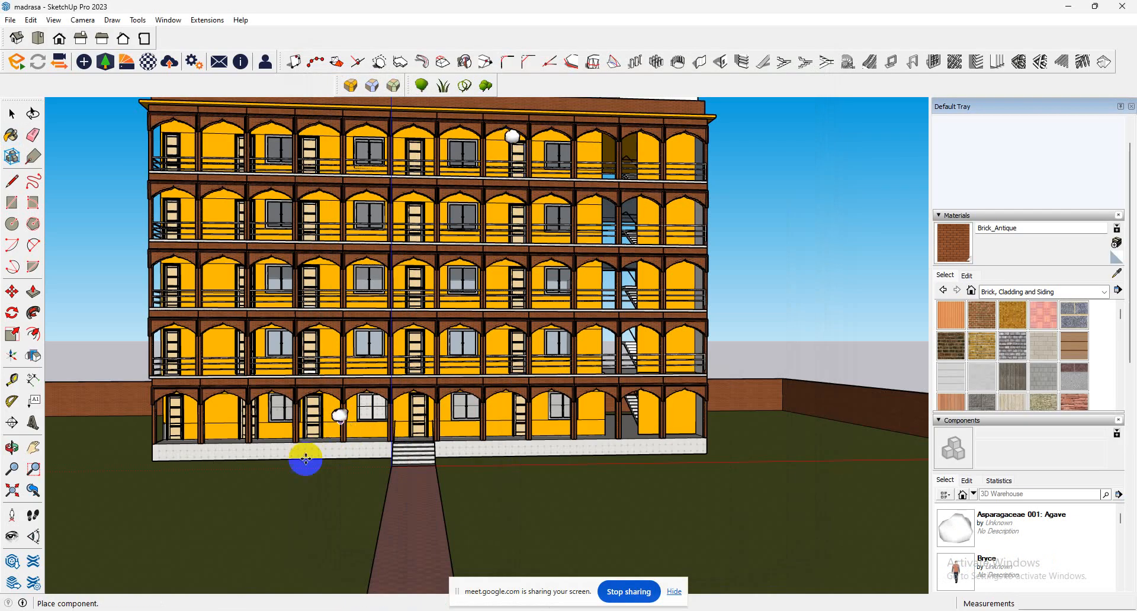
{"action": "left_click", "coordinate": [235, 469]}
{"action": "left_click", "coordinate": [78, 414]}
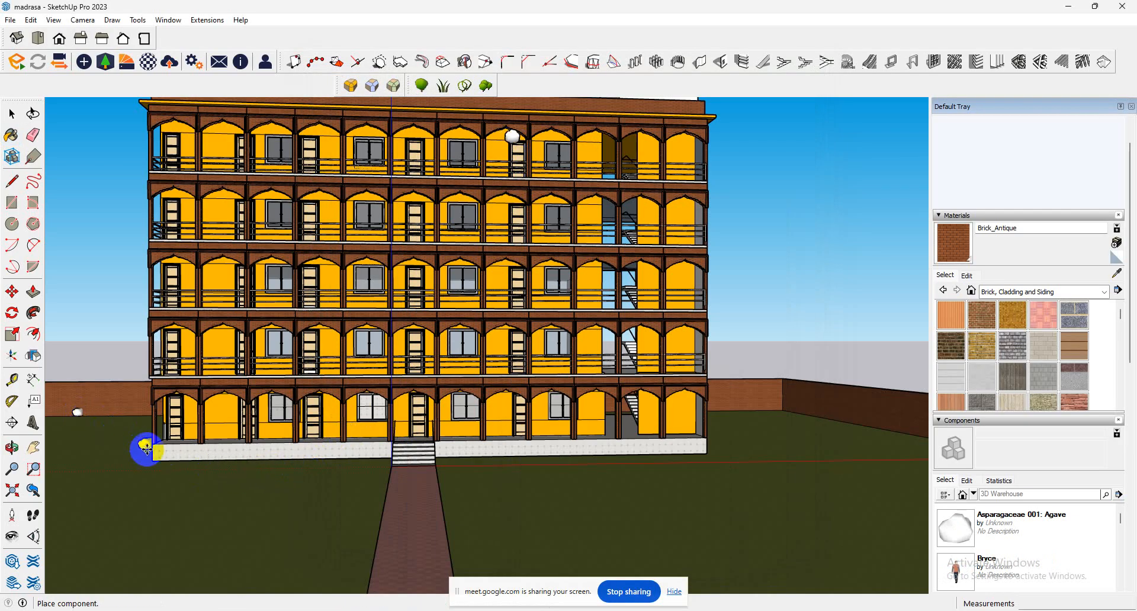
{"action": "left_click", "coordinate": [165, 466]}
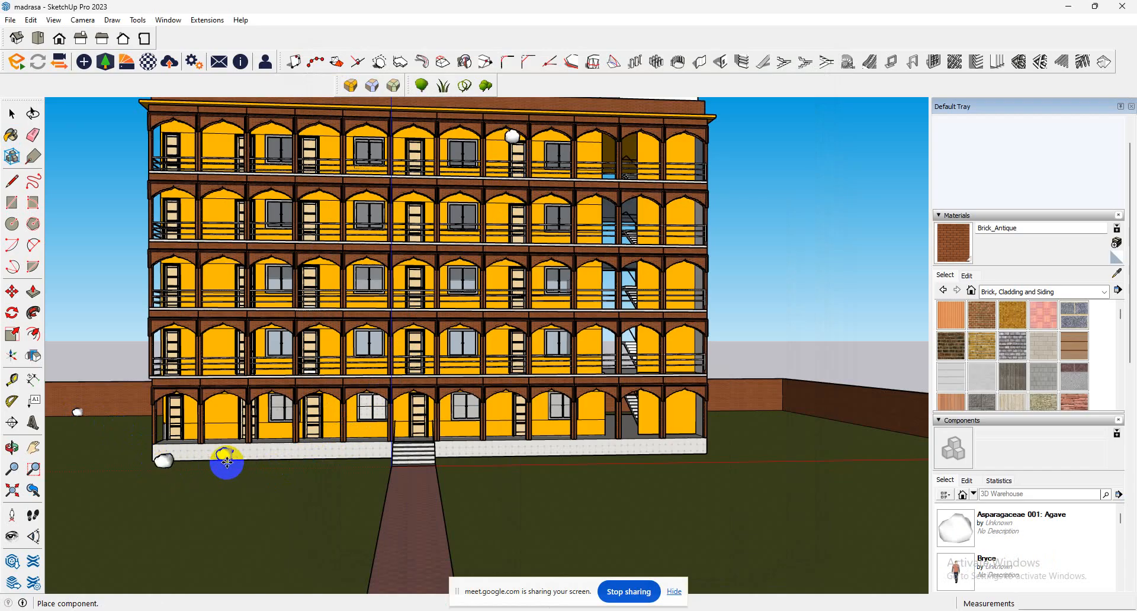
{"action": "left_click", "coordinate": [226, 467]}
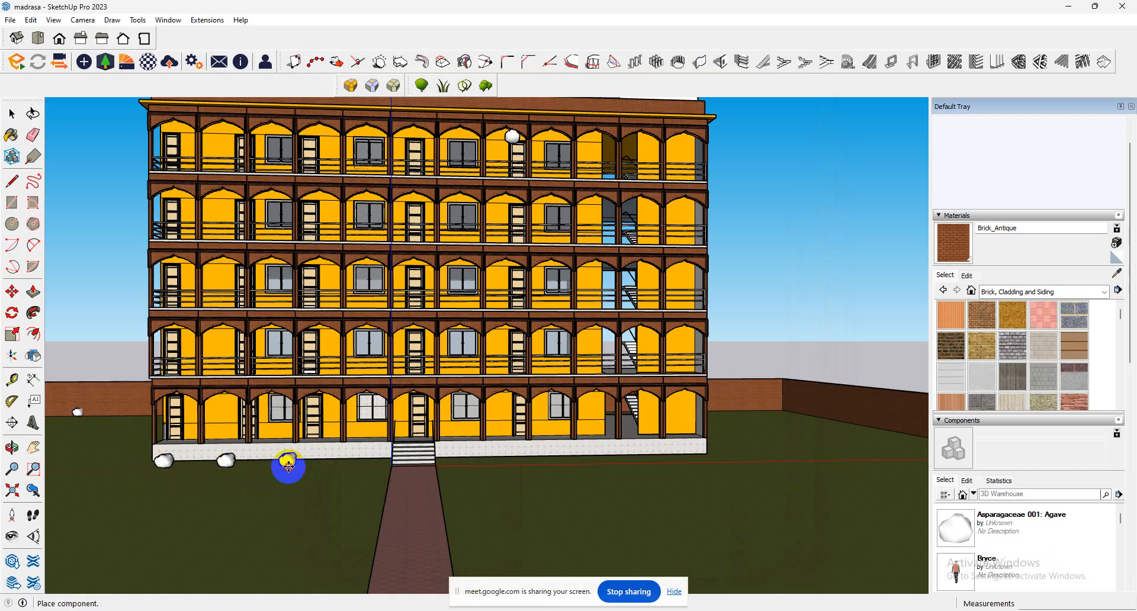
{"action": "left_click", "coordinate": [288, 465]}
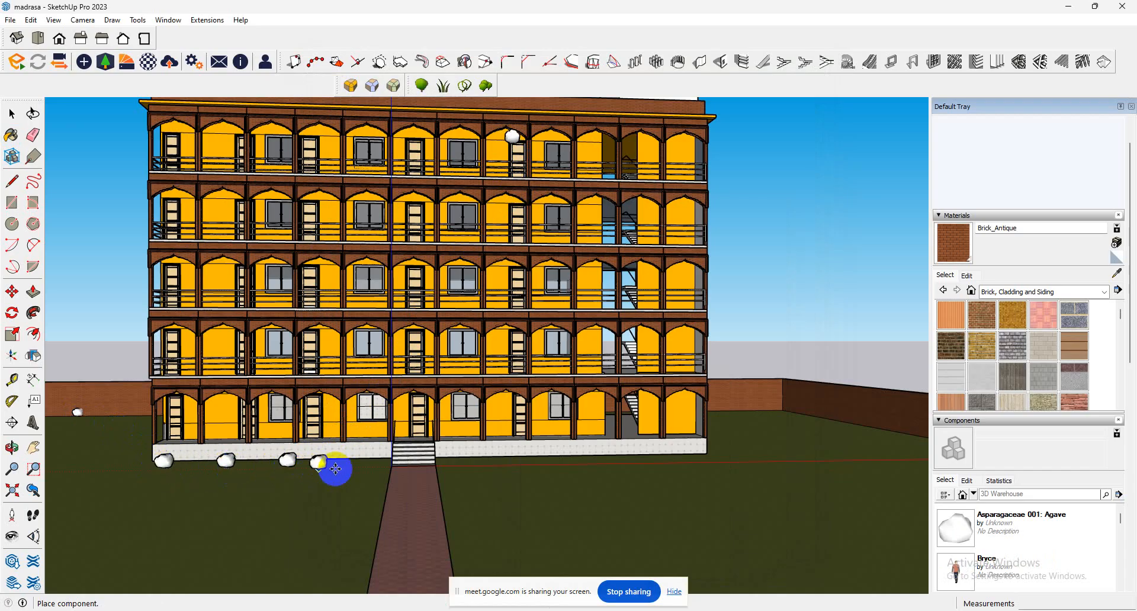
{"action": "left_click", "coordinate": [369, 457]}
Place four more agaves in front of the plinth, right of the entrance stairs, and close the asset library.
{"action": "left_click", "coordinate": [484, 466]}
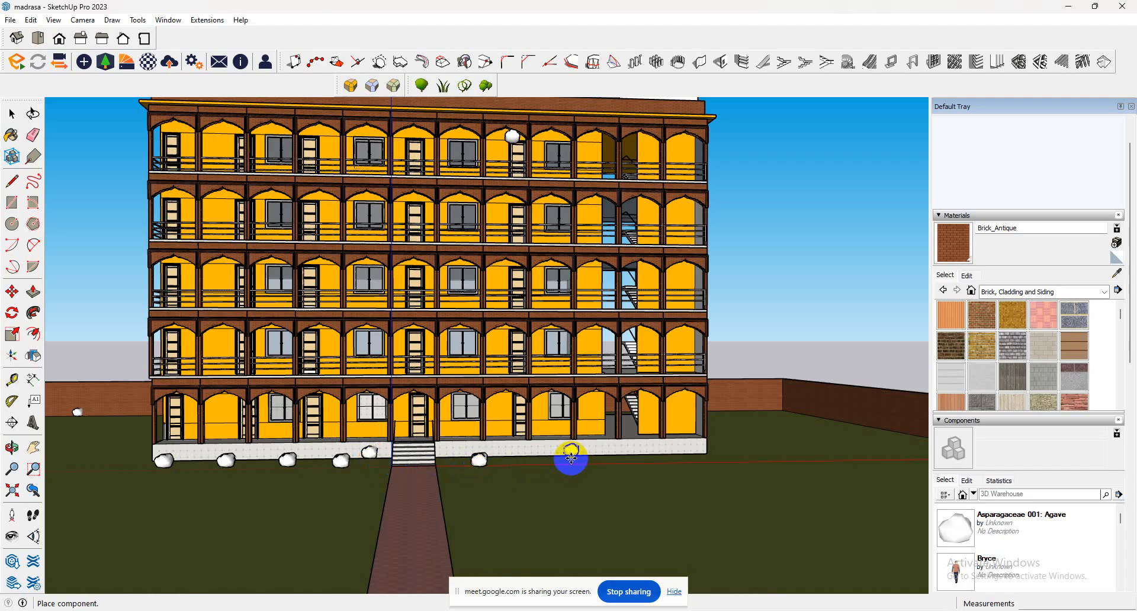
{"action": "left_click", "coordinate": [561, 462]}
{"action": "left_click", "coordinate": [626, 460]}
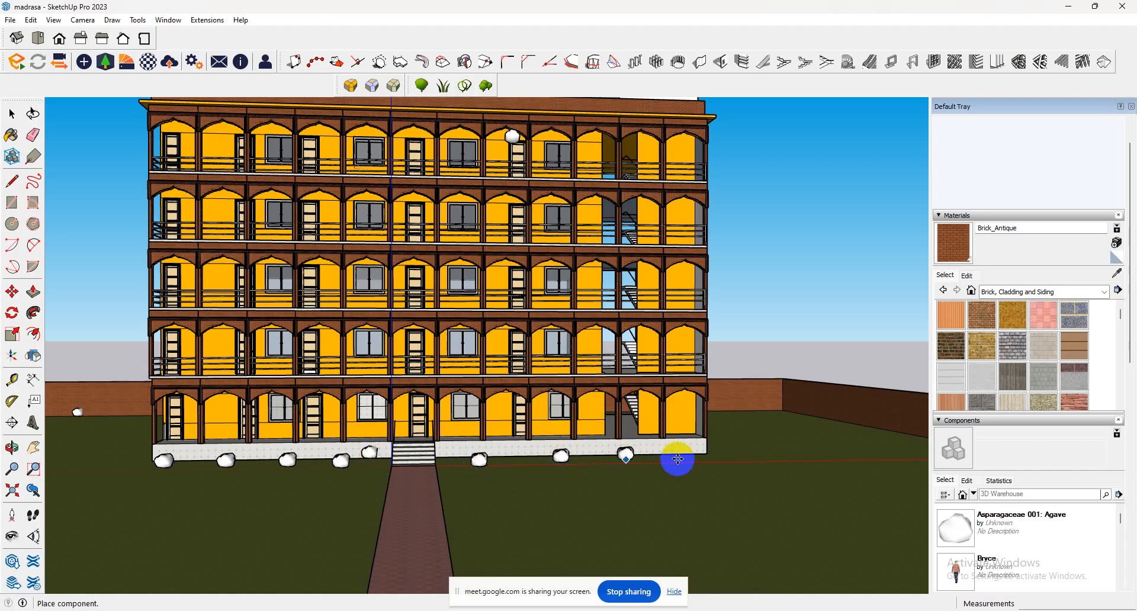
{"action": "left_click", "coordinate": [679, 457]}
{"action": "left_click", "coordinate": [12, 114]}
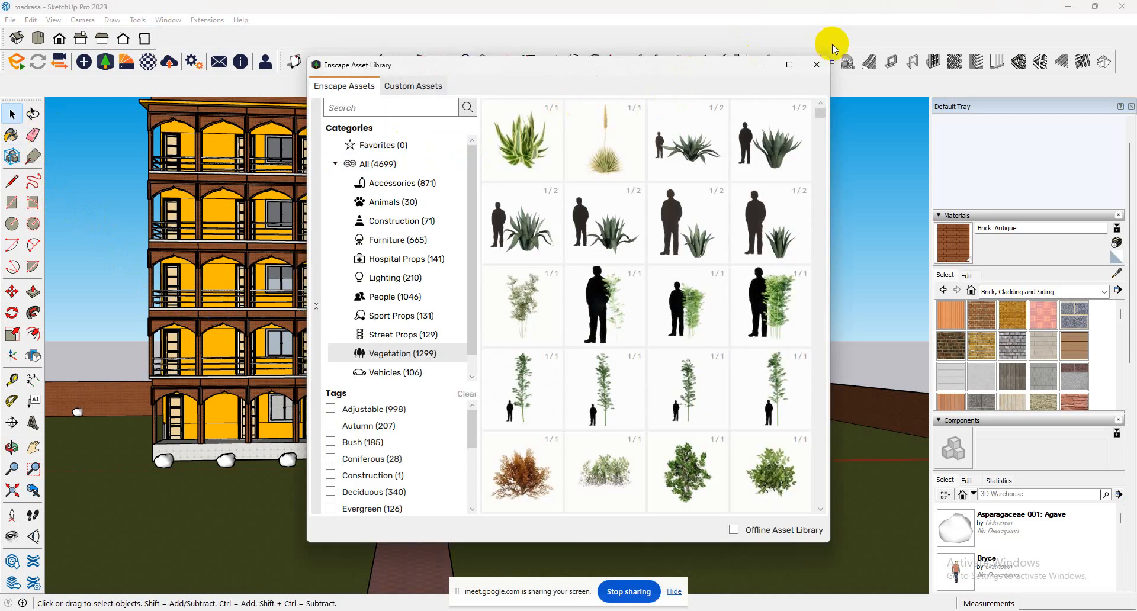
{"action": "left_click", "coordinate": [818, 66]}
Delete the stray agaves on the top floor, on the plinth beside the stairs, and by the far left boundary wall.
{"action": "left_click", "coordinate": [511, 142]}
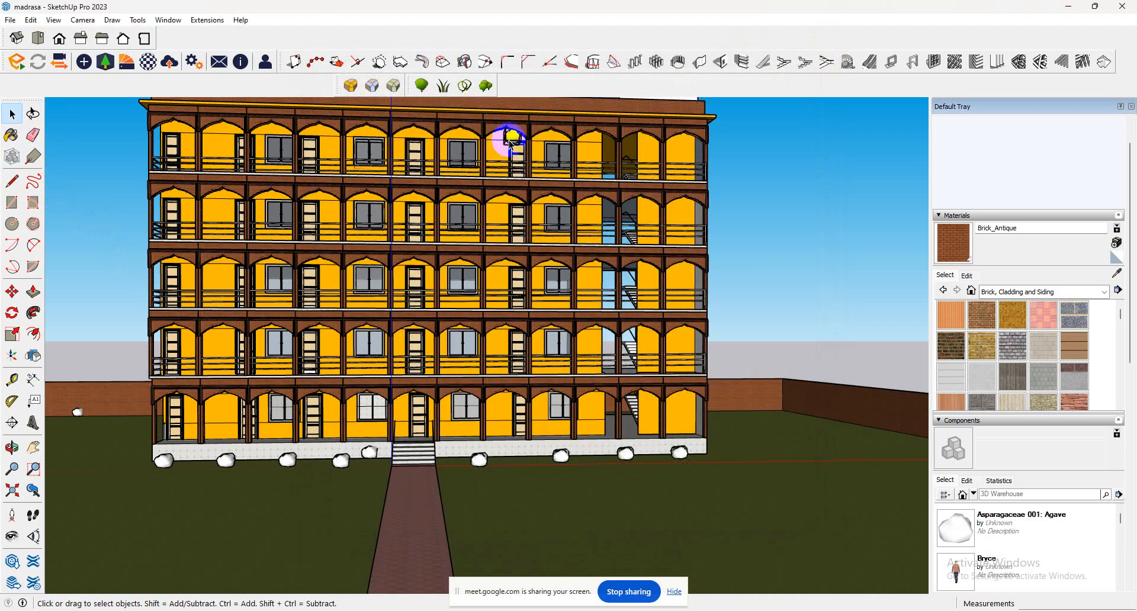
{"action": "left_click", "coordinate": [386, 456]}
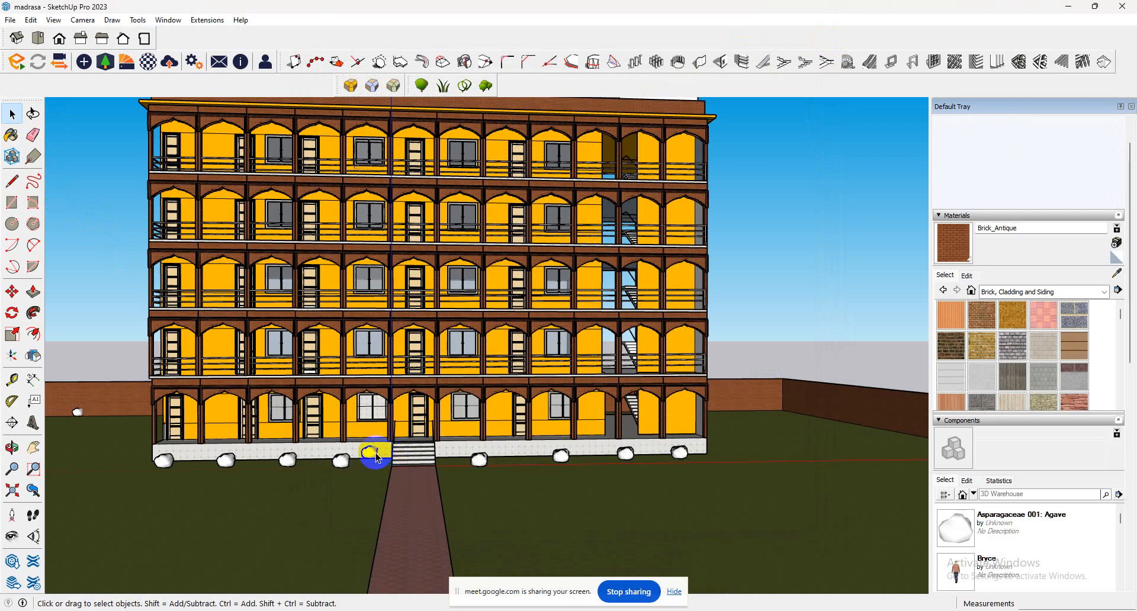
{"action": "left_click", "coordinate": [76, 416]}
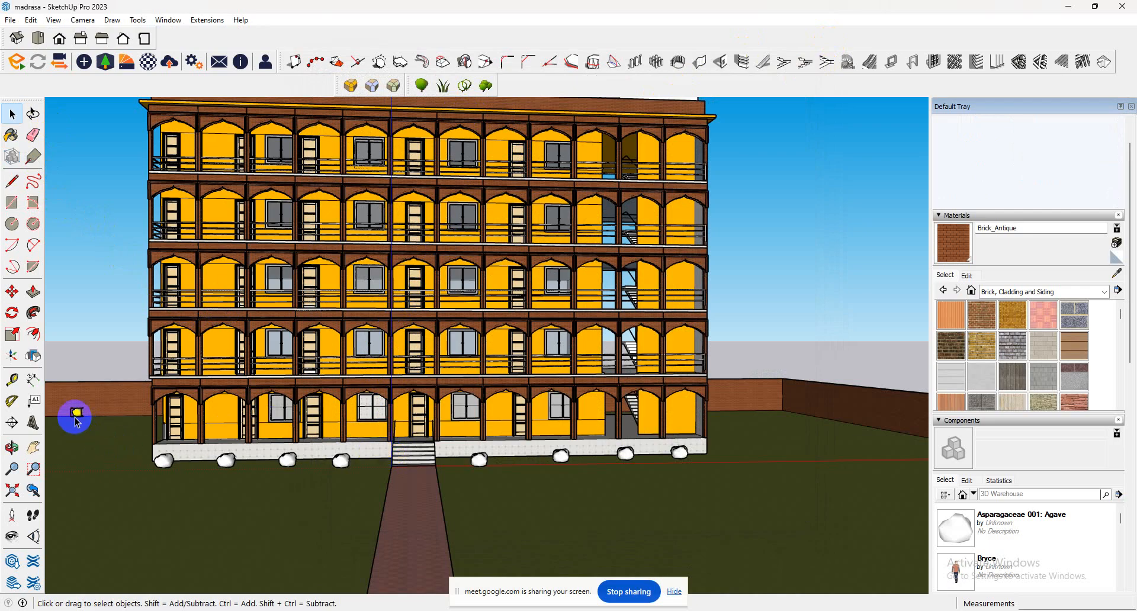
Delete the intermediate agaves along the building front, keeping only the outermost plant at each end.
{"action": "middle_click_drag", "start_coordinate": [76, 418], "coordinate": [249, 504]}
{"action": "scroll", "coordinate": [330, 503], "scroll_direction": "up", "scroll_amount": 3}
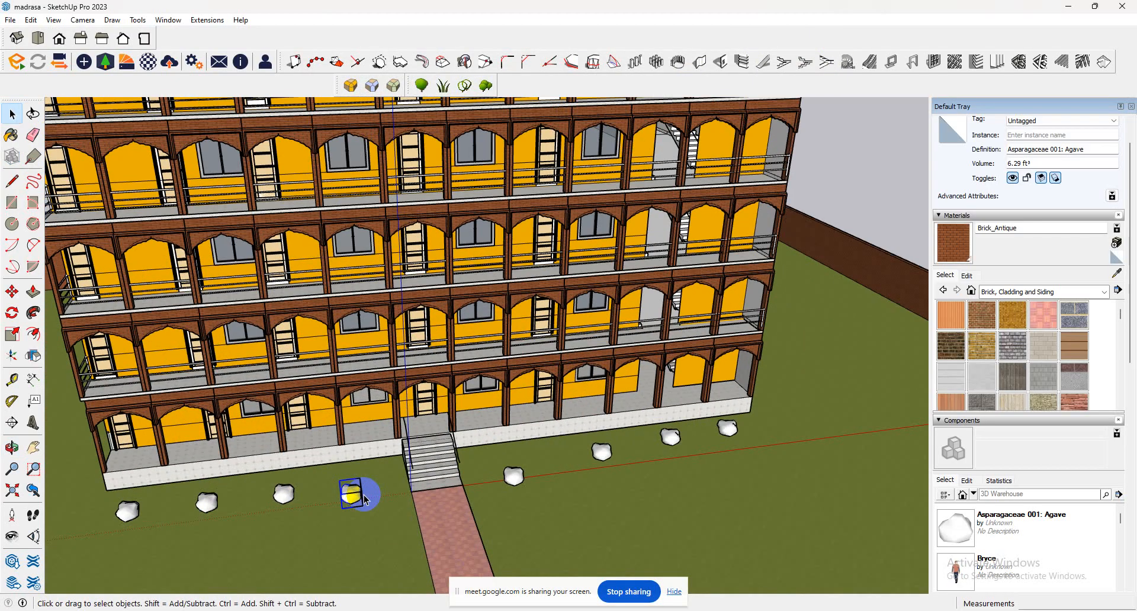
{"action": "left_click", "coordinate": [283, 493]}
{"action": "key", "text": "Delete"}
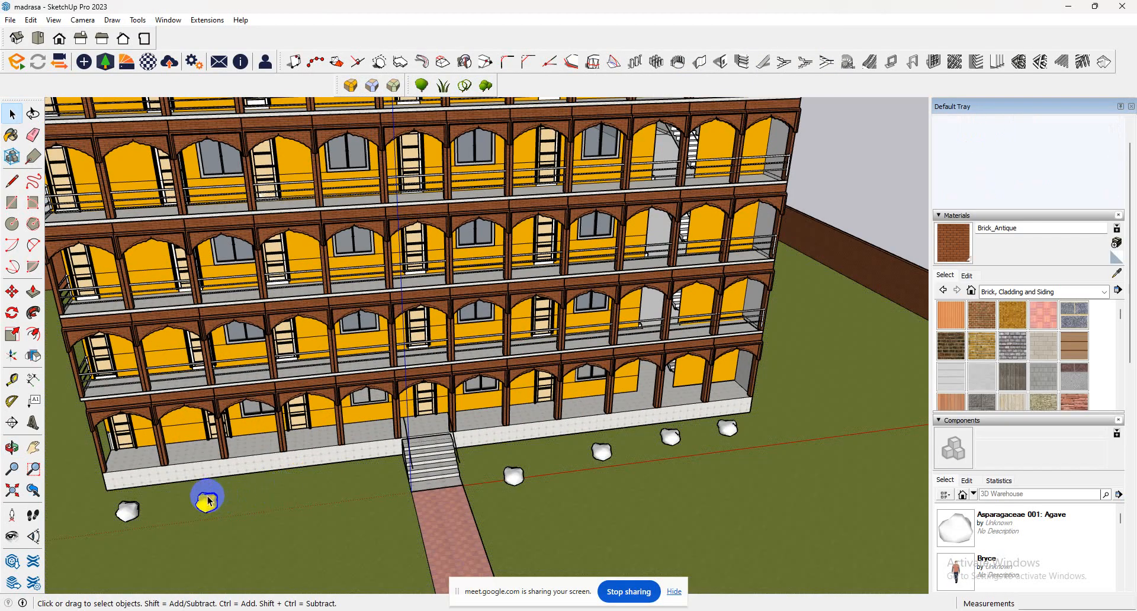
{"action": "left_click", "coordinate": [207, 498]}
{"action": "key", "text": "Delete"}
{"action": "left_click", "coordinate": [514, 475]}
{"action": "key", "text": "Delete"}
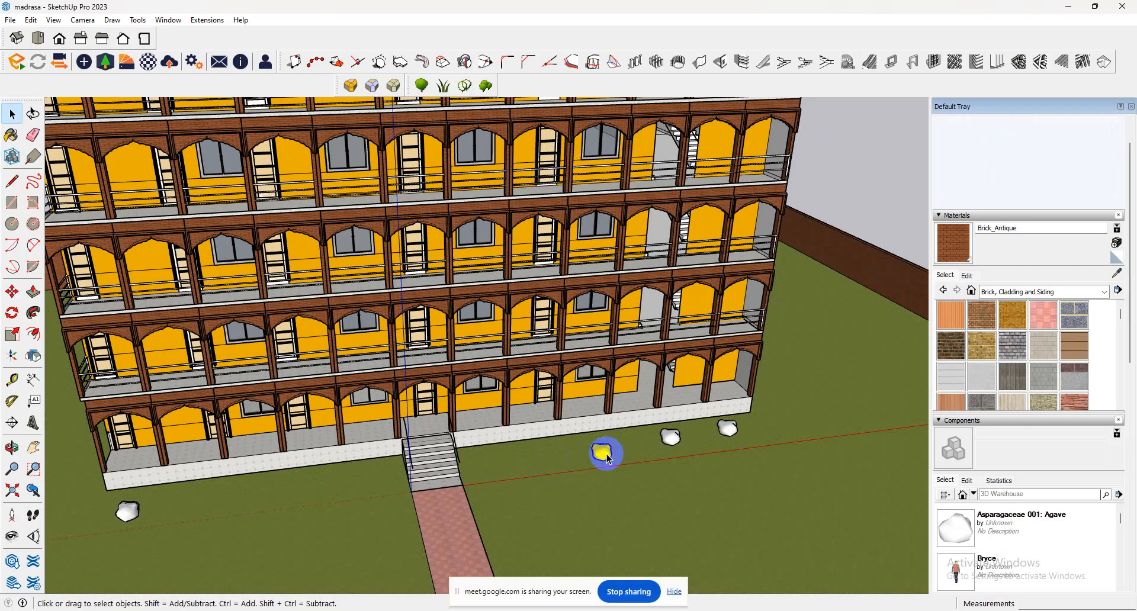
{"action": "left_click", "coordinate": [602, 452]}
{"action": "key", "text": "Delete"}
{"action": "key", "text": "Delete"}
Copy the right-end agave to beside the stairs and divide the distance into evenly spaced copies with /3X.
{"action": "left_click", "coordinate": [727, 427]}
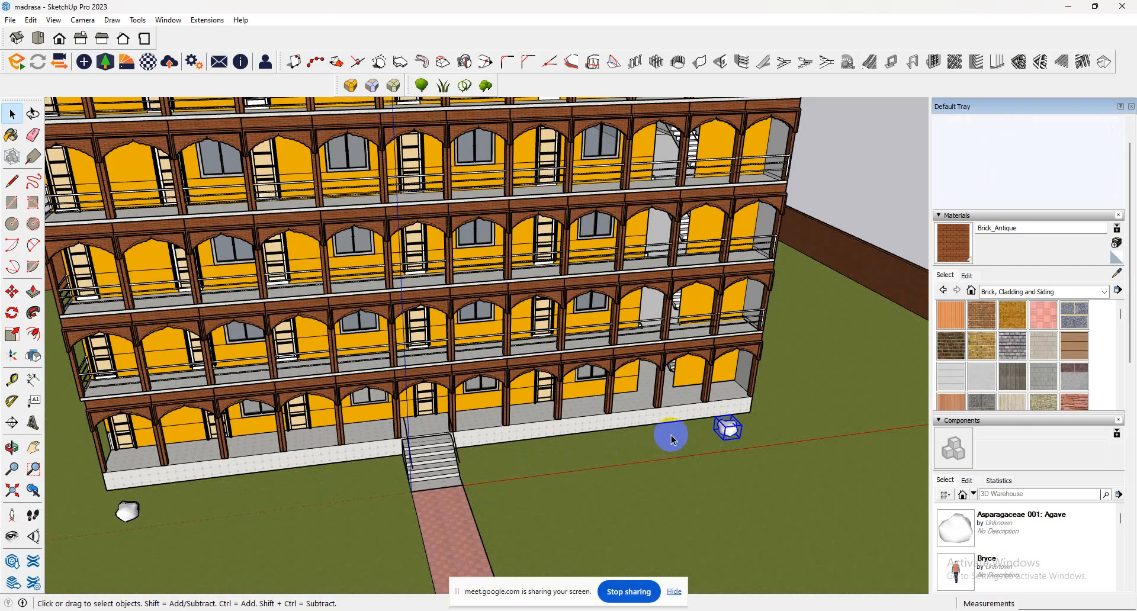
{"action": "left_click", "coordinate": [12, 291]}
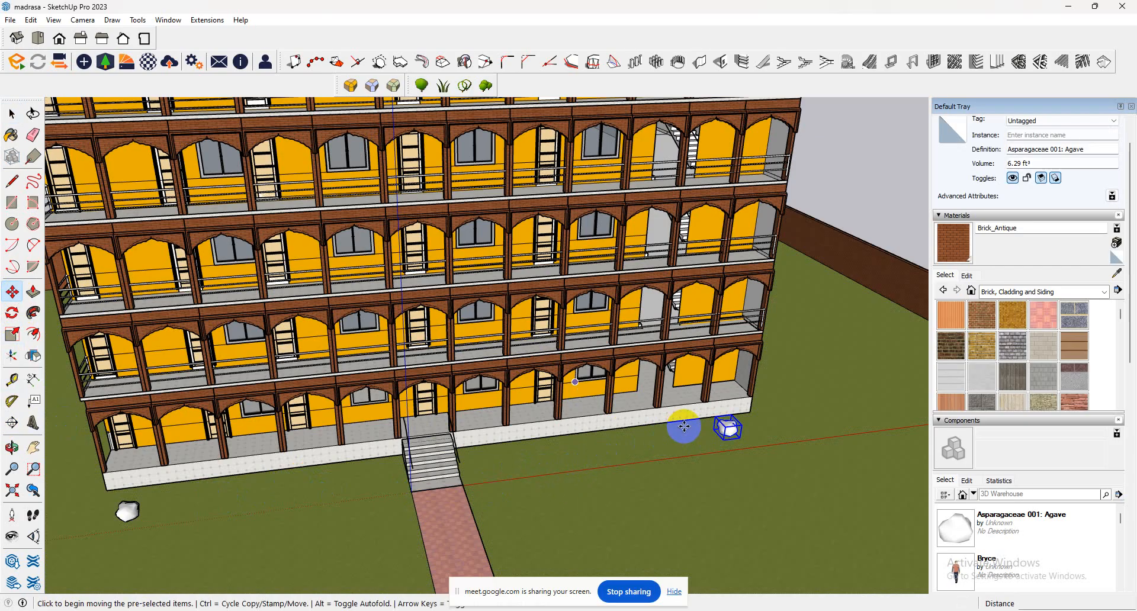
{"action": "left_click", "coordinate": [709, 435]}
{"action": "key", "text": "ctrl"}
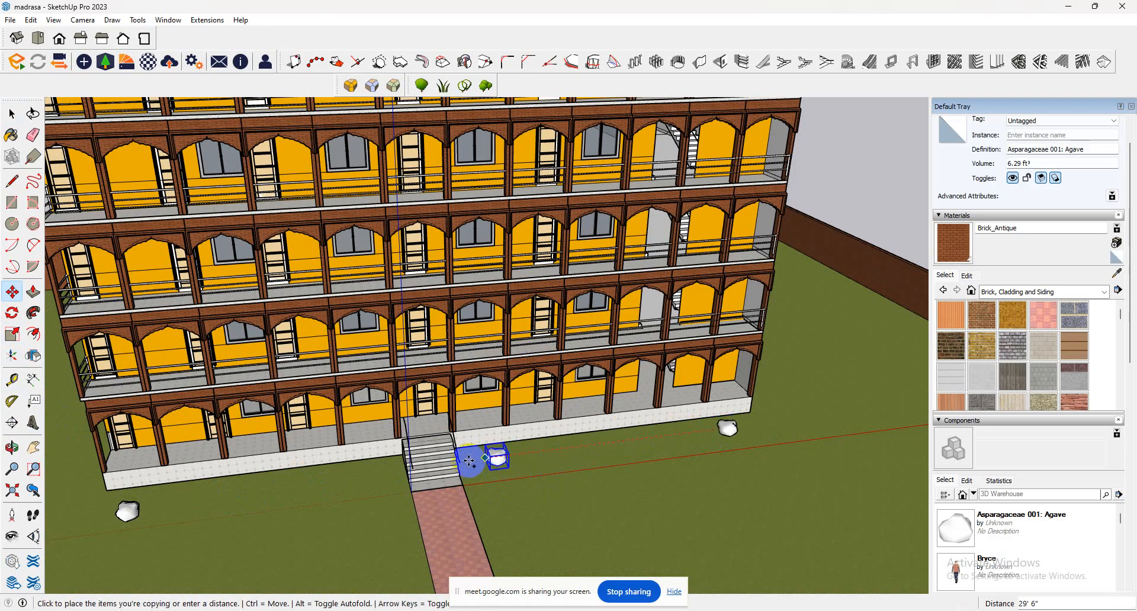
{"action": "left_click", "coordinate": [468, 457]}
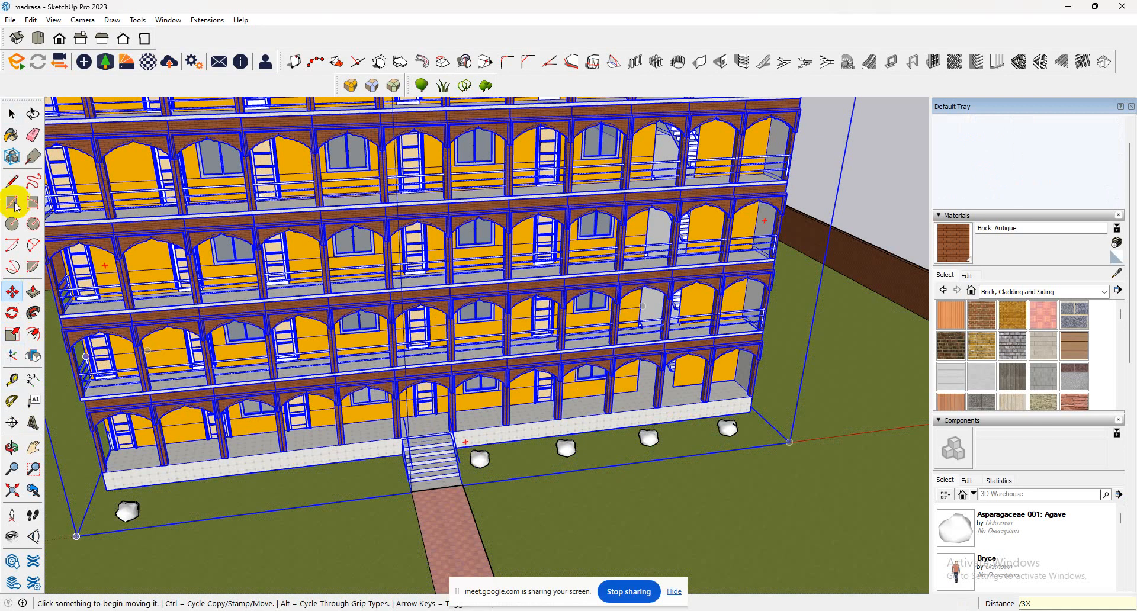
Copy the left-end agave to the left side of the stairs and fill the gap evenly with a /3X array.
{"action": "left_click", "coordinate": [12, 113]}
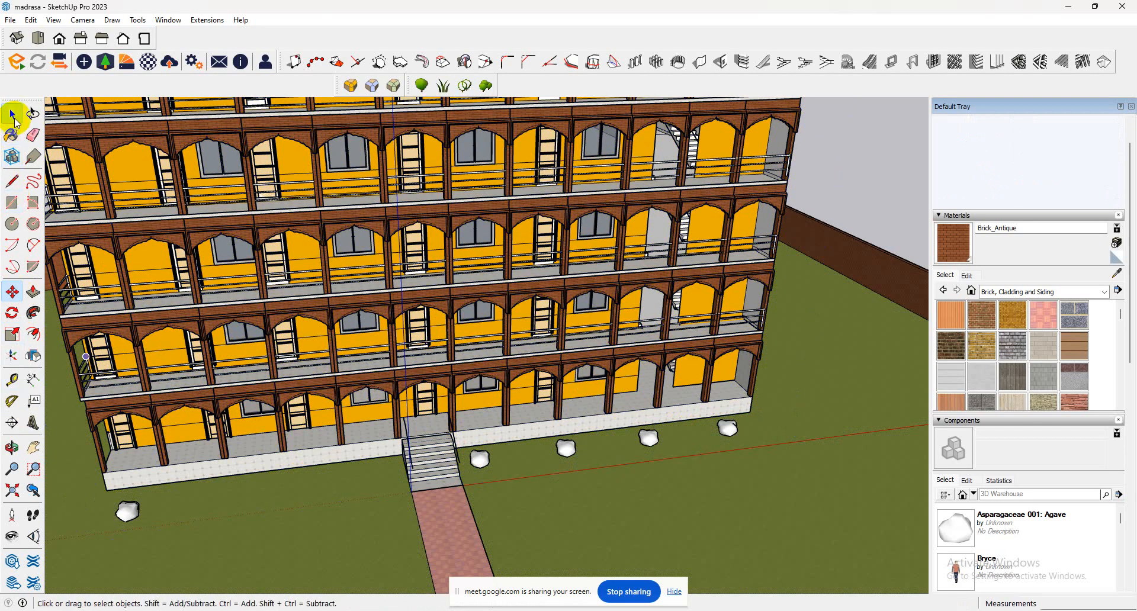
{"action": "left_click", "coordinate": [136, 505]}
{"action": "left_click", "coordinate": [12, 291]}
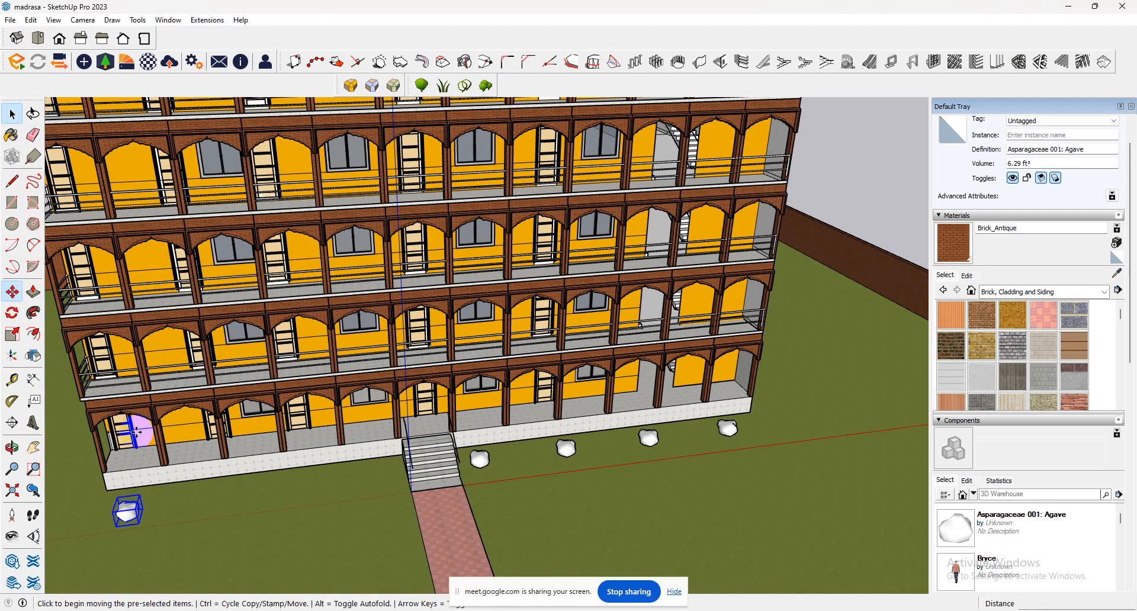
{"action": "key", "text": "ctrl"}
{"action": "left_click", "coordinate": [136, 495]}
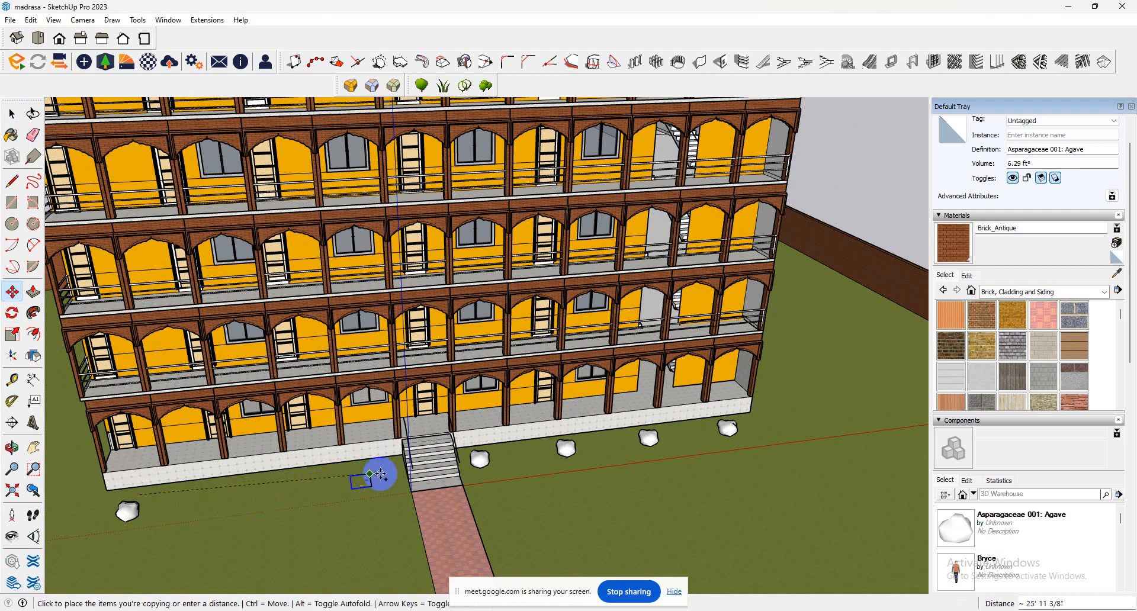
{"action": "left_click", "coordinate": [387, 467]}
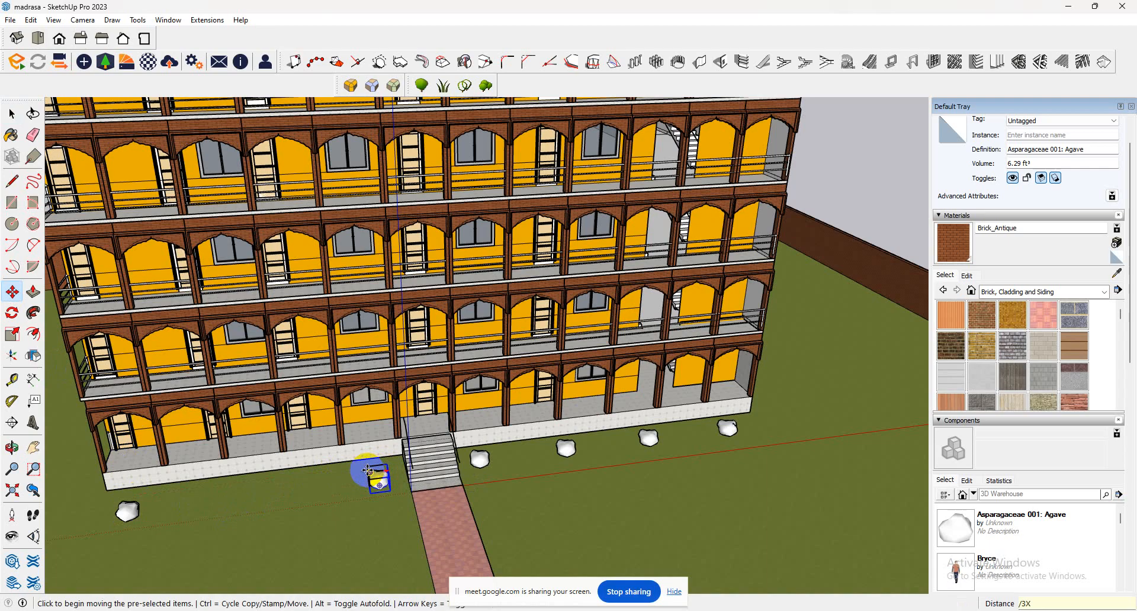
{"action": "key", "text": "Escape"}
Search the Enscape Vegetation assets for TREE and choose the low, wide-crowned tree for placement.
{"action": "scroll", "coordinate": [337, 464], "scroll_direction": "down", "scroll_amount": 4}
{"action": "middle_click_drag", "start_coordinate": [365, 447], "coordinate": [291, 369]}
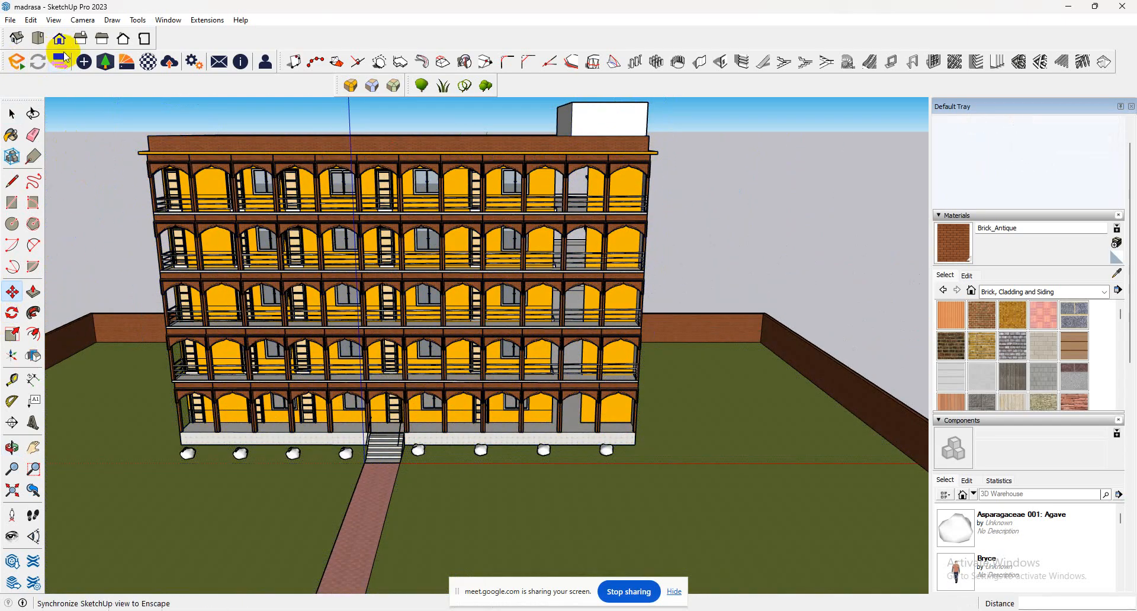
{"action": "left_click", "coordinate": [104, 62]}
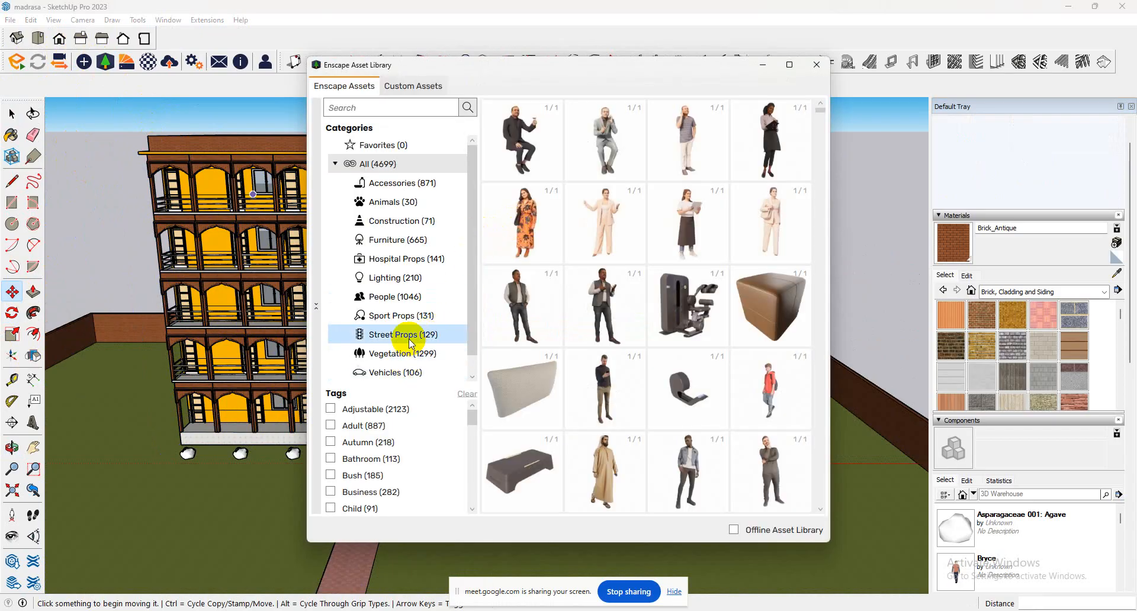
{"action": "left_click", "coordinate": [410, 353]}
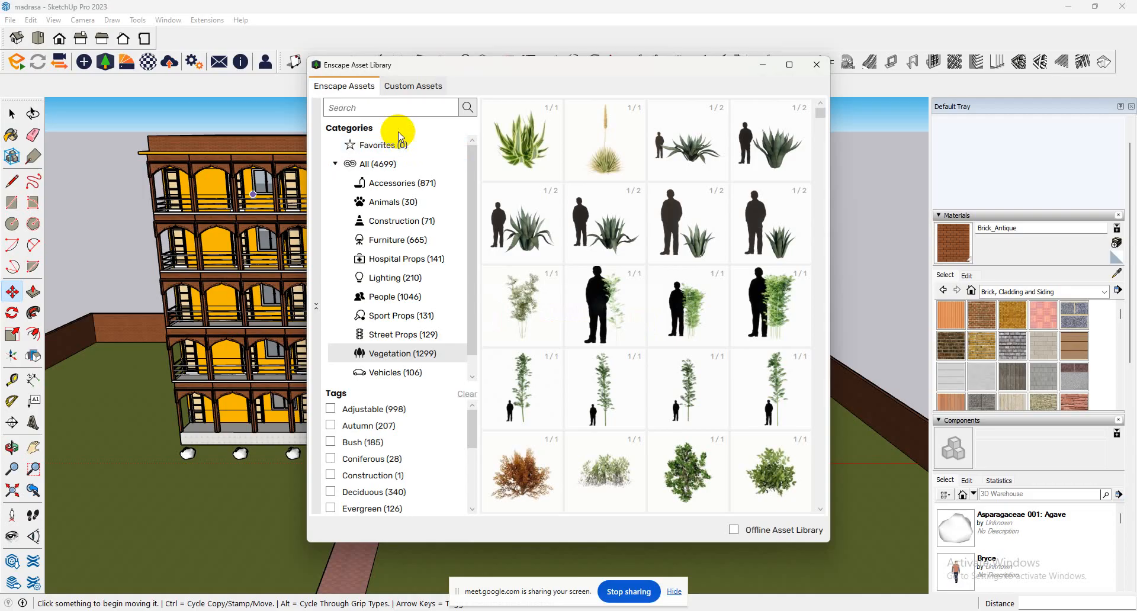
{"action": "left_click", "coordinate": [401, 110]}
{"action": "type", "text": "TR"}
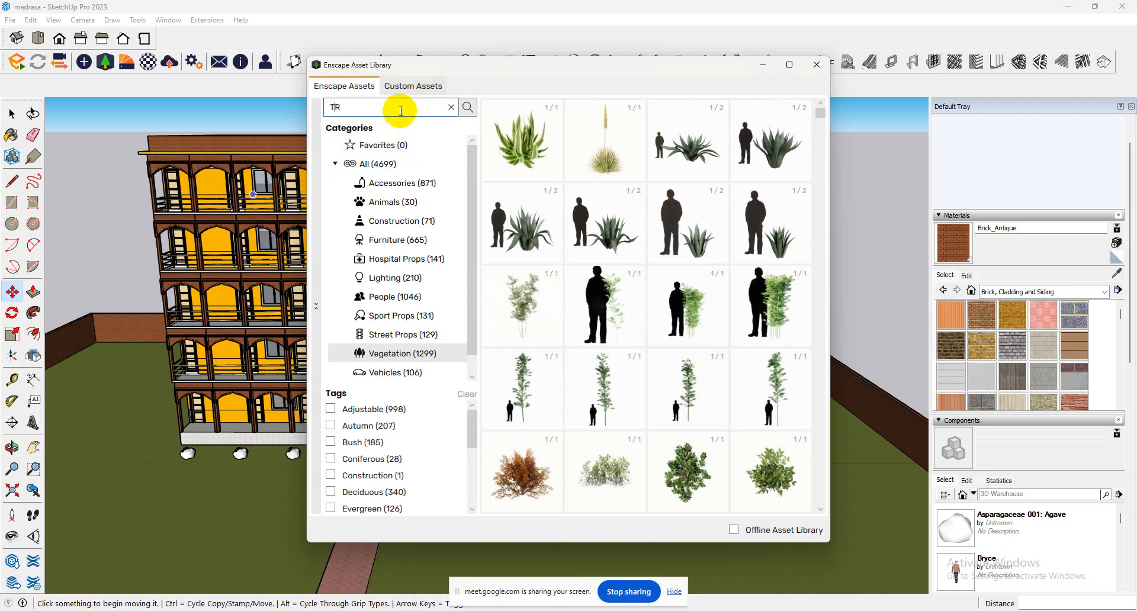
{"action": "type", "text": "EE"}
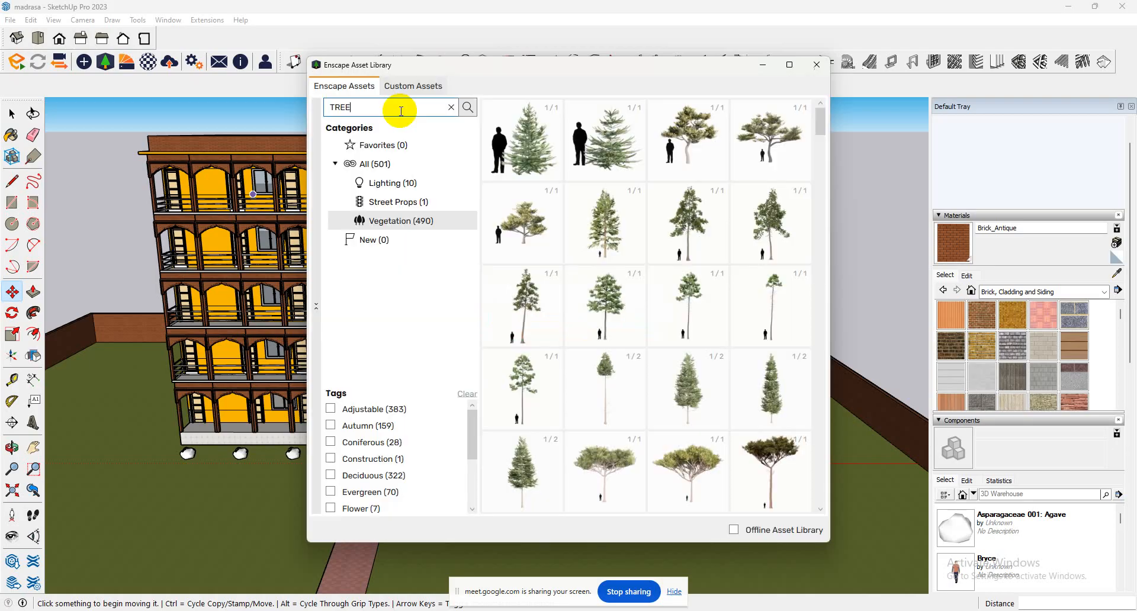
{"action": "scroll", "coordinate": [659, 370], "scroll_direction": "down", "scroll_amount": 1}
{"action": "scroll", "coordinate": [653, 366], "scroll_direction": "up", "scroll_amount": 1}
{"action": "left_click", "coordinate": [530, 233]}
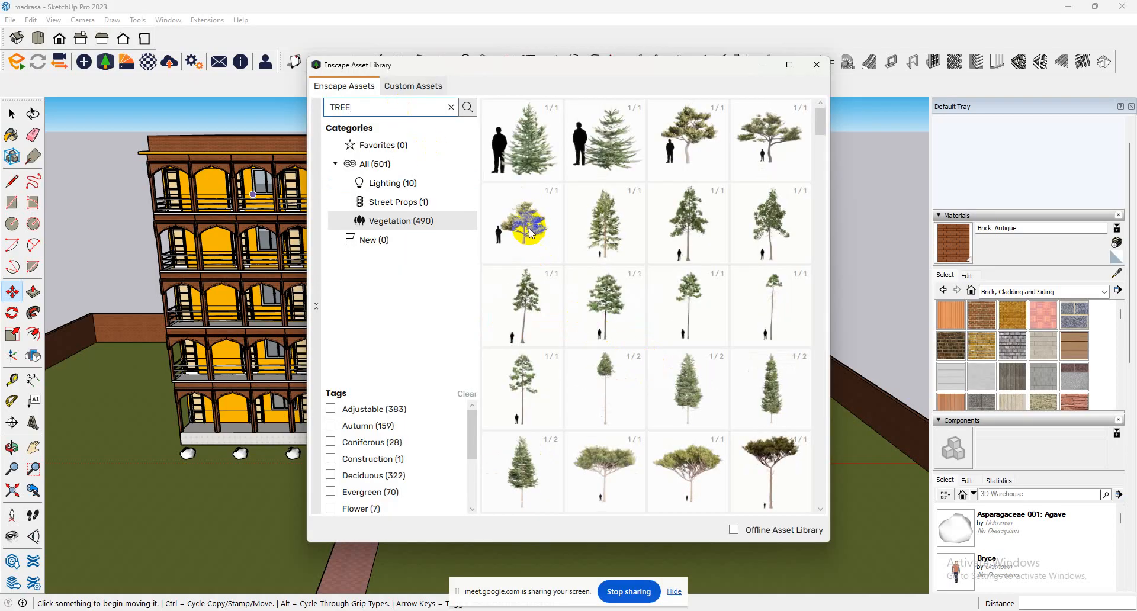
{"action": "mouse_move", "coordinate": [533, 235]}
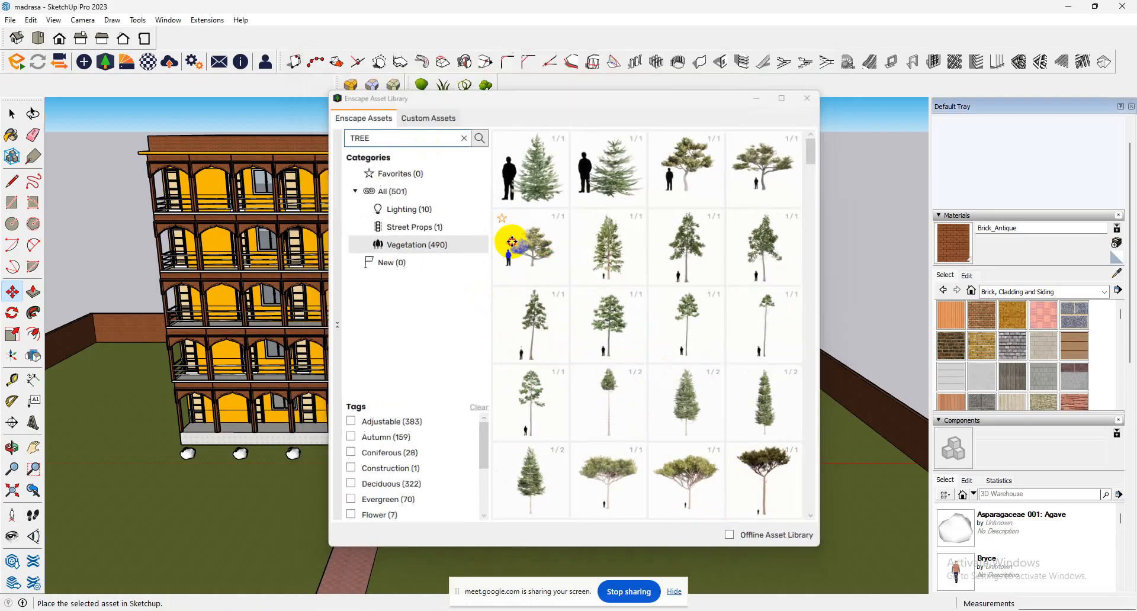
{"action": "left_click", "coordinate": [507, 237]}
Place two trees on the lawn at each side of the building and end the placement.
{"action": "left_click", "coordinate": [104, 411]}
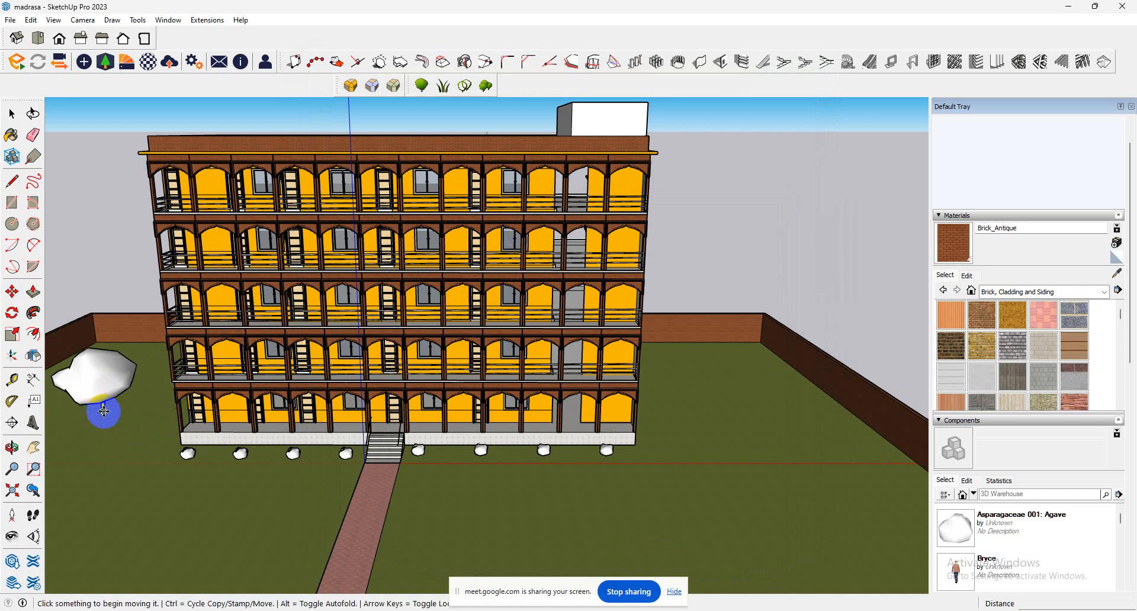
{"action": "left_click", "coordinate": [153, 414]}
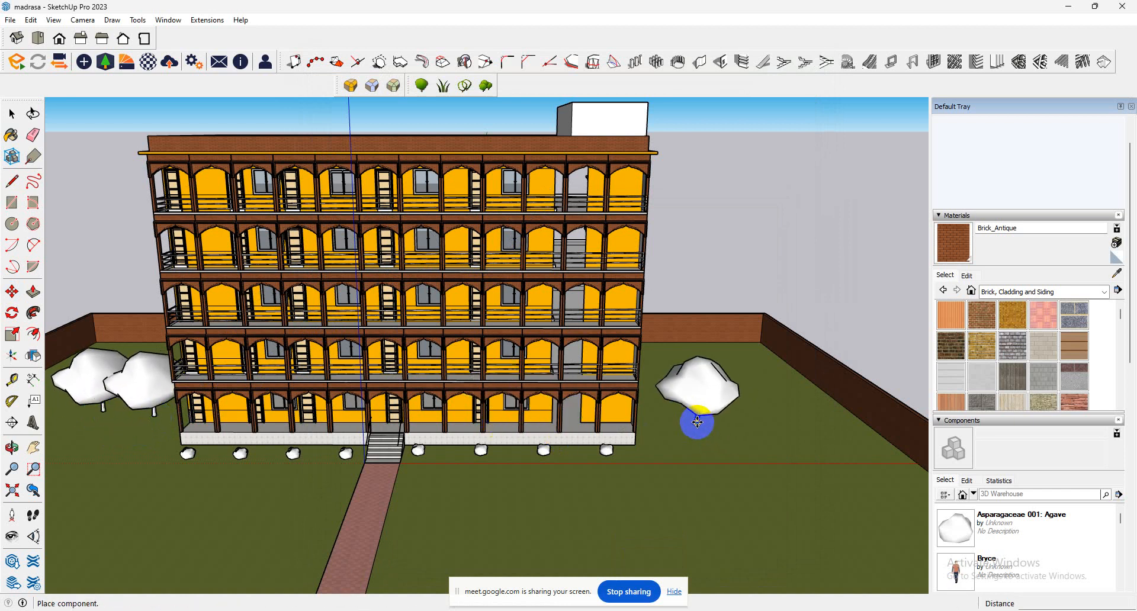
{"action": "left_click", "coordinate": [696, 418]}
{"action": "left_click", "coordinate": [776, 416]}
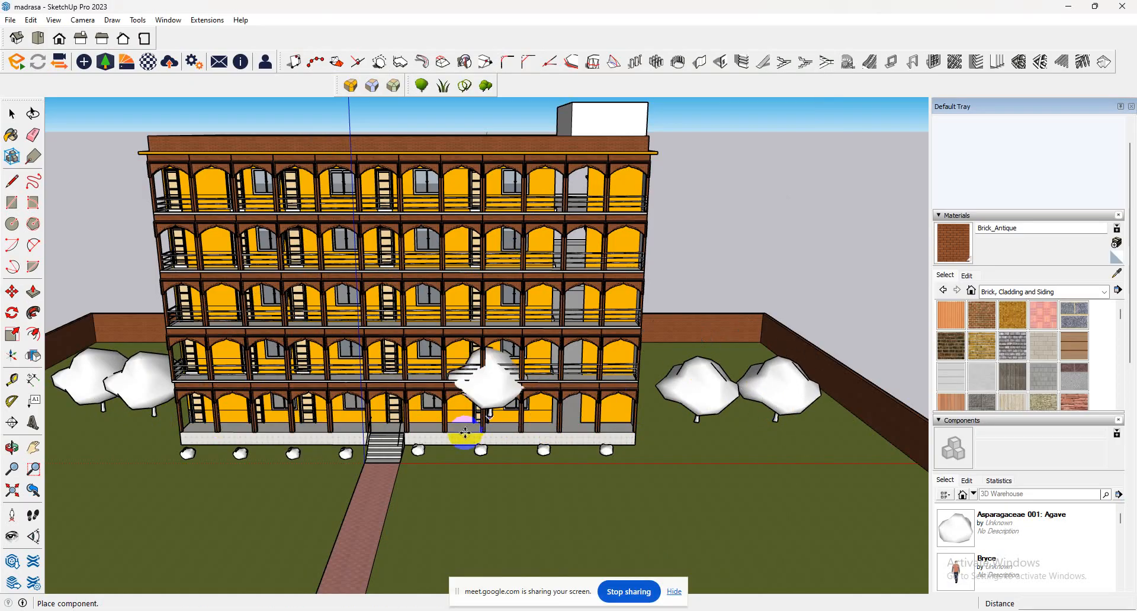
{"action": "scroll", "coordinate": [462, 438], "scroll_direction": "down", "scroll_amount": 1}
{"action": "scroll", "coordinate": [304, 436], "scroll_direction": "up", "scroll_amount": 5}
{"action": "middle_click_drag", "start_coordinate": [310, 444], "coordinate": [329, 391]}
{"action": "left_click", "coordinate": [14, 117]}
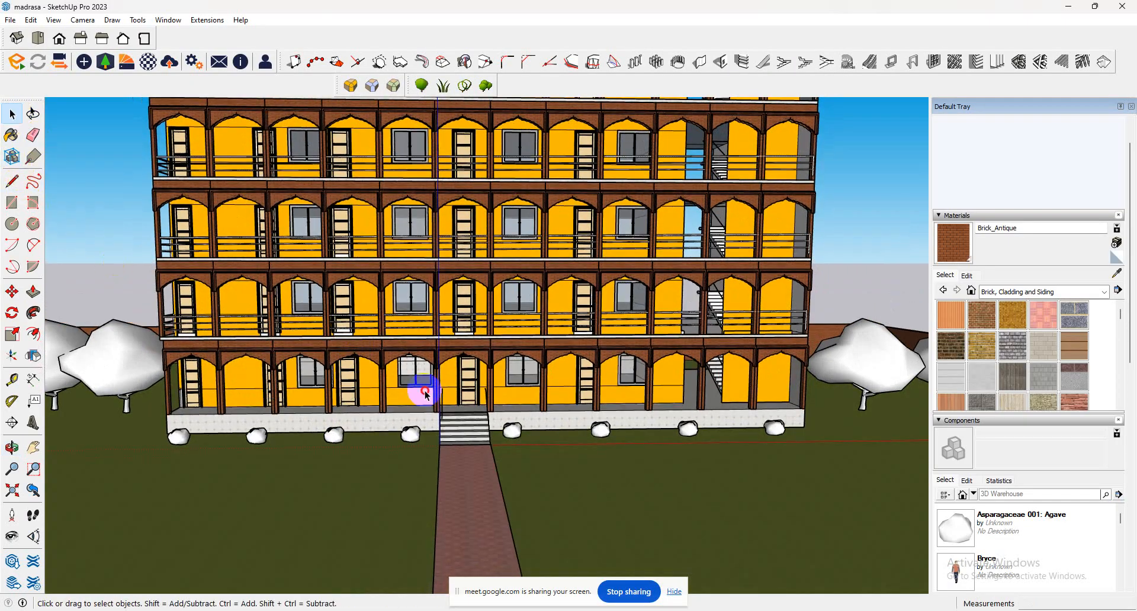
Paint the white stair room on the building's roof with the Brick_Antique material and clear the selection.
{"action": "left_click", "coordinate": [425, 392]}
{"action": "scroll", "coordinate": [433, 407], "scroll_direction": "down", "scroll_amount": 1}
{"action": "scroll", "coordinate": [434, 407], "scroll_direction": "down", "scroll_amount": 1}
{"action": "left_click", "coordinate": [11, 536]}
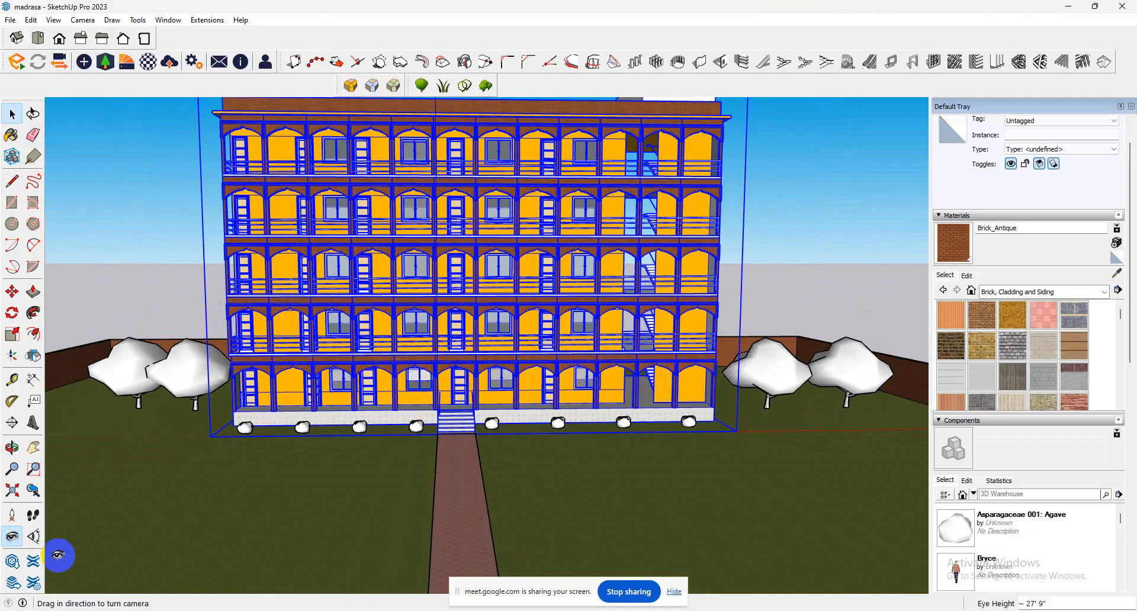
{"action": "left_click_drag", "start_coordinate": [317, 474], "coordinate": [308, 458]}
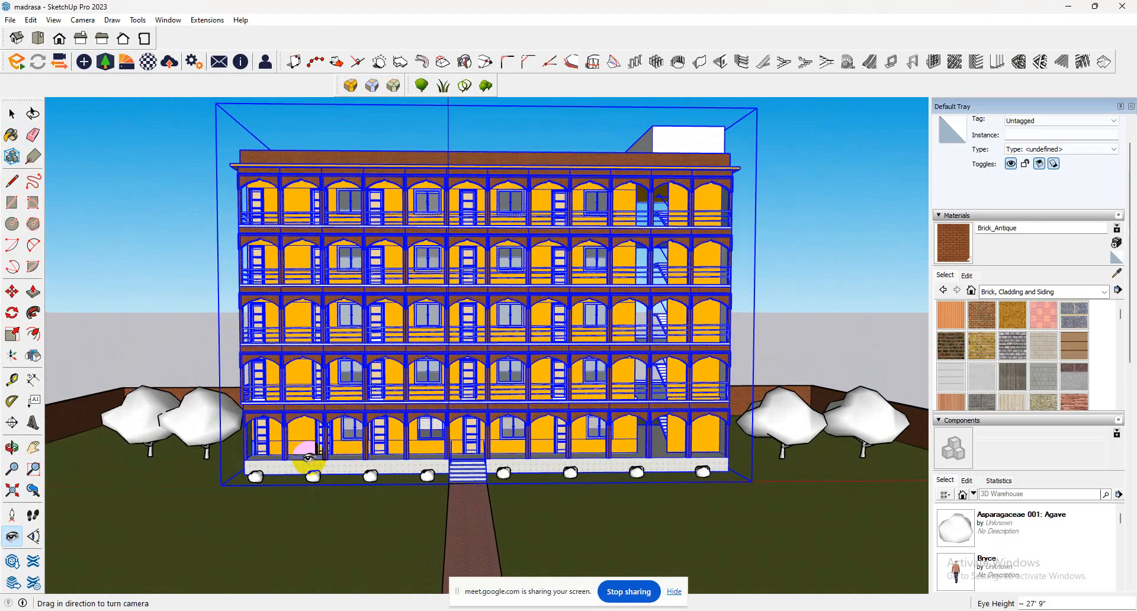
{"action": "left_click", "coordinate": [954, 246]}
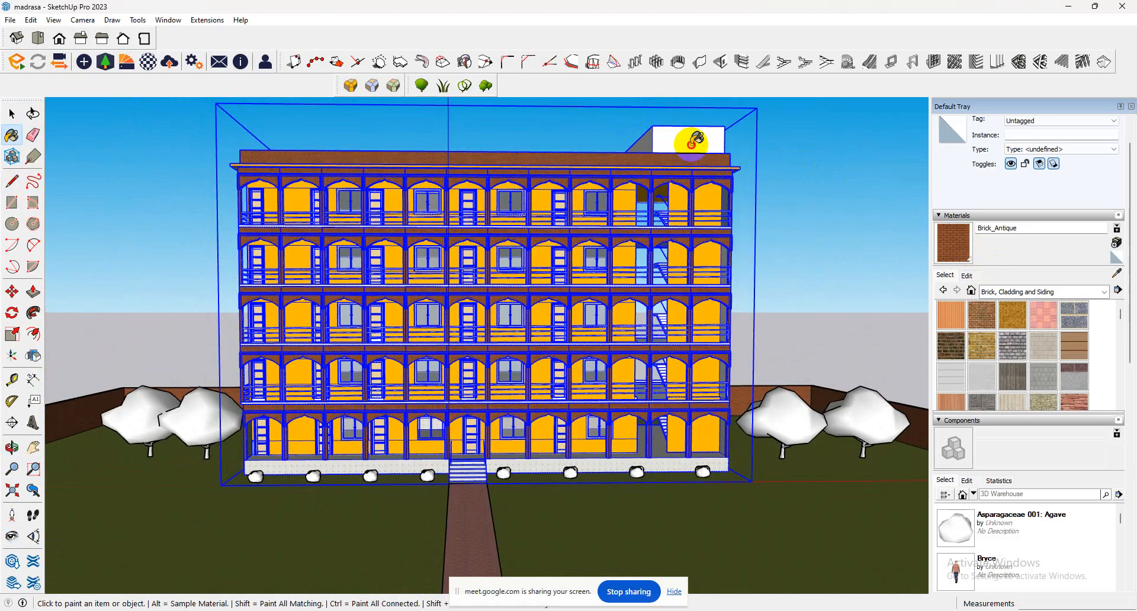
{"action": "left_click", "coordinate": [651, 134]}
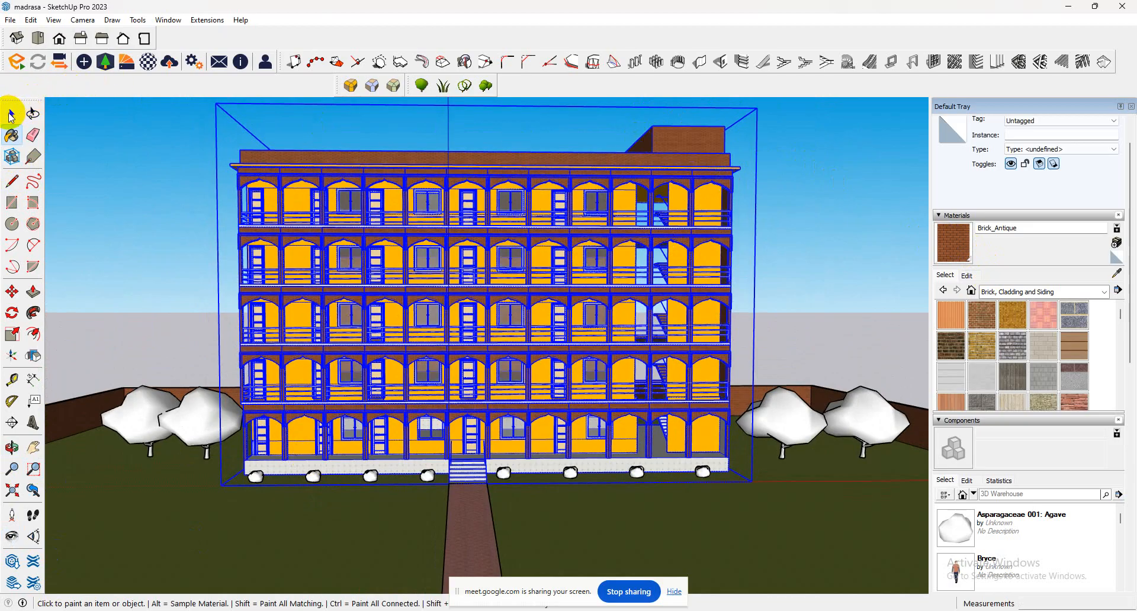
{"action": "left_click", "coordinate": [11, 116]}
{"action": "left_click", "coordinate": [821, 202]}
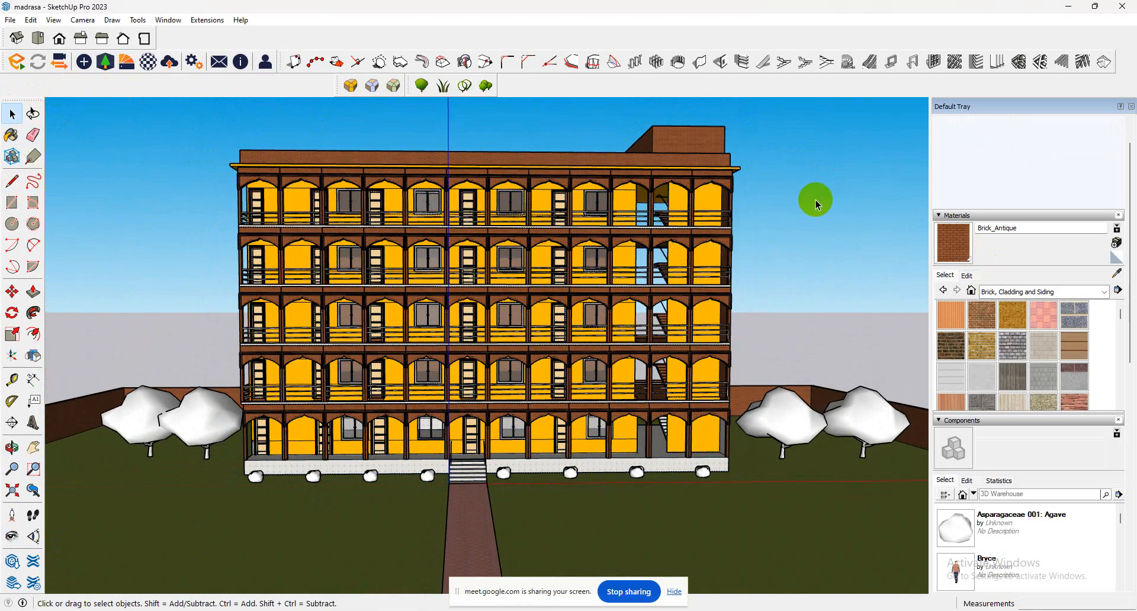
Examine the building's facade, rooftop room and surrounding plants from angled and frontal views.
{"action": "middle_click_drag", "start_coordinate": [665, 360], "coordinate": [613, 351]}
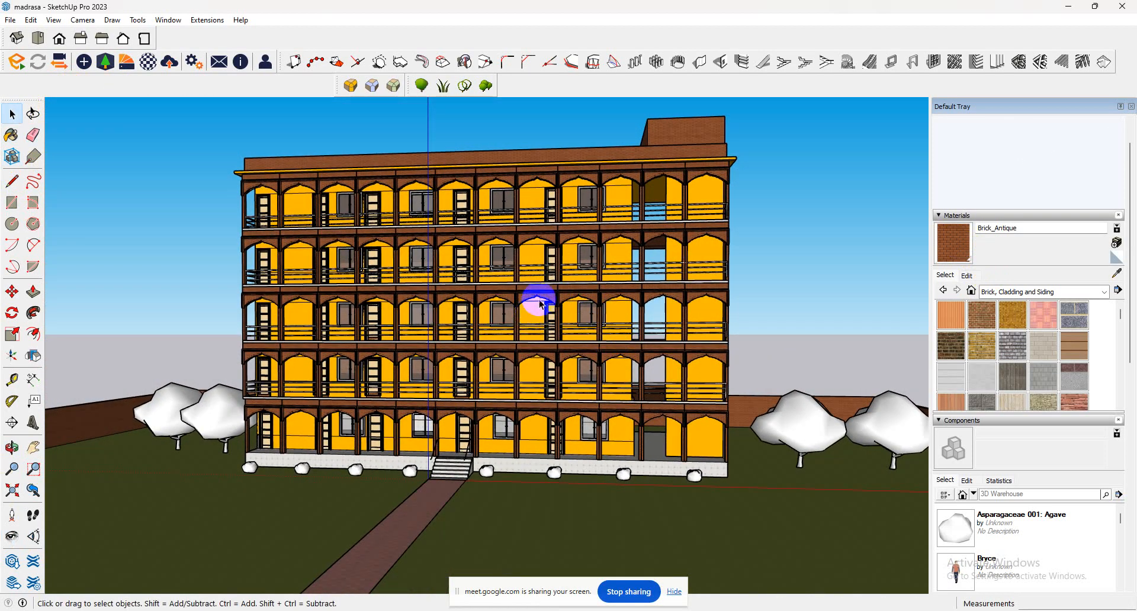
{"action": "scroll", "coordinate": [563, 274], "scroll_direction": "up", "scroll_amount": 2}
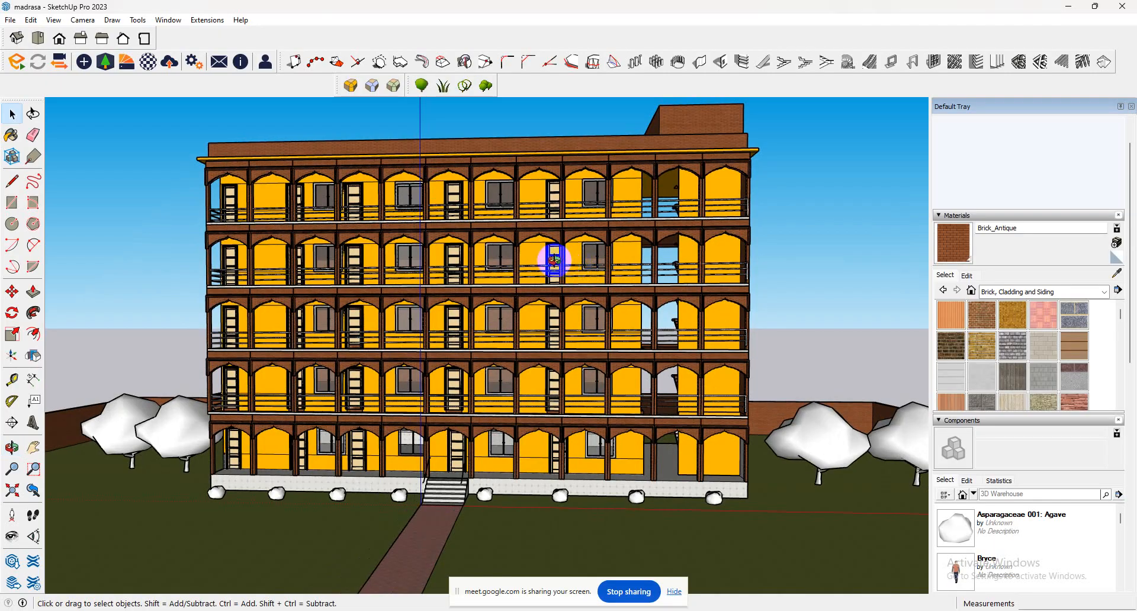
{"action": "middle_click_drag", "start_coordinate": [554, 259], "coordinate": [538, 261]}
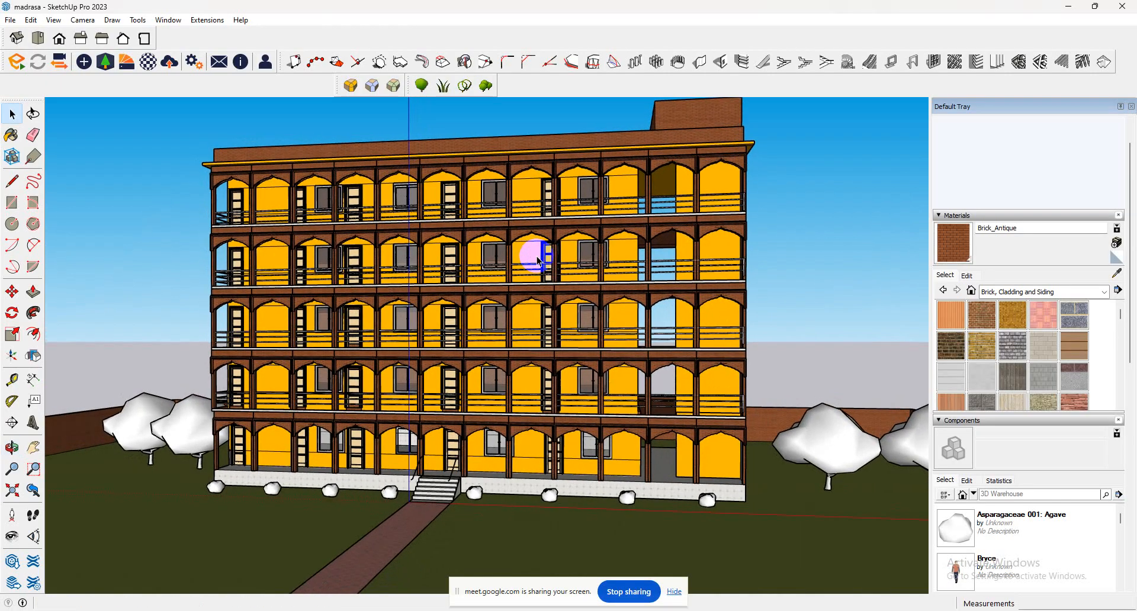
{"action": "left_click", "coordinate": [11, 537]}
{"action": "left_click_drag", "start_coordinate": [176, 524], "coordinate": [188, 523]}
{"action": "left_click", "coordinate": [637, 610]}
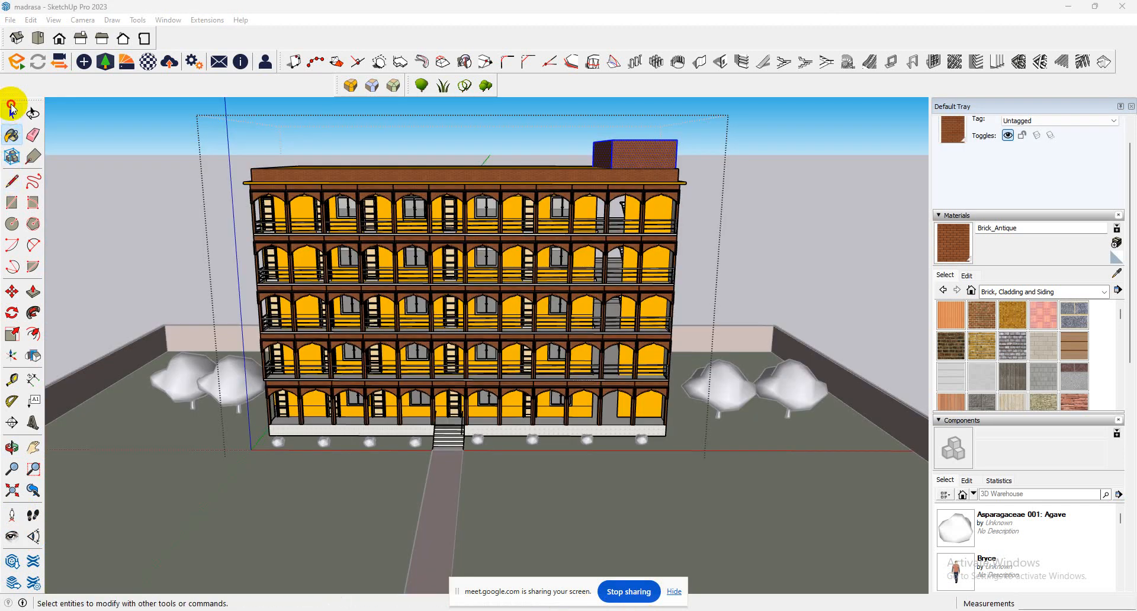
{"action": "left_click", "coordinate": [12, 113]}
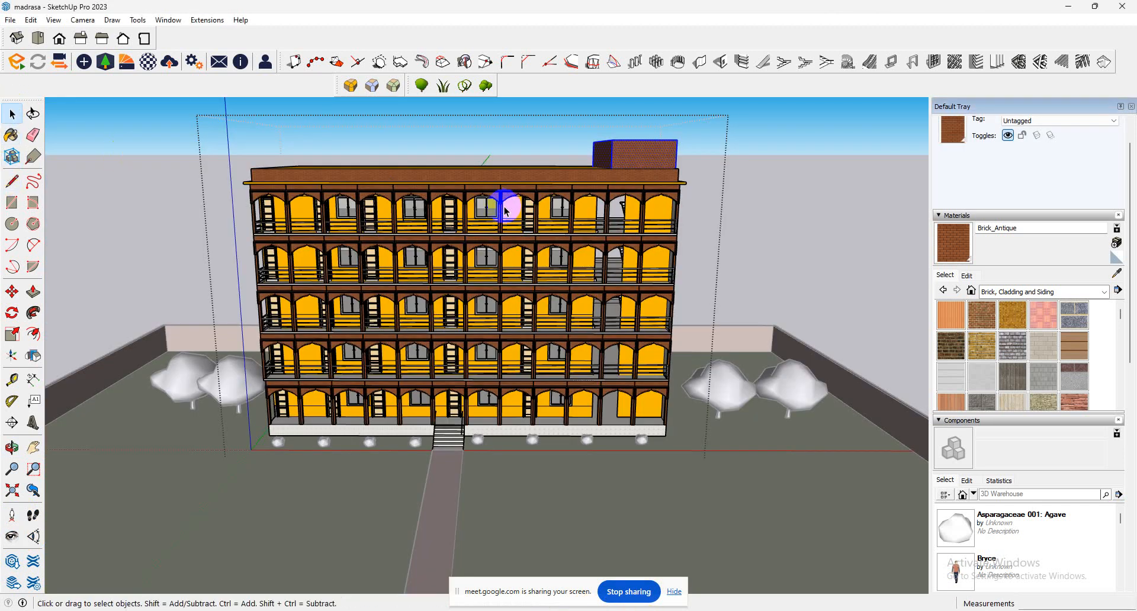
{"action": "left_click", "coordinate": [649, 277]}
{"action": "scroll", "coordinate": [450, 252], "scroll_direction": "up", "scroll_amount": 6}
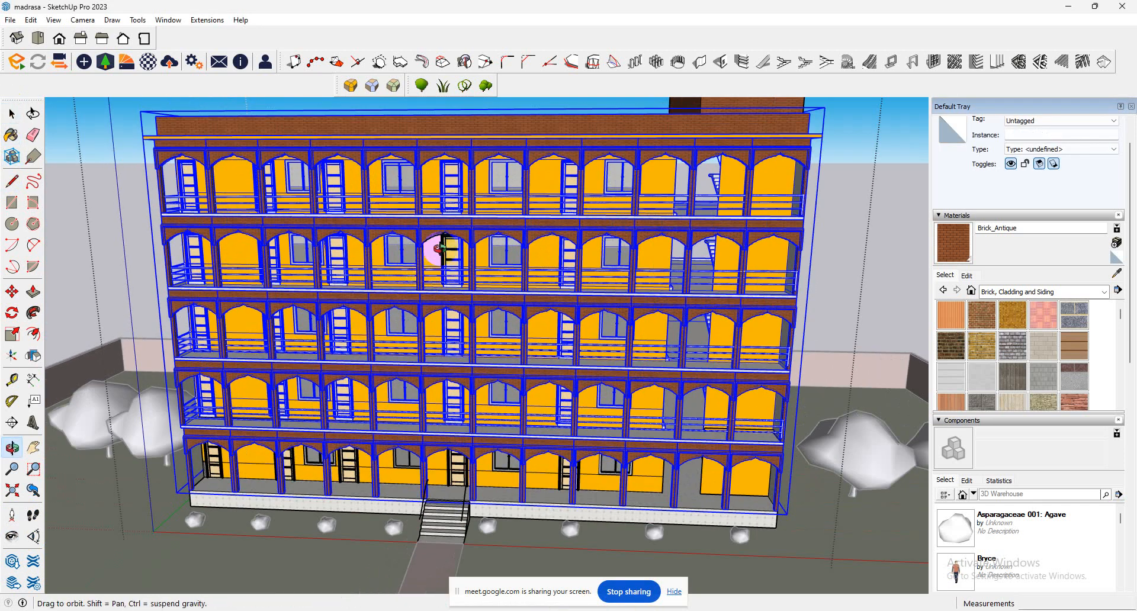
{"action": "scroll", "coordinate": [443, 252], "scroll_direction": "down", "scroll_amount": 3}
{"action": "scroll", "coordinate": [410, 252], "scroll_direction": "up", "scroll_amount": 4}
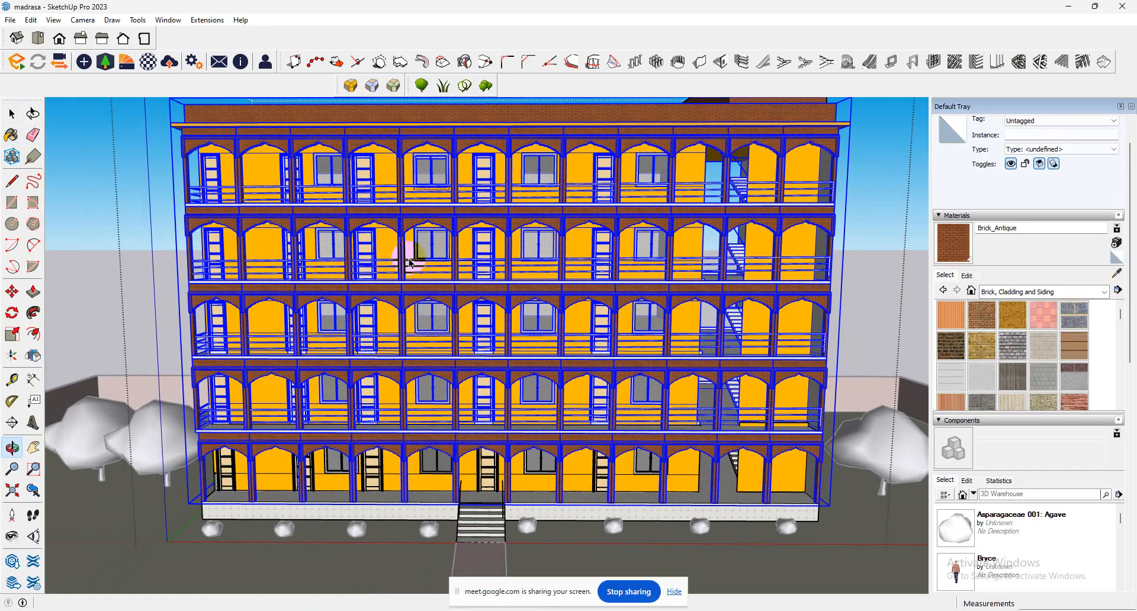
{"action": "middle_click_drag", "start_coordinate": [410, 252], "coordinate": [410, 223]}
{"action": "scroll", "coordinate": [410, 223], "scroll_direction": "down", "scroll_amount": 4}
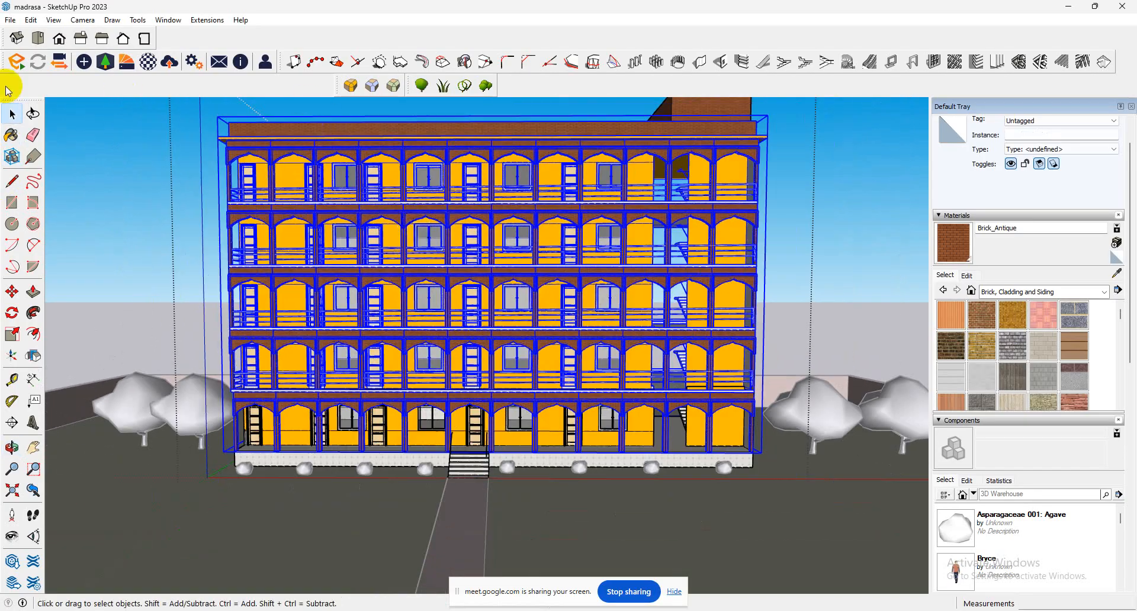
Start the Enscape live rendering of the model and bring its window to the front.
{"action": "left_click", "coordinate": [14, 64]}
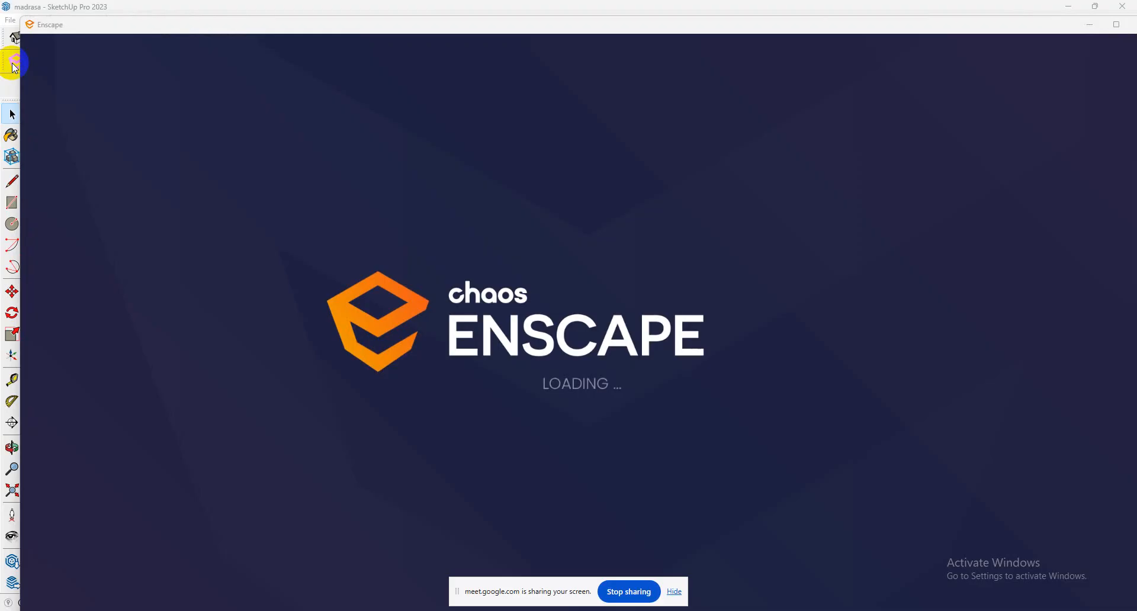
{"action": "left_click", "coordinate": [1089, 26]}
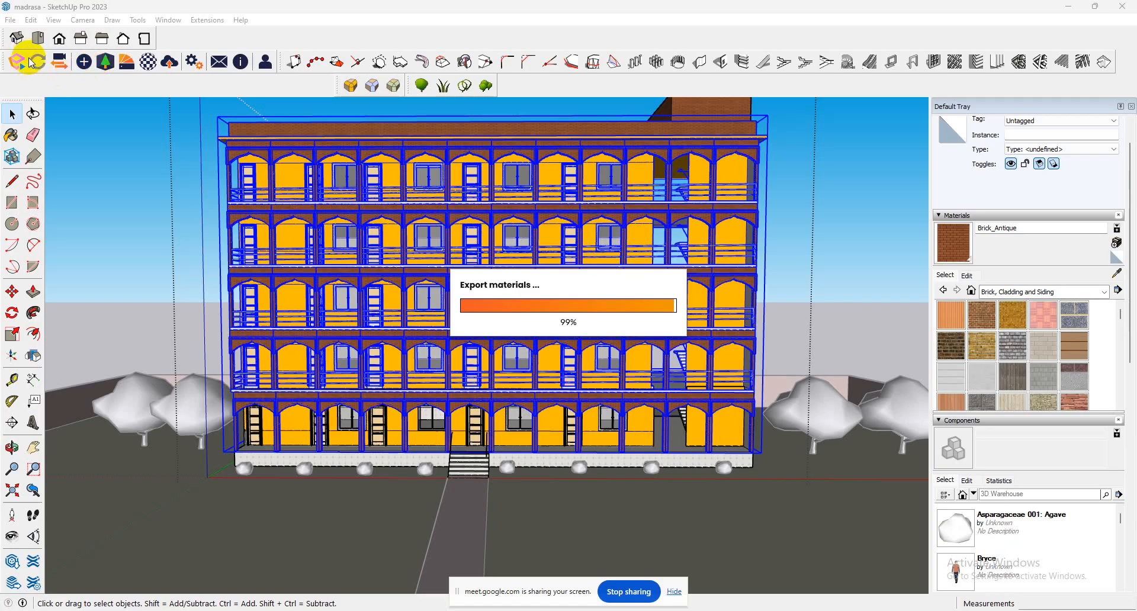
{"action": "mouse_move", "coordinate": [726, 608]}
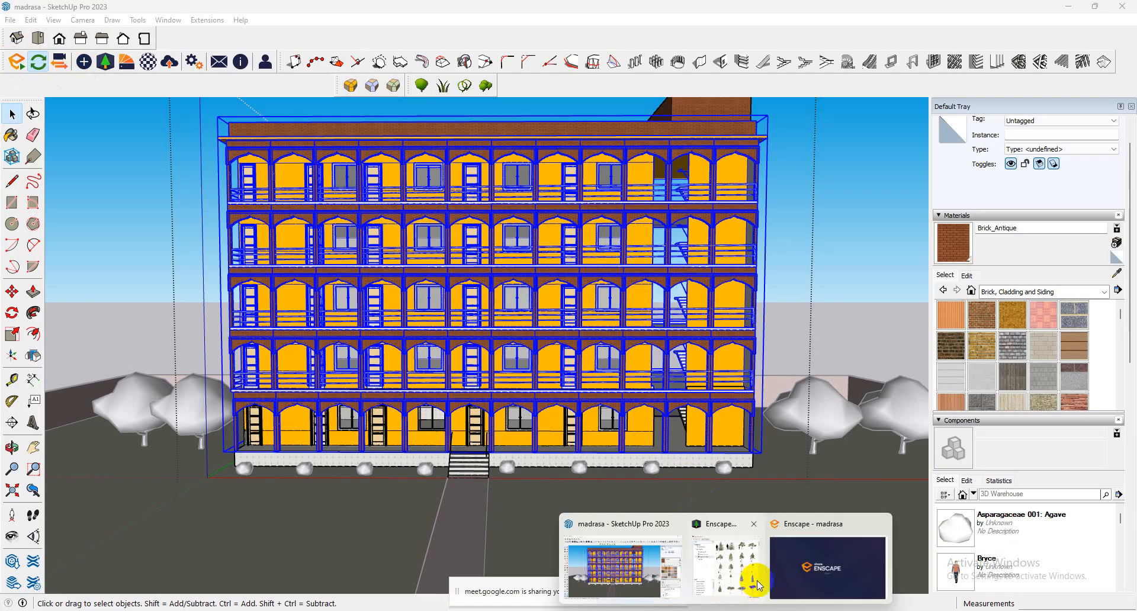
{"action": "left_click", "coordinate": [781, 582]}
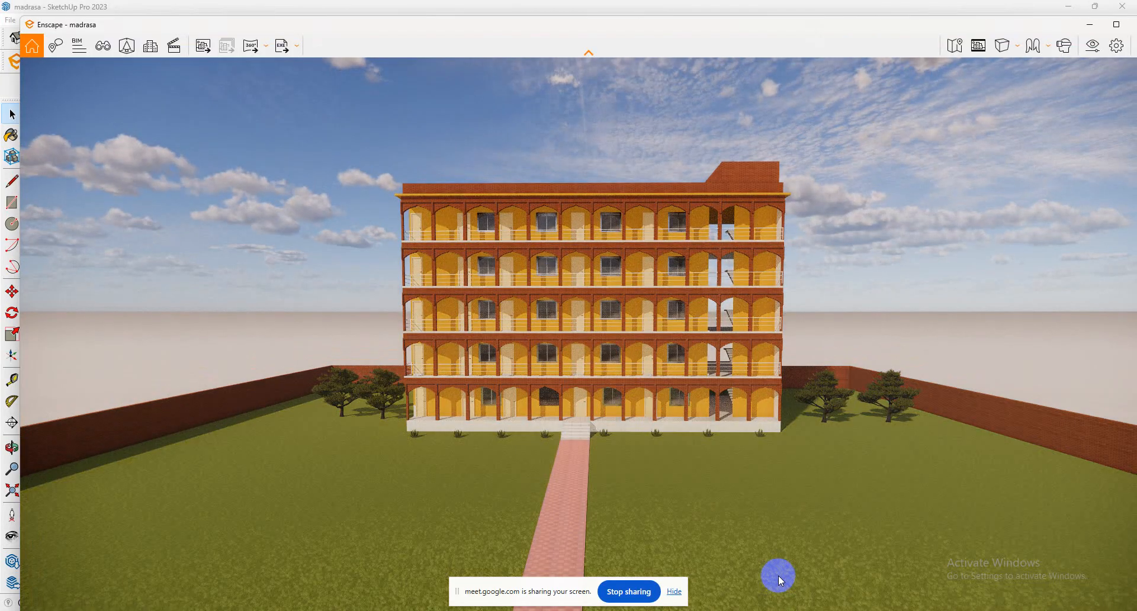
Inspect the rendered building, agaves and trees up close and from farther back.
{"action": "scroll", "coordinate": [727, 454], "scroll_direction": "up", "scroll_amount": 5}
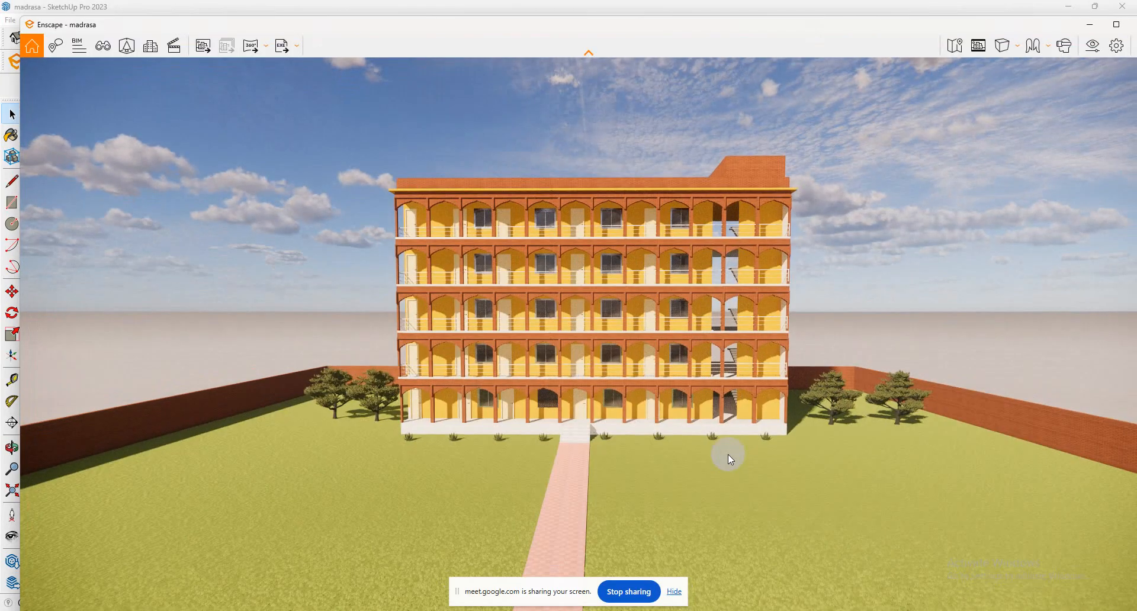
{"action": "scroll", "coordinate": [676, 467], "scroll_direction": "up", "scroll_amount": 5}
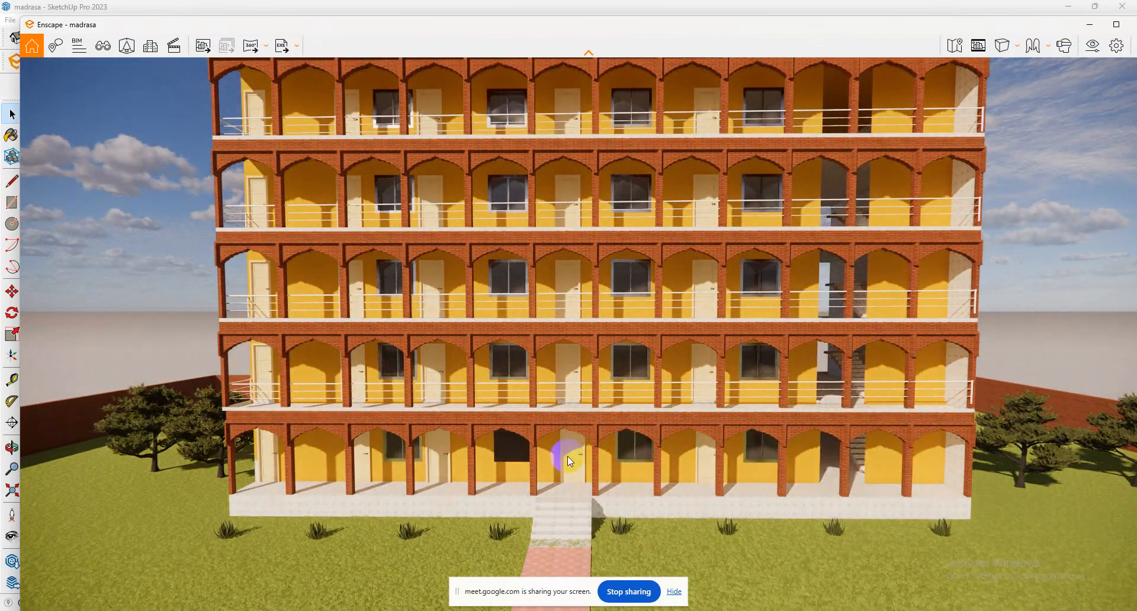
{"action": "right_click_drag", "start_coordinate": [568, 456], "coordinate": [581, 437]}
{"action": "middle_click_drag", "start_coordinate": [581, 437], "coordinate": [583, 407]}
{"action": "scroll", "coordinate": [625, 519], "scroll_direction": "down", "scroll_amount": 3}
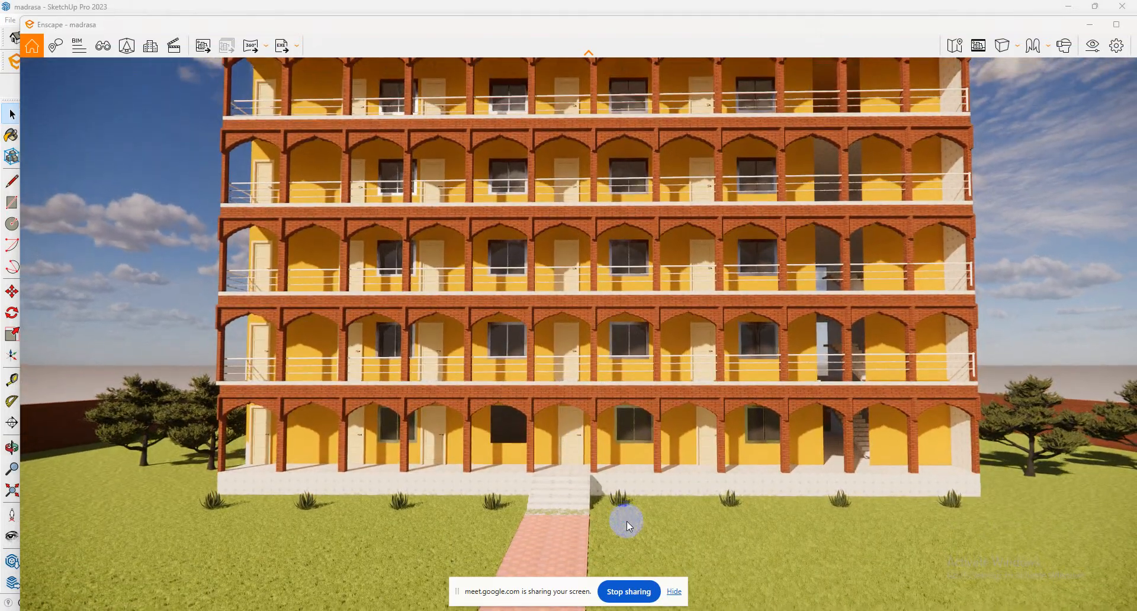
{"action": "scroll", "coordinate": [627, 524], "scroll_direction": "down", "scroll_amount": 5}
{"action": "scroll", "coordinate": [634, 535], "scroll_direction": "up", "scroll_amount": 1}
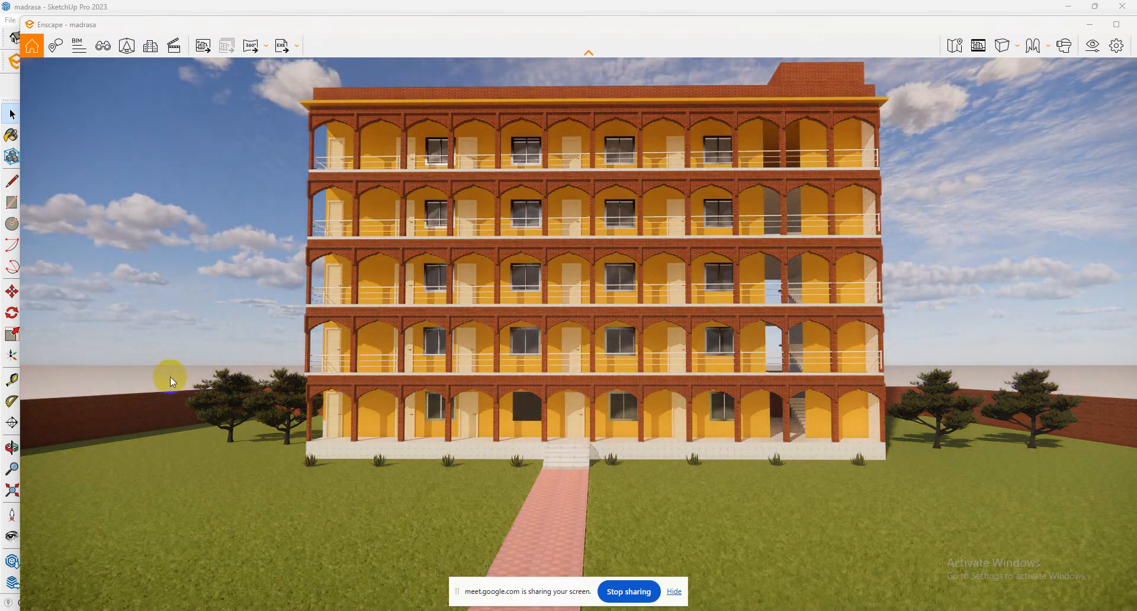
Set the sky's horizon source to Forest in the Enscape visual settings.
{"action": "left_click", "coordinate": [1092, 46]}
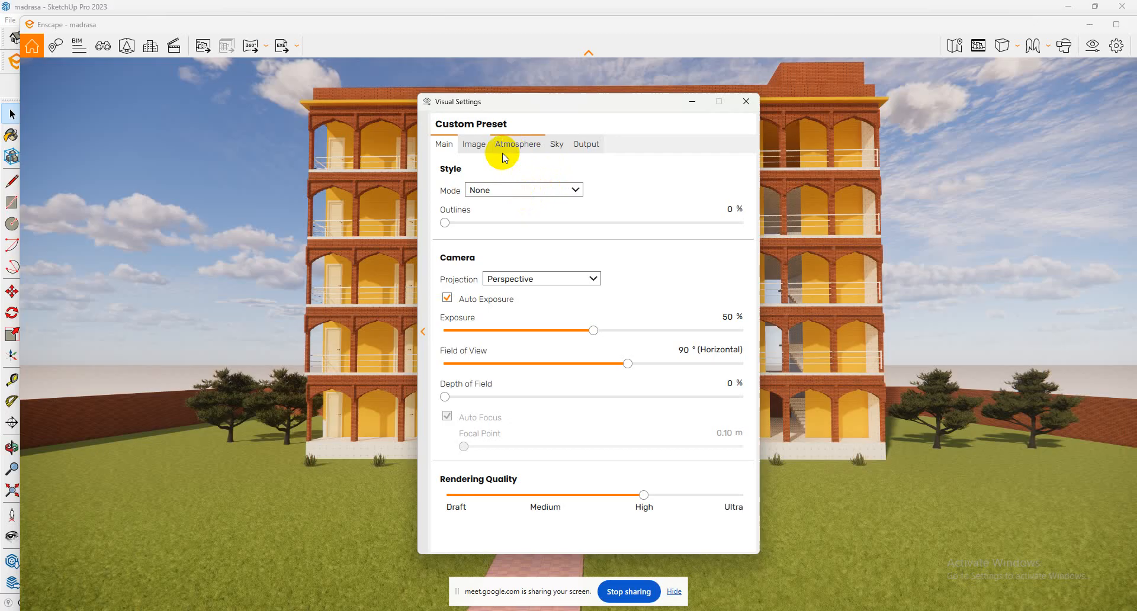
{"action": "left_click", "coordinate": [557, 145]}
{"action": "left_click", "coordinate": [536, 211]}
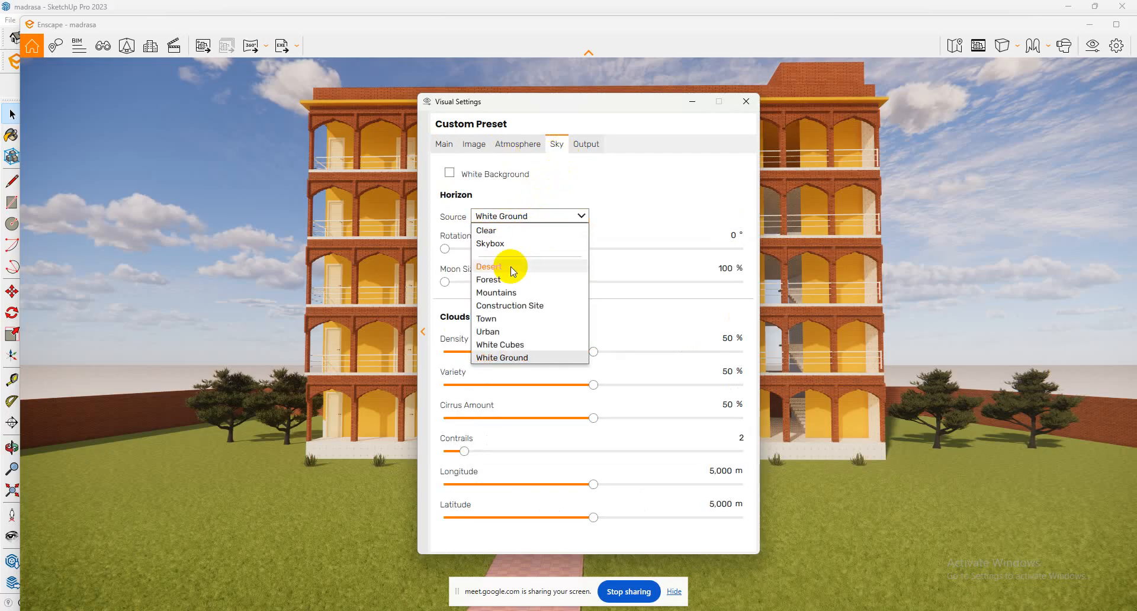
{"action": "left_click", "coordinate": [507, 280]}
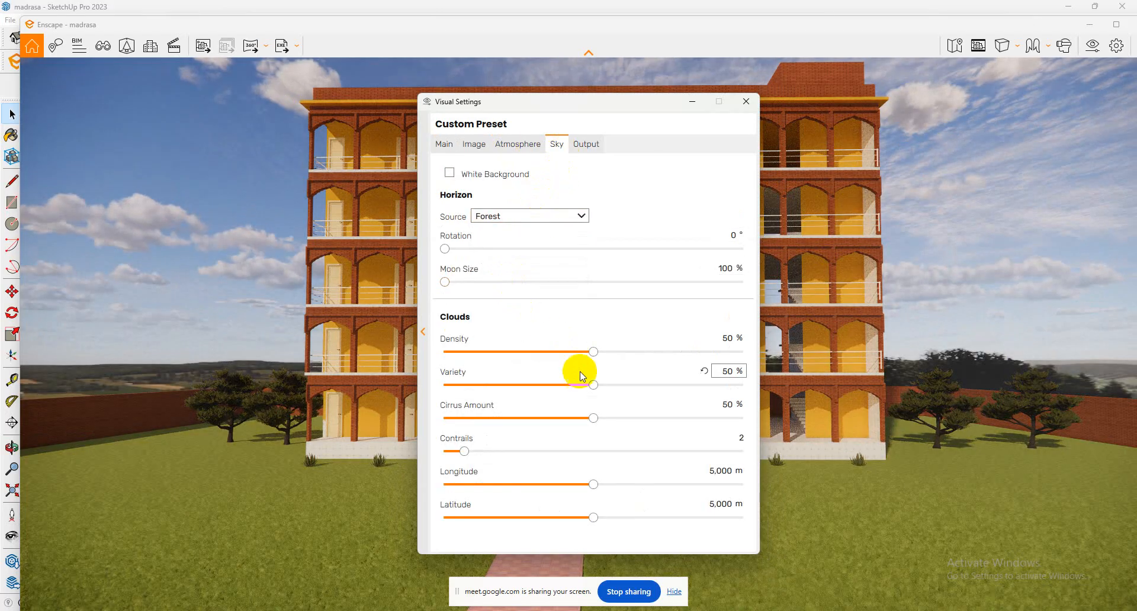
Try the Mountains and Desert horizon sources as backgrounds behind the building.
{"action": "left_click", "coordinate": [529, 217]}
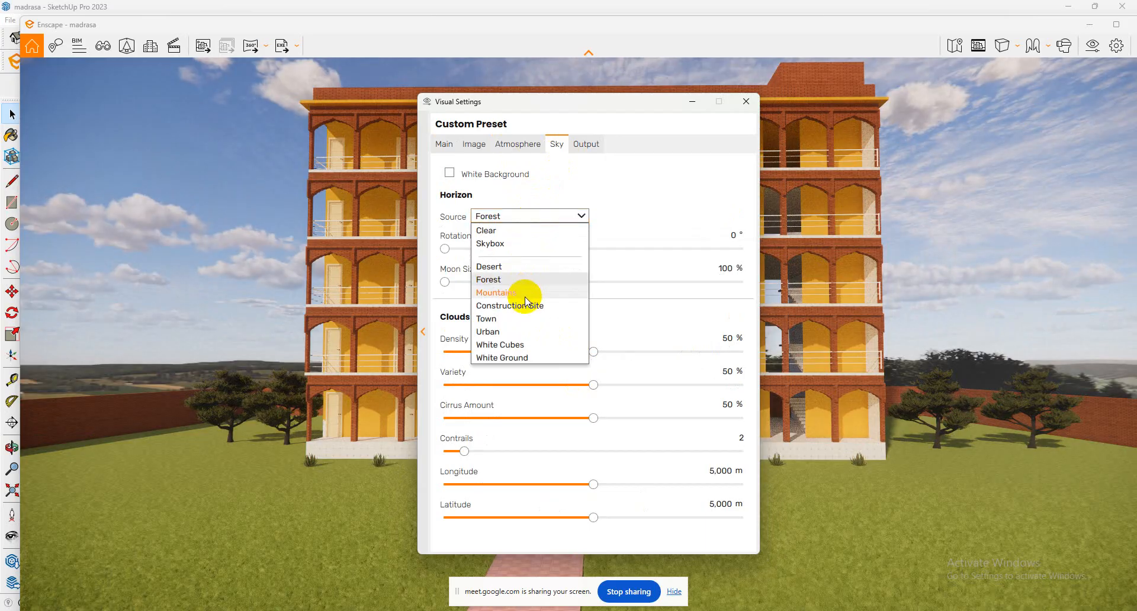
{"action": "left_click", "coordinate": [526, 292]}
{"action": "left_click", "coordinate": [525, 217]}
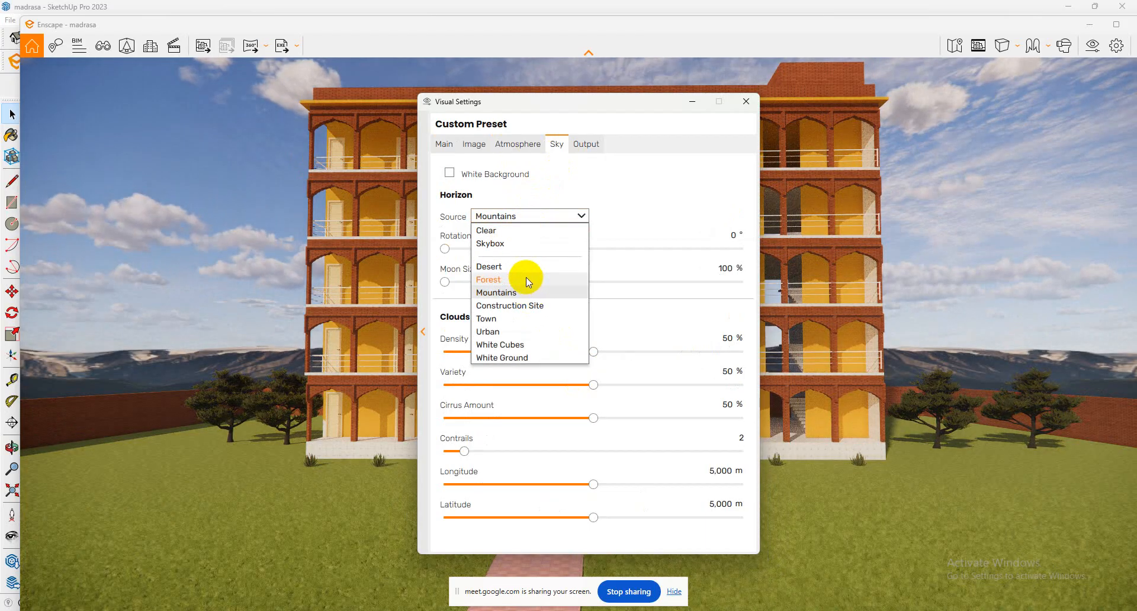
{"action": "left_click", "coordinate": [526, 270]}
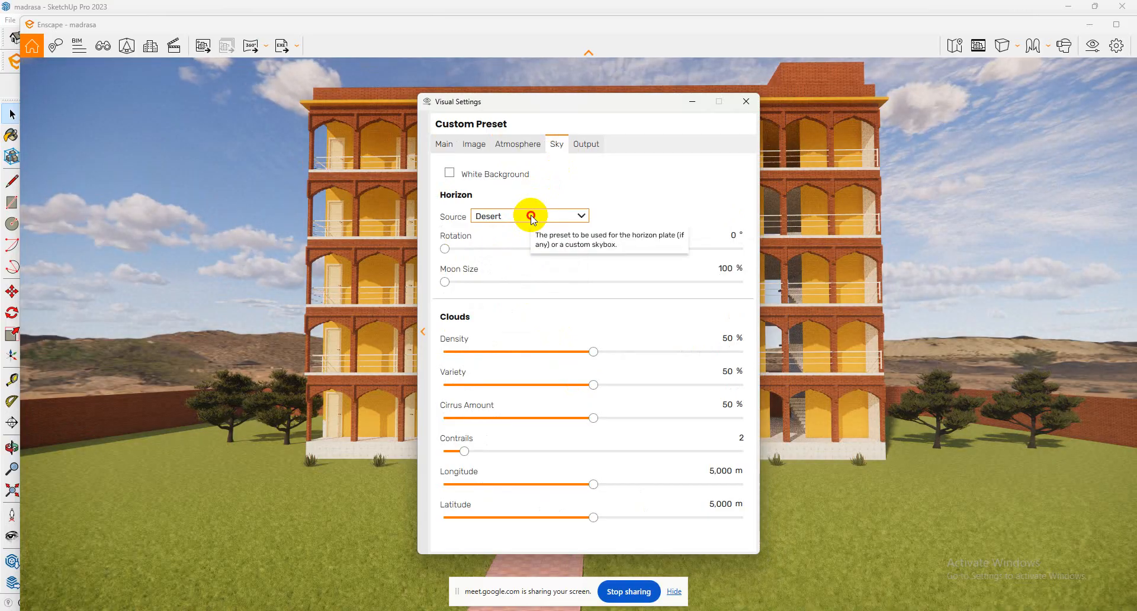
{"action": "left_click", "coordinate": [531, 217]}
{"action": "left_click", "coordinate": [516, 293]}
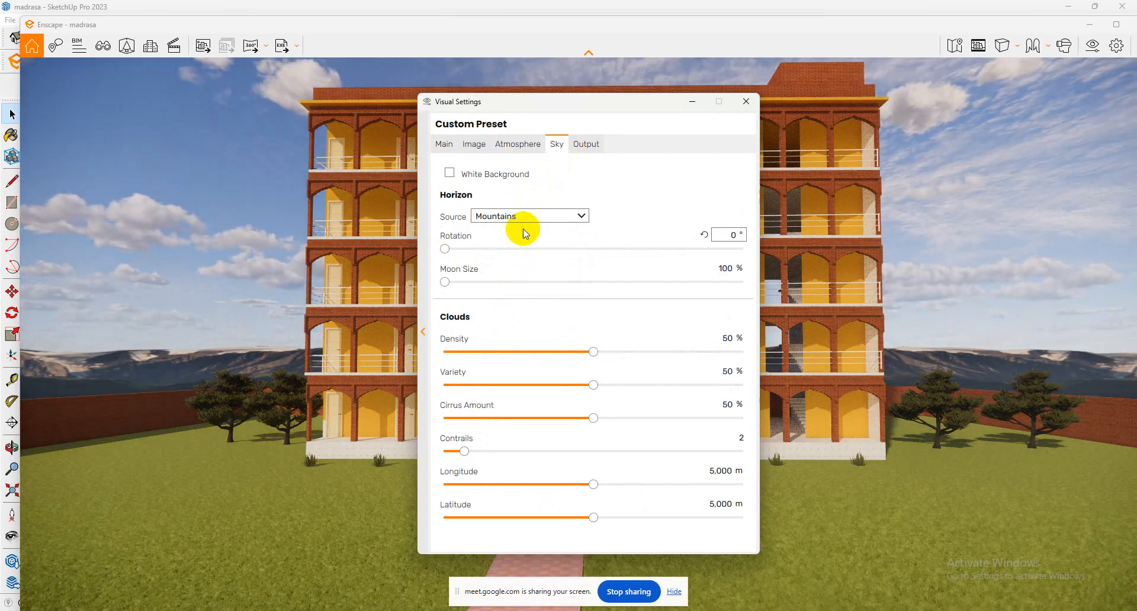
Switch the horizon source back to Forest and close the visual settings.
{"action": "left_click", "coordinate": [524, 218]}
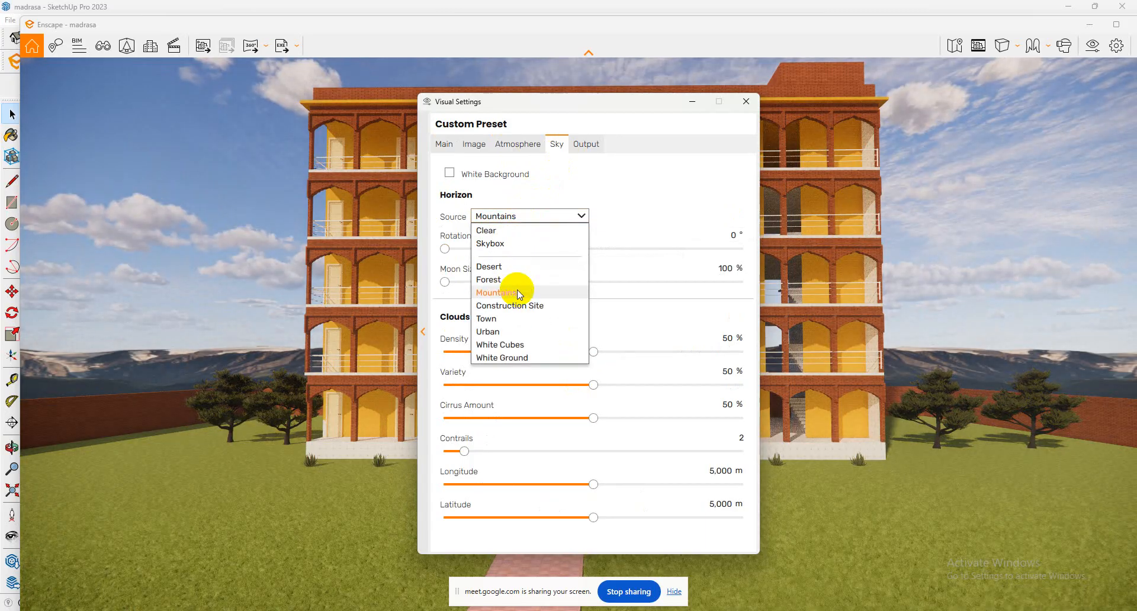
{"action": "left_click", "coordinate": [519, 276]}
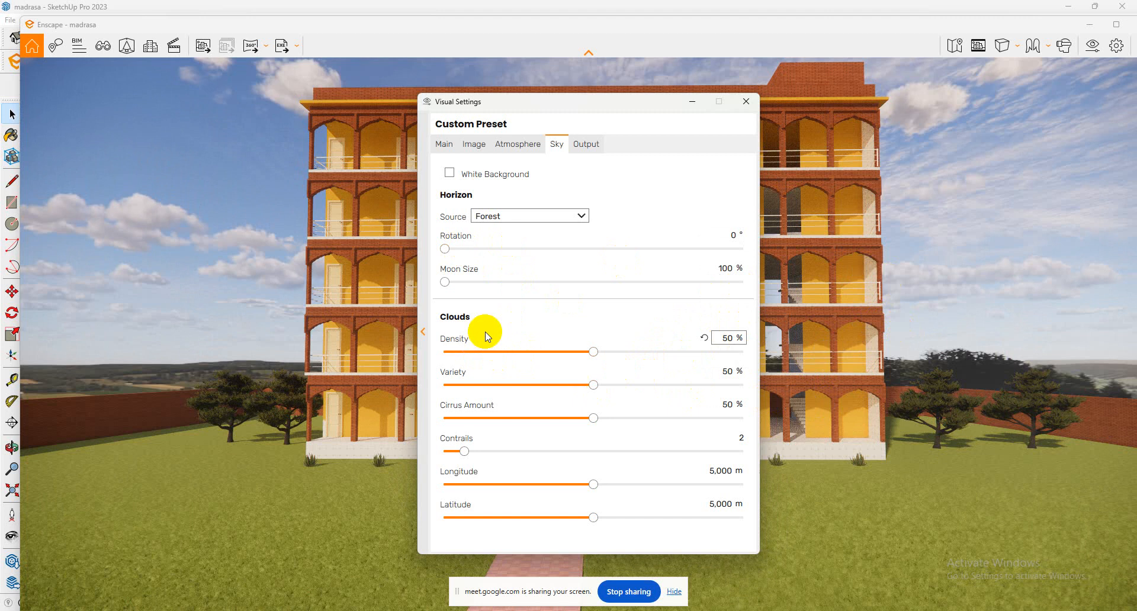
{"action": "left_click", "coordinate": [745, 101]}
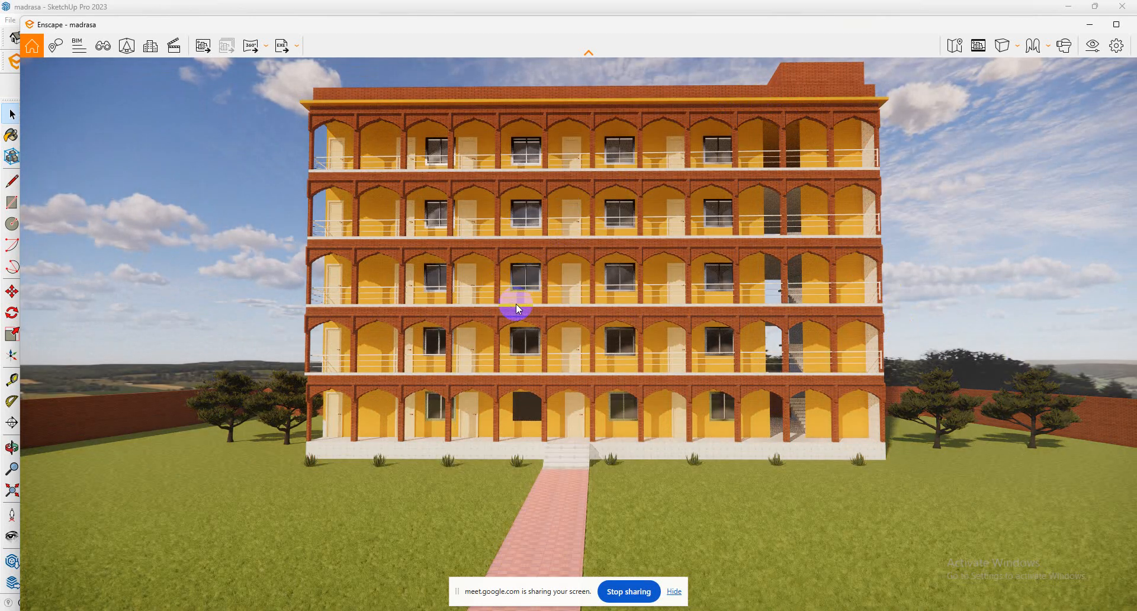
Try different sun positions on the render by shifting the time of day to 10:44 and on to 16:34.
{"action": "key", "text": "u"}
{"action": "key", "text": "u"}
{"action": "key", "text": "u"}
{"action": "key", "text": "u"}
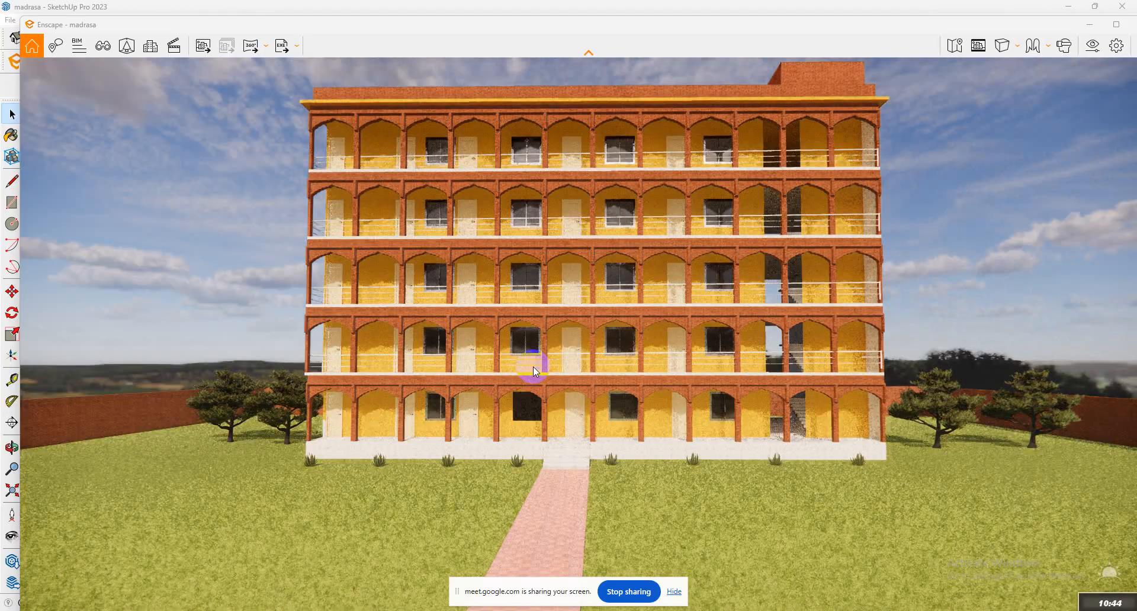
{"action": "key", "text": "i"}
{"action": "key", "text": "i"}
{"action": "key", "text": "i"}
{"action": "key", "text": "i"}
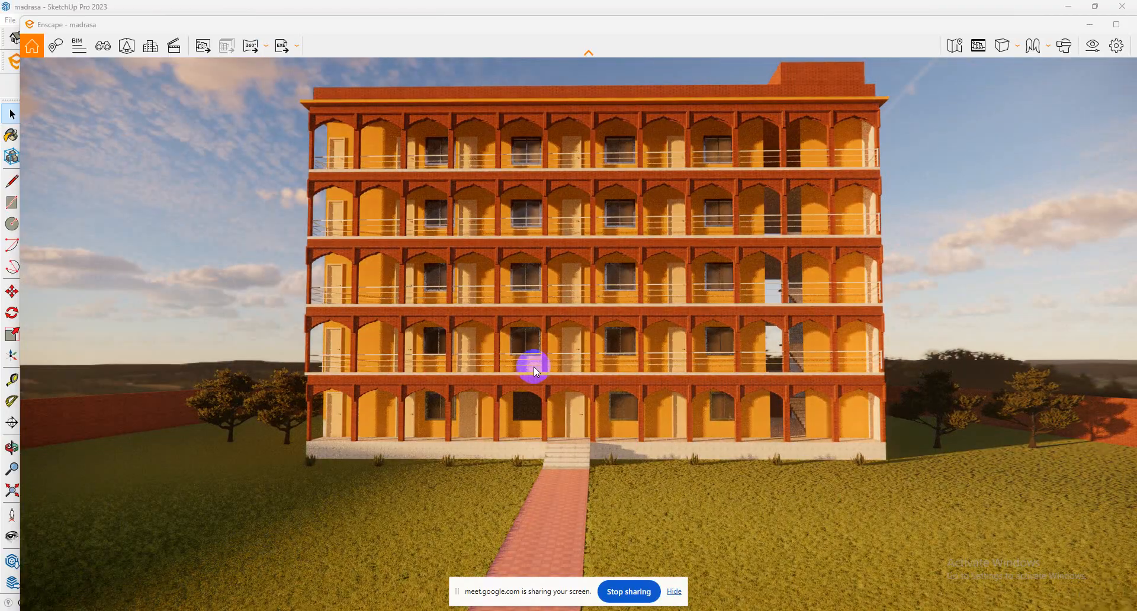
{"action": "key", "text": "i"}
{"action": "key", "text": "i"}
{"action": "key", "text": "i"}
{"action": "key", "text": "i"}
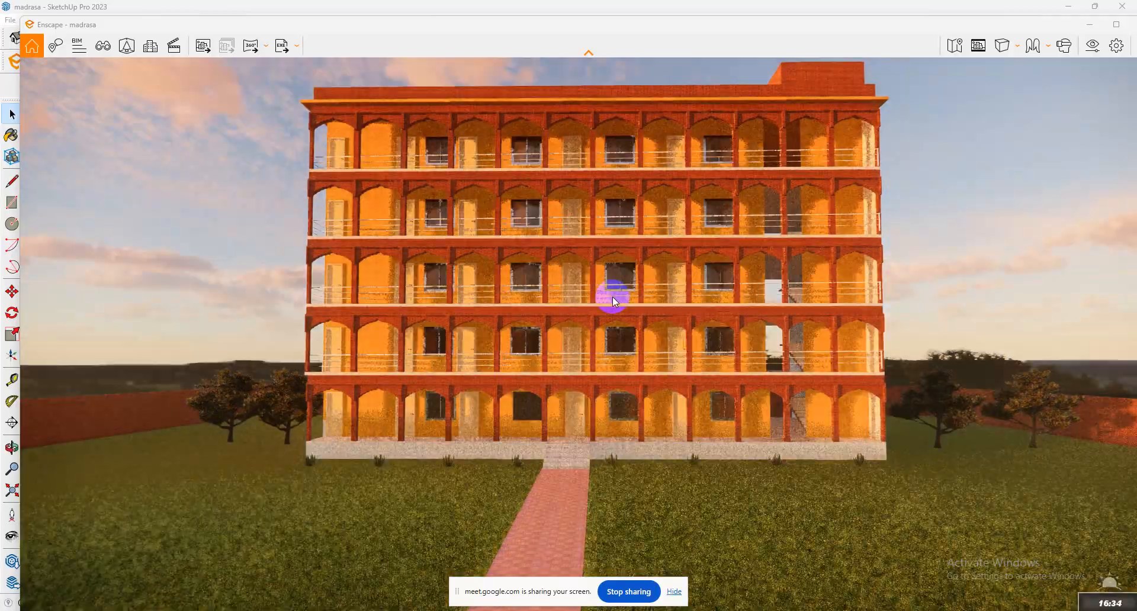
Shift the render's time of day back from late afternoon to bright daylight.
{"action": "key", "text": "u"}
{"action": "key", "text": "u"}
{"action": "key", "text": "u"}
{"action": "key", "text": "u"}
{"action": "key", "text": "u"}
{"action": "key", "text": "u"}
{"action": "key", "text": "u"}
{"action": "key", "text": "u"}
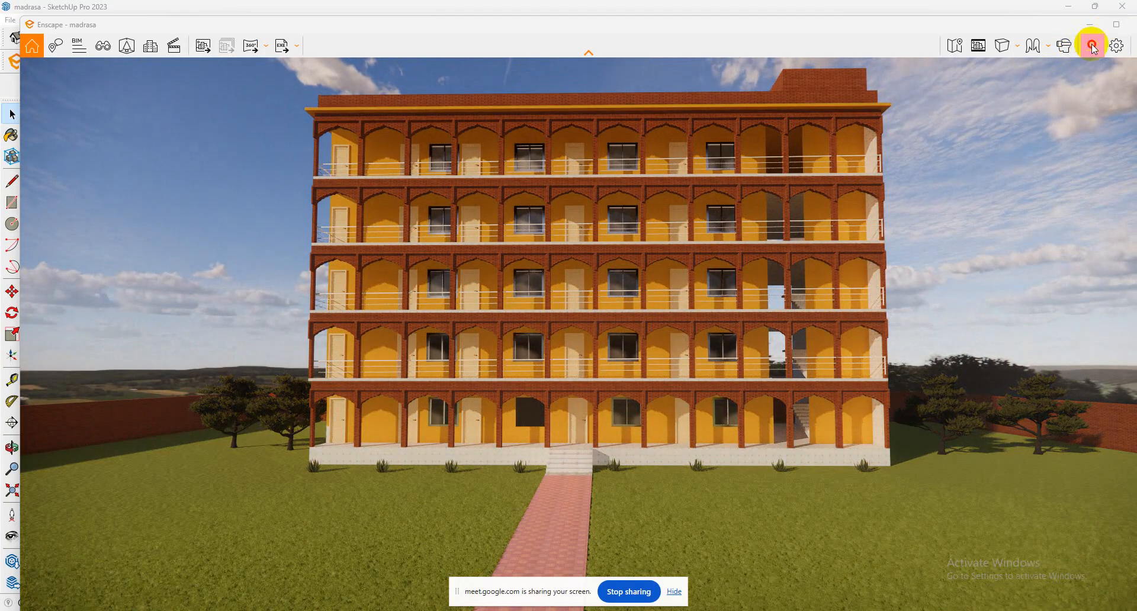
Set the rendering quality to Ultra and the output resolution to Ultra HD in the visual settings.
{"action": "left_click", "coordinate": [1093, 46]}
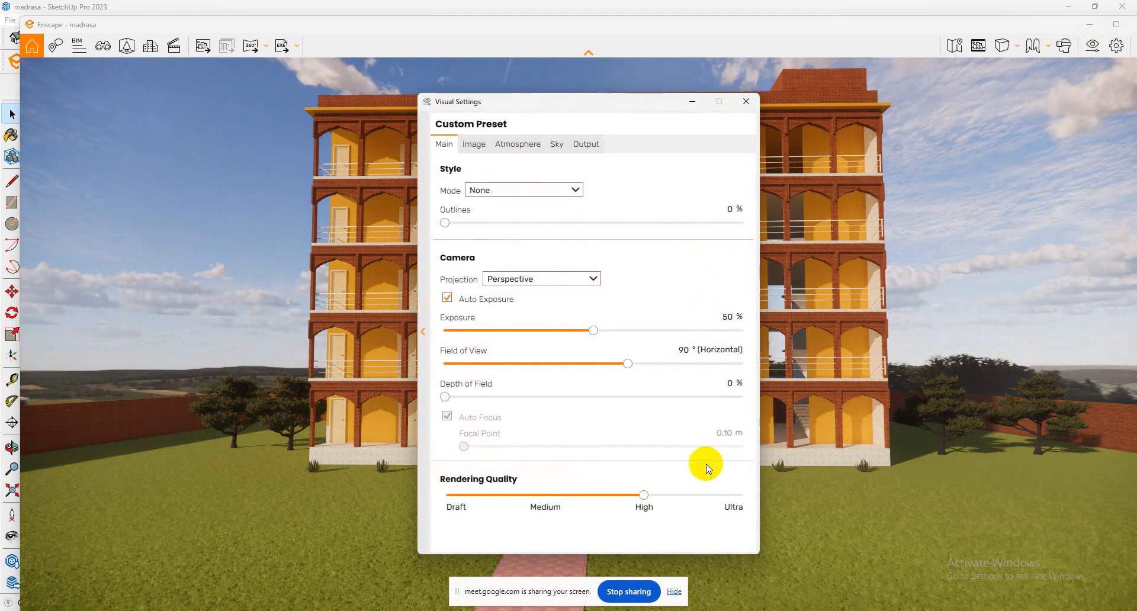
{"action": "left_click", "coordinate": [742, 495]}
{"action": "left_click", "coordinate": [586, 144]}
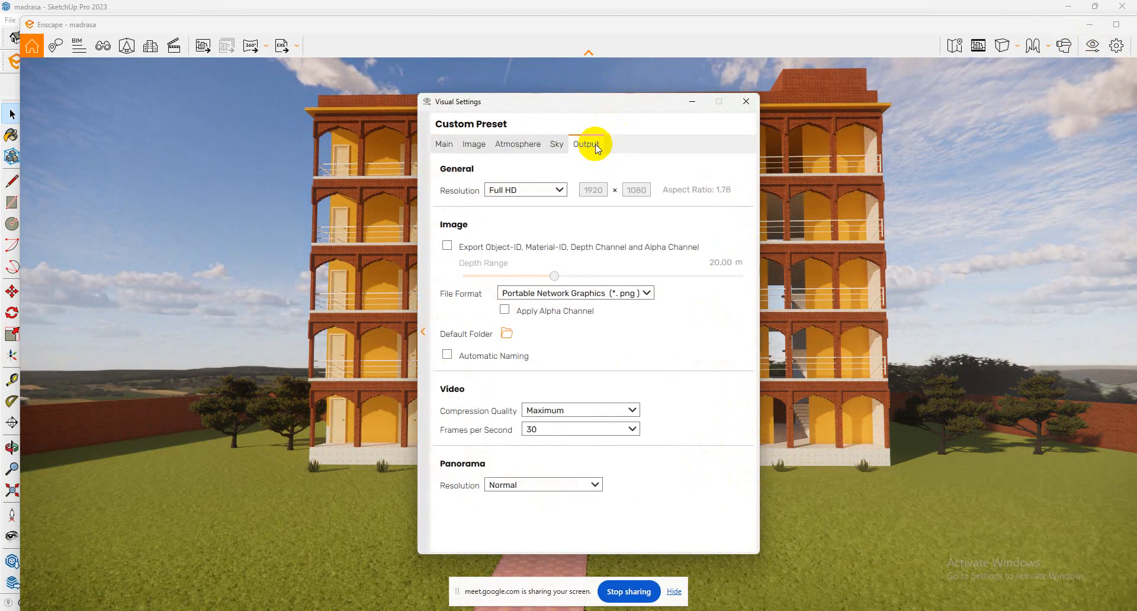
{"action": "left_click", "coordinate": [520, 204]}
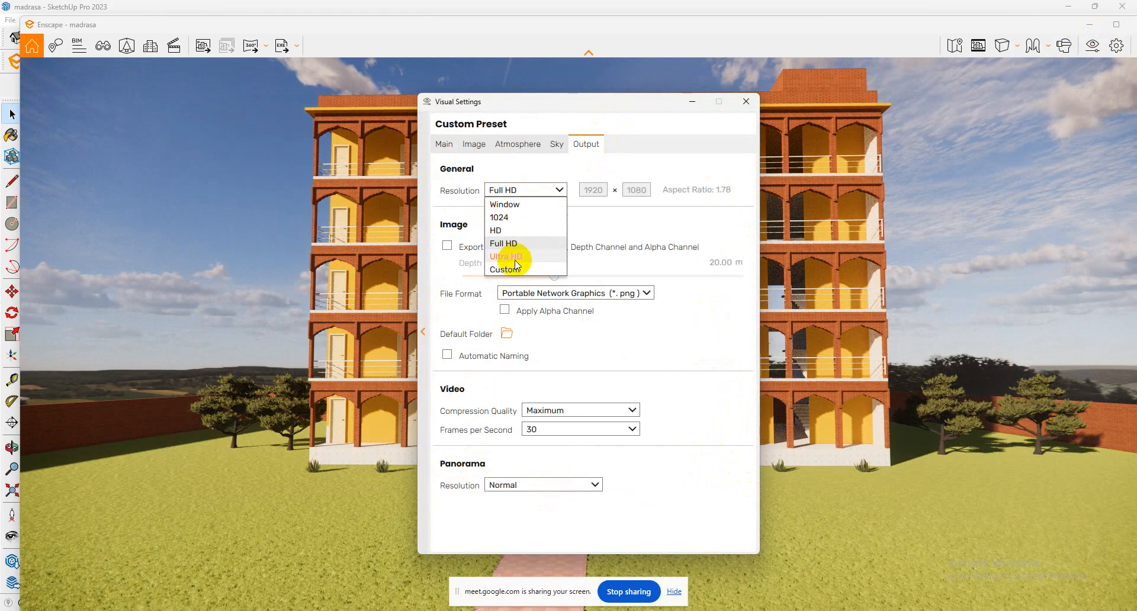
{"action": "left_click", "coordinate": [539, 258]}
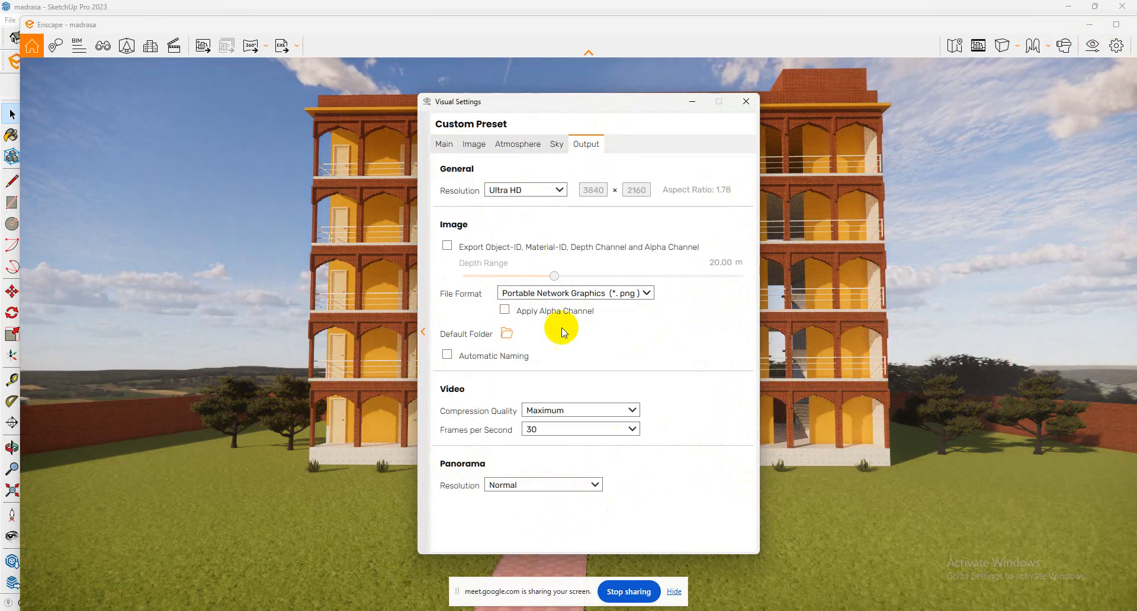
{"action": "left_click", "coordinate": [557, 145]}
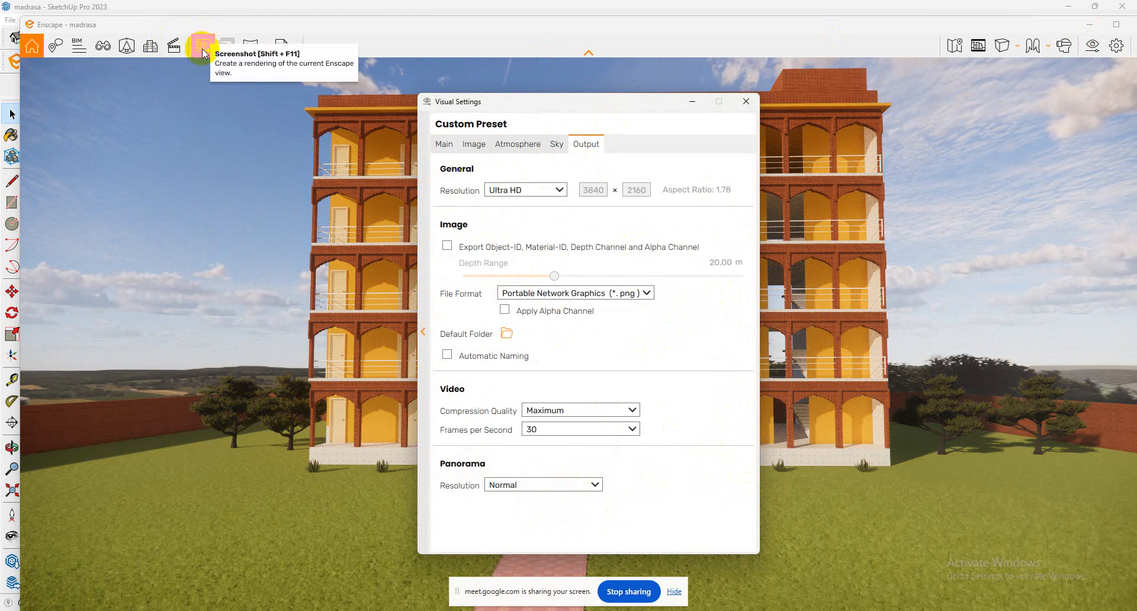
{"action": "left_click", "coordinate": [747, 103]}
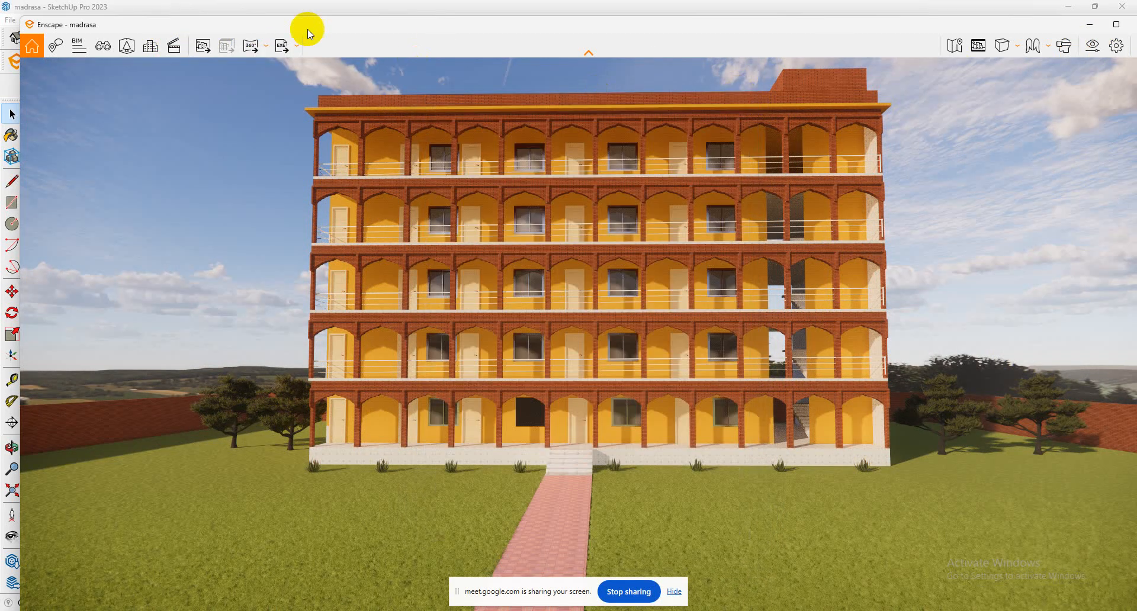
Render the current view and save it as a PNG with the suggested name in the AutoCAD project folder on New Volume (E:).
{"action": "left_click", "coordinate": [205, 48]}
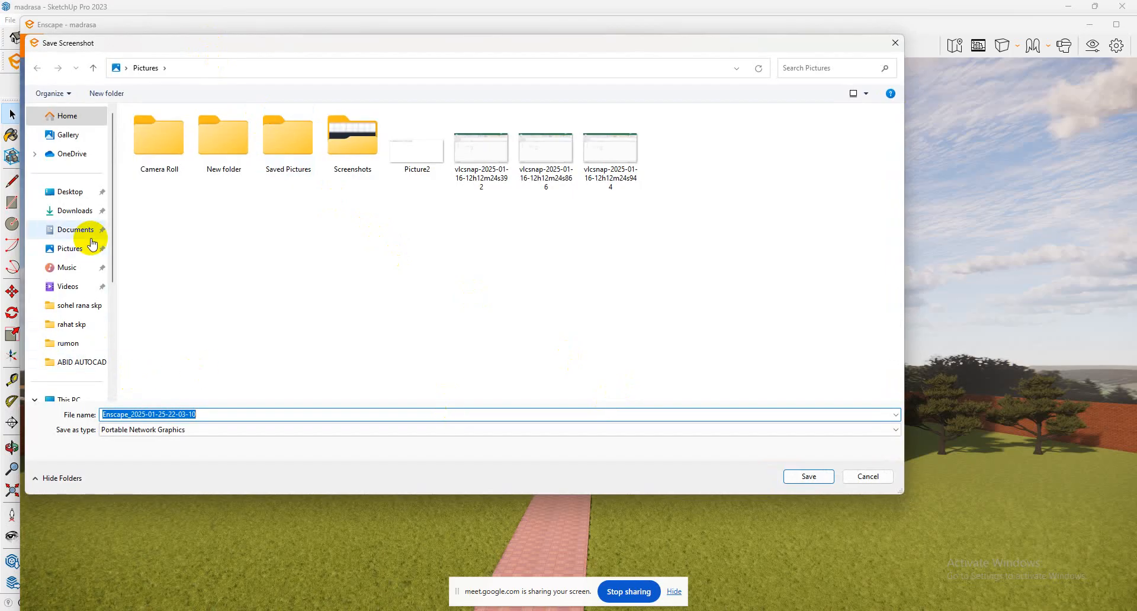
{"action": "scroll", "coordinate": [105, 258], "scroll_direction": "down", "scroll_amount": 2}
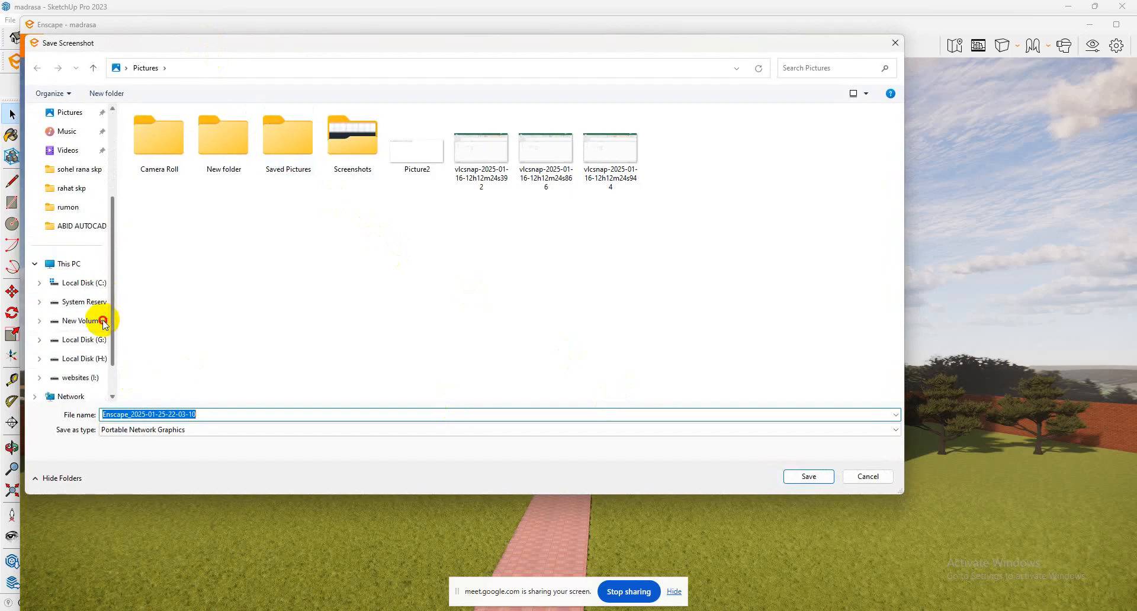
{"action": "left_click", "coordinate": [74, 321]}
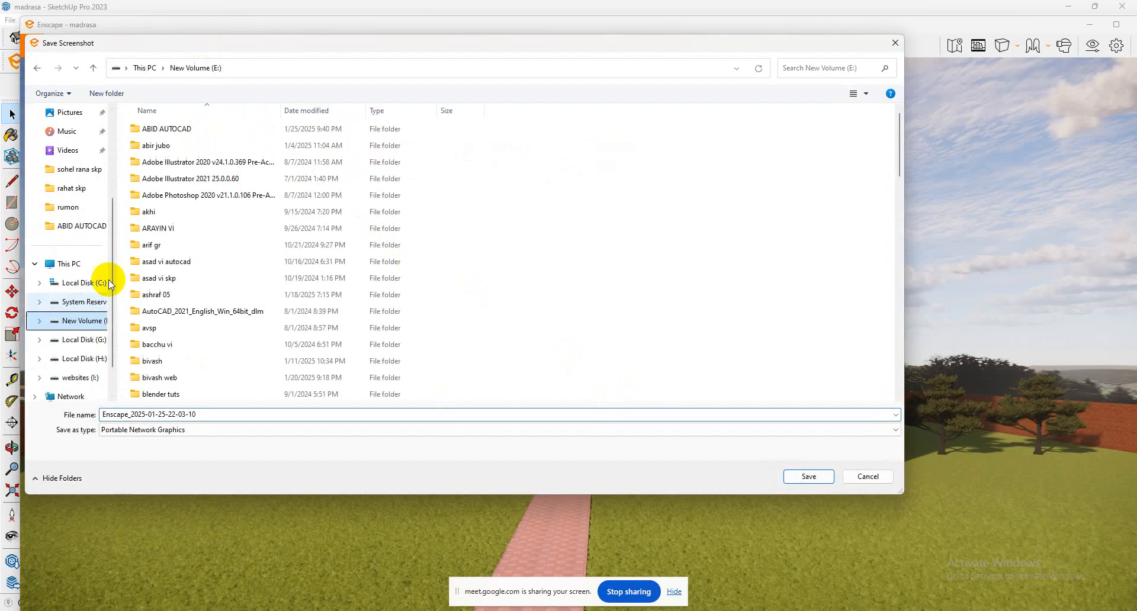
{"action": "double_click", "coordinate": [151, 129]}
{"action": "left_click", "coordinate": [806, 477]}
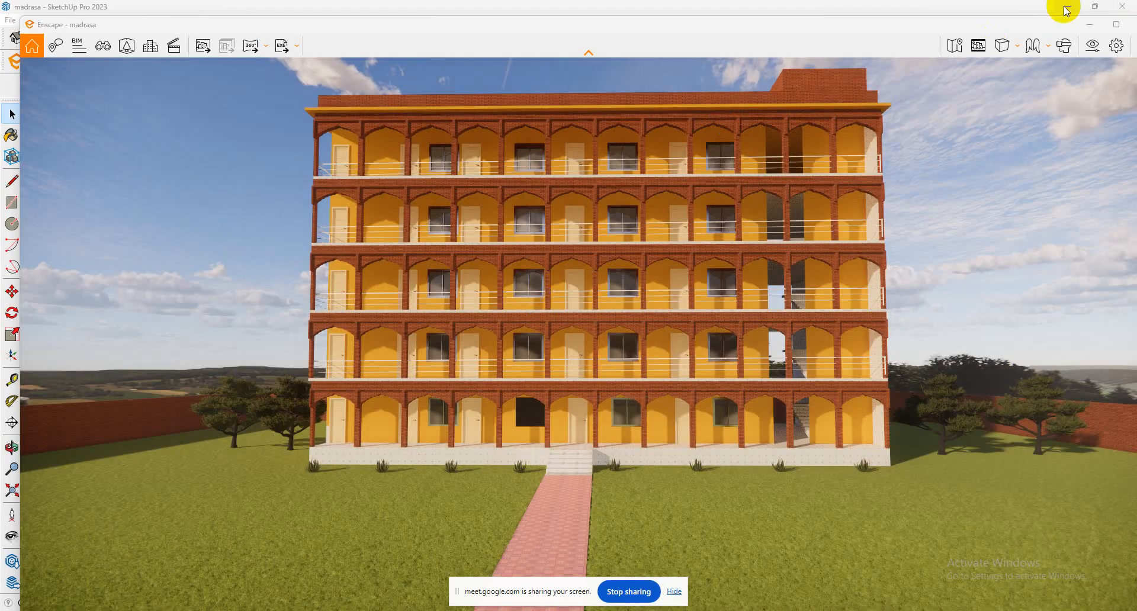
Minimize the render window, save the madrasa model in SketchUp, and clear the asset library and SketchUp windows off the desktop.
{"action": "left_click", "coordinate": [1066, 7]}
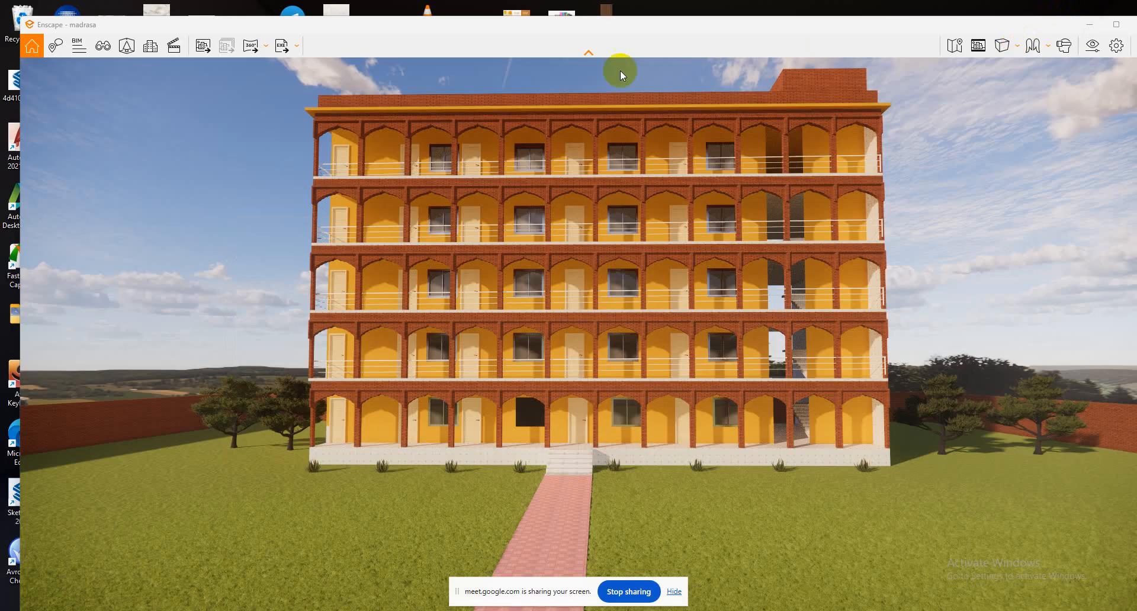
{"action": "left_click", "coordinate": [1089, 24]}
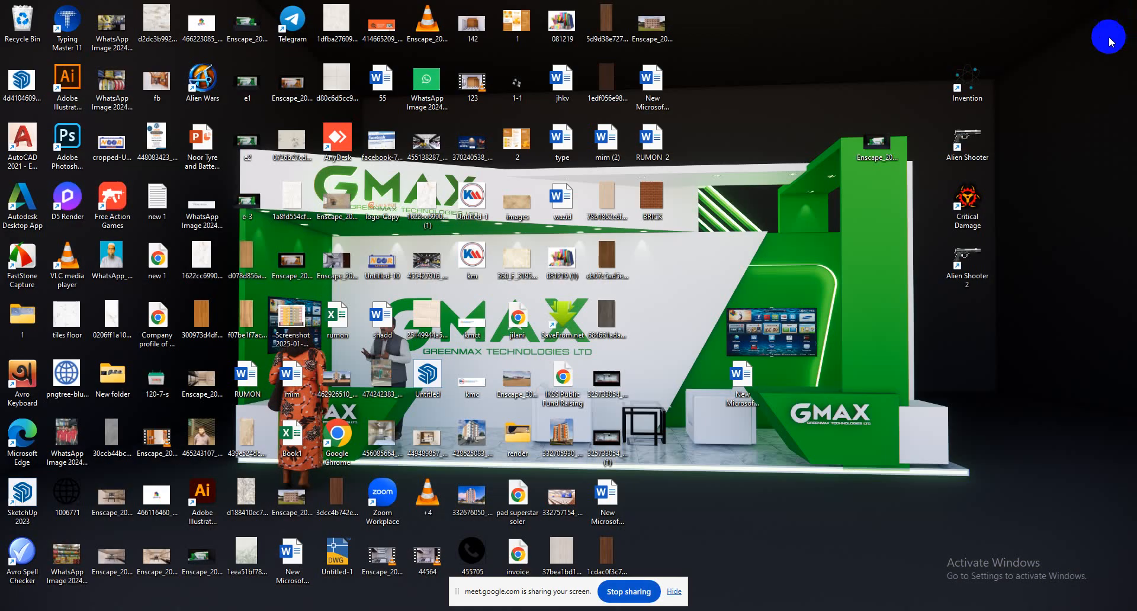
{"action": "left_click", "coordinate": [723, 610]}
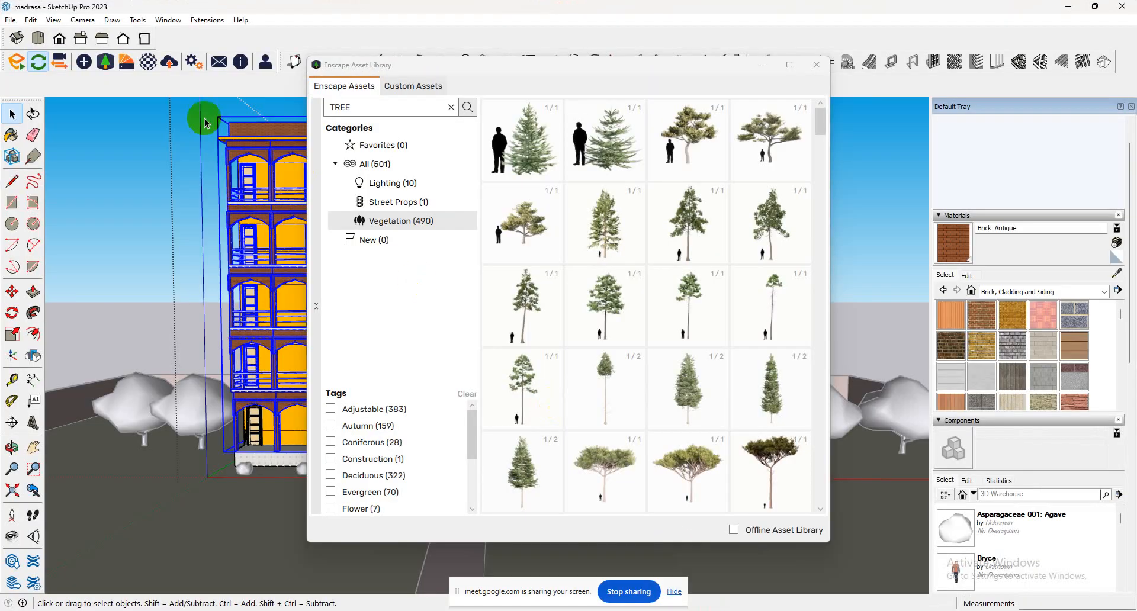
{"action": "left_click", "coordinate": [10, 19]}
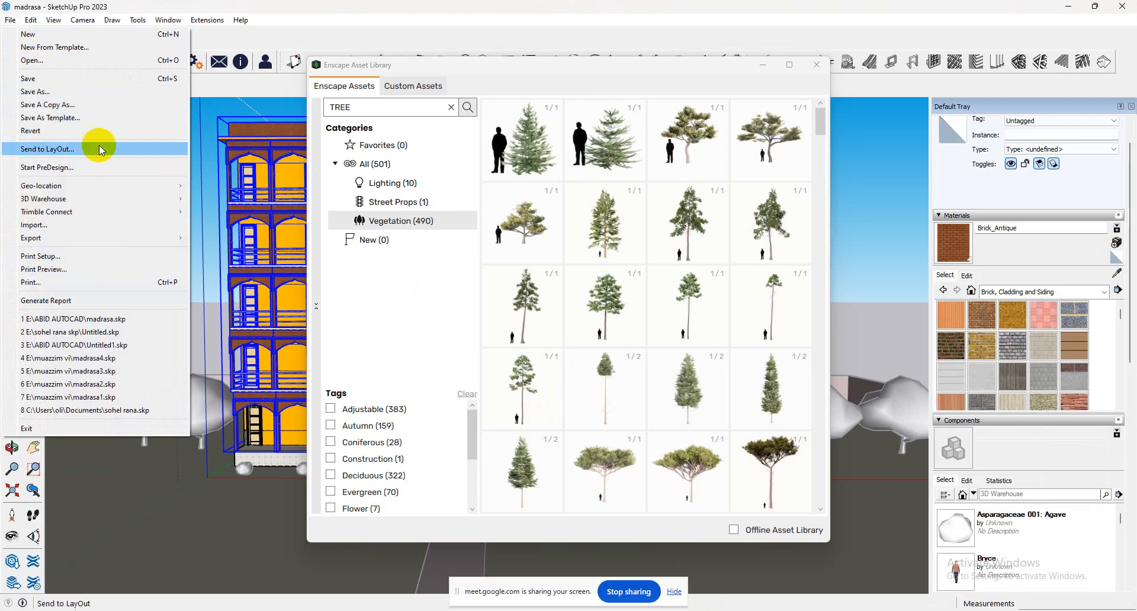
{"action": "left_click", "coordinate": [82, 79]}
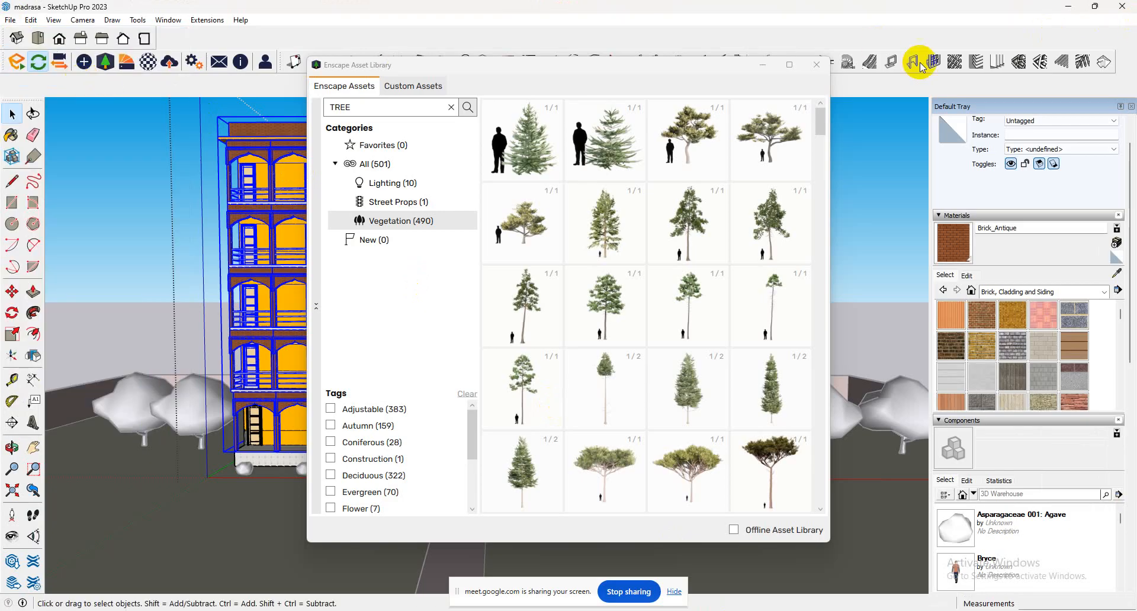
{"action": "left_click", "coordinate": [817, 65]}
{"action": "left_click", "coordinate": [1071, 7]}
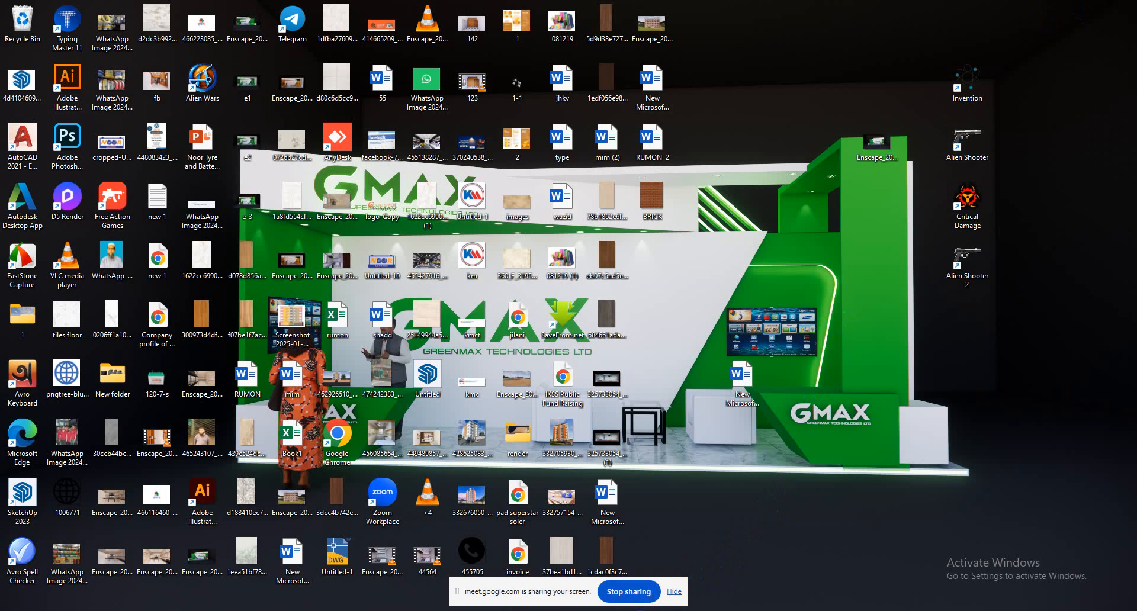
{"action": "key", "text": "super+e"}
{"action": "double_click", "coordinate": [500, 111]}
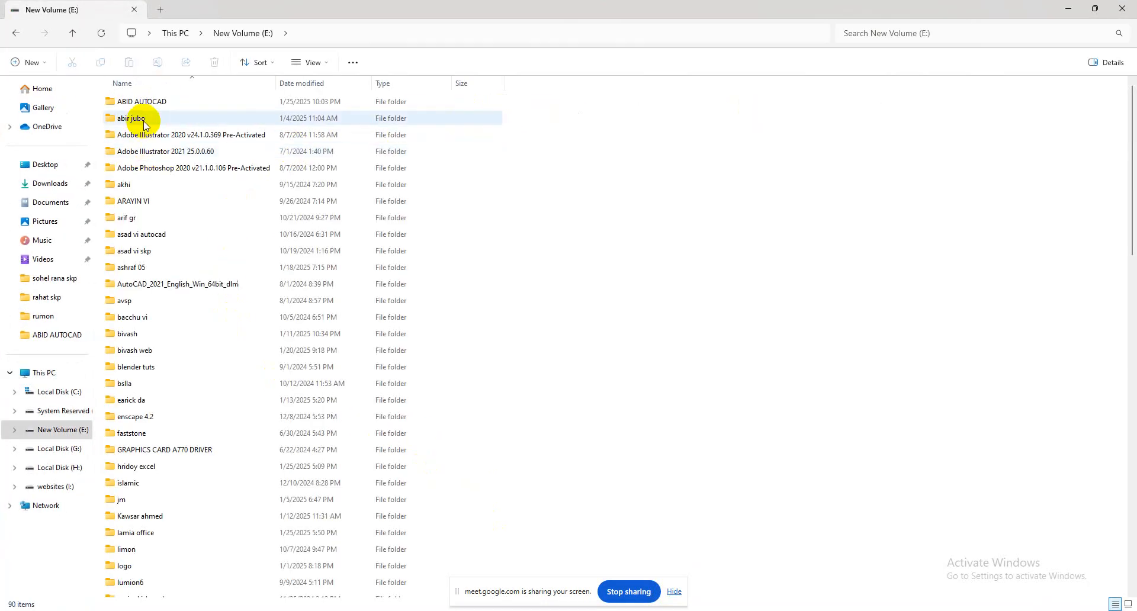
{"action": "double_click", "coordinate": [146, 101]}
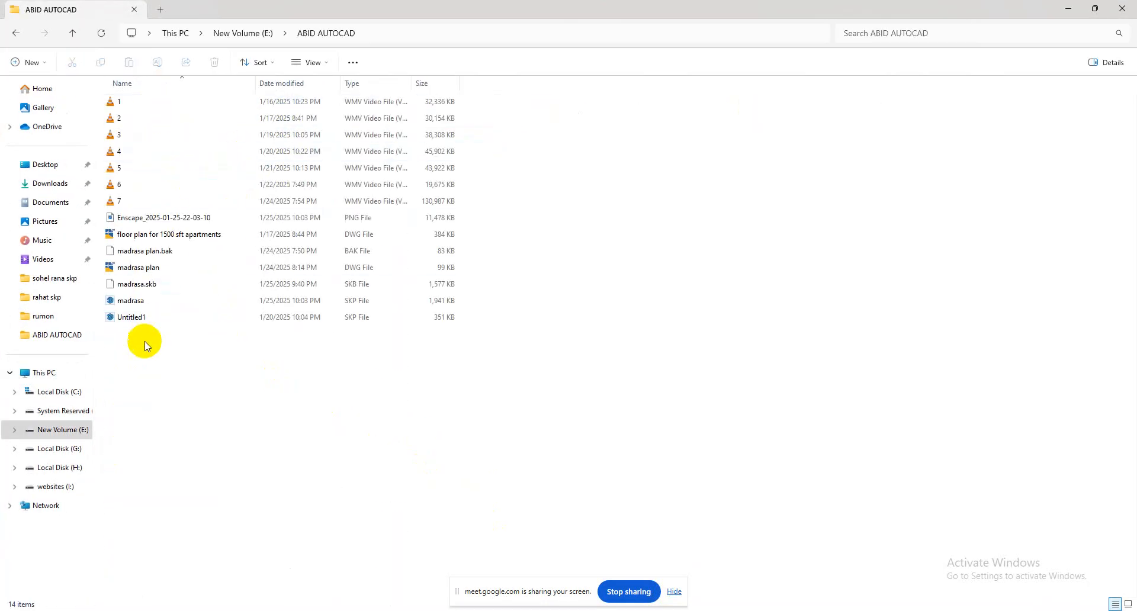
{"action": "left_click", "coordinate": [137, 220]}
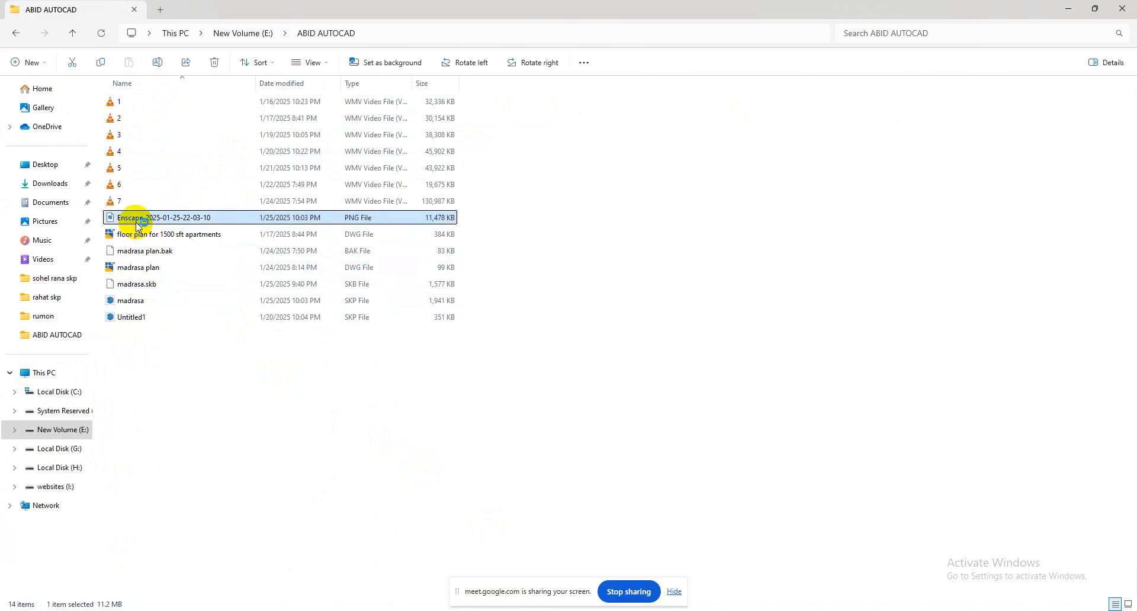
{"action": "double_click", "coordinate": [137, 221]}
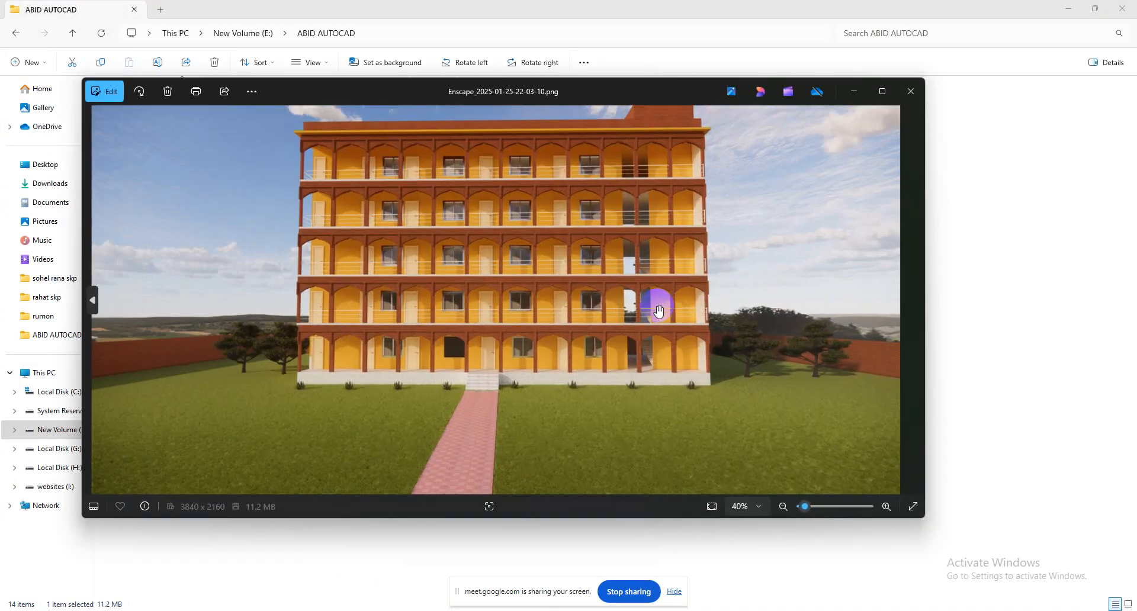
Examine the building facade up close in the saved render, then return to viewing the whole image.
{"action": "scroll", "coordinate": [658, 309], "scroll_direction": "up", "scroll_amount": 2}
{"action": "left_click_drag", "start_coordinate": [523, 226], "coordinate": [573, 338]}
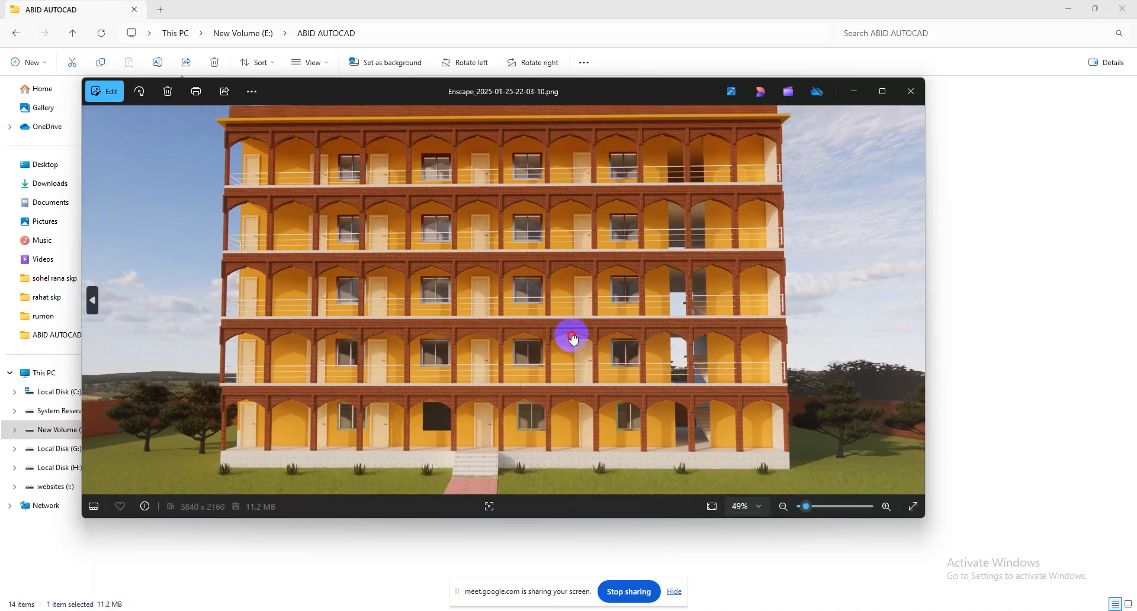
{"action": "scroll", "coordinate": [578, 338], "scroll_direction": "down", "scroll_amount": 3}
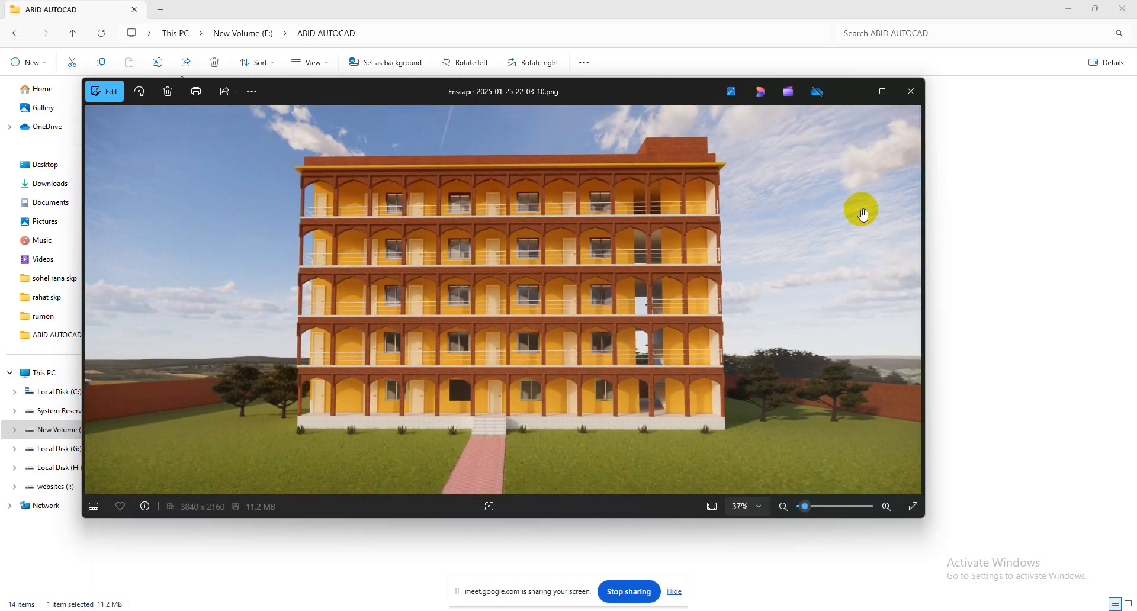